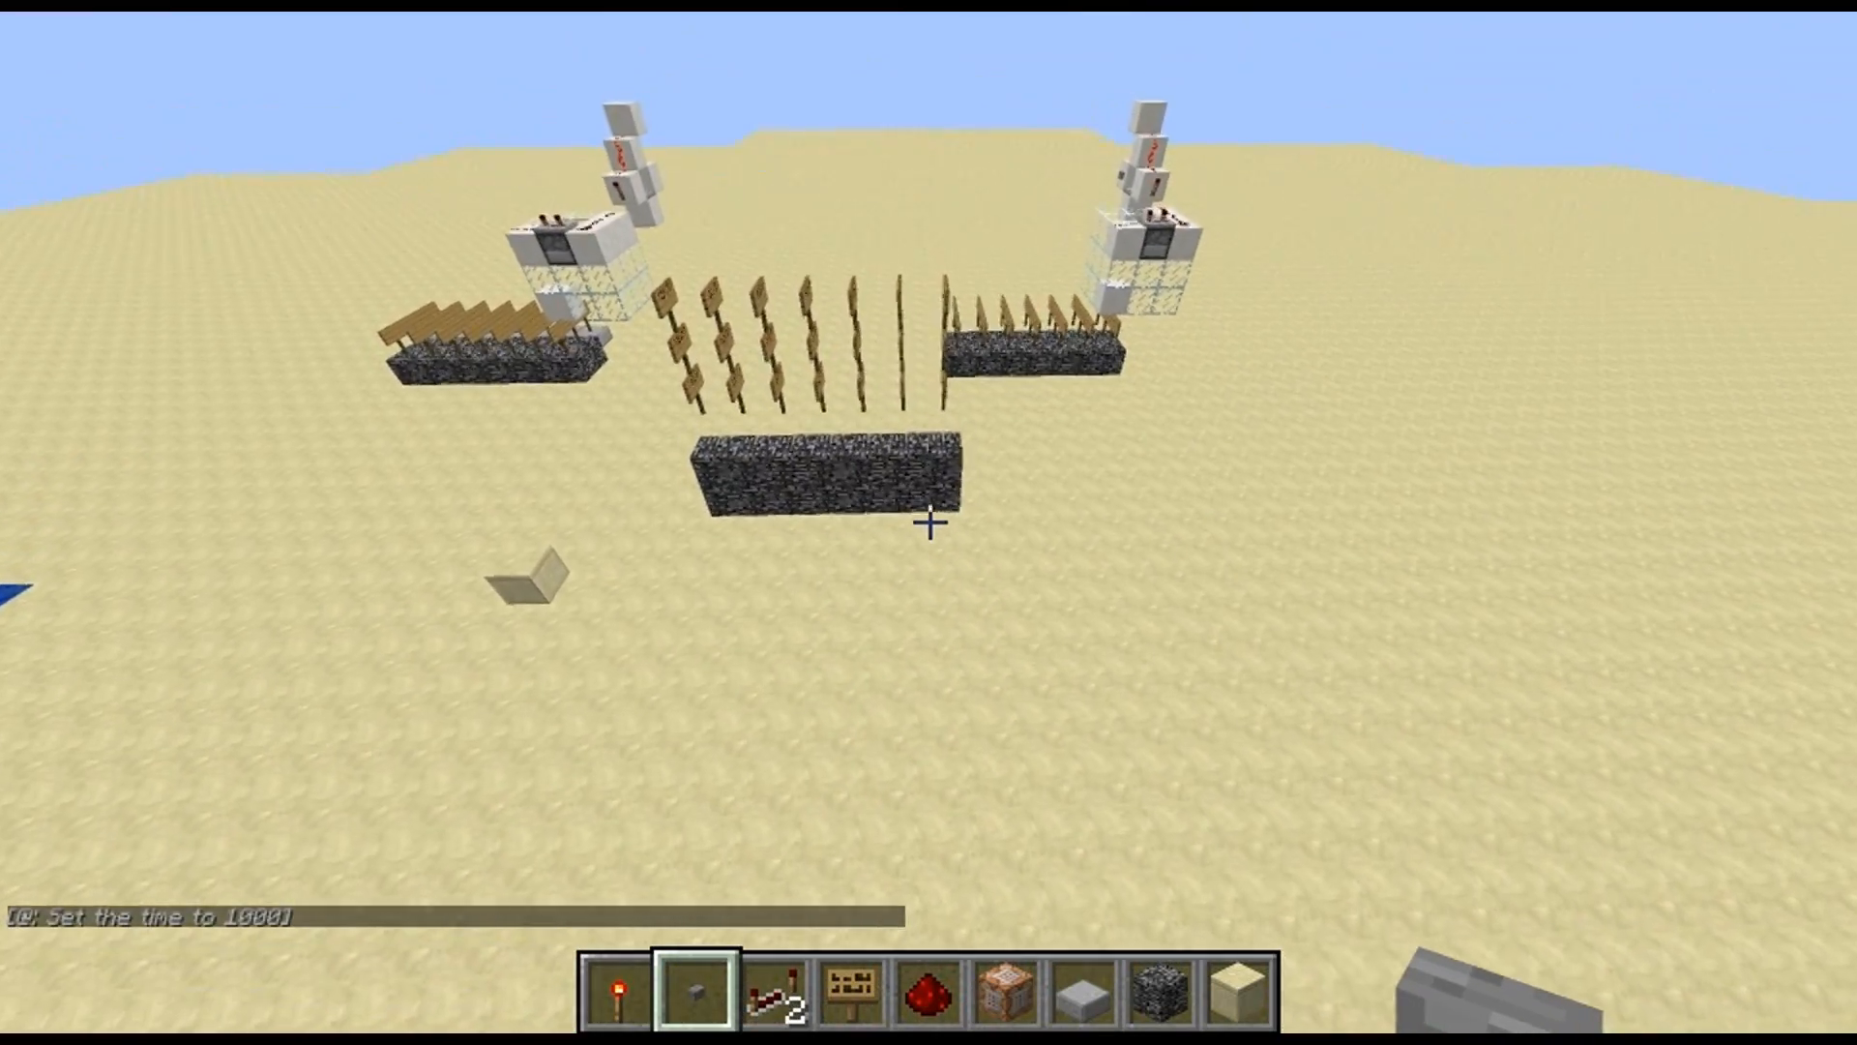
Examine the test1 signs around the floating and ground-level bedrock rows, and the spawner blocks beside the second bedrock wall
{"action": "key", "text": "w"}
{"action": "key", "text": "shift"}
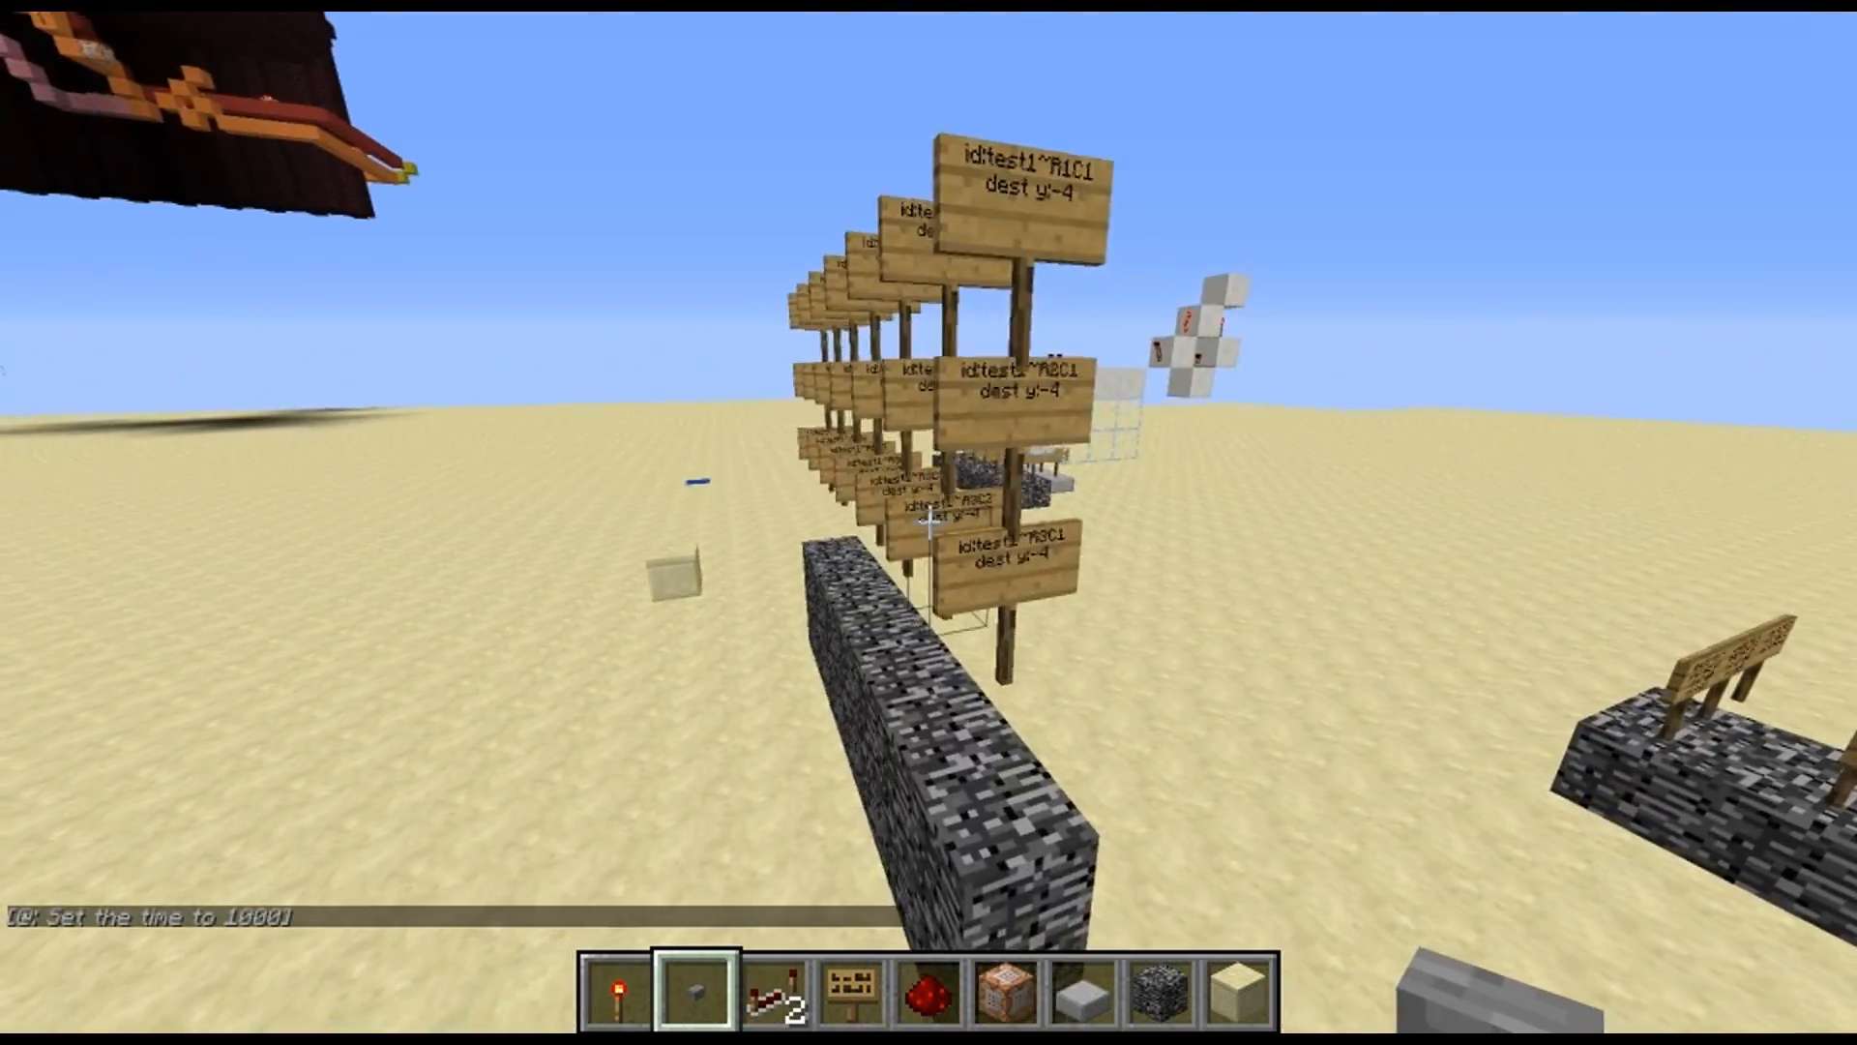
{"action": "key", "text": "w"}
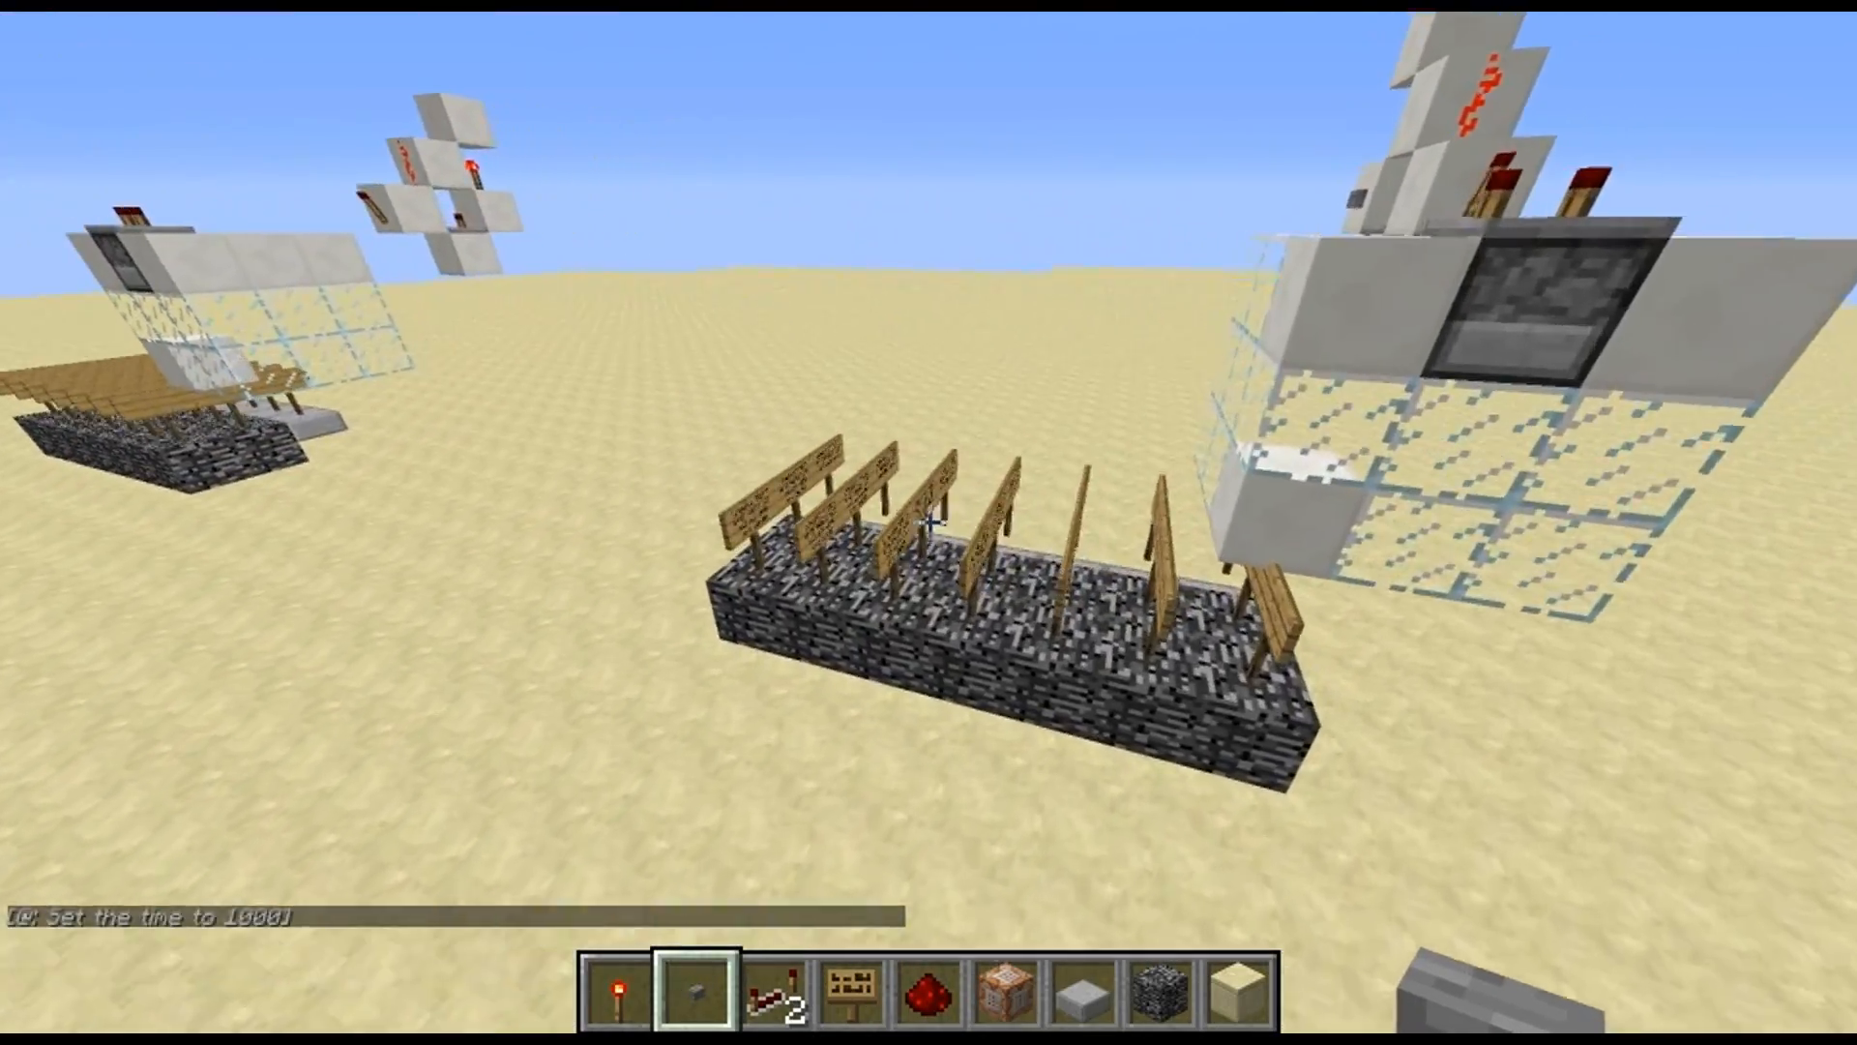
{"action": "key", "text": "d"}
{"action": "key", "text": "shift"}
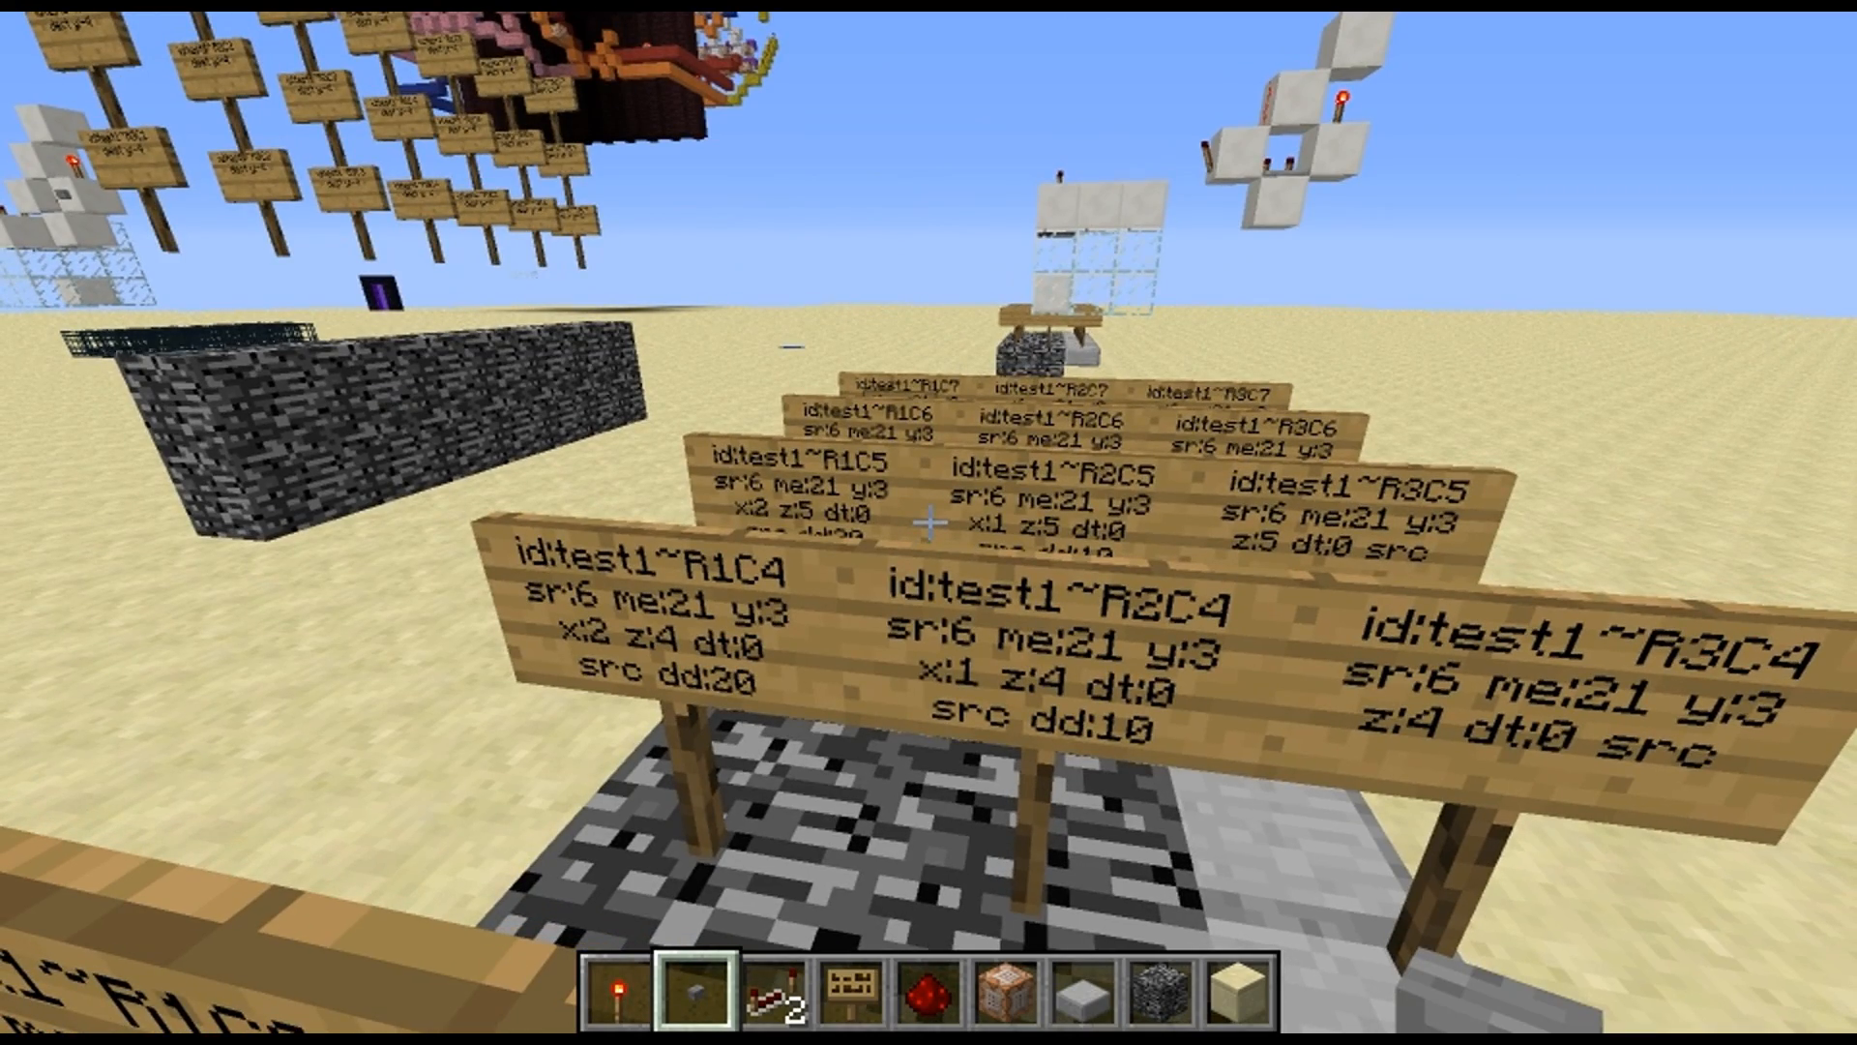
{"action": "key", "text": "w"}
{"action": "key", "text": "space"}
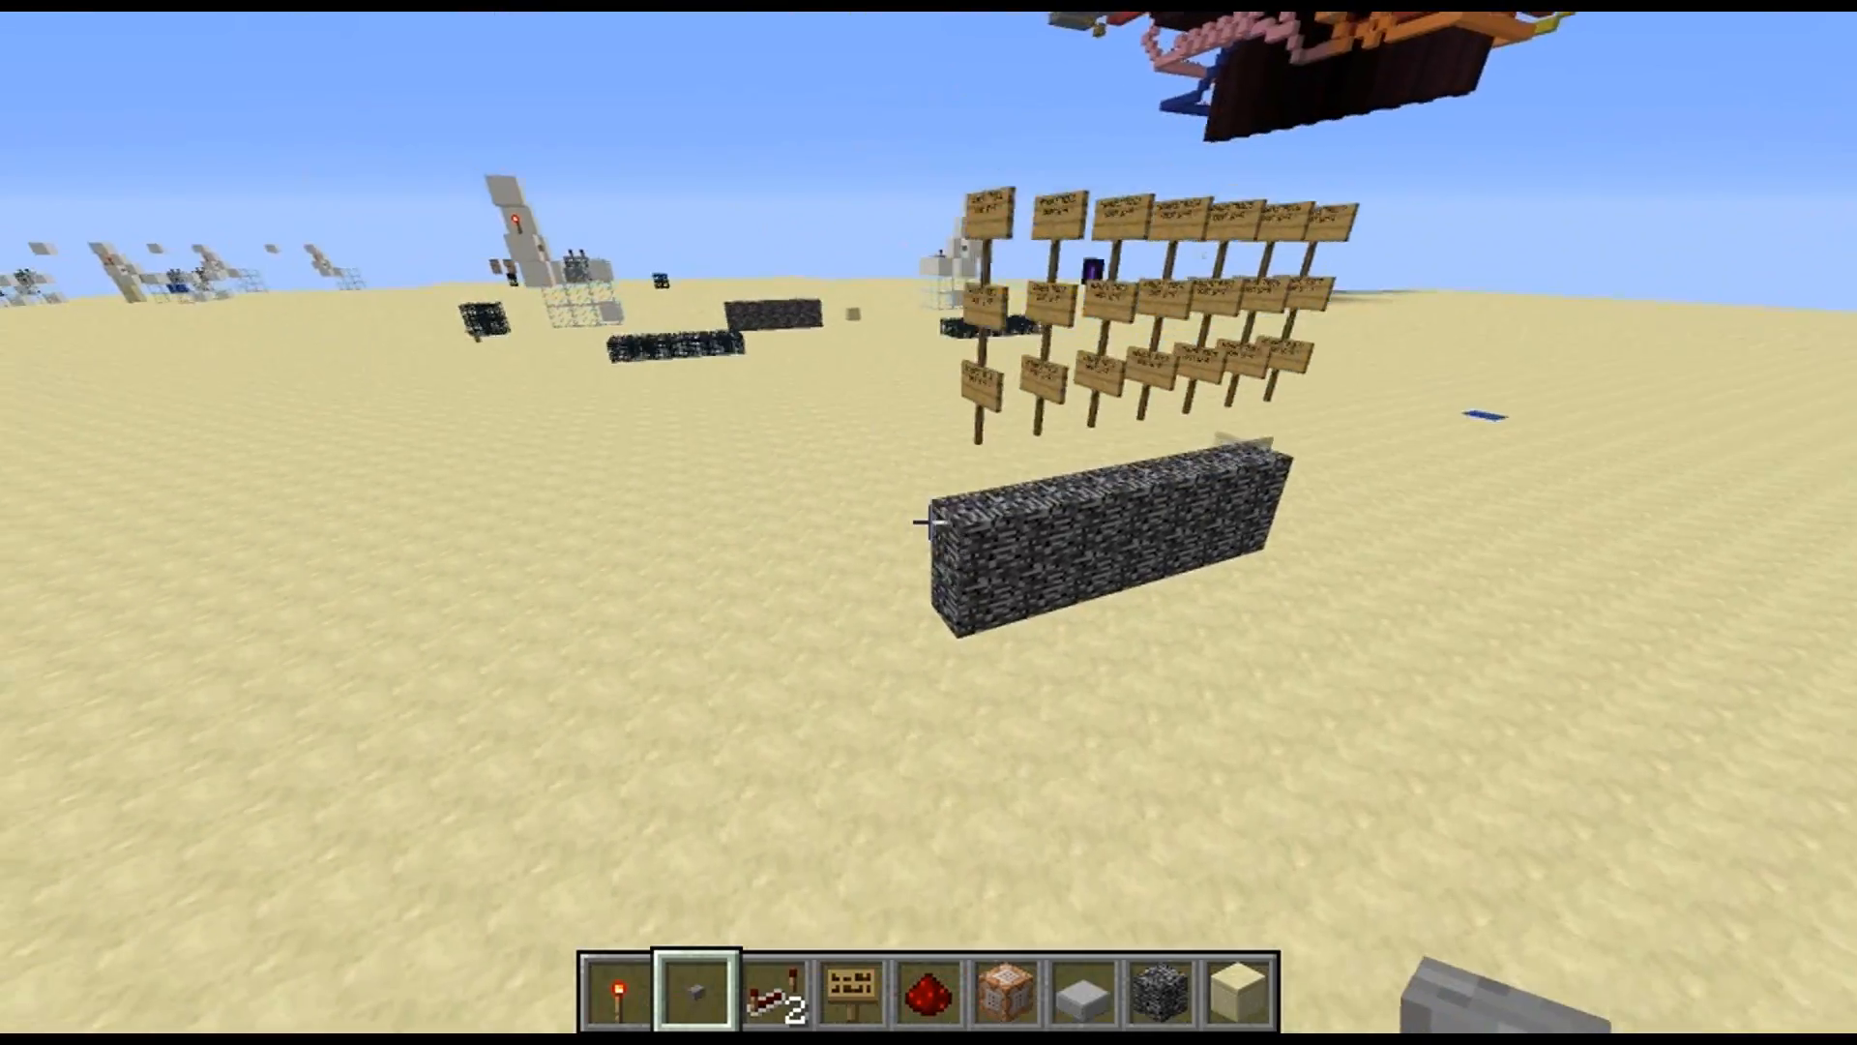
{"action": "key", "text": "w"}
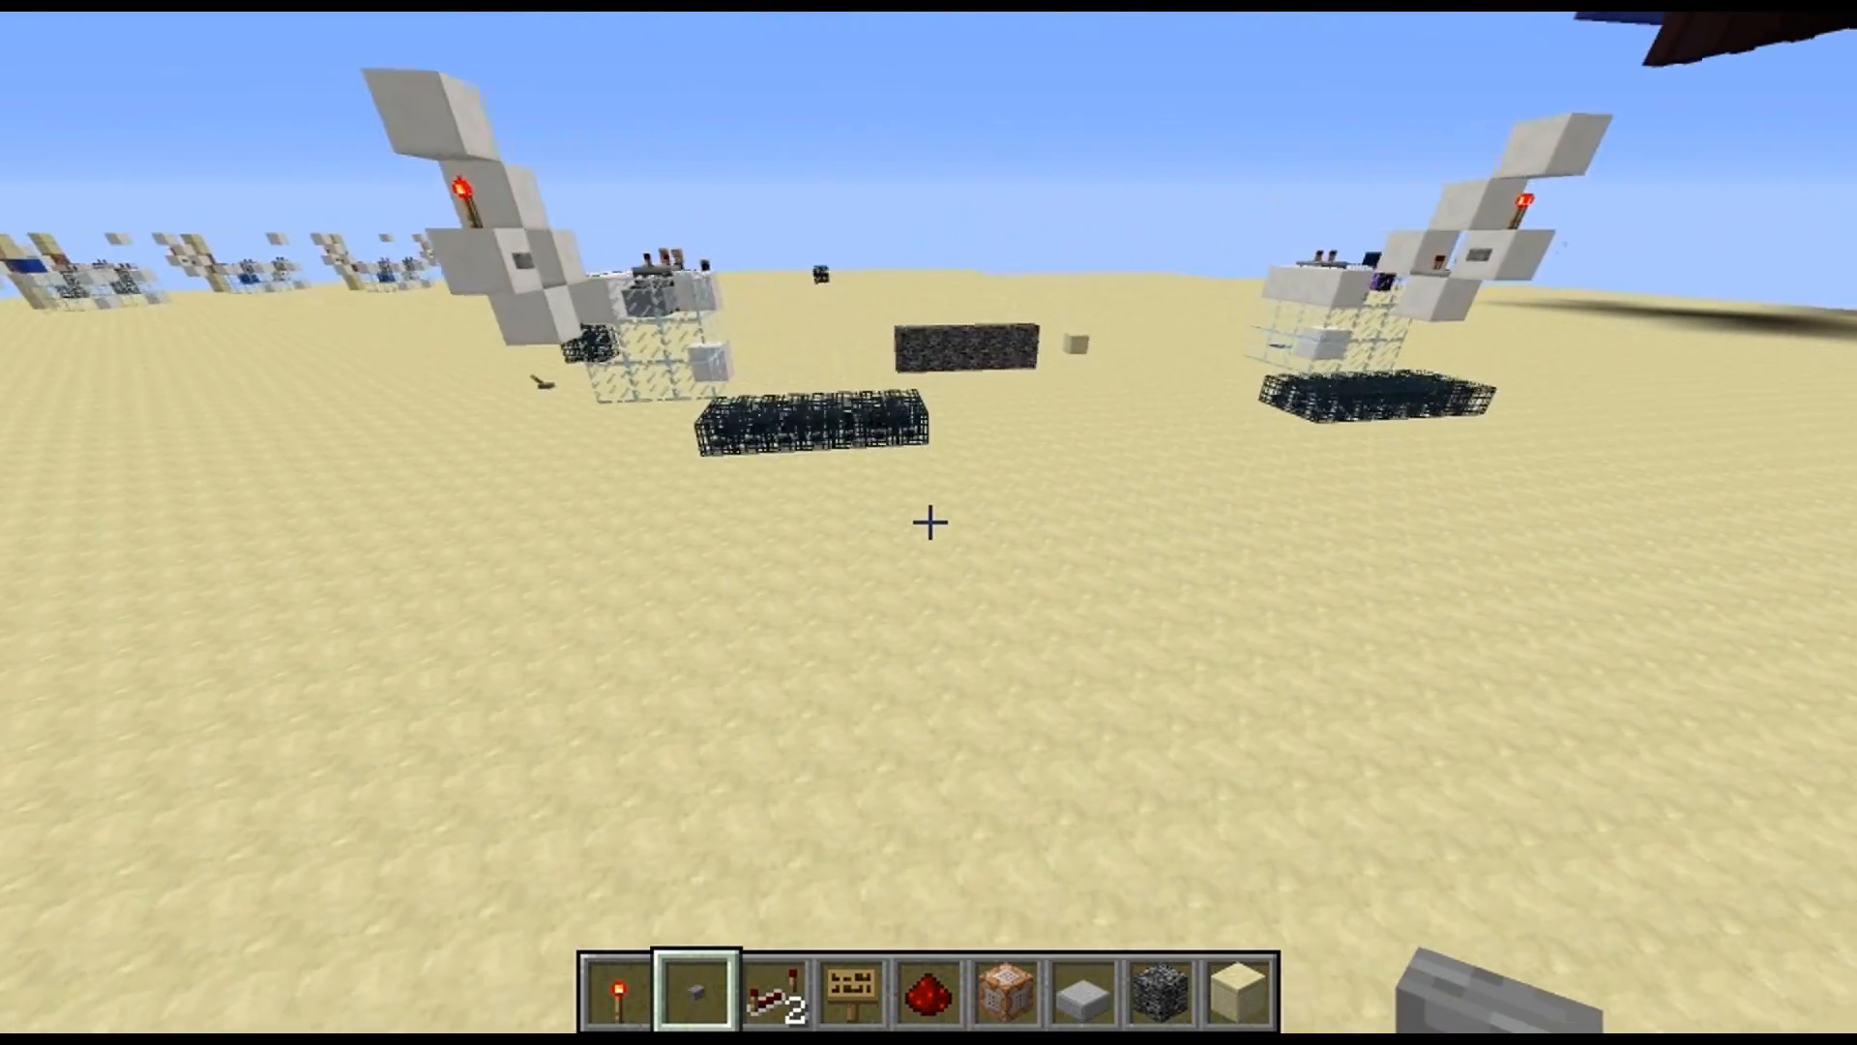
{"action": "key", "text": "w"}
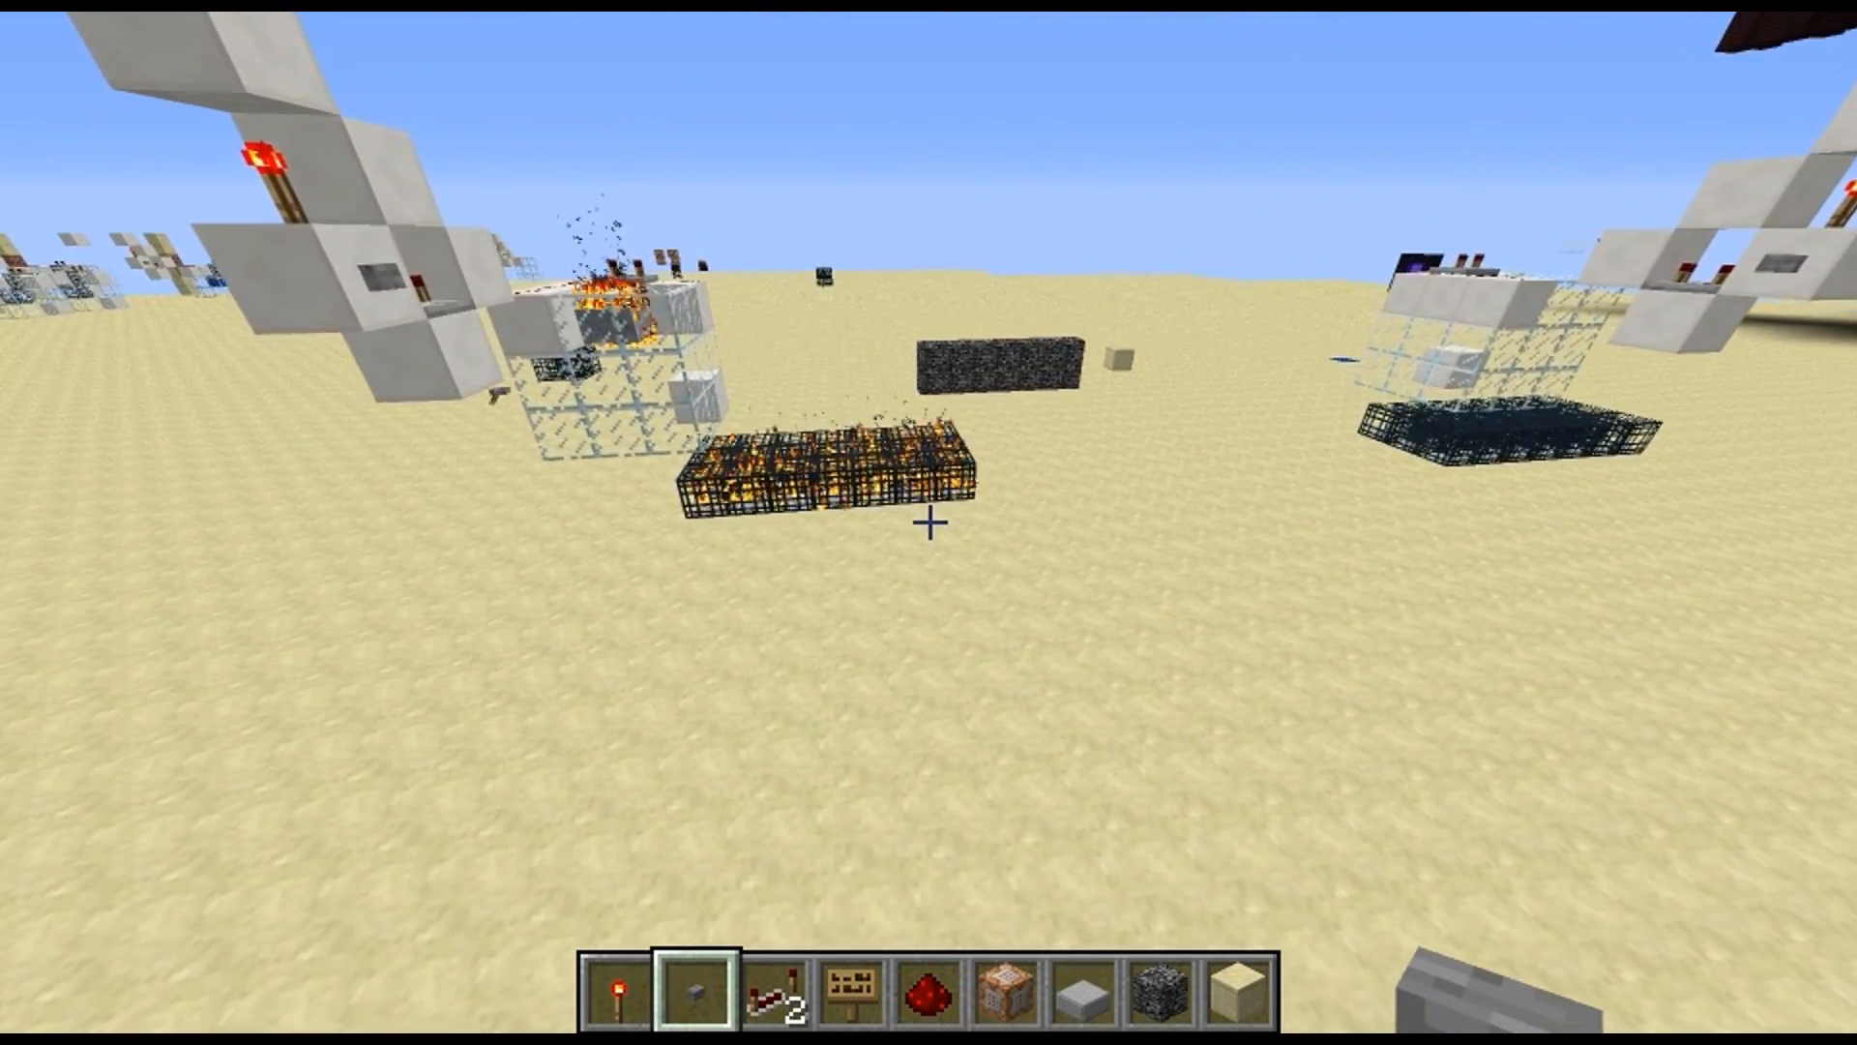
{"action": "key", "text": "w"}
{"action": "key", "text": "space"}
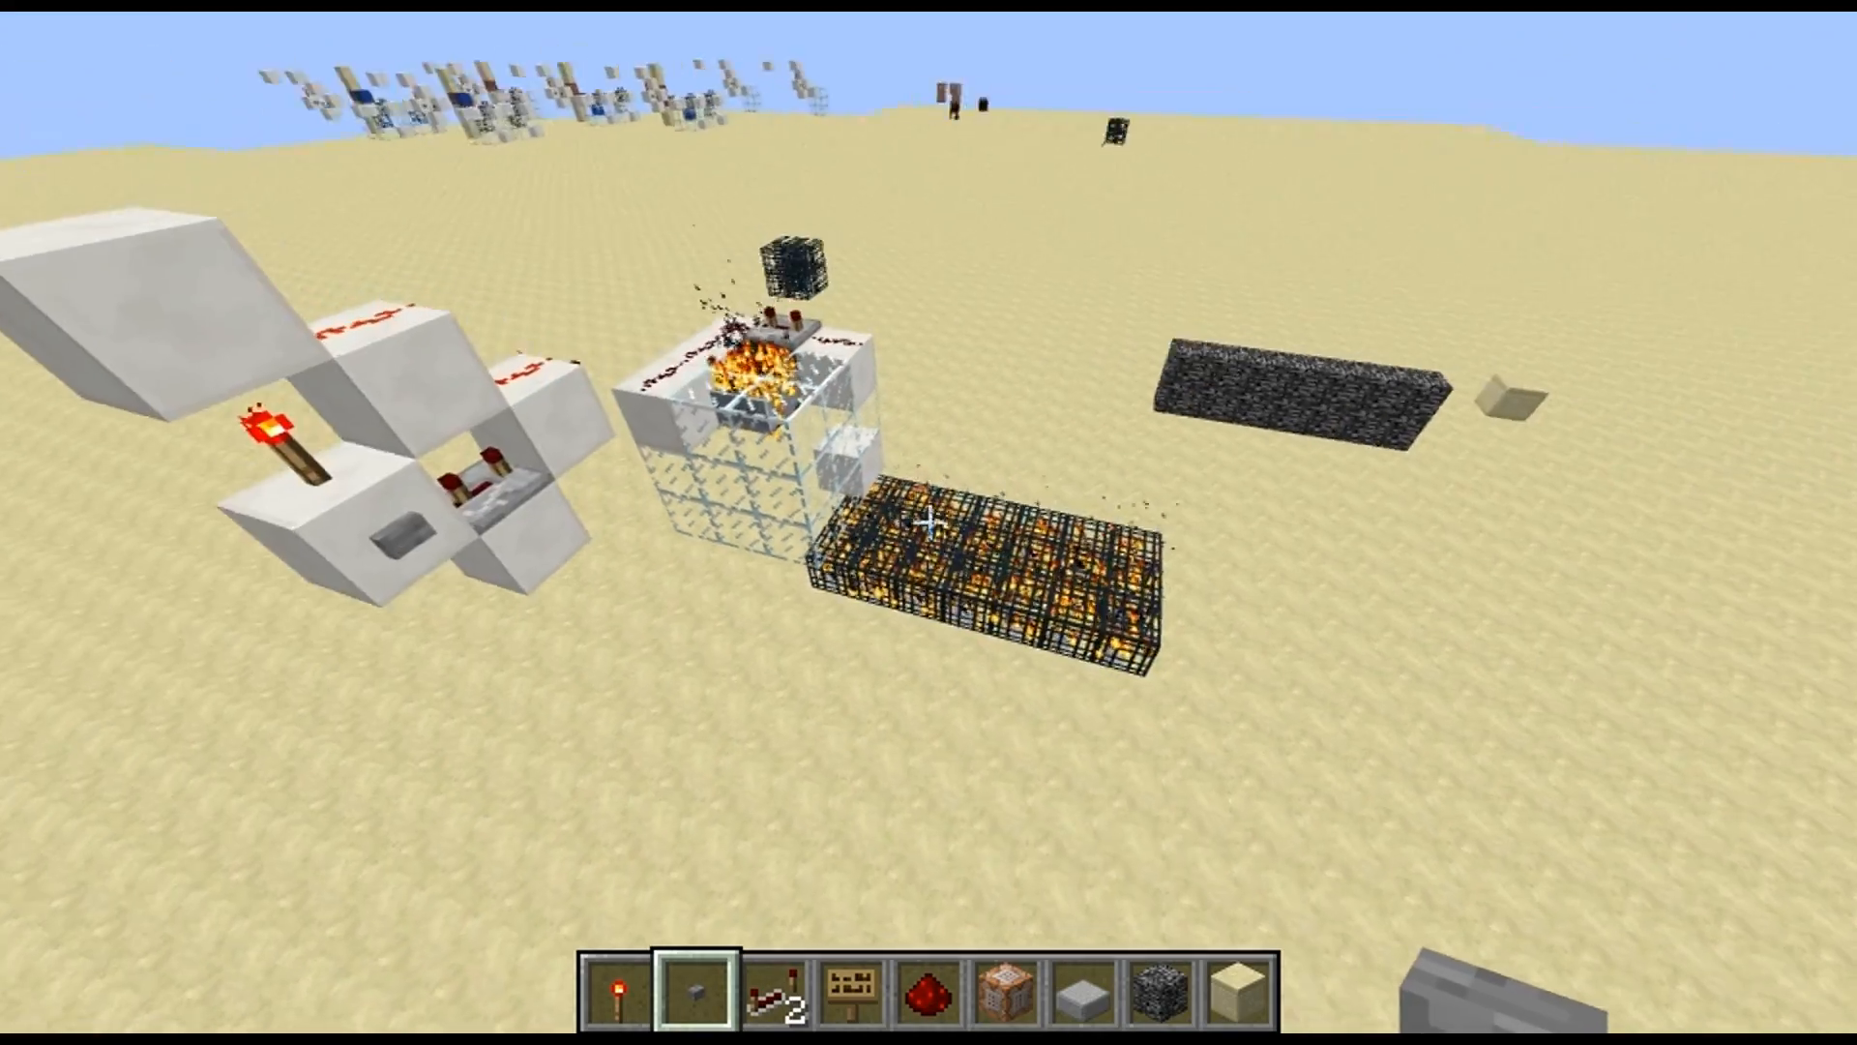
{"action": "key", "text": "w"}
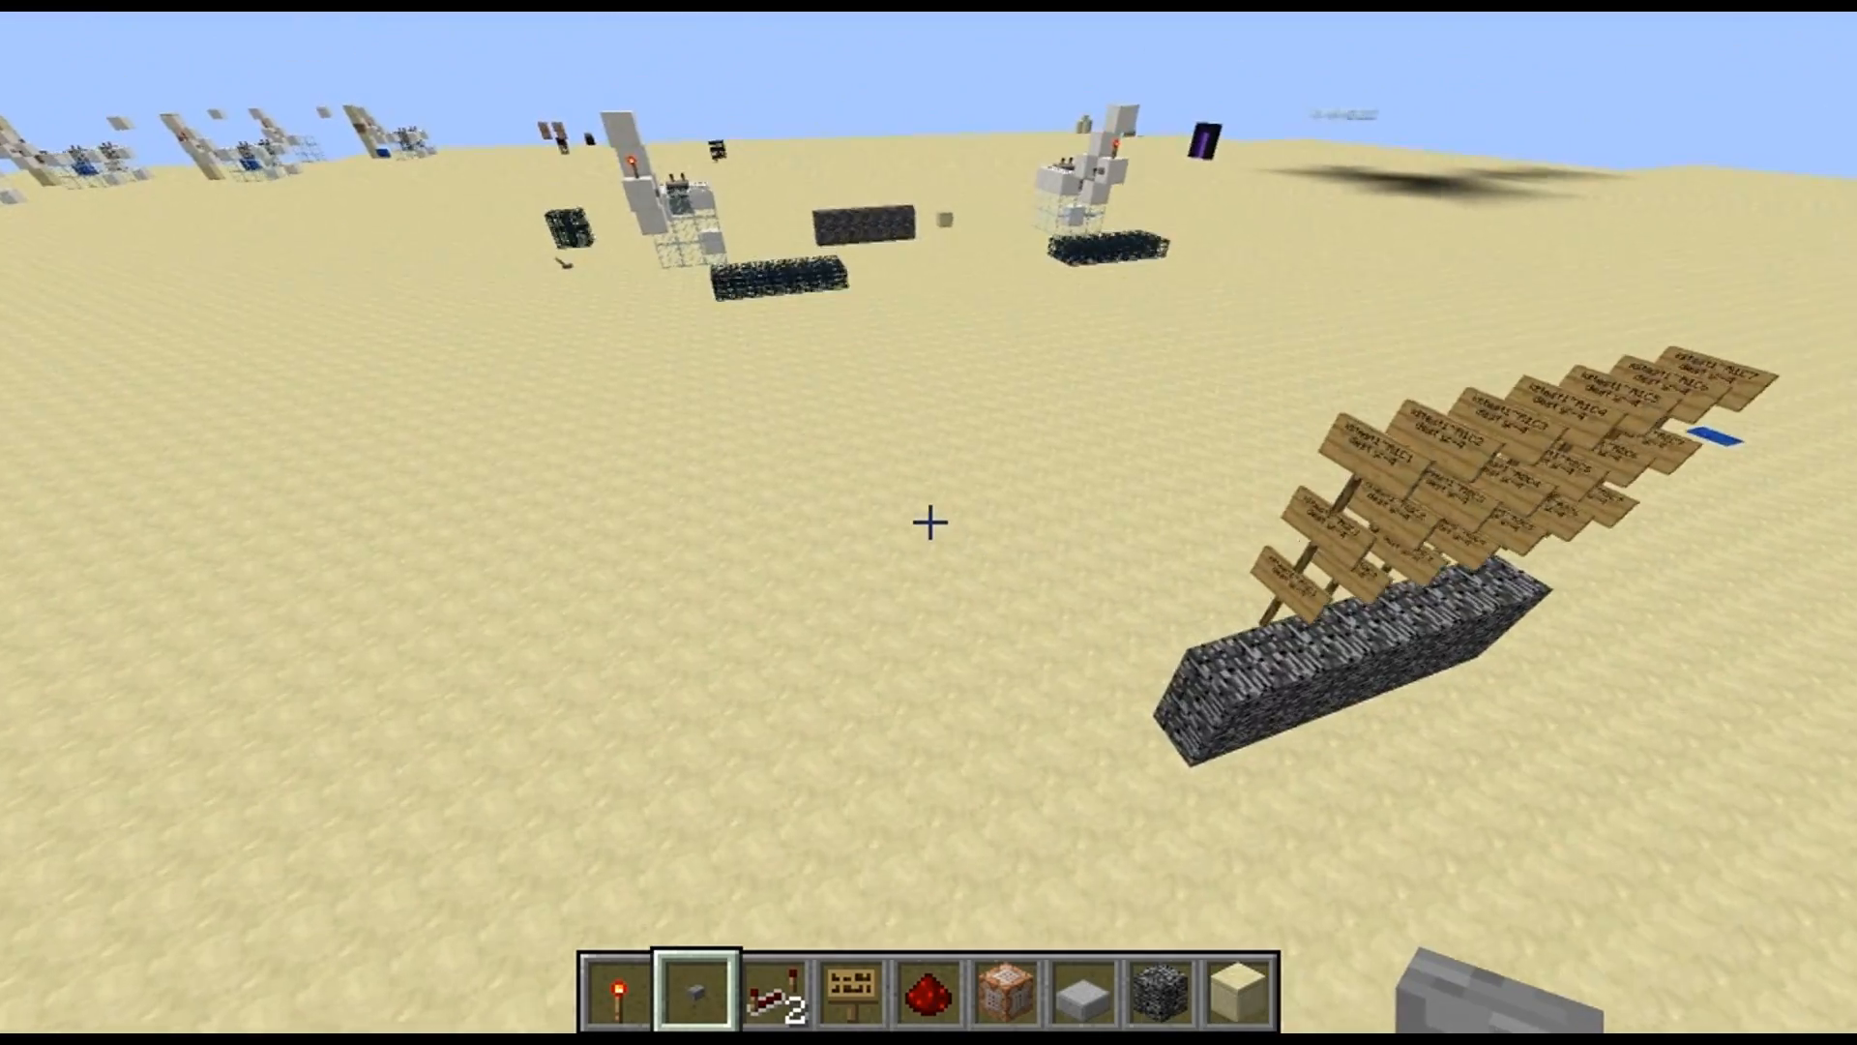
Trigger the button on the redstone circuit nearest the lone spawner block to lower the bedrock wall into the sand
{"action": "key", "text": "w"}
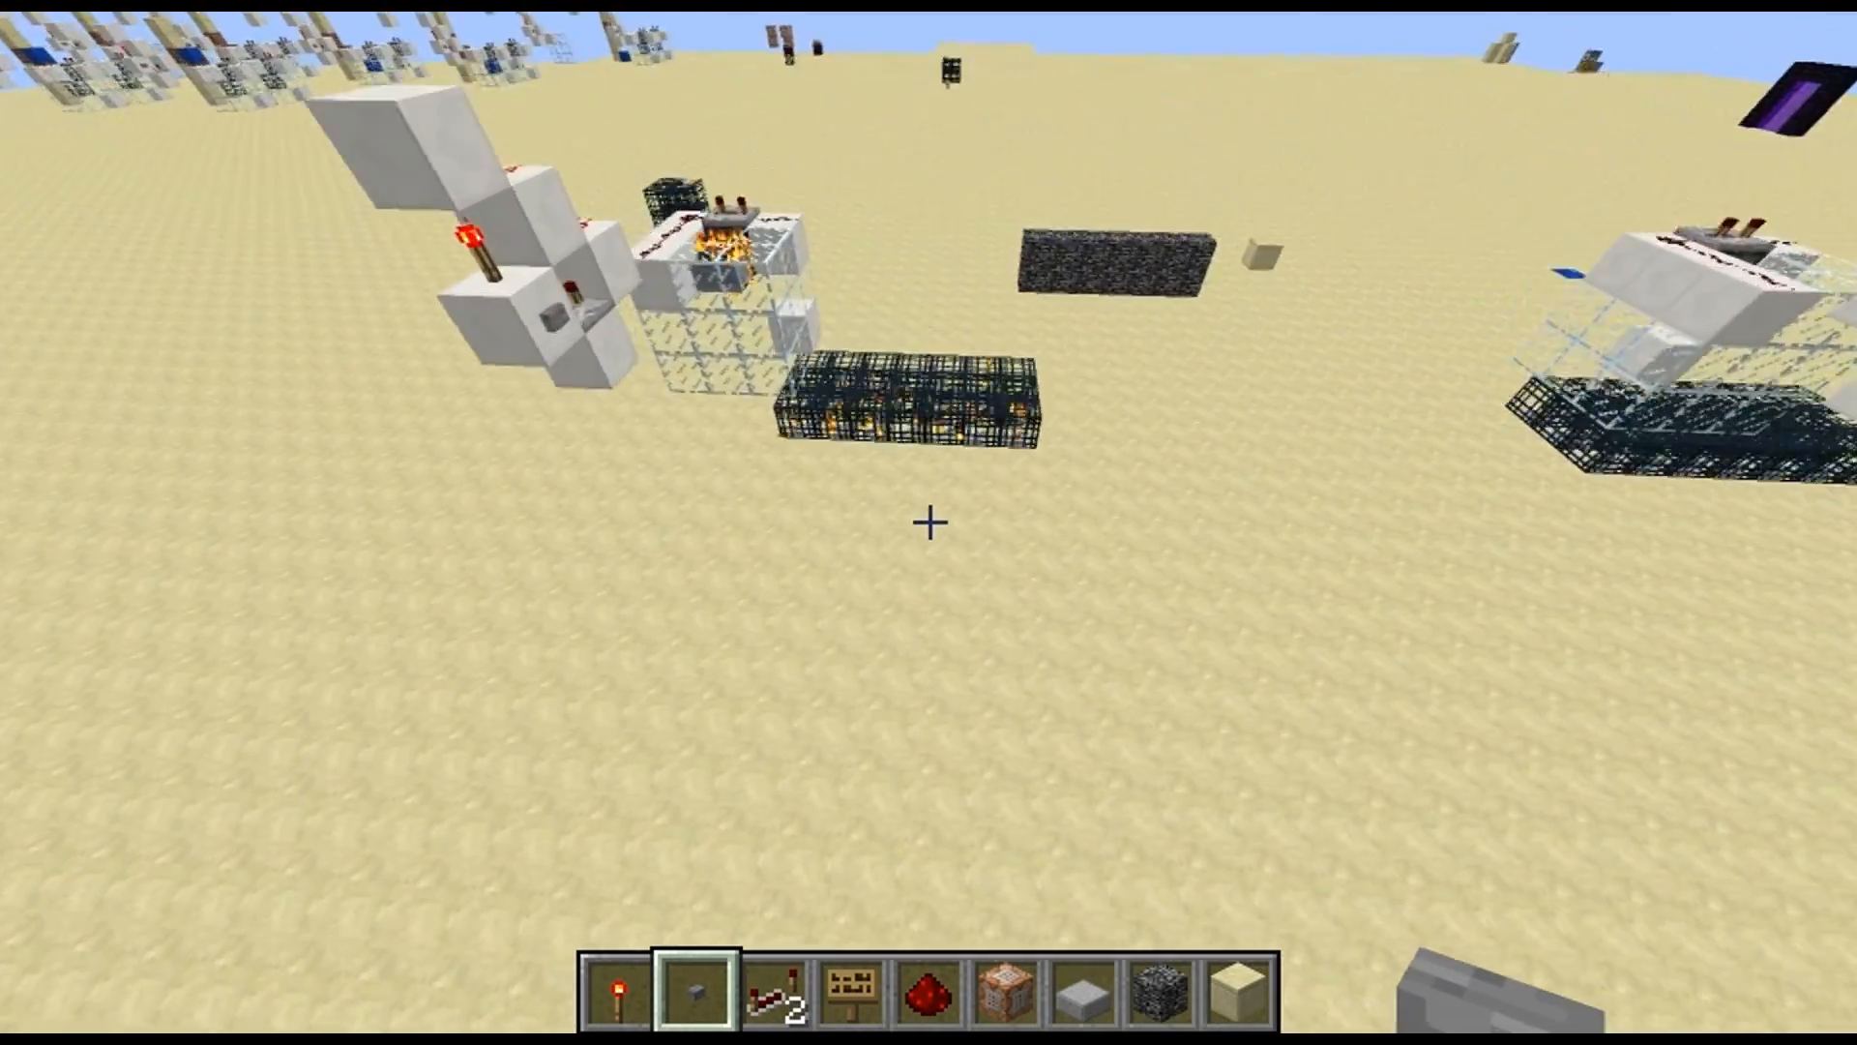
{"action": "right_click", "coordinate": [929, 522]}
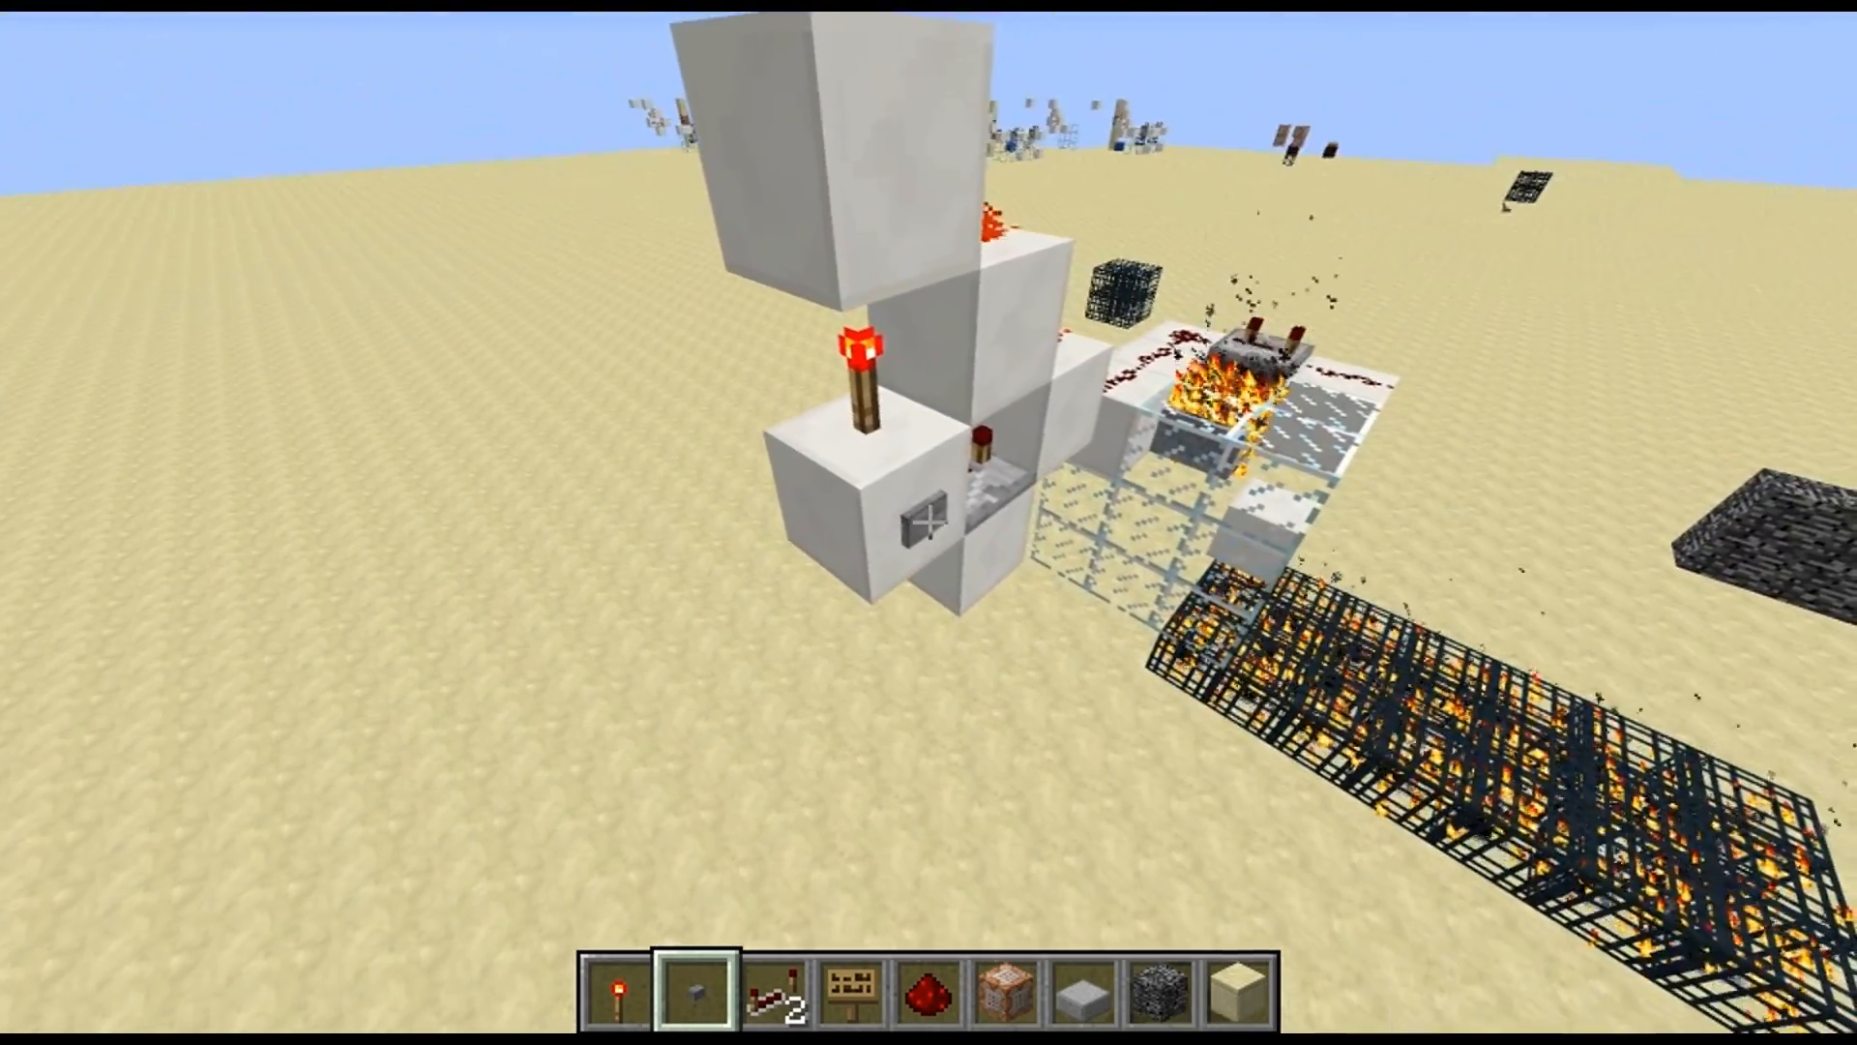
{"action": "key", "text": "w"}
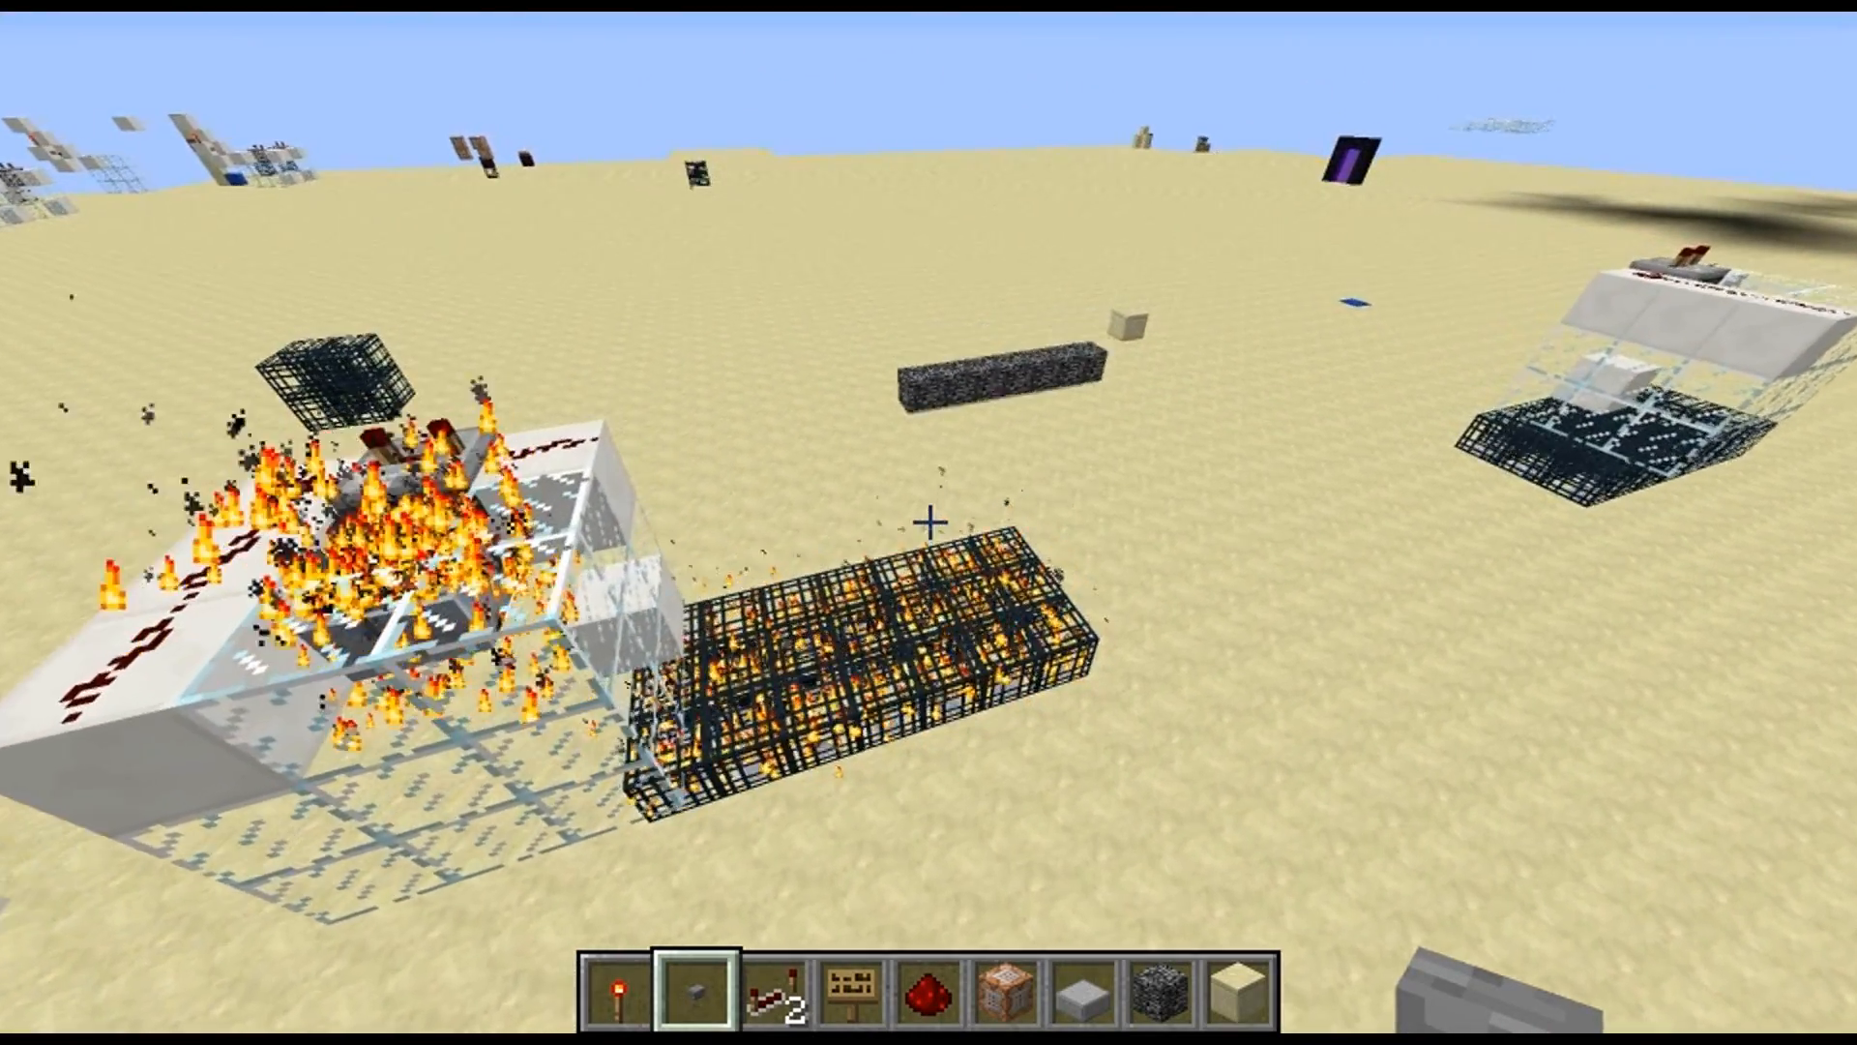
{"action": "key", "text": "w"}
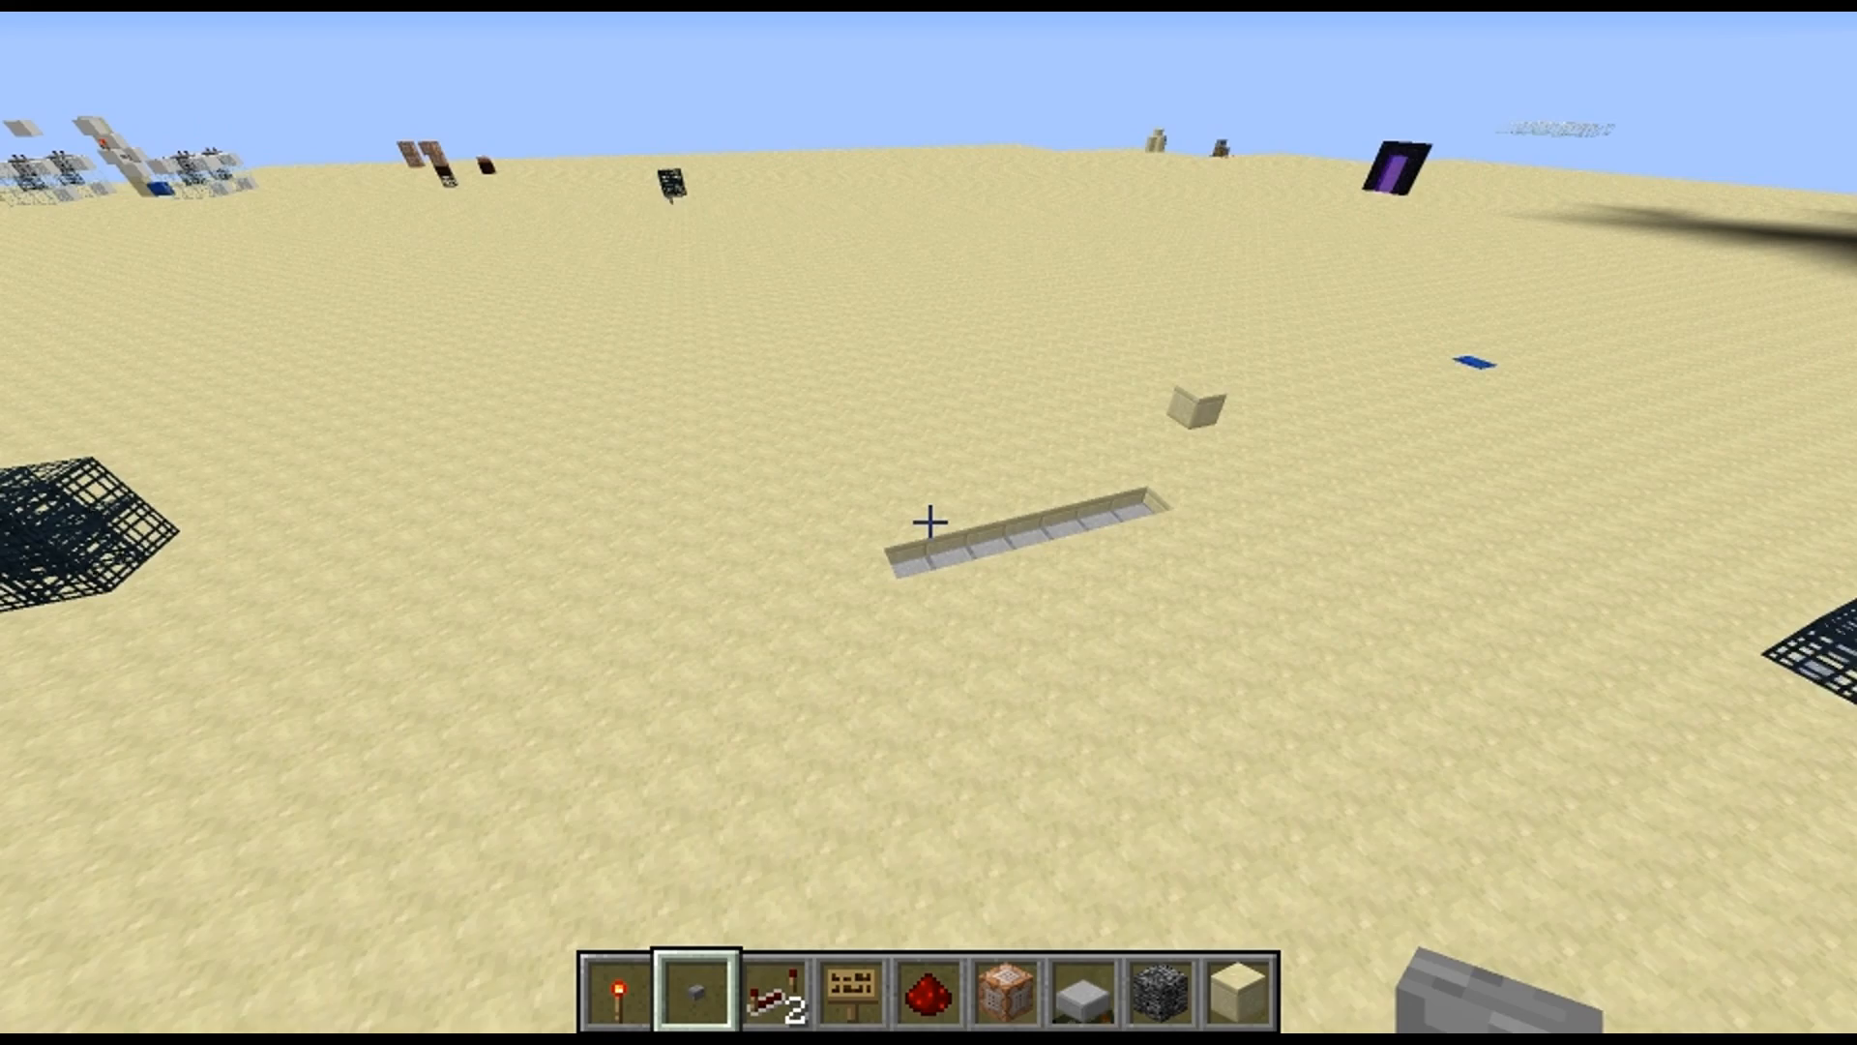
{"action": "key", "text": "w"}
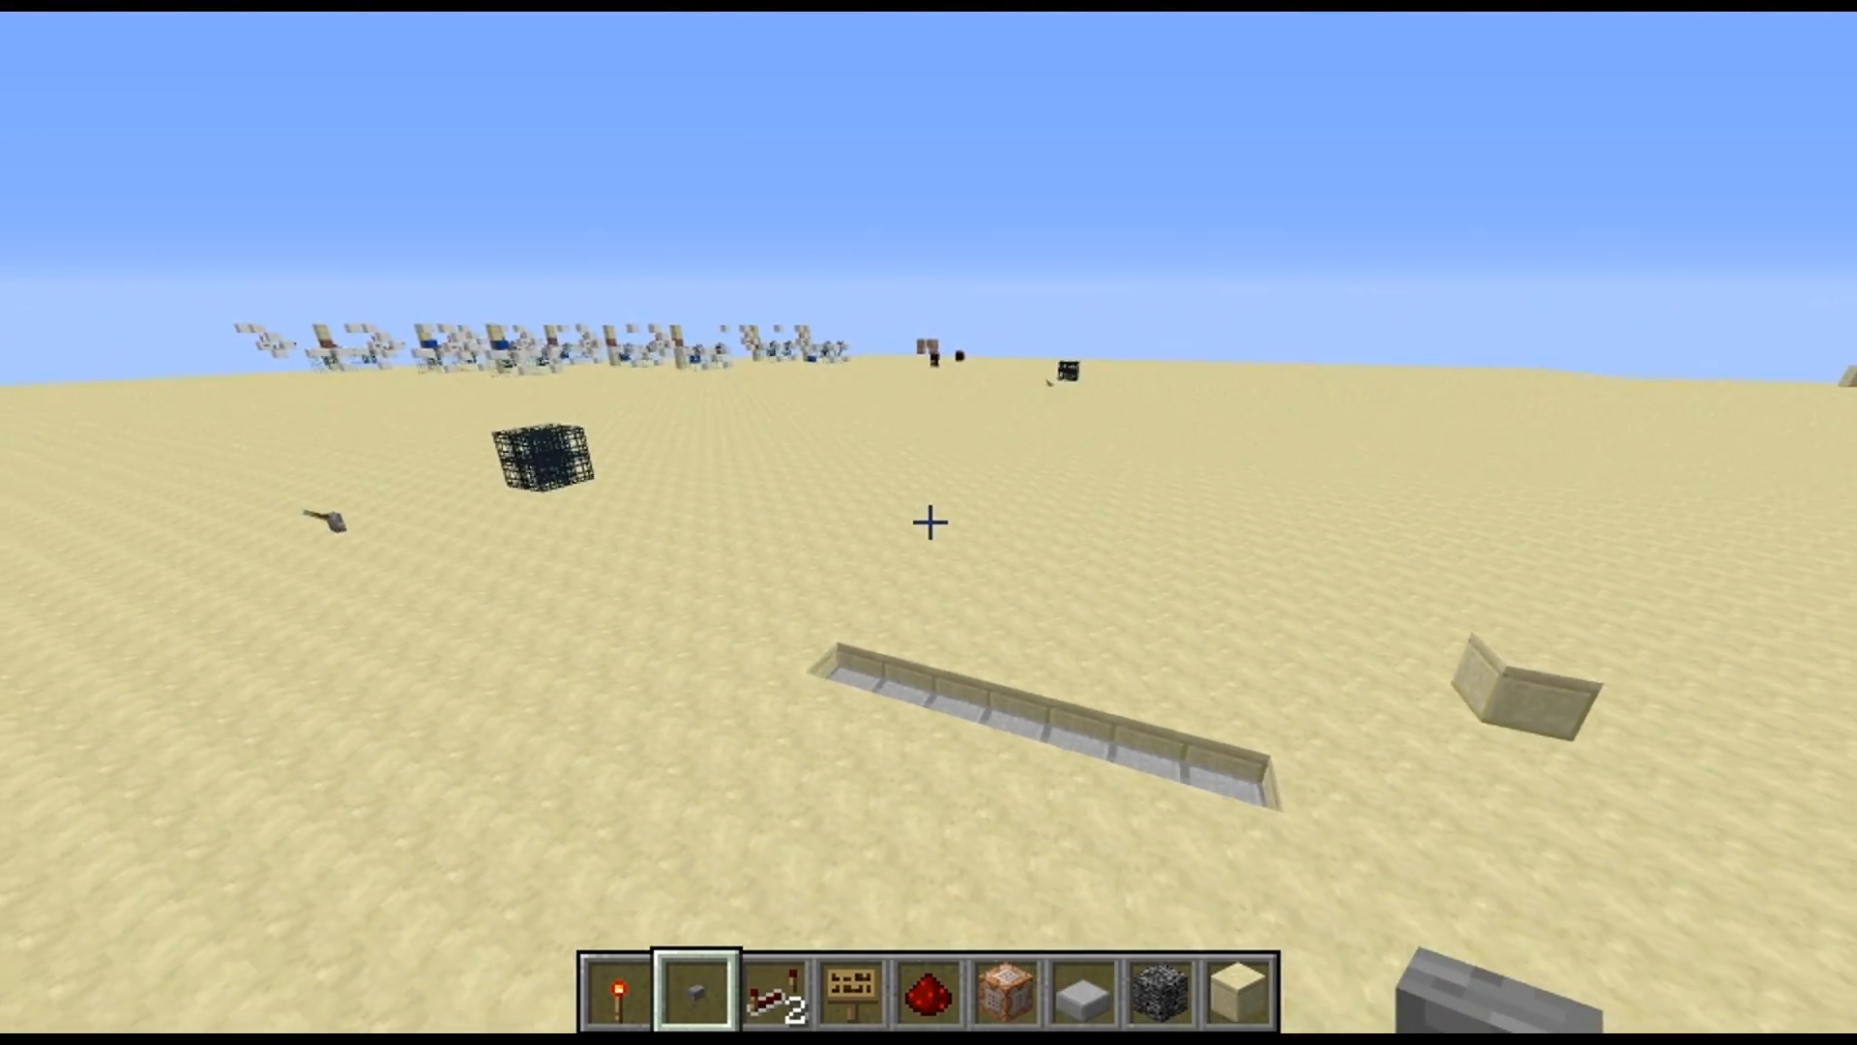
Activate the opposite spawner contraption to raise the bedrock wall out of the sand trench
{"action": "key", "text": "w"}
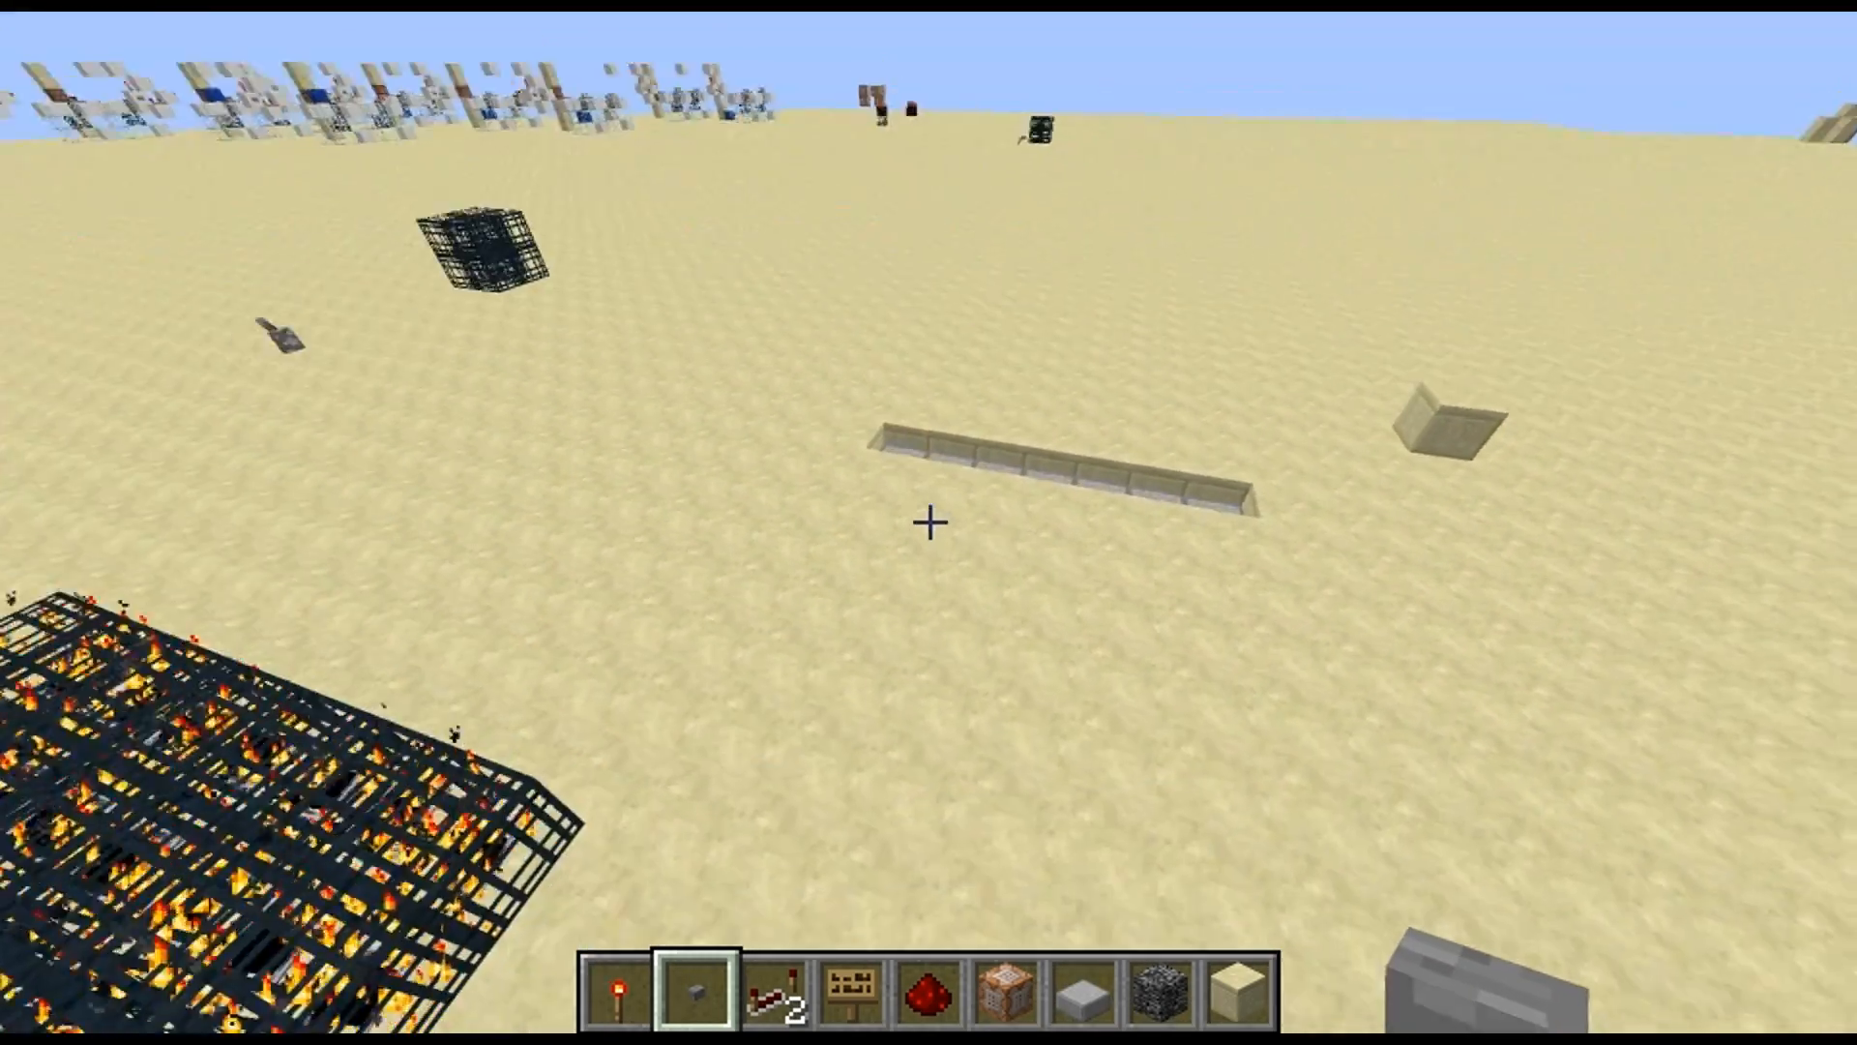
{"action": "key", "text": "w"}
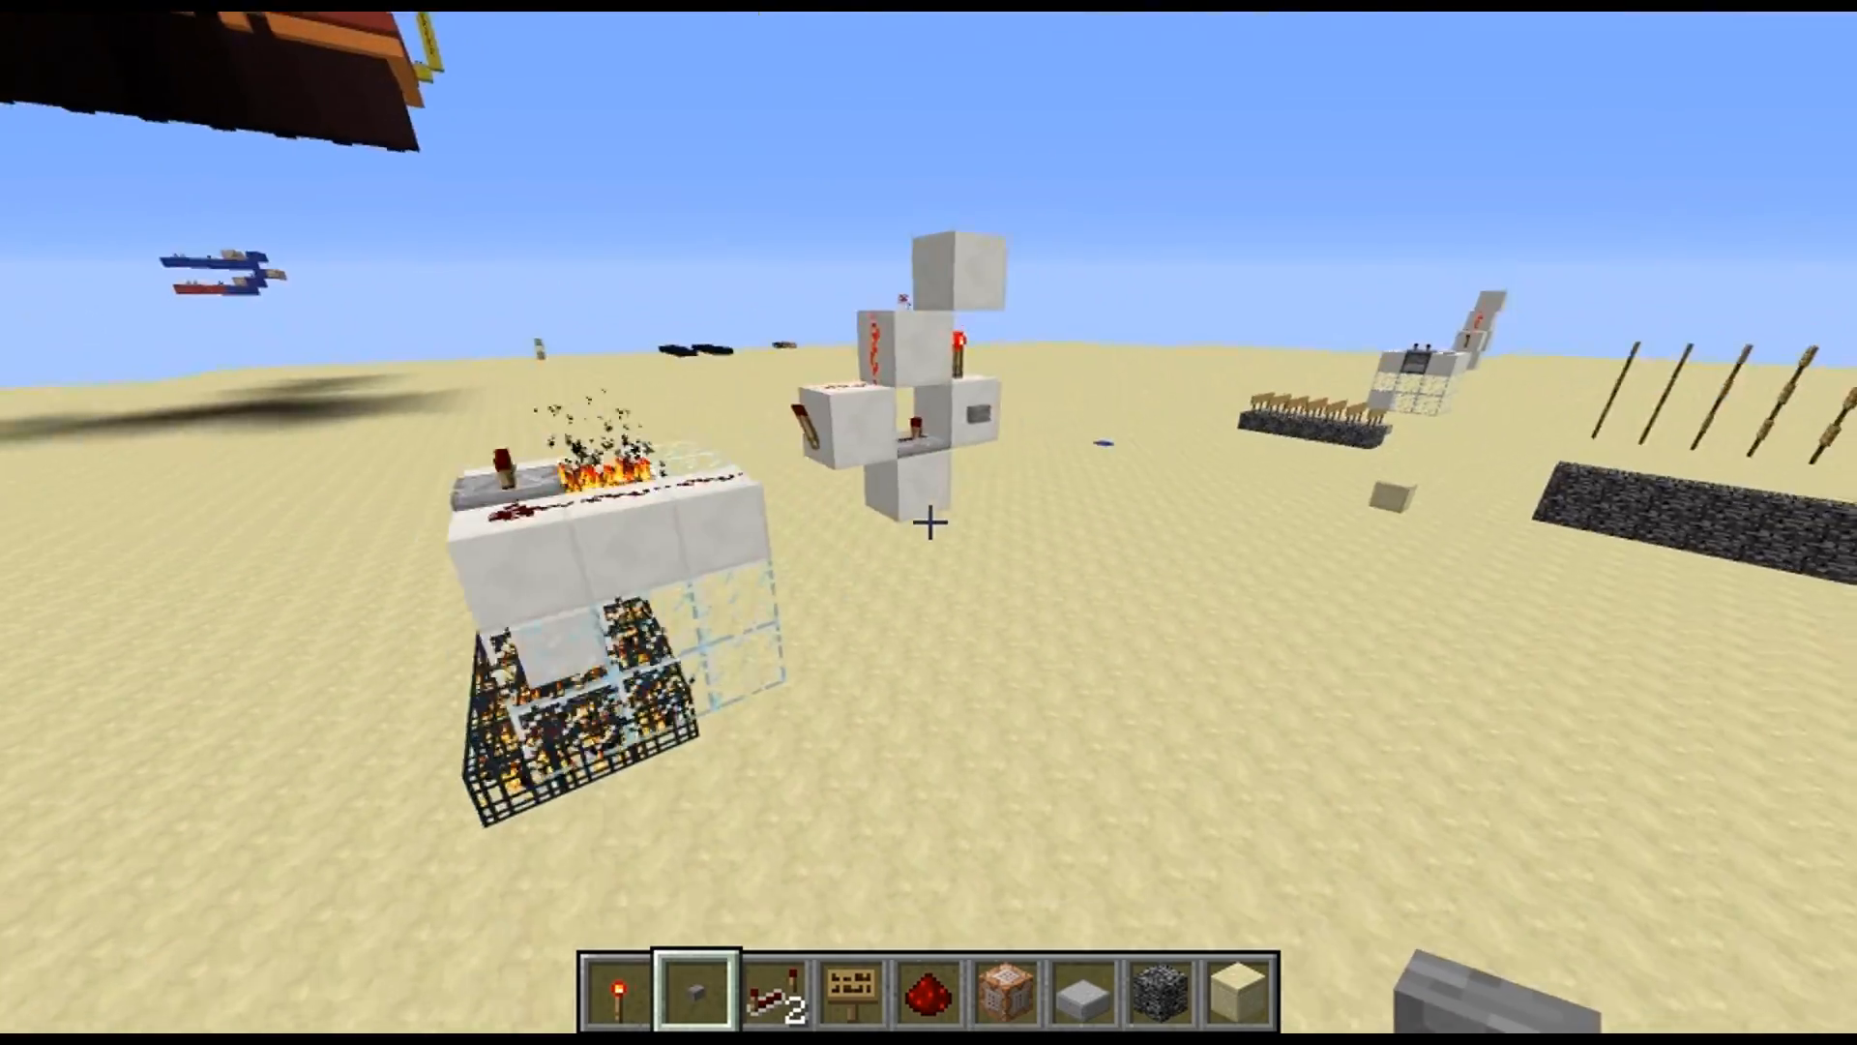
{"action": "key", "text": "space"}
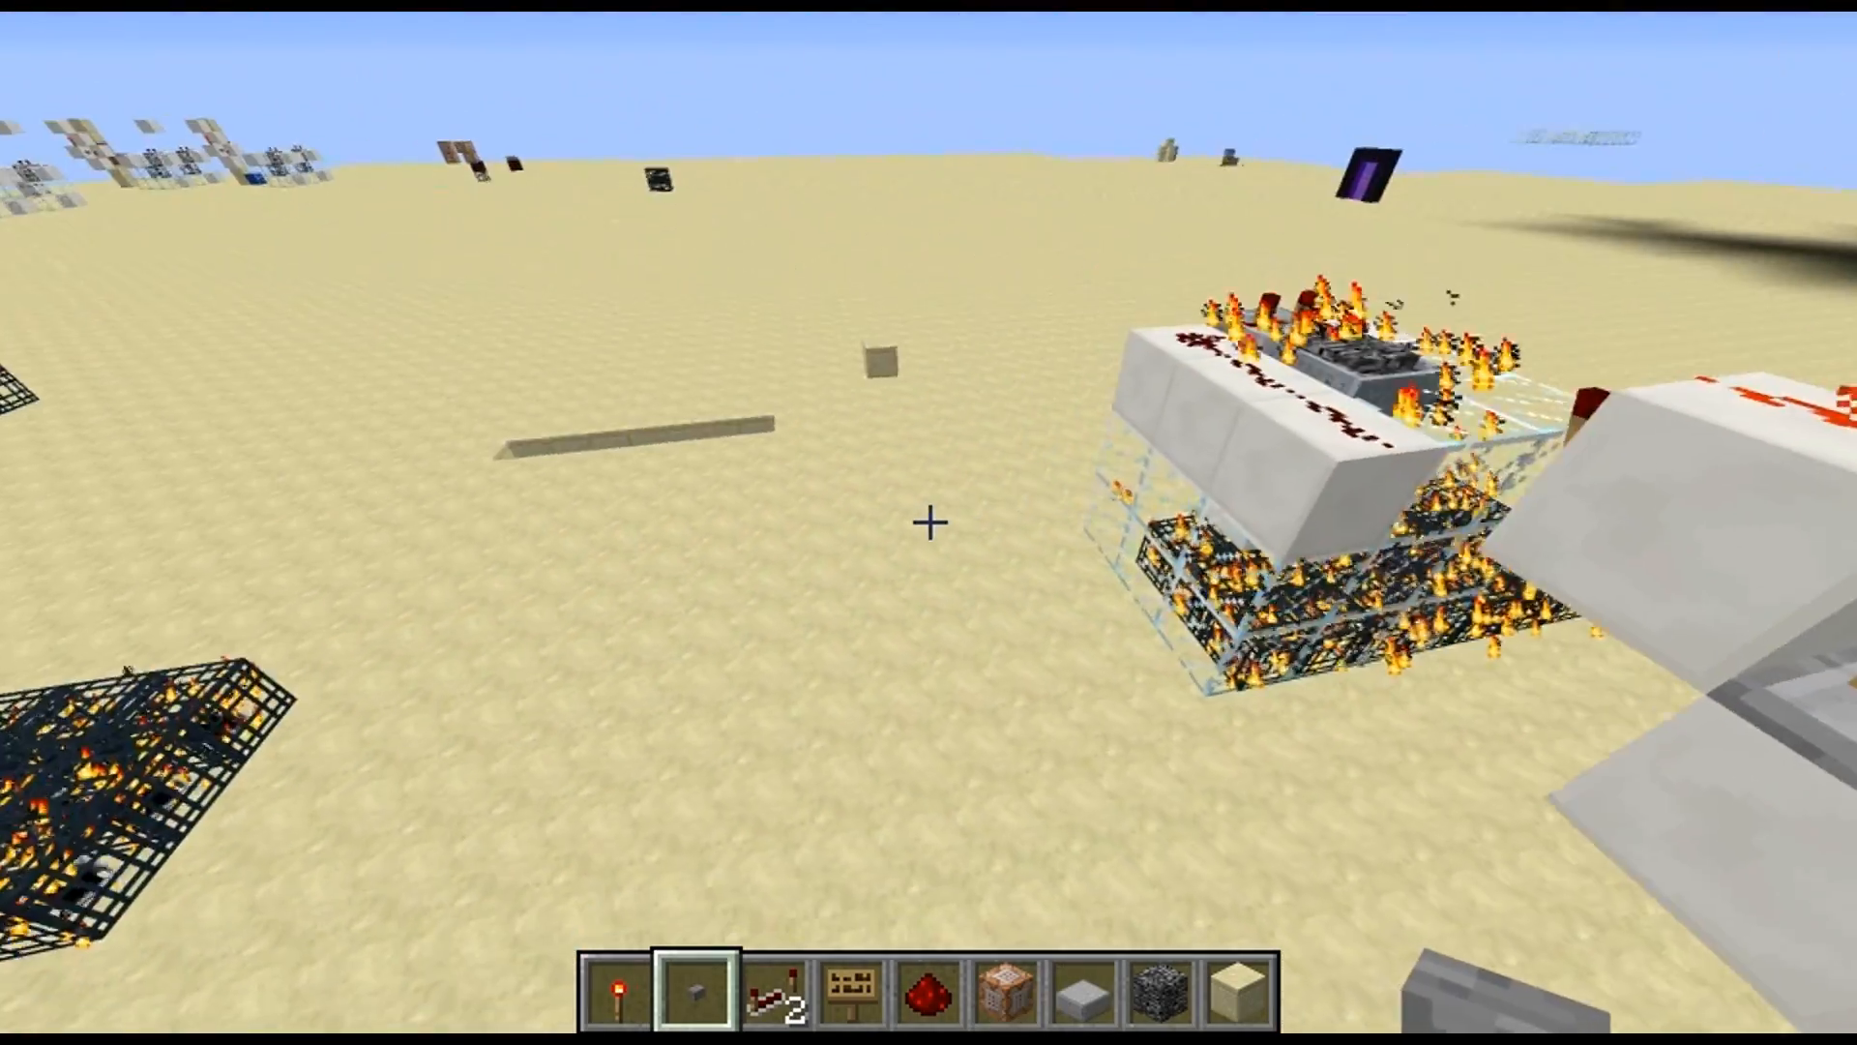
{"action": "key", "text": "a"}
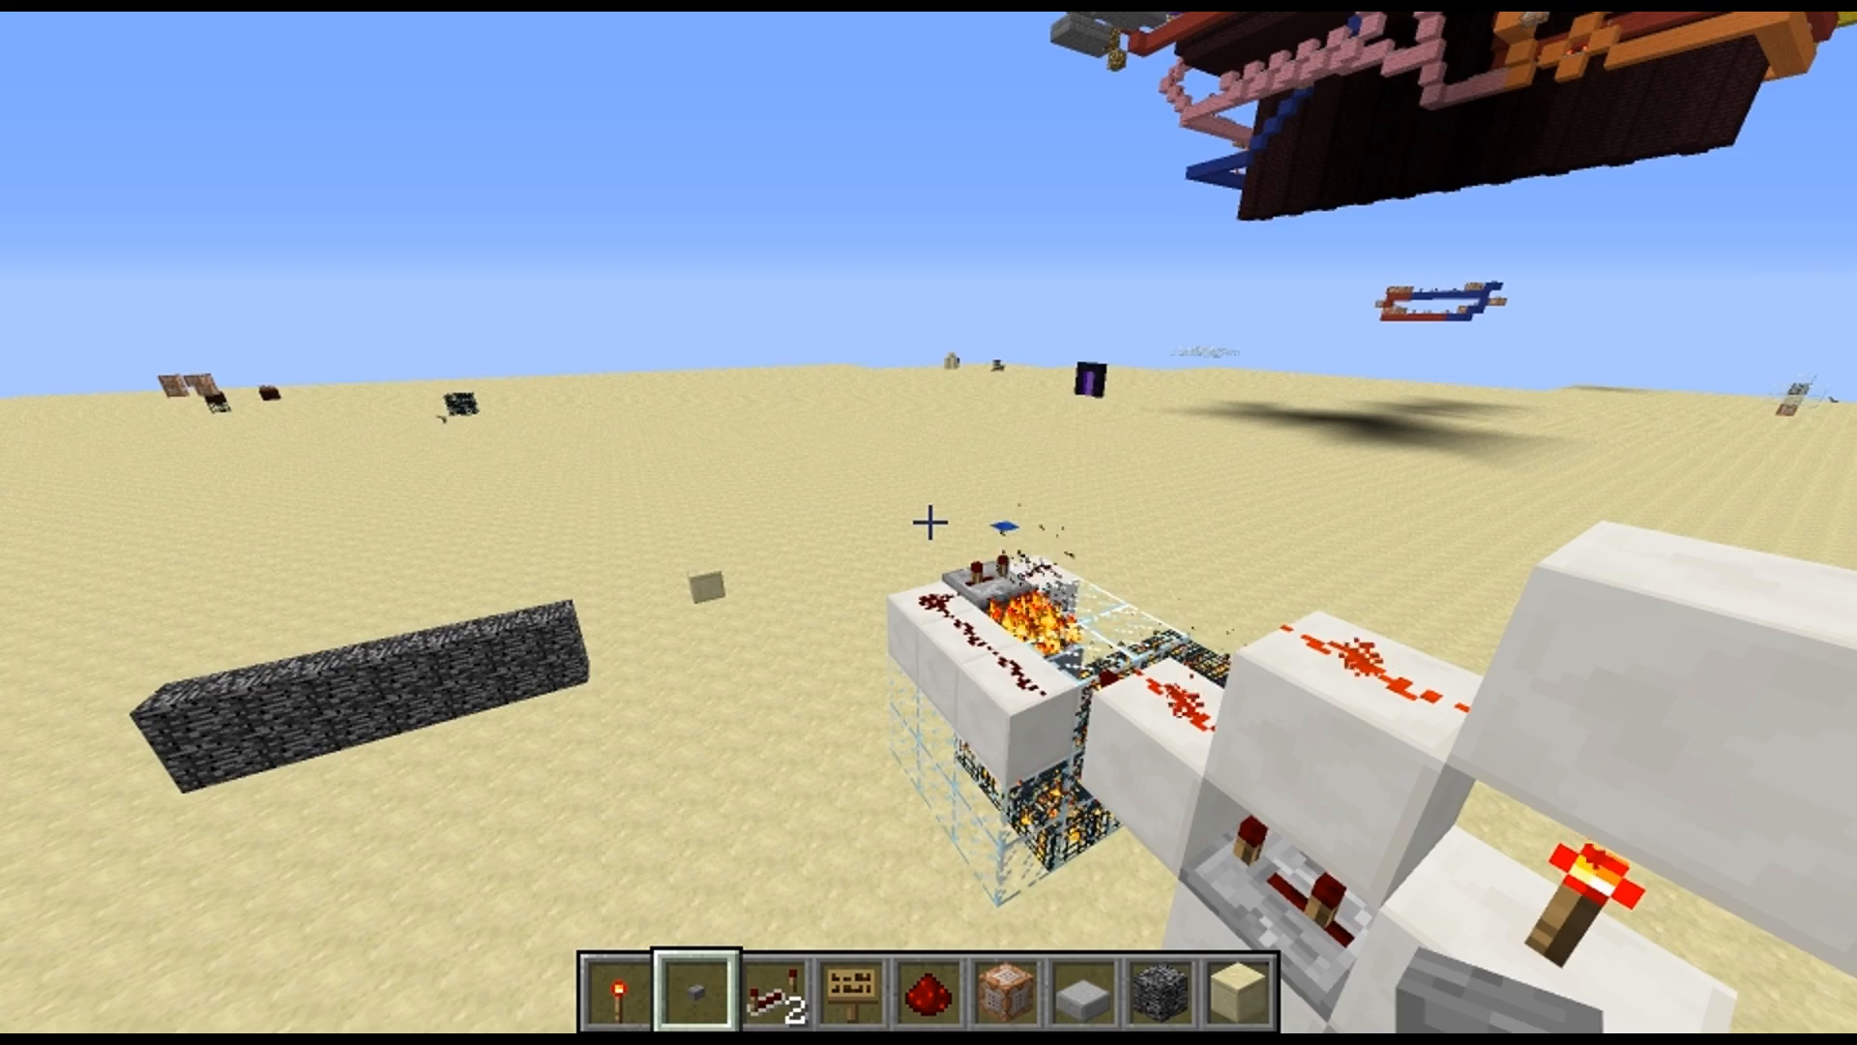
Return to the first spawner contraption and activate its button to lower the bedrock wall again
{"action": "key", "text": "w"}
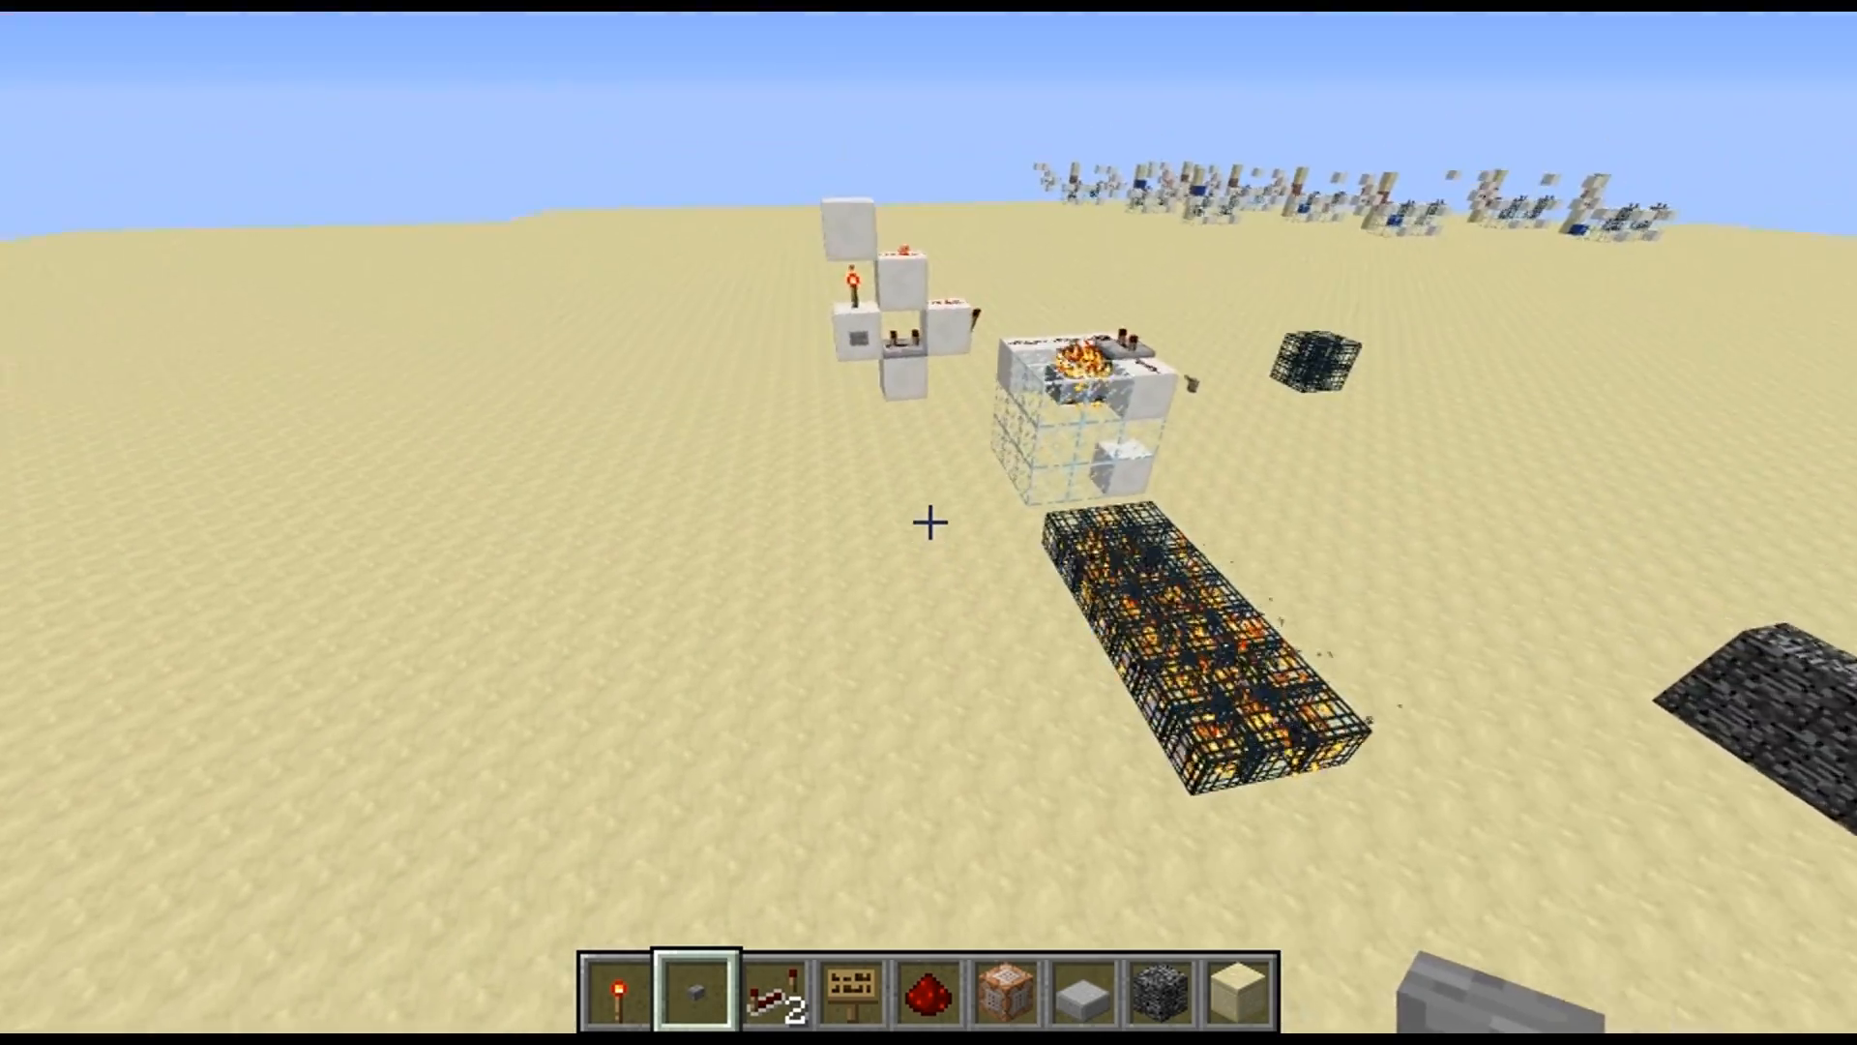
{"action": "key", "text": "w"}
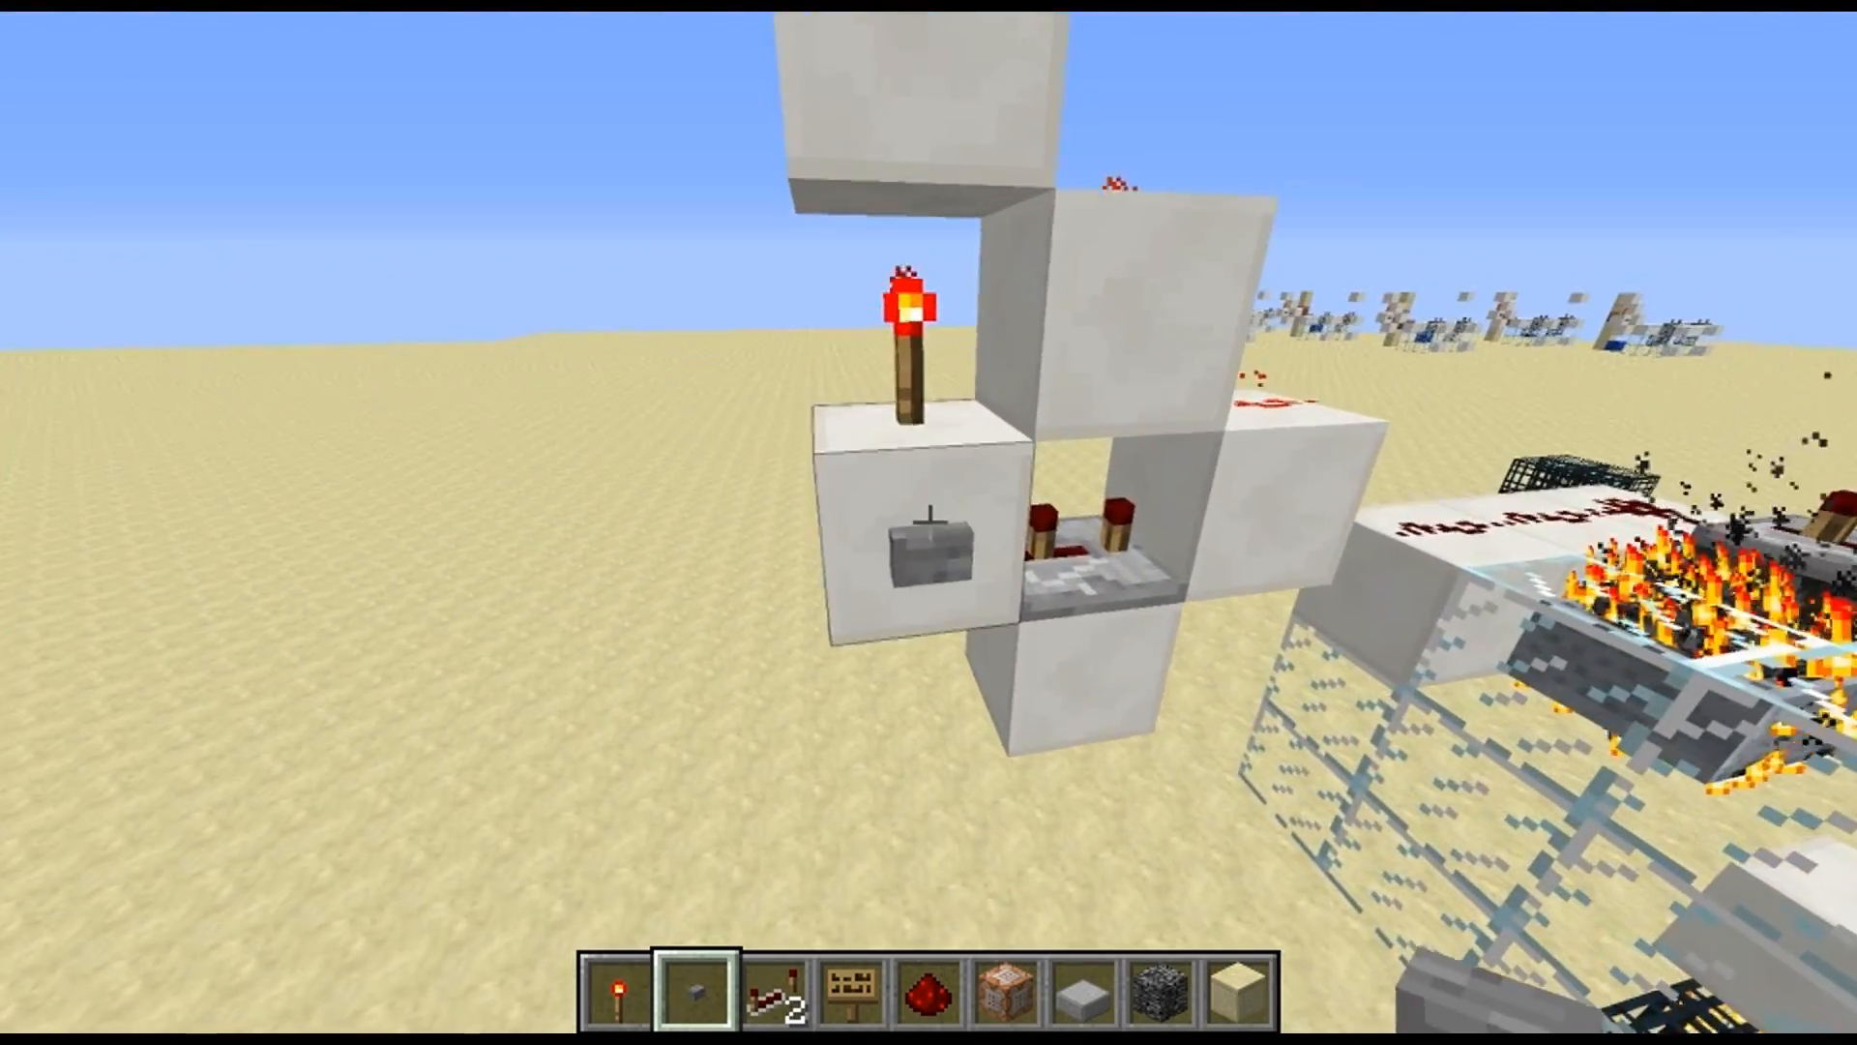
{"action": "key", "text": "w"}
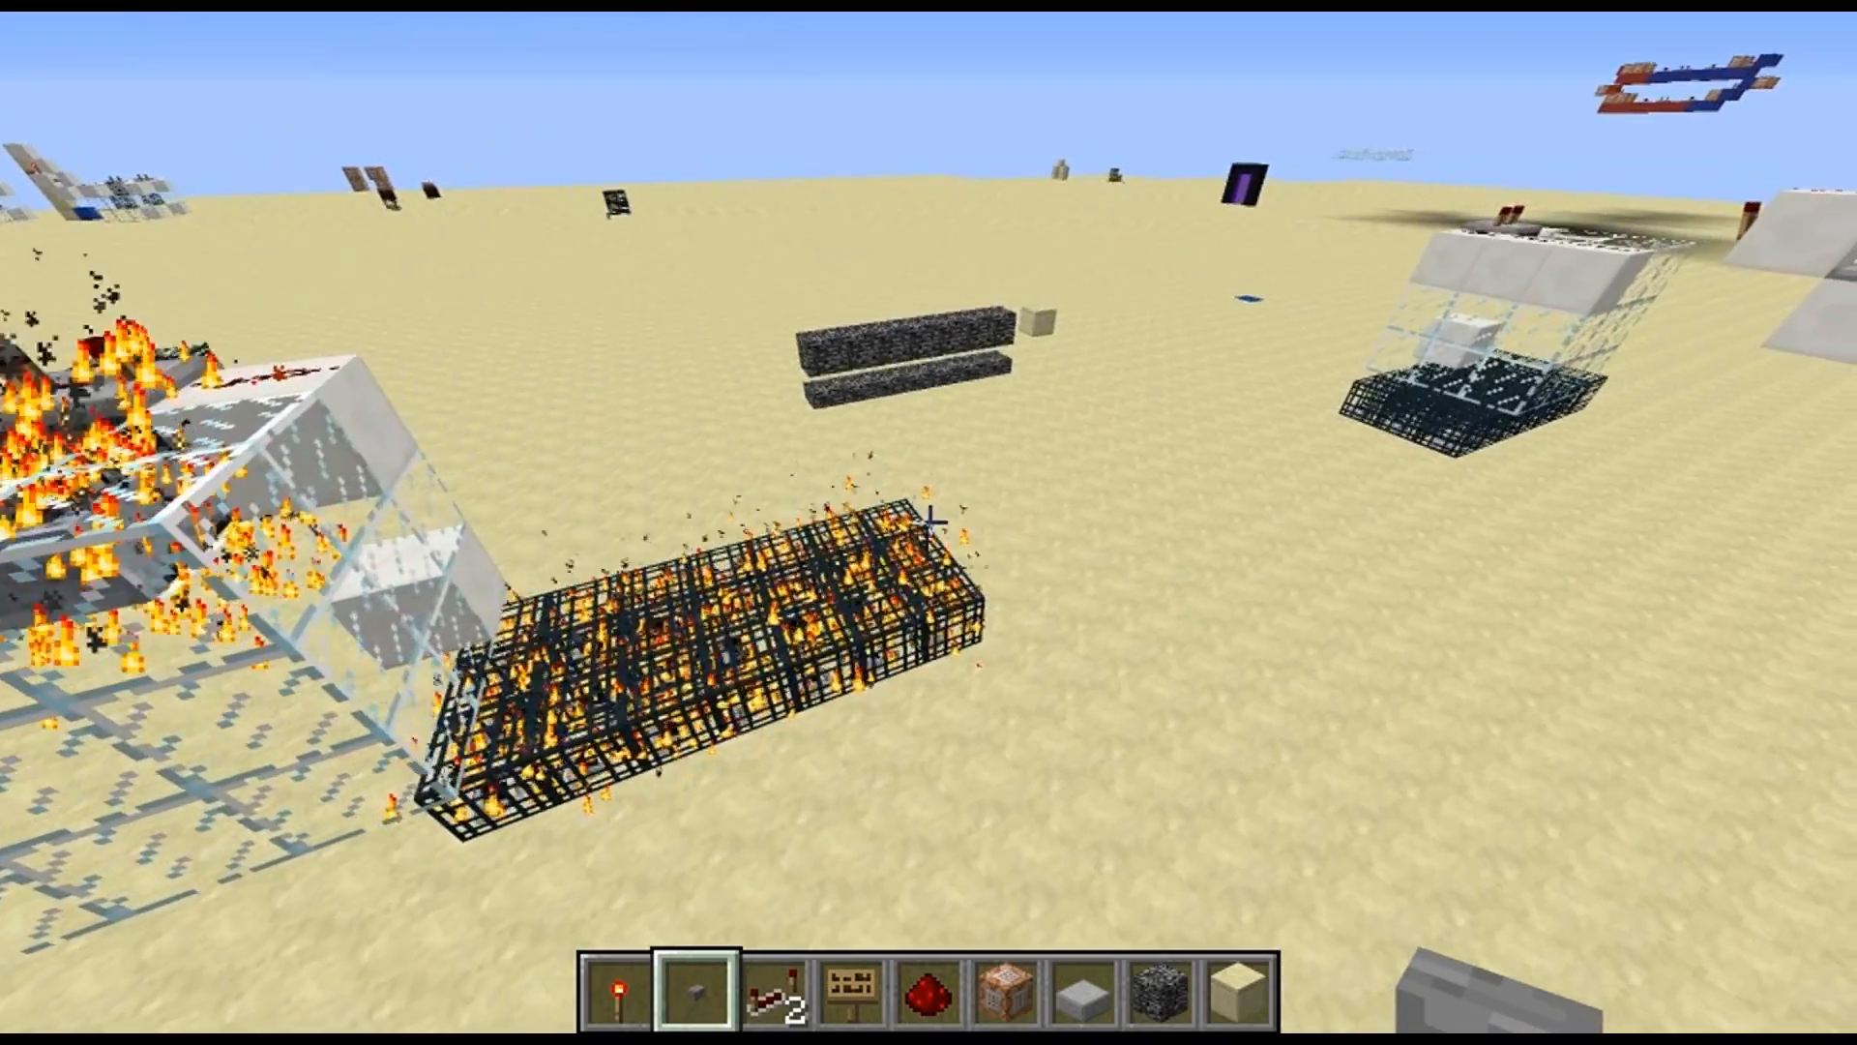
Activate the opposite contraption's button again to bring the bedrock wall back up, and view the whole spawner setup
{"action": "key", "text": "w"}
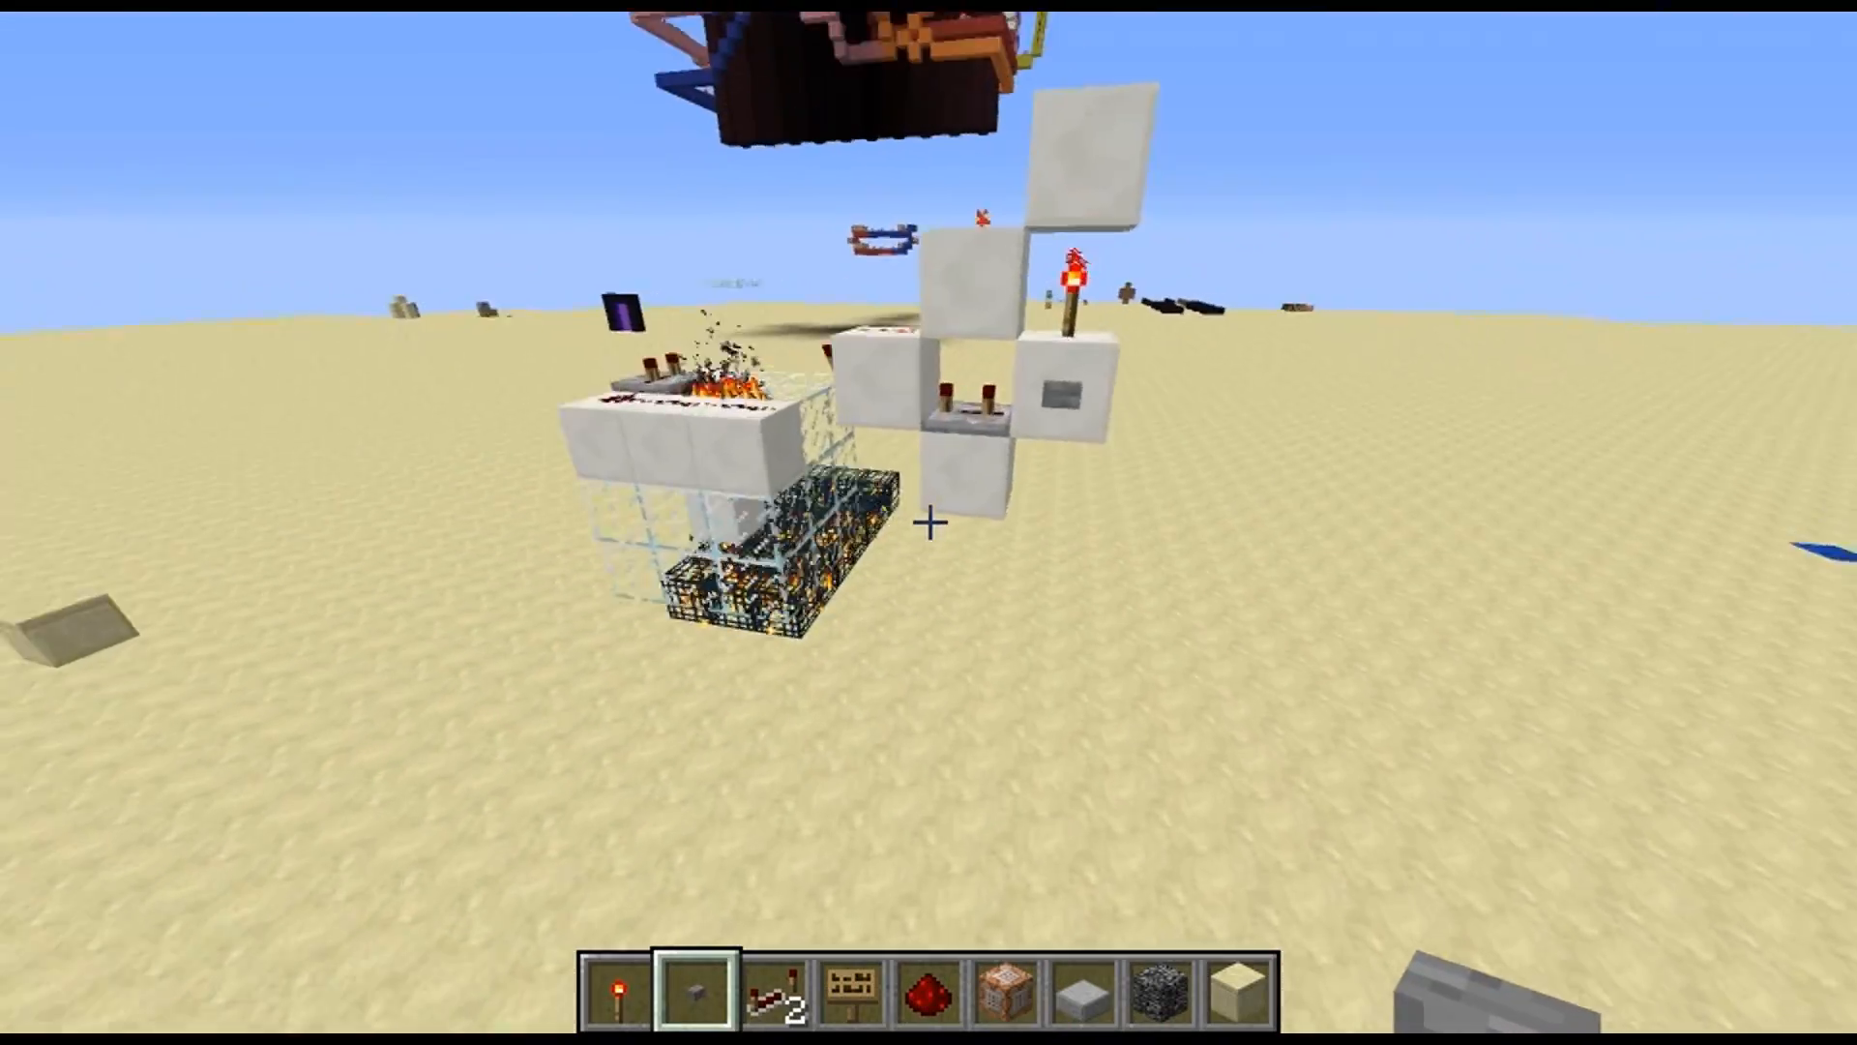
{"action": "right_click", "coordinate": [929, 523]}
{"action": "key", "text": "w"}
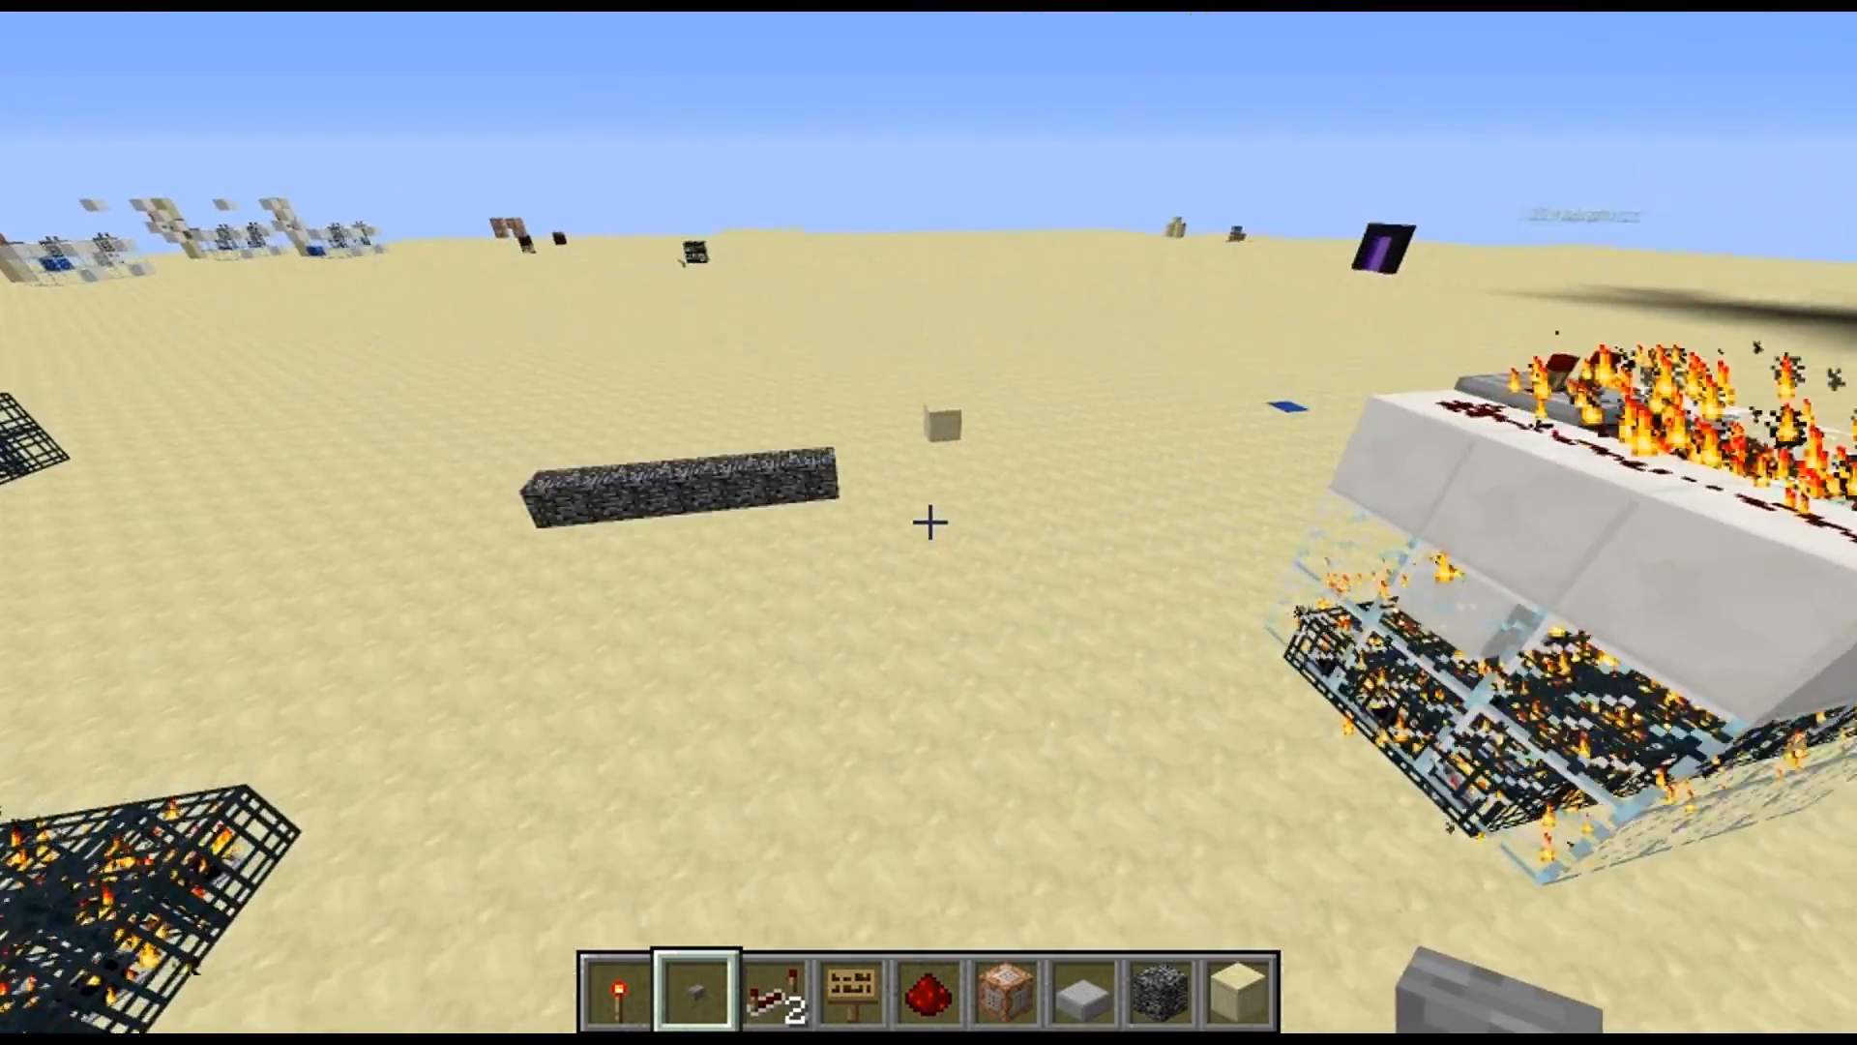
{"action": "key", "text": "s"}
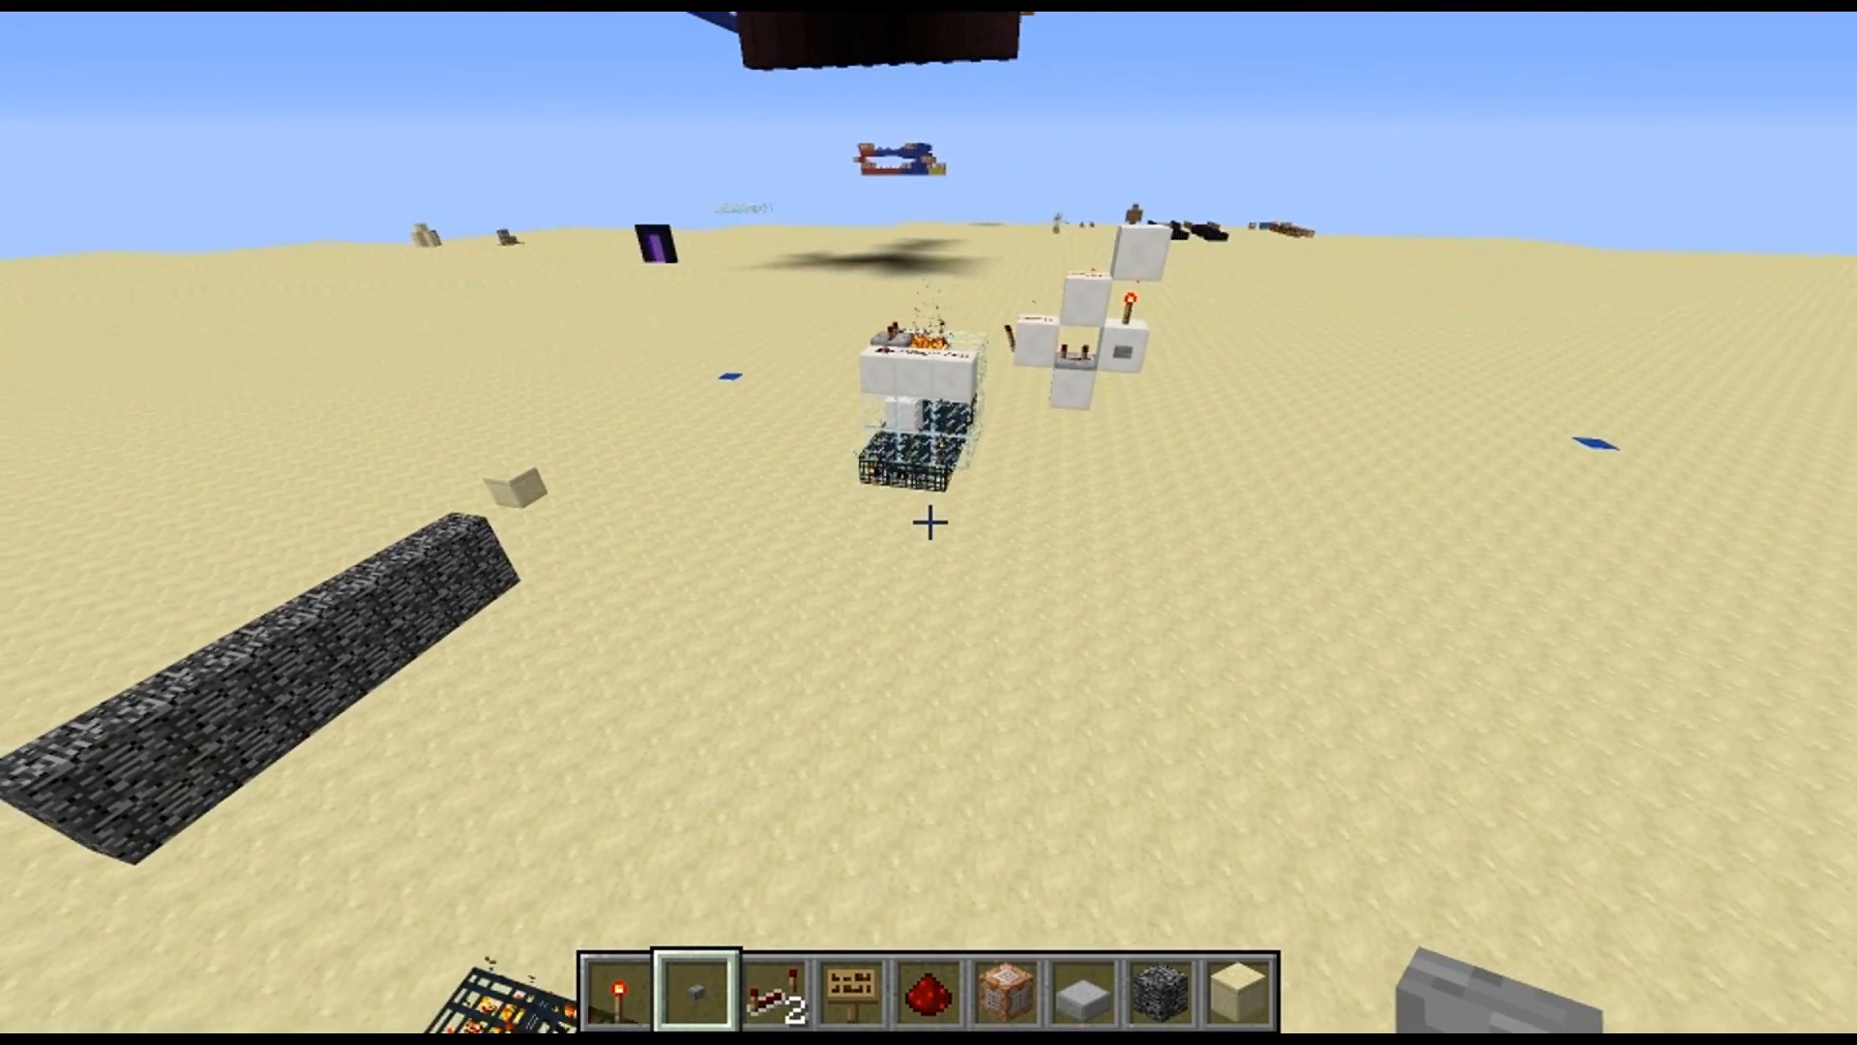
{"action": "key", "text": "w"}
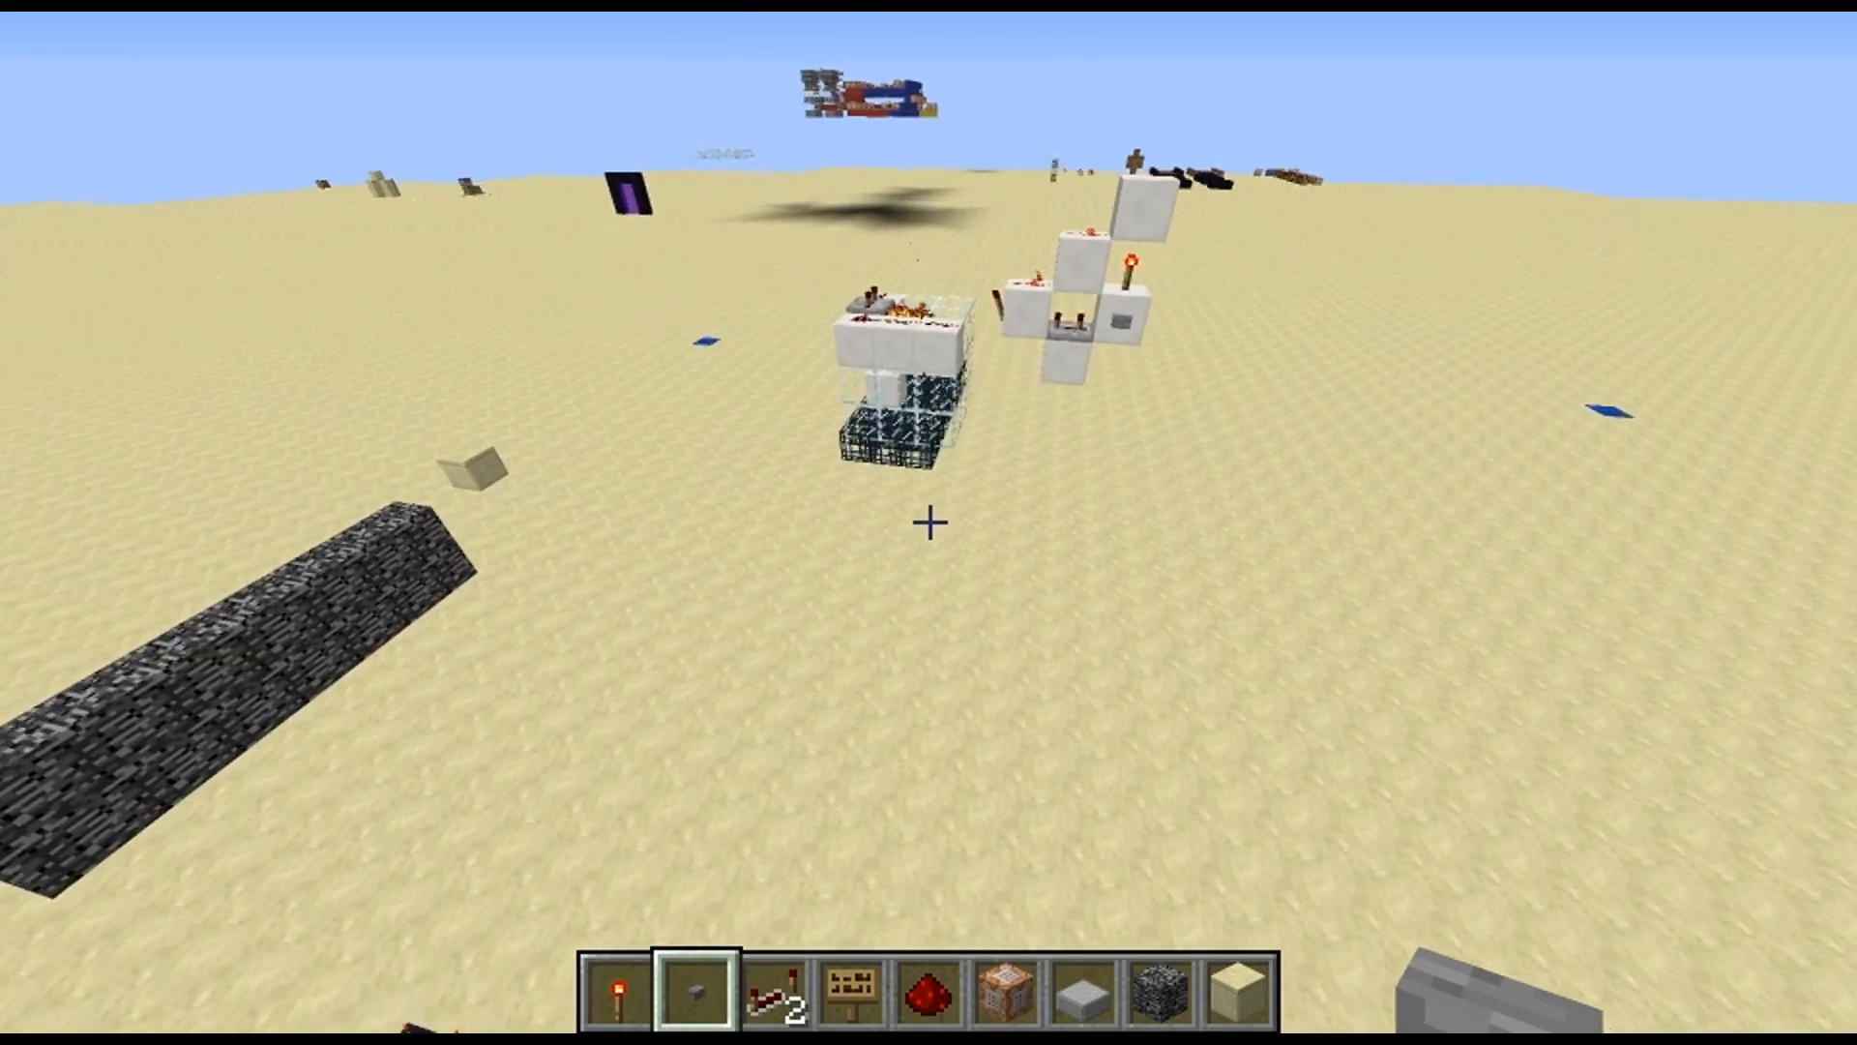
{"action": "key", "text": "d"}
{"action": "key", "text": "s"}
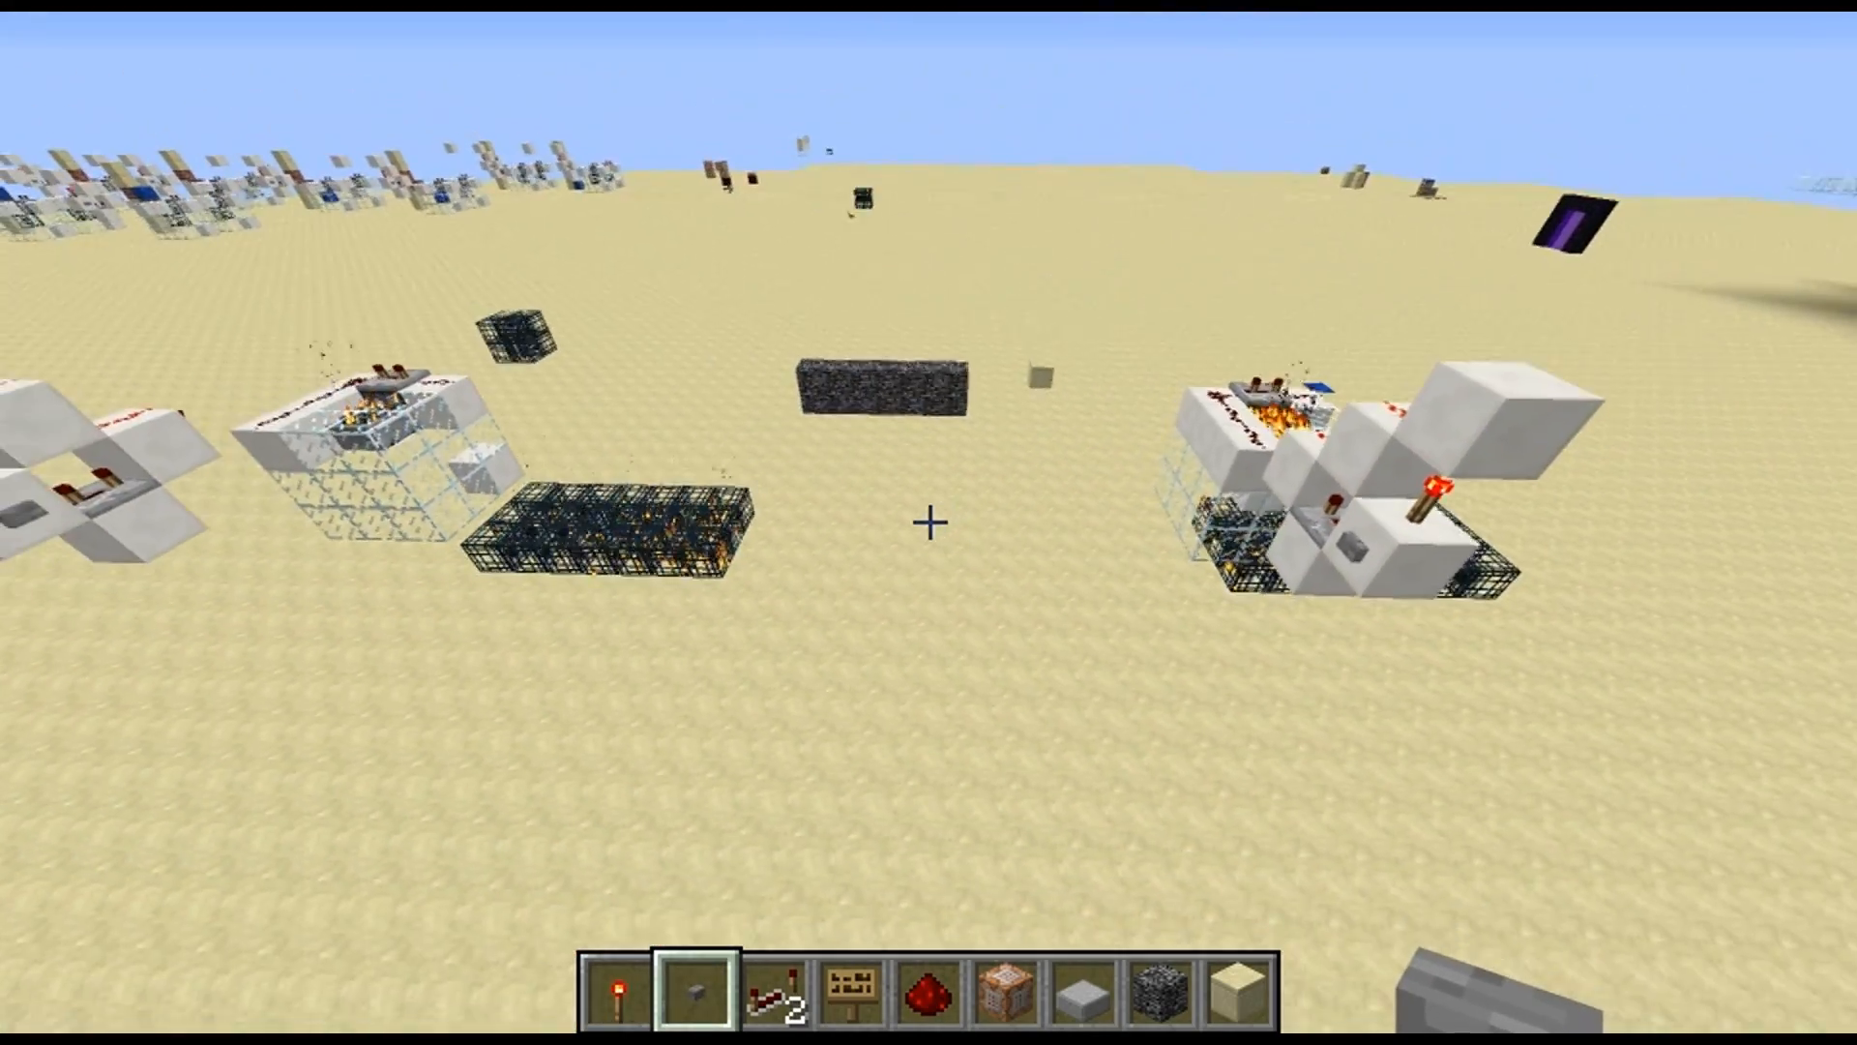
Examine the sign-based setup: its two redstone circuits, glass-enclosed dispensers, sign rows and central bedrock wall
{"action": "key", "text": "a"}
{"action": "key", "text": "w"}
{"action": "key", "text": "w"}
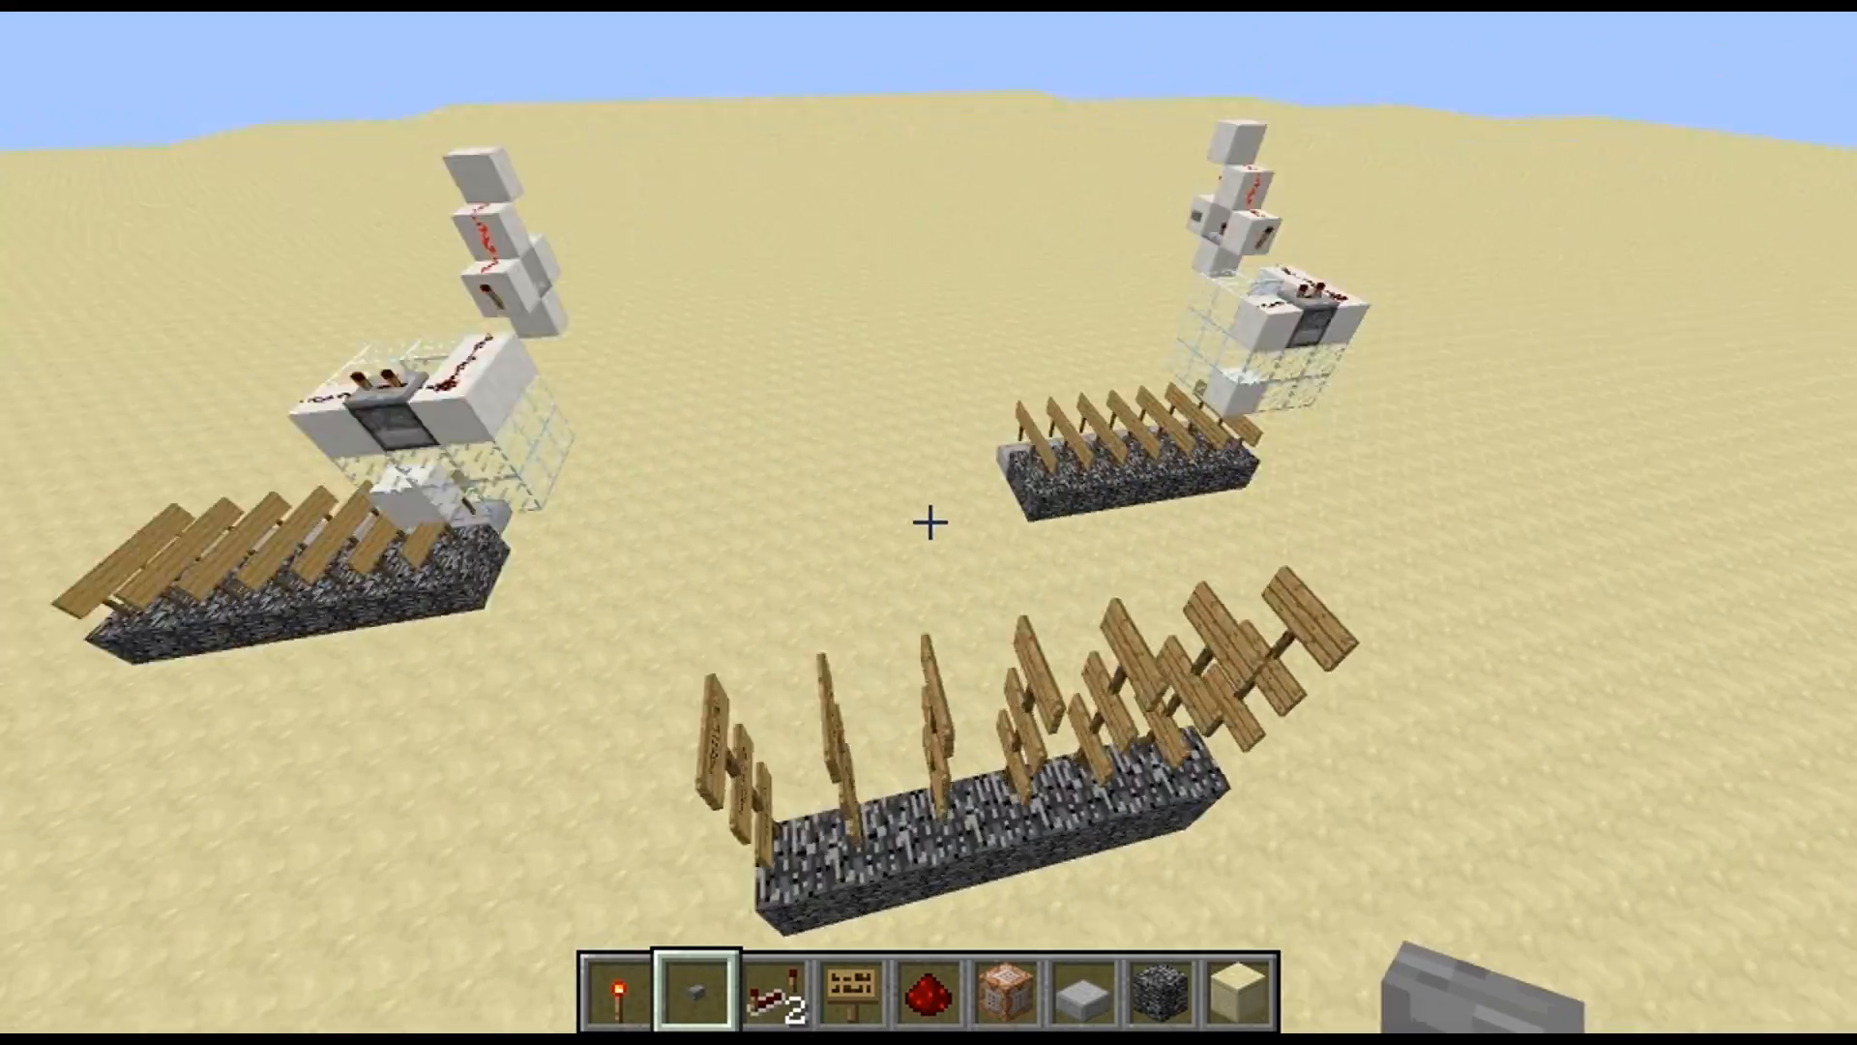
{"action": "key", "text": "a"}
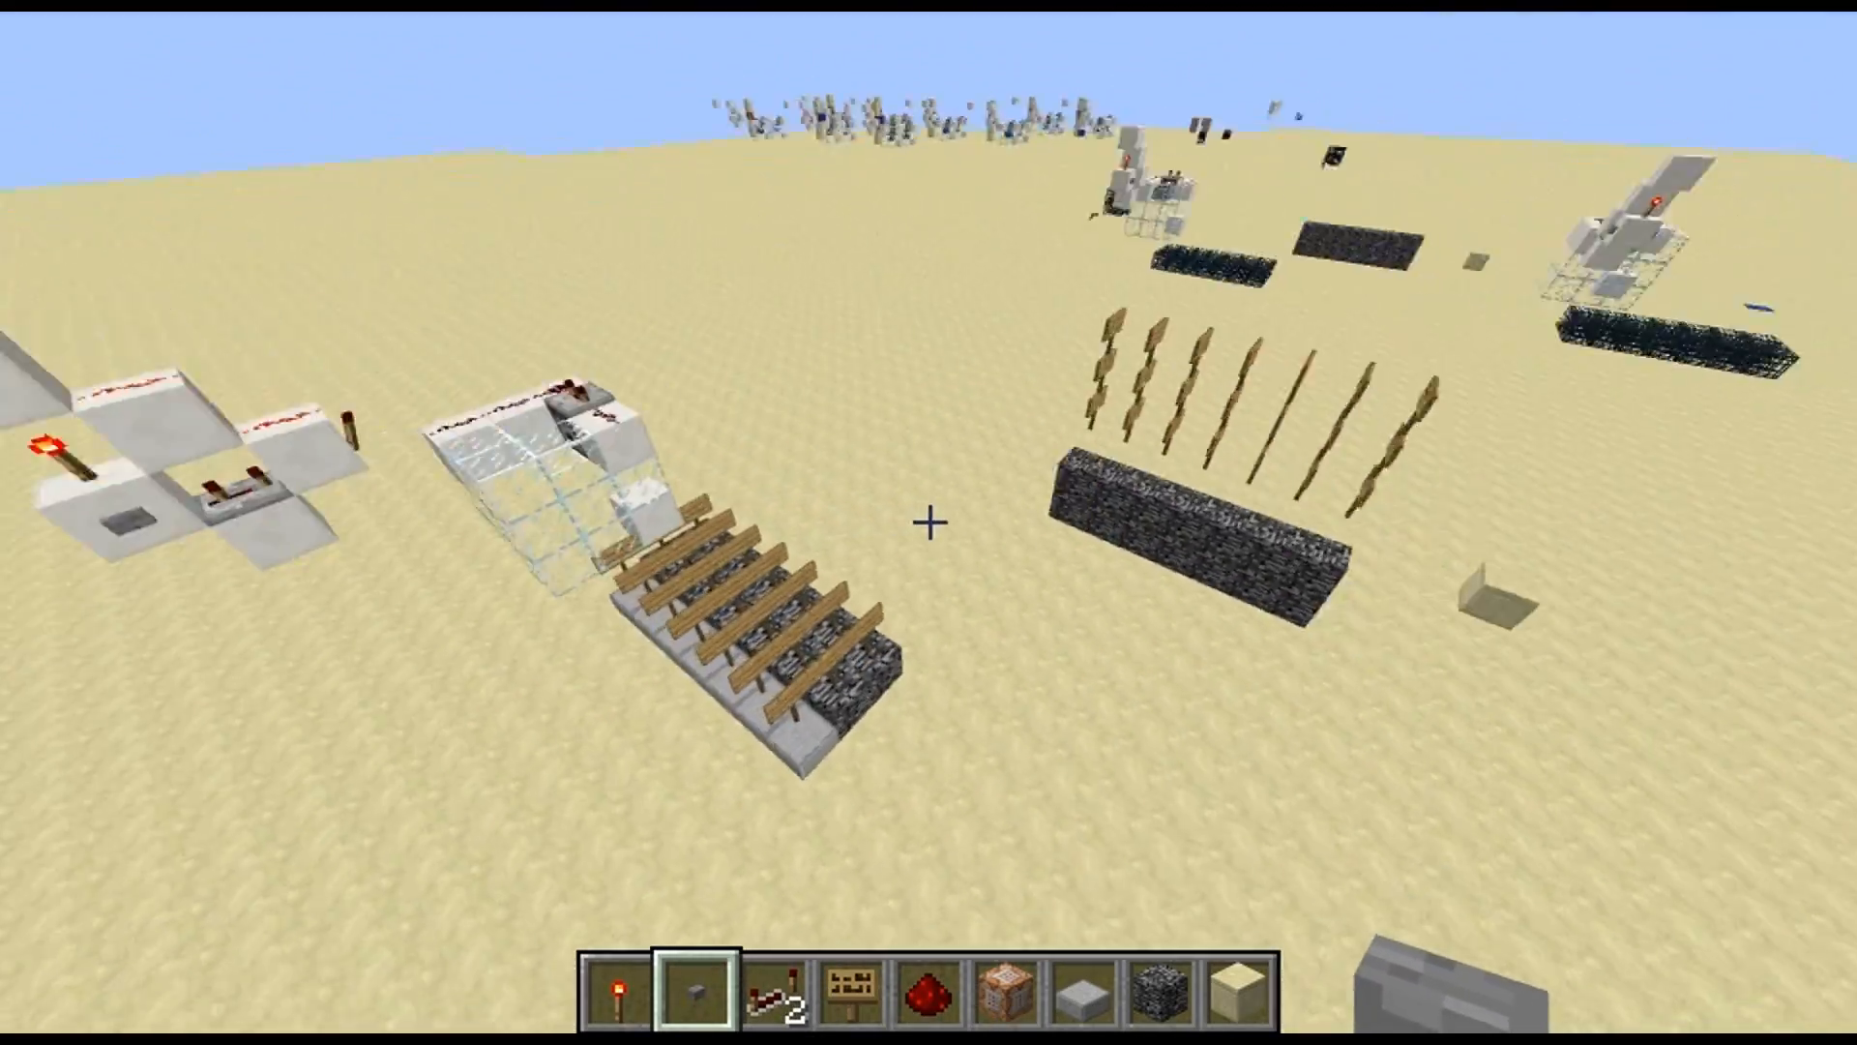
{"action": "key", "text": "a"}
{"action": "key", "text": "w"}
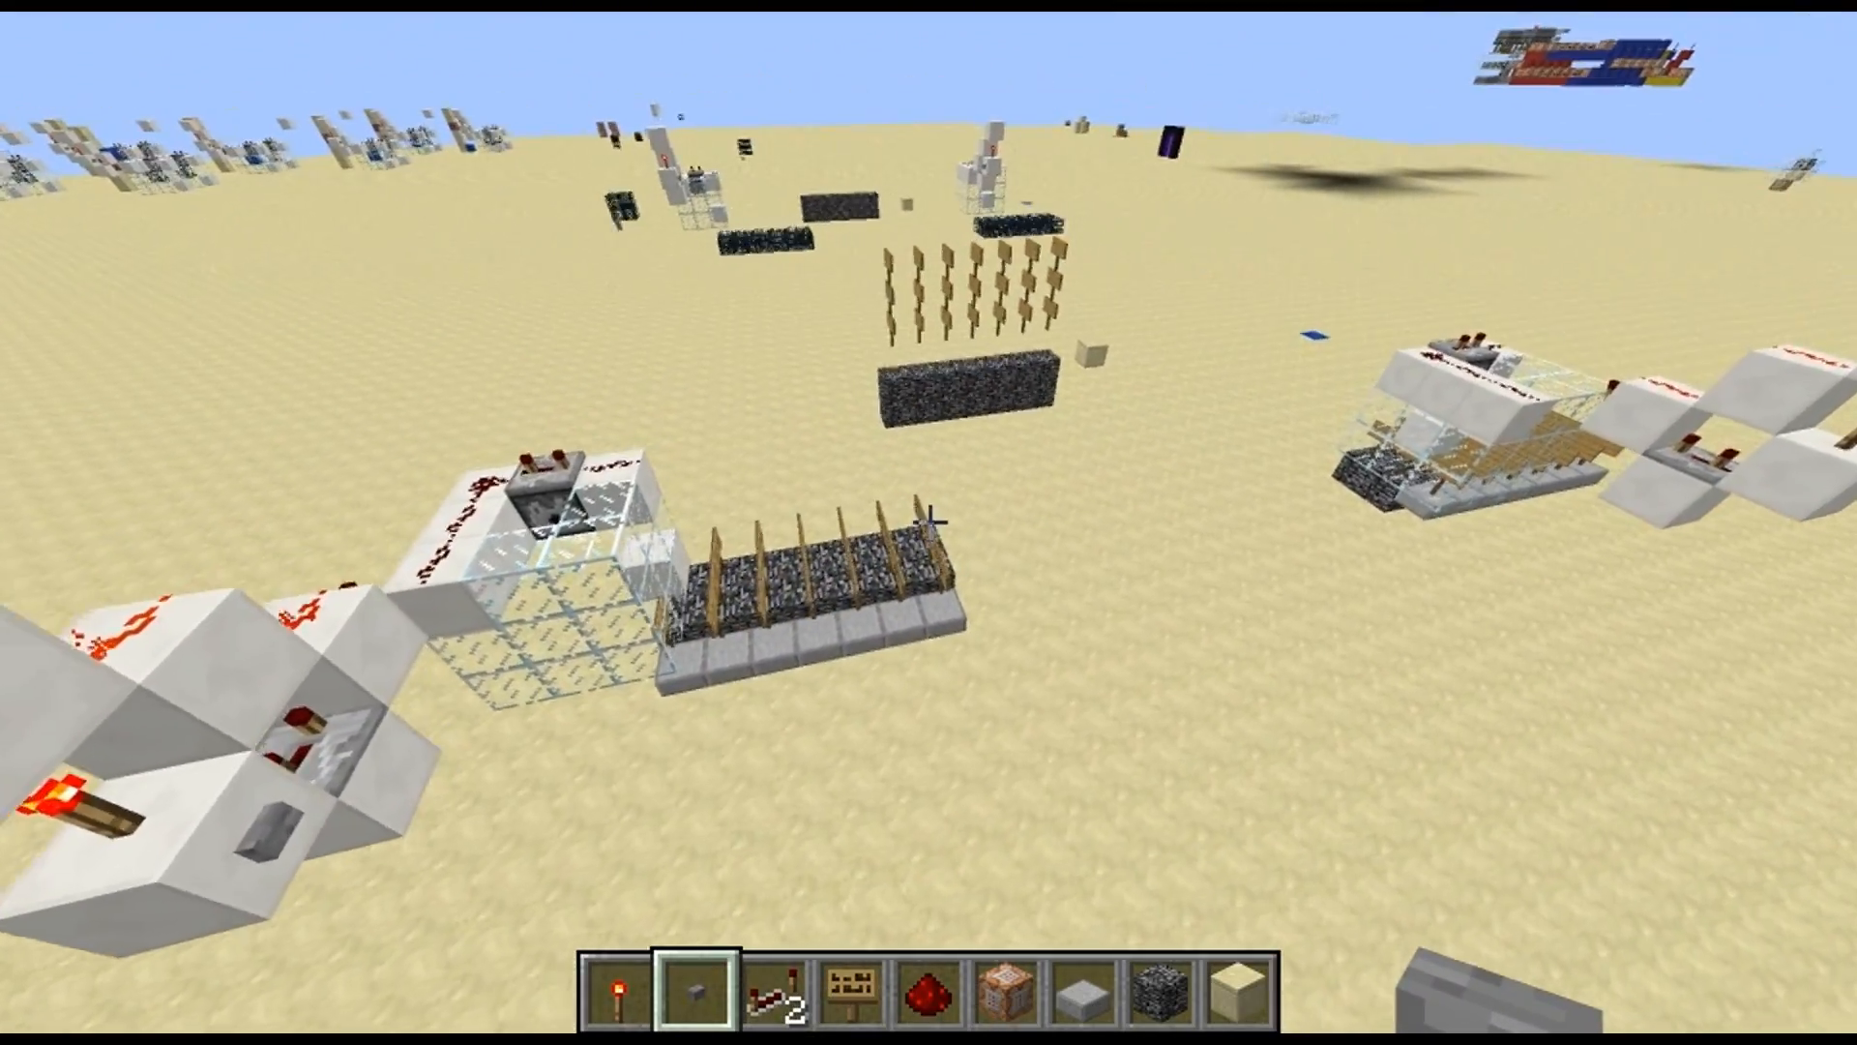
{"action": "key", "text": "d"}
{"action": "key", "text": "s"}
{"action": "key", "text": "w"}
{"action": "key", "text": "a"}
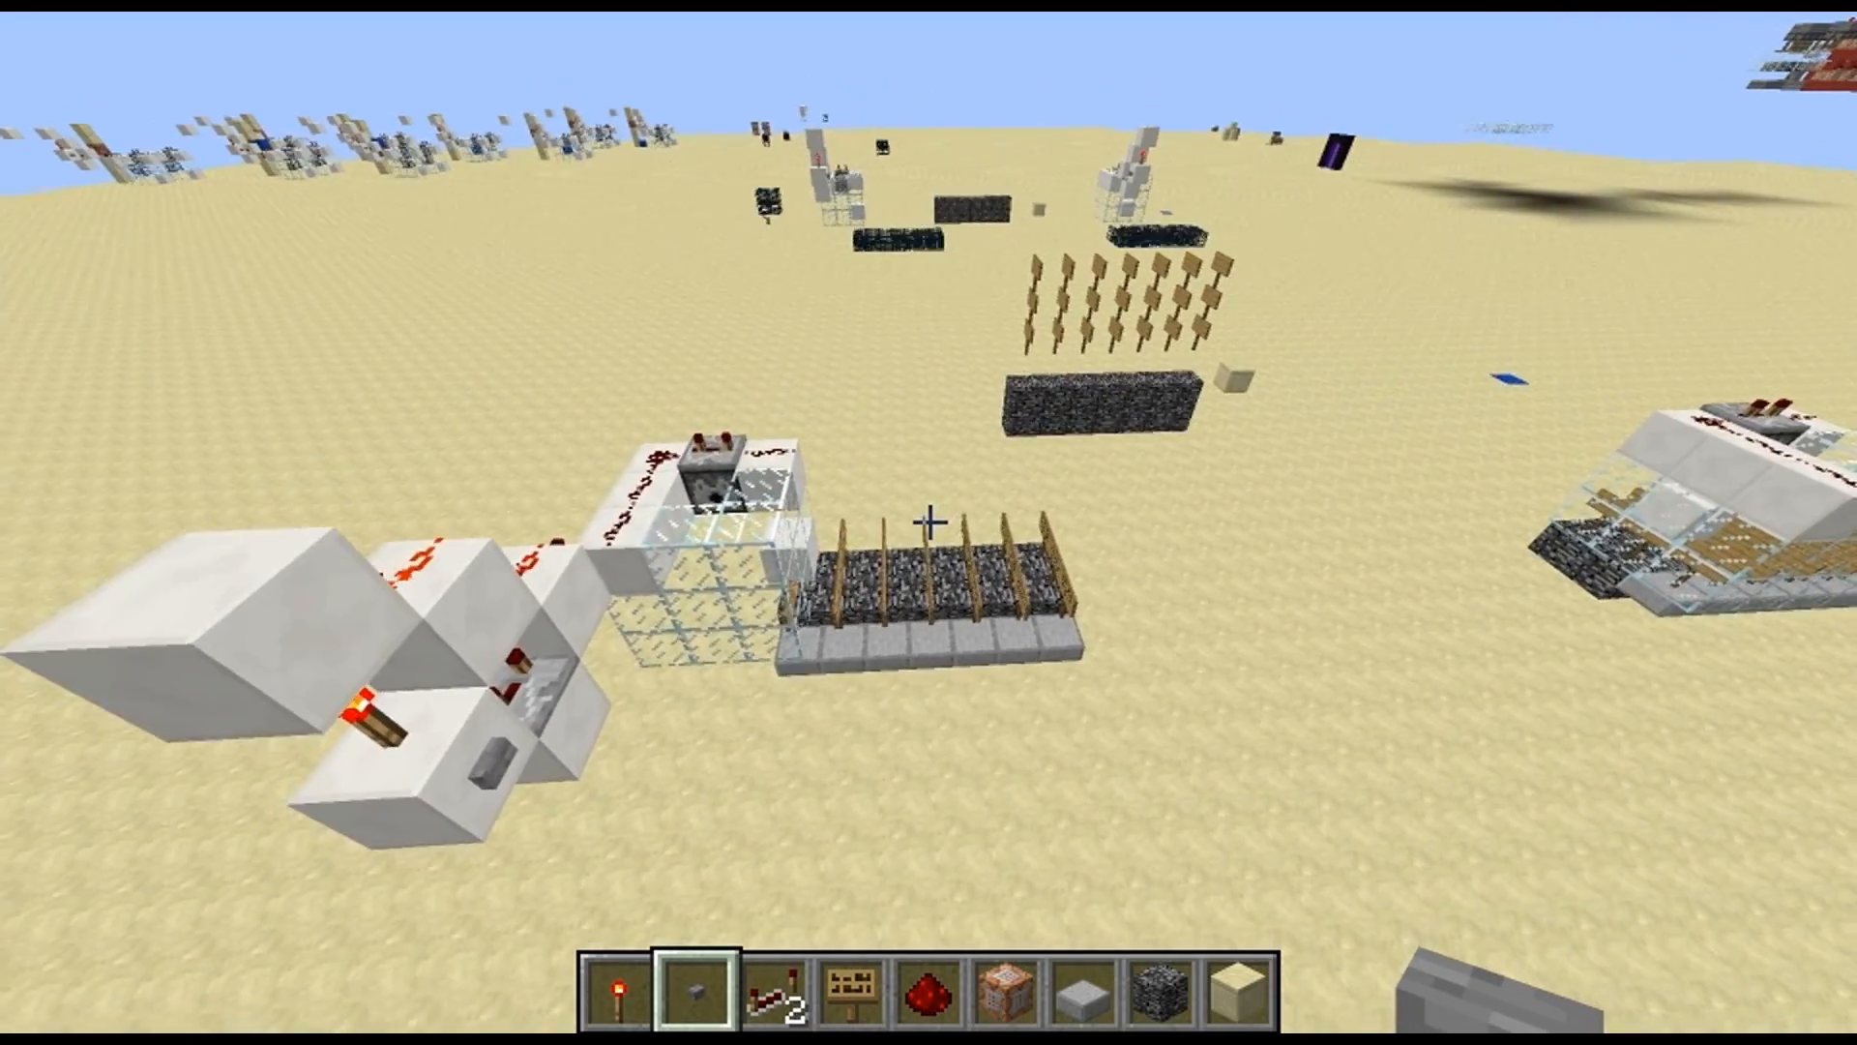
{"action": "key", "text": "w"}
{"action": "key", "text": "s"}
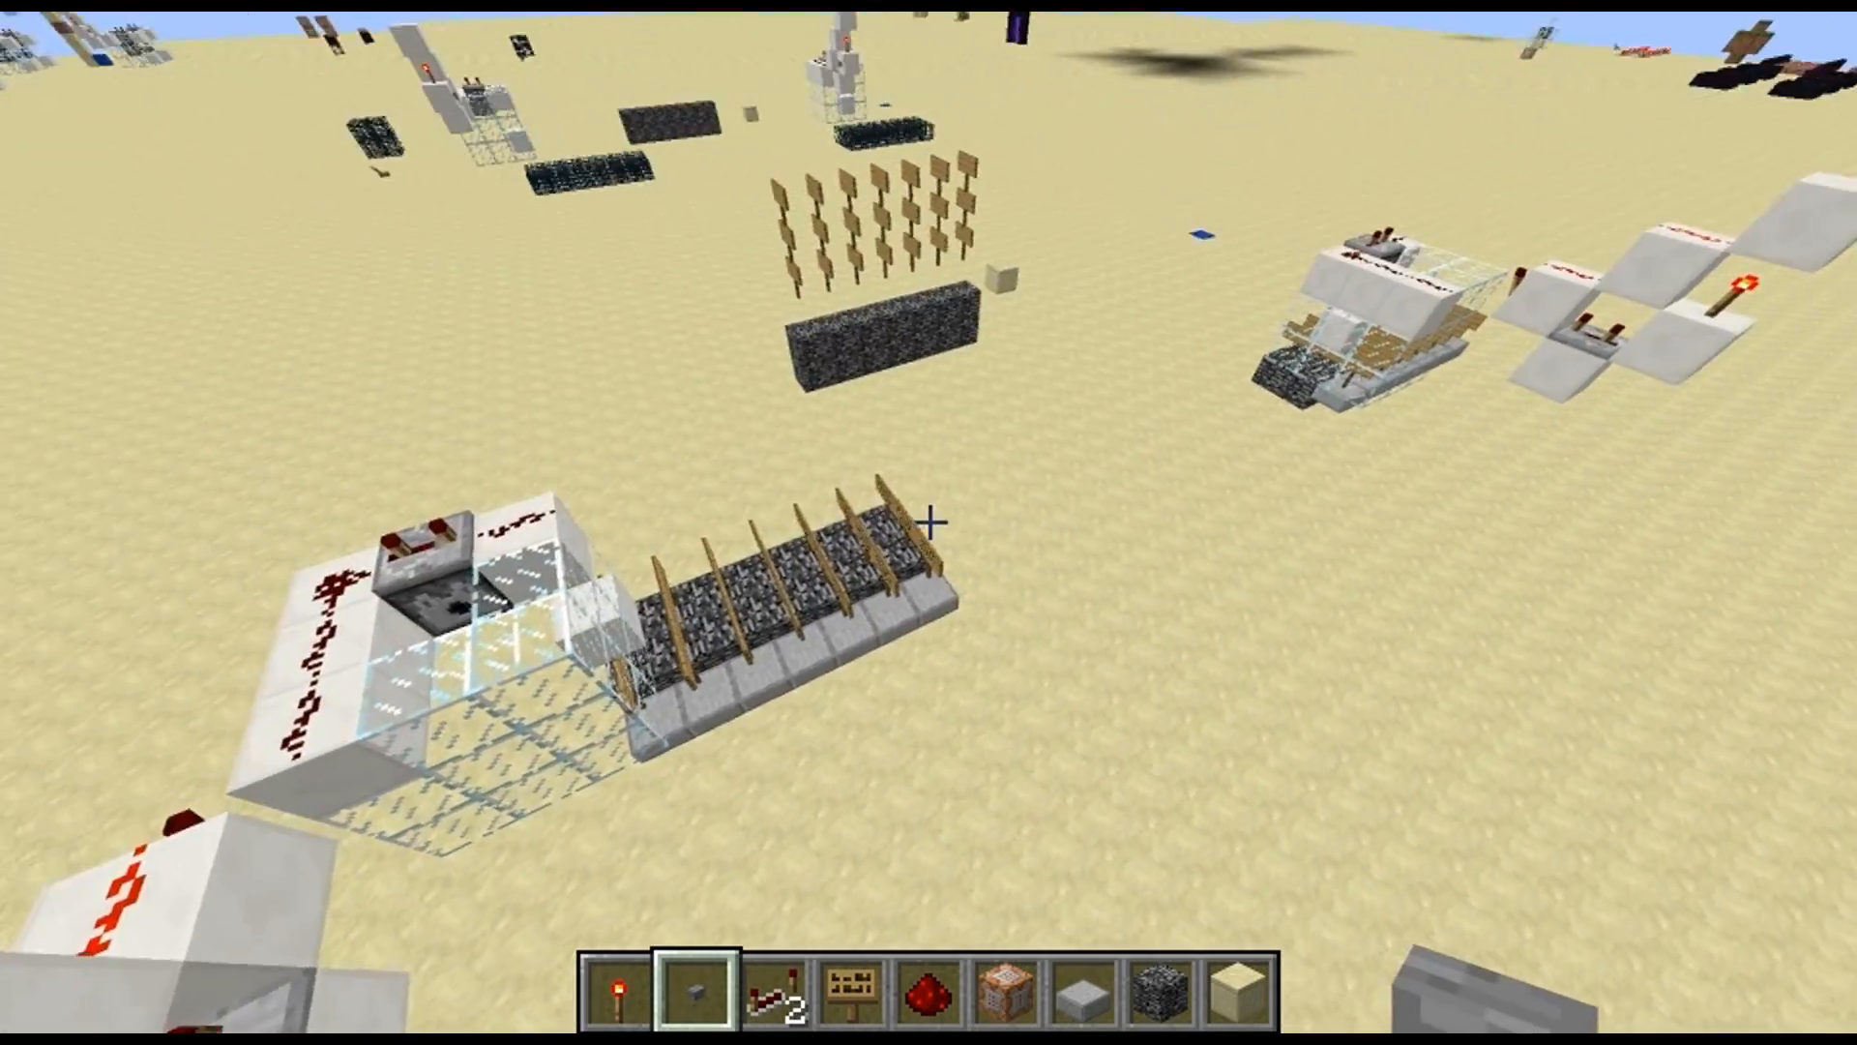
{"action": "key", "text": "w"}
{"action": "key", "text": "d"}
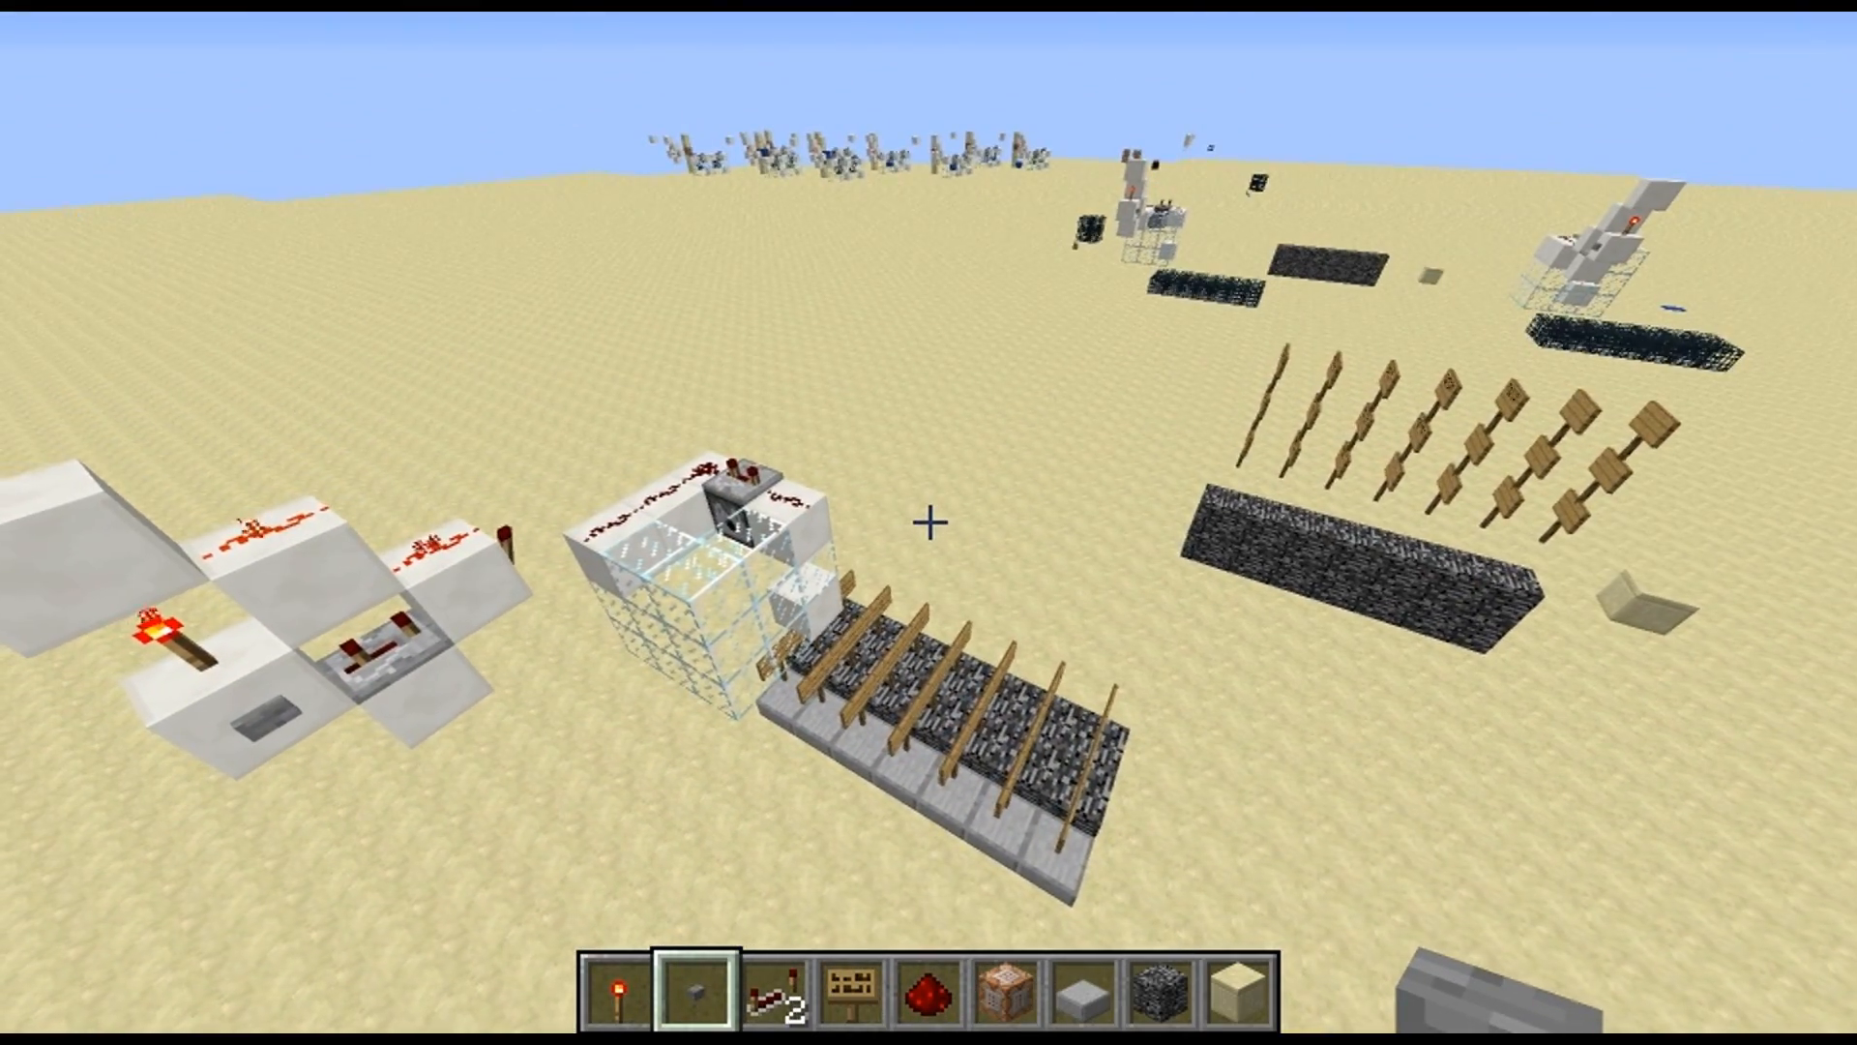
{"action": "key", "text": "d"}
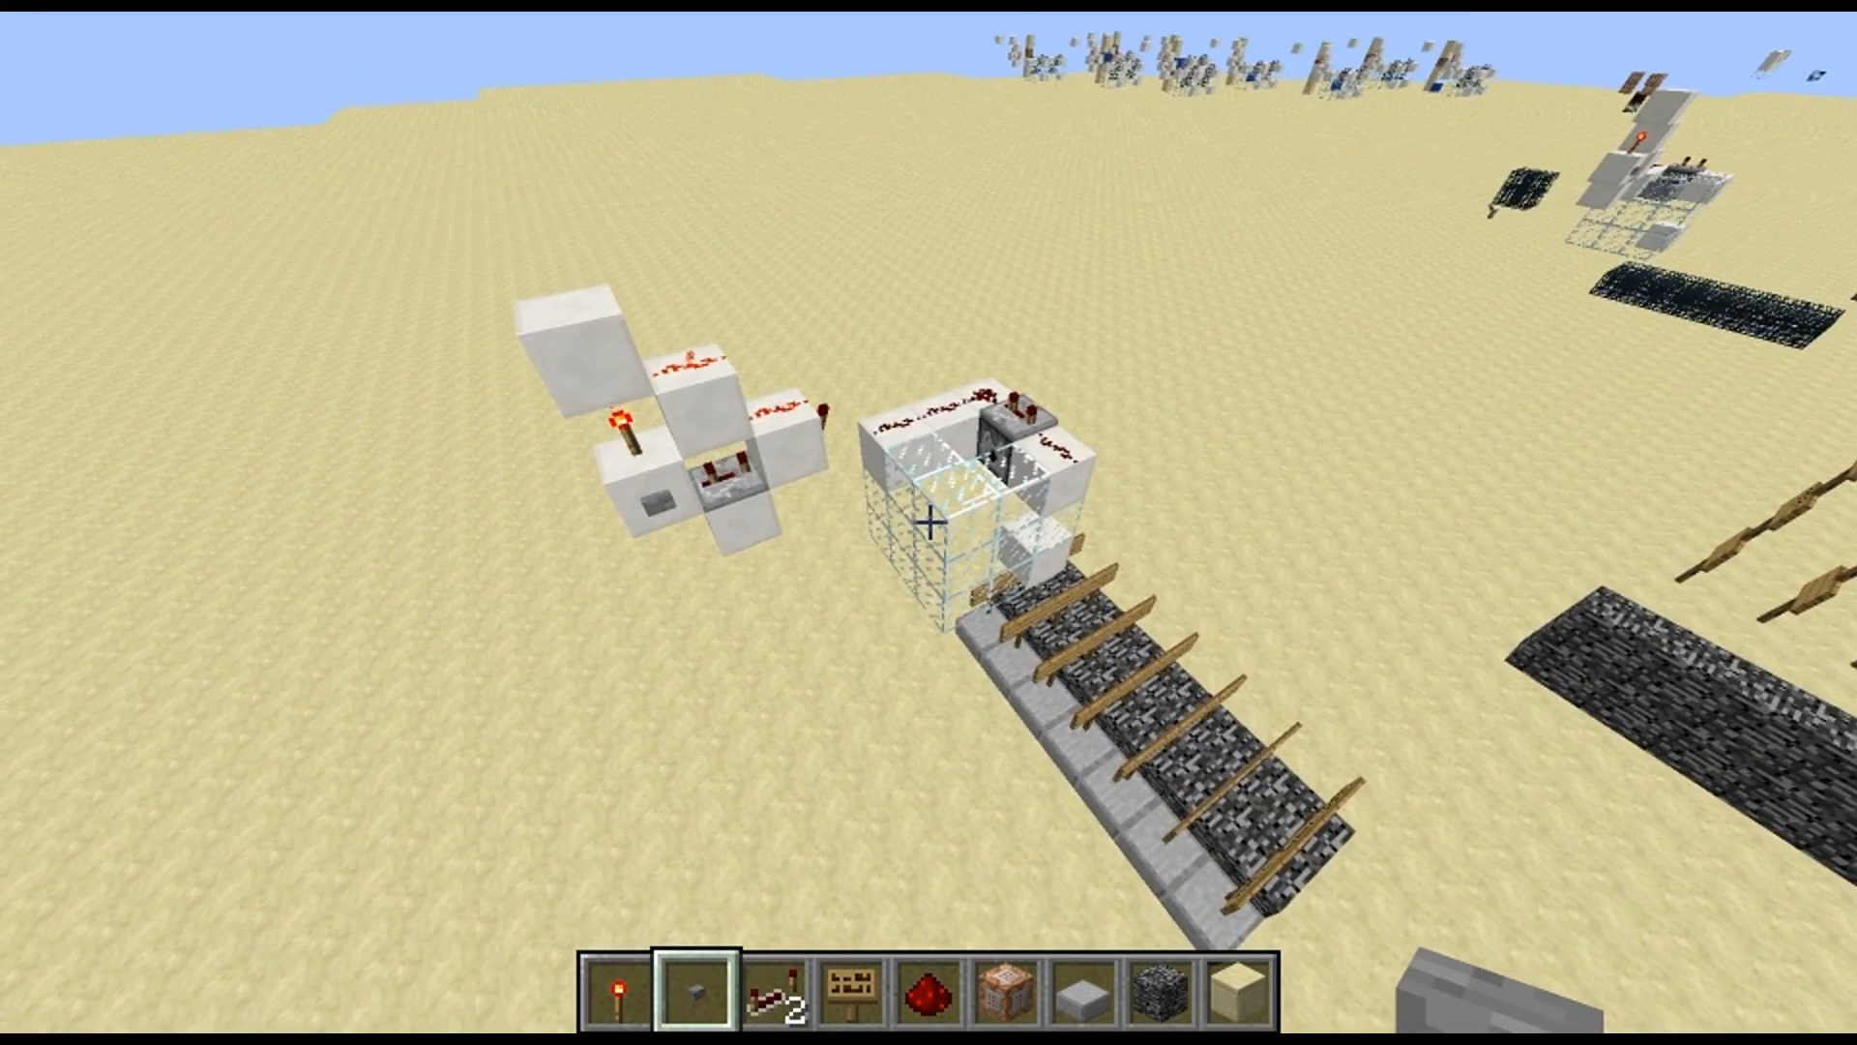
{"action": "key", "text": "a"}
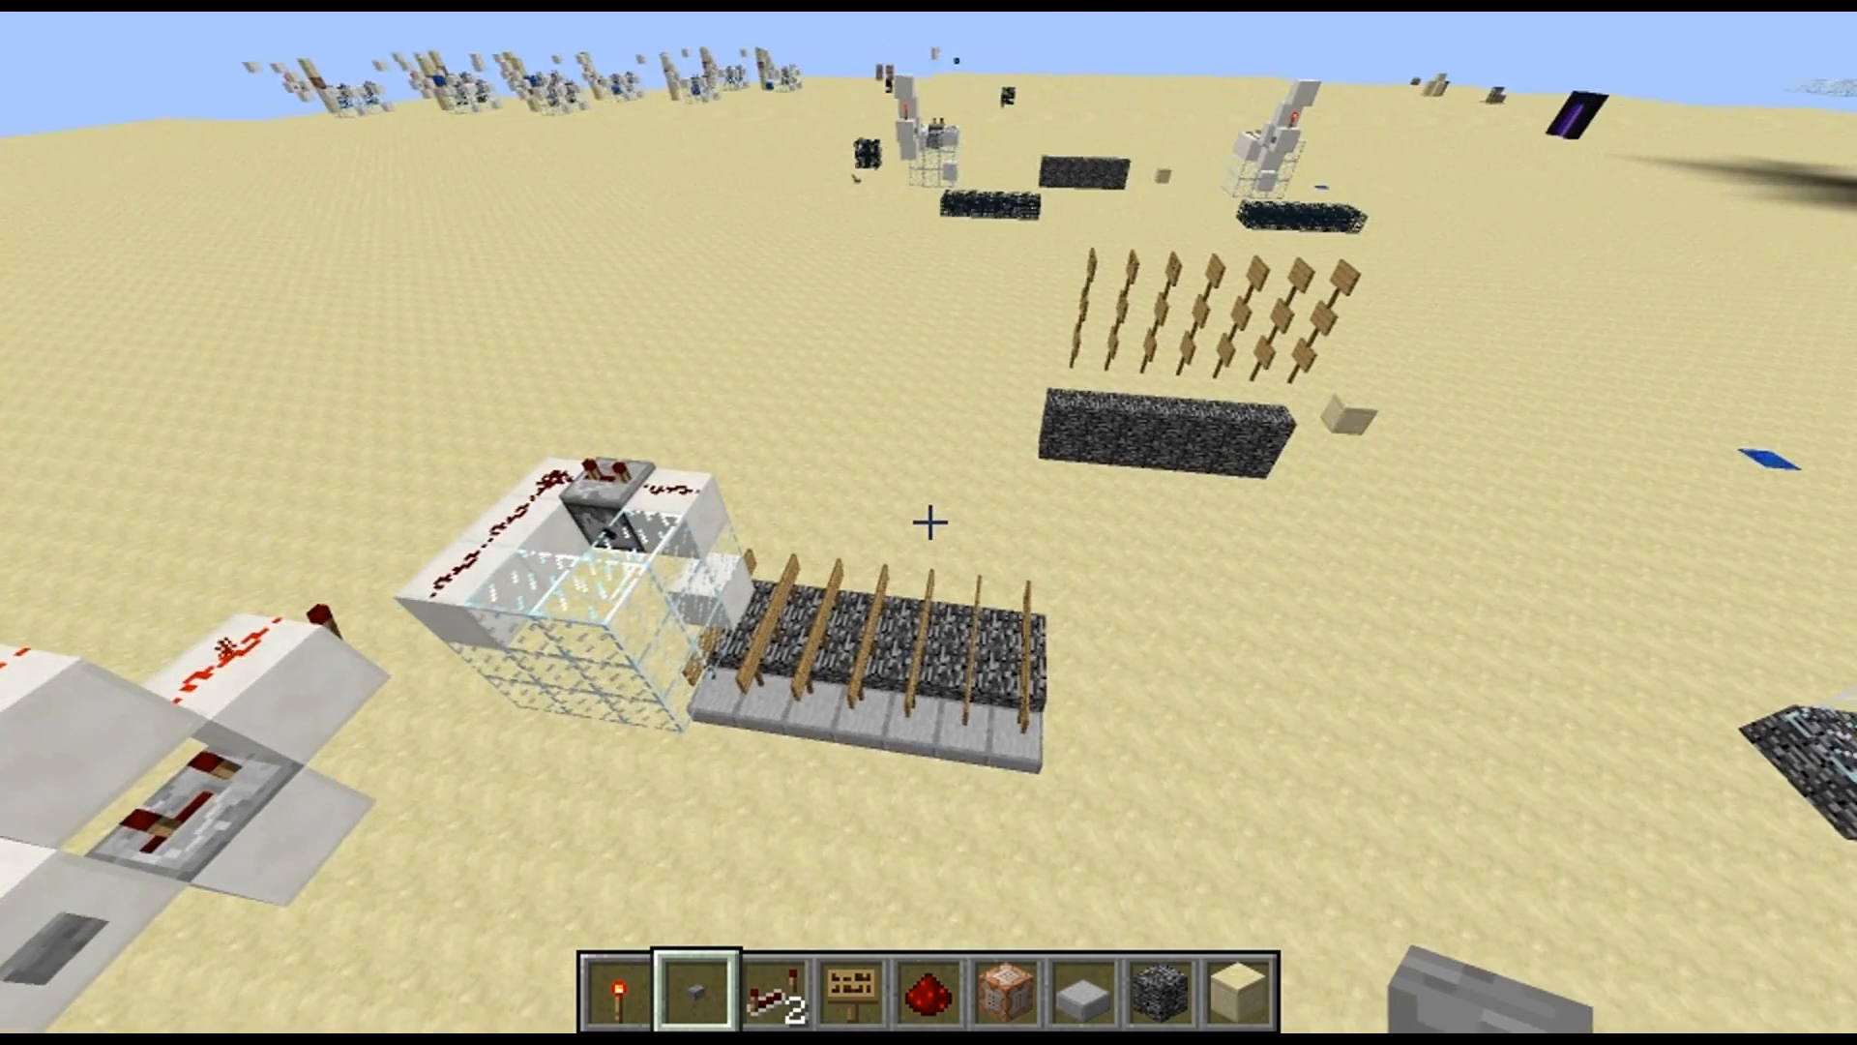
{"action": "key", "text": "d"}
{"action": "key", "text": "s"}
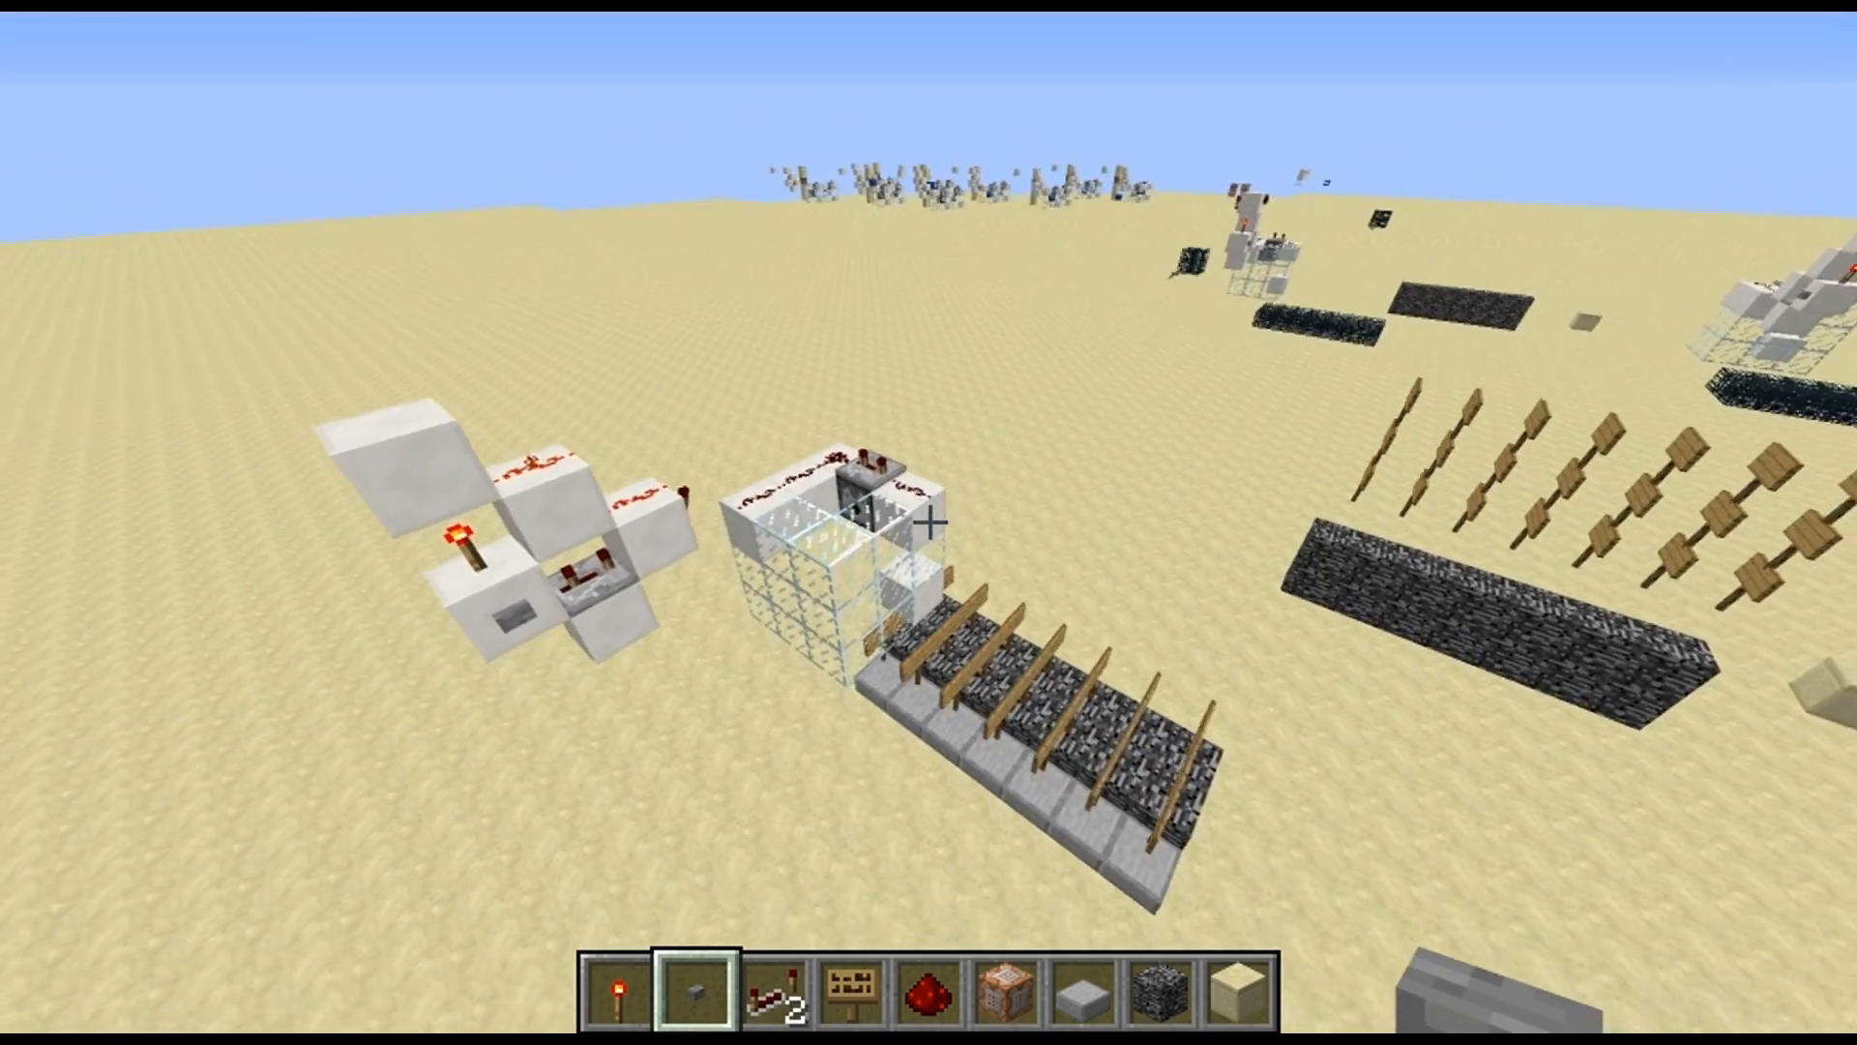
{"action": "key", "text": "a"}
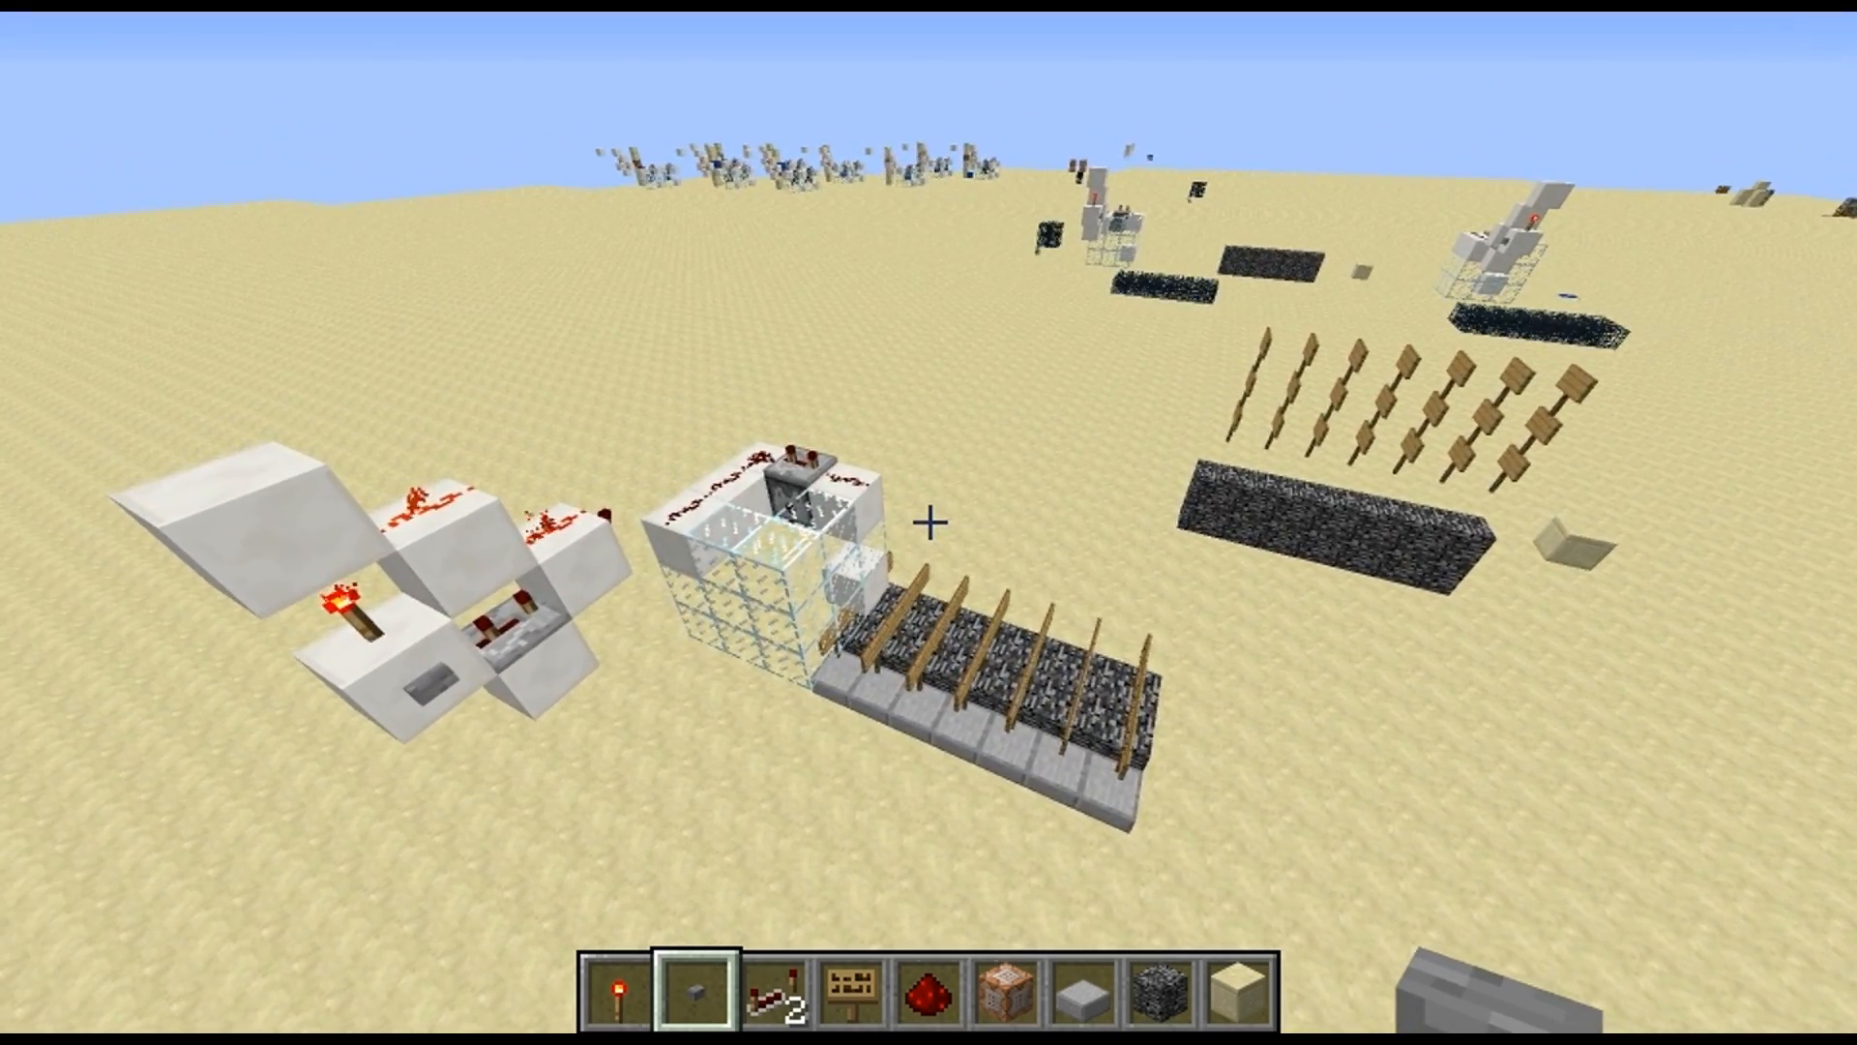
Place a sign reading "id:test1" on an empty patch of sand away from the contraptions
{"action": "key", "text": "4"}
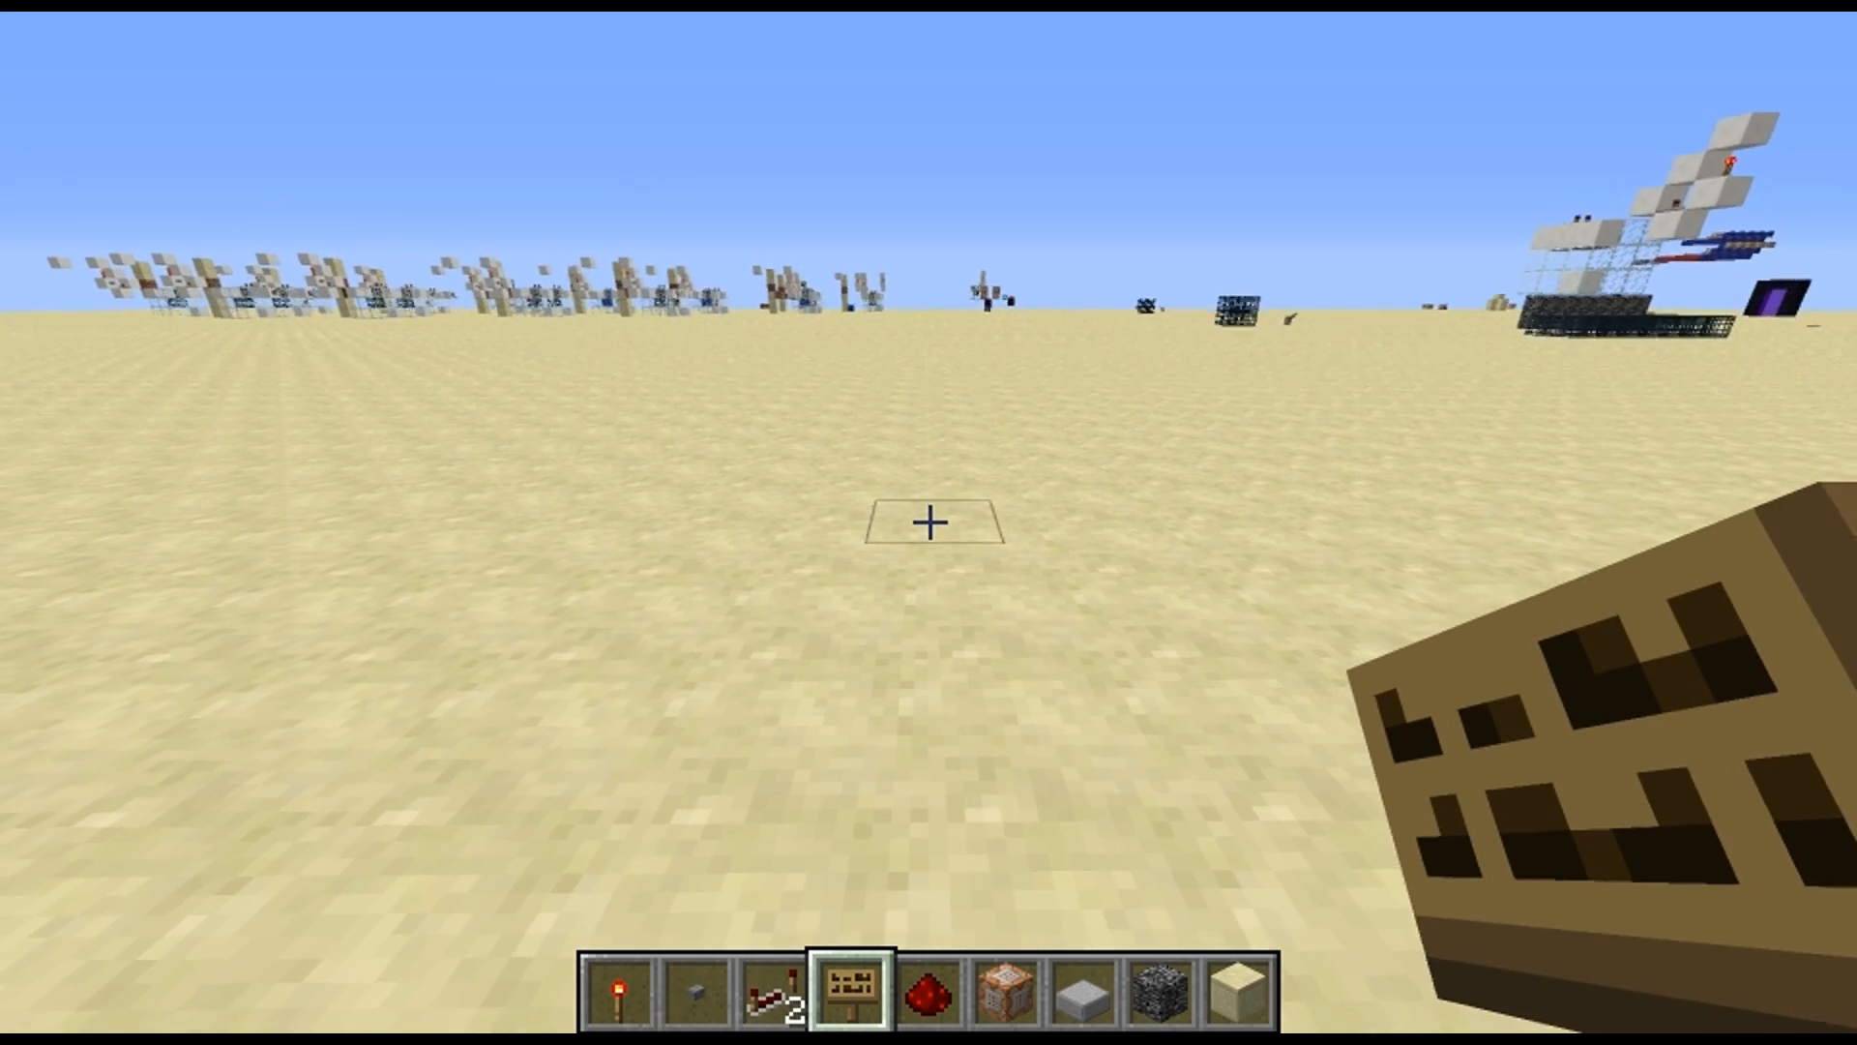
{"action": "right_click", "coordinate": [931, 522]}
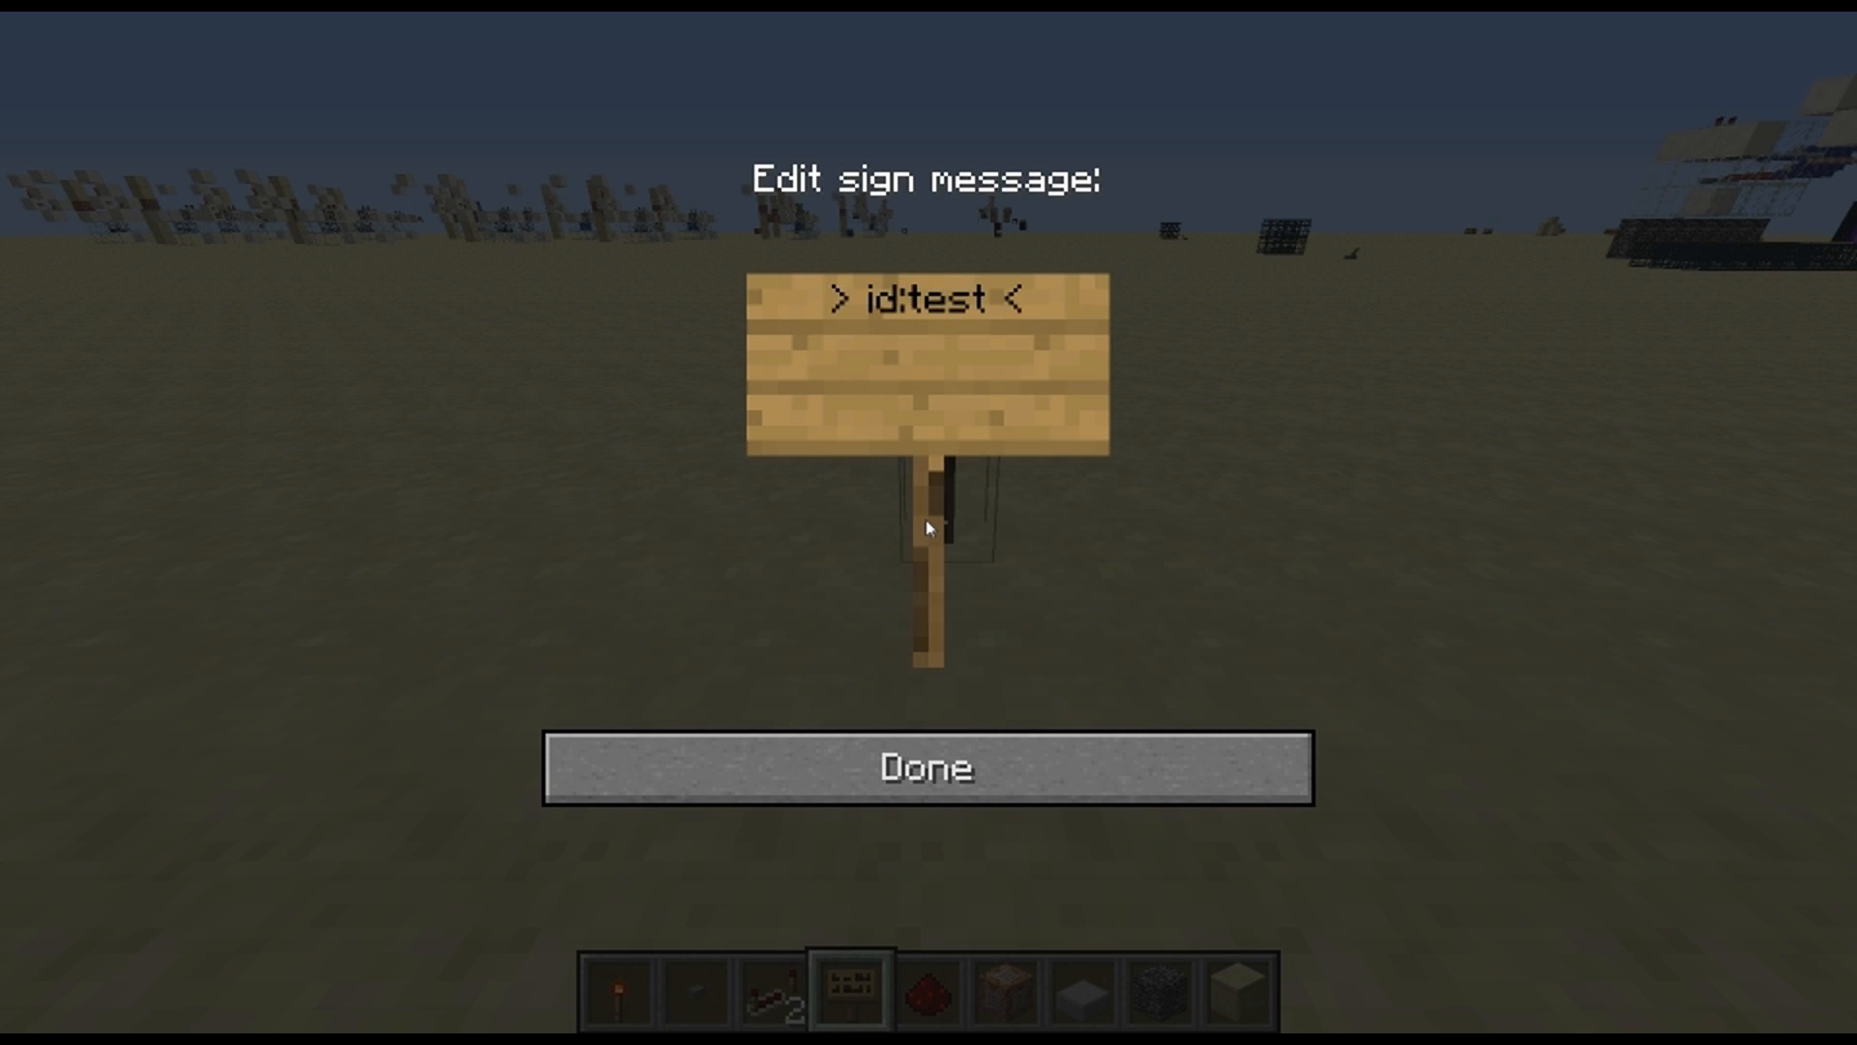
{"action": "left_click", "coordinate": [1221, 798]}
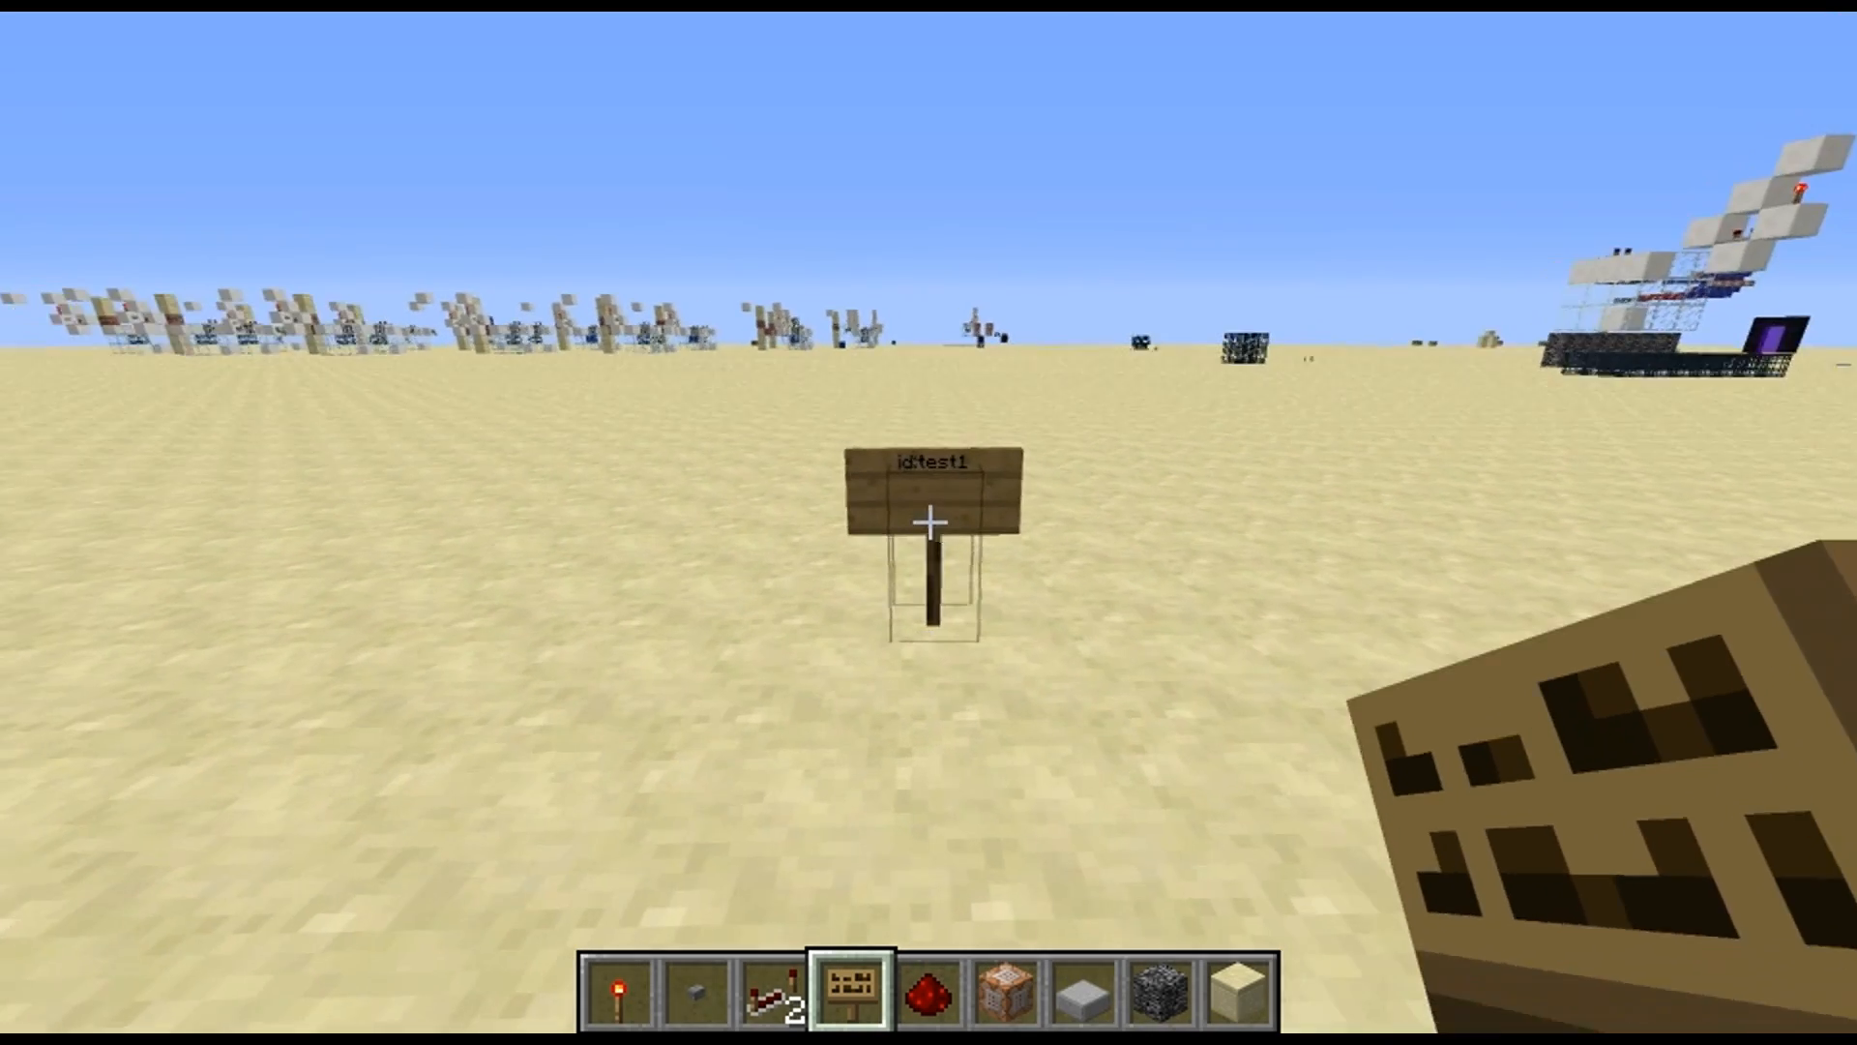
Survey the existing spawner contraptions and the sign-and-bedrock setups from the area around the new sign
{"action": "key", "text": "d"}
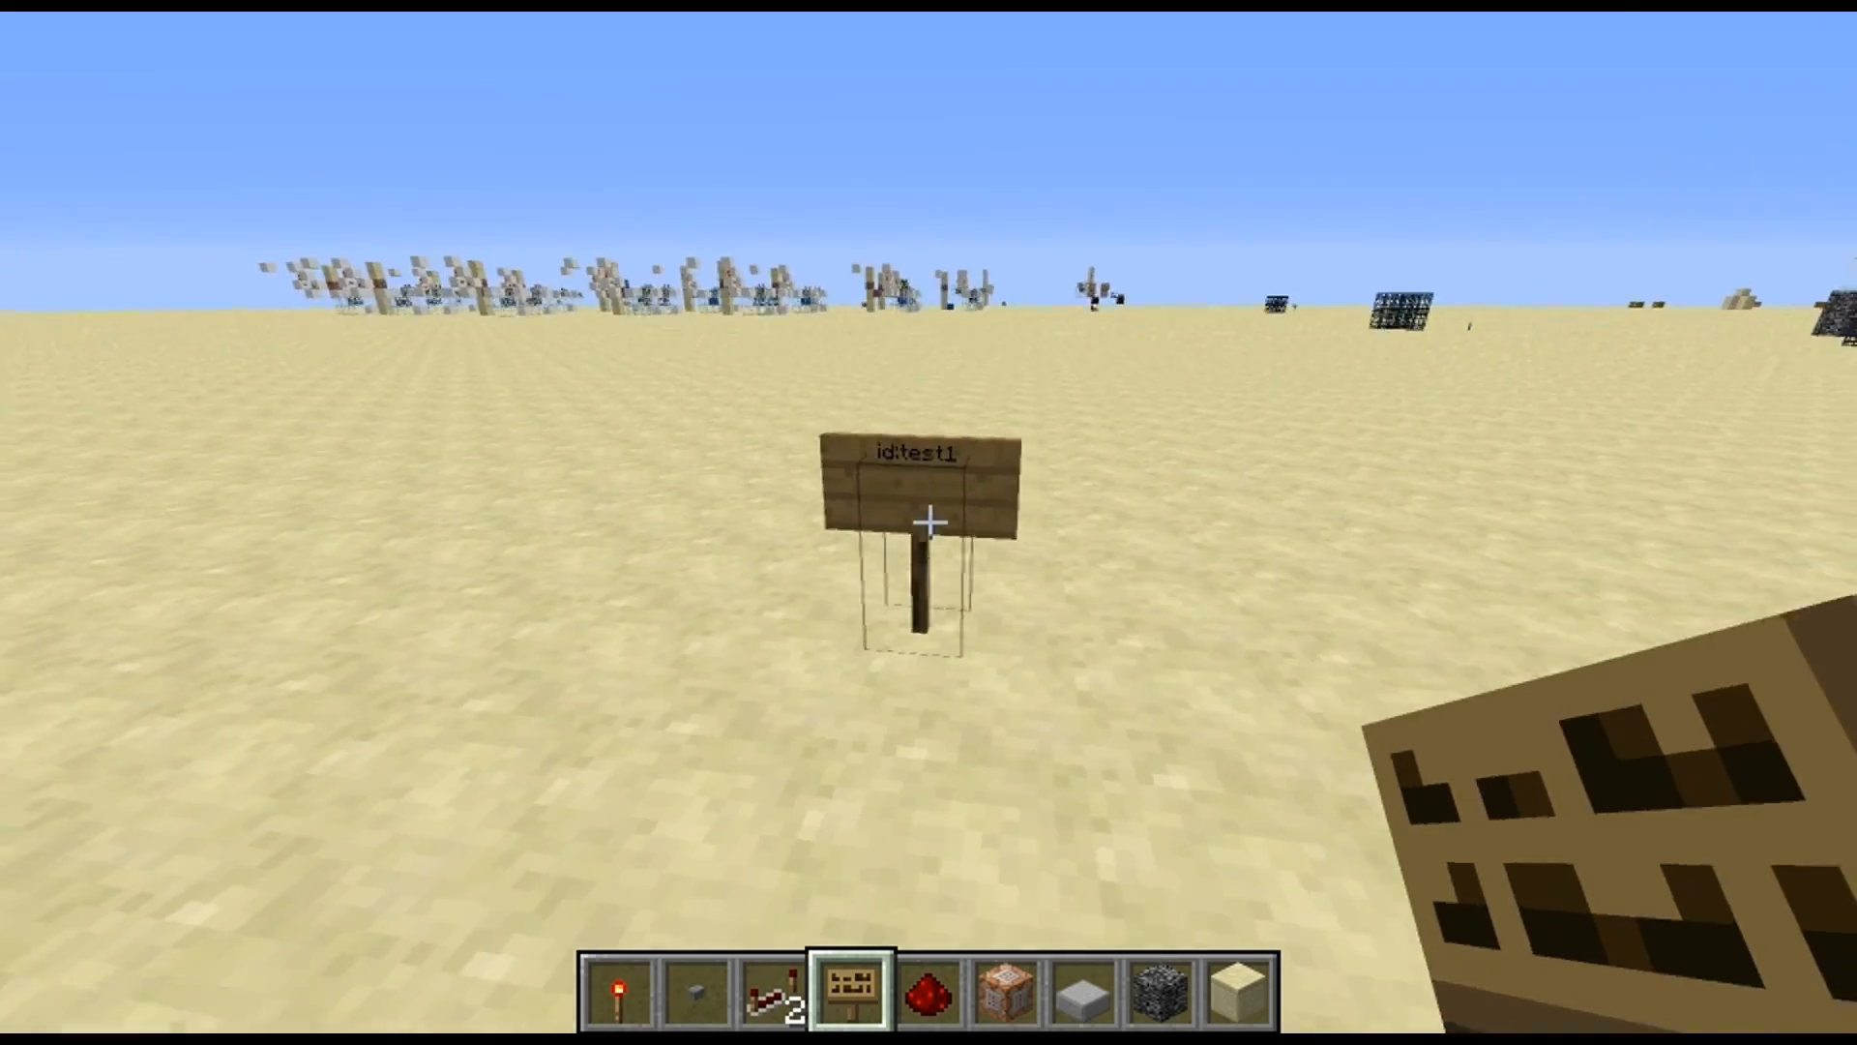
{"action": "key", "text": "s"}
{"action": "key", "text": "w"}
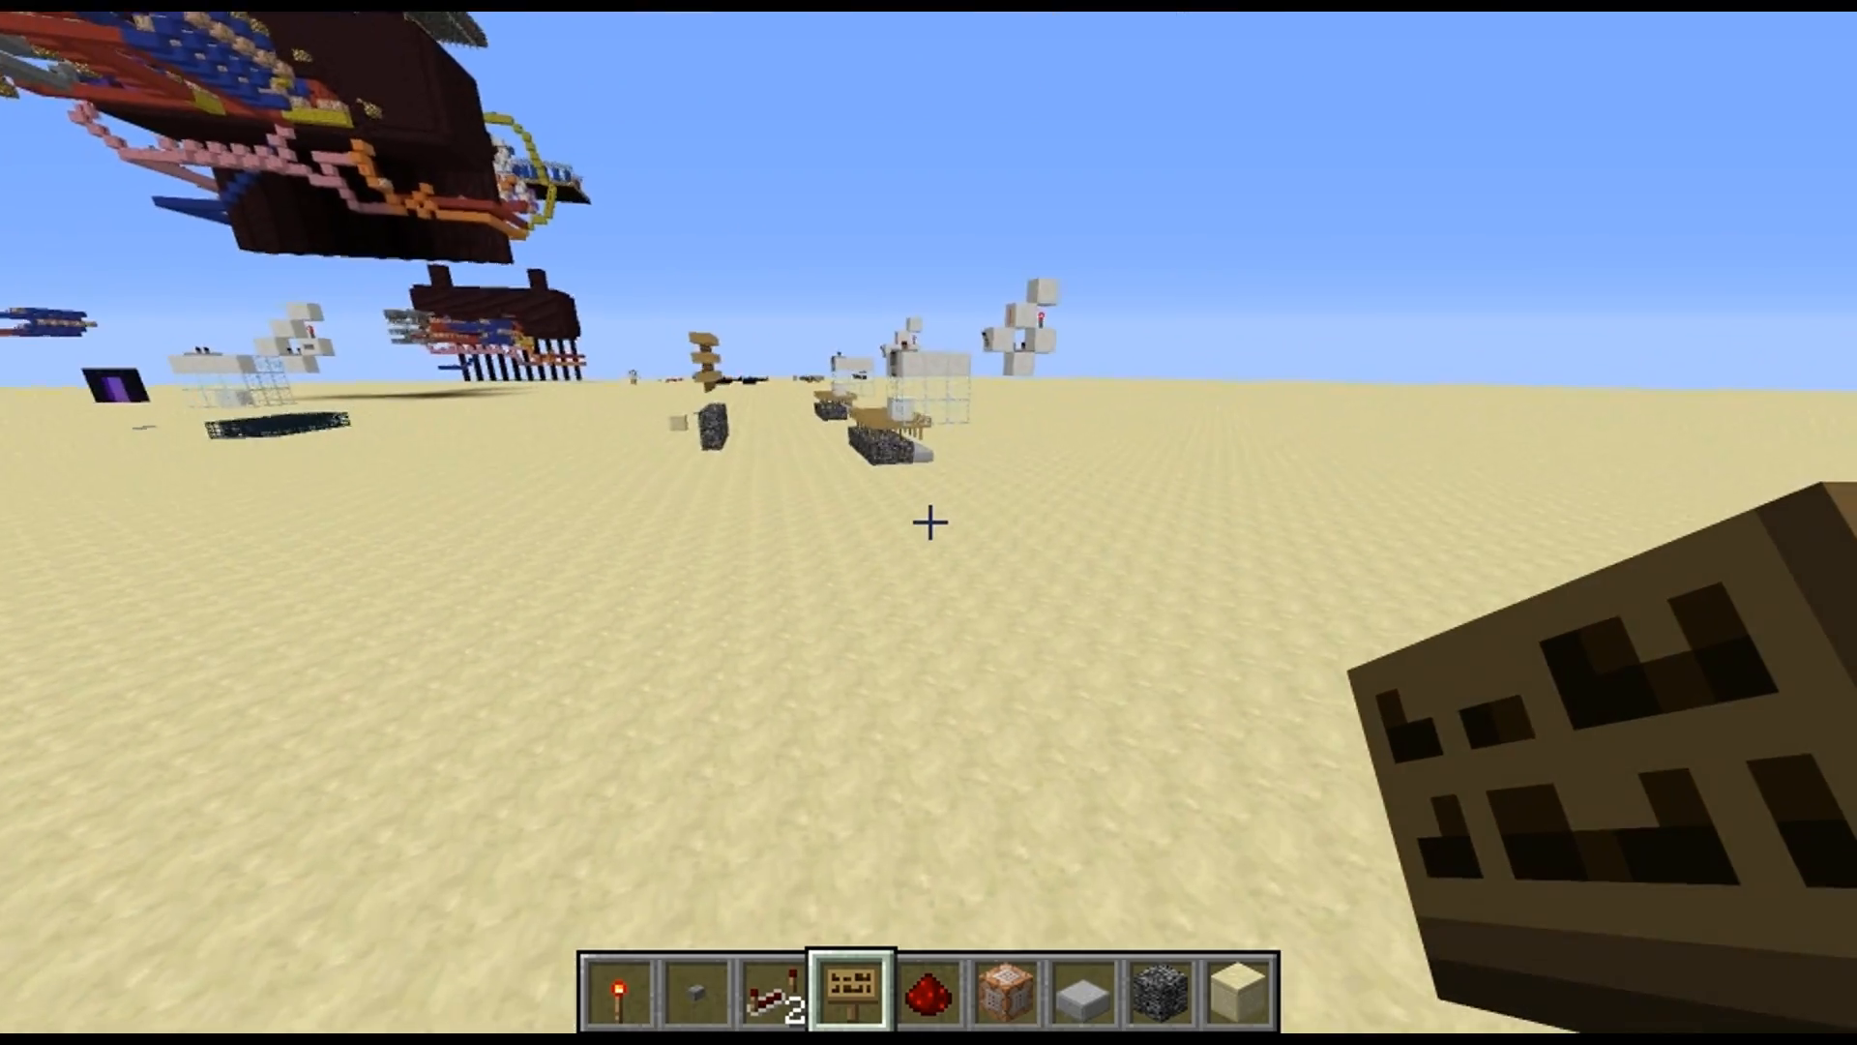
{"action": "left_click", "coordinate": [928, 522]}
{"action": "key", "text": "w"}
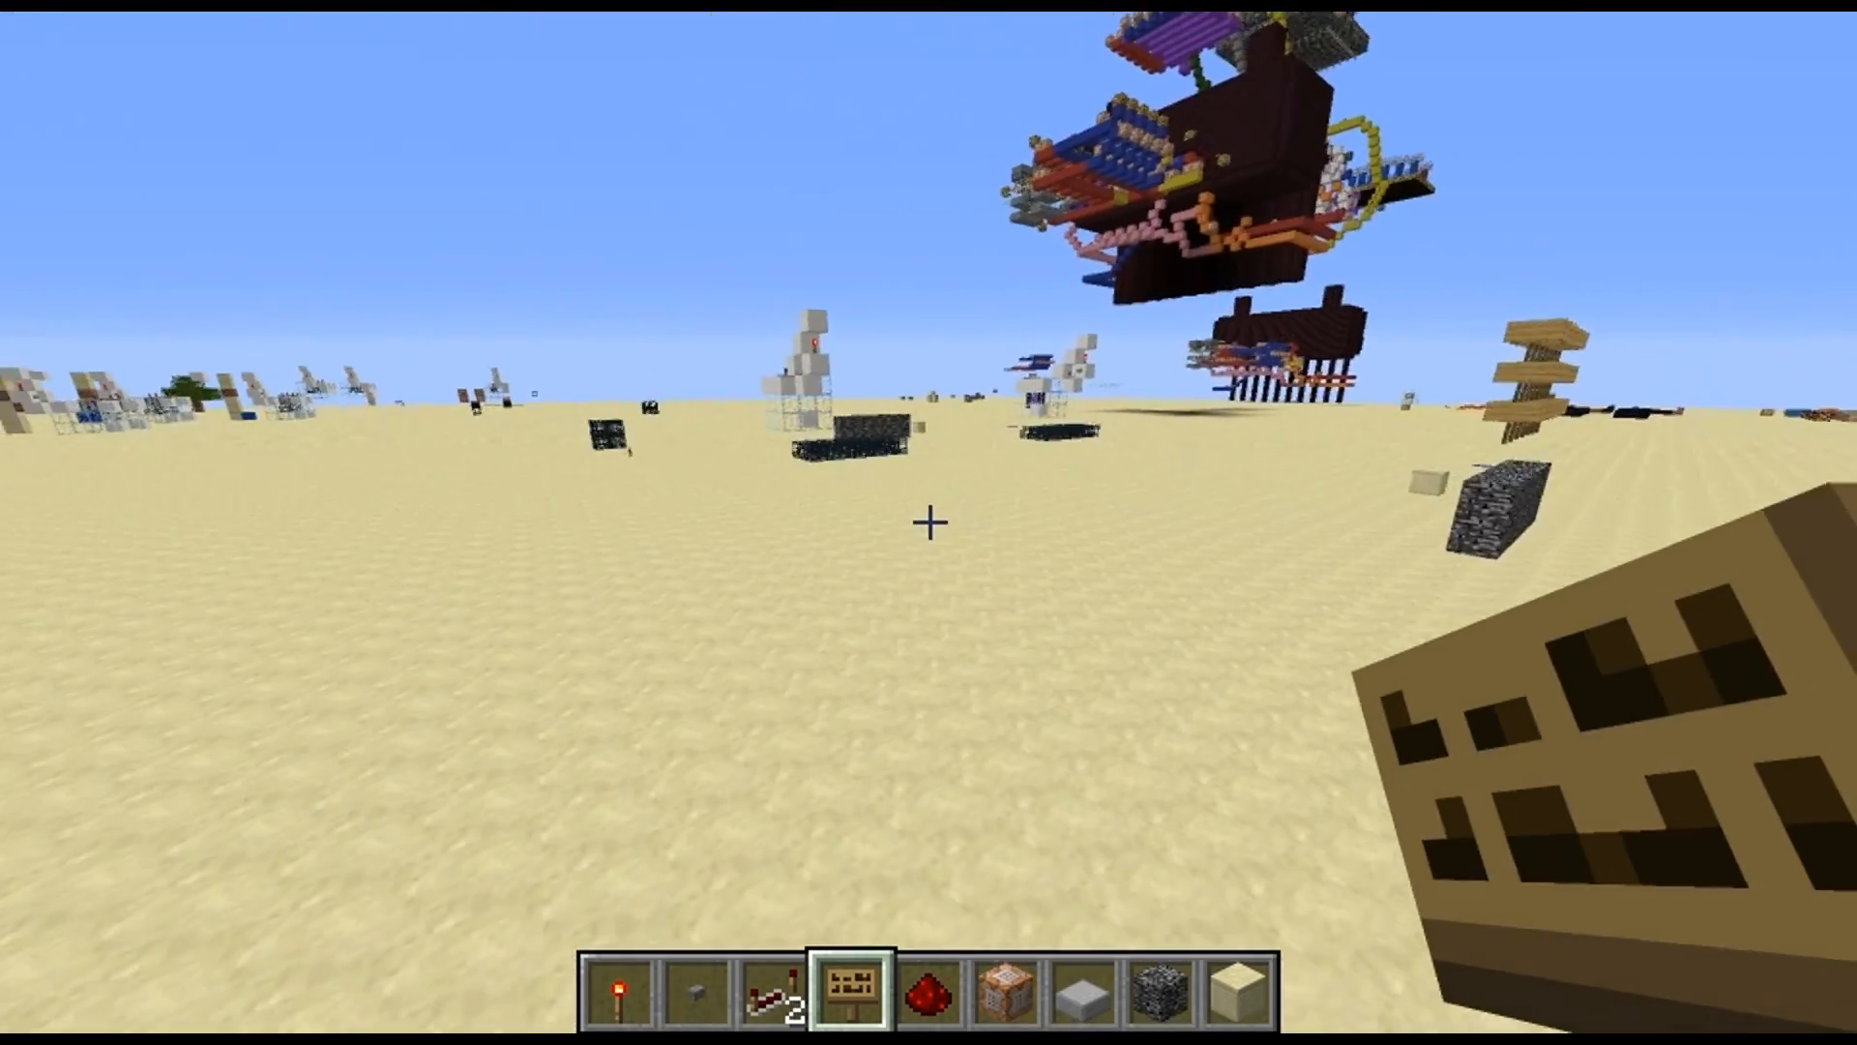
{"action": "left_click", "coordinate": [929, 522]}
{"action": "key", "text": "w"}
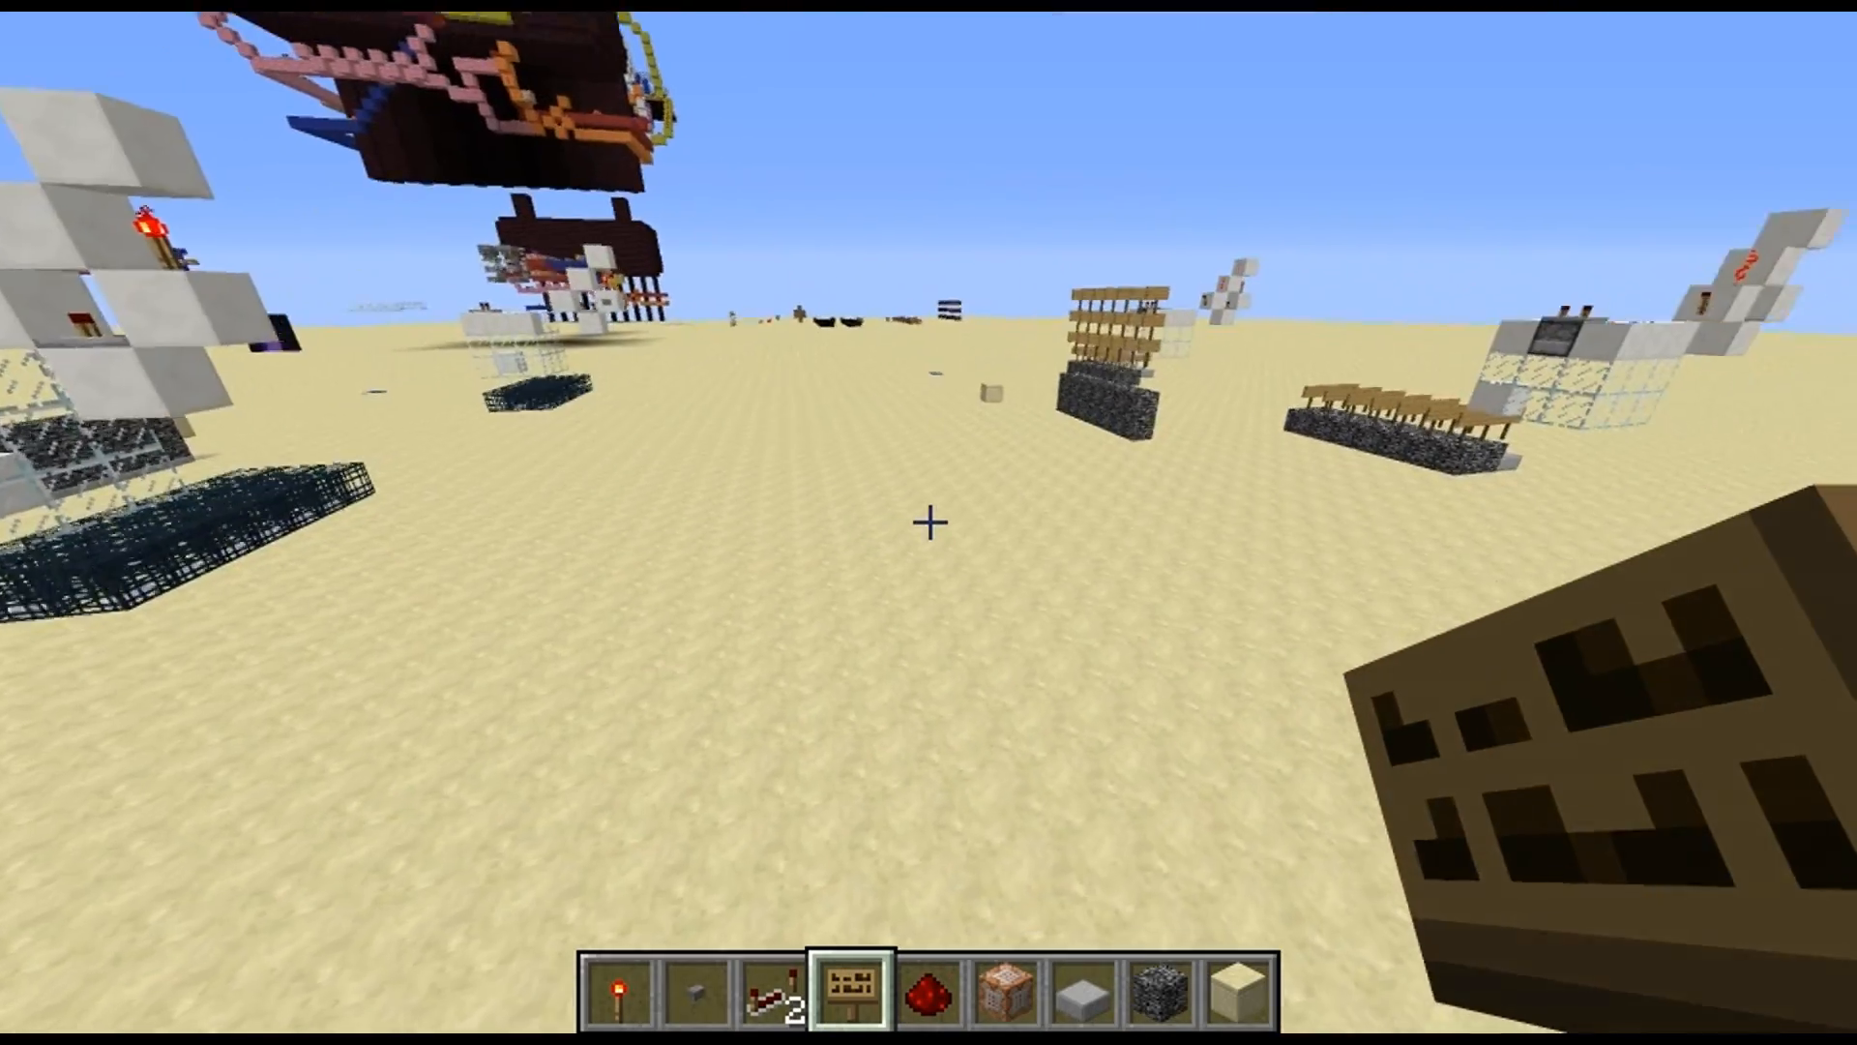
{"action": "key", "text": "w"}
{"action": "left_click", "coordinate": [929, 522]}
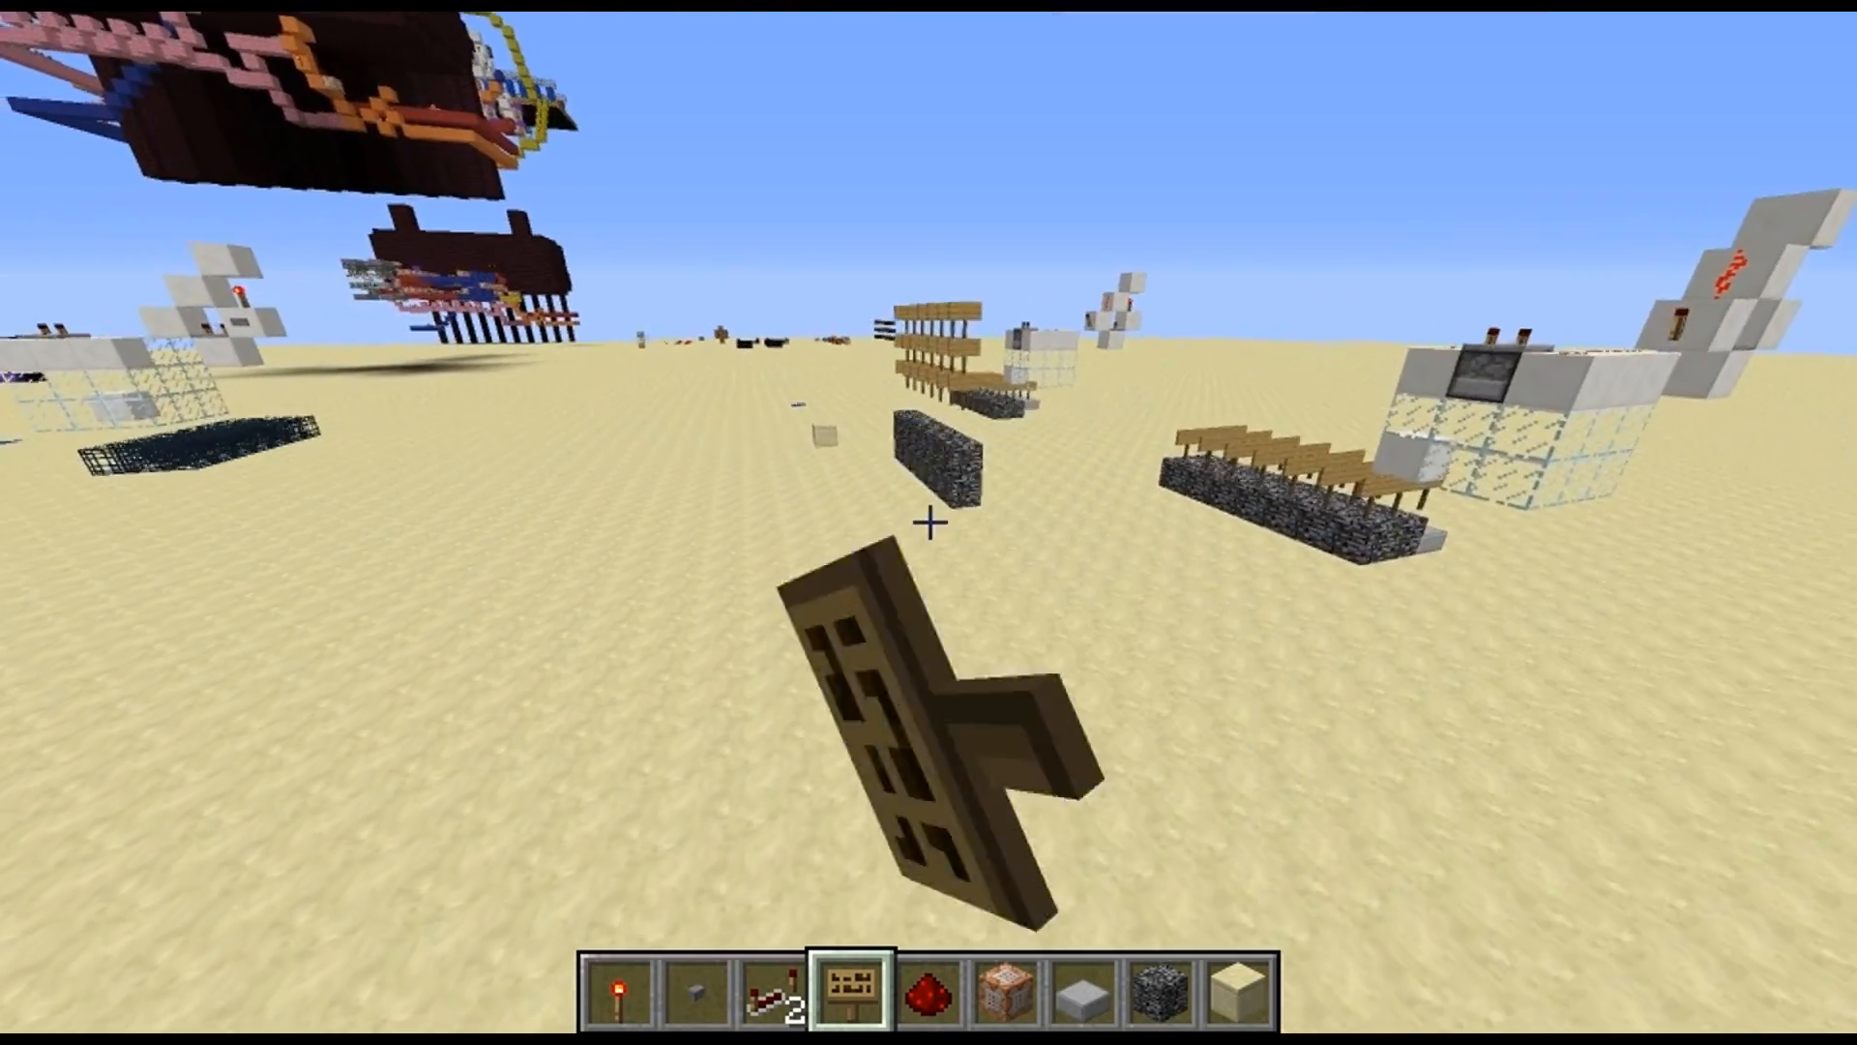
{"action": "key", "text": "w"}
{"action": "left_click", "coordinate": [929, 522]}
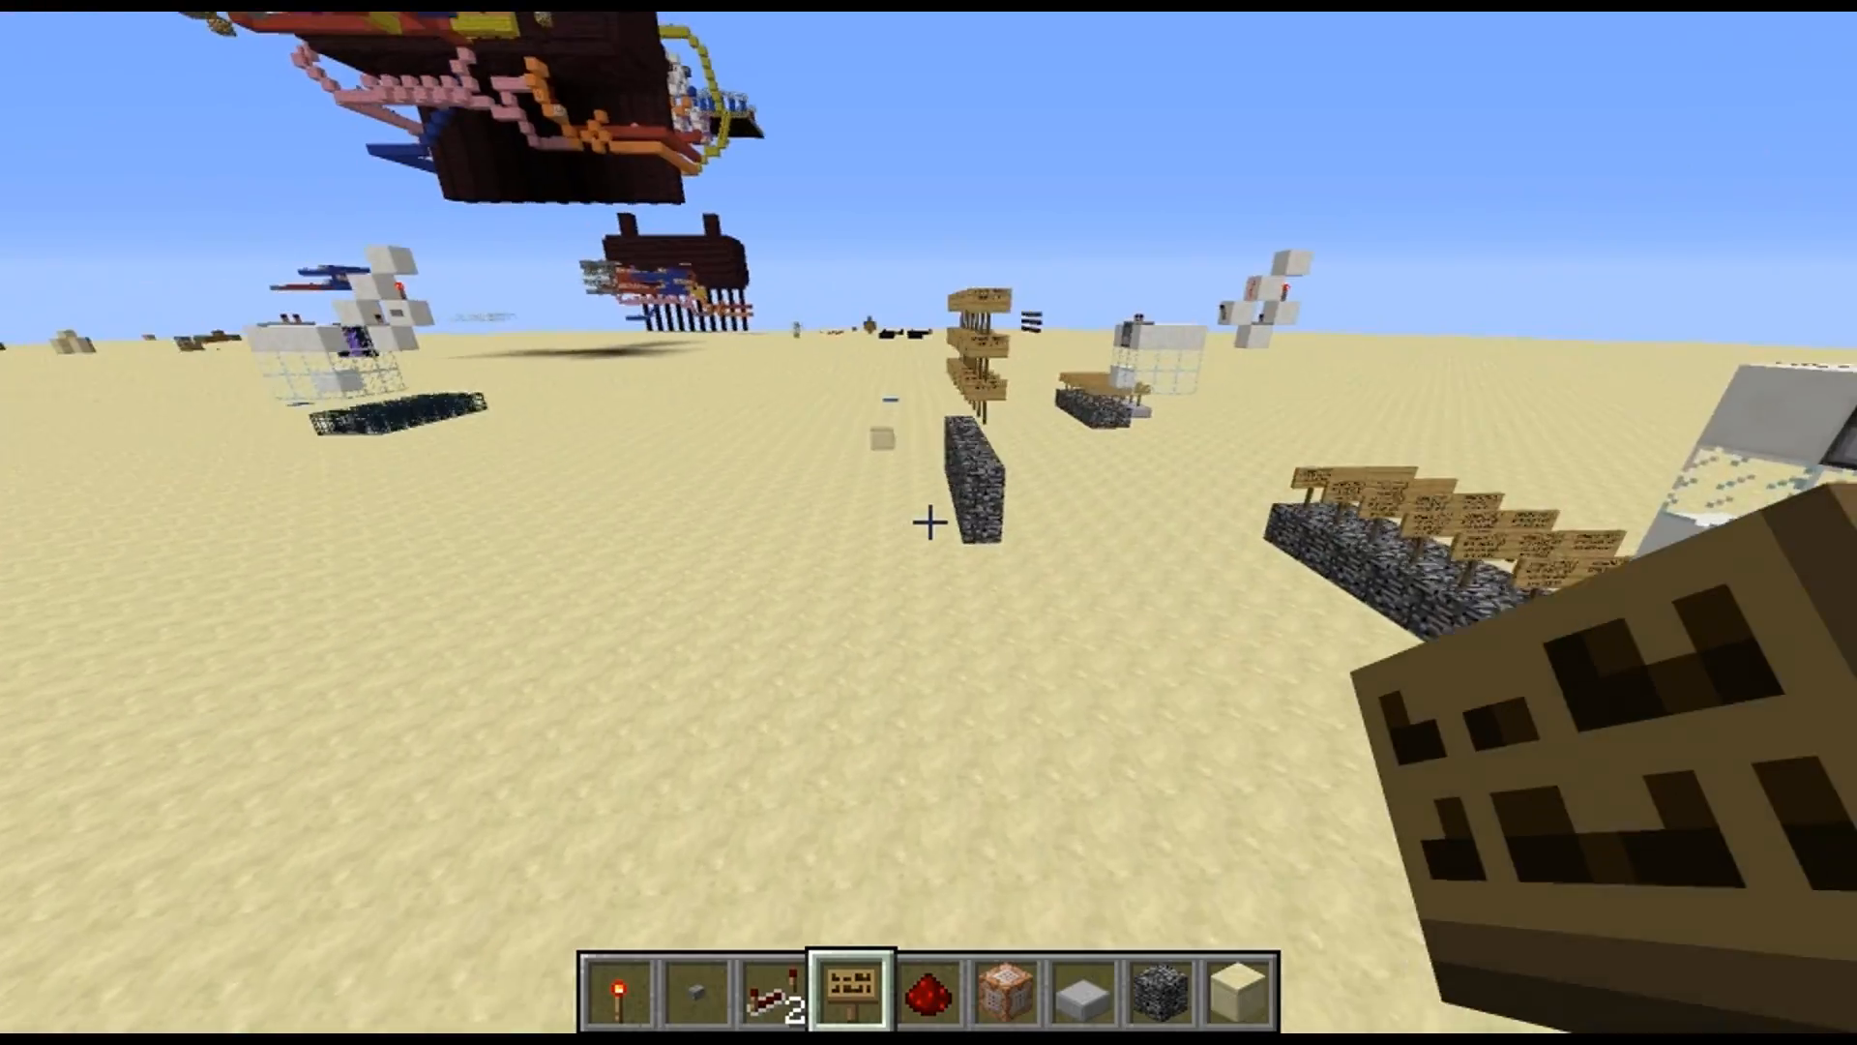
{"action": "key", "text": "w"}
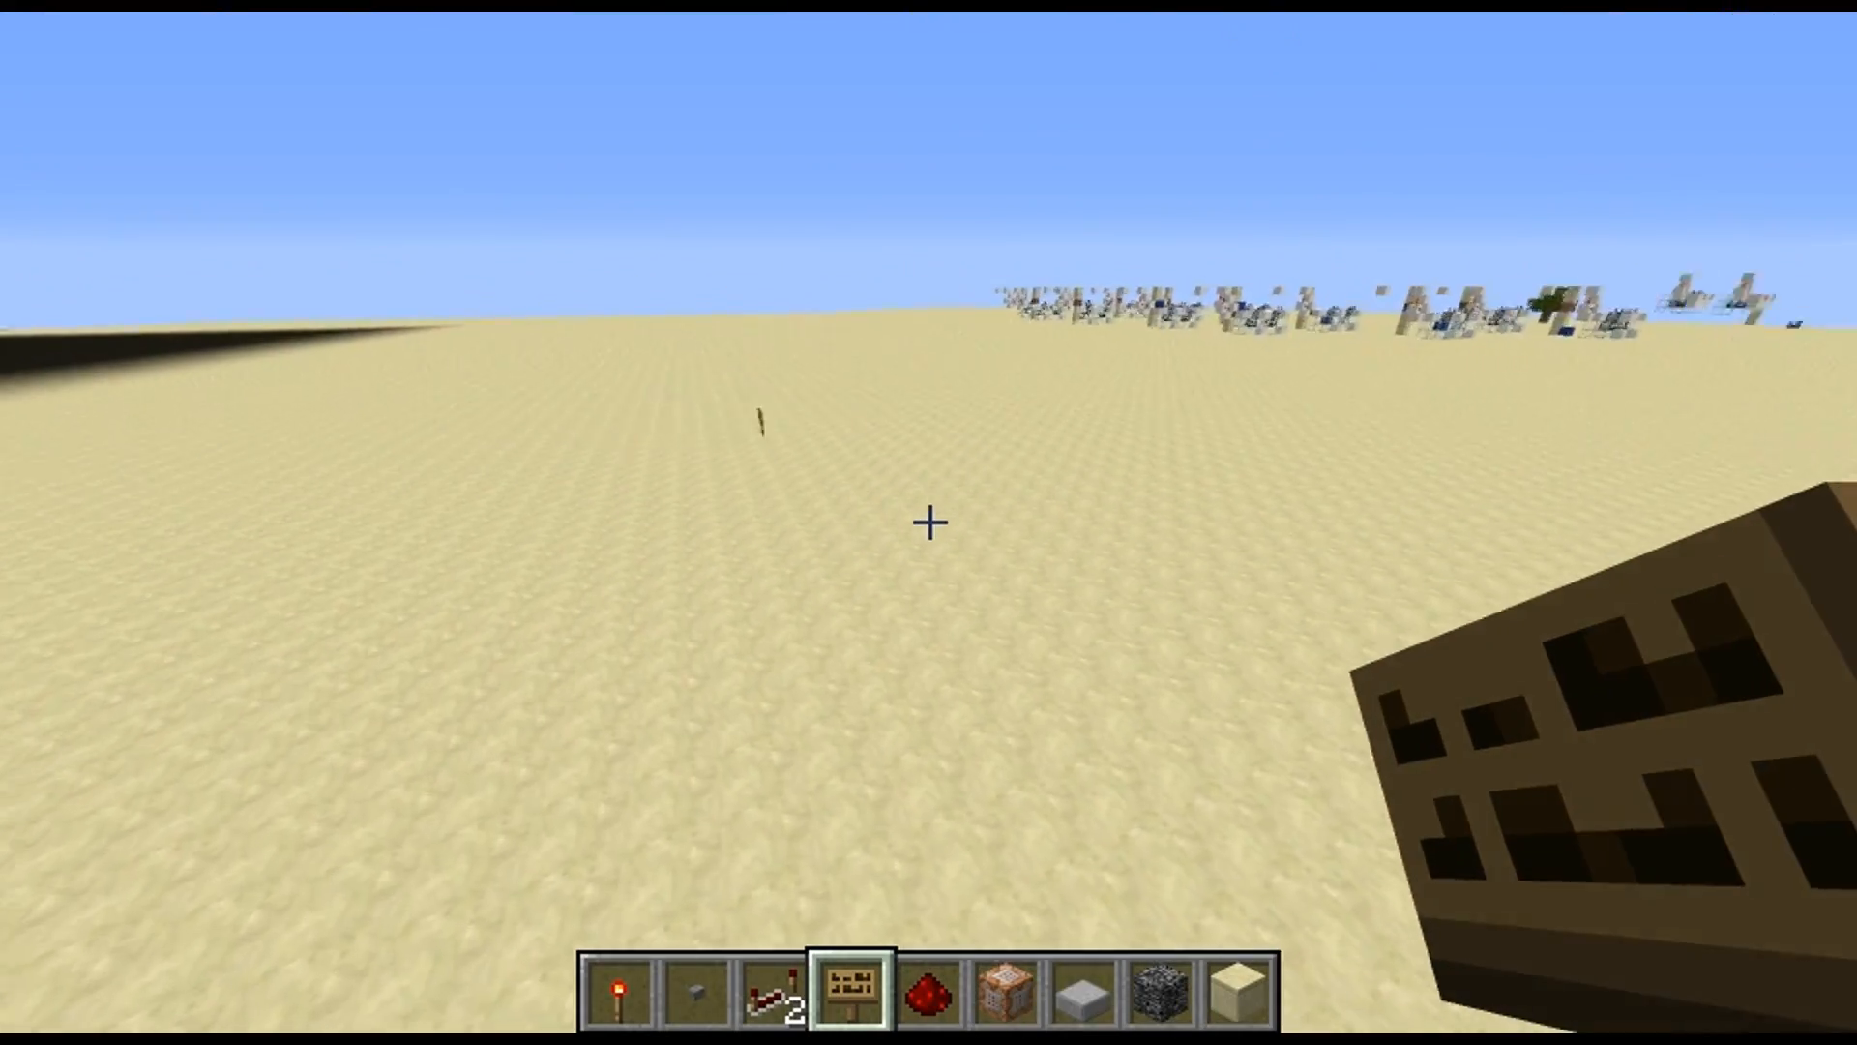
Place a second sign reading "id:test1 dest" on the sand beside the first sign
{"action": "key", "text": "w"}
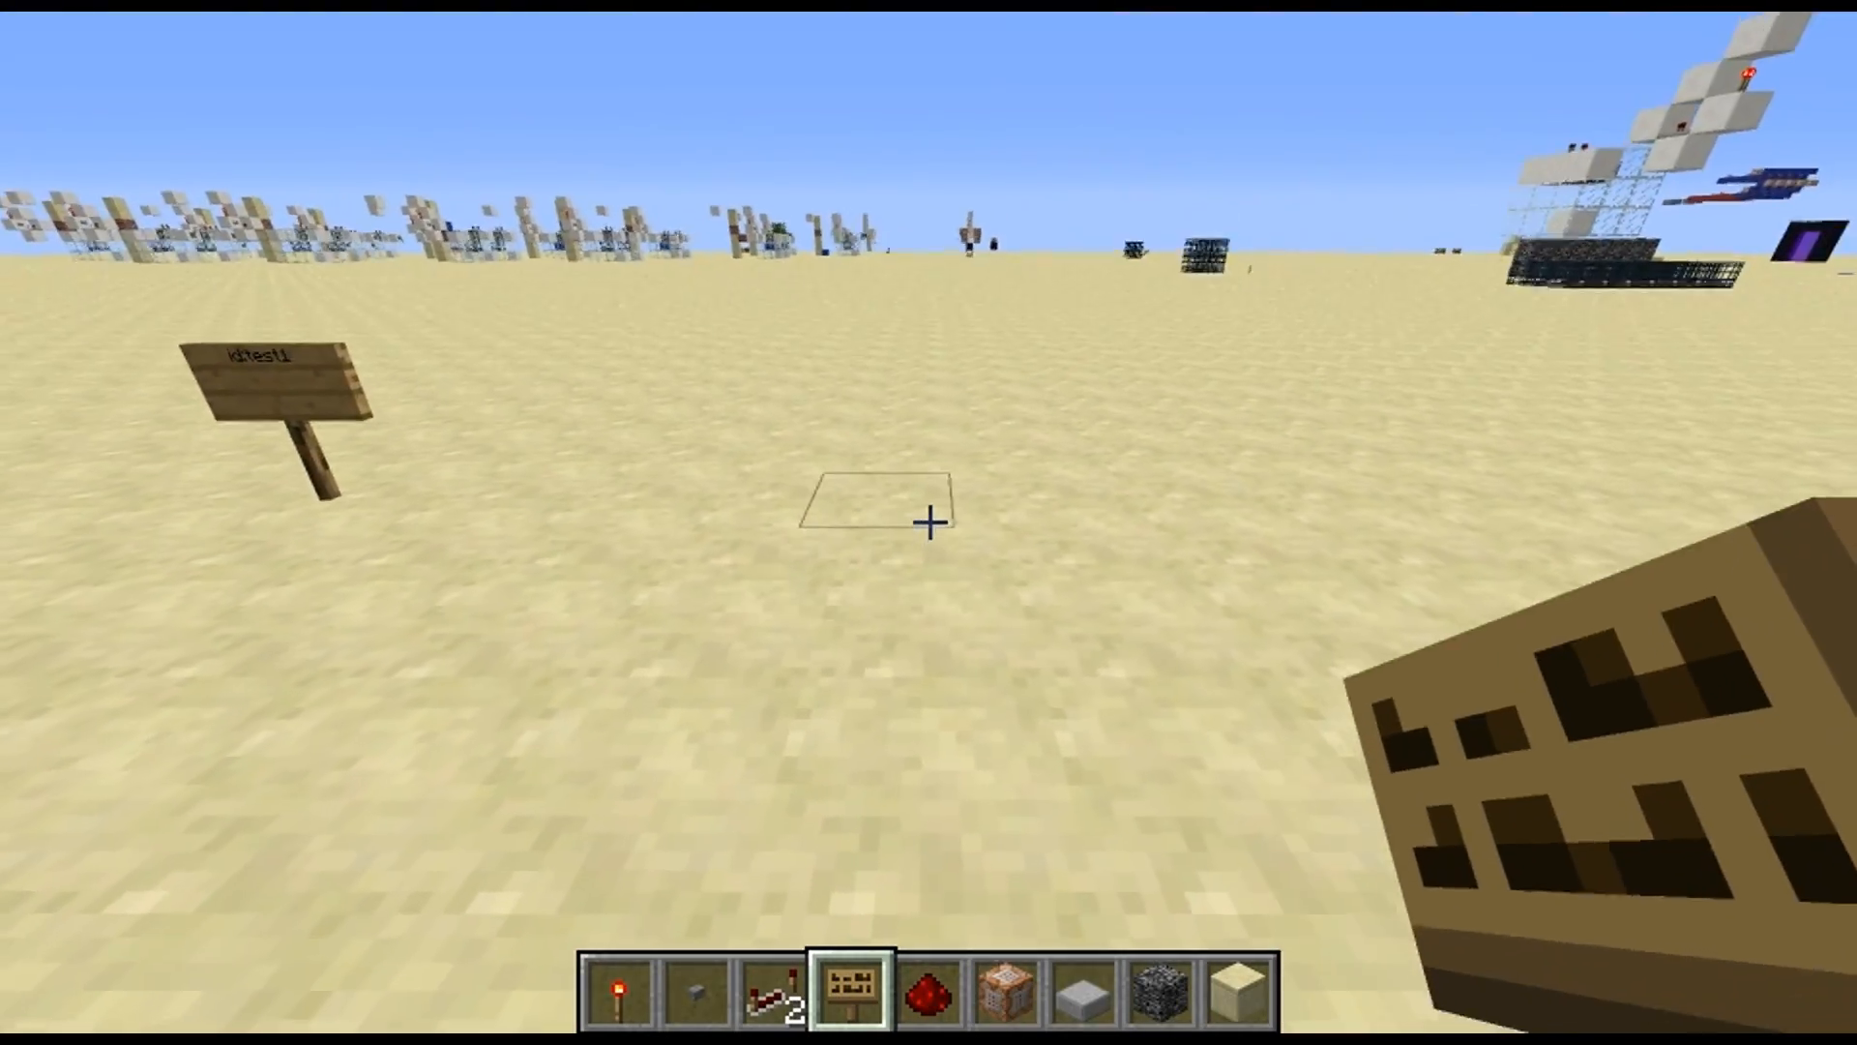
{"action": "right_click", "coordinate": [929, 523]}
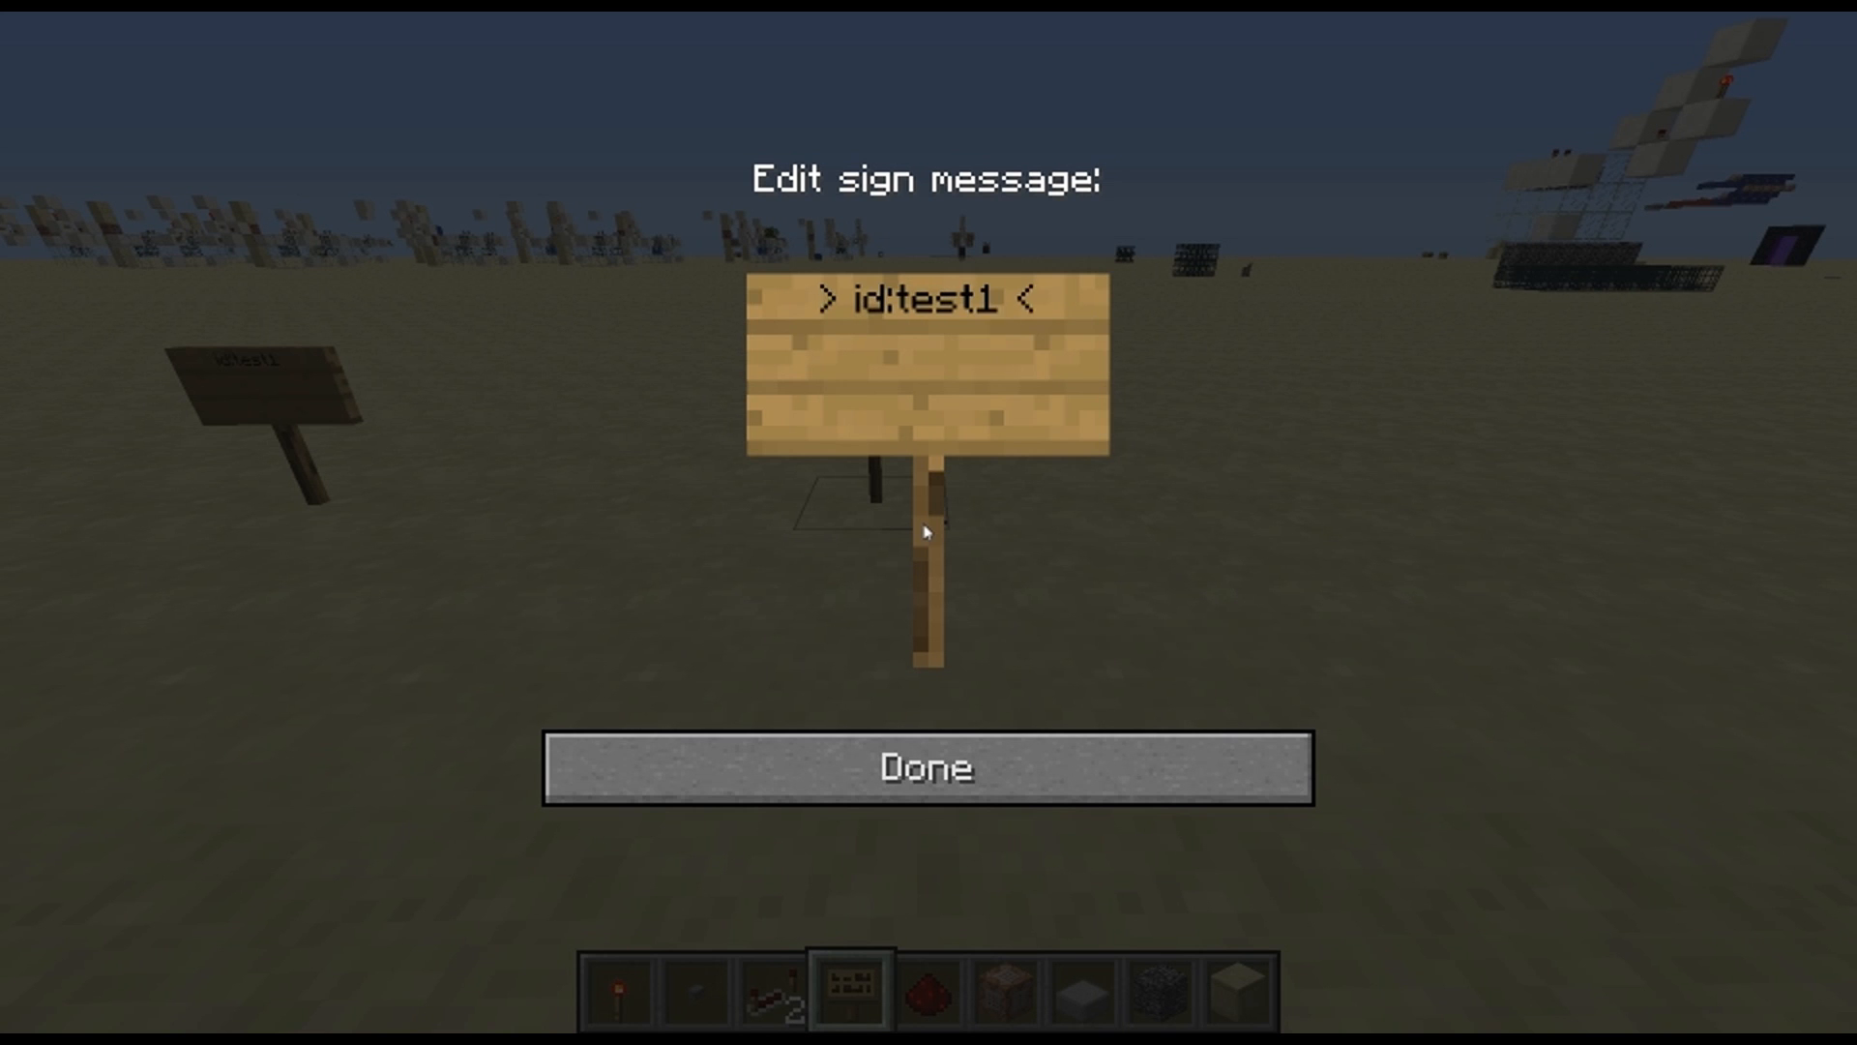
{"action": "left_click", "coordinate": [1121, 770]}
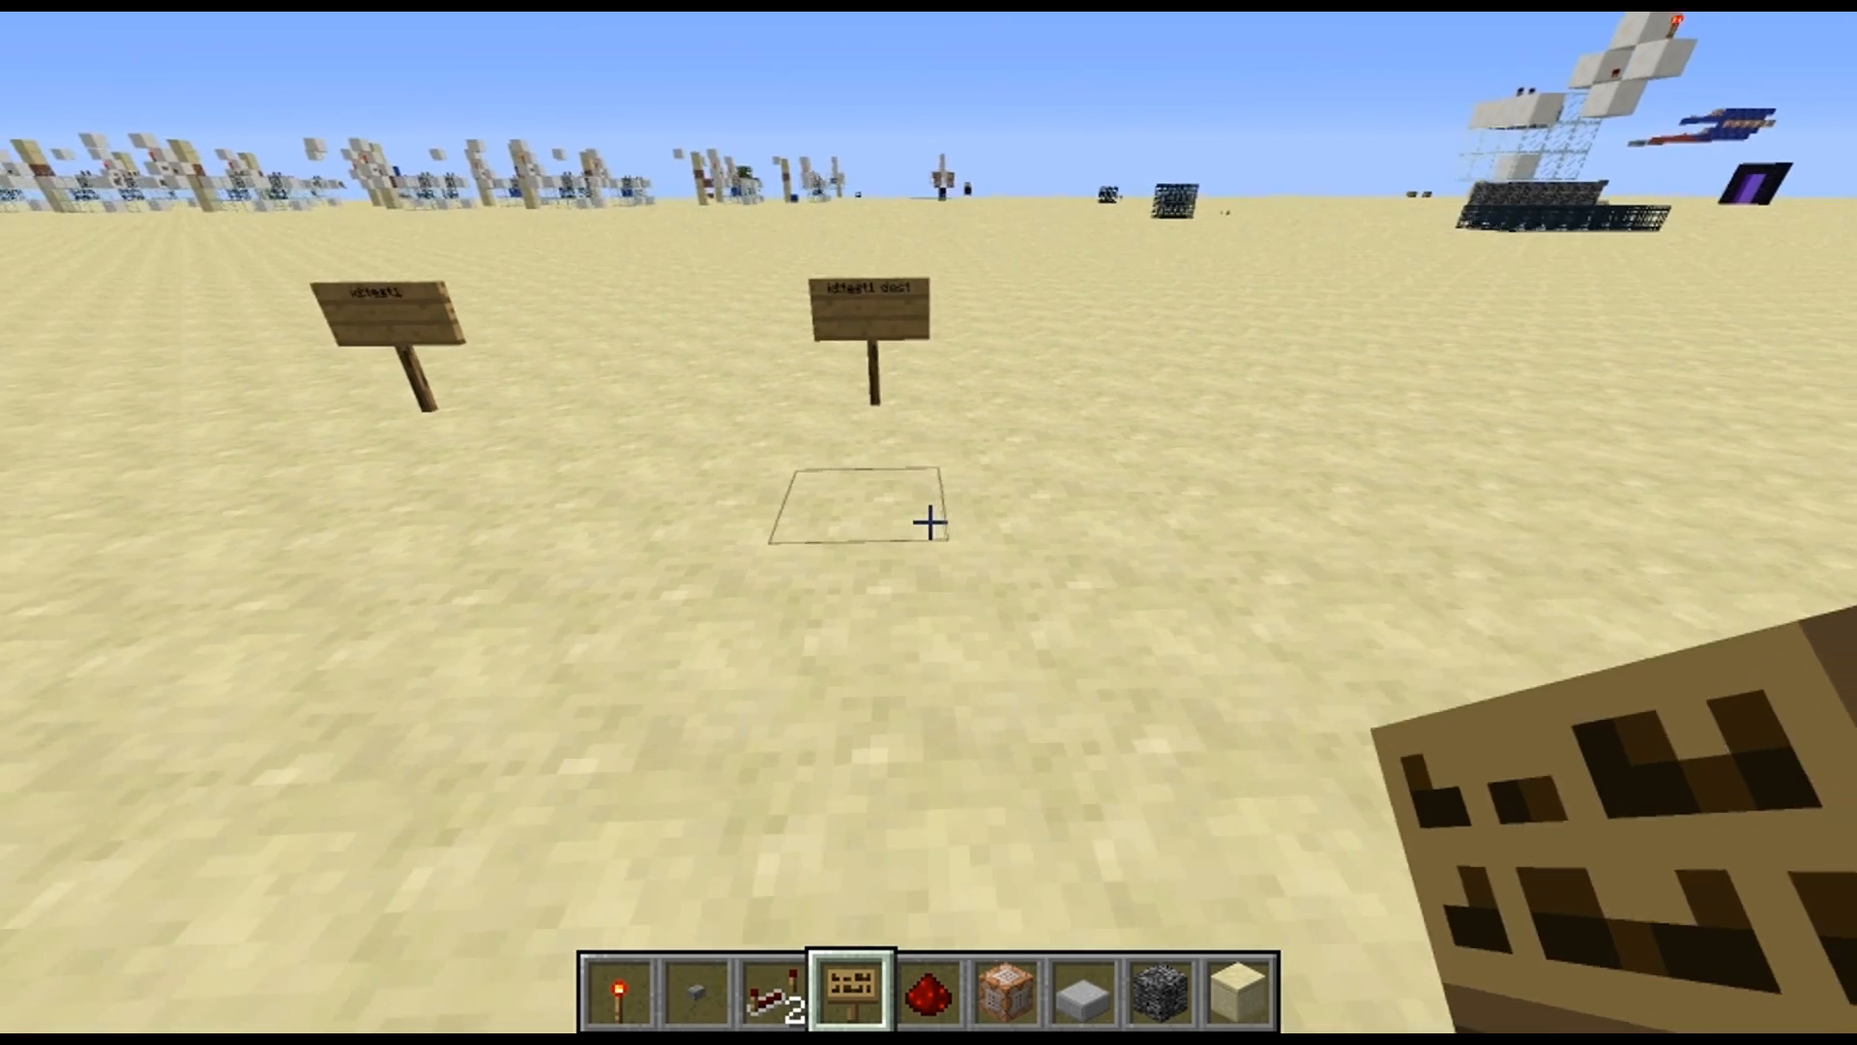
Place a bedrock block on the sand a few blocks away from the two signs
{"action": "key", "text": "8"}
{"action": "scroll", "coordinate": [929, 522], "scroll_direction": "down", "scroll_amount": 1}
{"action": "scroll", "coordinate": [929, 522], "scroll_direction": "up", "scroll_amount": 1}
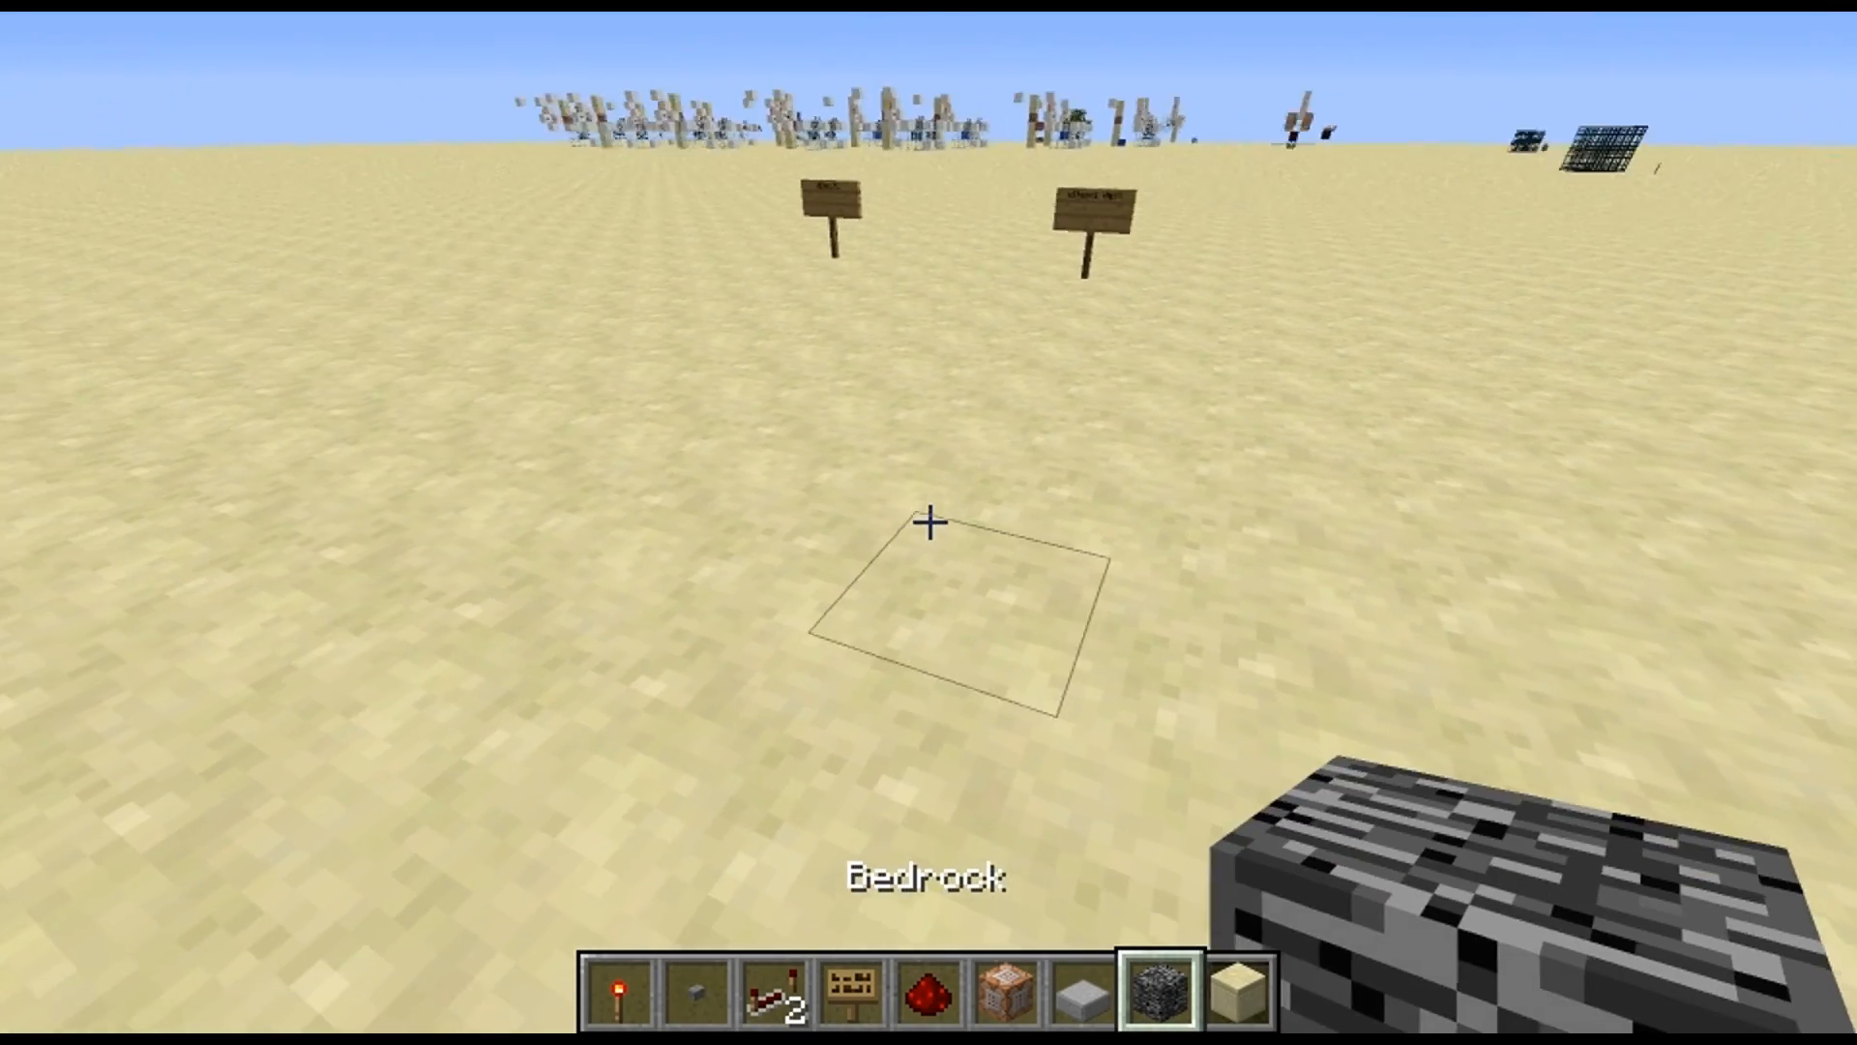
{"action": "right_click", "coordinate": [928, 522]}
Put a sign reading "id:test1 src" on top of the bedrock block
{"action": "scroll", "coordinate": [929, 522], "scroll_direction": "up", "scroll_amount": 1}
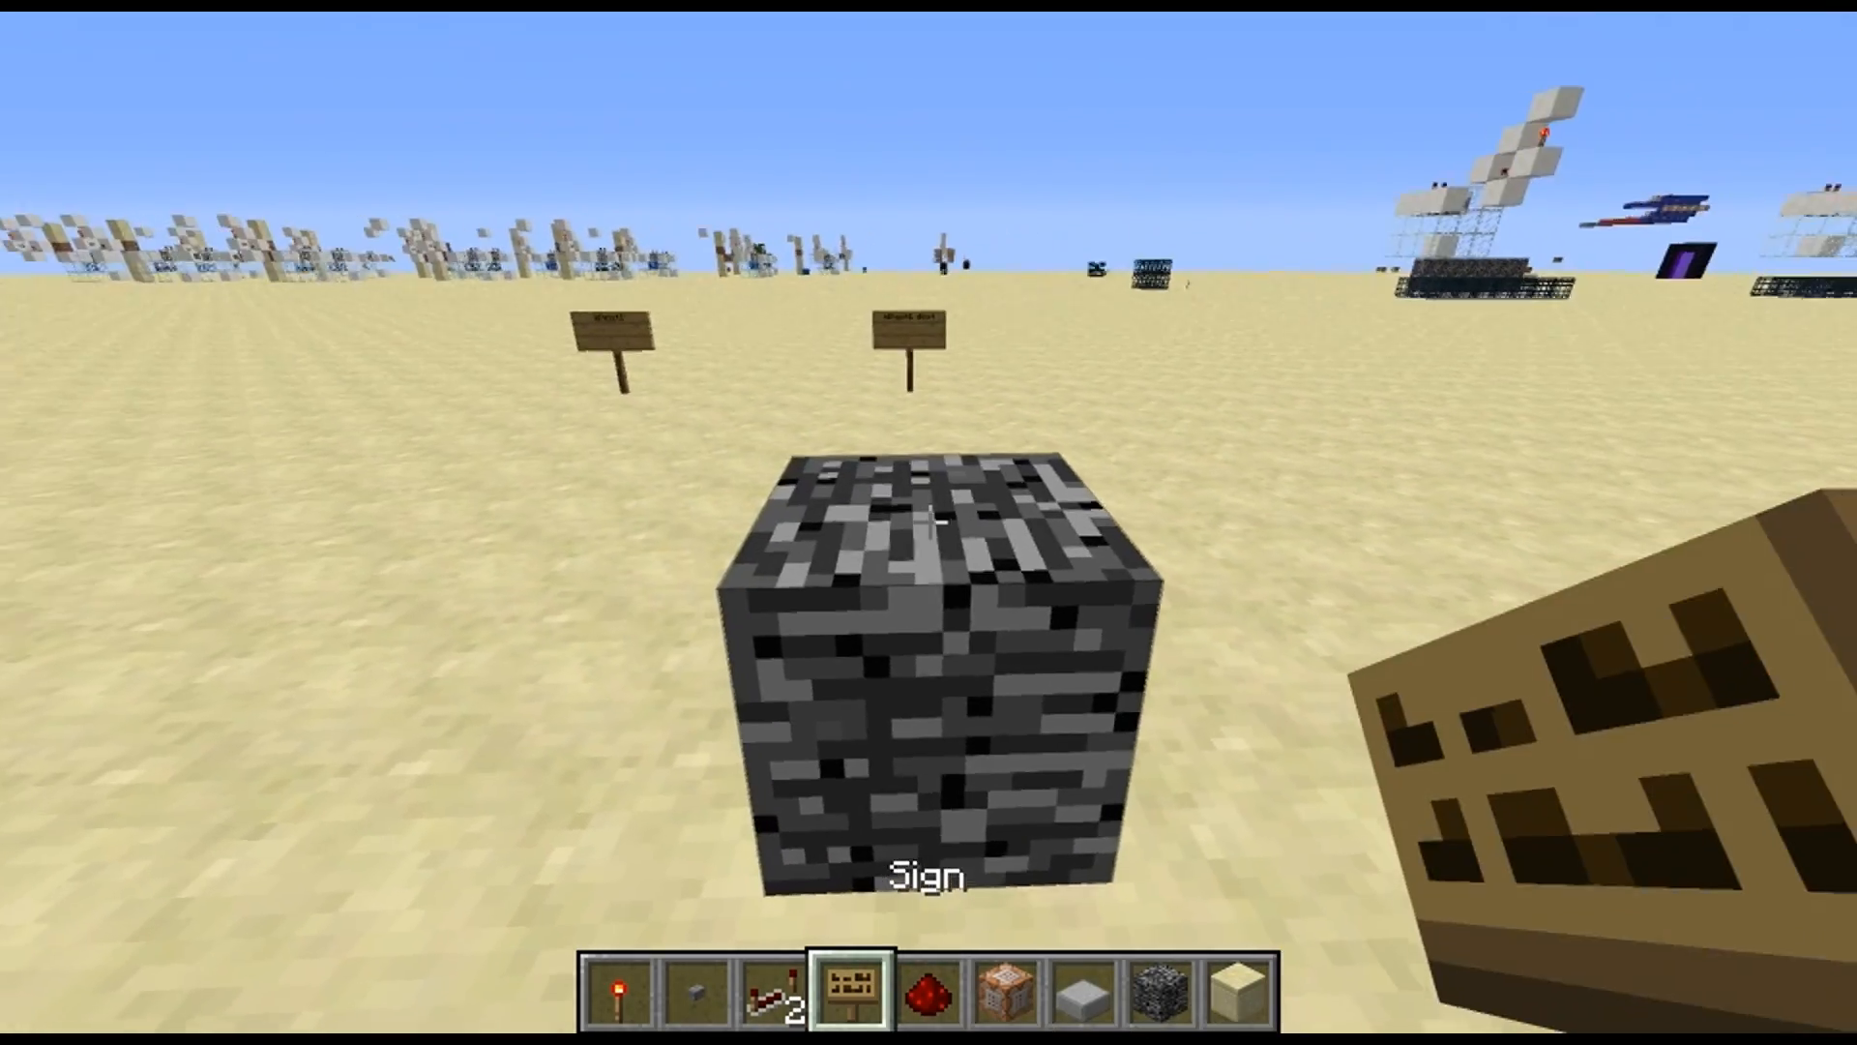
{"action": "right_click", "coordinate": [929, 522]}
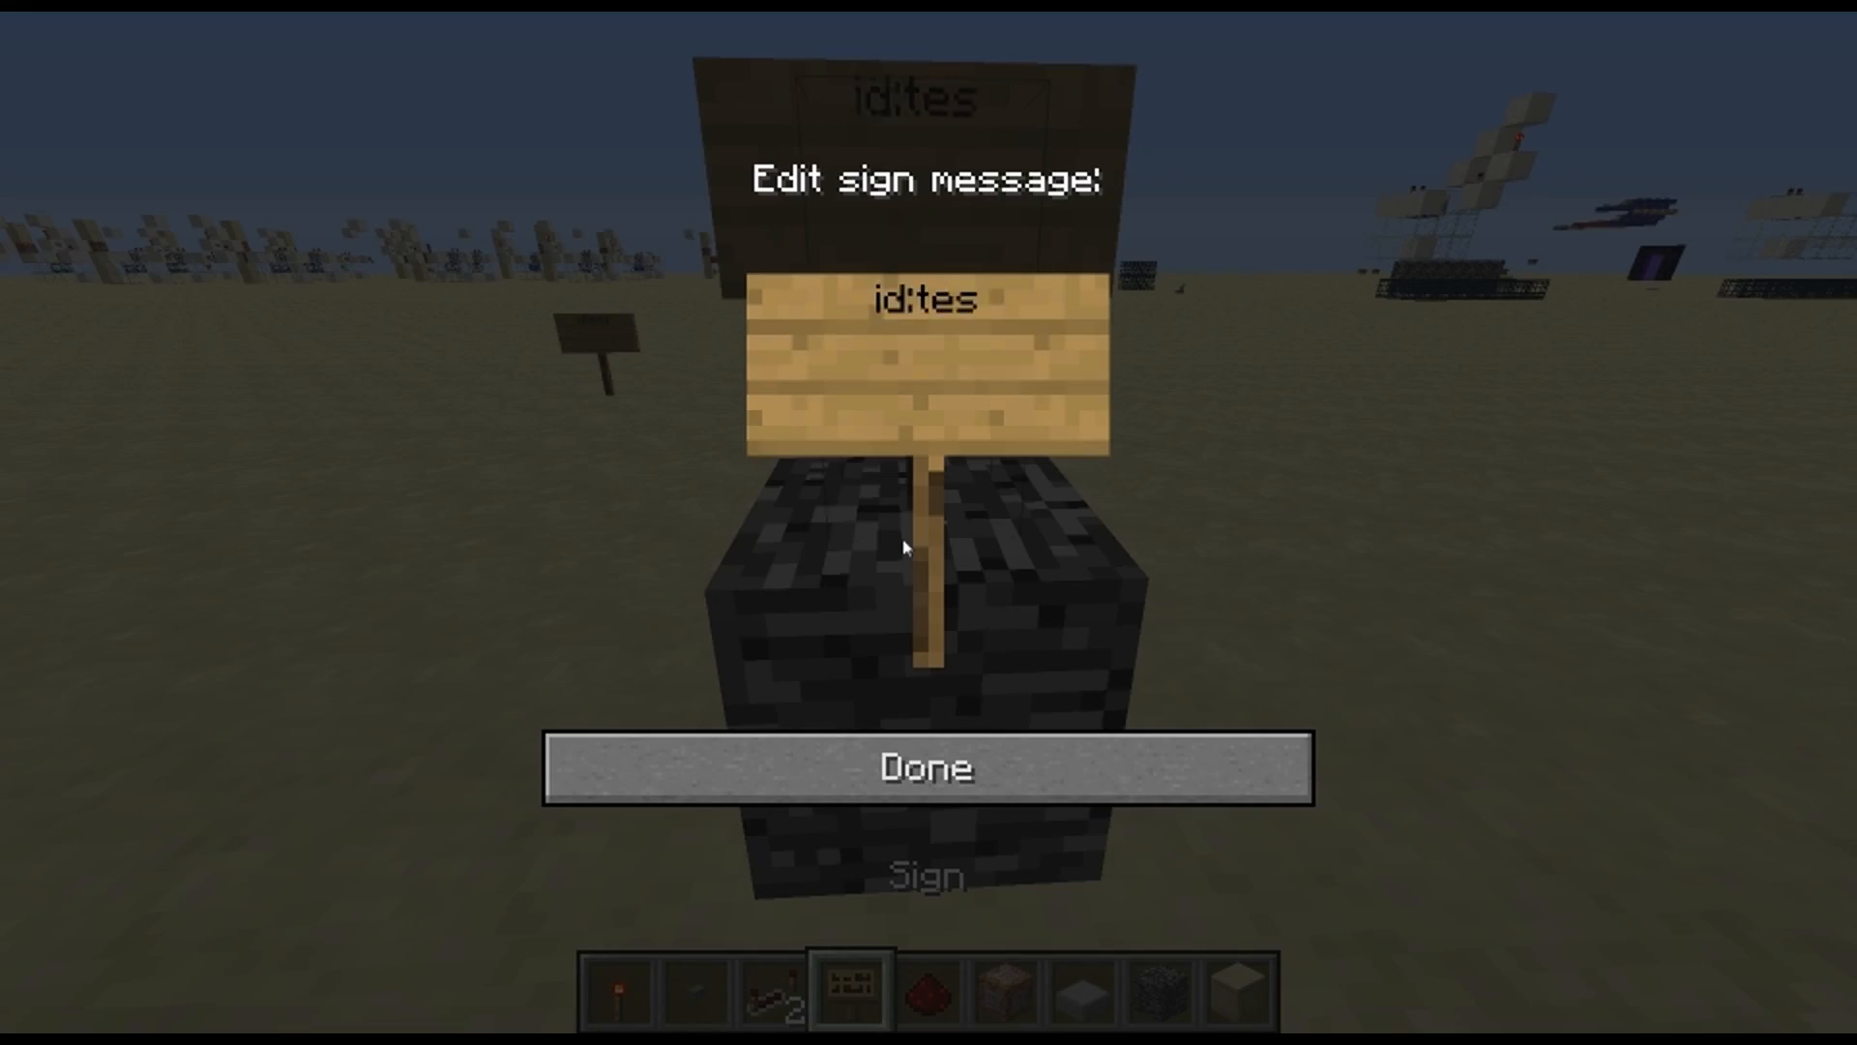
{"action": "type", "text": "id:test1 src"}
{"action": "key", "text": "Escape"}
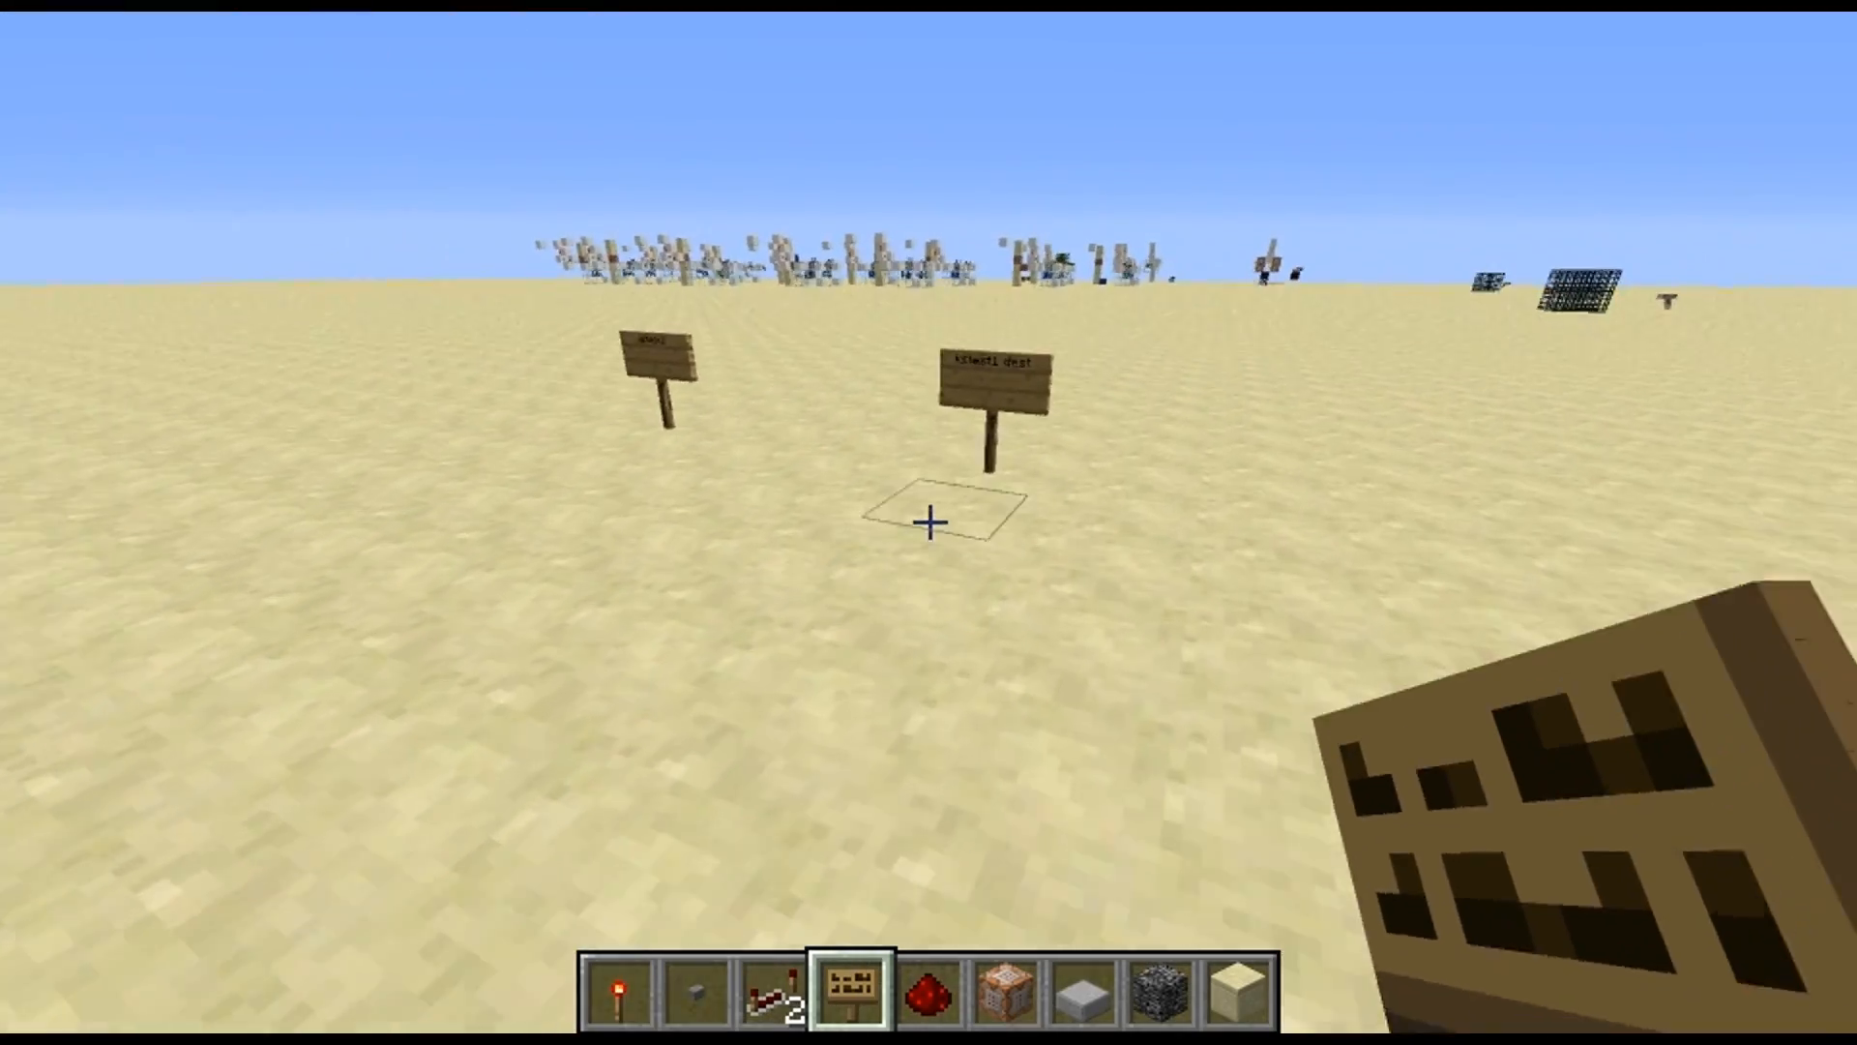
Examine the bedrock block with its source sign in relation to the two signs standing behind it
{"action": "key", "text": "a"}
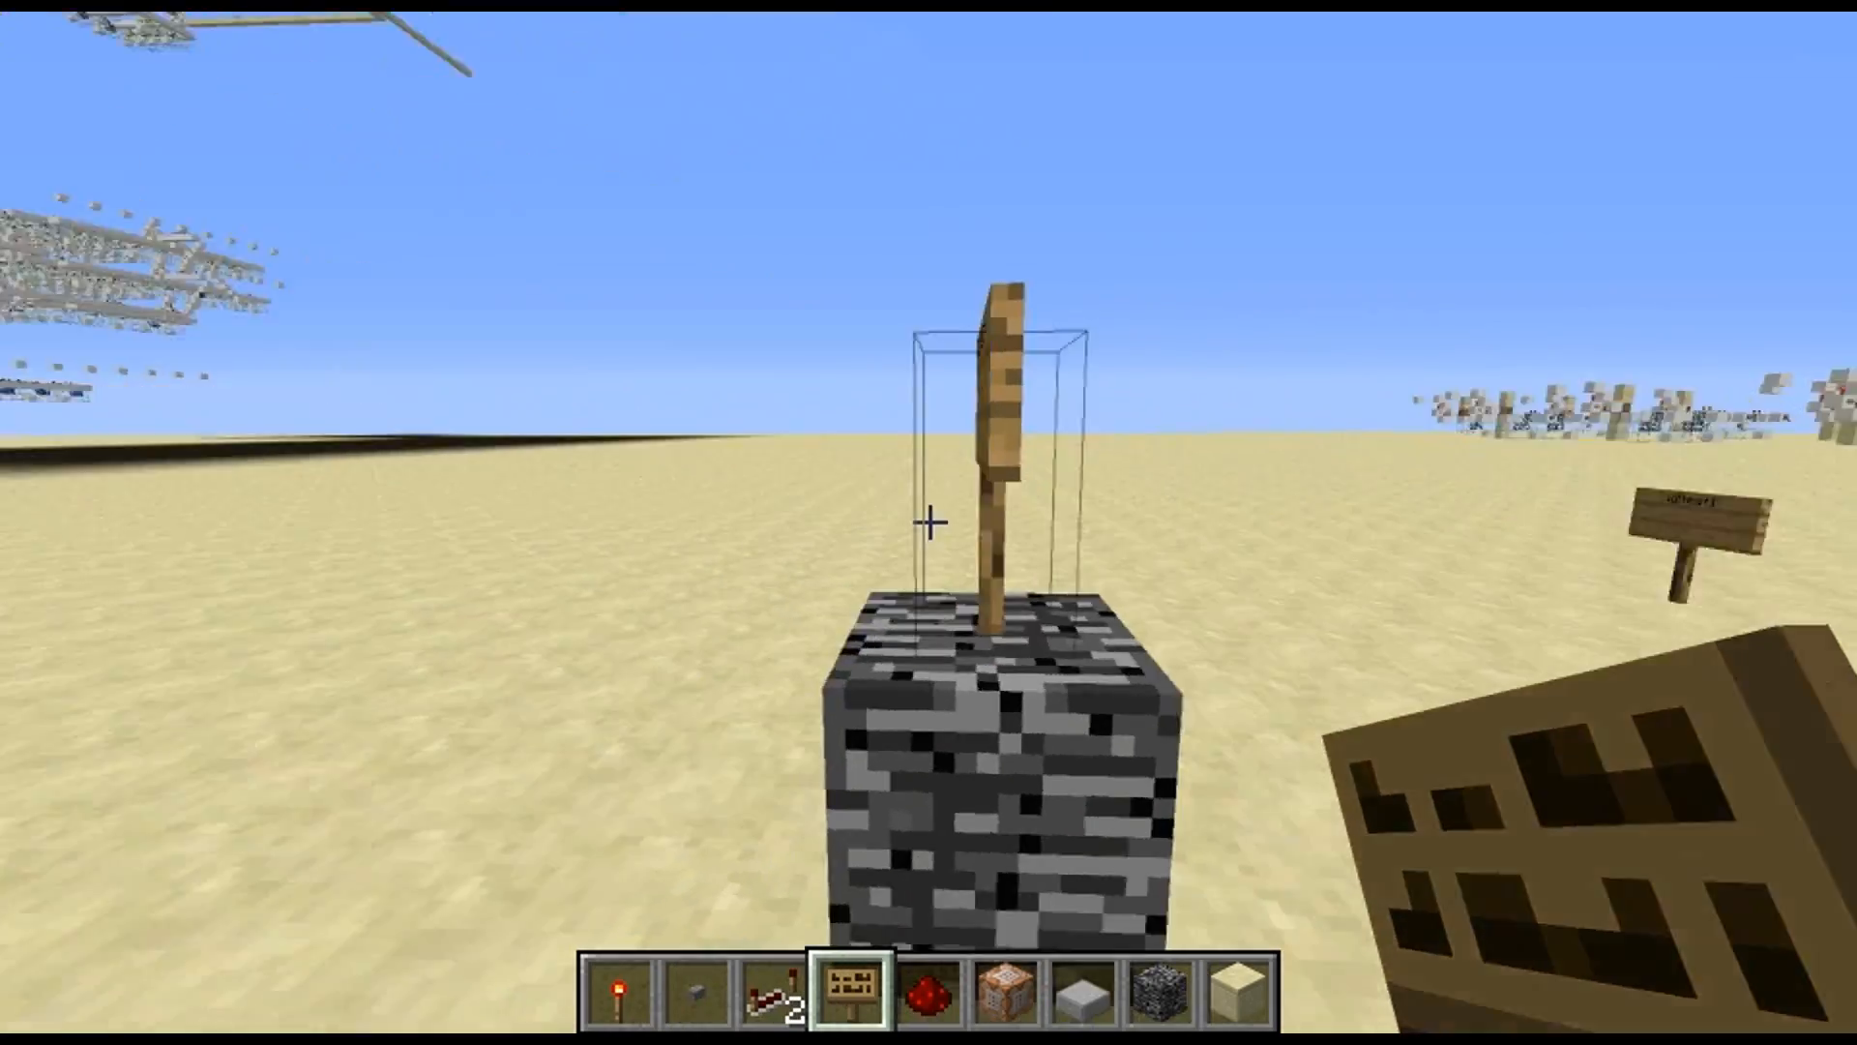
{"action": "key", "text": "s"}
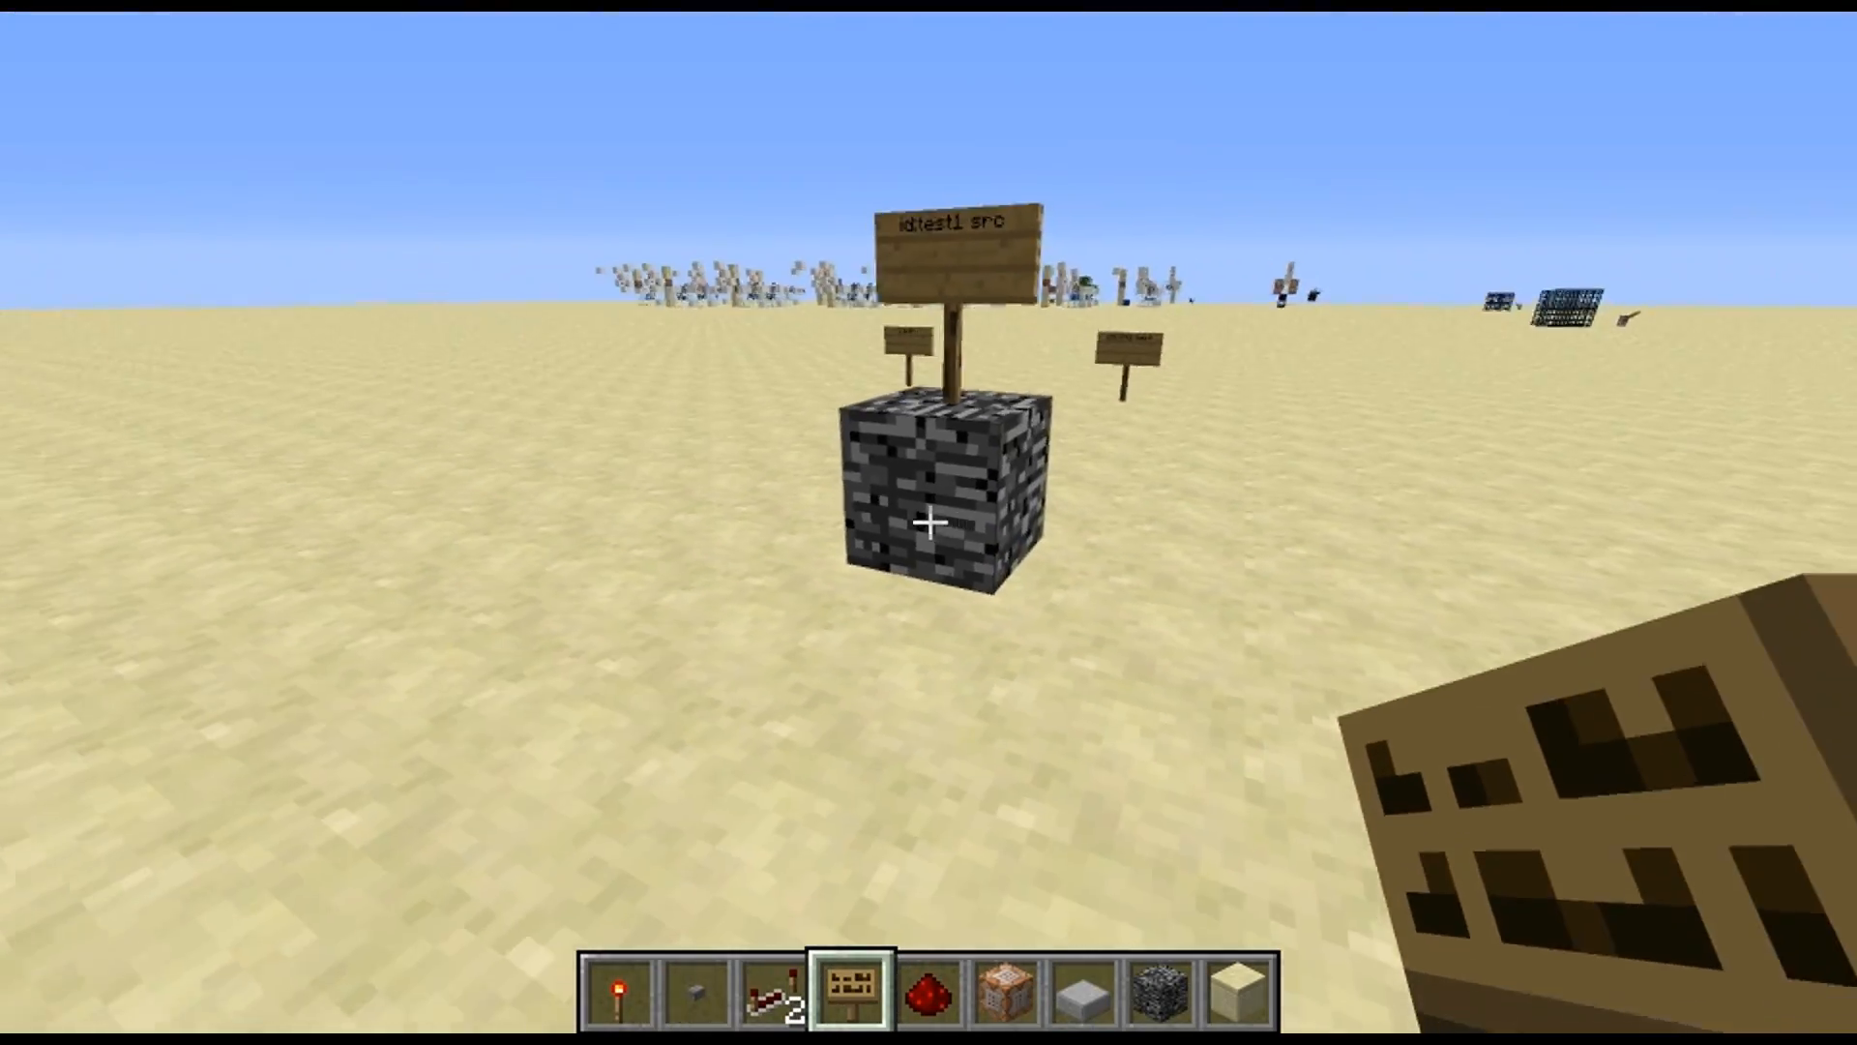
{"action": "key", "text": "w"}
{"action": "key", "text": "d"}
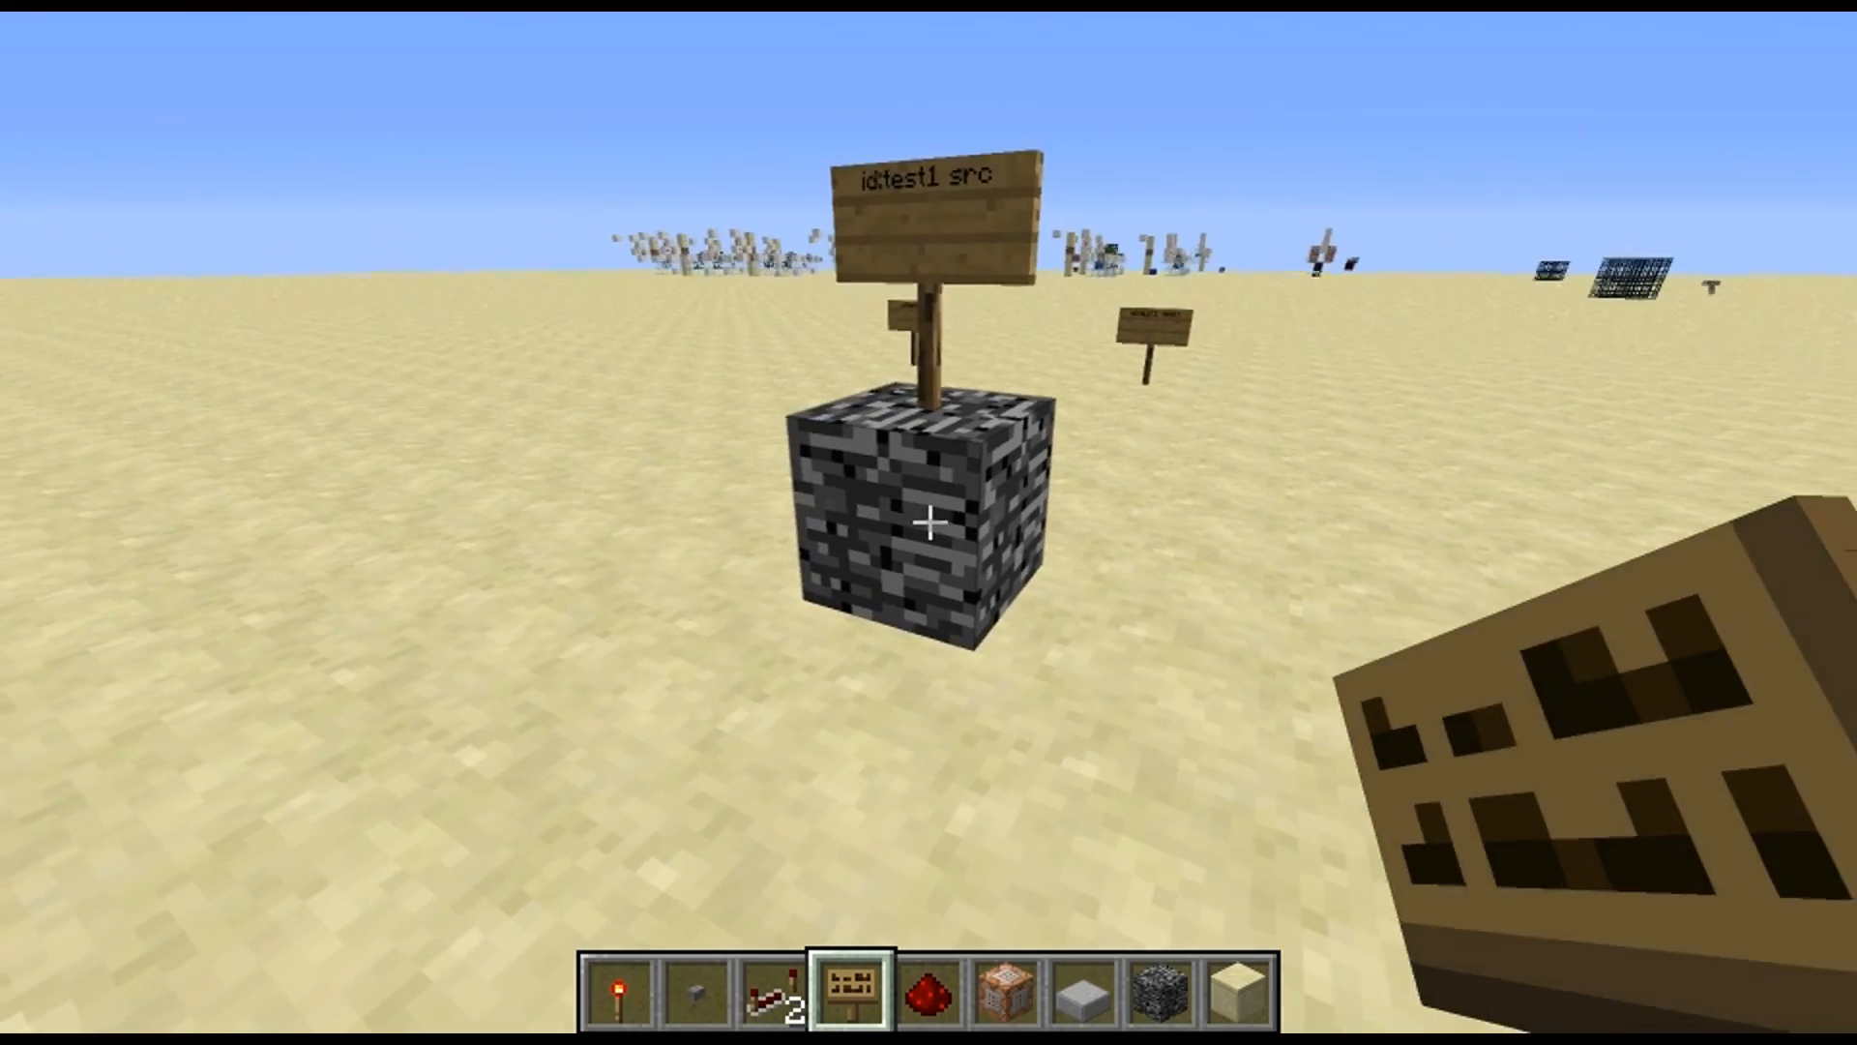
{"action": "key", "text": "w"}
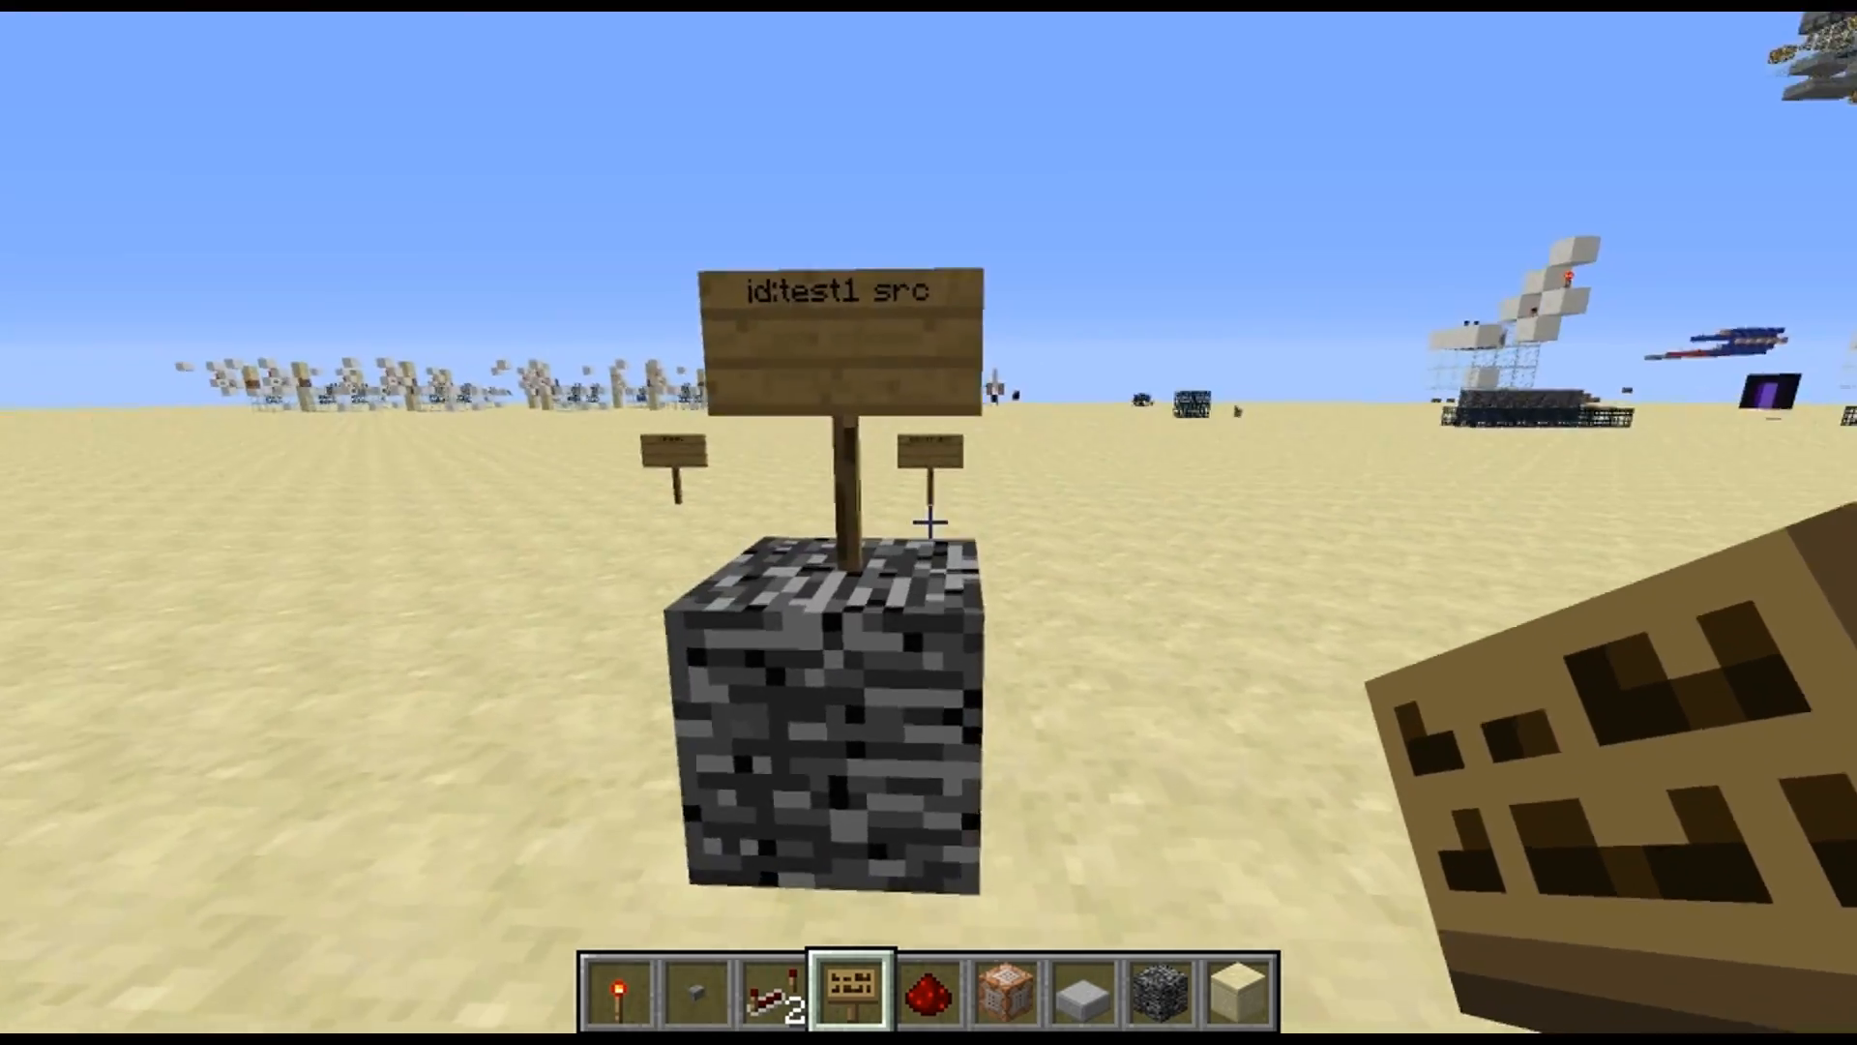
{"action": "key", "text": "d"}
{"action": "key", "text": "s"}
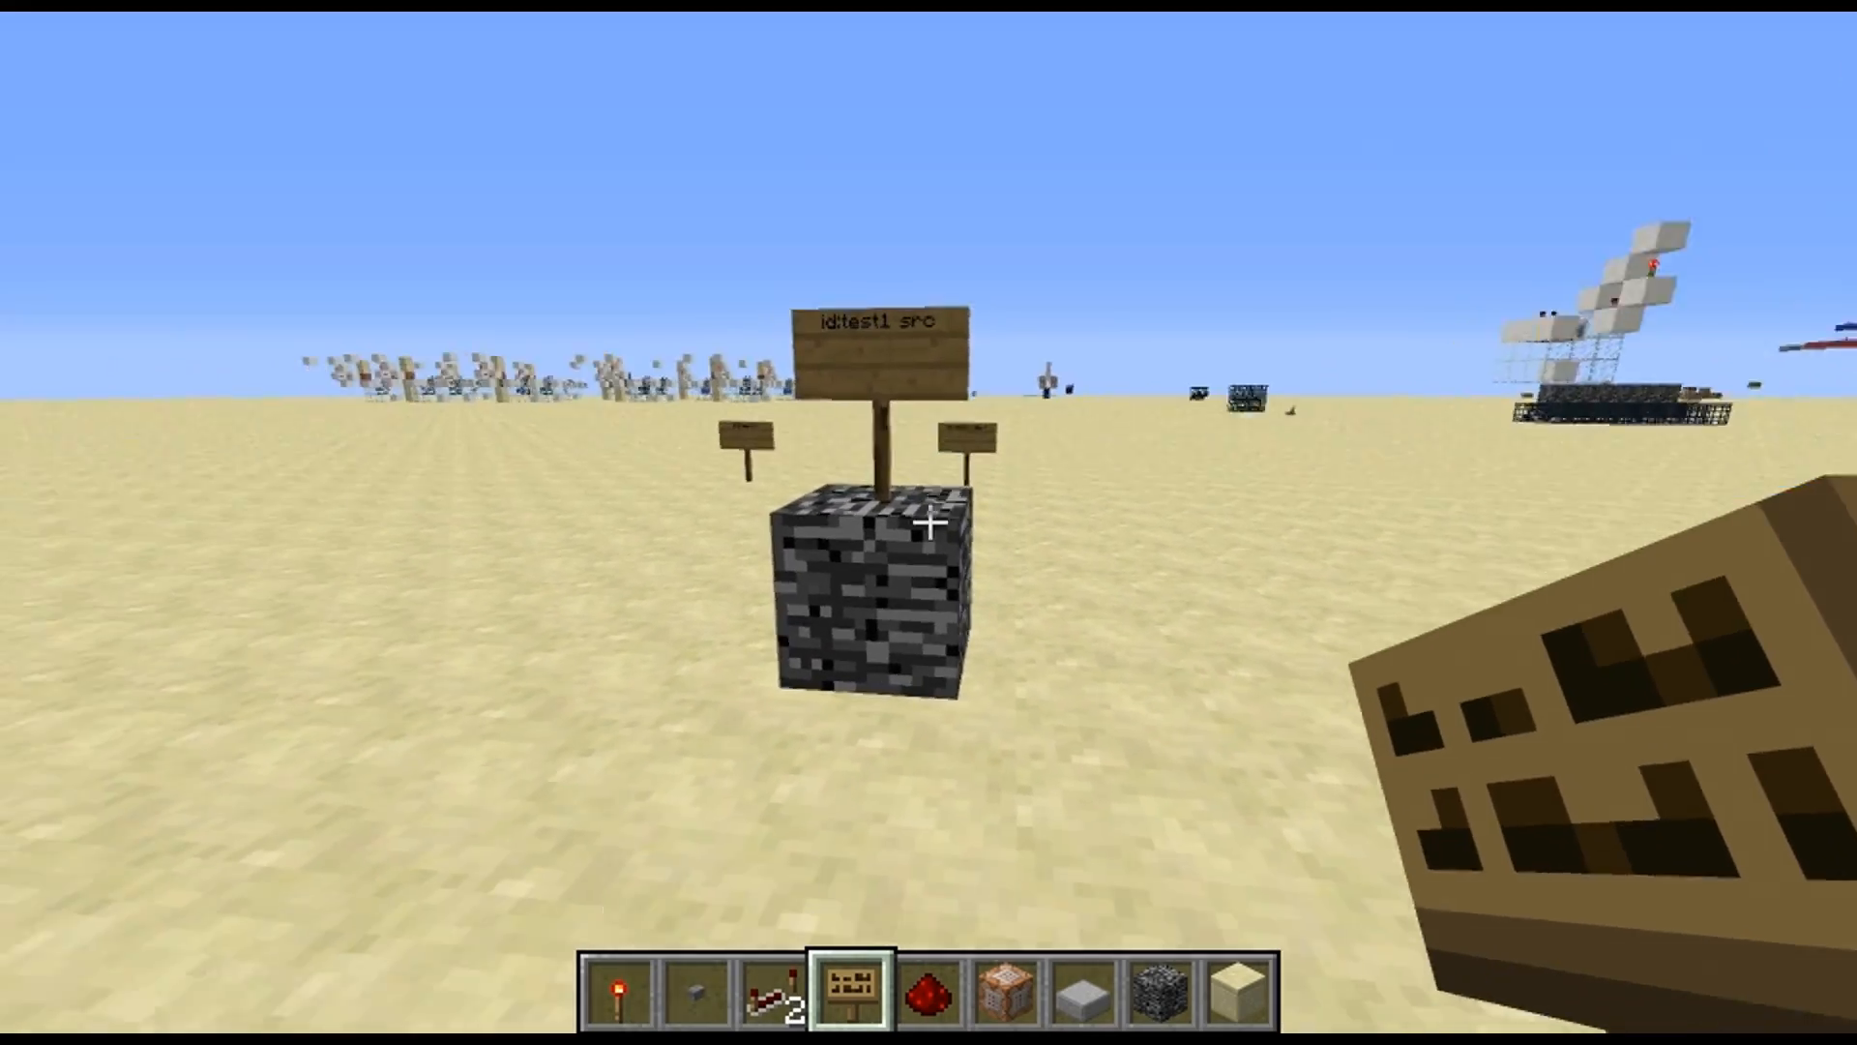
{"action": "key", "text": "w"}
{"action": "left_click", "coordinate": [930, 522]}
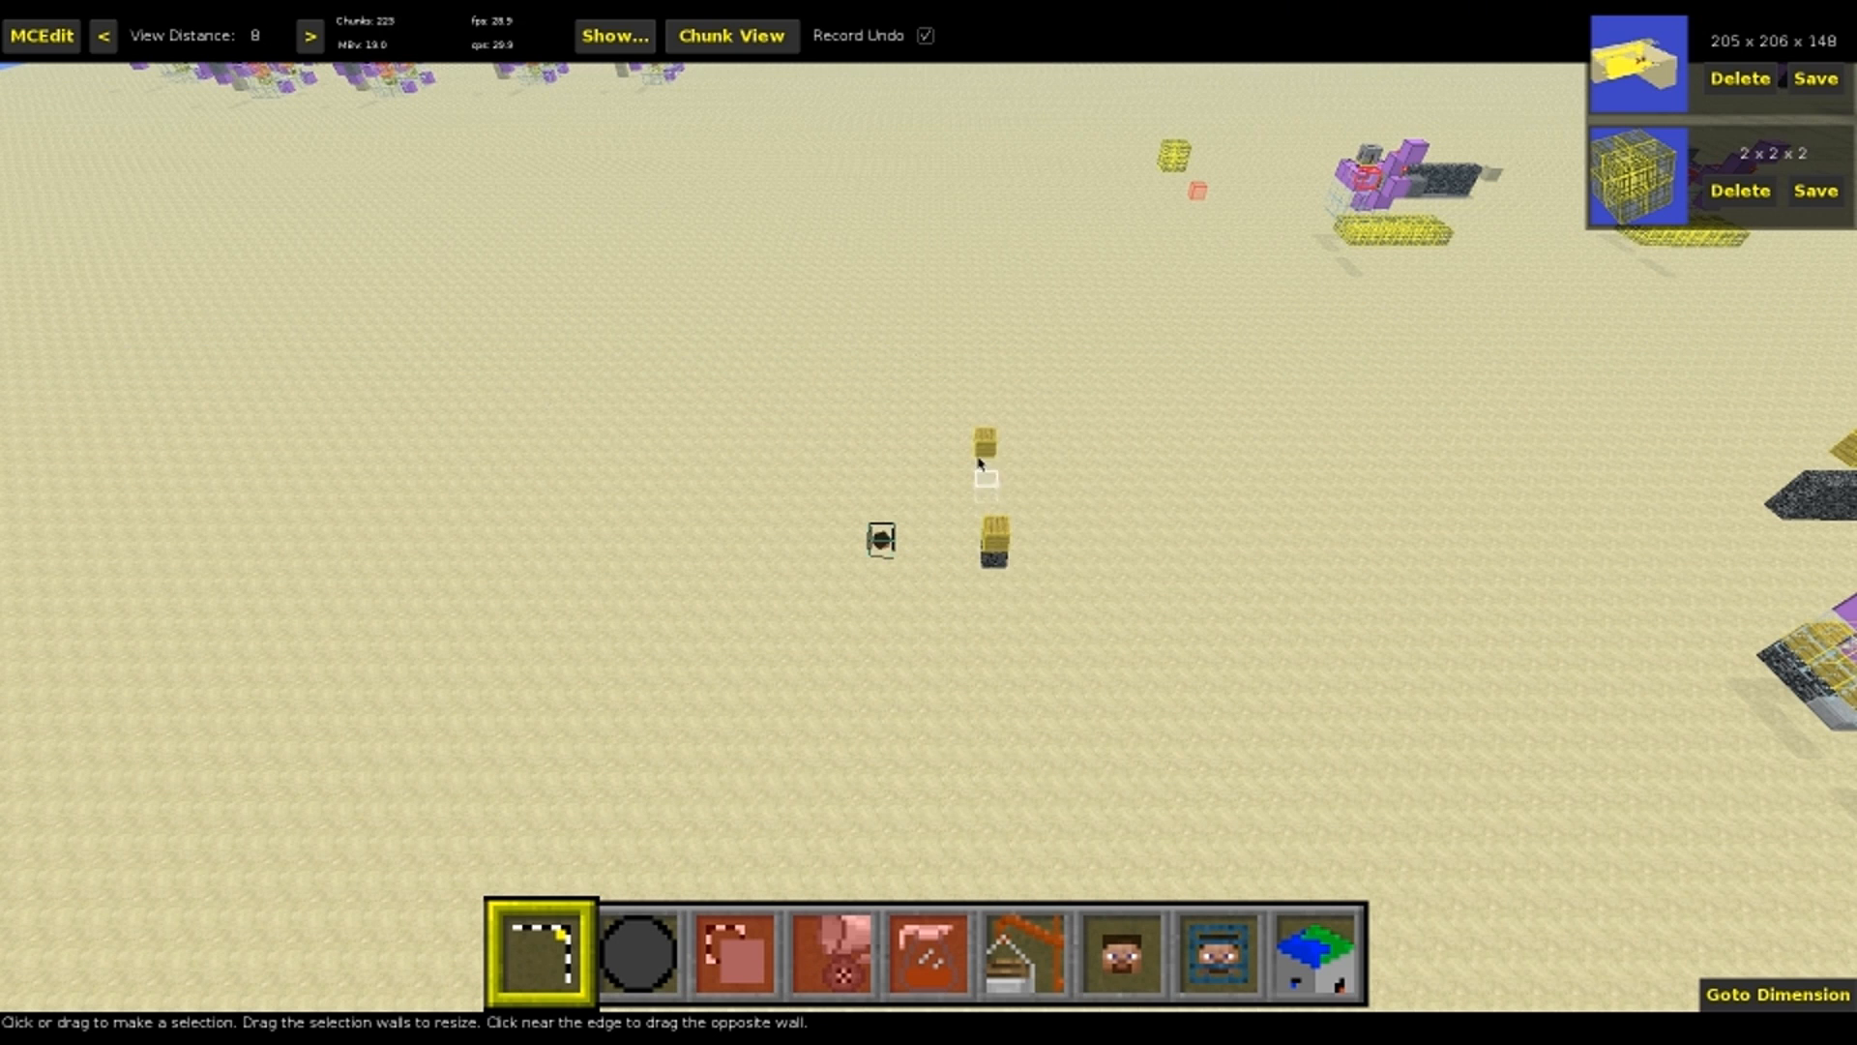
In MCEdit, select the 8W x 1L x 2H region spanning the destination sign and the bedrock block with its source sign
{"action": "left_click", "coordinate": [1002, 543]}
{"action": "right_click_drag", "start_coordinate": [1002, 544], "coordinate": [1012, 578]}
{"action": "key", "text": "a"}
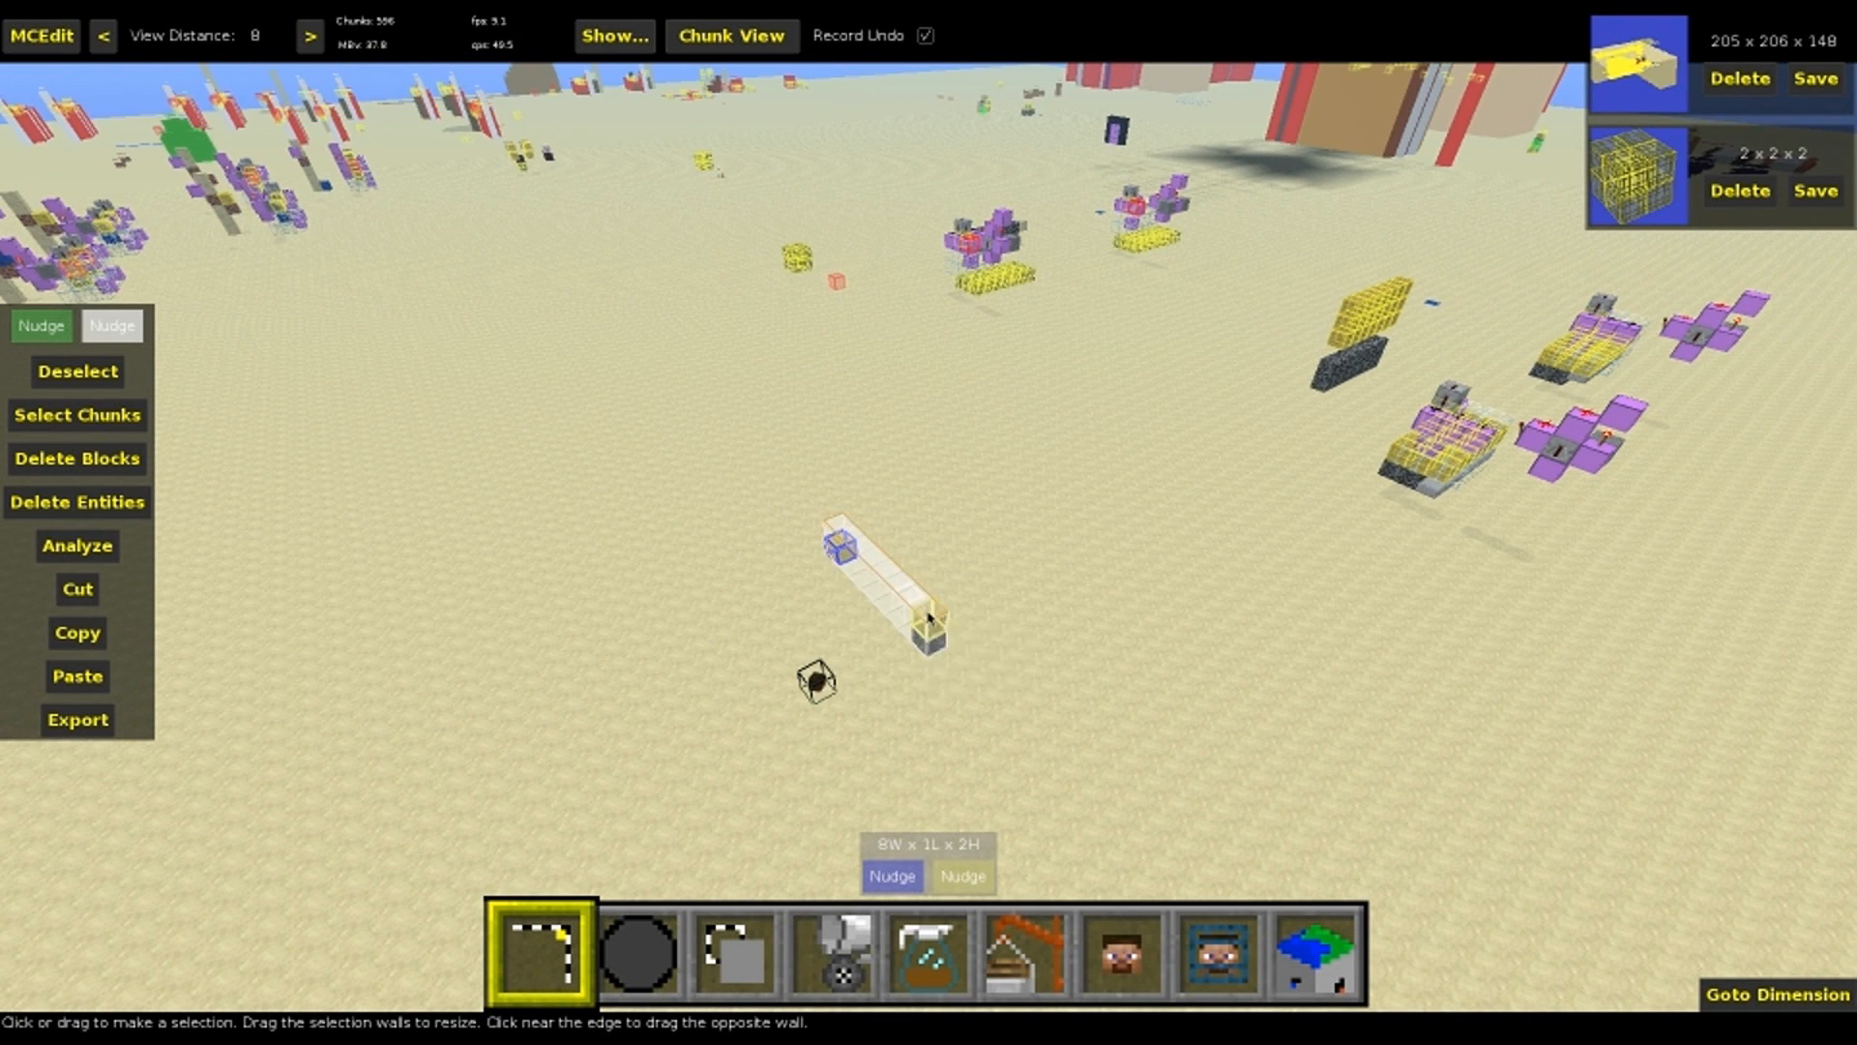
Choose TrazLander's Spawner Filter as the filter for the selected region
{"action": "key", "text": "5"}
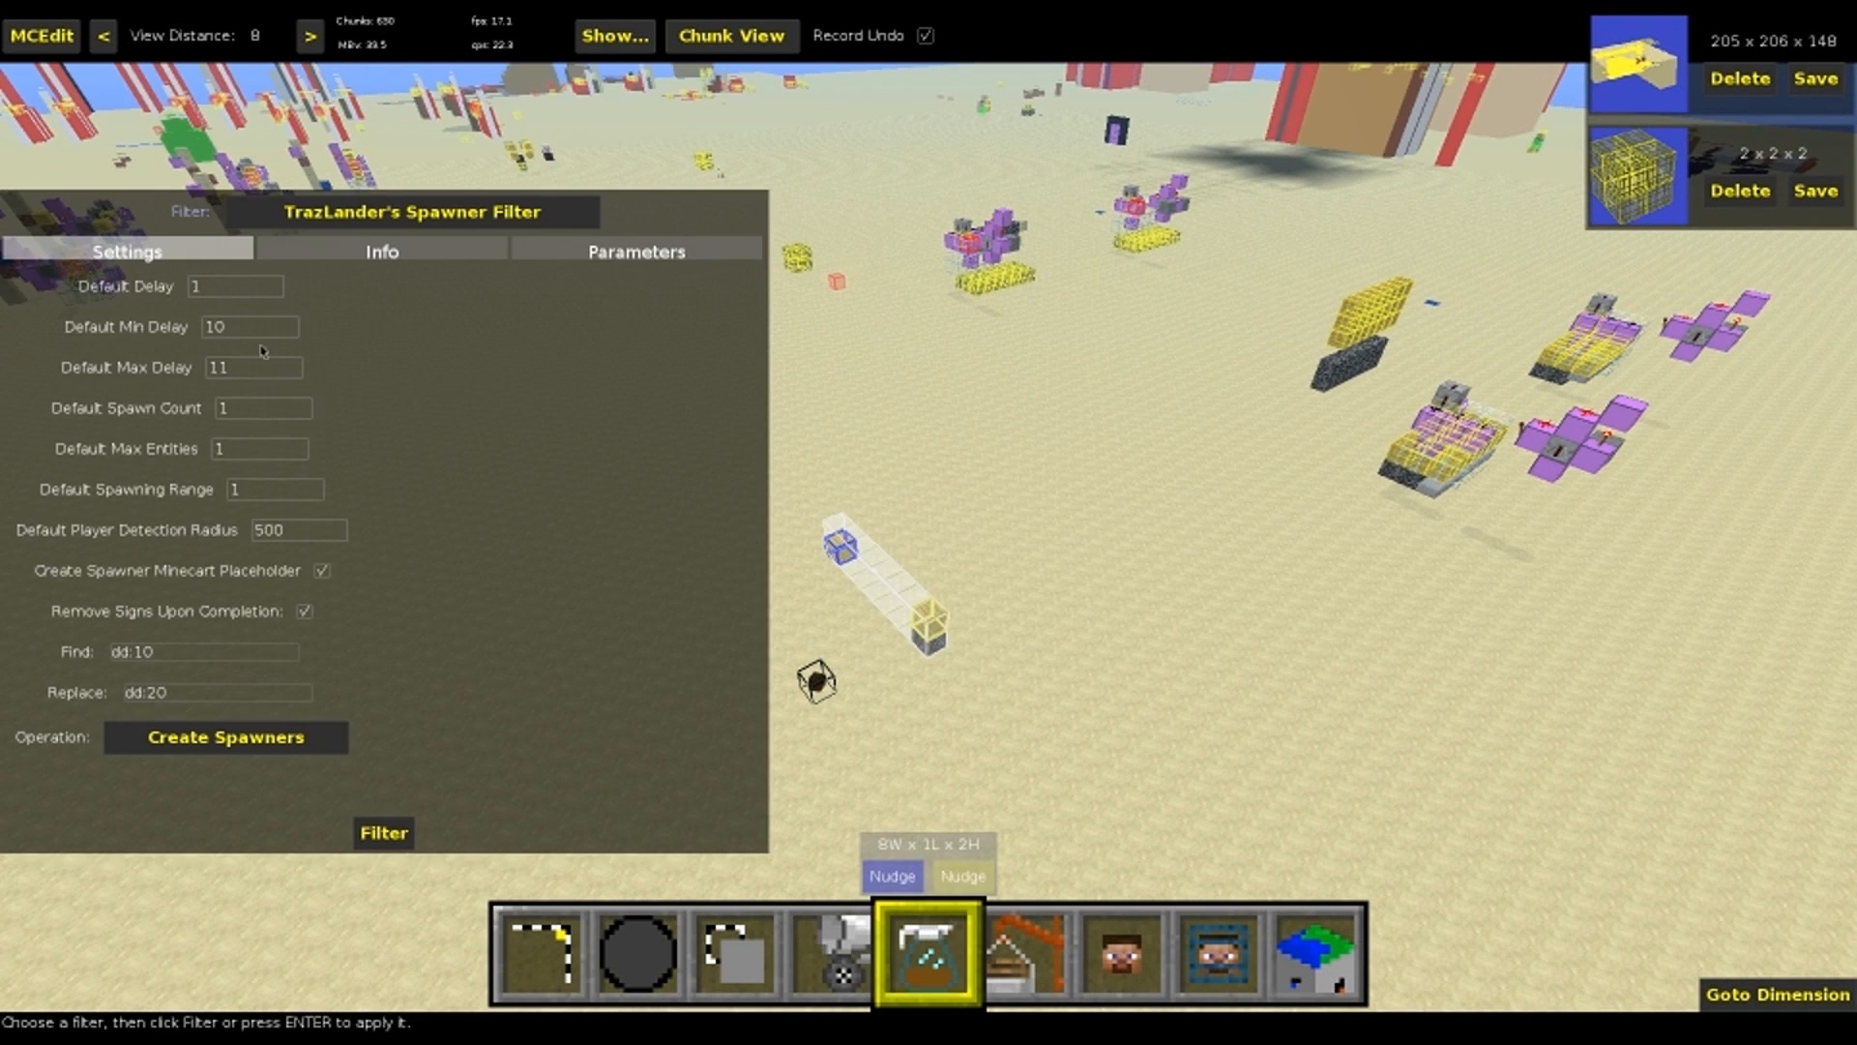
{"action": "left_click", "coordinate": [396, 208]}
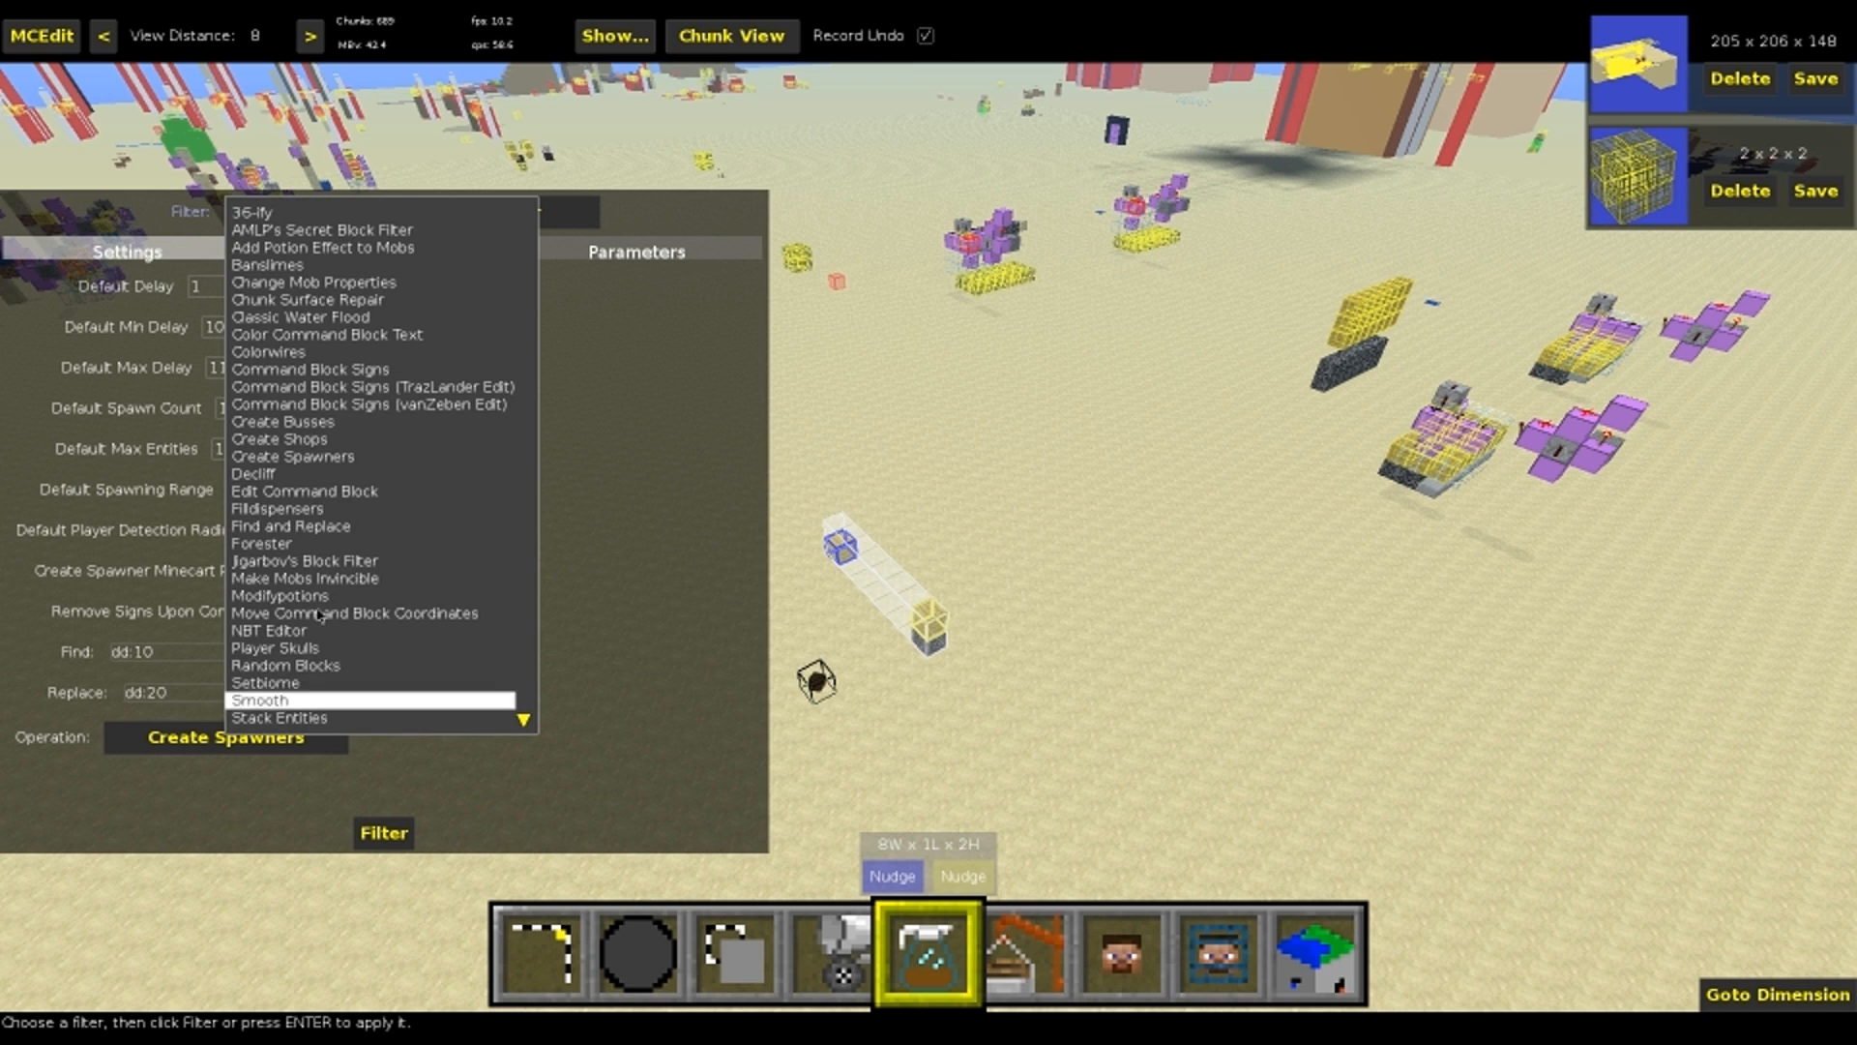
{"action": "scroll", "coordinate": [354, 655], "scroll_direction": "down", "scroll_amount": 5}
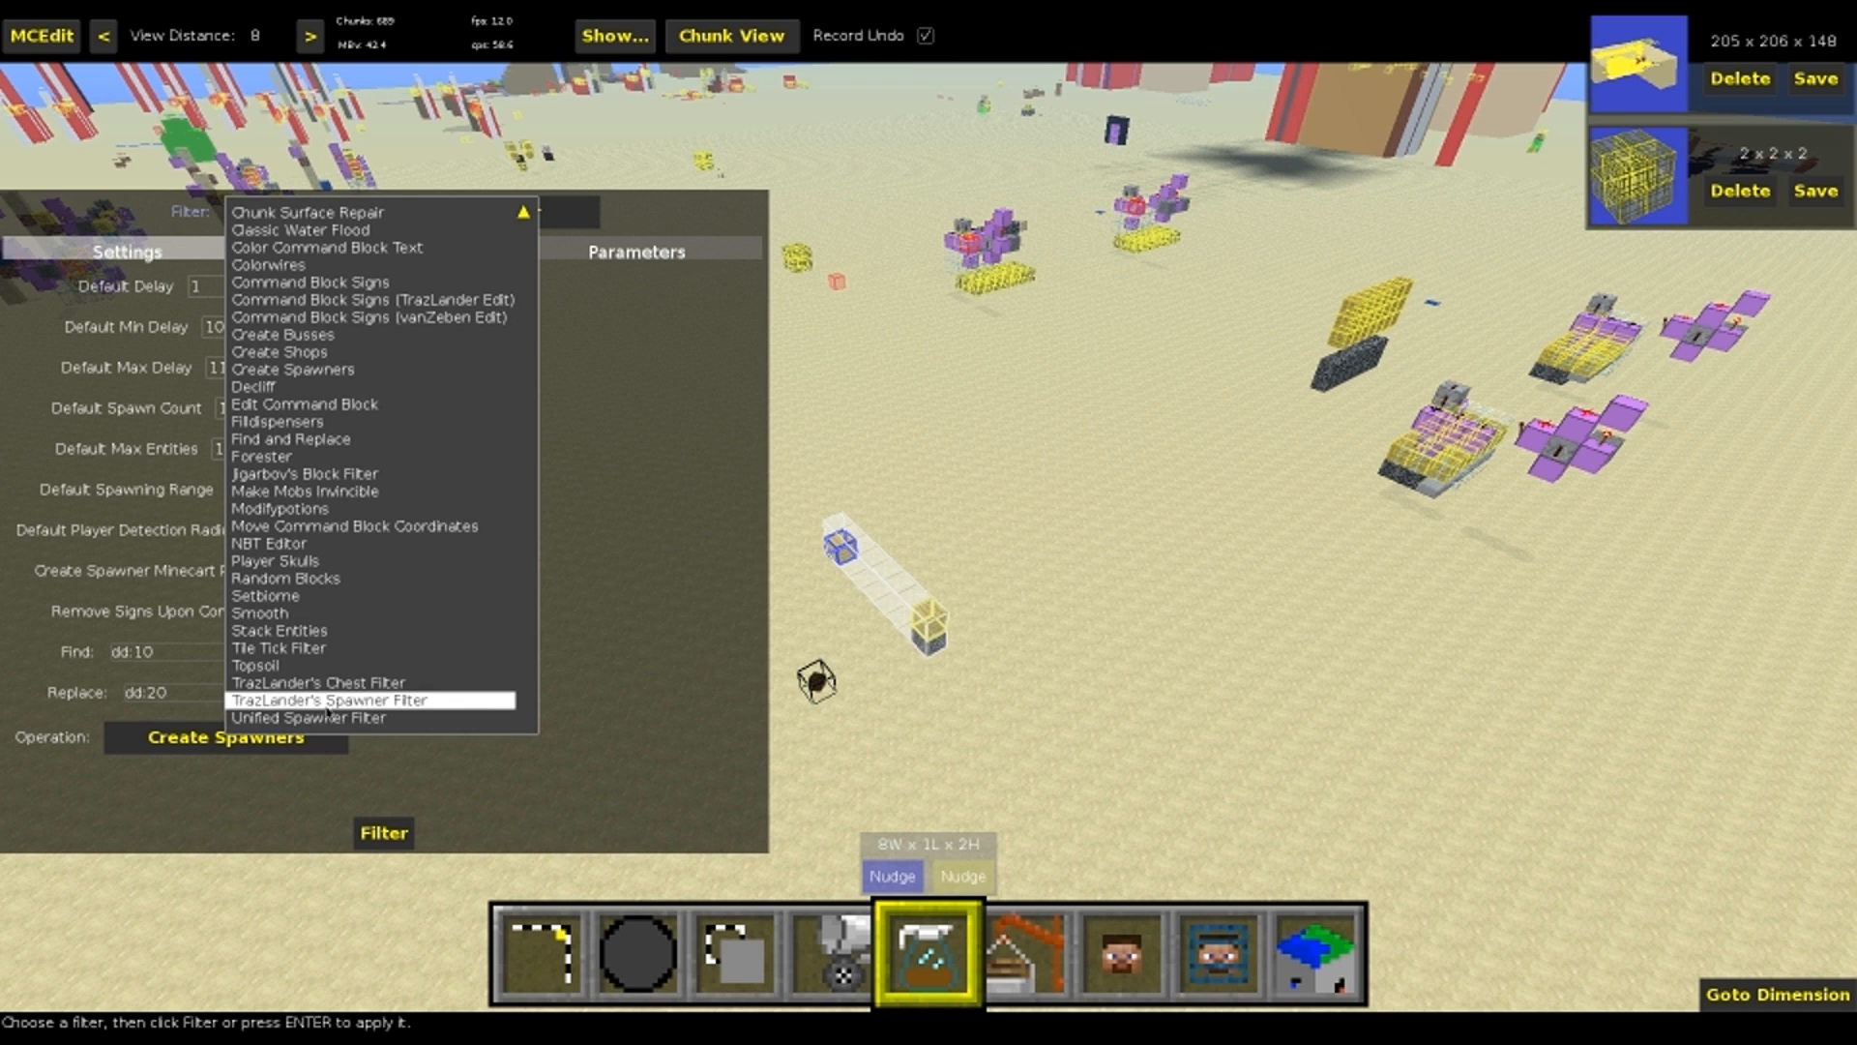
{"action": "left_click", "coordinate": [328, 699]}
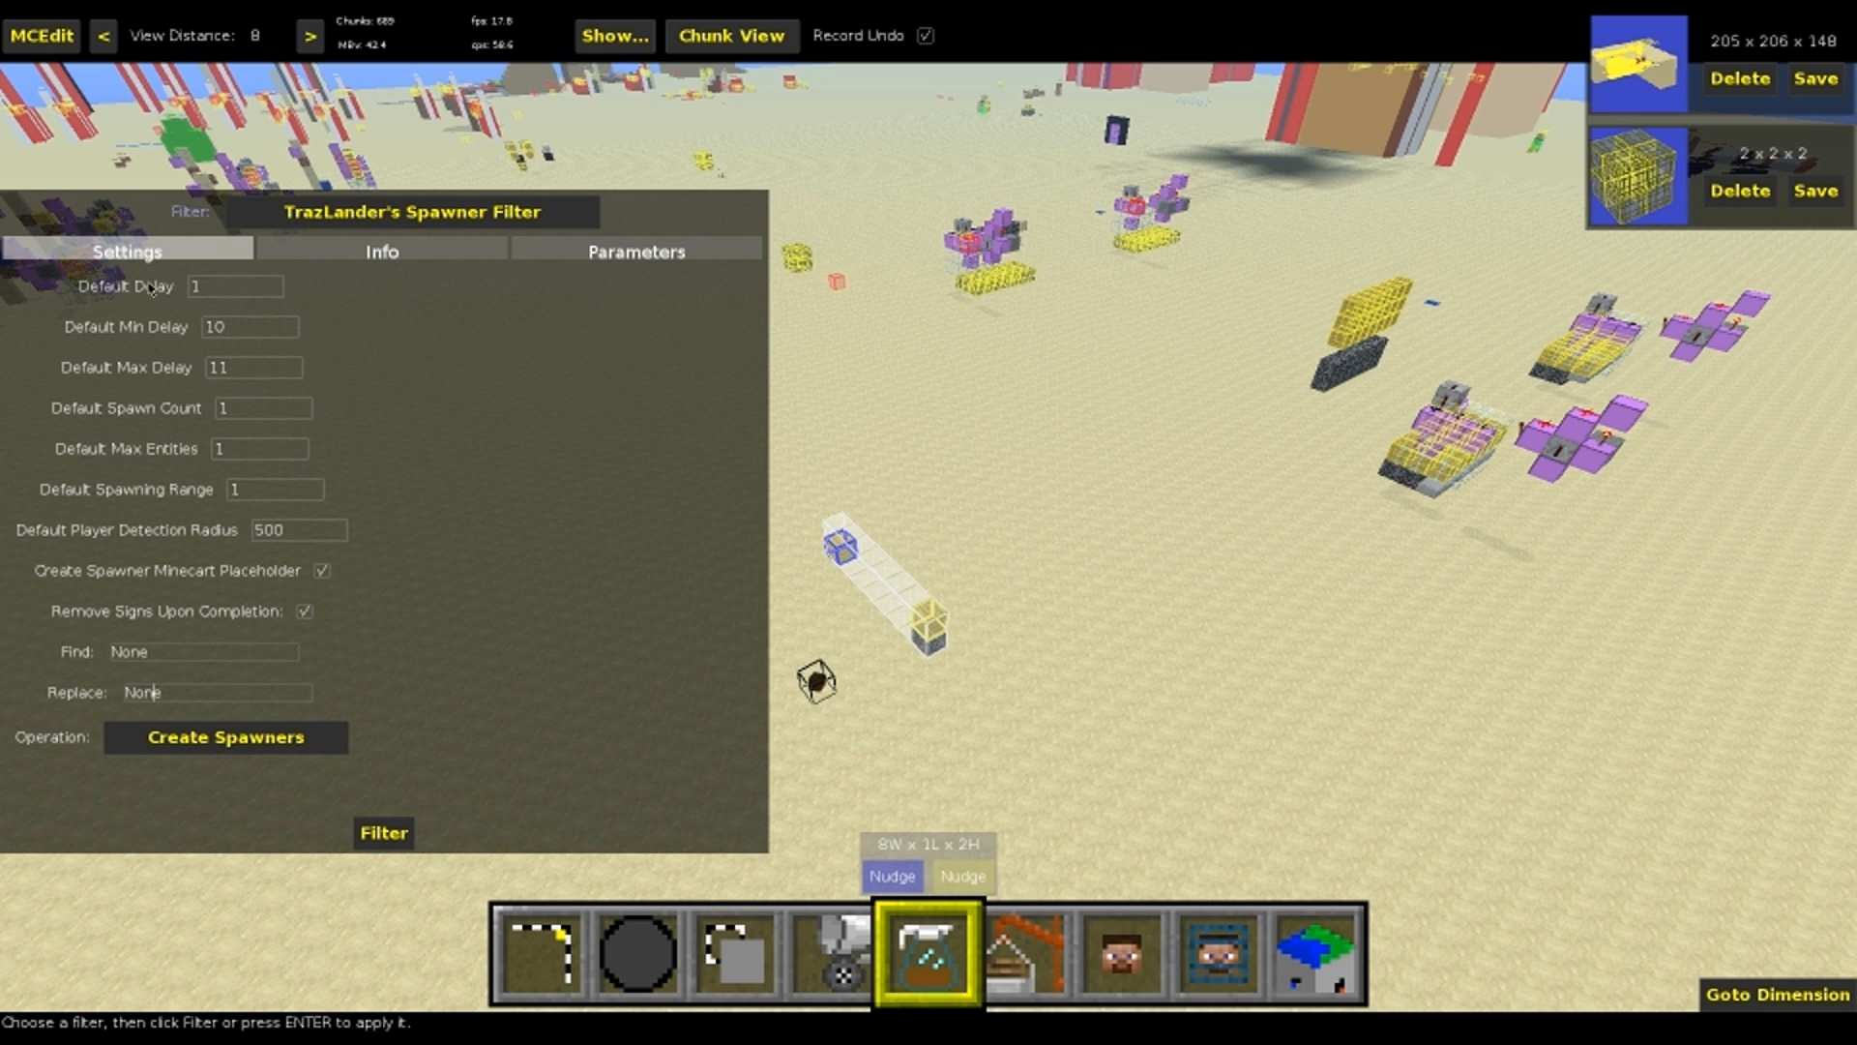
Read the filter's general information and its list of sign parameters, and return to its settings
{"action": "left_click", "coordinate": [413, 257]}
{"action": "left_click", "coordinate": [643, 258]}
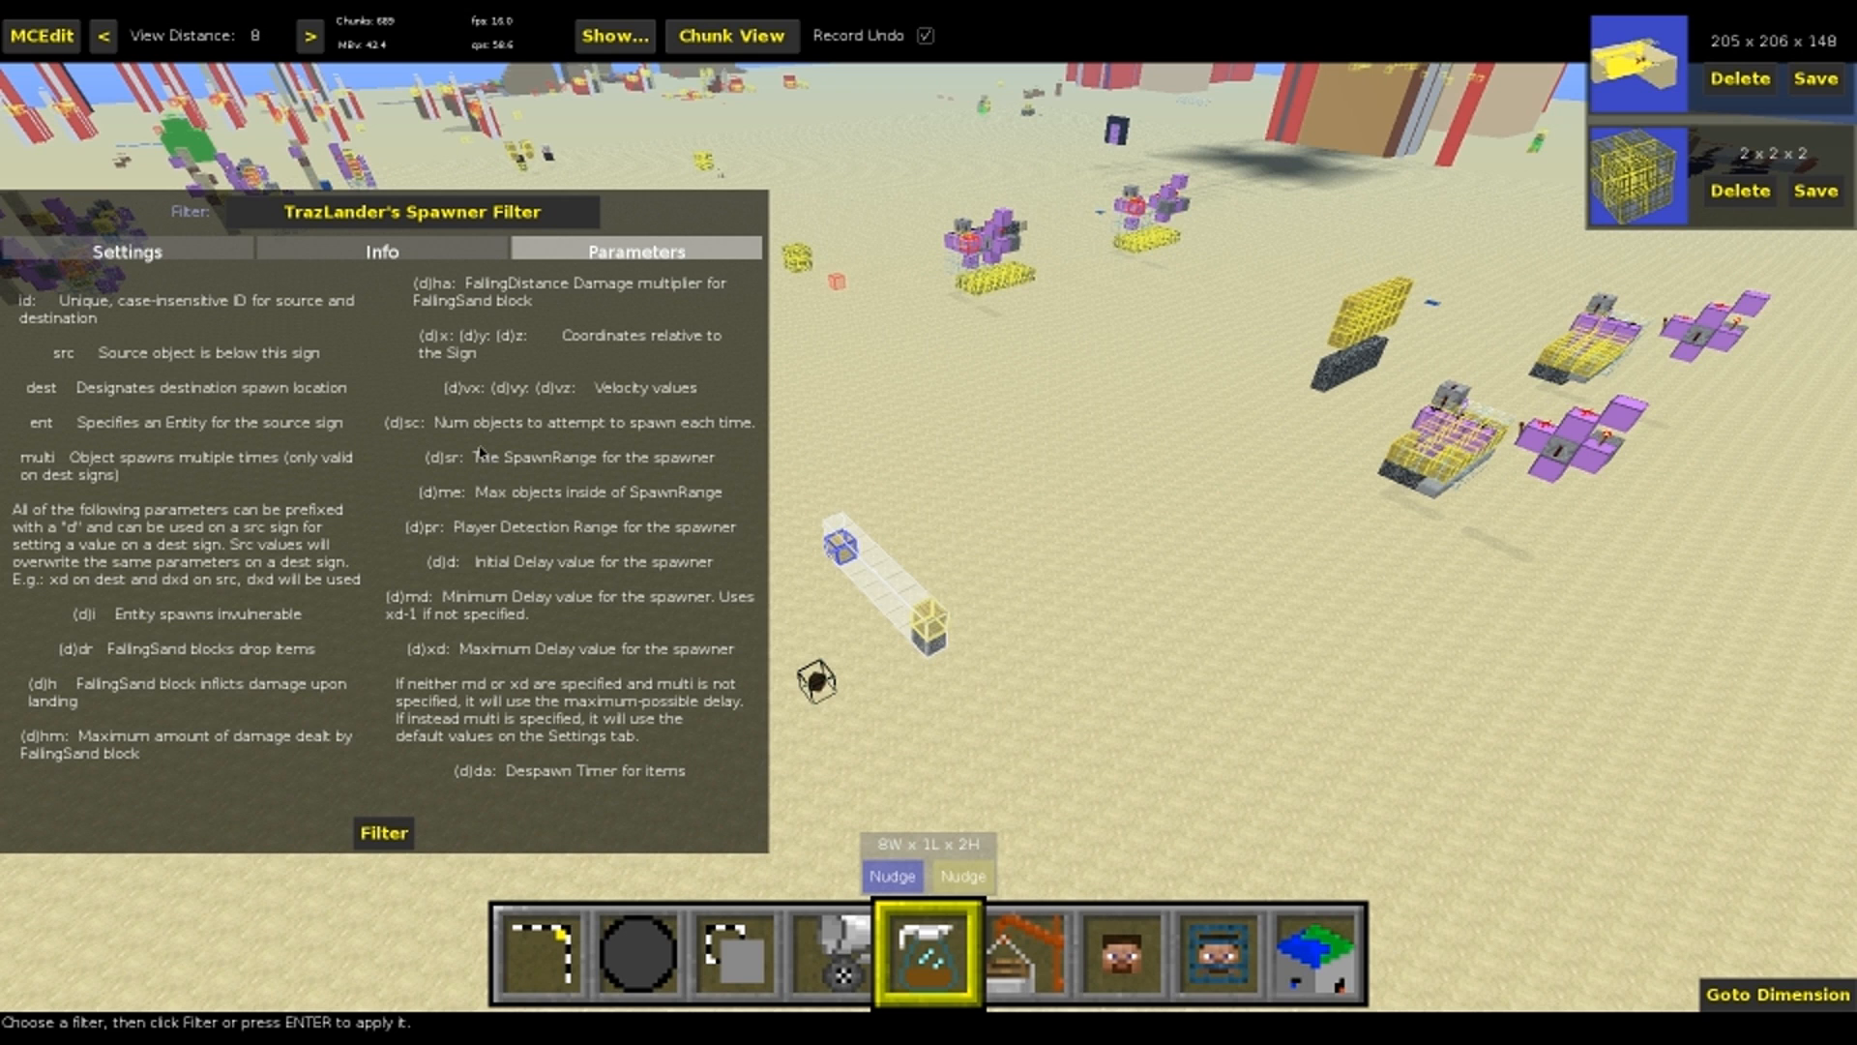
{"action": "left_click", "coordinate": [387, 256]}
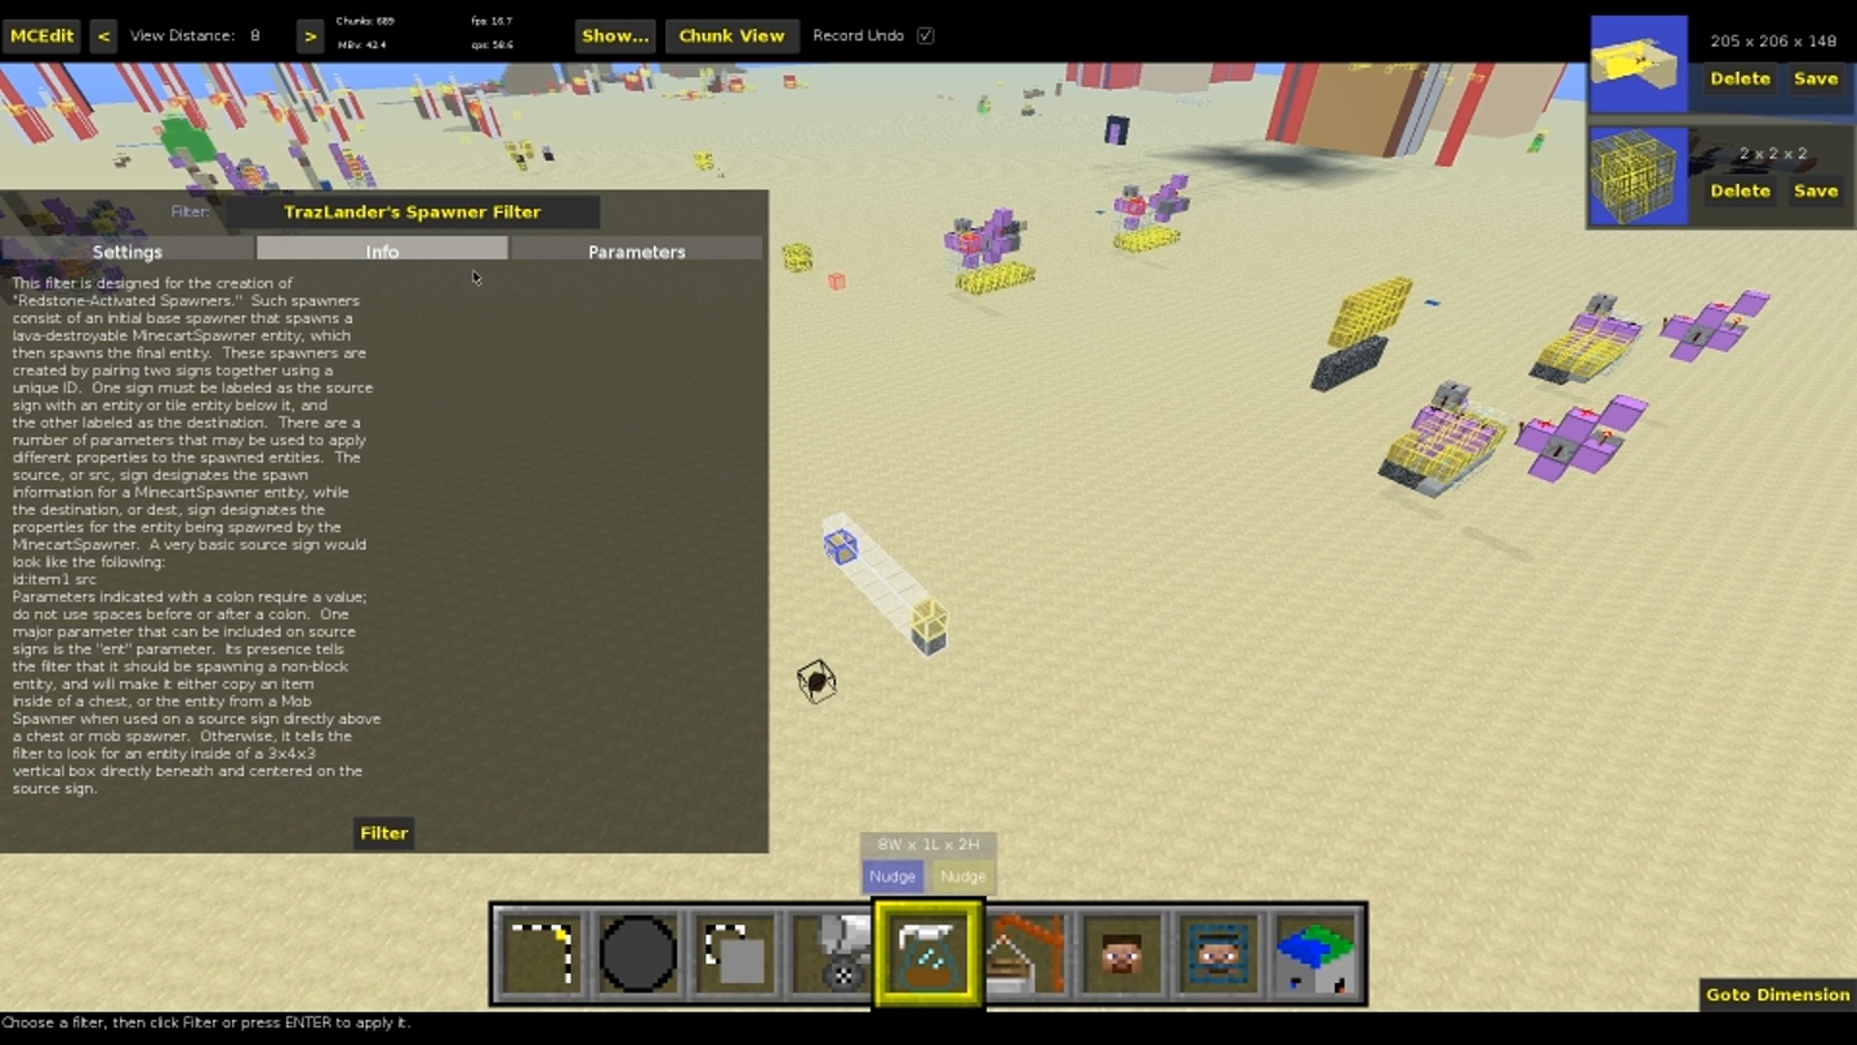
{"action": "left_click", "coordinate": [110, 248]}
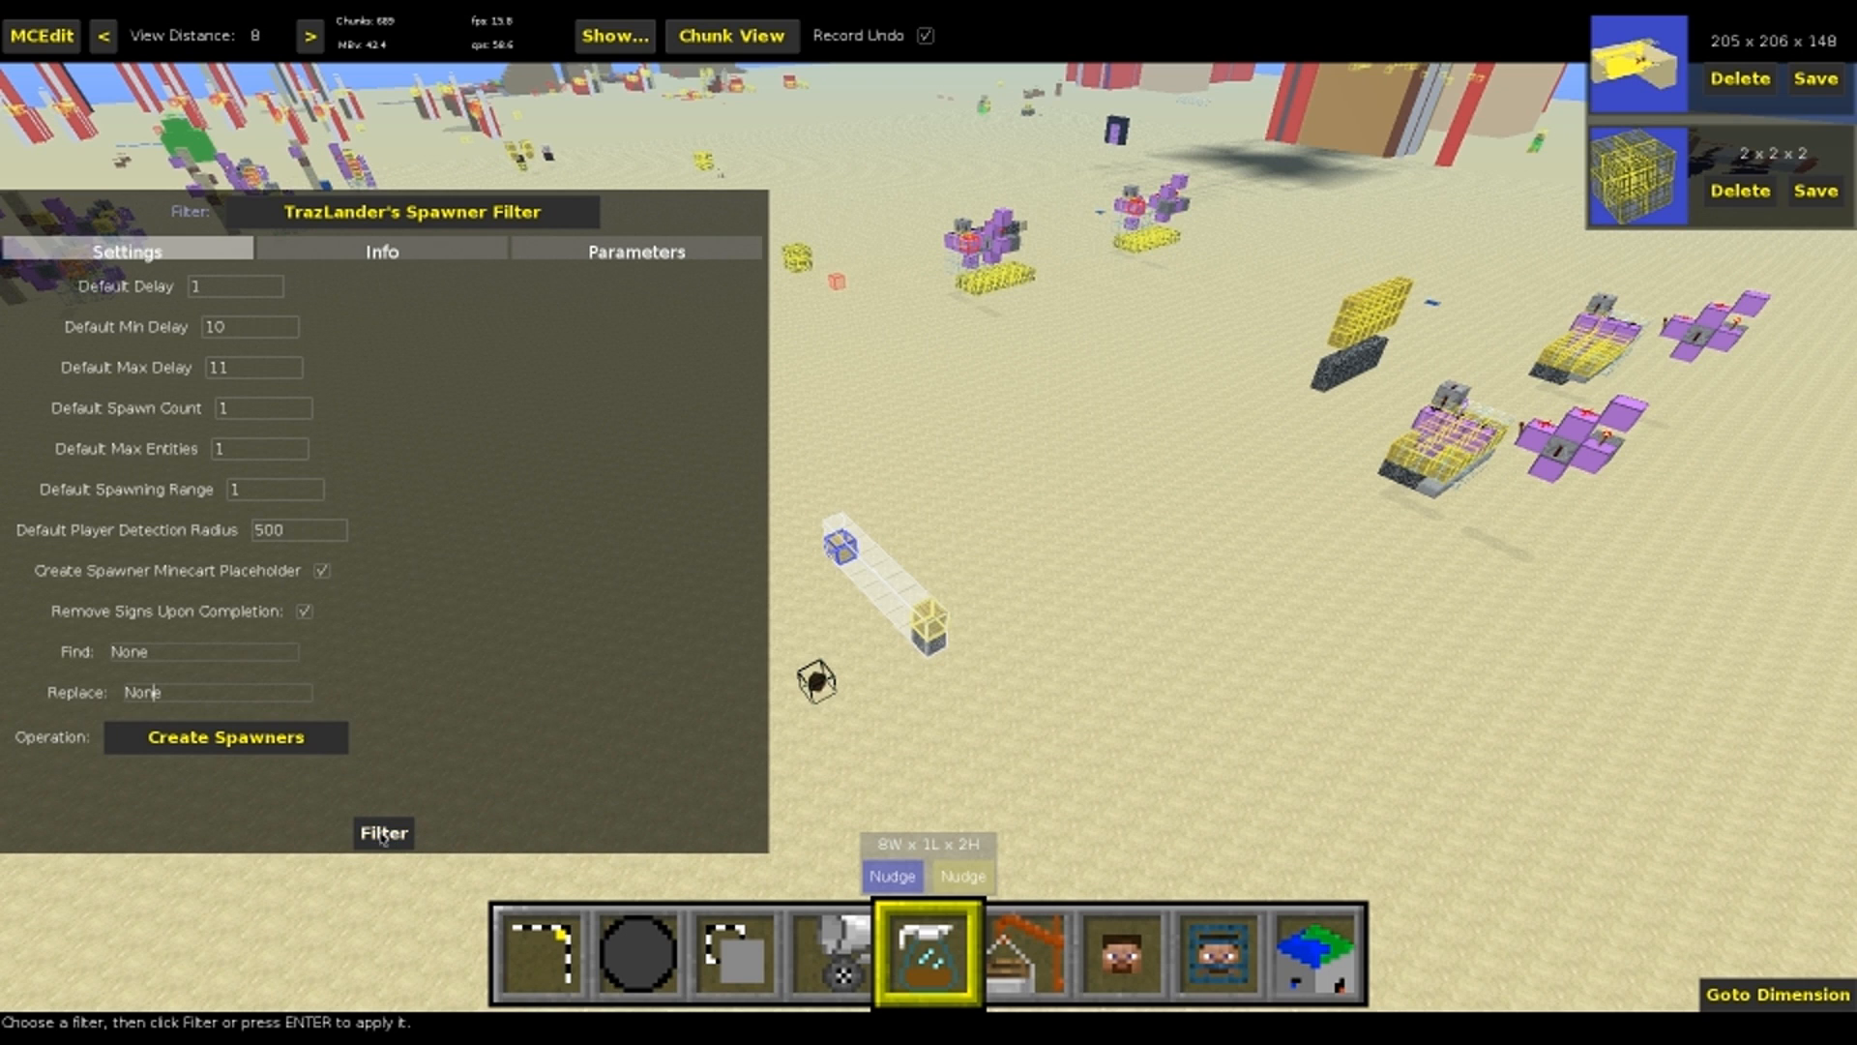
Run the filter on the selection with the Create Spawners operation
{"action": "left_click", "coordinate": [254, 741]}
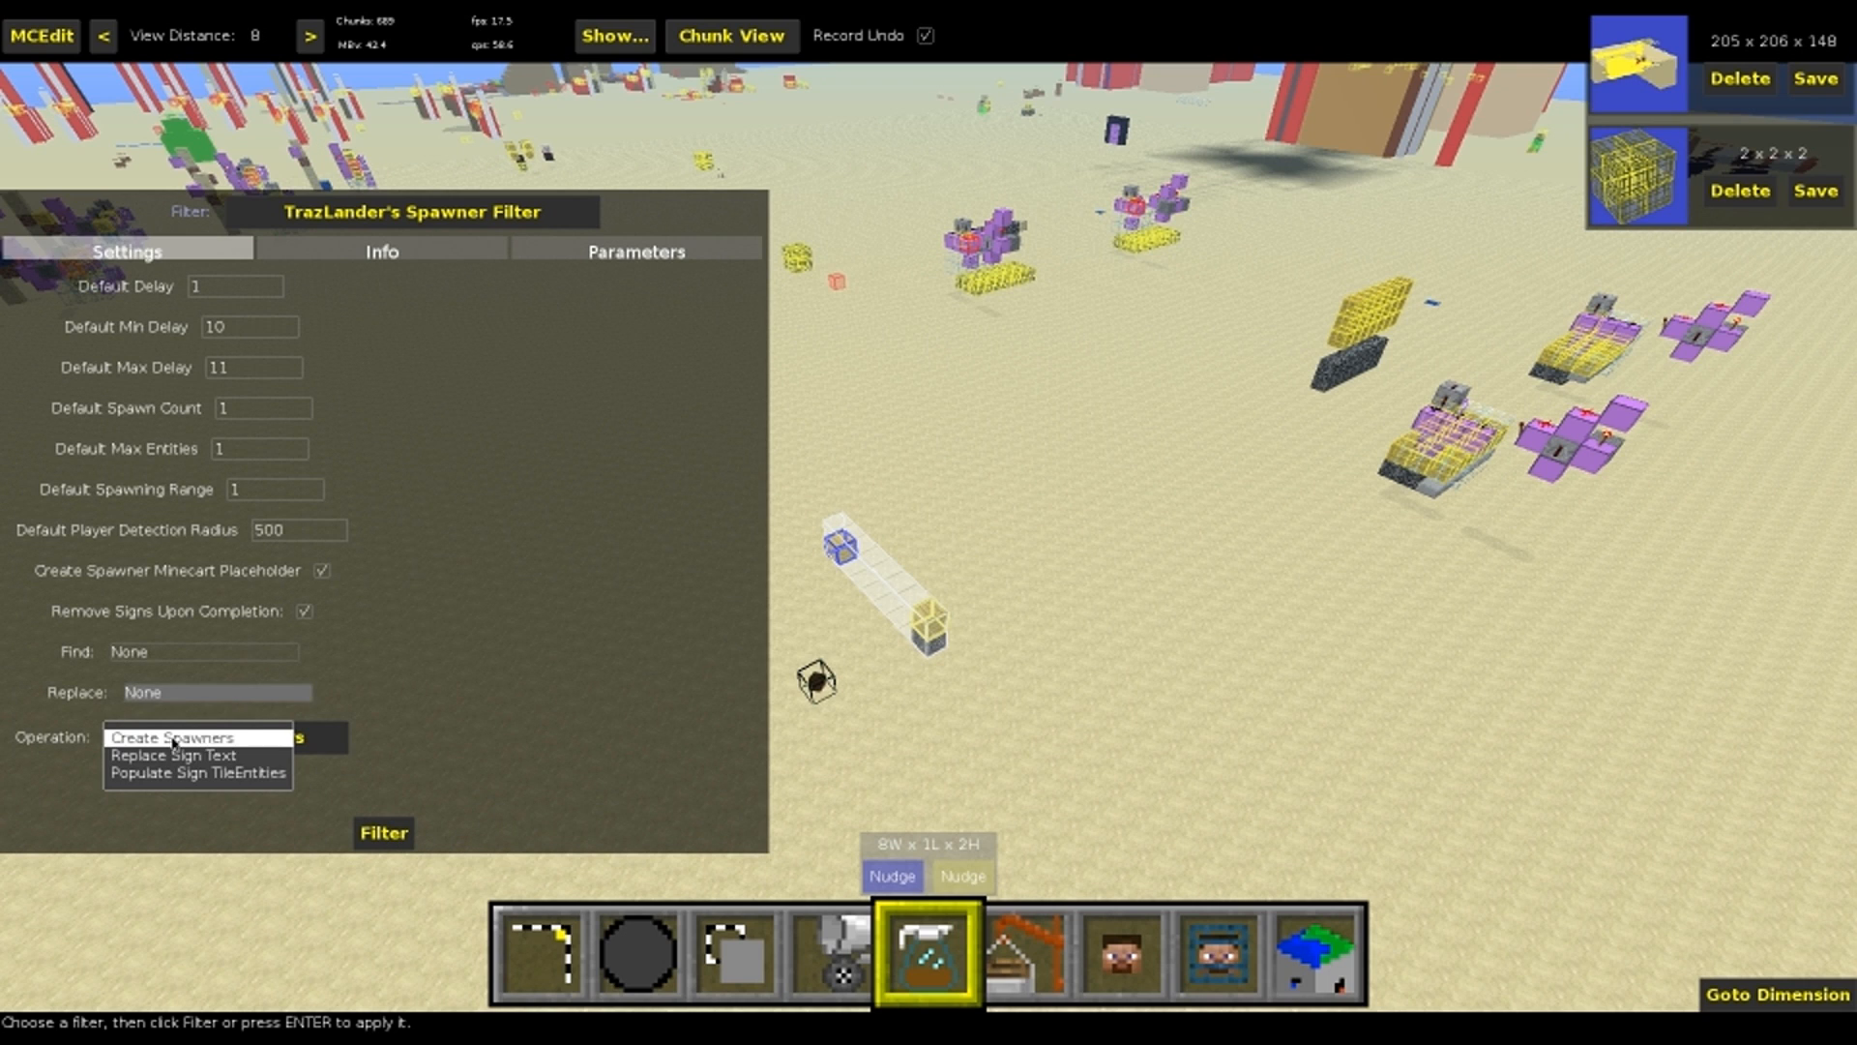
{"action": "left_click", "coordinate": [253, 739]}
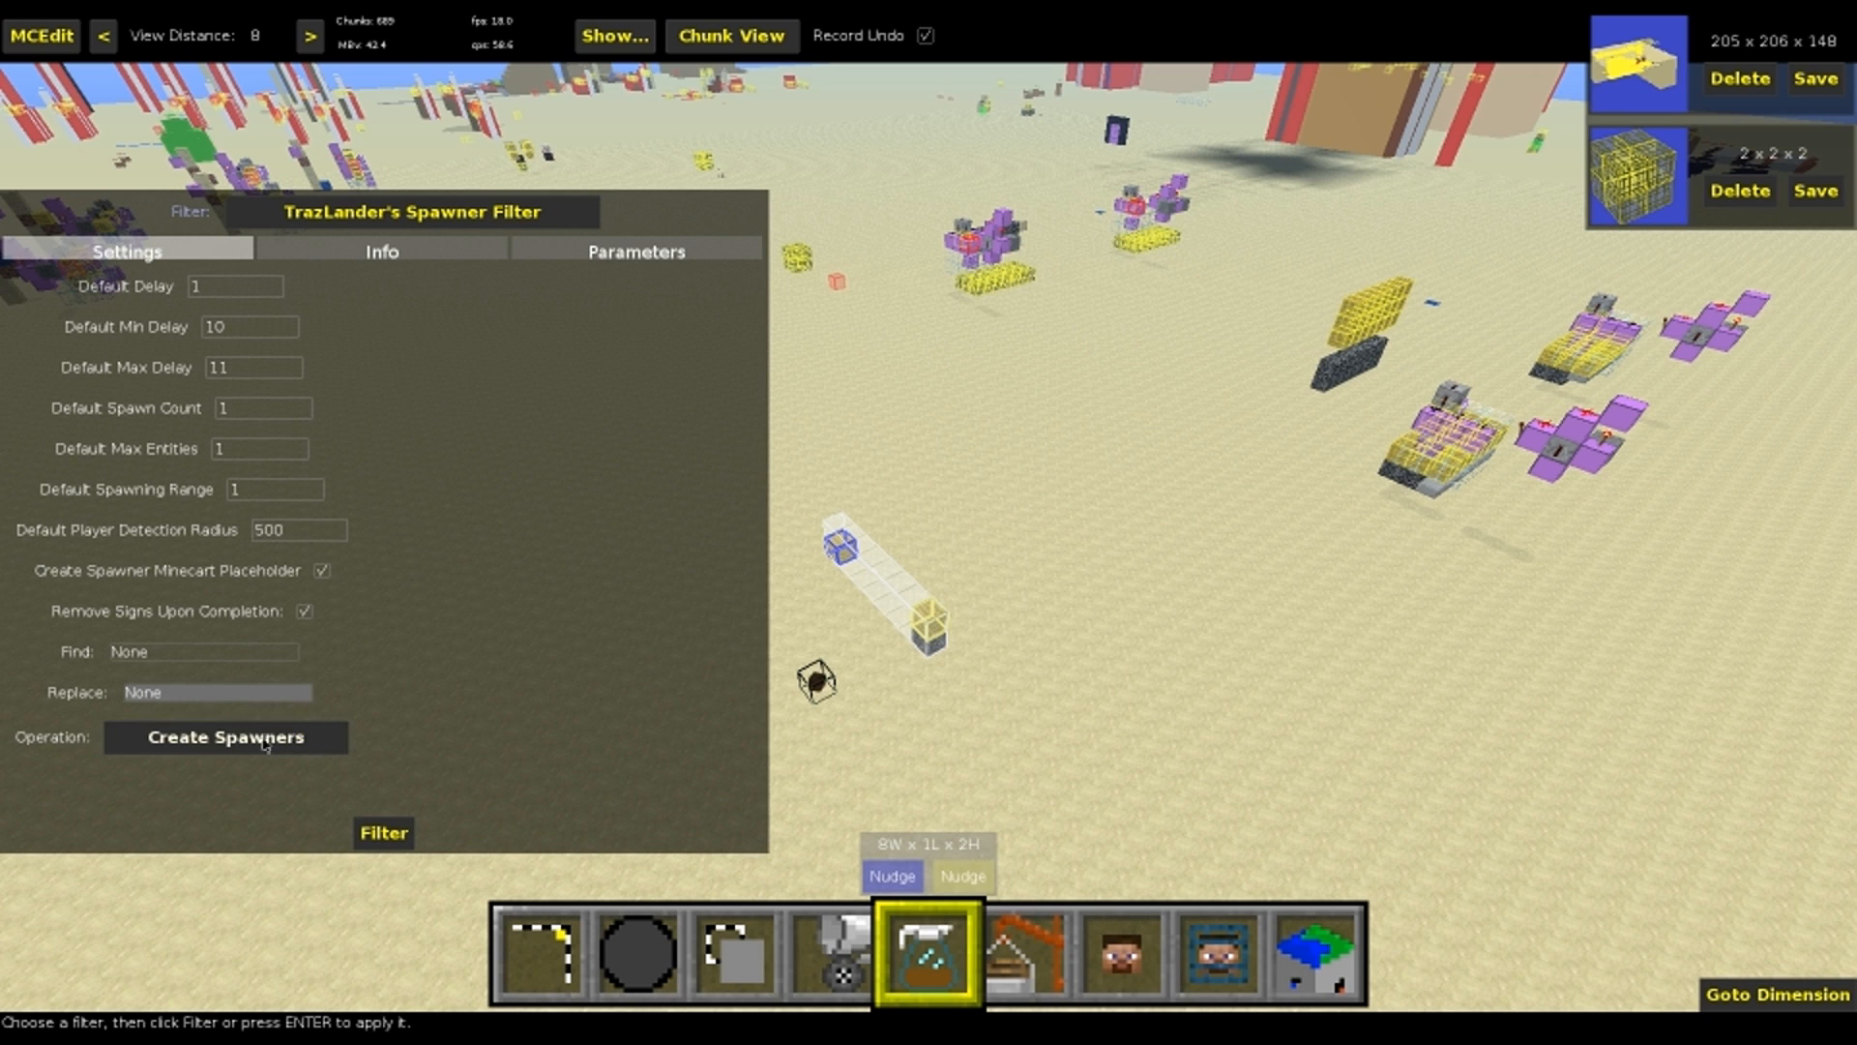
{"action": "left_click", "coordinate": [391, 830]}
Return to the selection tool, view the generated spawner and save the world edits
{"action": "key", "text": "1"}
{"action": "key", "text": "w"}
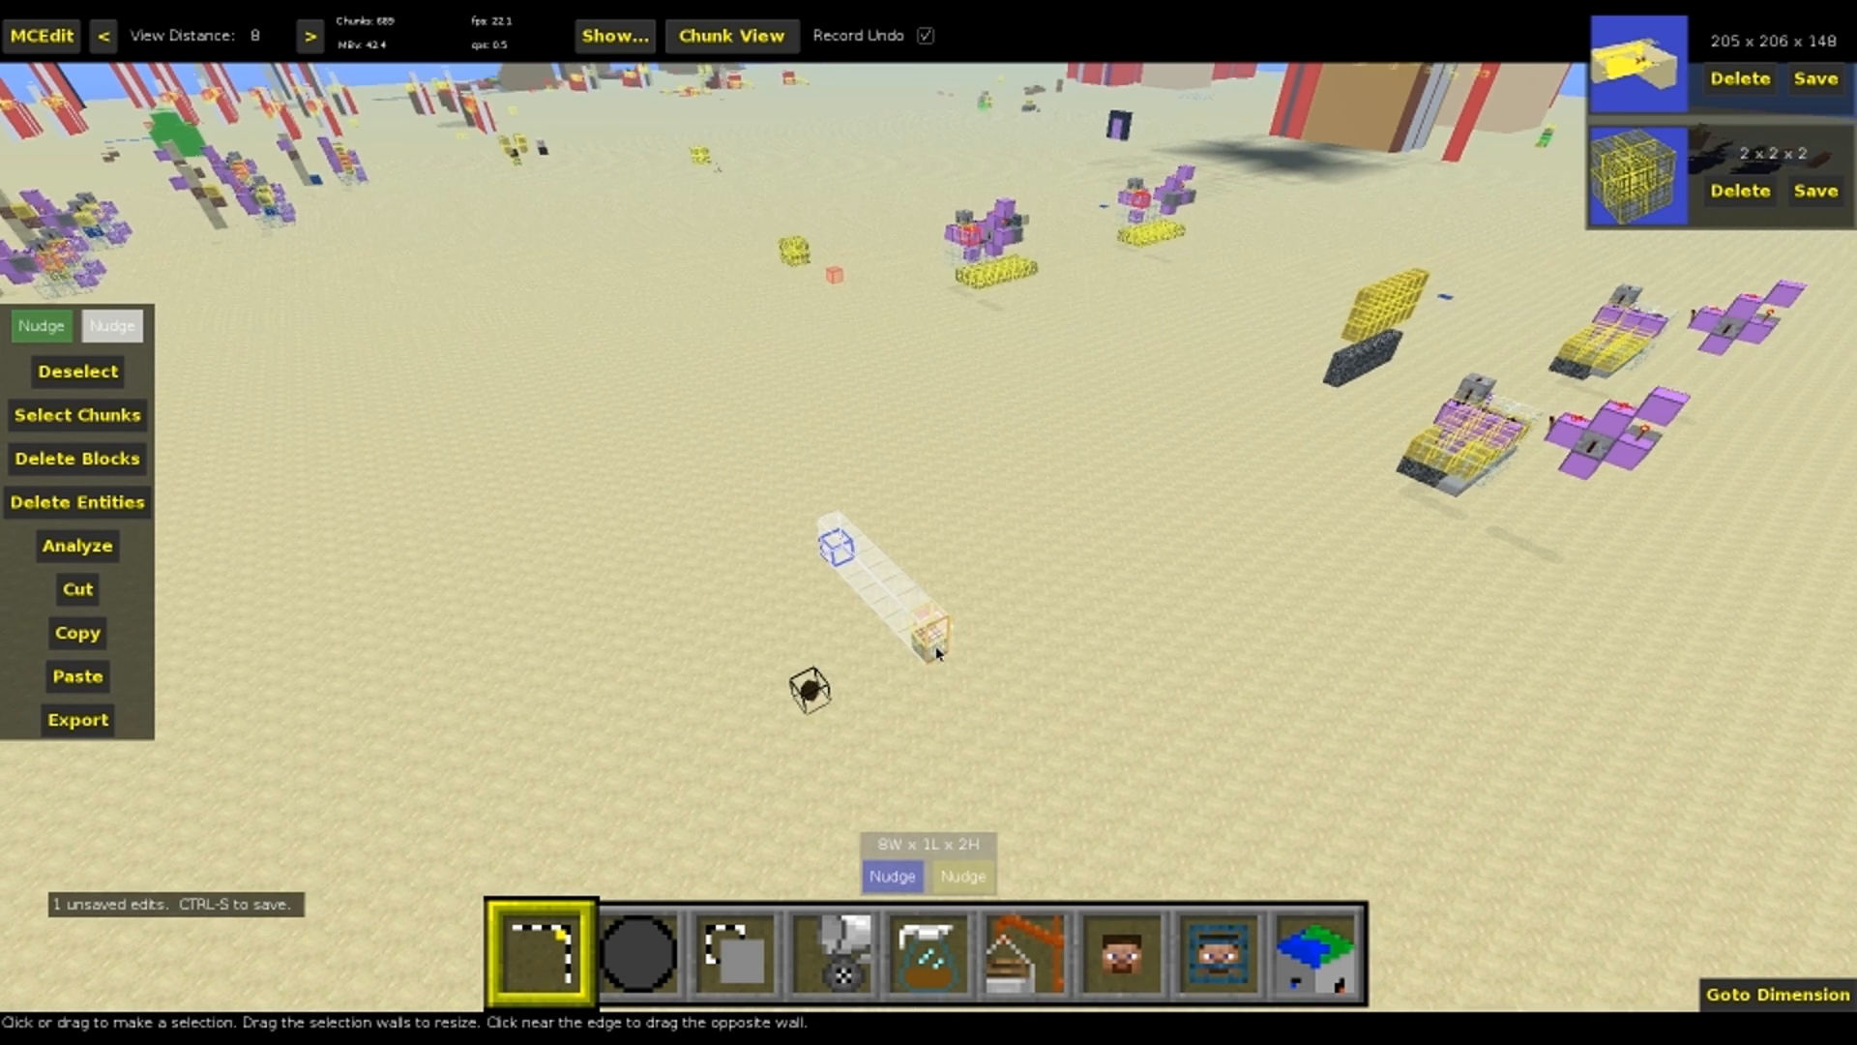
{"action": "key", "text": "w"}
{"action": "key", "text": "a"}
{"action": "key", "text": "ctrl+s"}
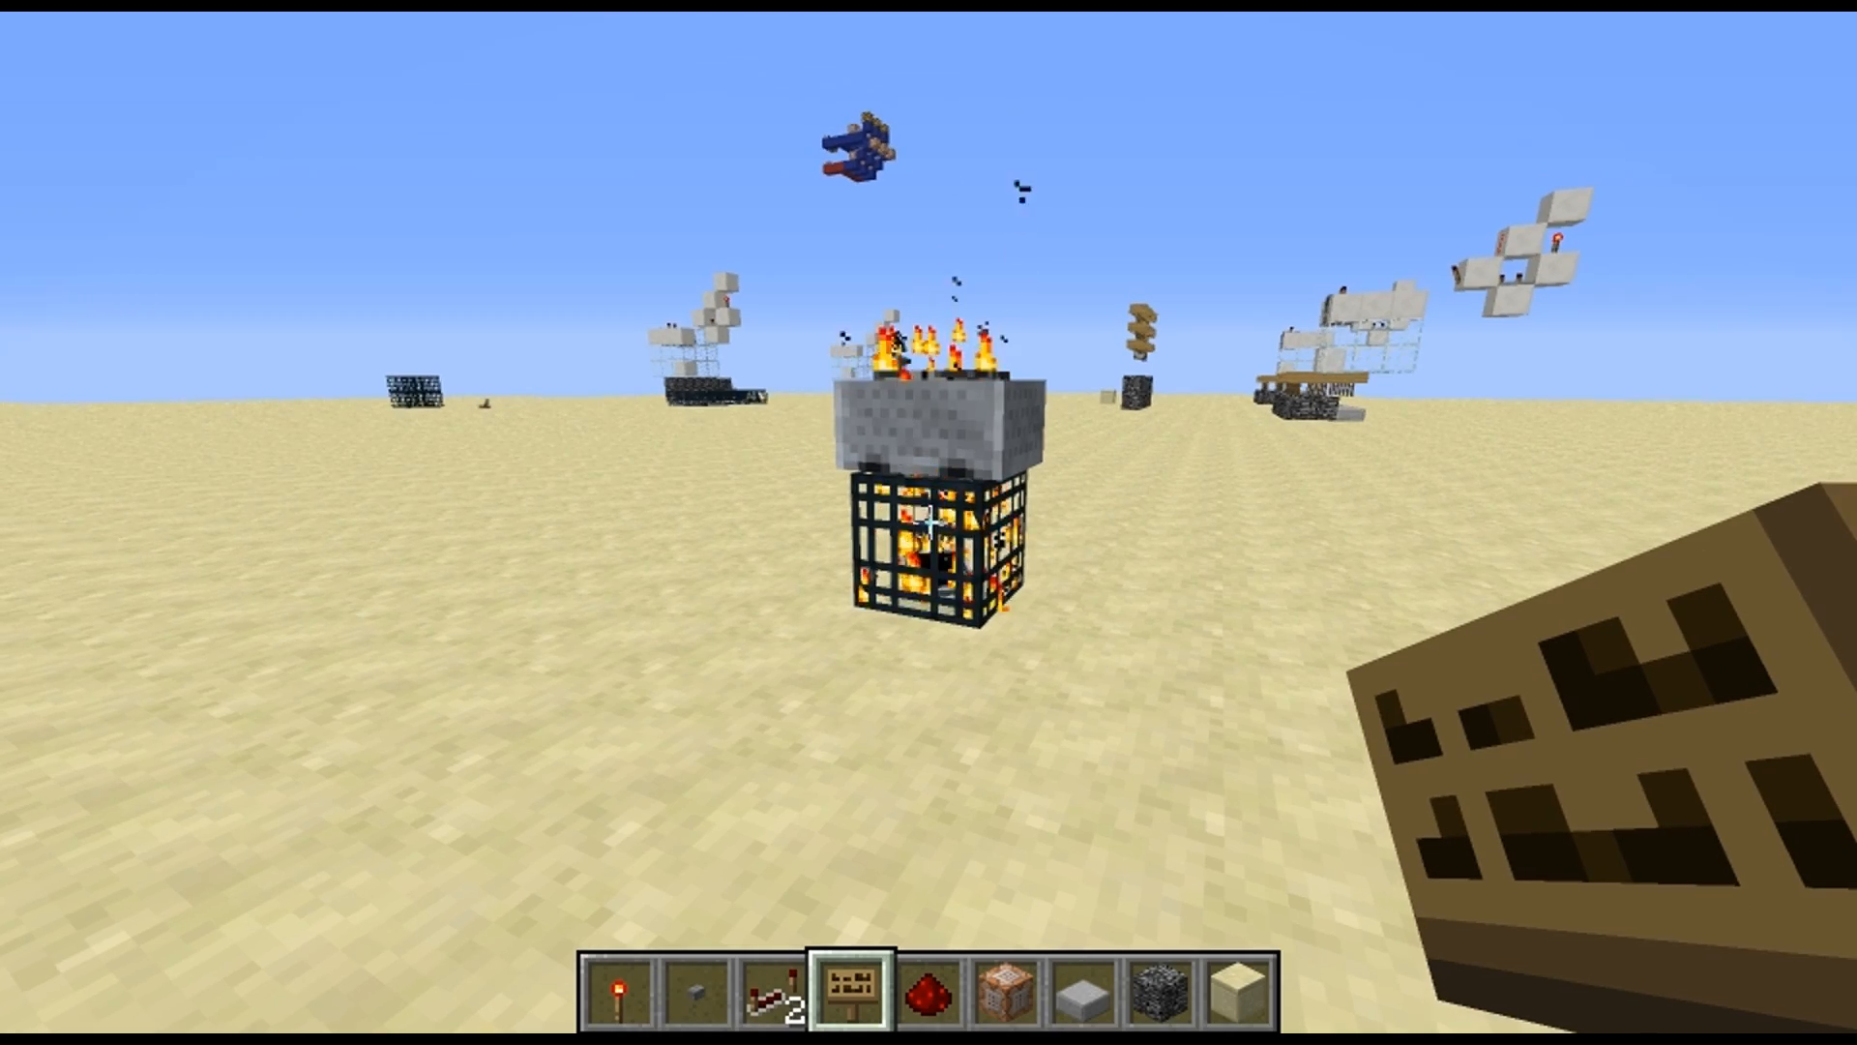
Examine the burning minecart spawner from several sides, along with the single bedrock block standing near it
{"action": "key", "text": "d"}
{"action": "key", "text": "w"}
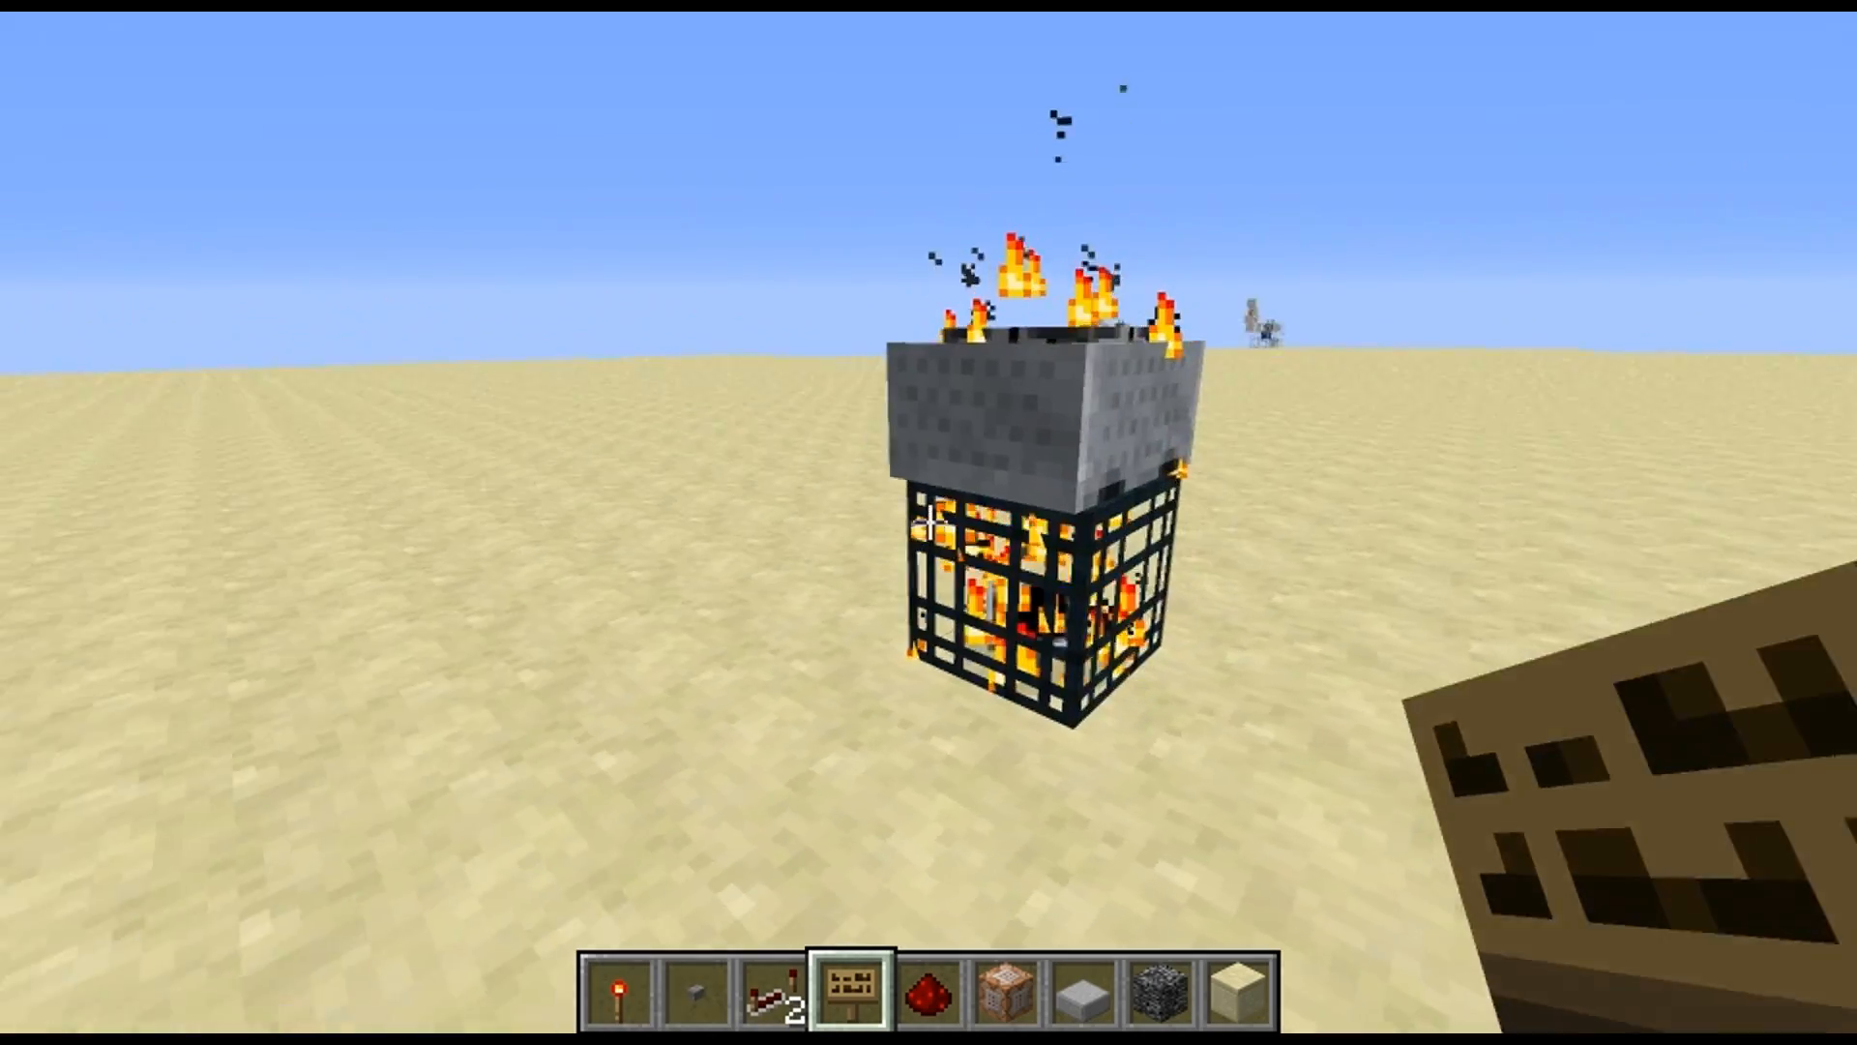
{"action": "key", "text": "d"}
{"action": "key", "text": "w"}
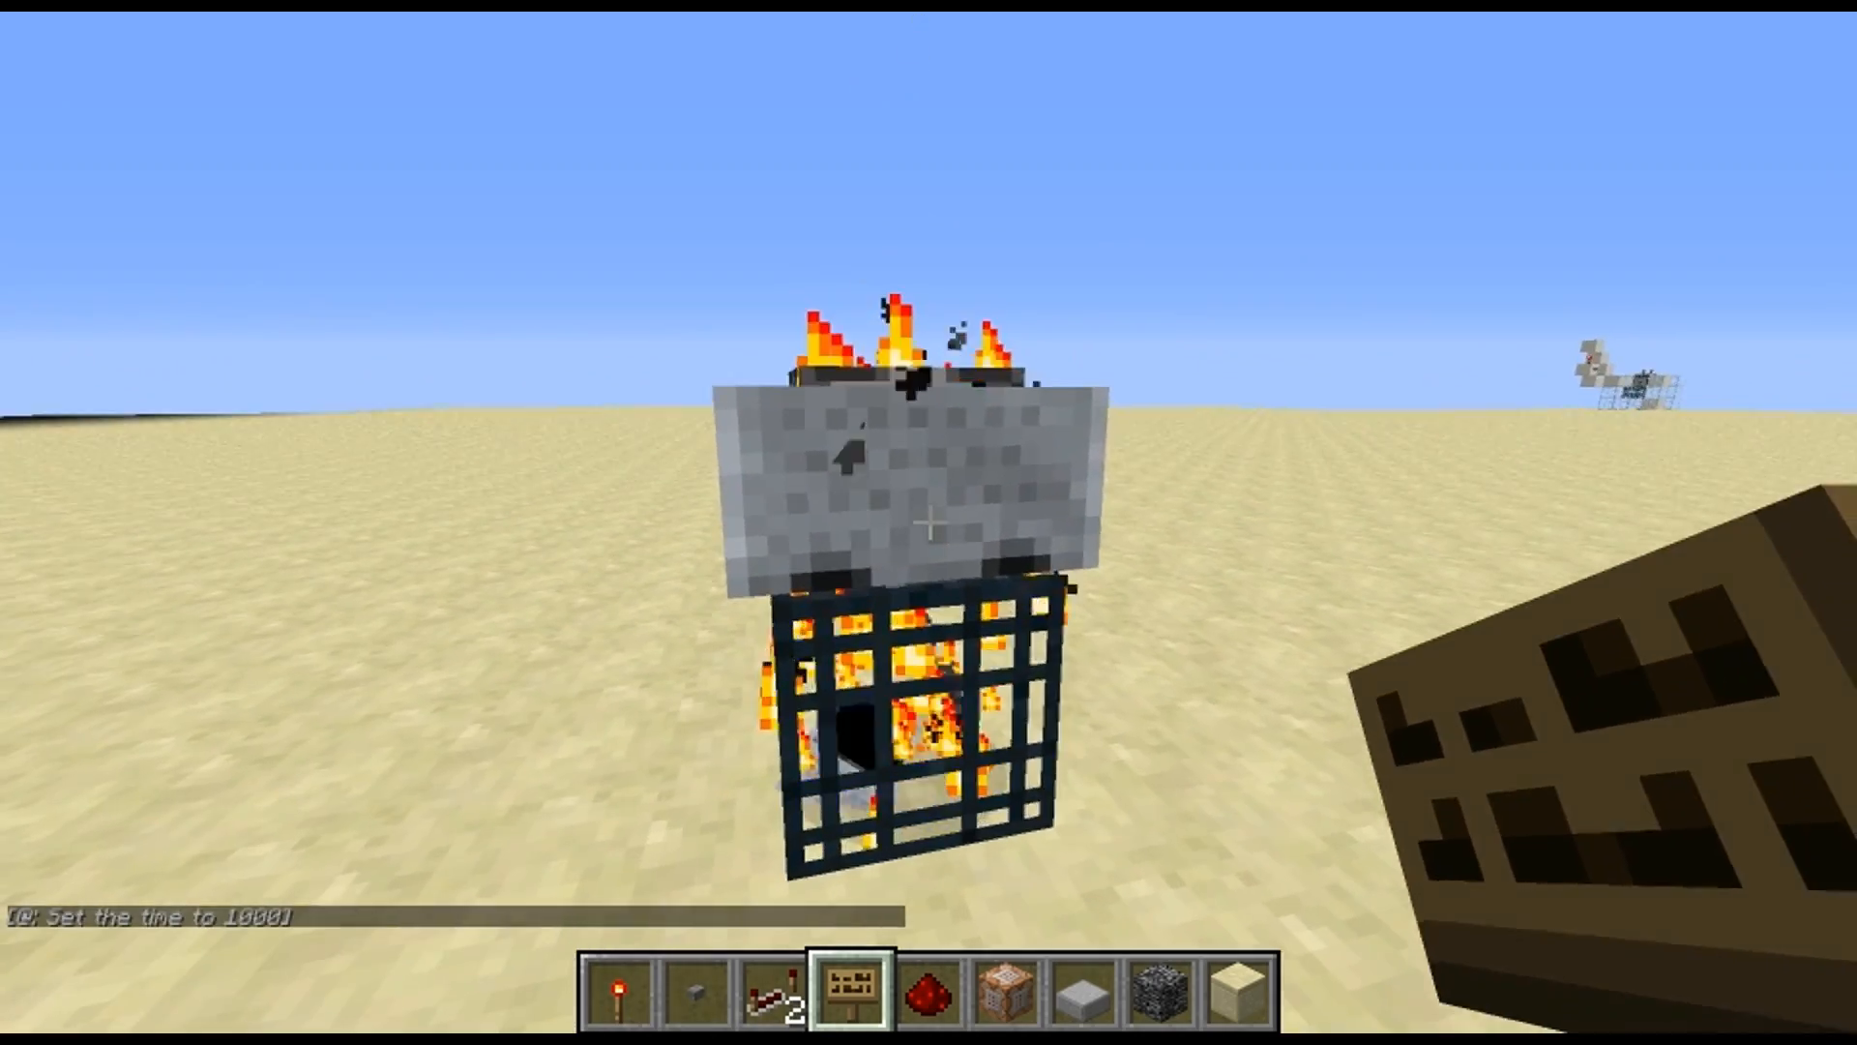
{"action": "key", "text": "w"}
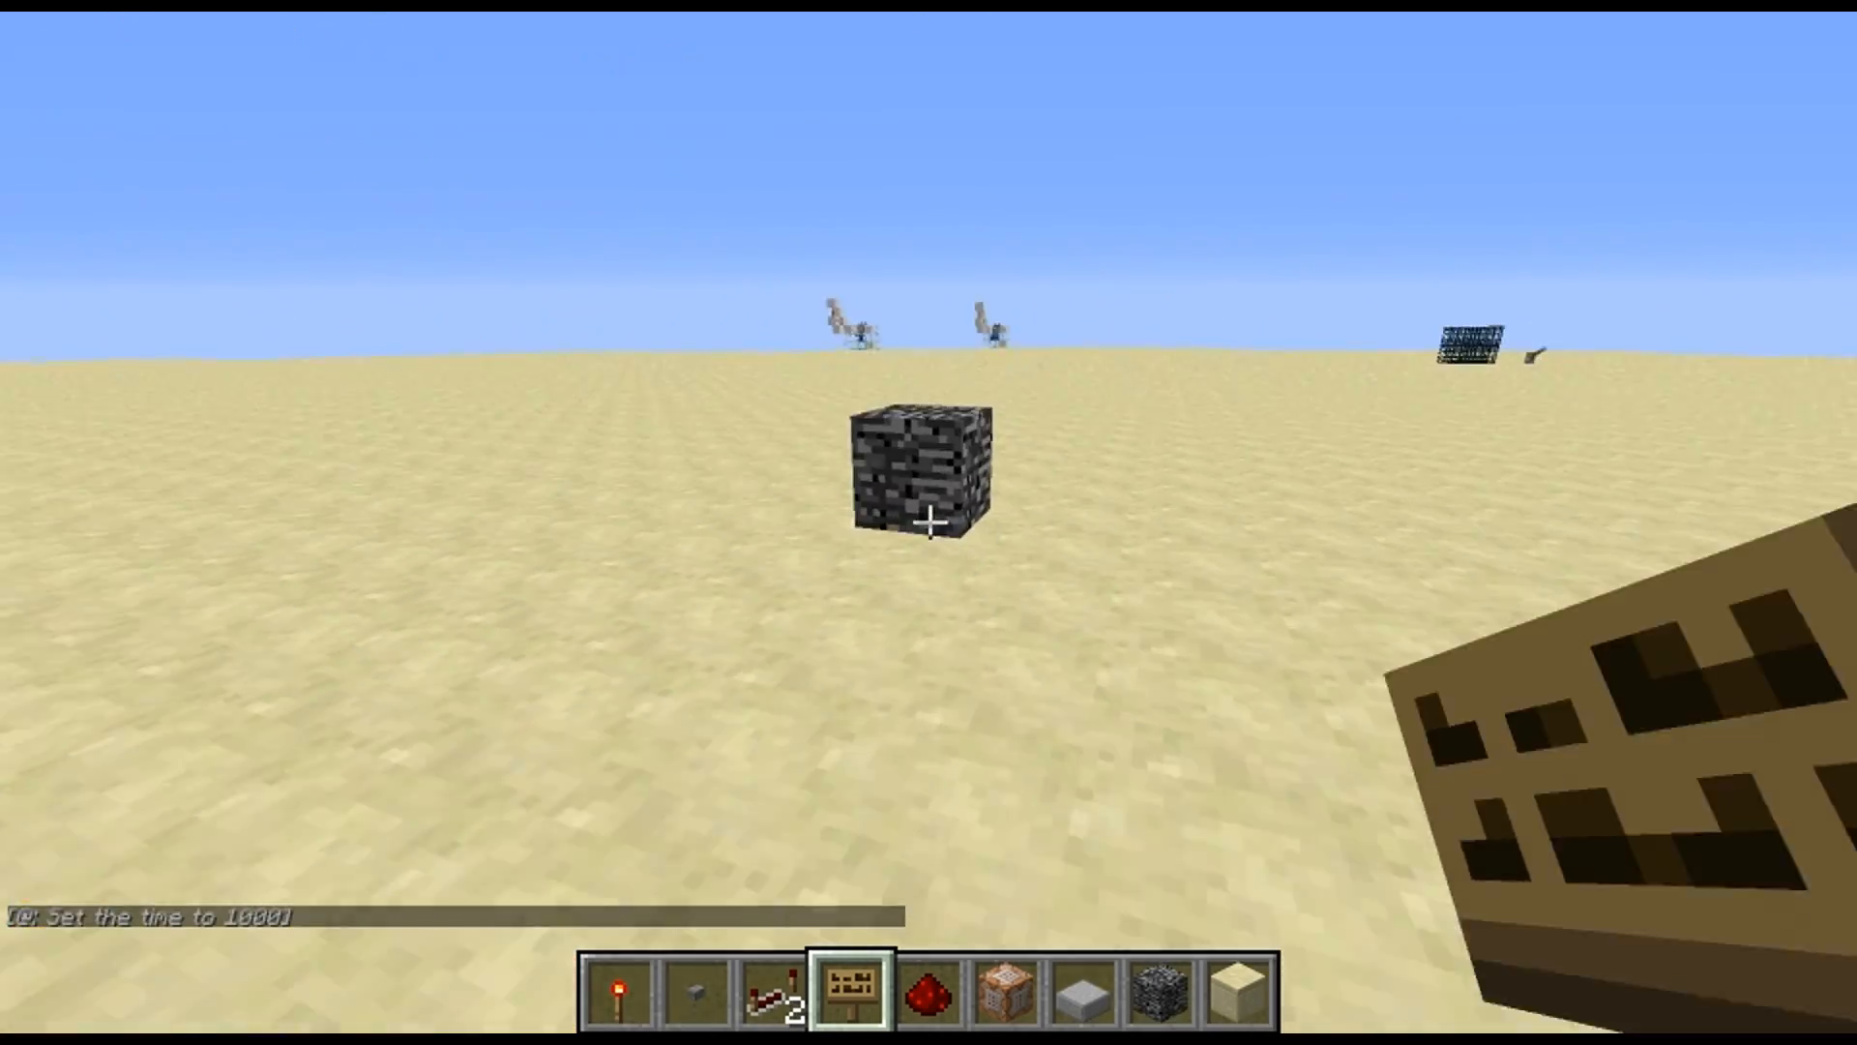
{"action": "key", "text": "w"}
{"action": "left_click", "coordinate": [928, 522]}
{"action": "key", "text": "w"}
{"action": "key", "text": "w"}
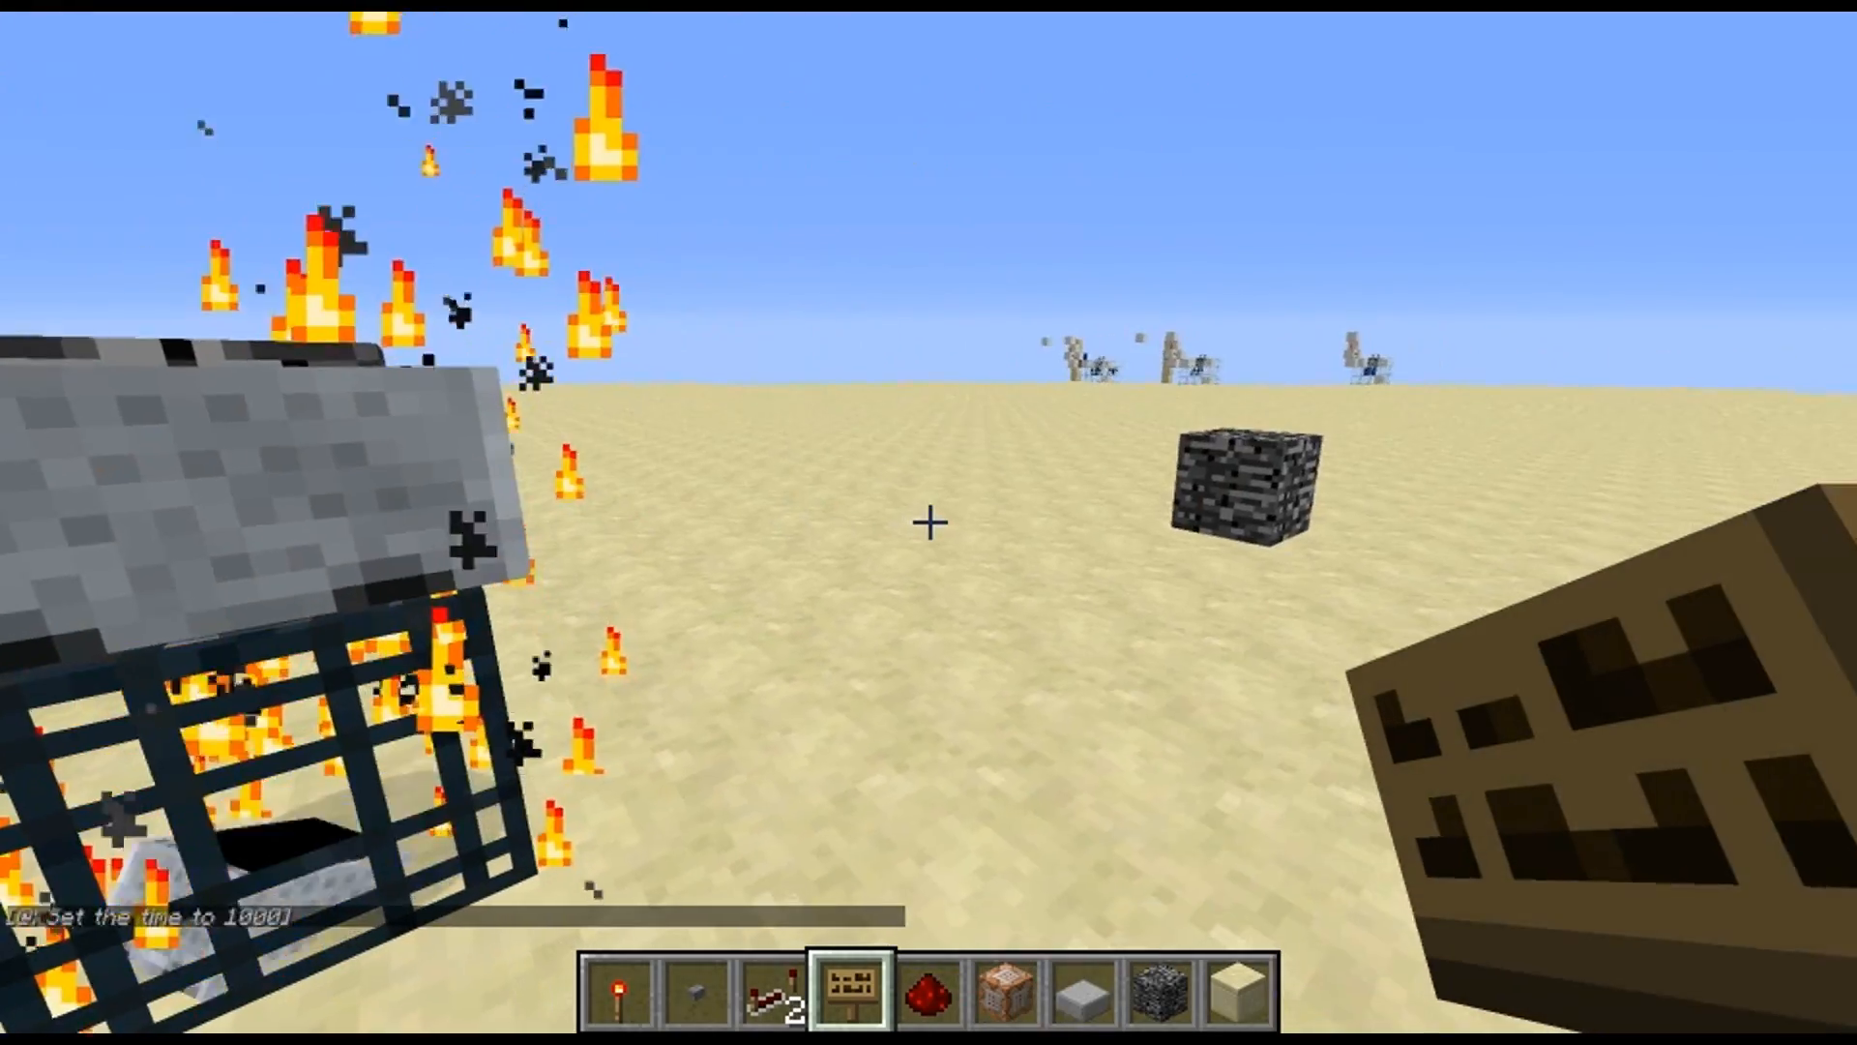
{"action": "left_click", "coordinate": [930, 522]}
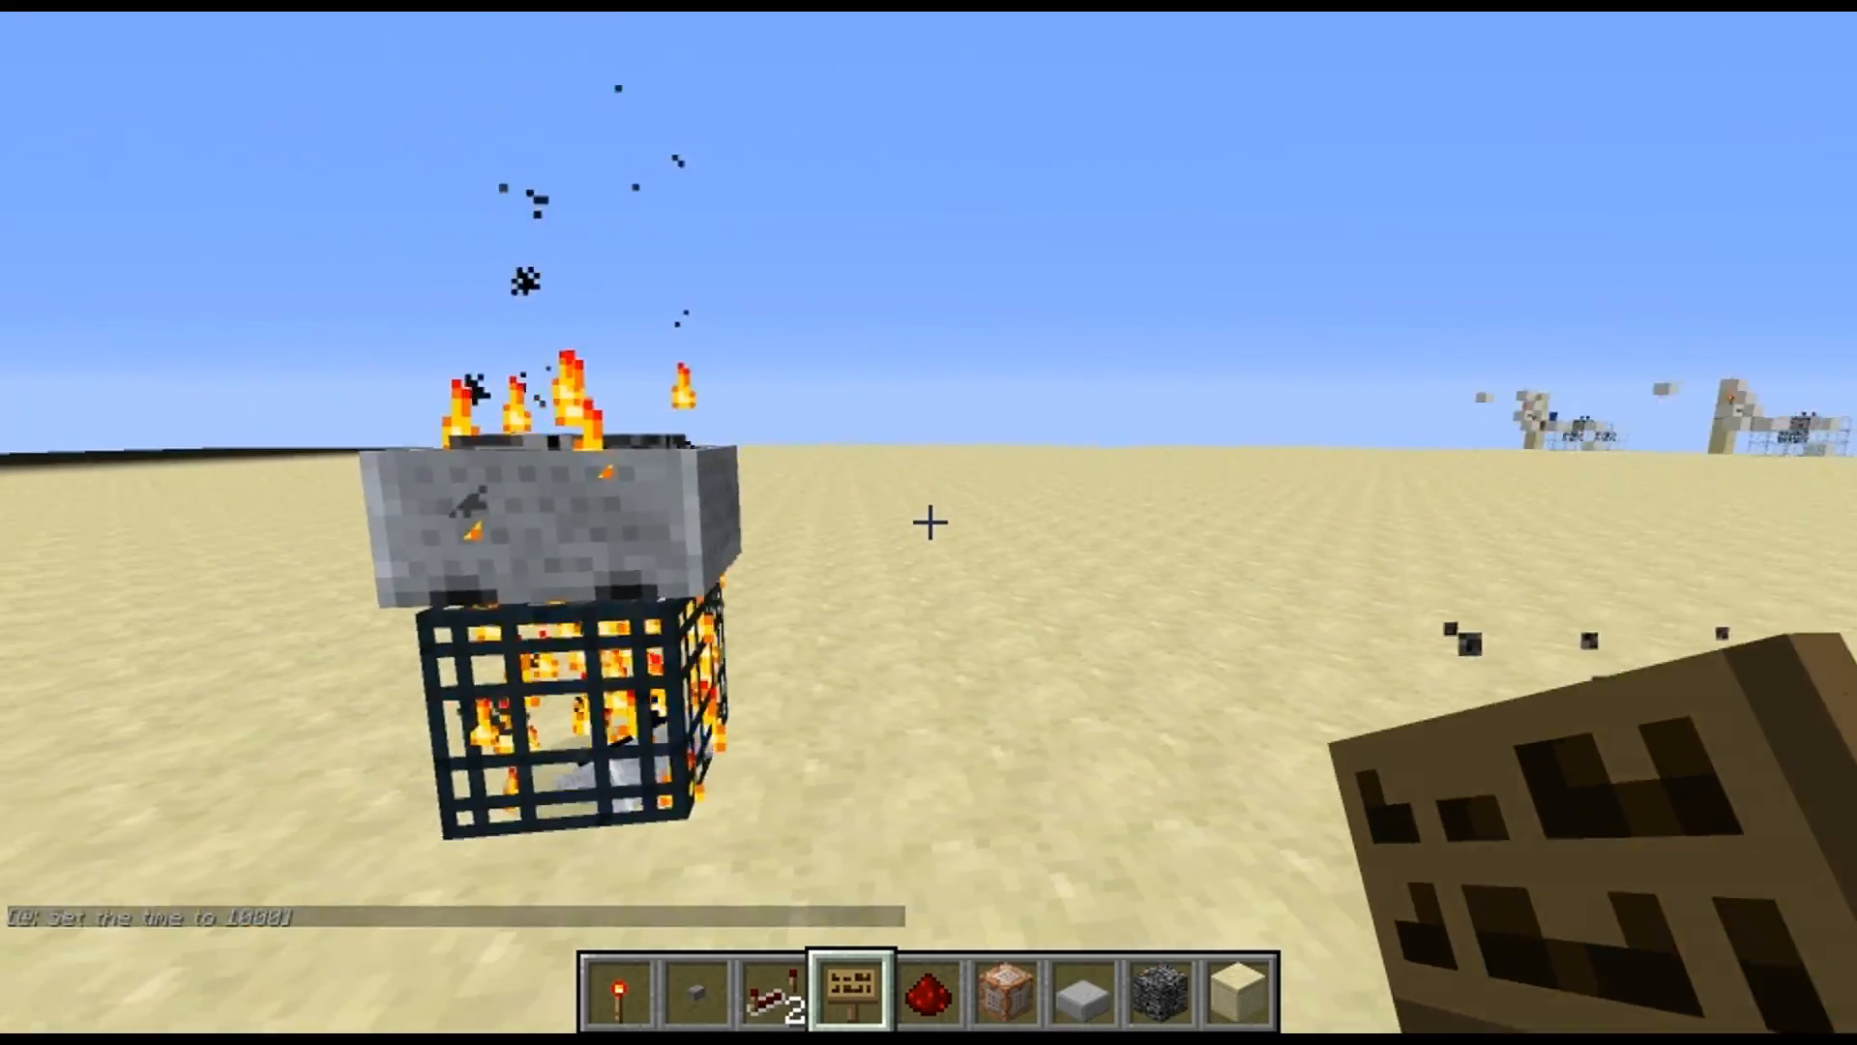
{"action": "key", "text": "w"}
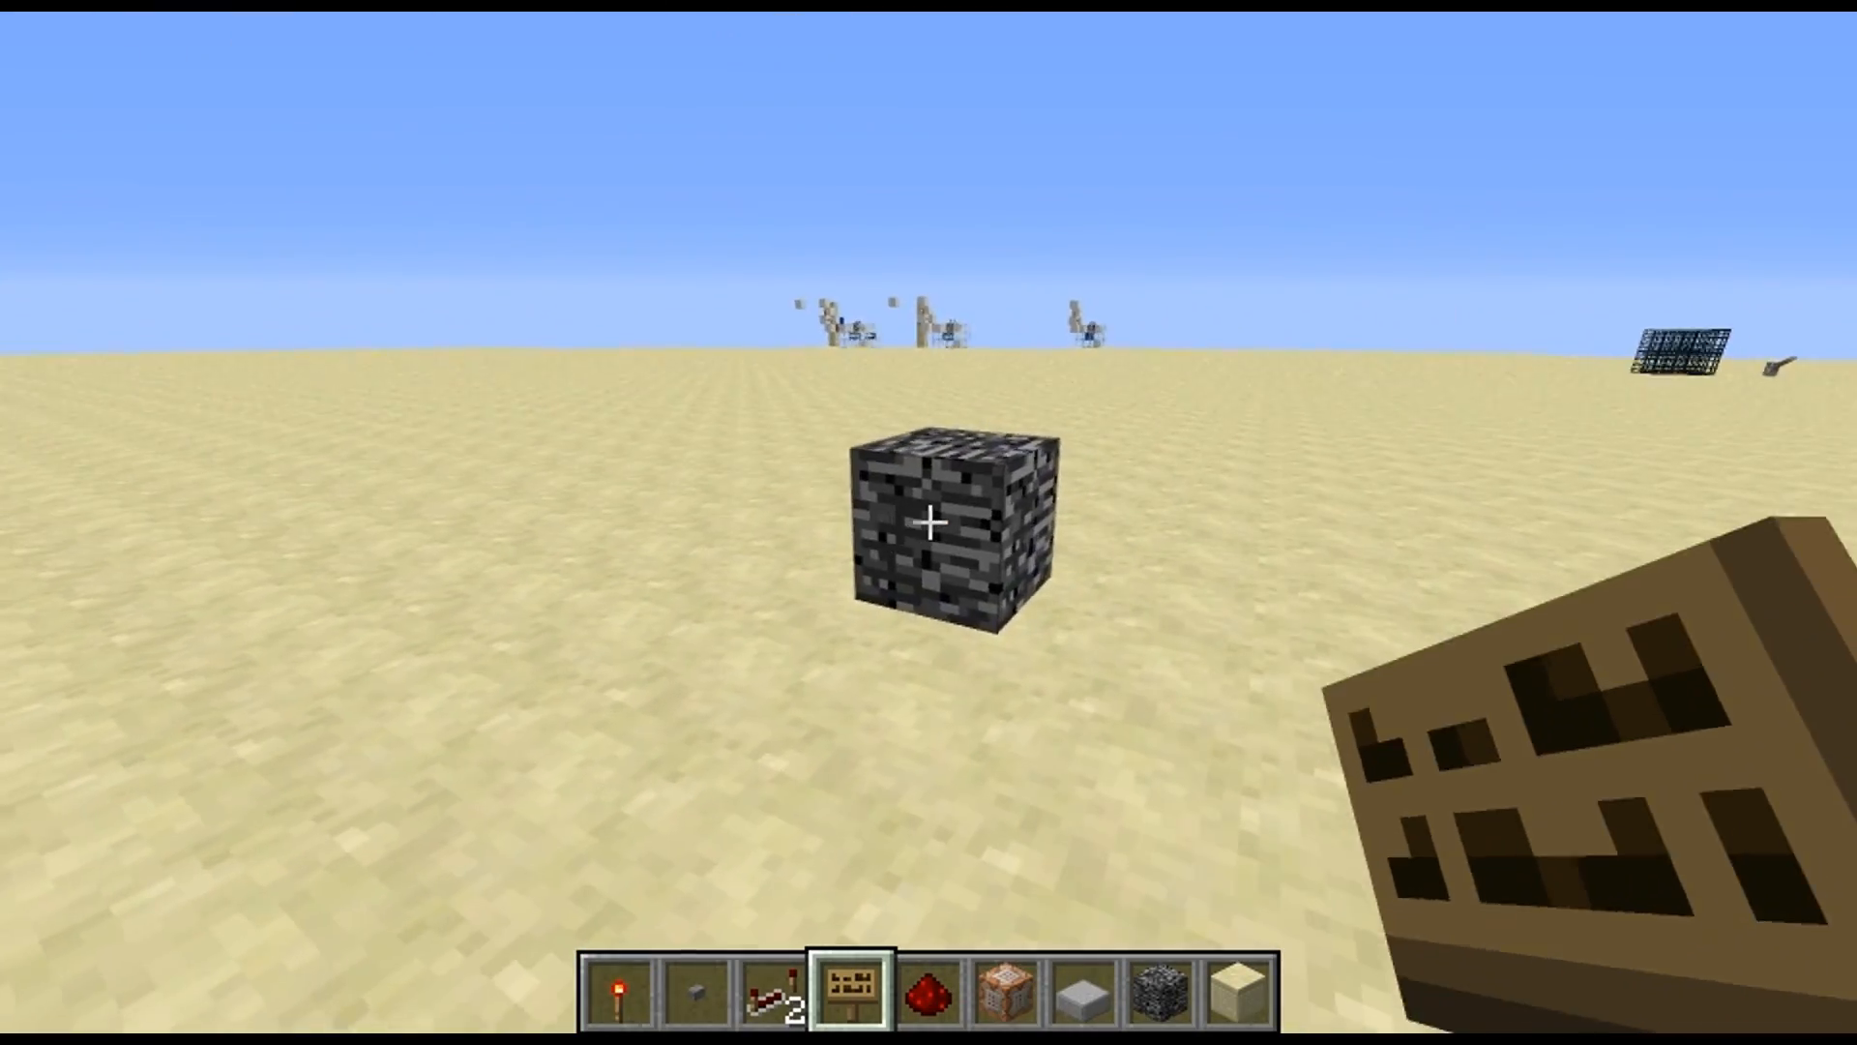
{"action": "left_click", "coordinate": [930, 522]}
{"action": "key", "text": "a"}
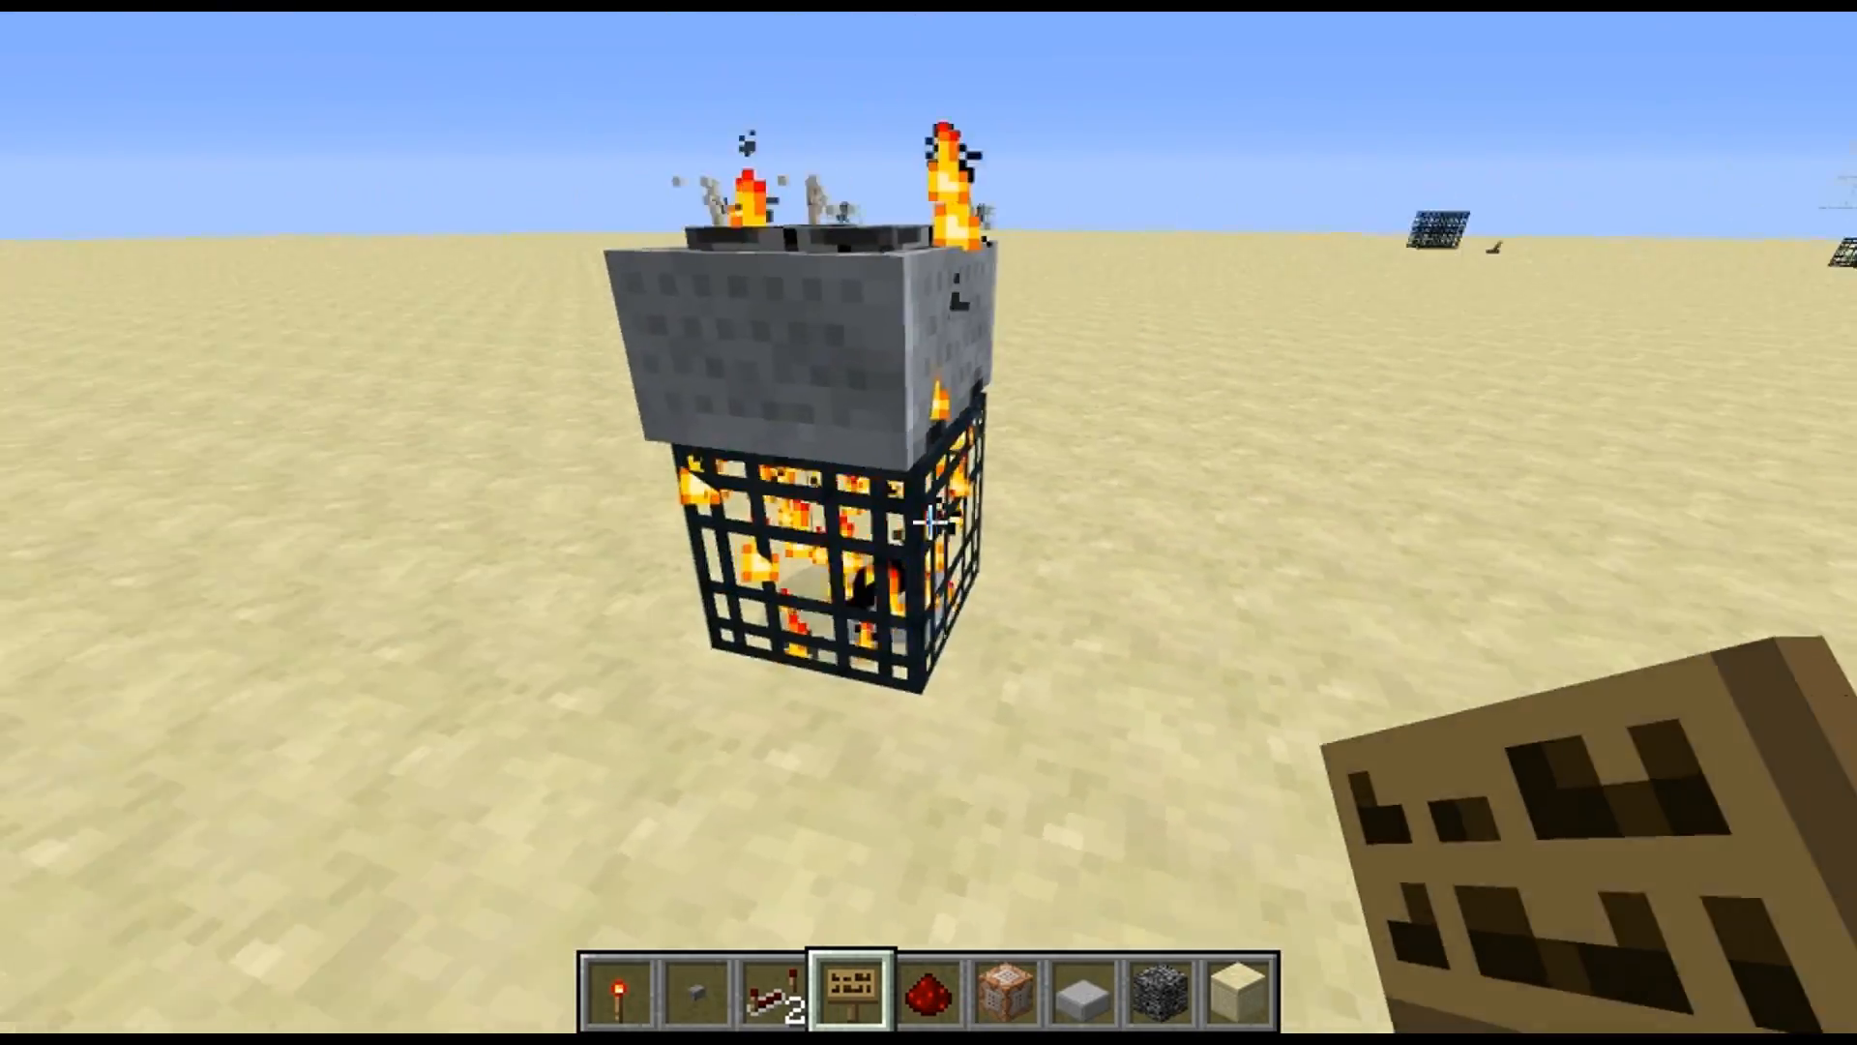
{"action": "key", "text": "w"}
Fly to the existing sign-covered redstone build and inspect the circuit on its upper level from above
{"action": "key", "text": "w"}
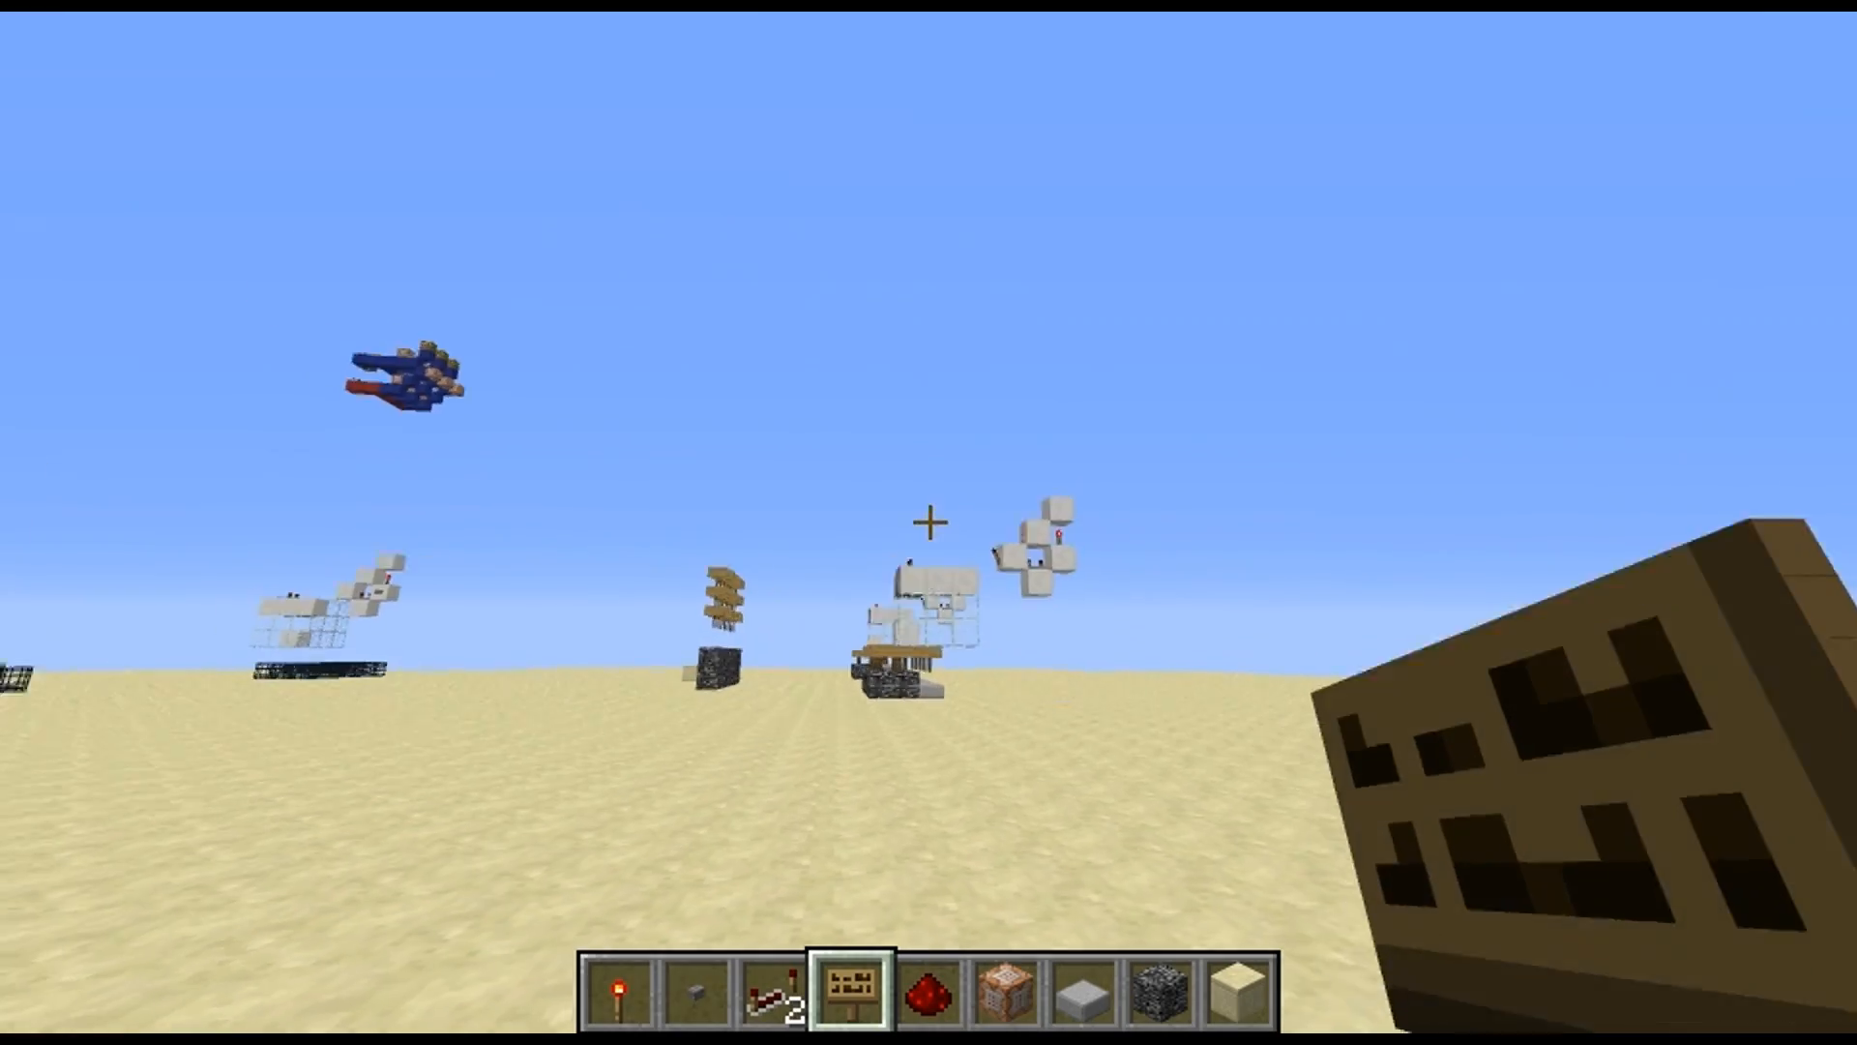
{"action": "key", "text": "w"}
{"action": "key", "text": "space"}
{"action": "key", "text": "w"}
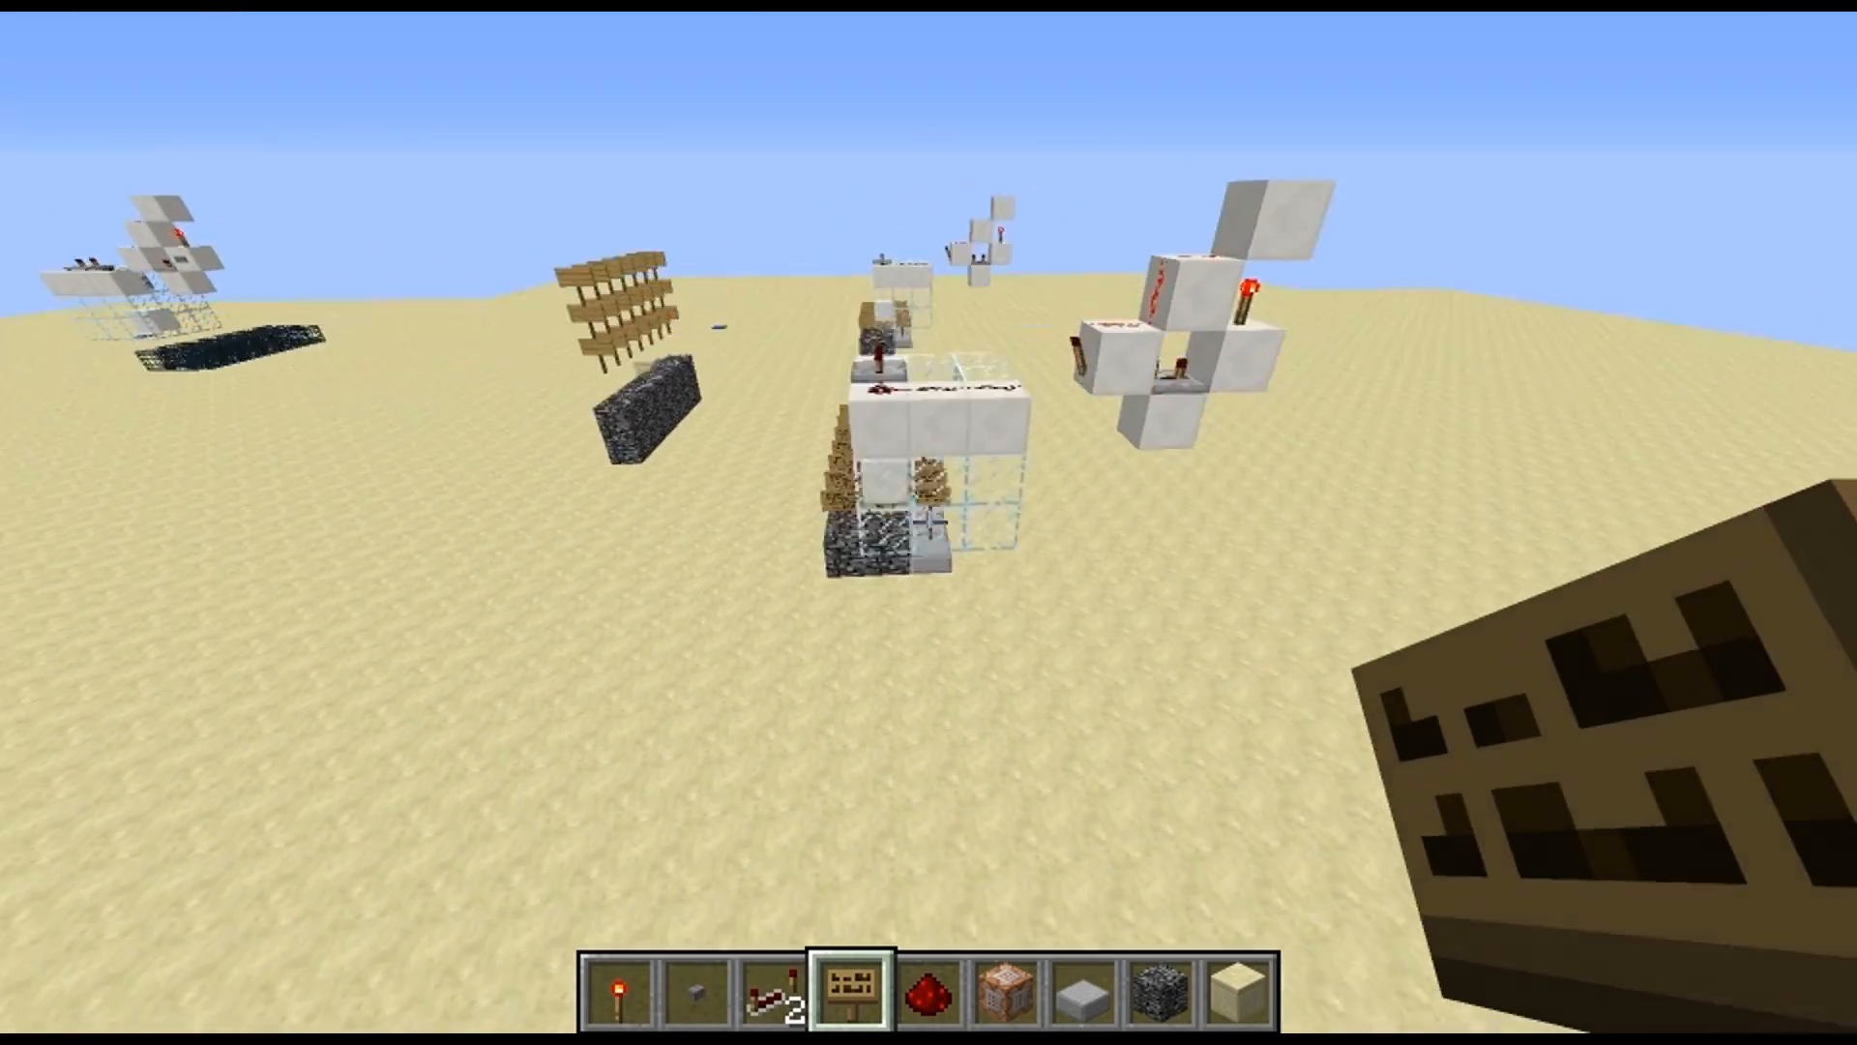
{"action": "key", "text": "s"}
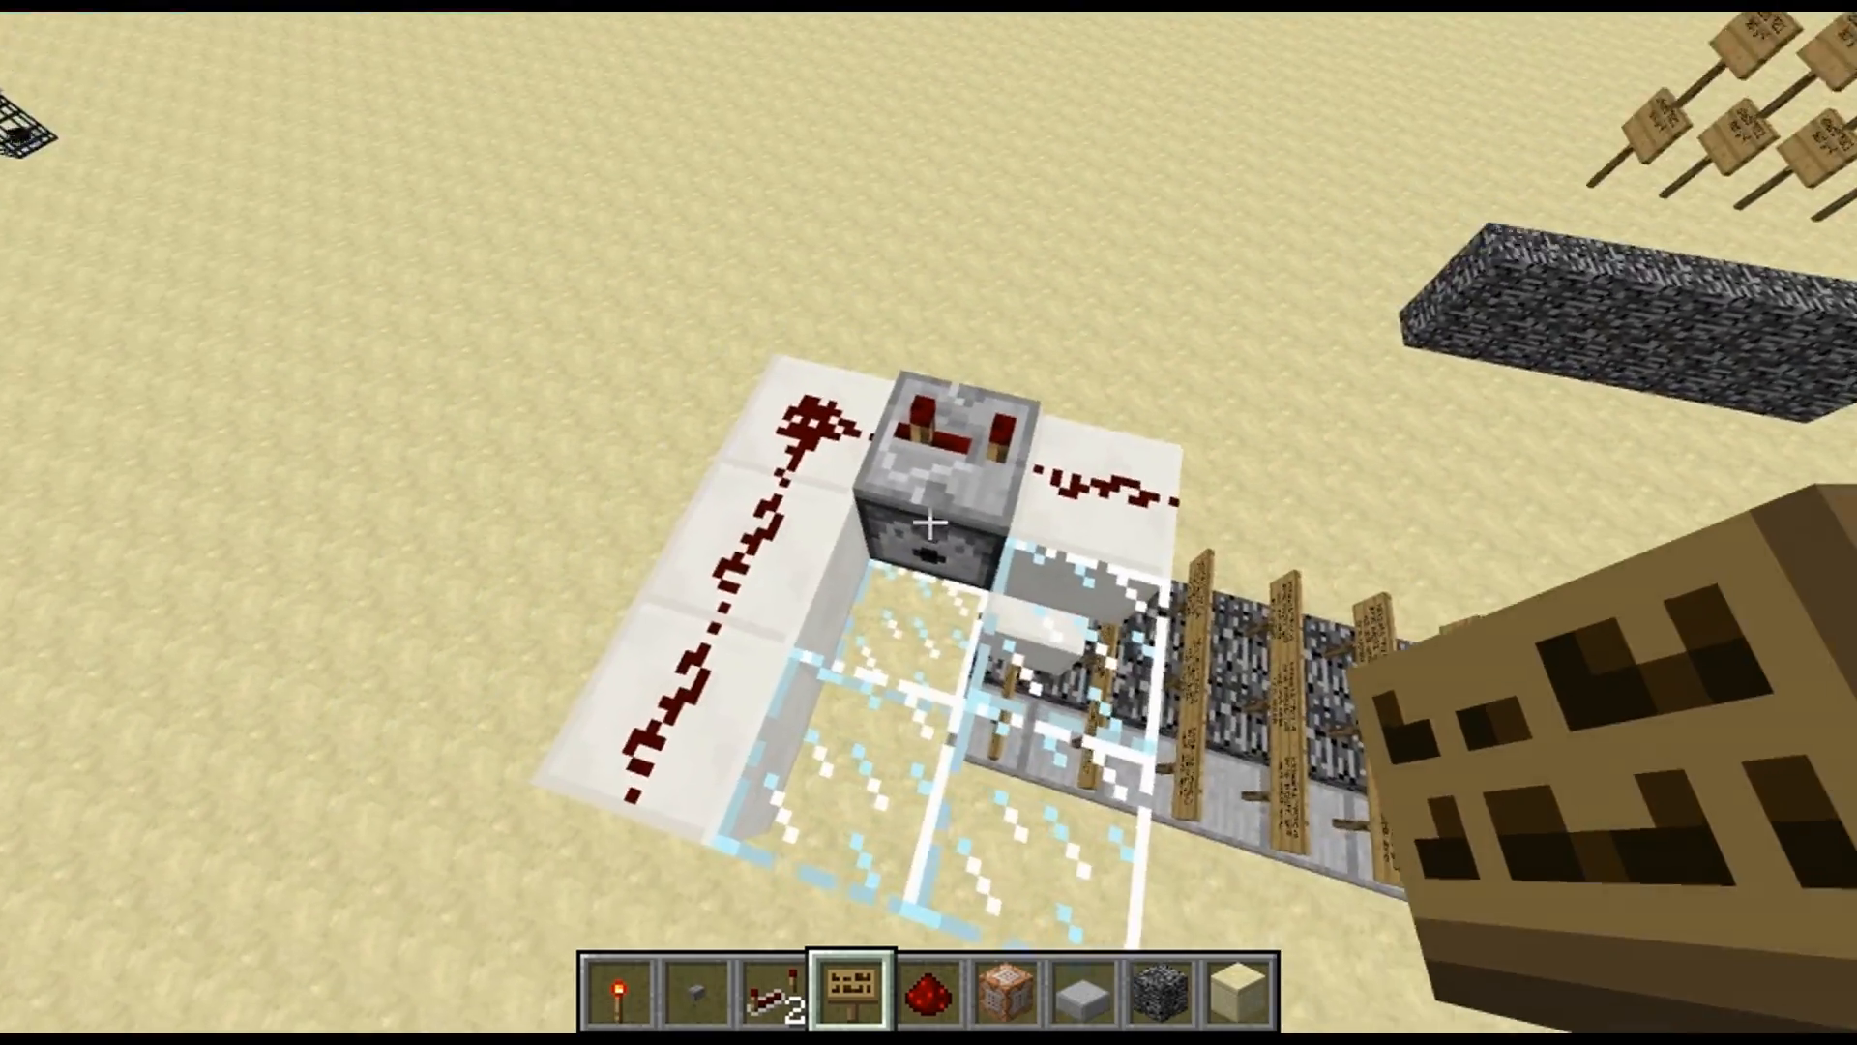
{"action": "scroll", "coordinate": [929, 523], "scroll_direction": "down", "scroll_amount": 1}
{"action": "right_click", "coordinate": [928, 522]}
{"action": "key", "text": "e"}
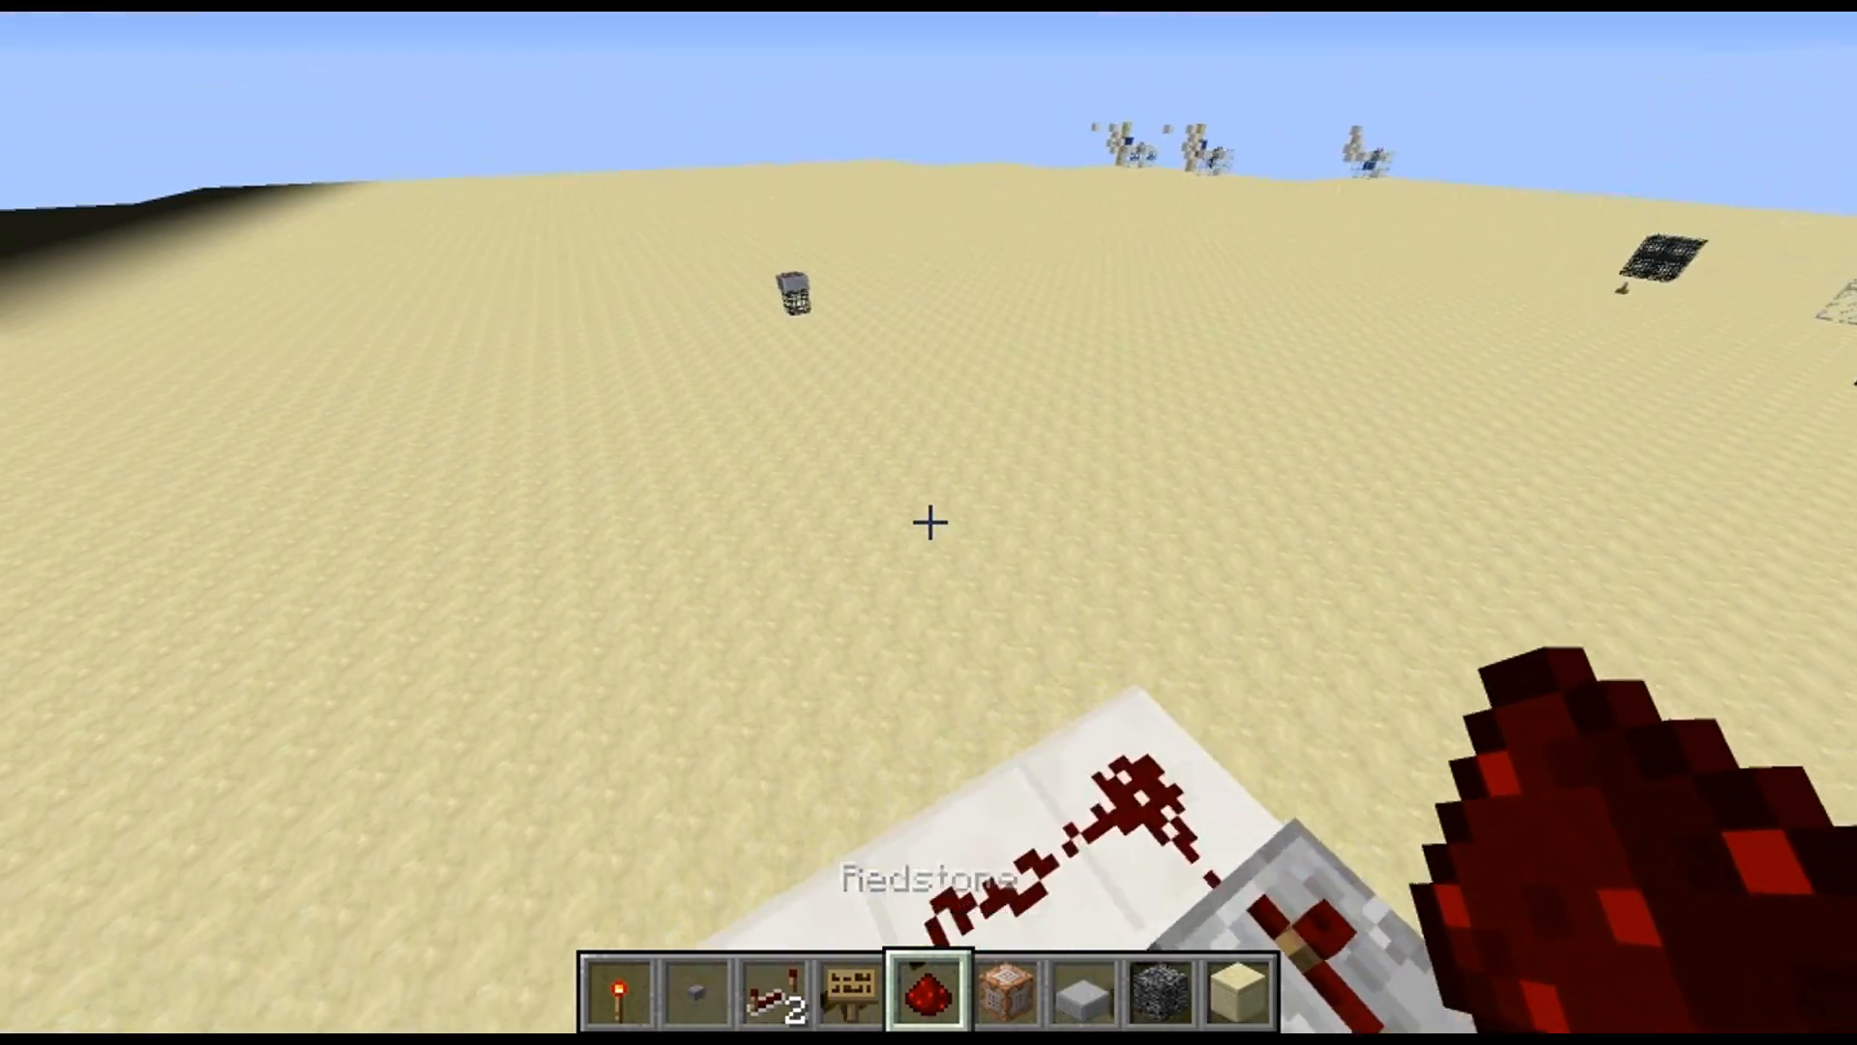
Place a bedrock block on the sand near the minecart spawner and put a sign reading "id:blah src" on it
{"action": "key", "text": "w"}
{"action": "key", "text": "w"}
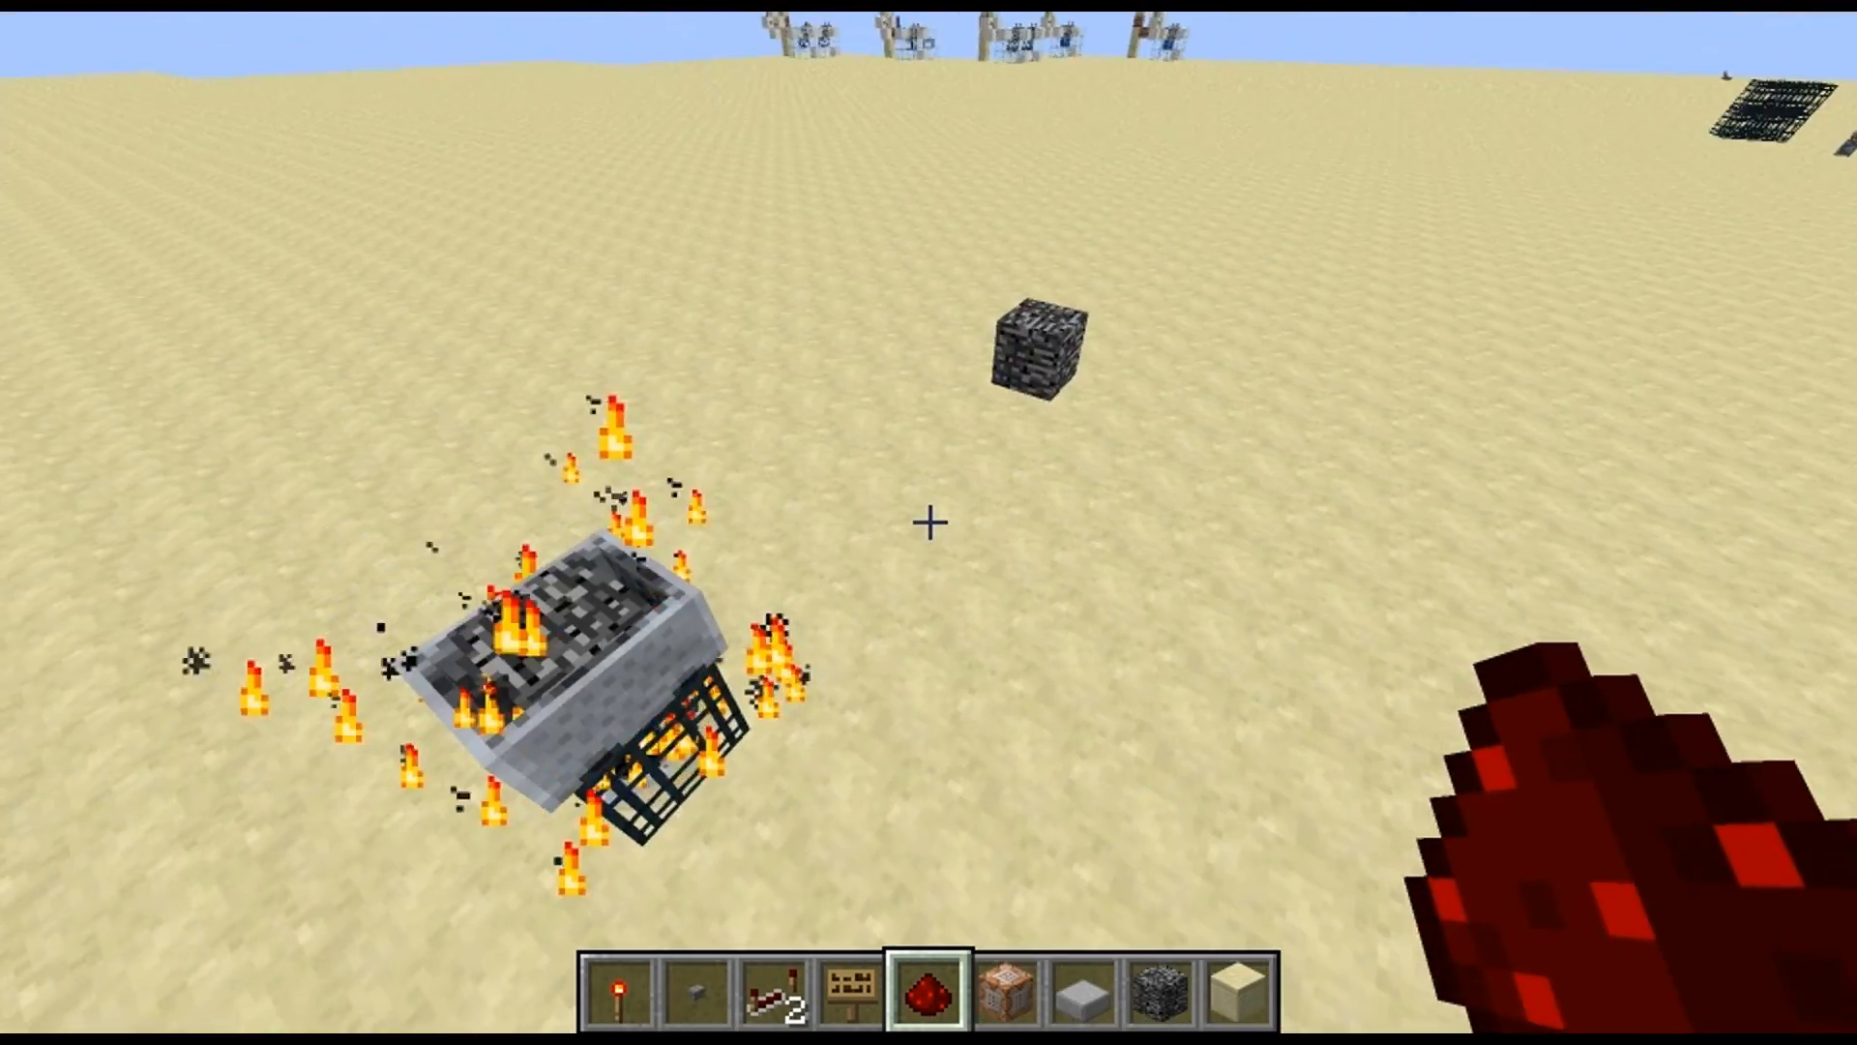
{"action": "key", "text": "w"}
{"action": "key", "text": "shift"}
{"action": "key", "text": "1"}
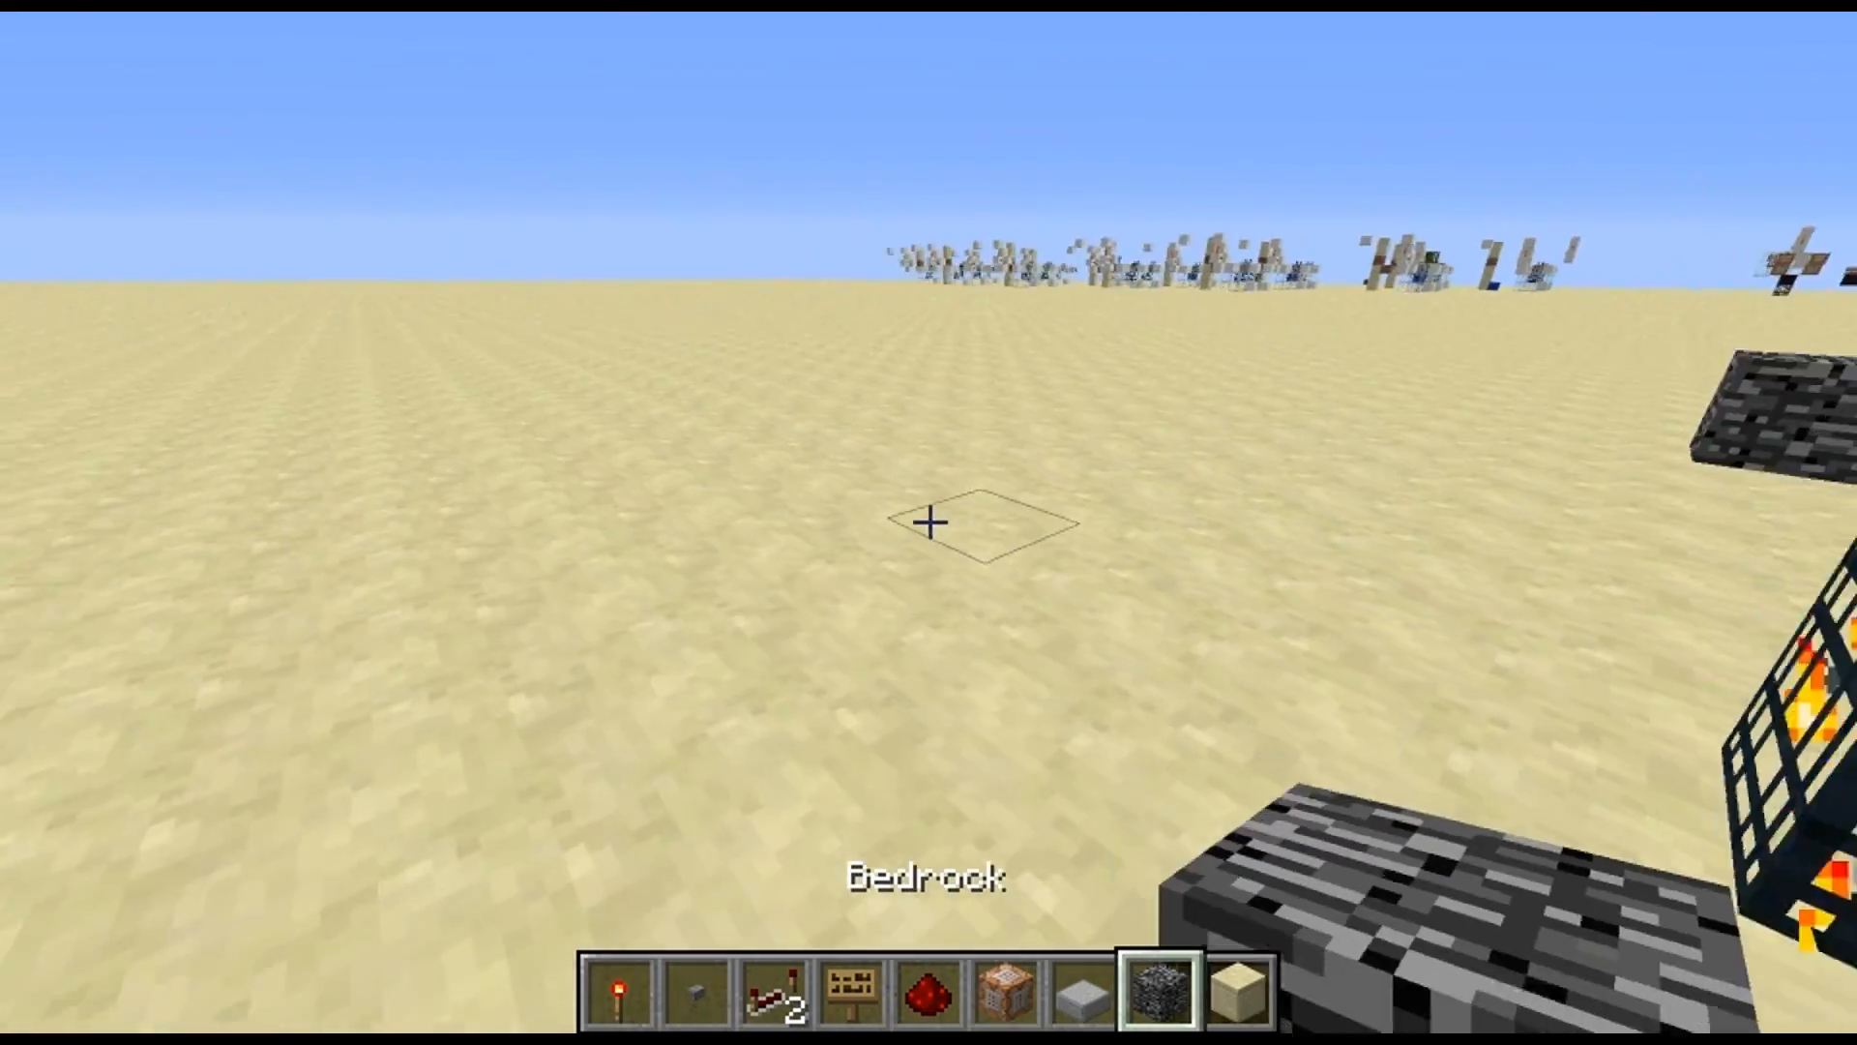
{"action": "right_click", "coordinate": [929, 522]}
{"action": "scroll", "coordinate": [929, 522], "scroll_direction": "up", "scroll_amount": 4}
{"action": "right_click", "coordinate": [929, 520]}
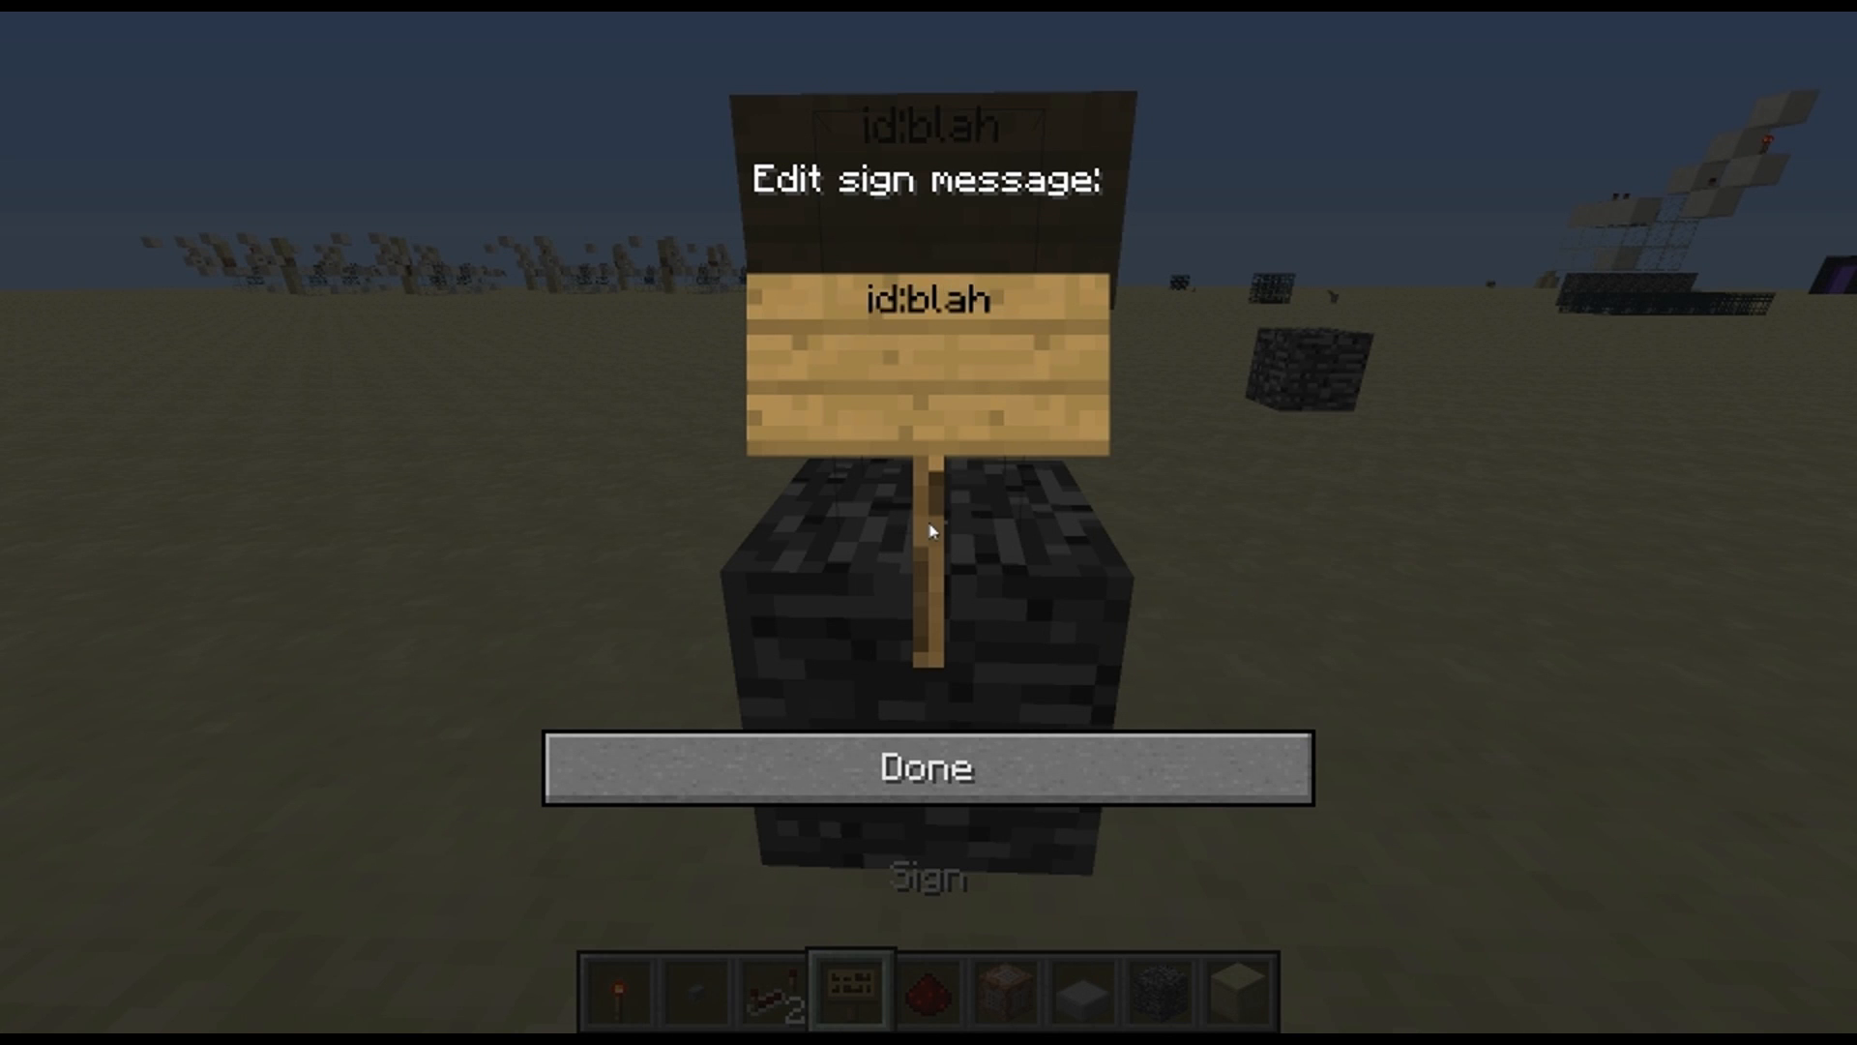
{"action": "key", "text": "Escape"}
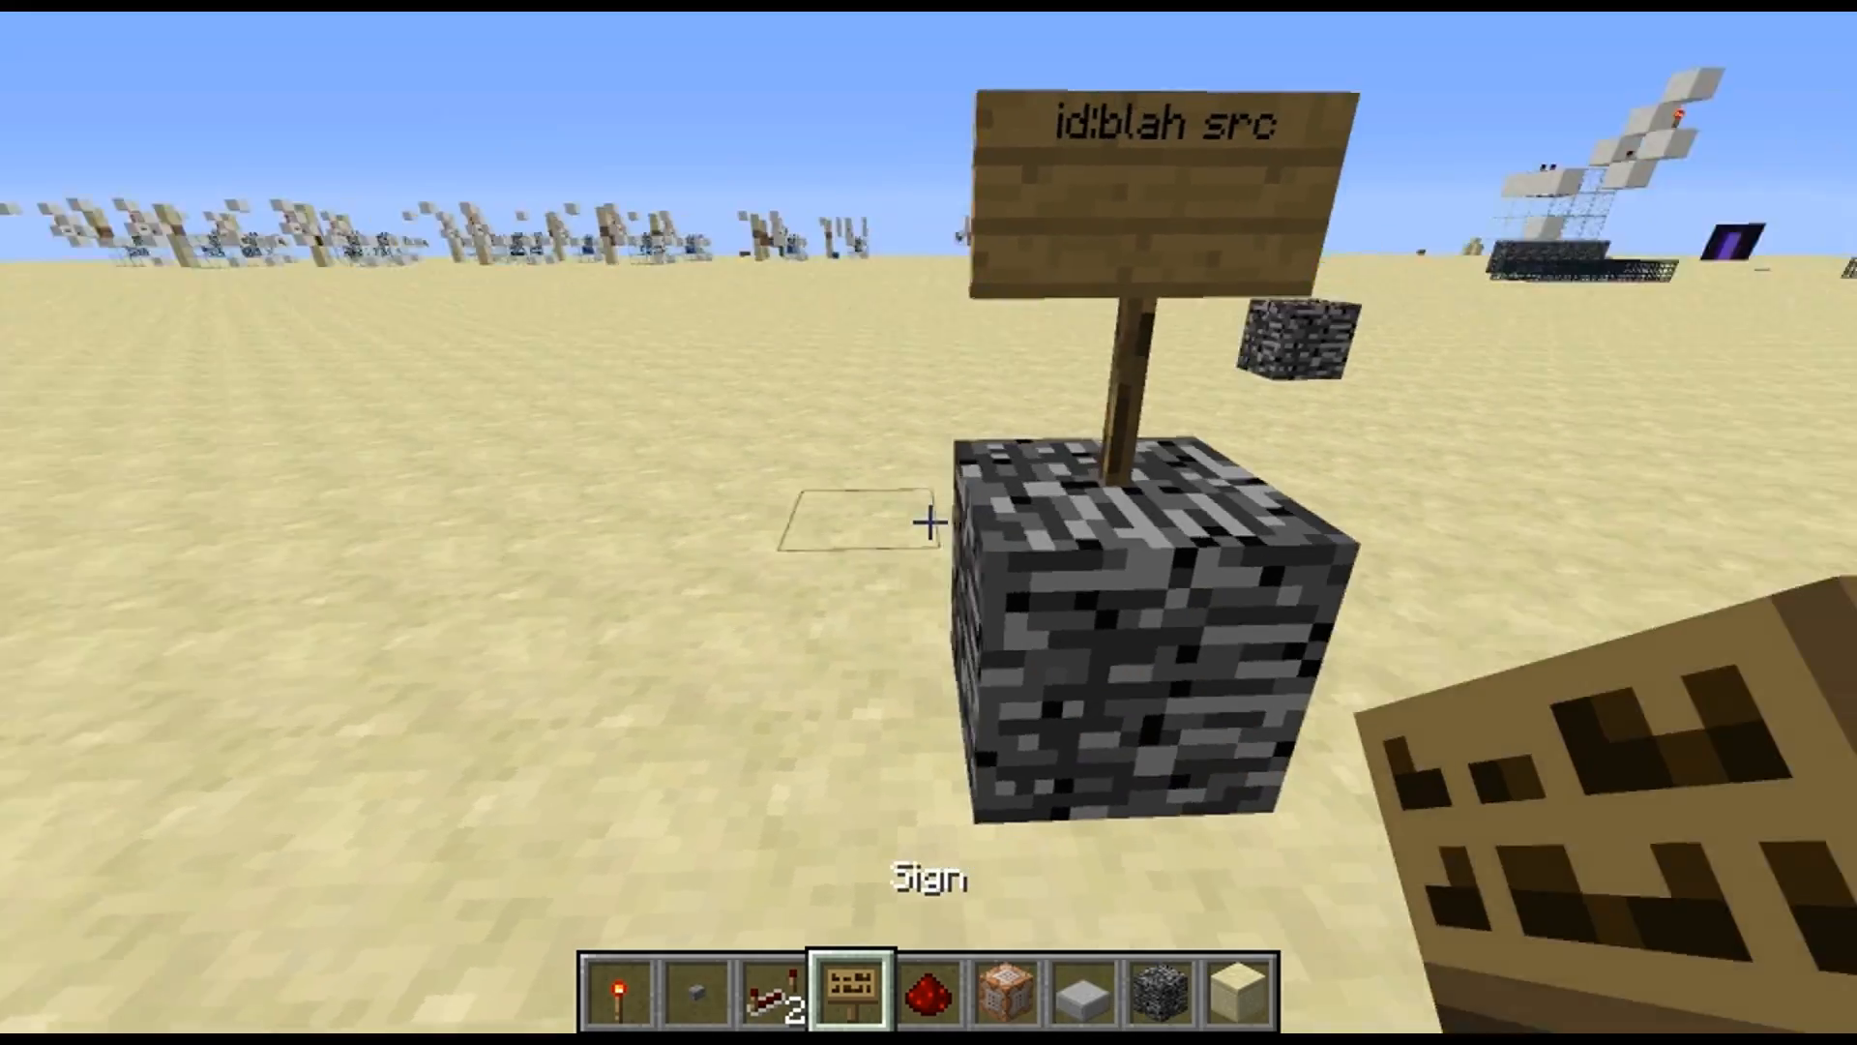
Place a standing sign reading "id:blah dest" on the sand away from the source block, and view both signs
{"action": "scroll", "coordinate": [928, 522], "scroll_direction": "down", "scroll_amount": 6}
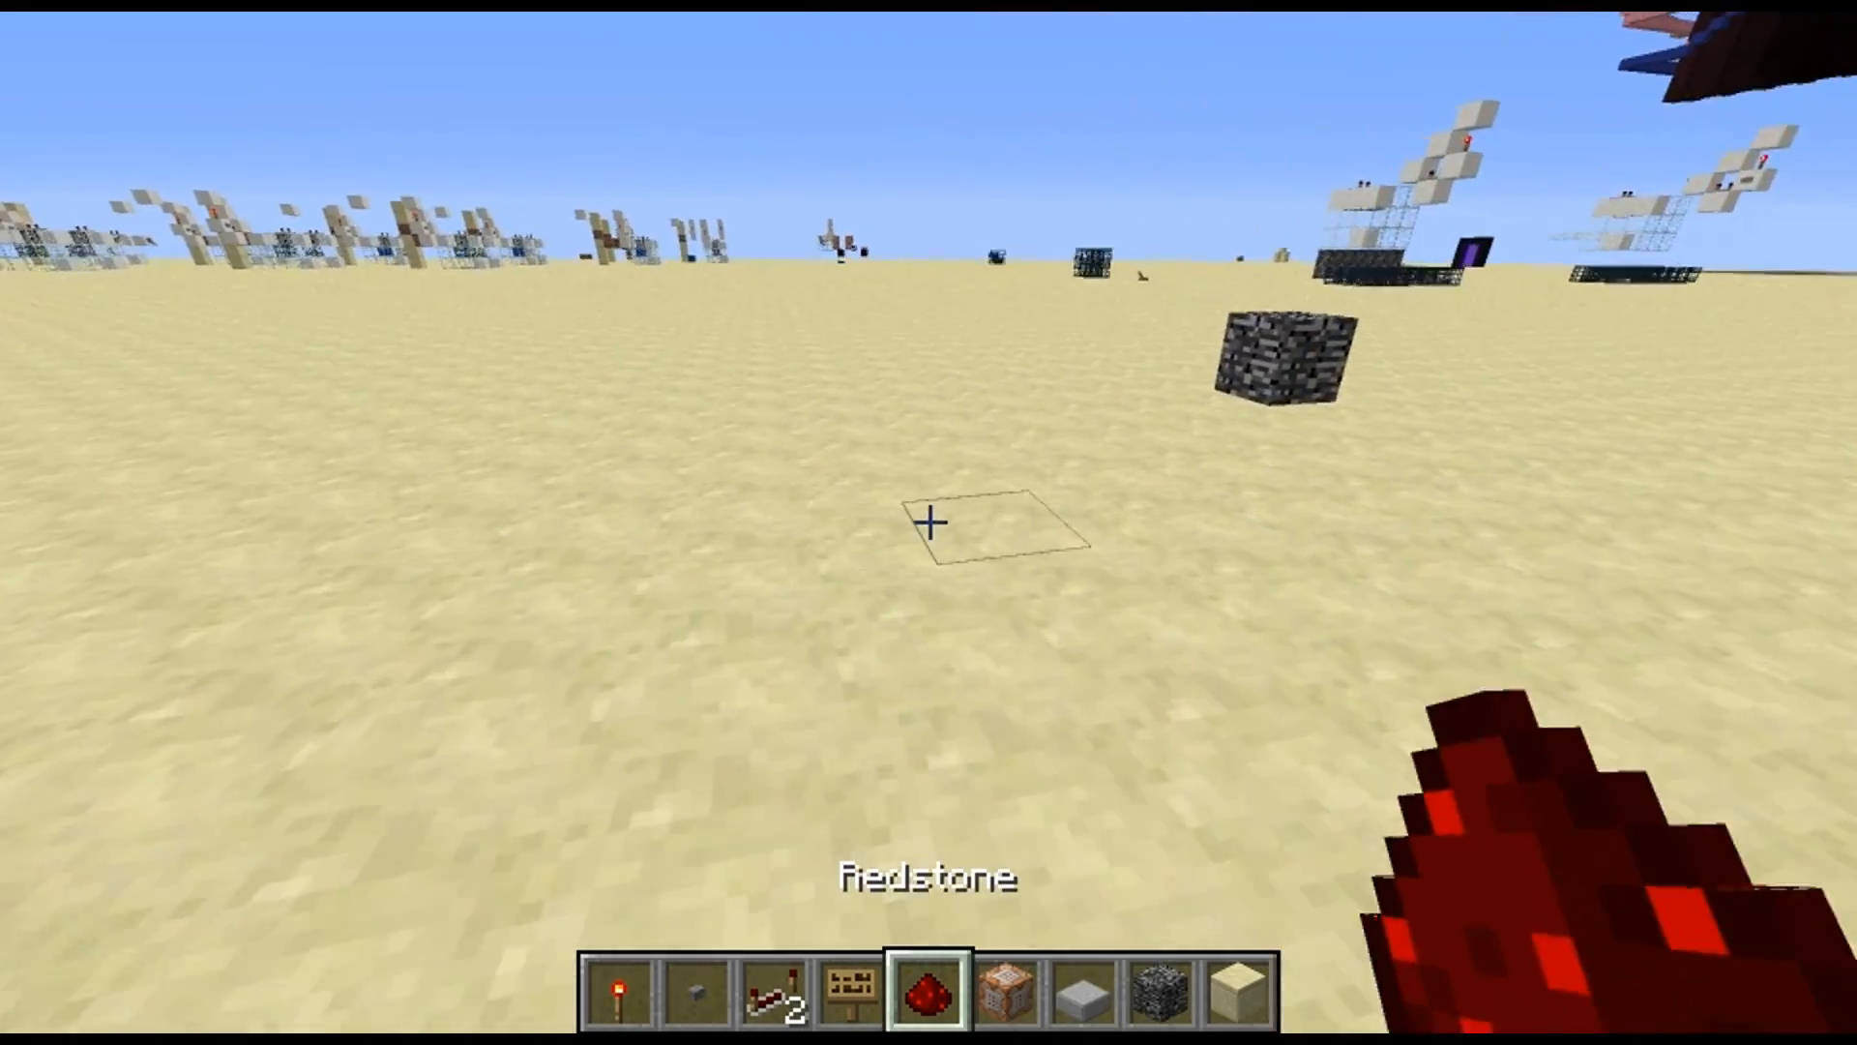
{"action": "scroll", "coordinate": [928, 522], "scroll_direction": "up", "scroll_amount": 1}
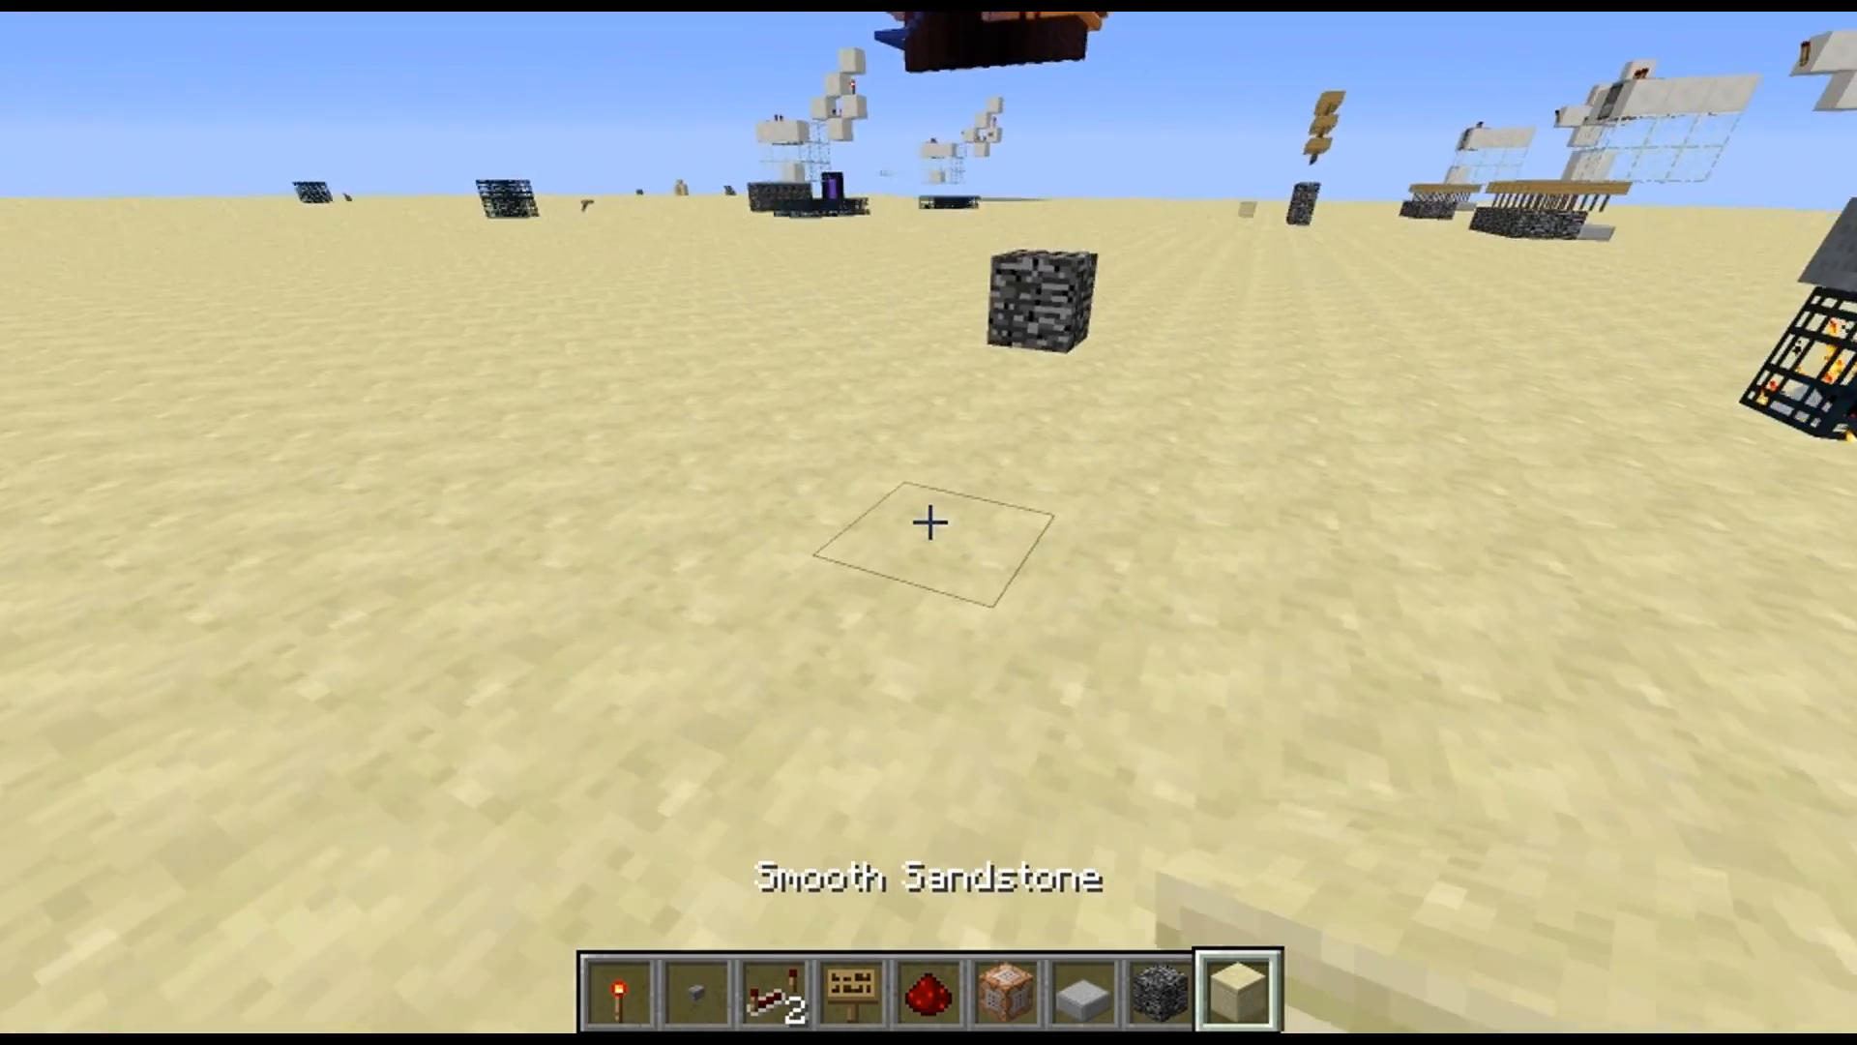
{"action": "scroll", "coordinate": [929, 522], "scroll_direction": "up", "scroll_amount": 5}
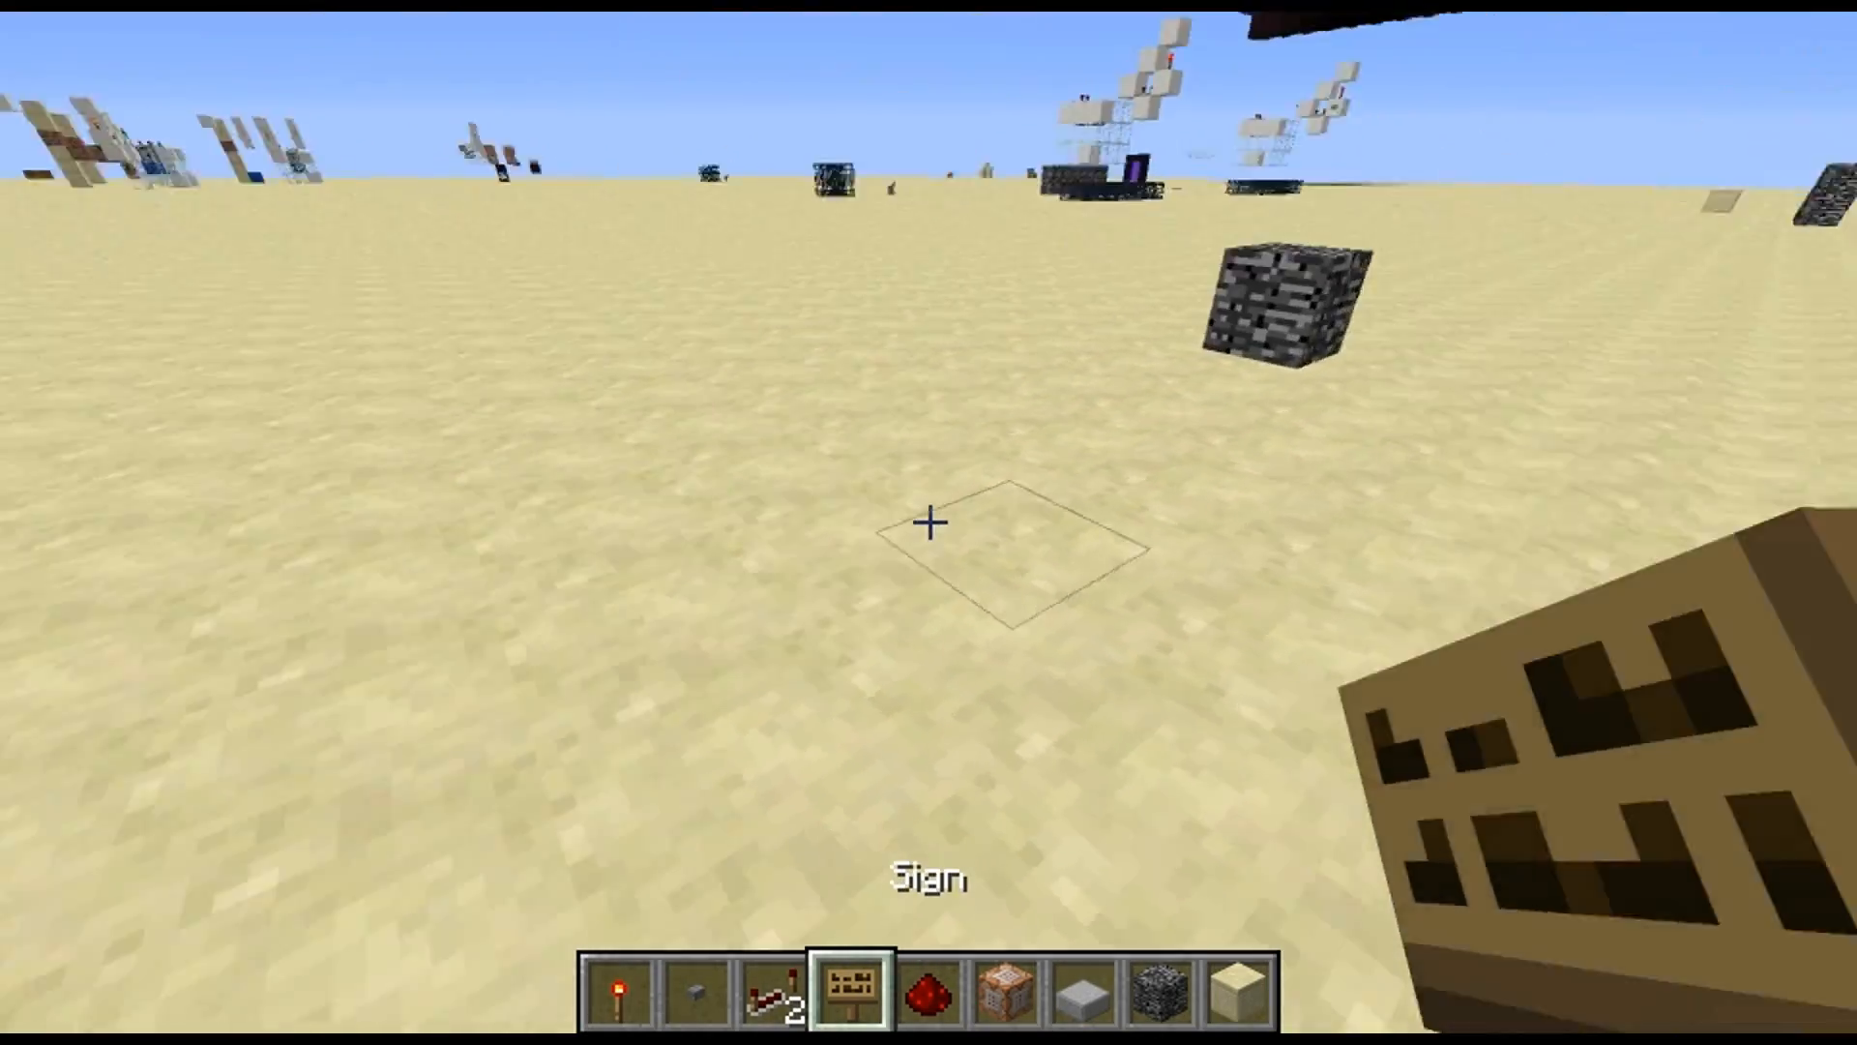
{"action": "right_click", "coordinate": [929, 522]}
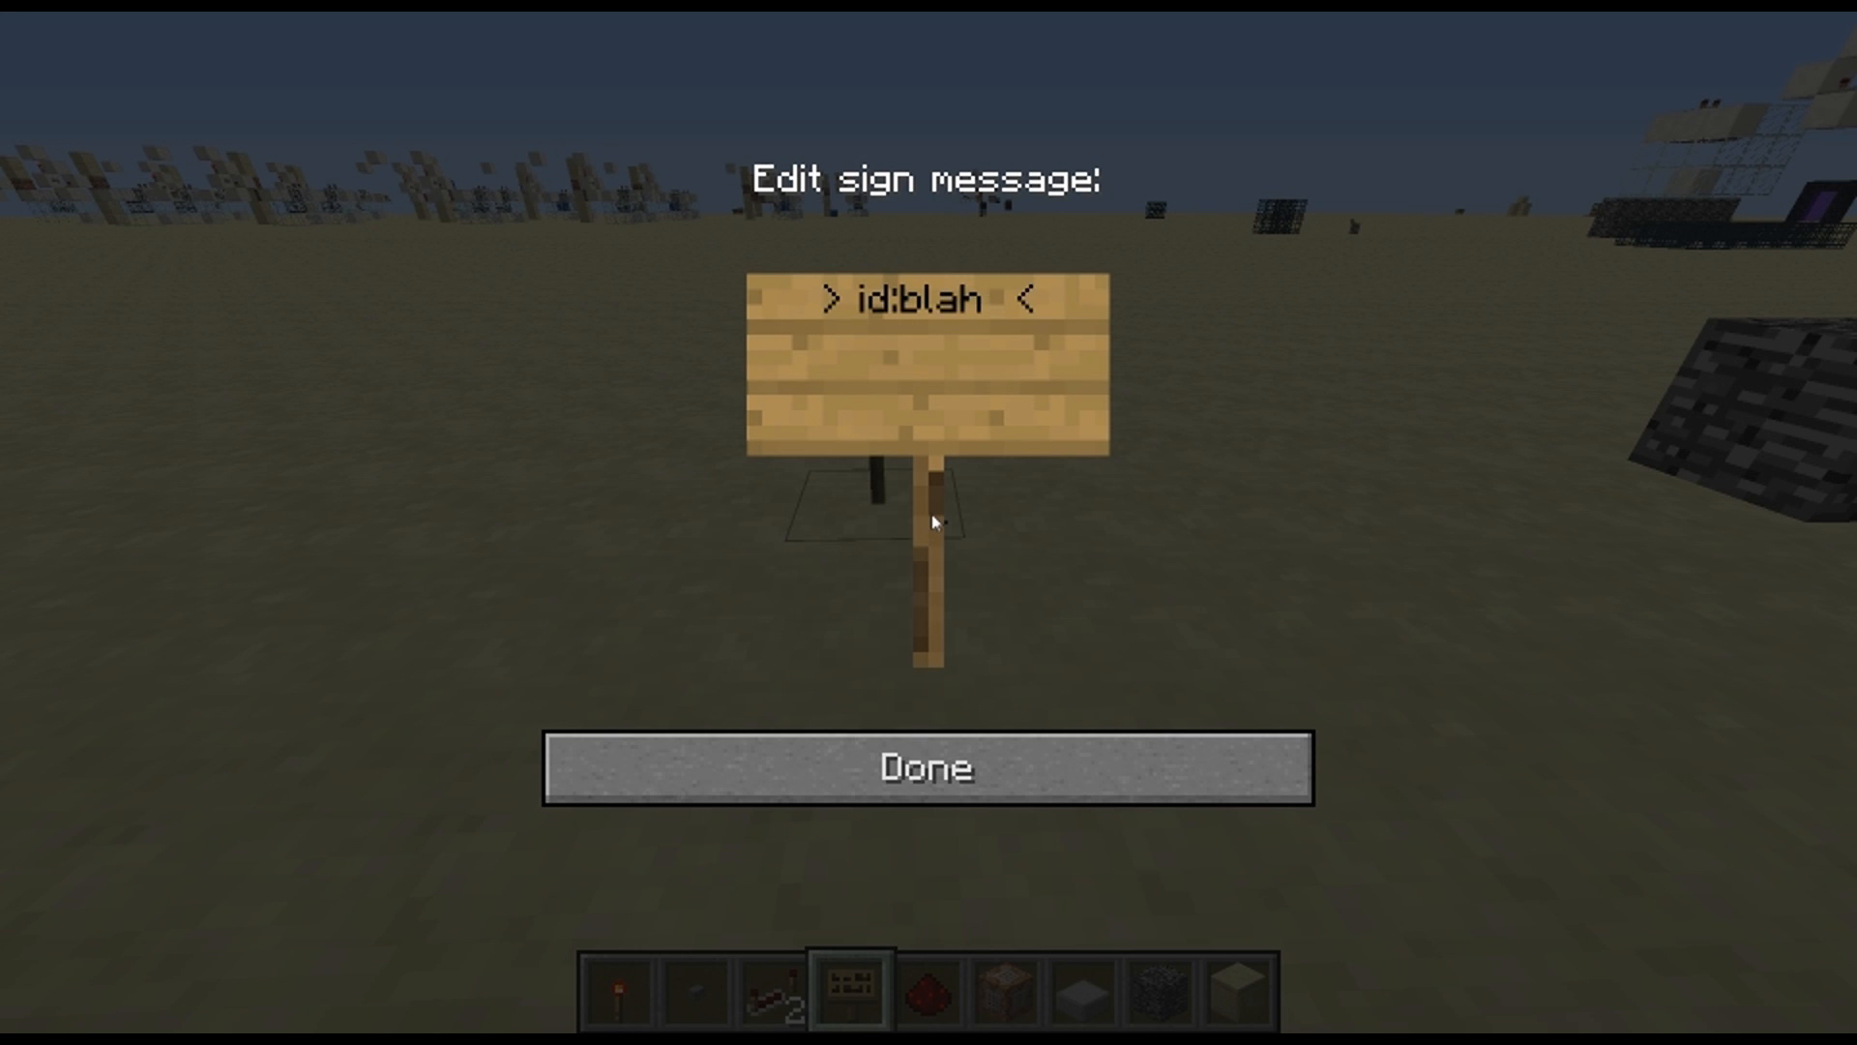
{"action": "left_click", "coordinate": [1133, 766]}
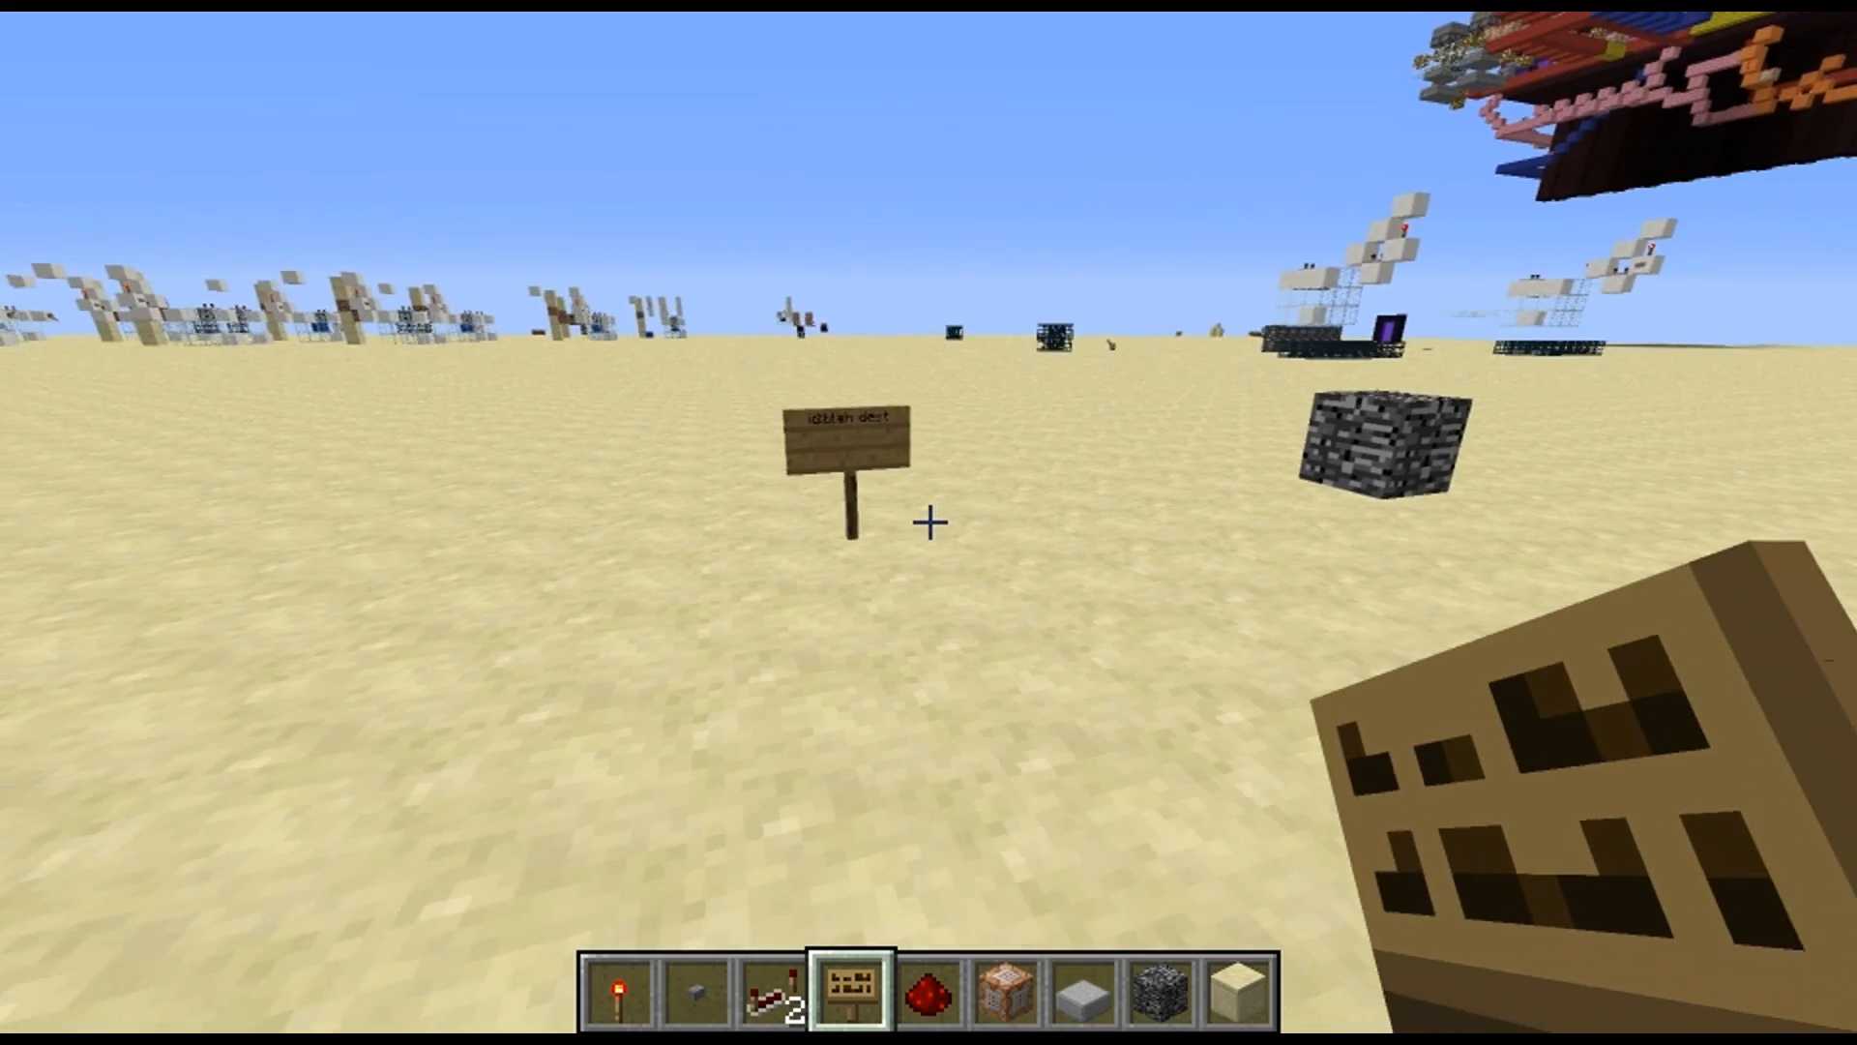
{"action": "key", "text": "d"}
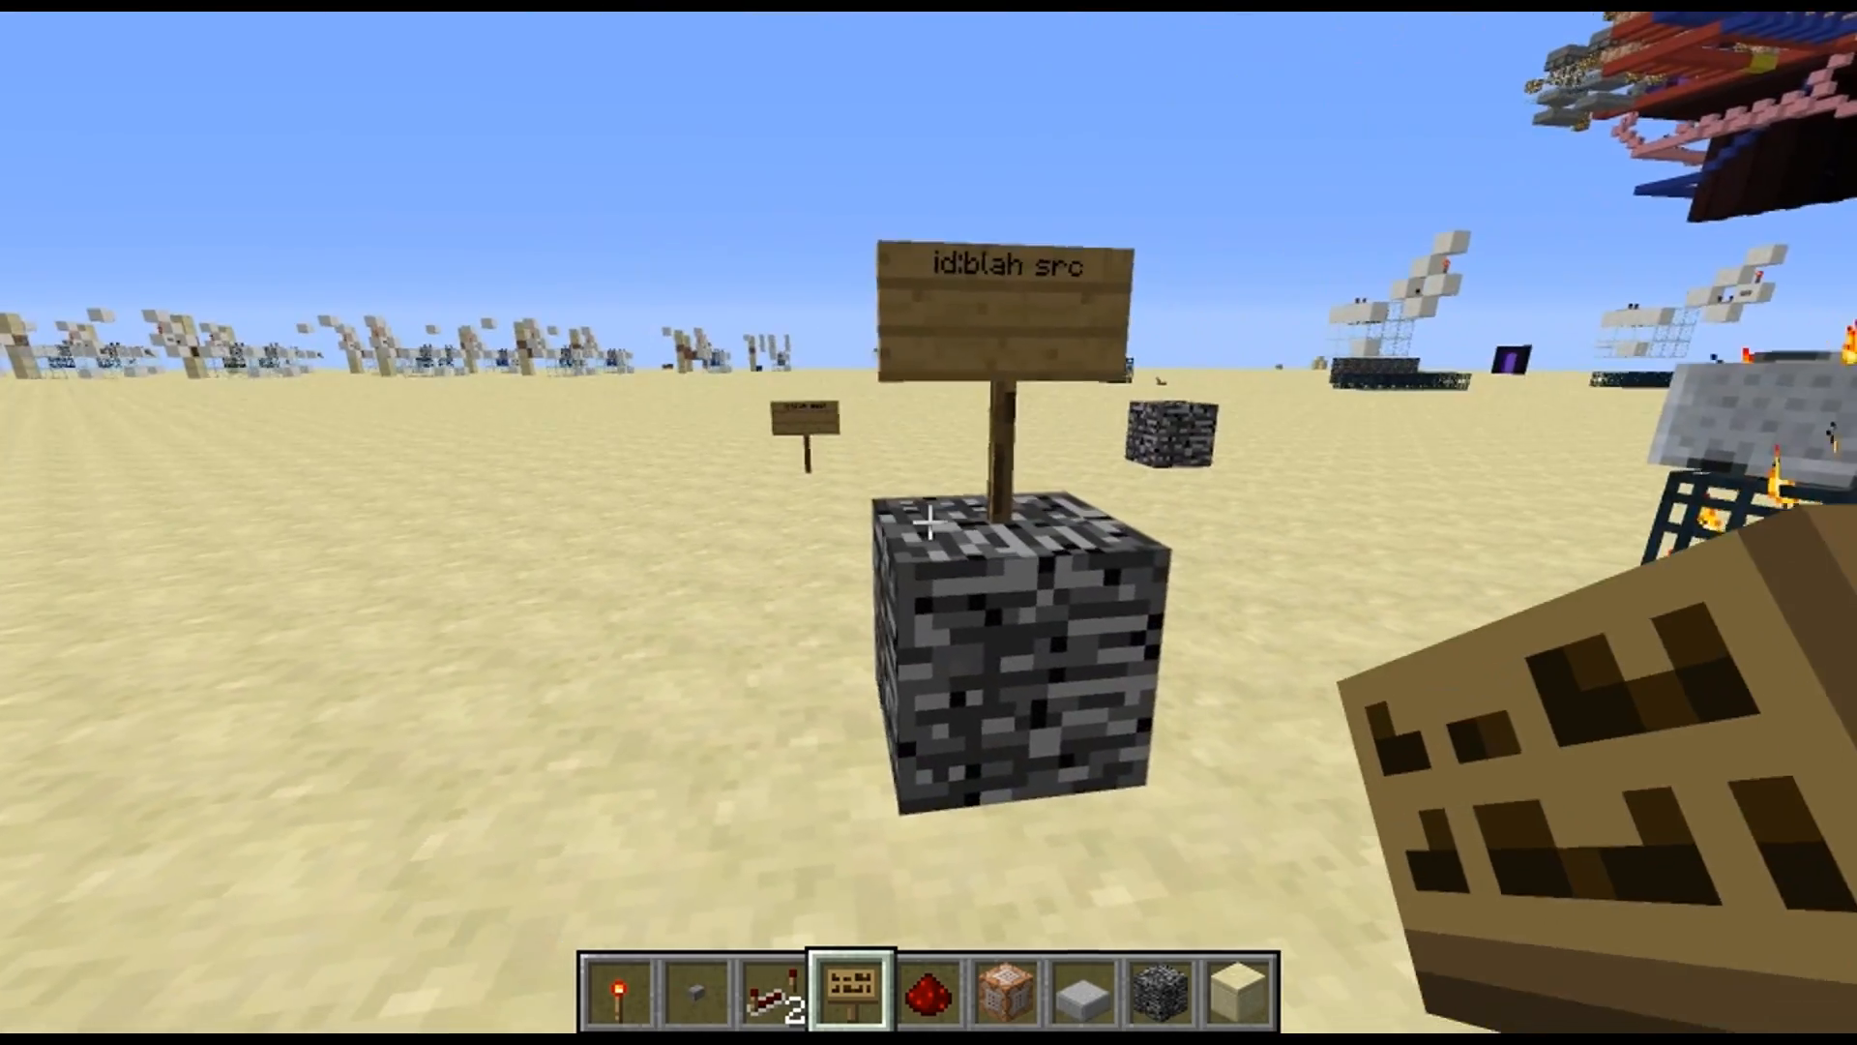
{"action": "key", "text": "a"}
{"action": "key", "text": "a"}
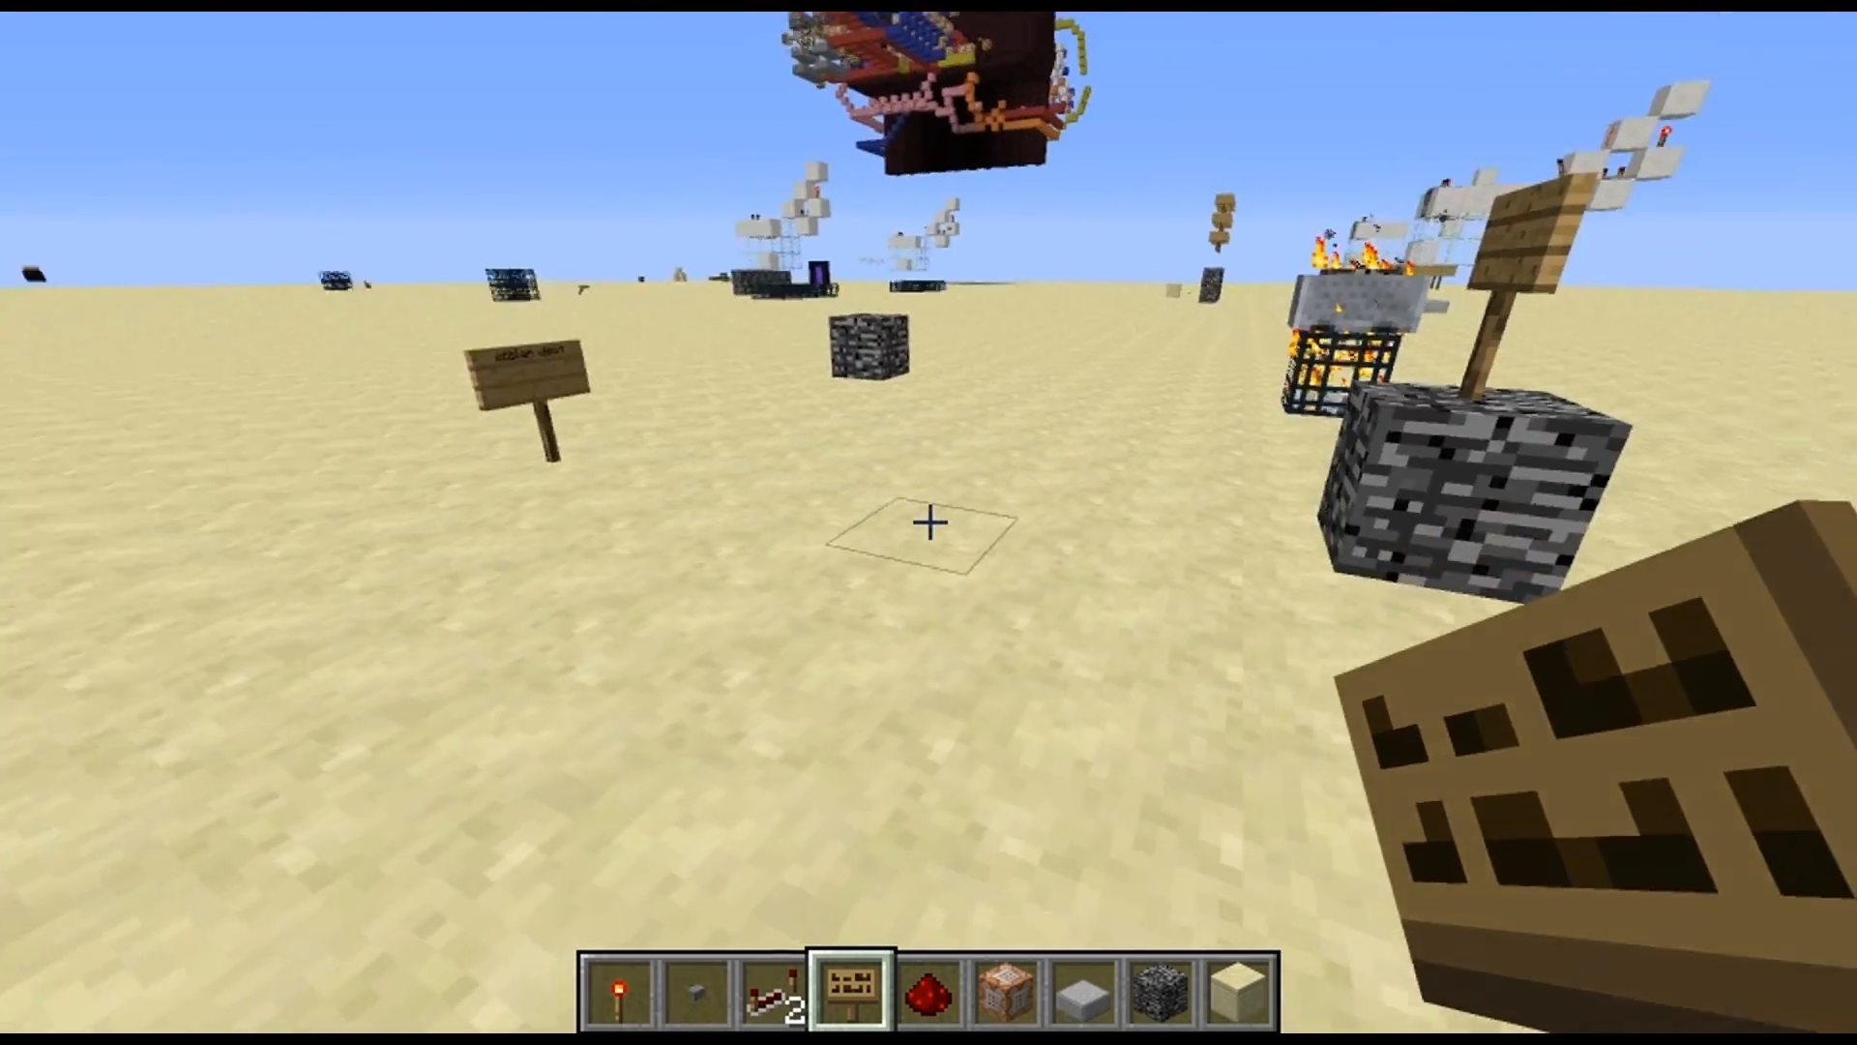
Stack two bedrock blocks into a pillar on the open sand near the first source block
{"action": "key", "text": "d"}
{"action": "scroll", "coordinate": [928, 522], "scroll_direction": "down", "scroll_amount": 4}
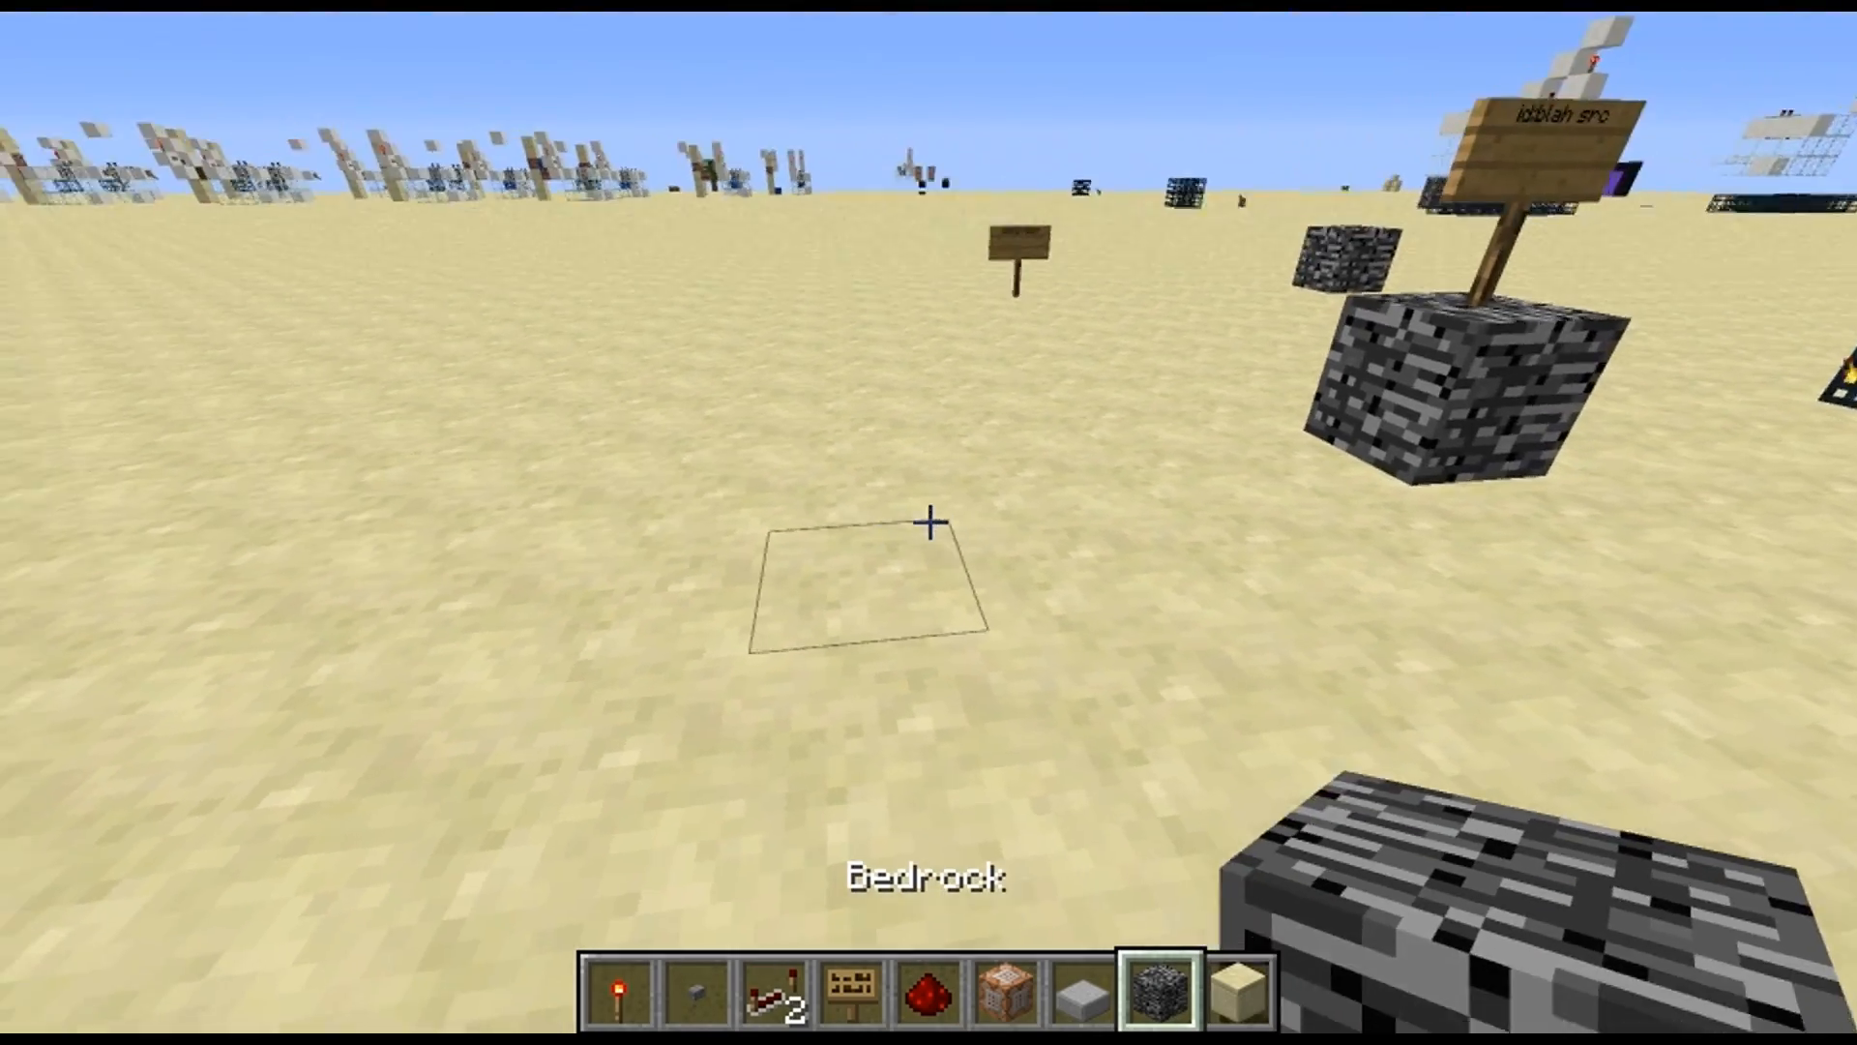
{"action": "right_click", "coordinate": [928, 522]}
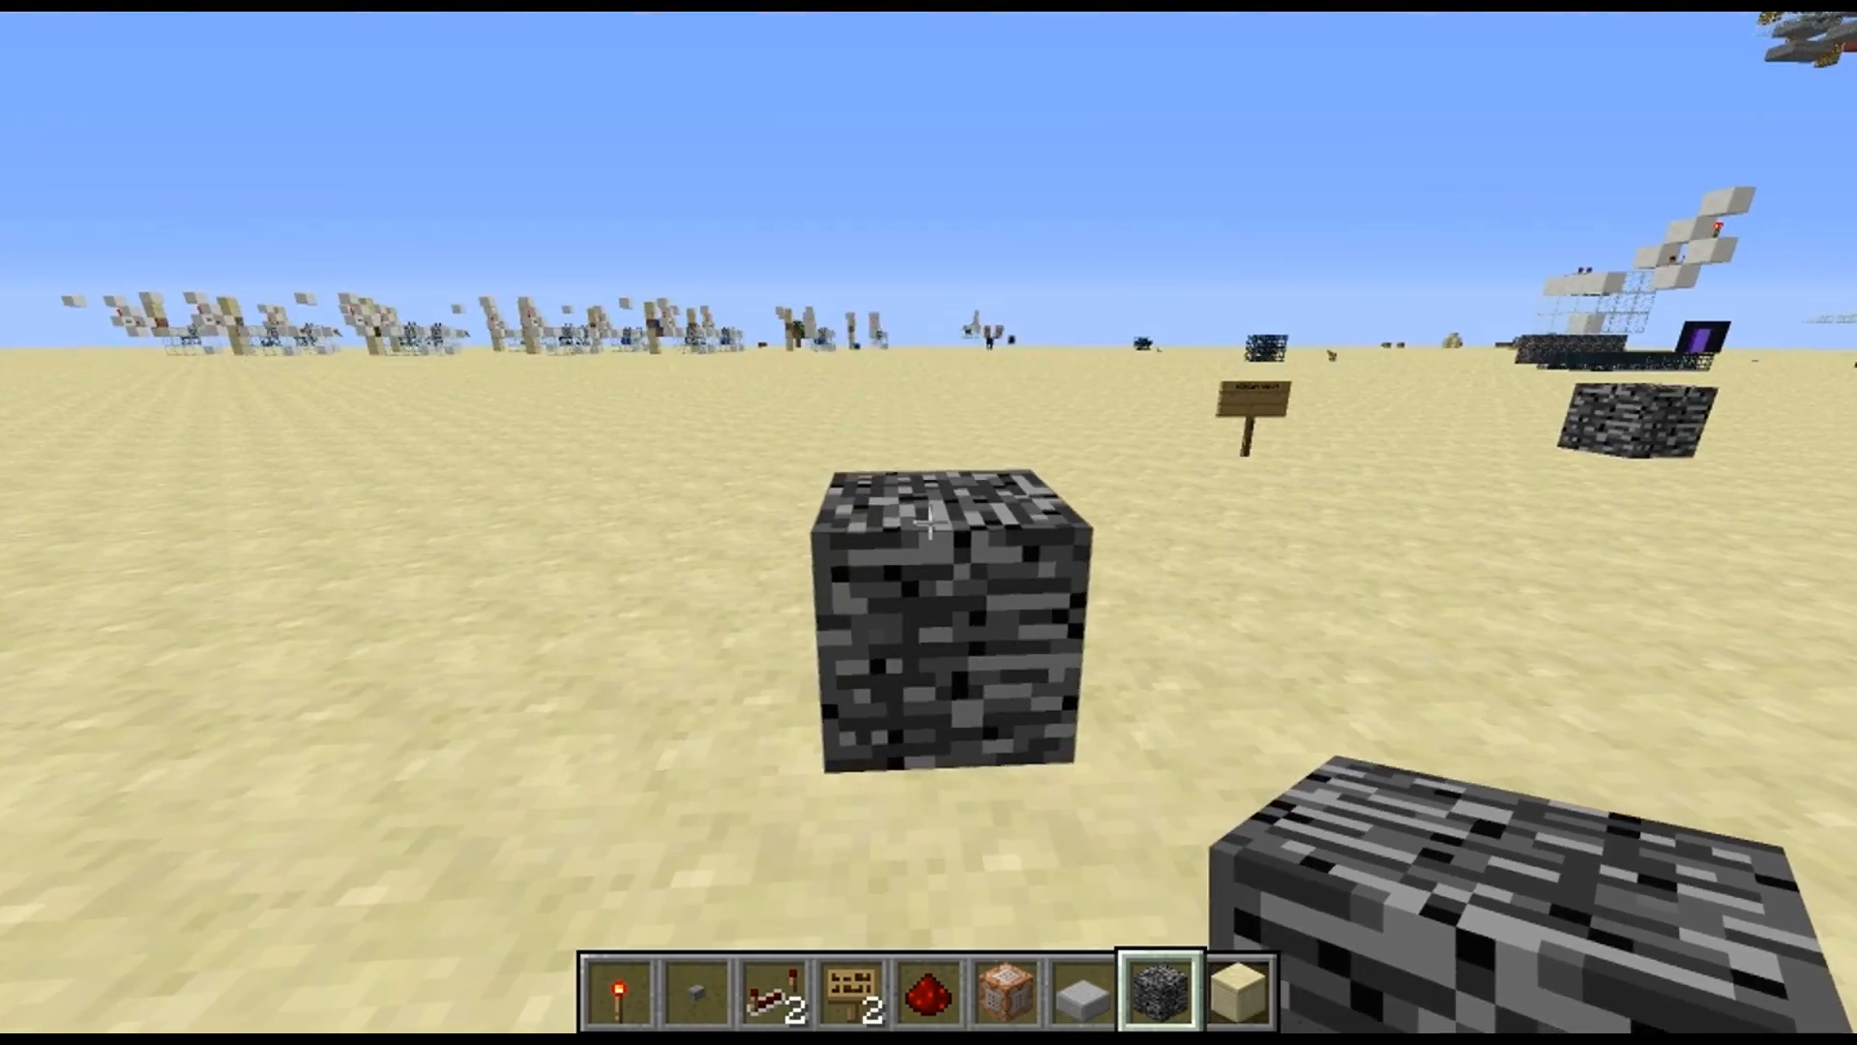
{"action": "right_click", "coordinate": [929, 522]}
{"action": "key", "text": "3"}
{"action": "key", "text": "4"}
{"action": "key", "text": "s"}
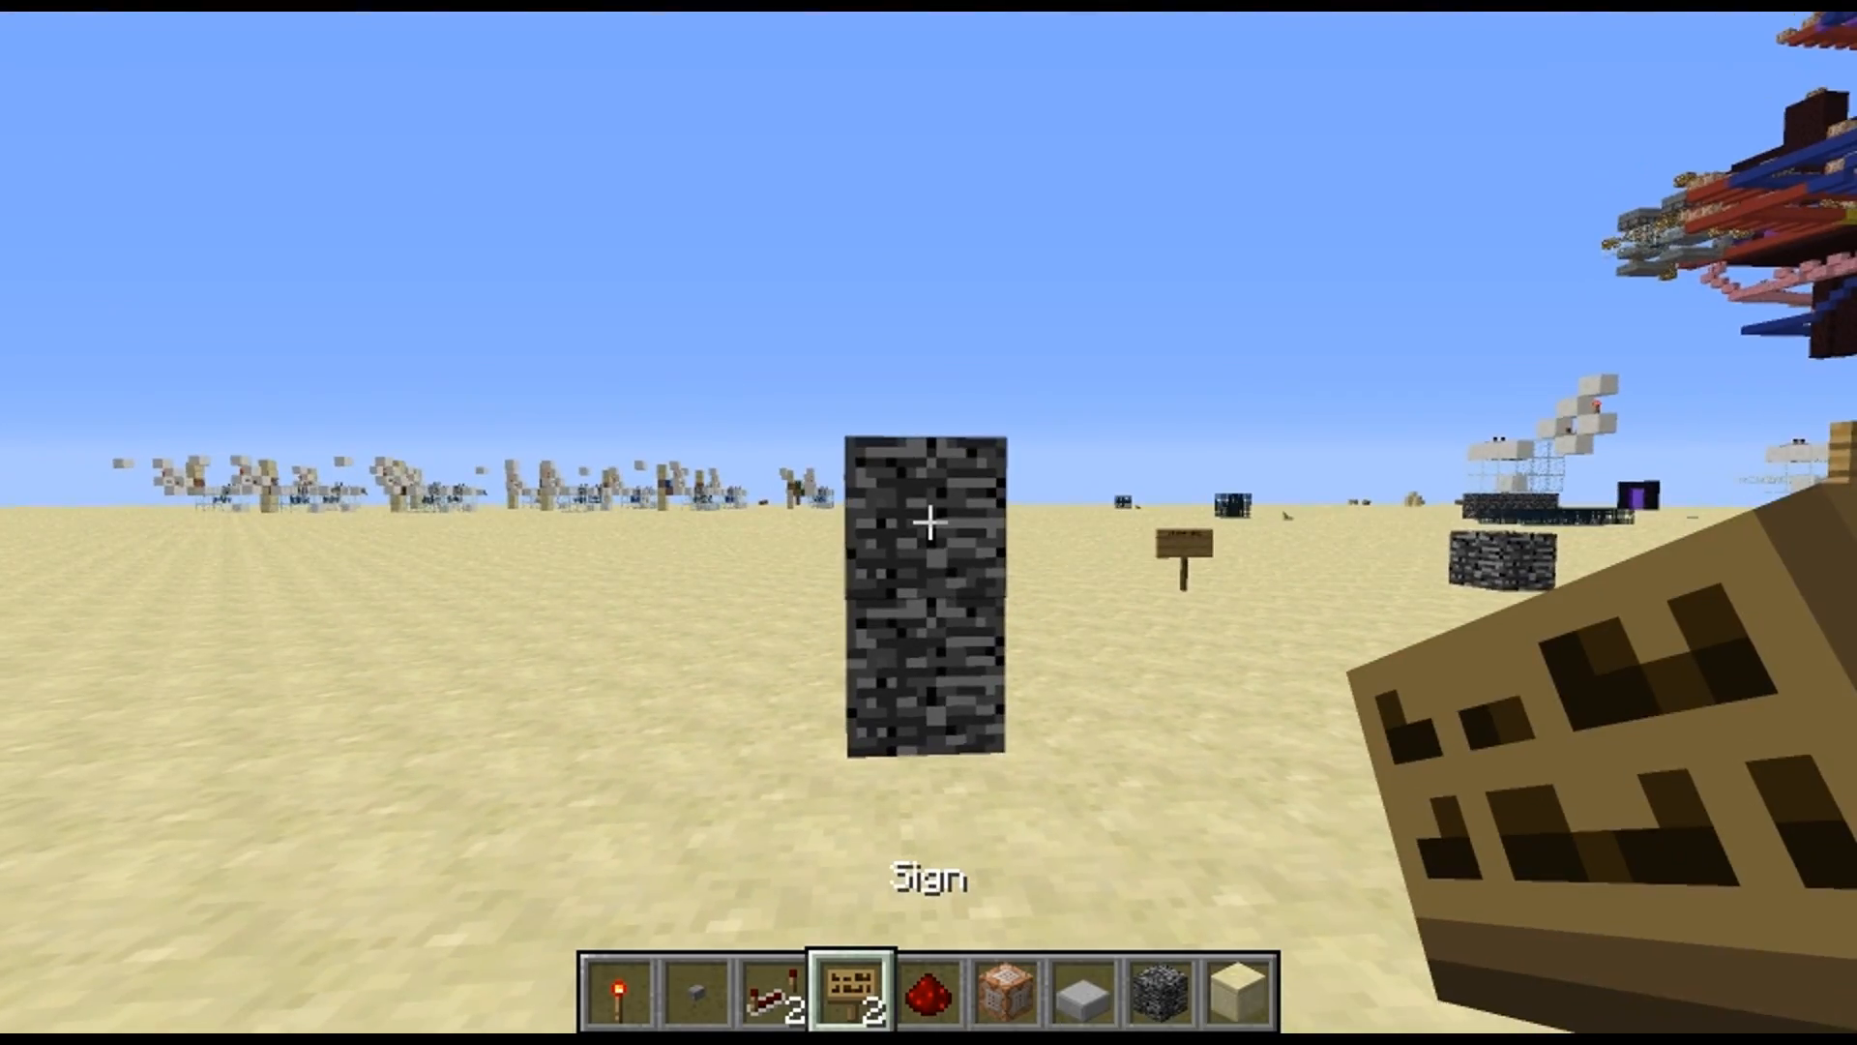
Attach a sign reading "id:blah2 src" to the upper bedrock block and drop a redstone repeater at the pillar's base
{"action": "right_click", "coordinate": [929, 522]}
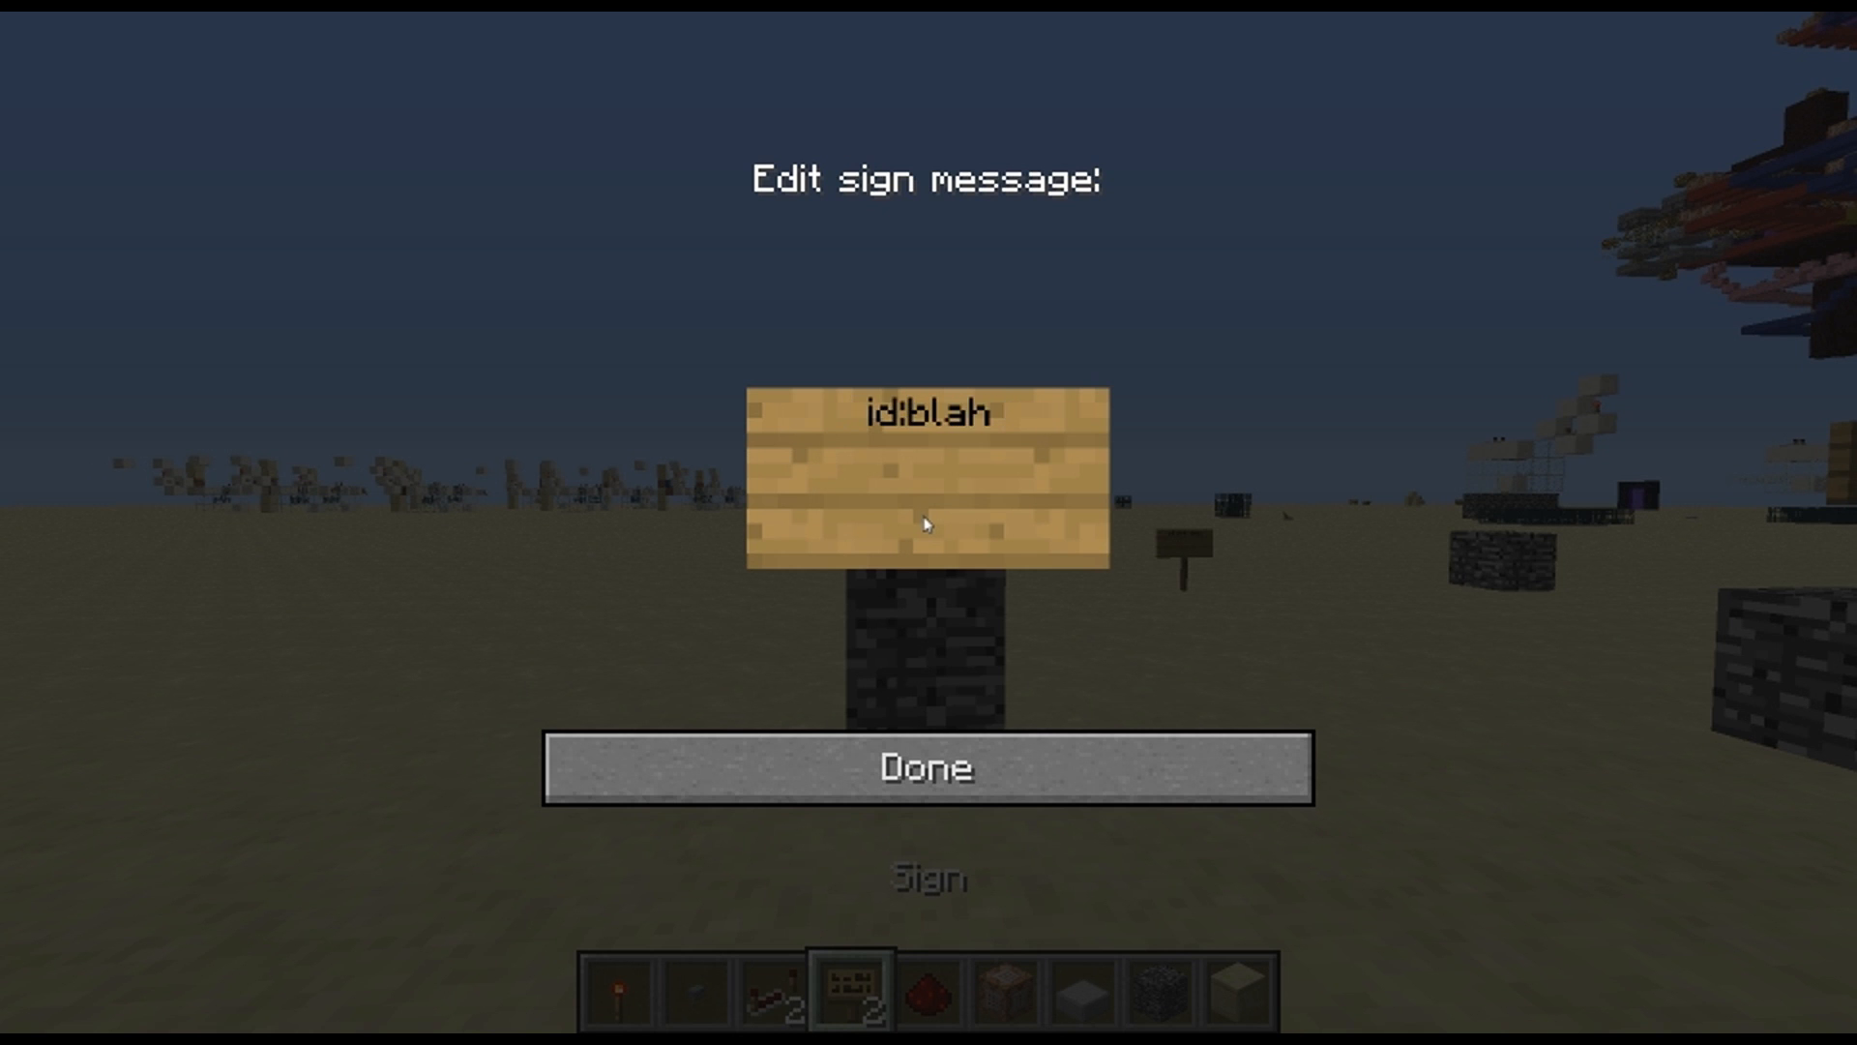
{"action": "type", "text": "id:blah2 src"}
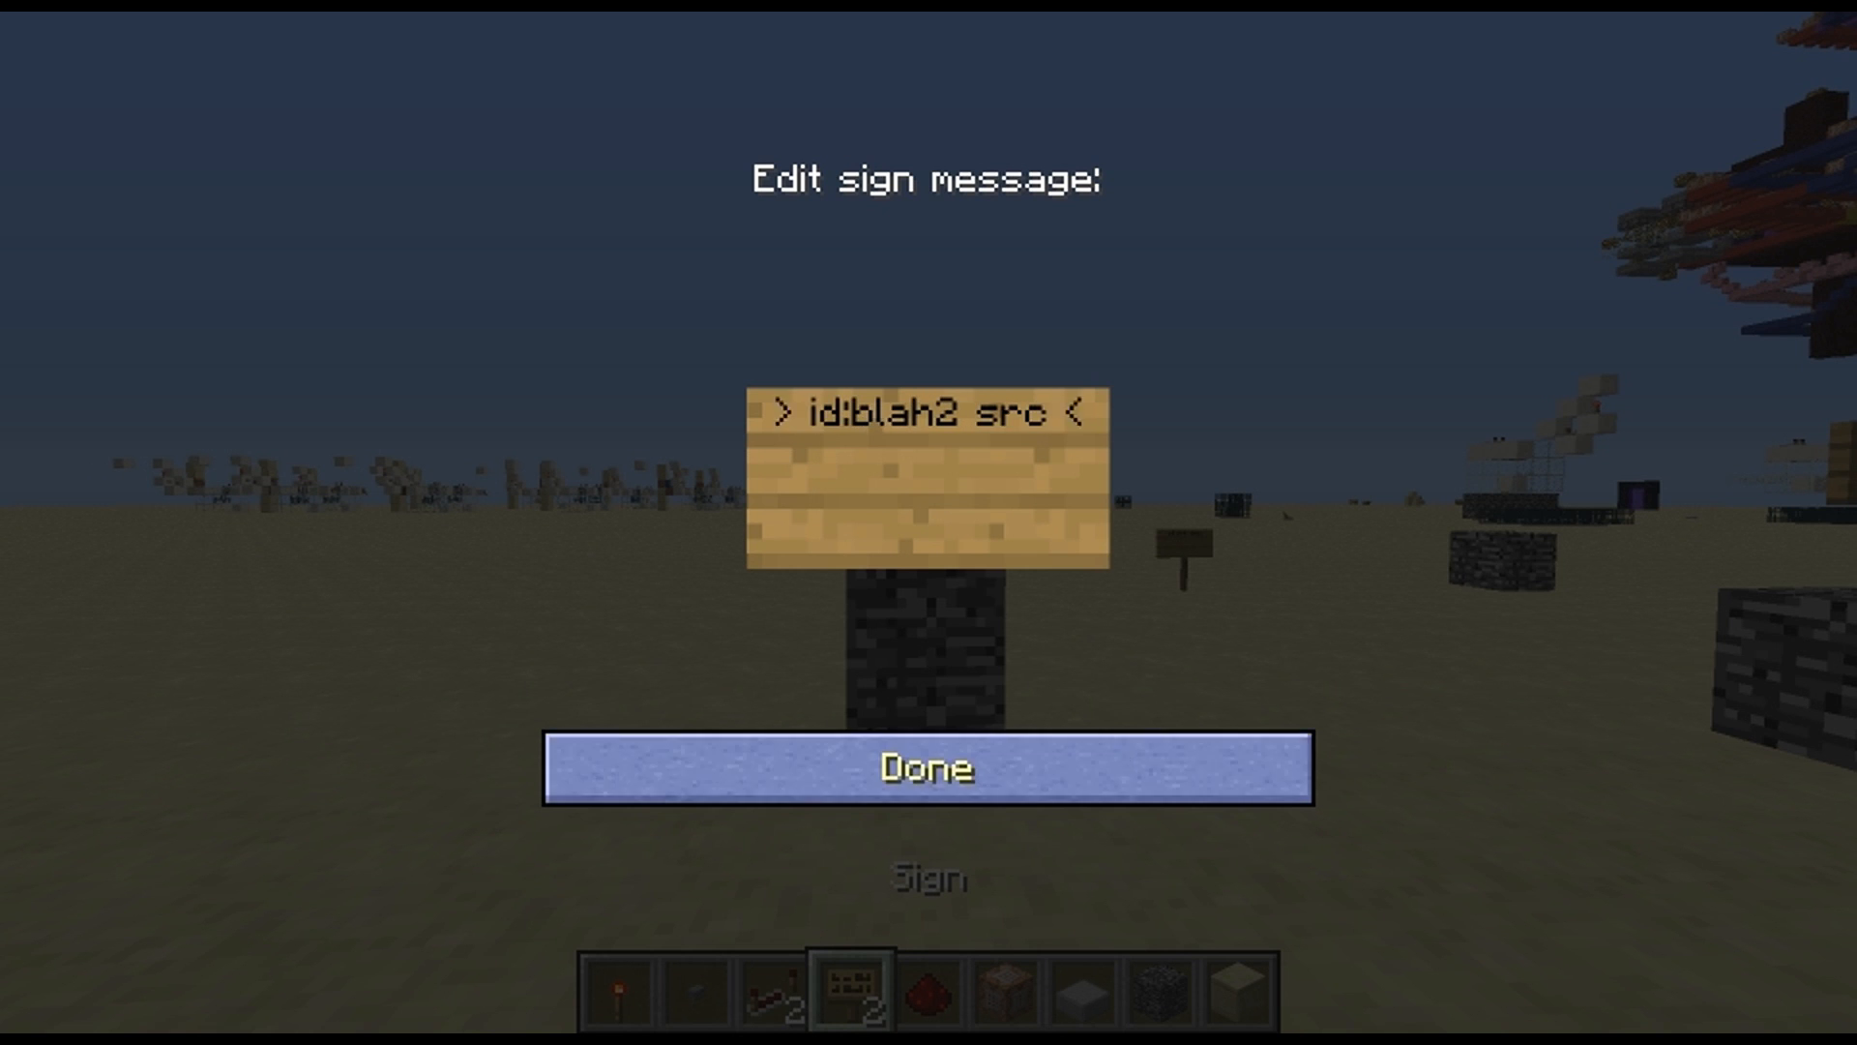
{"action": "left_click", "coordinate": [1131, 766]}
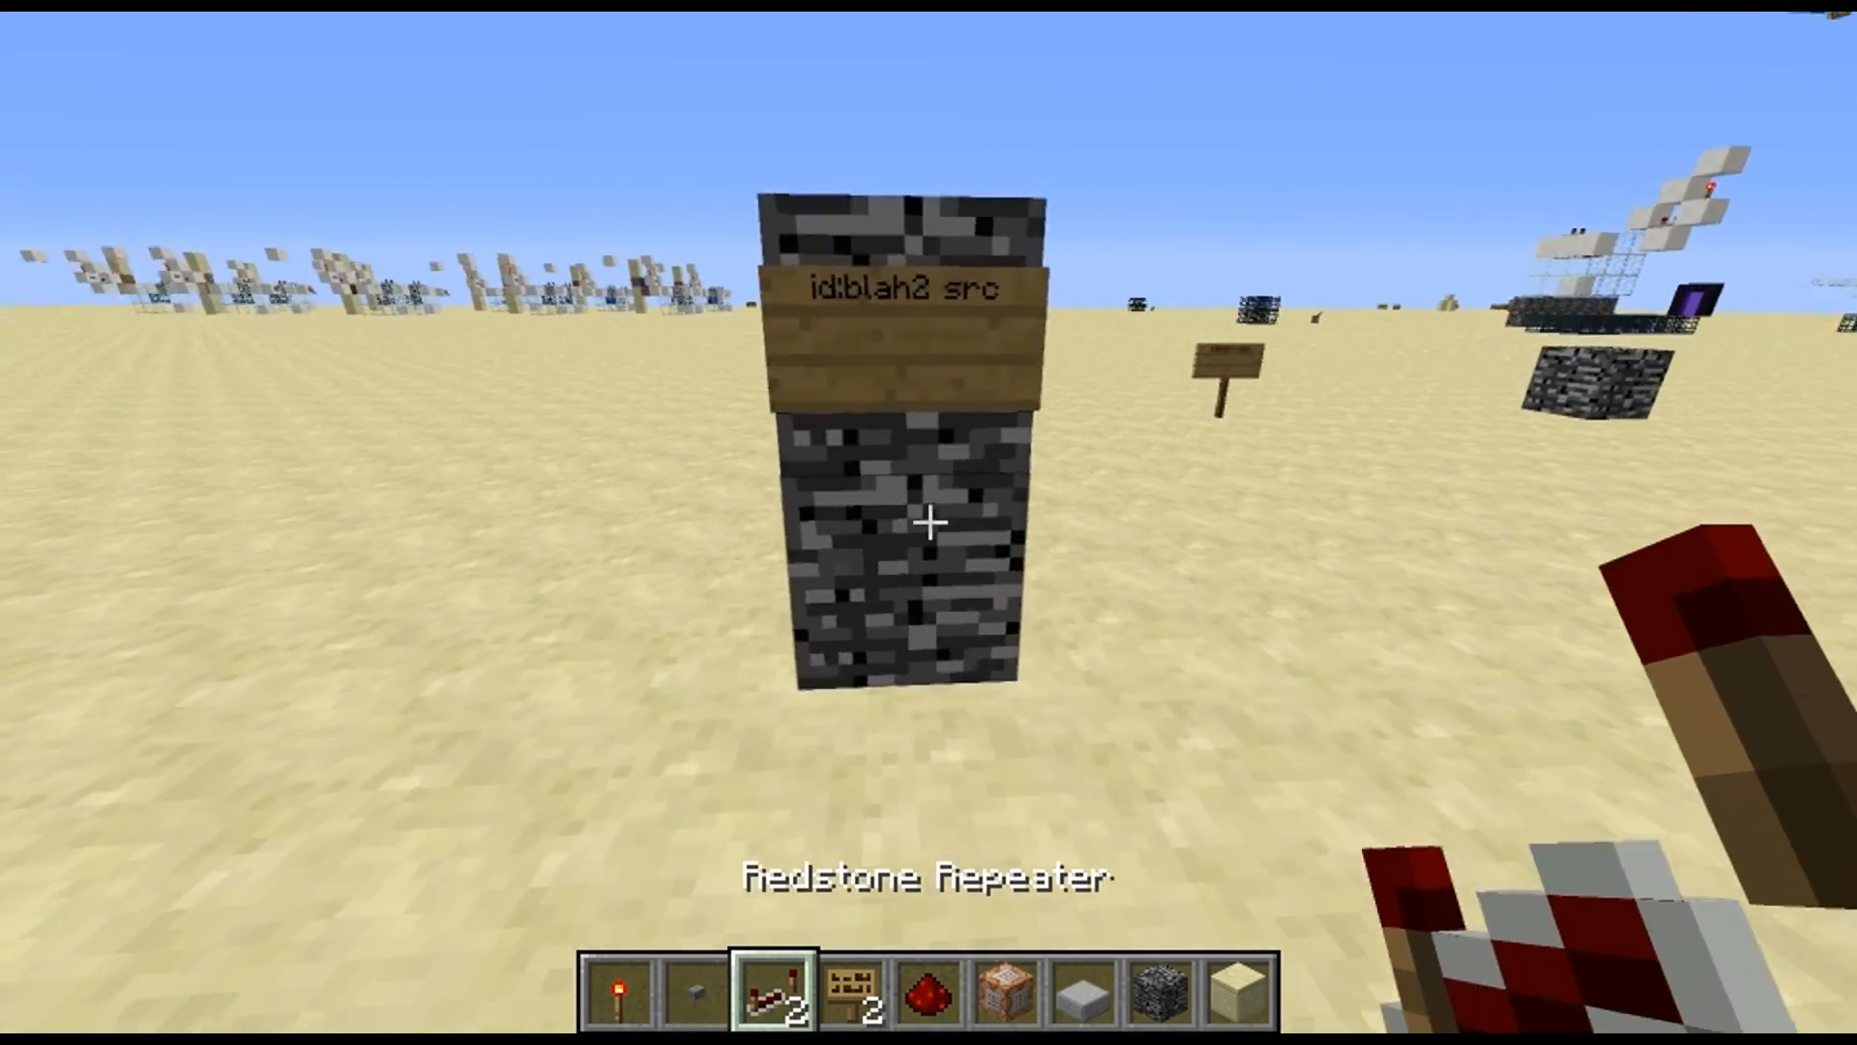
{"action": "right_click", "coordinate": [929, 523]}
{"action": "key", "text": "a"}
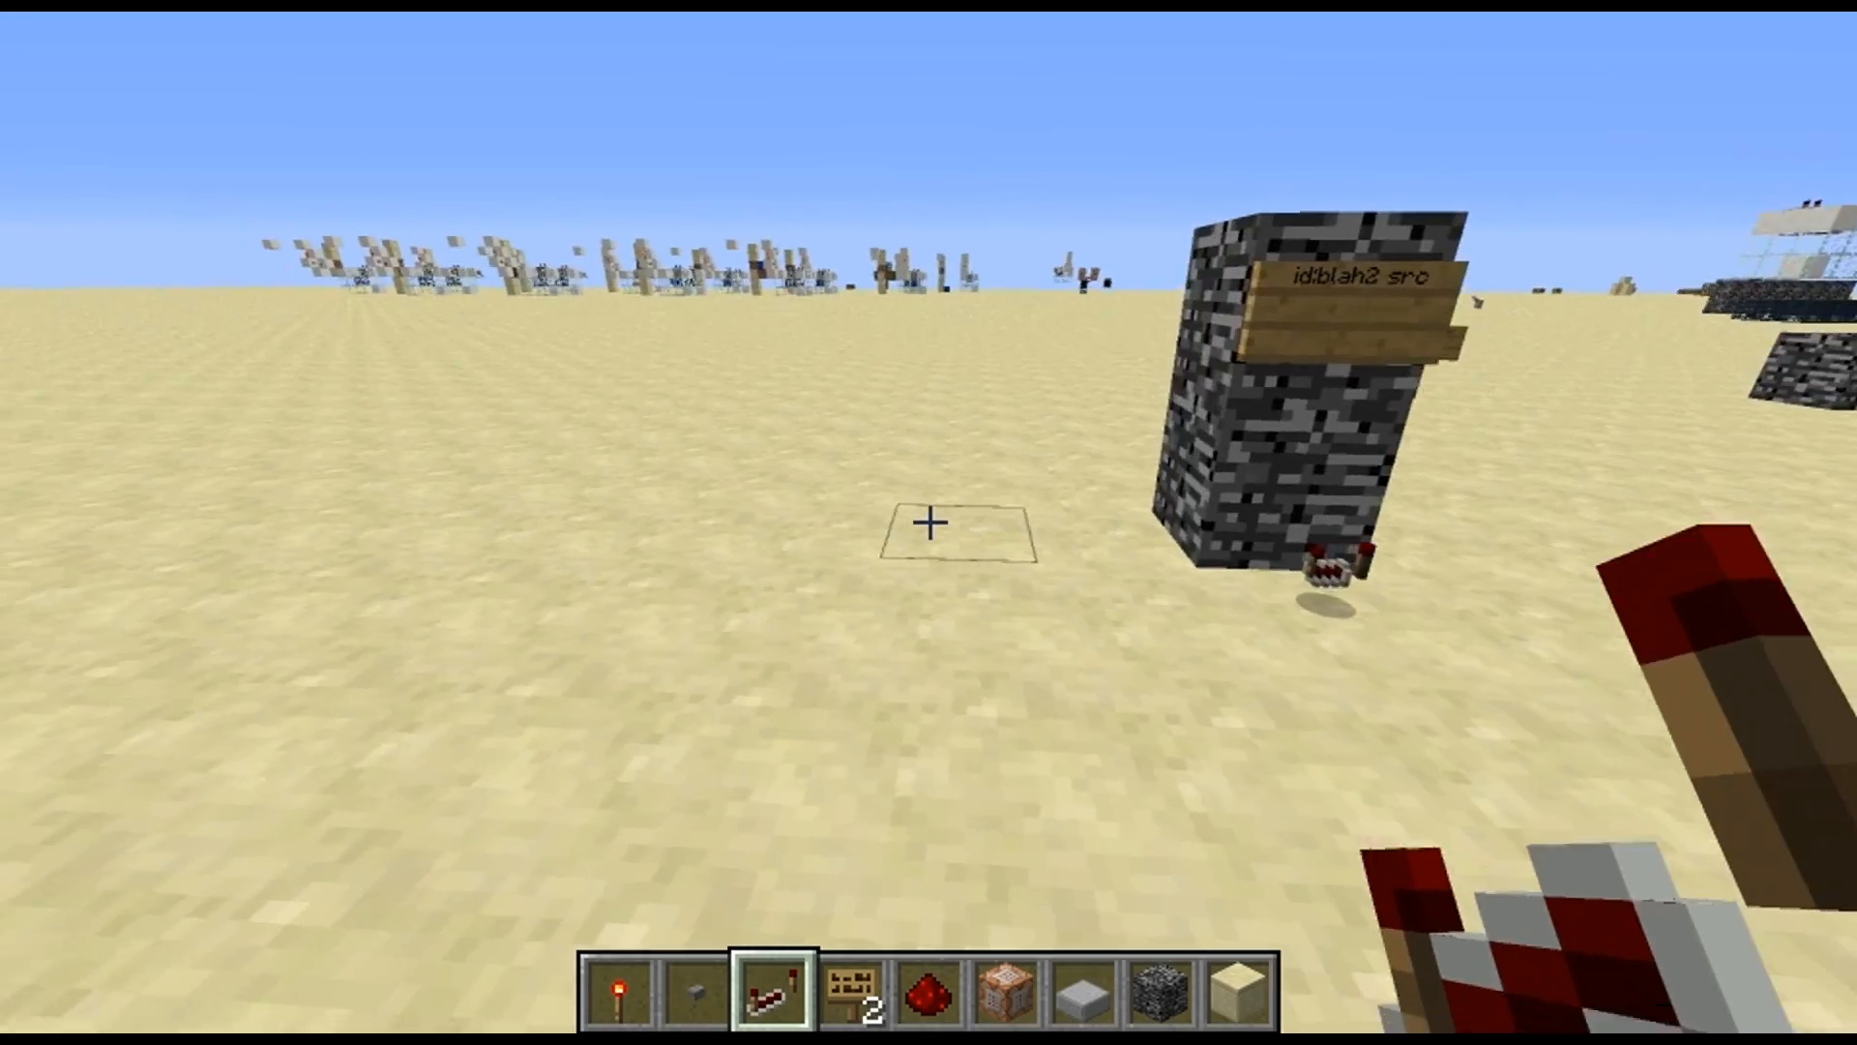
Place a standing sign reading "id:blah2 dest" on the sand beyond the bedrock pillar
{"action": "key", "text": "w"}
{"action": "scroll", "coordinate": [928, 522], "scroll_direction": "down", "scroll_amount": 2}
{"action": "scroll", "coordinate": [929, 523], "scroll_direction": "down", "scroll_amount": 2}
{"action": "scroll", "coordinate": [928, 522], "scroll_direction": "up", "scroll_amount": 2}
{"action": "scroll", "coordinate": [929, 523], "scroll_direction": "up", "scroll_amount": 1}
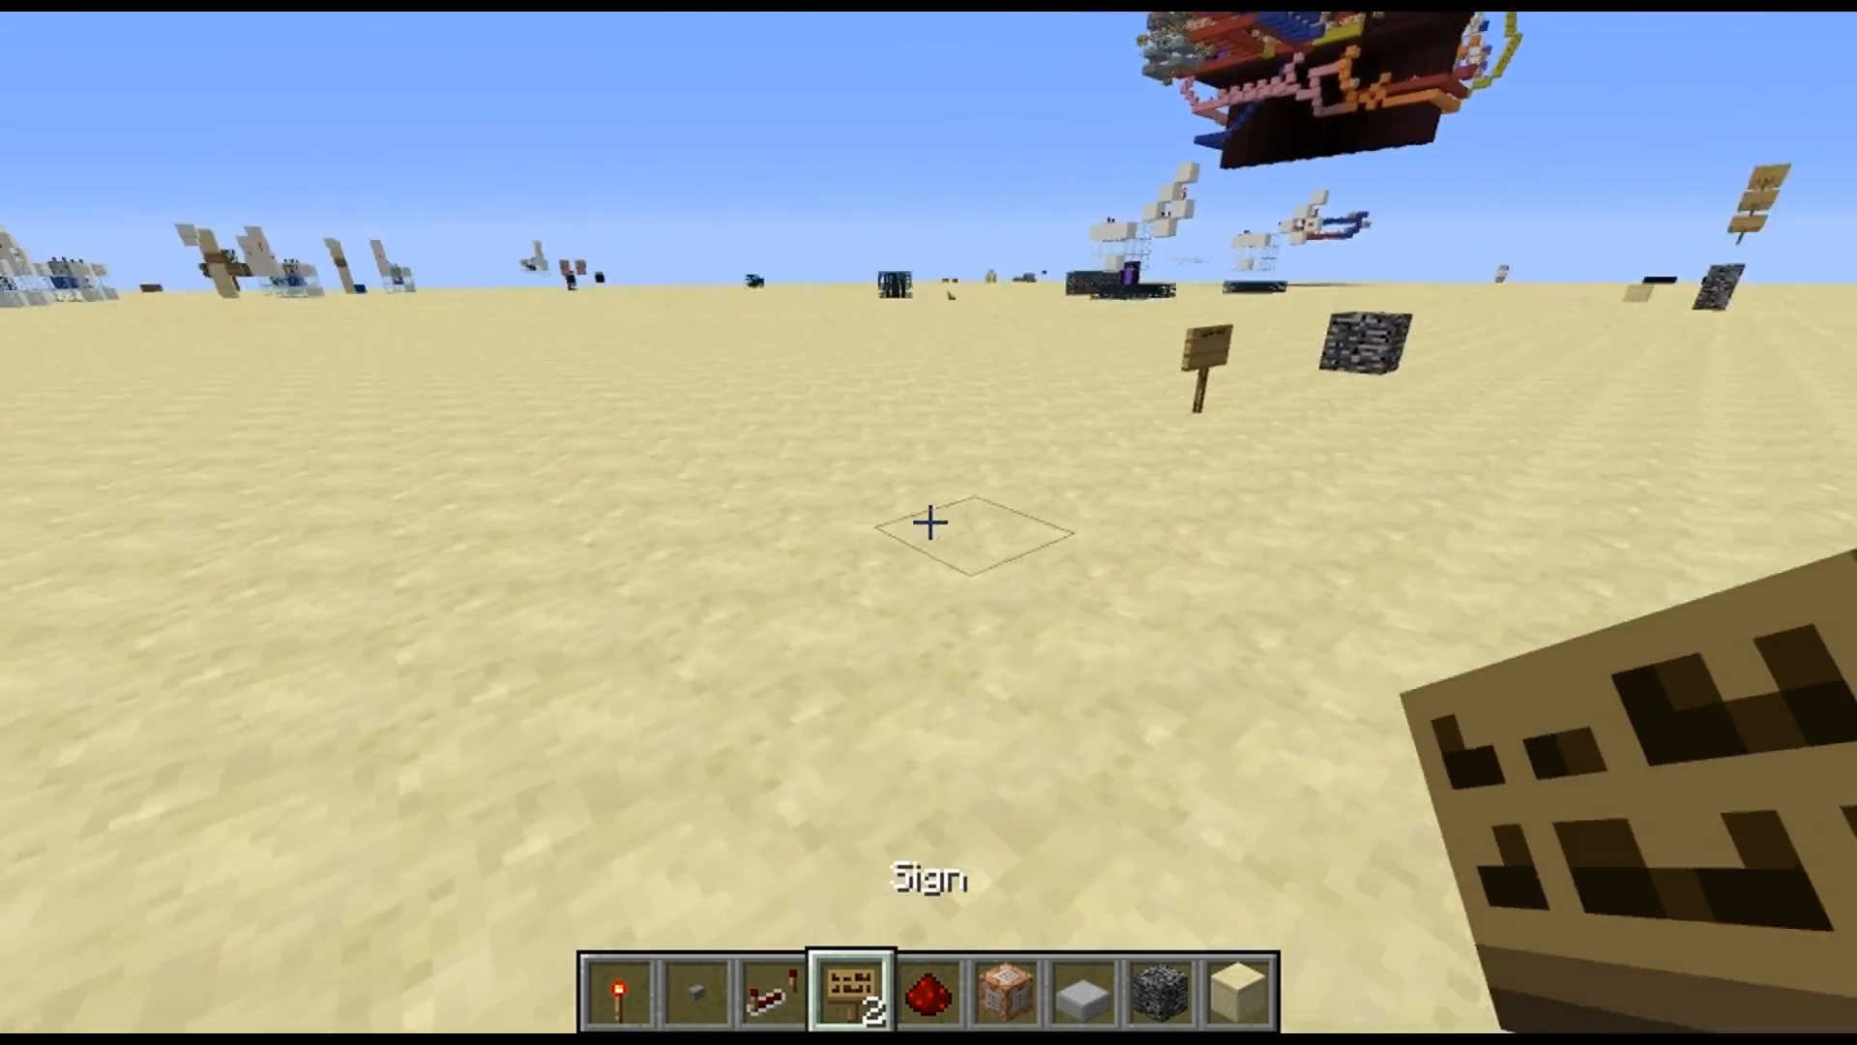
{"action": "right_click", "coordinate": [929, 522]}
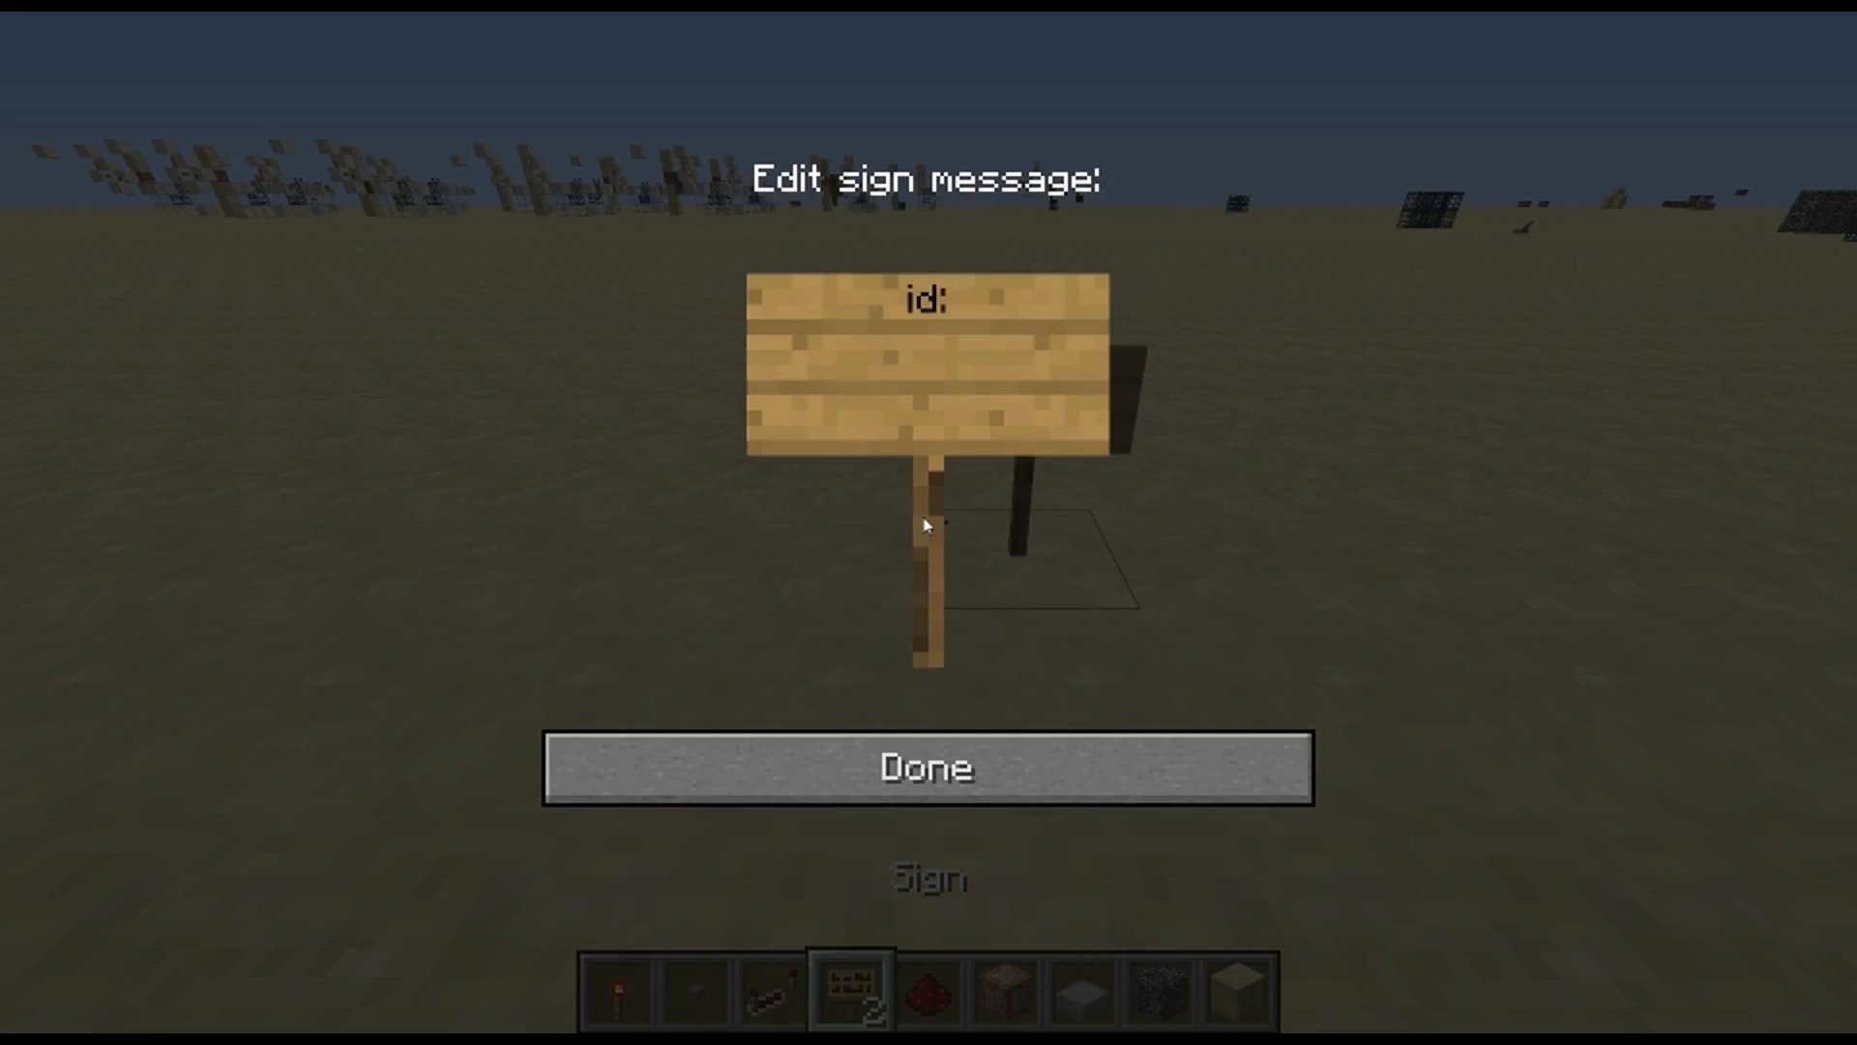
{"action": "type", "text": "id:blah2 dest"}
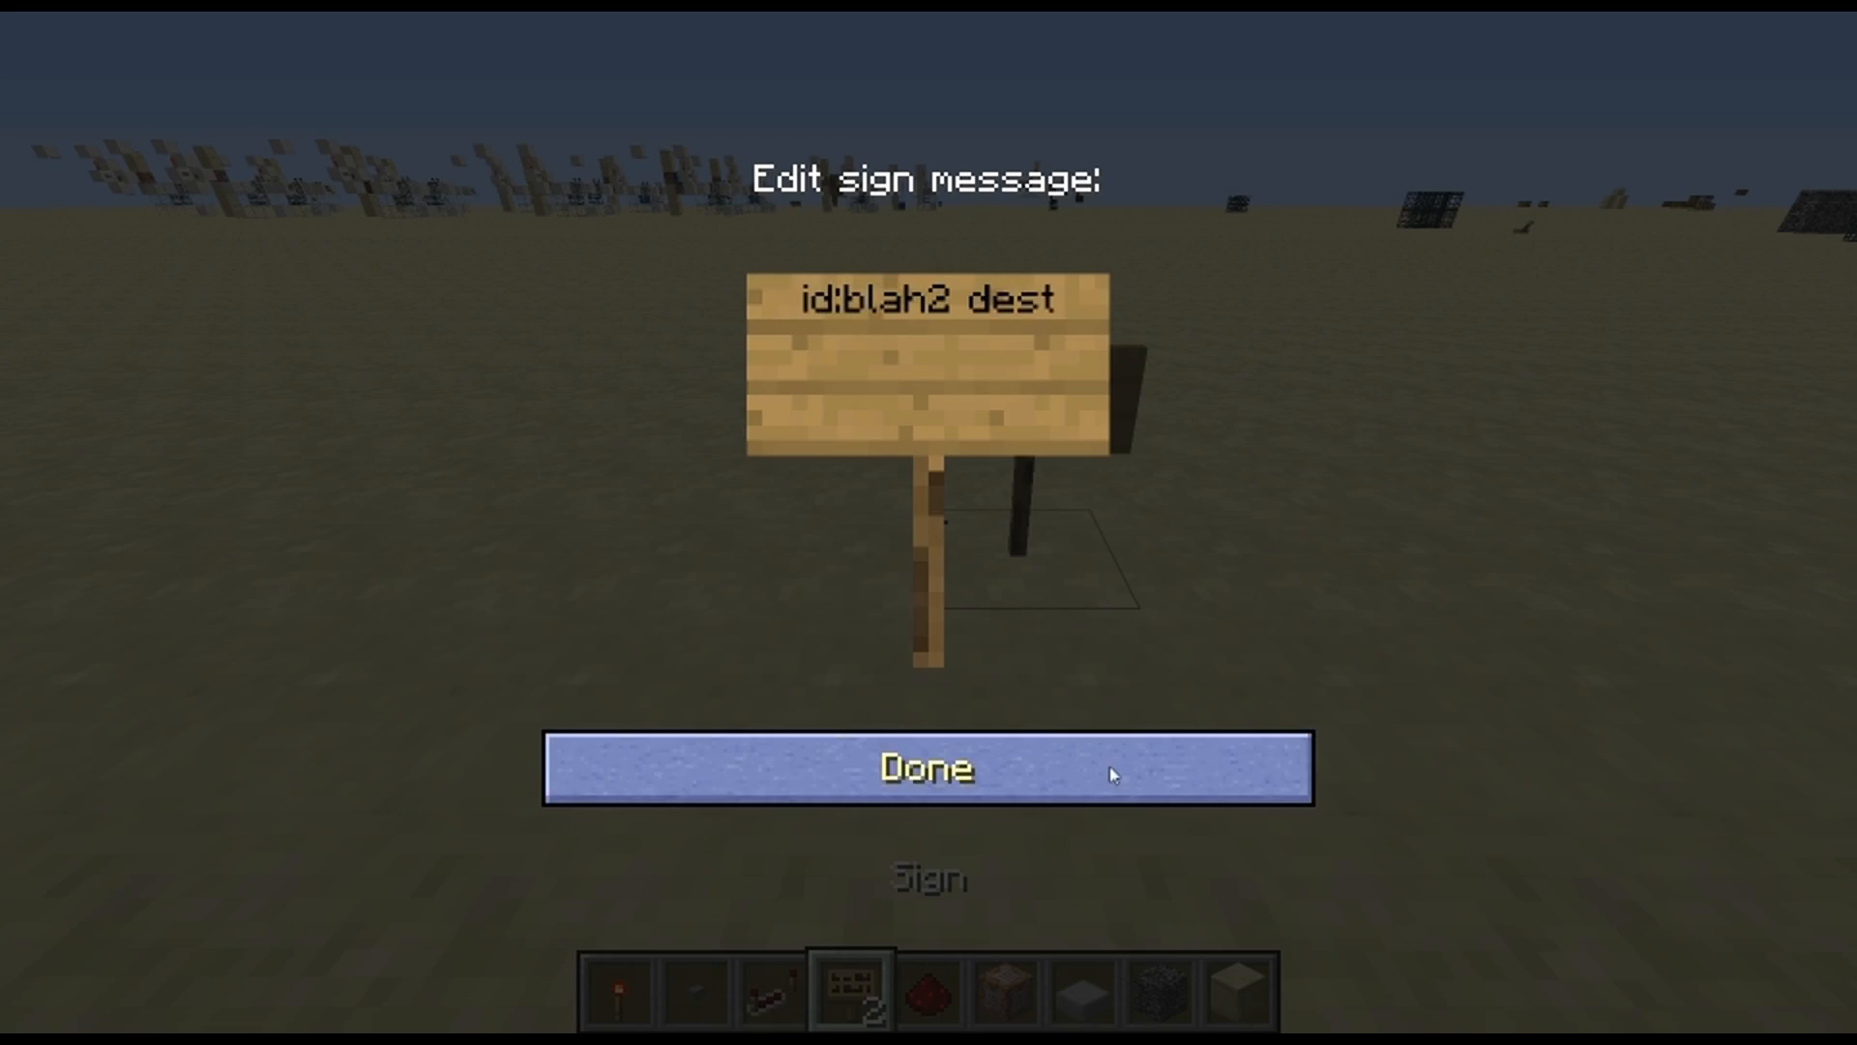
{"action": "left_click", "coordinate": [1113, 773]}
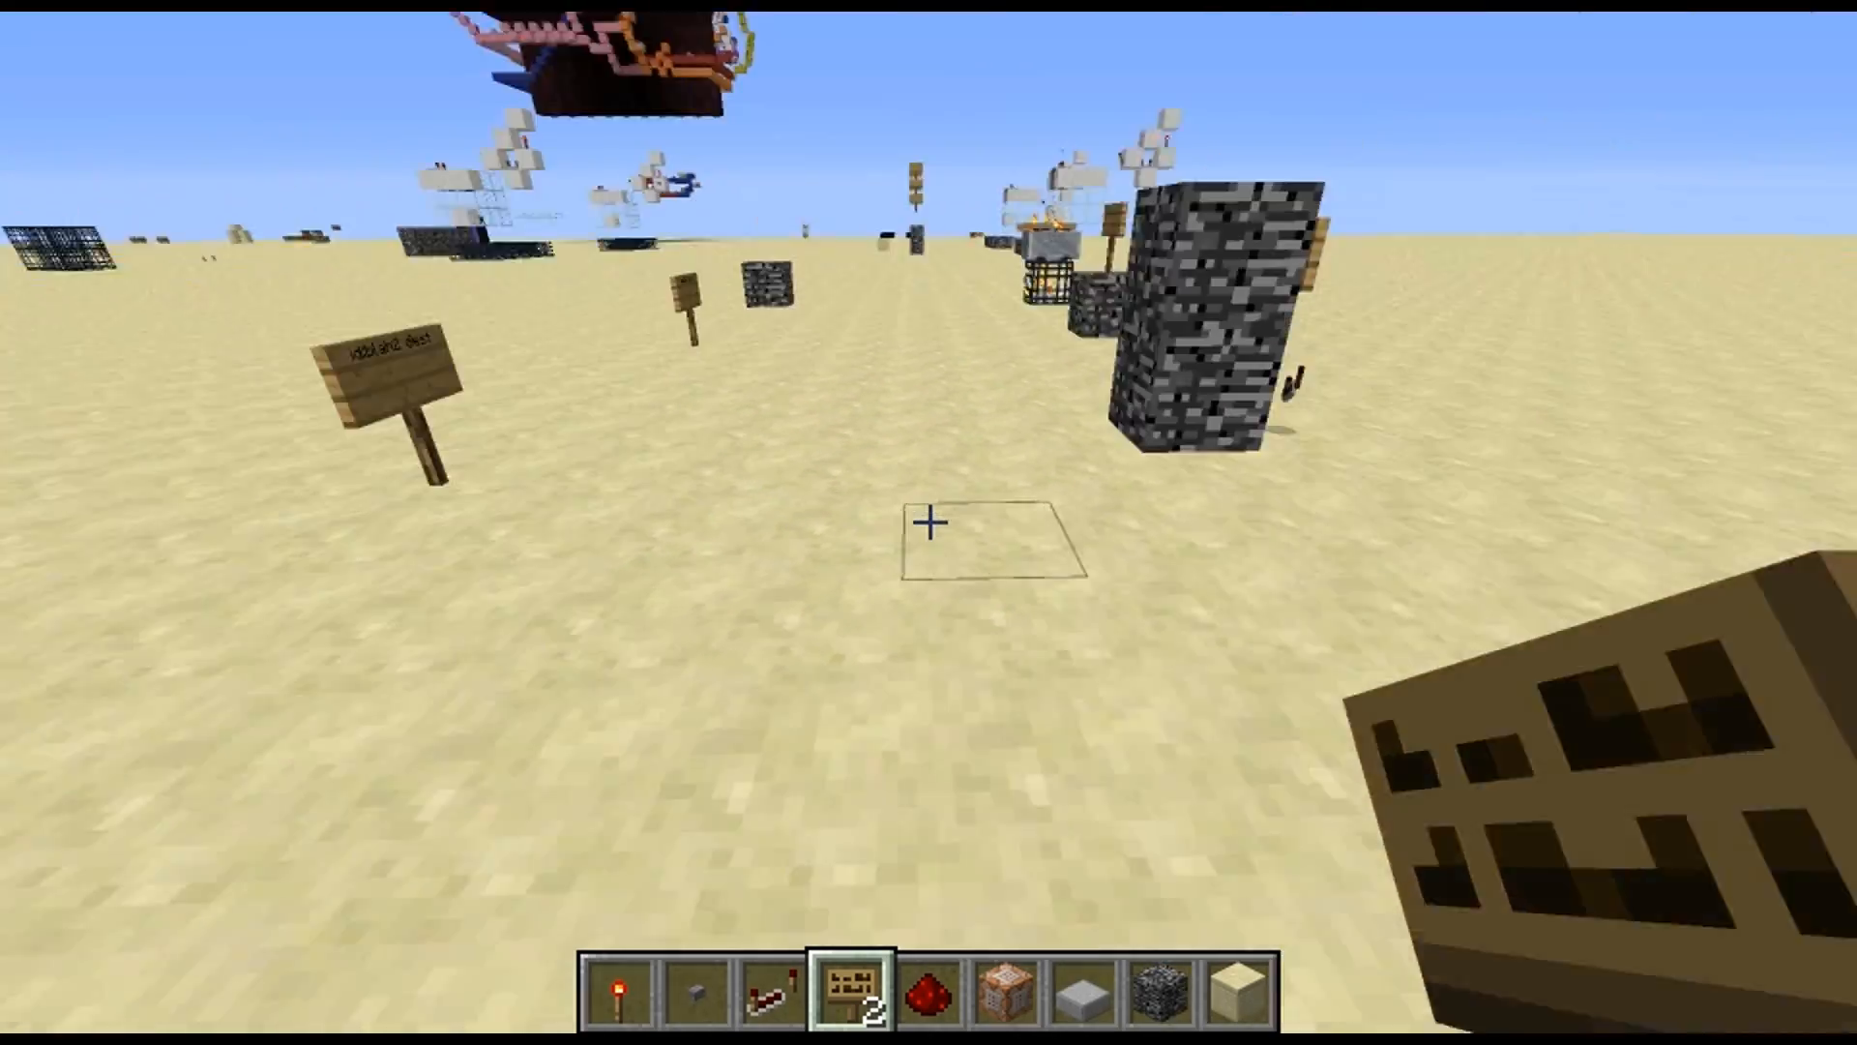
Search the creative inventory for "ches" and put a chest in the hotbar in place of the smooth sandstone
{"action": "scroll", "coordinate": [929, 522], "scroll_direction": "down", "scroll_amount": 3}
{"action": "key", "text": "e"}
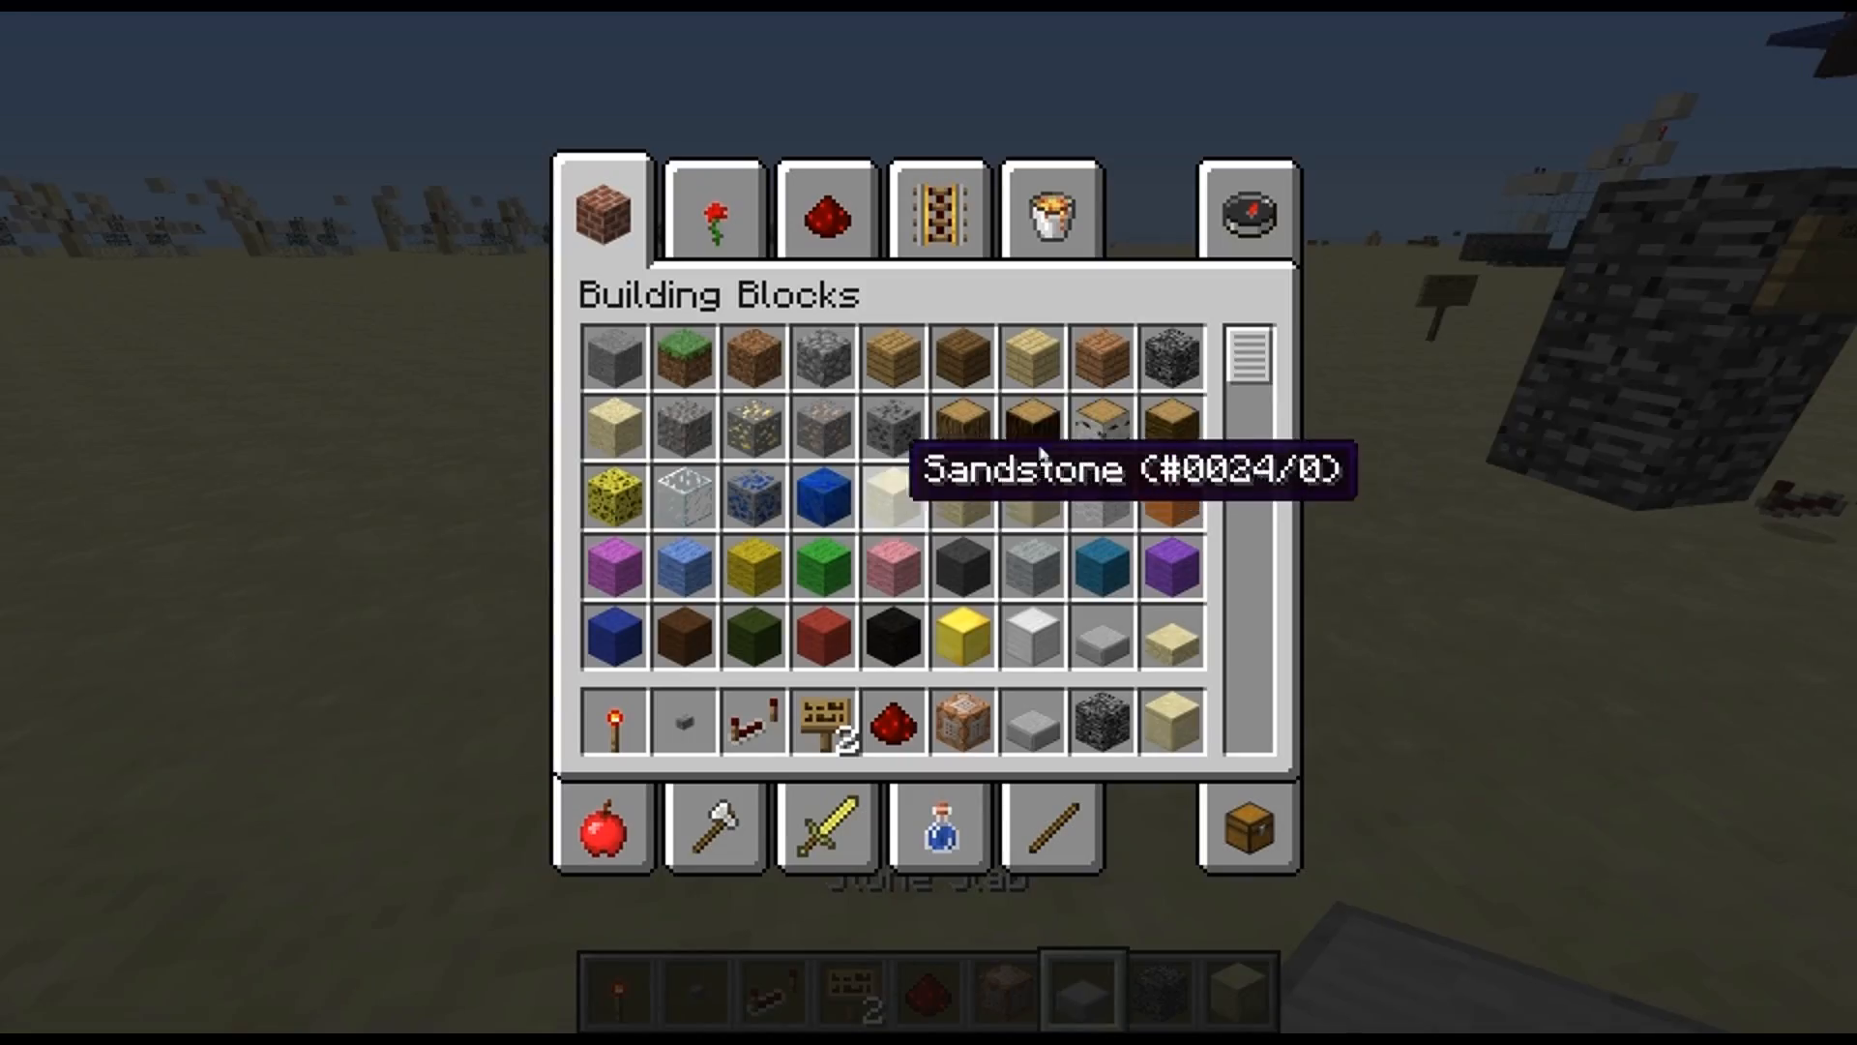
{"action": "left_click", "coordinate": [1313, 211]}
{"action": "type", "text": "ches"}
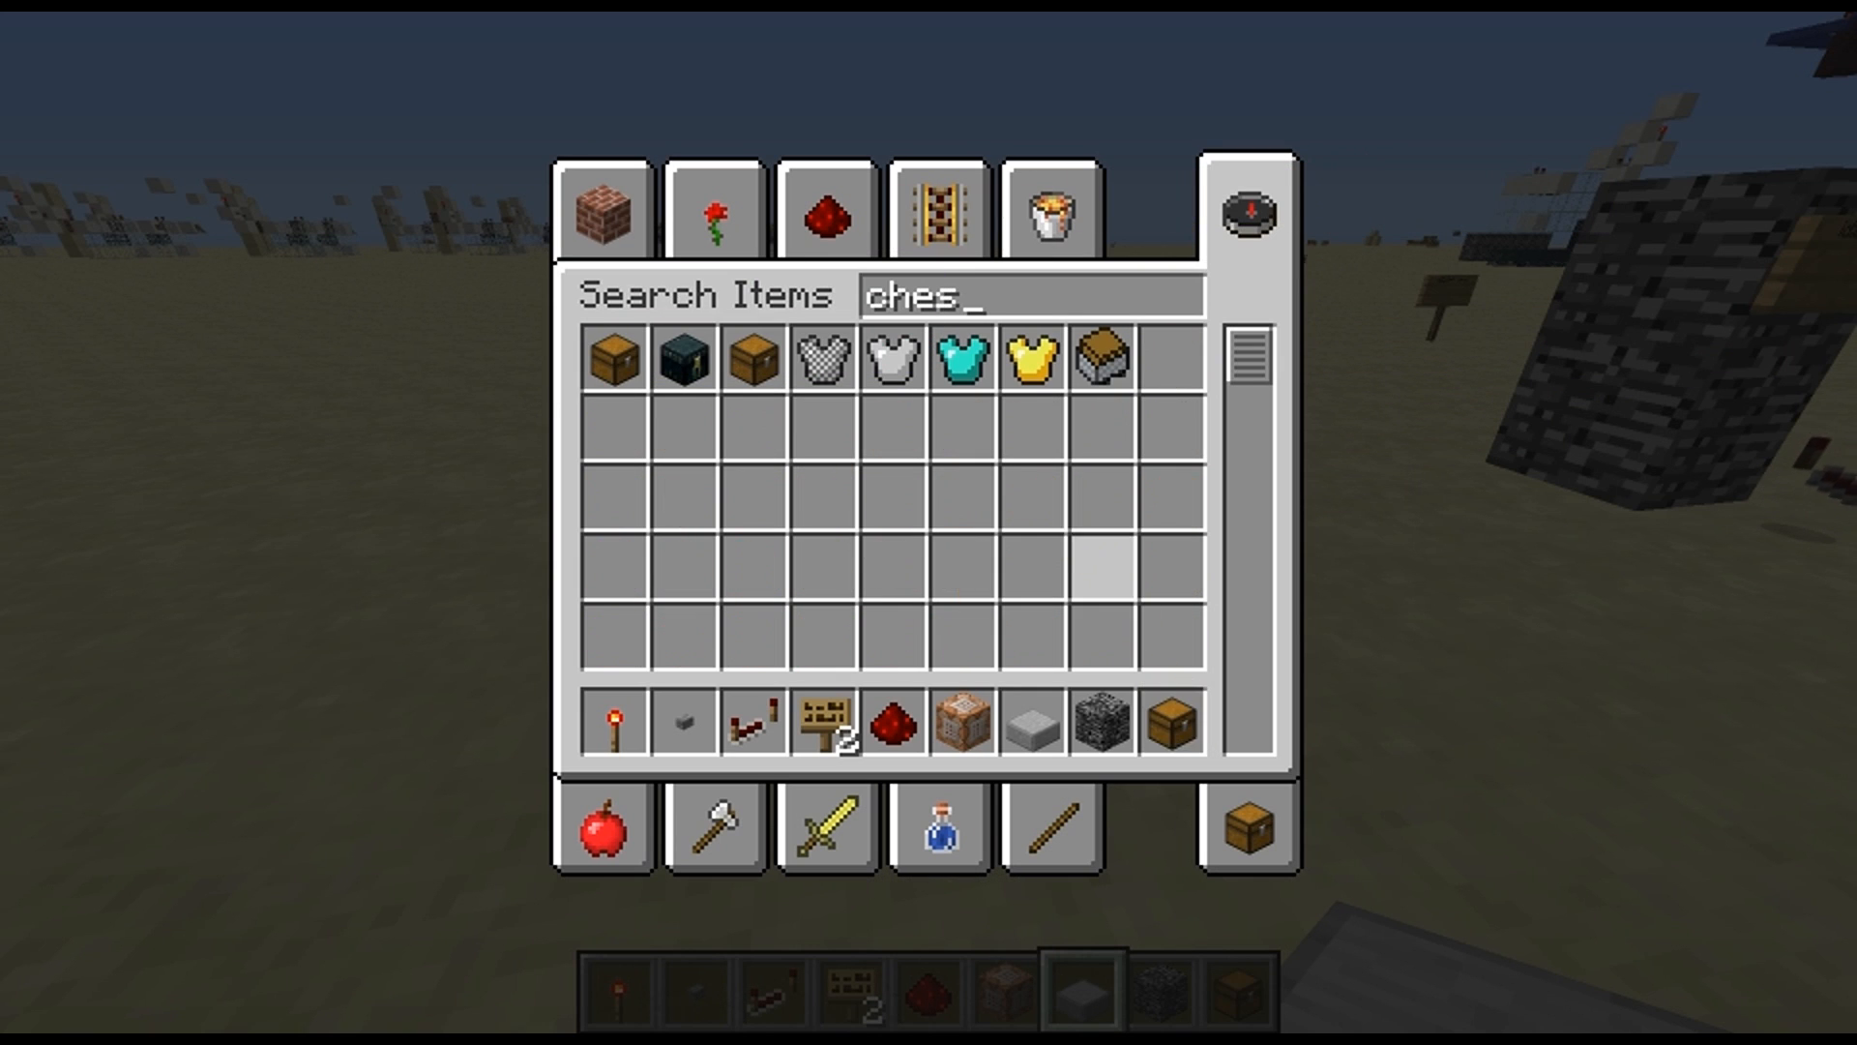
Place a chest on the open sand beyond the bedrock pillar
{"action": "key", "text": "Escape"}
{"action": "scroll", "coordinate": [928, 523], "scroll_direction": "down", "scroll_amount": 2}
{"action": "scroll", "coordinate": [929, 523], "scroll_direction": "down", "scroll_amount": 1}
{"action": "scroll", "coordinate": [929, 522], "scroll_direction": "up", "scroll_amount": 1}
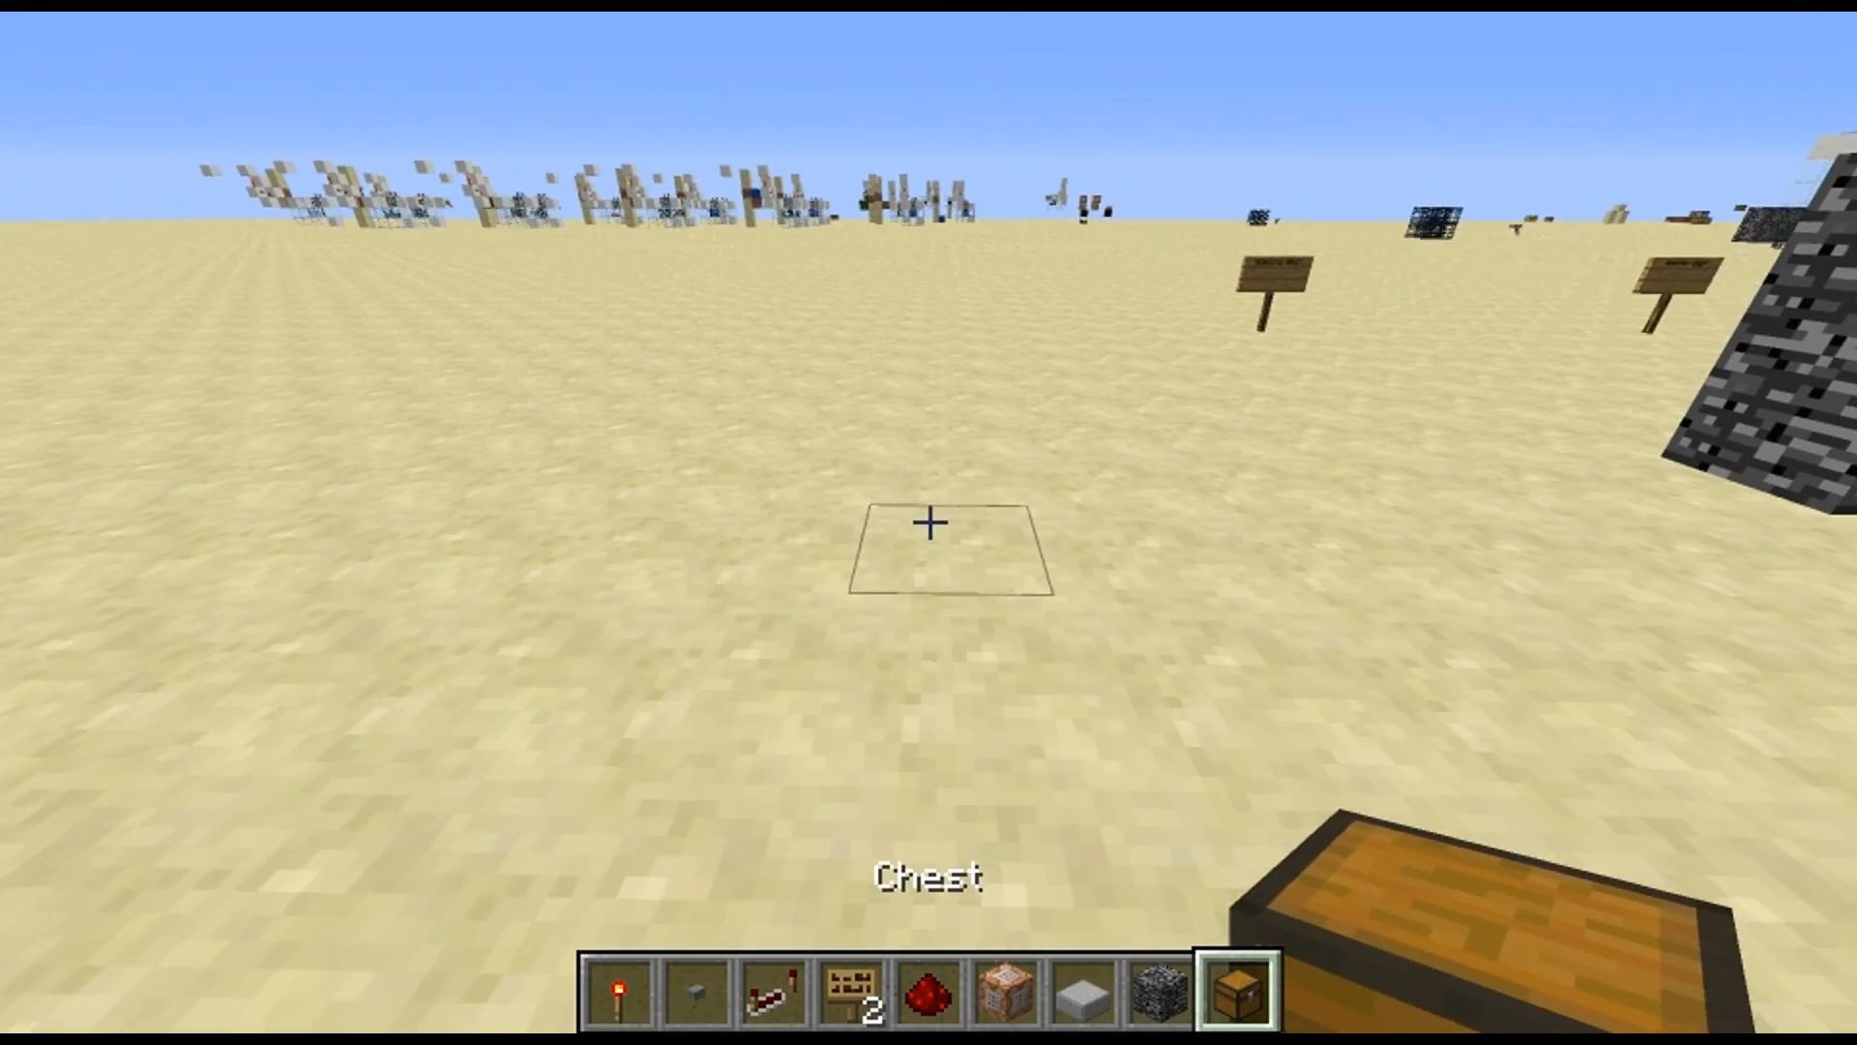
{"action": "right_click", "coordinate": [929, 523]}
Stand a sign on top of the chest reading "id:blah3 src" with "ent" on its second line
{"action": "scroll", "coordinate": [929, 522], "scroll_direction": "up", "scroll_amount": 6}
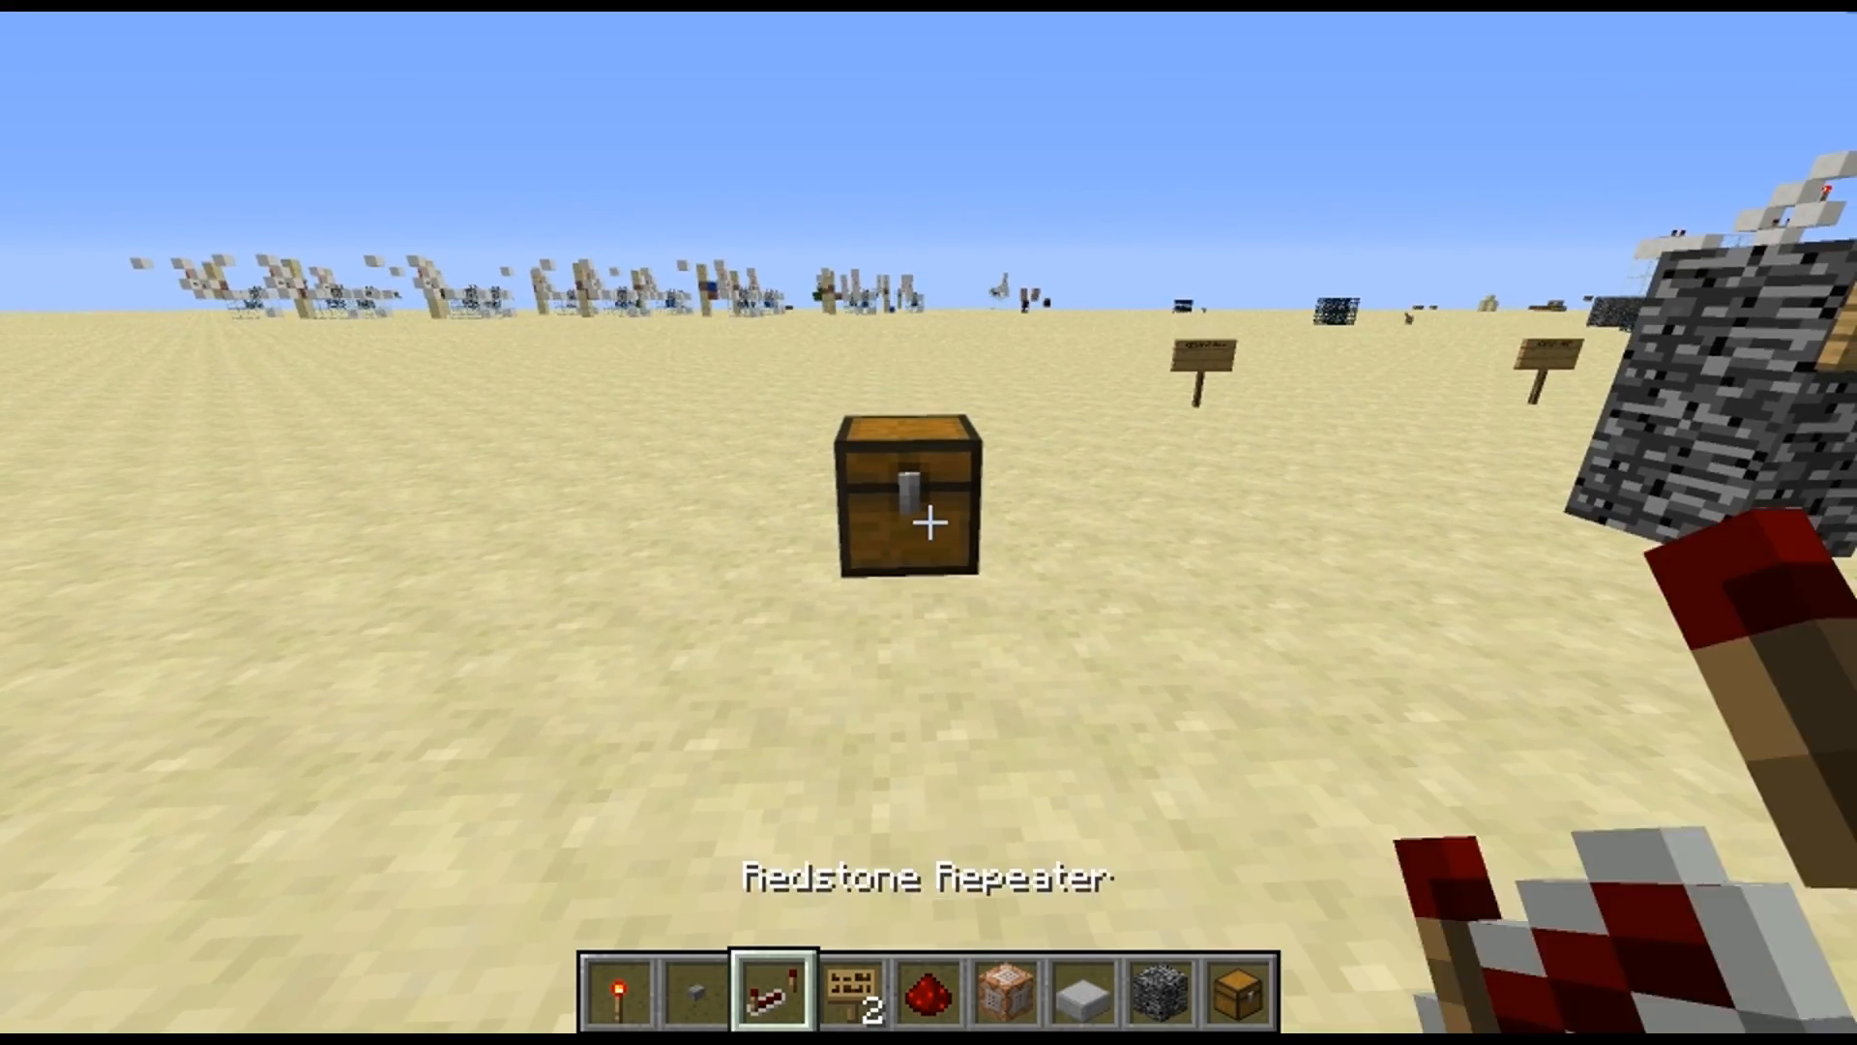
{"action": "scroll", "coordinate": [928, 523], "scroll_direction": "down", "scroll_amount": 2}
{"action": "scroll", "coordinate": [928, 522], "scroll_direction": "down", "scroll_amount": 1}
{"action": "scroll", "coordinate": [928, 523], "scroll_direction": "up", "scroll_amount": 1}
{"action": "scroll", "coordinate": [928, 522], "scroll_direction": "up", "scroll_amount": 1}
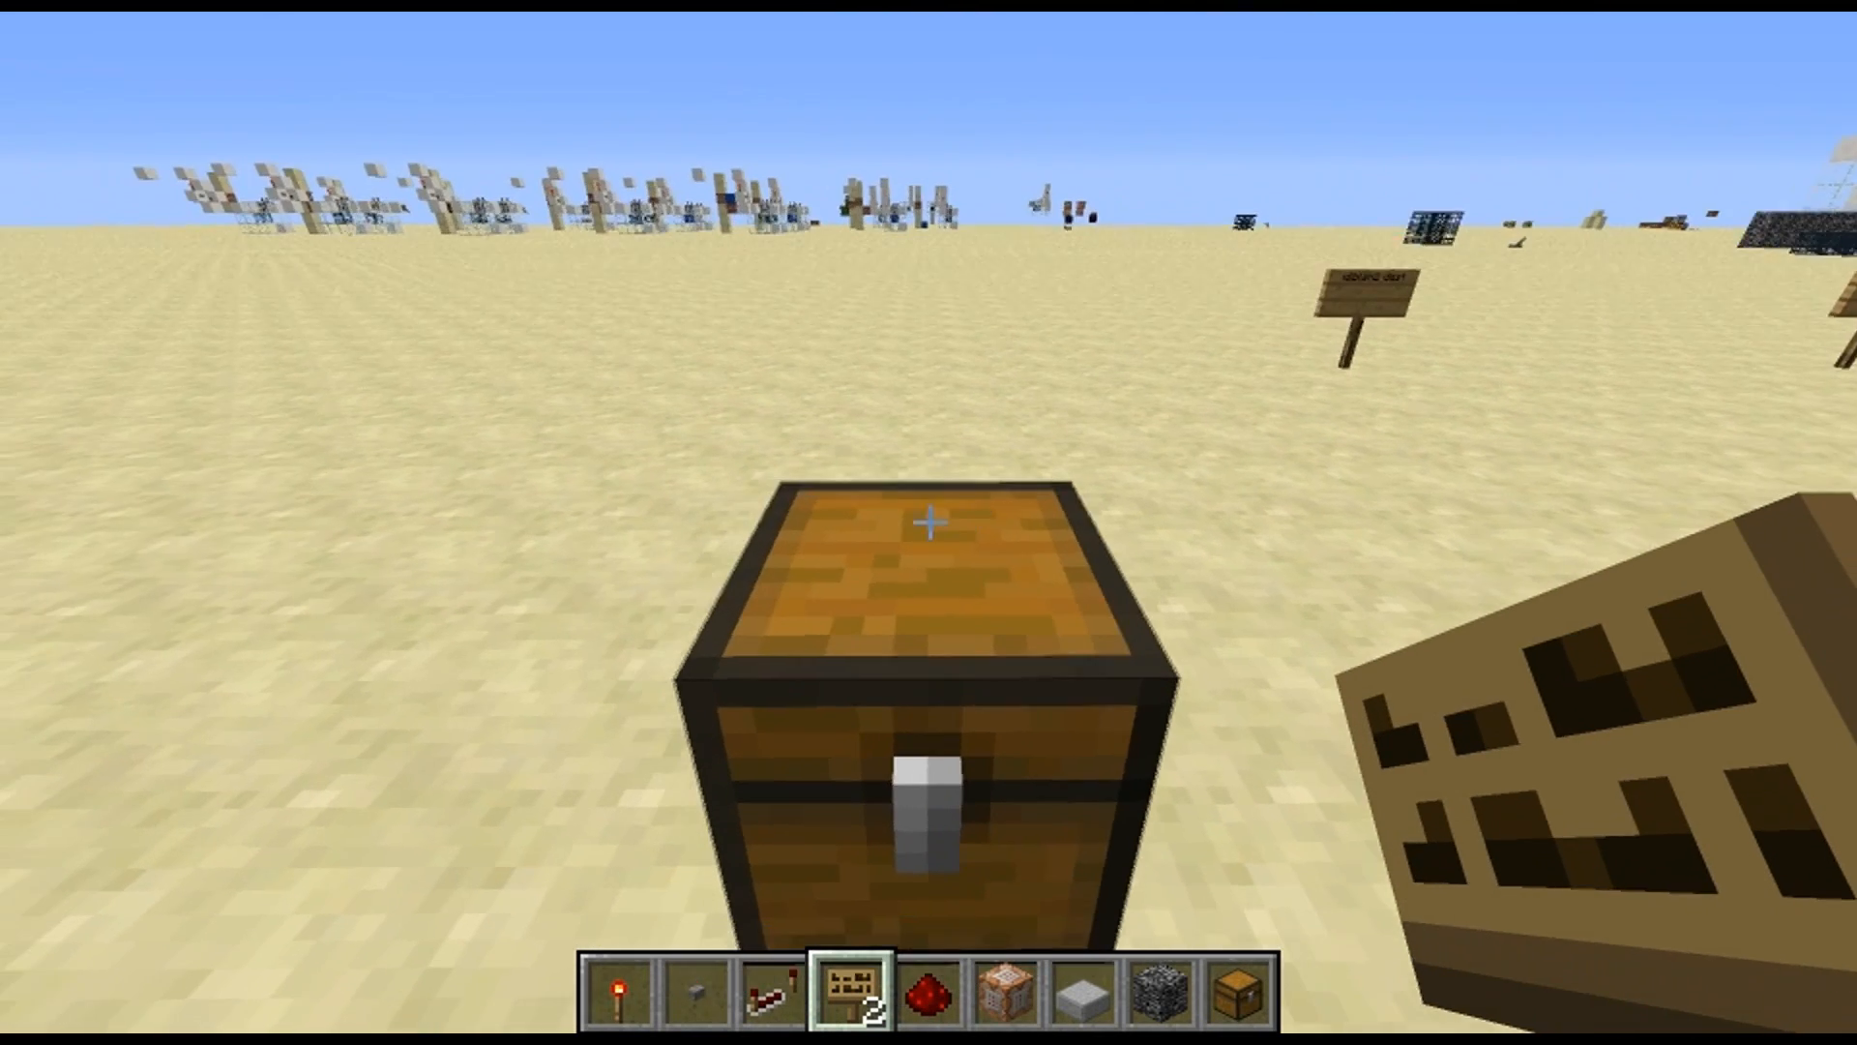
{"action": "right_click", "coordinate": [929, 522]}
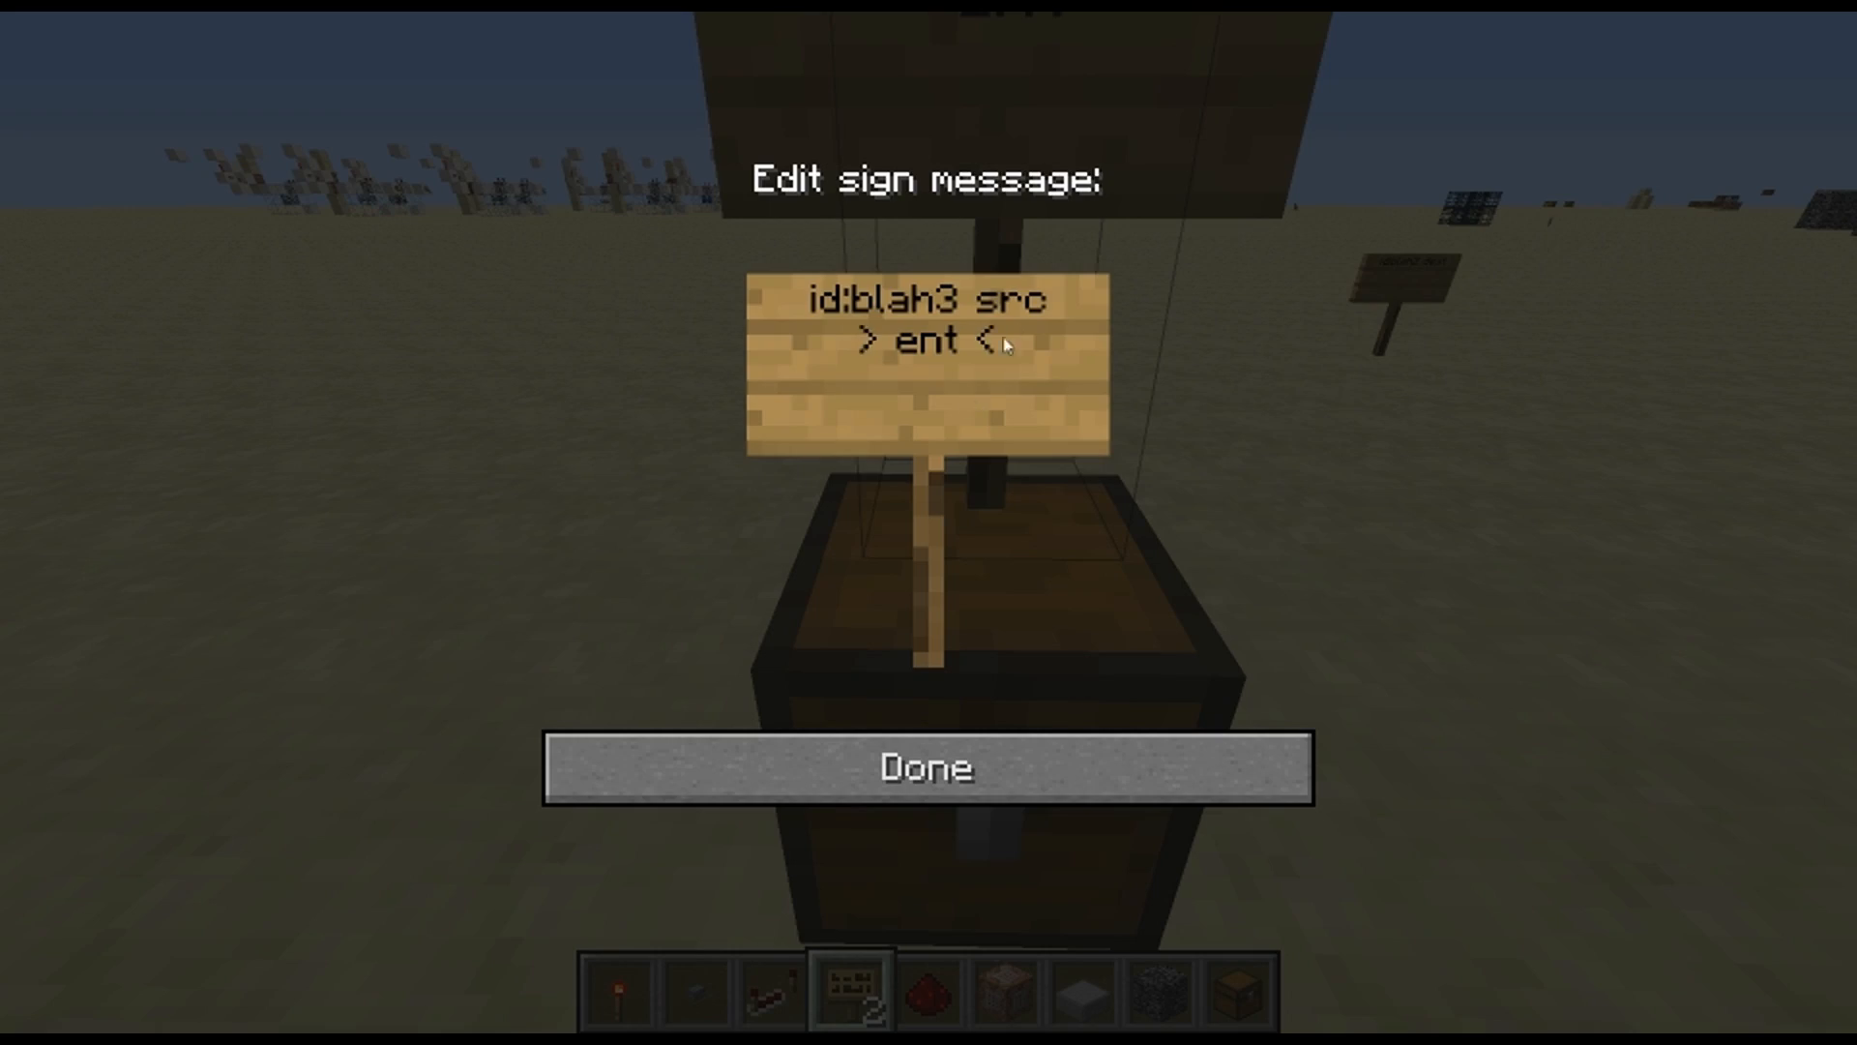
{"action": "left_click", "coordinate": [1053, 784]}
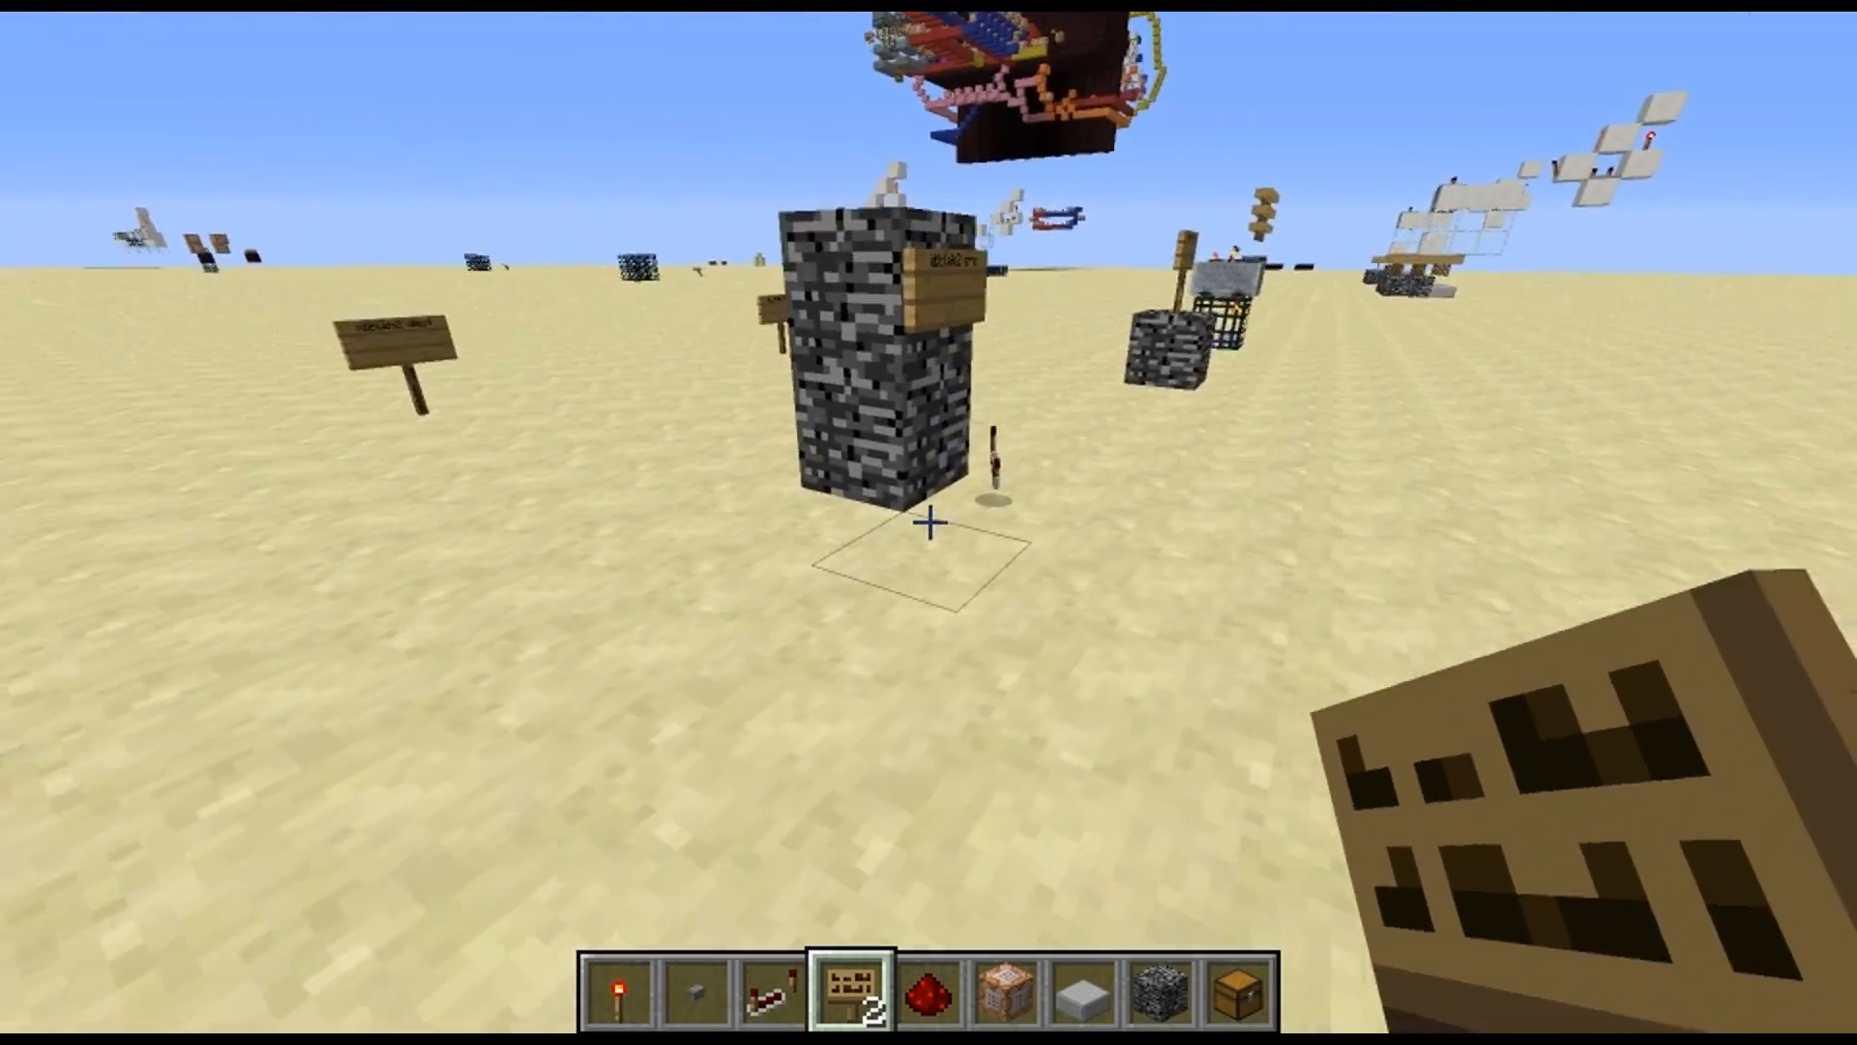
Put the stack of eight Slightly Damaged Anvils into the chest under the "id:blah3 src" sign
{"action": "key", "text": "d"}
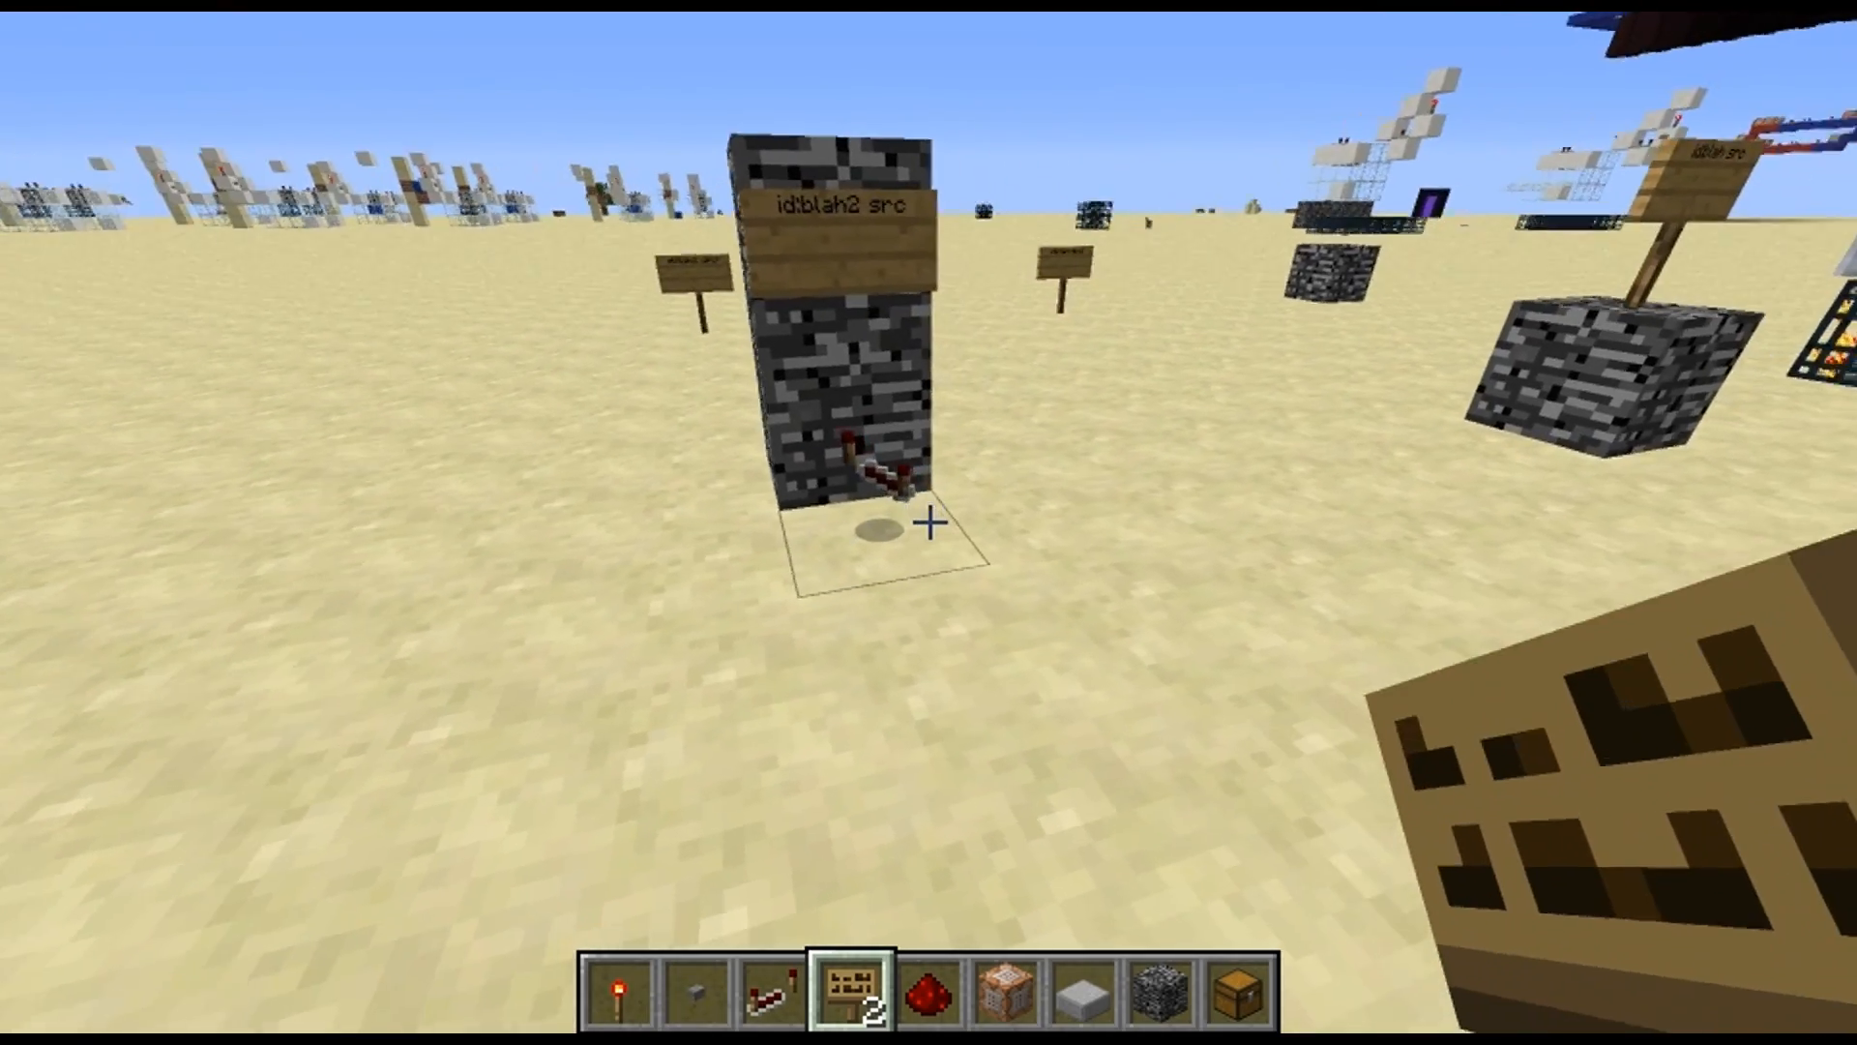
{"action": "key", "text": "a"}
{"action": "left_click", "coordinate": [929, 522]}
{"action": "key", "text": "s"}
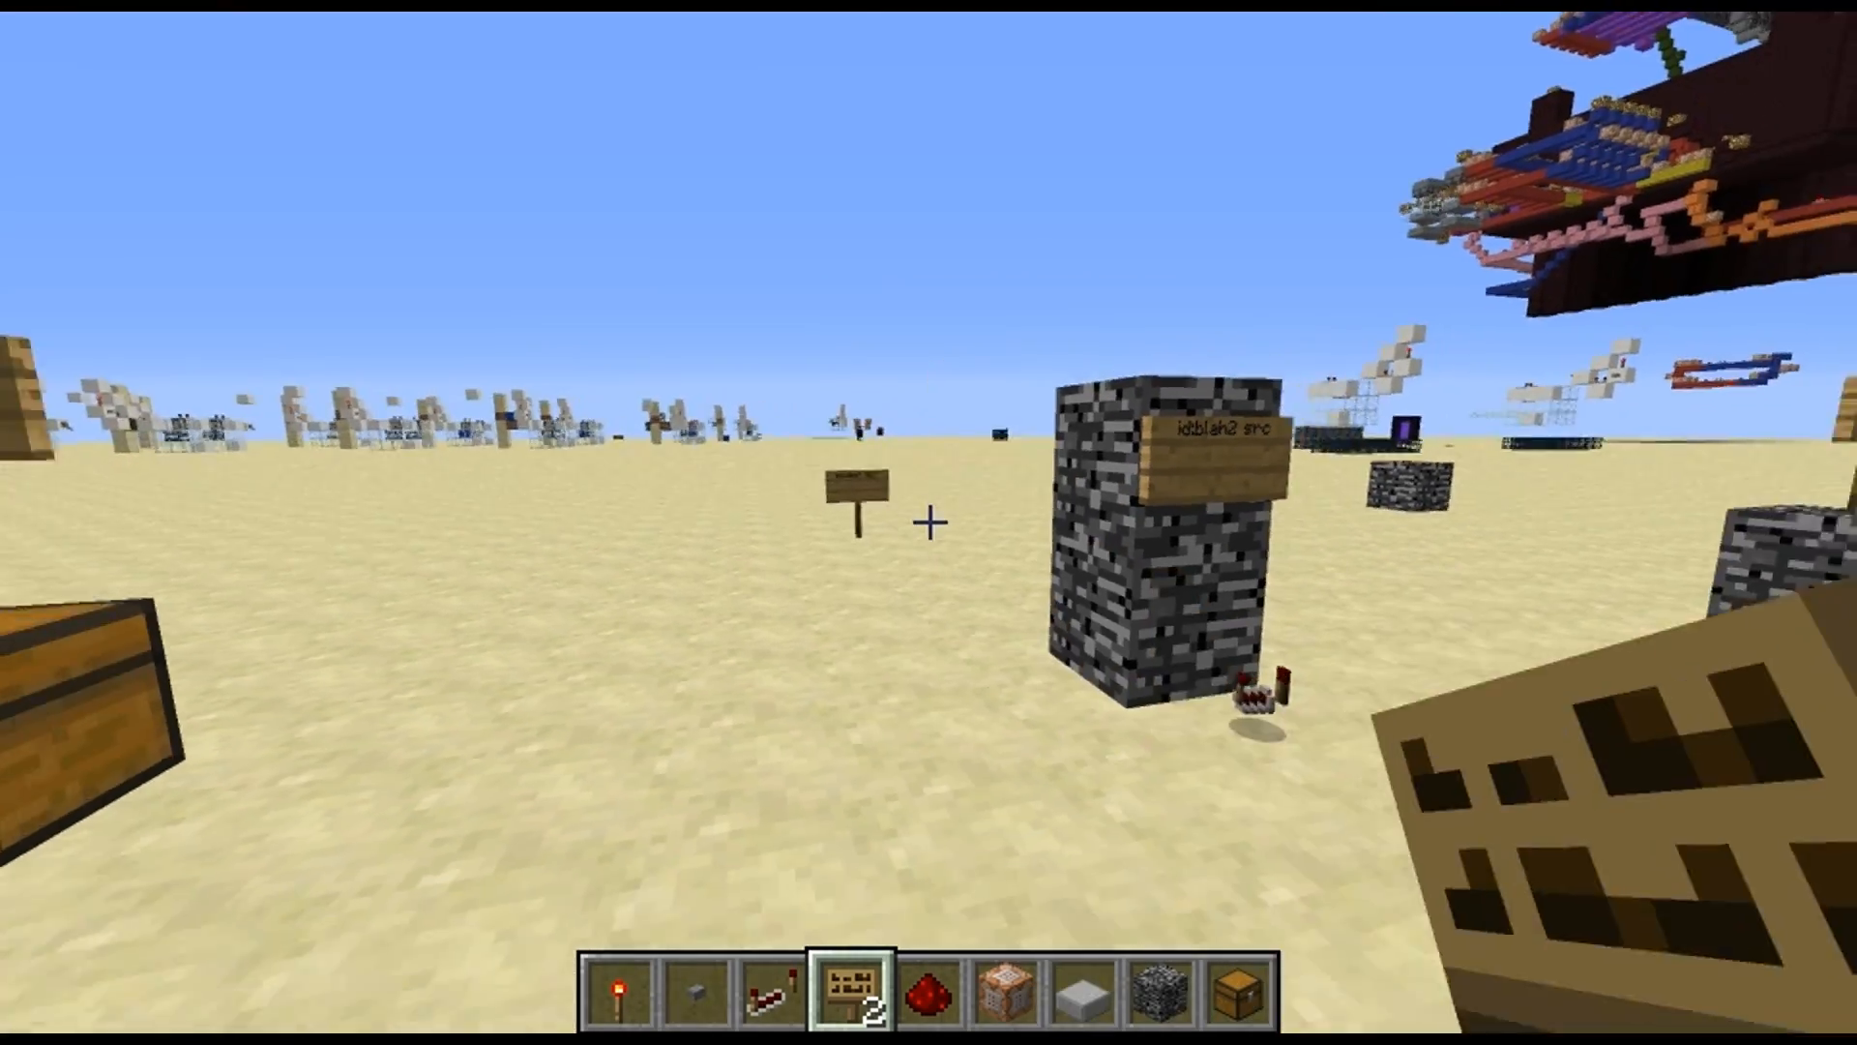
{"action": "key", "text": "a"}
{"action": "key", "text": "w"}
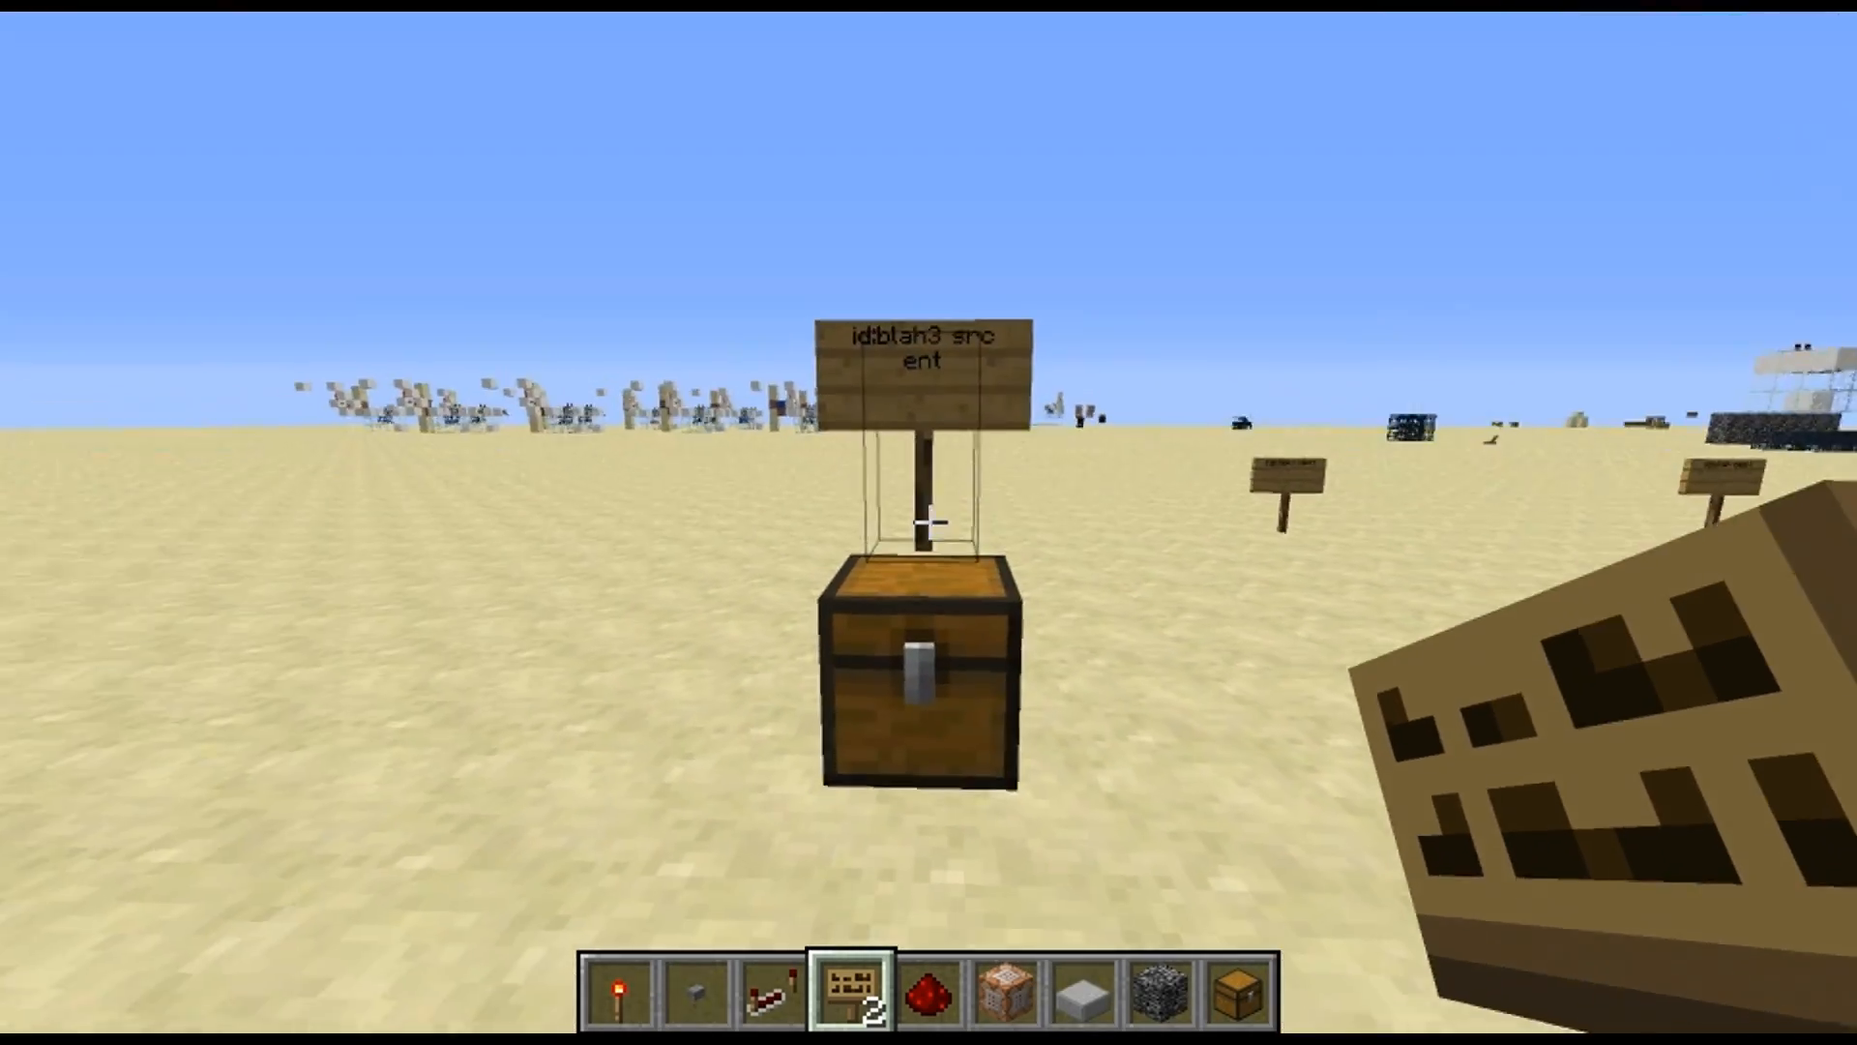
{"action": "key", "text": "w"}
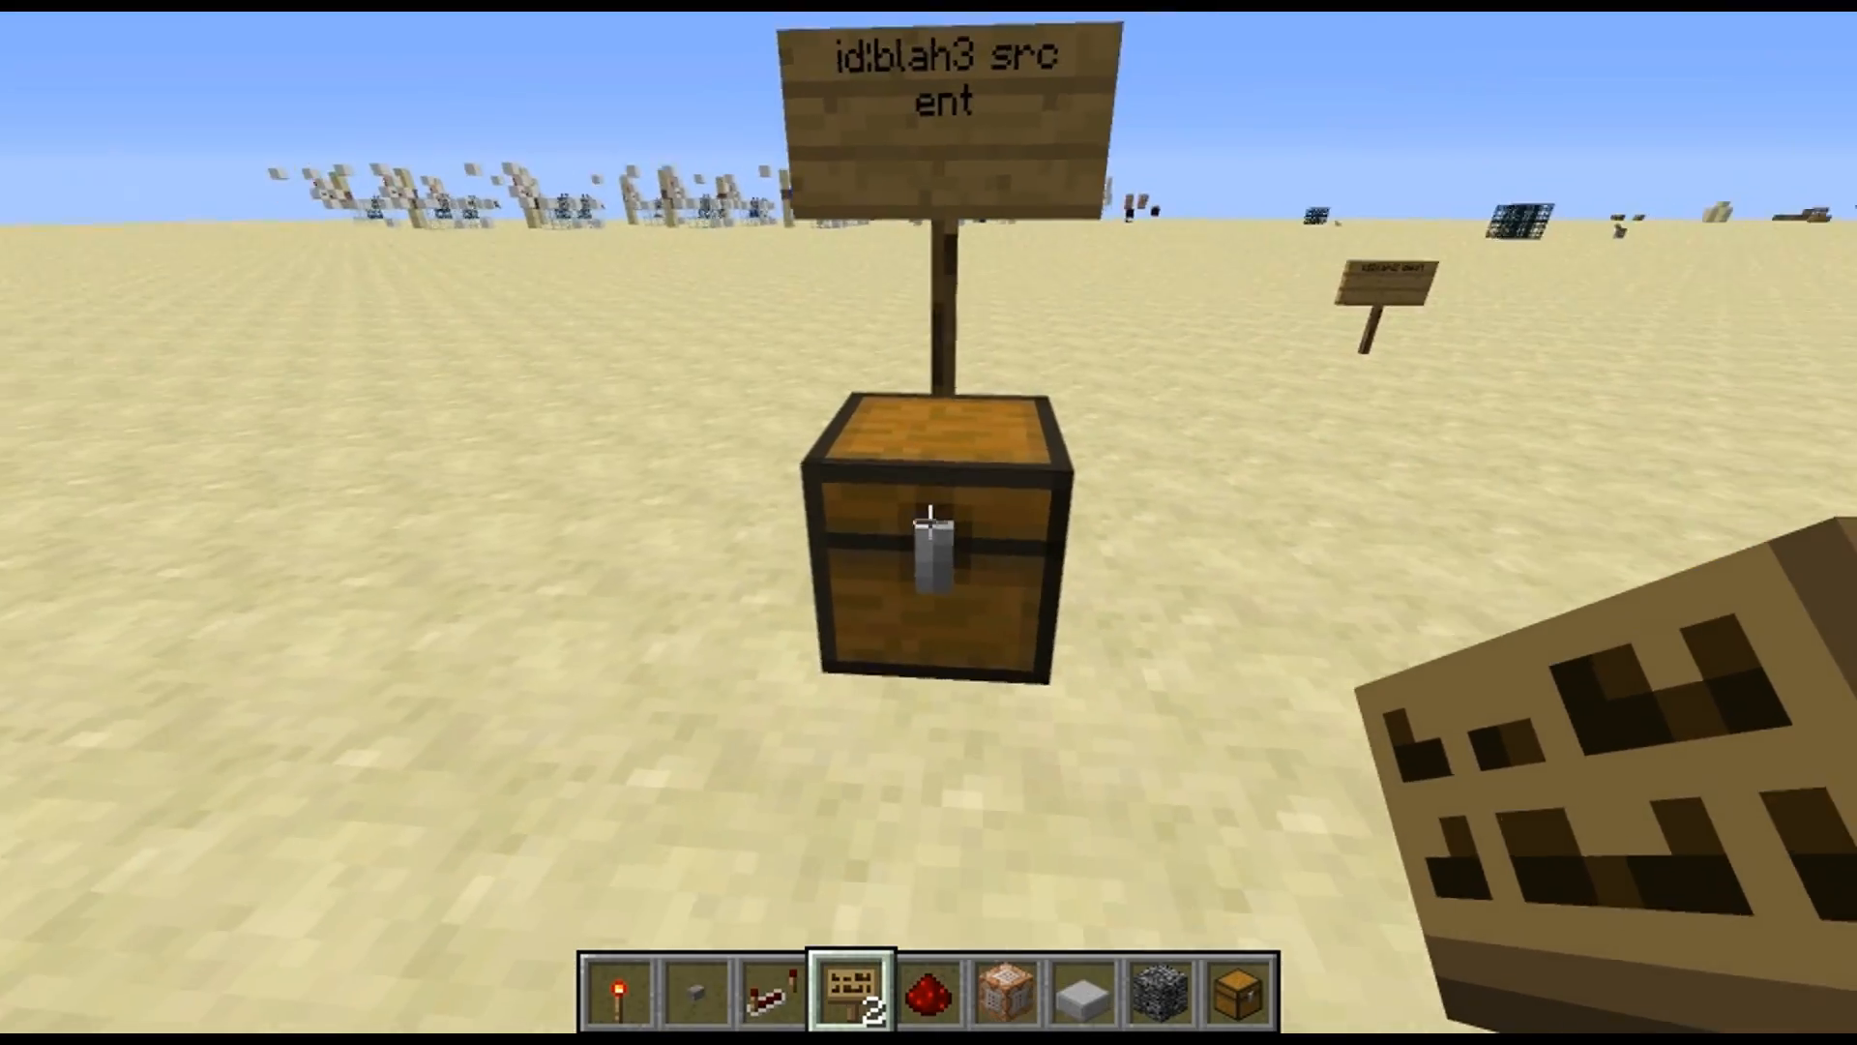
{"action": "right_click", "coordinate": [929, 523]}
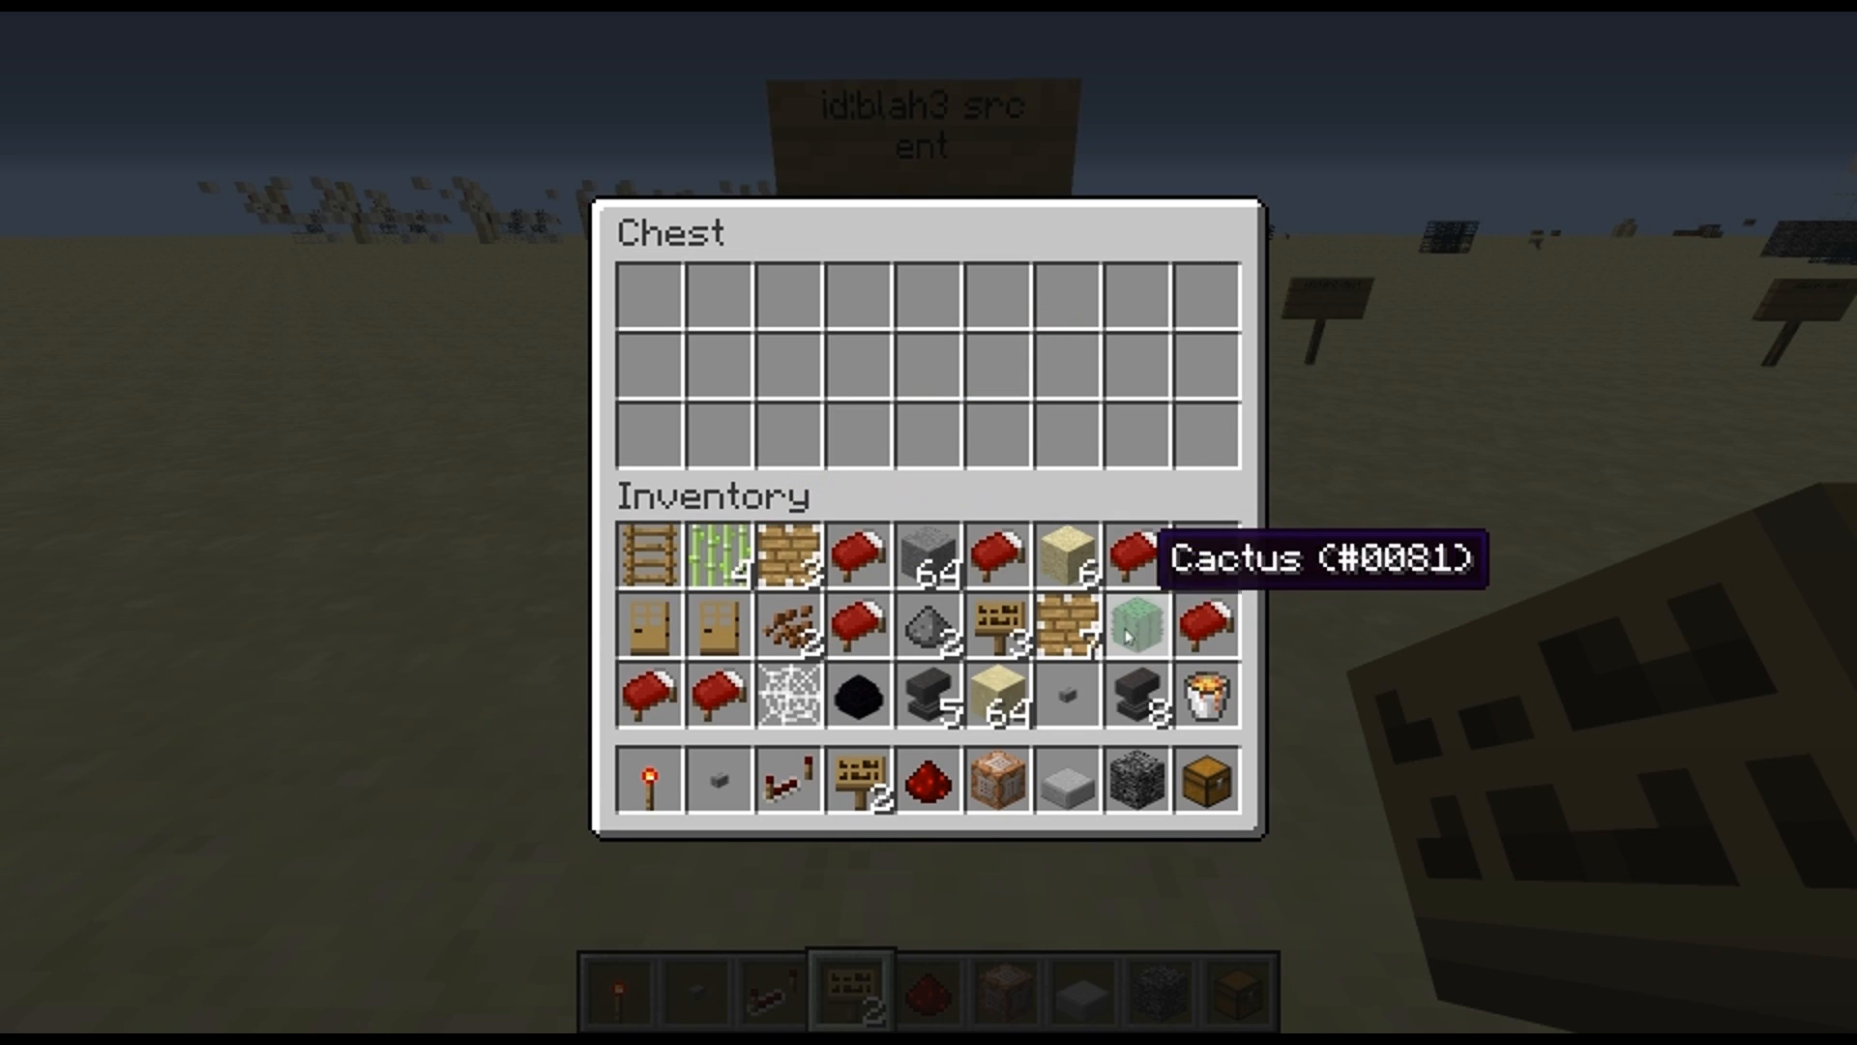
{"action": "left_click", "coordinate": [924, 377], "text": "shift"}
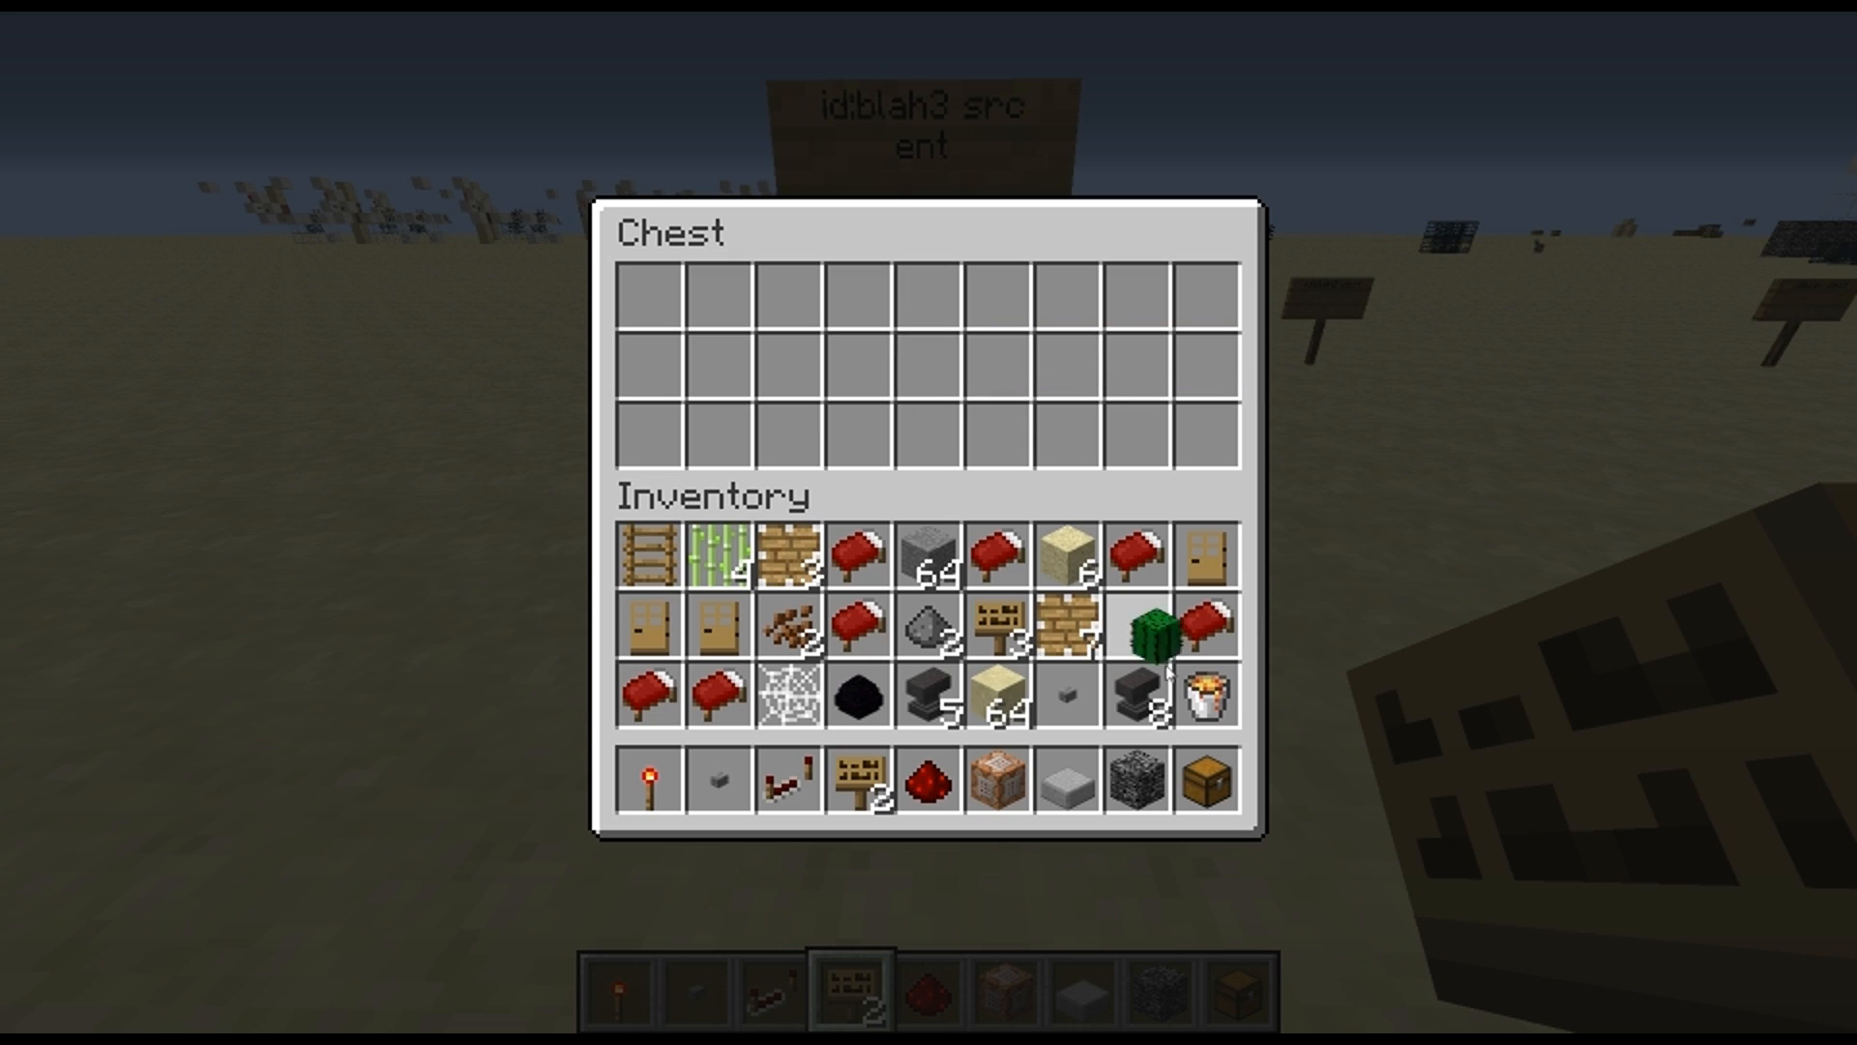
{"action": "left_click", "coordinate": [1136, 694]}
{"action": "left_click", "coordinate": [931, 377]}
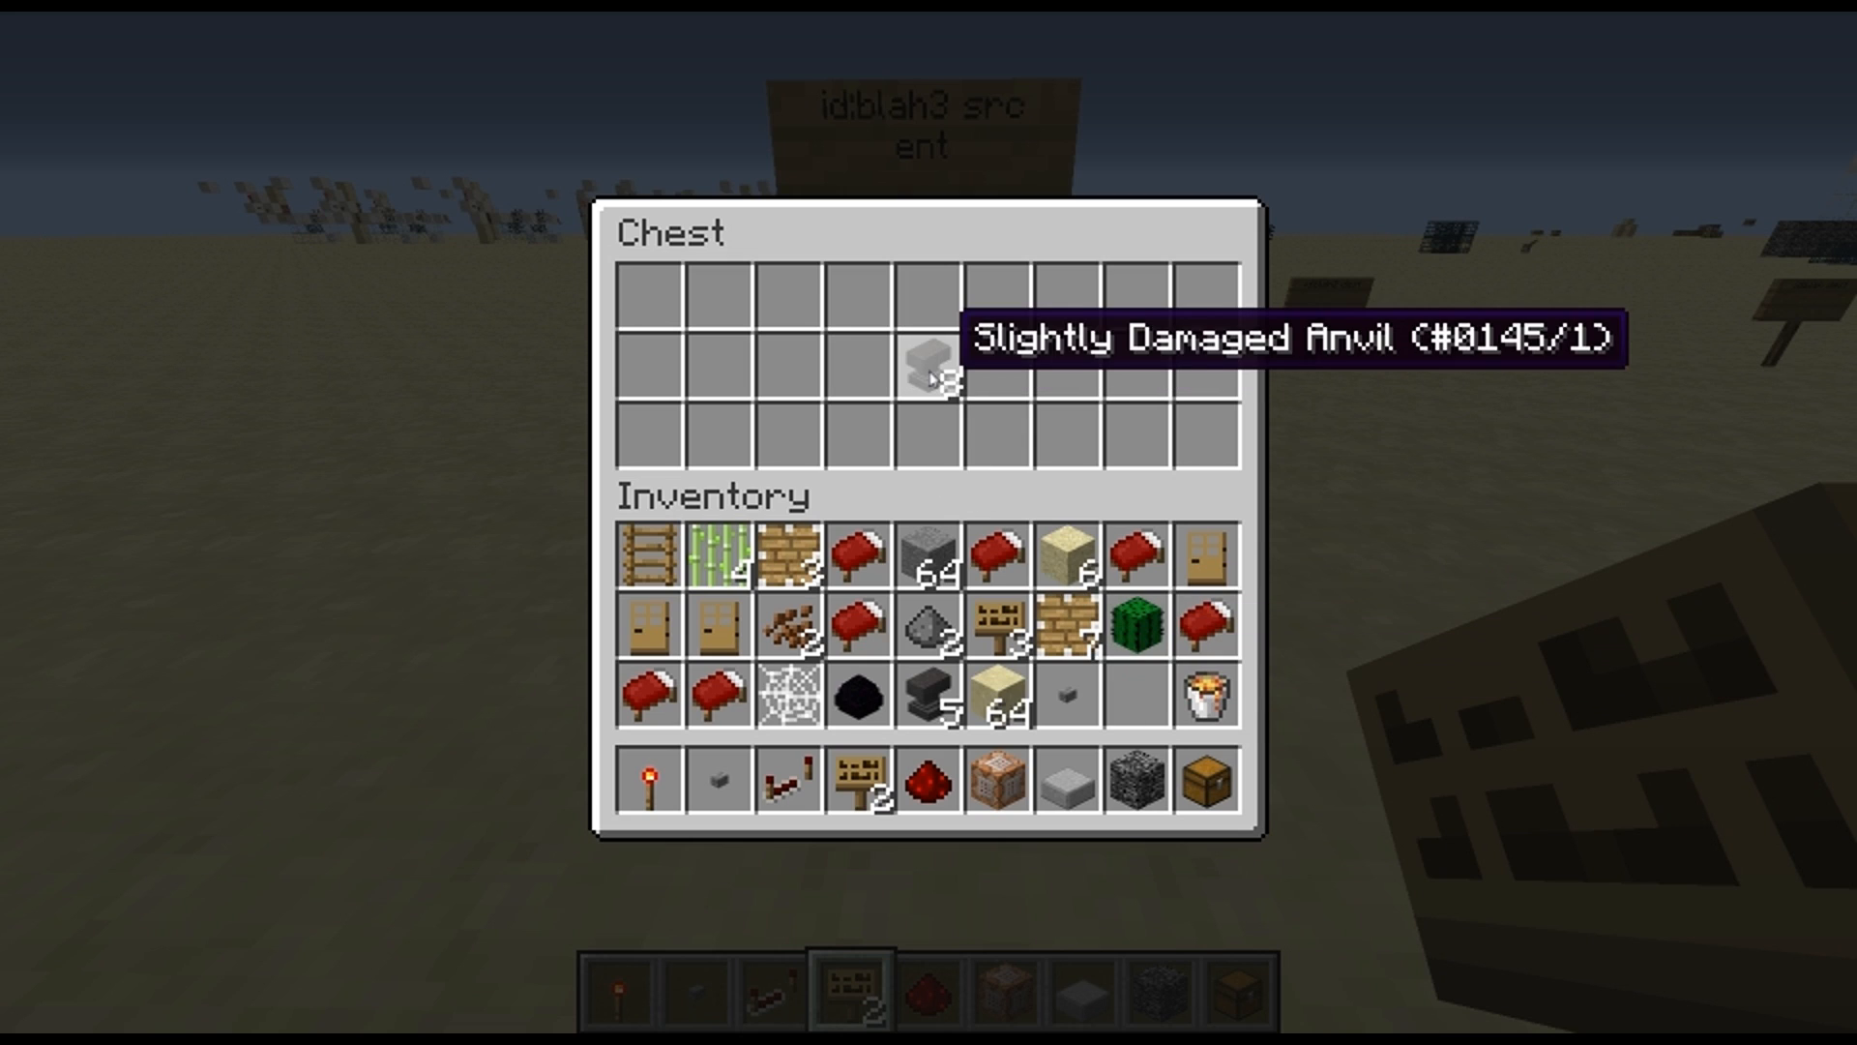
{"action": "key", "text": "Escape"}
Shift the anvils to the chest's bottom row and place a standing sign reading "id:blah3 dest" on the sand behind the chest
{"action": "key", "text": "w"}
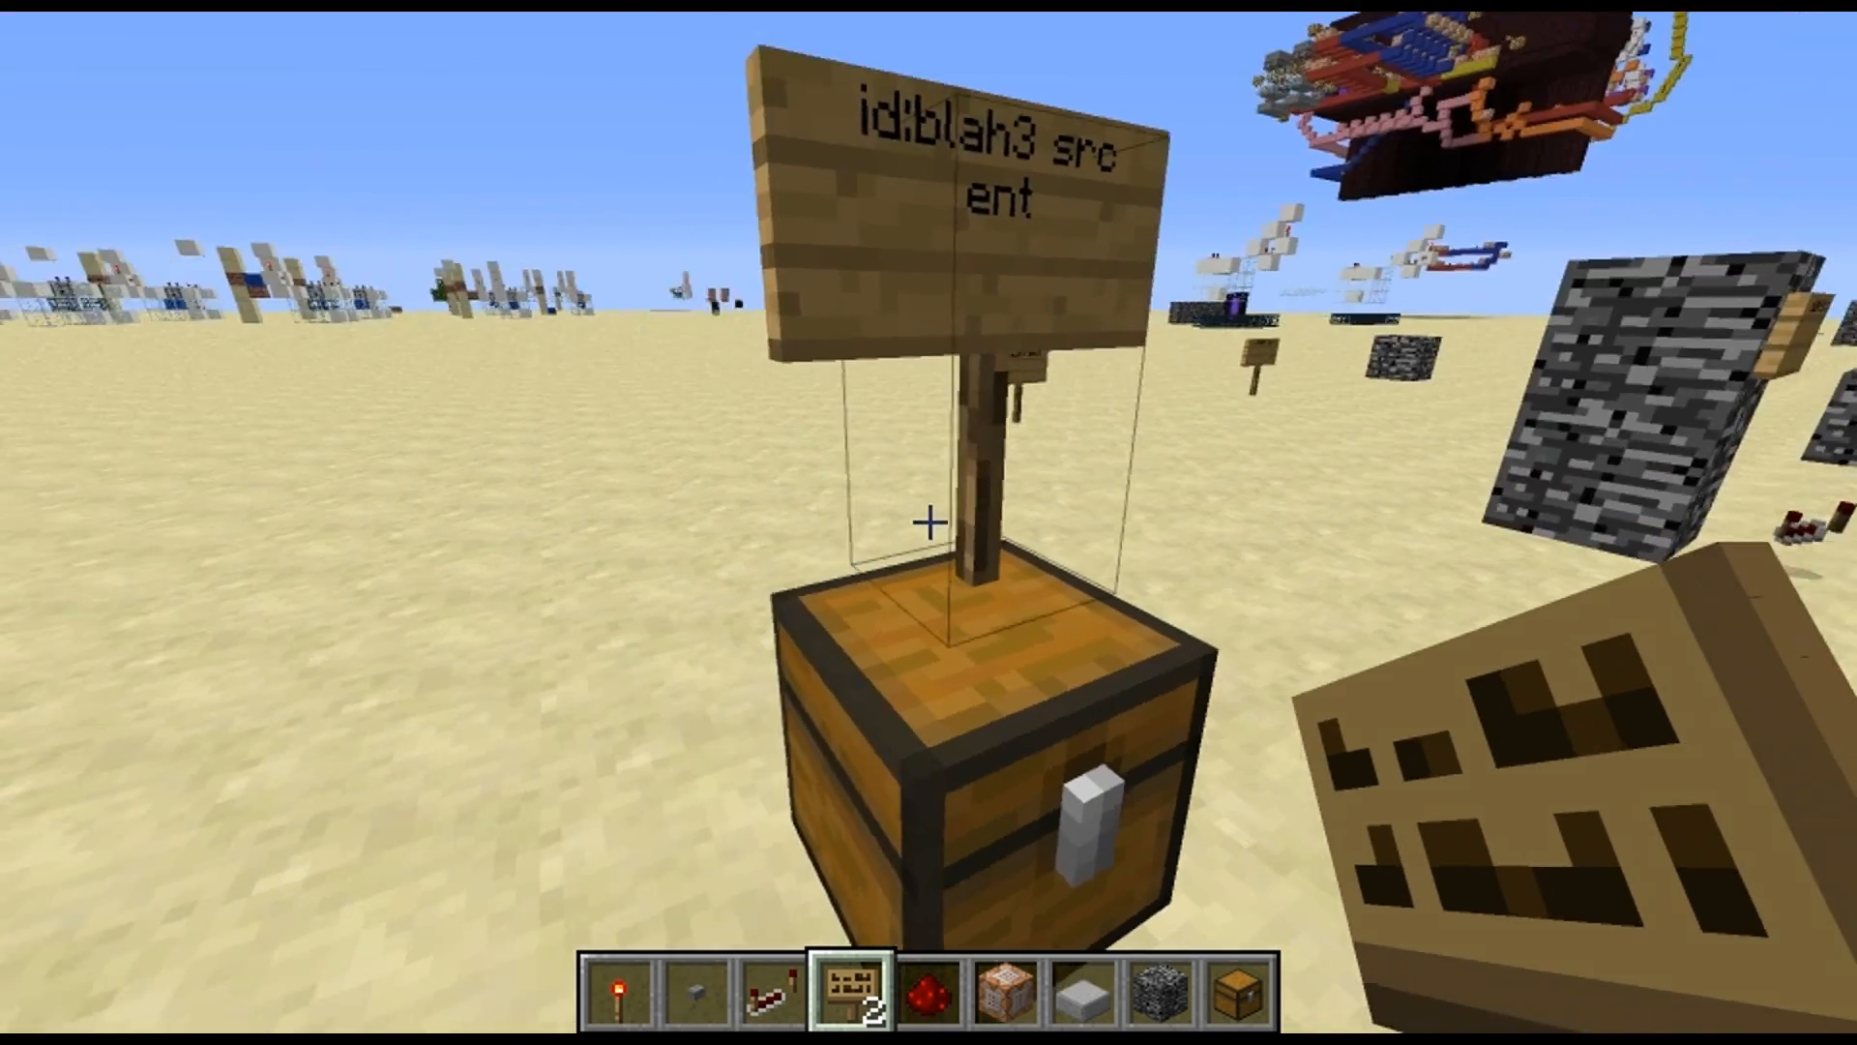
{"action": "right_click", "coordinate": [930, 523]}
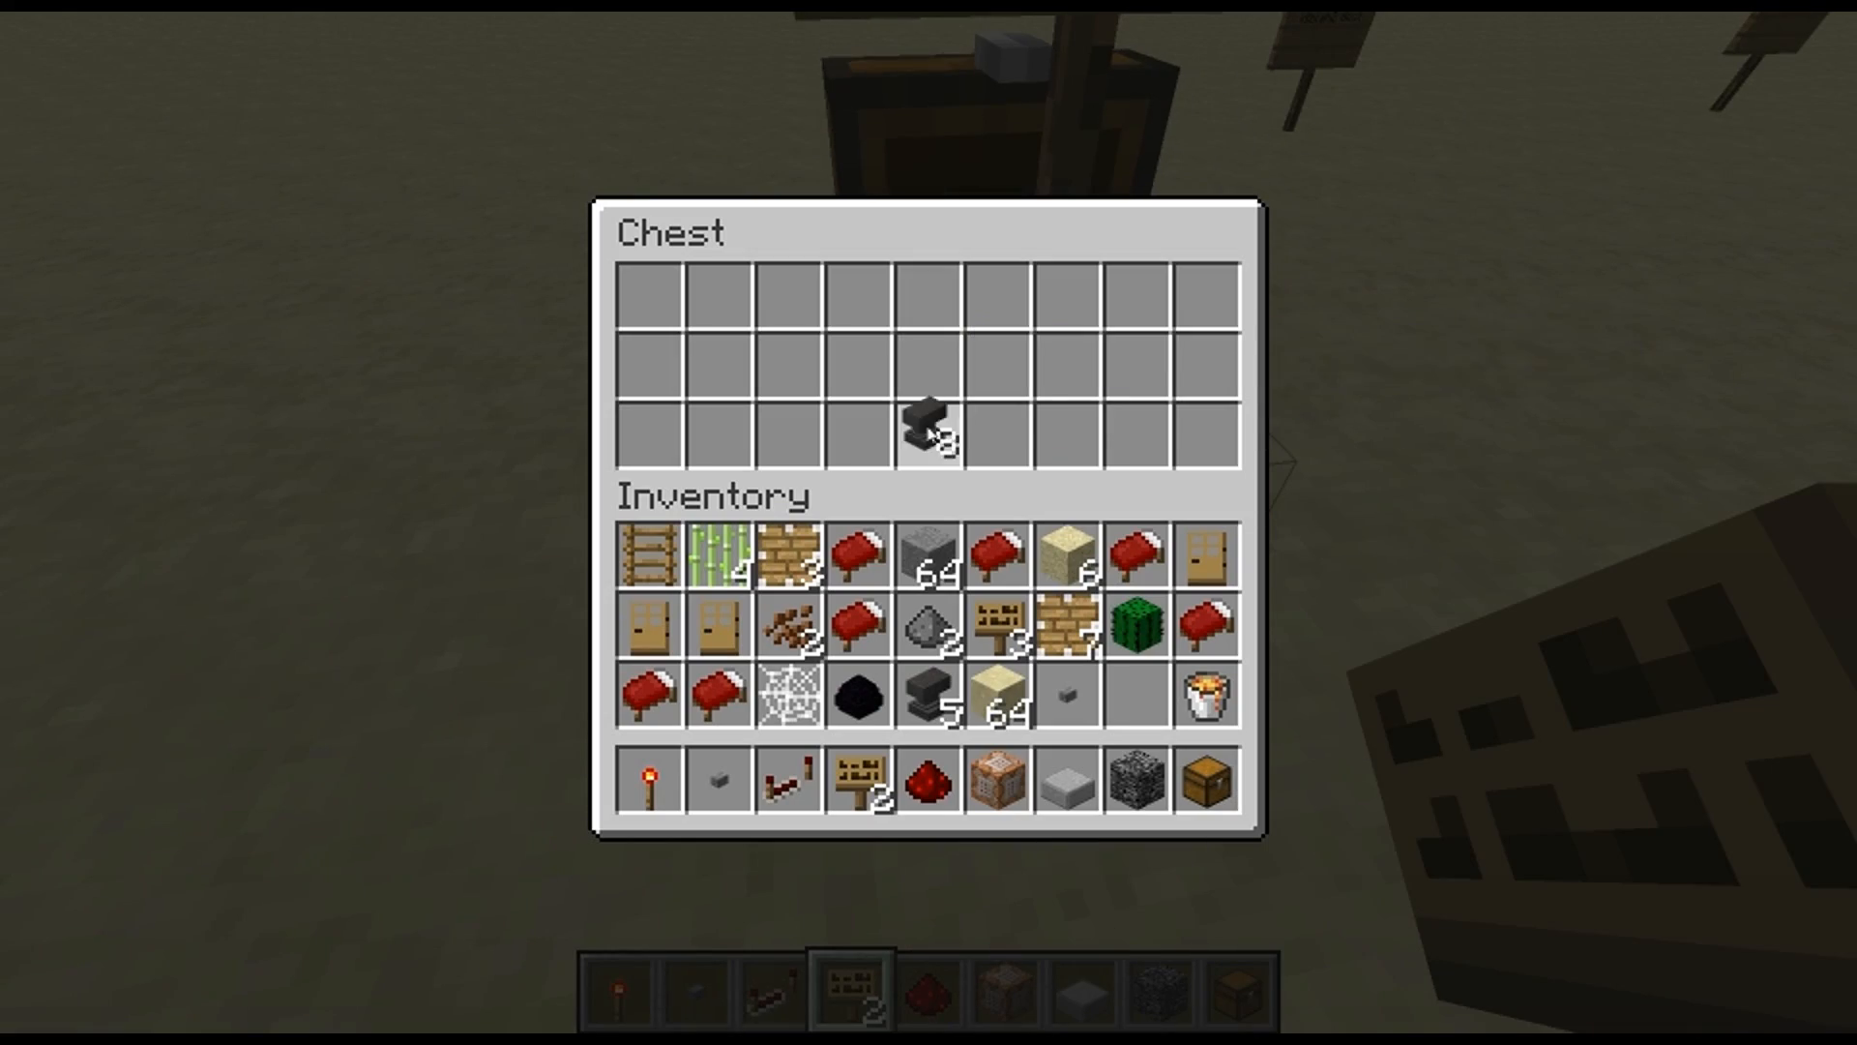
{"action": "key", "text": "Escape"}
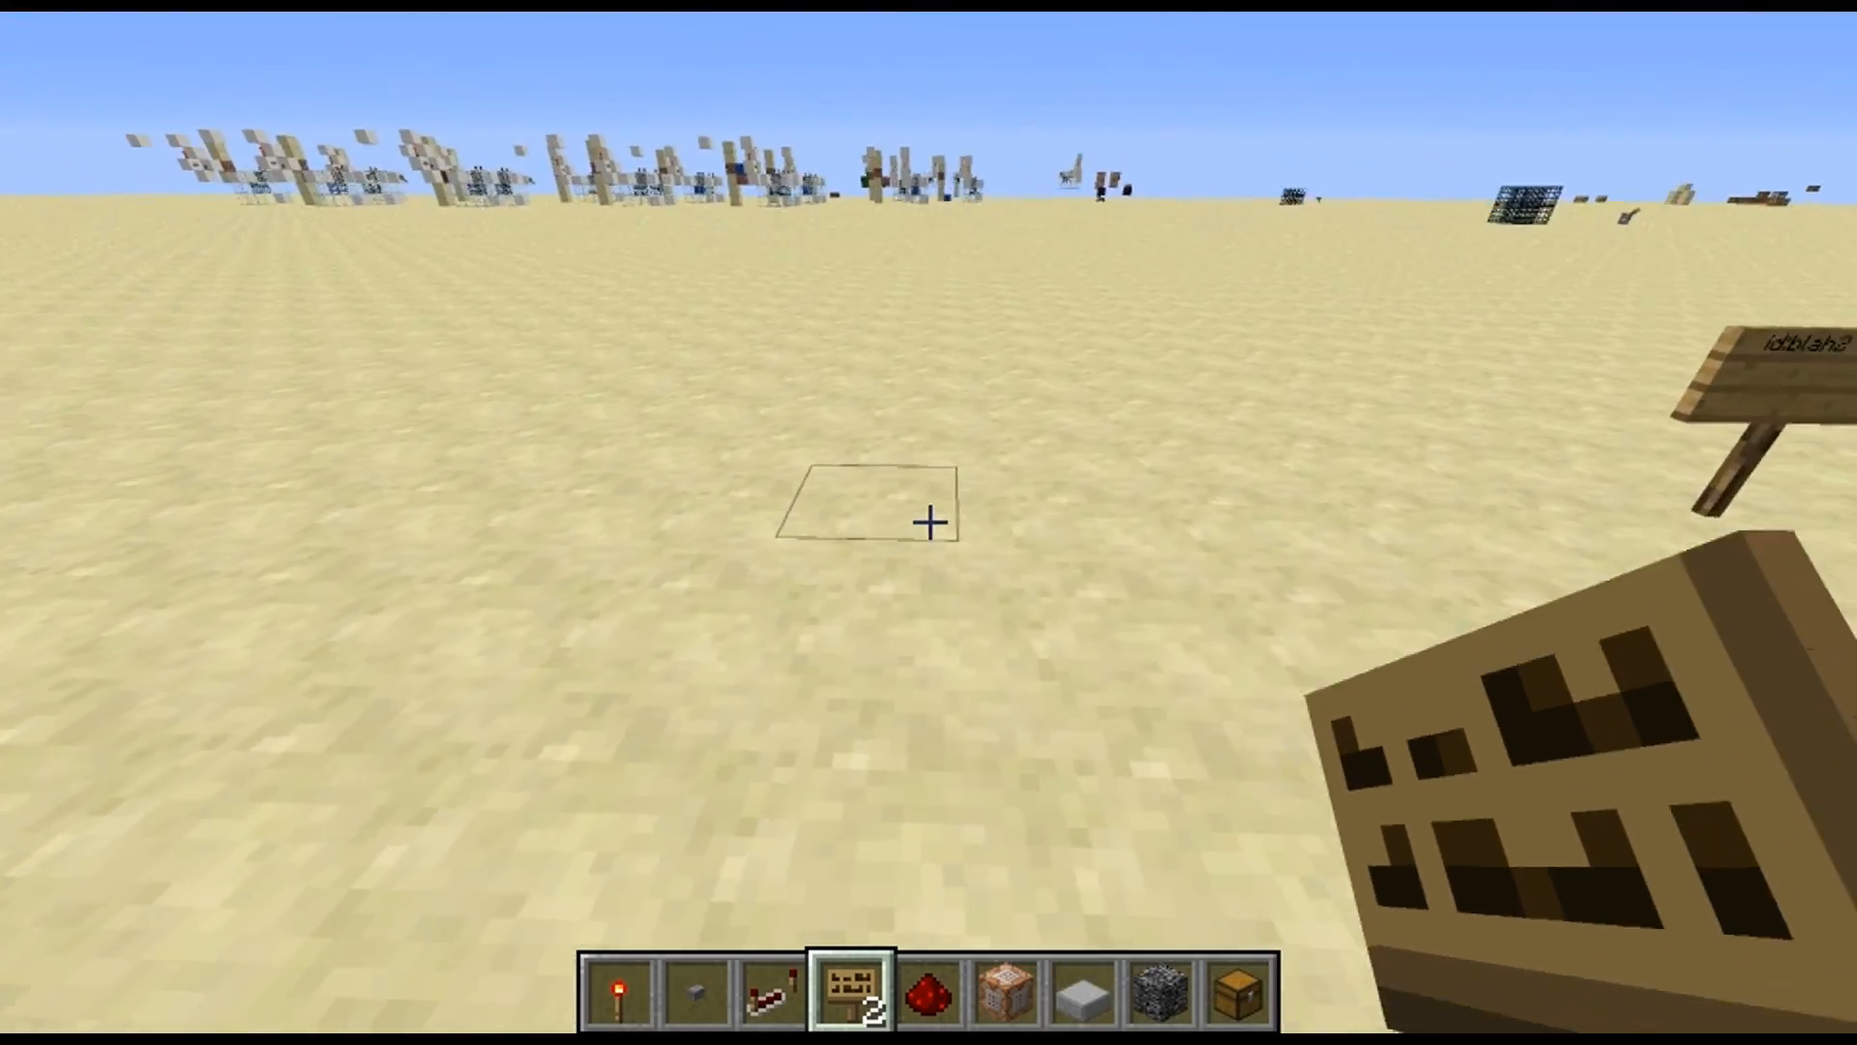
{"action": "right_click", "coordinate": [931, 522]}
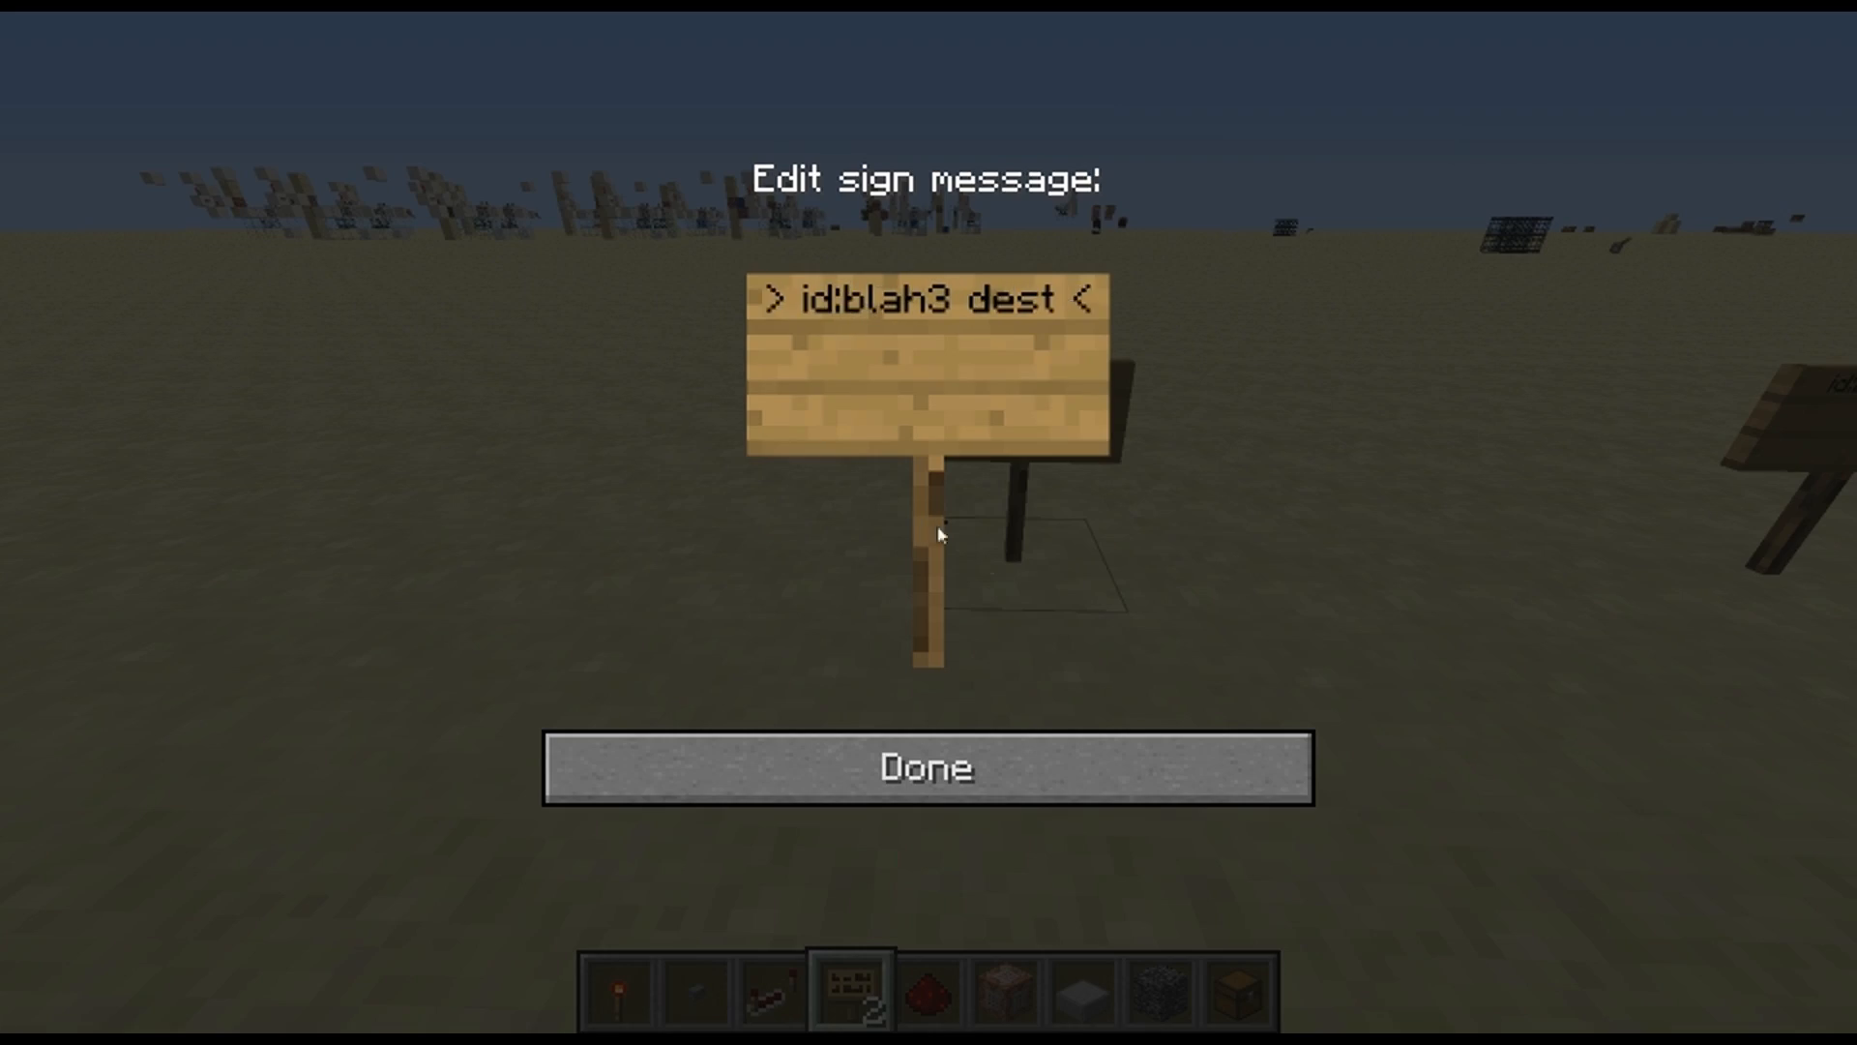
{"action": "left_click", "coordinate": [1128, 763]}
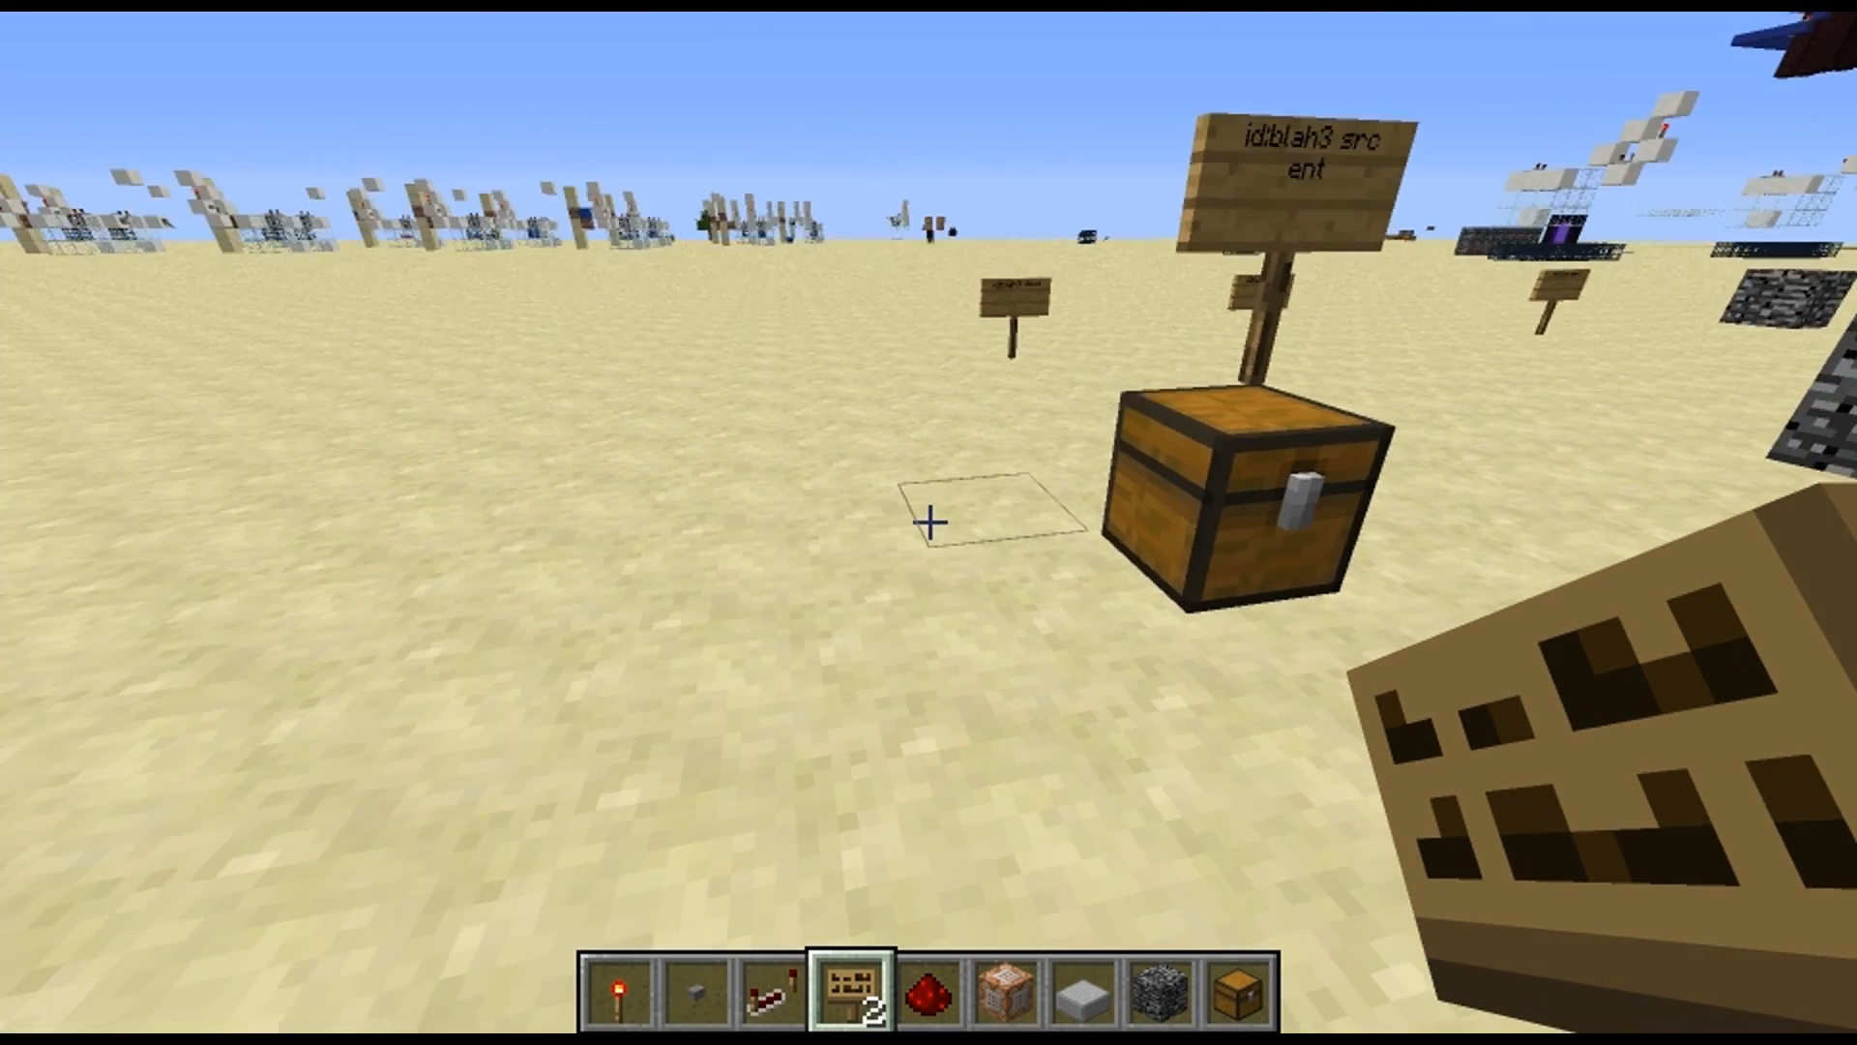
{"action": "scroll", "coordinate": [929, 523], "scroll_direction": "down", "scroll_amount": 2}
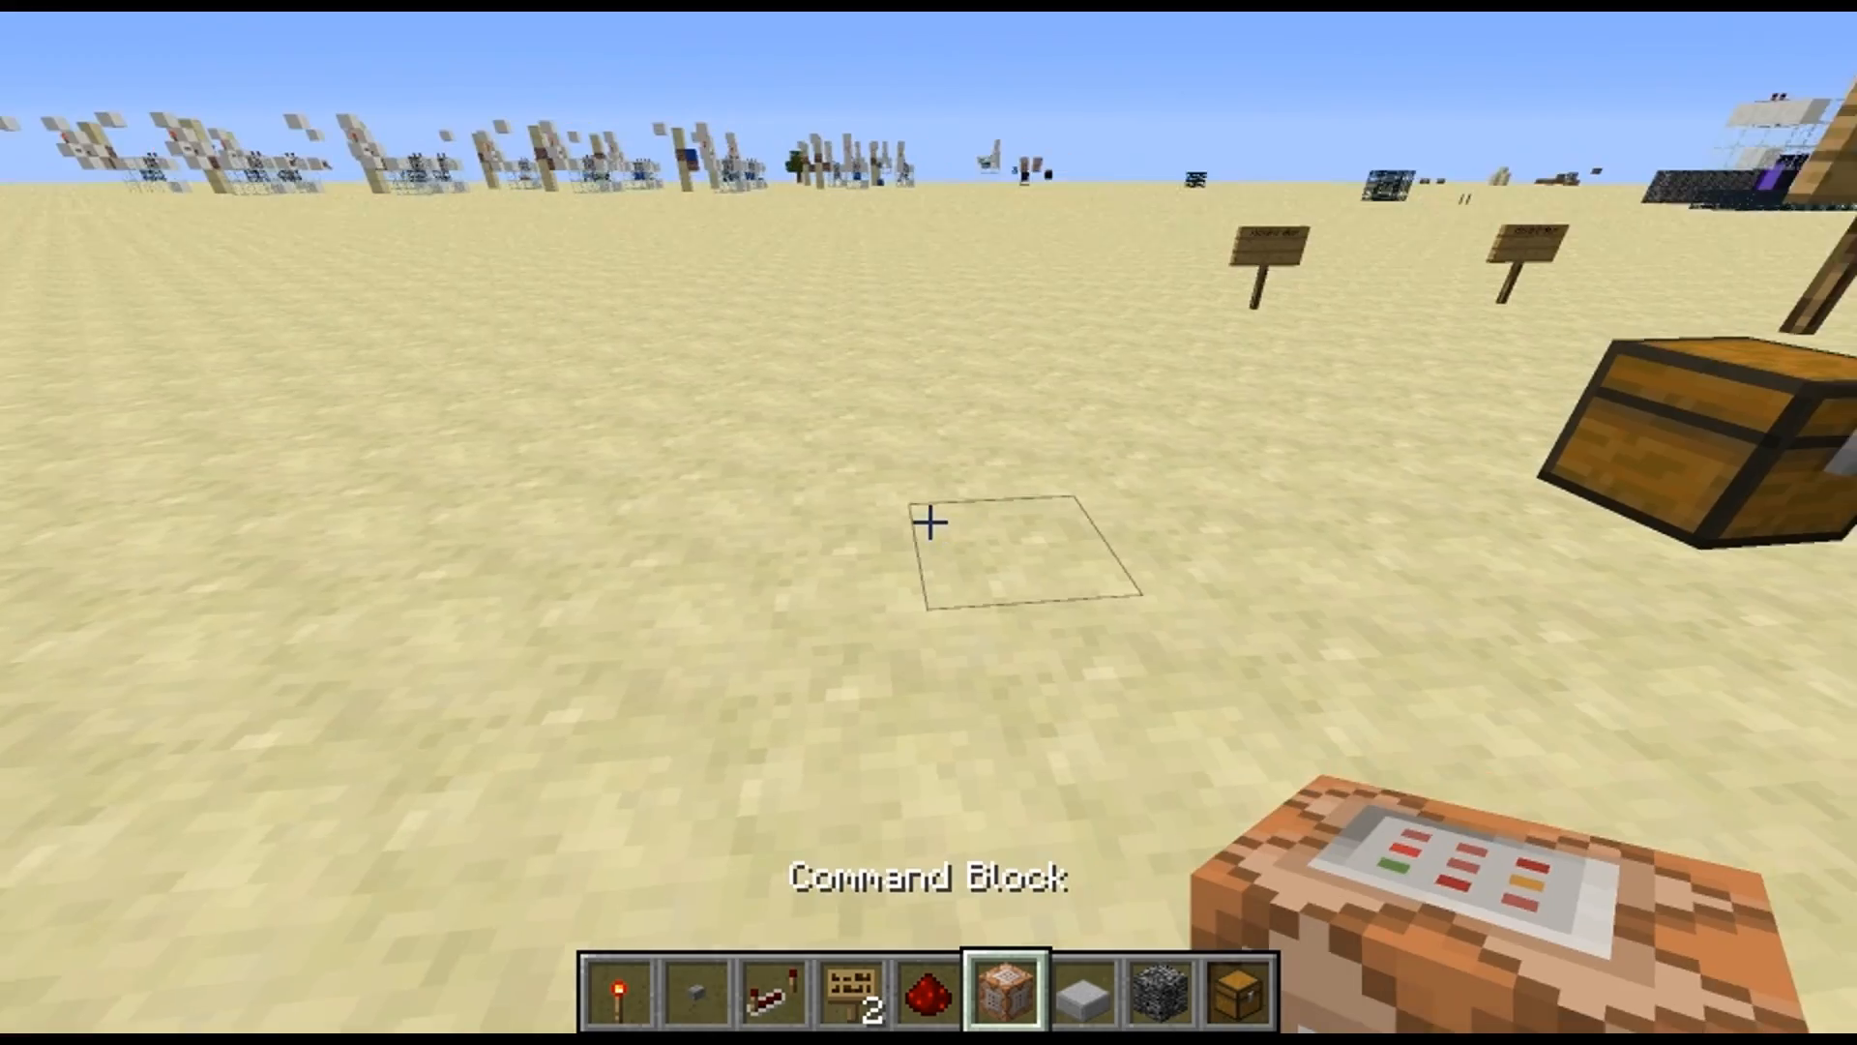
{"action": "right_click", "coordinate": [929, 522]}
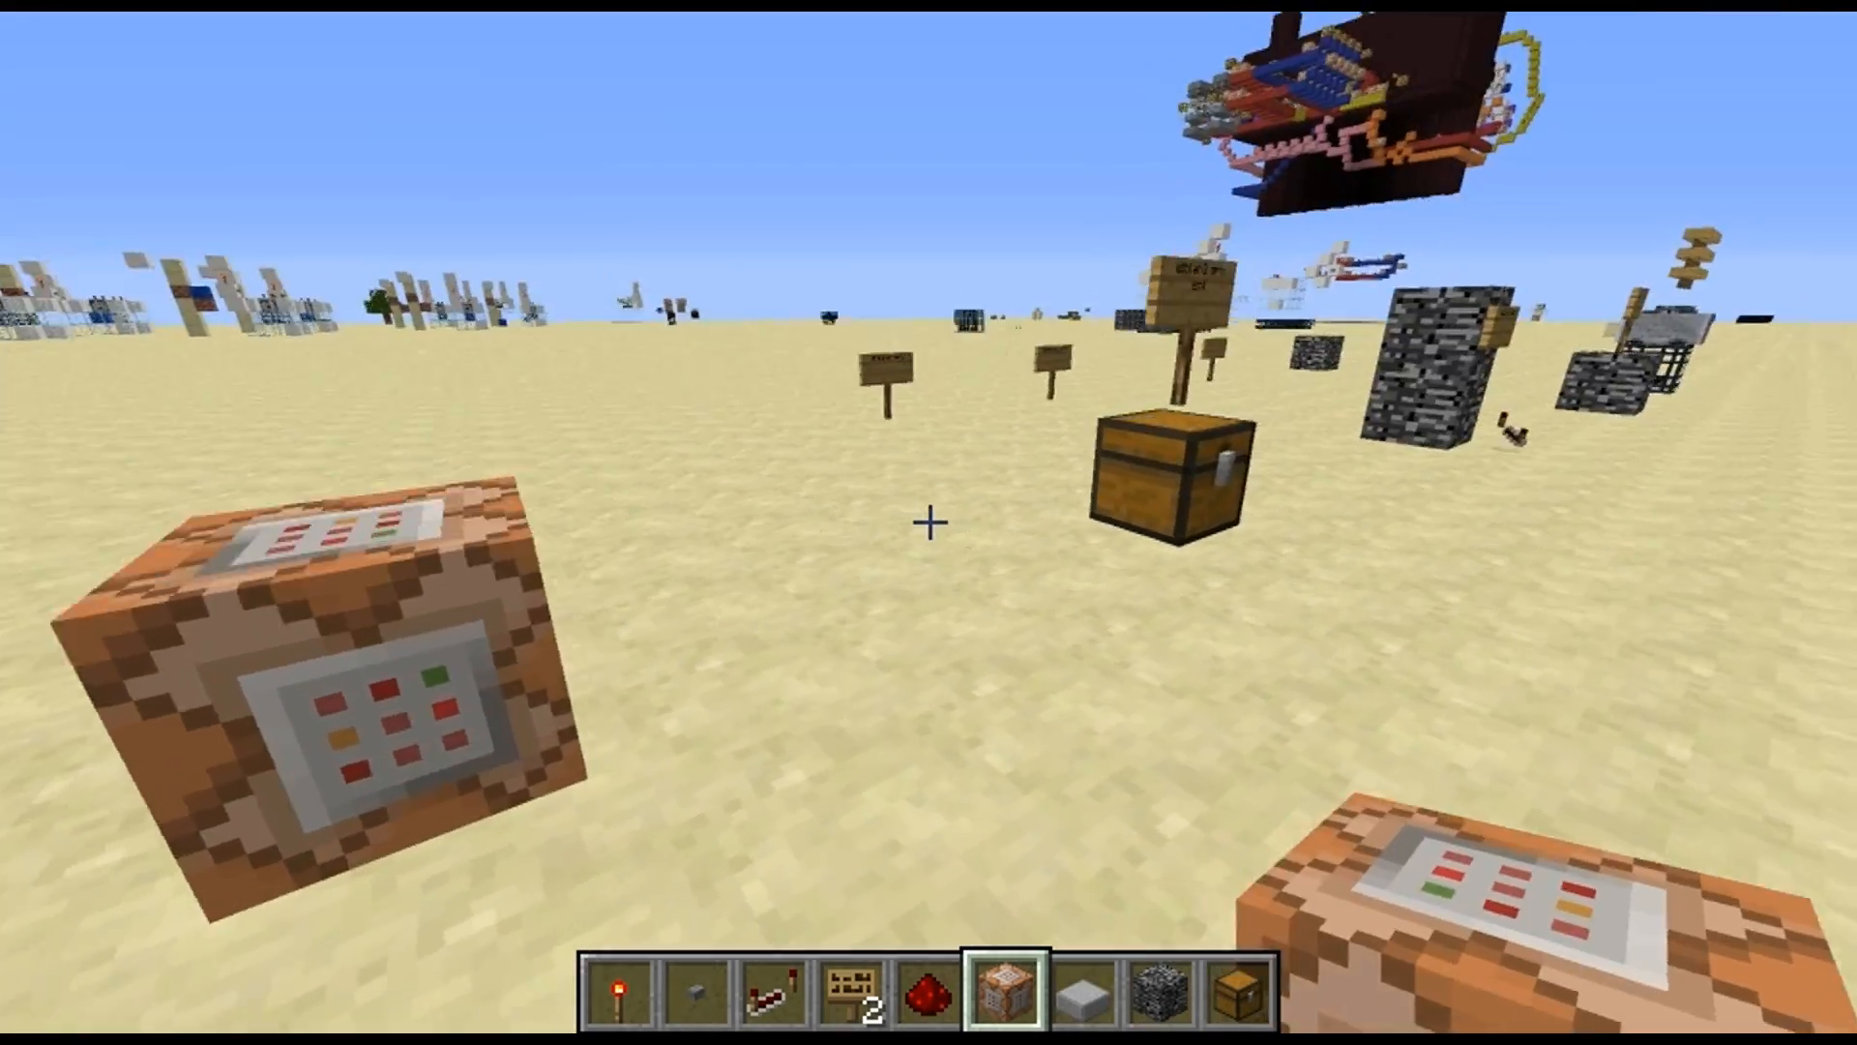
{"action": "key", "text": "w"}
{"action": "key", "text": "s"}
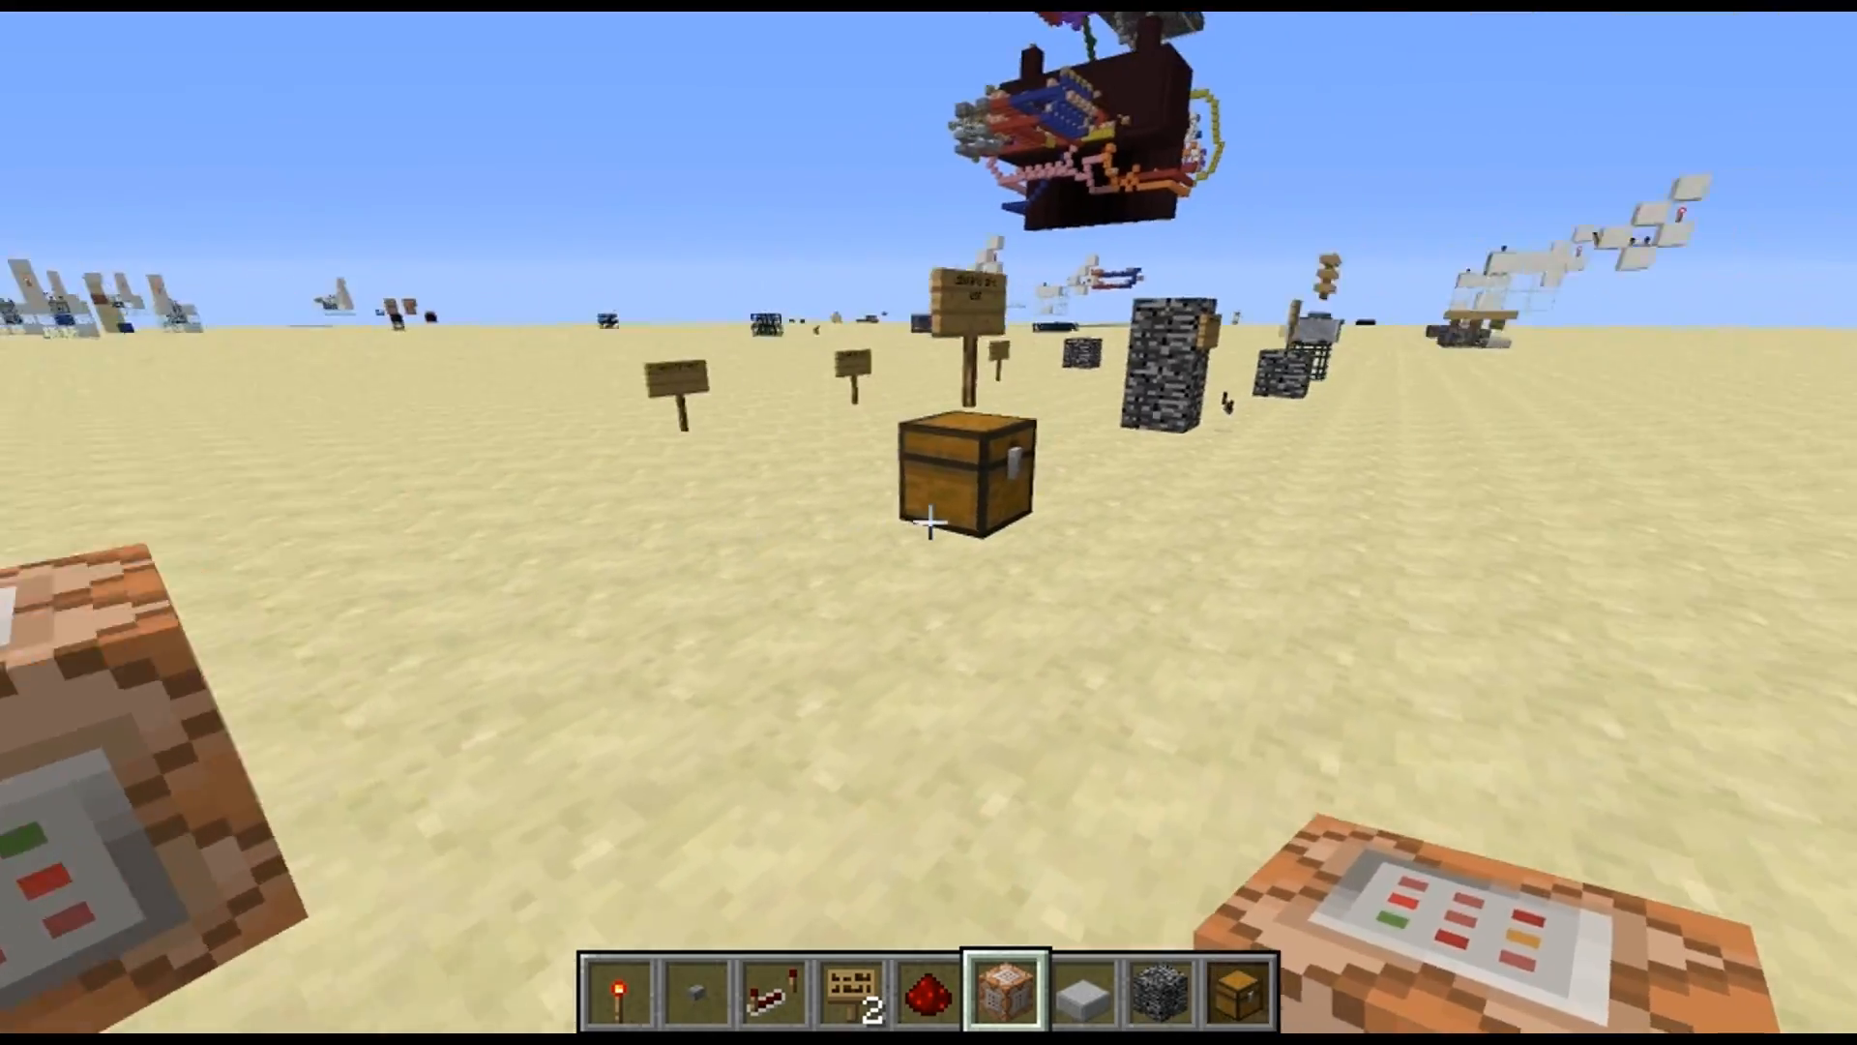
{"action": "key", "text": "w"}
{"action": "key", "text": "w"}
{"action": "key", "text": "d"}
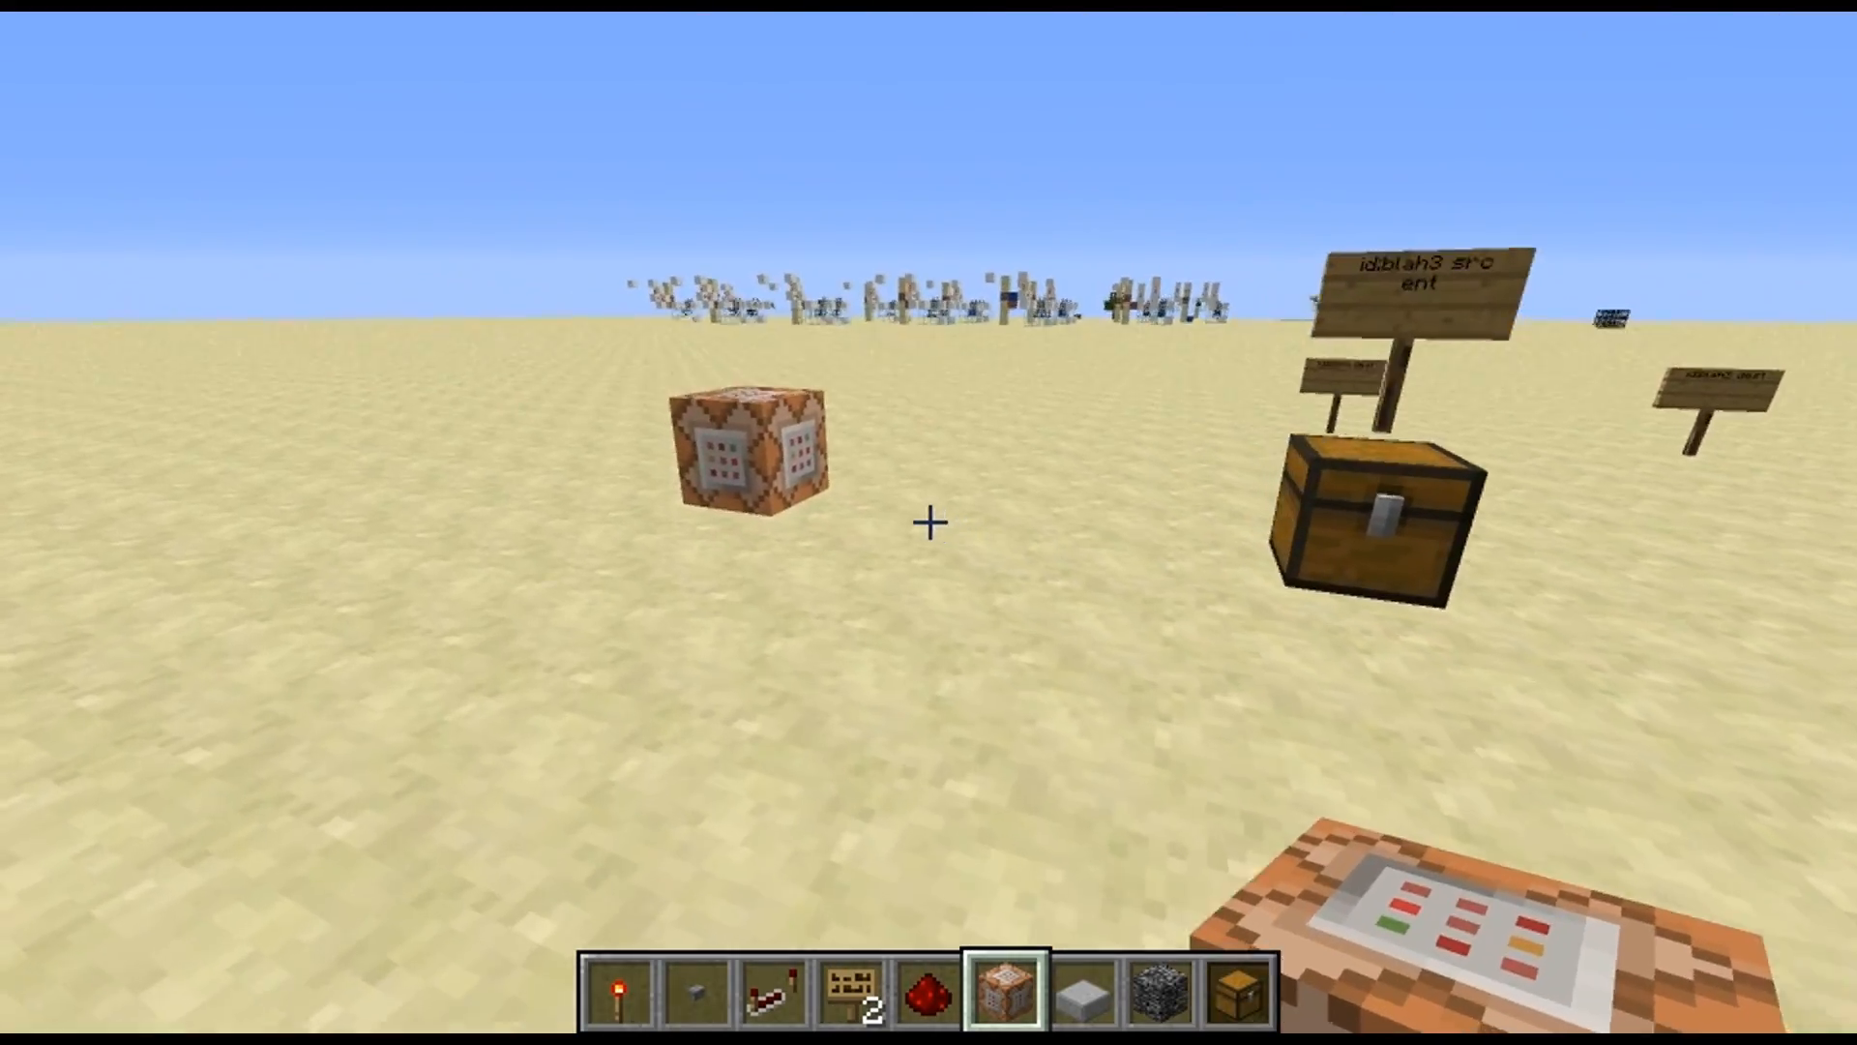
{"action": "scroll", "coordinate": [928, 523], "scroll_direction": "down", "scroll_amount": 3}
{"action": "key", "text": "w"}
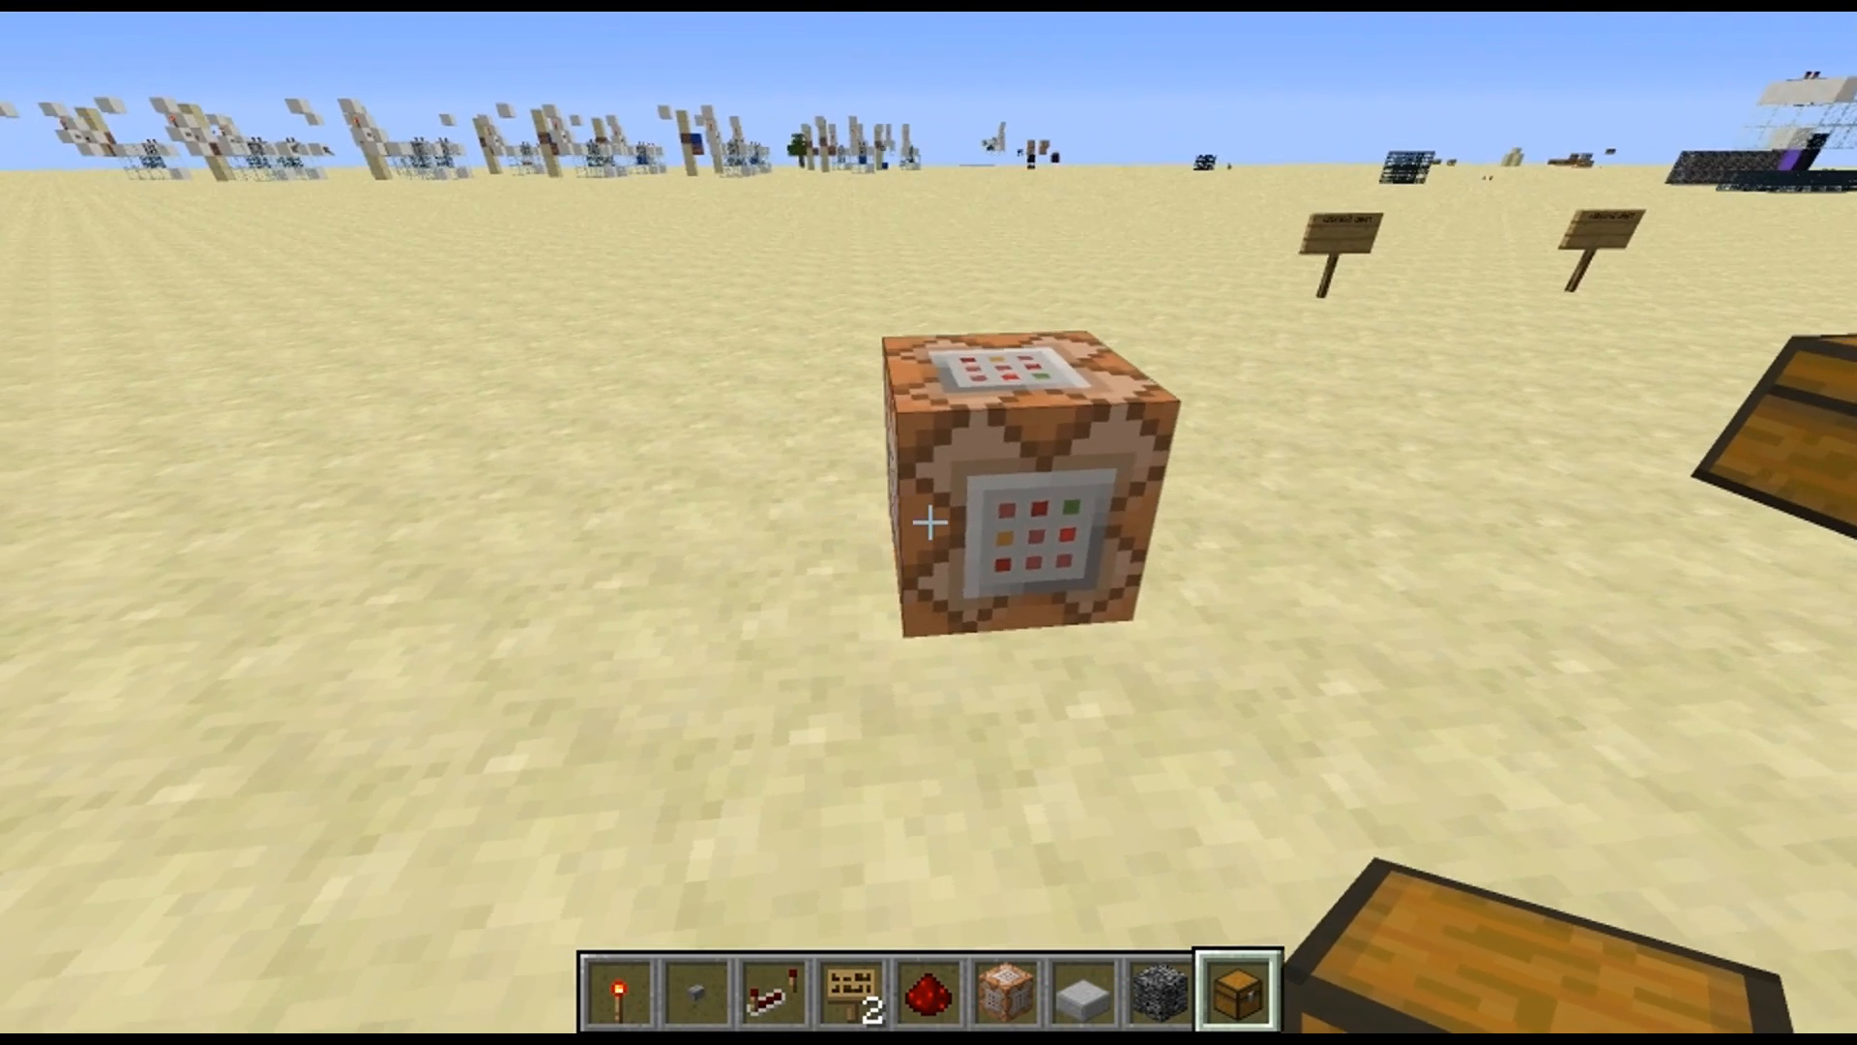
{"action": "left_click", "coordinate": [929, 522]}
Place a second chest on the sand and spread five single anvils, two gunpowder and three signs across its slots
{"action": "right_click", "coordinate": [928, 523]}
{"action": "right_click", "coordinate": [928, 523]}
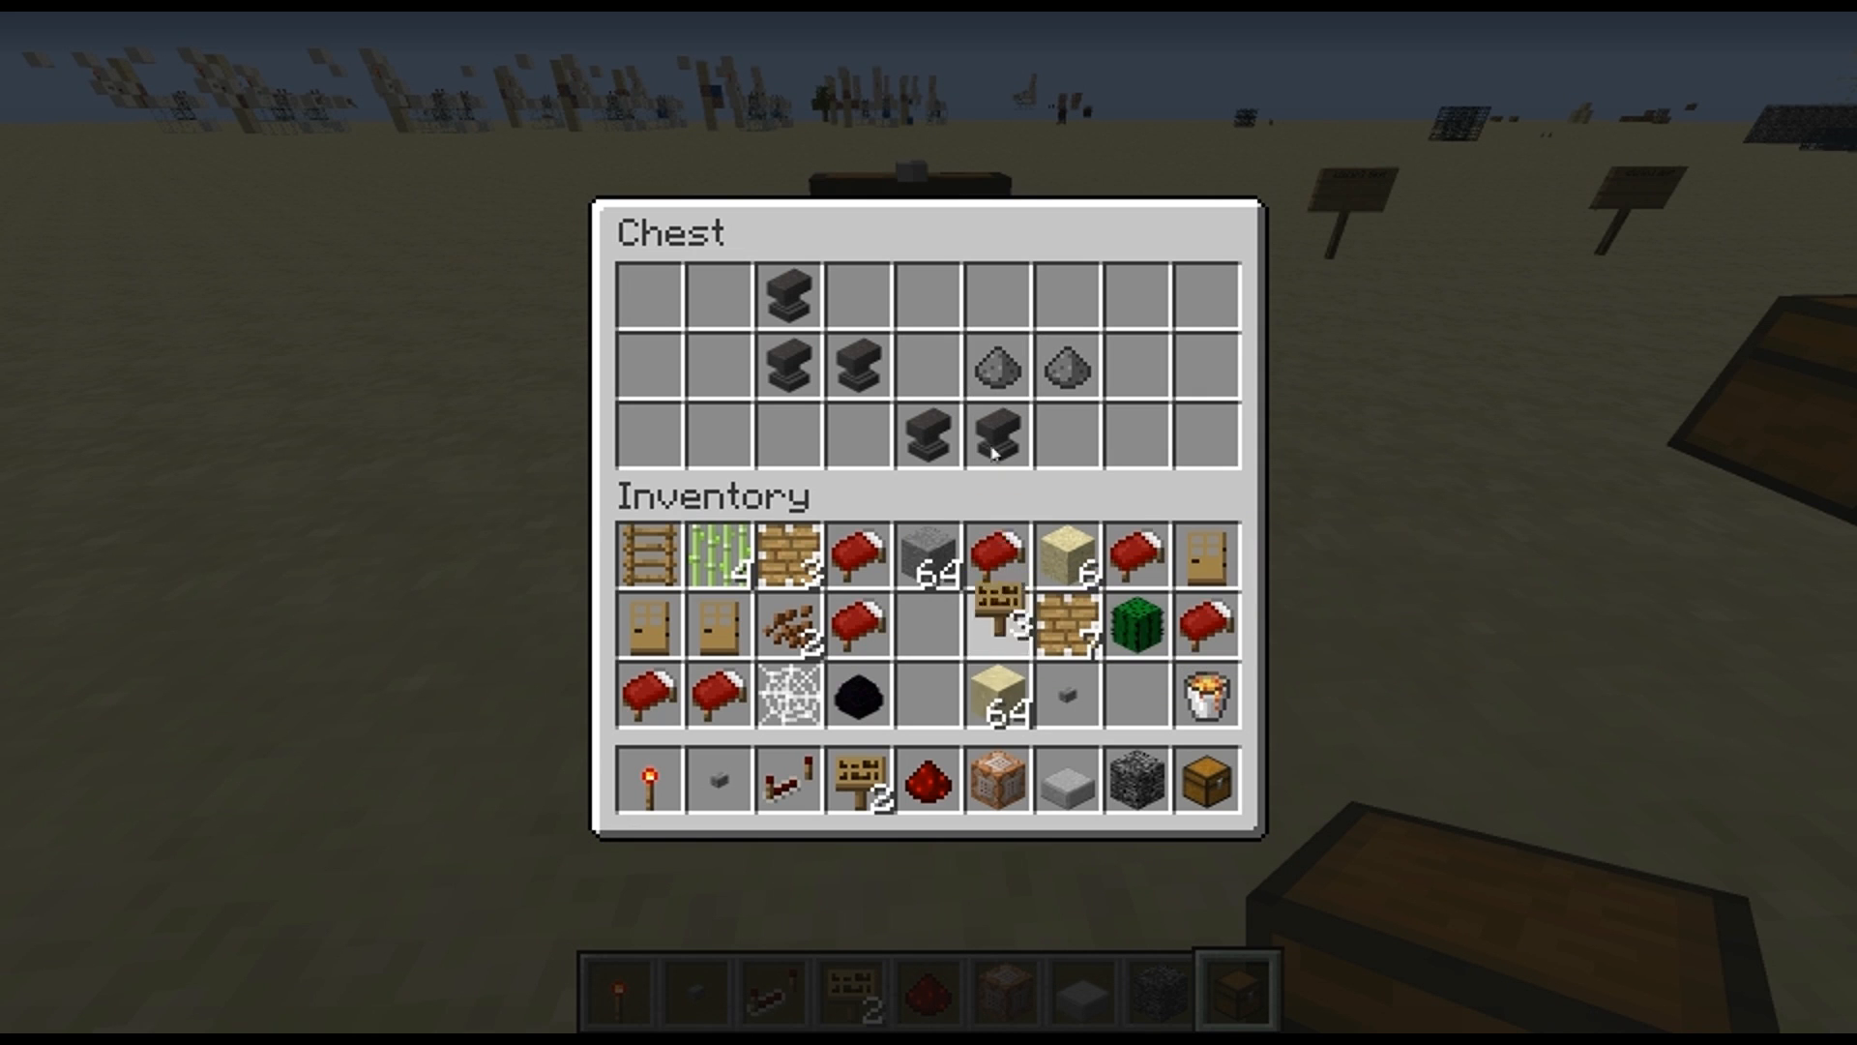
{"action": "key", "text": "Escape"}
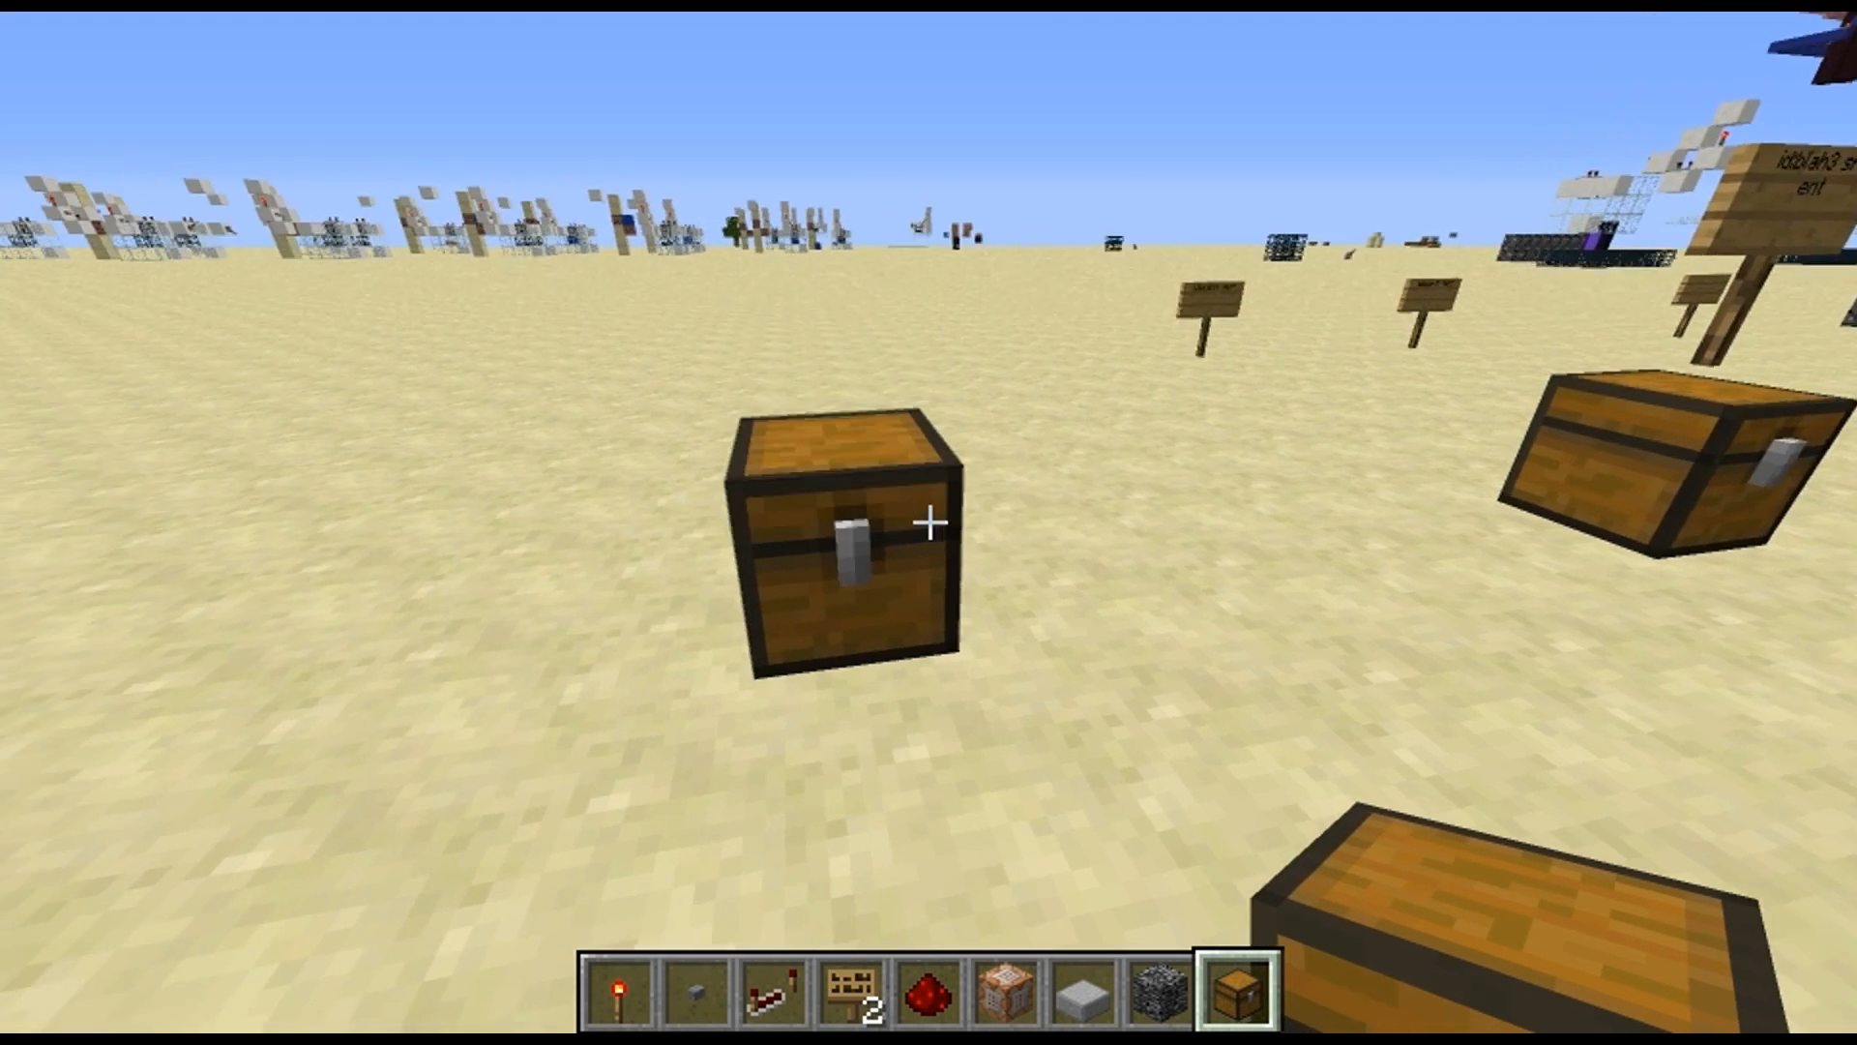
Stand a sign reading "id:blah4 src" on top of the newly filled chest
{"action": "key", "text": "4"}
{"action": "key", "text": "w"}
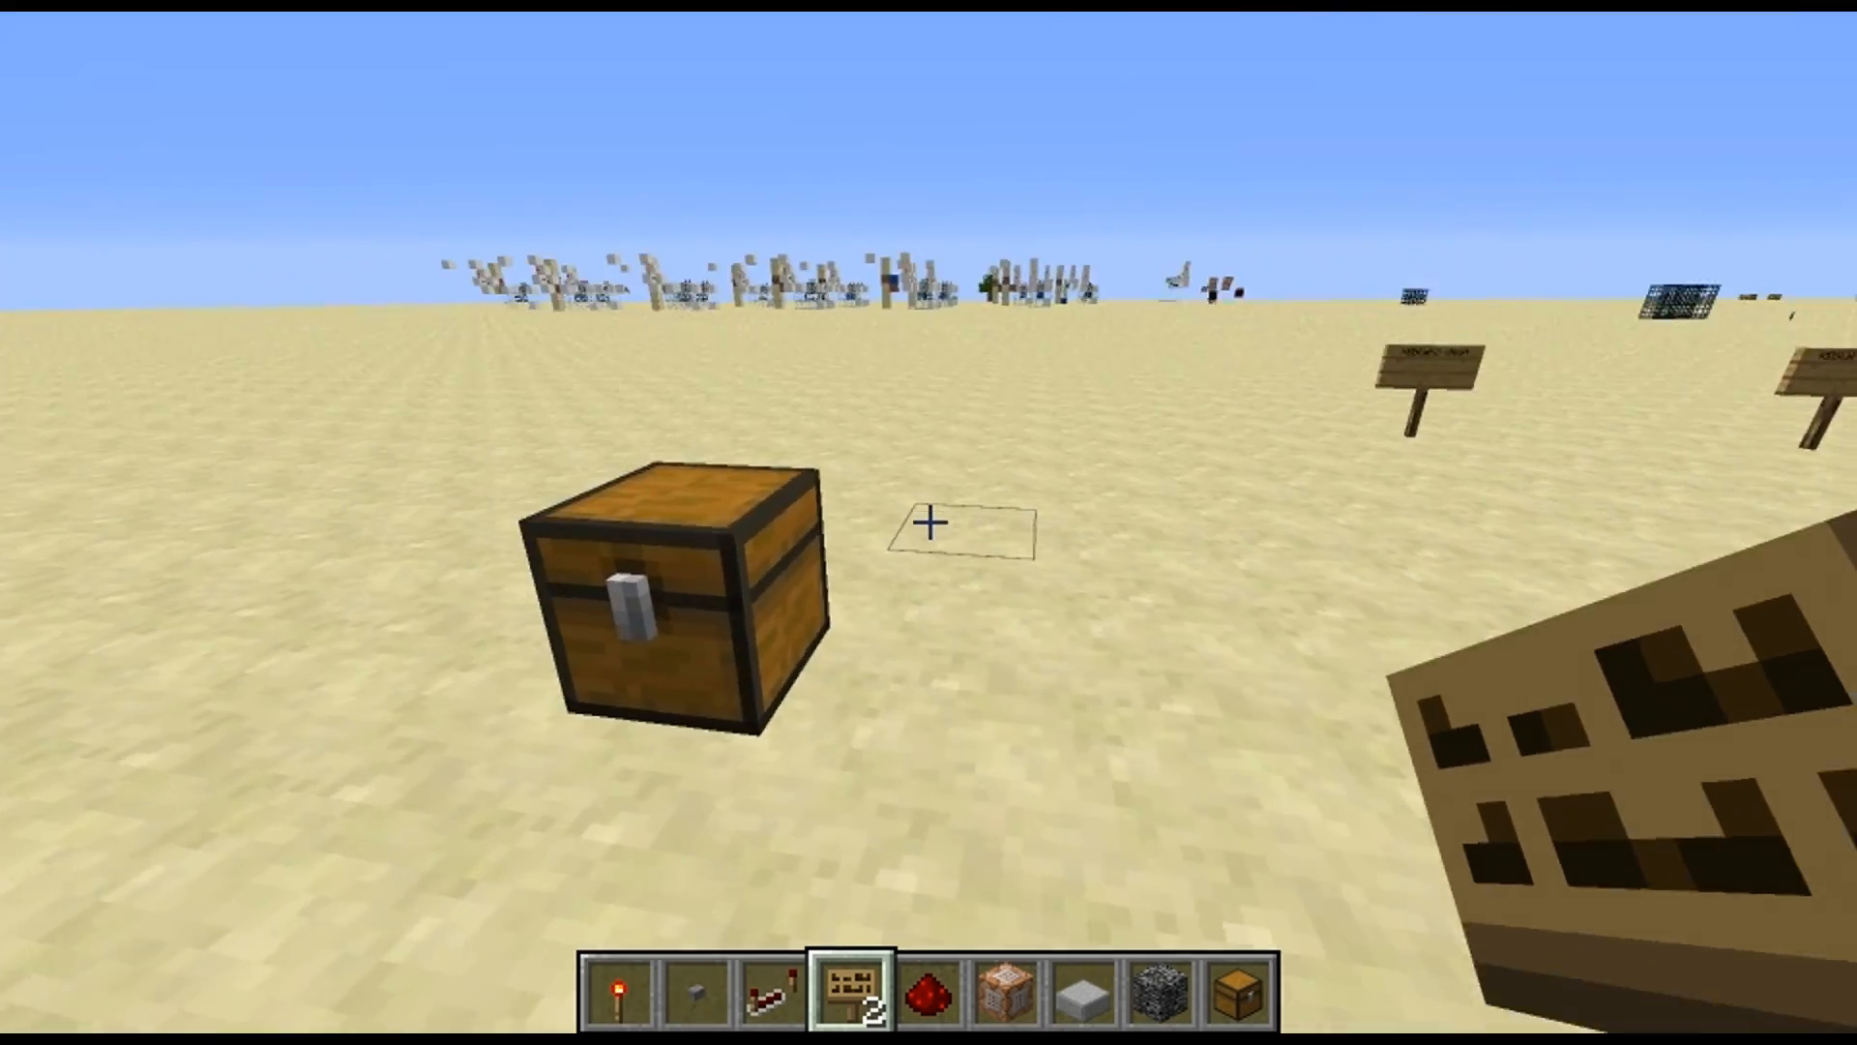
{"action": "right_click", "coordinate": [930, 522]}
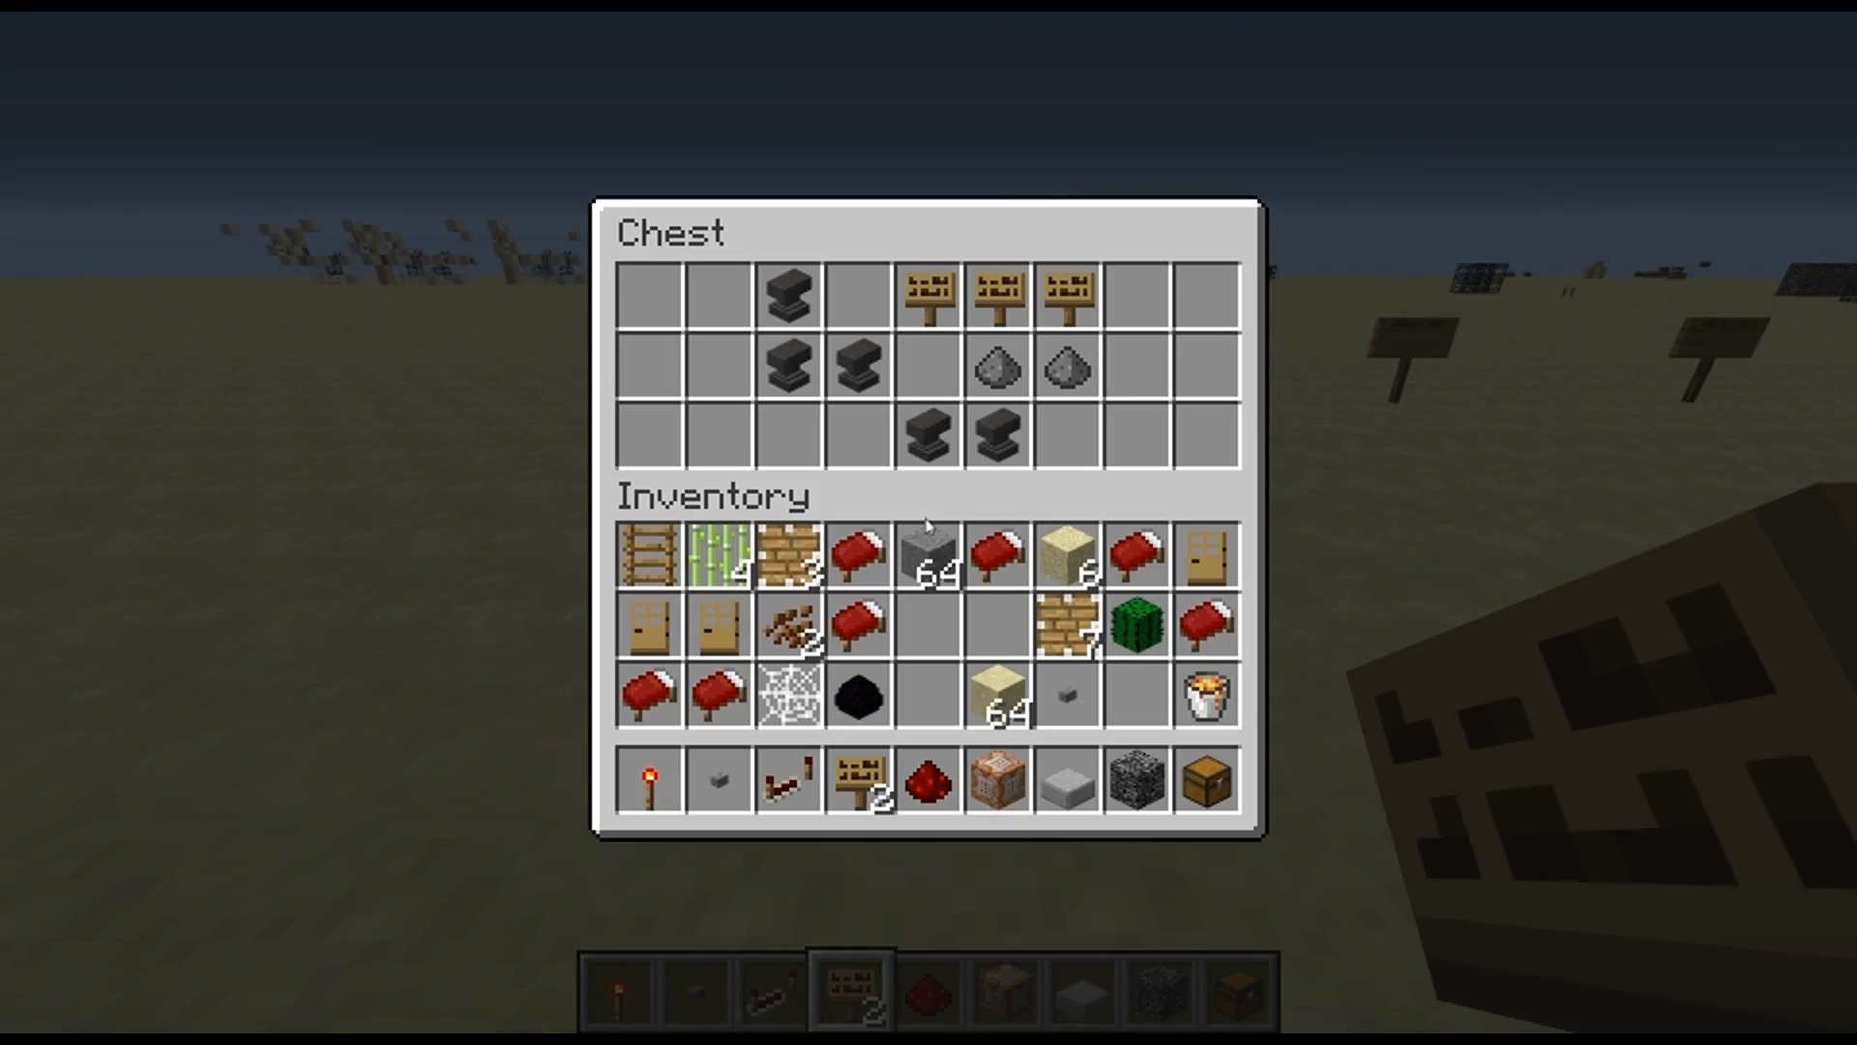
{"action": "key", "text": "Escape"}
{"action": "right_click", "coordinate": [929, 522], "text": "shift"}
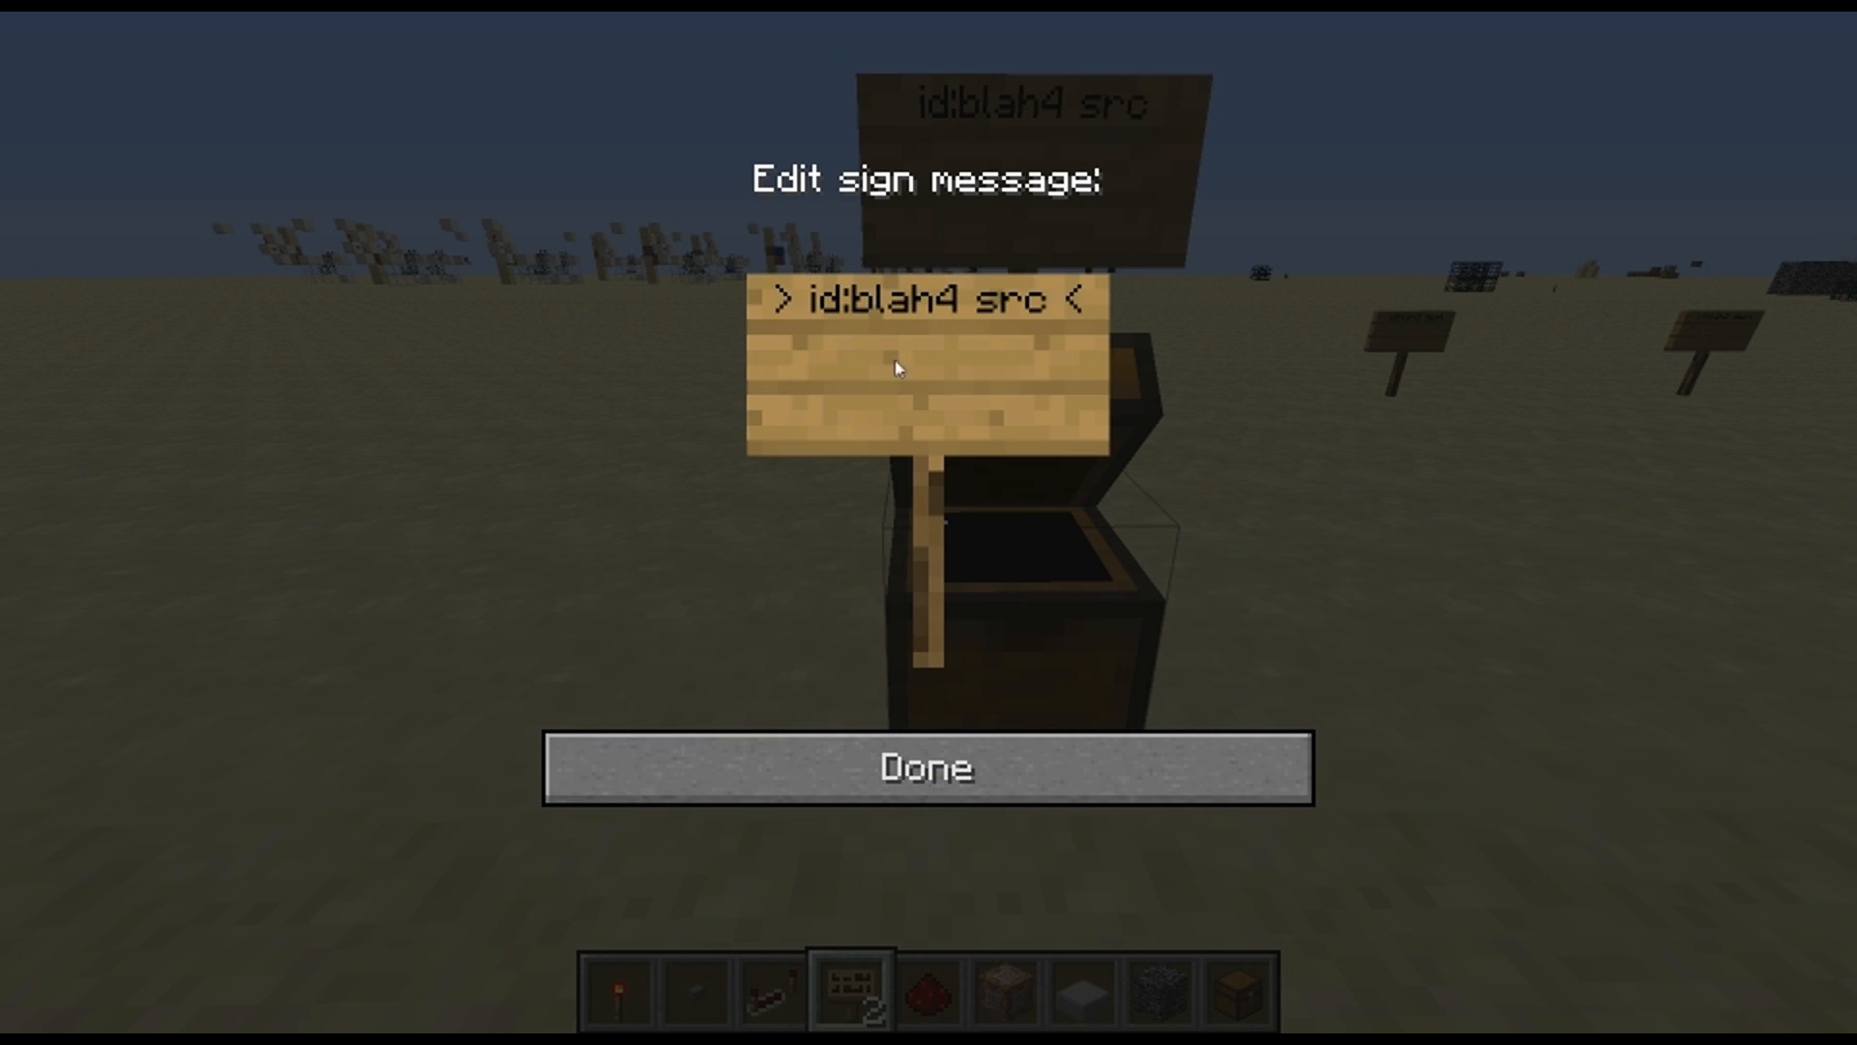
{"action": "left_click", "coordinate": [1072, 752]}
Place a standing sign reading "id:blah4 dest" on the sand behind the "id:blah4 src" chest
{"action": "key", "text": "s"}
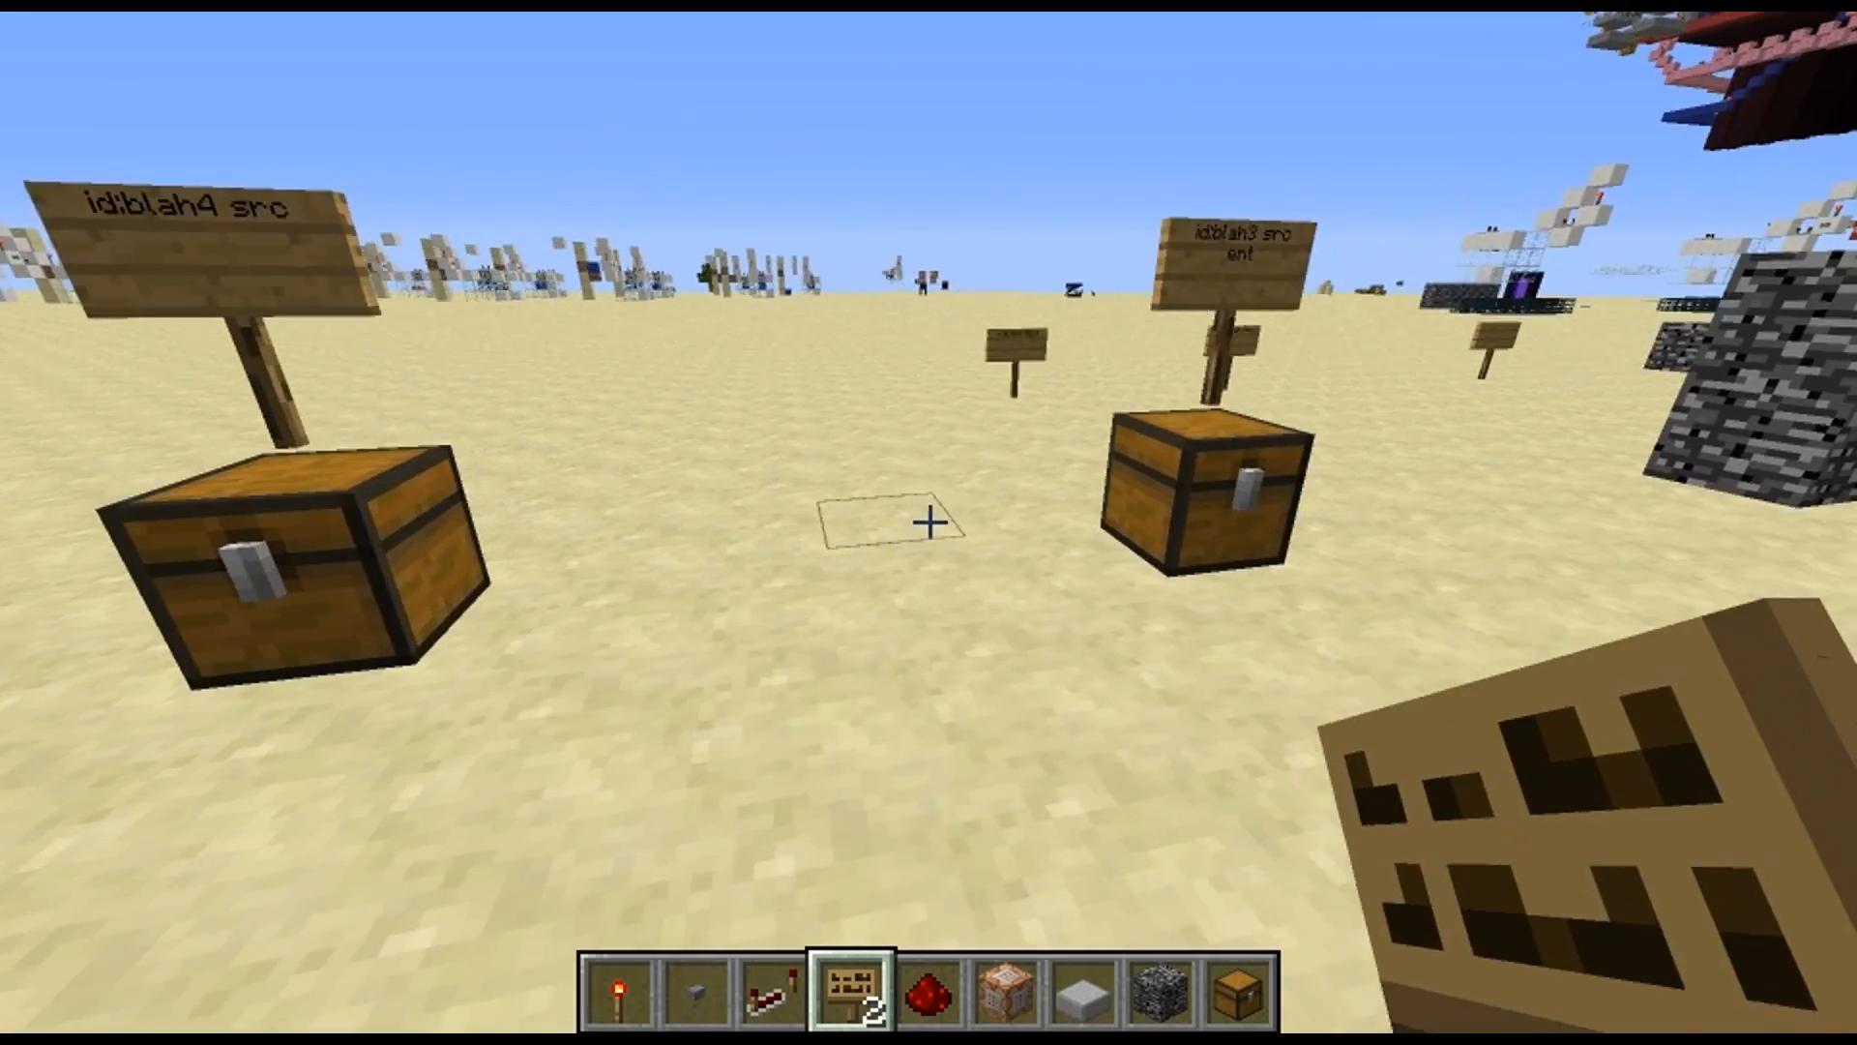
{"action": "key", "text": "a"}
{"action": "key", "text": "w"}
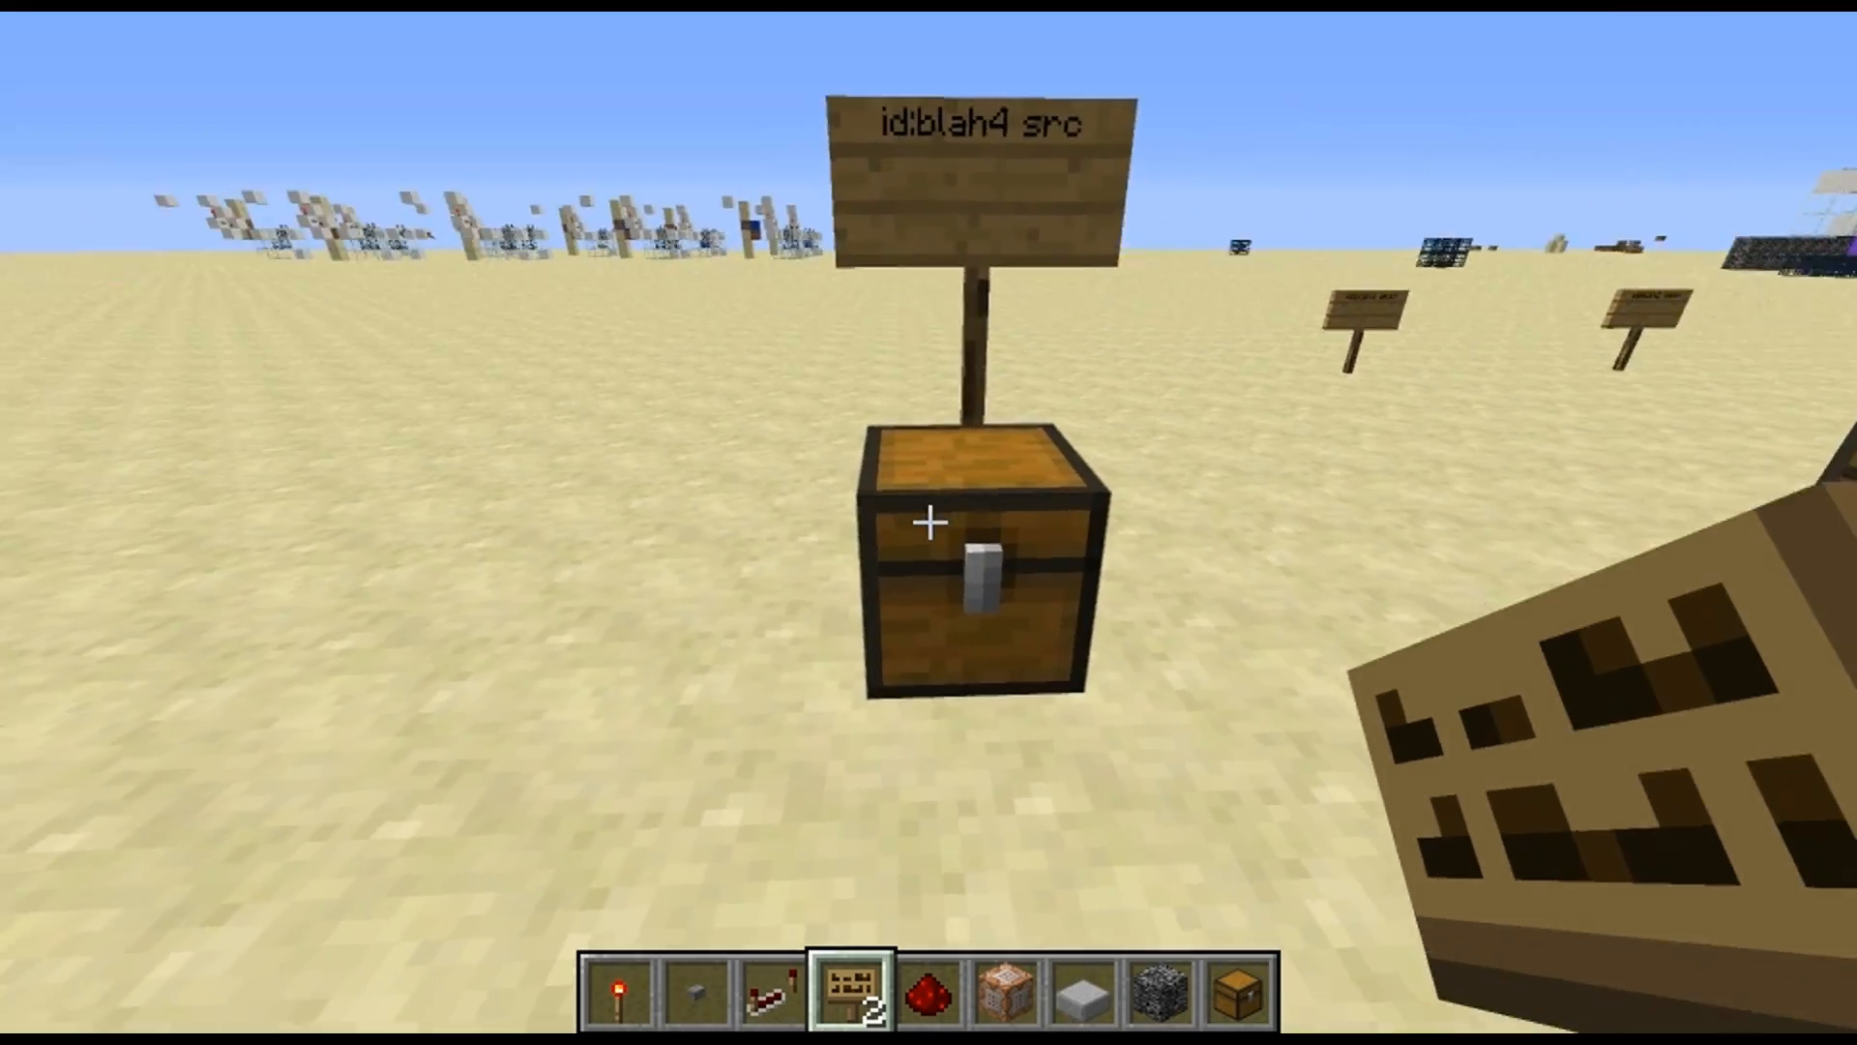
{"action": "key", "text": "w"}
{"action": "key", "text": "a"}
{"action": "right_click", "coordinate": [929, 522]}
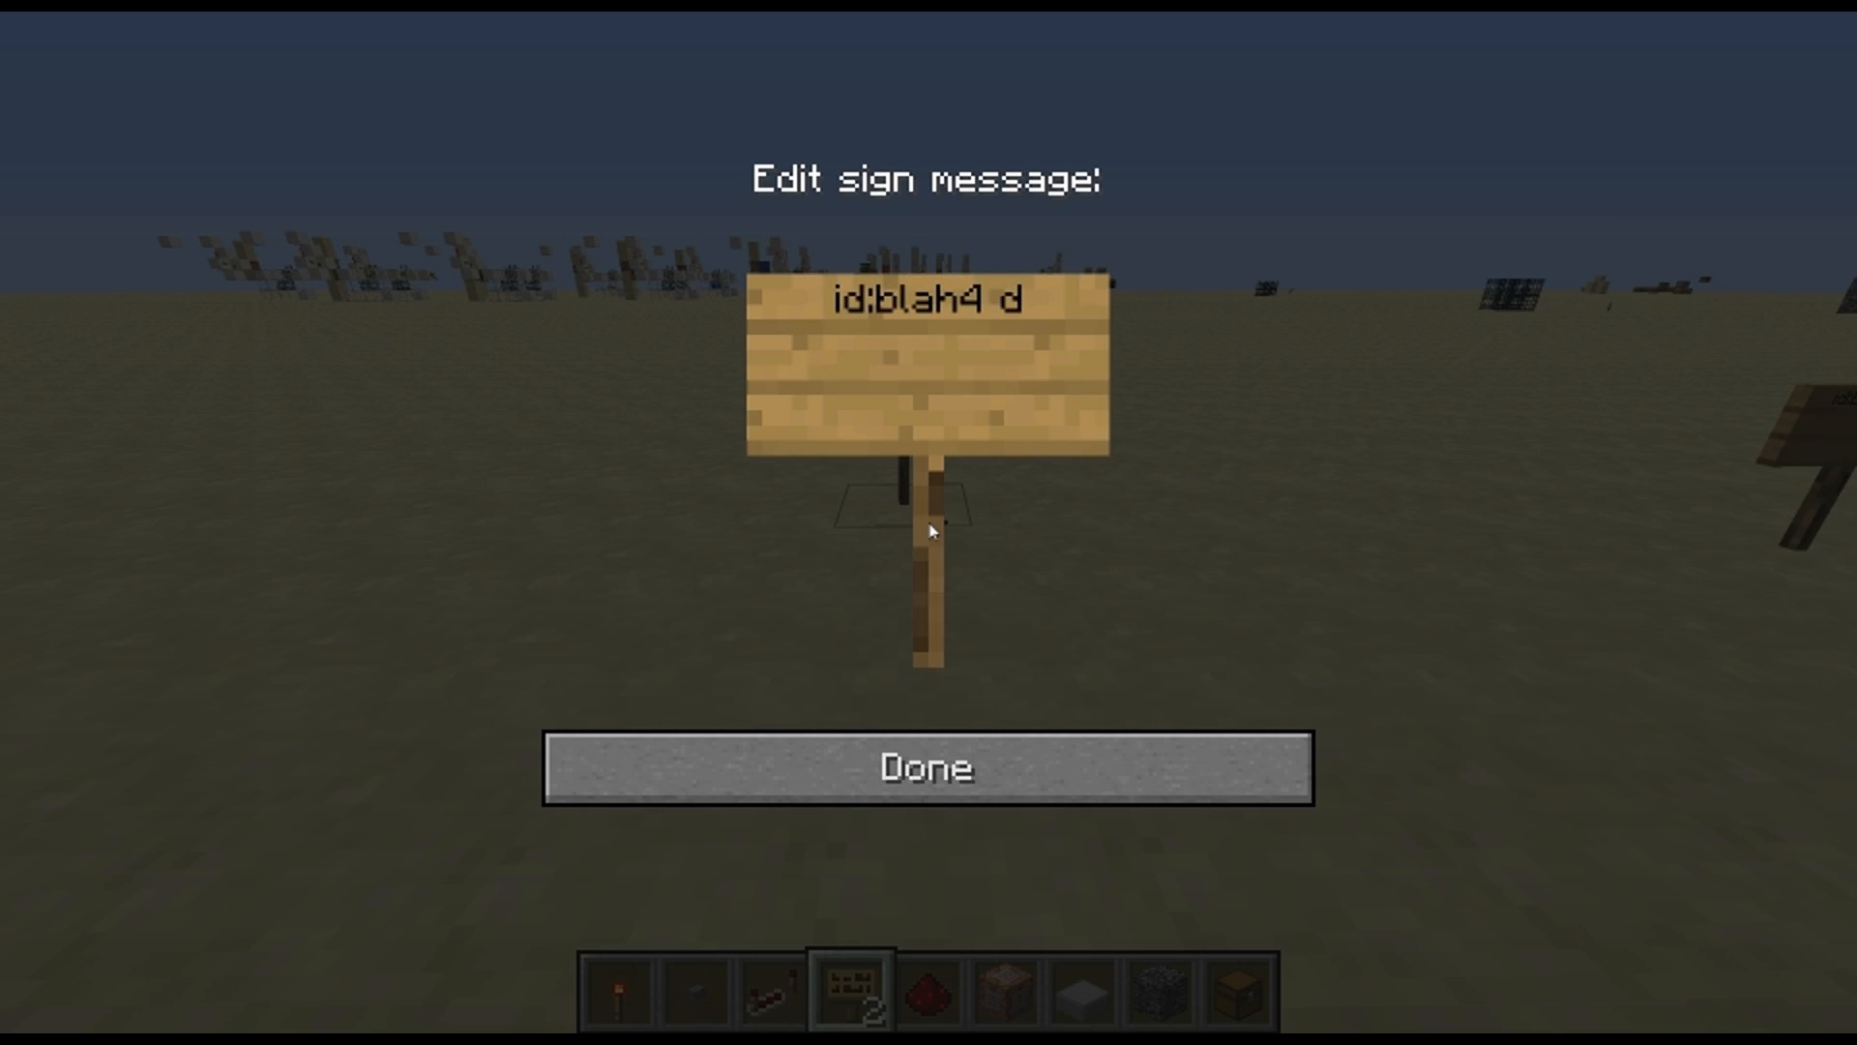
{"action": "left_click", "coordinate": [1081, 740]}
Place a command block on the sand past the "id:blah4 src" chest and set its command to "say holy crap"
{"action": "key", "text": "5"}
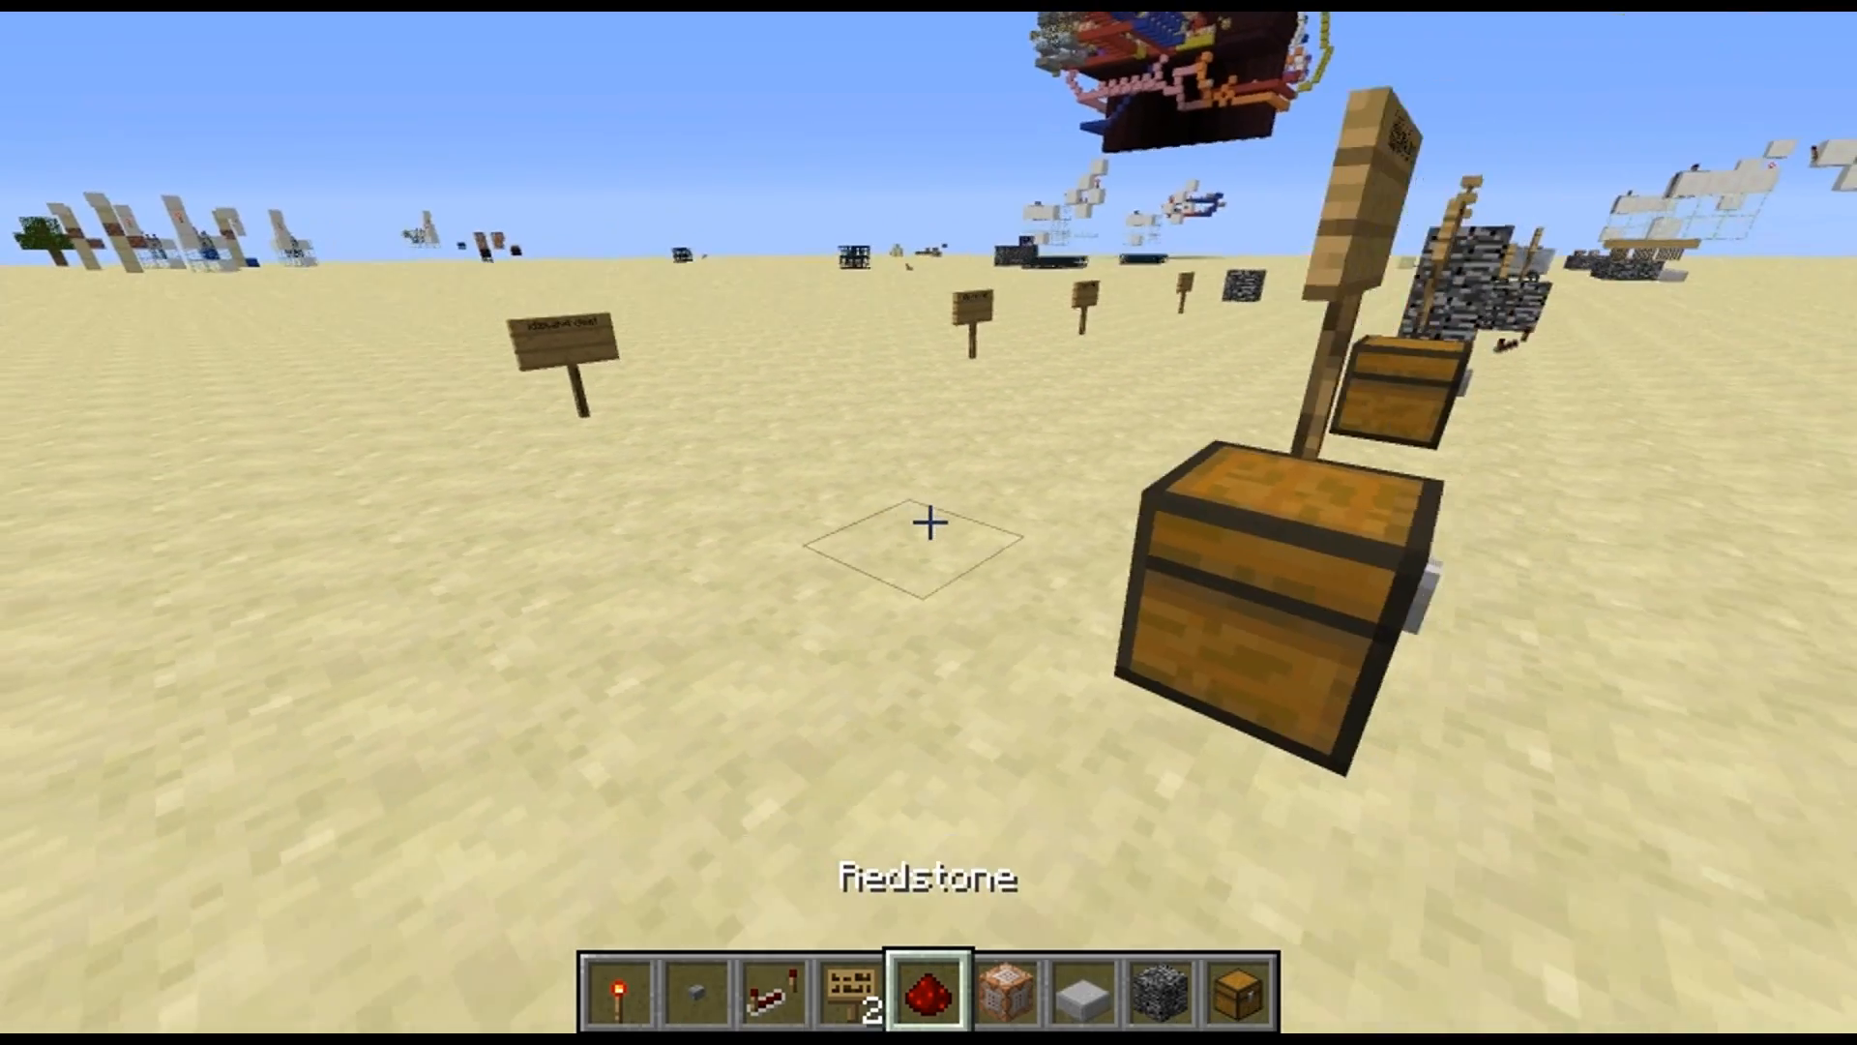
{"action": "key", "text": "6"}
{"action": "right_click", "coordinate": [930, 522]}
{"action": "right_click", "coordinate": [930, 523]}
{"action": "type", "text": "say holy crap"}
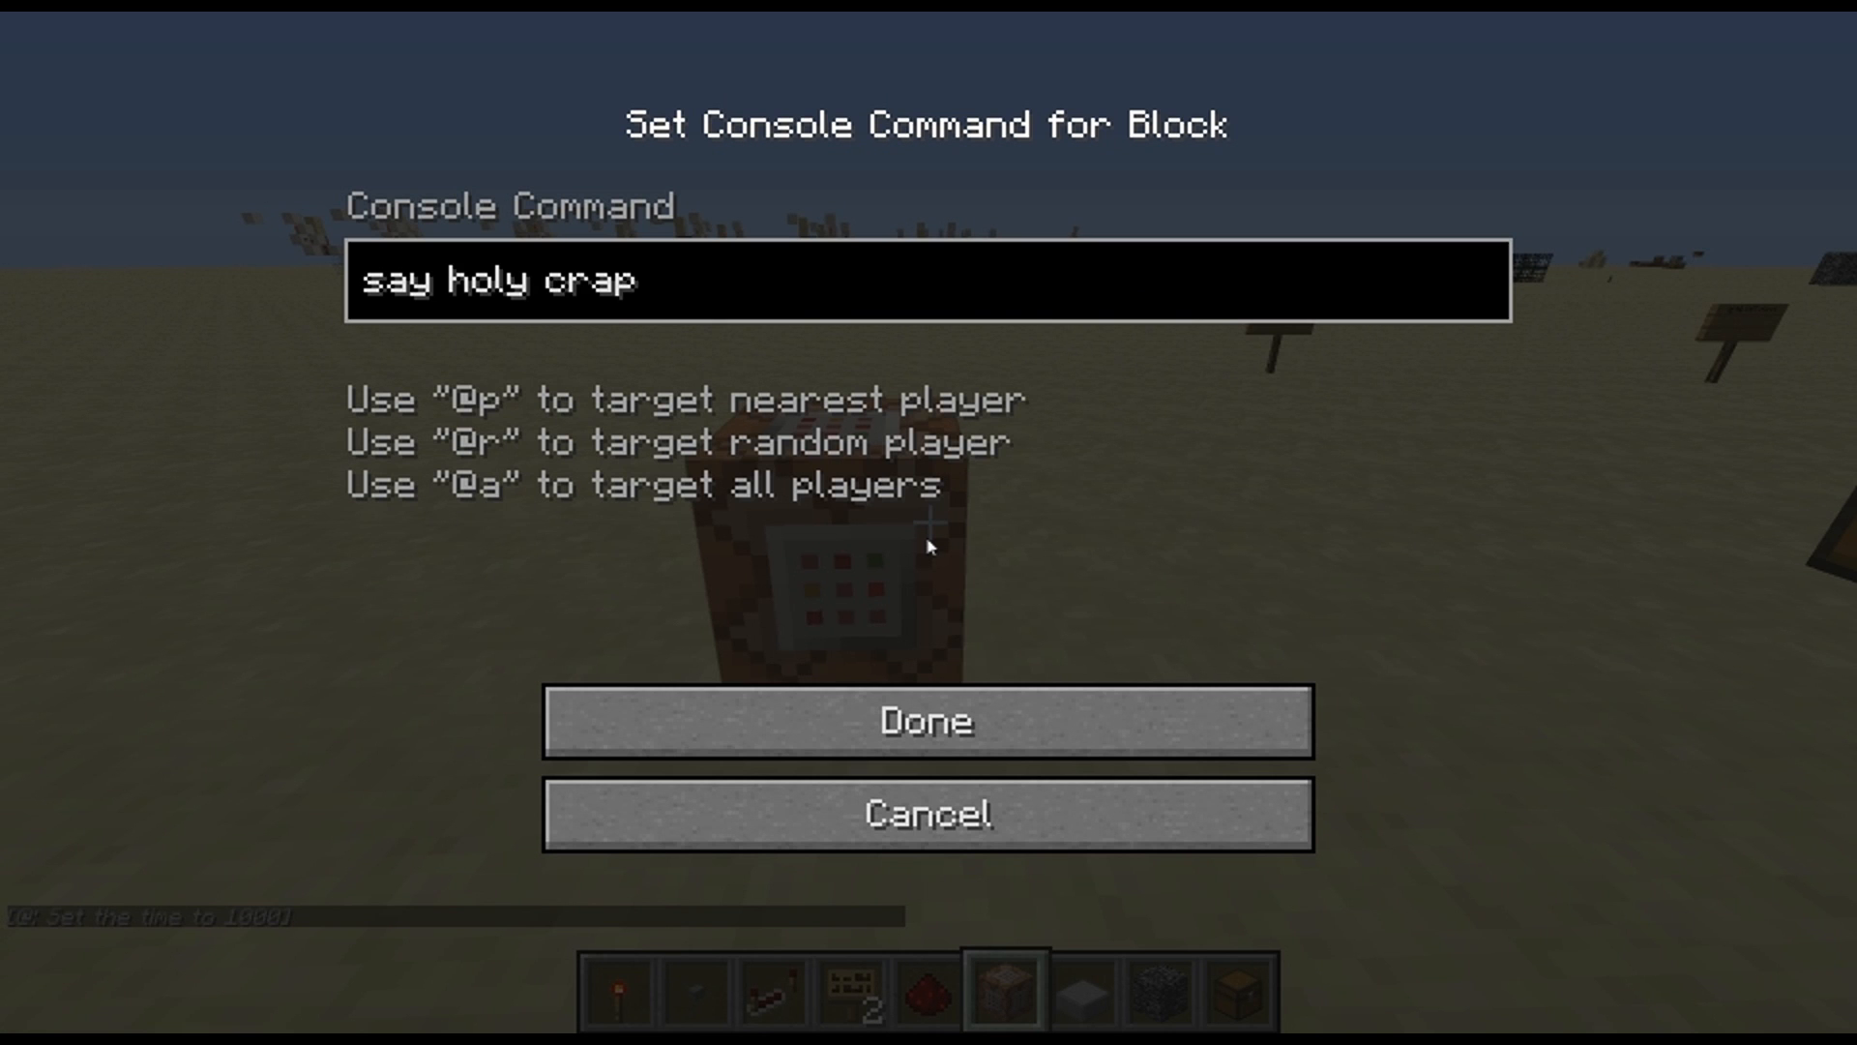
{"action": "left_click", "coordinate": [998, 692]}
Search the creative inventory for "red" and put a redstone block in the hotbar in place of the button
{"action": "key", "text": "5"}
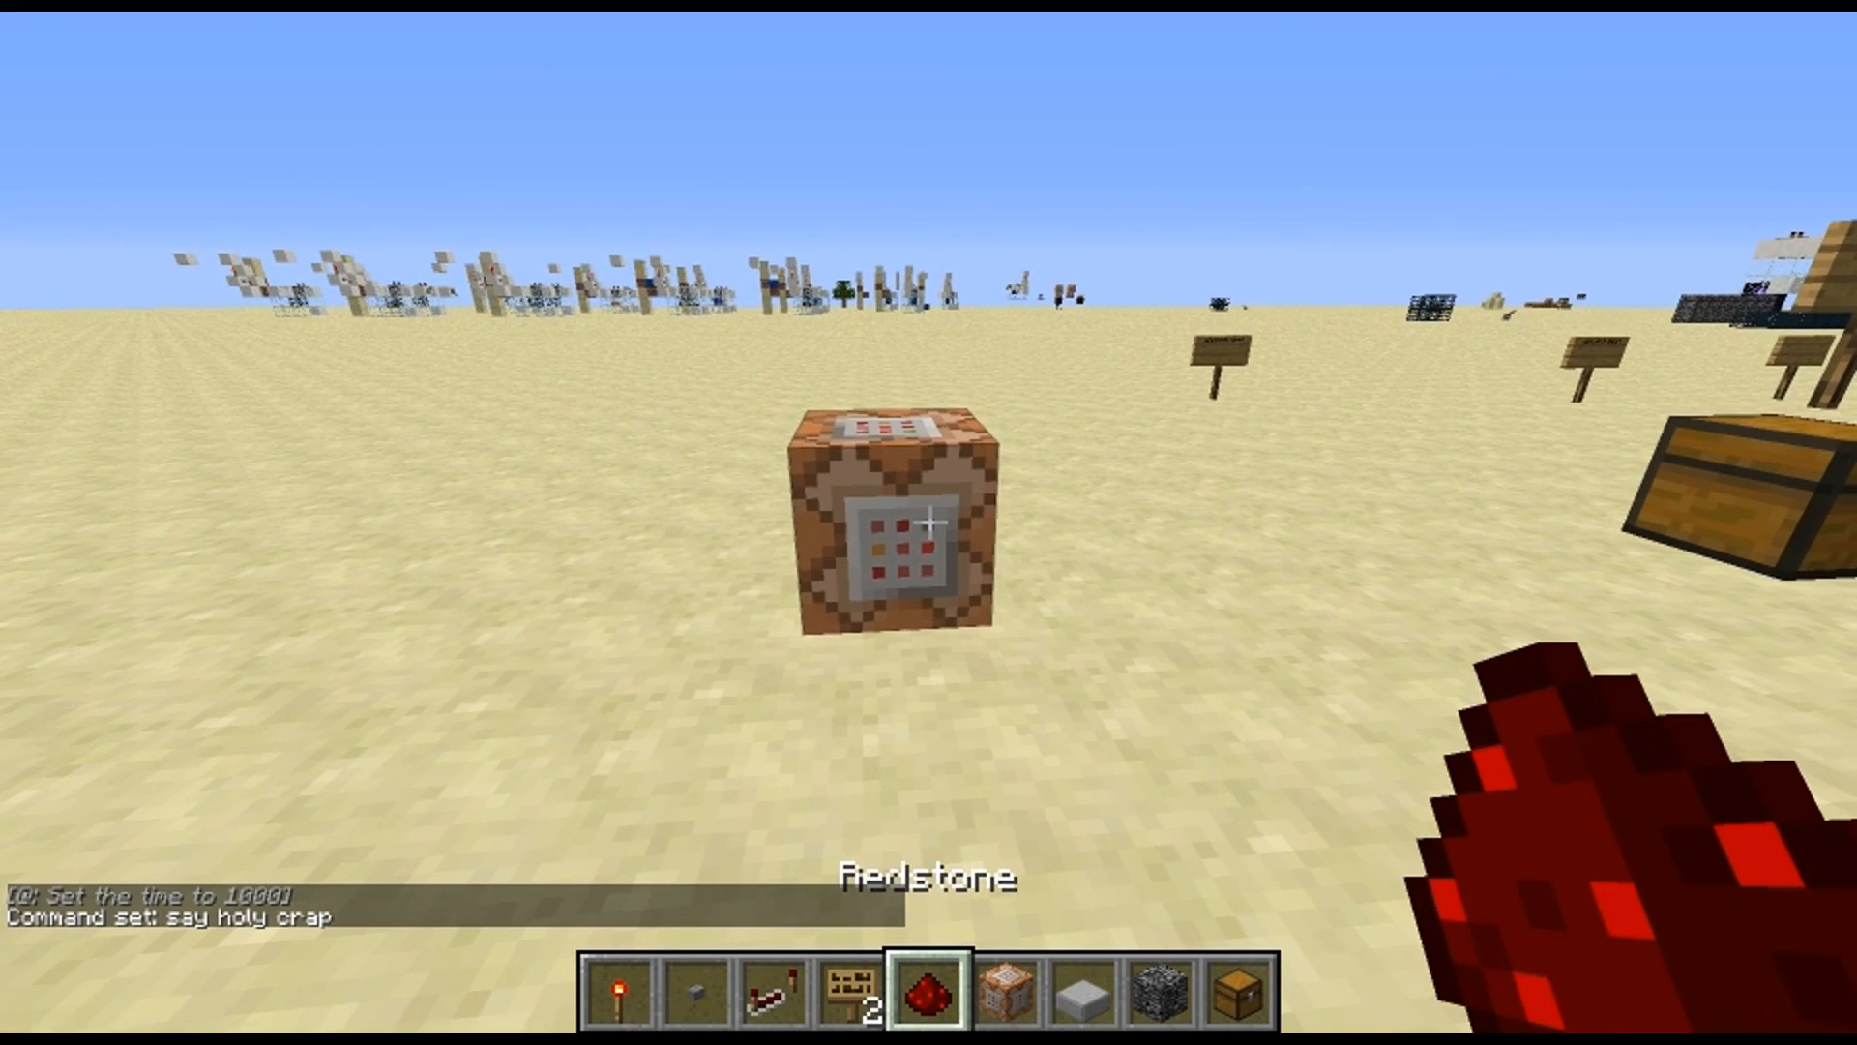
{"action": "type", "text": "ered"}
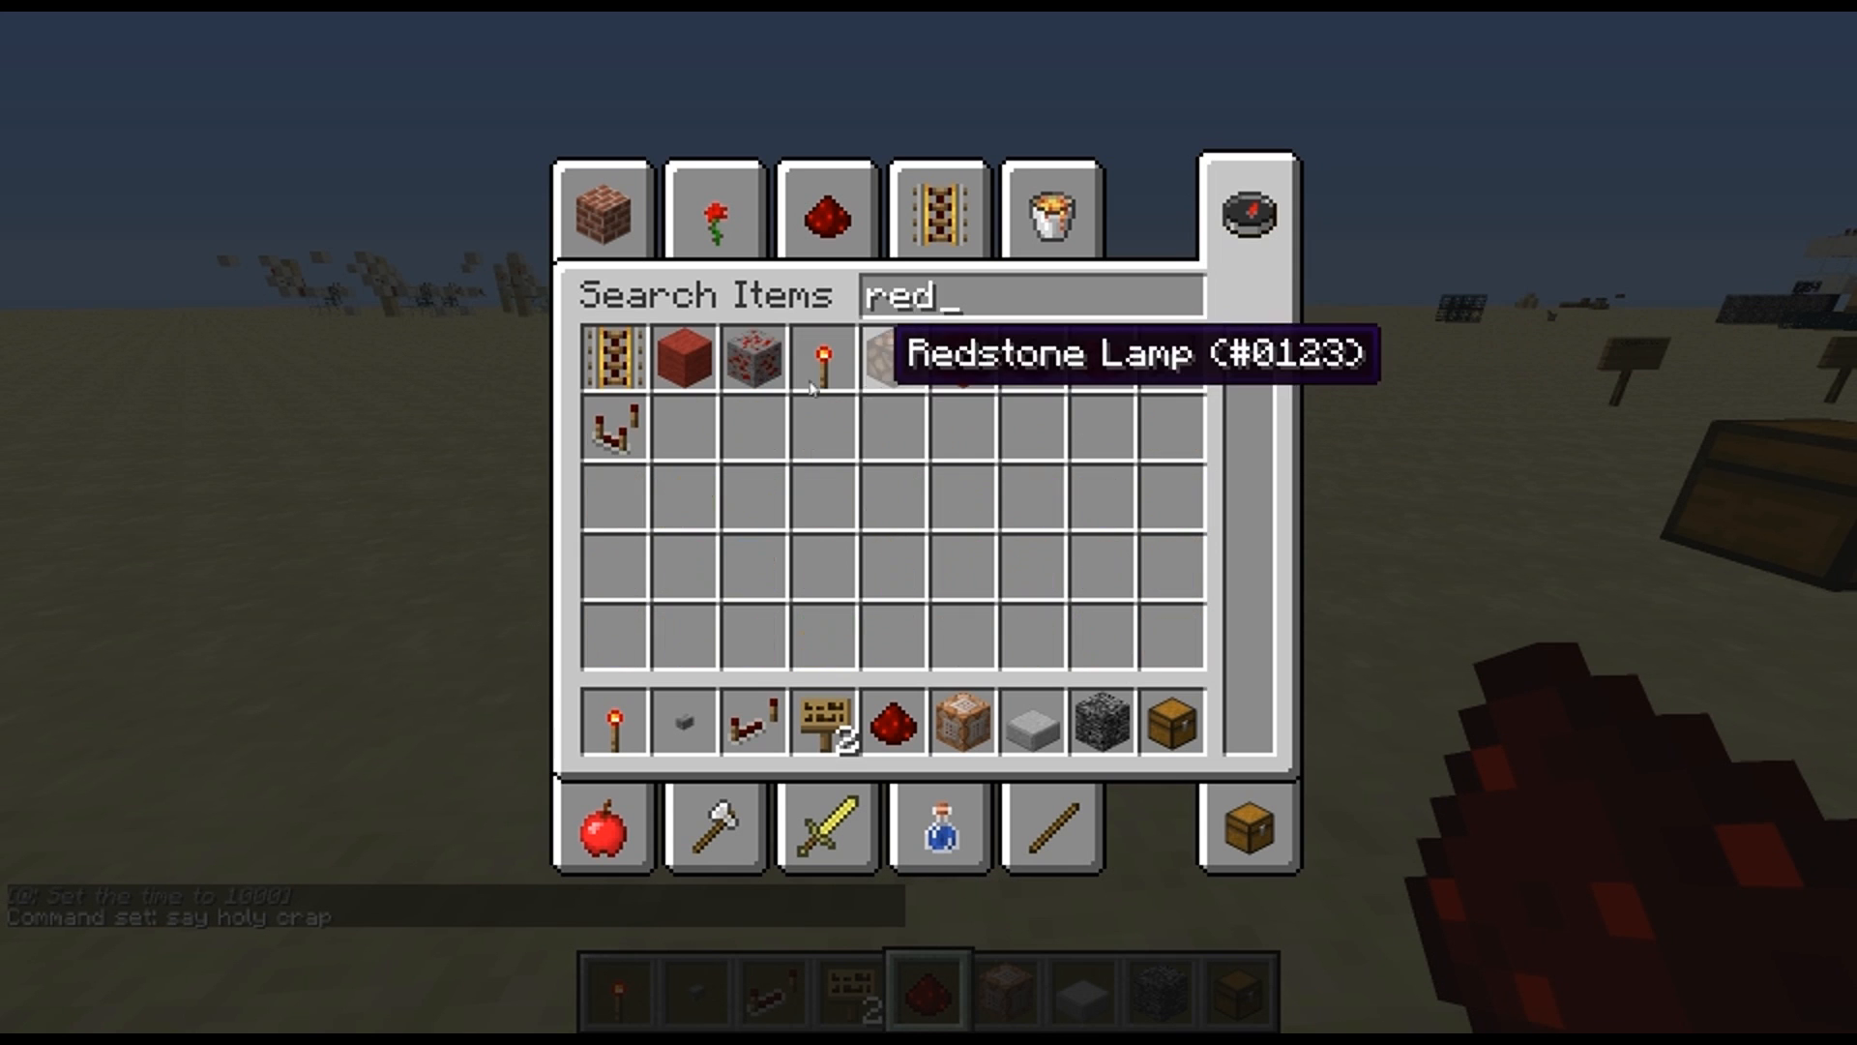
{"action": "left_click", "coordinate": [943, 371]}
{"action": "left_click", "coordinate": [685, 720]}
{"action": "key", "text": "Escape"}
{"action": "scroll", "coordinate": [928, 522], "scroll_direction": "up", "scroll_amount": 3}
{"action": "key", "text": "w"}
{"action": "scroll", "coordinate": [928, 523], "scroll_direction": "down", "scroll_amount": 3}
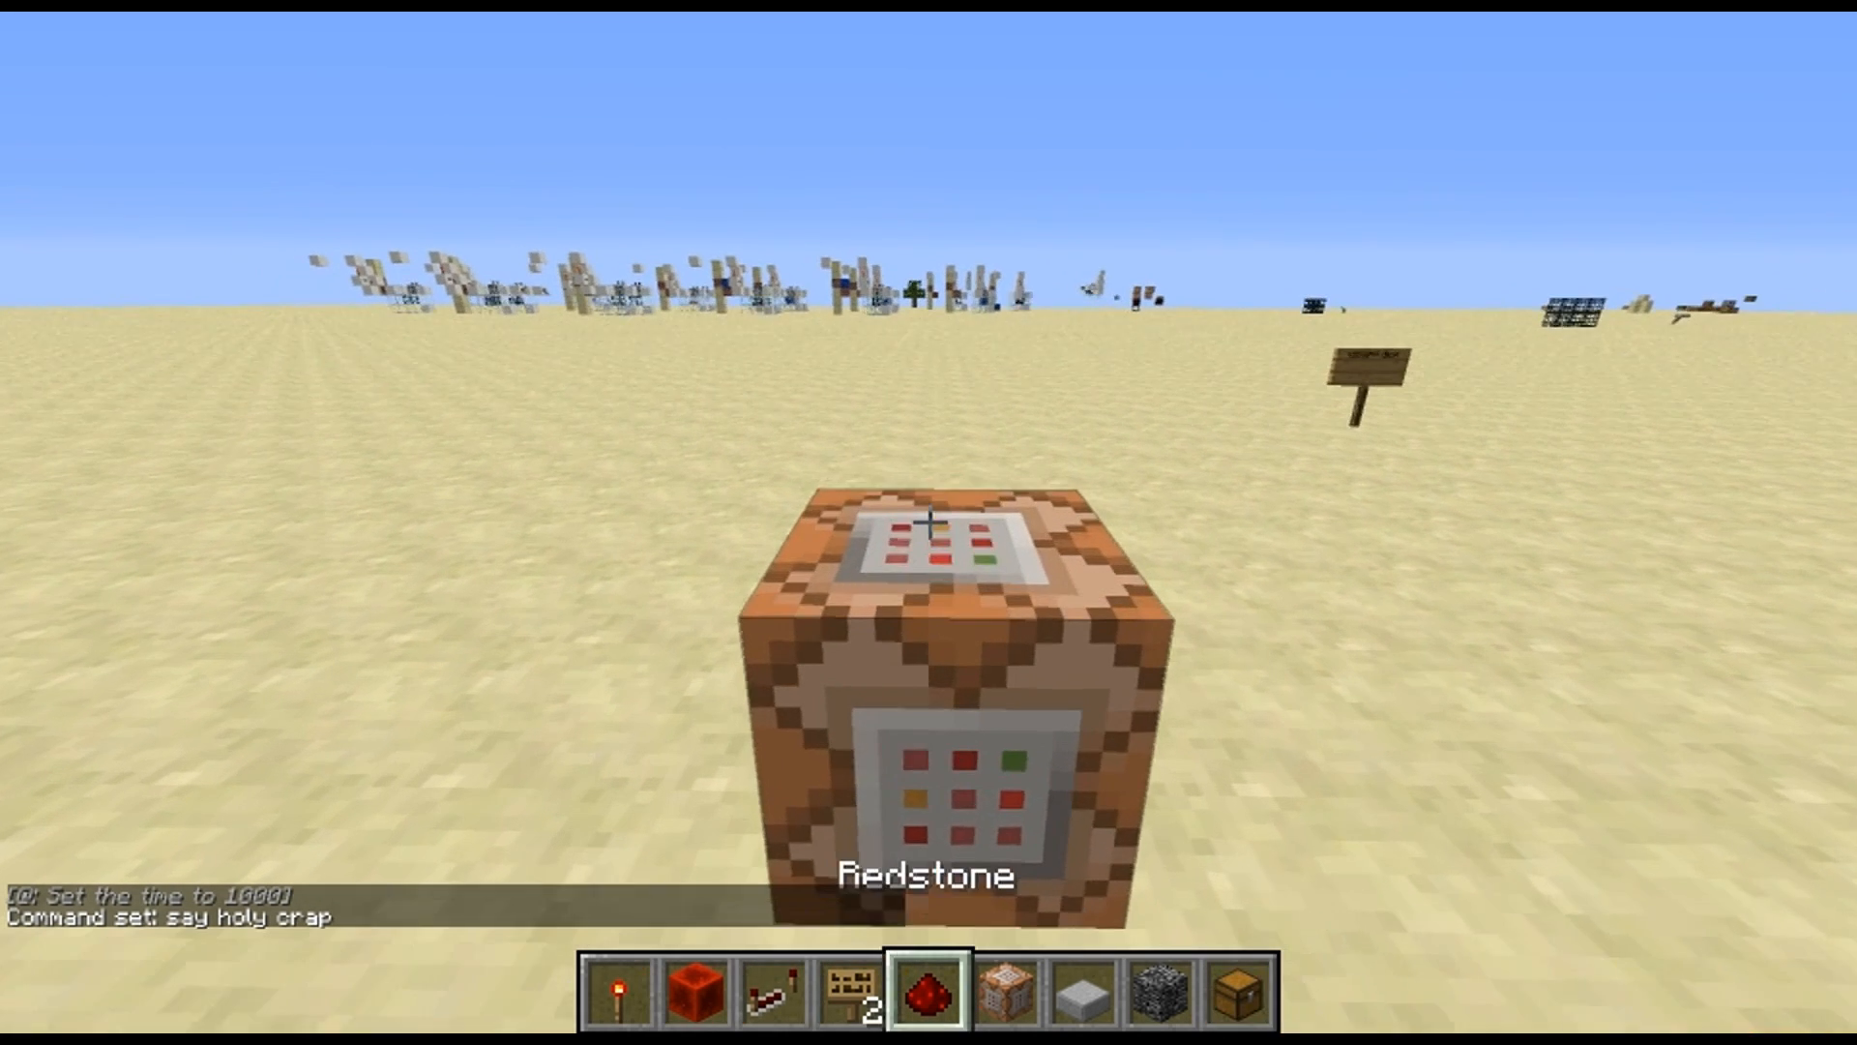
Stand a sign reading "id:blah5 src" on top of the command block
{"action": "scroll", "coordinate": [929, 523], "scroll_direction": "up", "scroll_amount": 1}
{"action": "key", "text": "s"}
{"action": "right_click", "coordinate": [929, 522]}
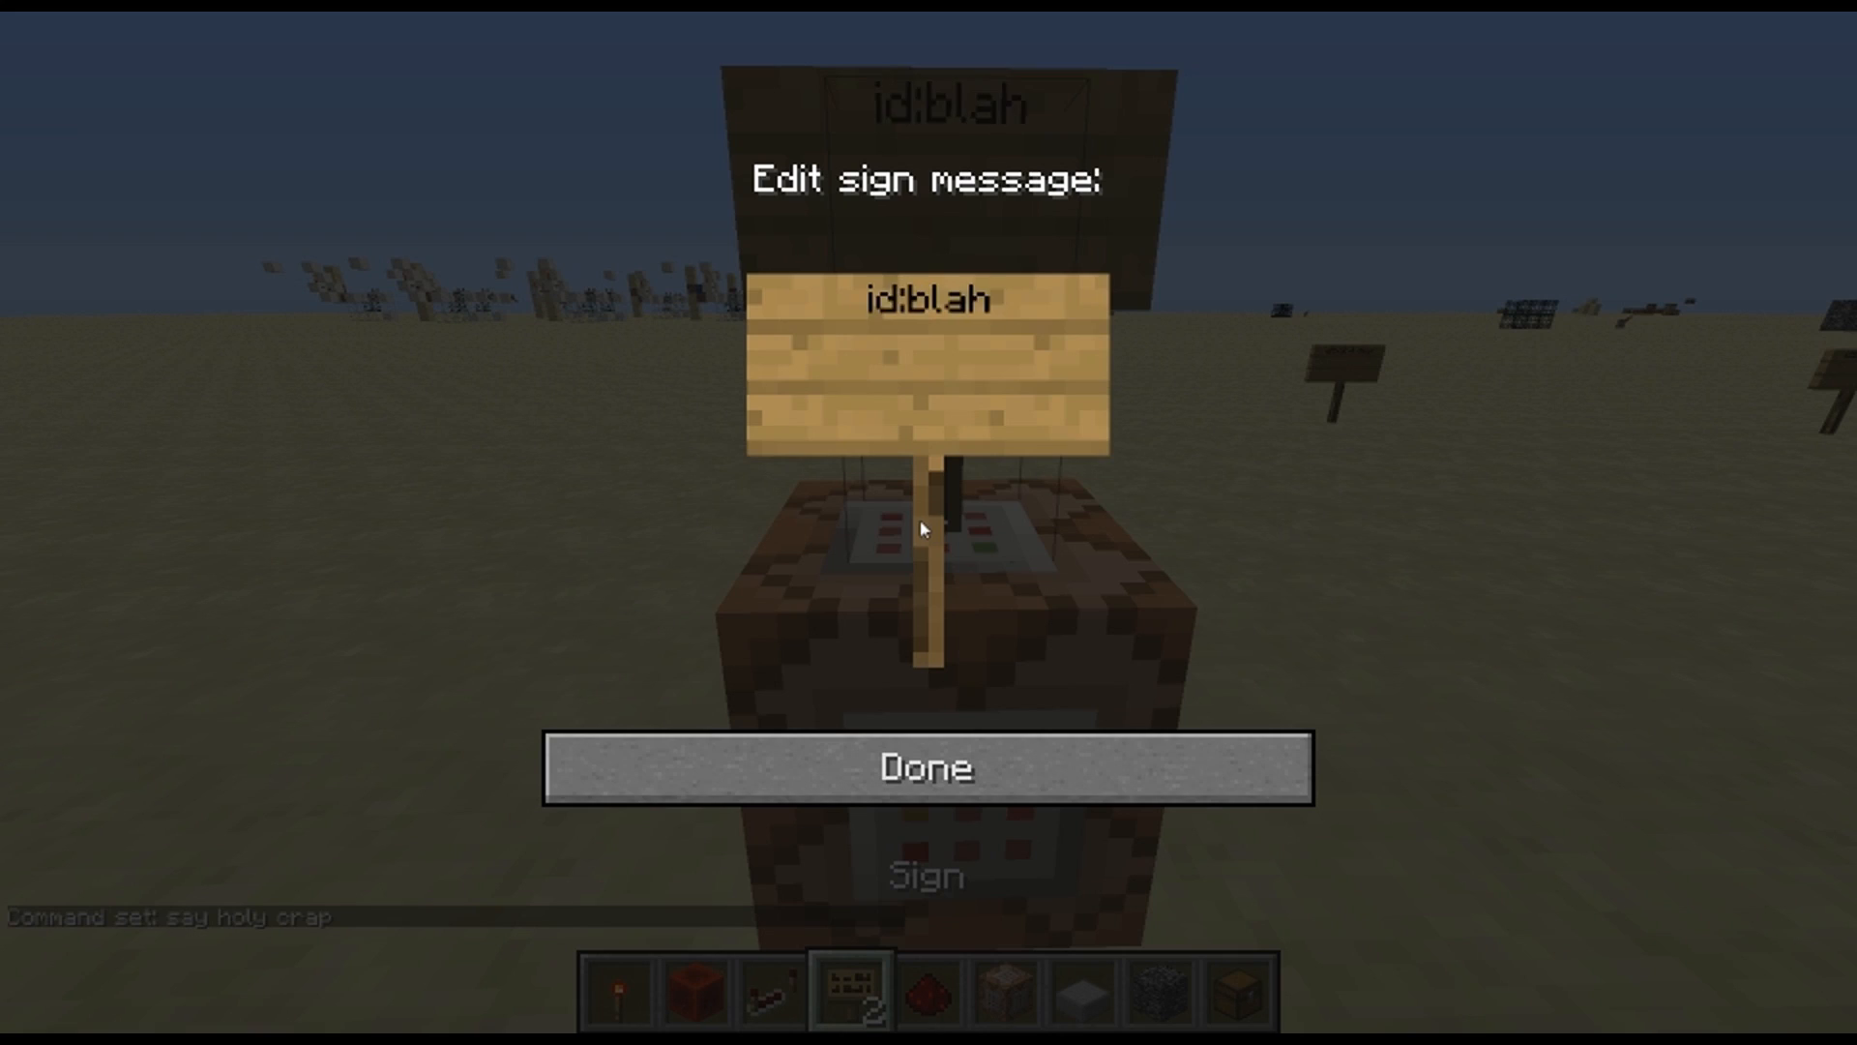
{"action": "type", "text": "id:blah5 src"}
{"action": "left_click", "coordinate": [1082, 767]}
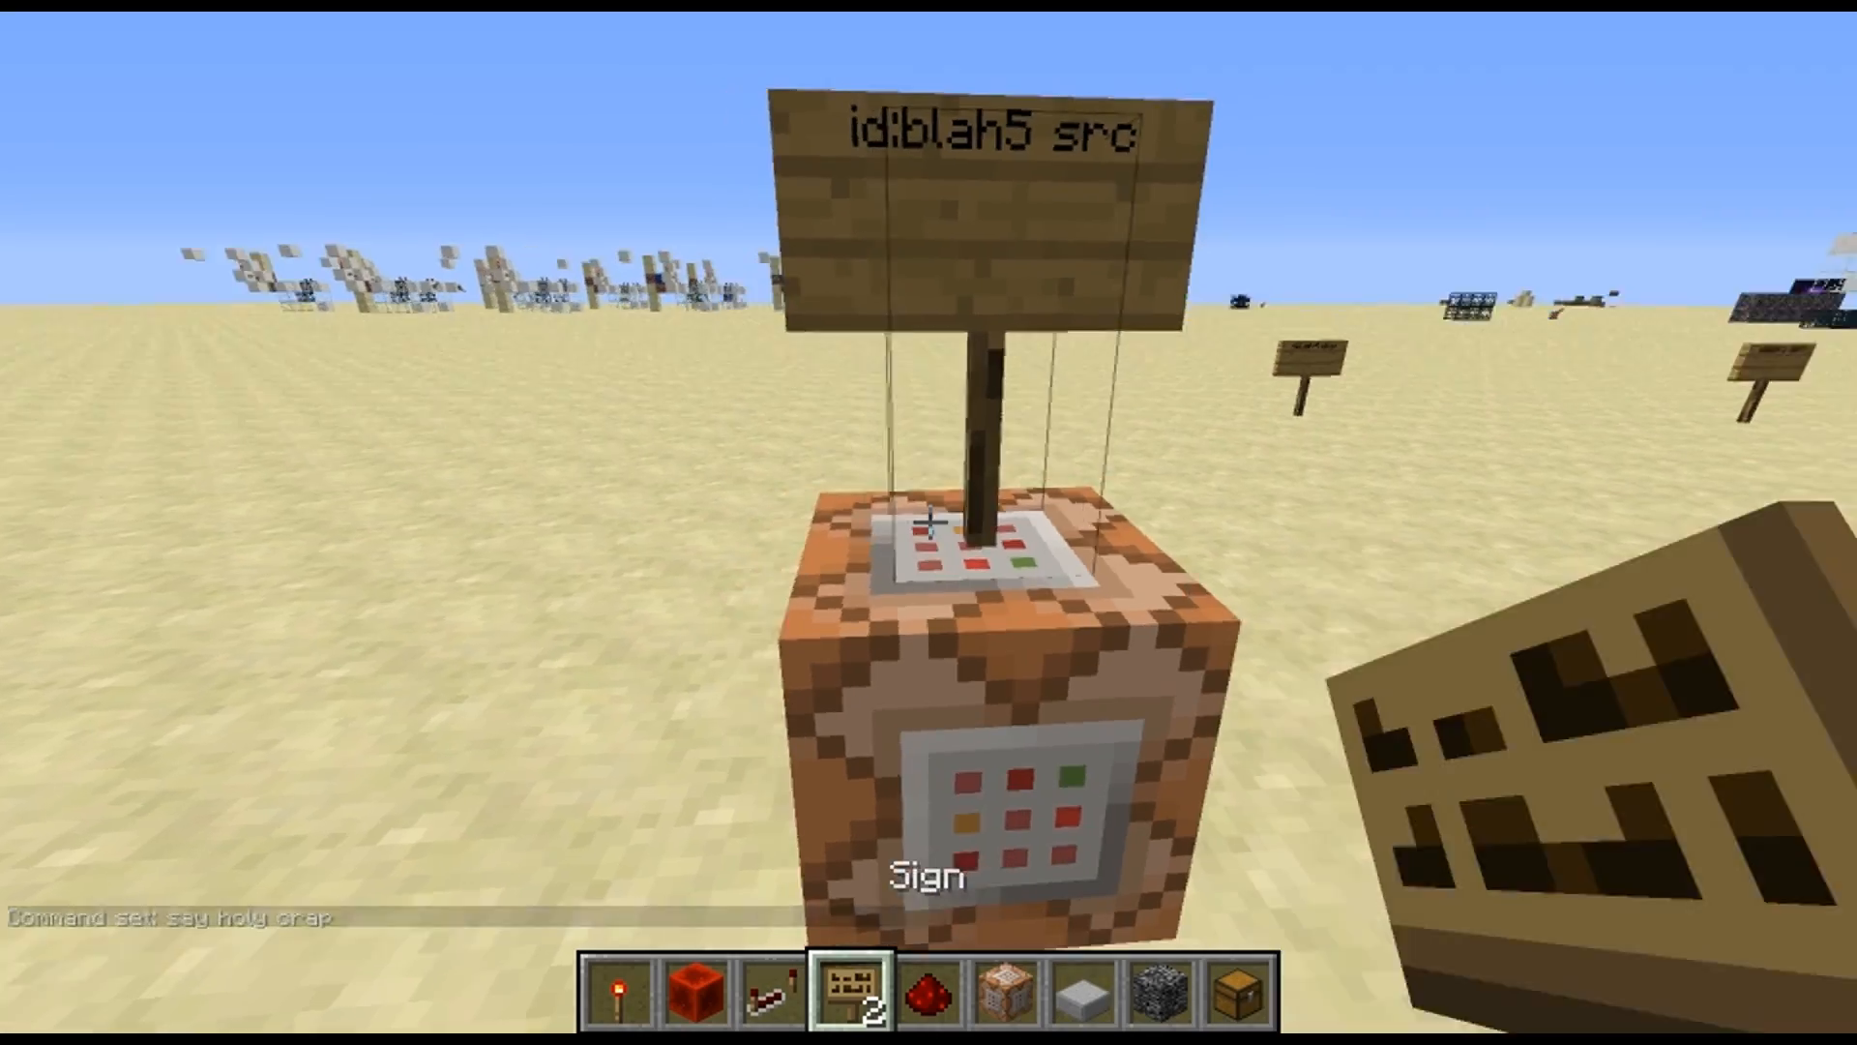
Set a redstone block flush into the sand floor behind the command block
{"action": "key", "text": "w"}
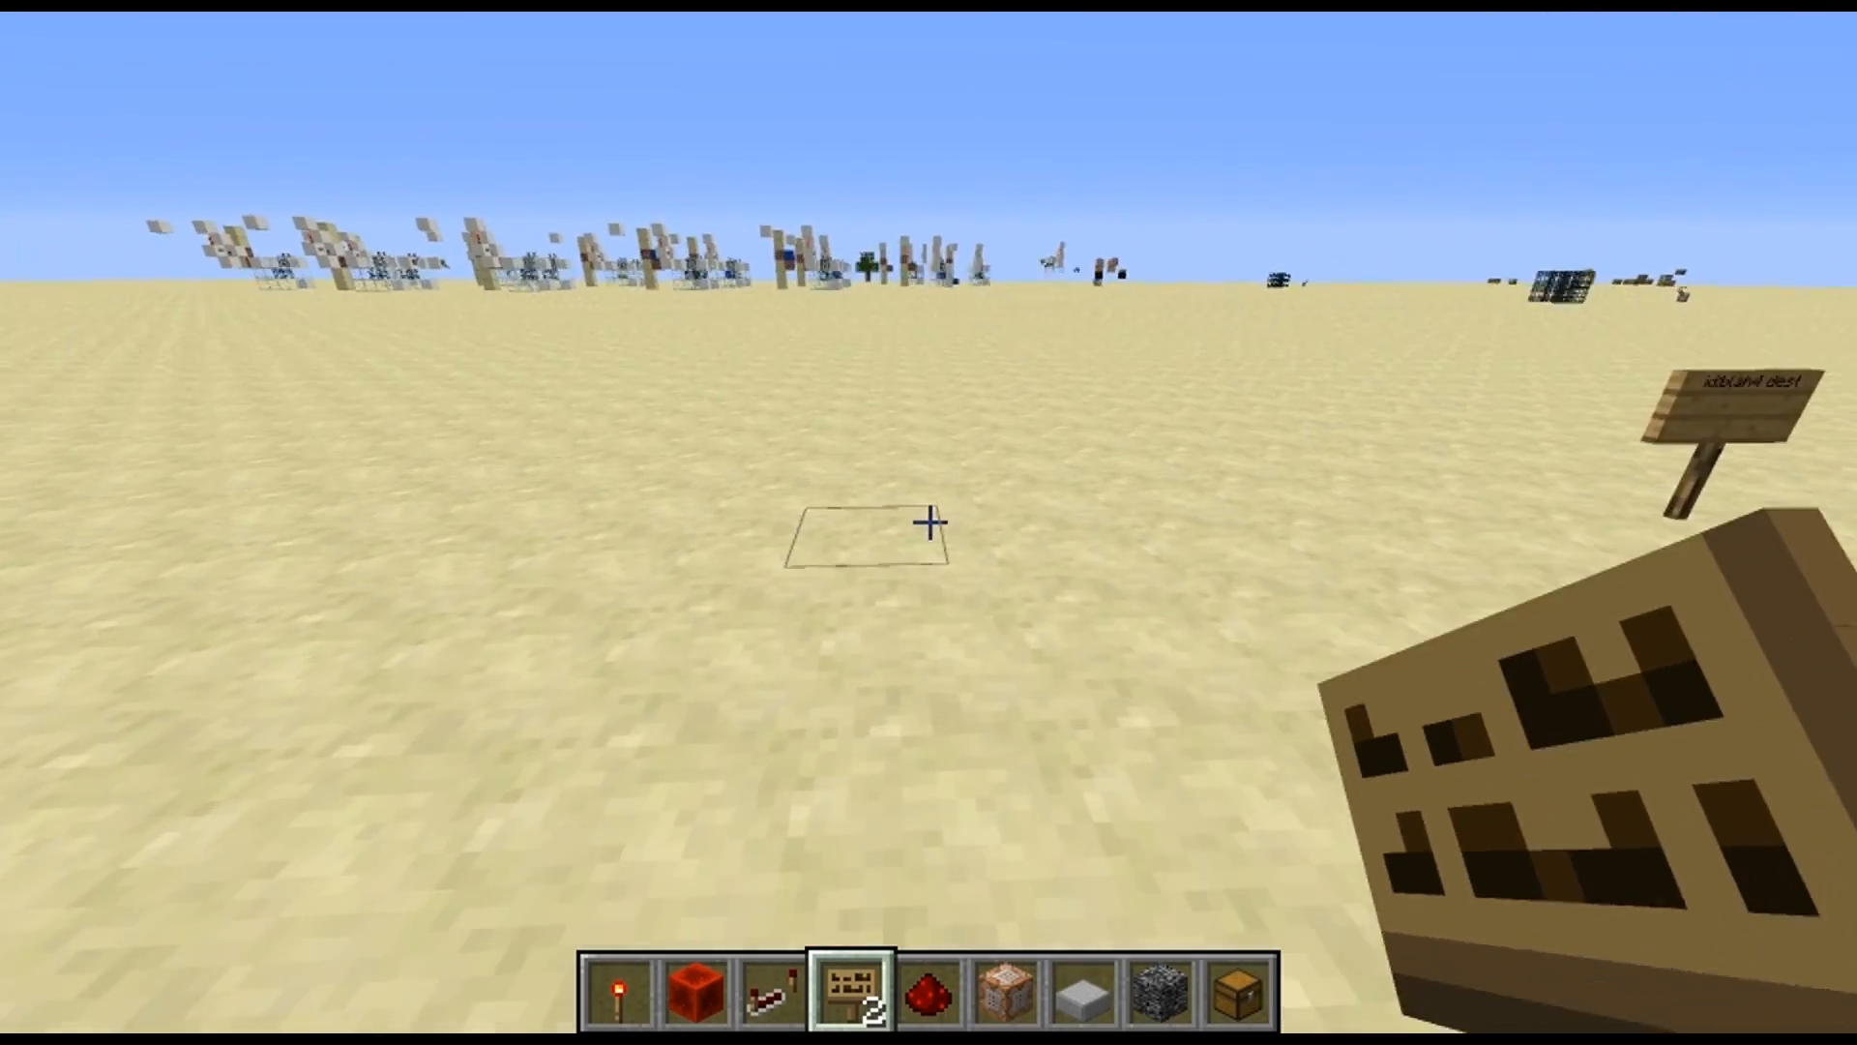
{"action": "key", "text": "8"}
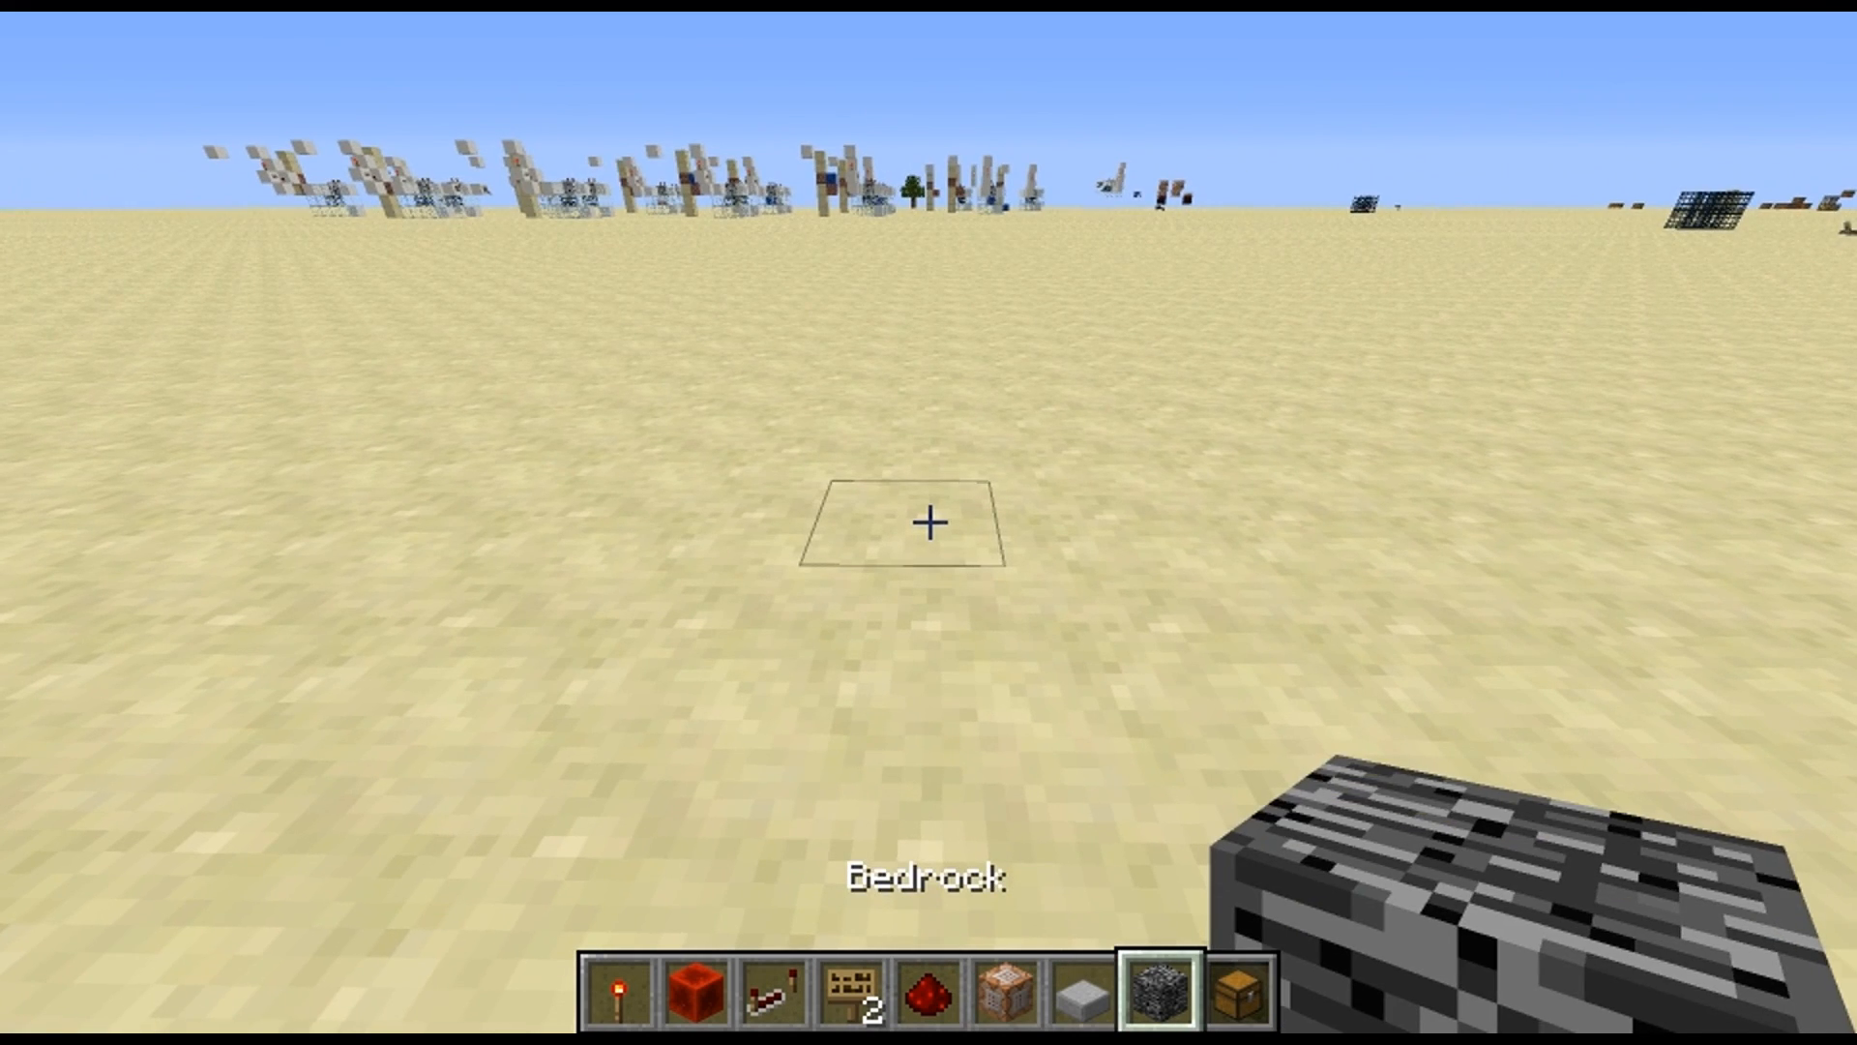
{"action": "key", "text": "2"}
{"action": "right_click", "coordinate": [929, 522]}
Place a standing sign reading "id:blah5 dest" on the redstone block in the sand
{"action": "key", "text": "5"}
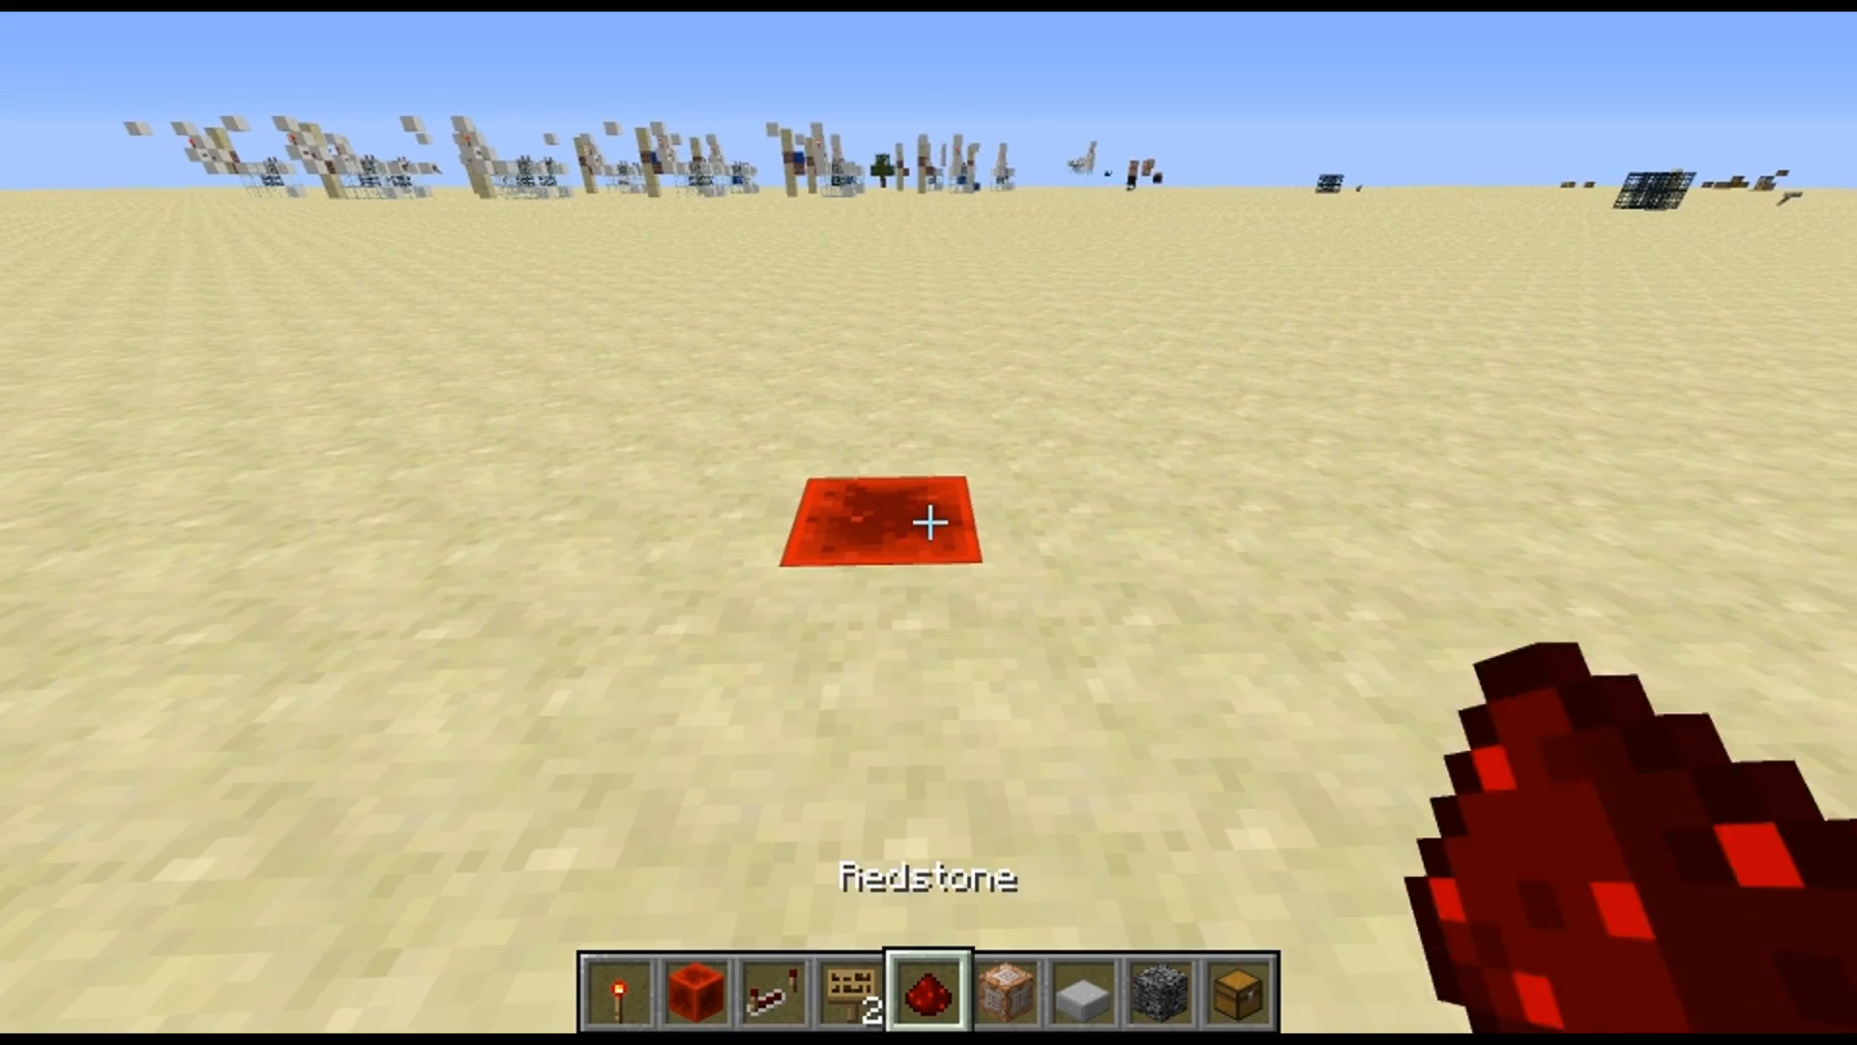
{"action": "key", "text": "4"}
{"action": "right_click", "coordinate": [930, 523]}
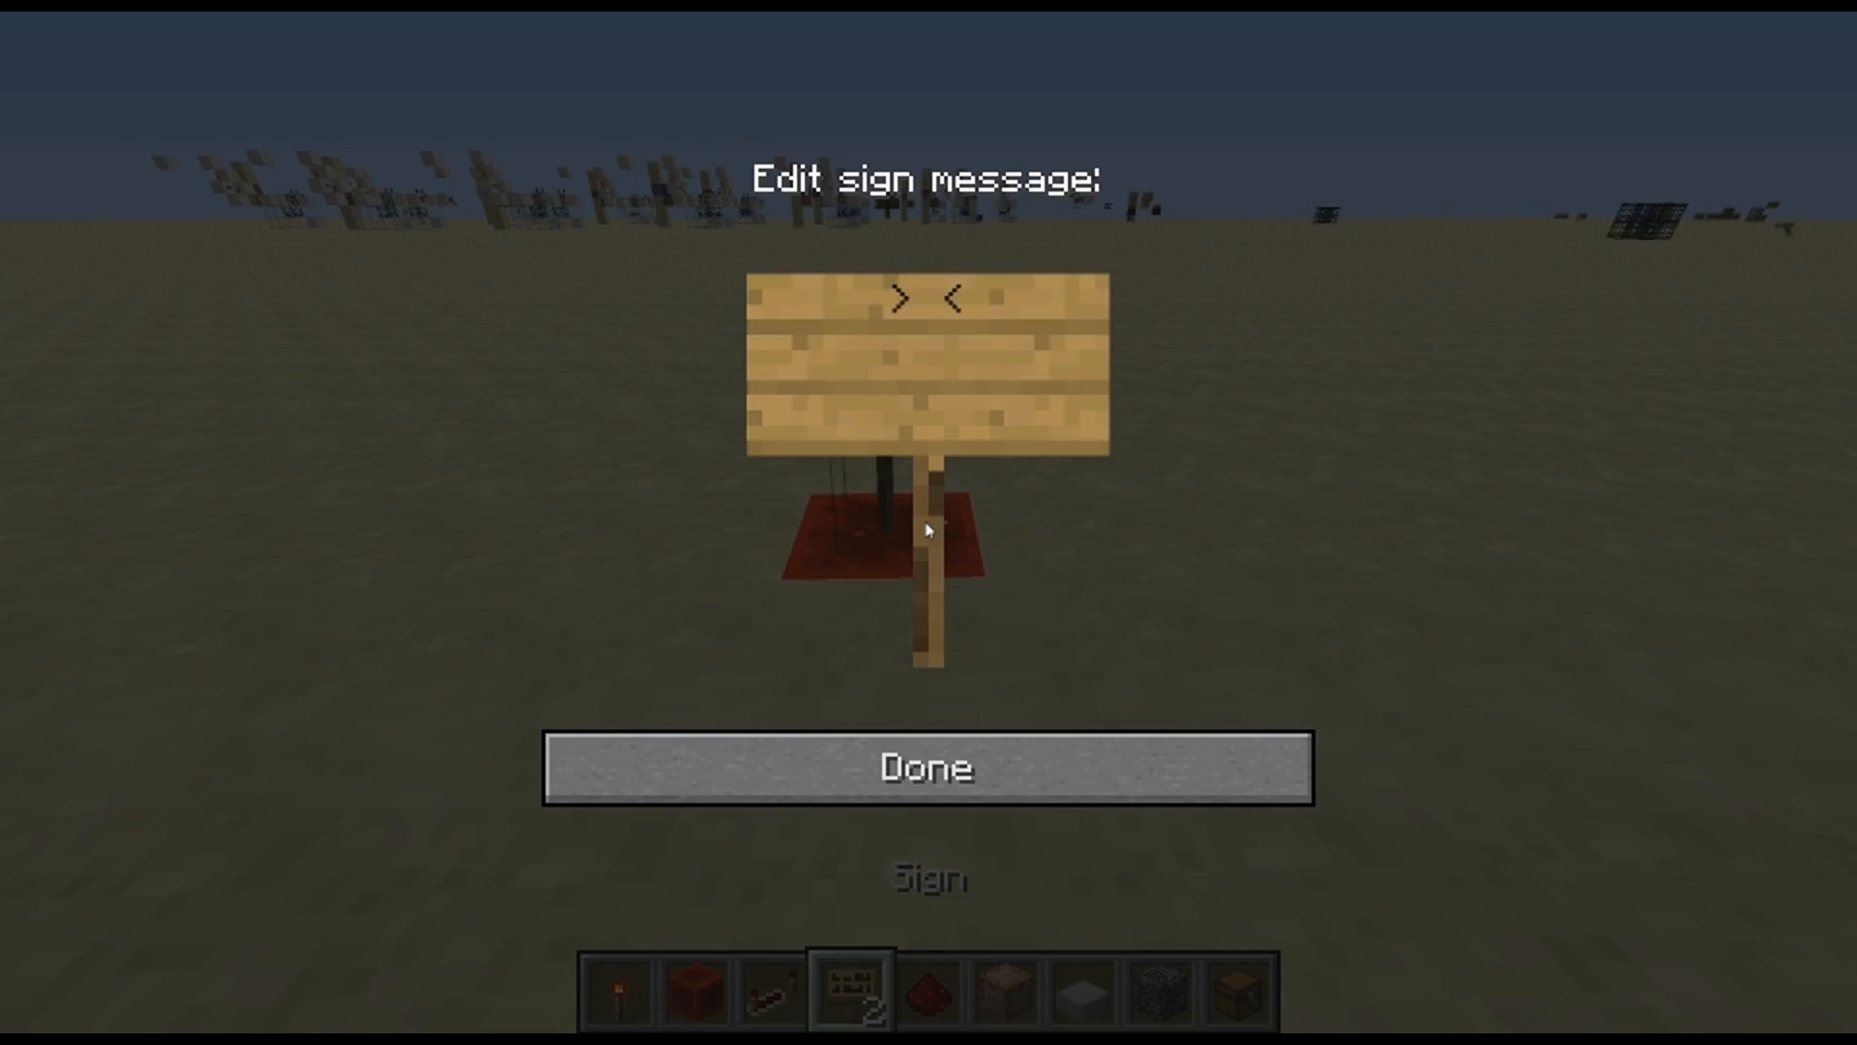
{"action": "type", "text": "id:blah5 dest"}
{"action": "left_click", "coordinate": [1103, 780]}
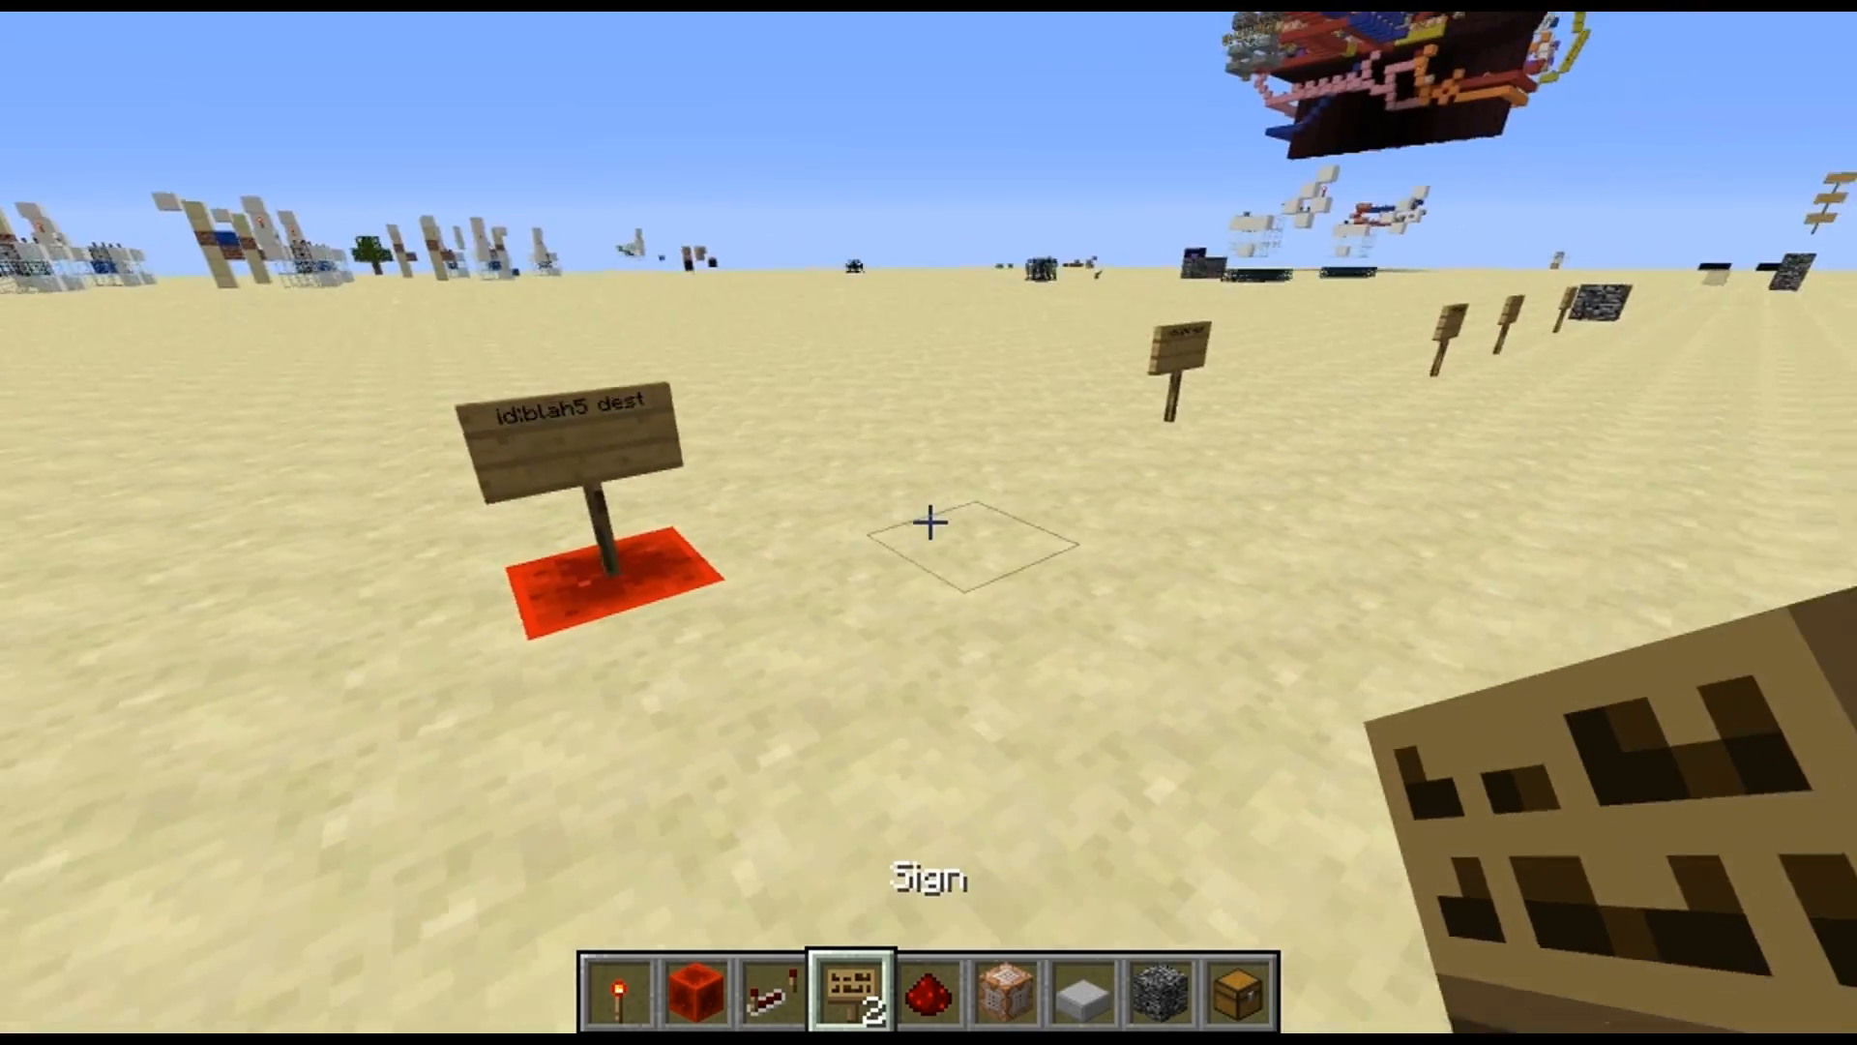
{"action": "key", "text": "s"}
{"action": "key", "text": "d"}
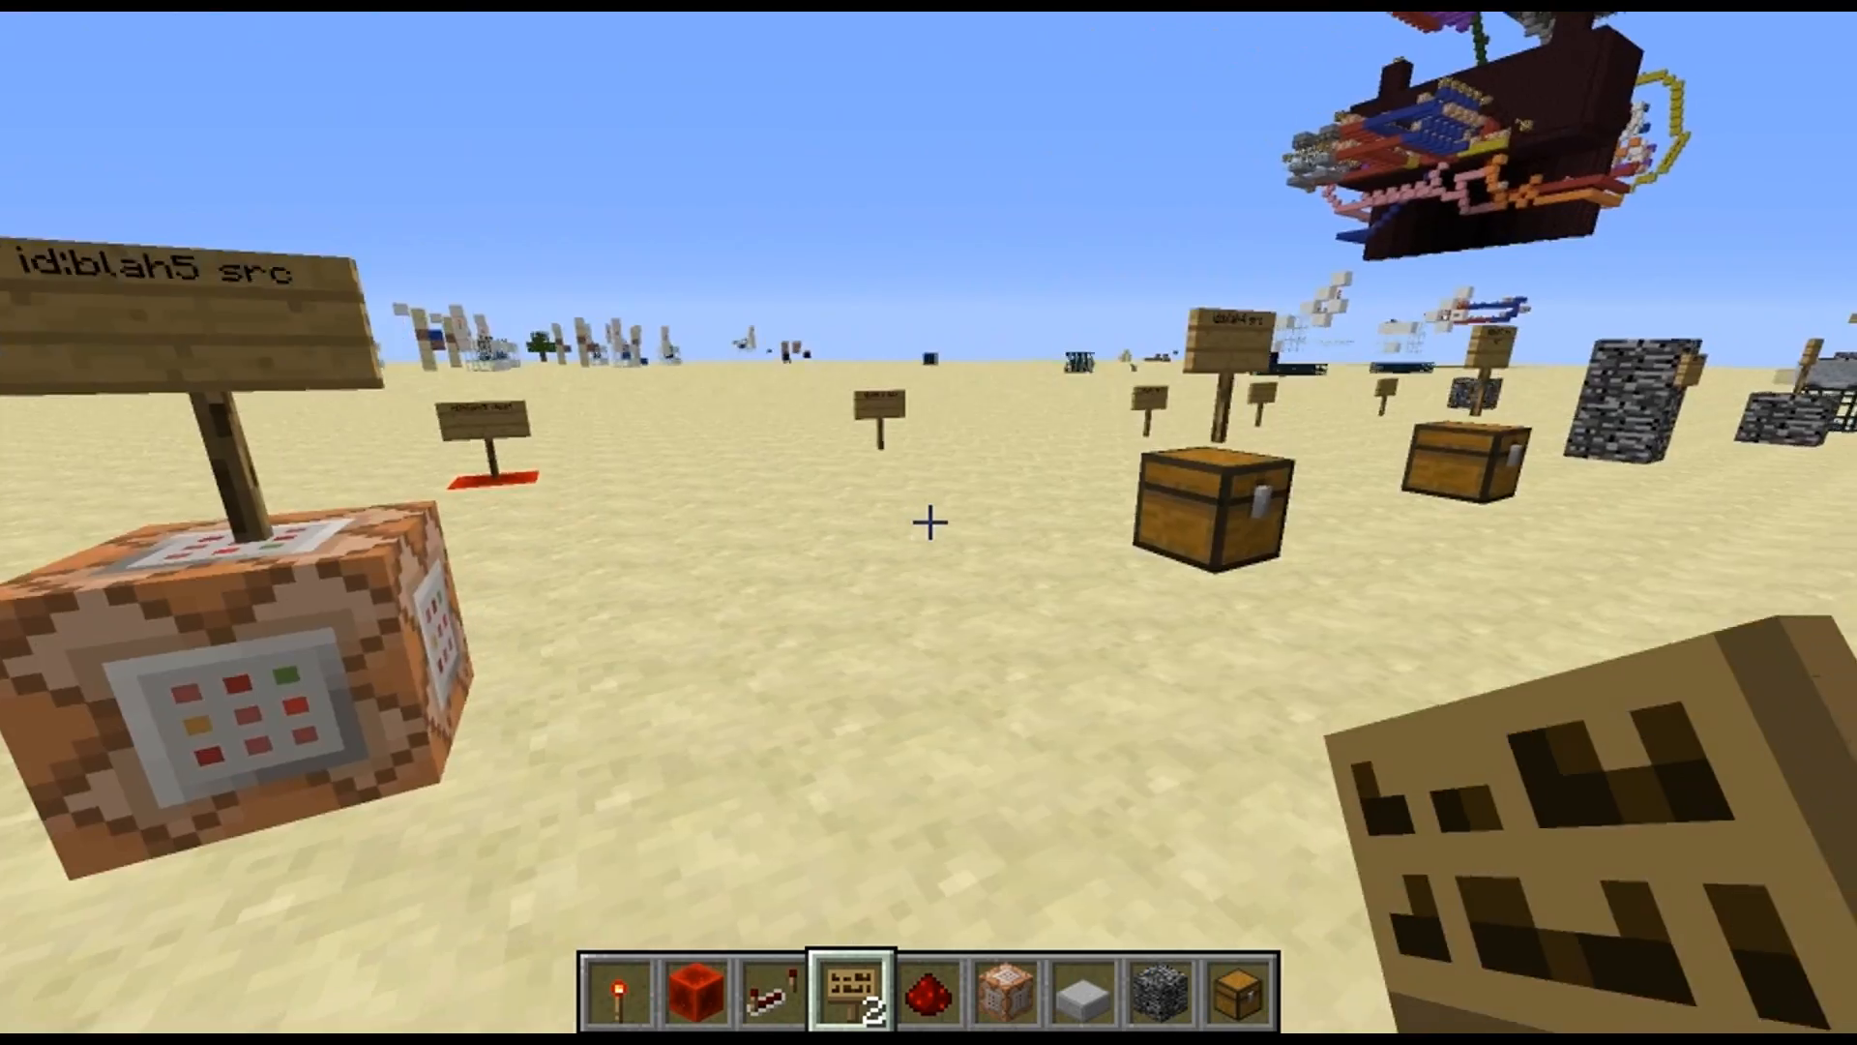
{"action": "key", "text": "w"}
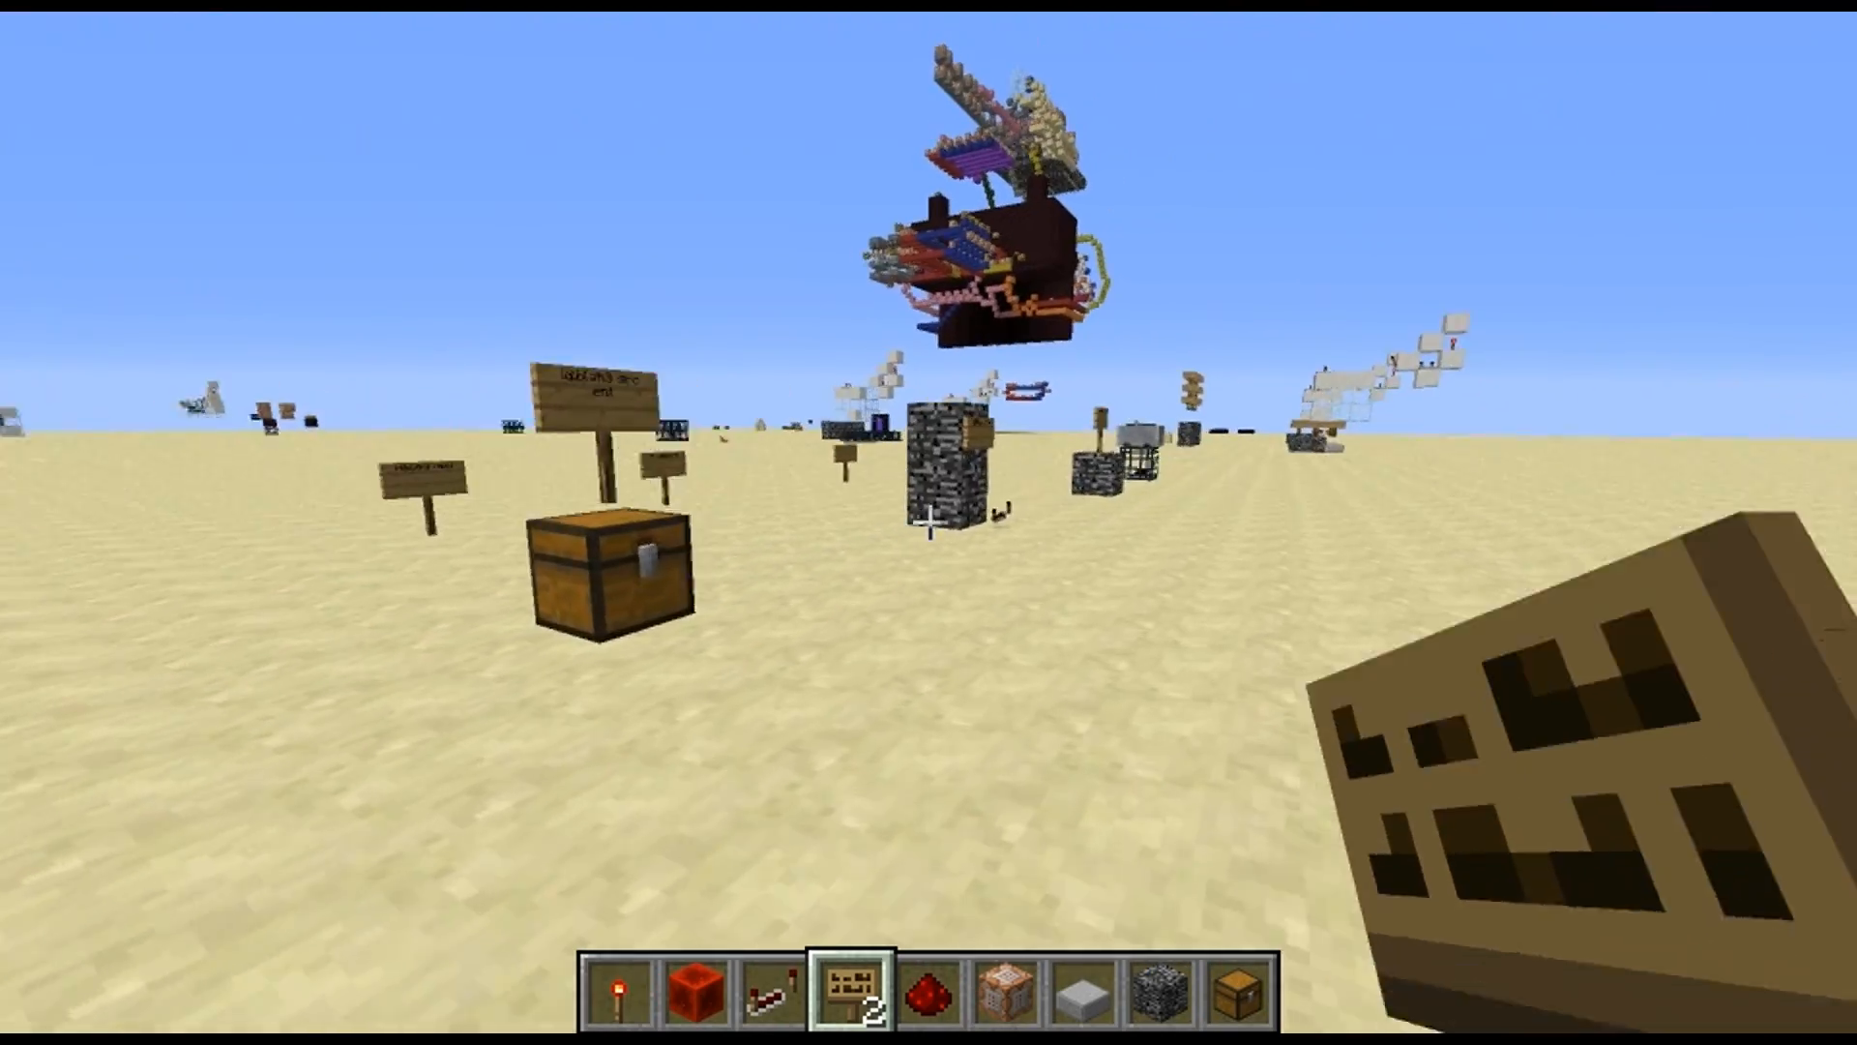
{"action": "left_click", "coordinate": [930, 523]}
{"action": "key", "text": "s"}
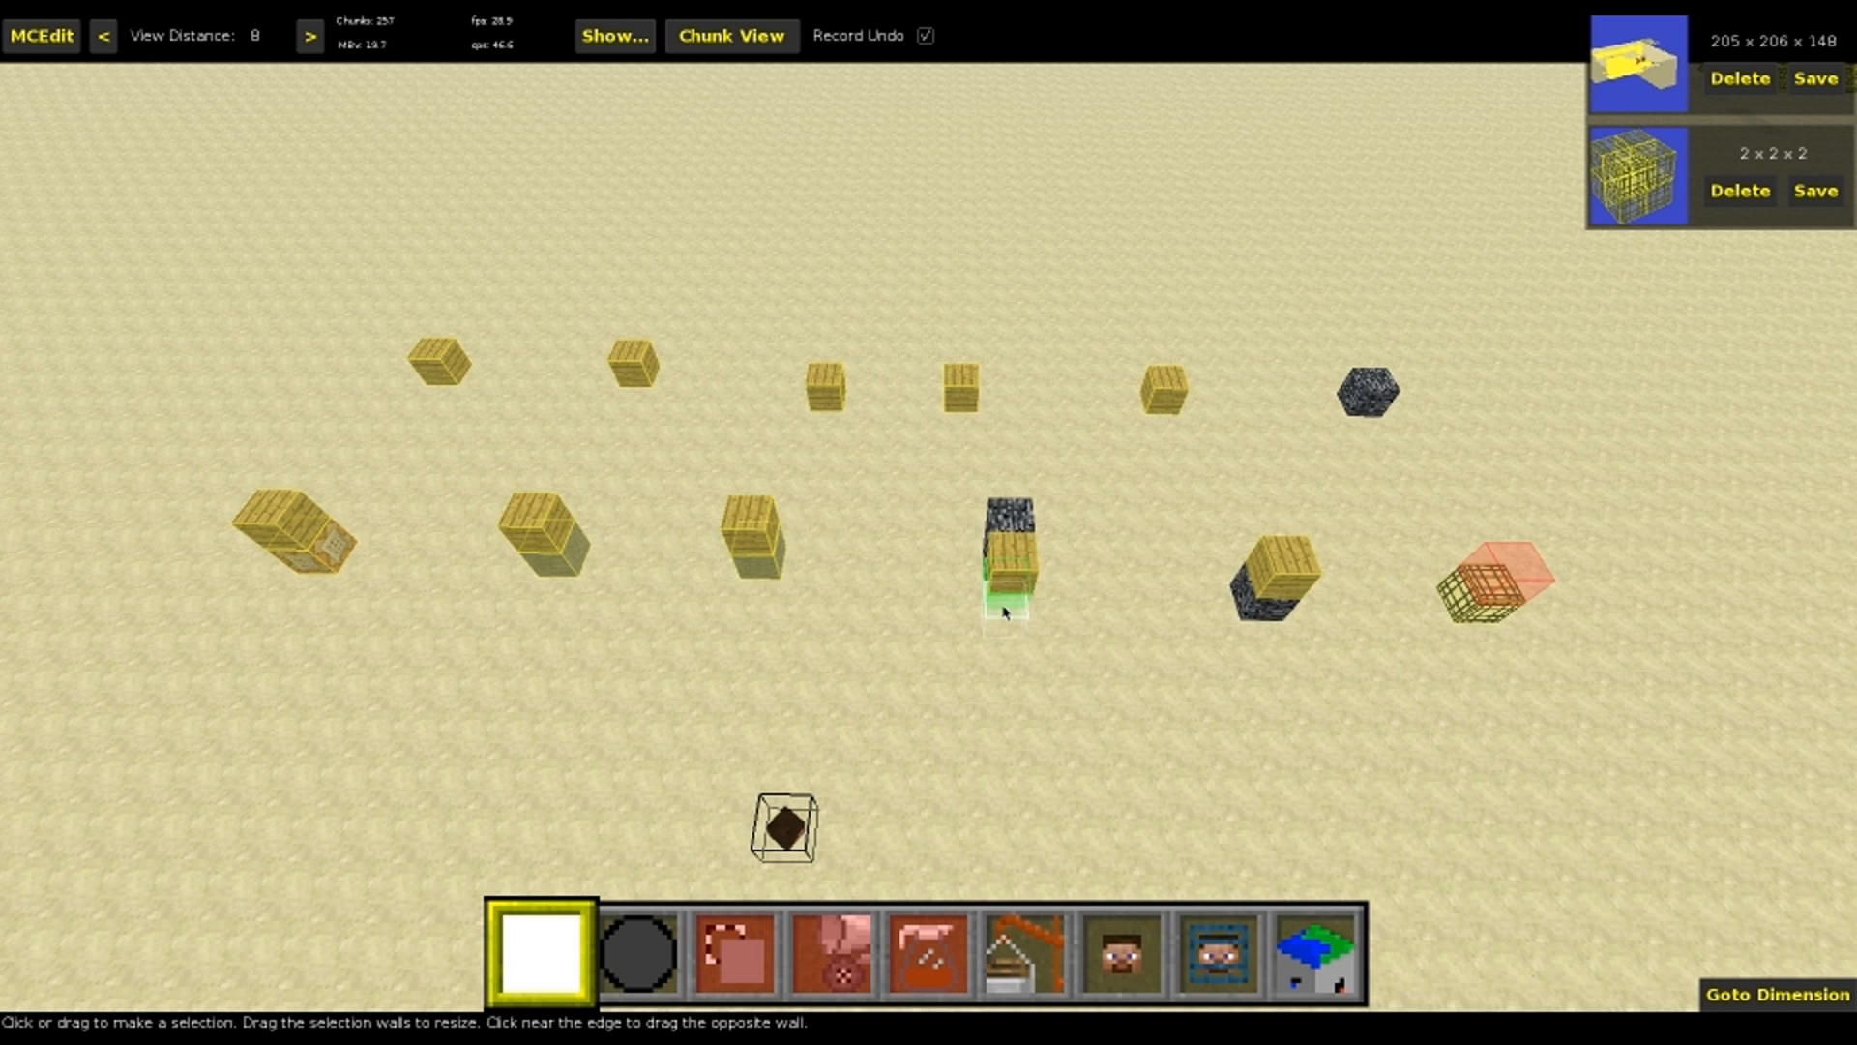
In MCEdit, add "ent" on the second line of the "id:blah2 src" sign in front of the bedrock and save the world
{"action": "right_click", "coordinate": [1020, 610]}
{"action": "key", "text": "w"}
{"action": "right_click", "coordinate": [929, 522]}
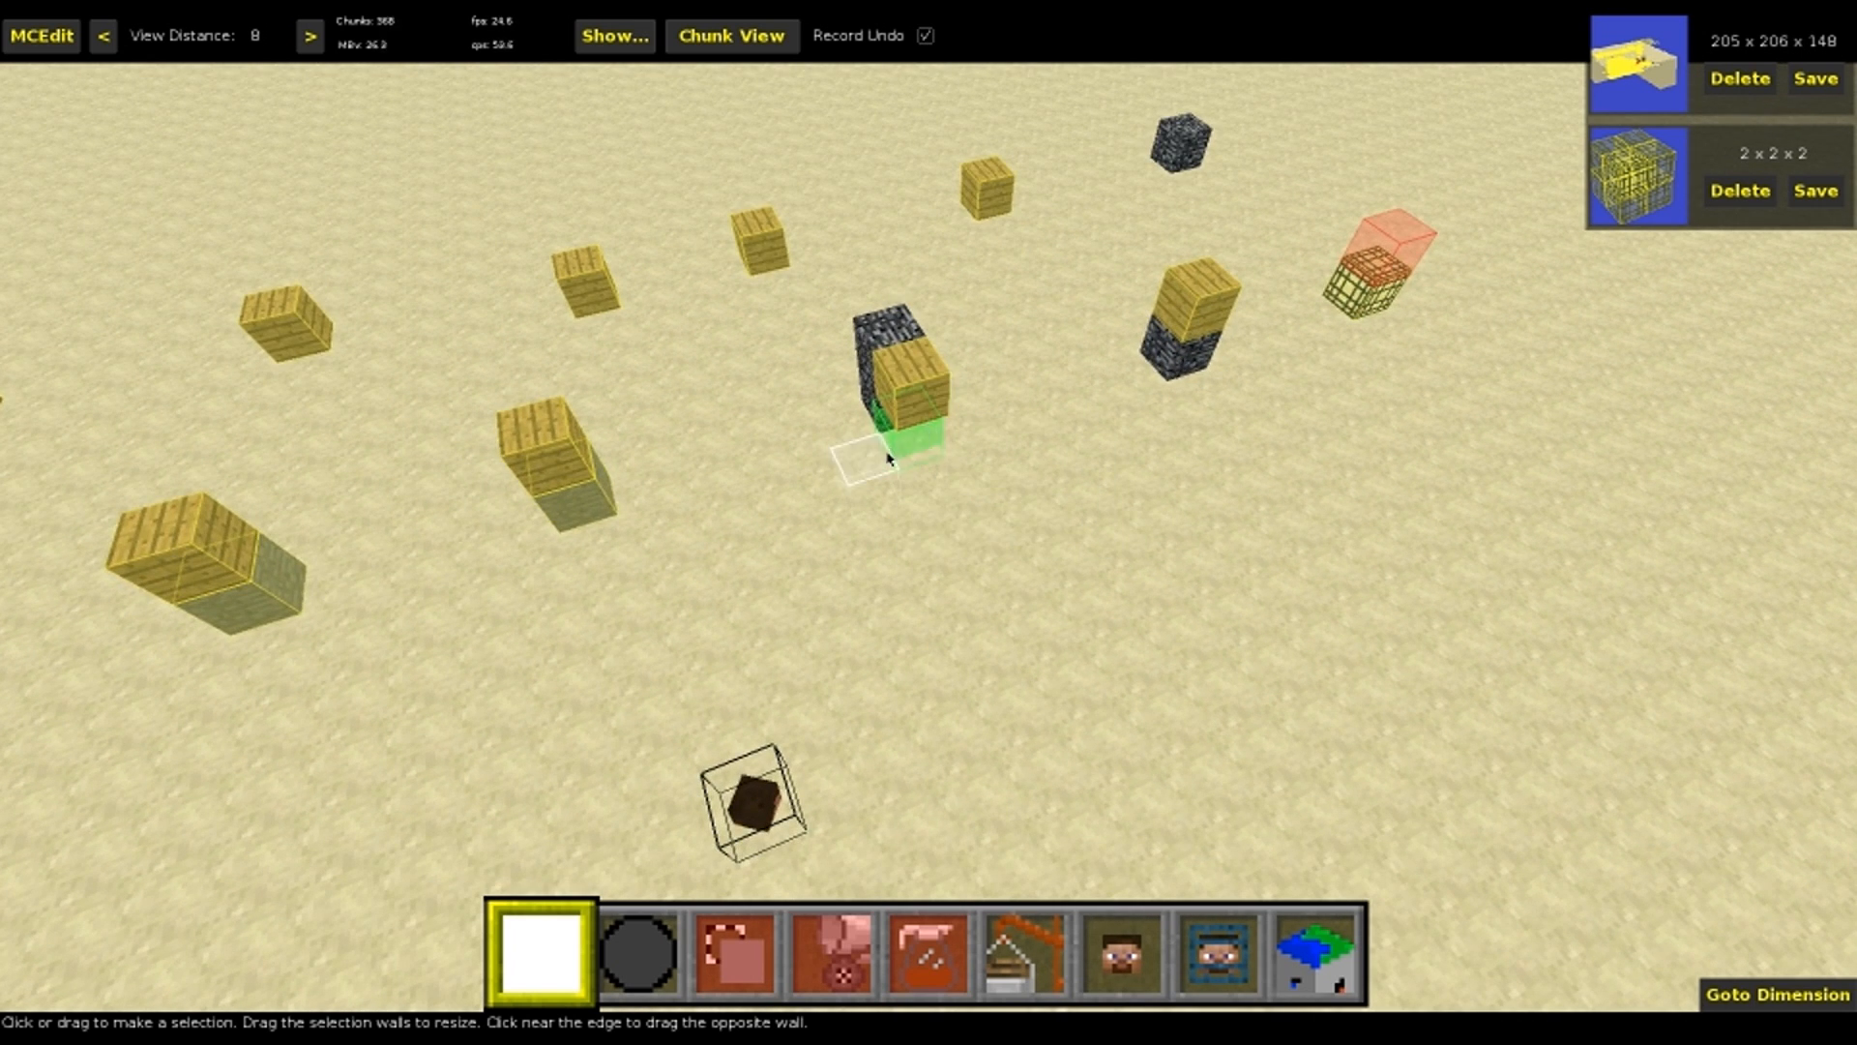
{"action": "left_click", "coordinate": [919, 411]}
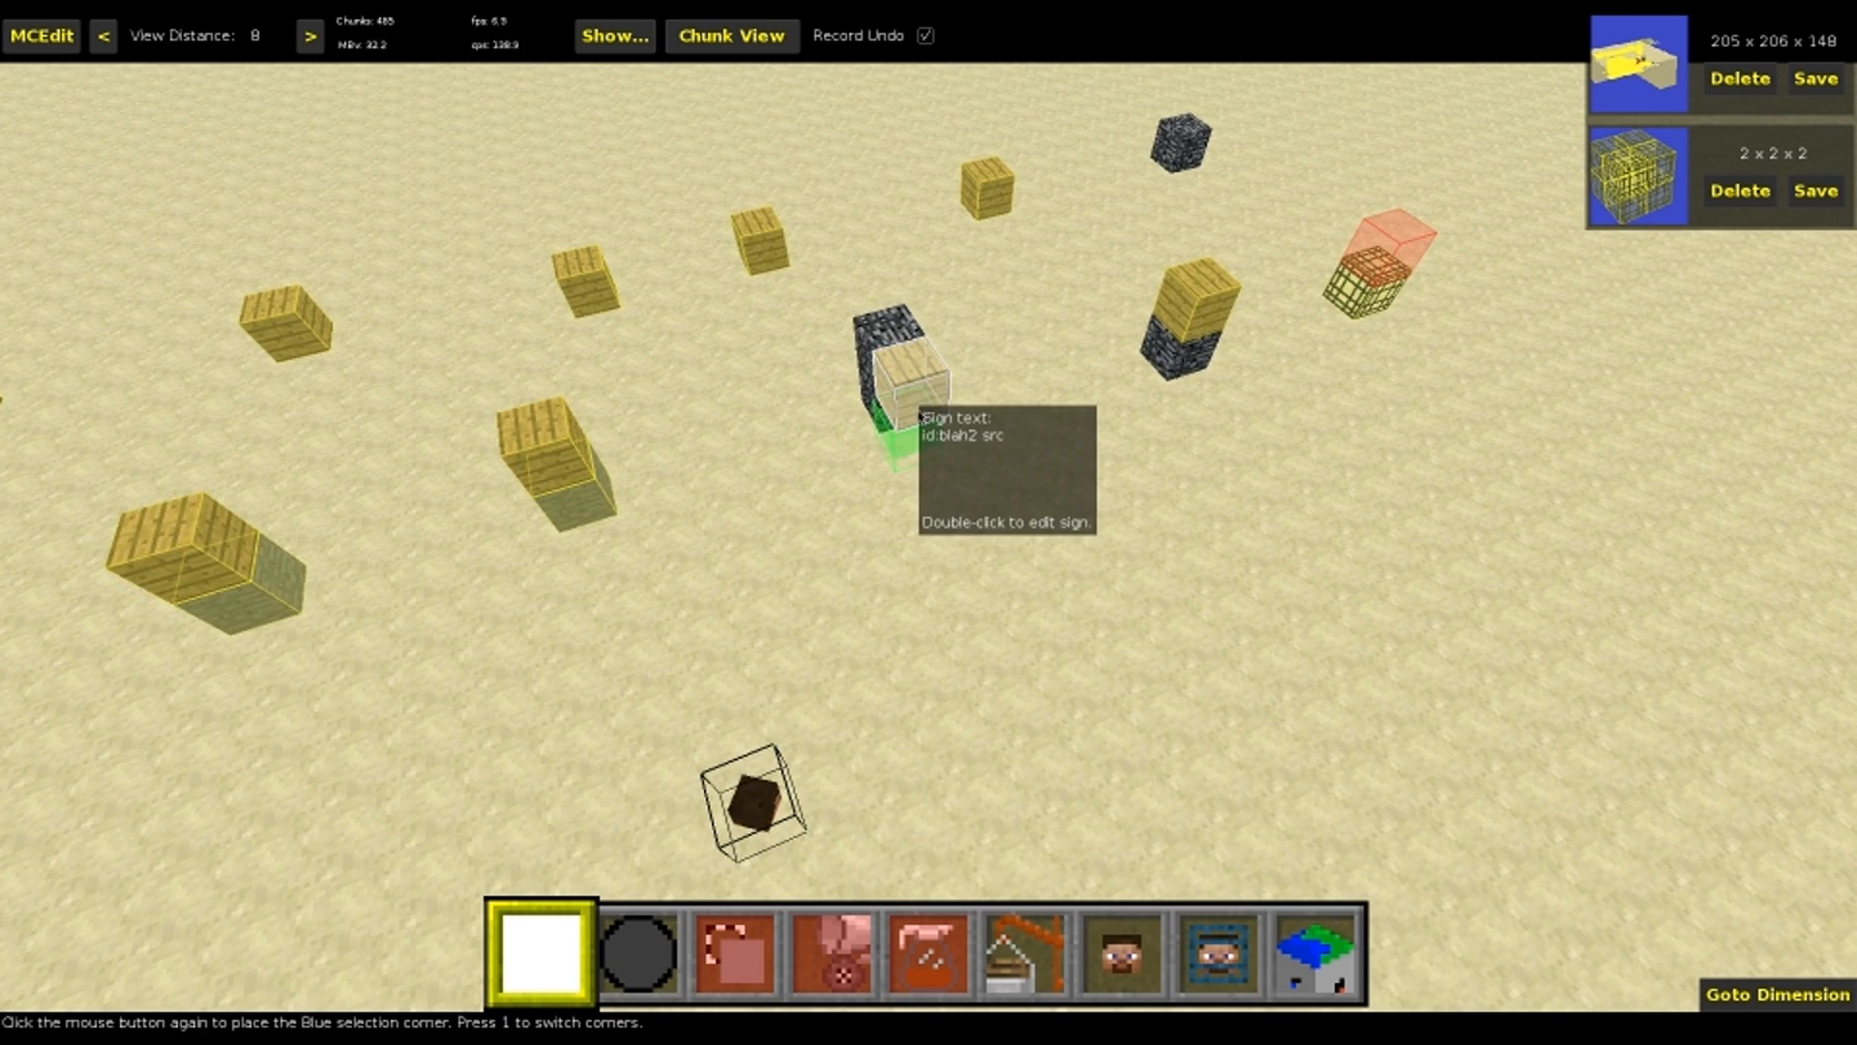
{"action": "left_click", "coordinate": [909, 426]}
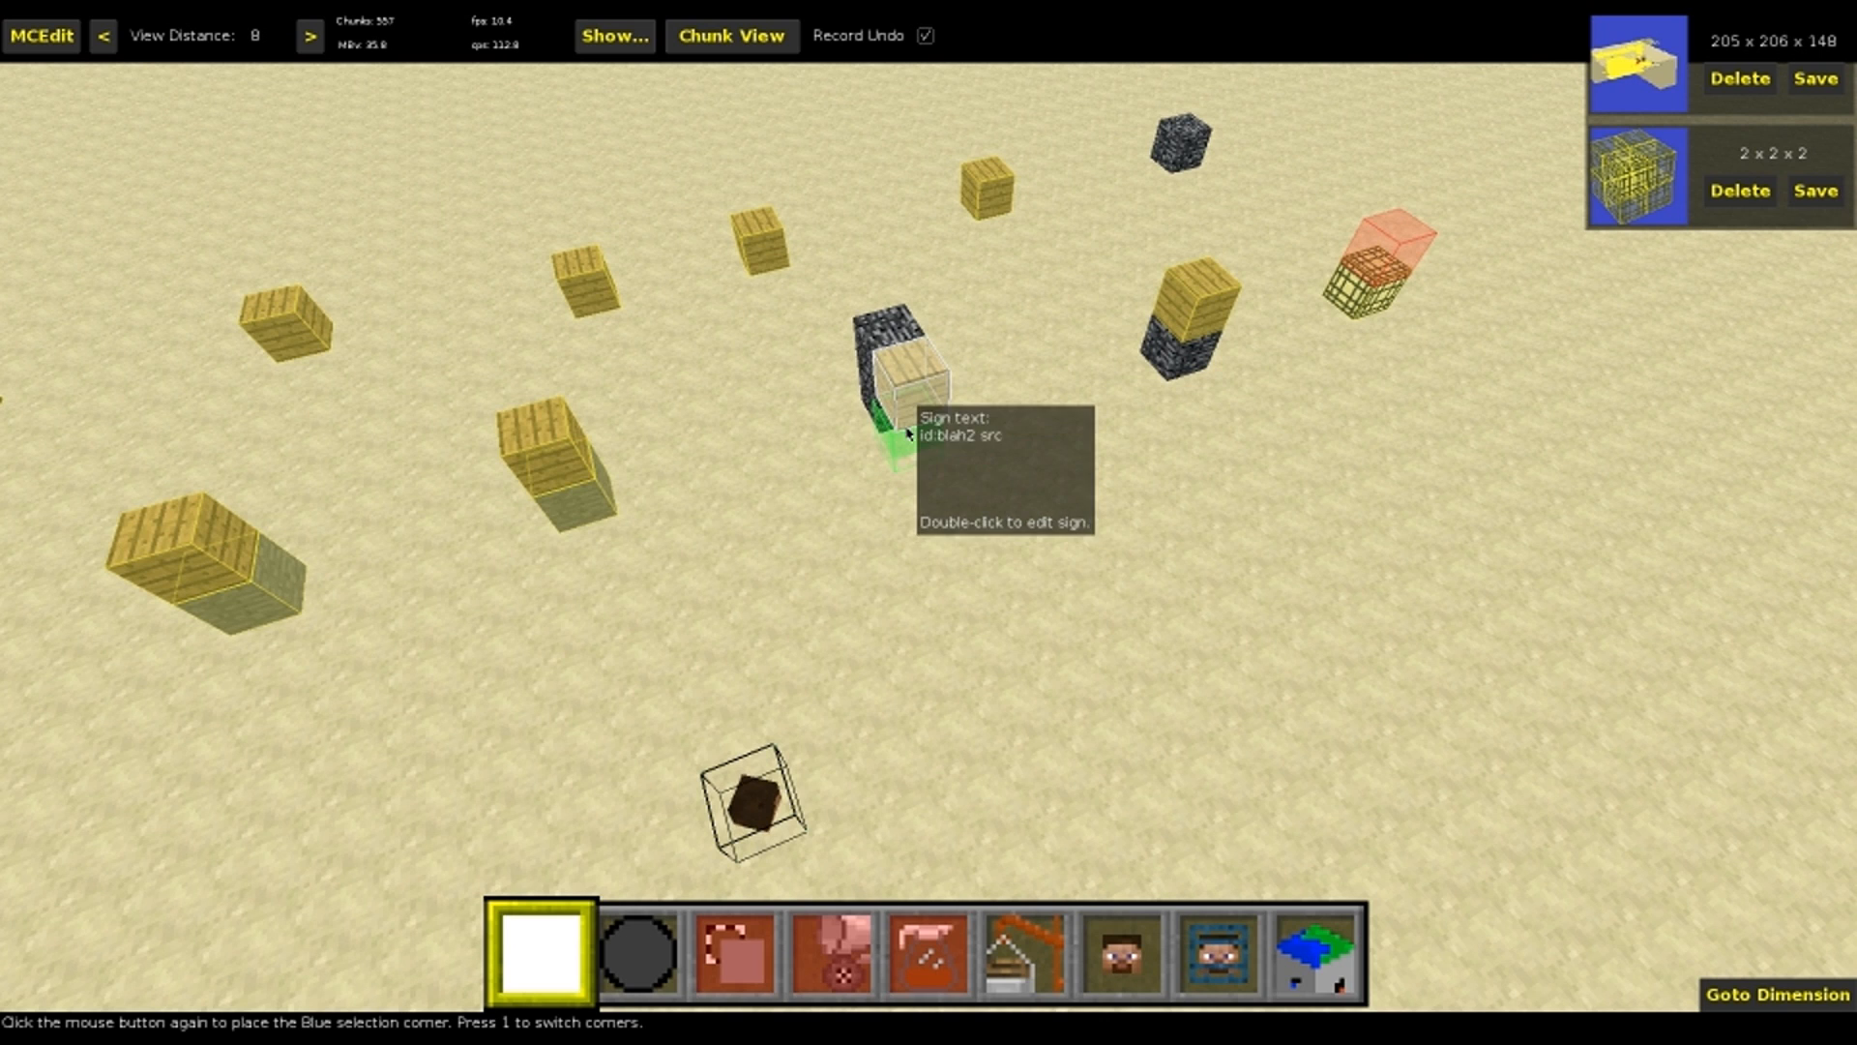
{"action": "left_click", "coordinate": [897, 463]}
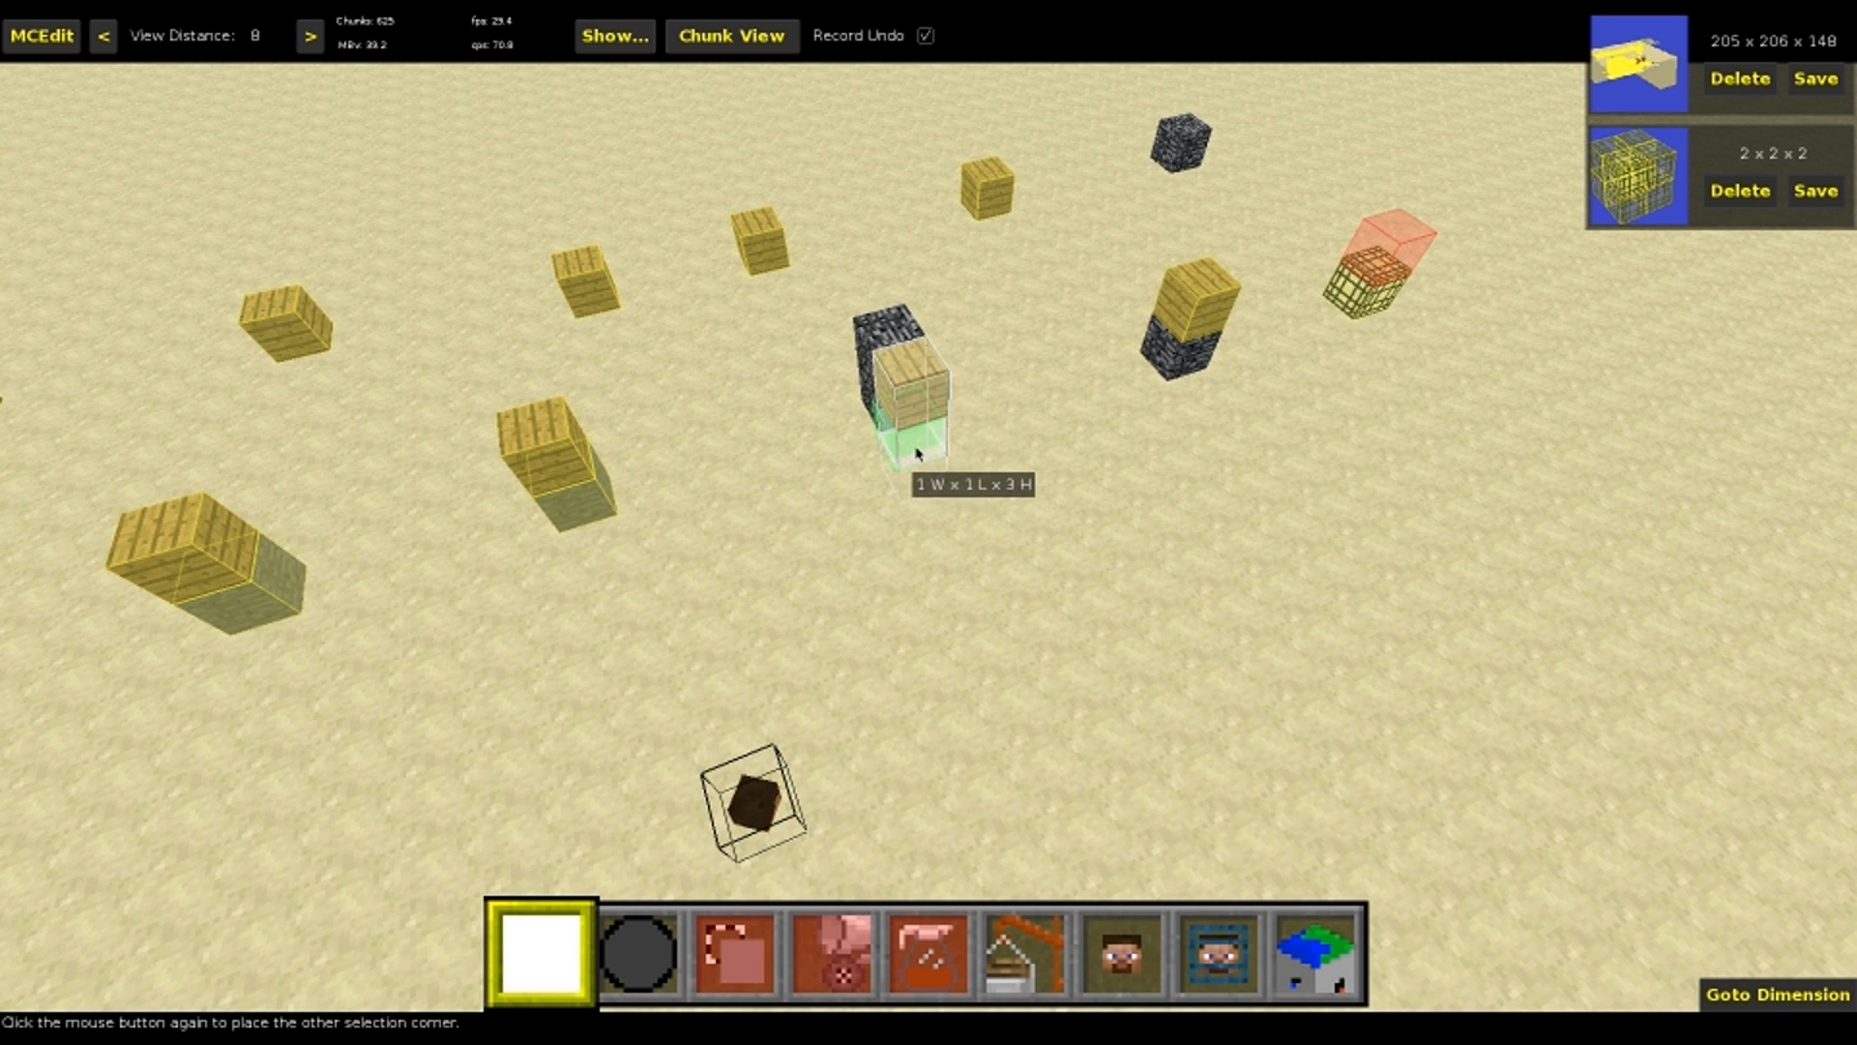
{"action": "left_click", "coordinate": [909, 443]}
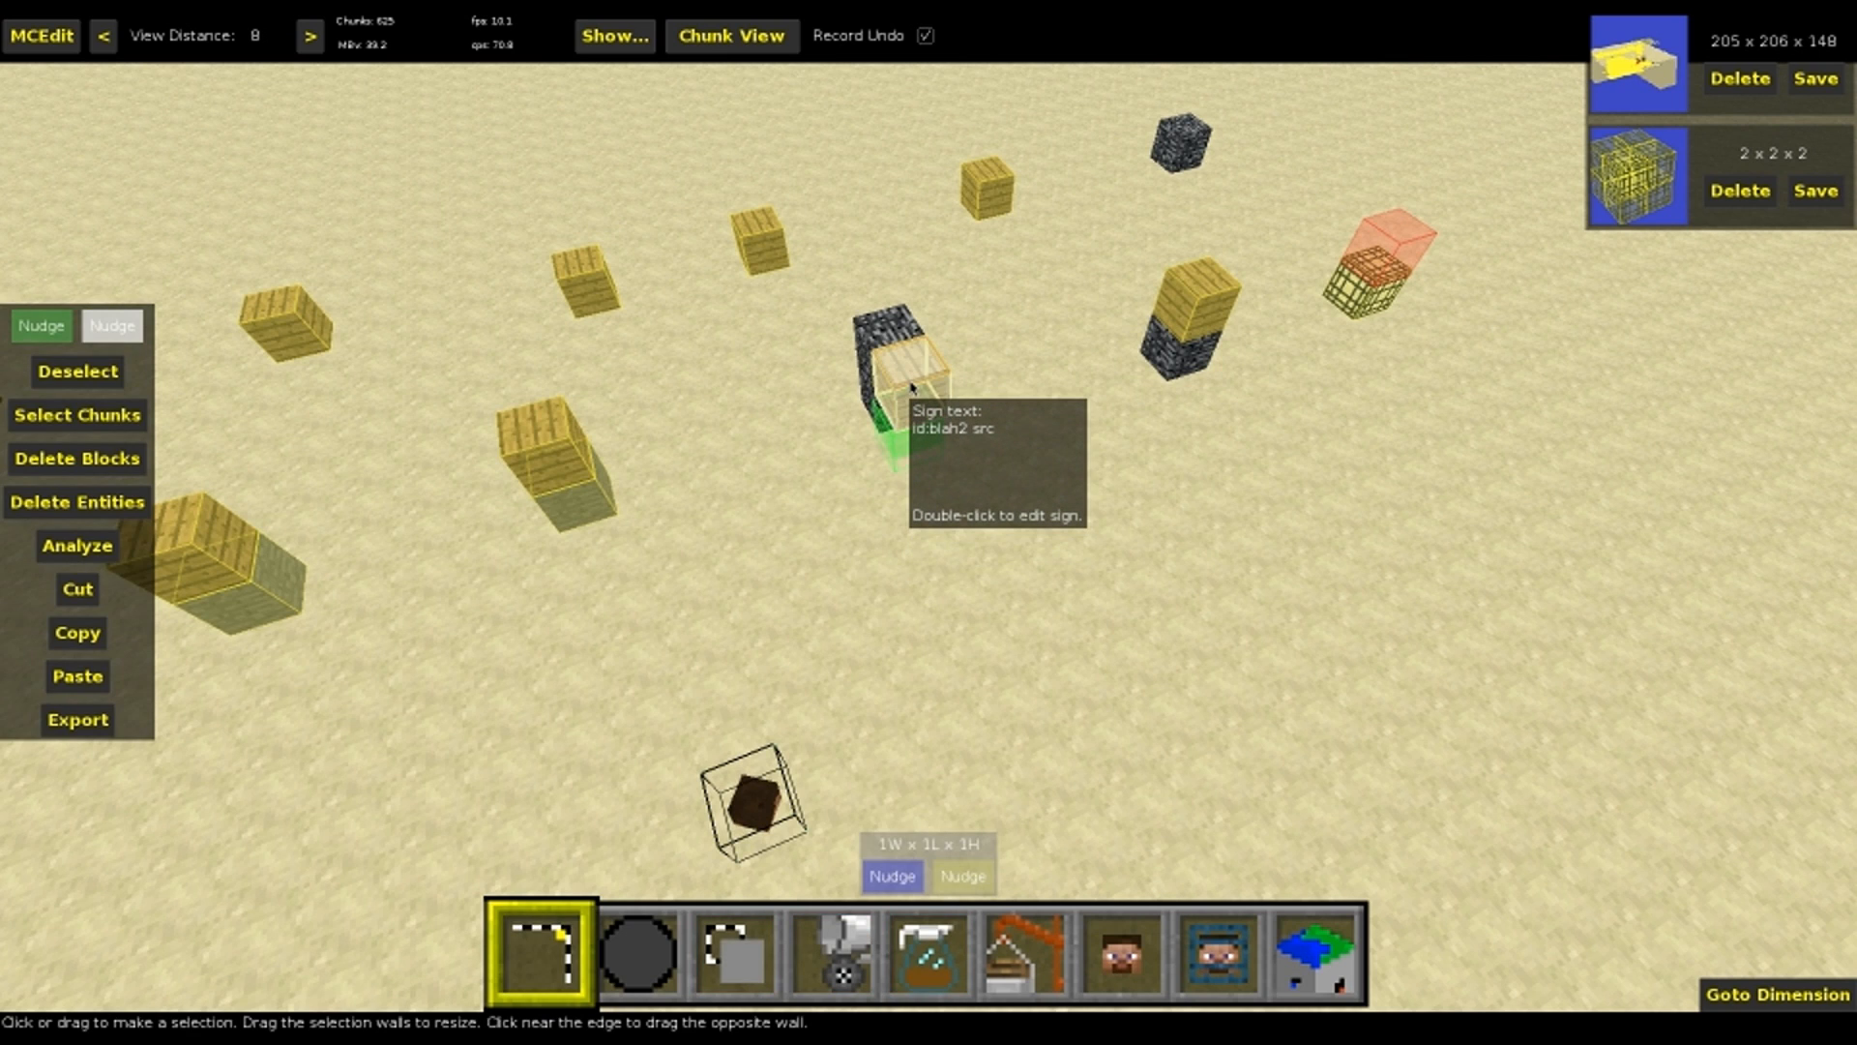
{"action": "double_click", "coordinate": [911, 387]}
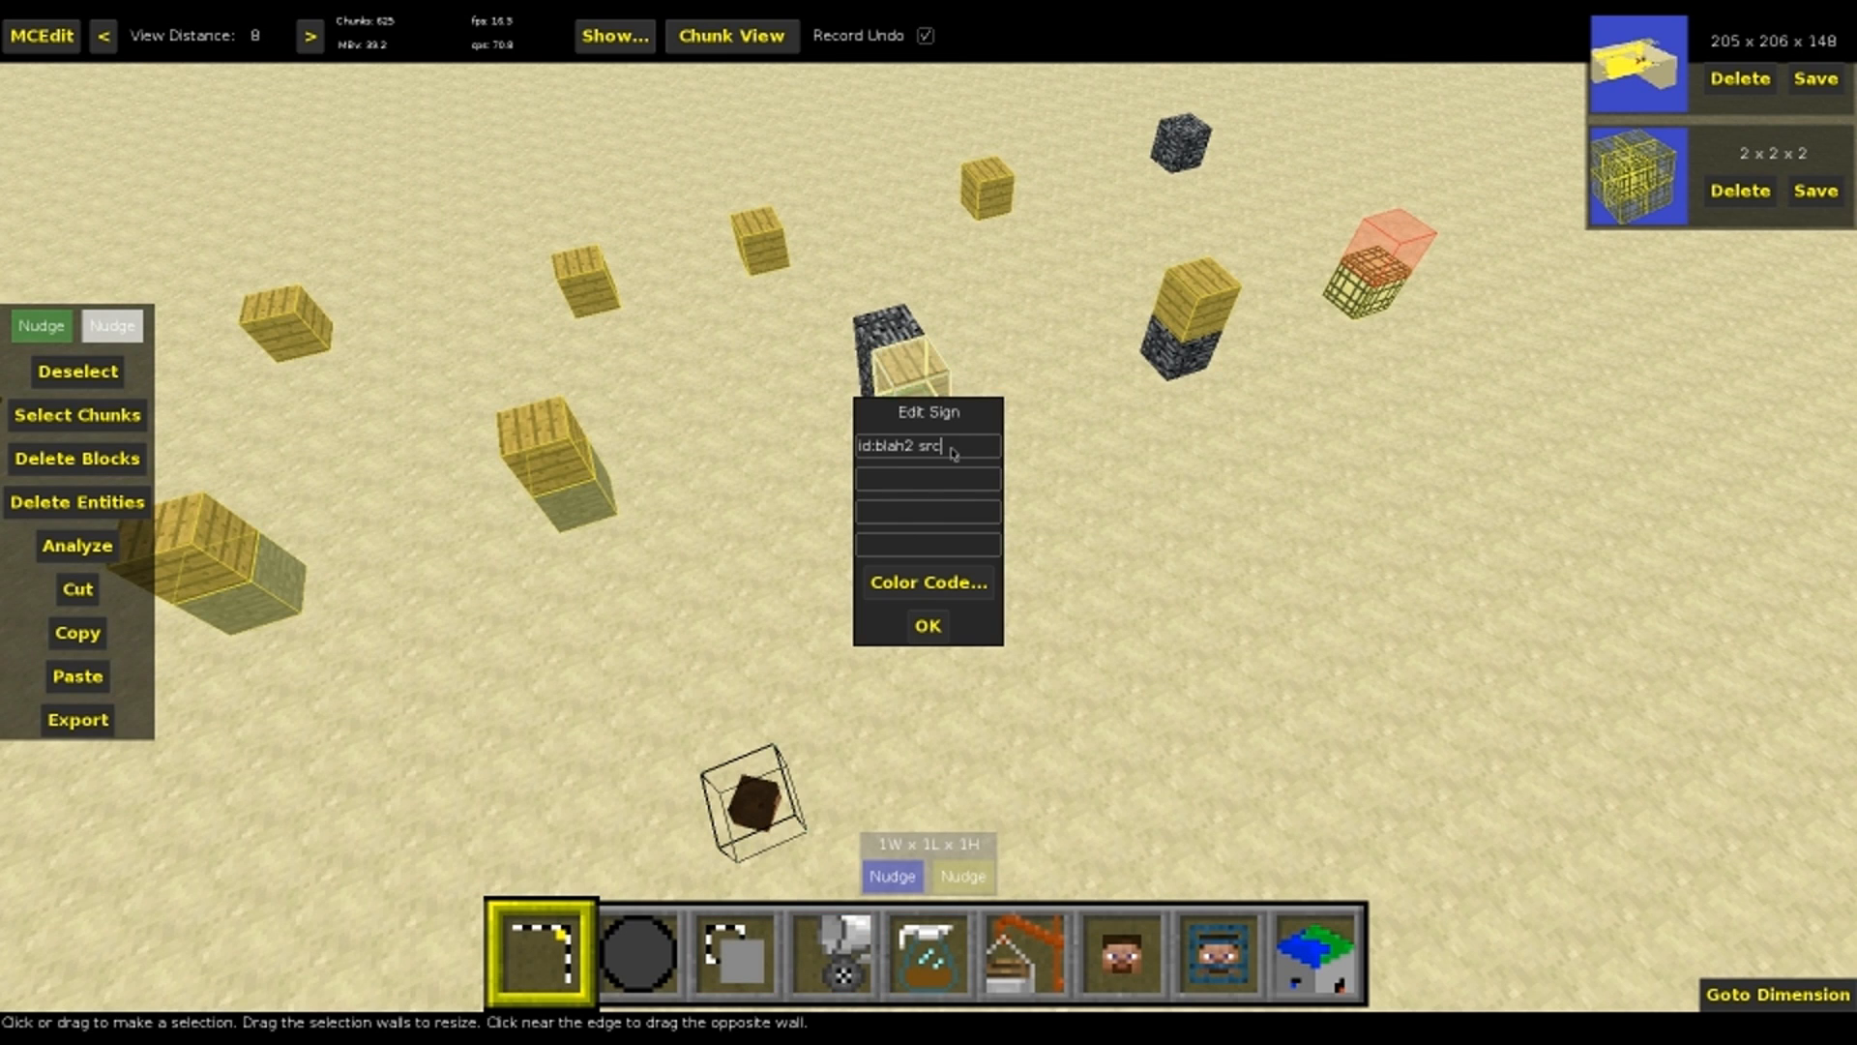
{"action": "type", "text": "ent"}
{"action": "left_click", "coordinate": [924, 628]}
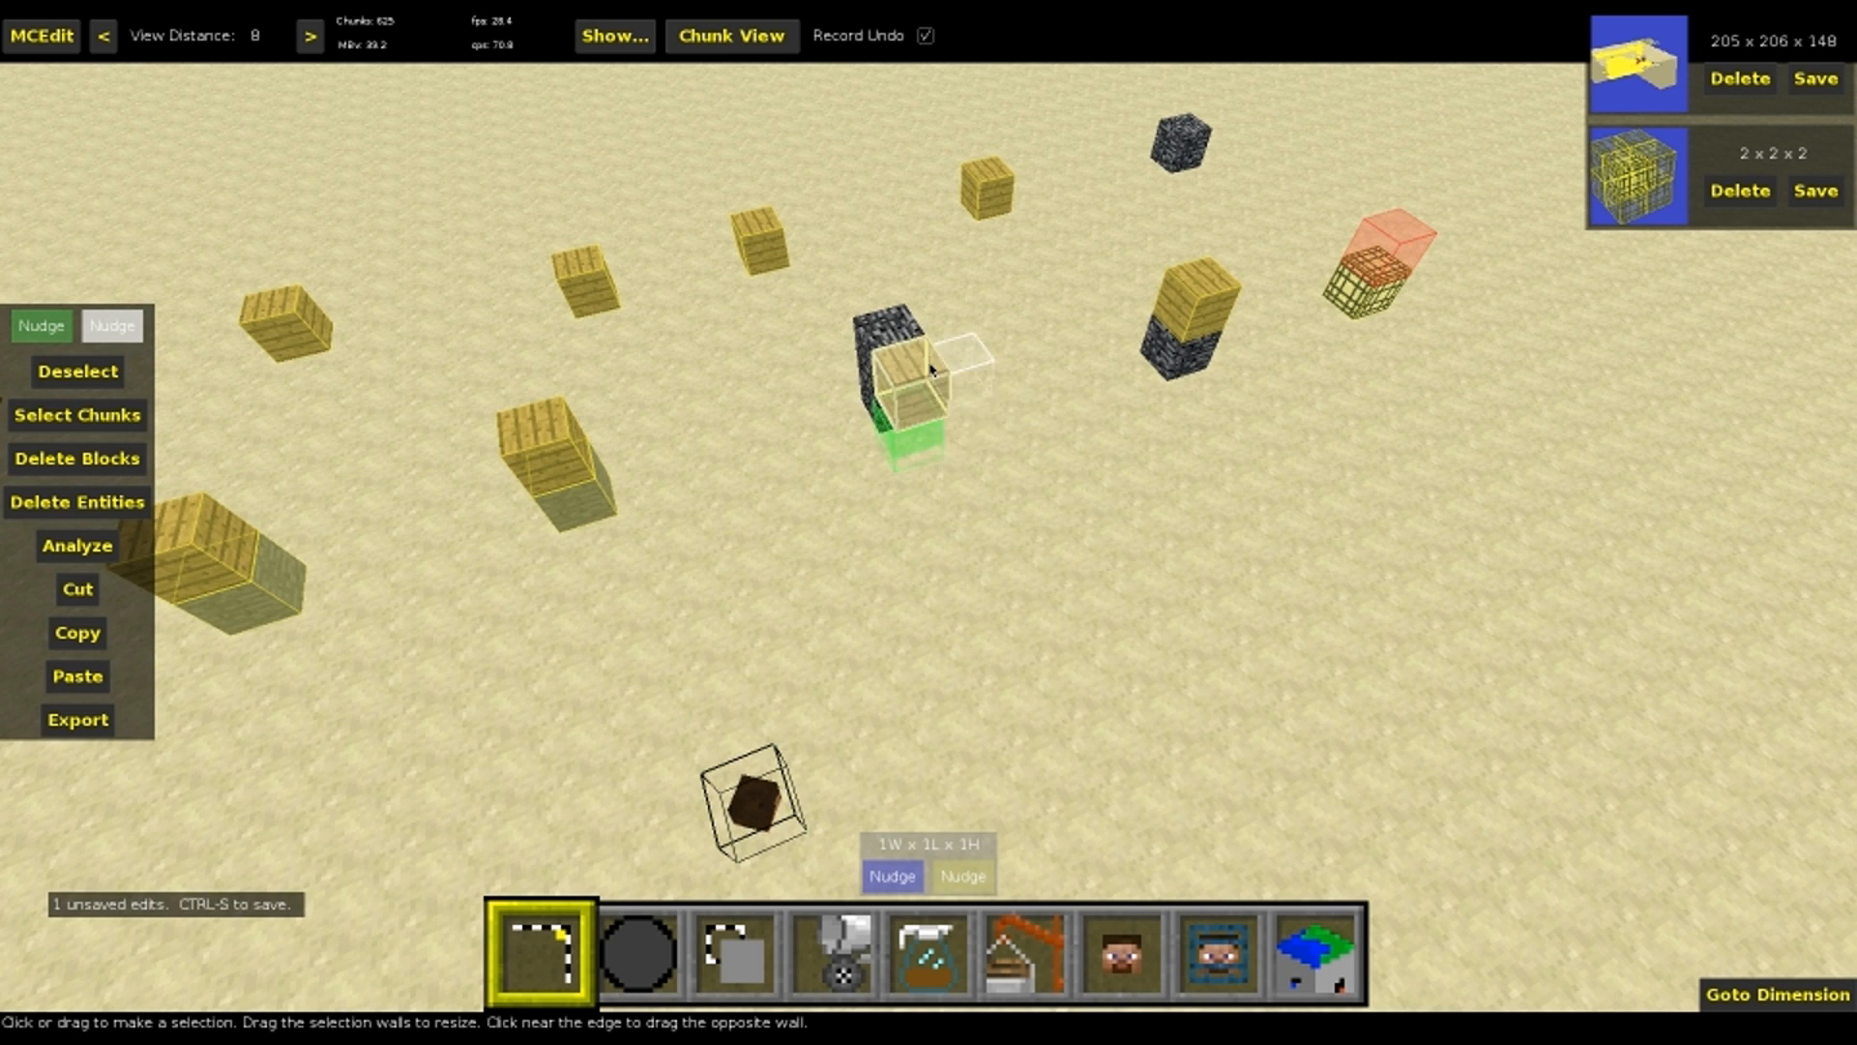
{"action": "double_click", "coordinate": [927, 387]}
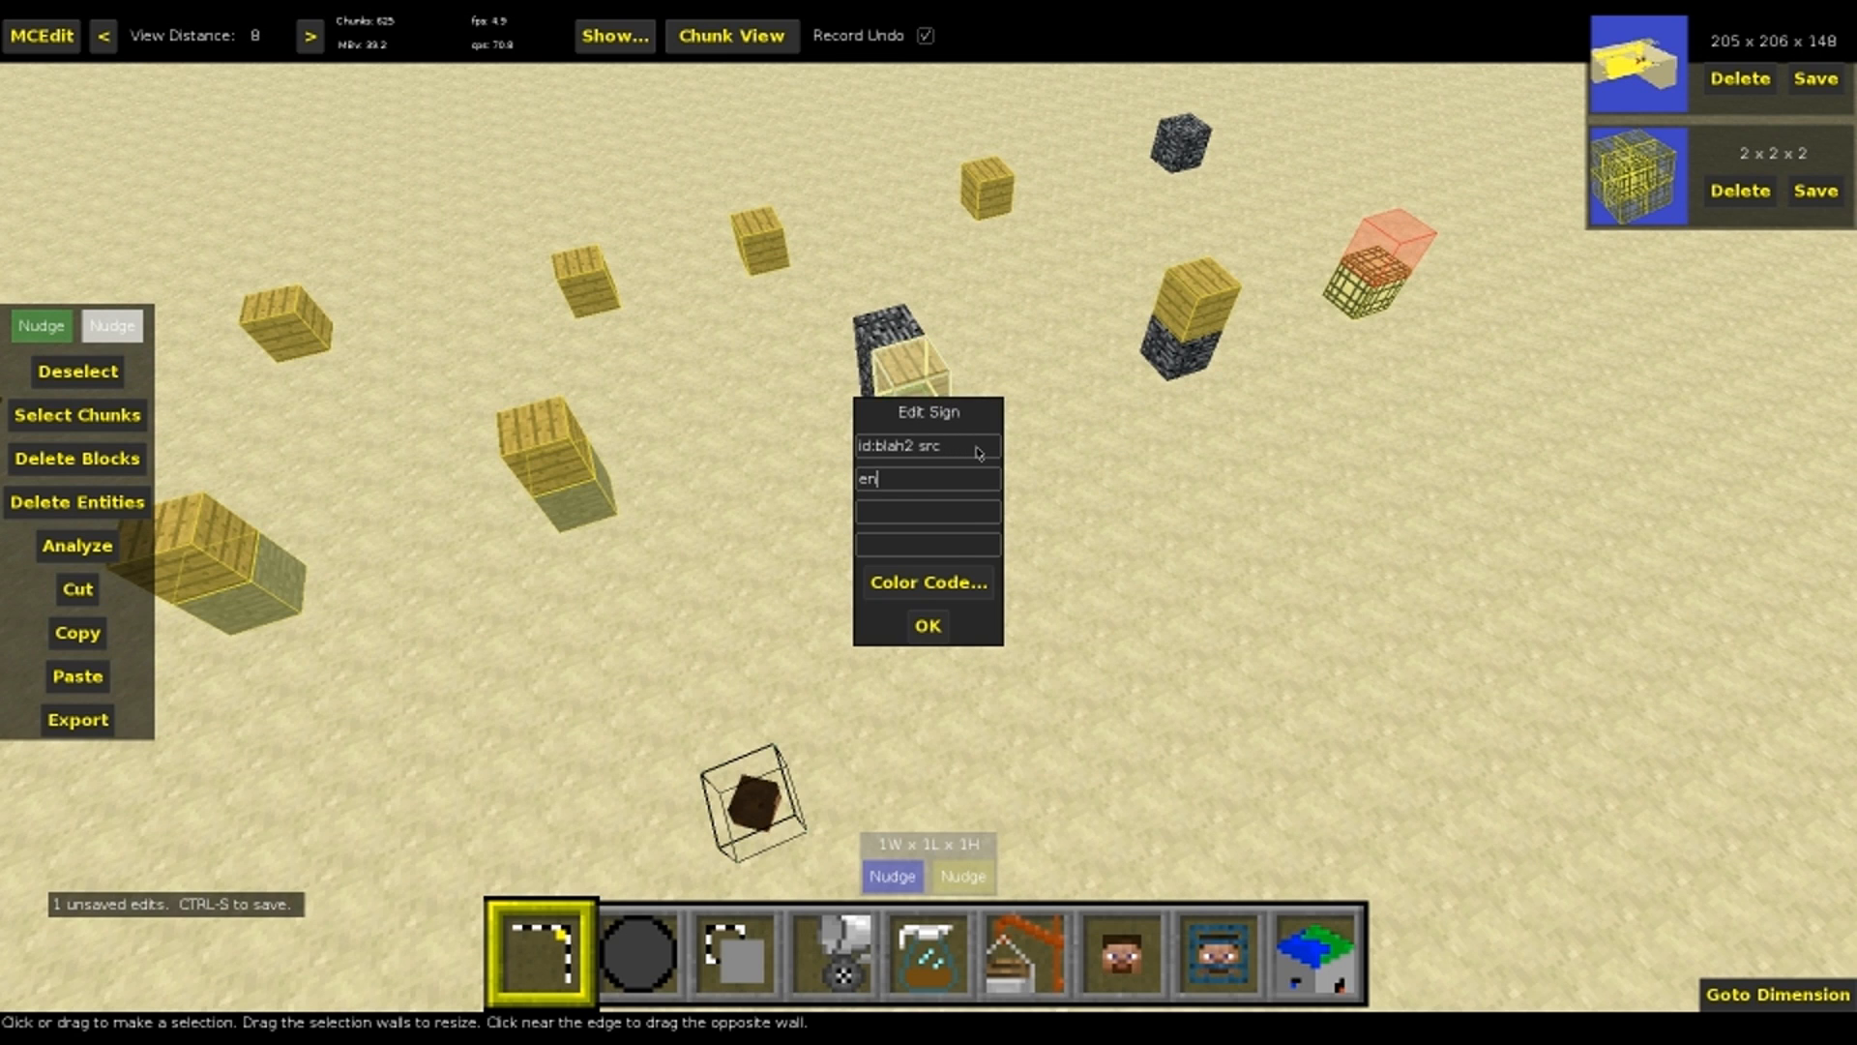
{"action": "key", "text": "Return"}
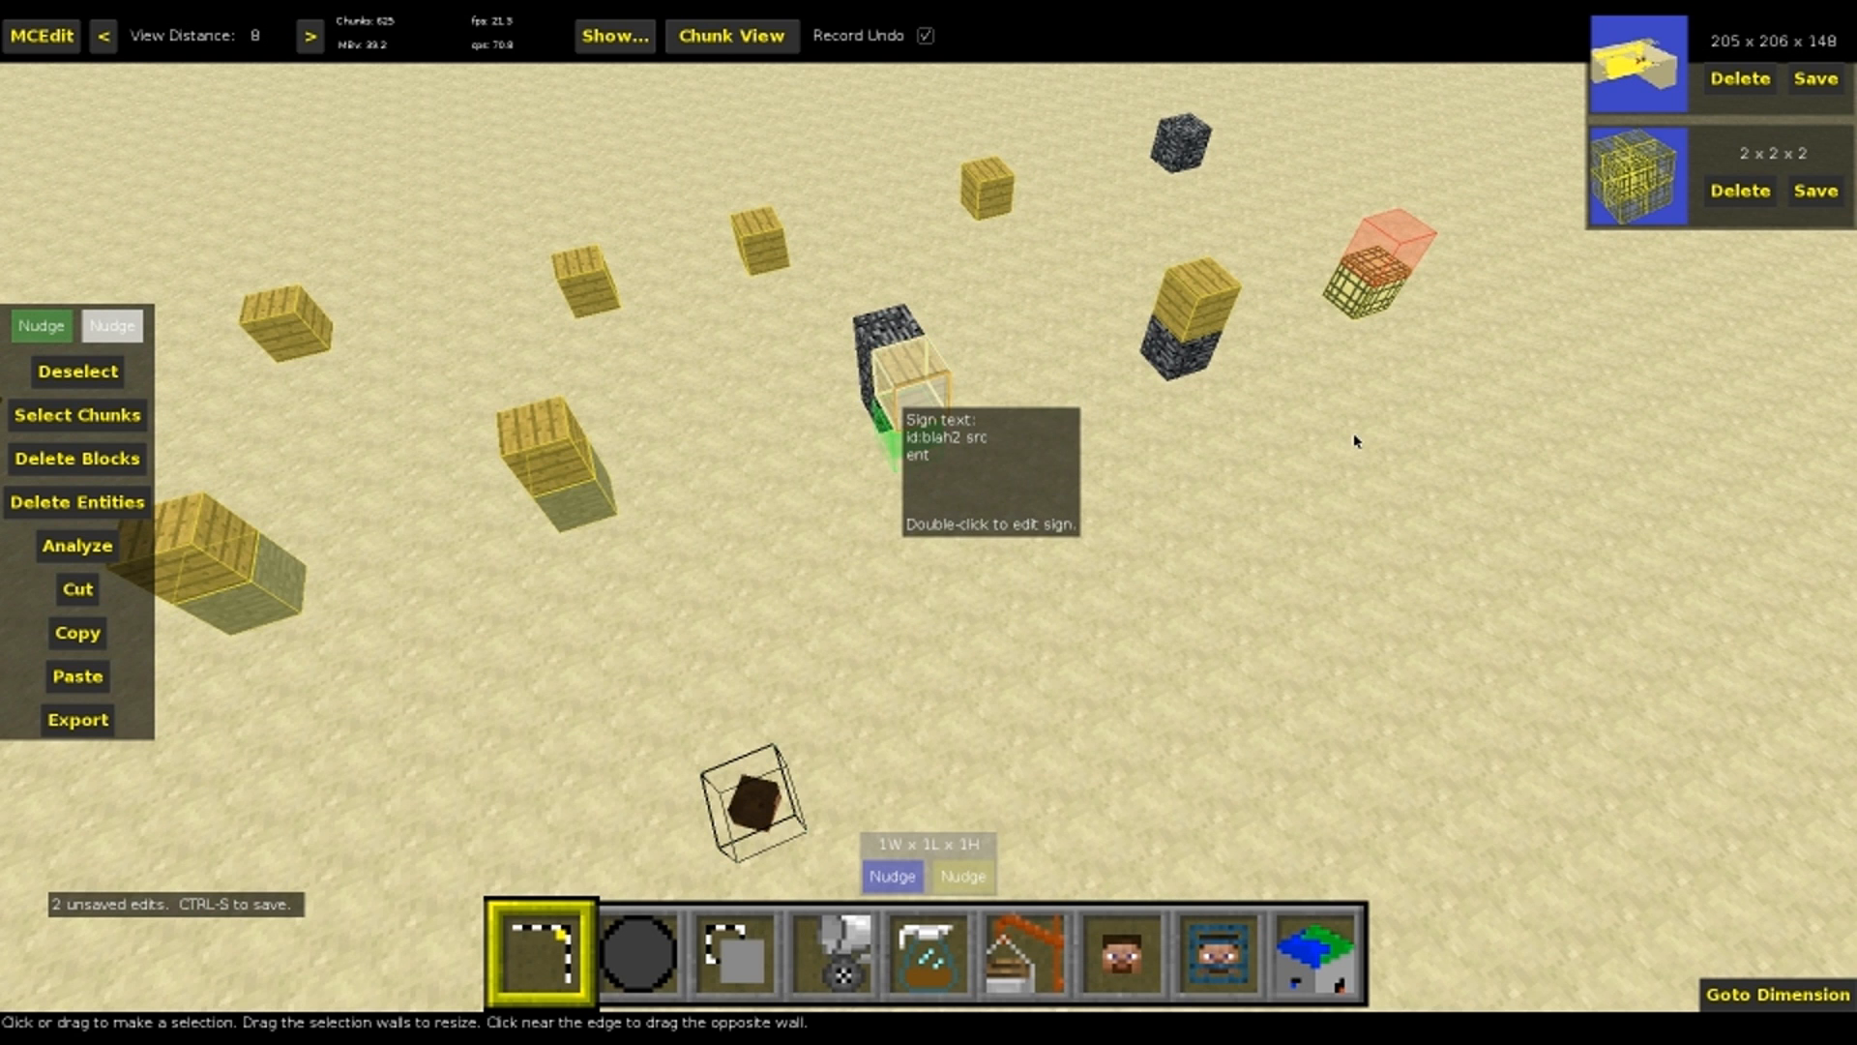
{"action": "key", "text": "ctrl+s"}
Select a 17W x 31L x 5H box around the five pairs of source and destination signs, leaving out the already converted spawner
{"action": "right_click_drag", "start_coordinate": [1382, 501], "coordinate": [1257, 498]}
{"action": "key", "text": "s"}
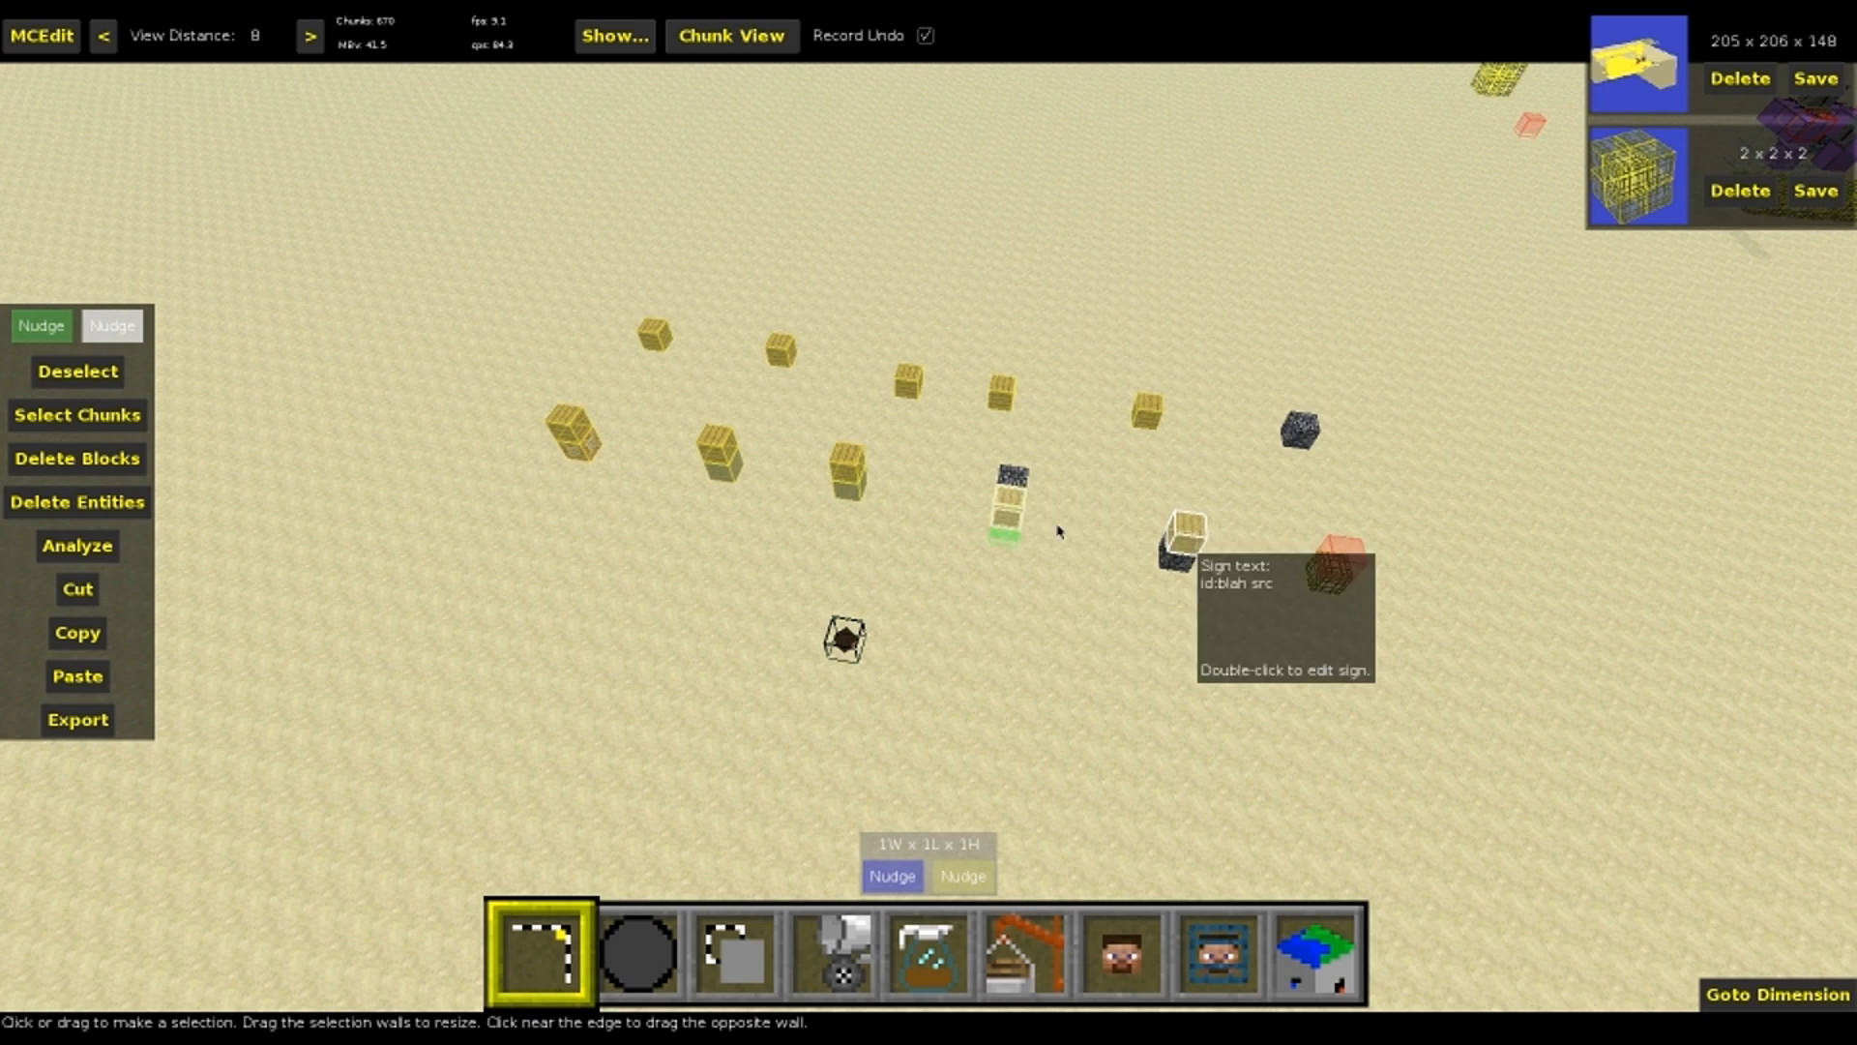
{"action": "left_click_drag", "start_coordinate": [1209, 695], "coordinate": [1211, 696]}
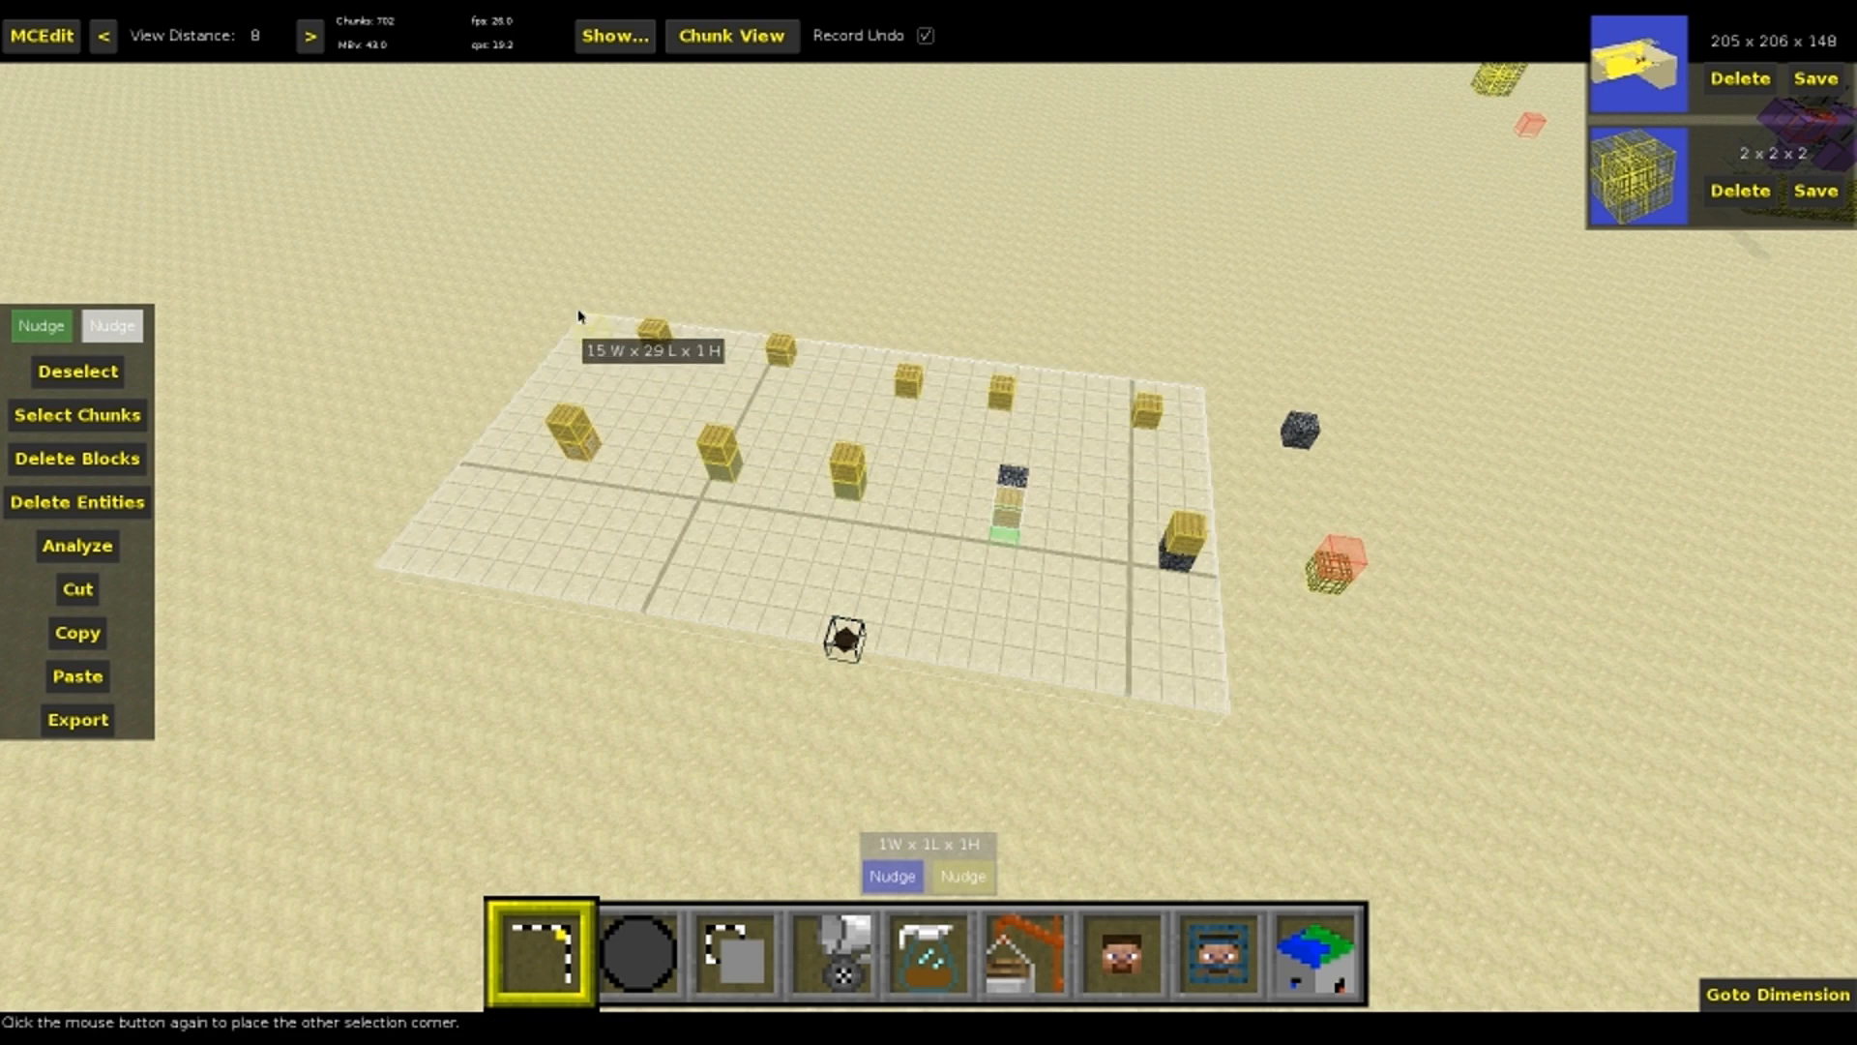
{"action": "left_click", "coordinate": [580, 320]}
{"action": "right_click", "coordinate": [966, 595]}
Clone the selected box directly behind the original with an offset of -17 on the first axis
{"action": "key", "text": "3"}
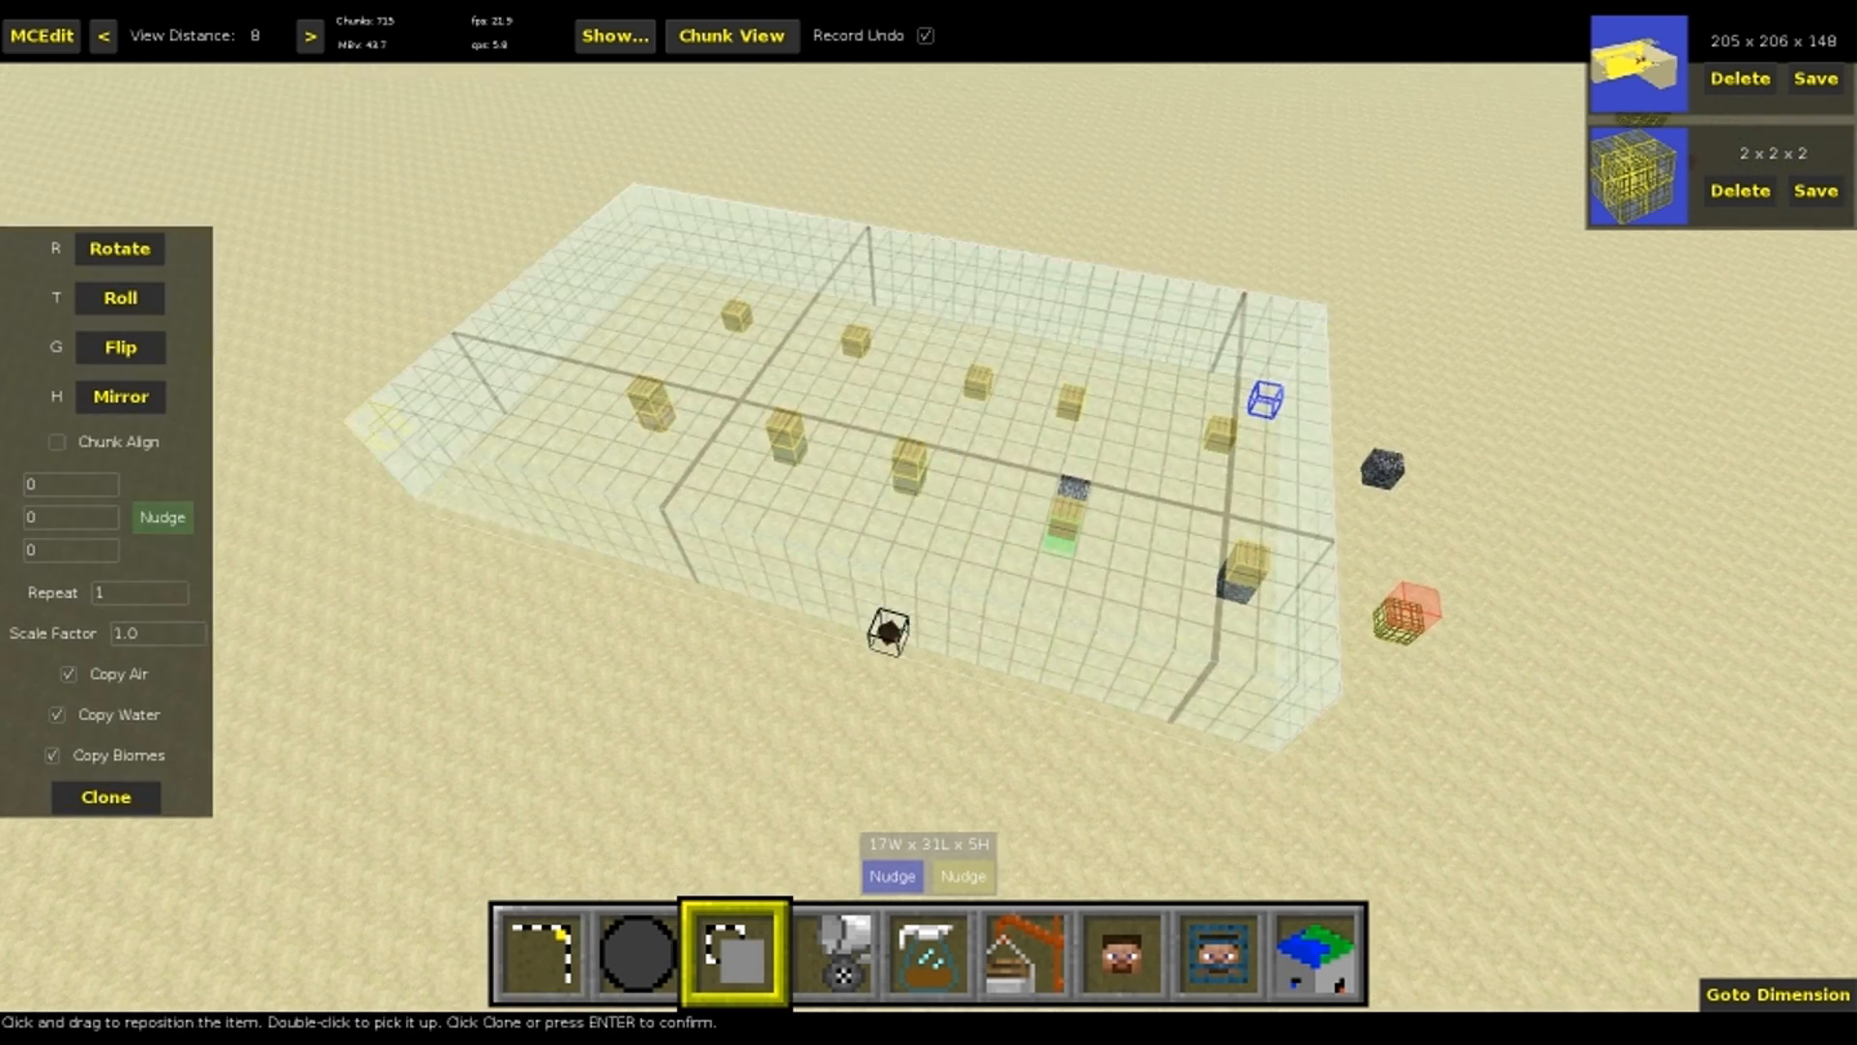
{"action": "key", "text": "s"}
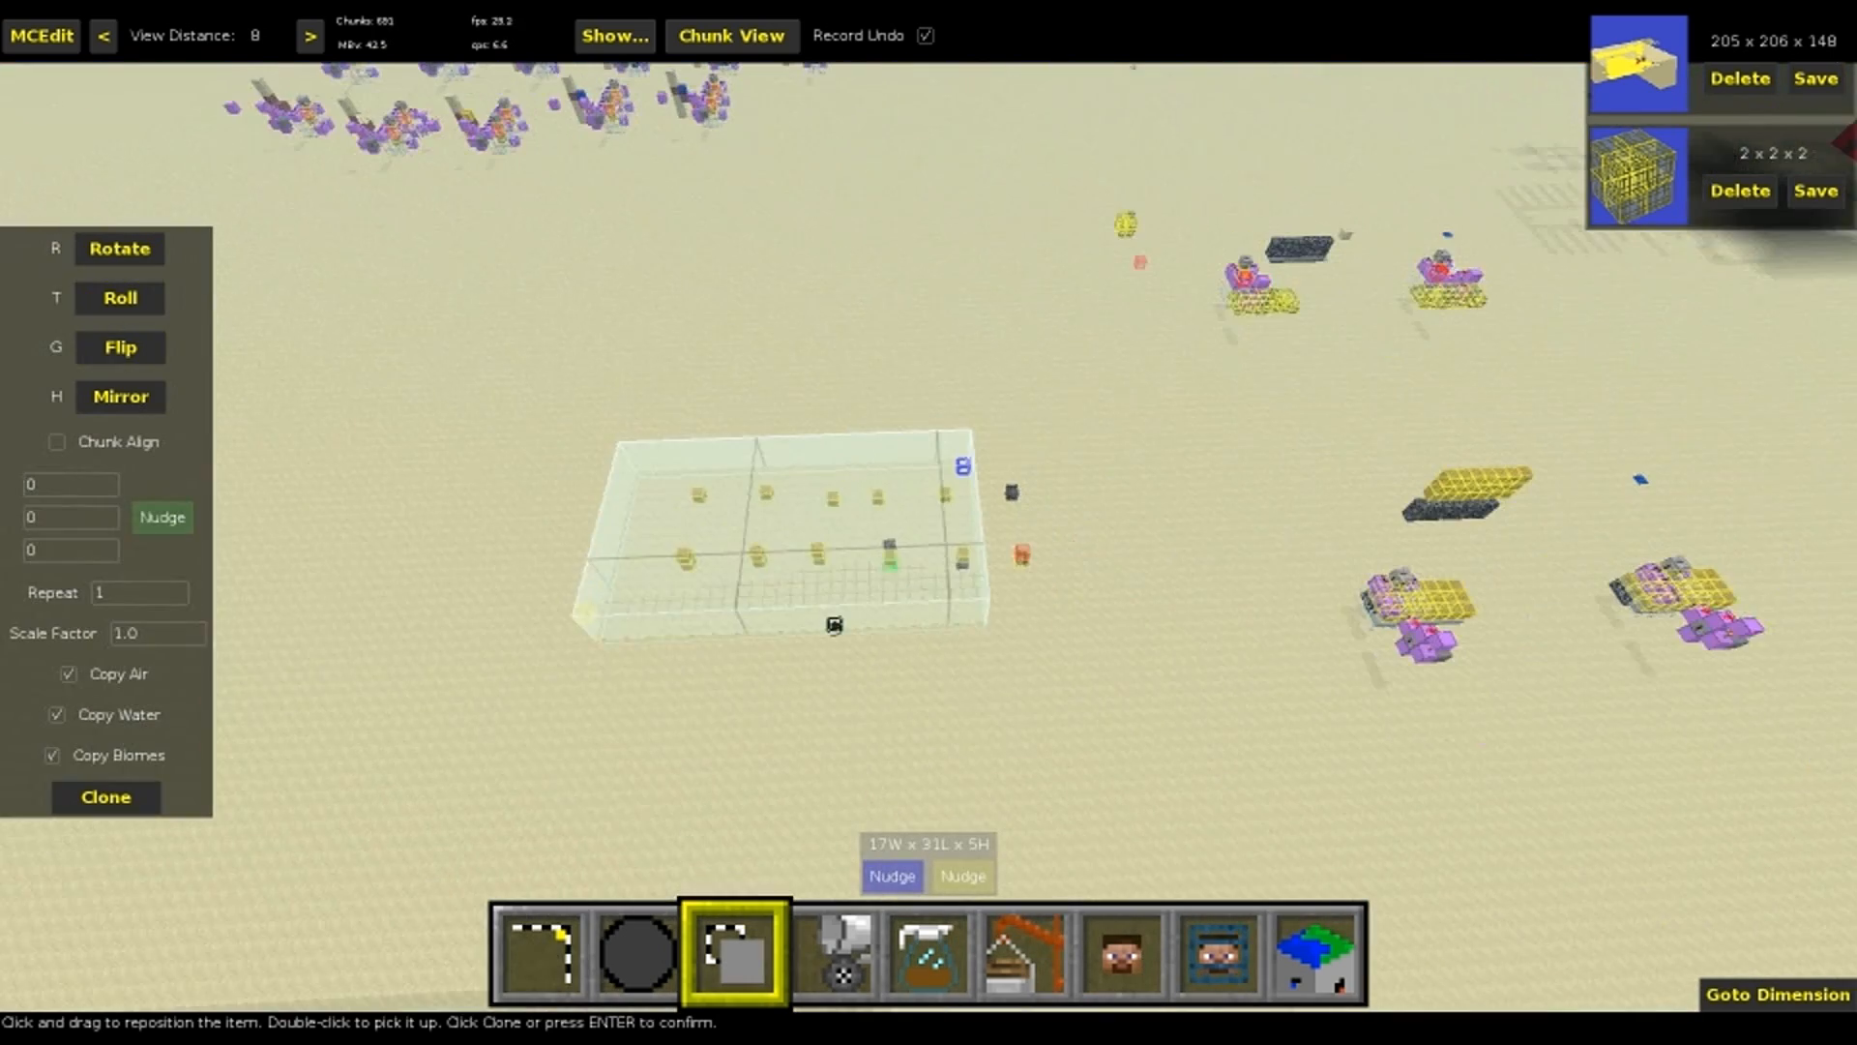
{"action": "right_click", "coordinate": [1002, 608]}
{"action": "left_click", "coordinate": [173, 527]}
{"action": "key", "text": "shift+e"}
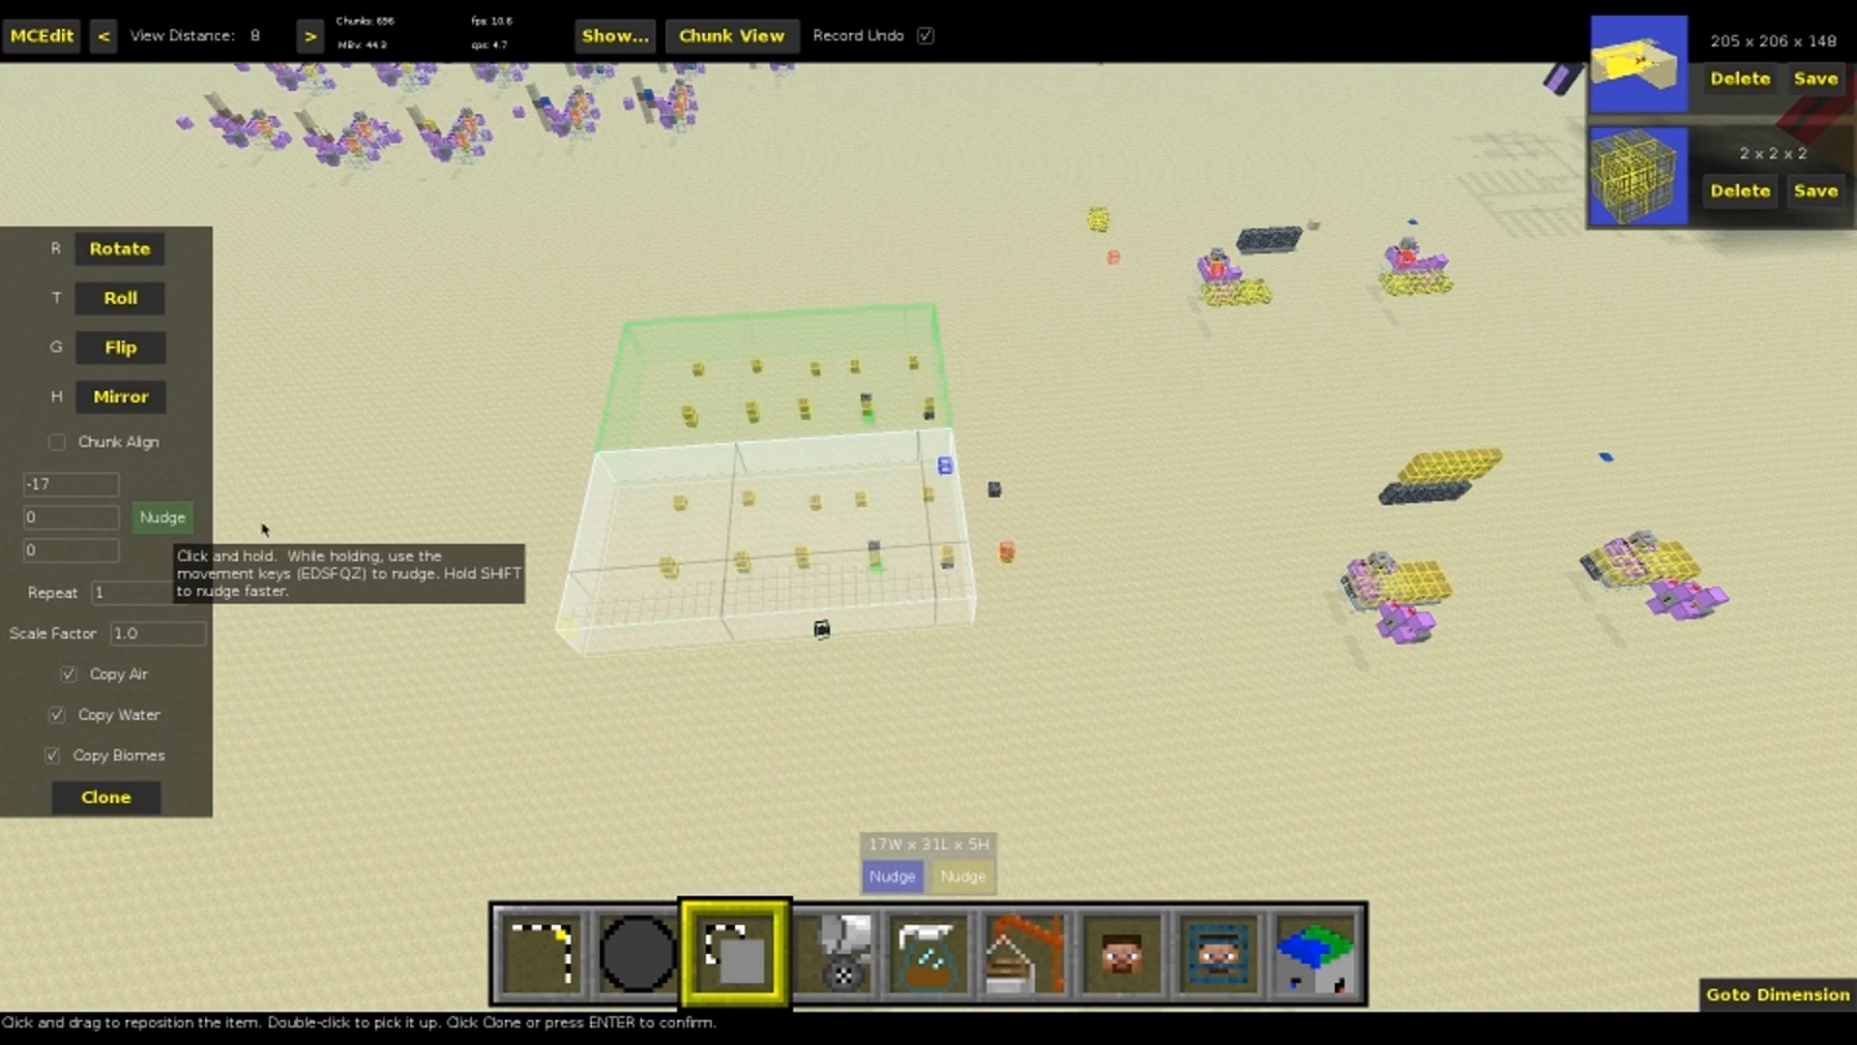
{"action": "key", "text": "Return"}
Run TrazLander's Spawner Filter on the cloned area with the Create Spawners operation and its default settings
{"action": "right_click", "coordinate": [924, 515]}
{"action": "key", "text": "e"}
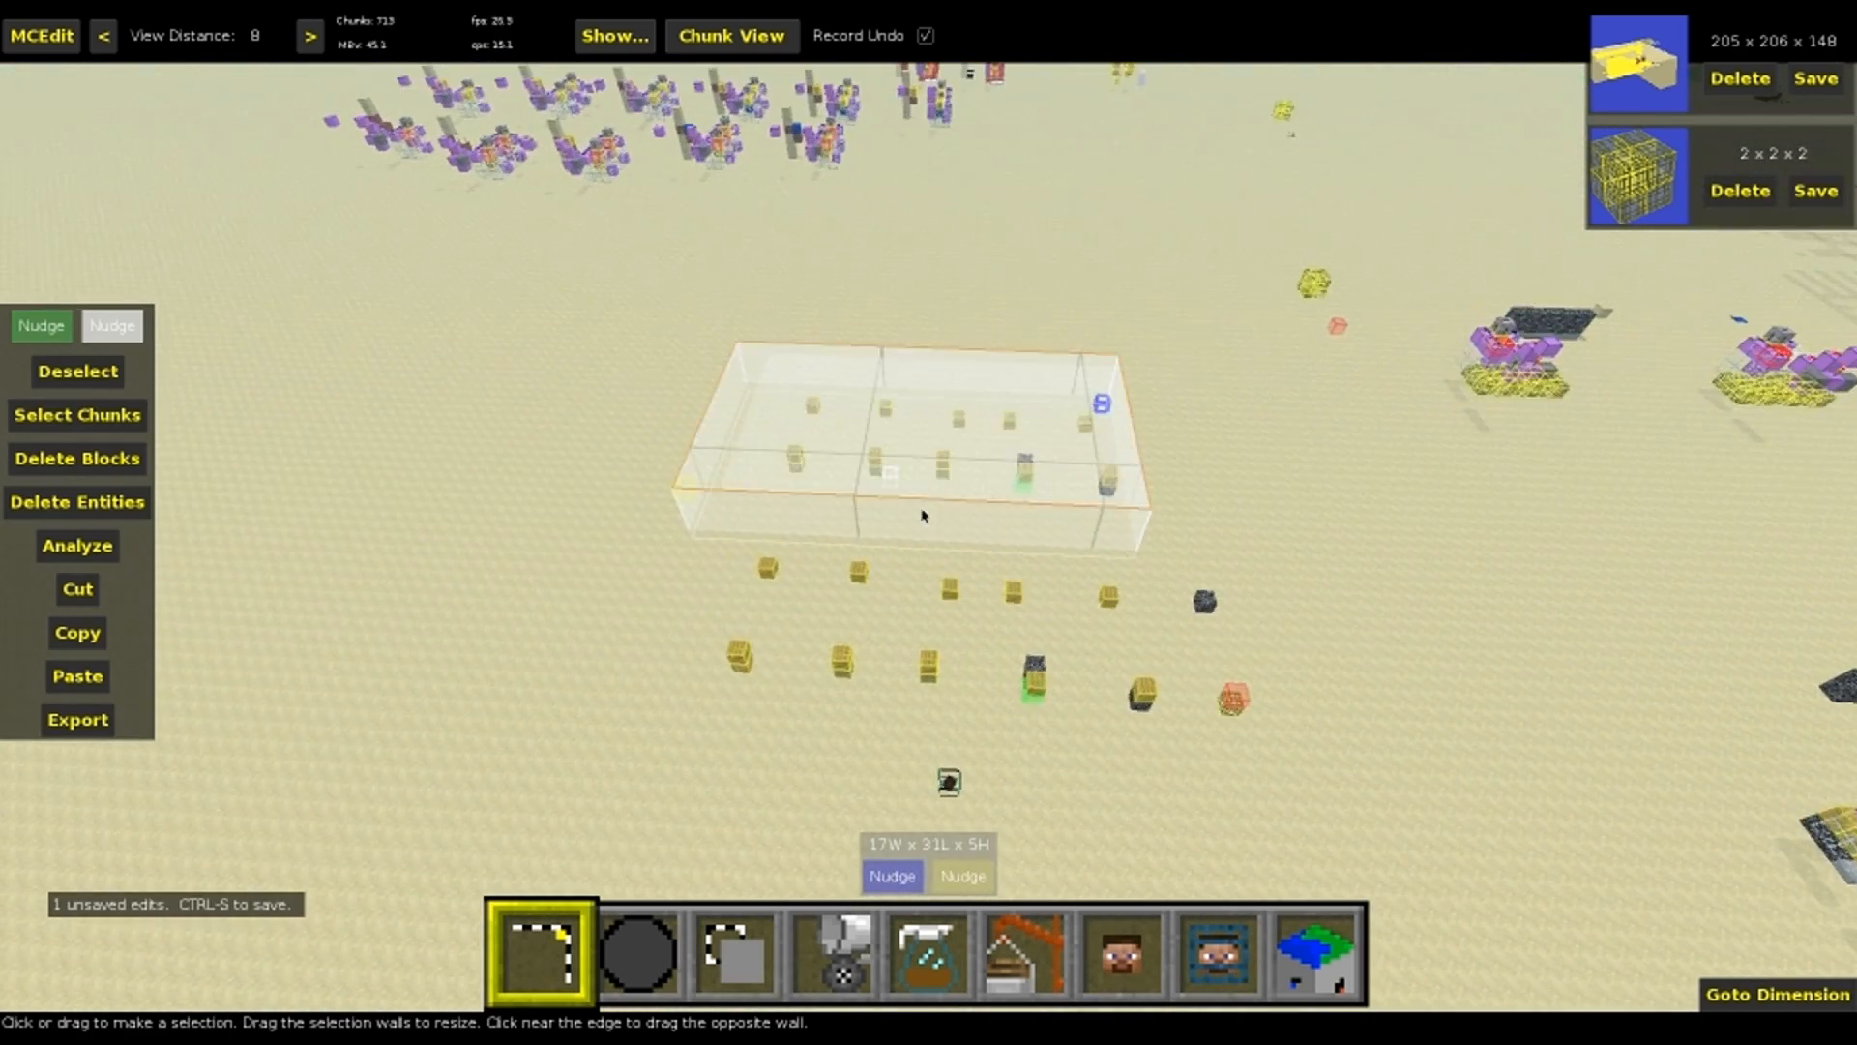
{"action": "key", "text": "5"}
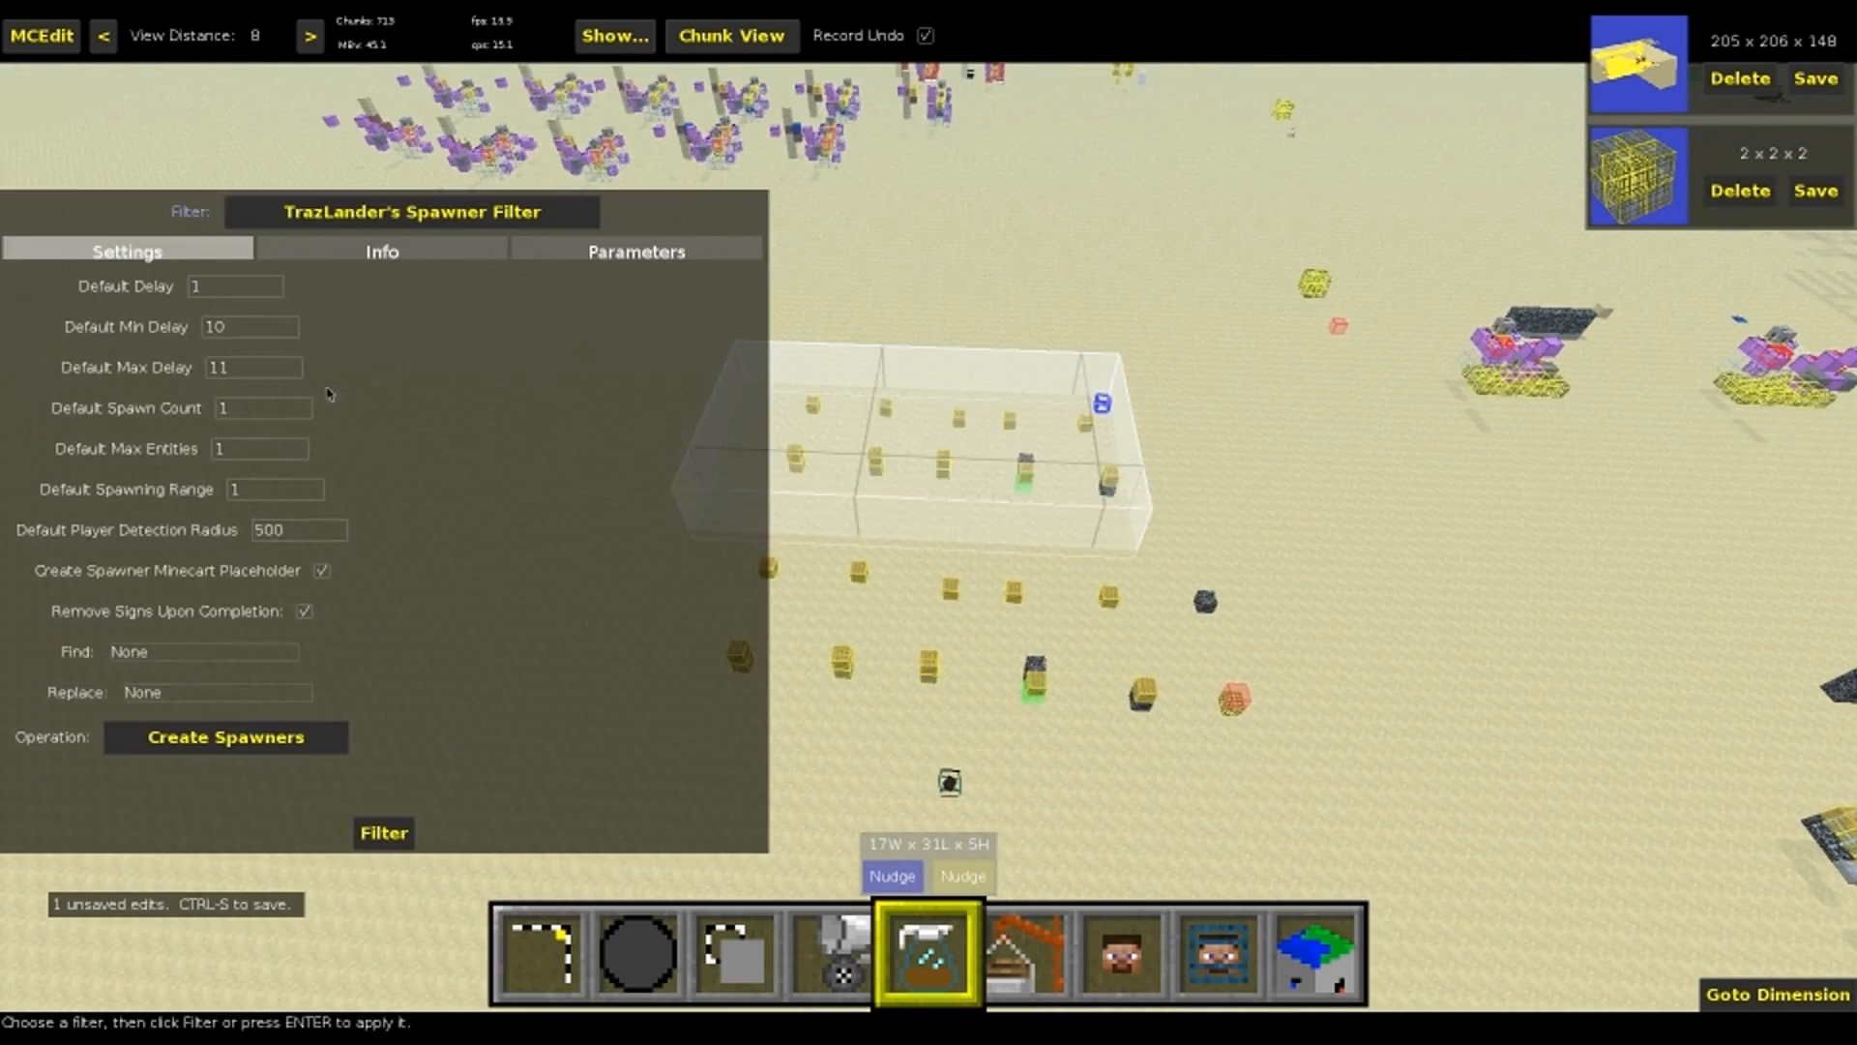
{"action": "left_click", "coordinate": [203, 745]}
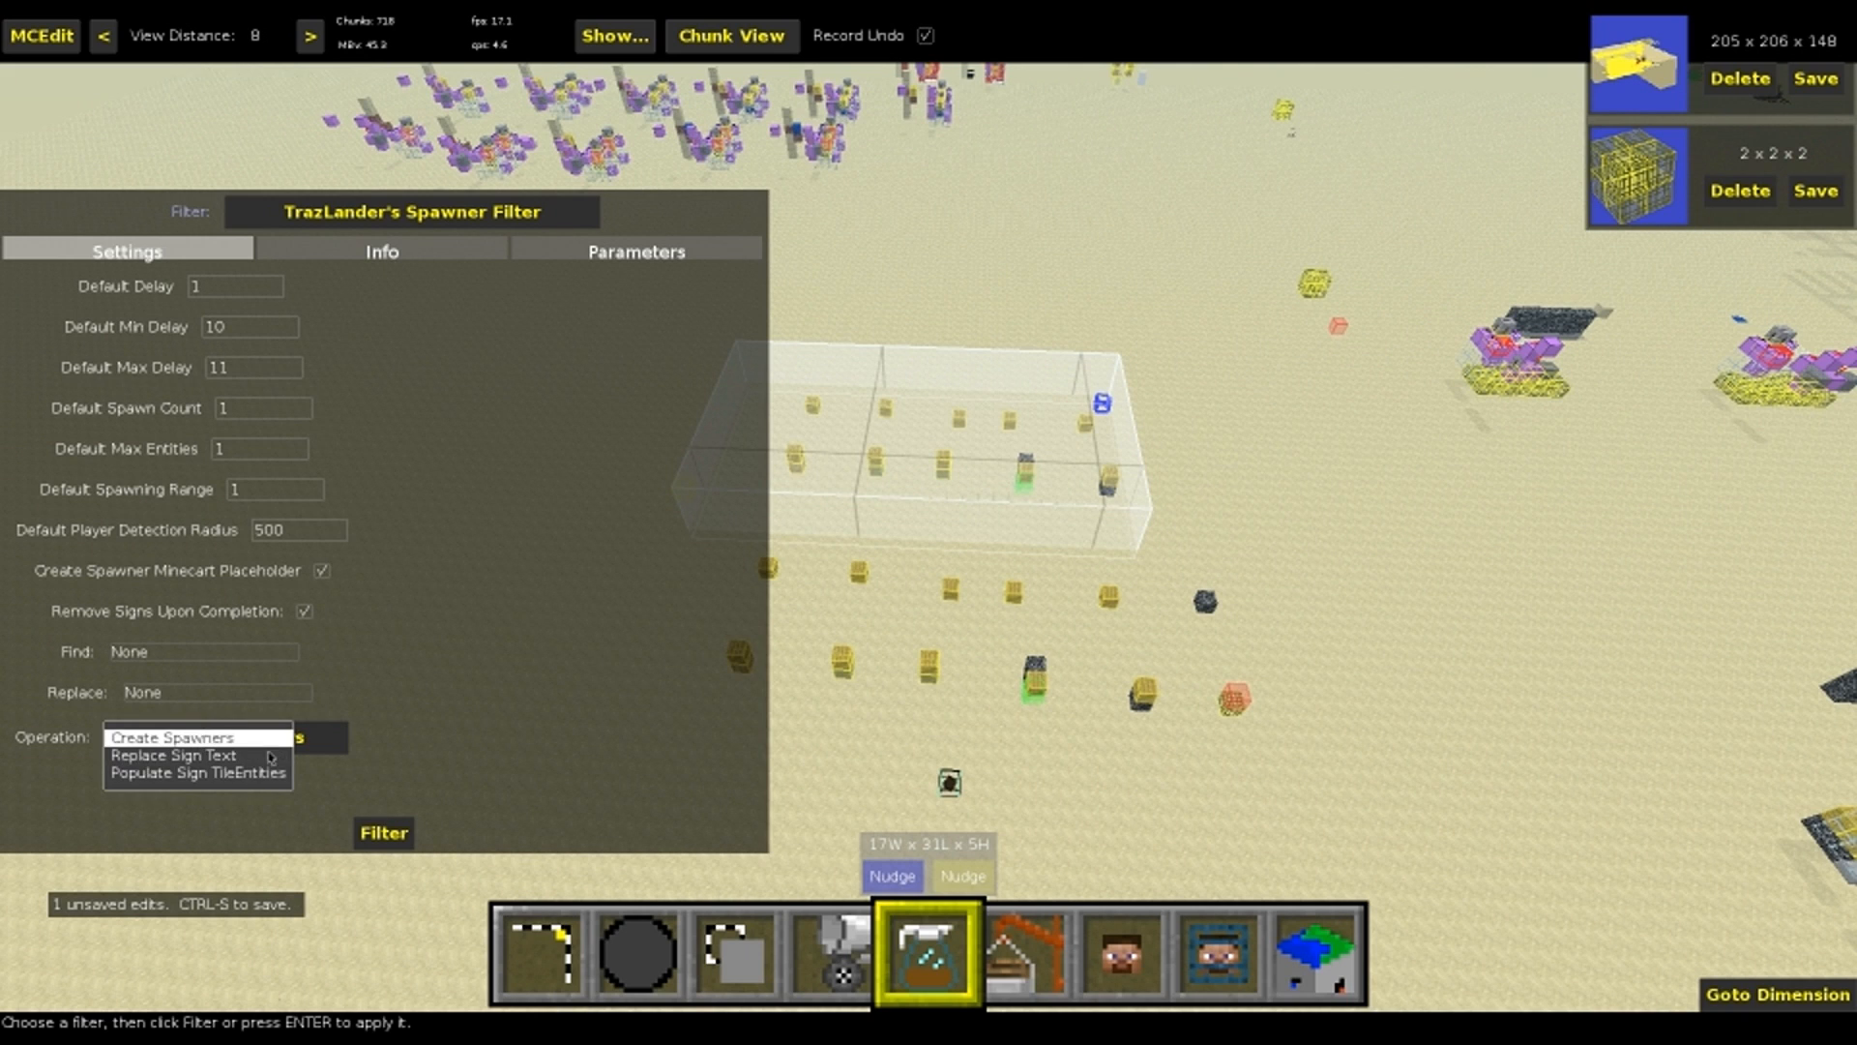
{"action": "left_click", "coordinate": [432, 768]}
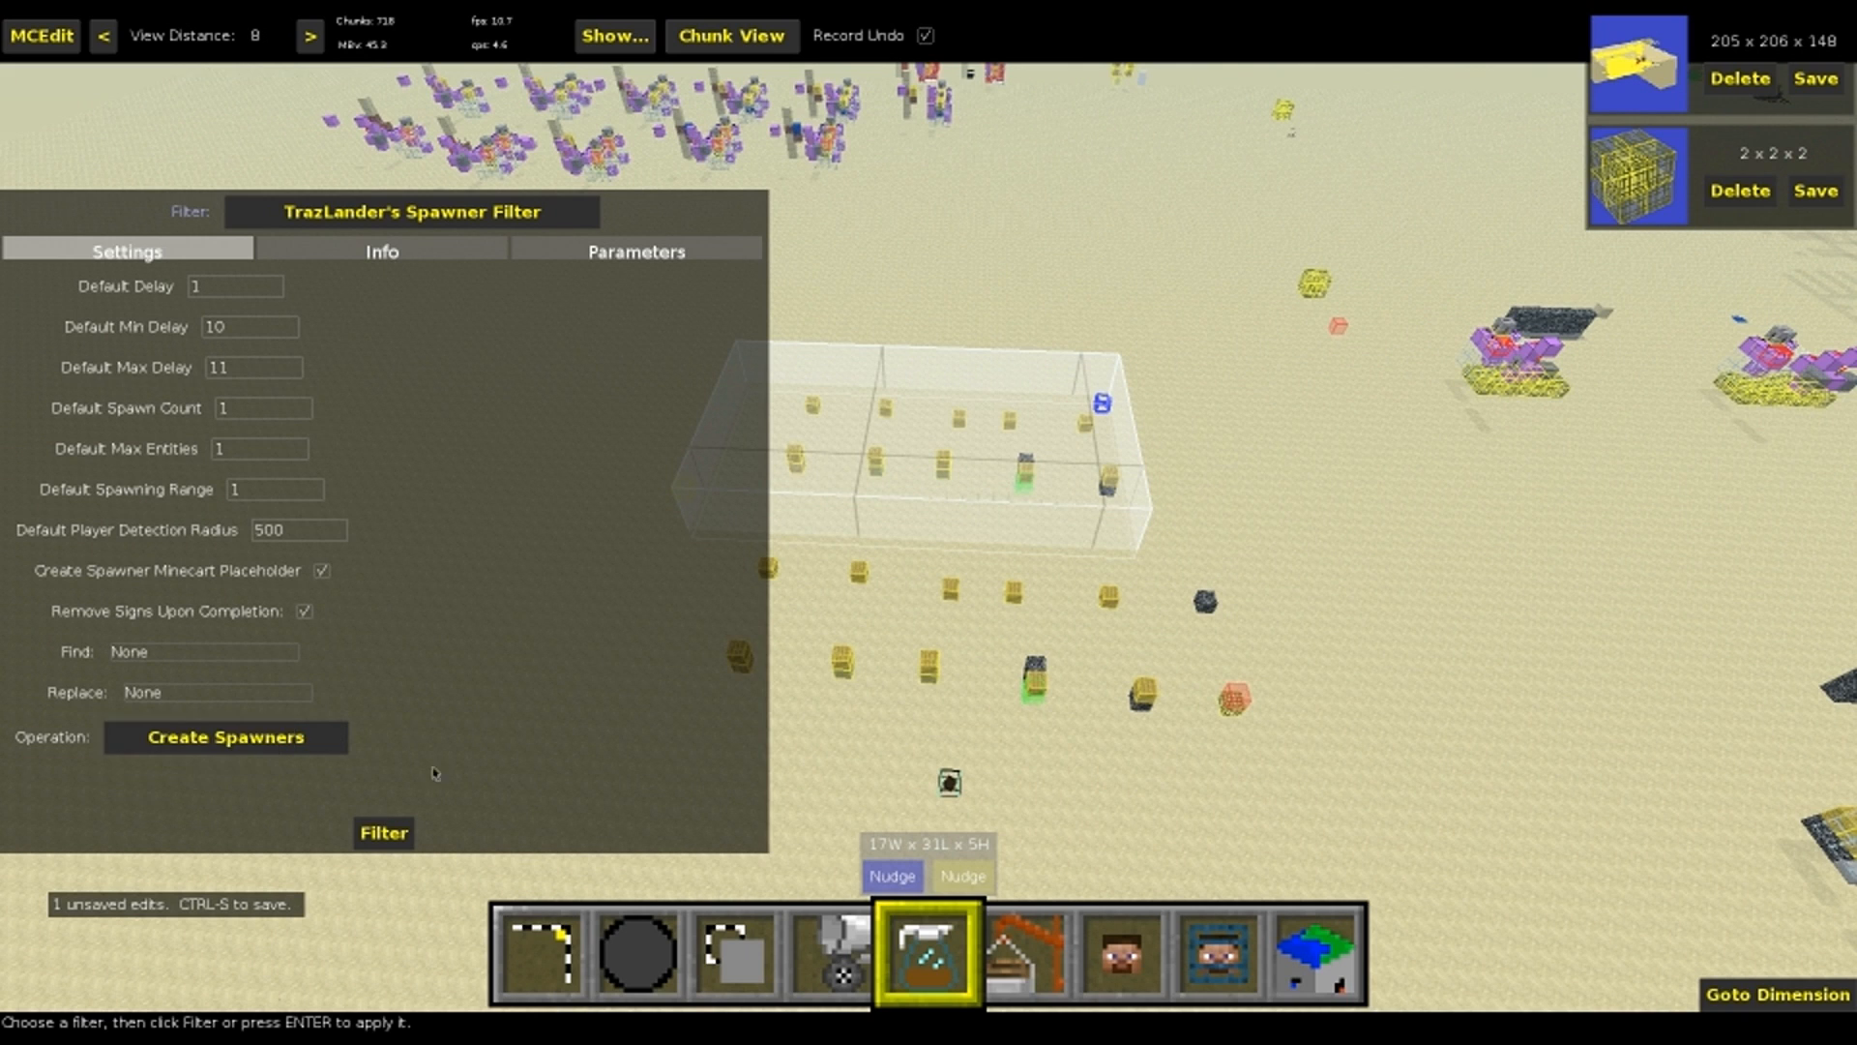
{"action": "left_click", "coordinate": [384, 832]}
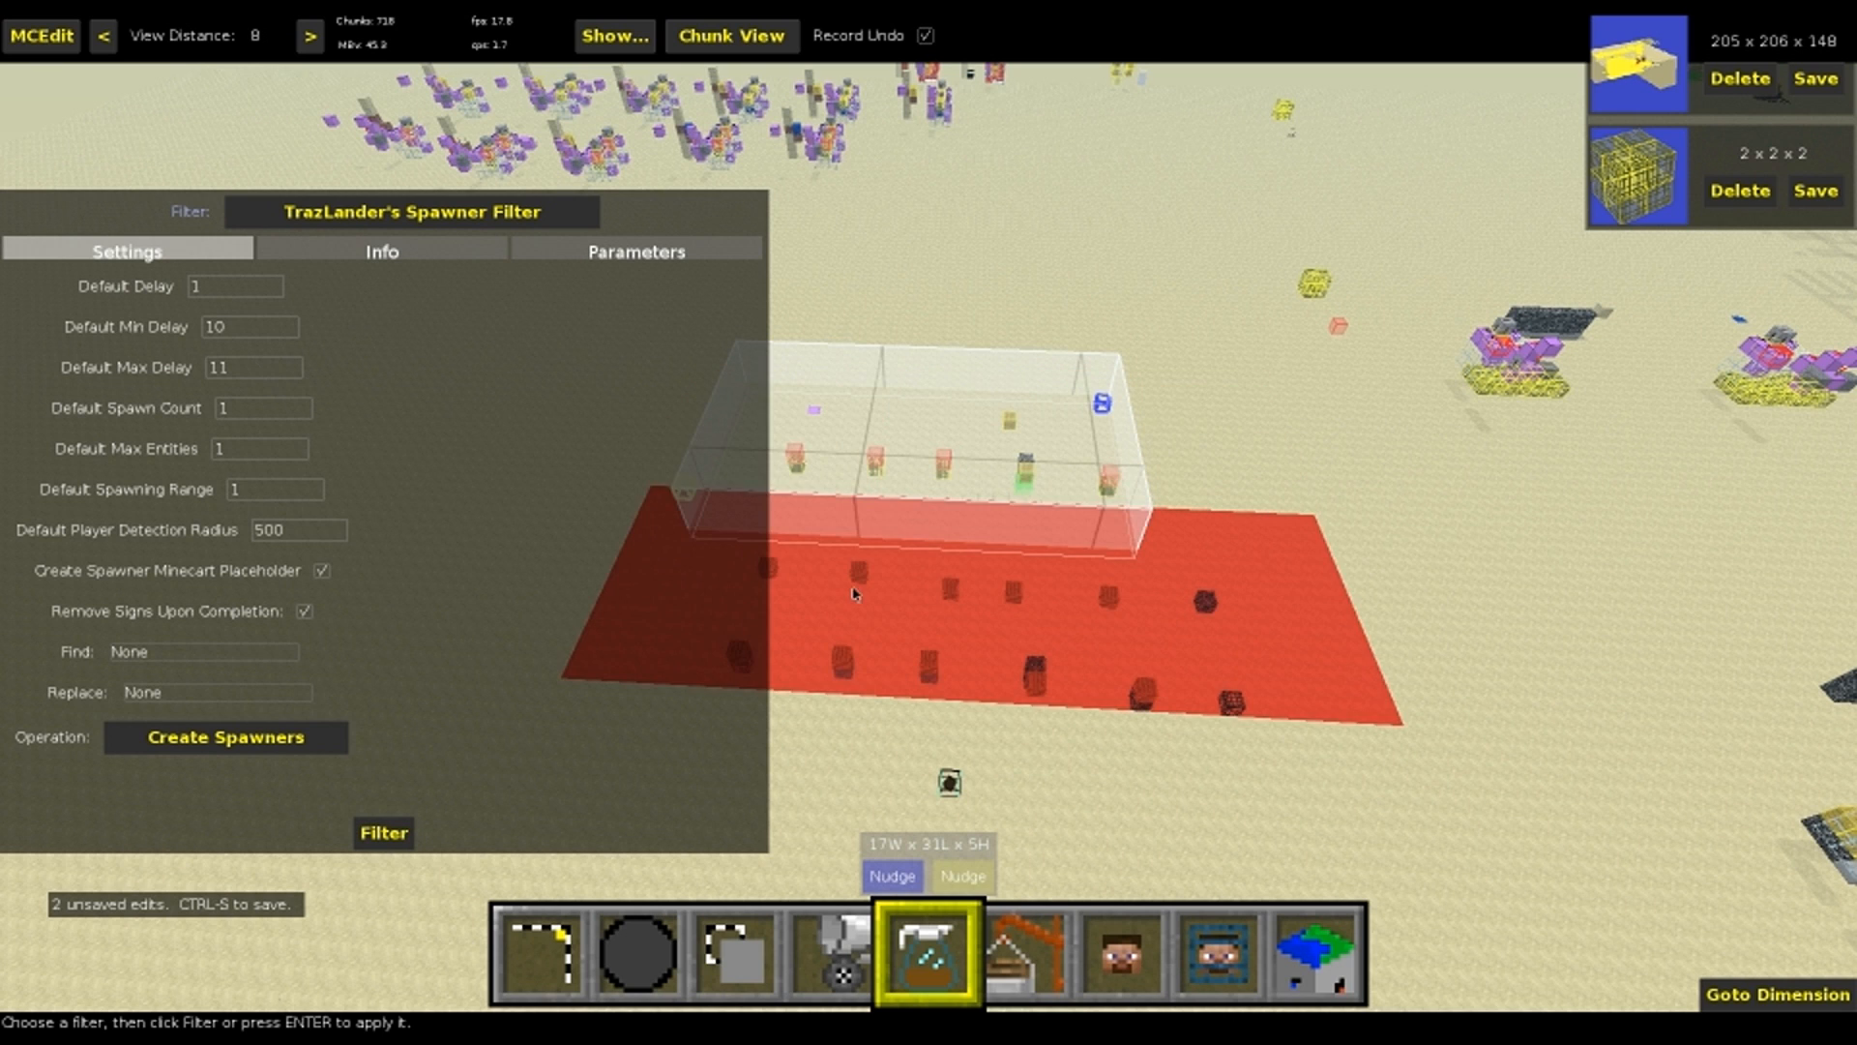
Clear the selection and inspect the "id:blah2 dest" and "id:blah2 src" signs in the filtered copy
{"action": "key", "text": "1"}
{"action": "mouse_move", "coordinate": [1028, 486]}
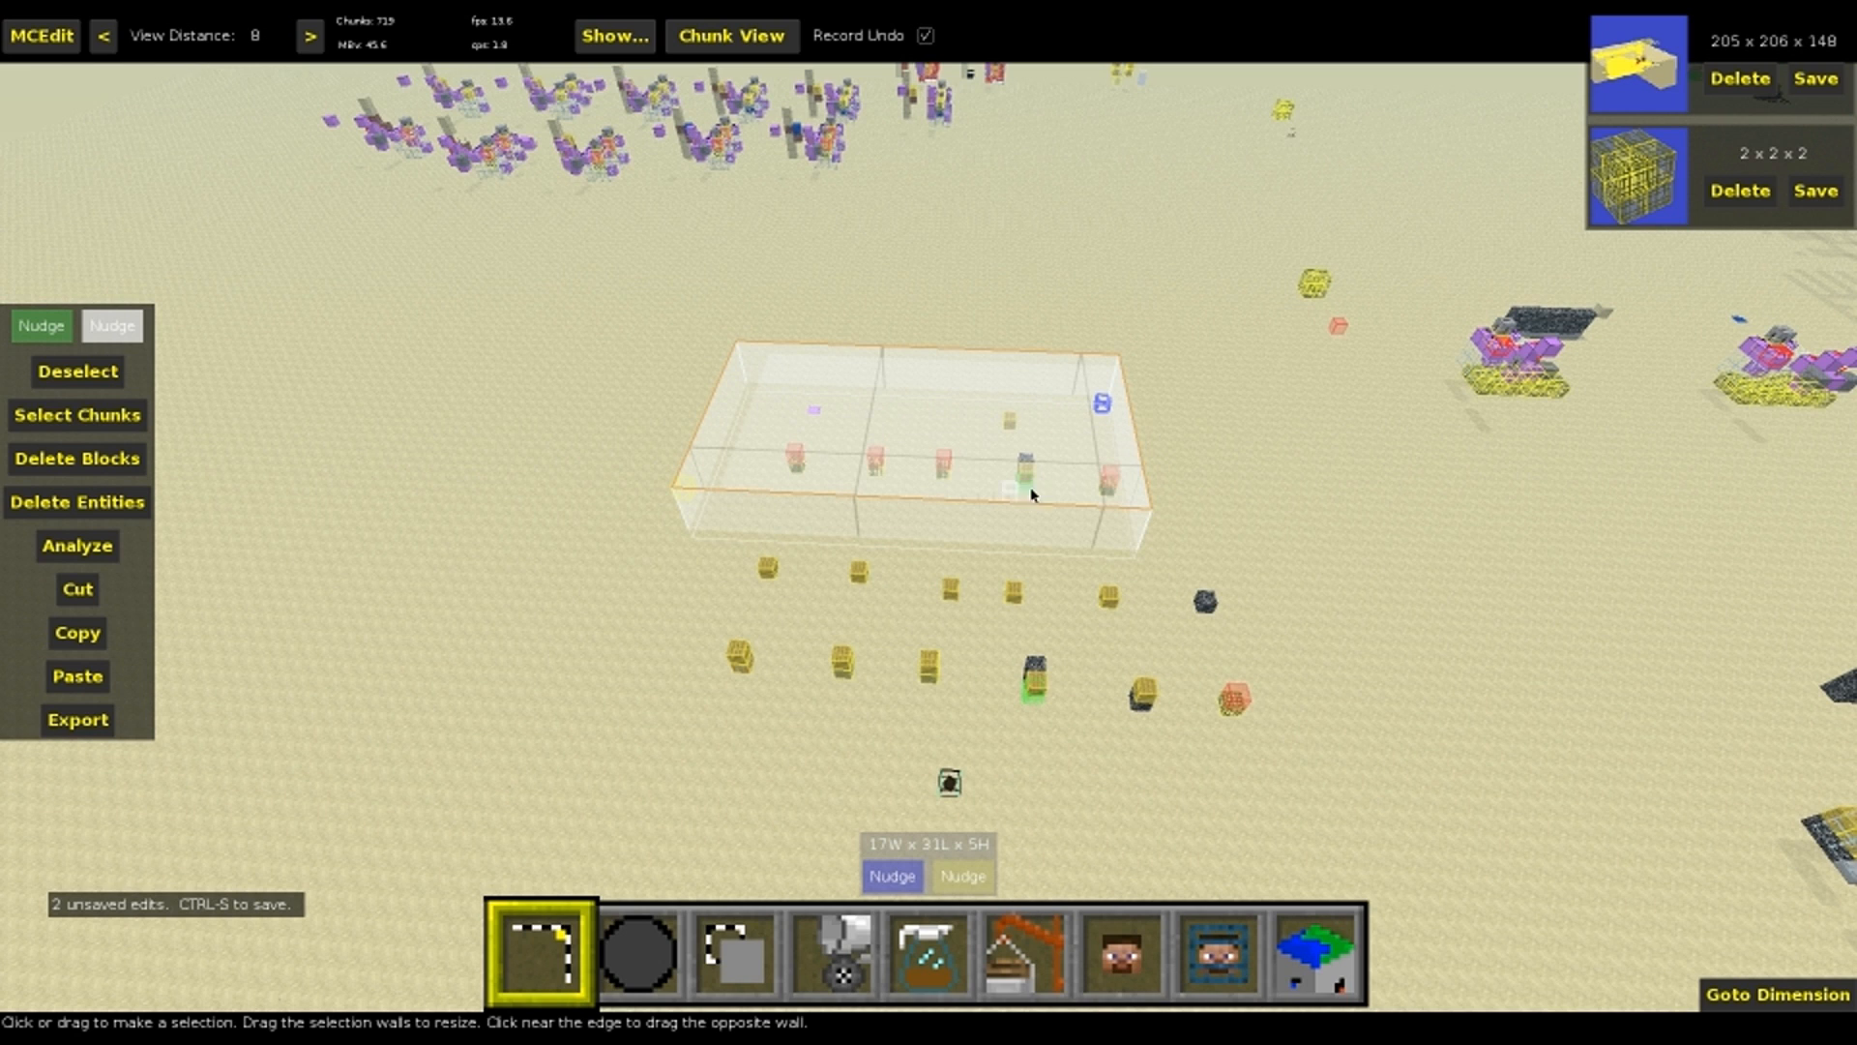
{"action": "mouse_move", "coordinate": [1016, 447]}
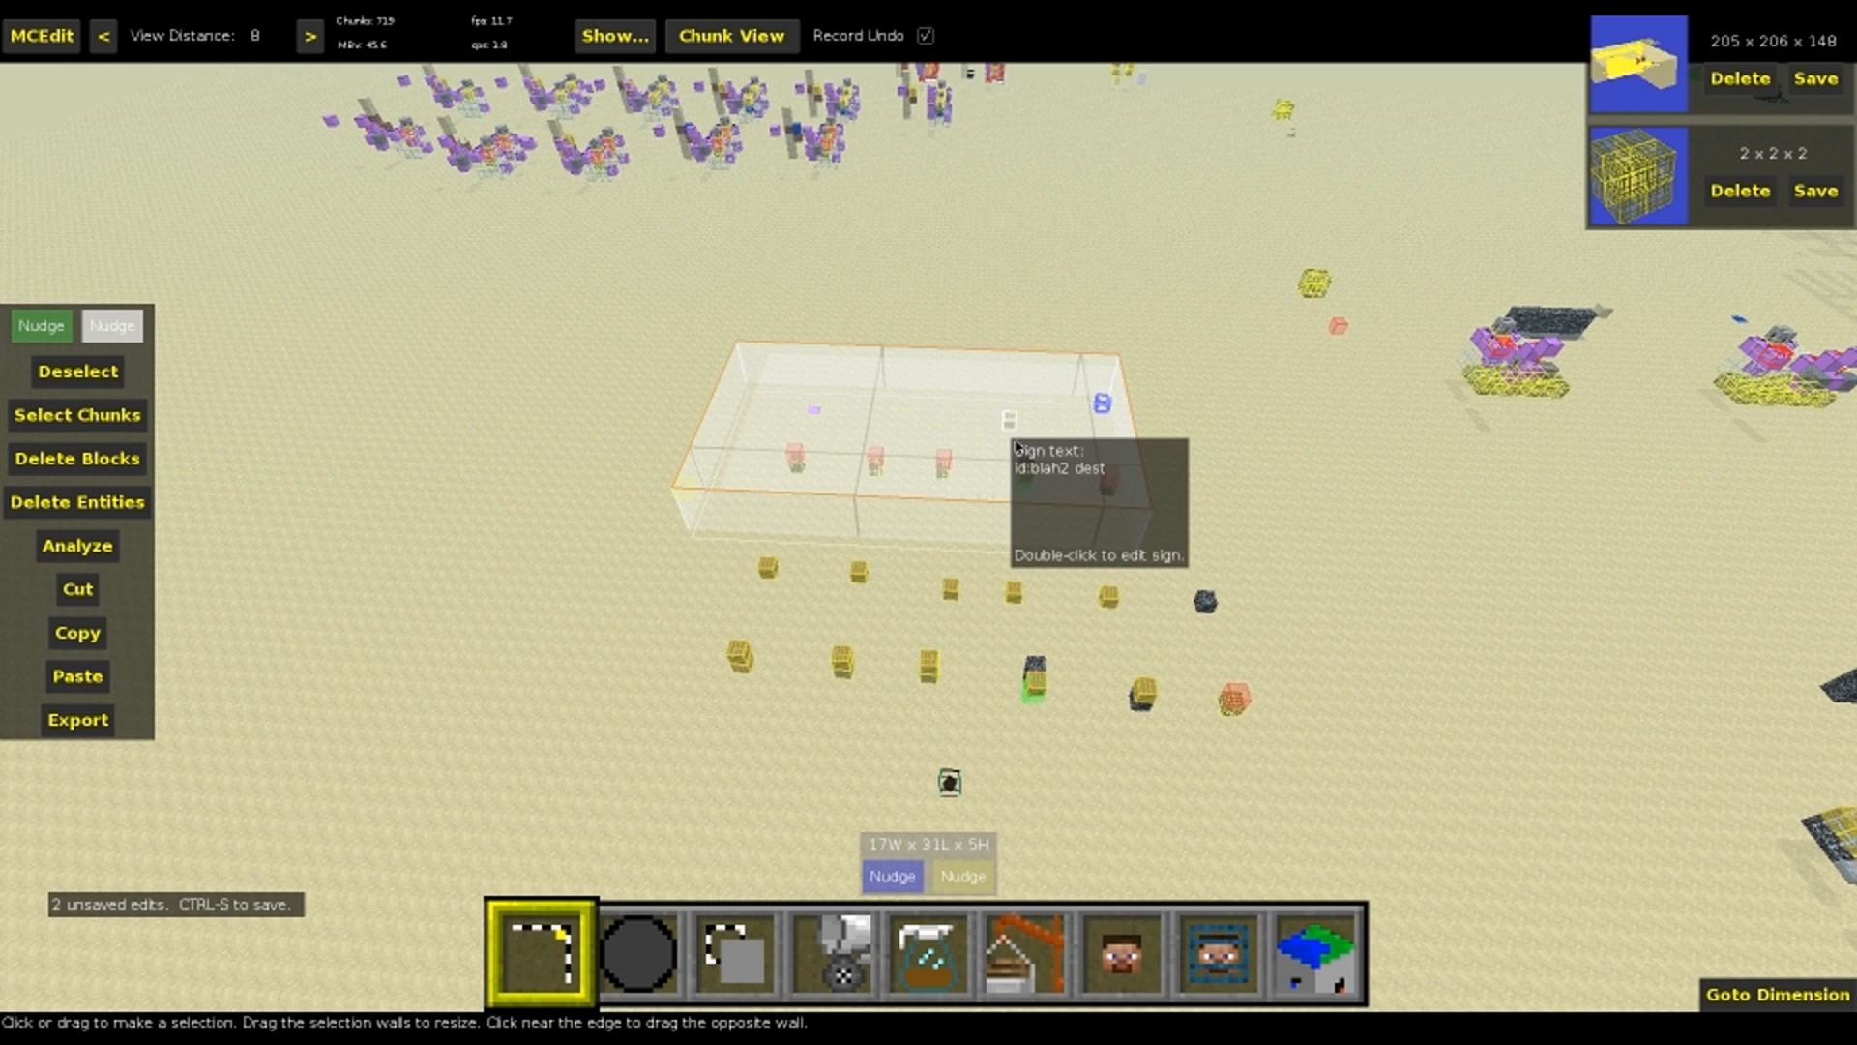
{"action": "key", "text": "ctrl+d"}
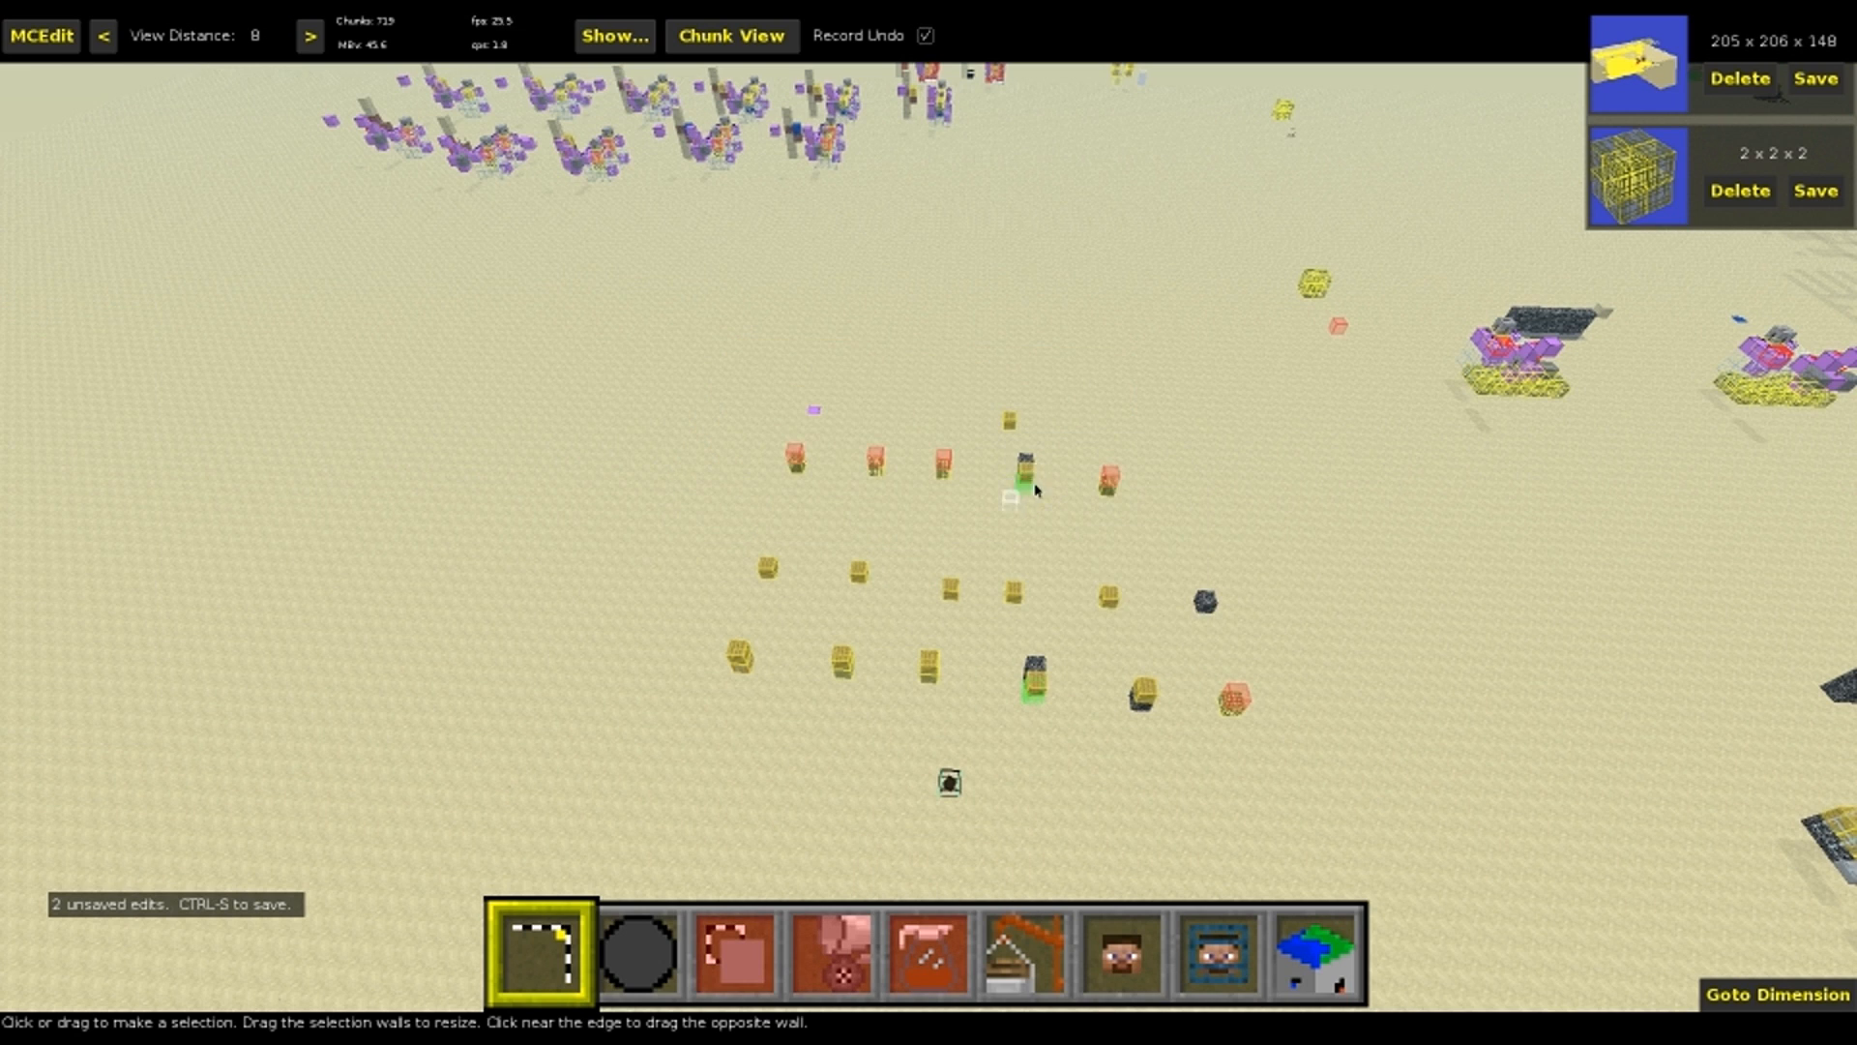
{"action": "key", "text": "w"}
{"action": "right_click_drag", "start_coordinate": [1043, 536], "coordinate": [1098, 529]}
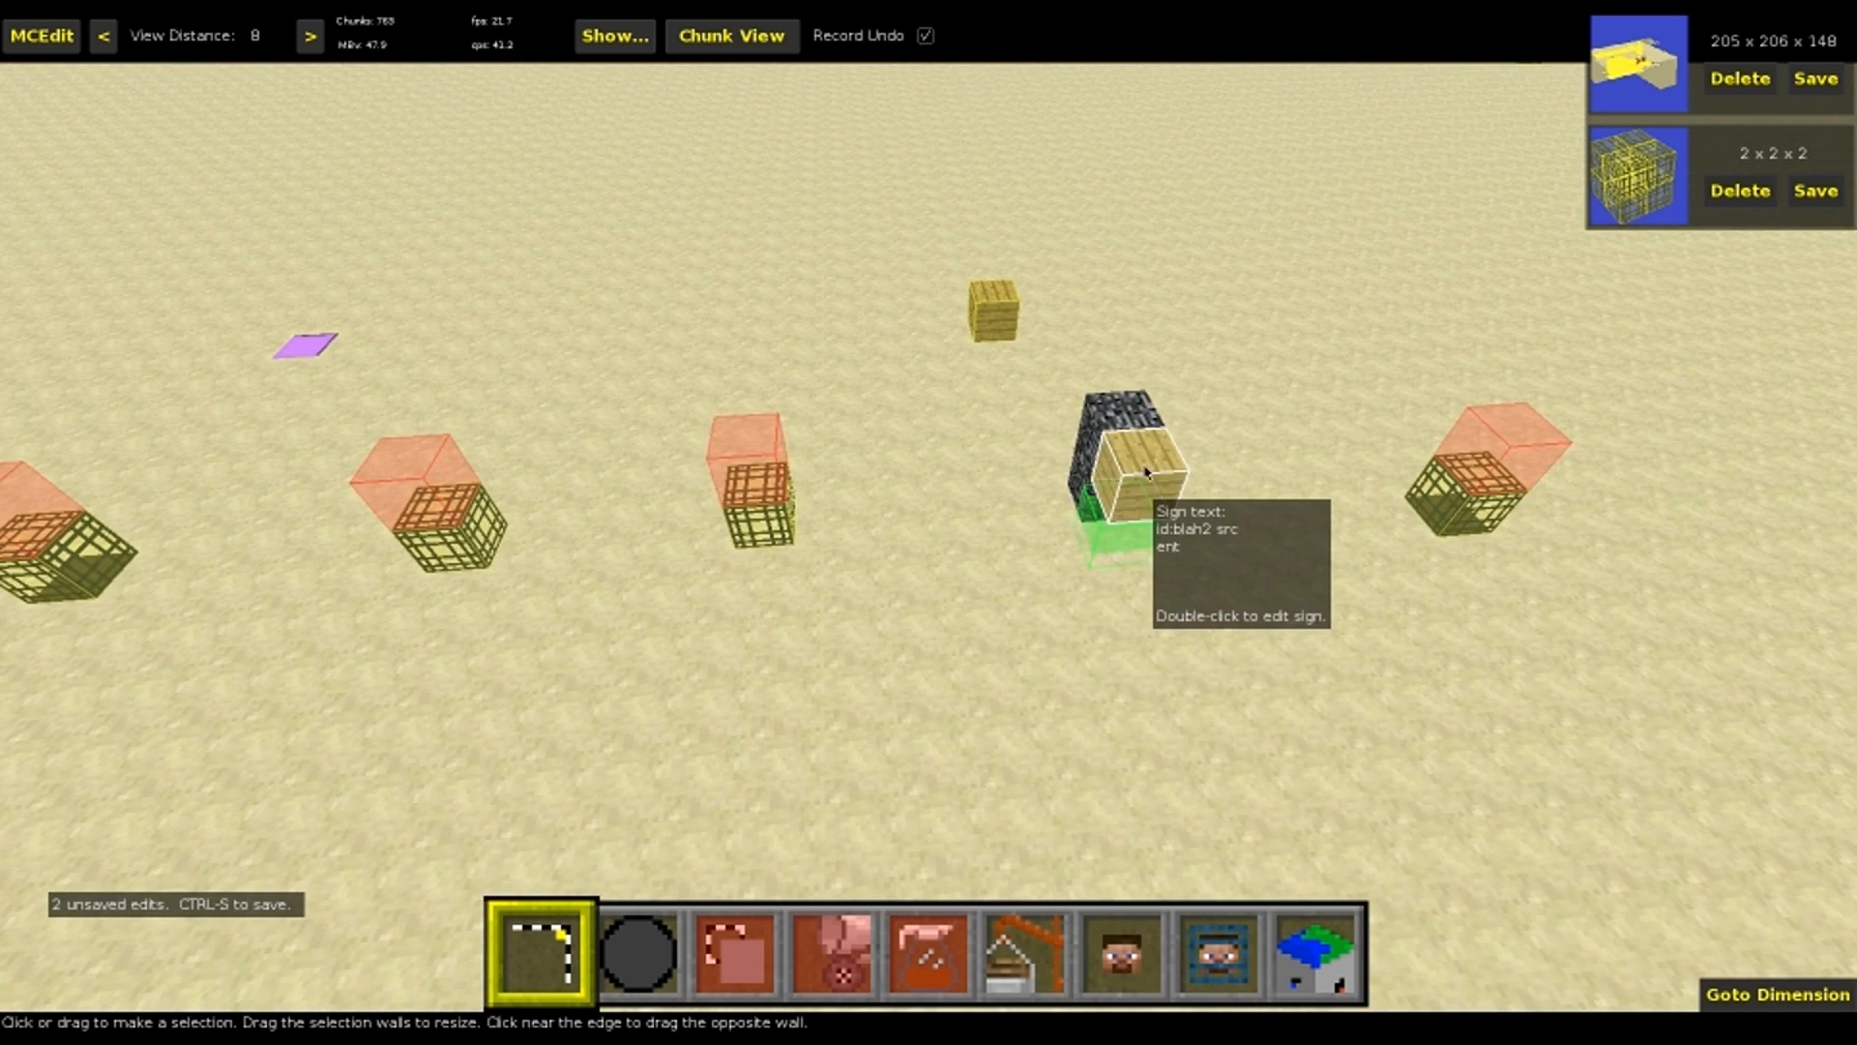
{"action": "right_click_drag", "start_coordinate": [813, 564], "coordinate": [735, 662]}
Compare the filtered copy with the original sign layout and save the two edits to the world
{"action": "key", "text": "space"}
{"action": "key", "text": "s"}
{"action": "key", "text": "shift"}
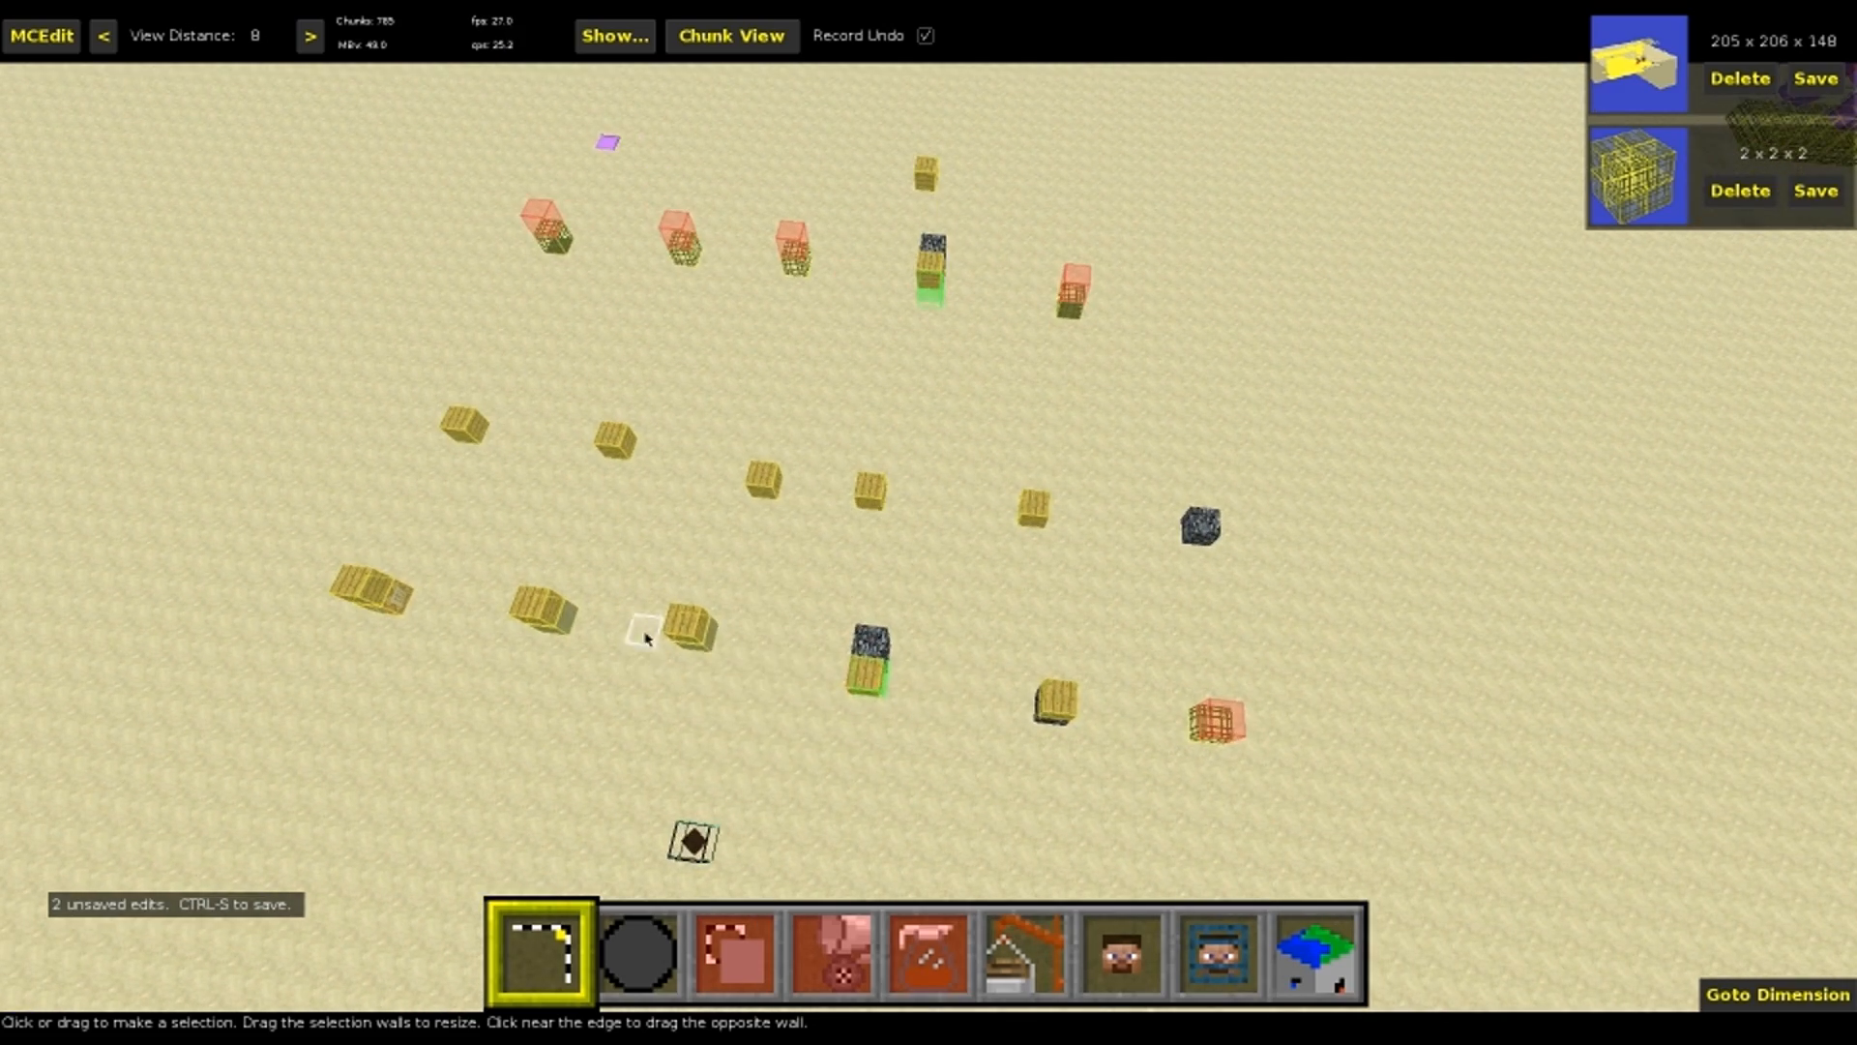
{"action": "right_click_drag", "start_coordinate": [785, 518], "coordinate": [788, 436]}
{"action": "key", "text": "w"}
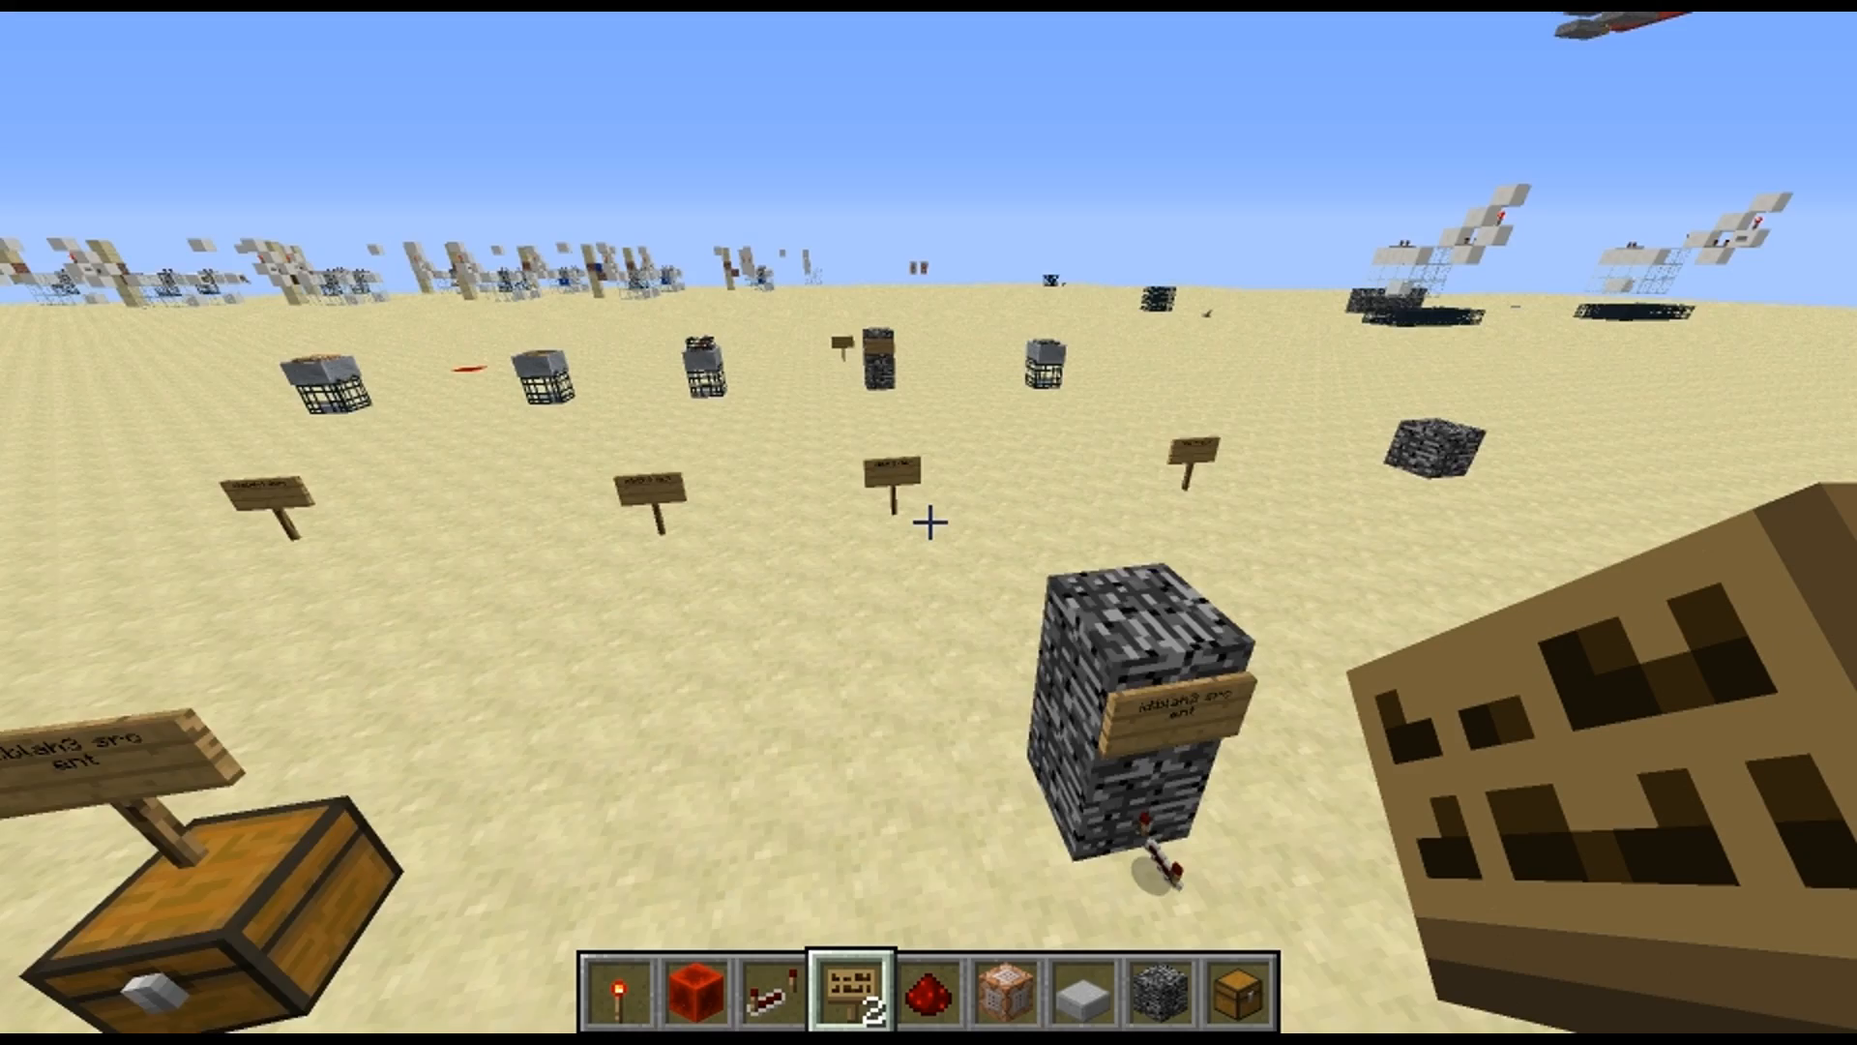
{"action": "key", "text": "w"}
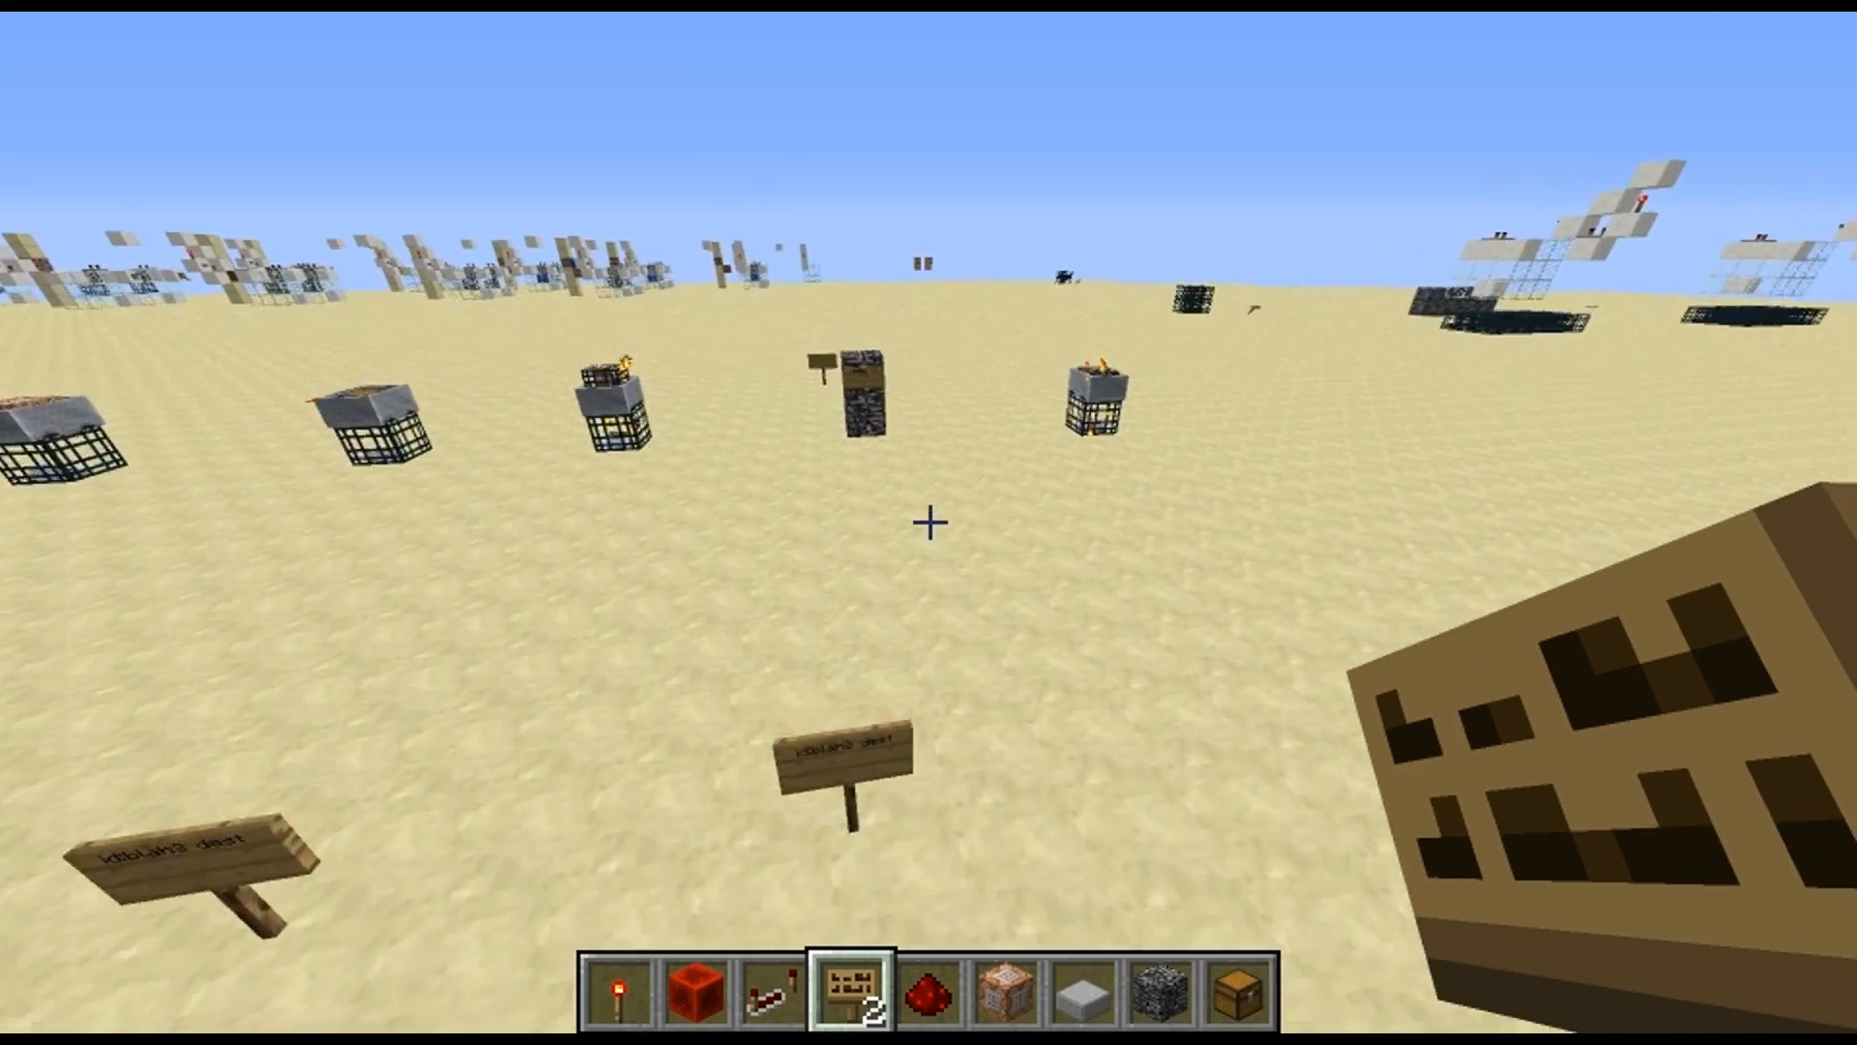
Switch to Minecraft and test the bedrock block spawner in the filtered copy
{"action": "key", "text": "w"}
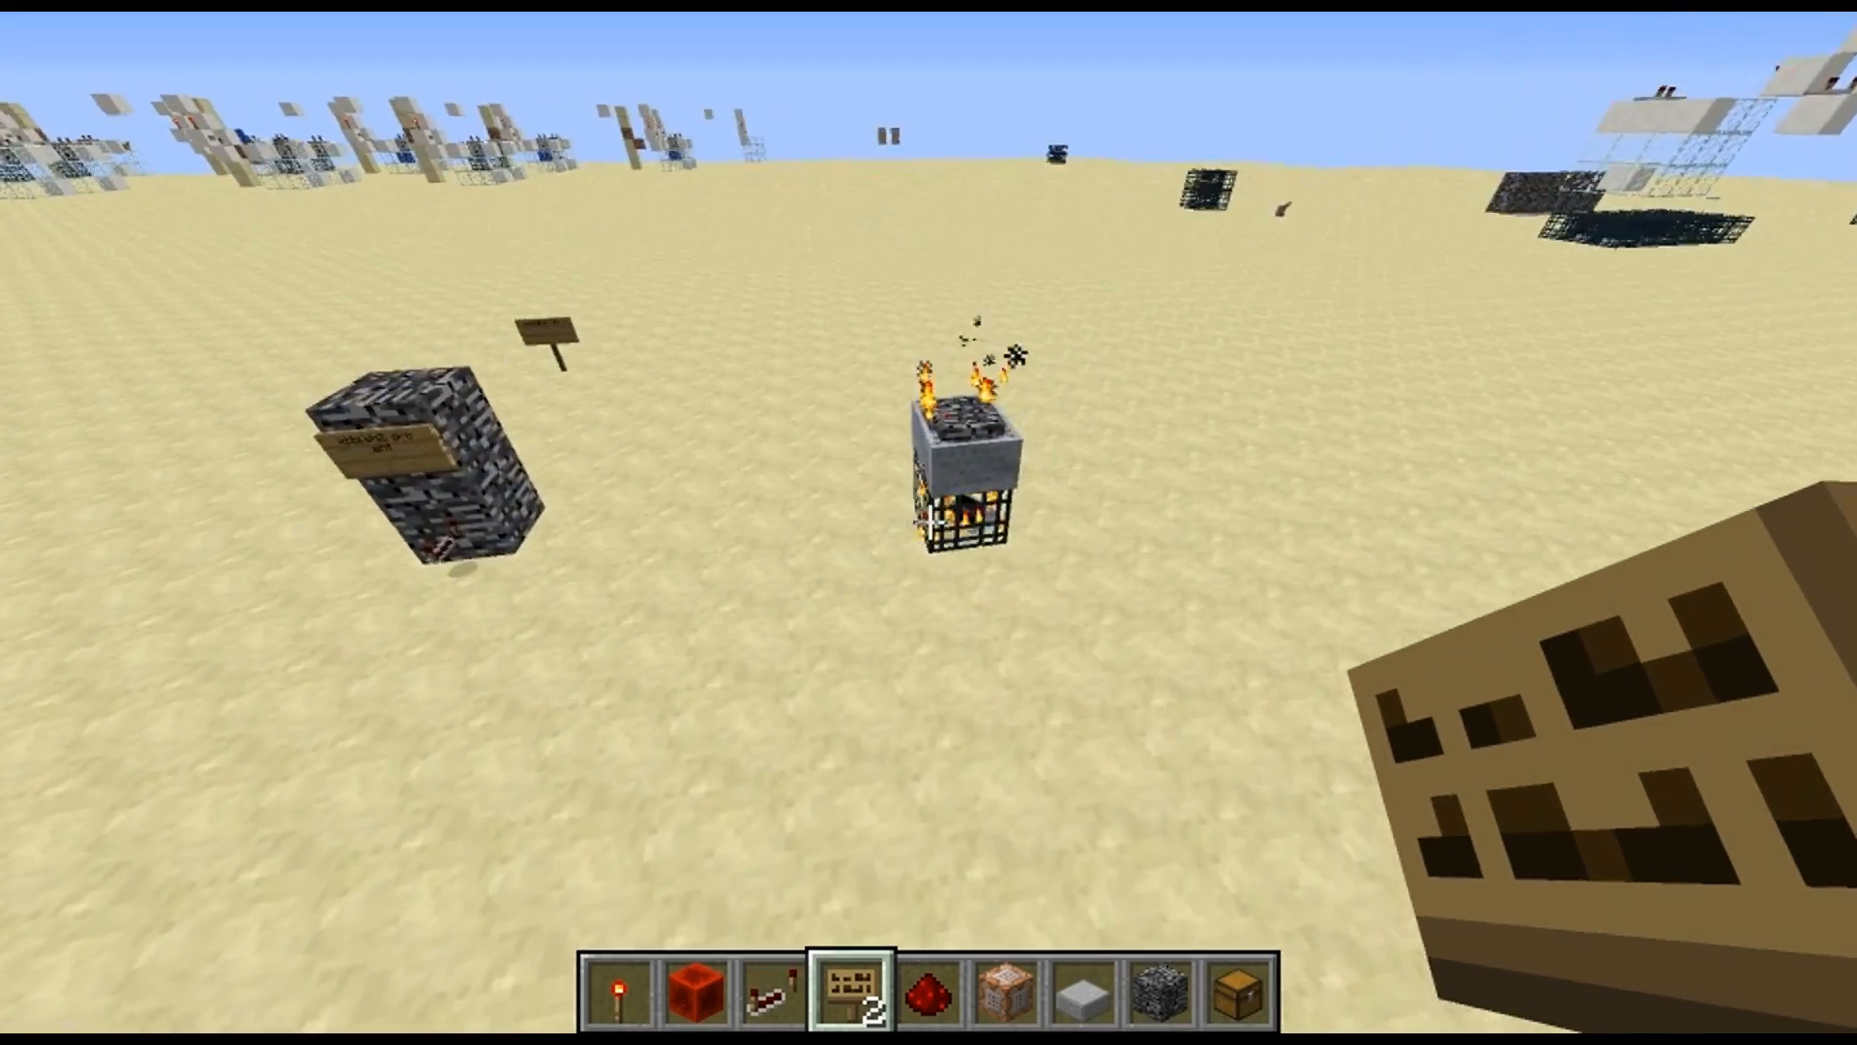
{"action": "key", "text": "w"}
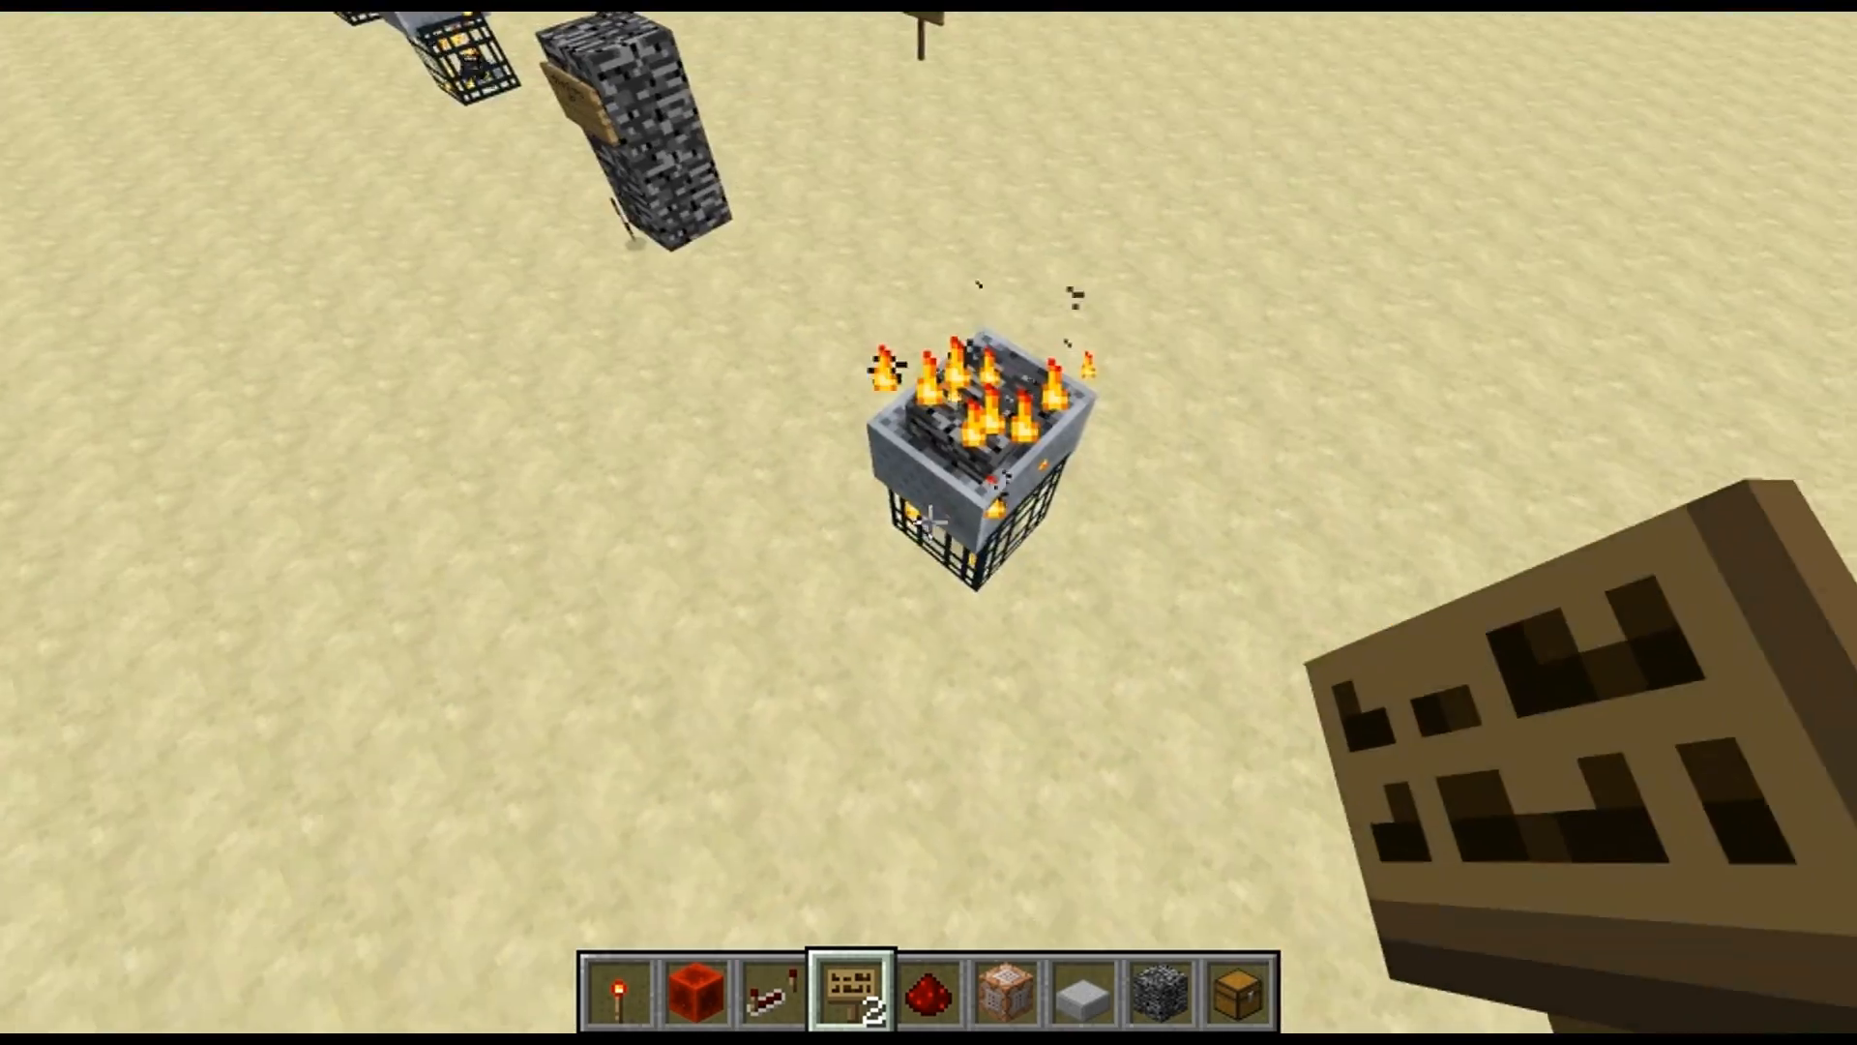
{"action": "key", "text": "w"}
{"action": "left_click", "coordinate": [929, 522]}
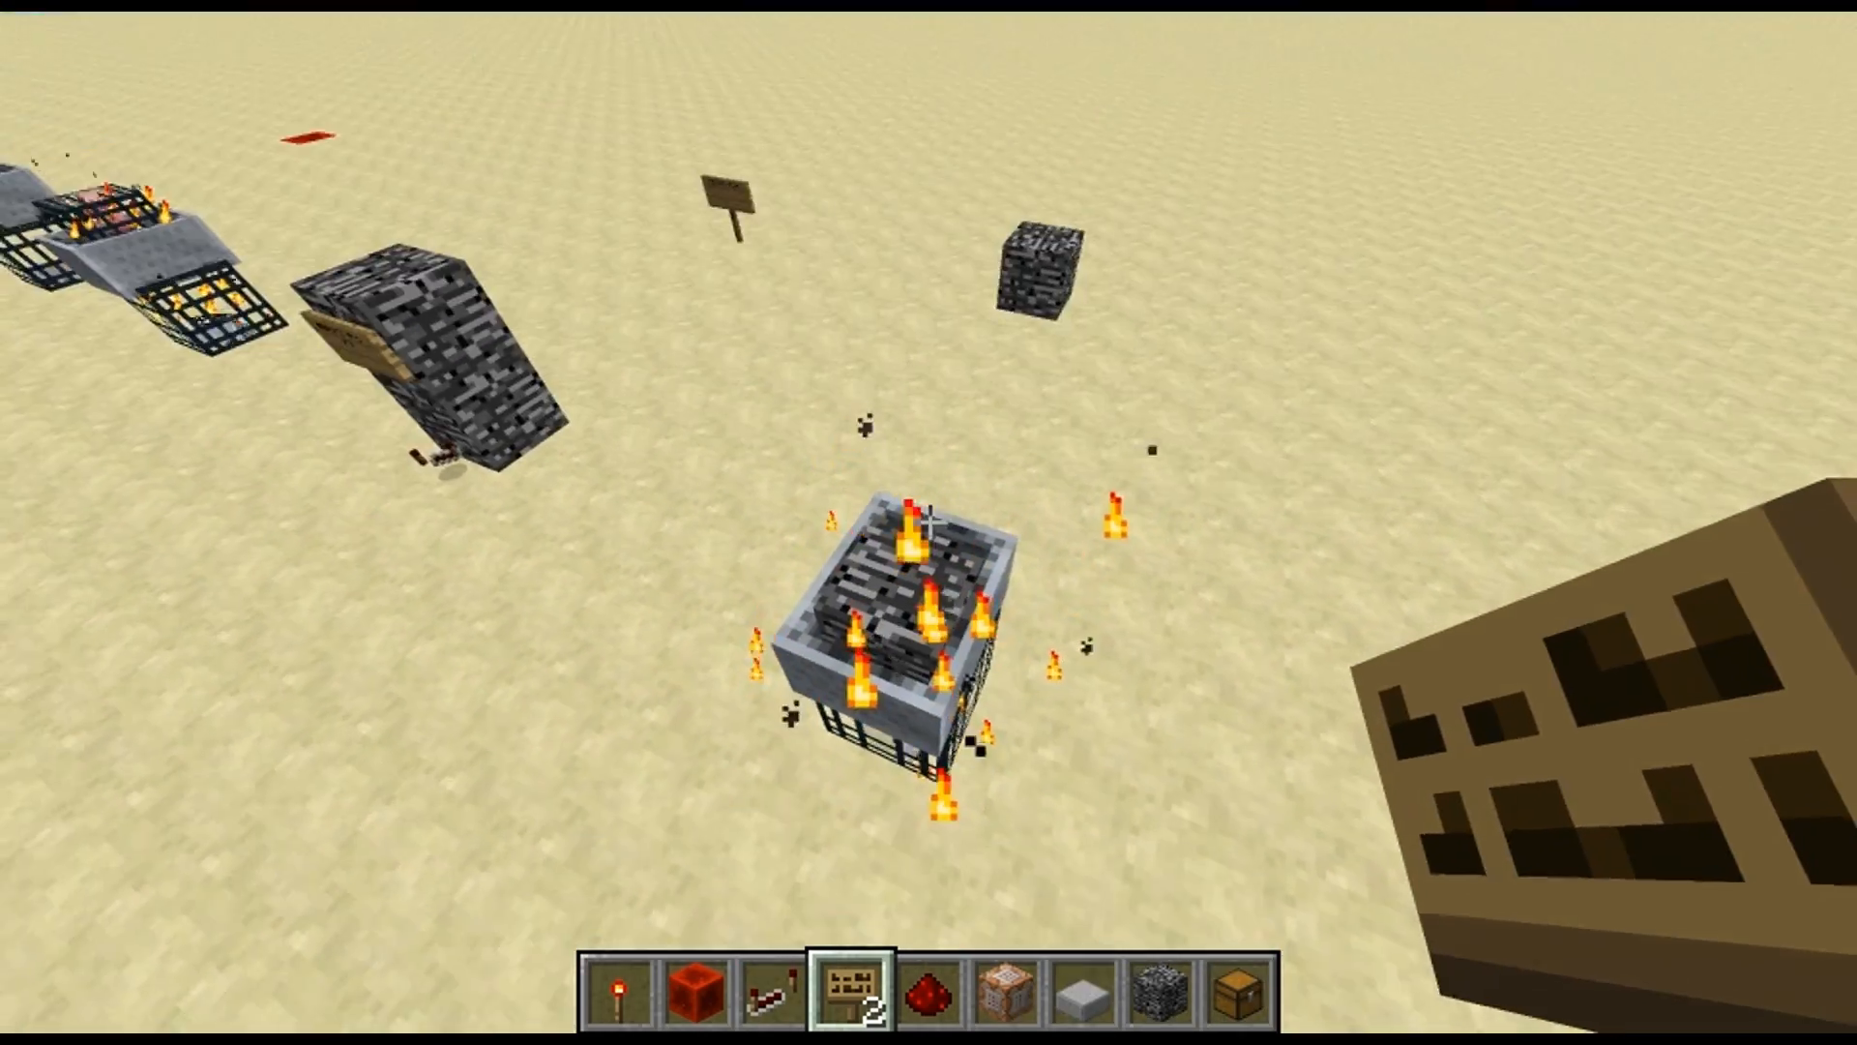
{"action": "key", "text": "a"}
{"action": "key", "text": "w"}
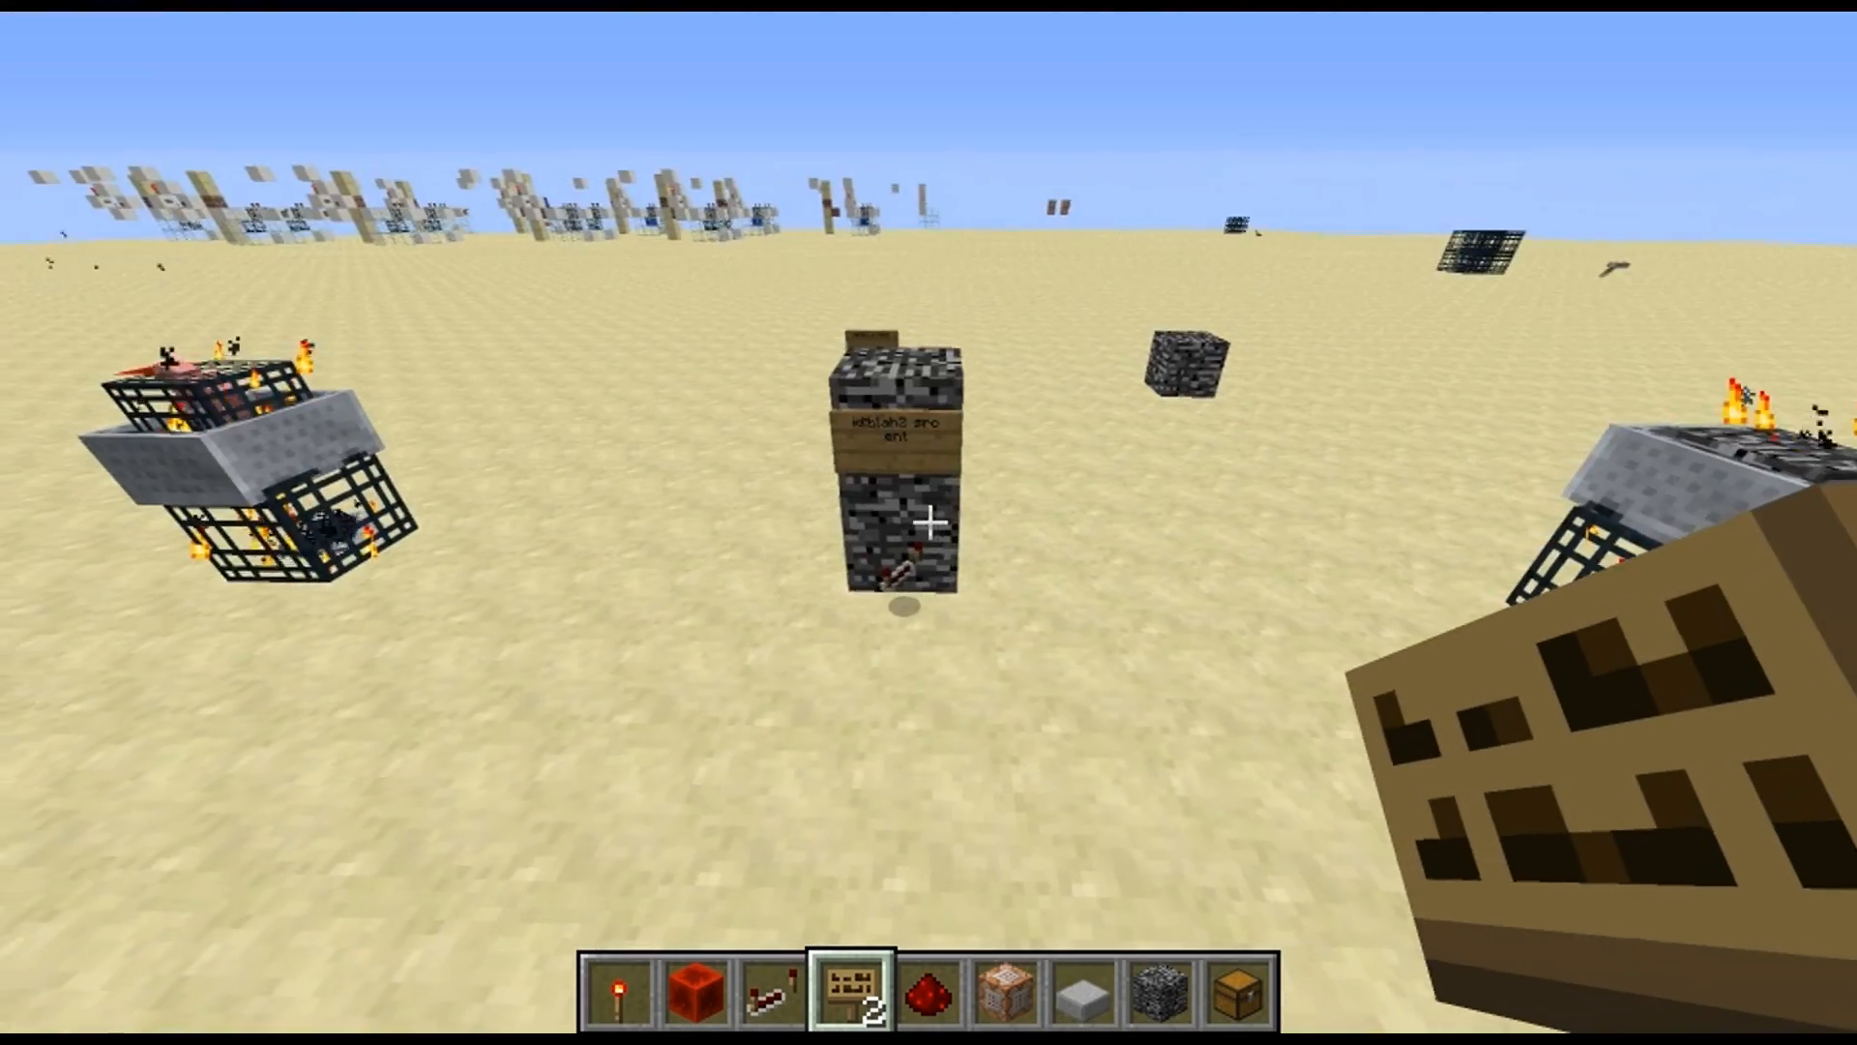
Examine the "id:blah2 src ent" sign on the bedrock column and the neighbouring item spawner with its destination area
{"action": "key", "text": "w"}
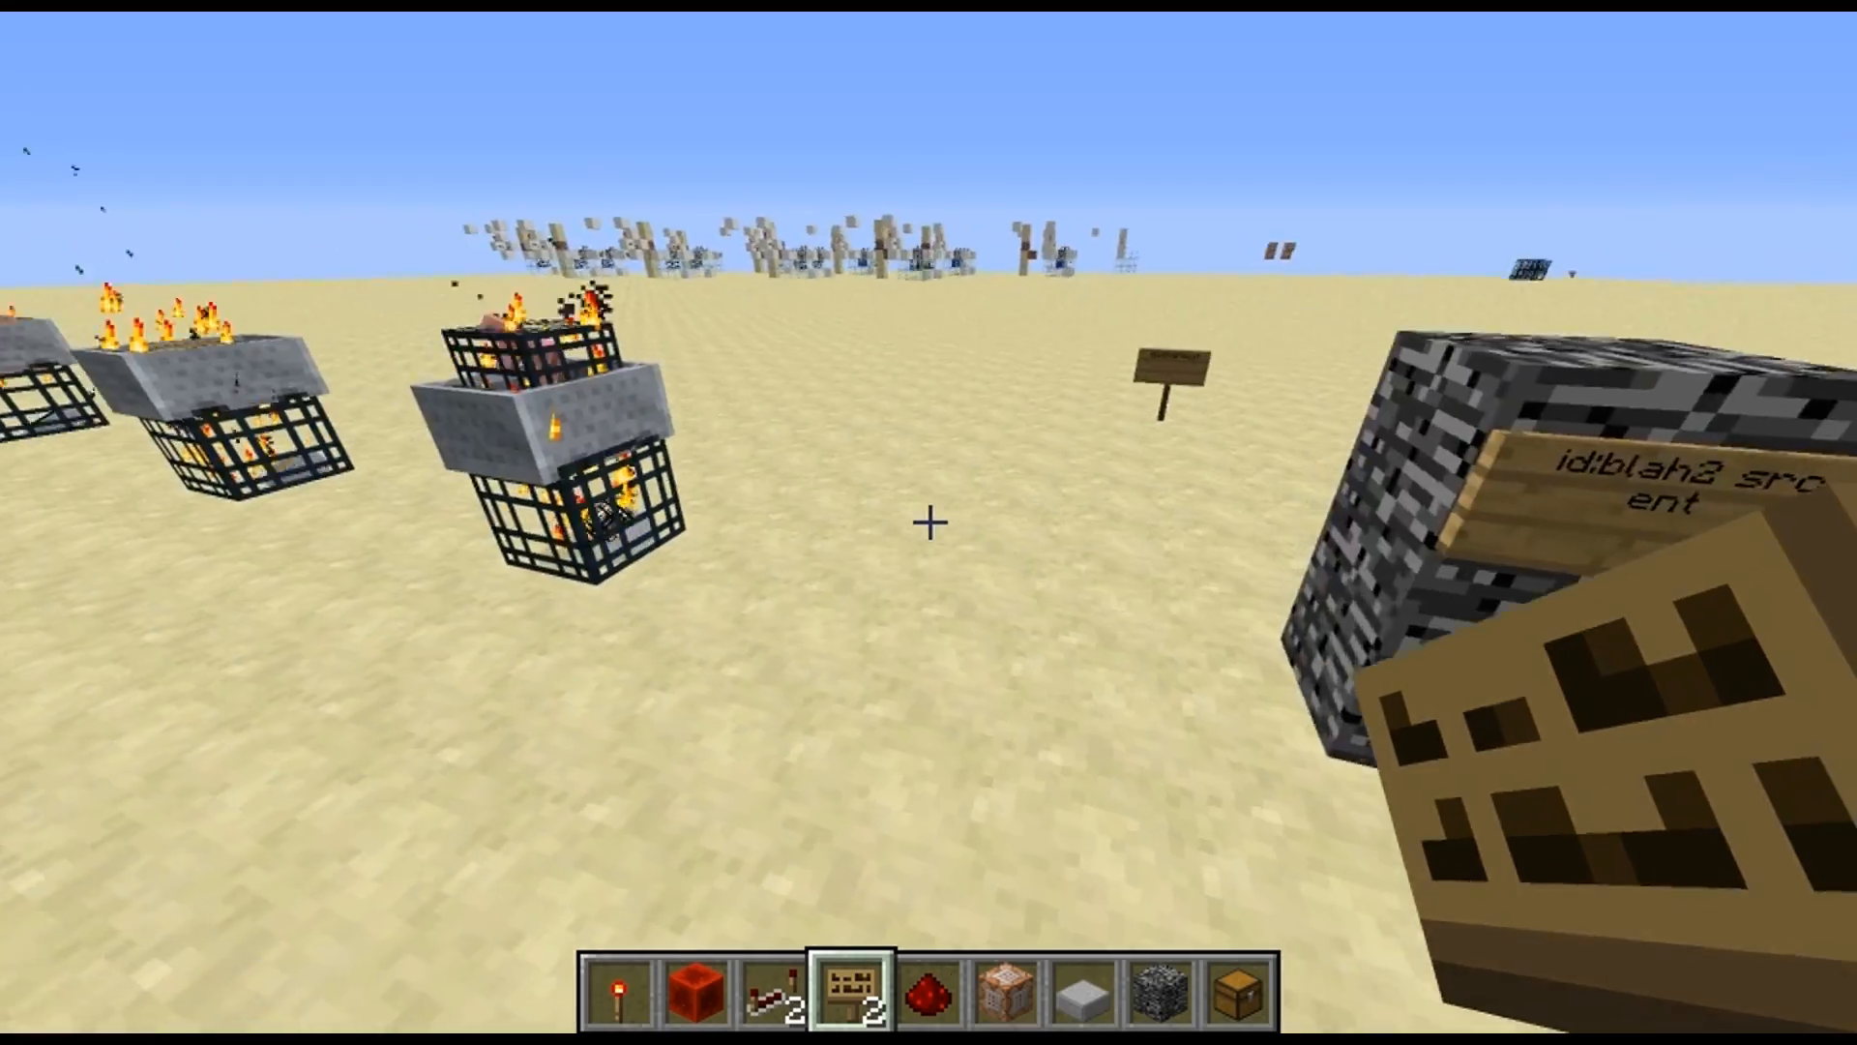
{"action": "key", "text": "w"}
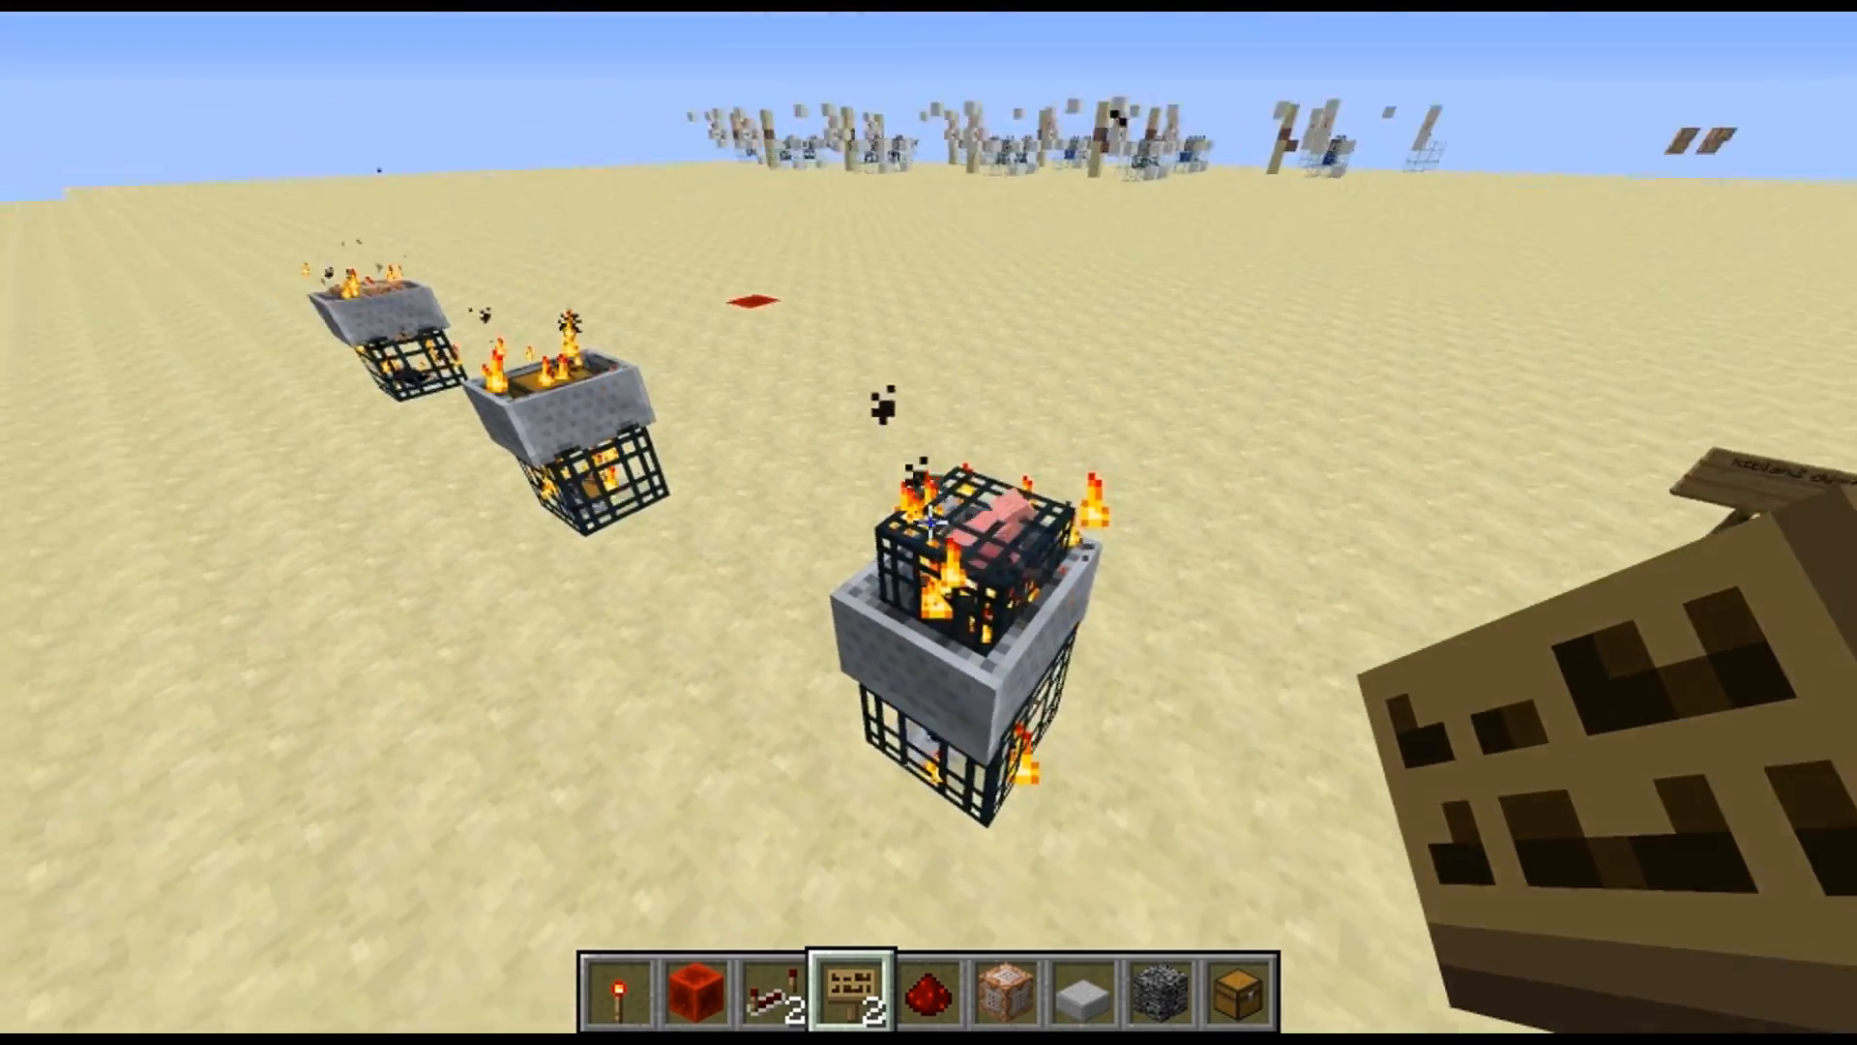
{"action": "key", "text": "w"}
{"action": "key", "text": "d"}
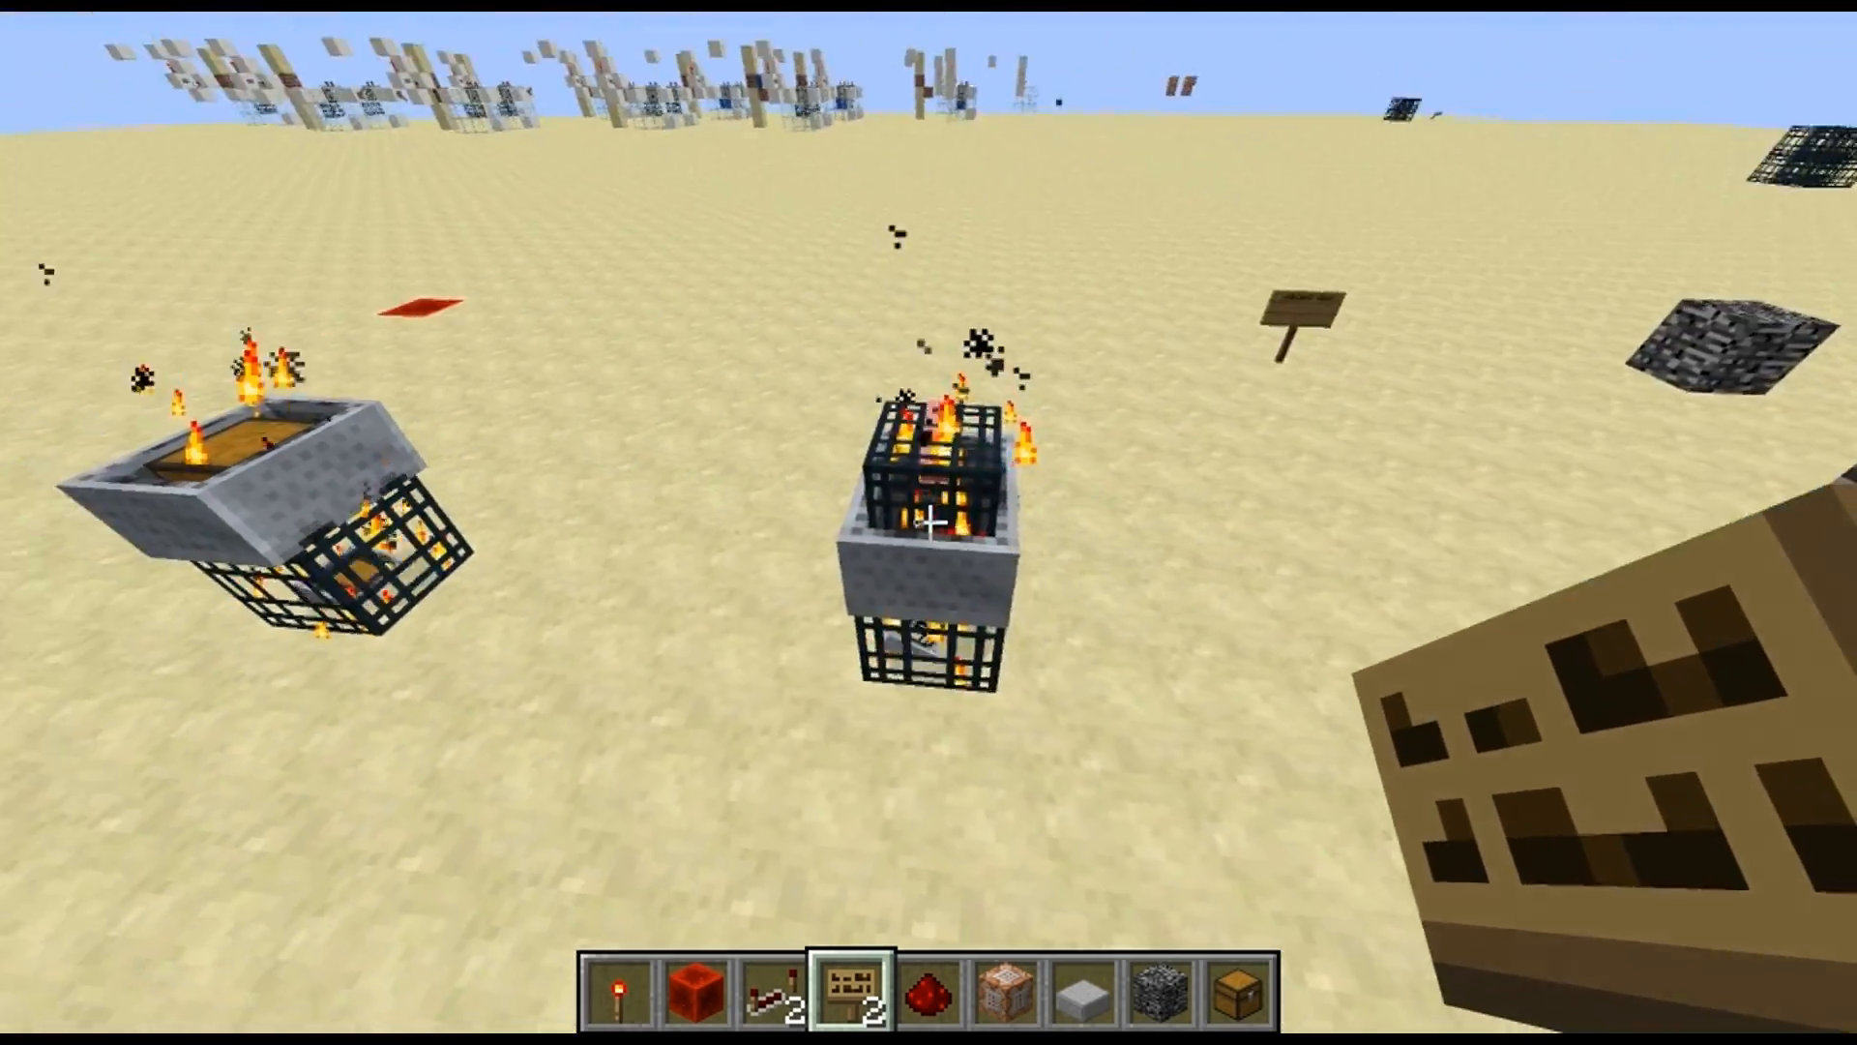
{"action": "key", "text": "w"}
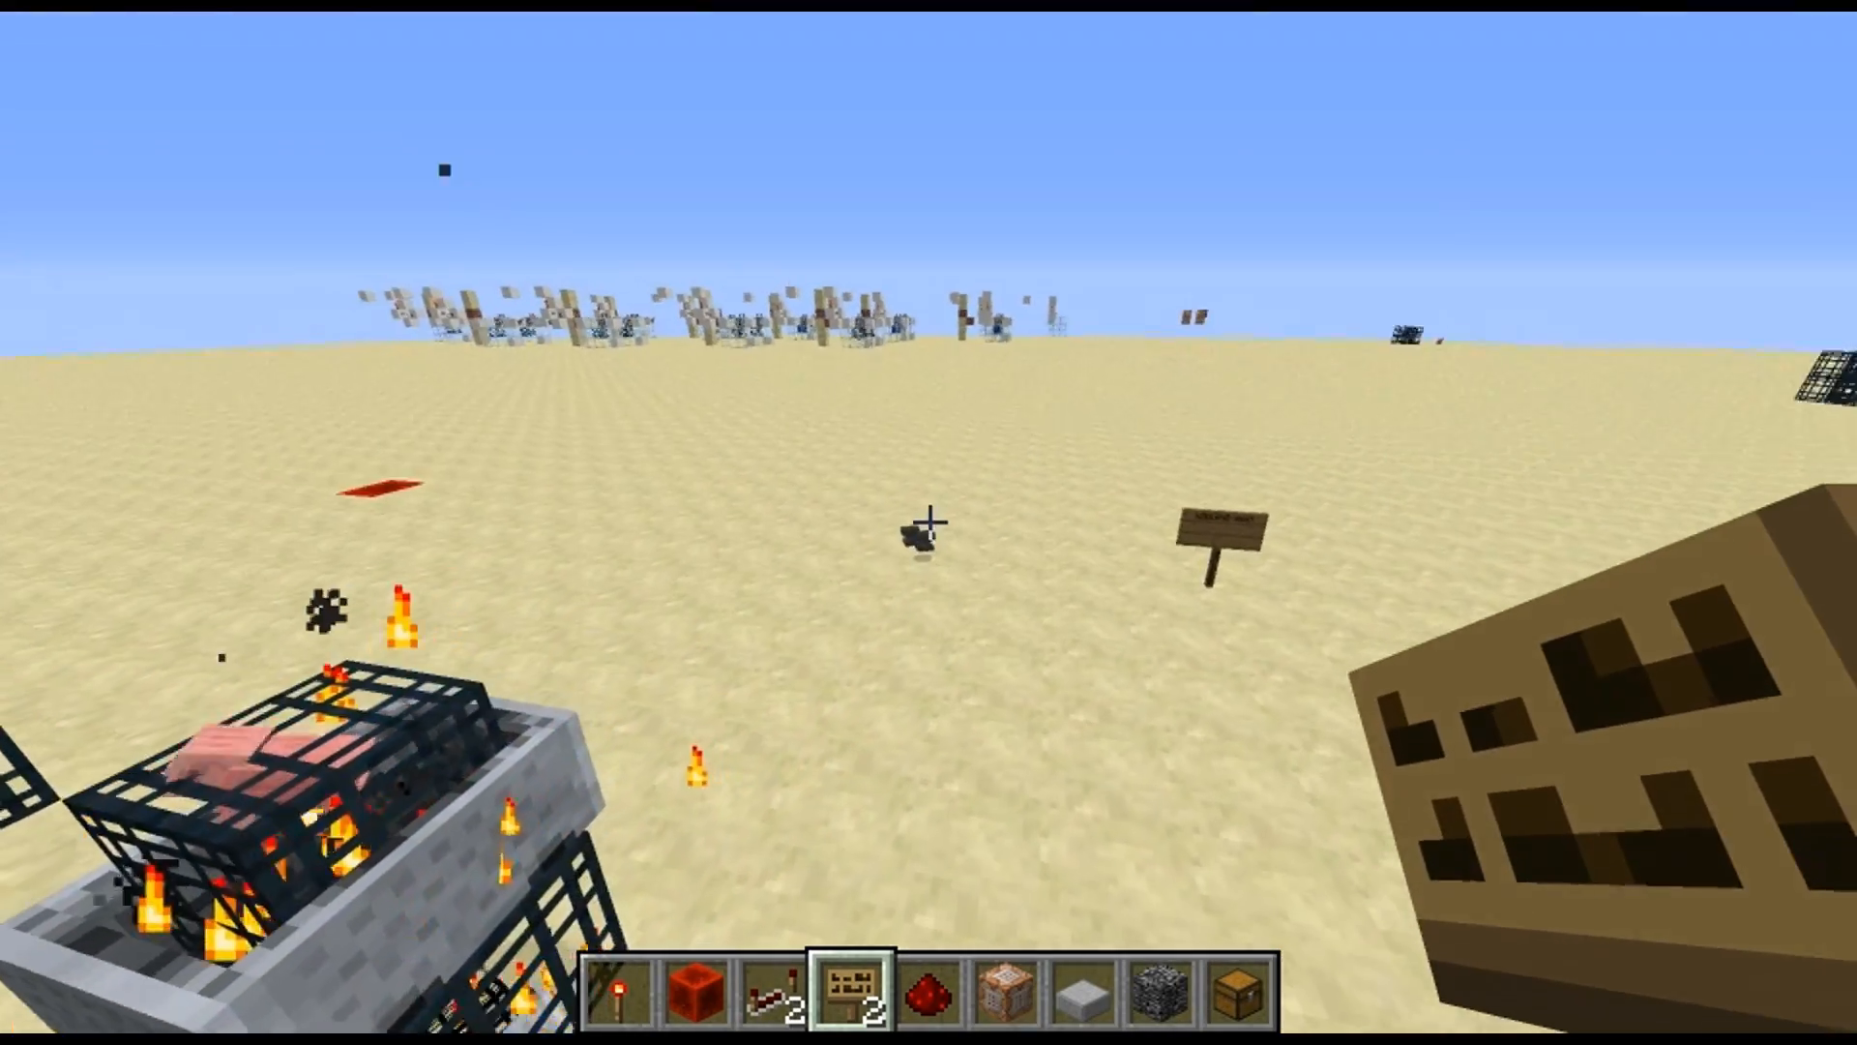
Collect the anvils dropped by the item spawner and check the inventory and the source chest for matching items
{"action": "key", "text": "e"}
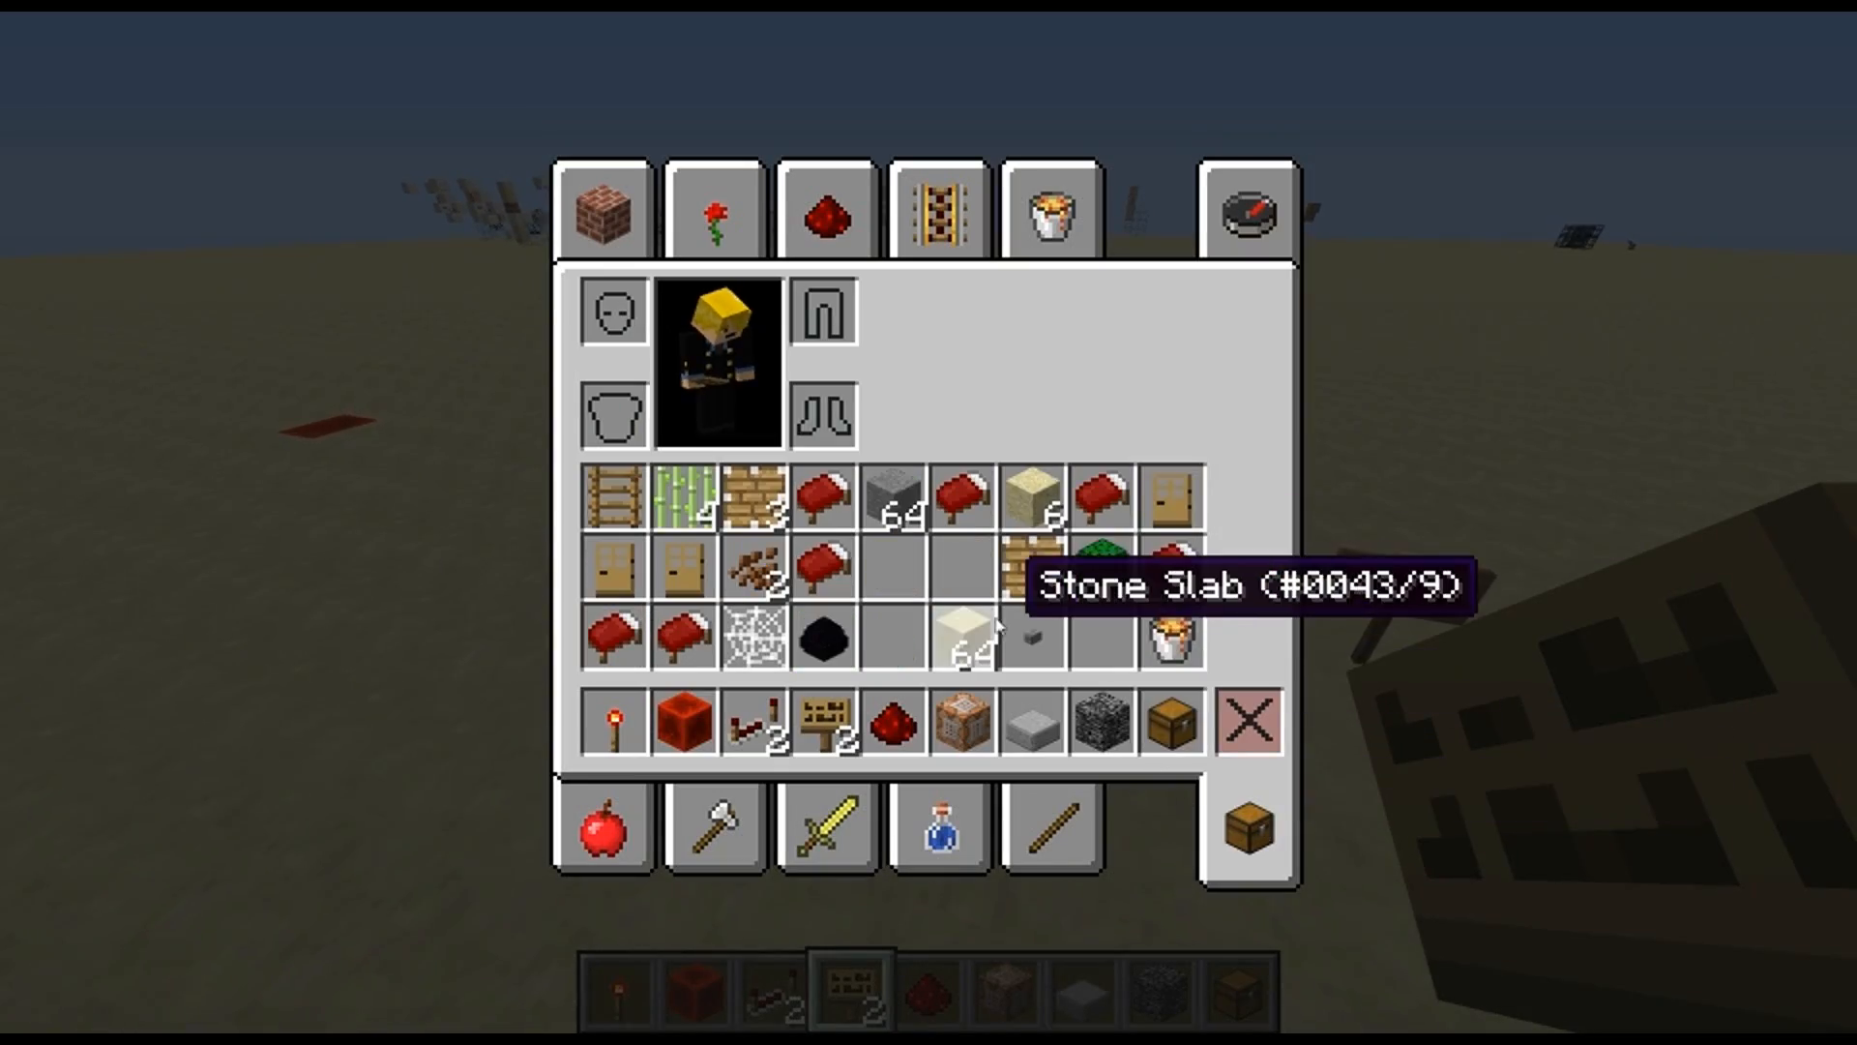
{"action": "key", "text": "e"}
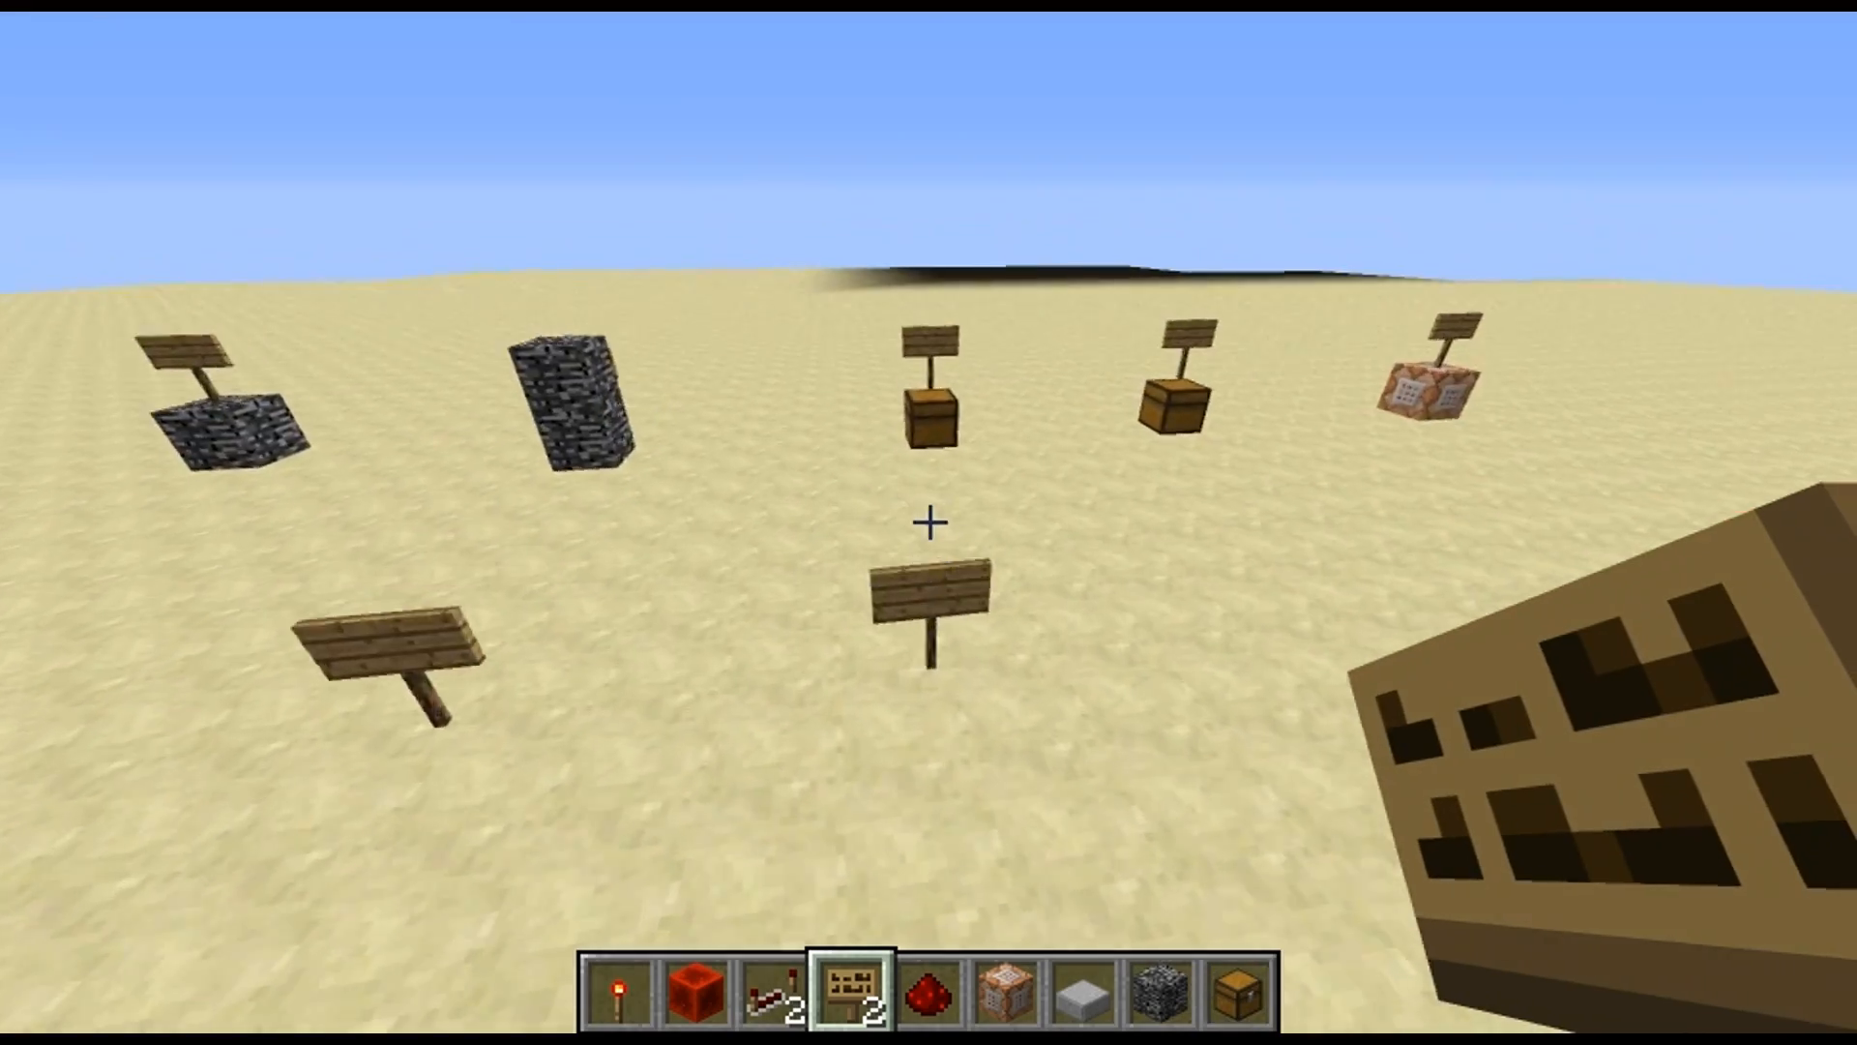
{"action": "right_click", "coordinate": [930, 523]}
{"action": "key", "text": "e"}
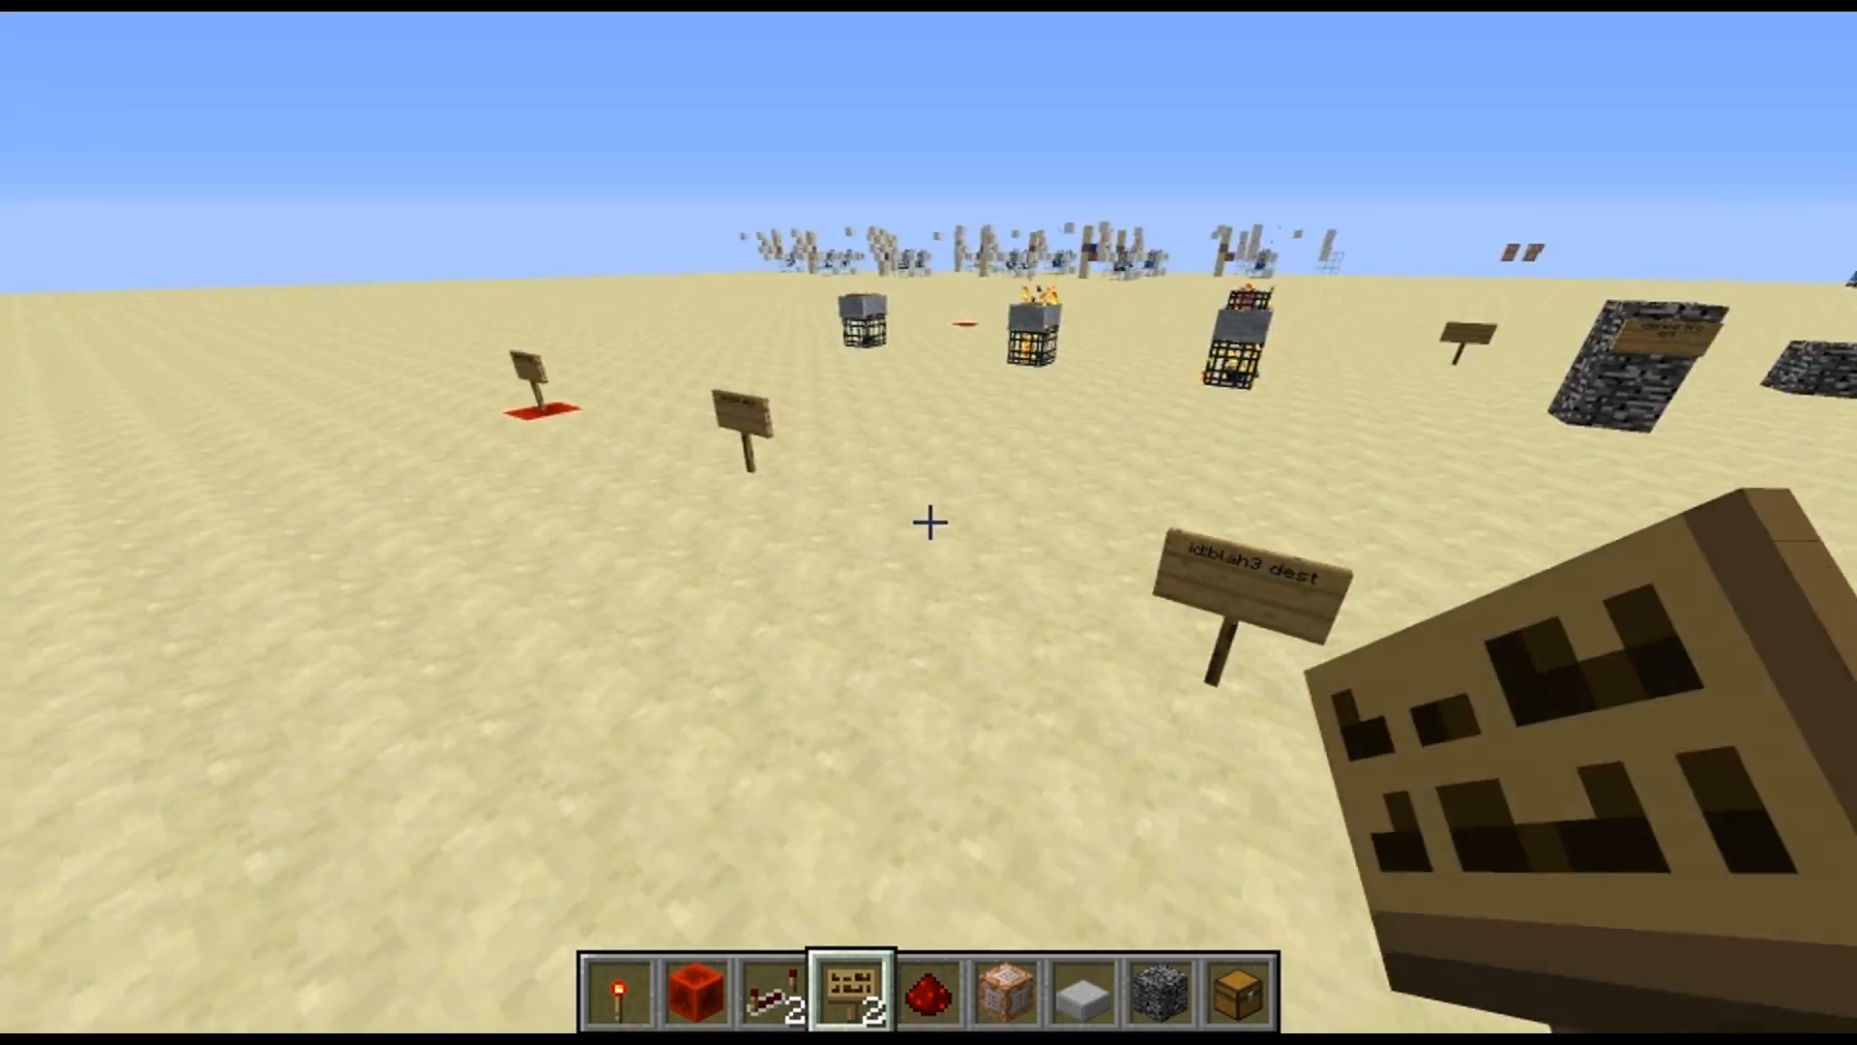
{"action": "key", "text": "e"}
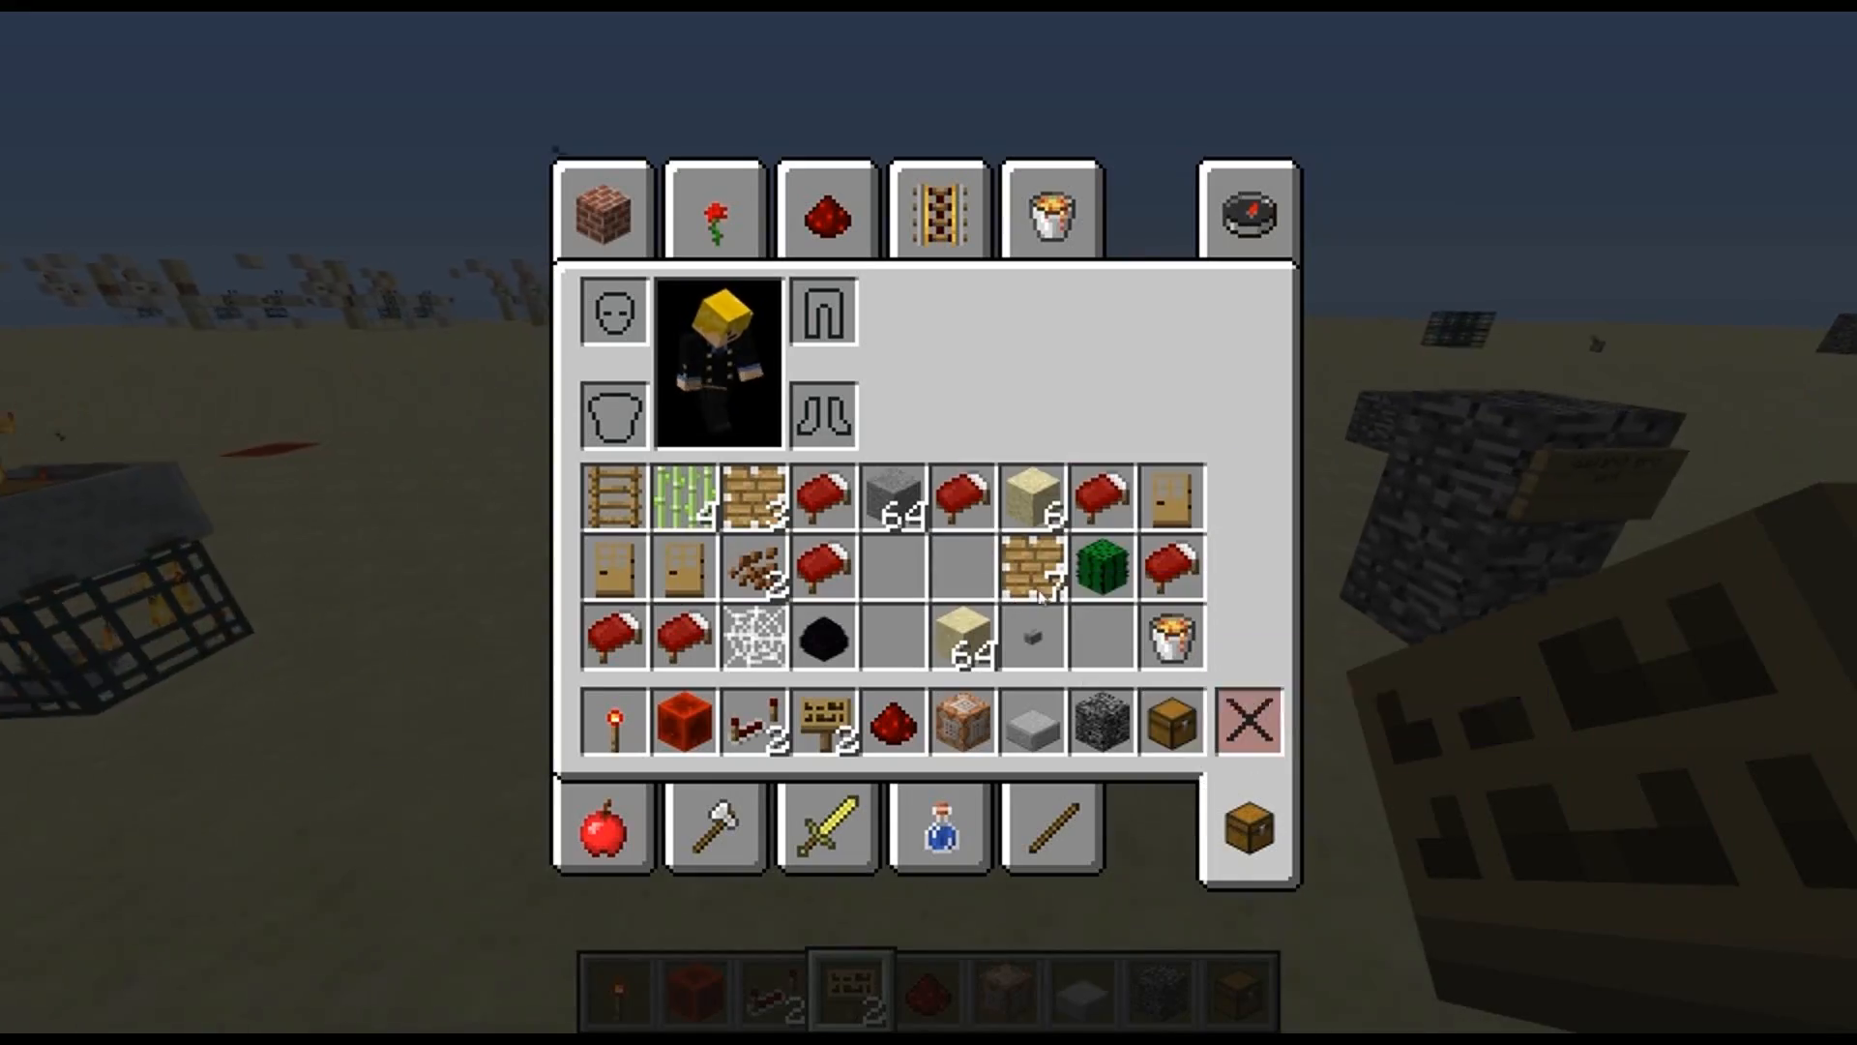
{"action": "key", "text": "e"}
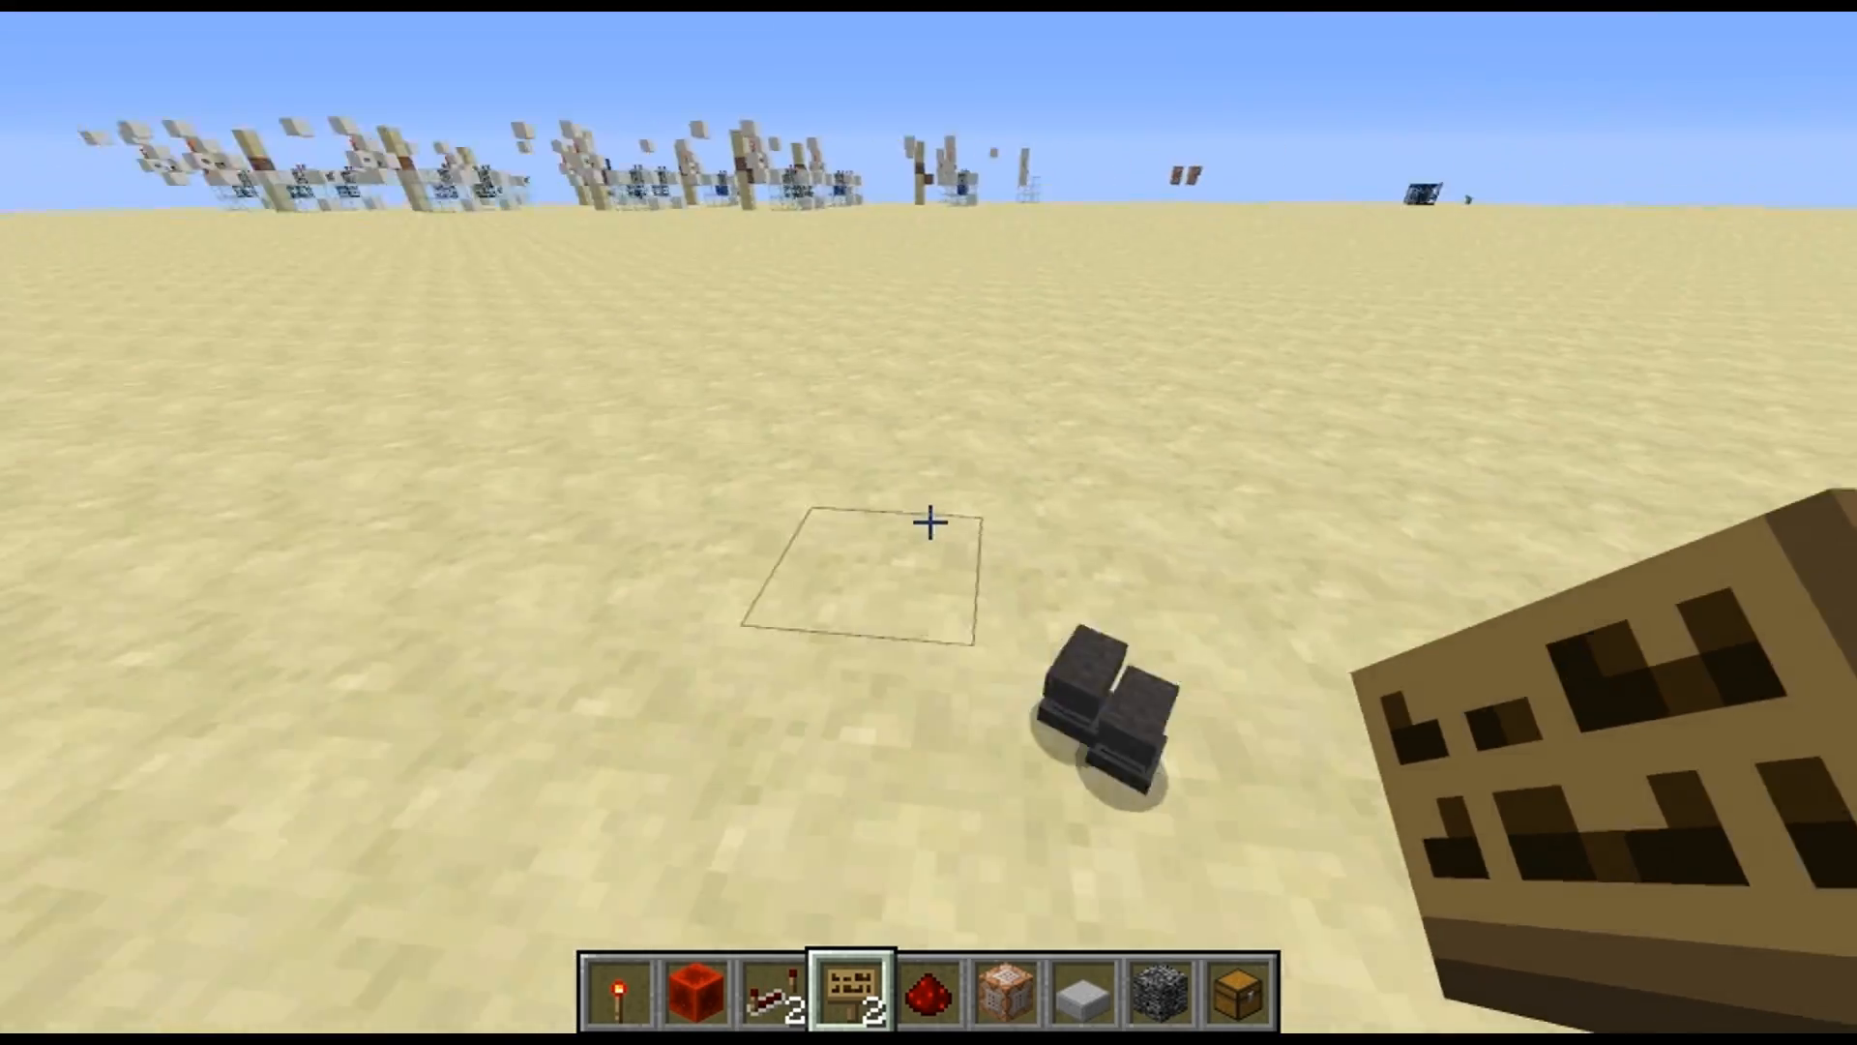
{"action": "key", "text": "e"}
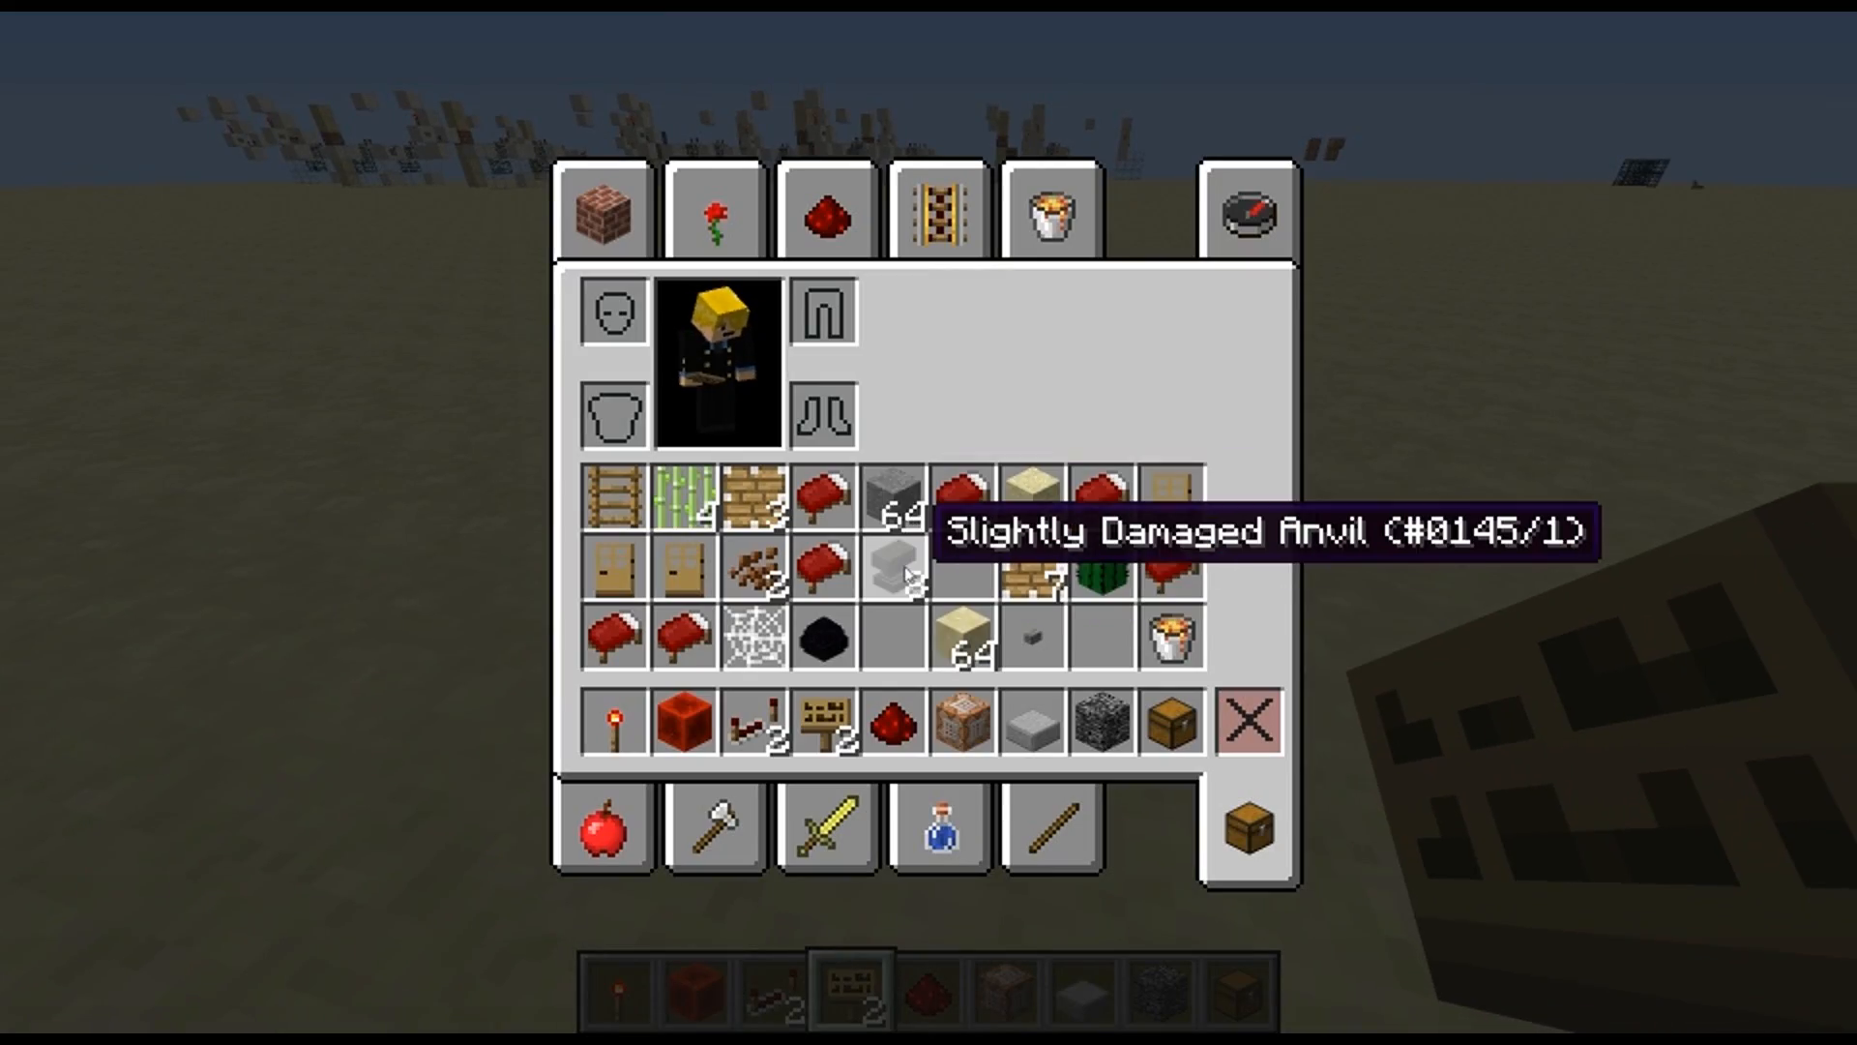
{"action": "key", "text": "e"}
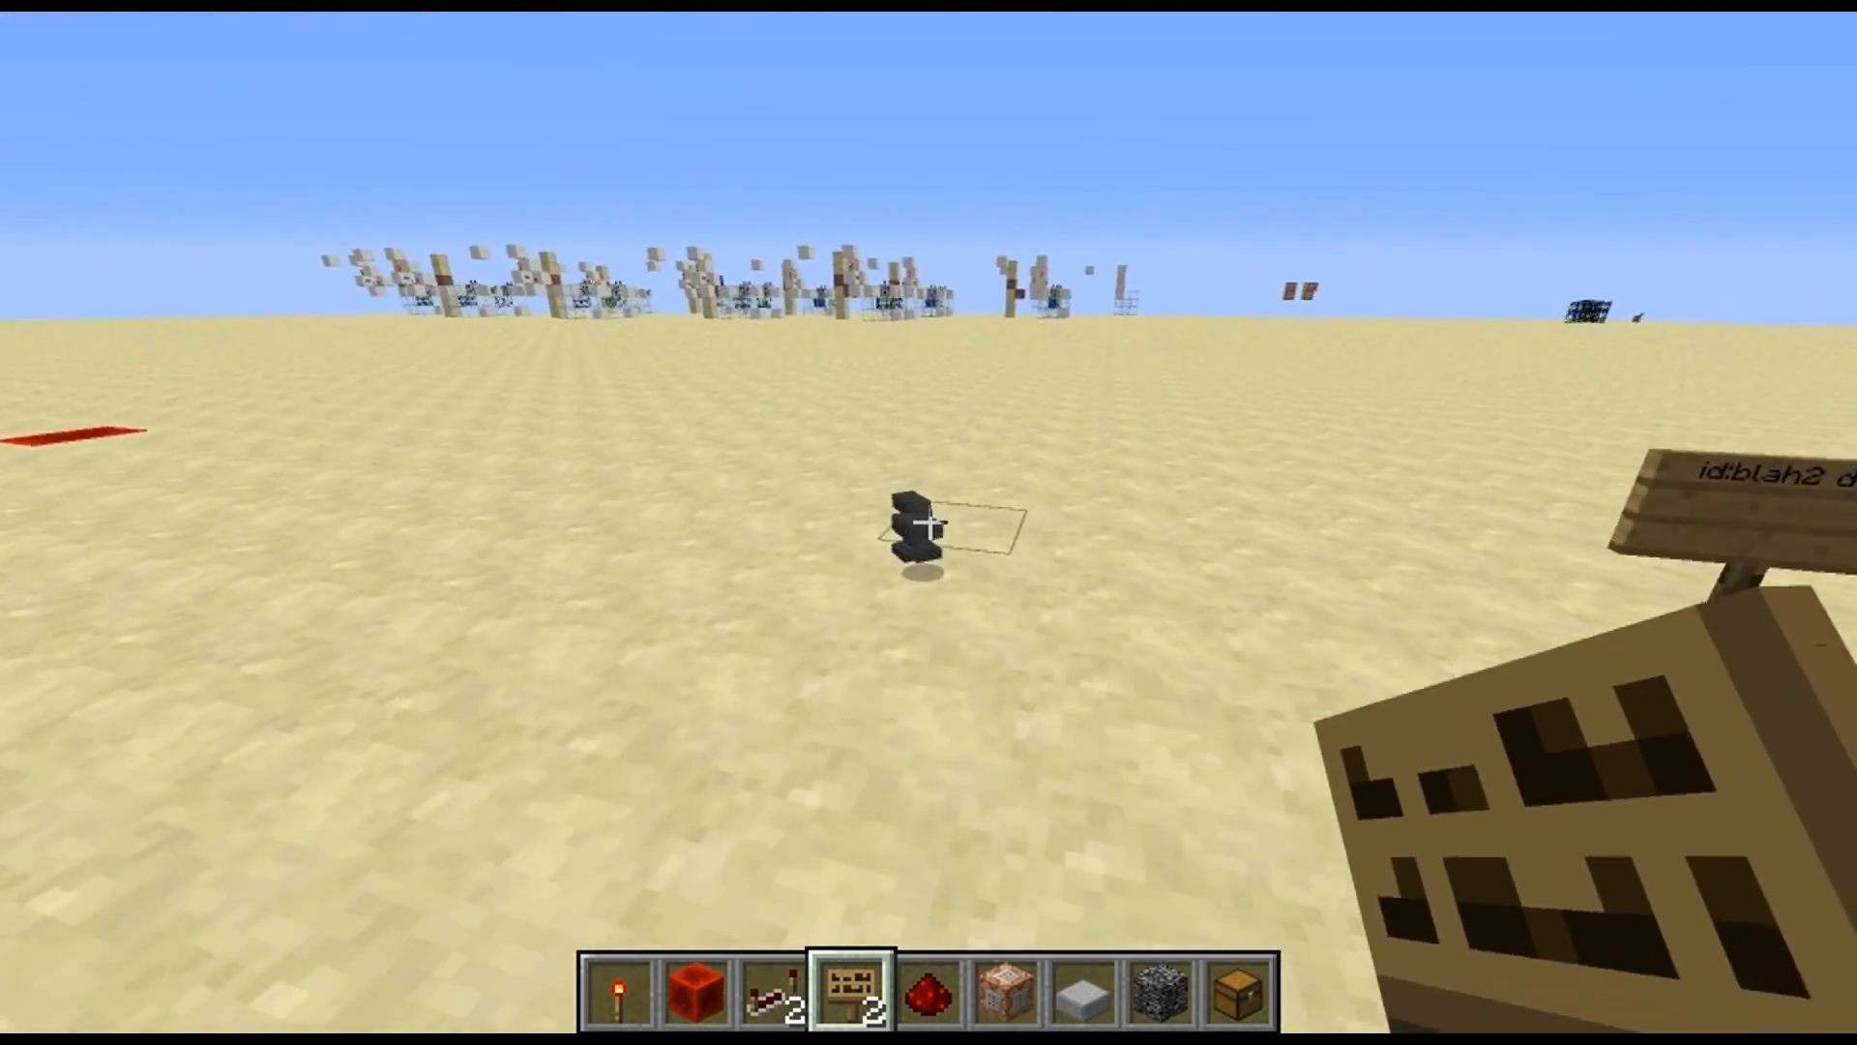
{"action": "key", "text": "e"}
{"action": "key", "text": "e"}
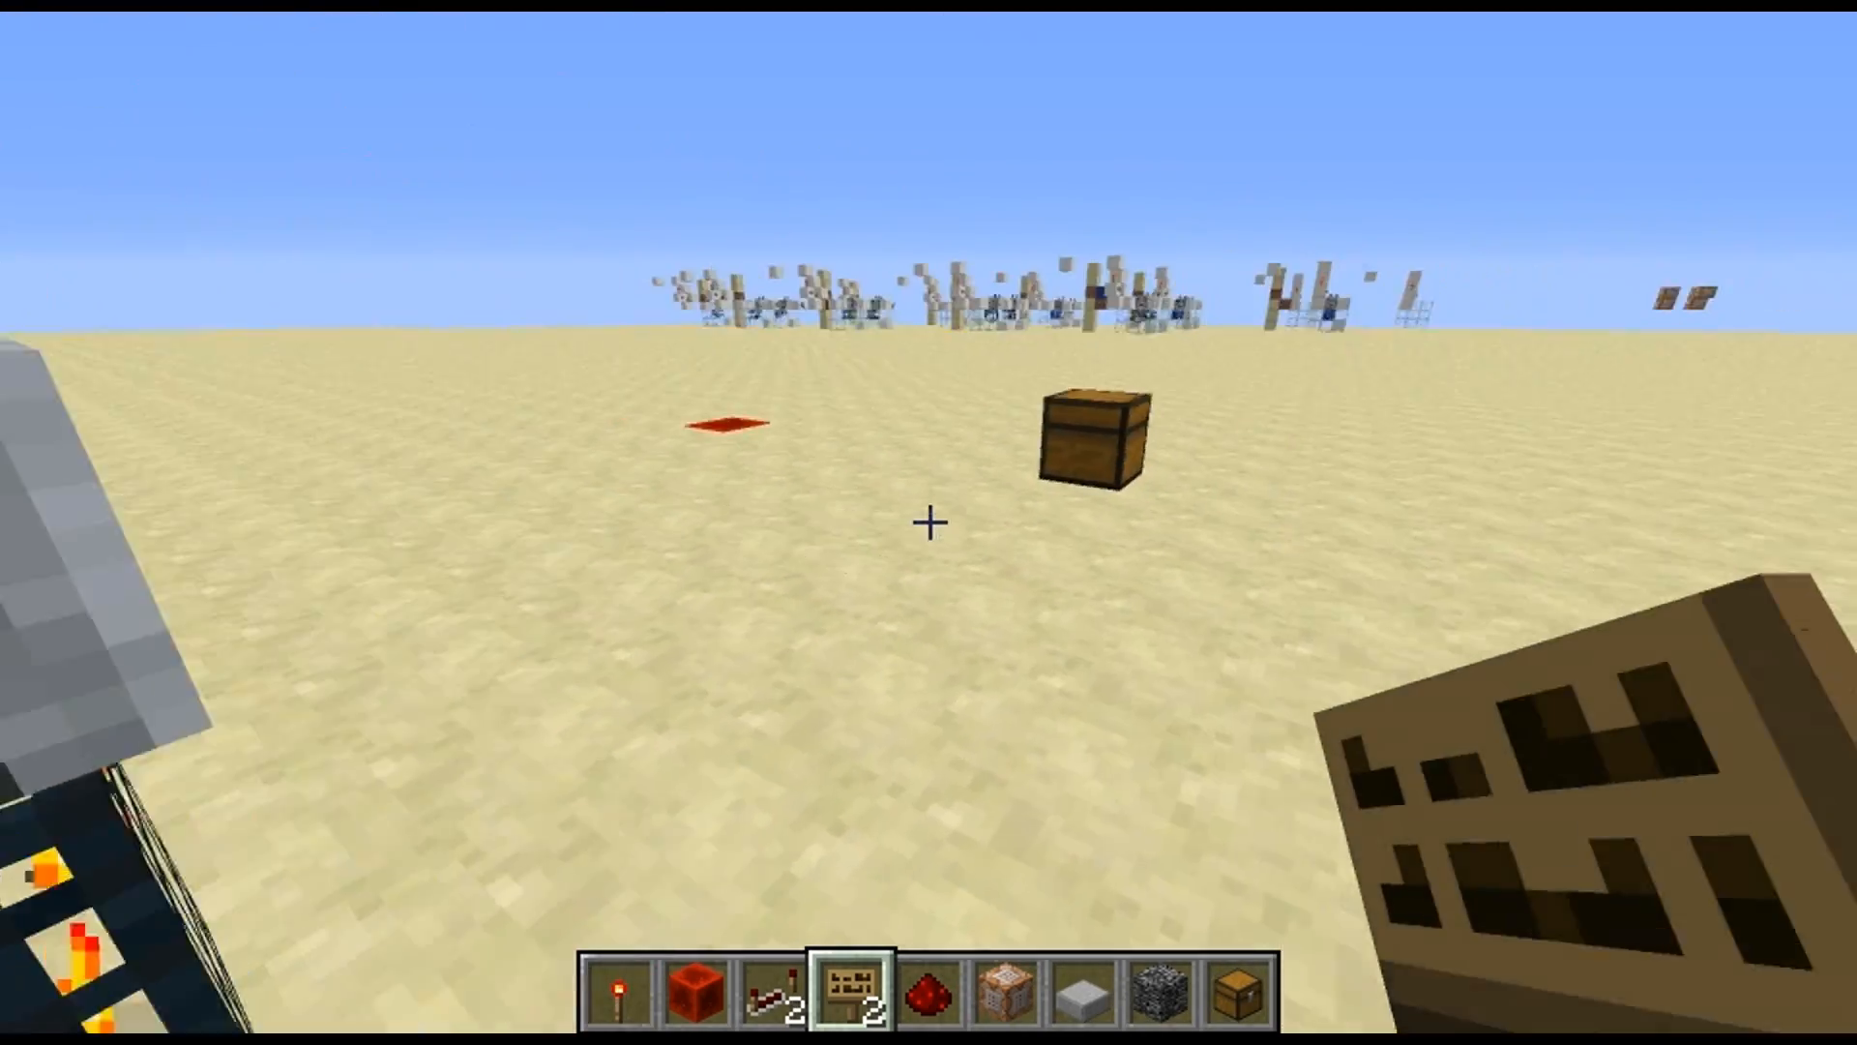
Examine the chest placed by the chest spawner from several sides and compare its position with the row of spawners
{"action": "right_click", "coordinate": [930, 526]}
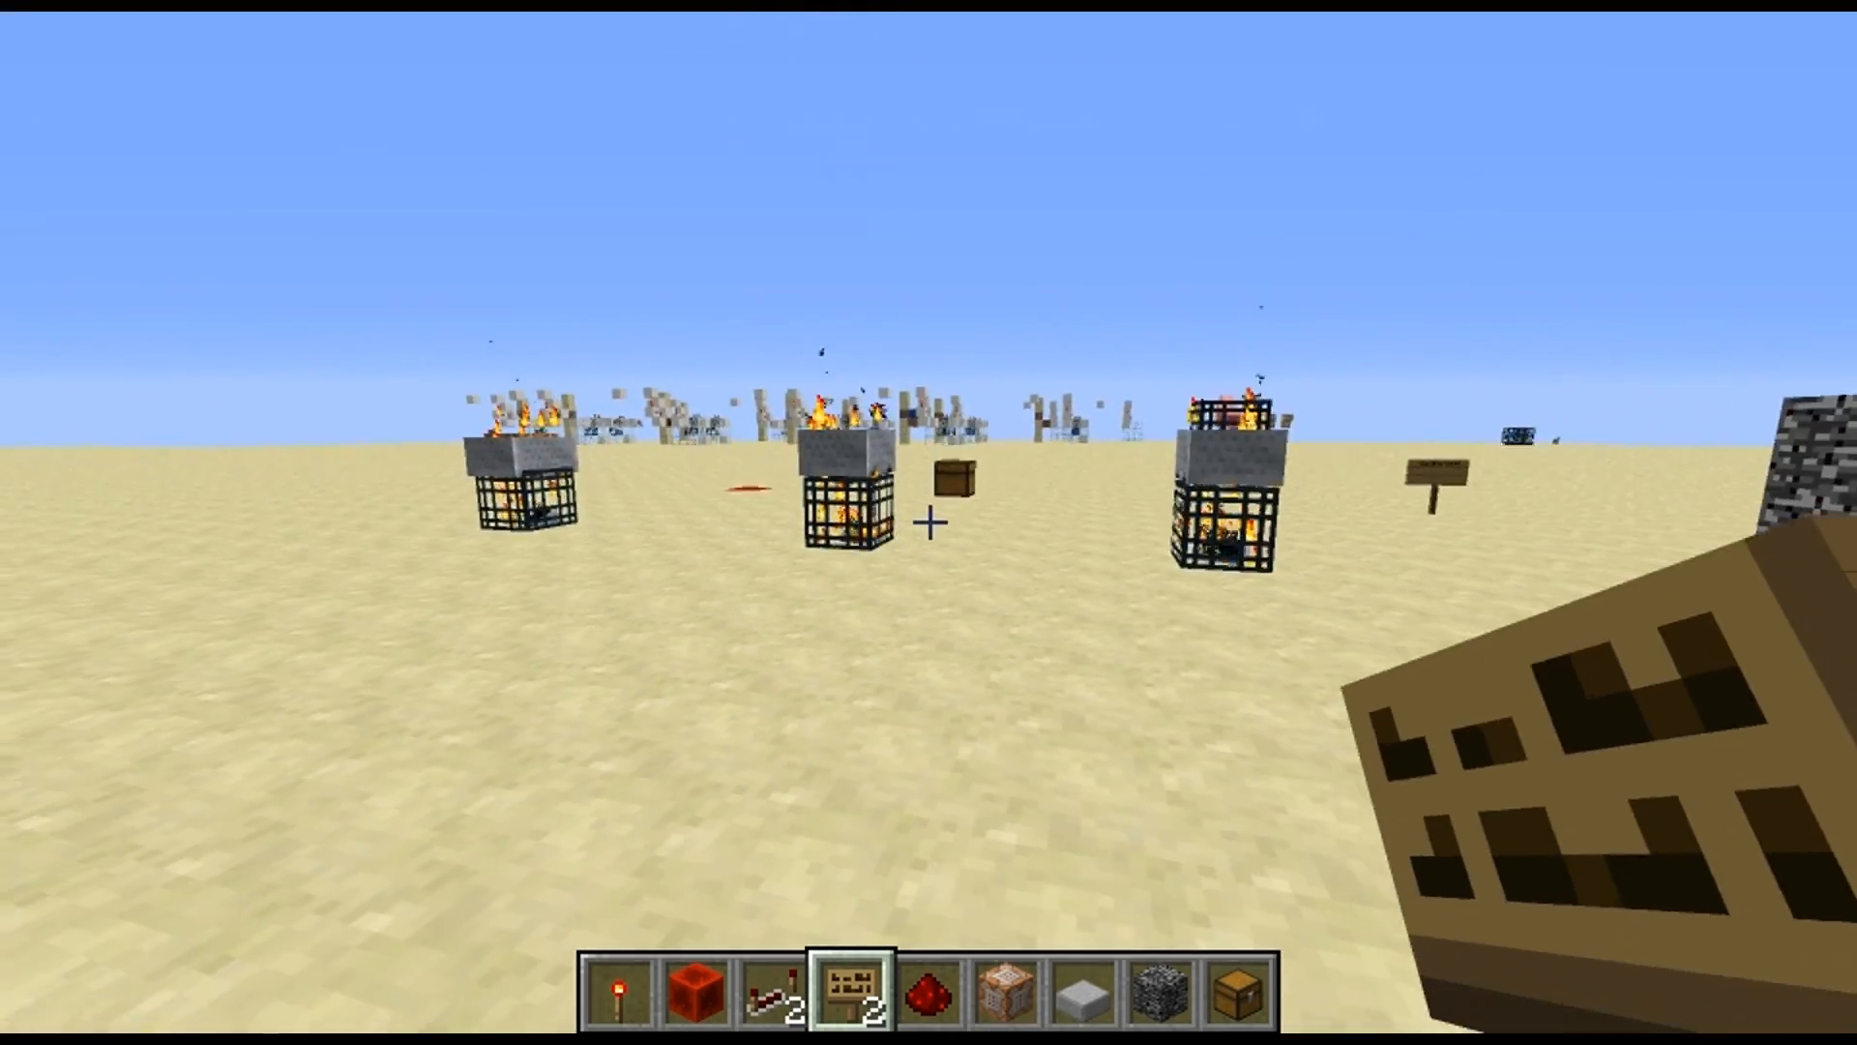
{"action": "key", "text": "w"}
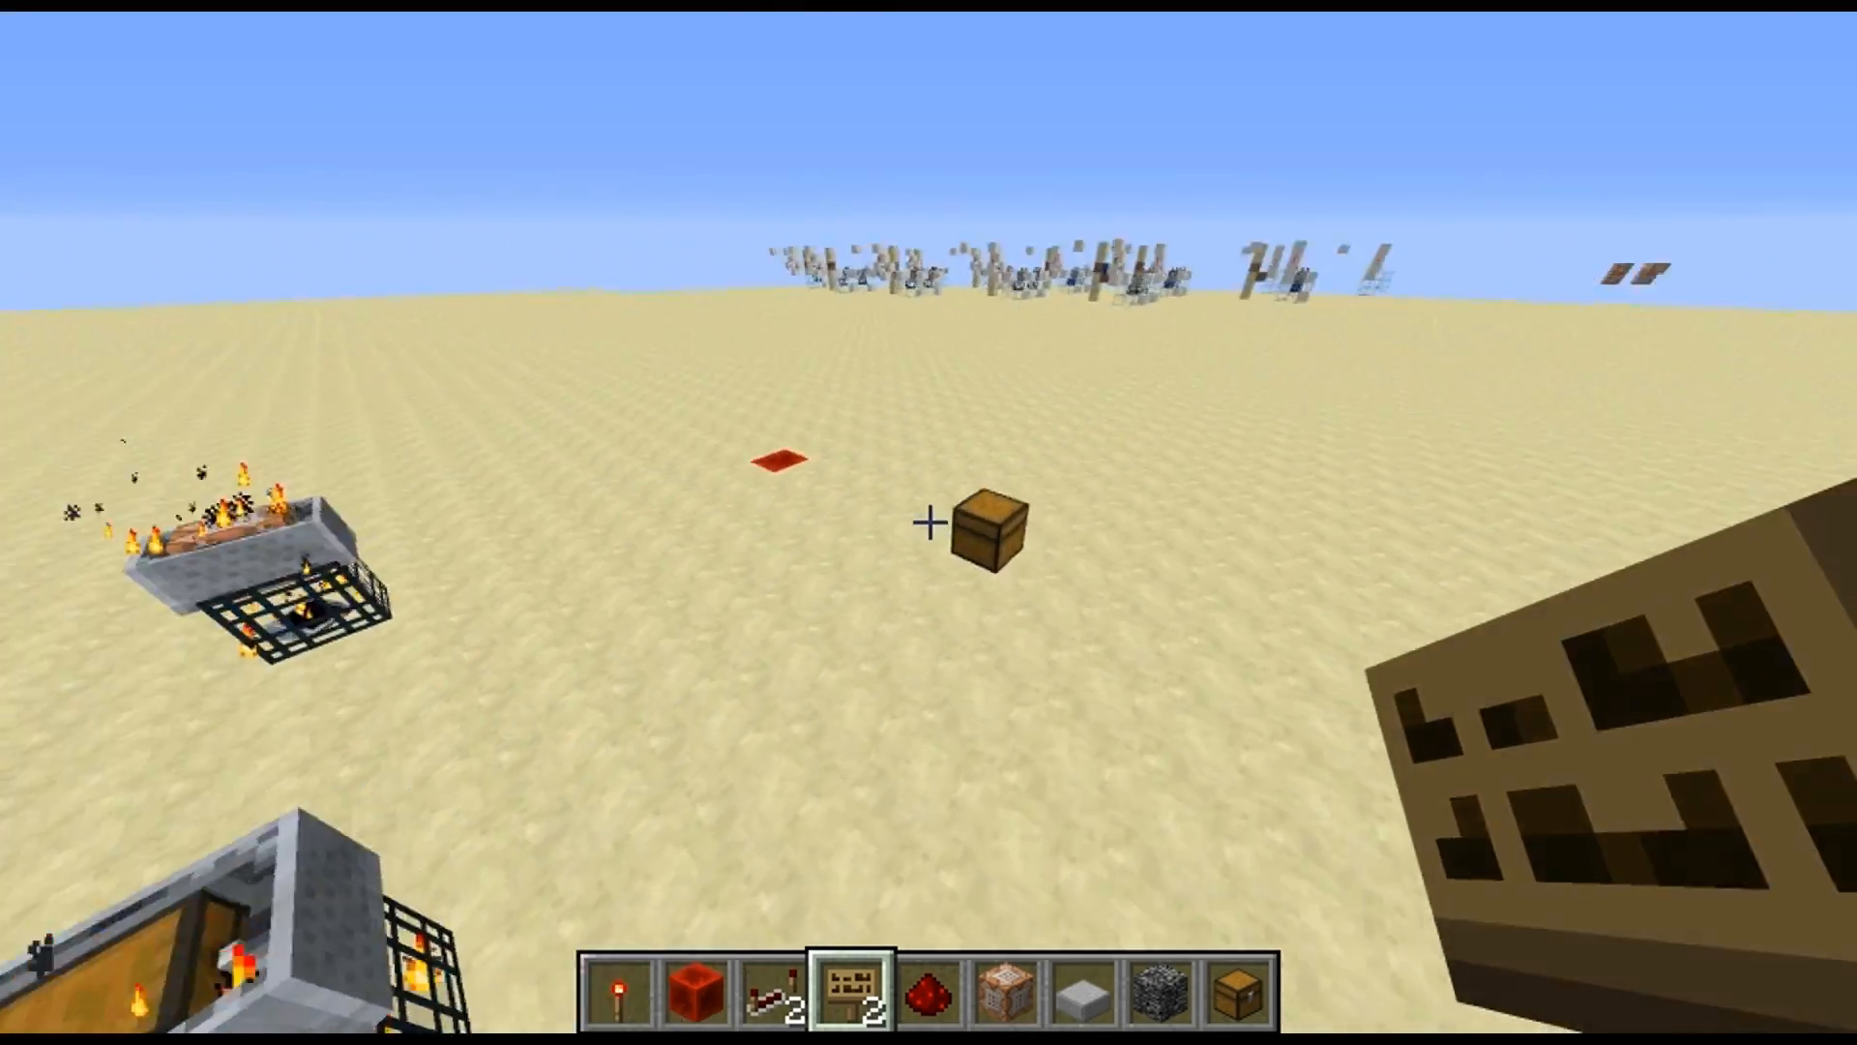
{"action": "key", "text": "d"}
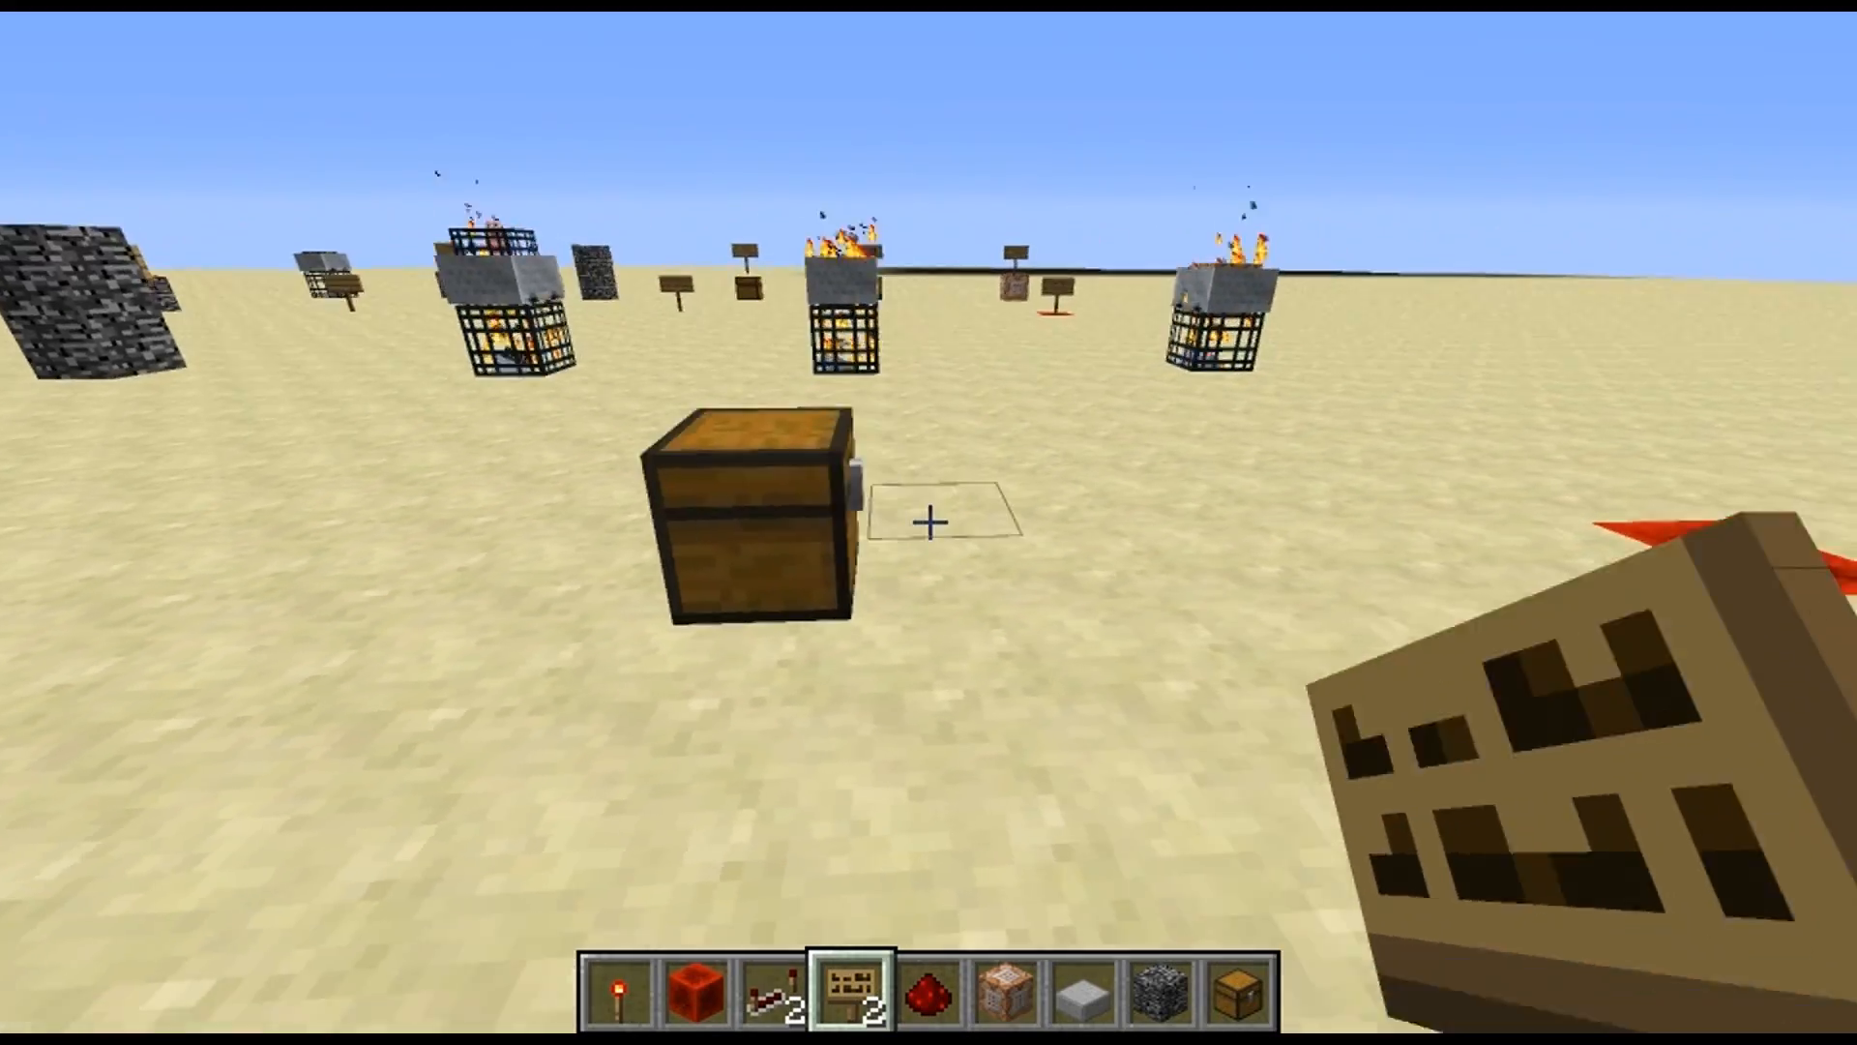
{"action": "key", "text": "d"}
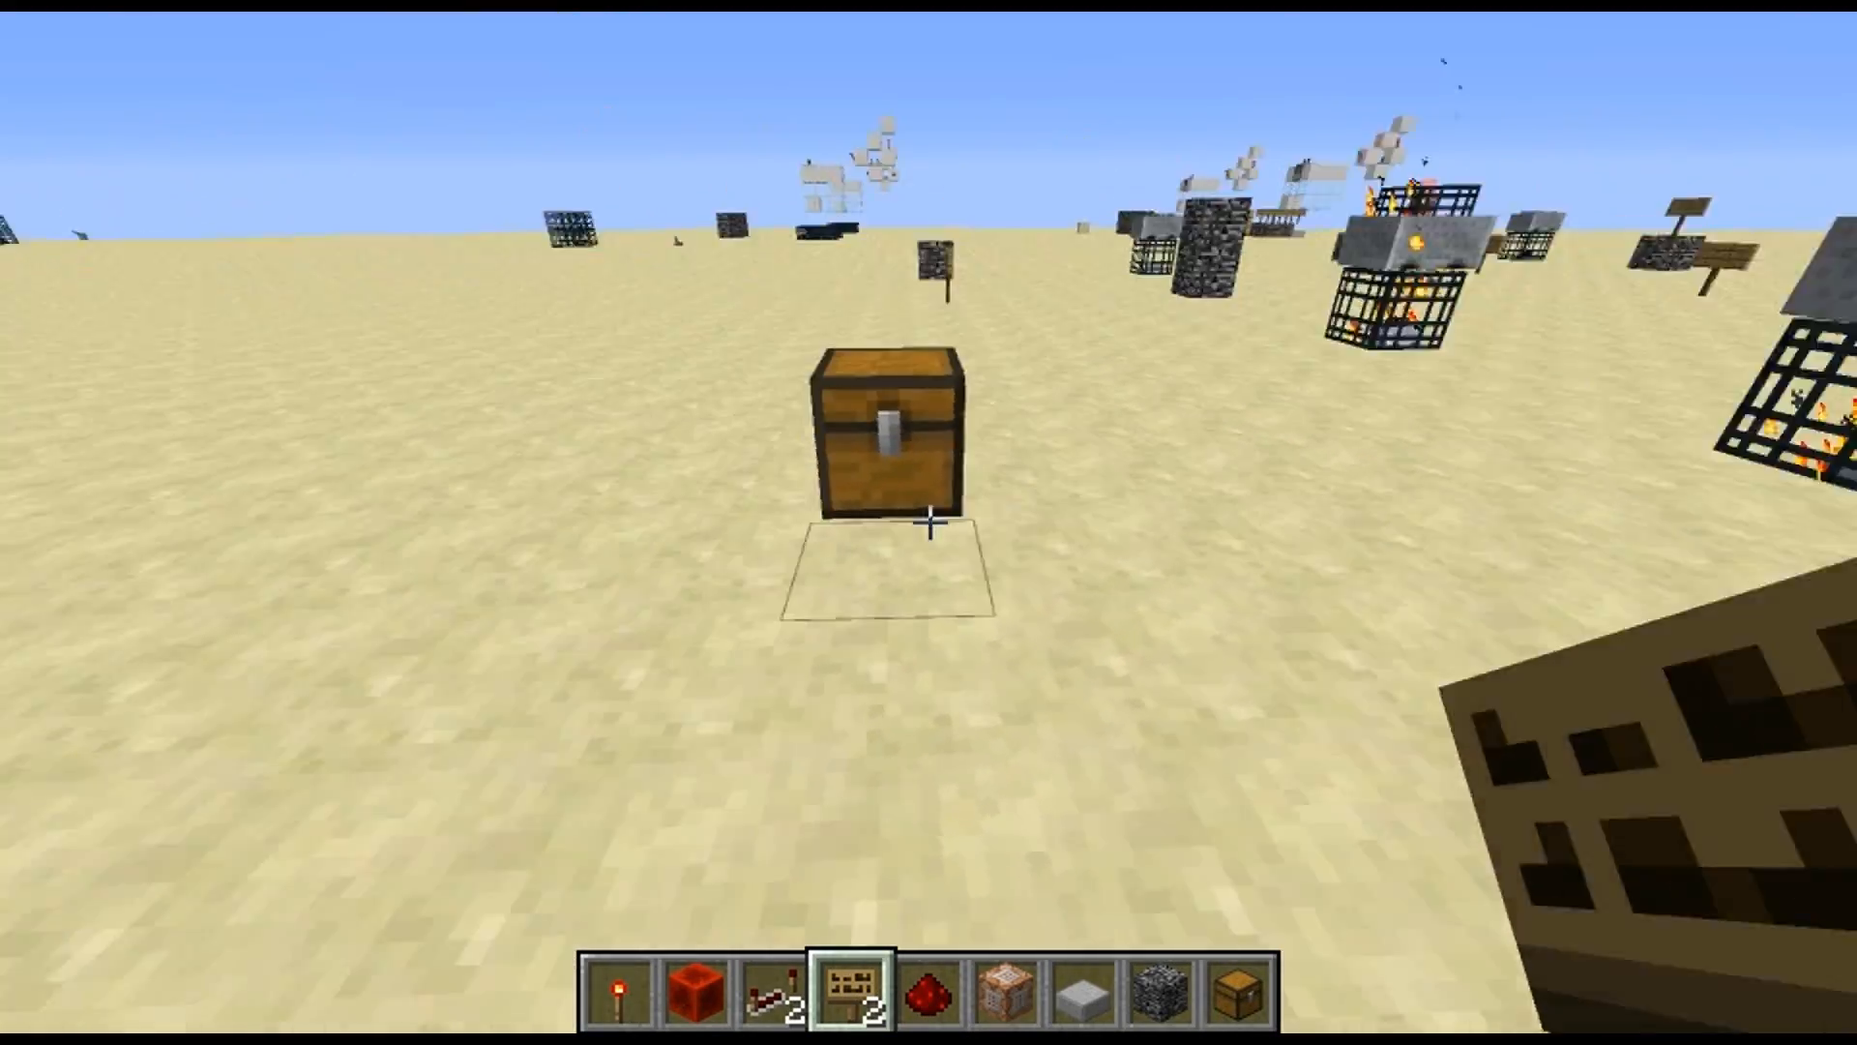
{"action": "key", "text": "s"}
{"action": "key", "text": "d"}
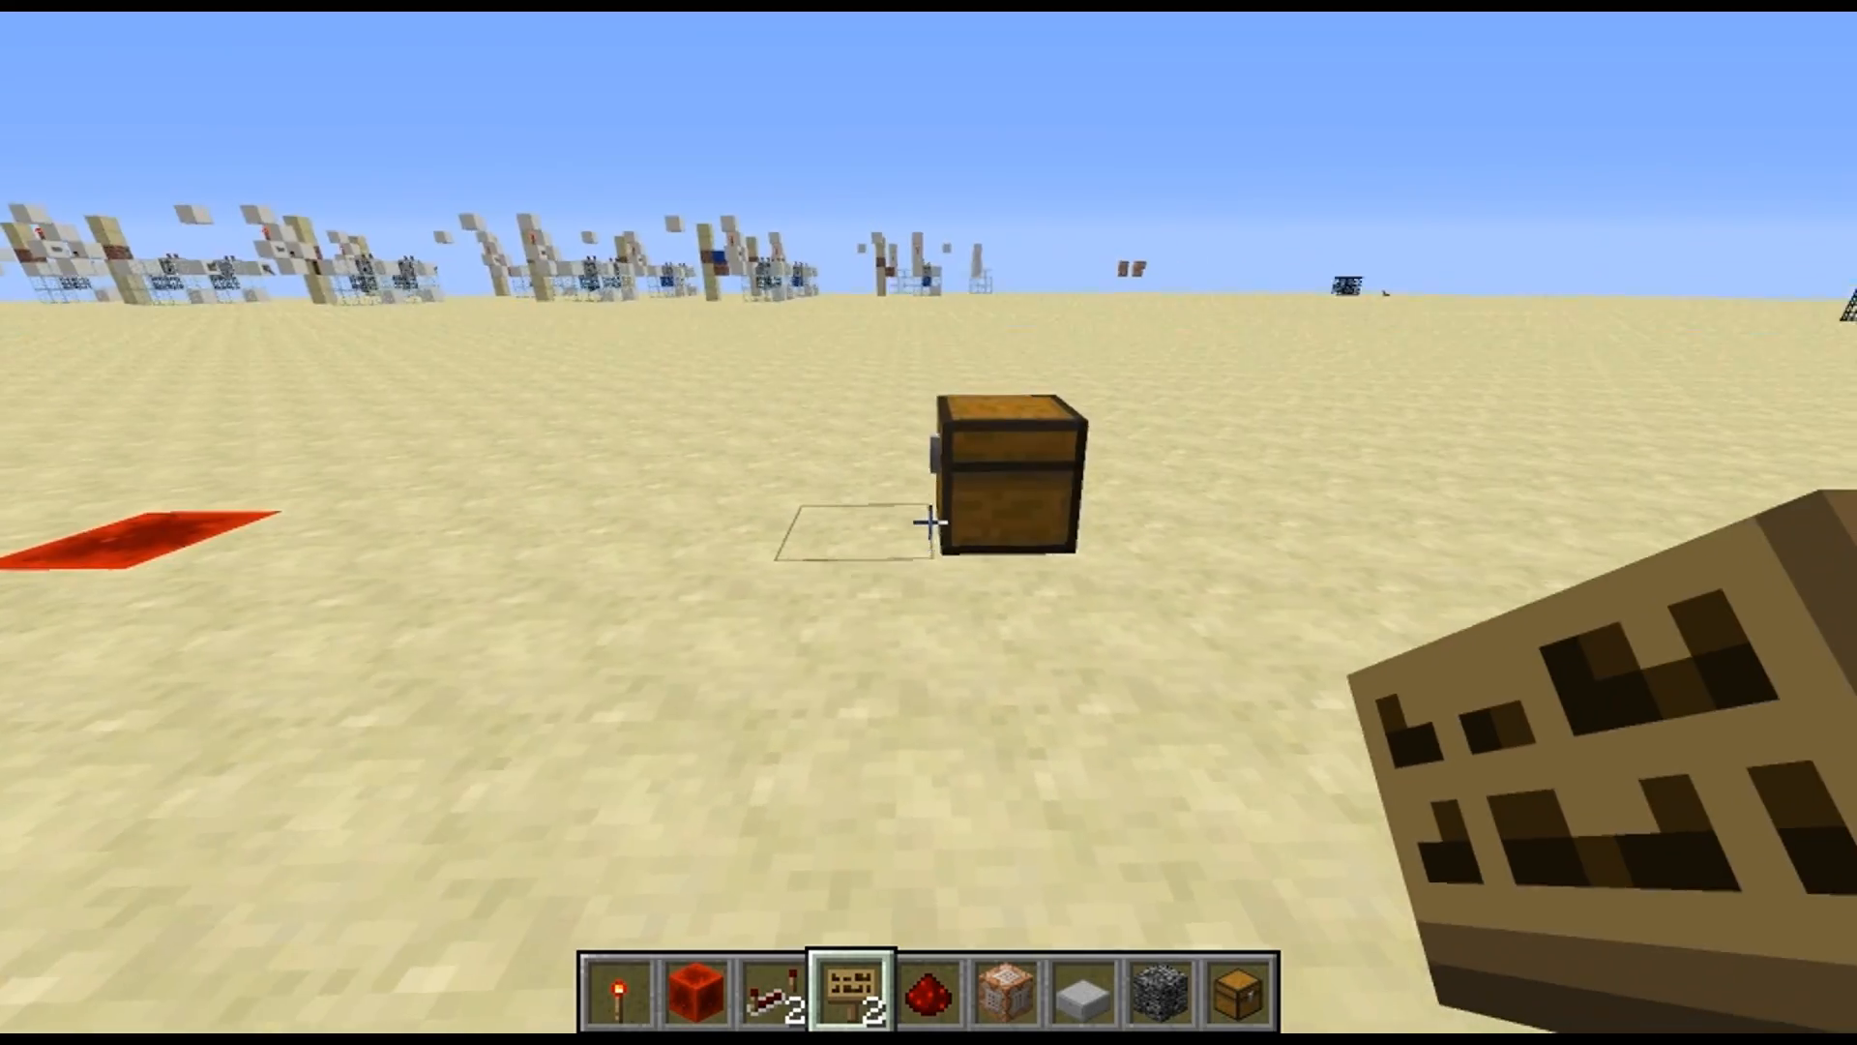
{"action": "key", "text": "a"}
{"action": "key", "text": "a"}
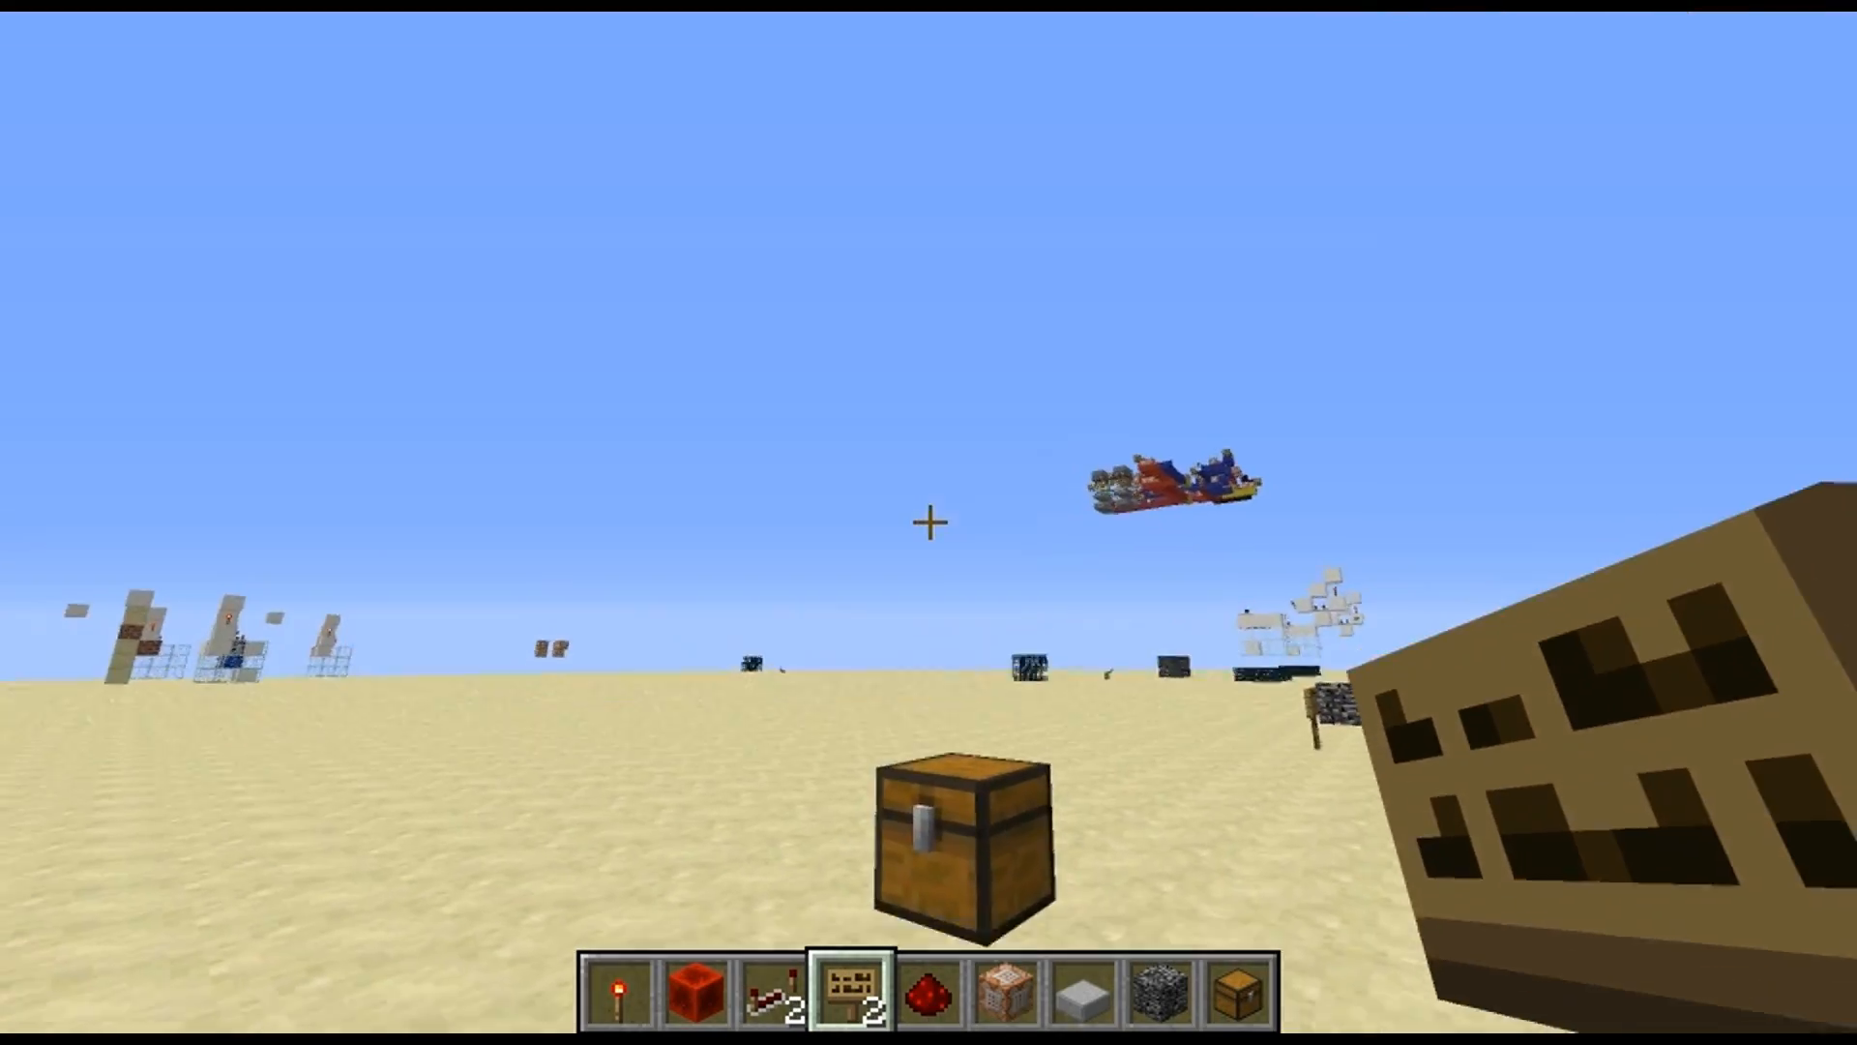
{"action": "key", "text": "d"}
{"action": "key", "text": "a"}
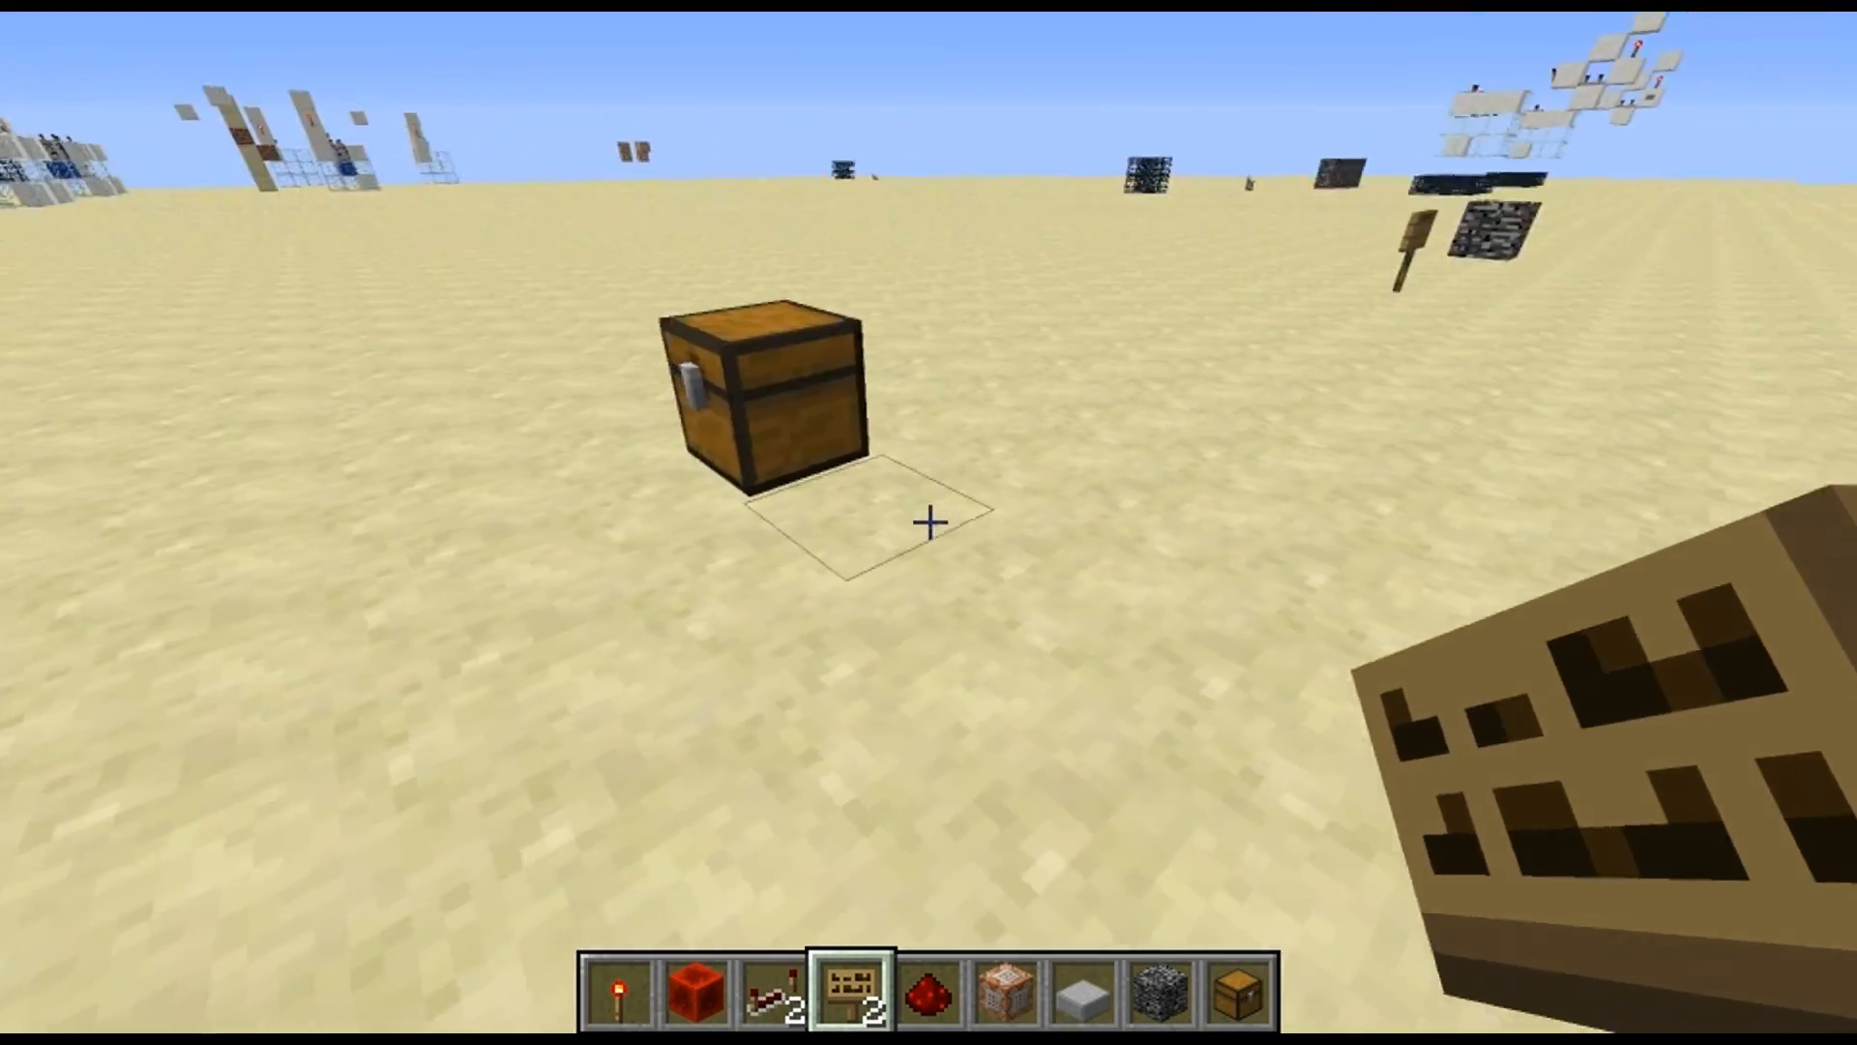
{"action": "key", "text": "d"}
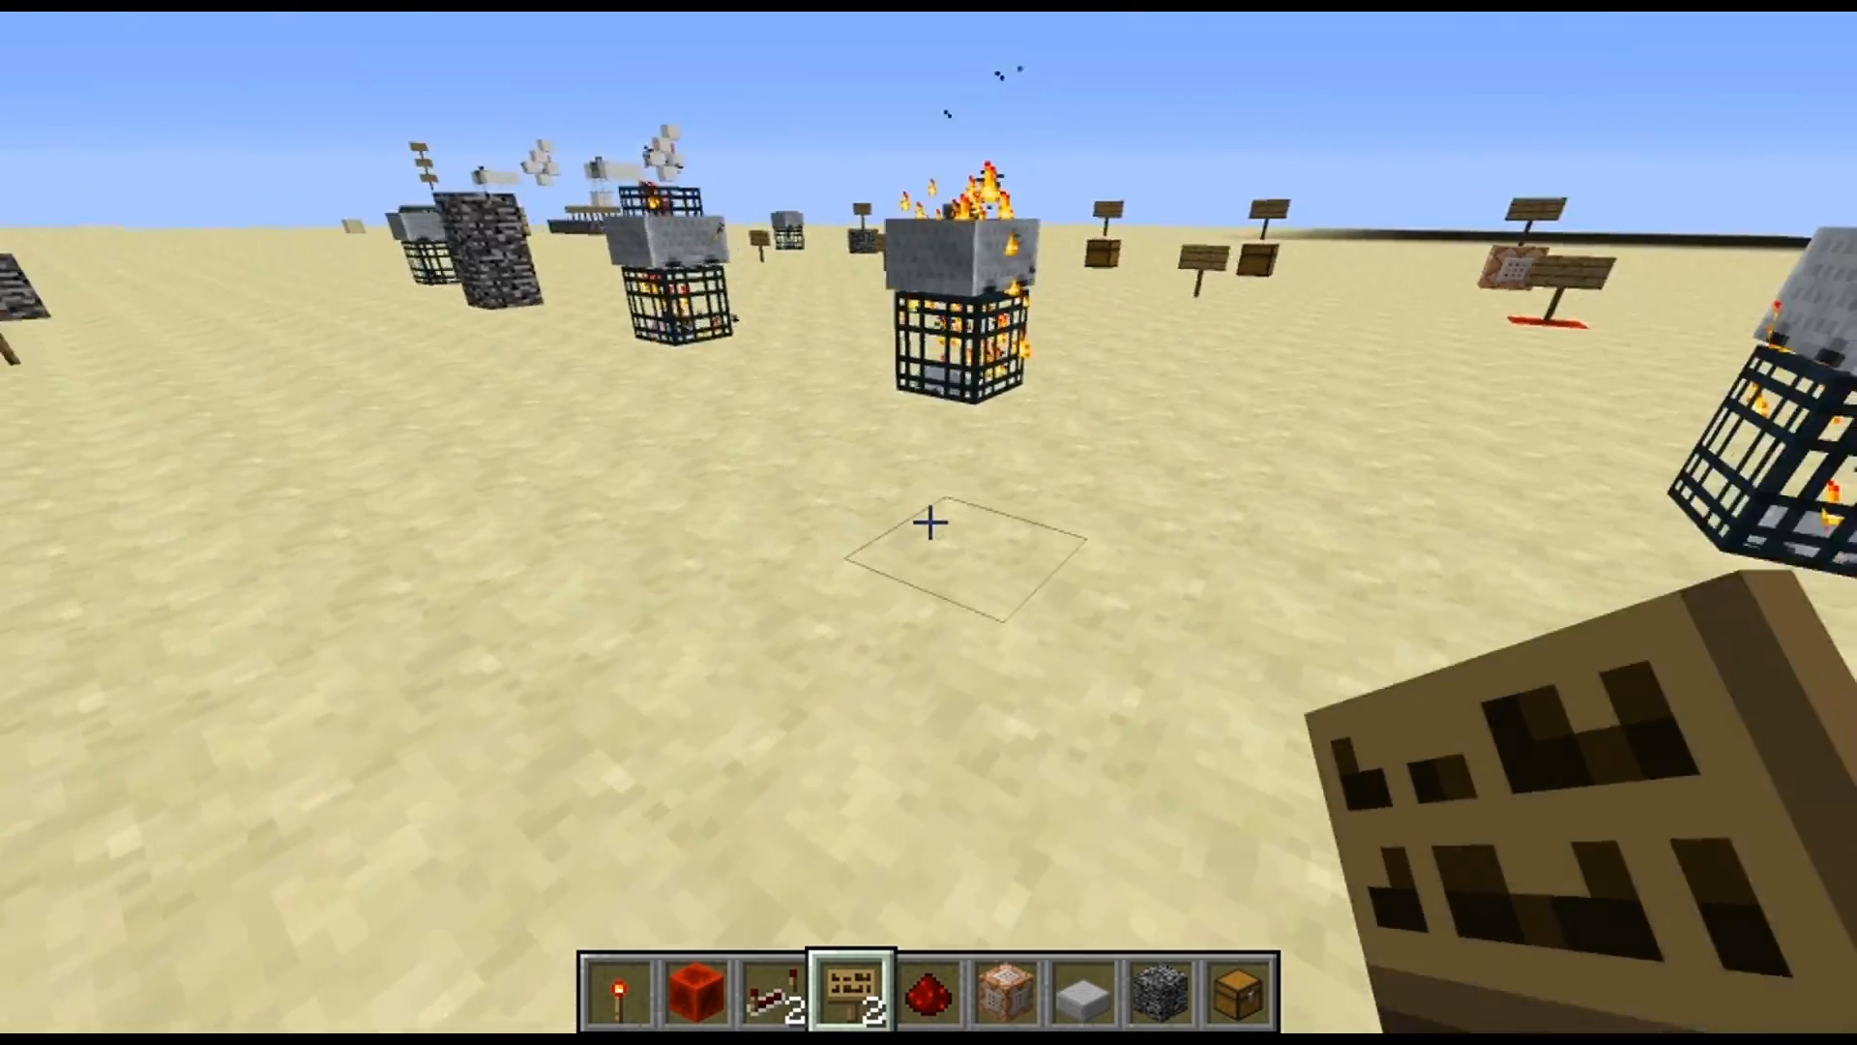
{"action": "key", "text": "d"}
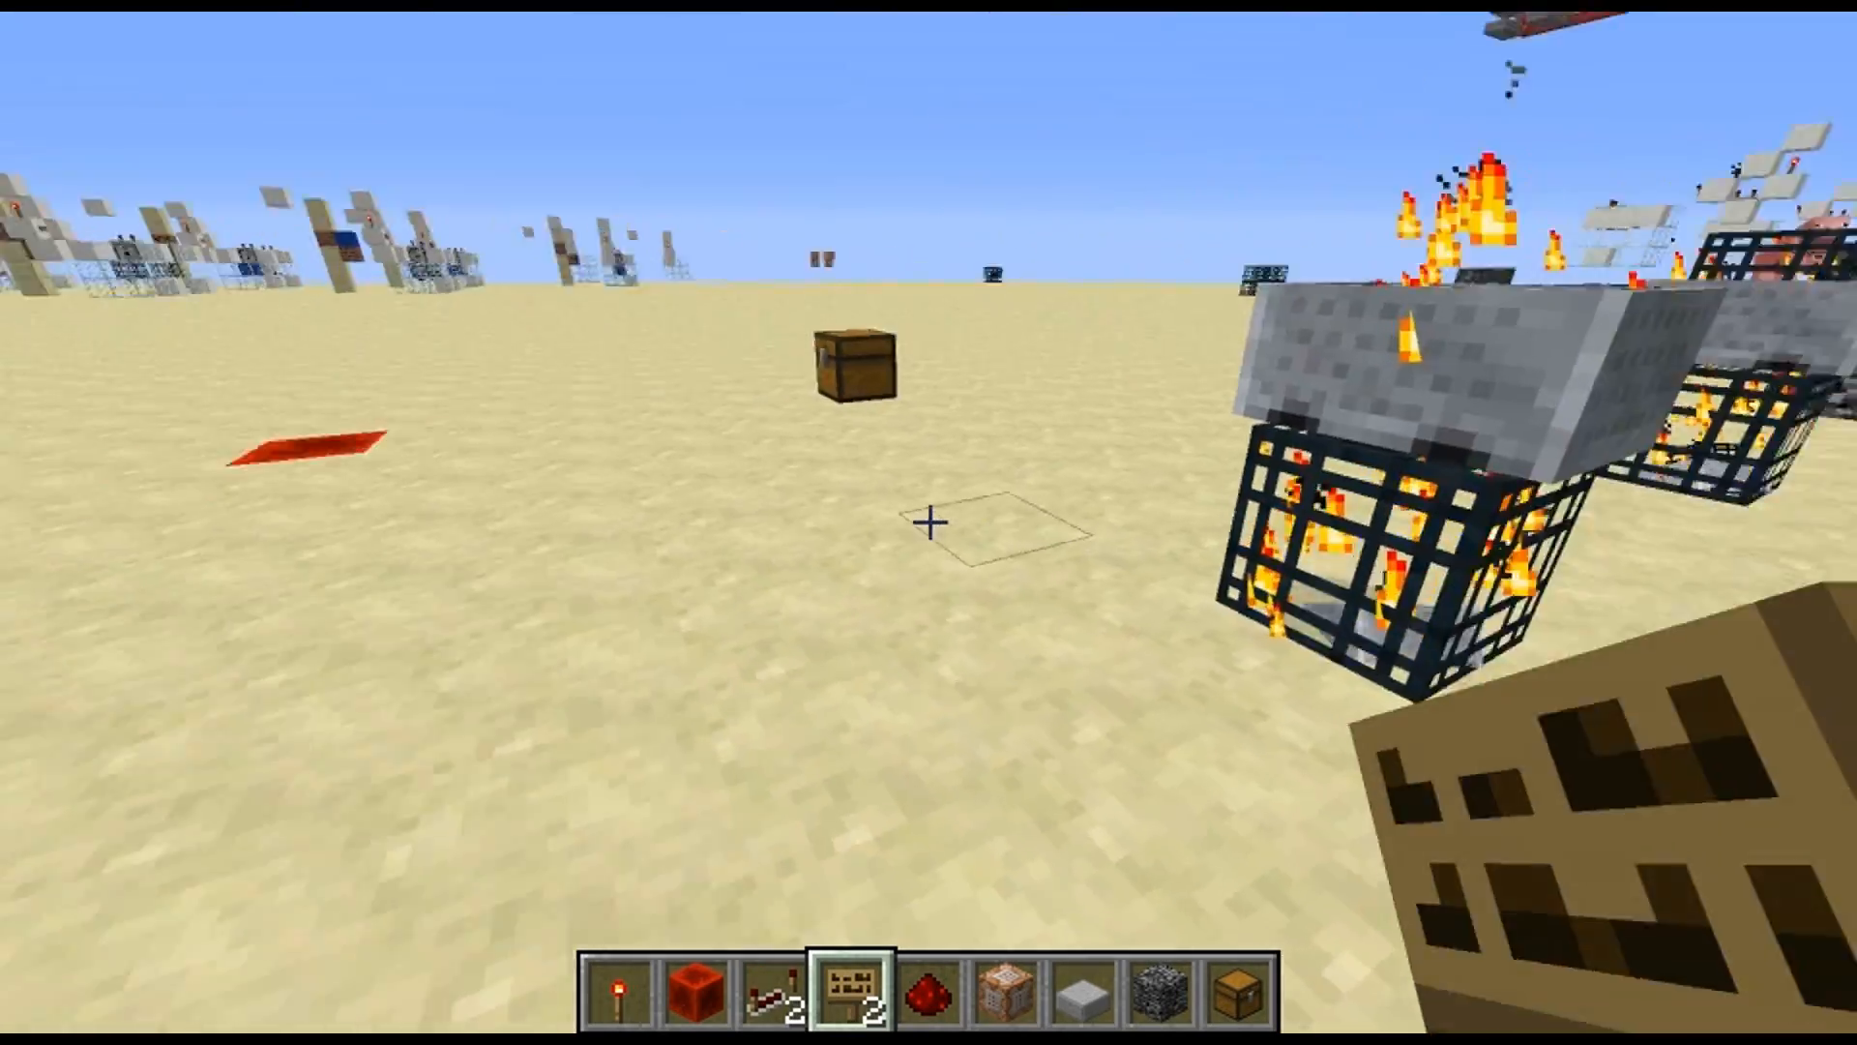
{"action": "key", "text": "a"}
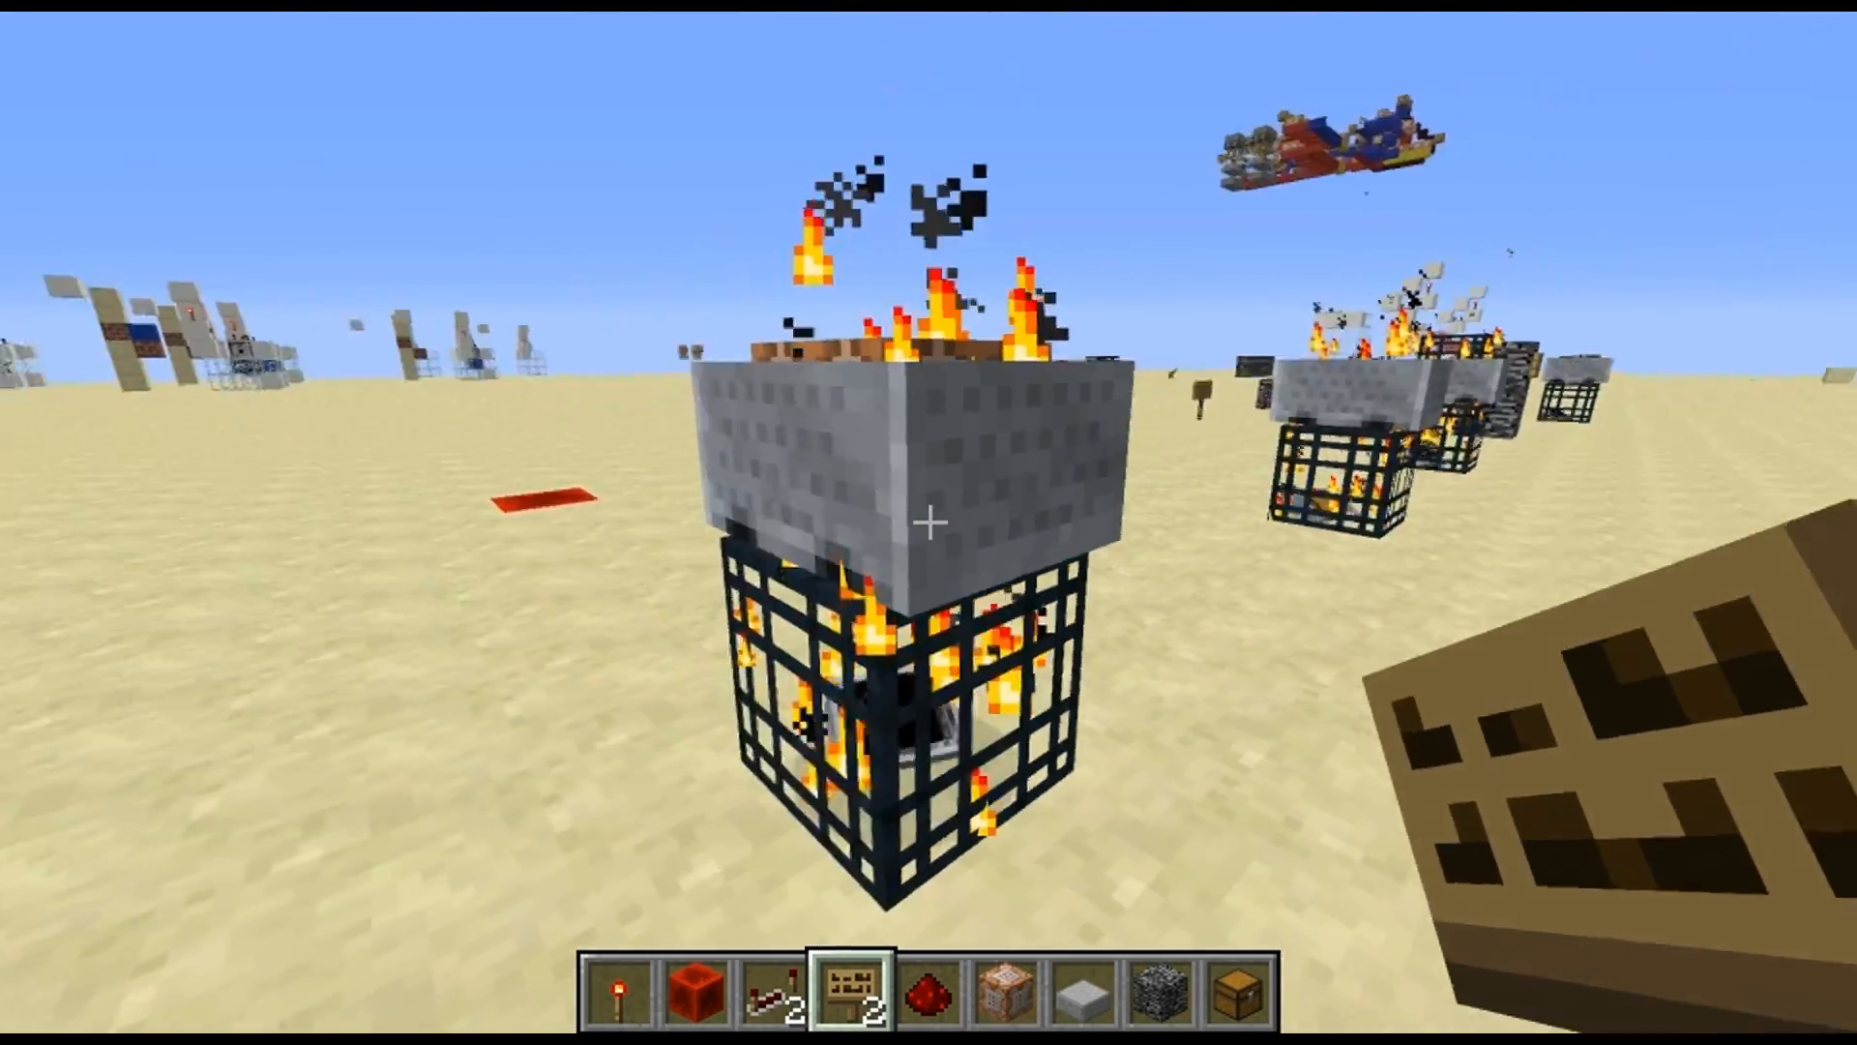
Test the spawned command block with a redstone torch placed beside it, and break the block
{"action": "left_click", "coordinate": [930, 523]}
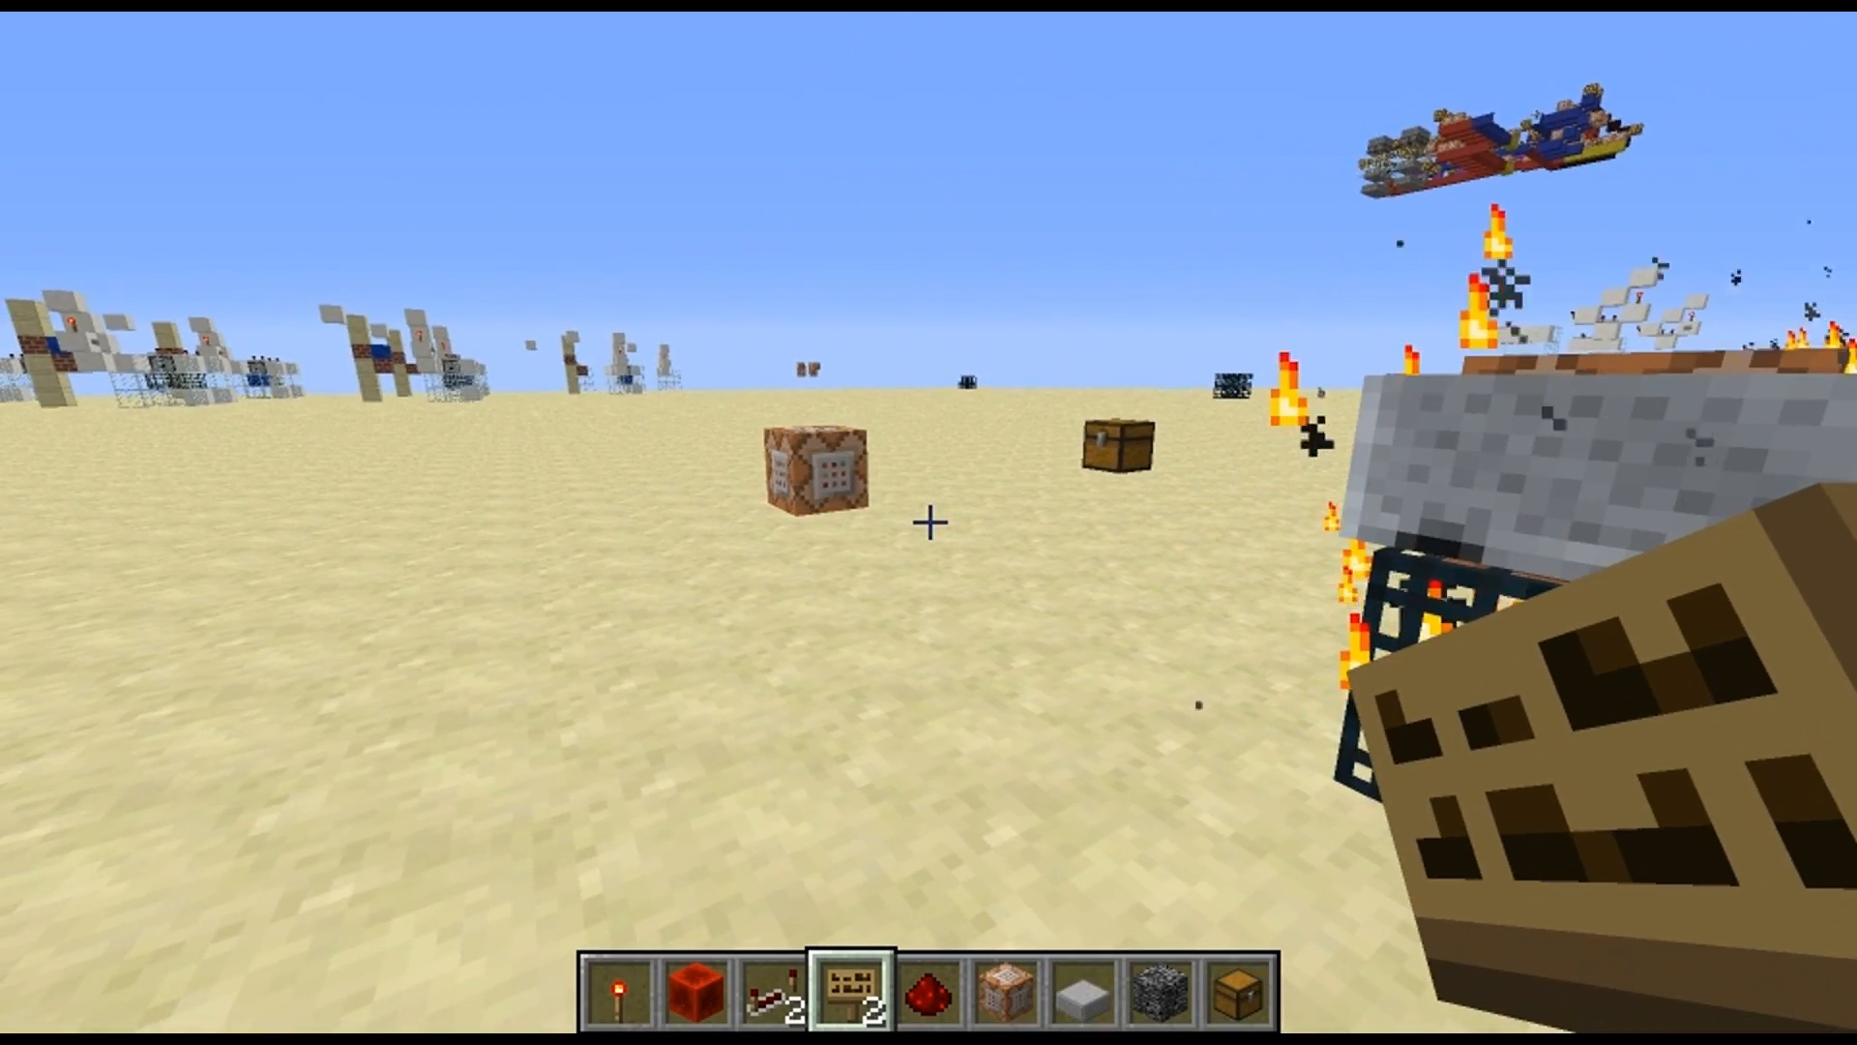
{"action": "key", "text": "w"}
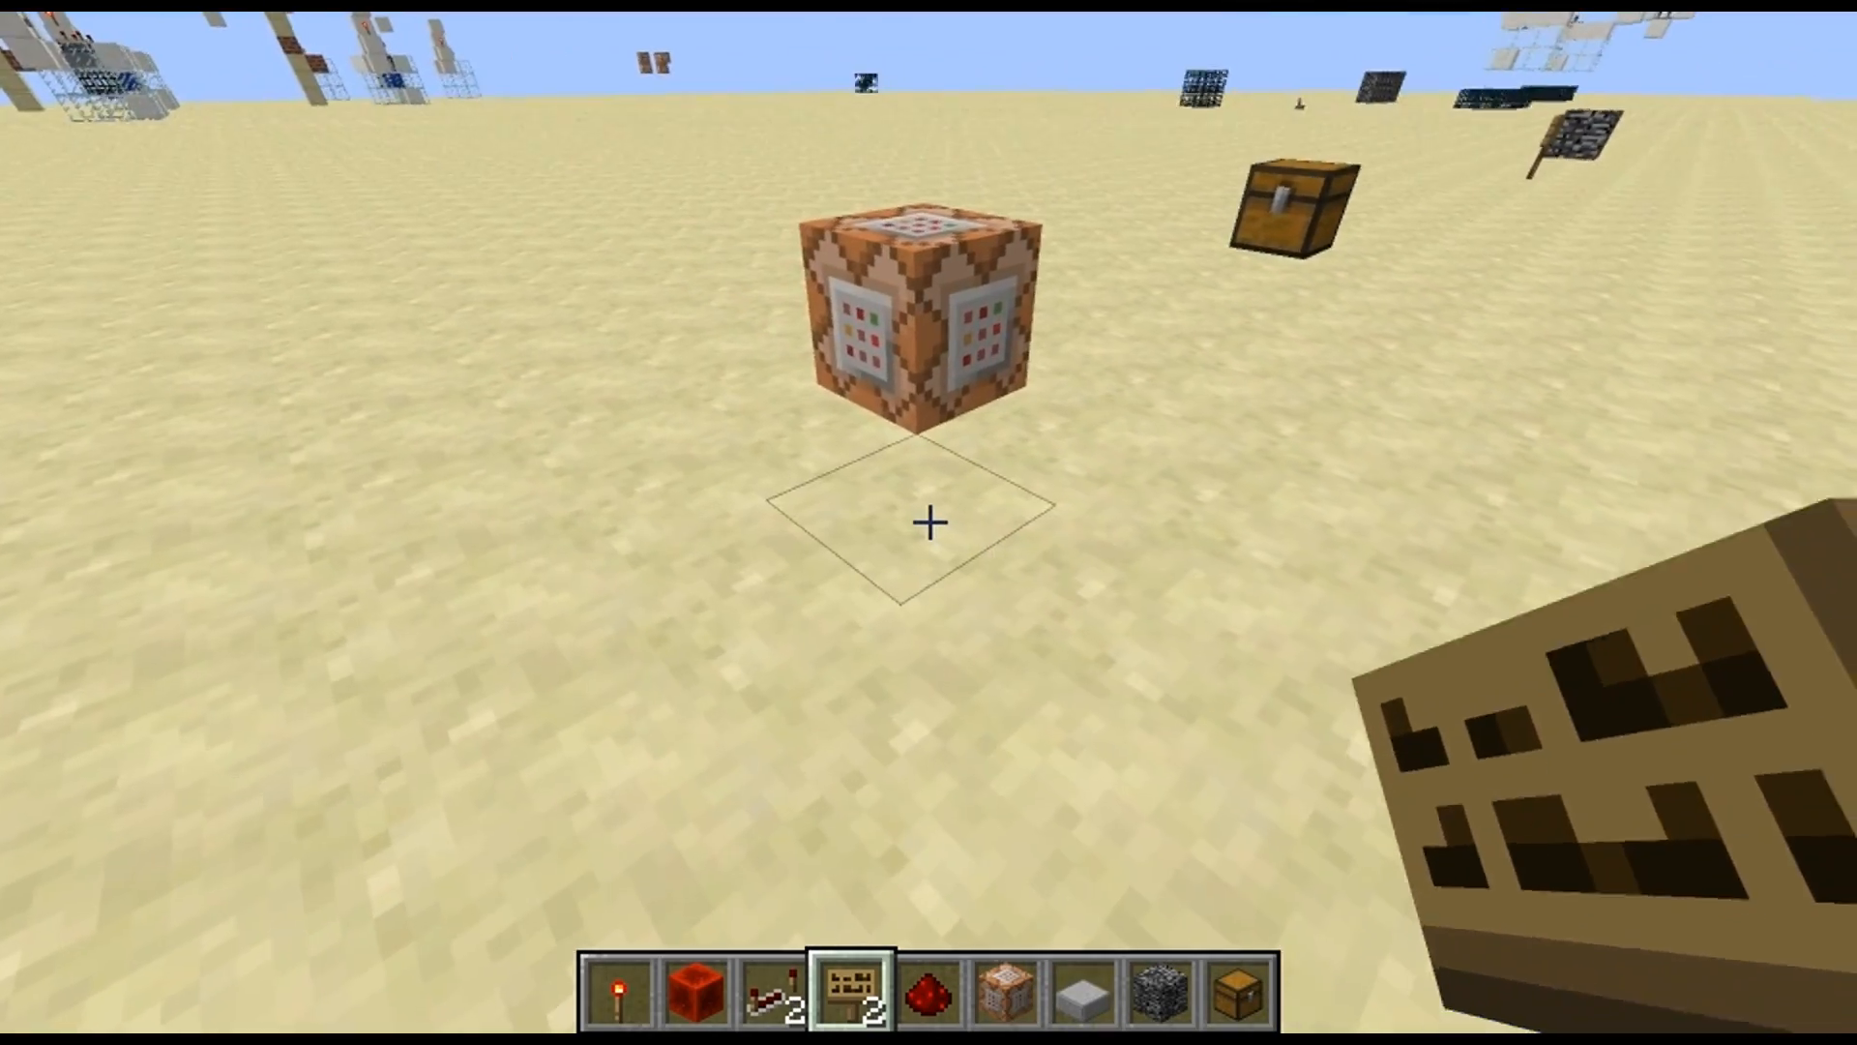
{"action": "key", "text": "1"}
{"action": "right_click", "coordinate": [930, 522]}
{"action": "left_click", "coordinate": [929, 522]}
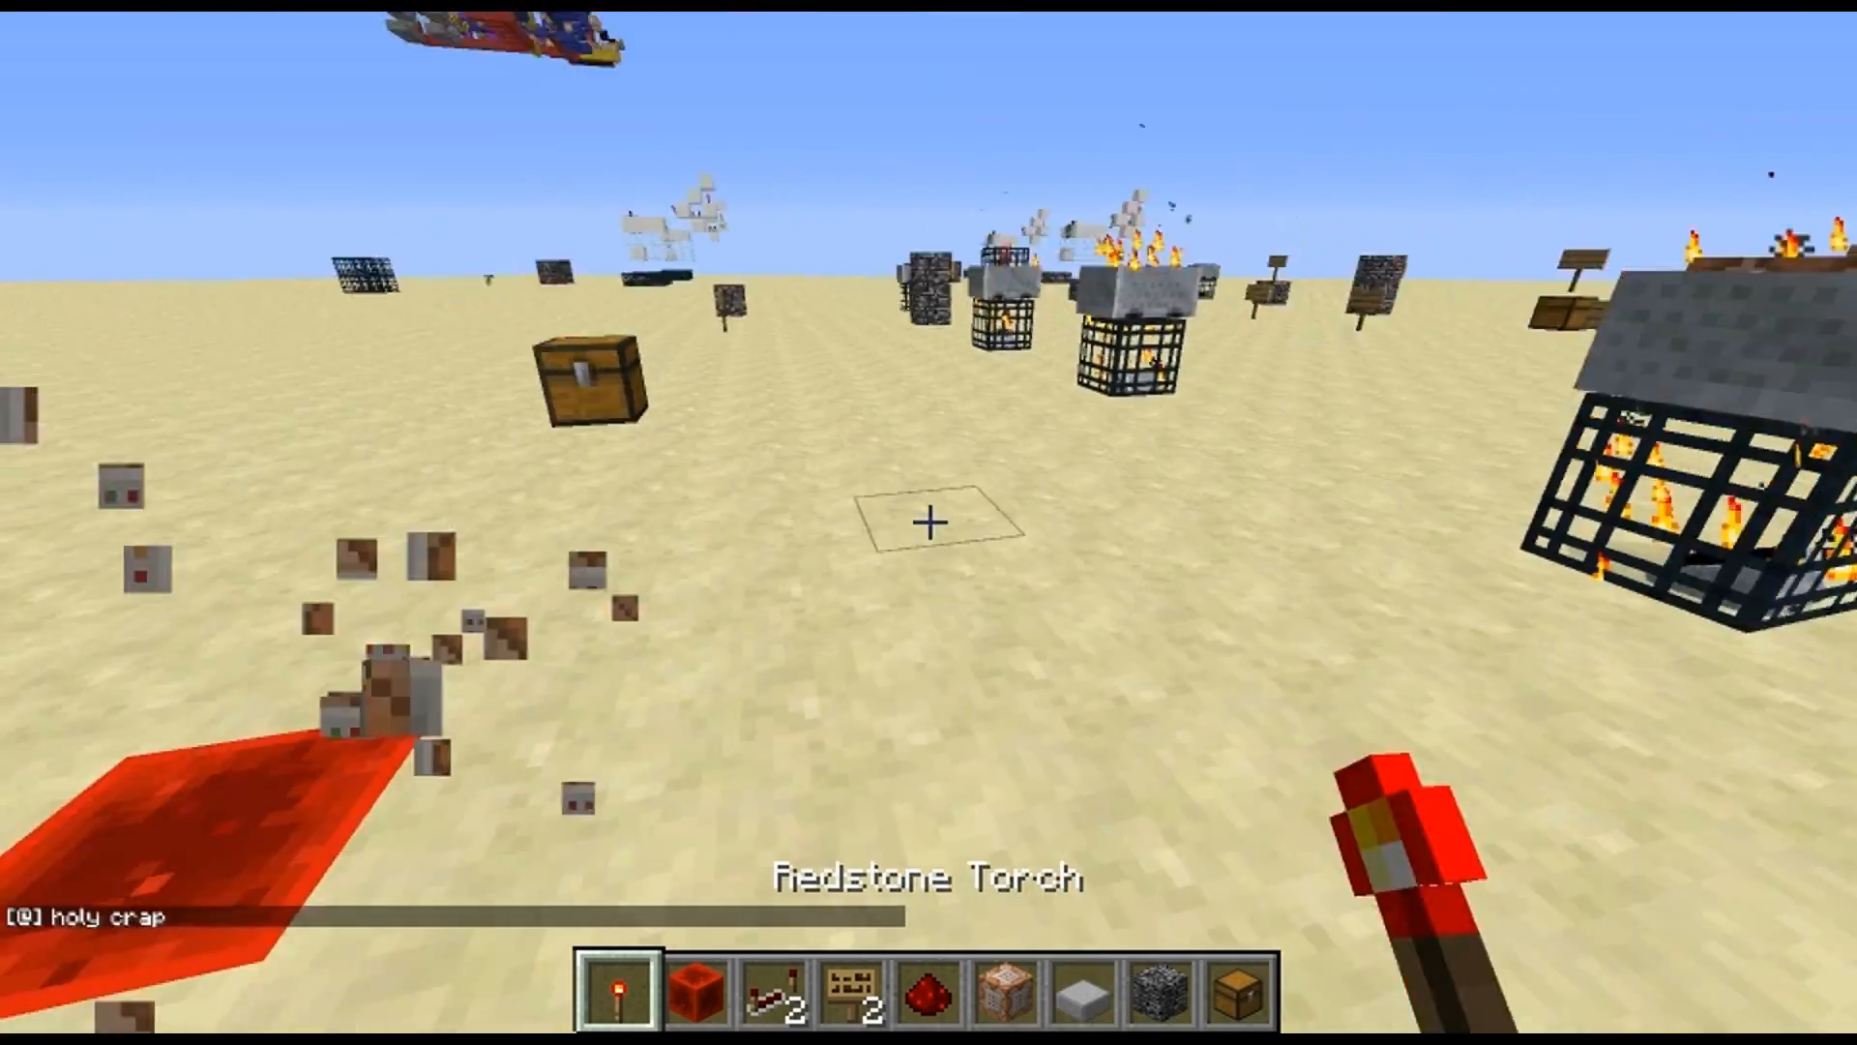
{"action": "key", "text": "d"}
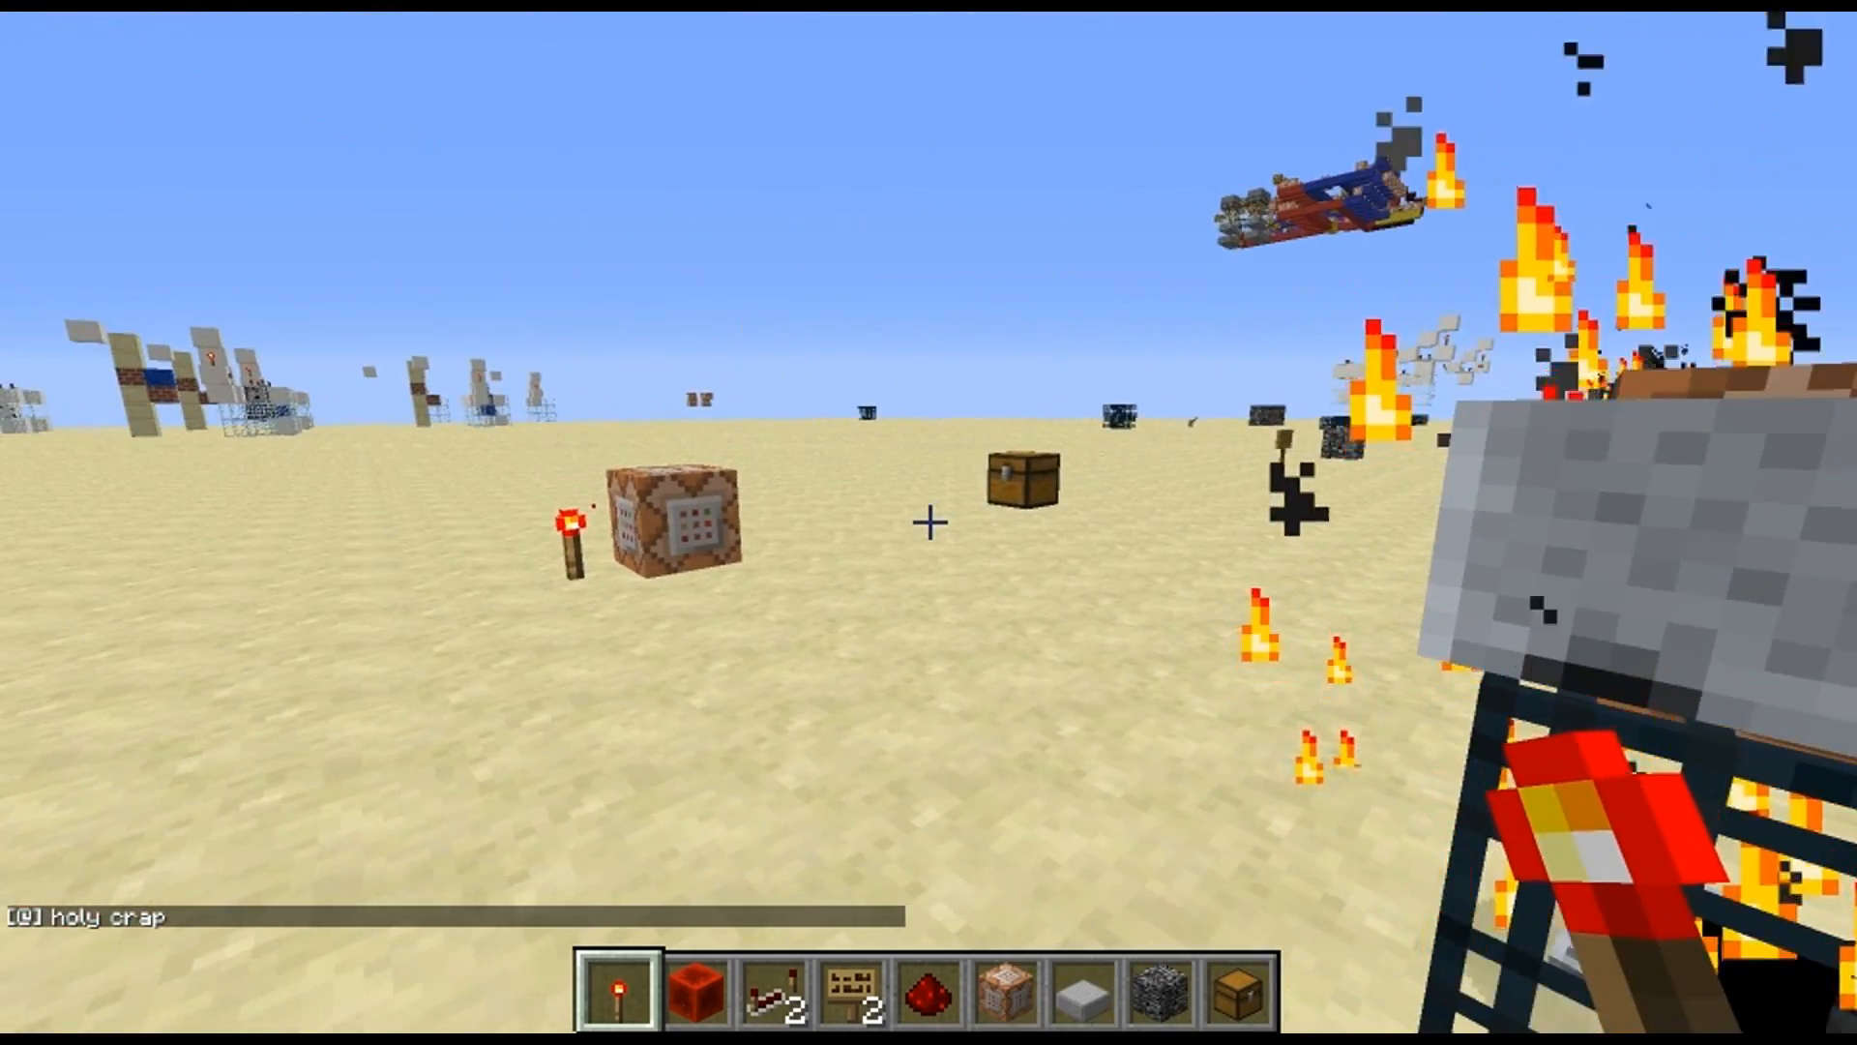
Inspect the command stored in the respawned command block and break the block again to retest its spawner
{"action": "key", "text": "w"}
{"action": "right_click", "coordinate": [930, 522]}
{"action": "key", "text": "Escape"}
{"action": "left_click", "coordinate": [930, 523]}
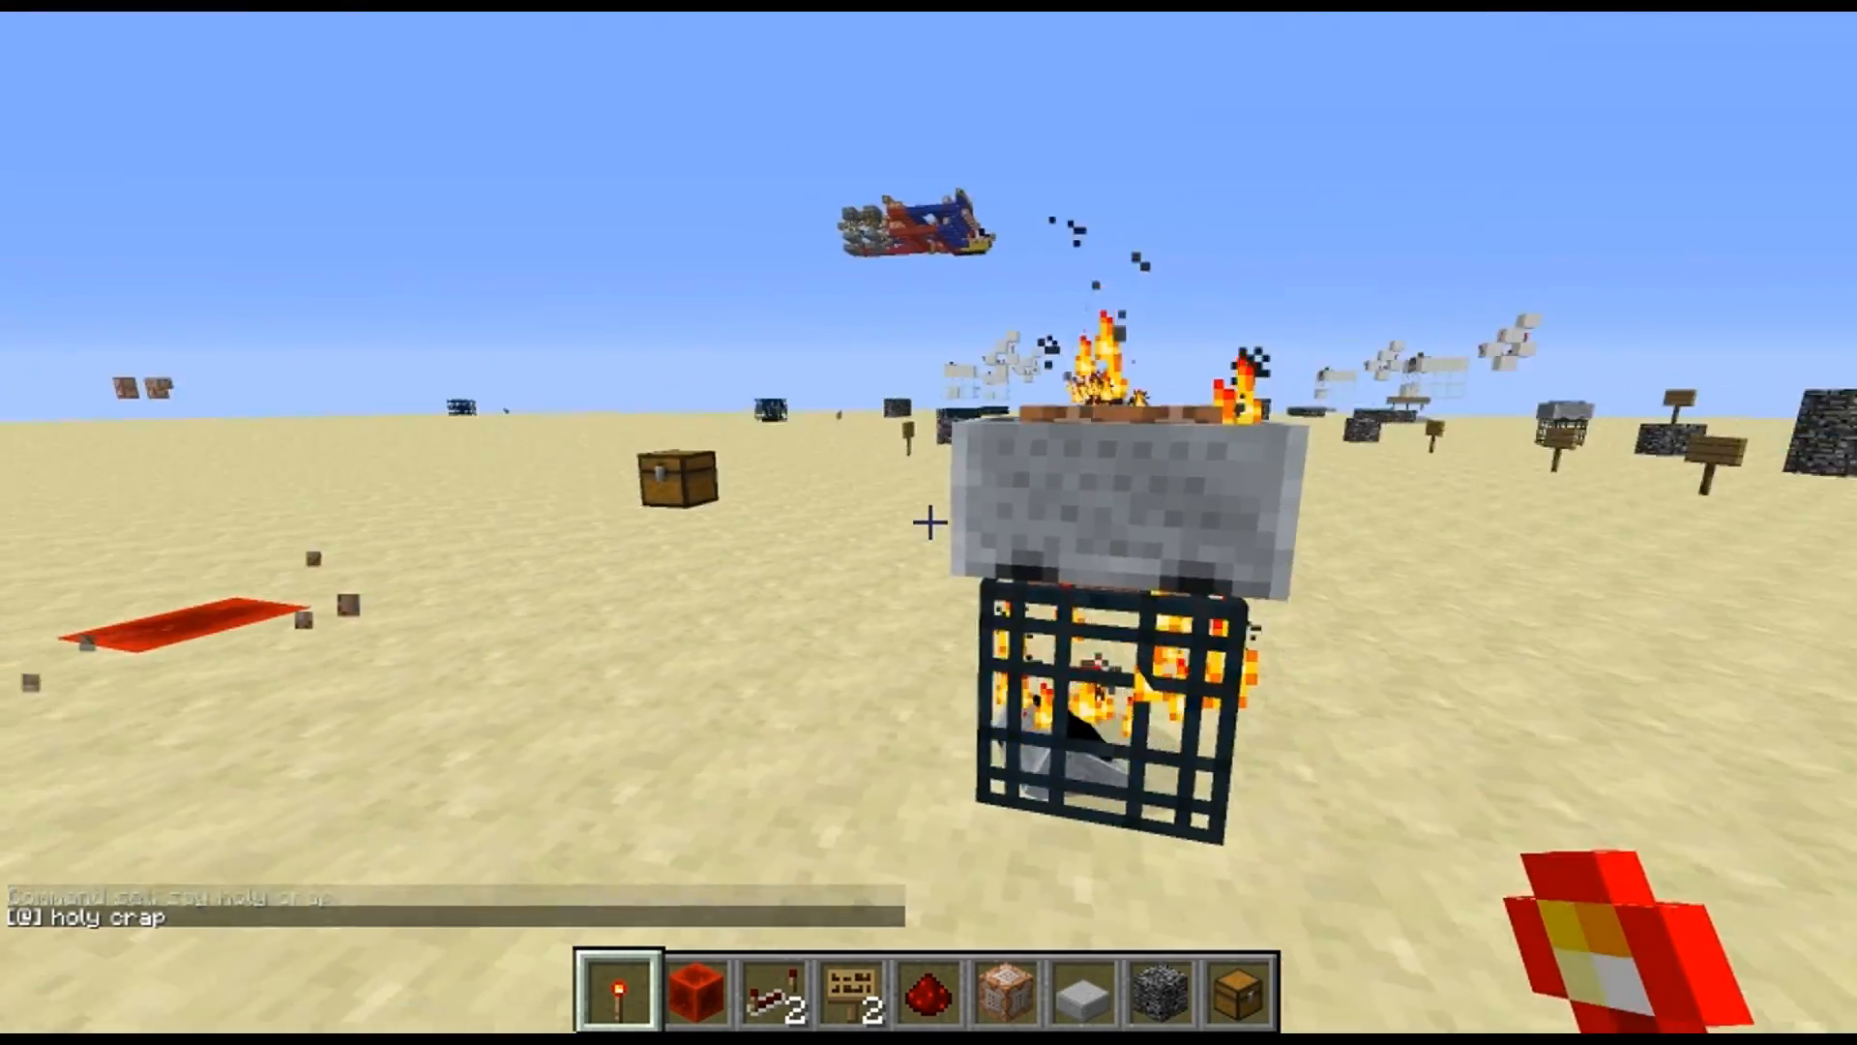
{"action": "key", "text": "w"}
{"action": "key", "text": "s"}
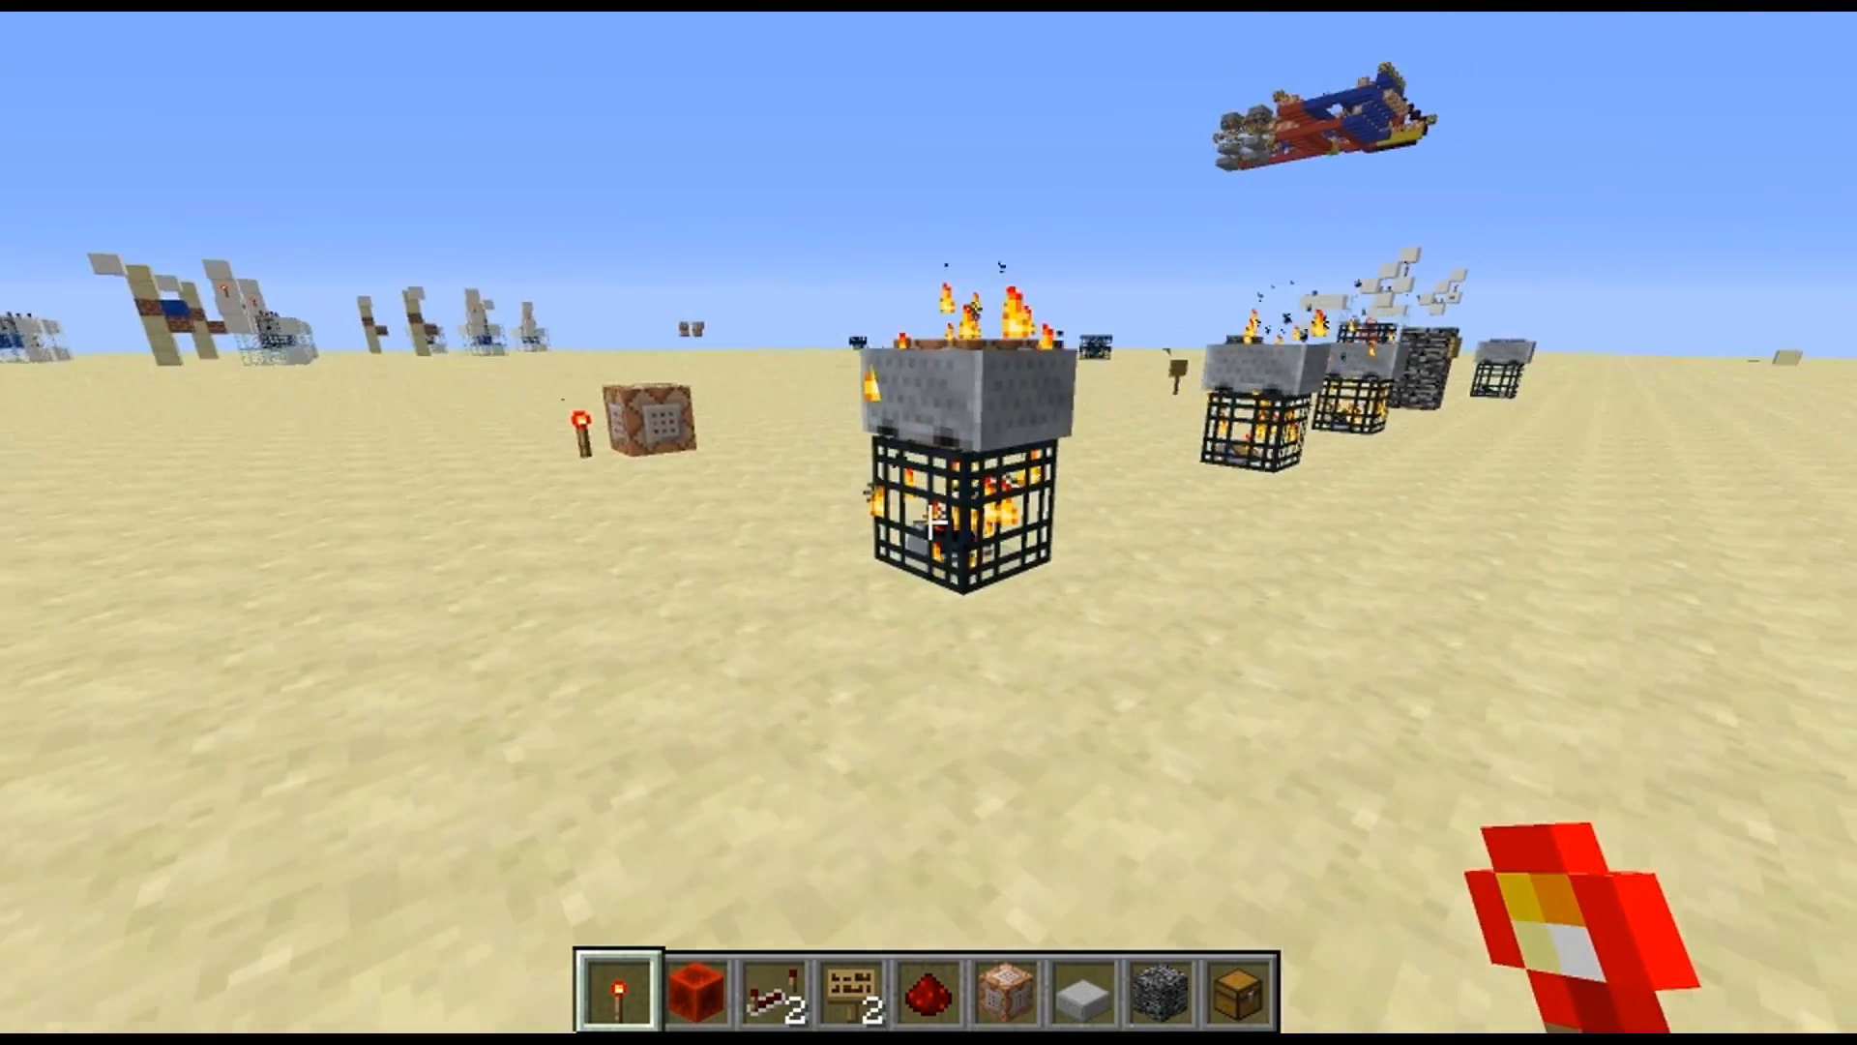
Break the chest placed by the chest spawner and put a bedrock block in its spot to obstruct the respawn
{"action": "key", "text": "w"}
{"action": "key", "text": "a"}
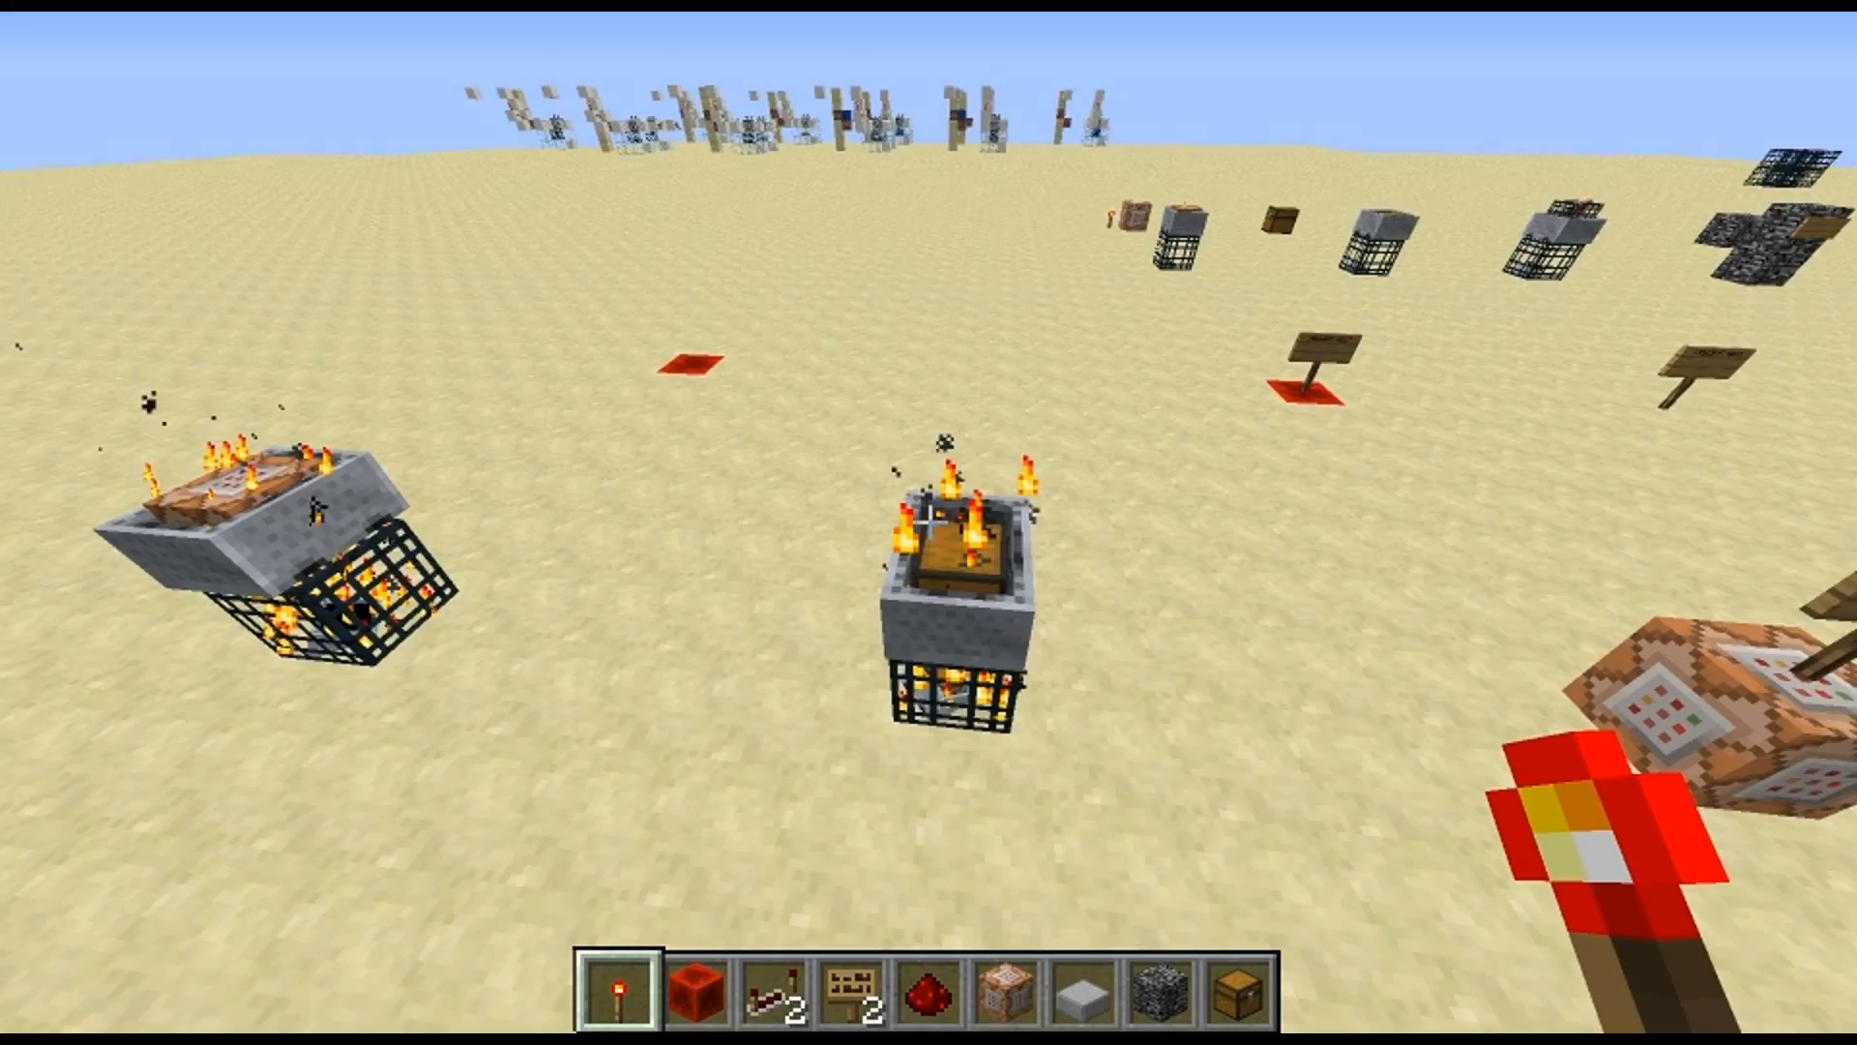
{"action": "key", "text": "a"}
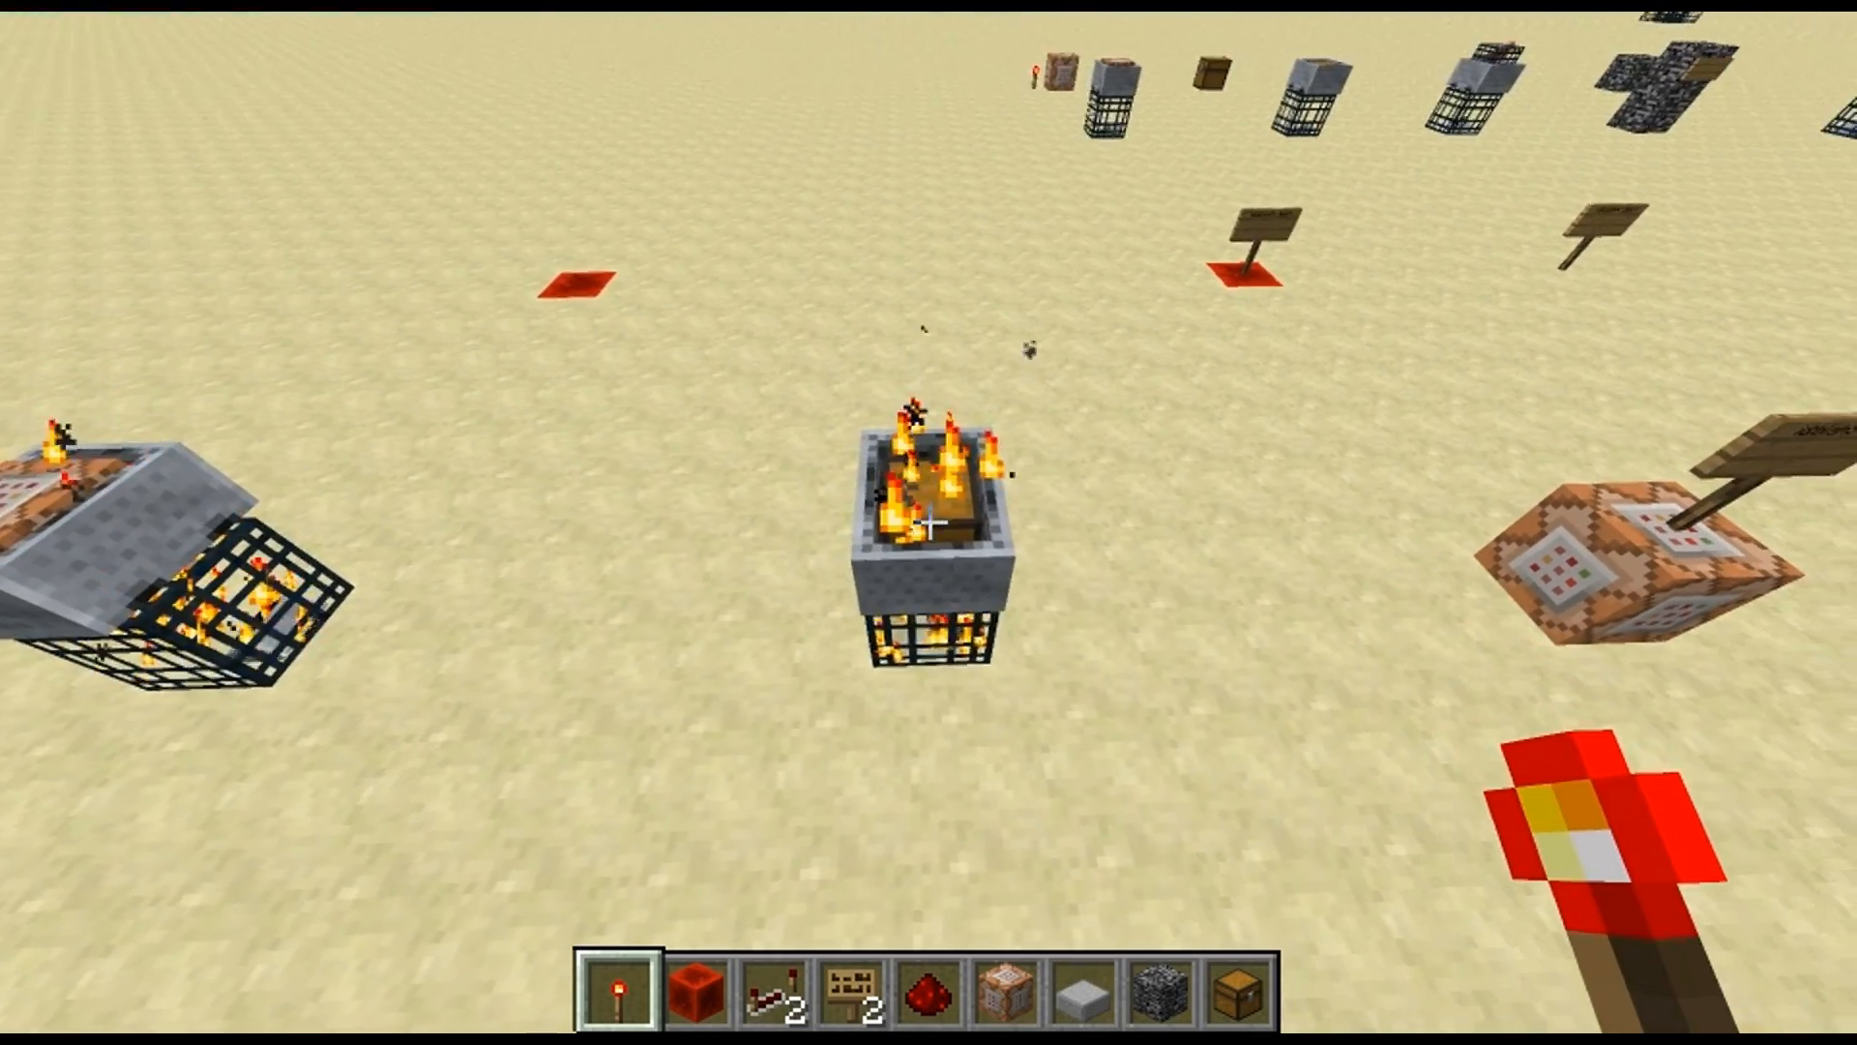
{"action": "left_click", "coordinate": [929, 522]}
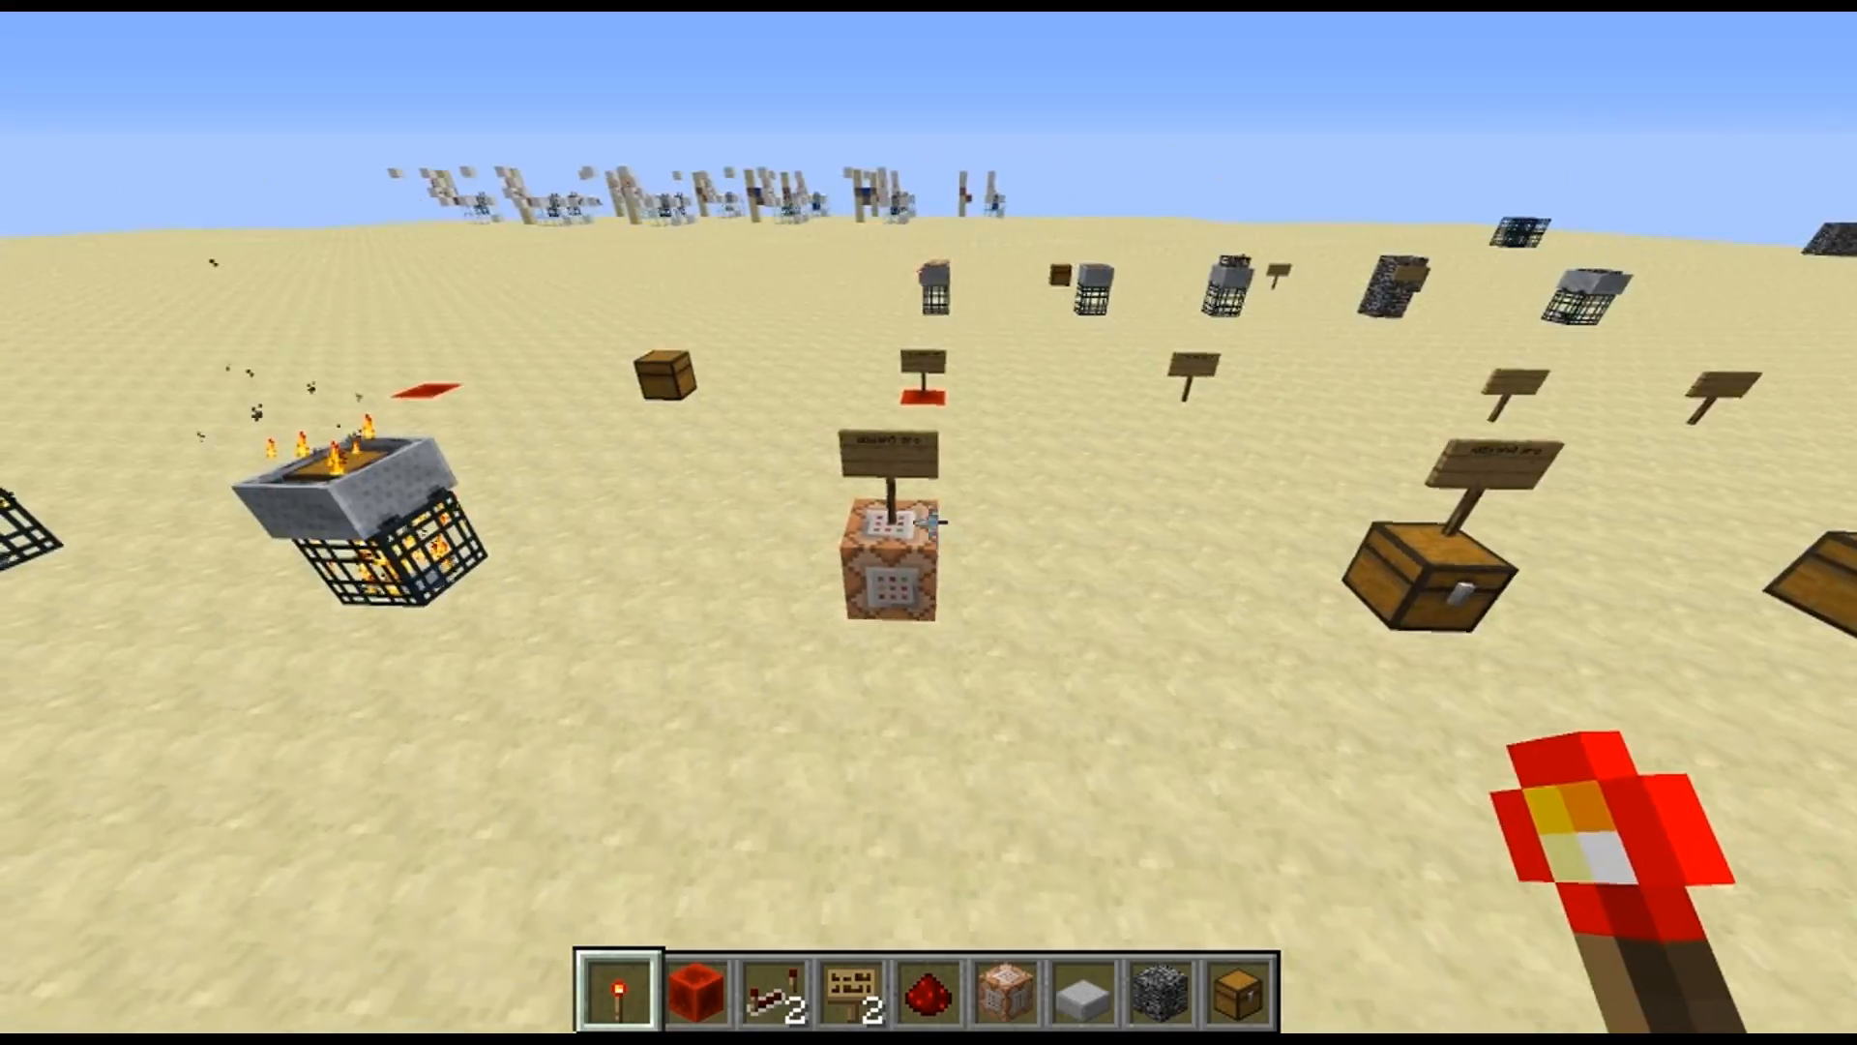
{"action": "scroll", "coordinate": [929, 522], "scroll_direction": "down", "scroll_amount": 8}
{"action": "scroll", "coordinate": [928, 523], "scroll_direction": "up", "scroll_amount": 1}
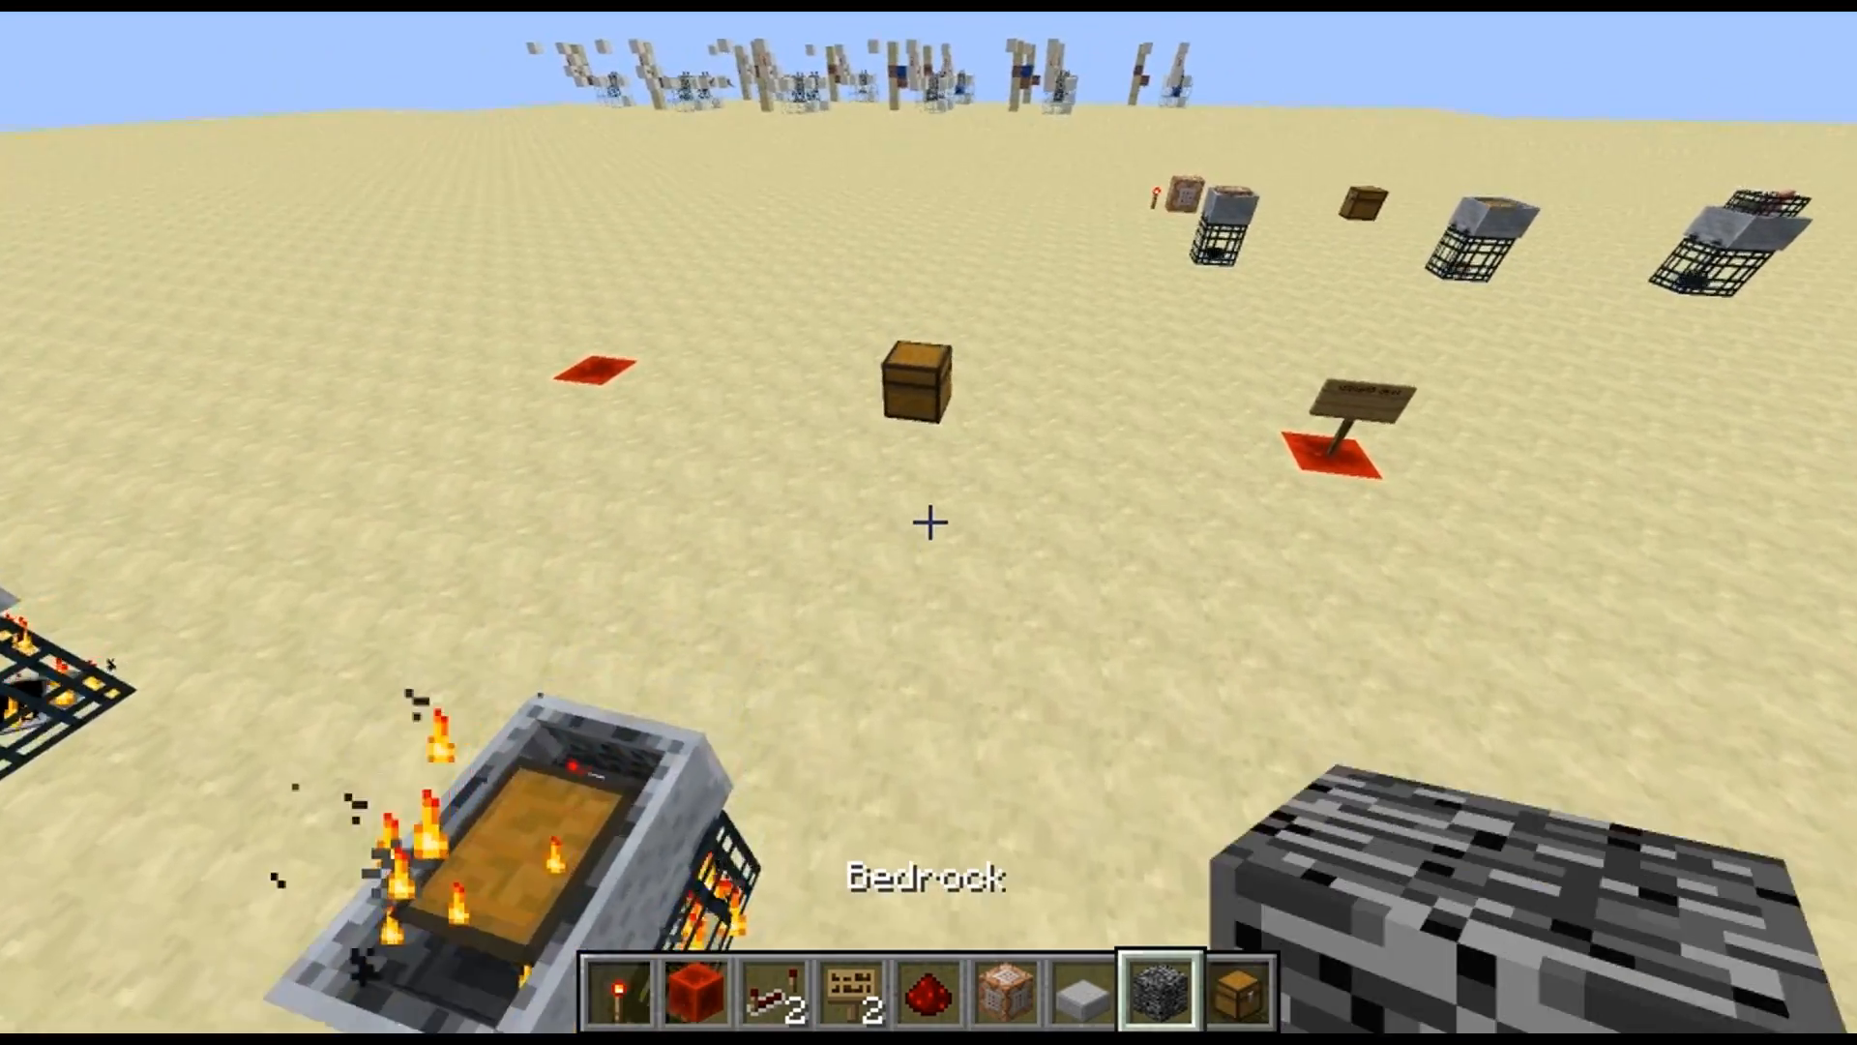
{"action": "left_click", "coordinate": [929, 522]}
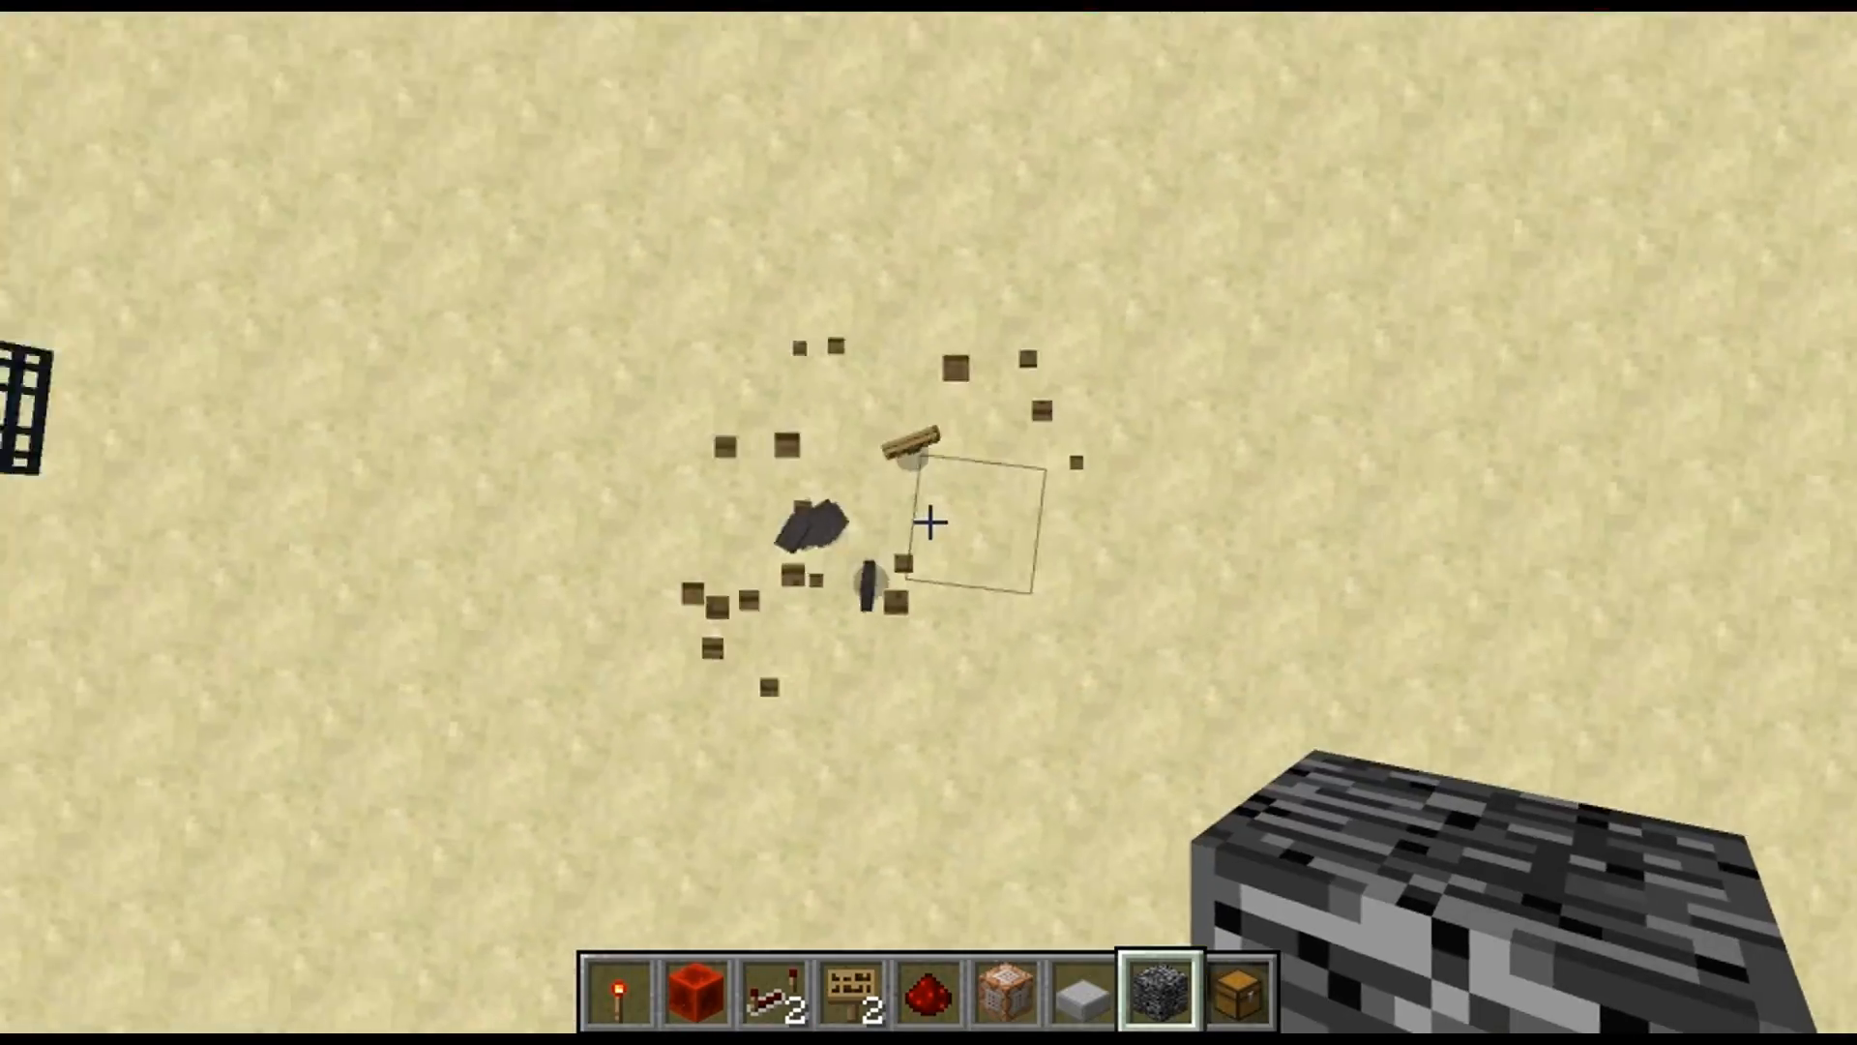
{"action": "right_click", "coordinate": [929, 522]}
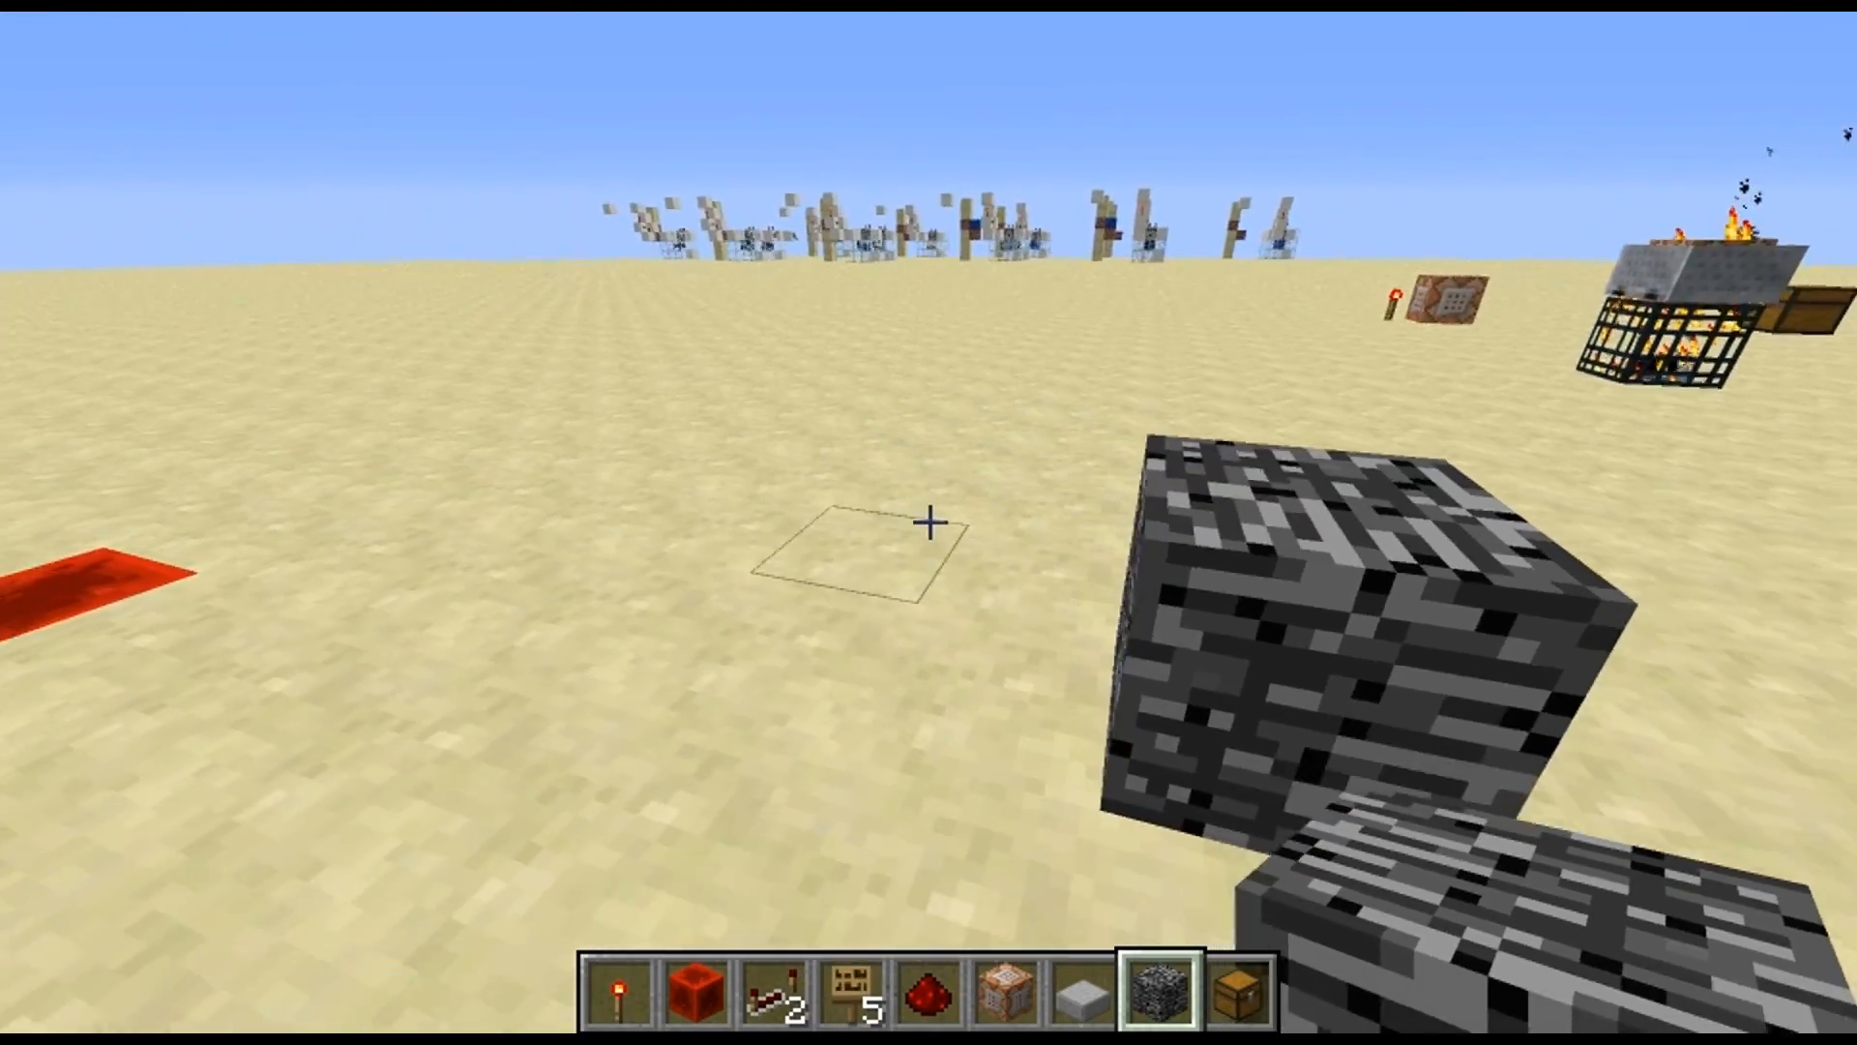
Examine the chest respawned beside the bedrock block from several sides and remove the bedrock
{"action": "key", "text": "w"}
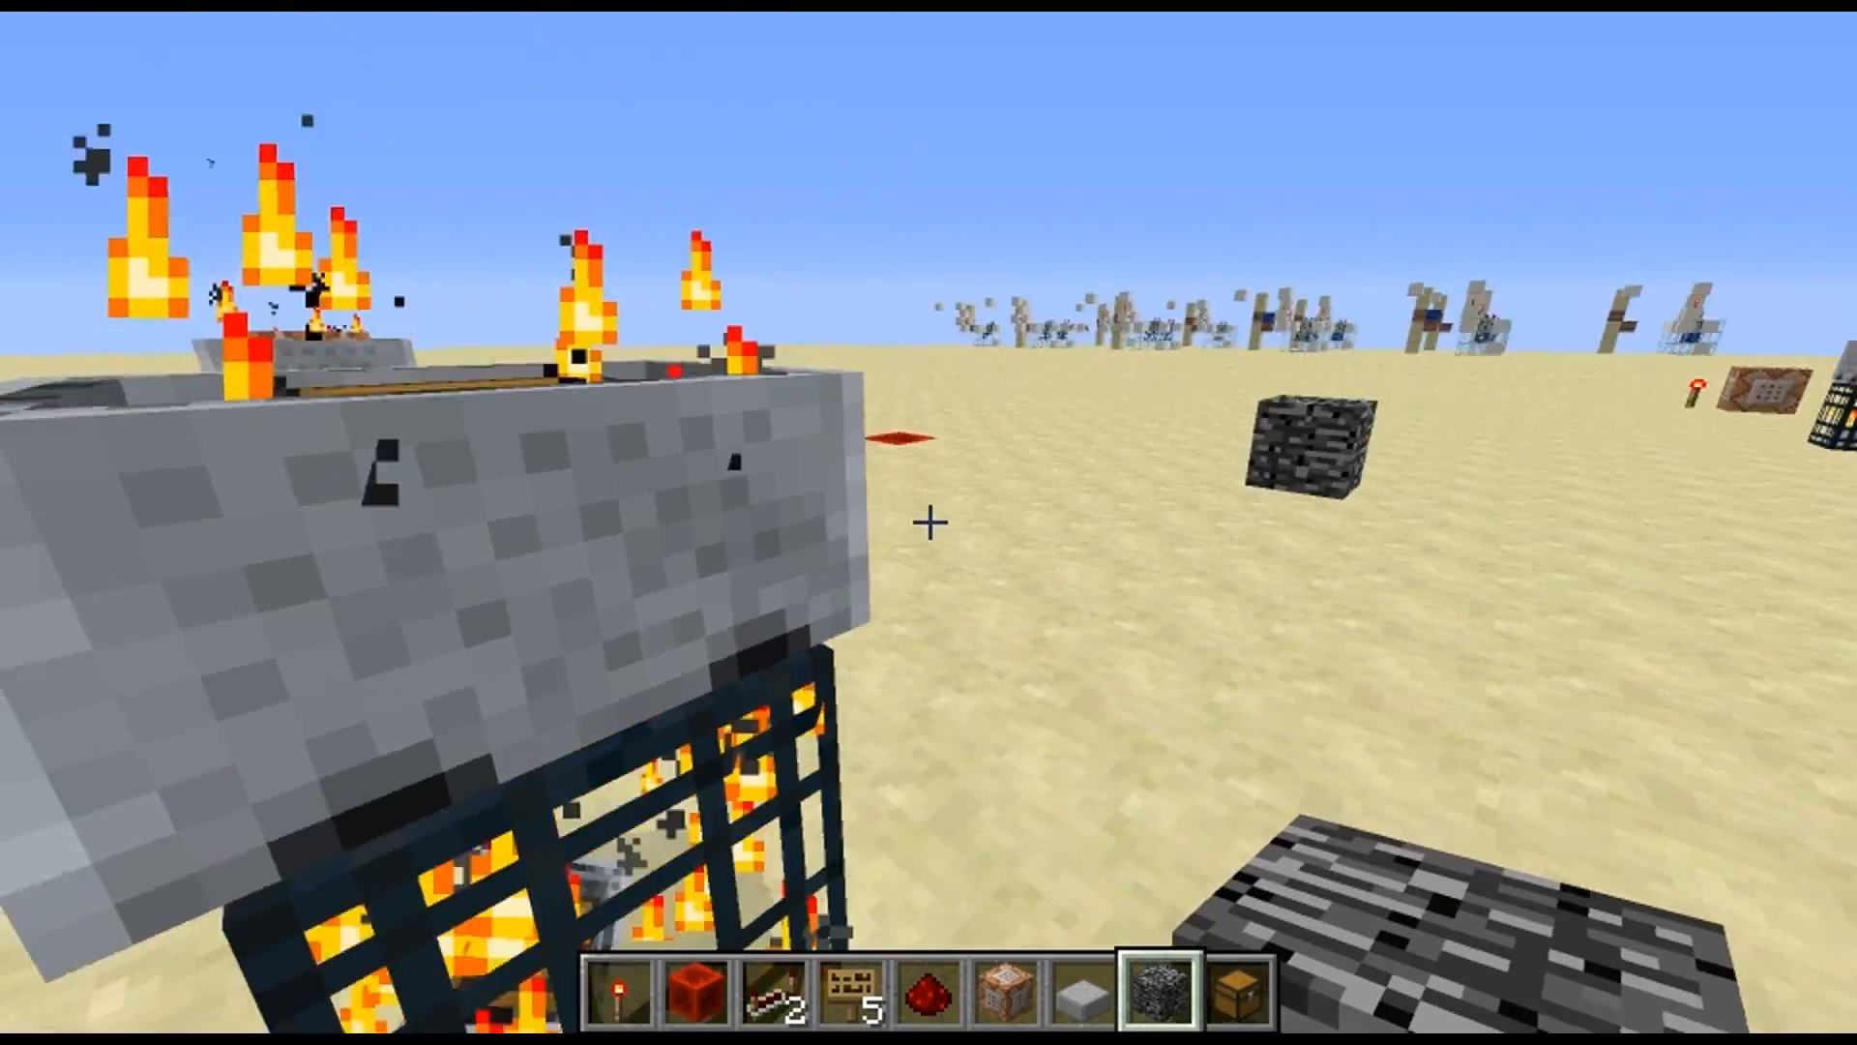
{"action": "key", "text": "s"}
{"action": "left_click", "coordinate": [929, 522]}
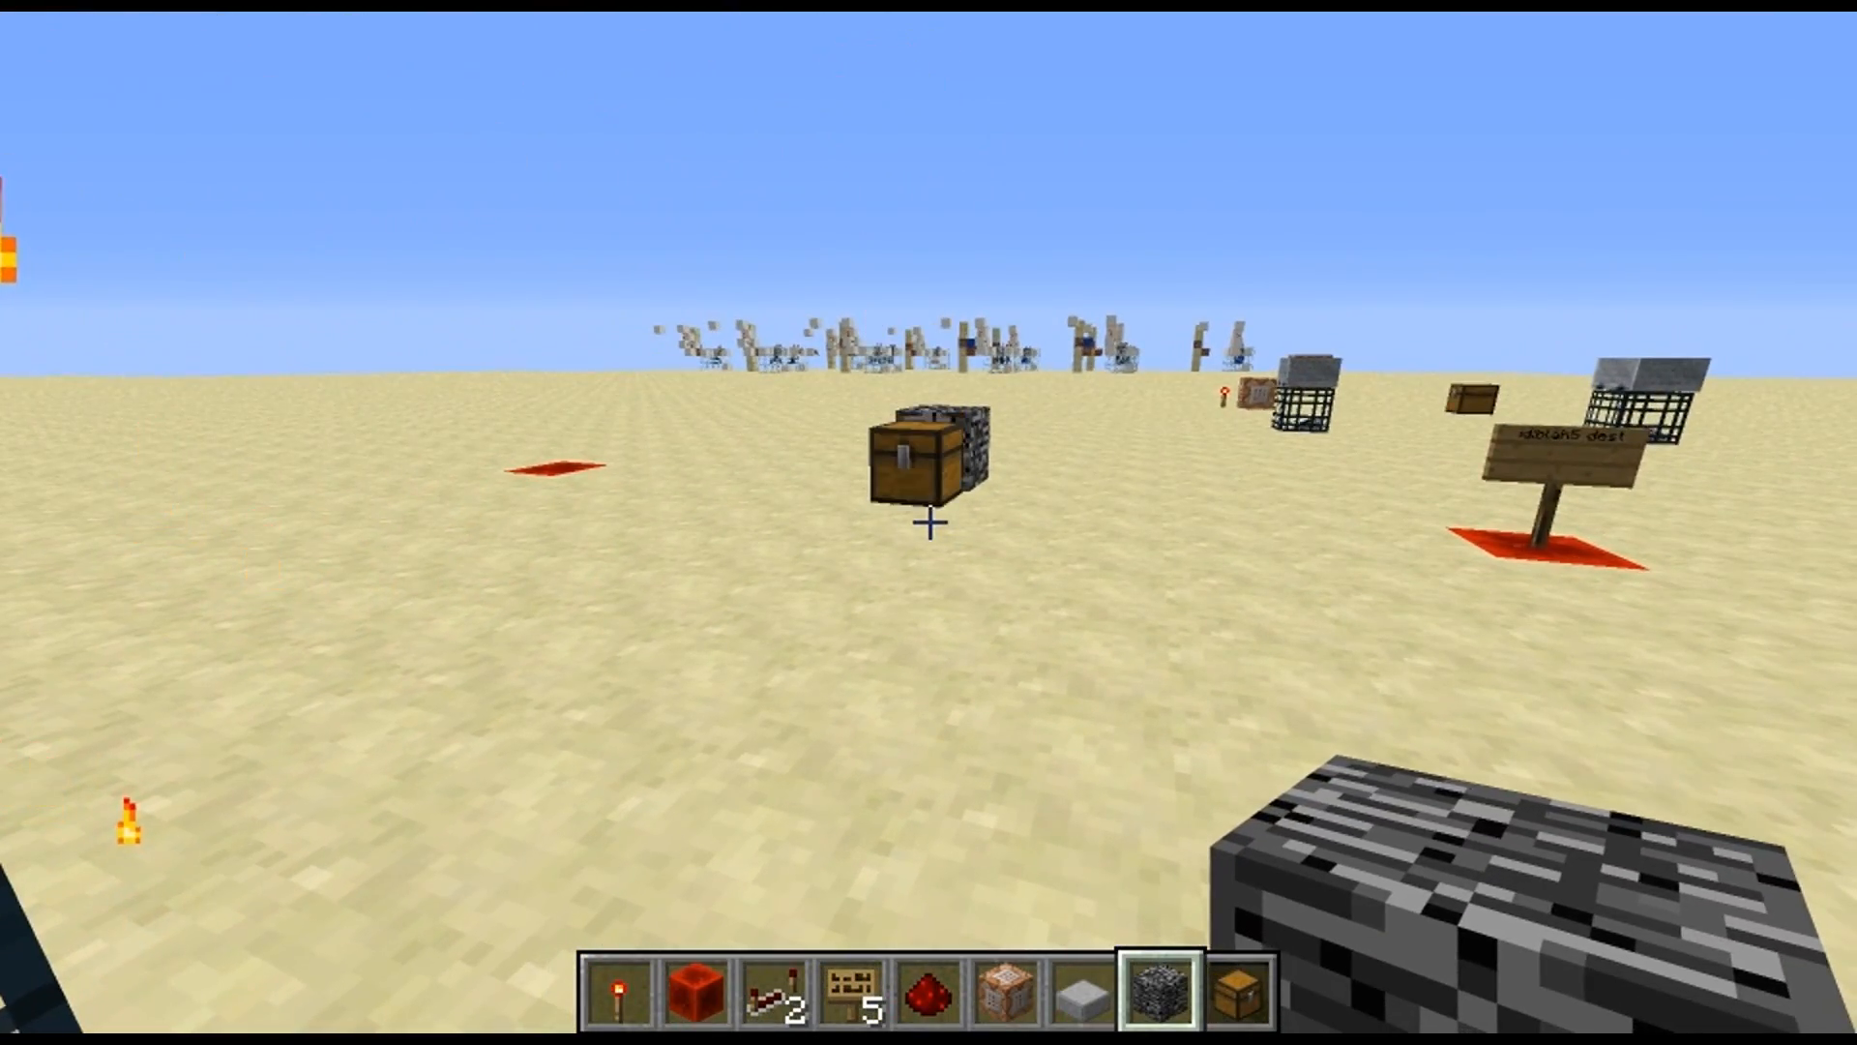
{"action": "key", "text": "w"}
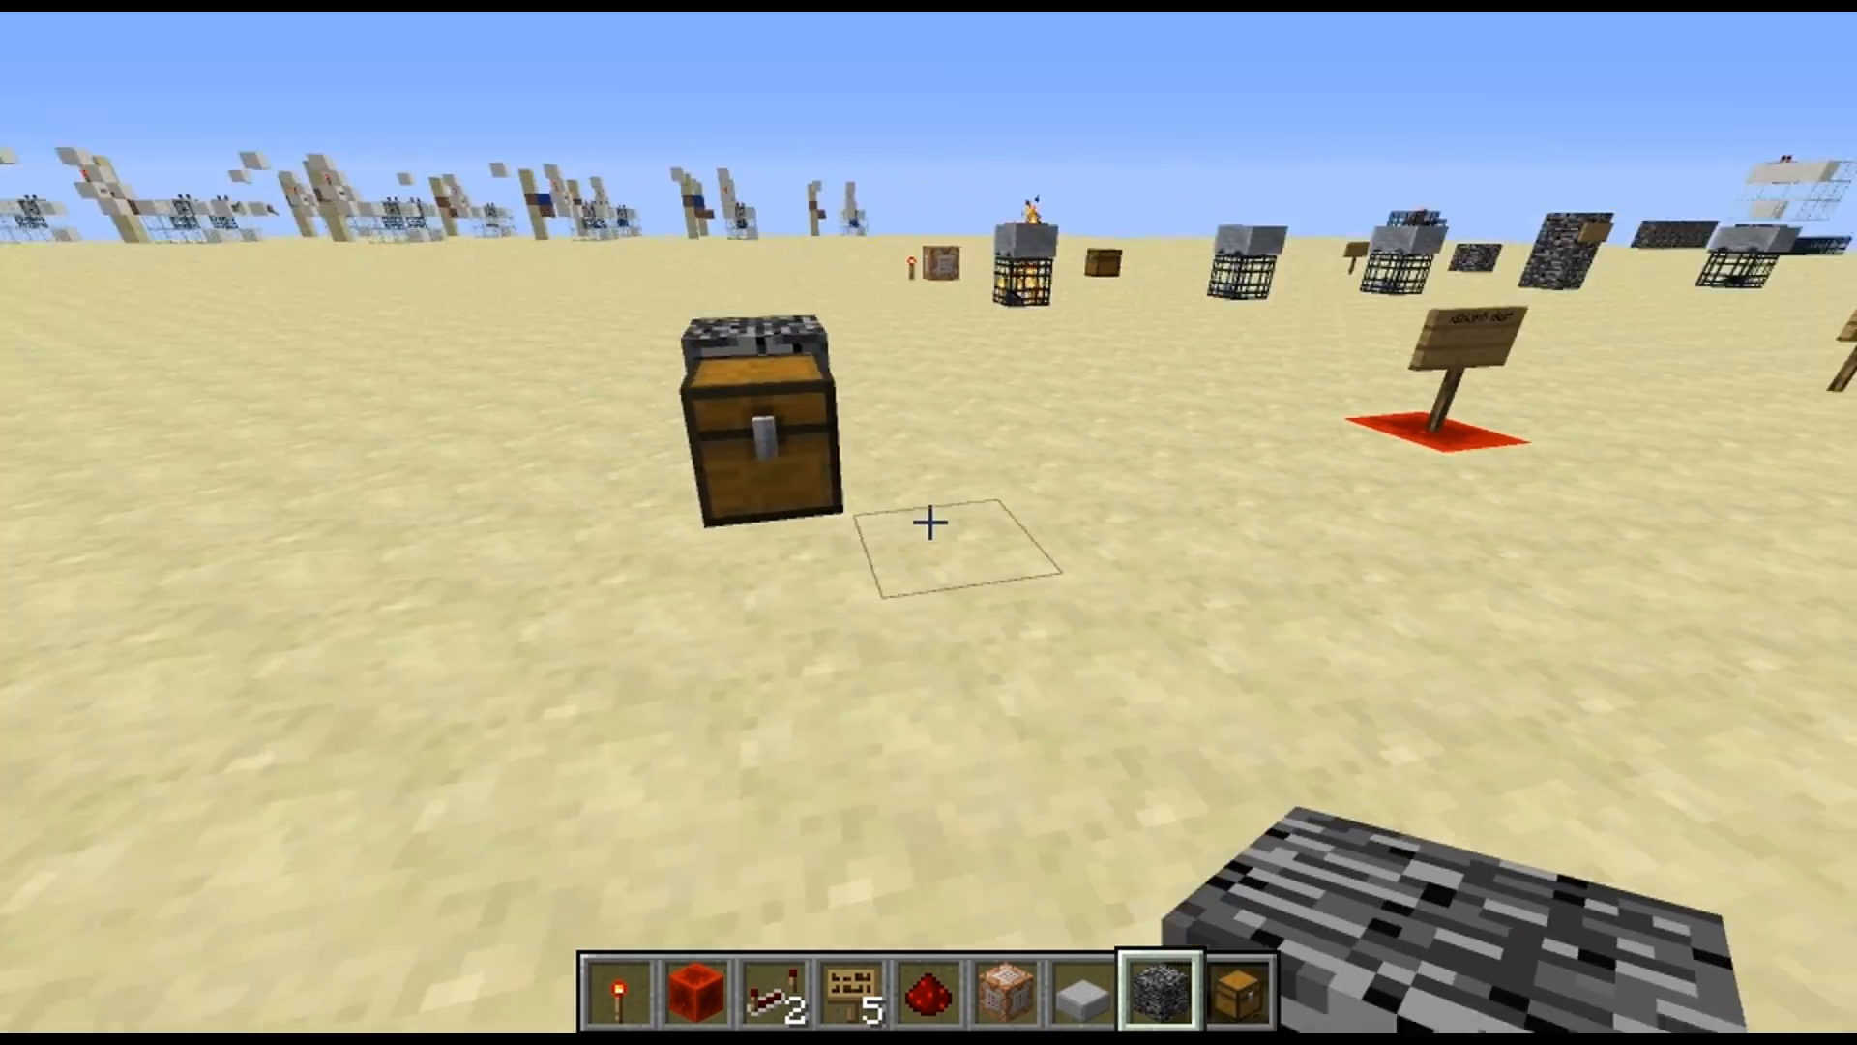
{"action": "key", "text": "d"}
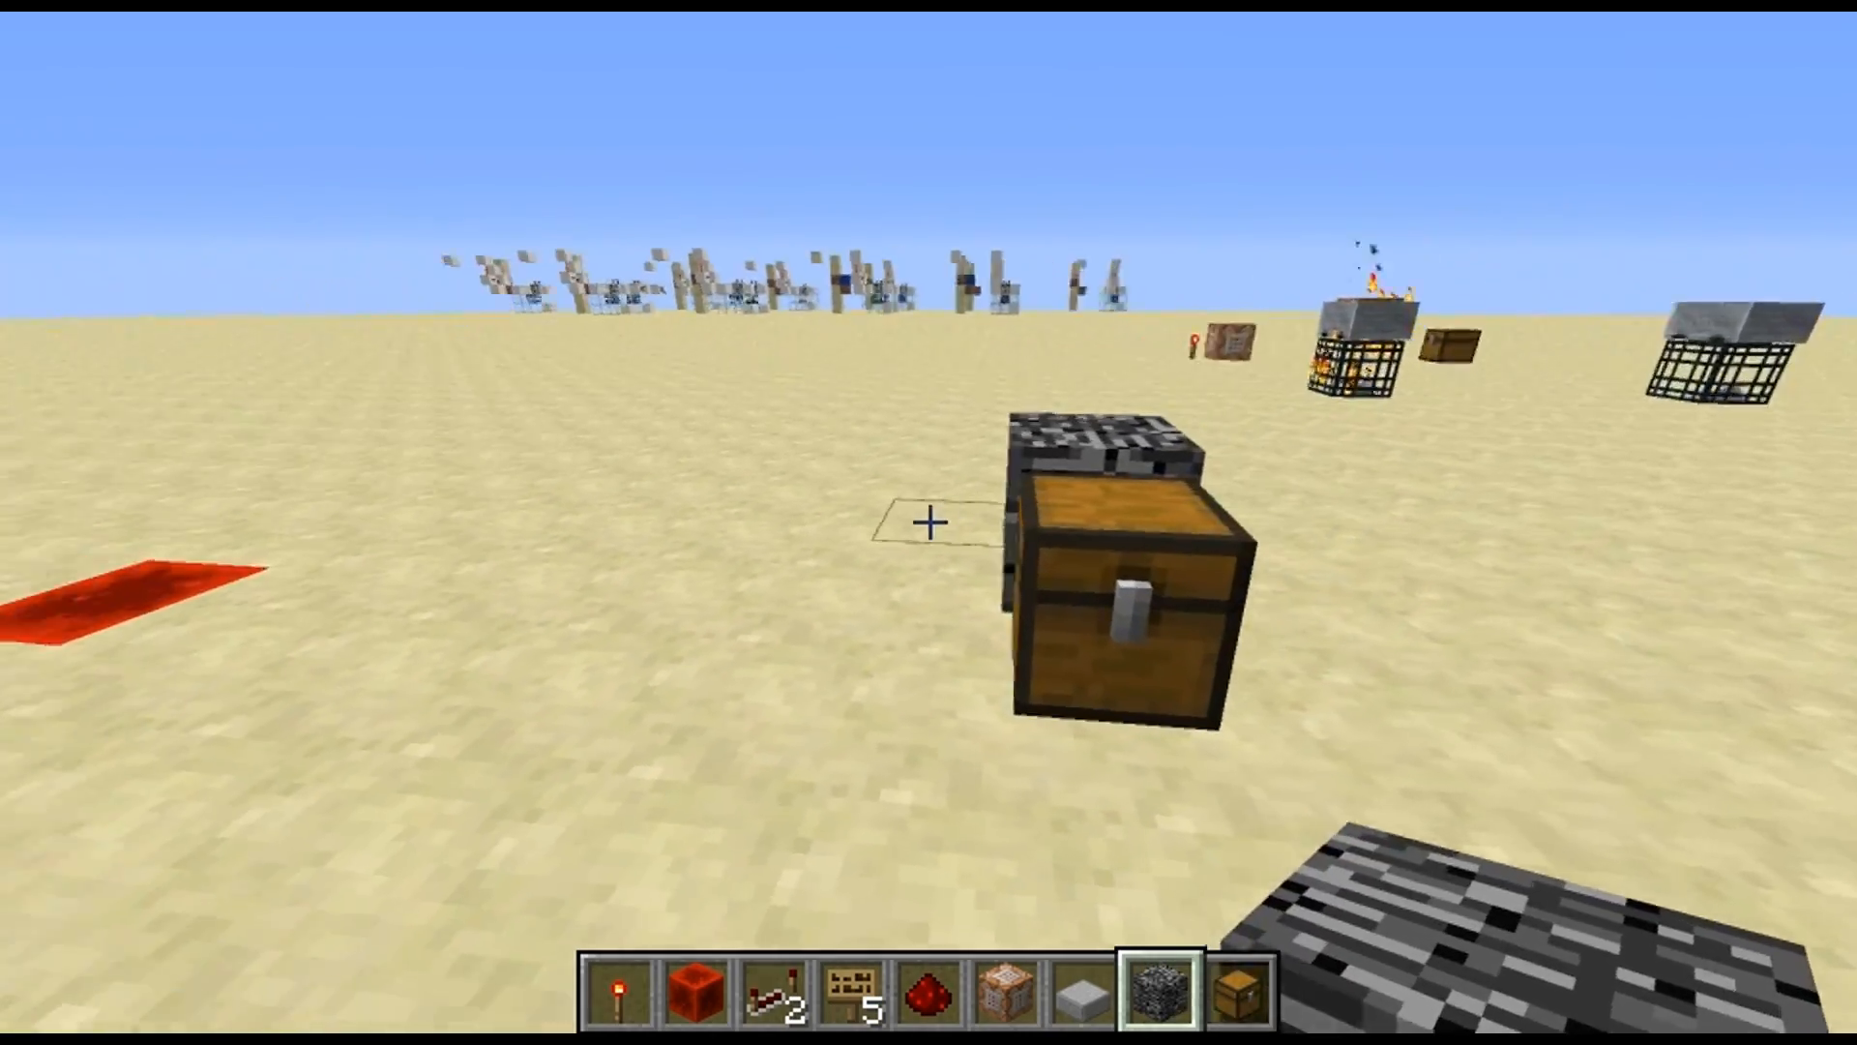
{"action": "key", "text": "d"}
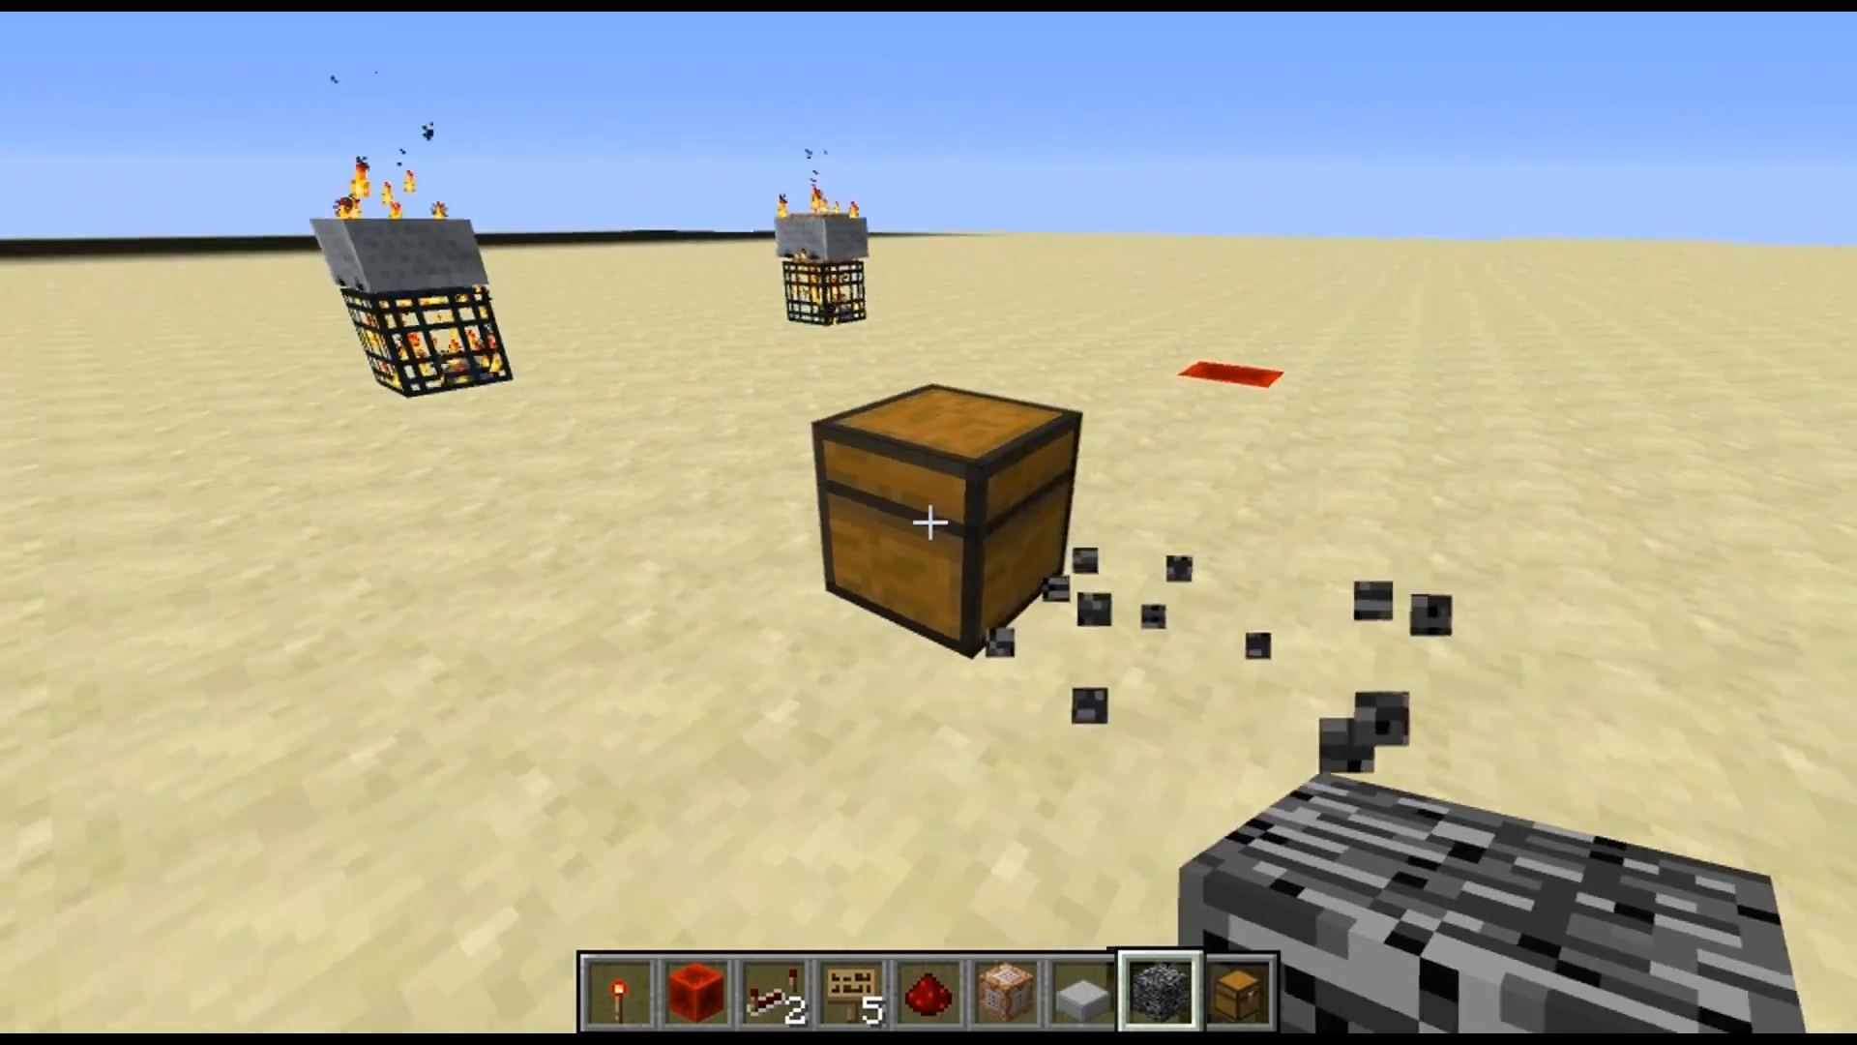
Repeat the blocked-spawn test by placing bedrock next to the chest and breaking the chest, and check where it respawns
{"action": "right_click", "coordinate": [930, 523]}
{"action": "left_click", "coordinate": [929, 522]}
{"action": "key", "text": "w"}
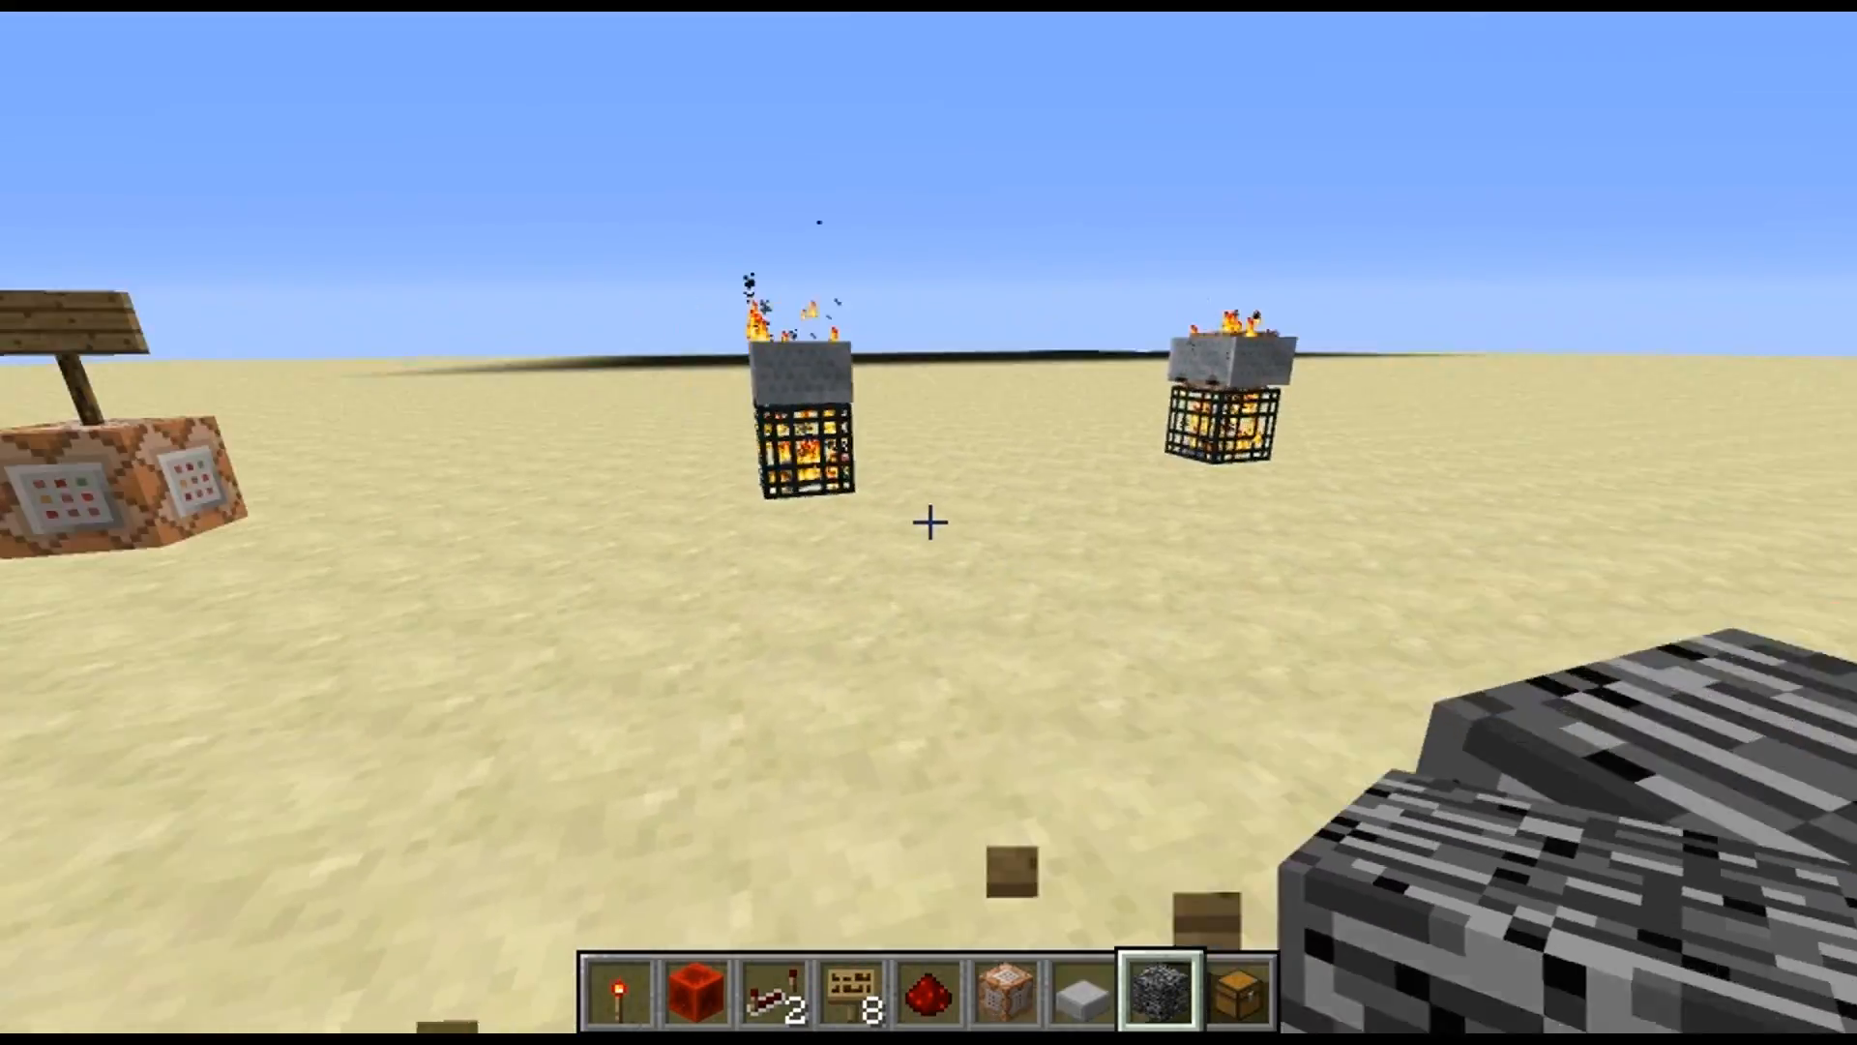
{"action": "key", "text": "d"}
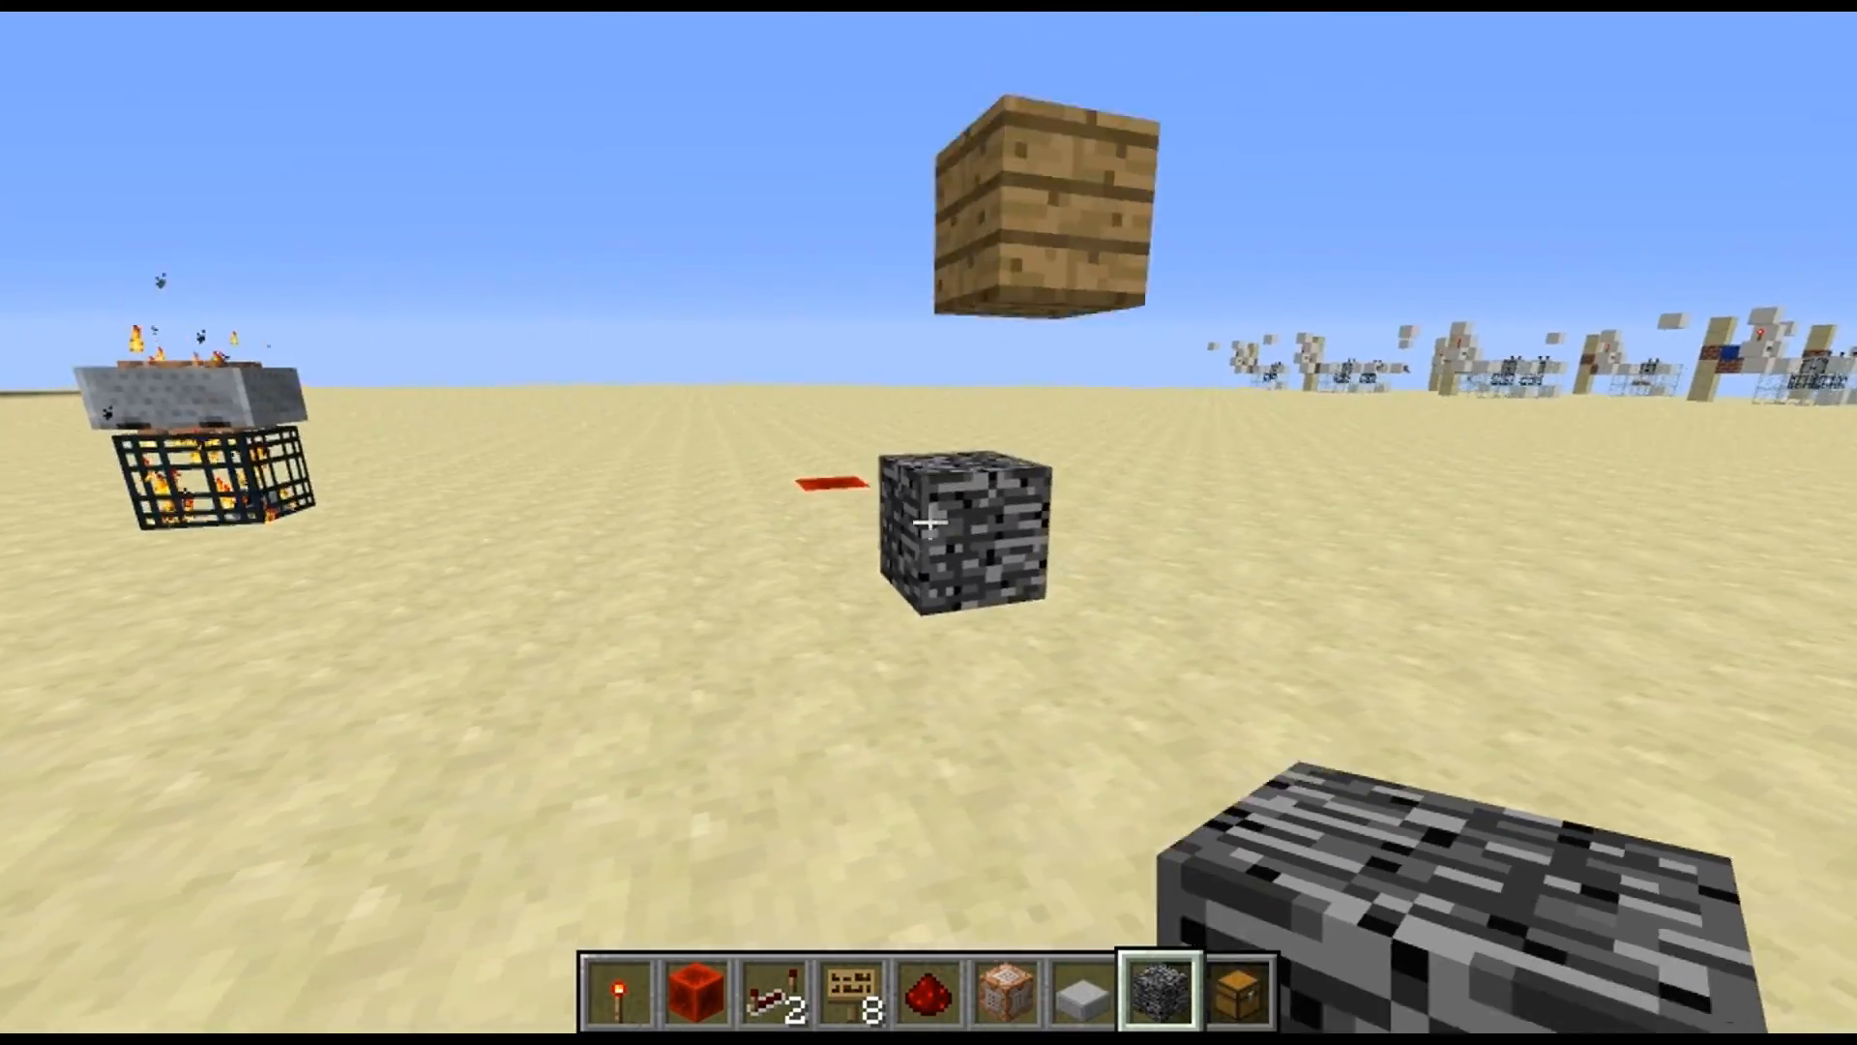
{"action": "key", "text": "a"}
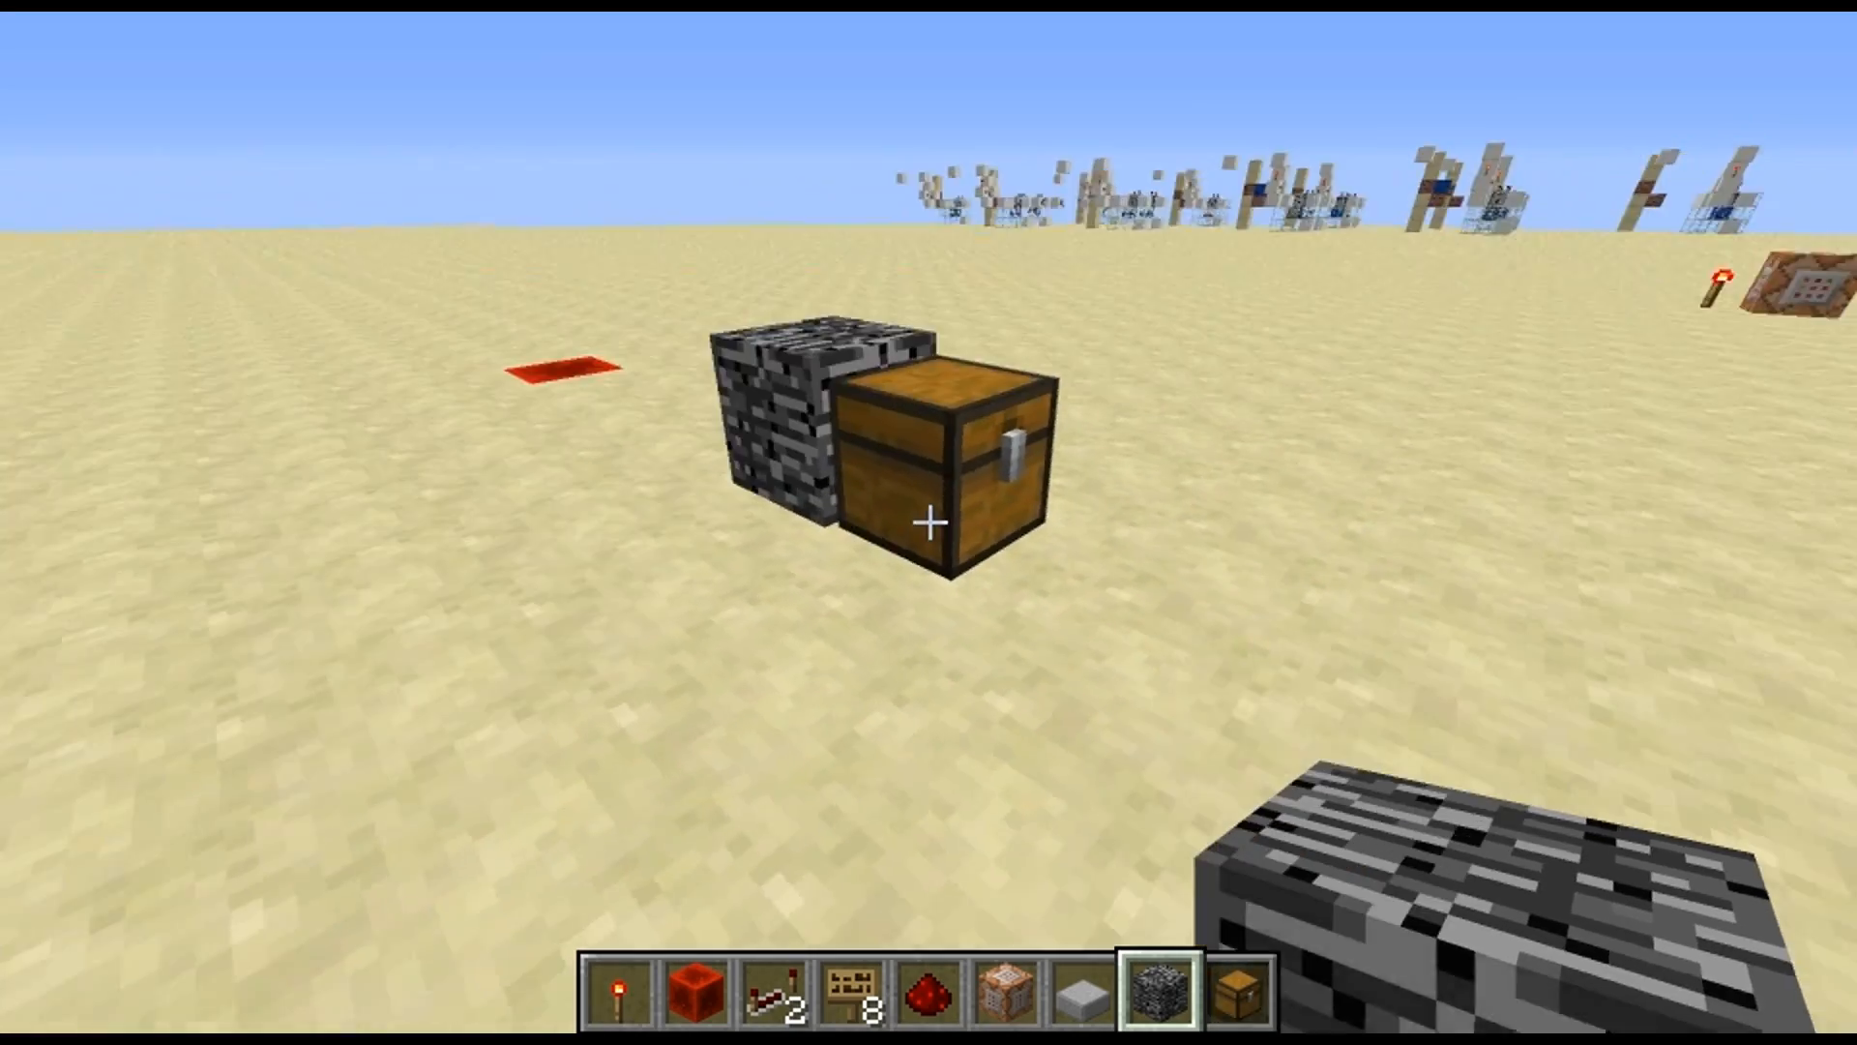
Break and place blocks for another bedrock test of the chest spawner, and view the respawned chest from both sides
{"action": "key", "text": "a"}
{"action": "left_click", "coordinate": [929, 524]}
{"action": "right_click", "coordinate": [929, 523]}
{"action": "key", "text": "d"}
{"action": "key", "text": "a"}
{"action": "key", "text": "d"}
{"action": "key", "text": "a"}
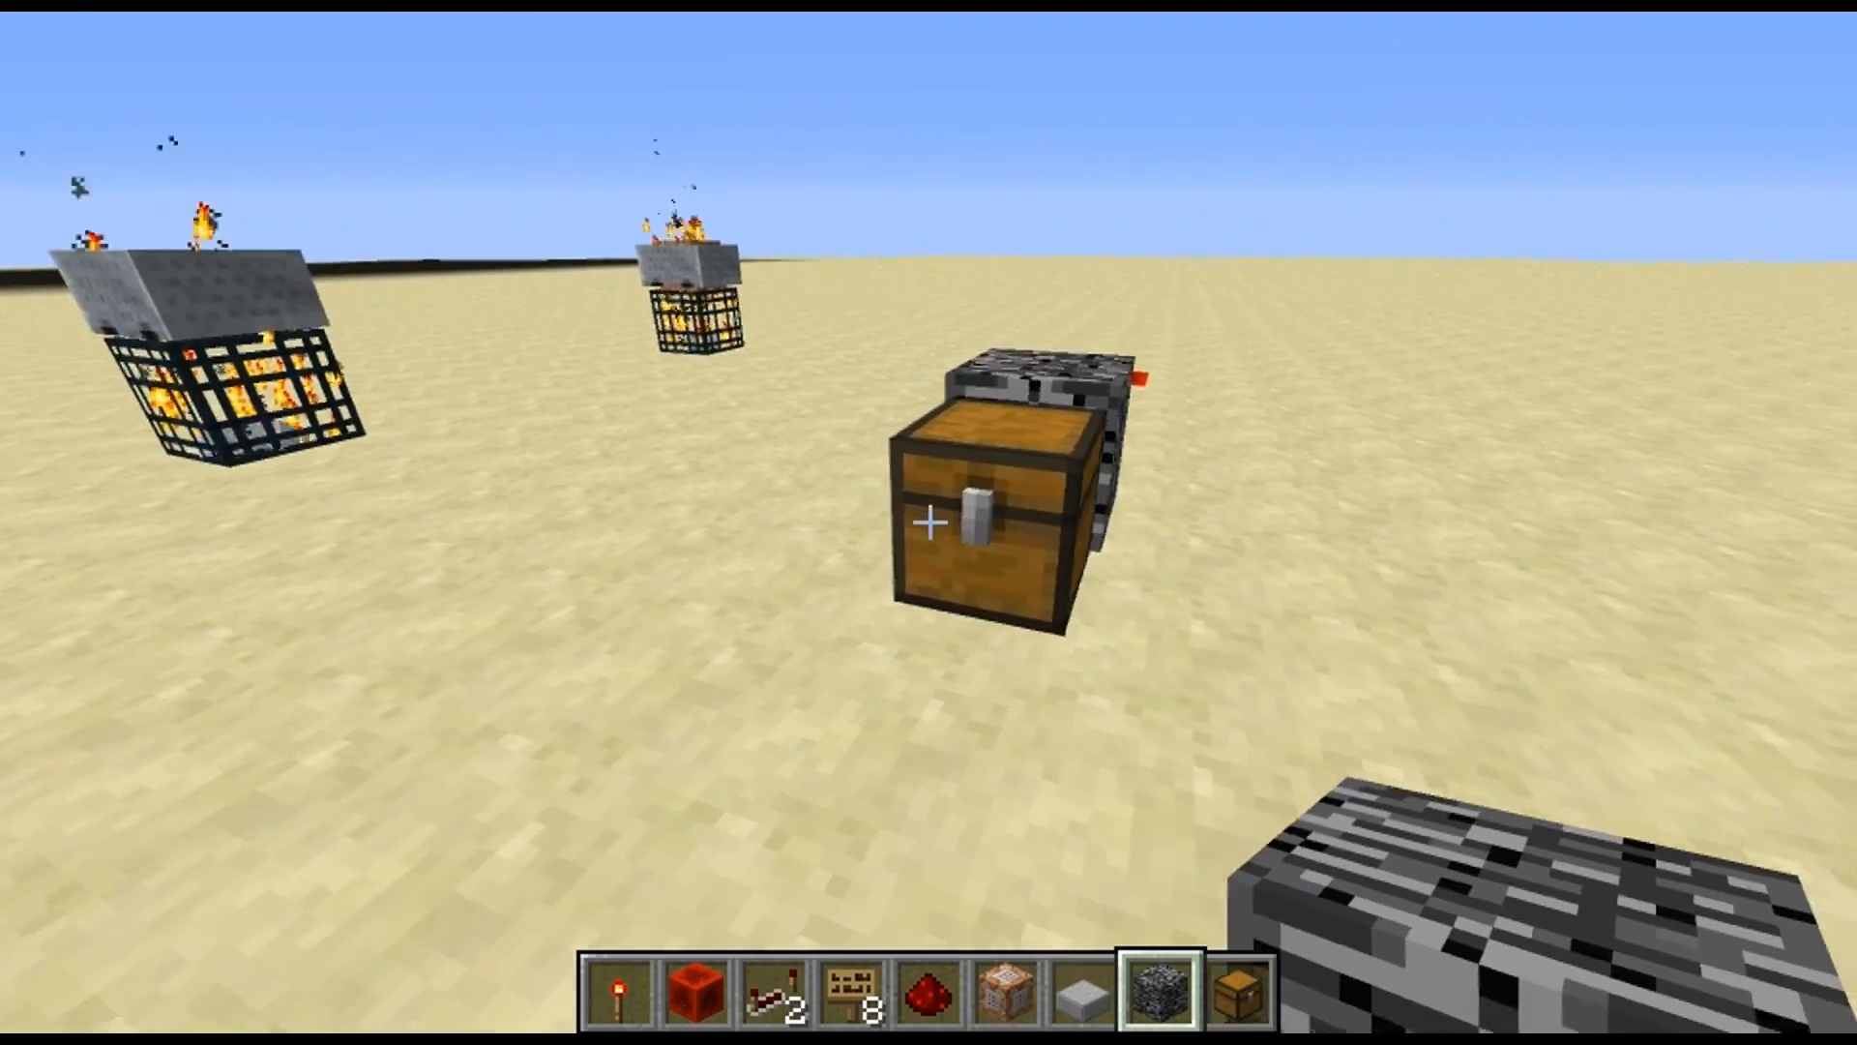
Remove the bedrock behind the respawned chest, place a new bedrock block beside the chest and break the chest
{"action": "key", "text": "w"}
{"action": "left_click", "coordinate": [929, 523]}
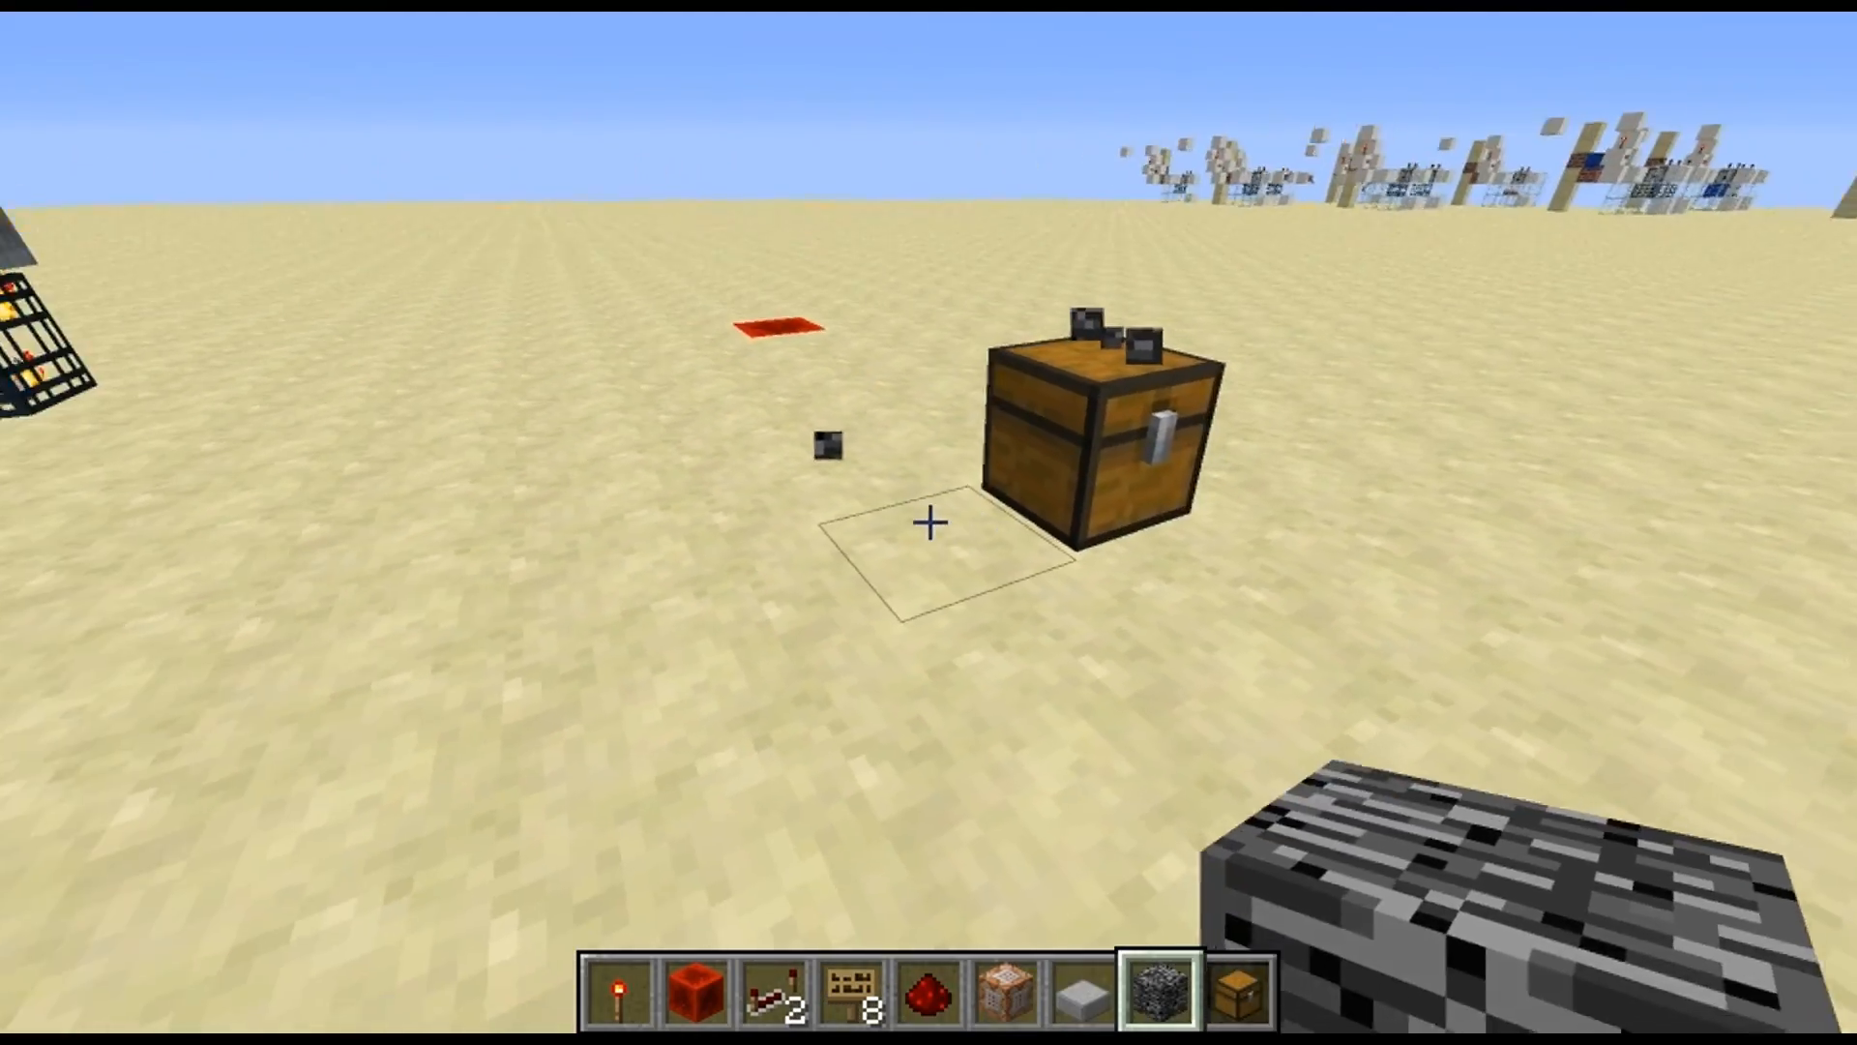
{"action": "right_click", "coordinate": [929, 524]}
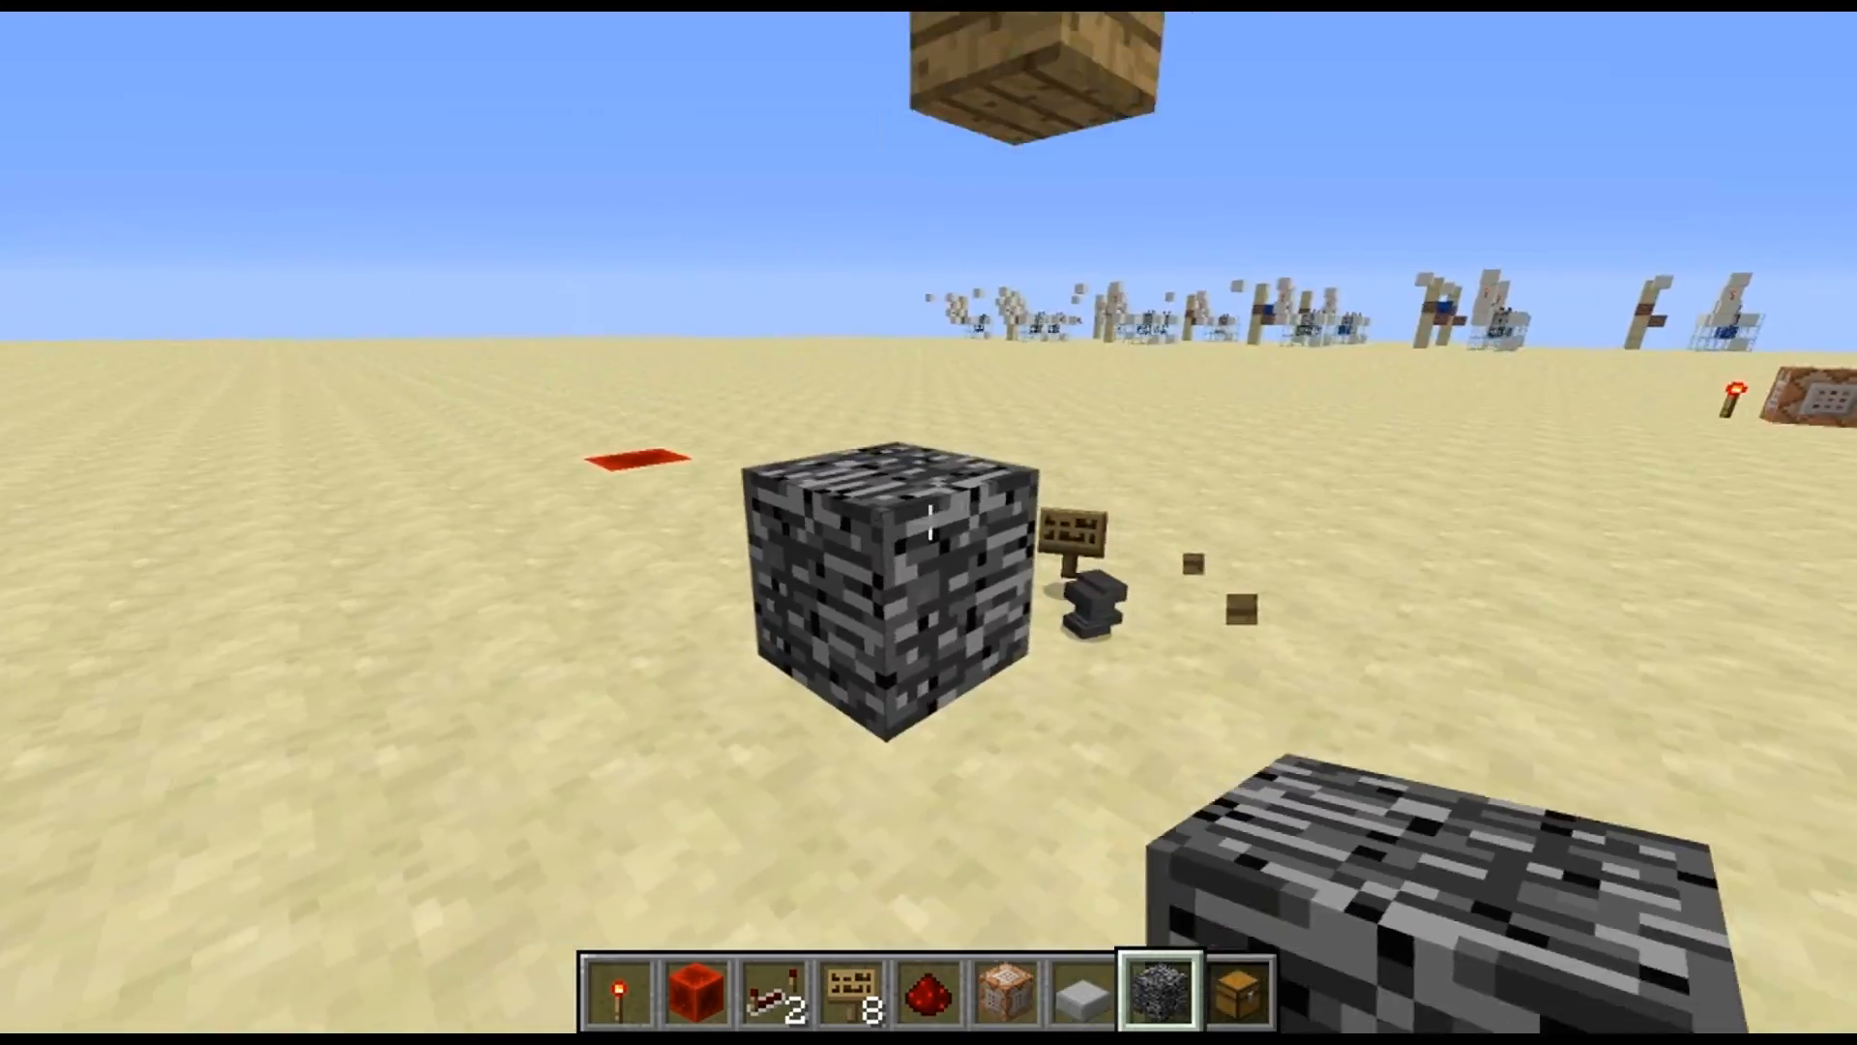
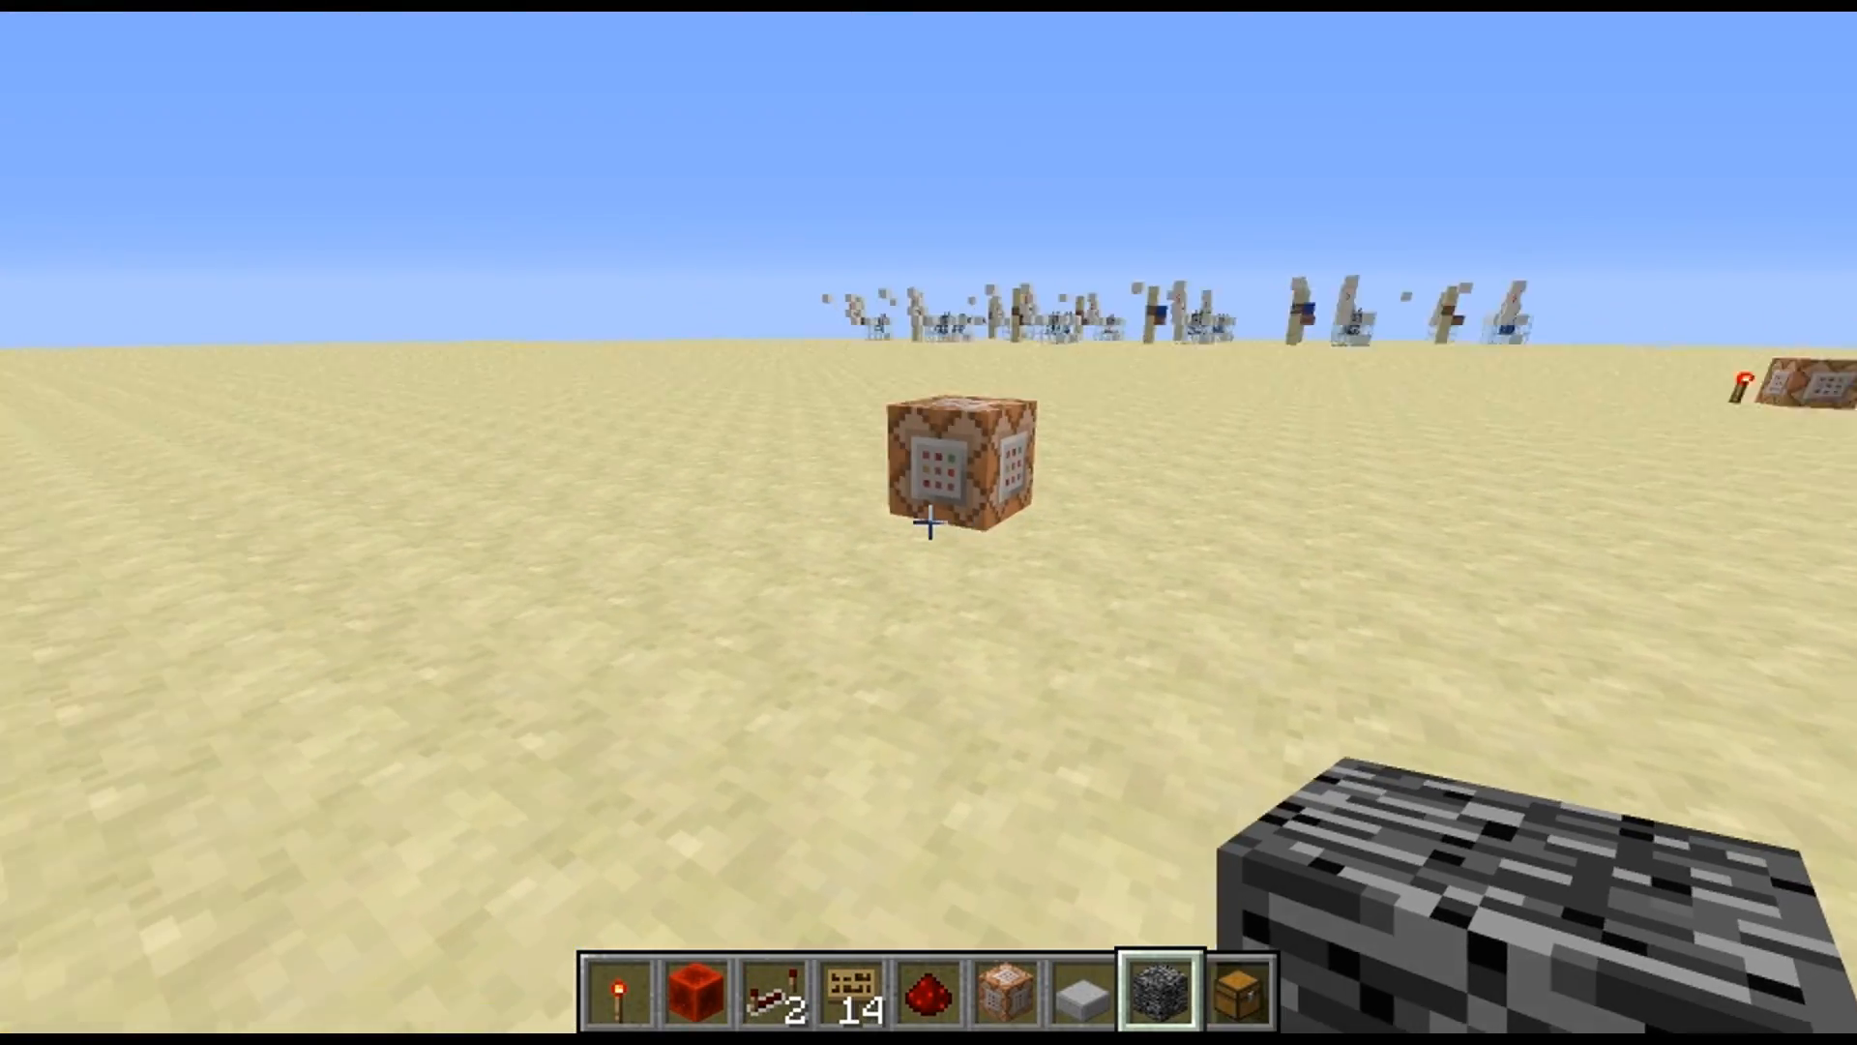
Set the command block's console command to "say holy crap" and take the redstone torch in hand
{"action": "key", "text": "w"}
{"action": "key", "text": "a"}
{"action": "right_click", "coordinate": [930, 523]}
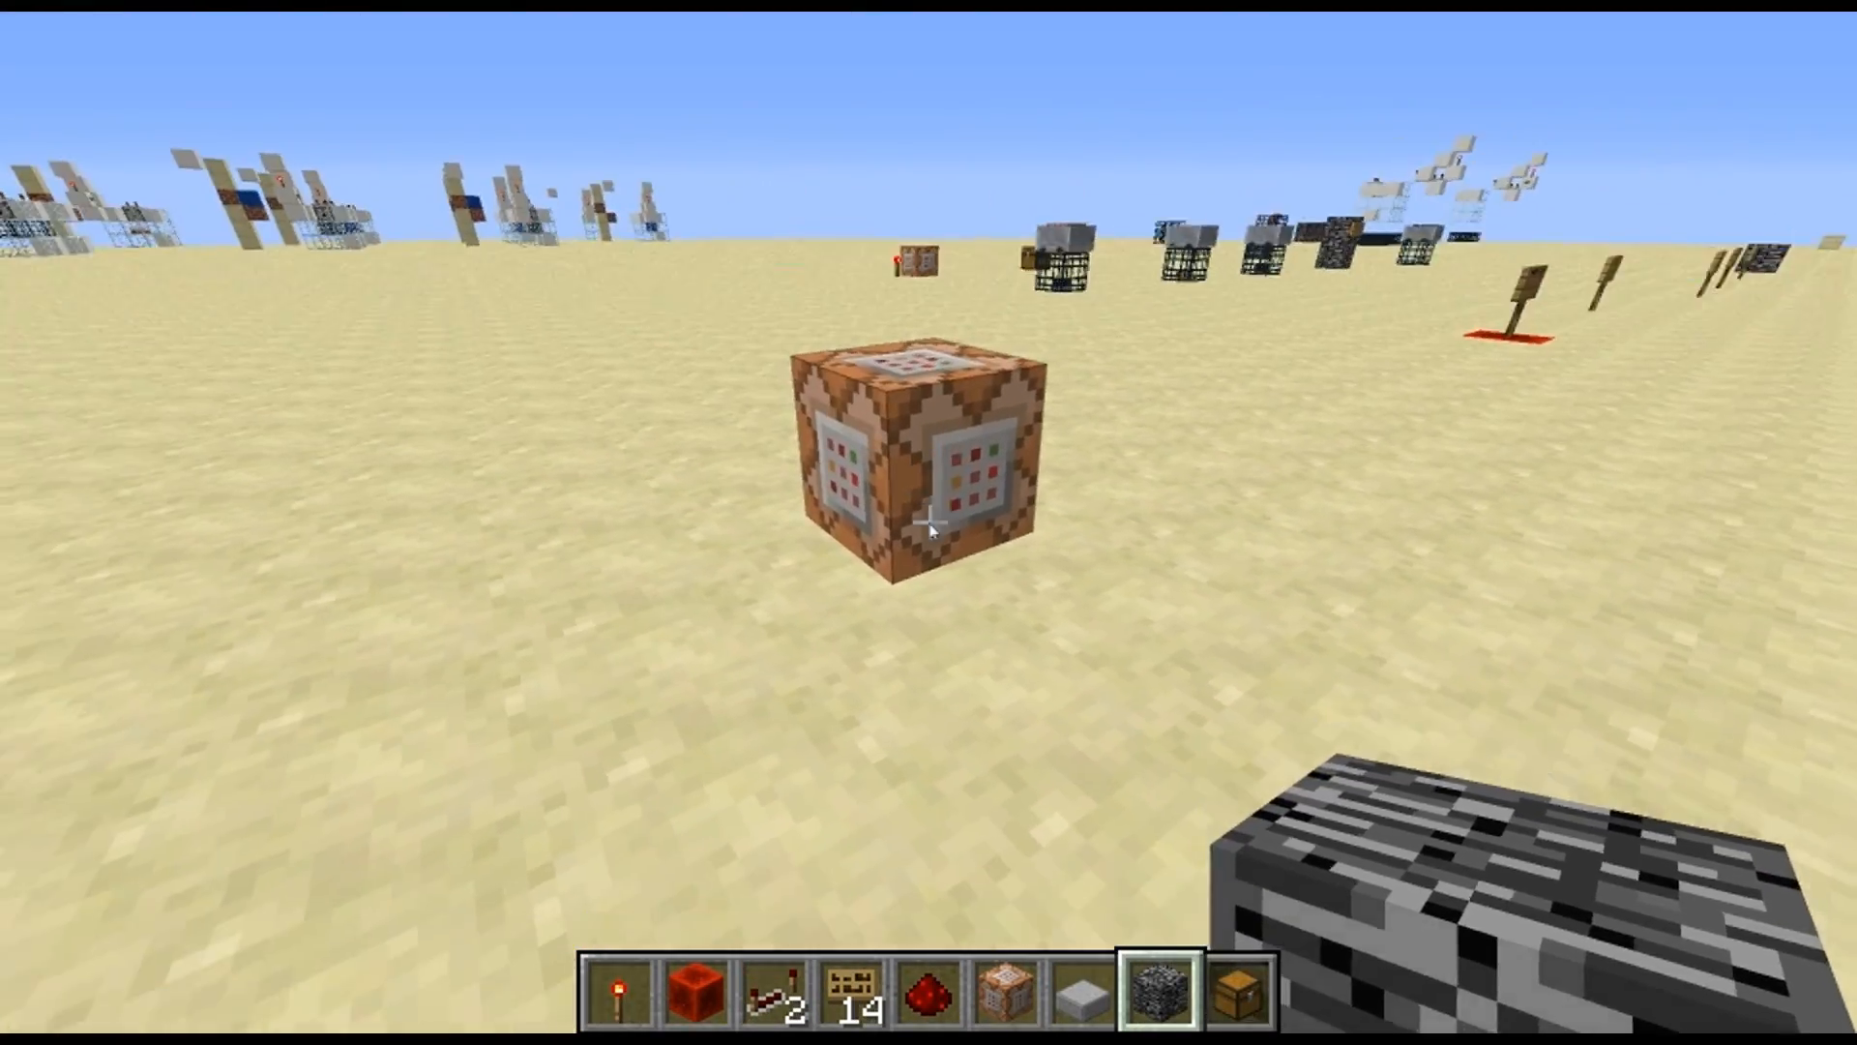
{"action": "left_click", "coordinate": [896, 750]}
{"action": "key", "text": "1"}
{"action": "key", "text": "w"}
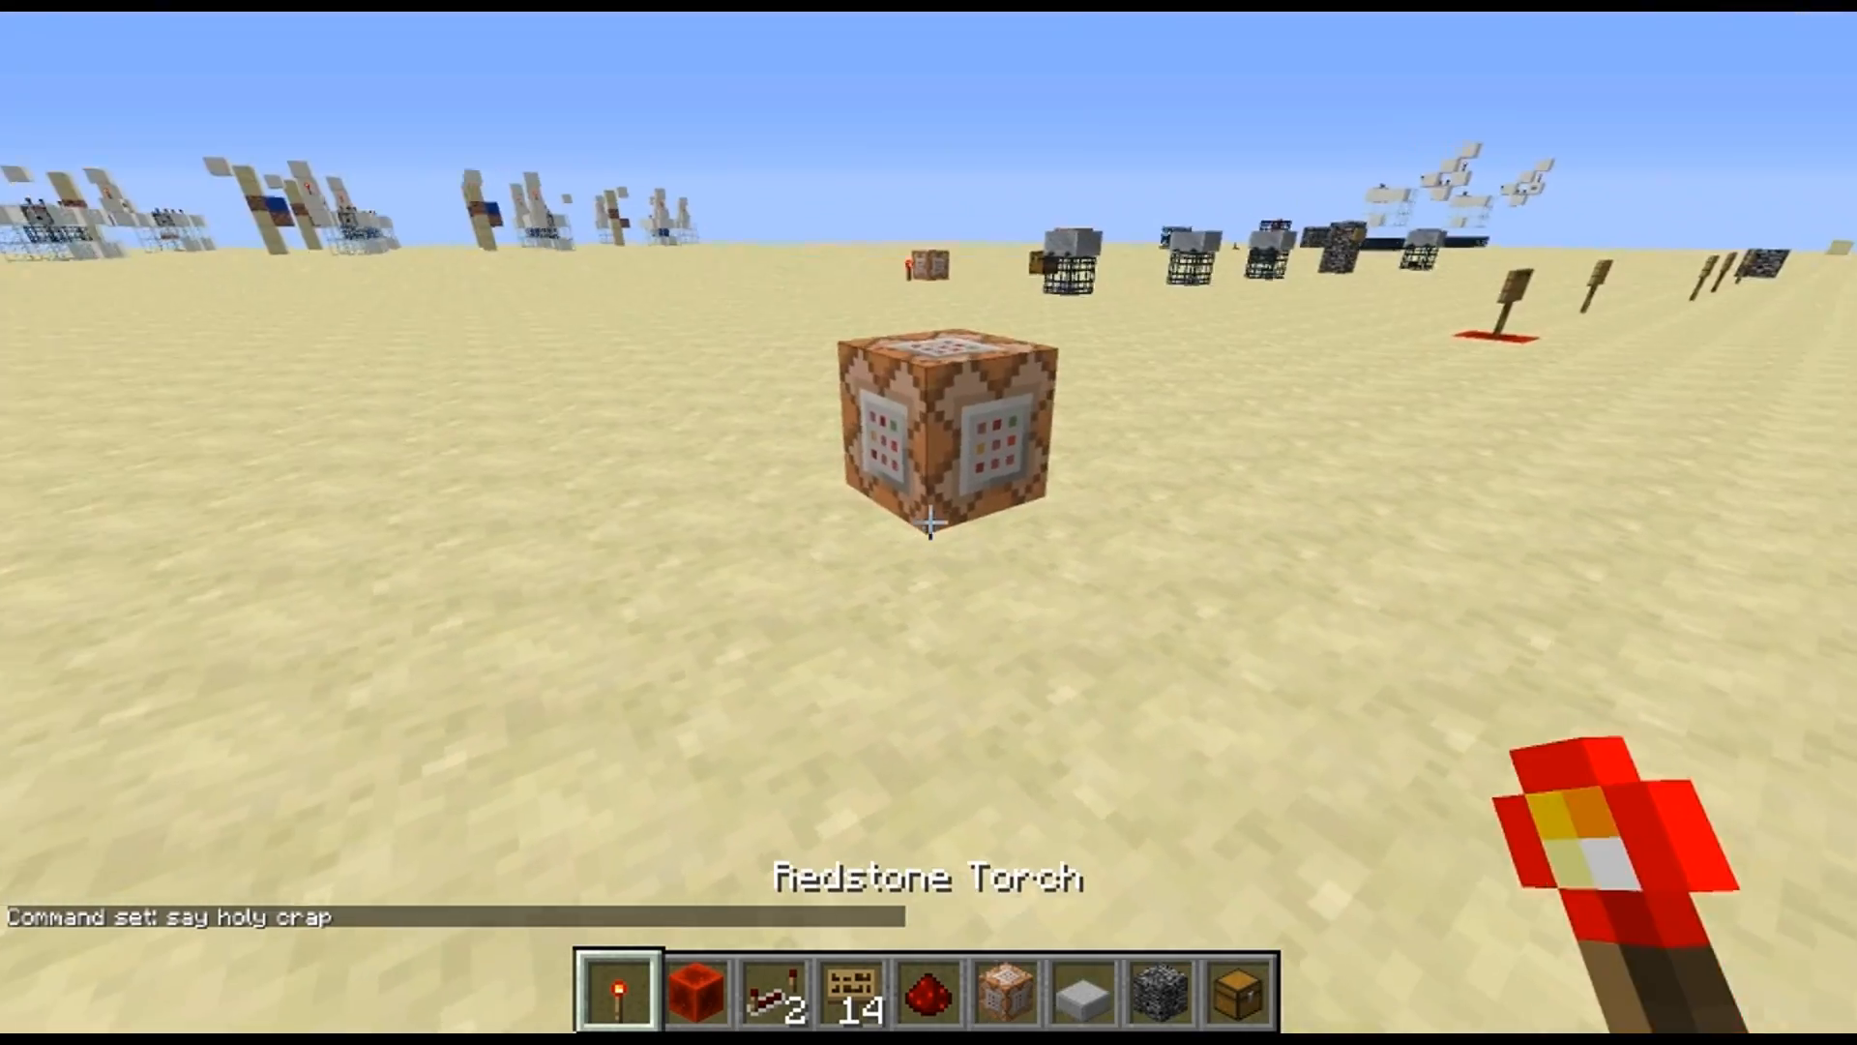
{"action": "key", "text": "s"}
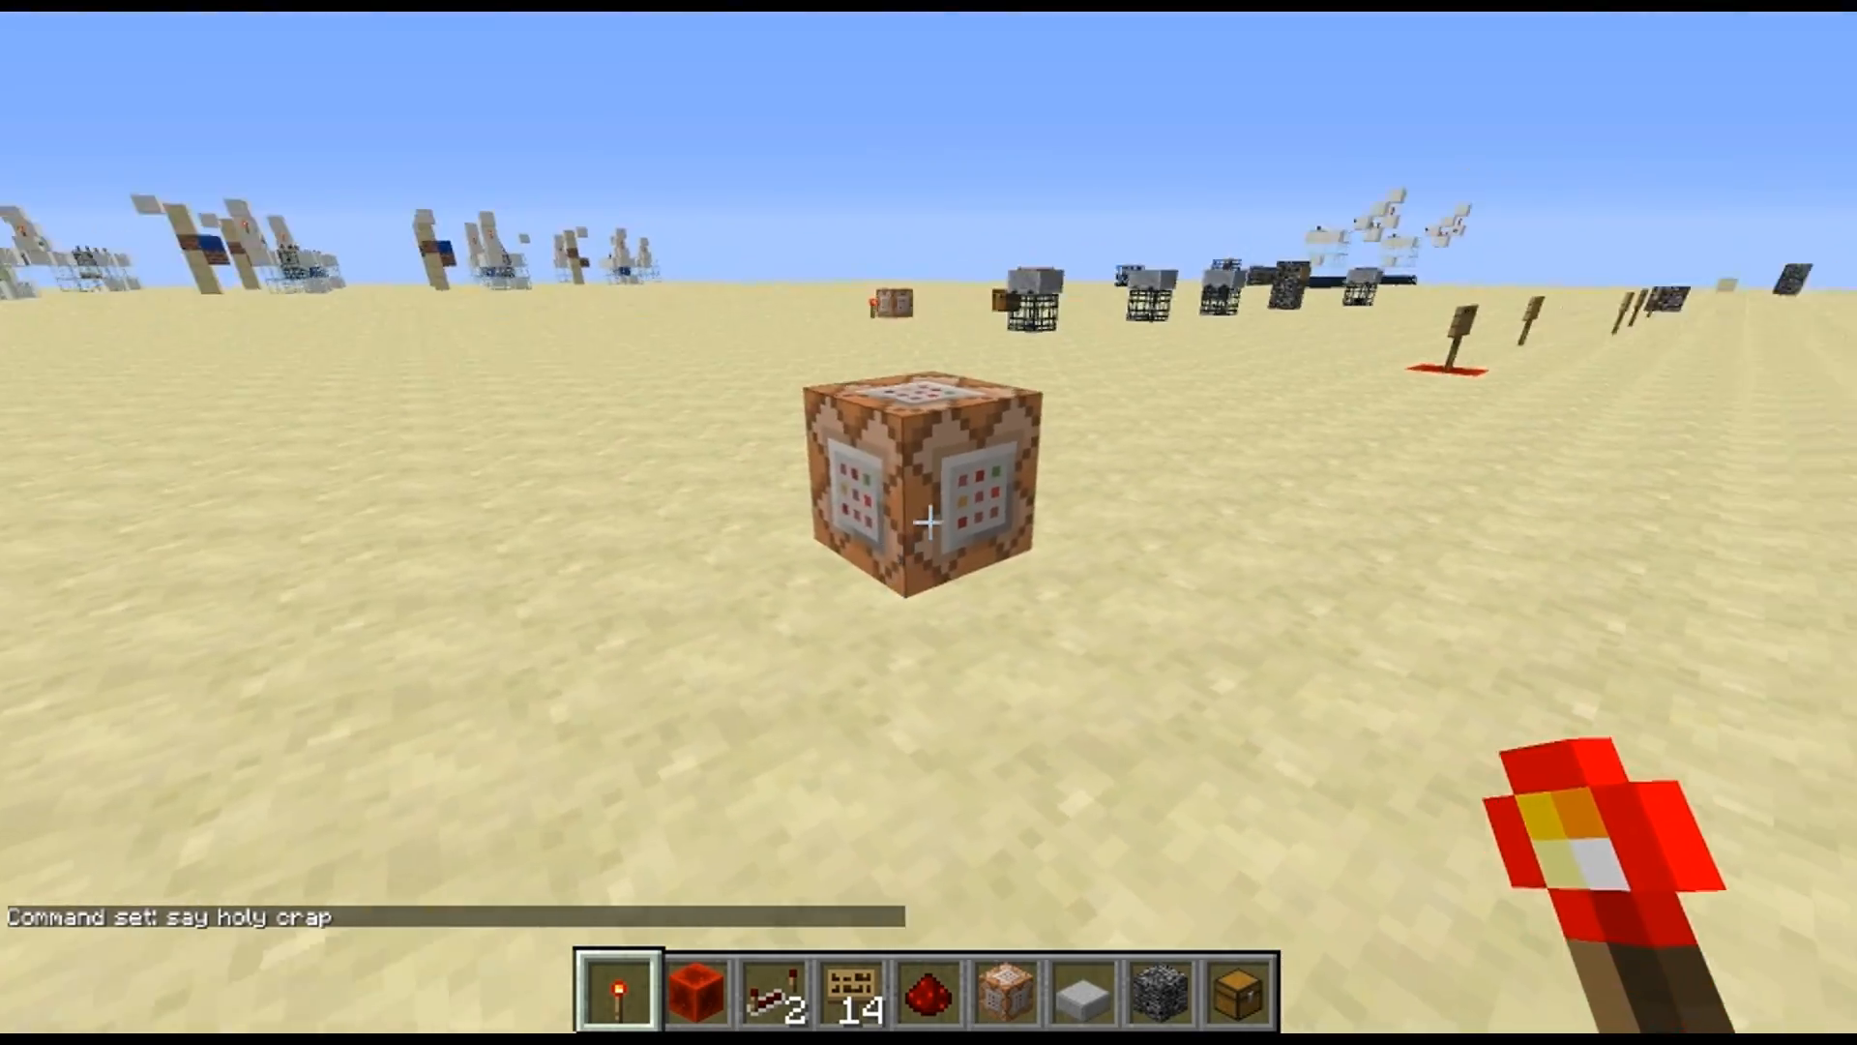
{"action": "left_click", "coordinate": [928, 522]}
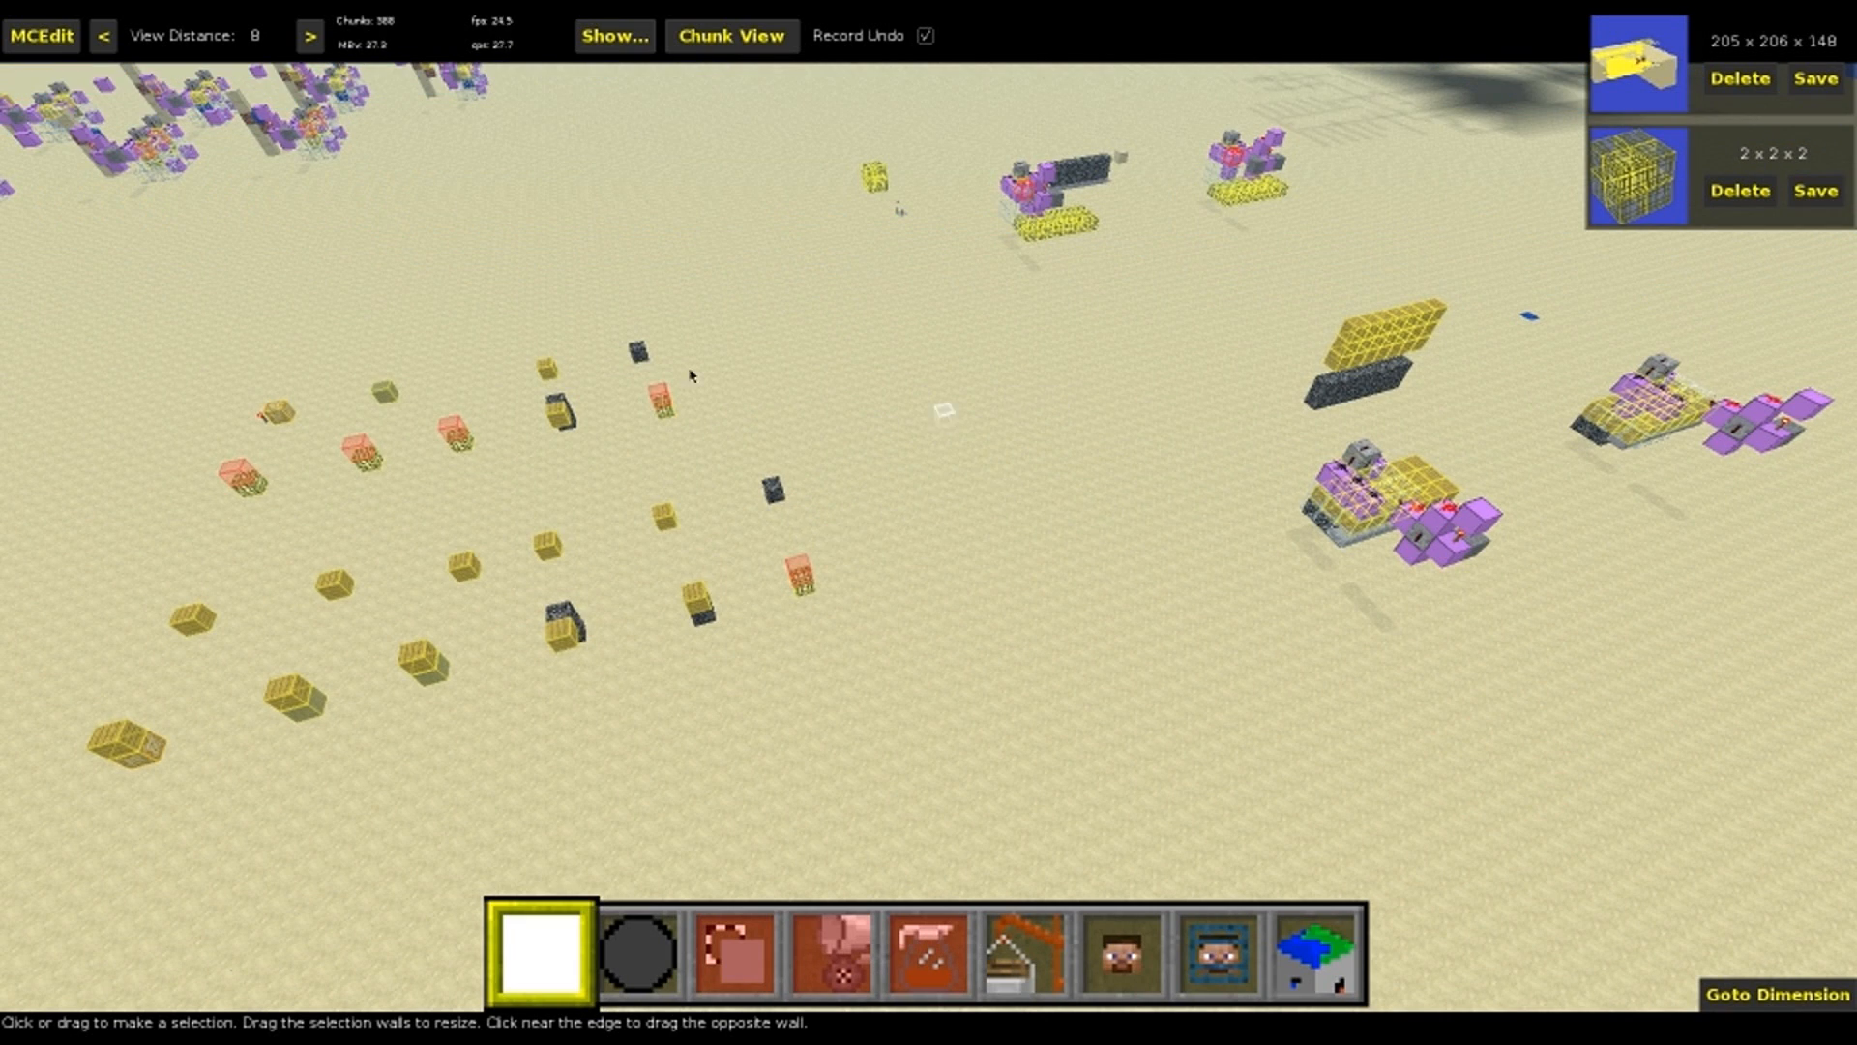
Switch to MCEdit and select a complete redstone and trap contraption as a 7W x 3L x 6H box
{"action": "right_click_drag", "start_coordinate": [916, 513], "coordinate": [892, 510]}
{"action": "right_click_drag", "start_coordinate": [658, 434], "coordinate": [1054, 636]}
{"action": "key", "text": "w"}
{"action": "key", "text": "w"}
{"action": "key", "text": "w"}
{"action": "right_click_drag", "start_coordinate": [949, 563], "coordinate": [773, 523]}
{"action": "key", "text": "w"}
{"action": "left_click", "coordinate": [921, 366]}
{"action": "key", "text": "d"}
{"action": "left_click", "coordinate": [1050, 437]}
{"action": "mouse_move", "coordinate": [1050, 437]}
{"action": "right_mouse_down"}
{"action": "mouse_move", "coordinate": [1185, 387]}
{"action": "mouse_move", "coordinate": [1229, 281]}
{"action": "right_mouse_up"}
{"action": "key", "text": "a"}
Clone the selected contraption onto the empty sand near the rows of test spawners
{"action": "key", "text": "3"}
{"action": "right_click_drag", "start_coordinate": [929, 464], "coordinate": [929, 551]}
{"action": "key", "text": "s"}
{"action": "mouse_move", "coordinate": [948, 542]}
{"action": "left_mouse_down"}
{"action": "mouse_move", "coordinate": [850, 555]}
{"action": "mouse_move", "coordinate": [606, 515]}
{"action": "mouse_move", "coordinate": [379, 527]}
{"action": "left_mouse_up"}
{"action": "key", "text": "a"}
{"action": "key", "text": "Return"}
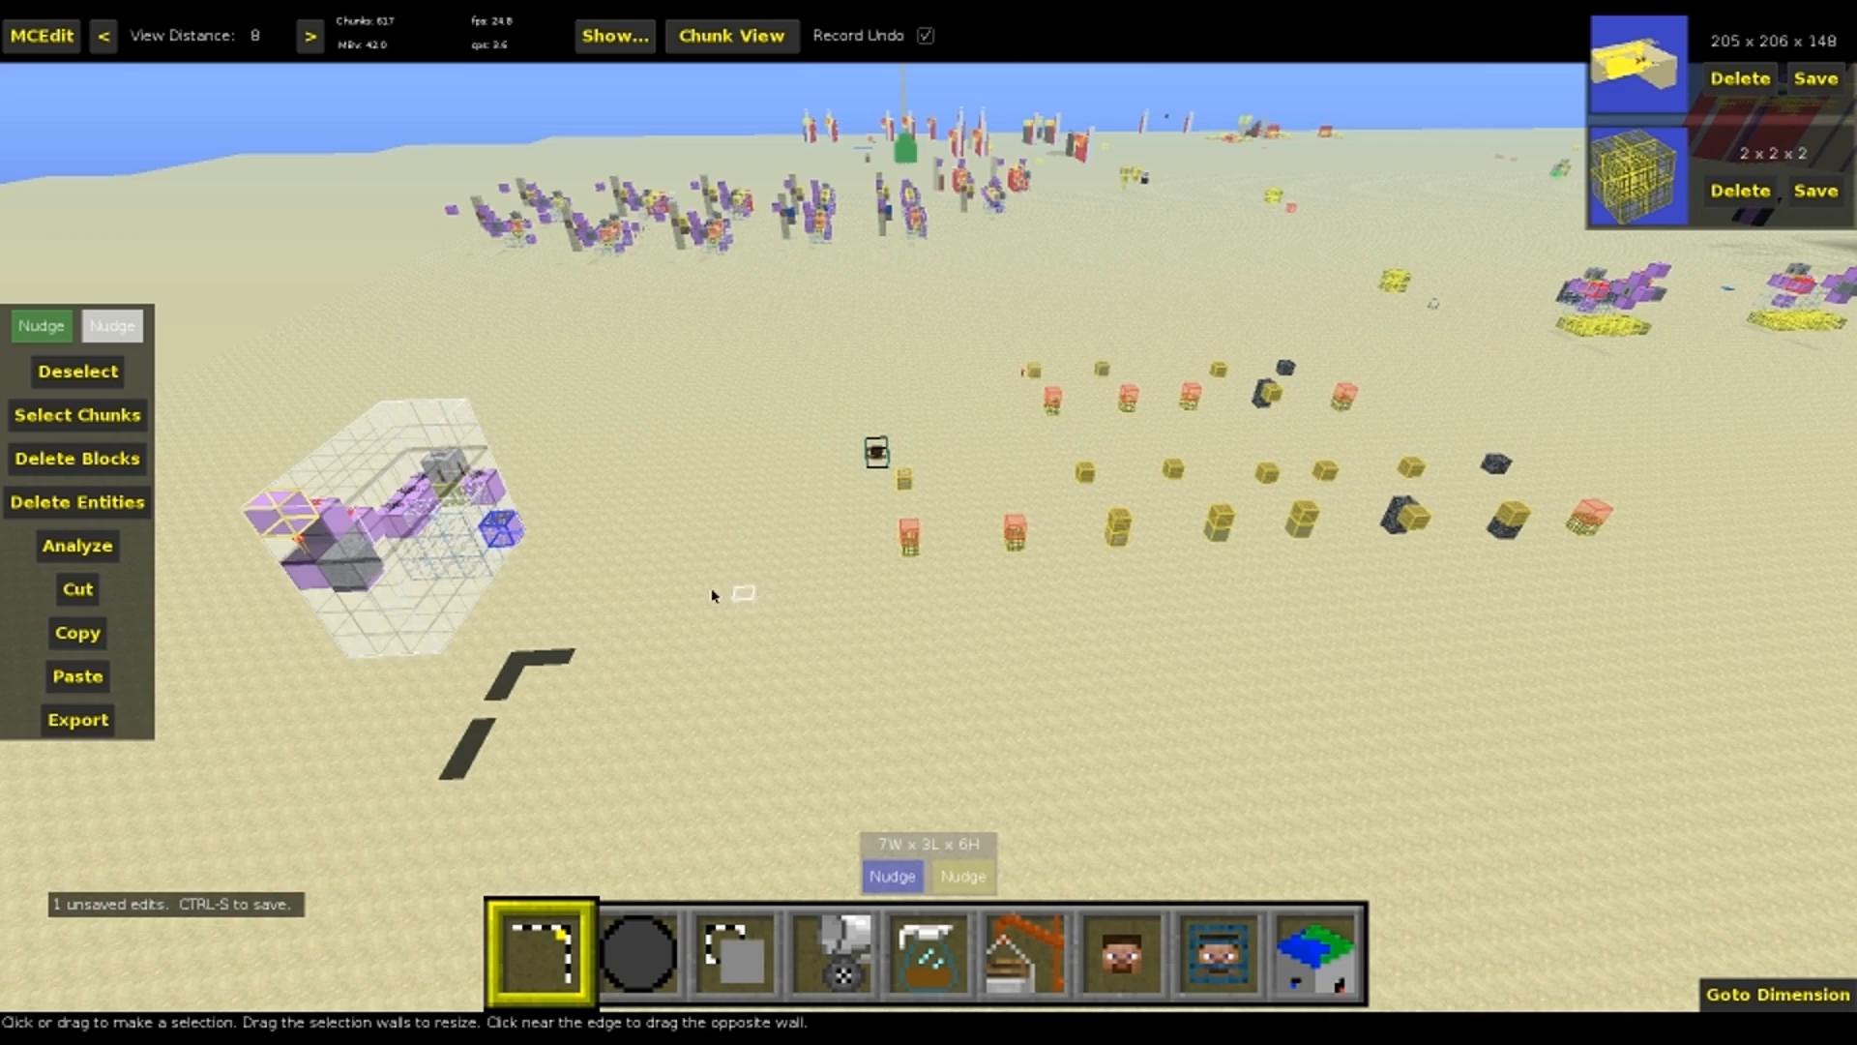
Deselect the cloned contraption and examine its redstone, glass chamber and trap container up close
{"action": "key", "text": "ctrl+d"}
{"action": "key", "text": "w"}
{"action": "right_click_drag", "start_coordinate": [634, 565], "coordinate": [633, 702]}
{"action": "key", "text": "space"}
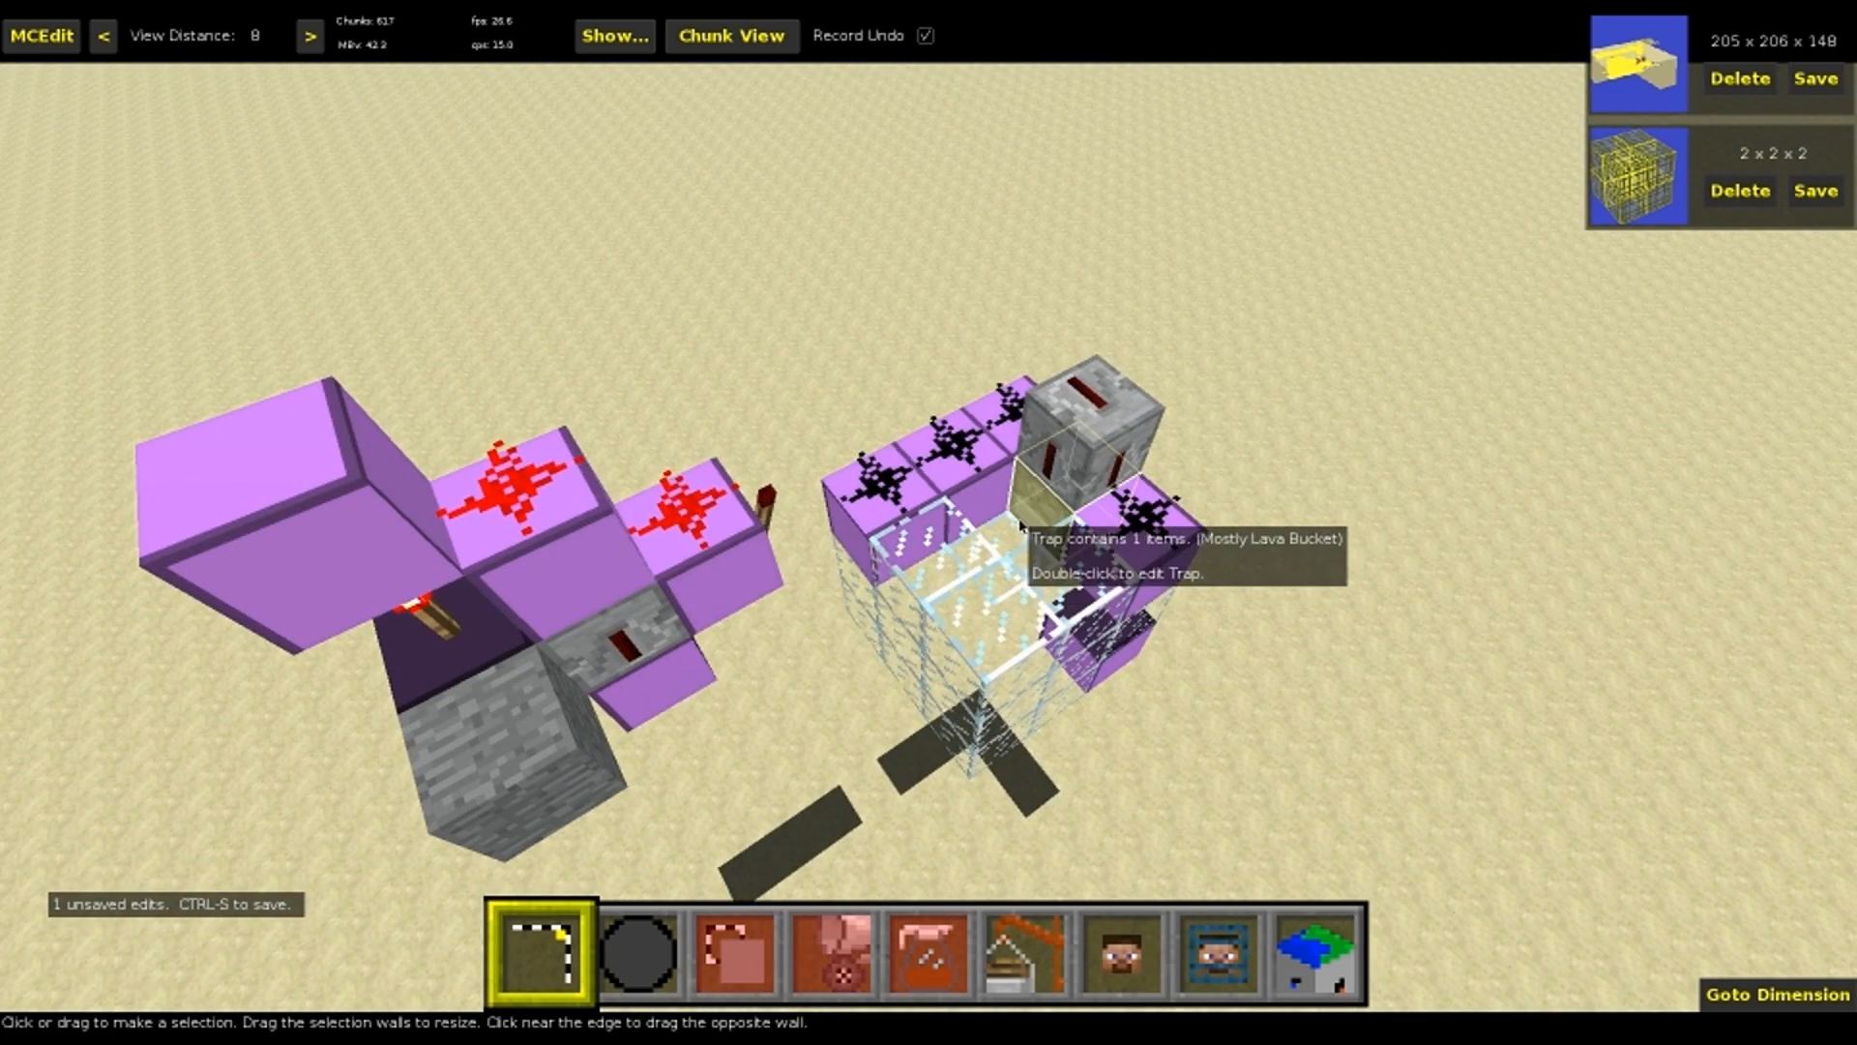
{"action": "key", "text": "s"}
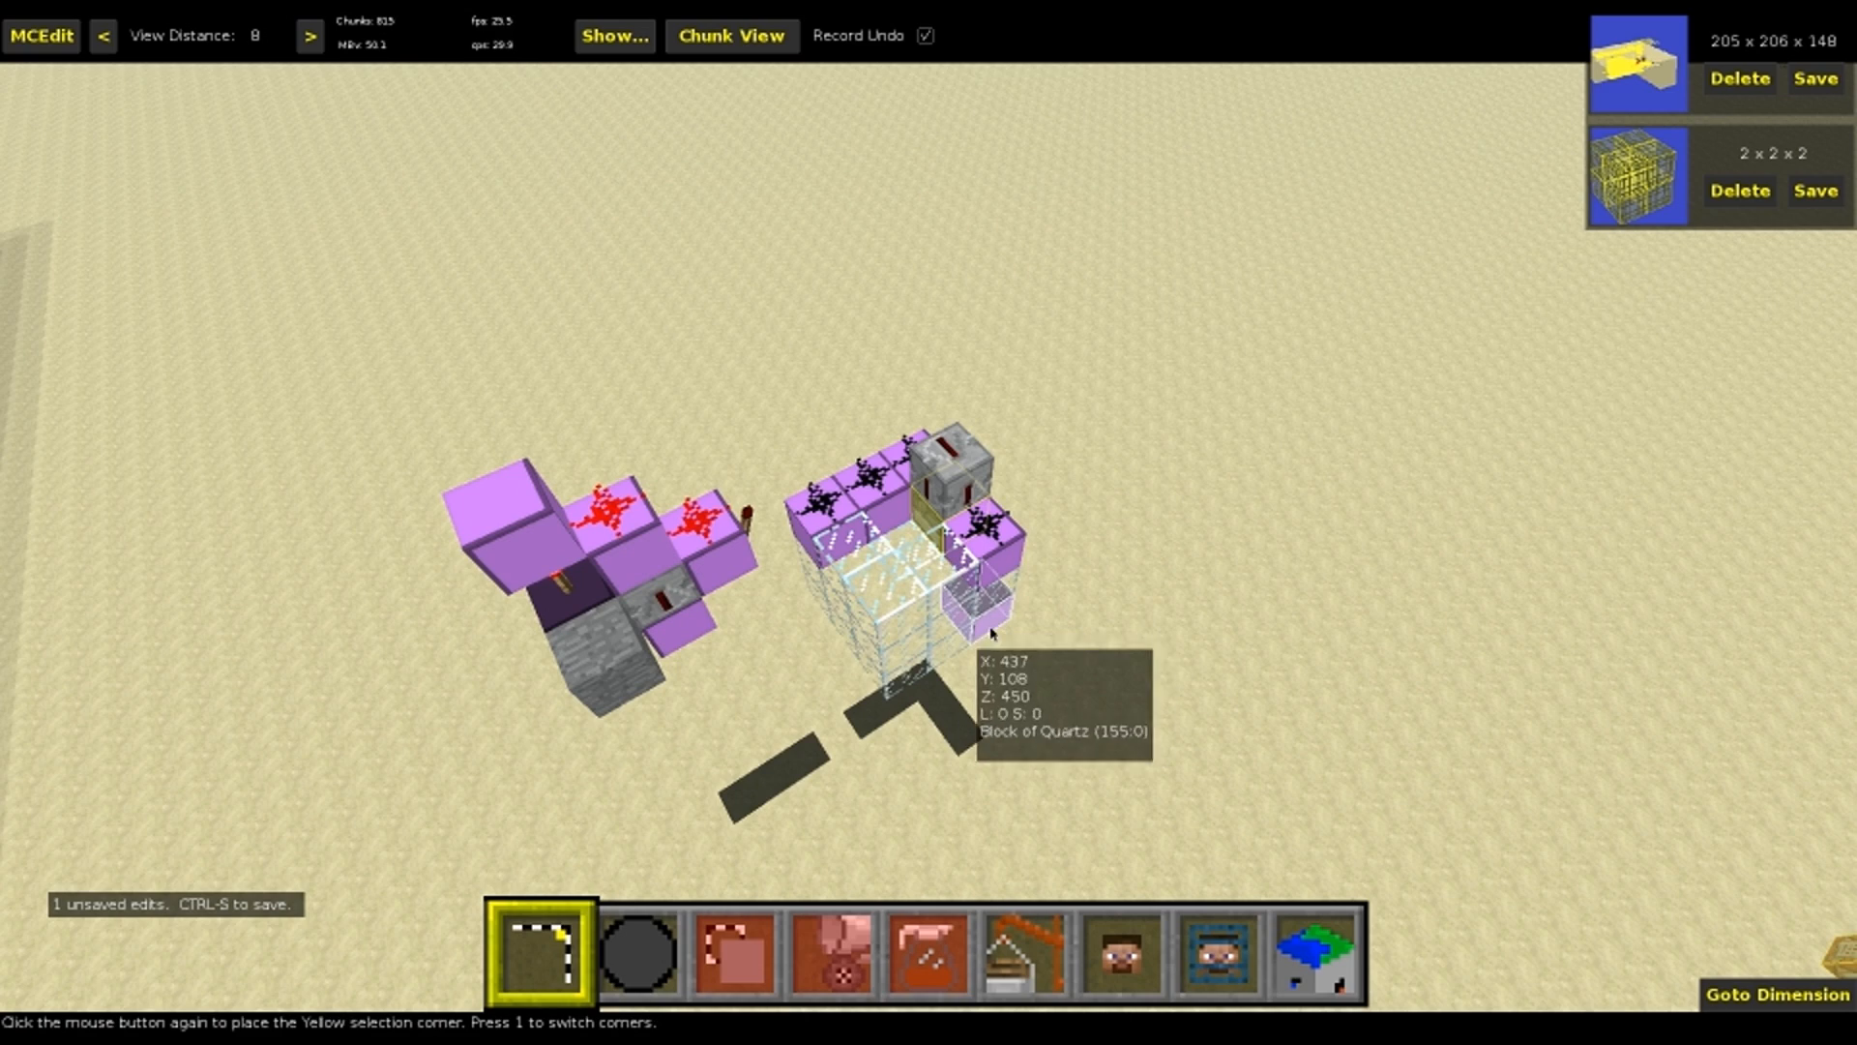
Select the whole cloned contraption as a 7W x 3L x 6H box, view it from both sides and clear the selection
{"action": "left_click", "coordinate": [499, 536]}
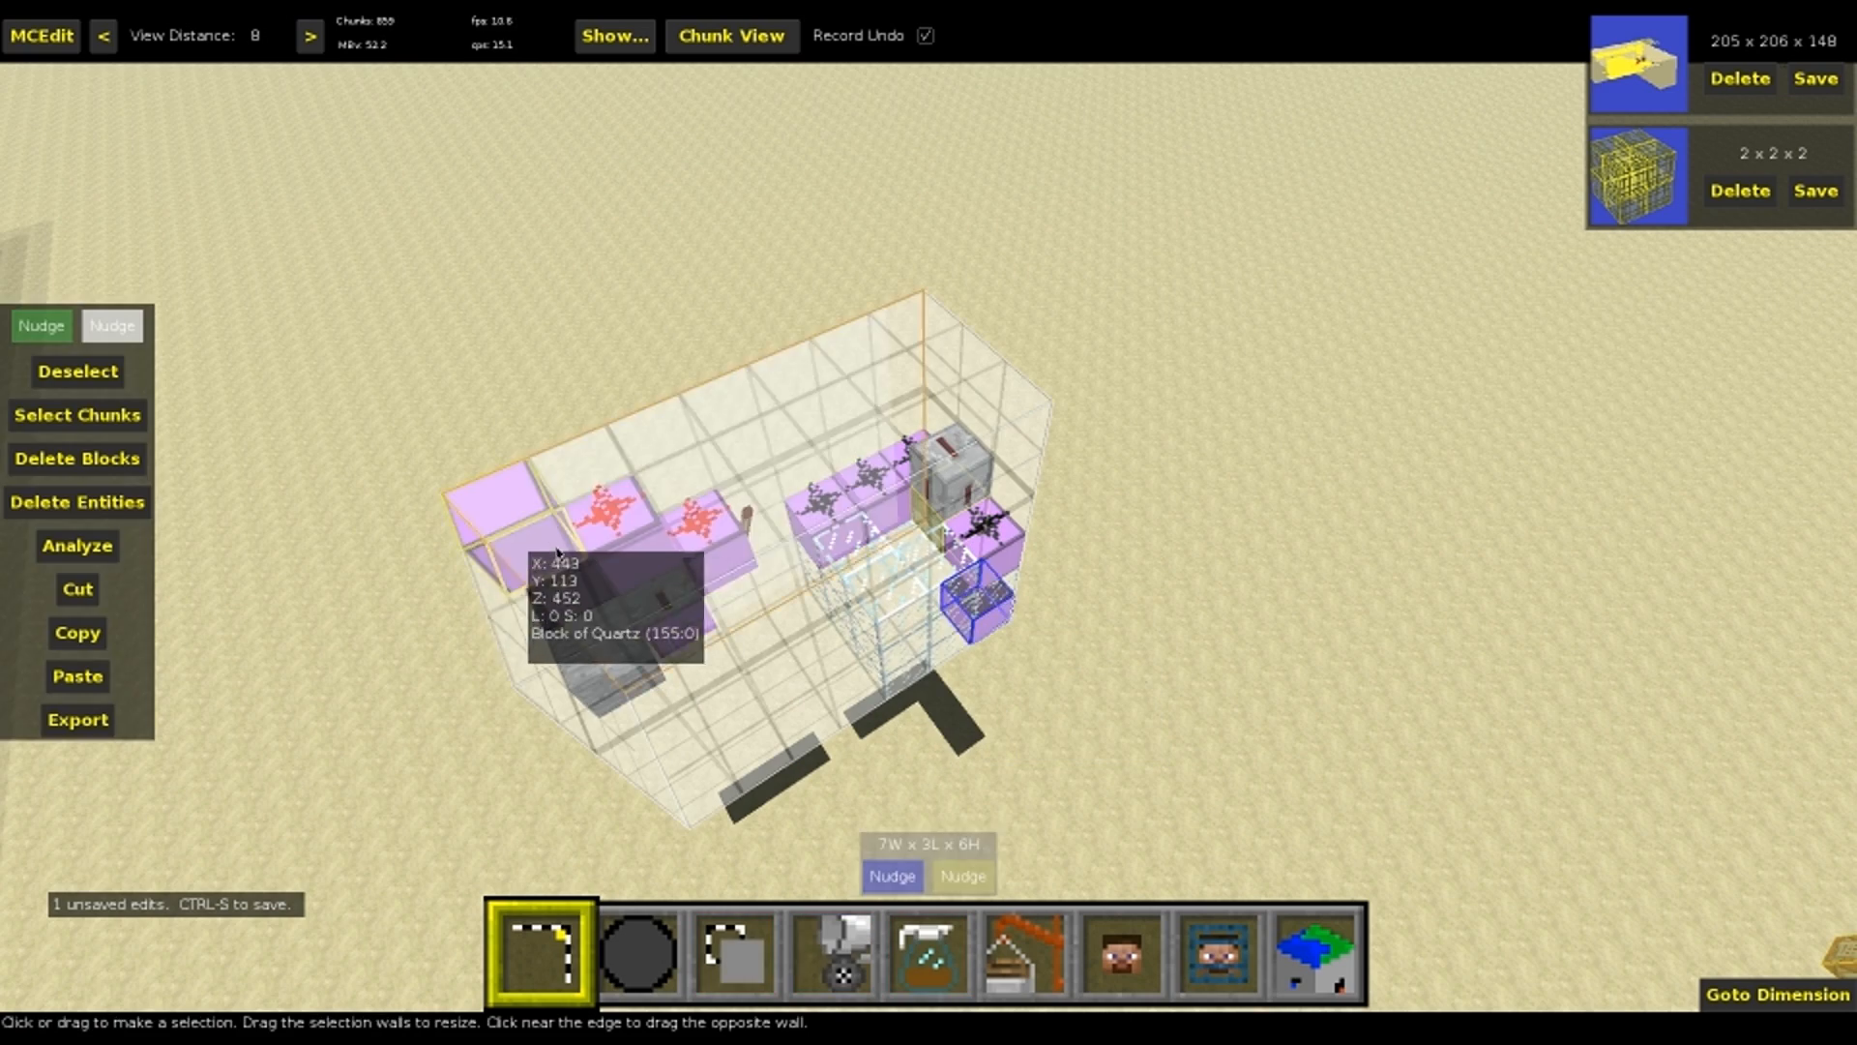
{"action": "right_click", "coordinate": [501, 540]}
{"action": "key", "text": "a"}
{"action": "key", "text": "a"}
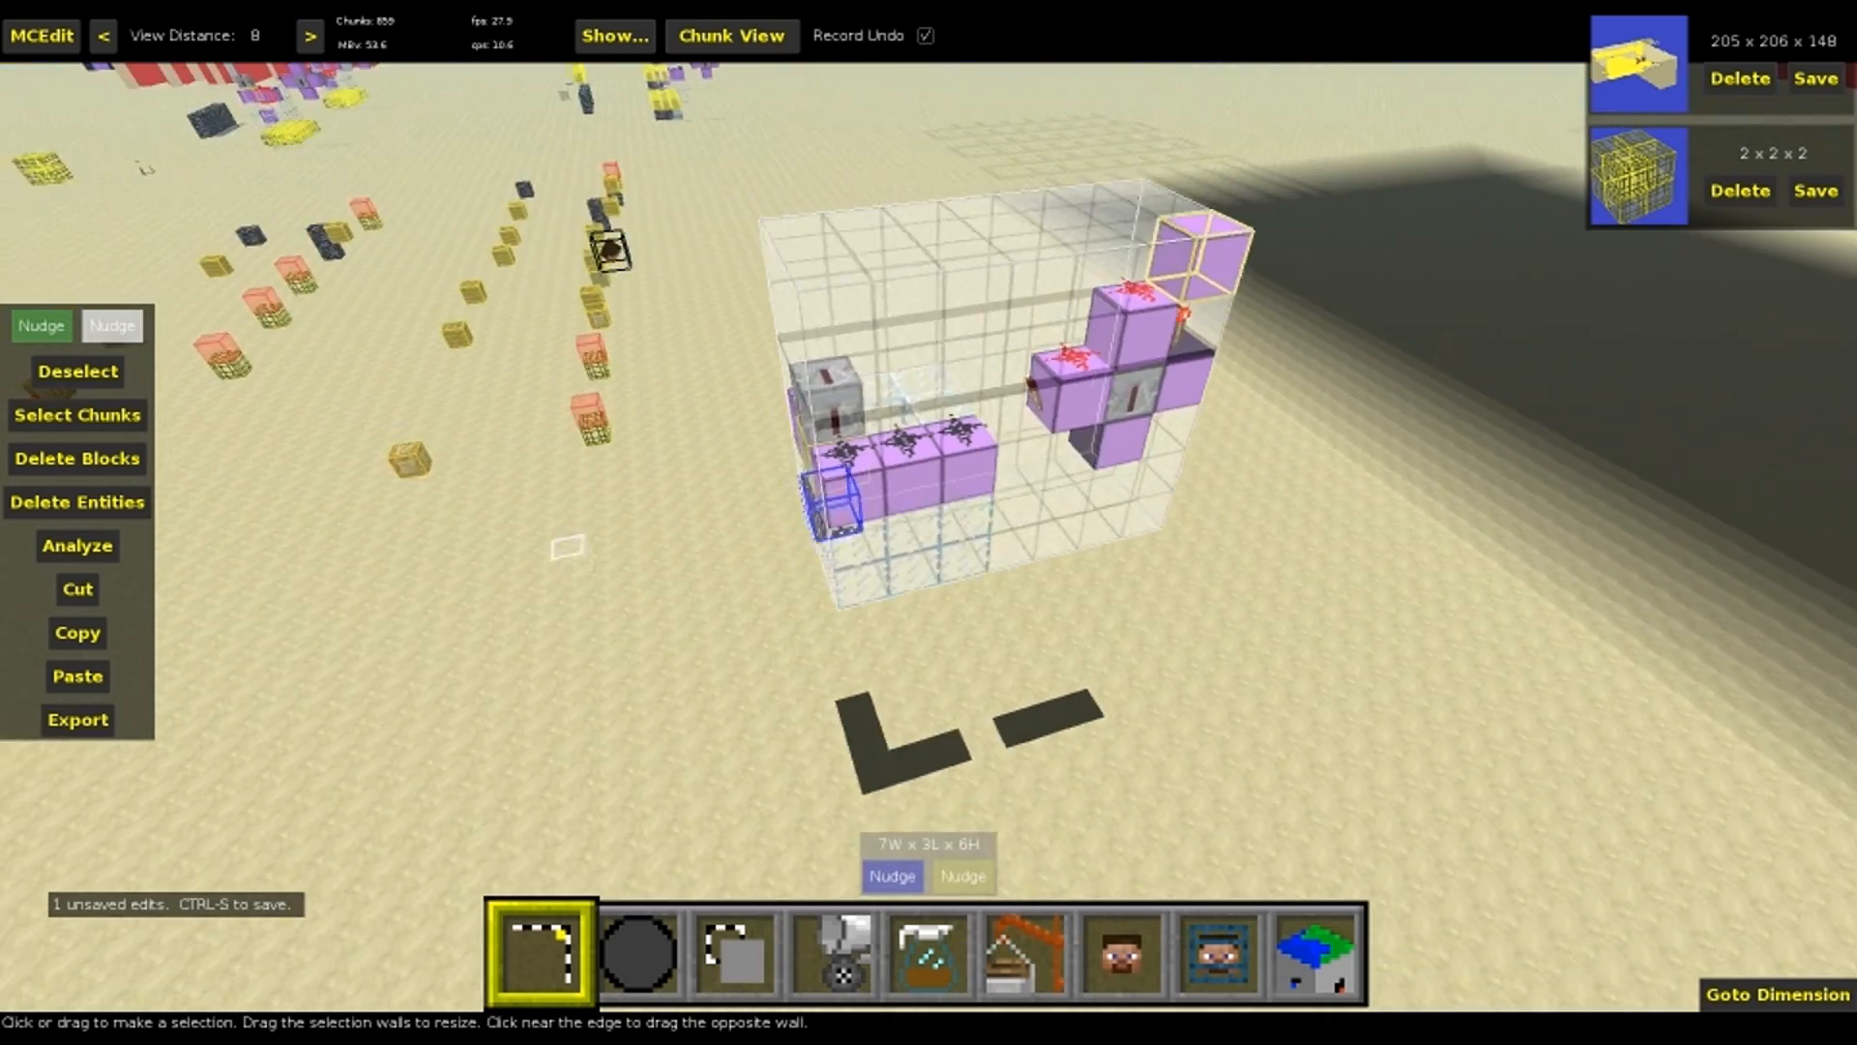
{"action": "key", "text": "d"}
{"action": "key", "text": "d"}
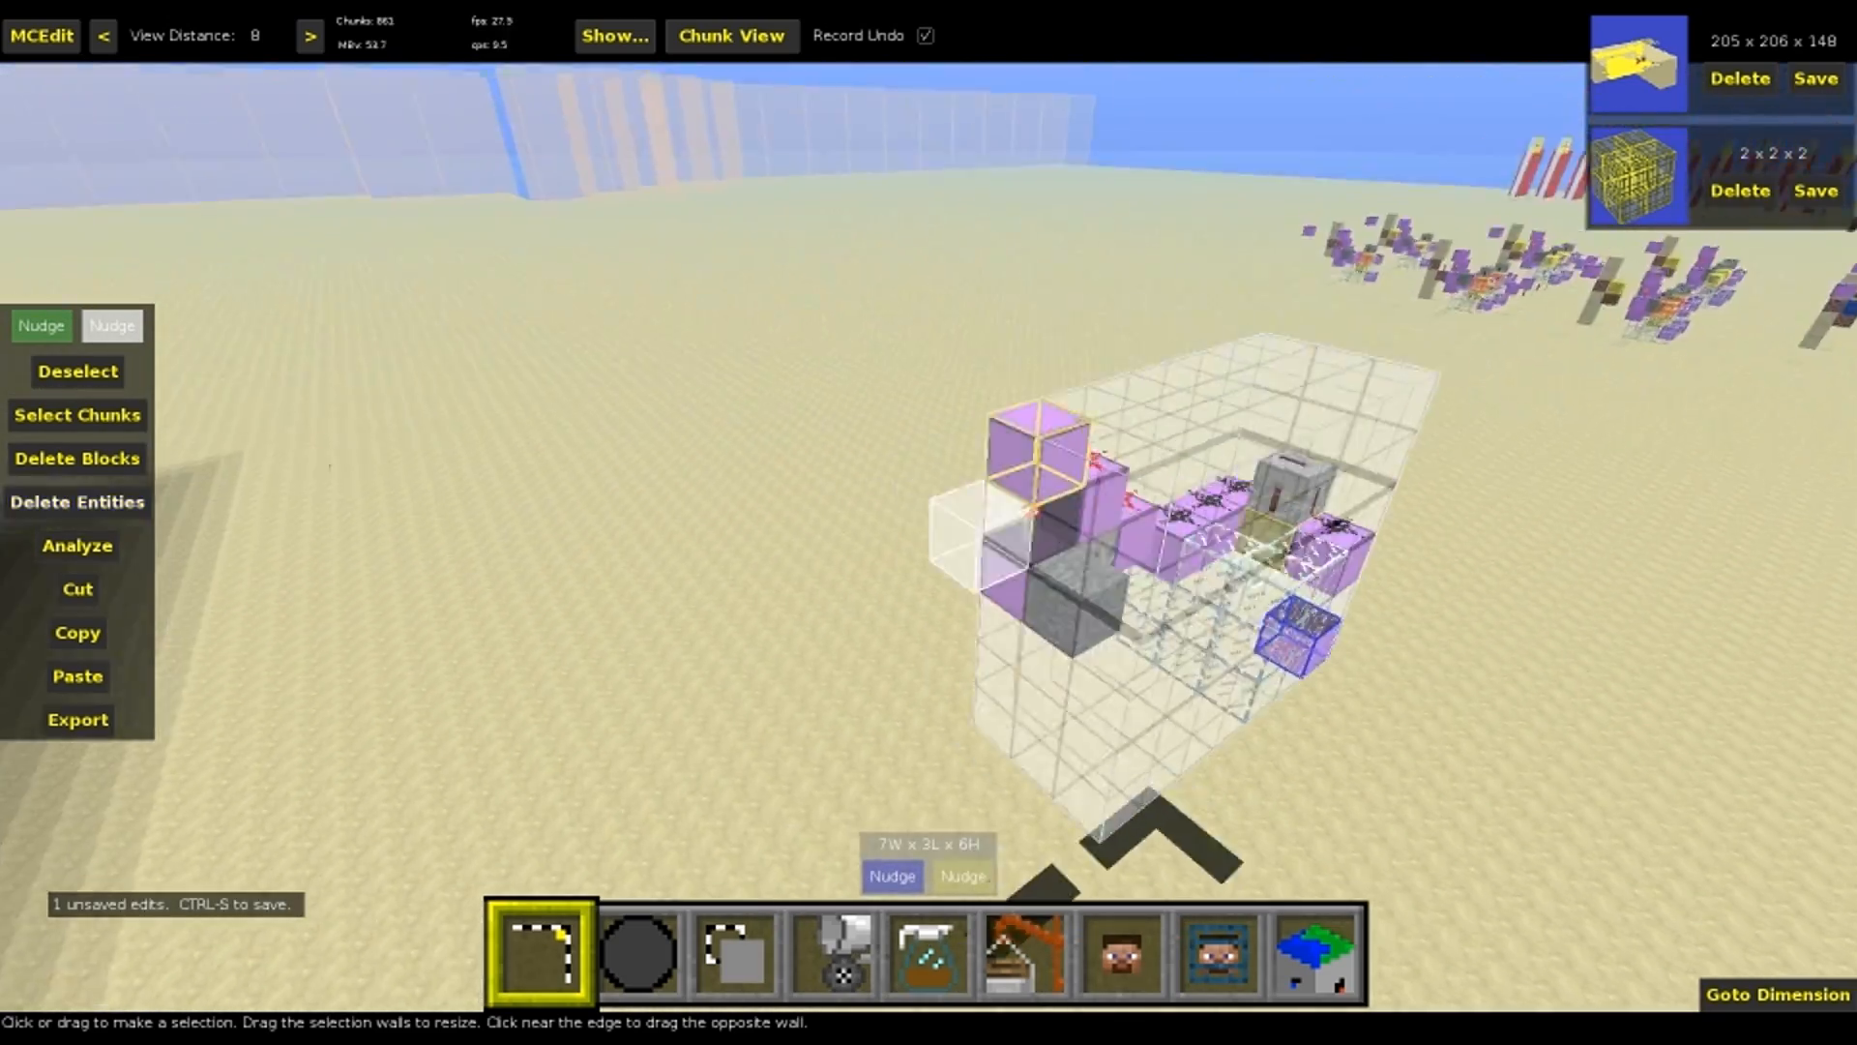
{"action": "right_click", "coordinate": [501, 539]}
{"action": "key", "text": "ctrl+d"}
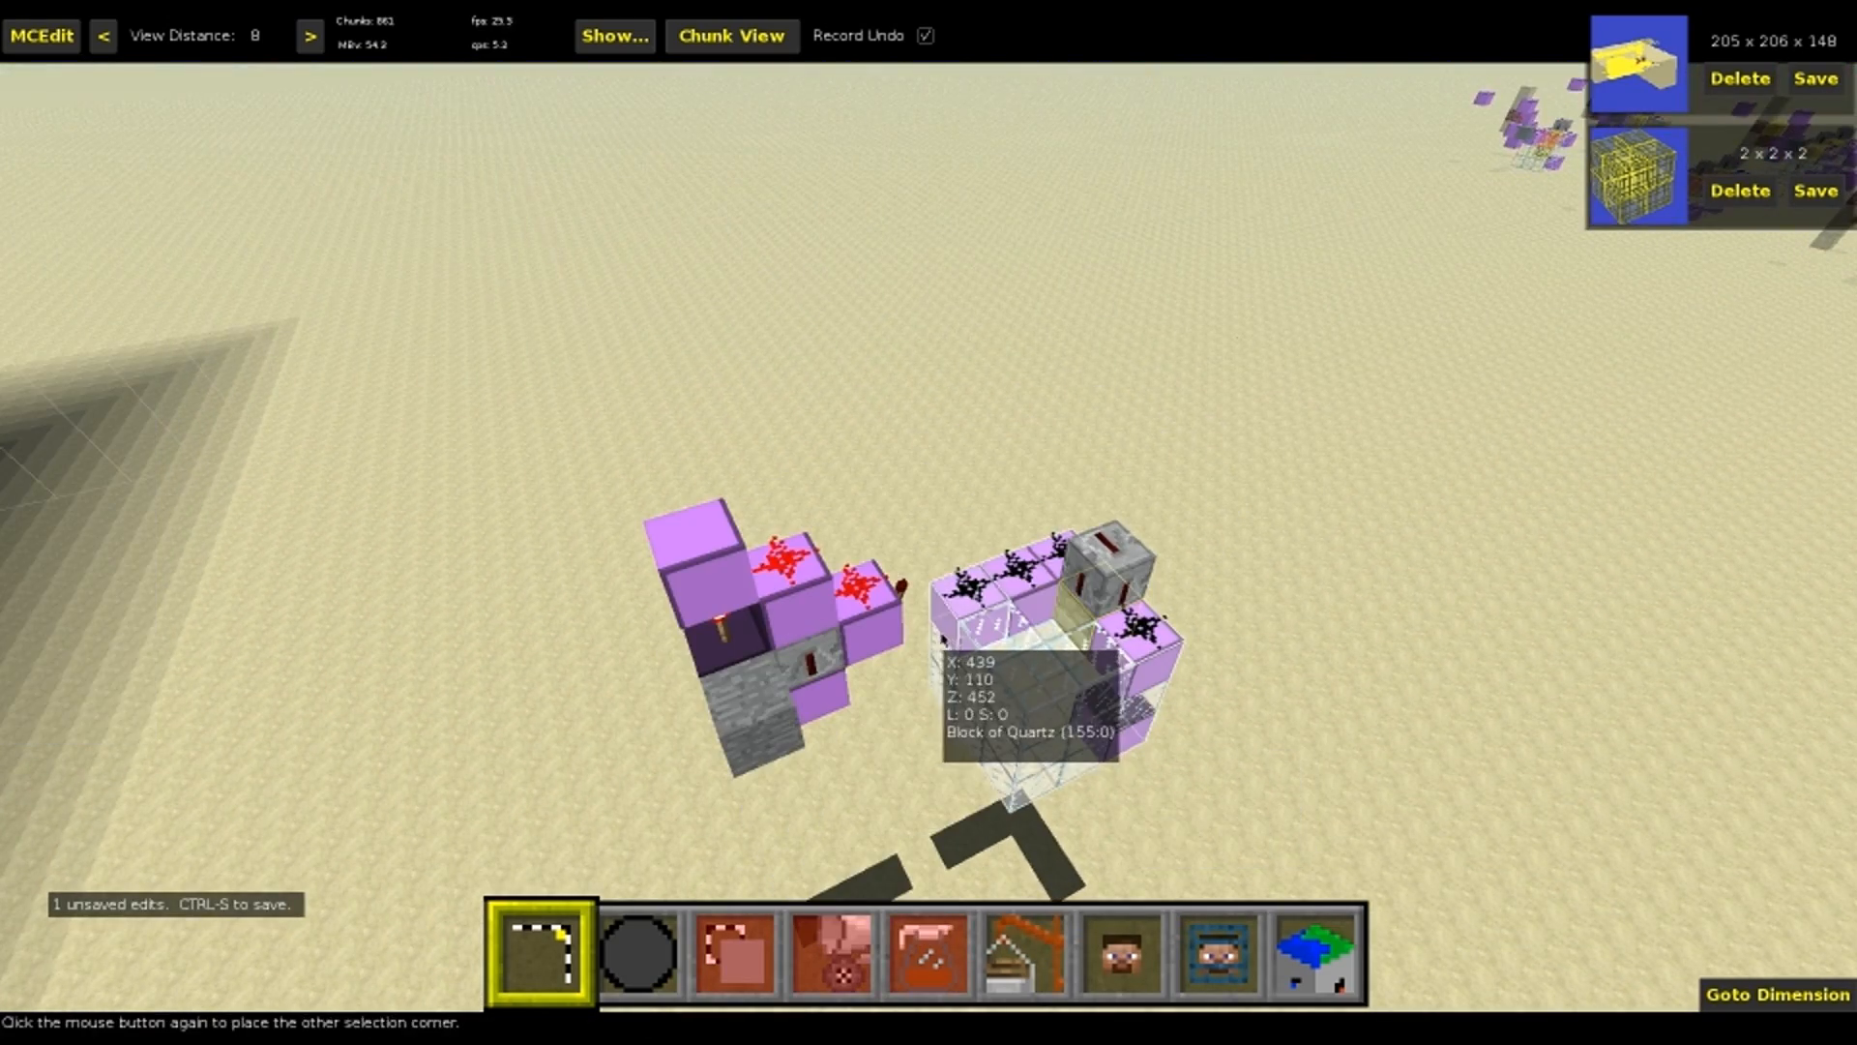
Select only the contraption's glass chamber and trap section as a 3W x 3L x 4H box
{"action": "left_click", "coordinate": [1074, 650]}
{"action": "left_click_drag", "start_coordinate": [1062, 606], "coordinate": [1072, 573]}
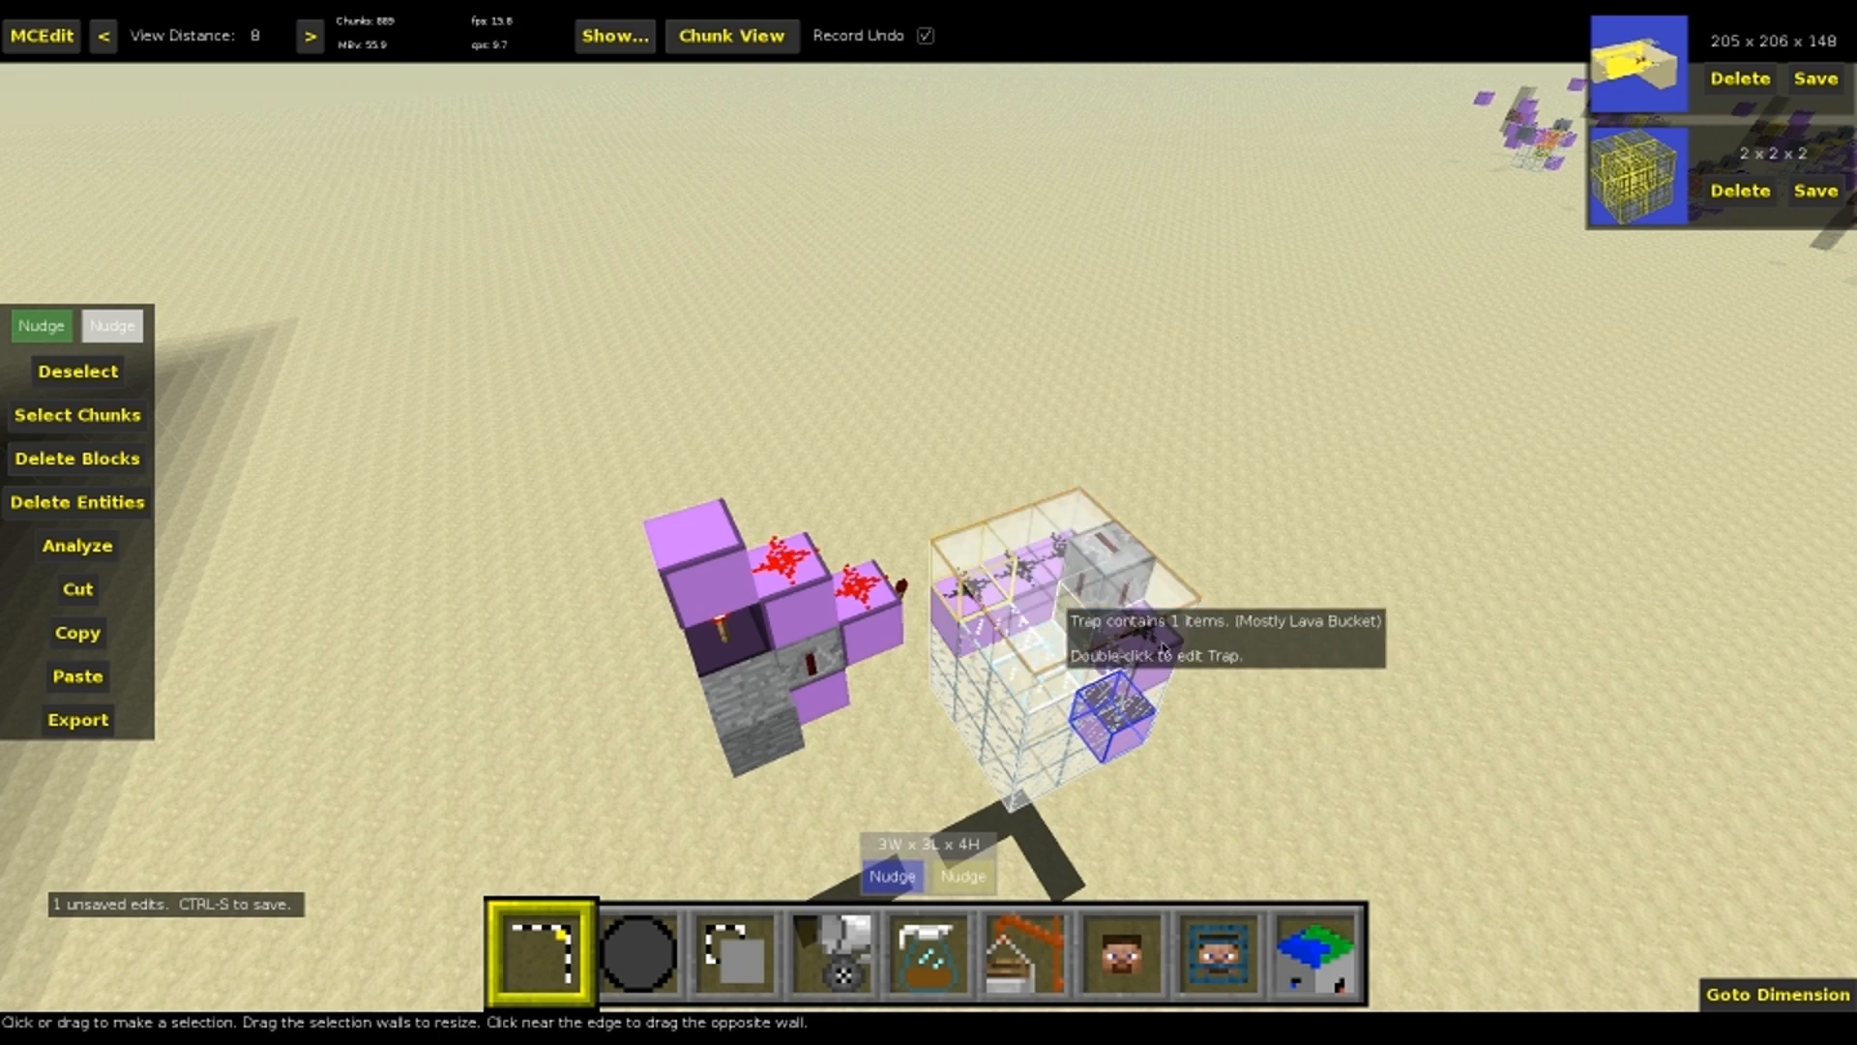
{"action": "right_click", "coordinate": [1070, 508]}
{"action": "key", "text": "s"}
{"action": "right_click", "coordinate": [1137, 652]}
Clone the selected section in a row with an offset of -3, 0, 0 and a repeat of 5
{"action": "key", "text": "3"}
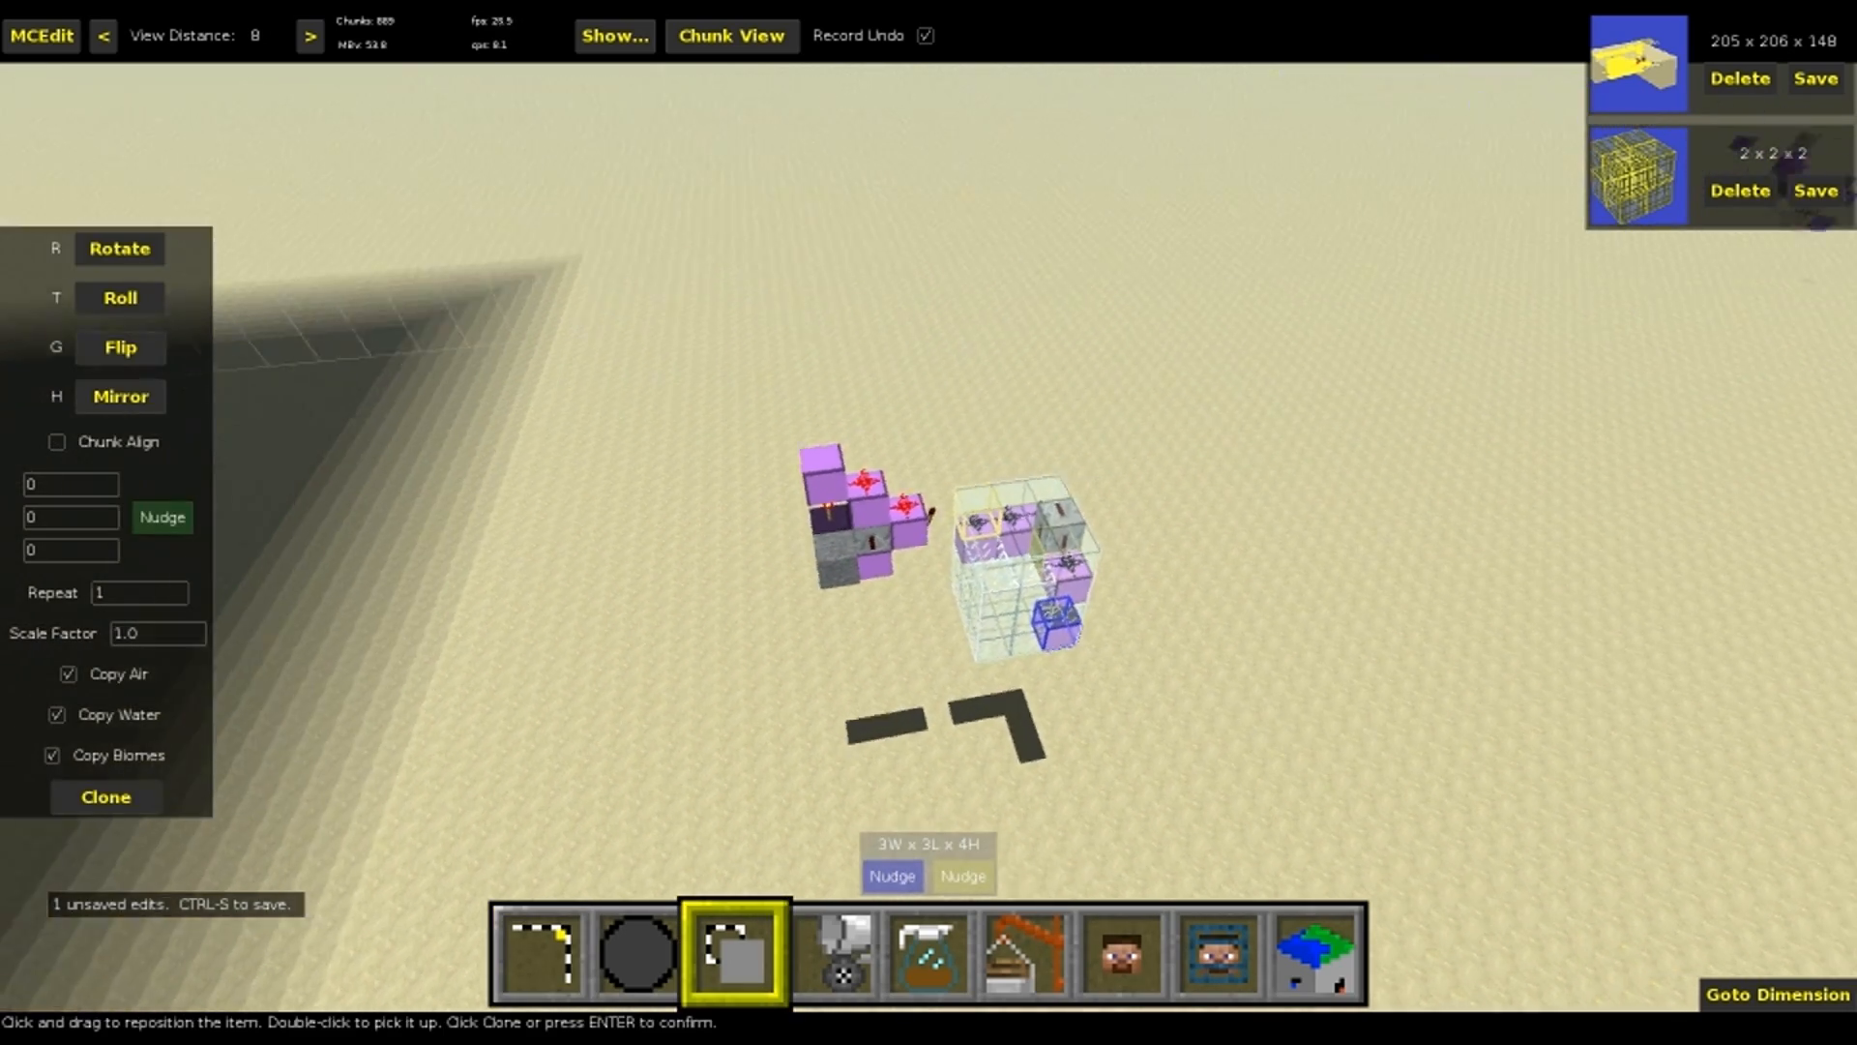
{"action": "key", "text": "e"}
{"action": "key", "text": "f"}
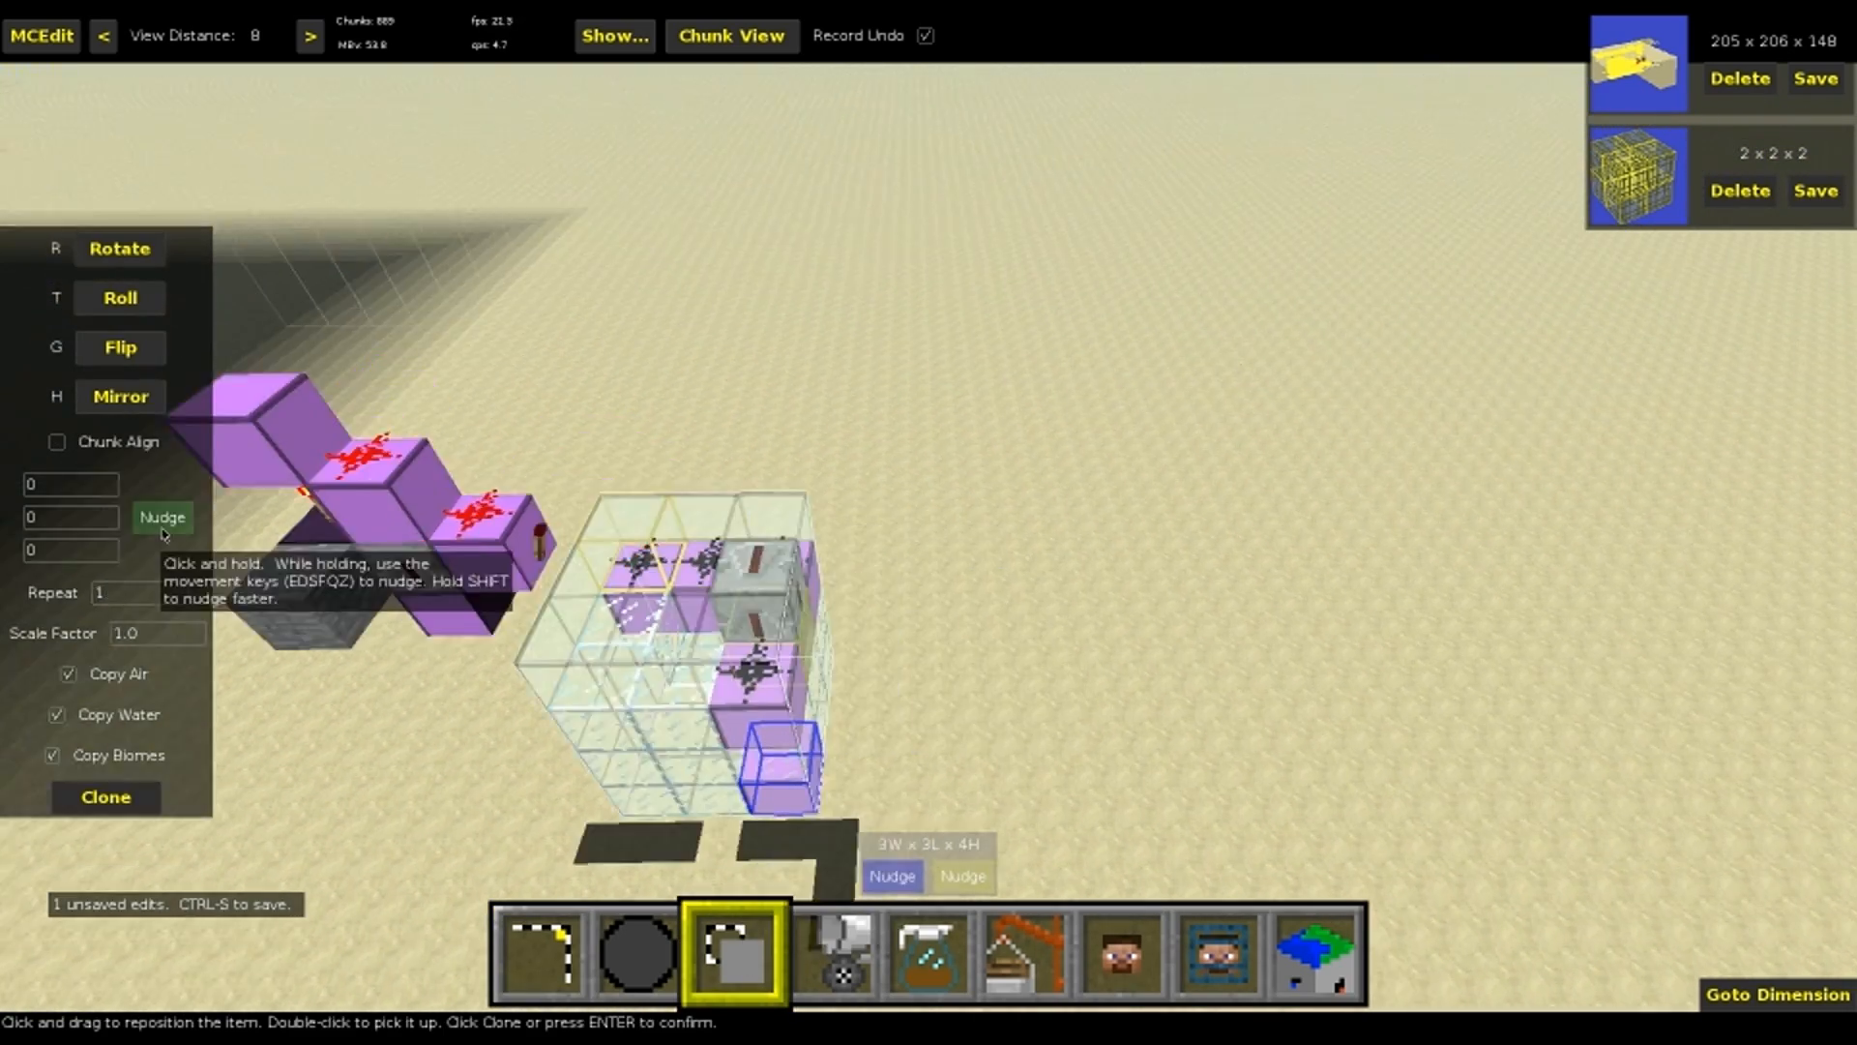
{"action": "left_click", "coordinate": [162, 534]}
{"action": "key", "text": "s"}
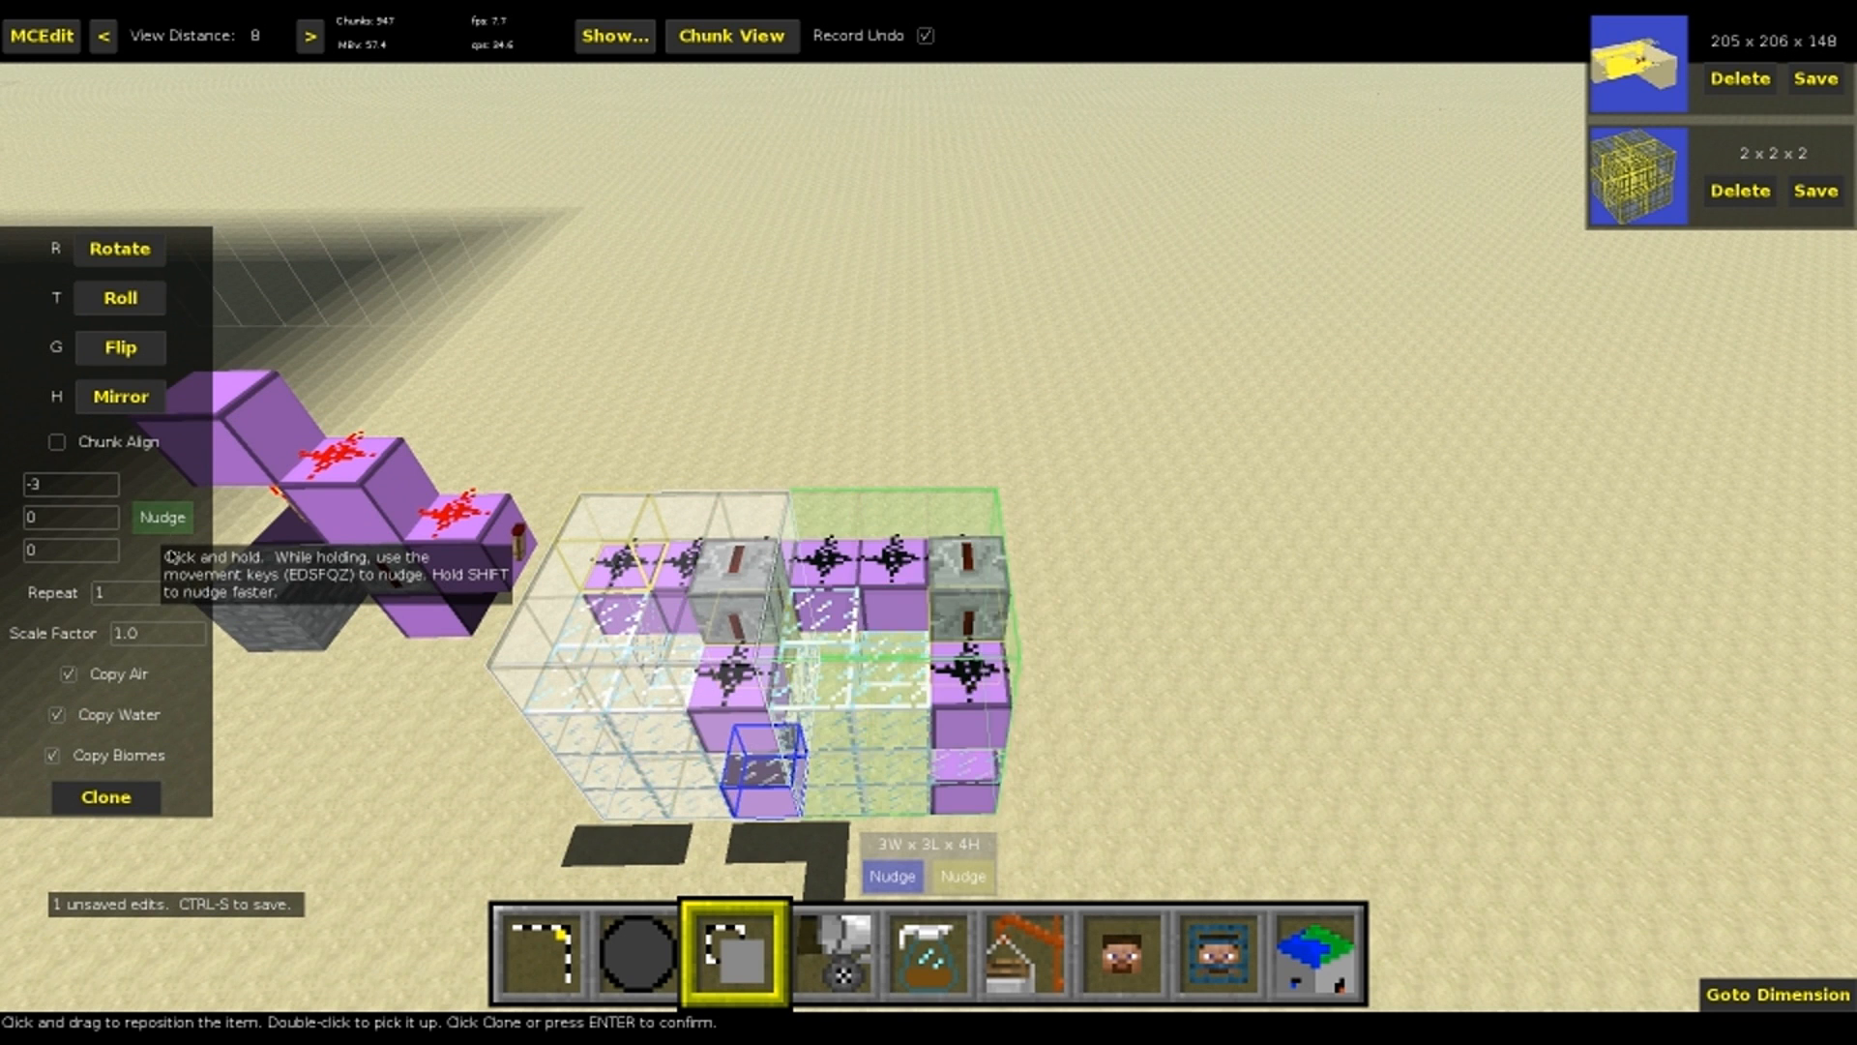
{"action": "key", "text": "d"}
{"action": "key", "text": "f"}
{"action": "scroll", "coordinate": [138, 603], "scroll_direction": "up", "scroll_amount": 1}
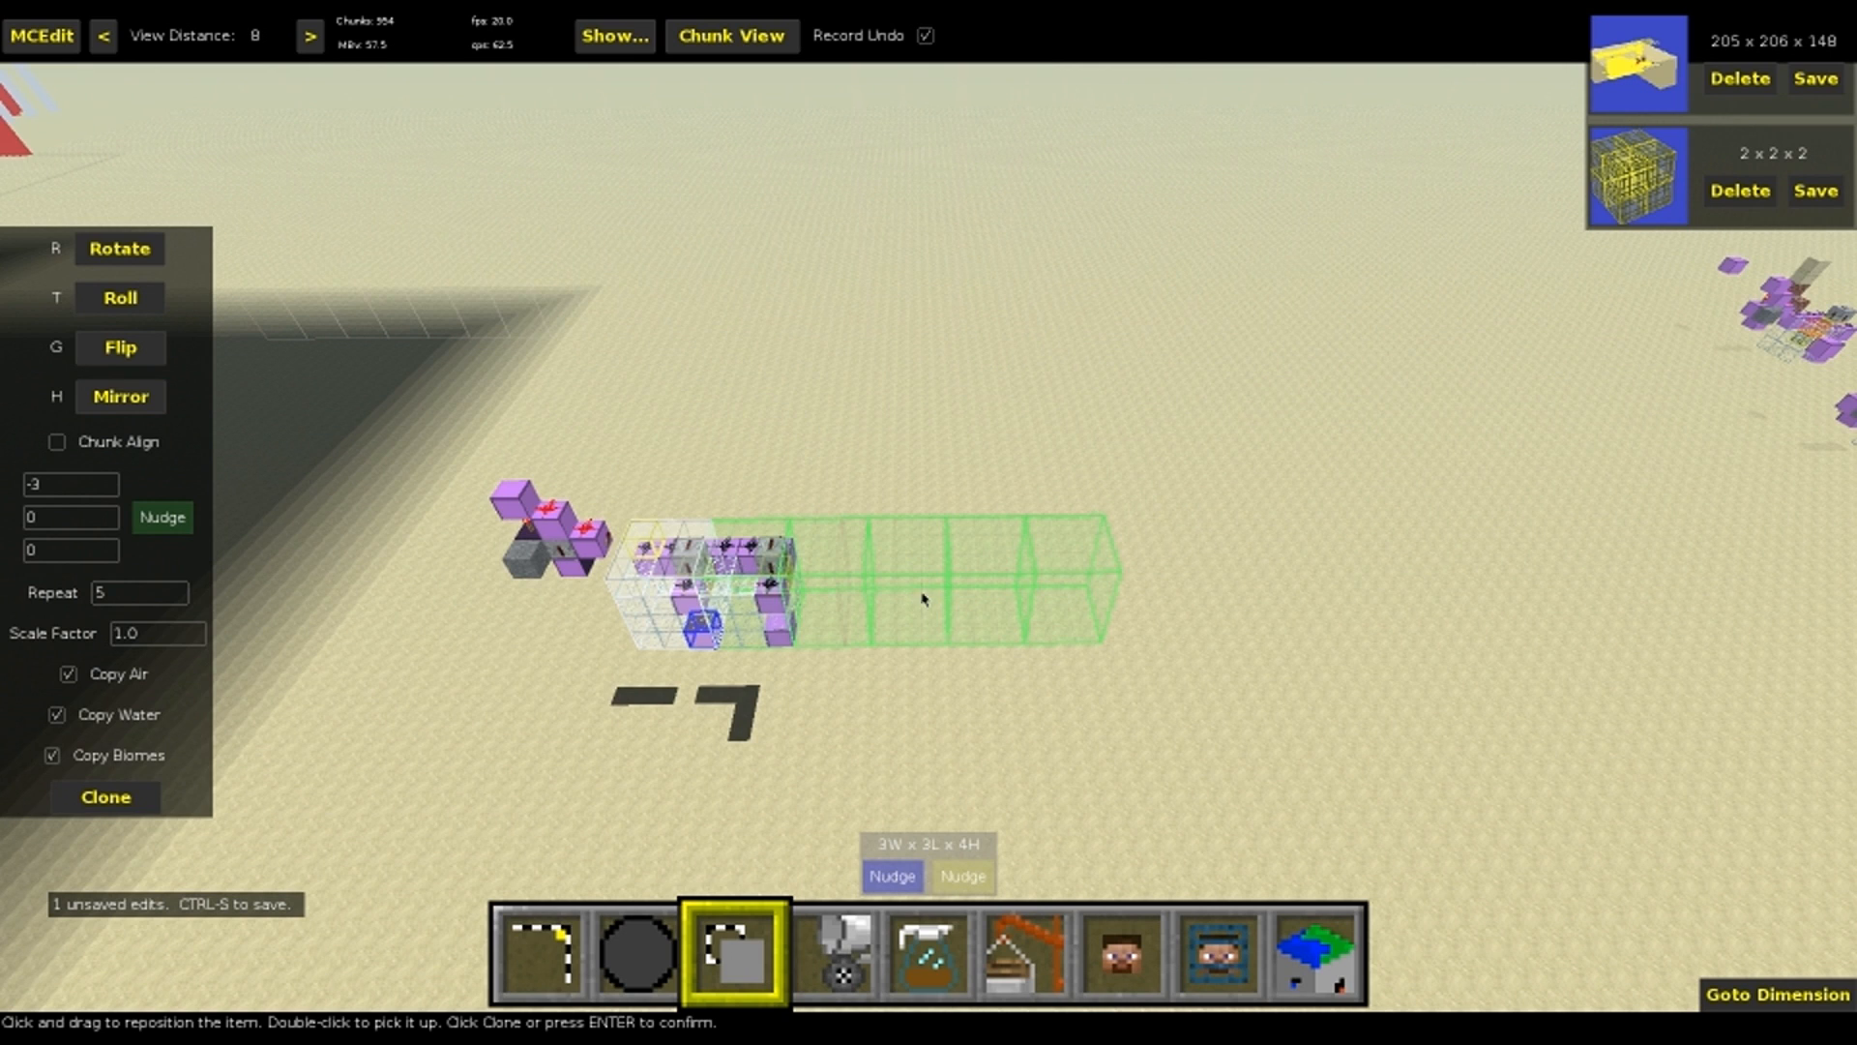
{"action": "key", "text": "Return"}
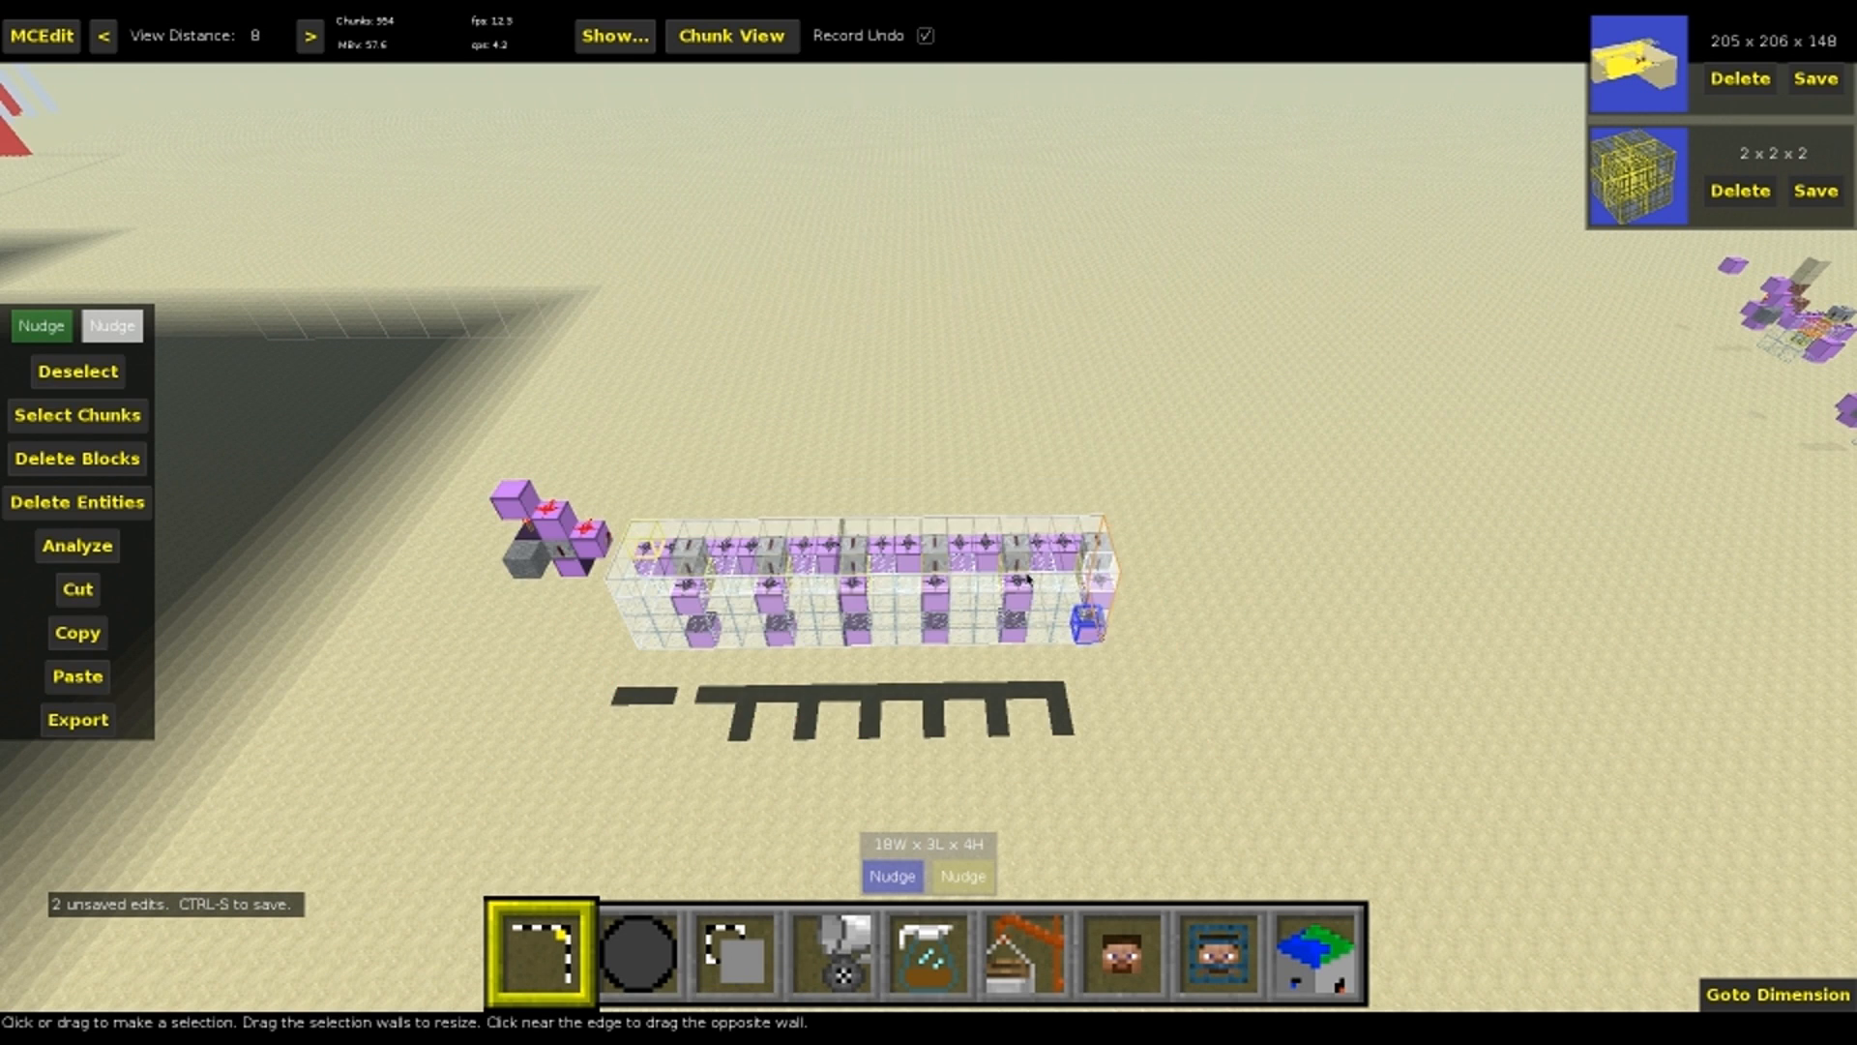
Deselect the row of cloned sections, view it from both sides and save the world
{"action": "key", "text": "ctrl+d"}
{"action": "right_click", "coordinate": [894, 580]}
{"action": "key", "text": "s"}
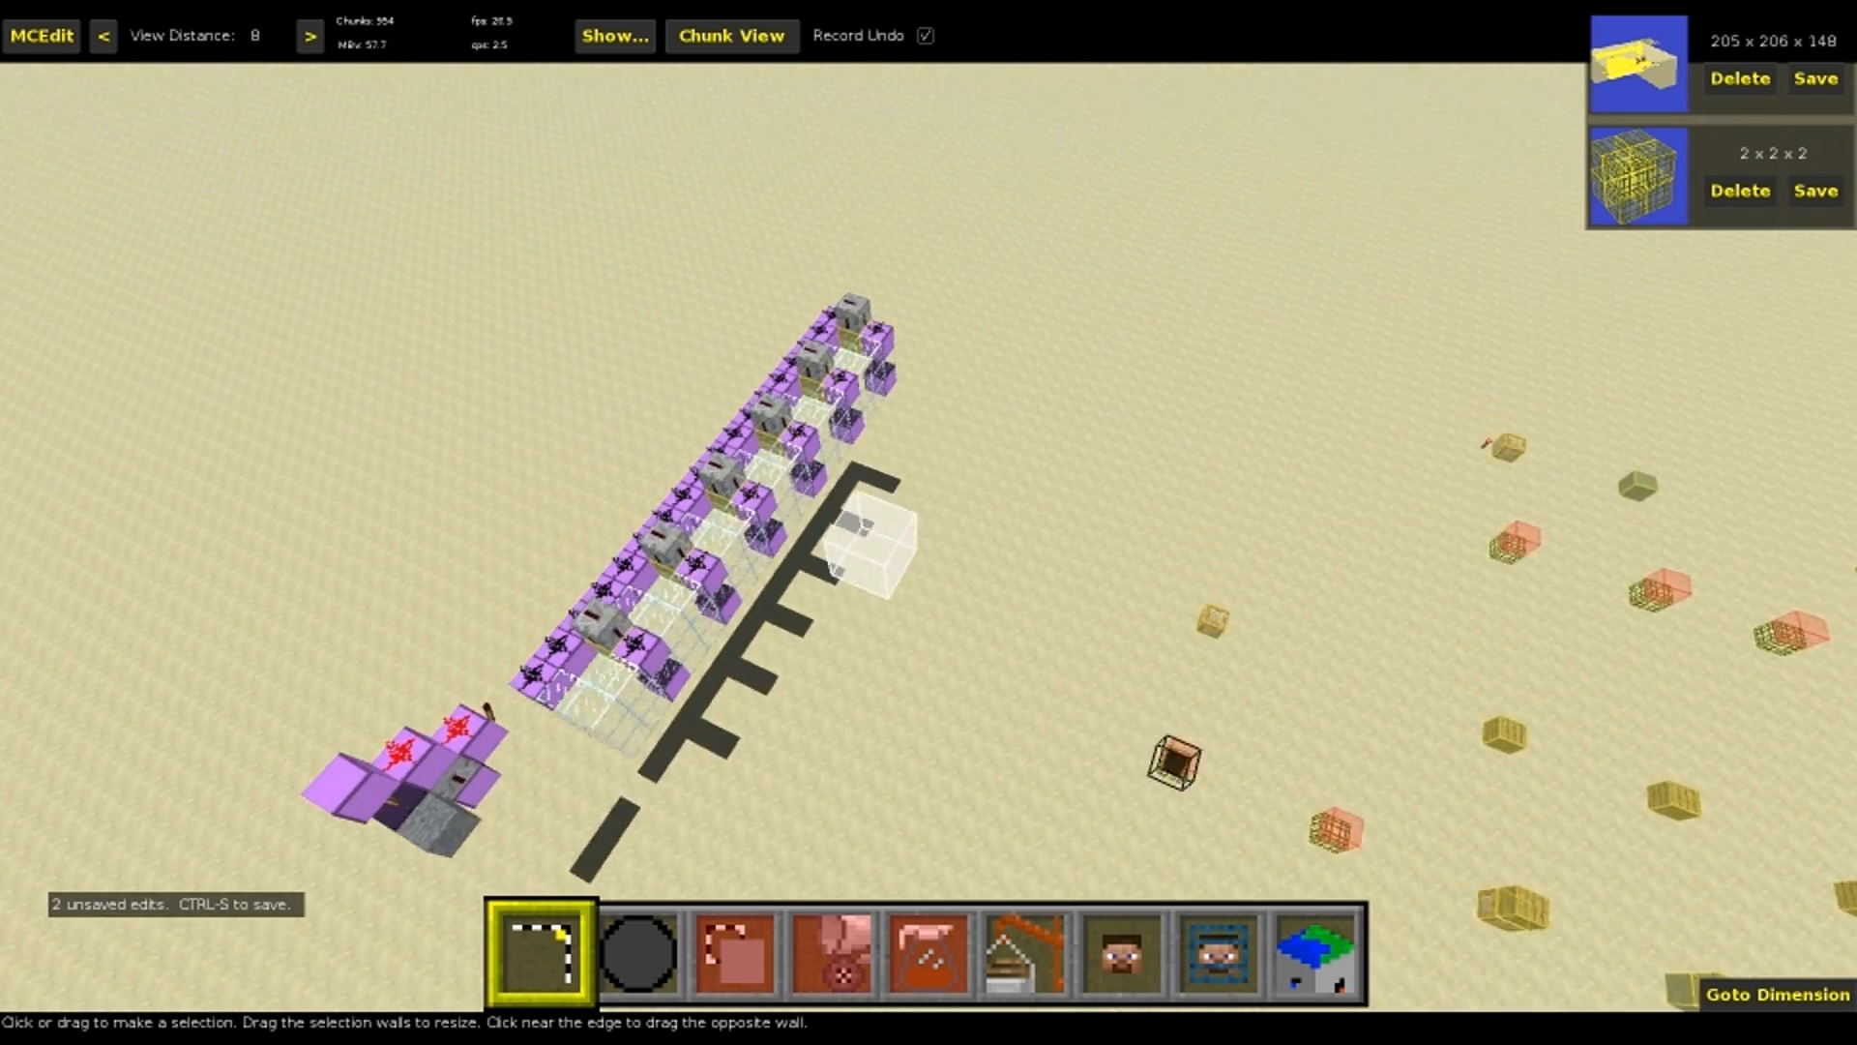
{"action": "right_click", "coordinate": [921, 592]}
{"action": "key", "text": "ctrl+s"}
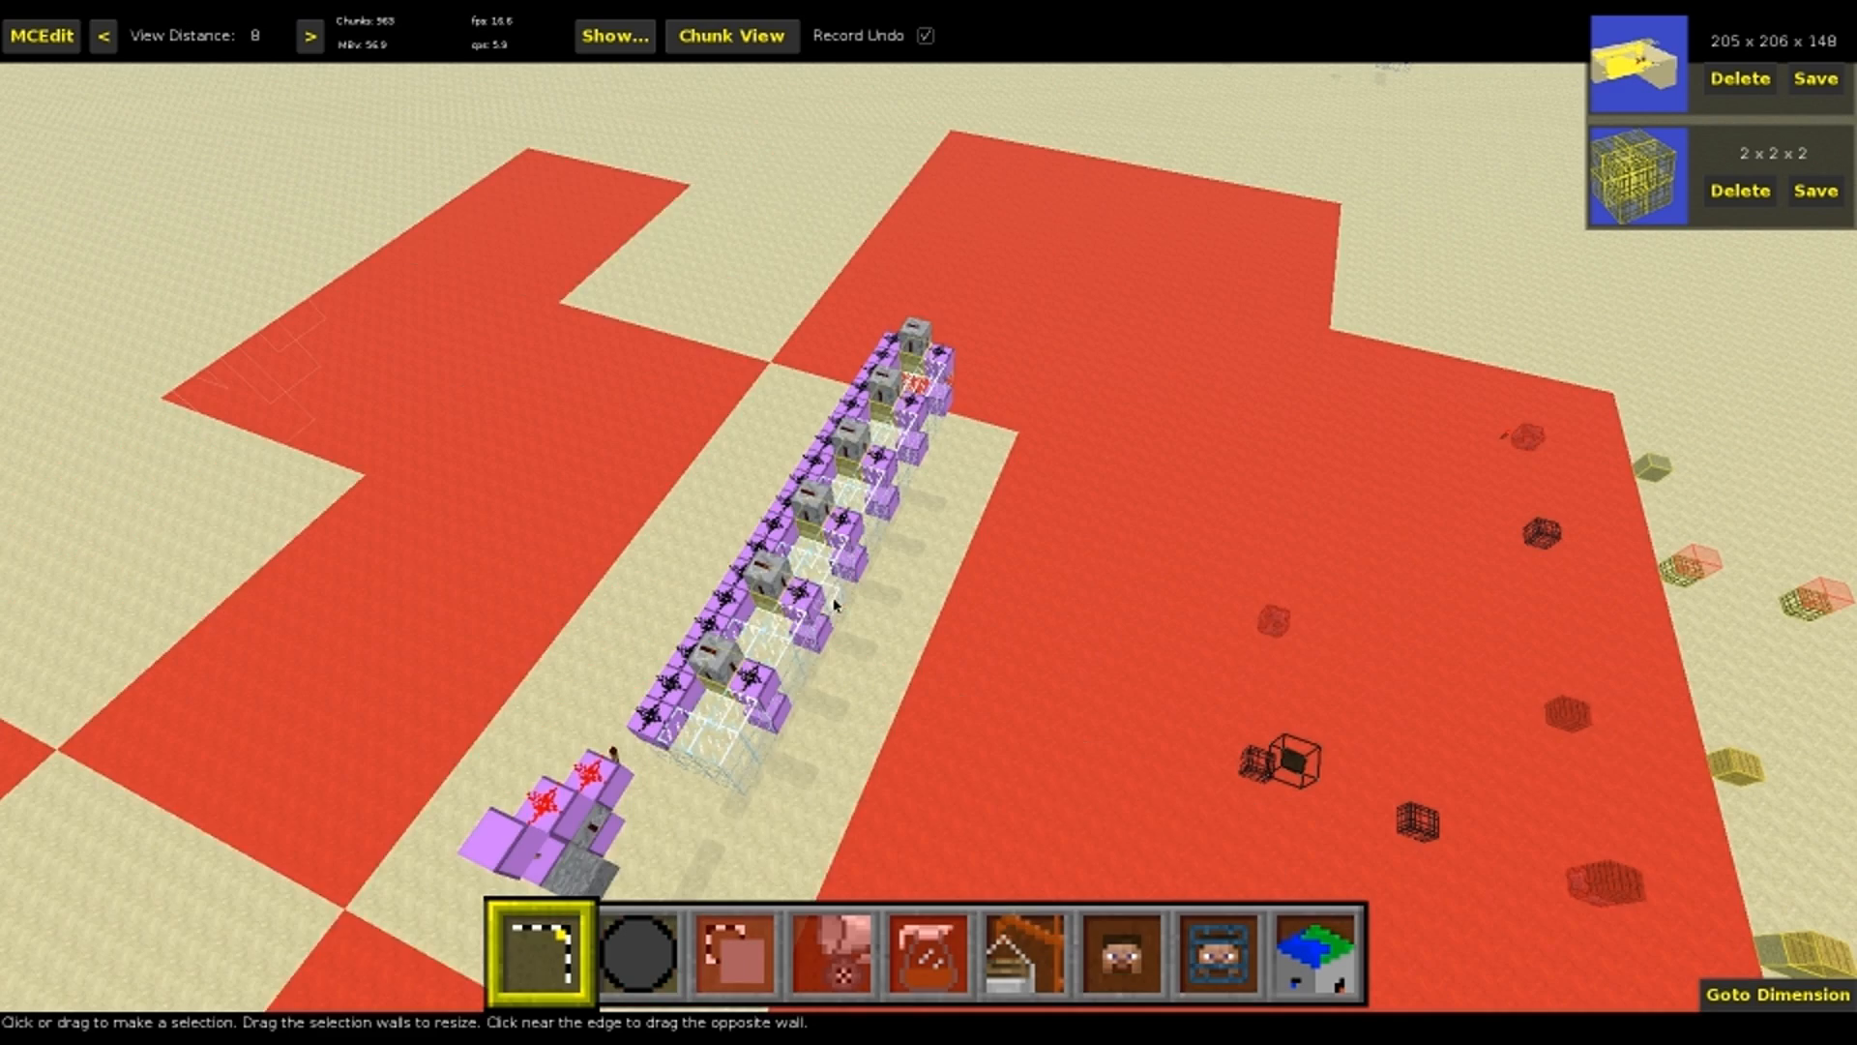
{"action": "right_click", "coordinate": [848, 606]}
{"action": "key", "text": "a"}
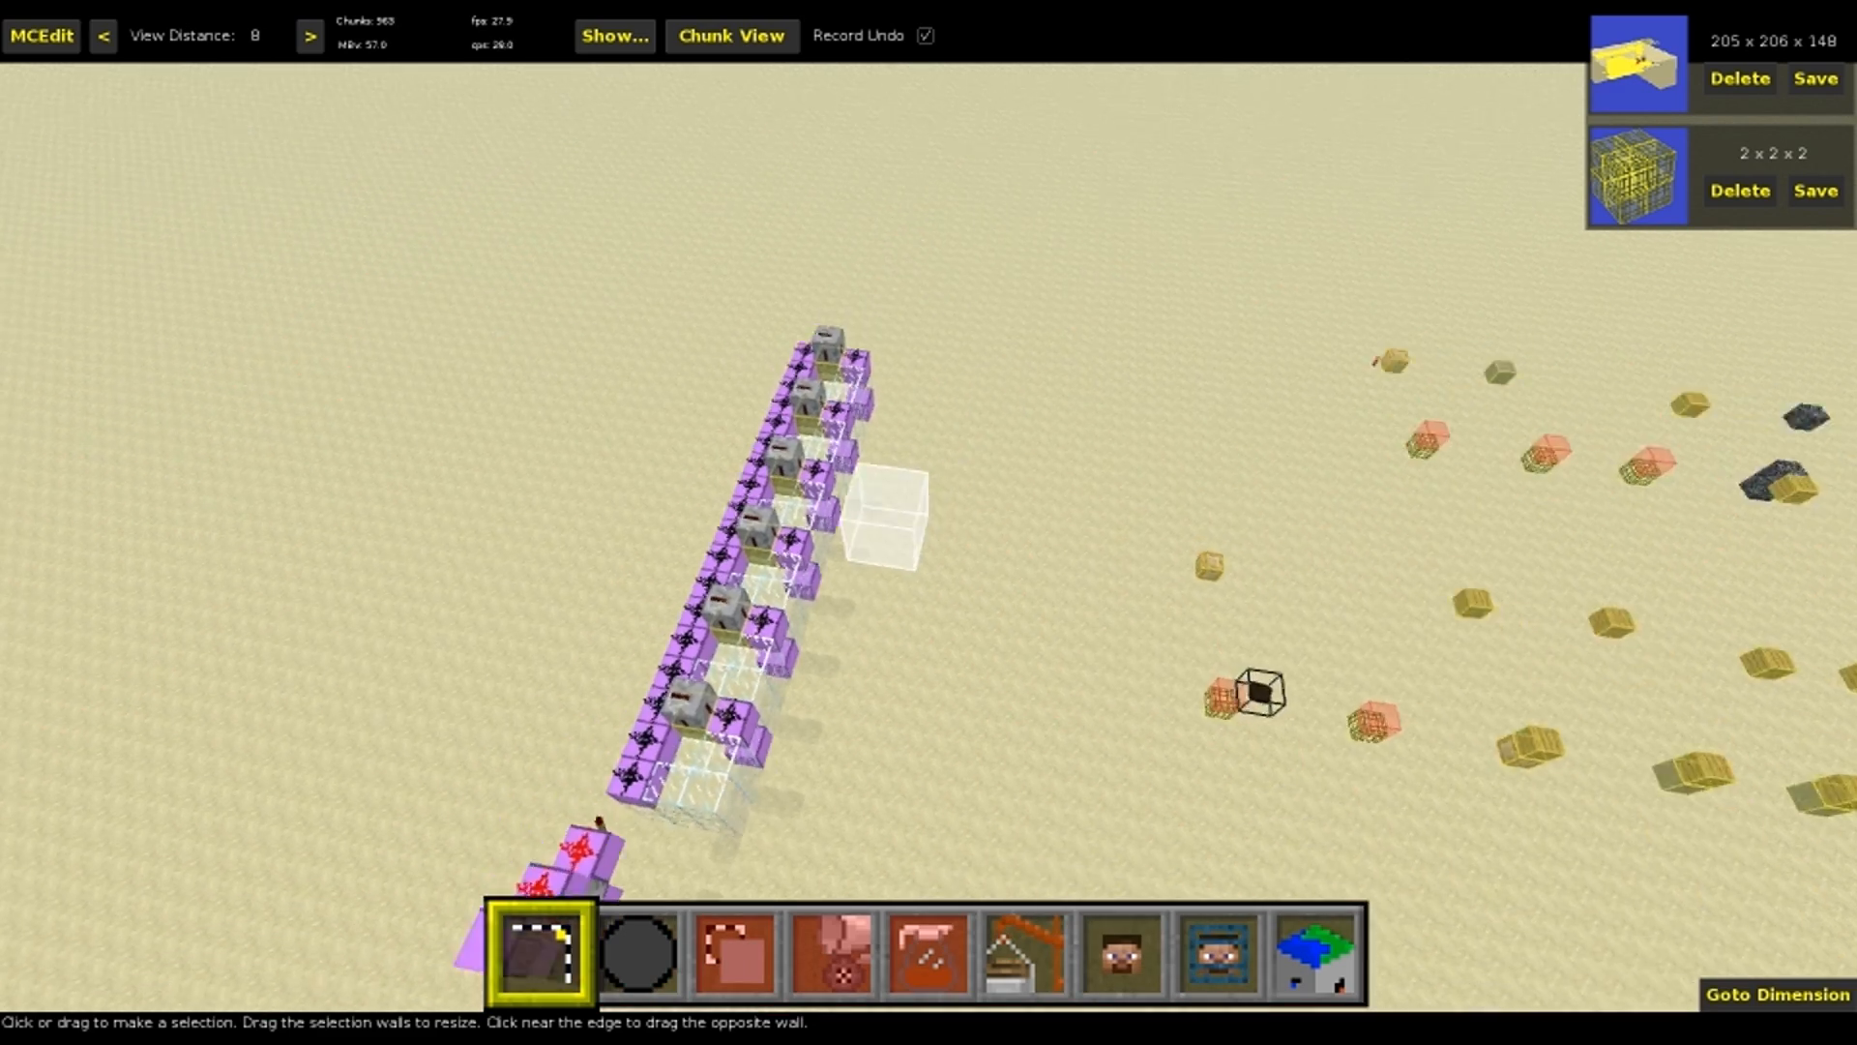
{"action": "right_click", "coordinate": [847, 607]}
{"action": "key", "text": "a"}
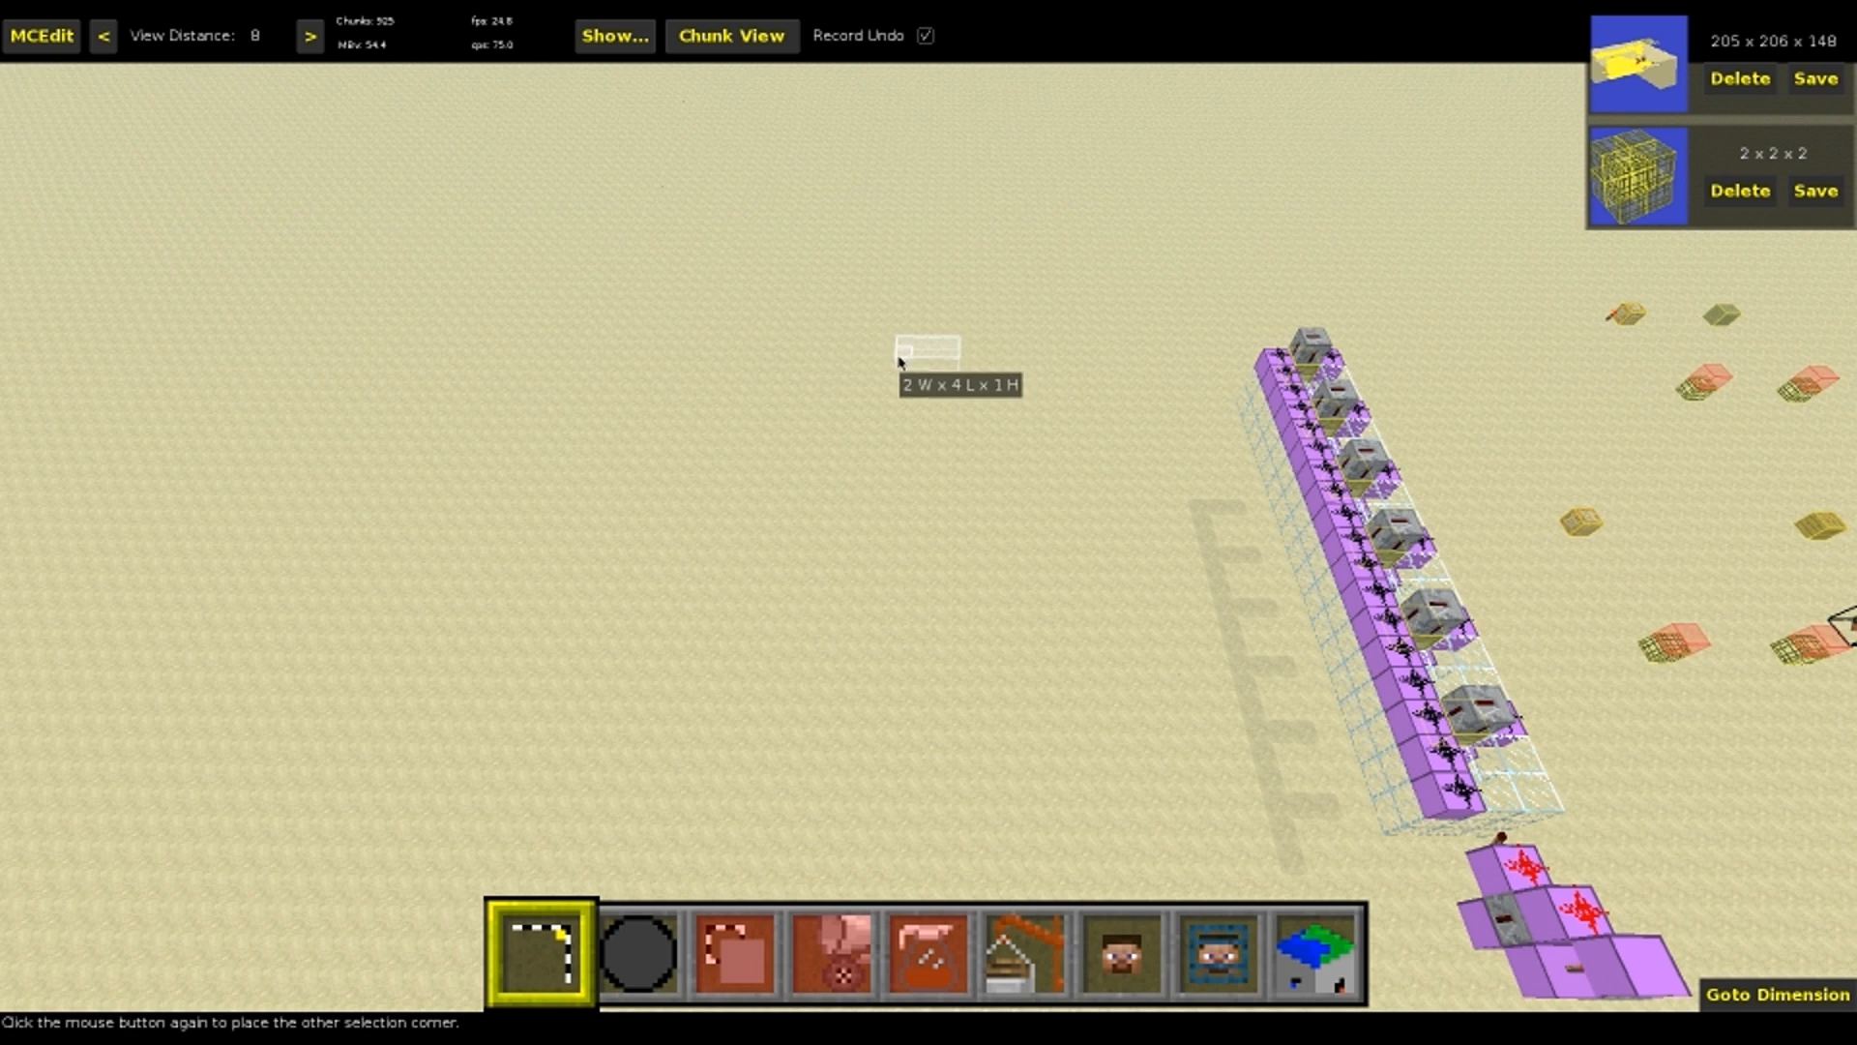
{"action": "left_click", "coordinate": [924, 353]}
{"action": "key", "text": "e"}
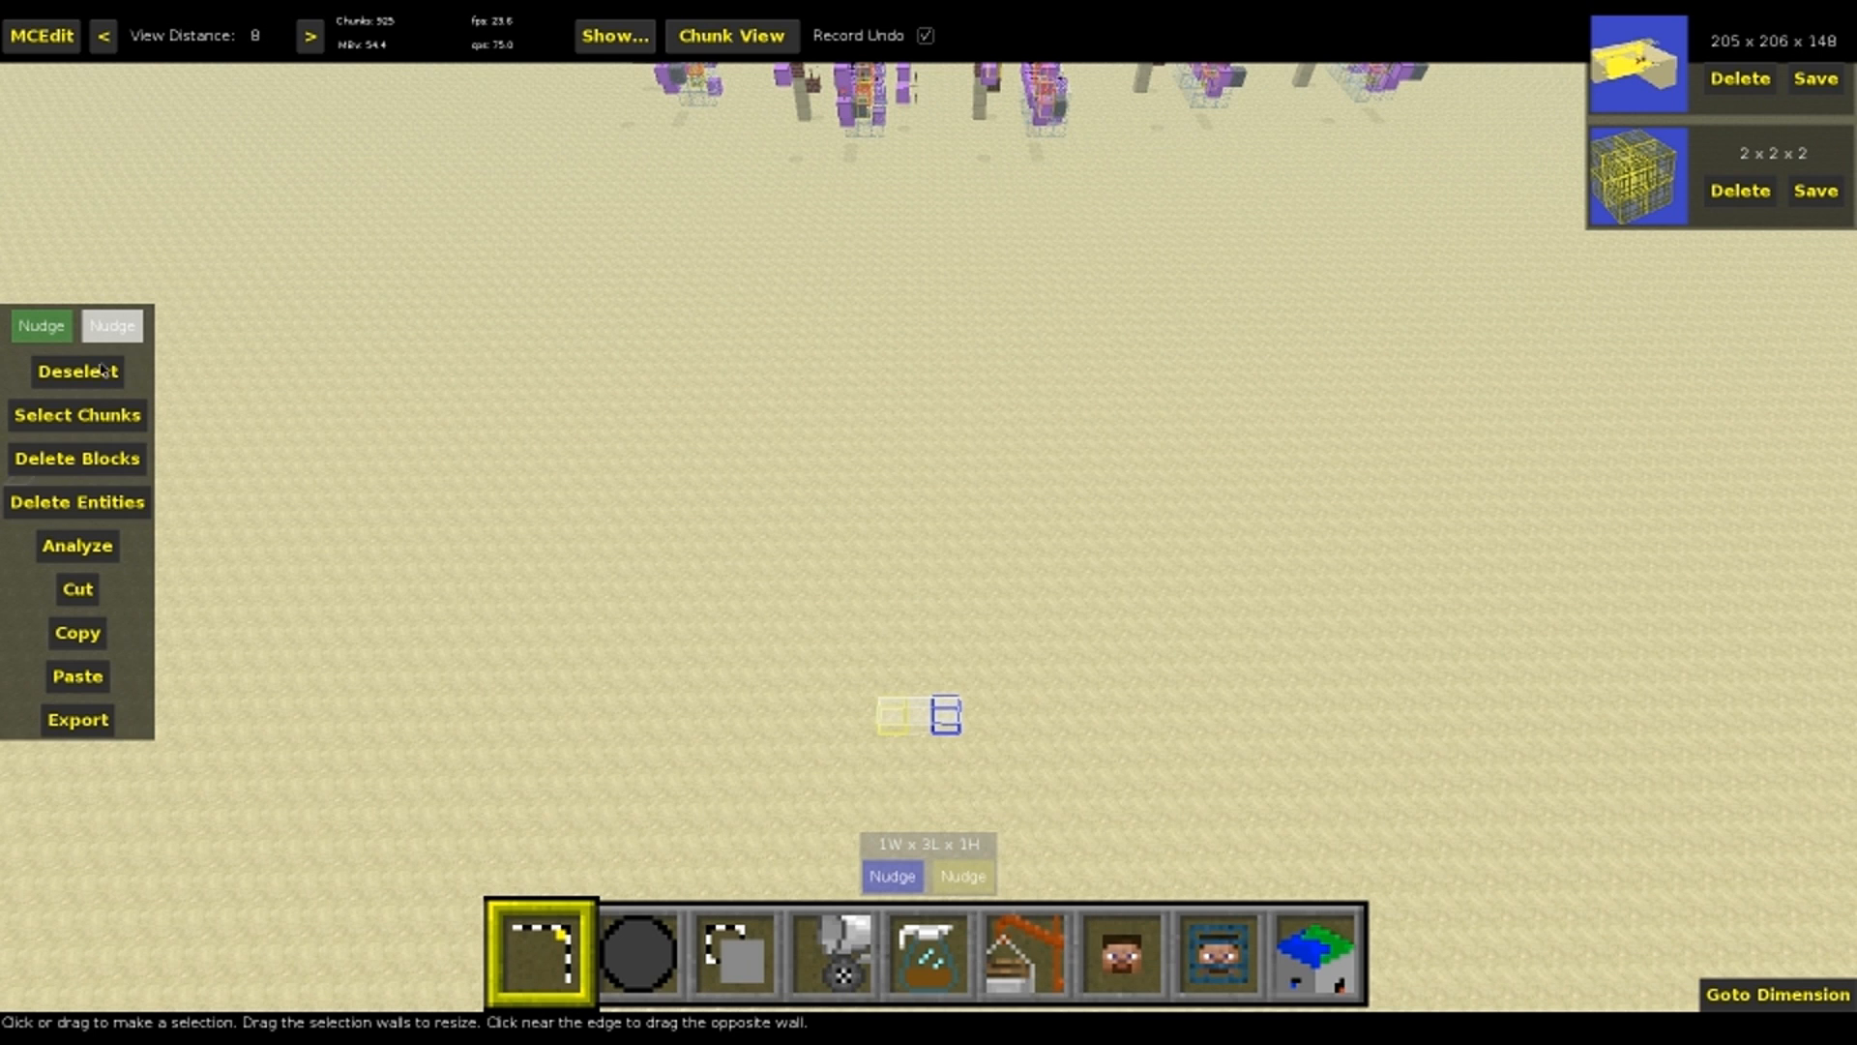
{"action": "key", "text": "z"}
{"action": "right_click_drag", "start_coordinate": [1004, 749], "coordinate": [1014, 639]}
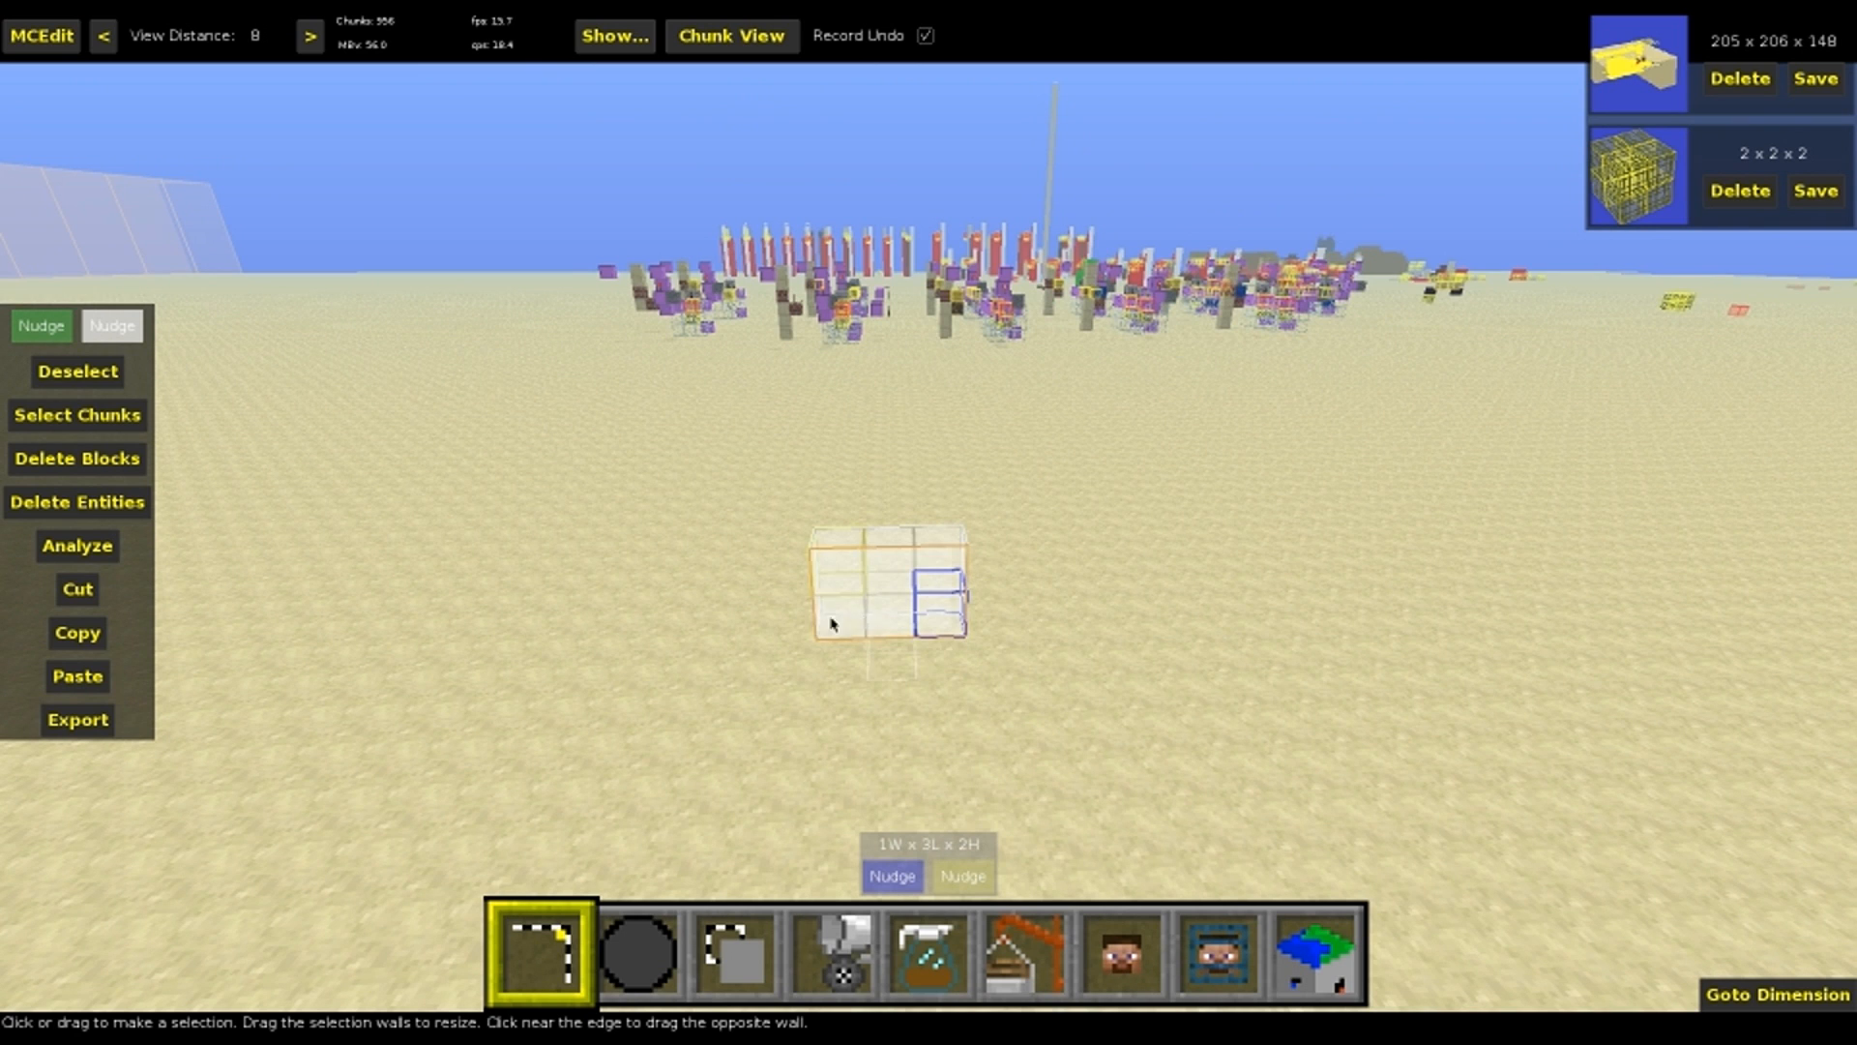
{"action": "key", "text": "4"}
{"action": "key", "text": "Escape"}
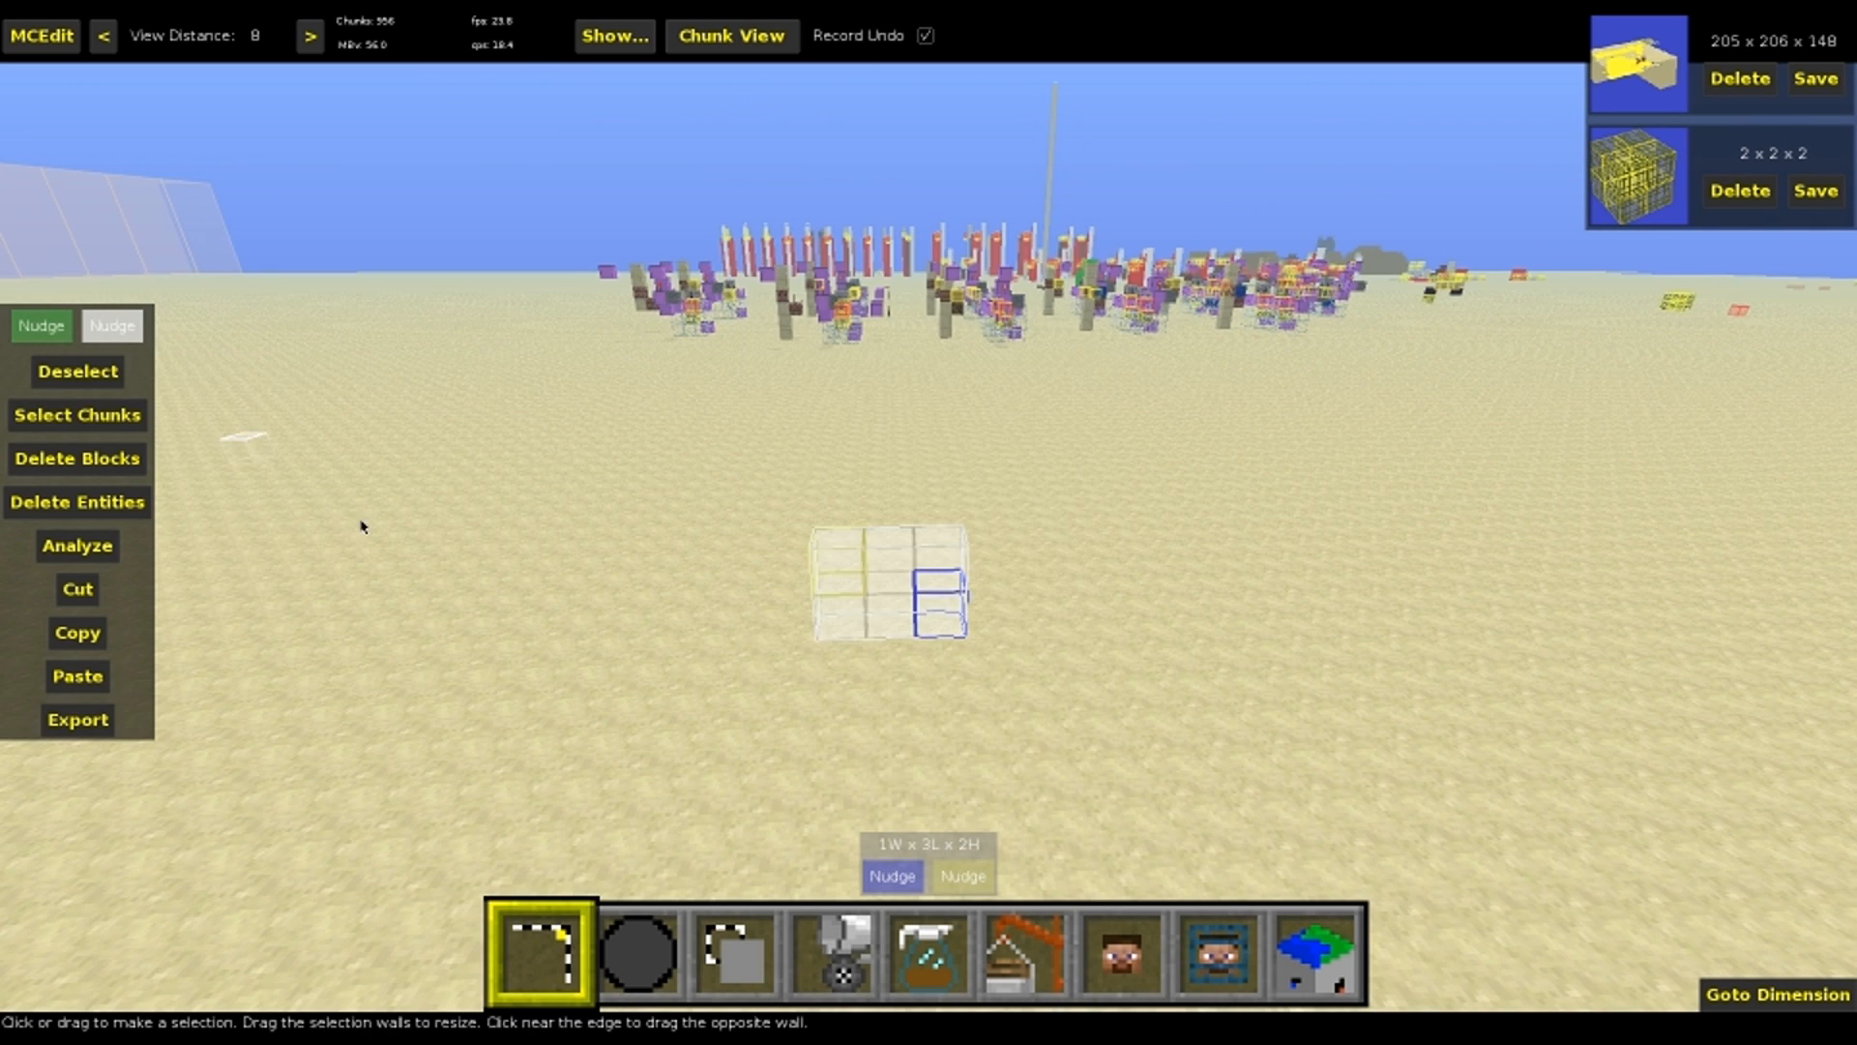
{"action": "key", "text": "4"}
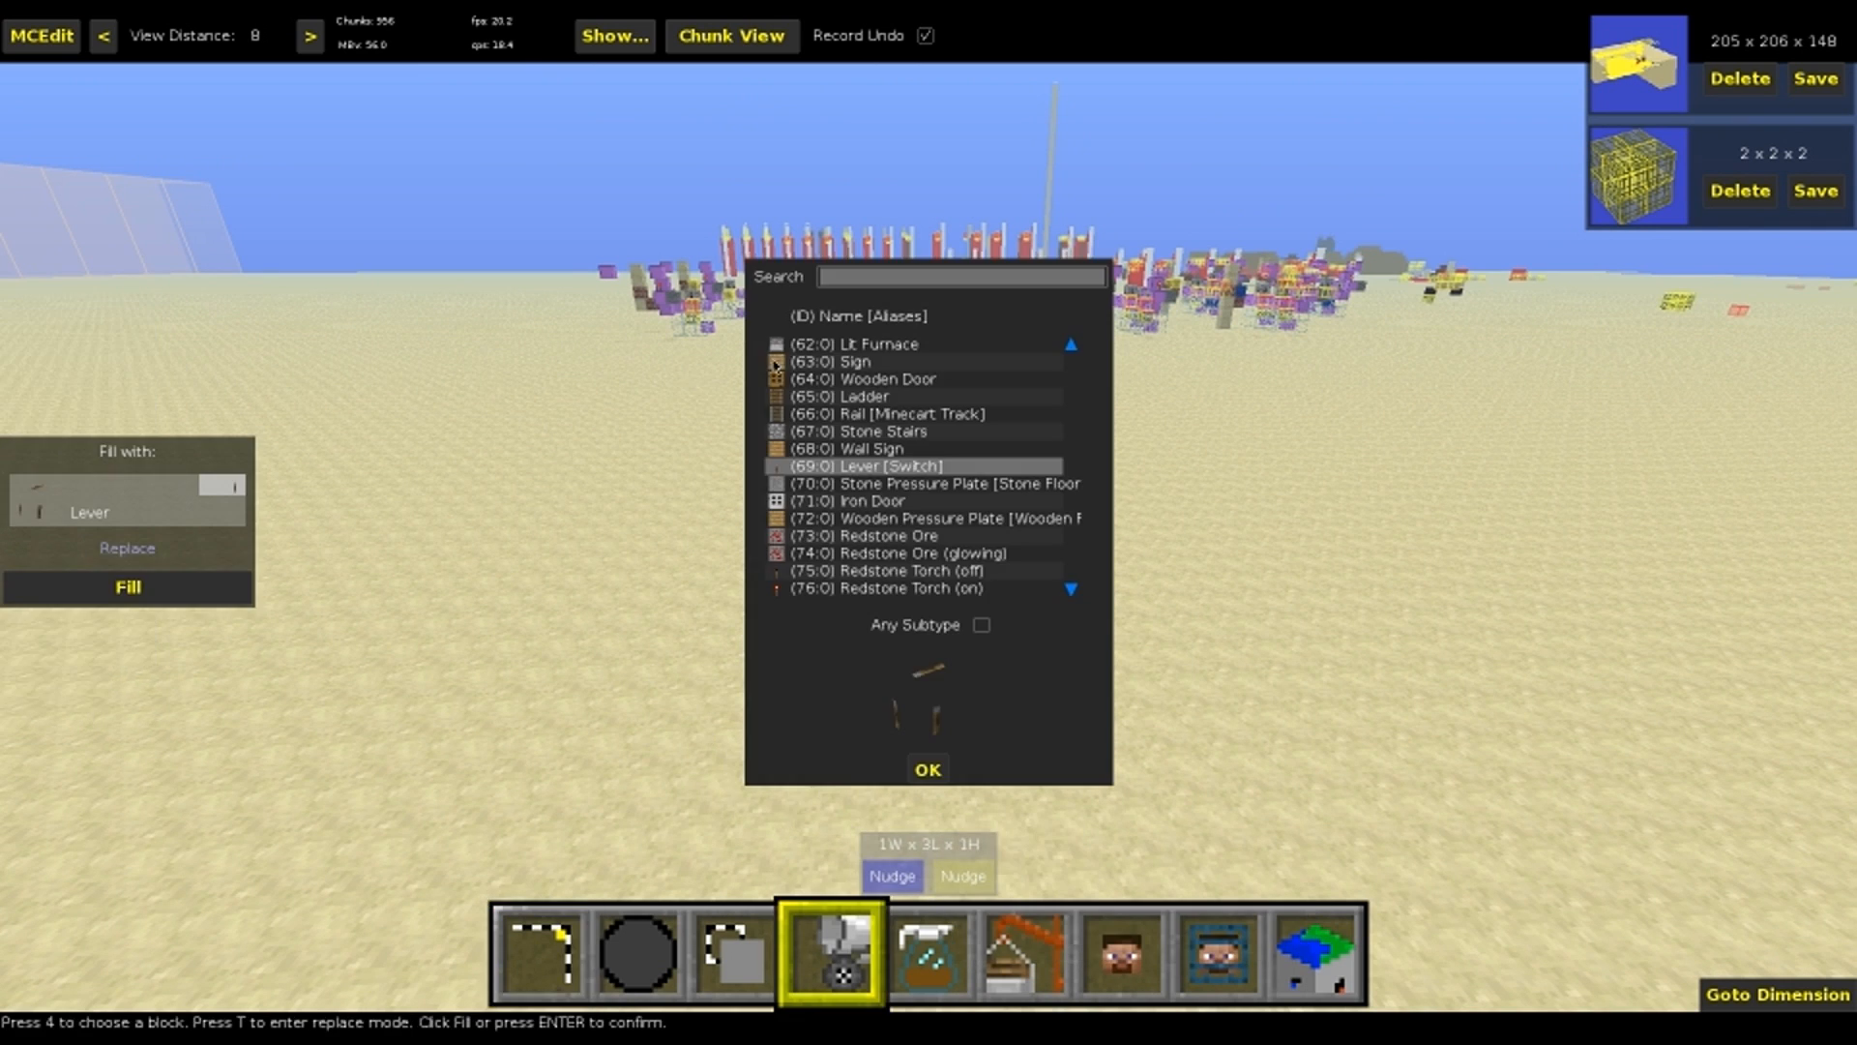
{"action": "key", "text": "Escape"}
{"action": "key", "text": "ctrl+d"}
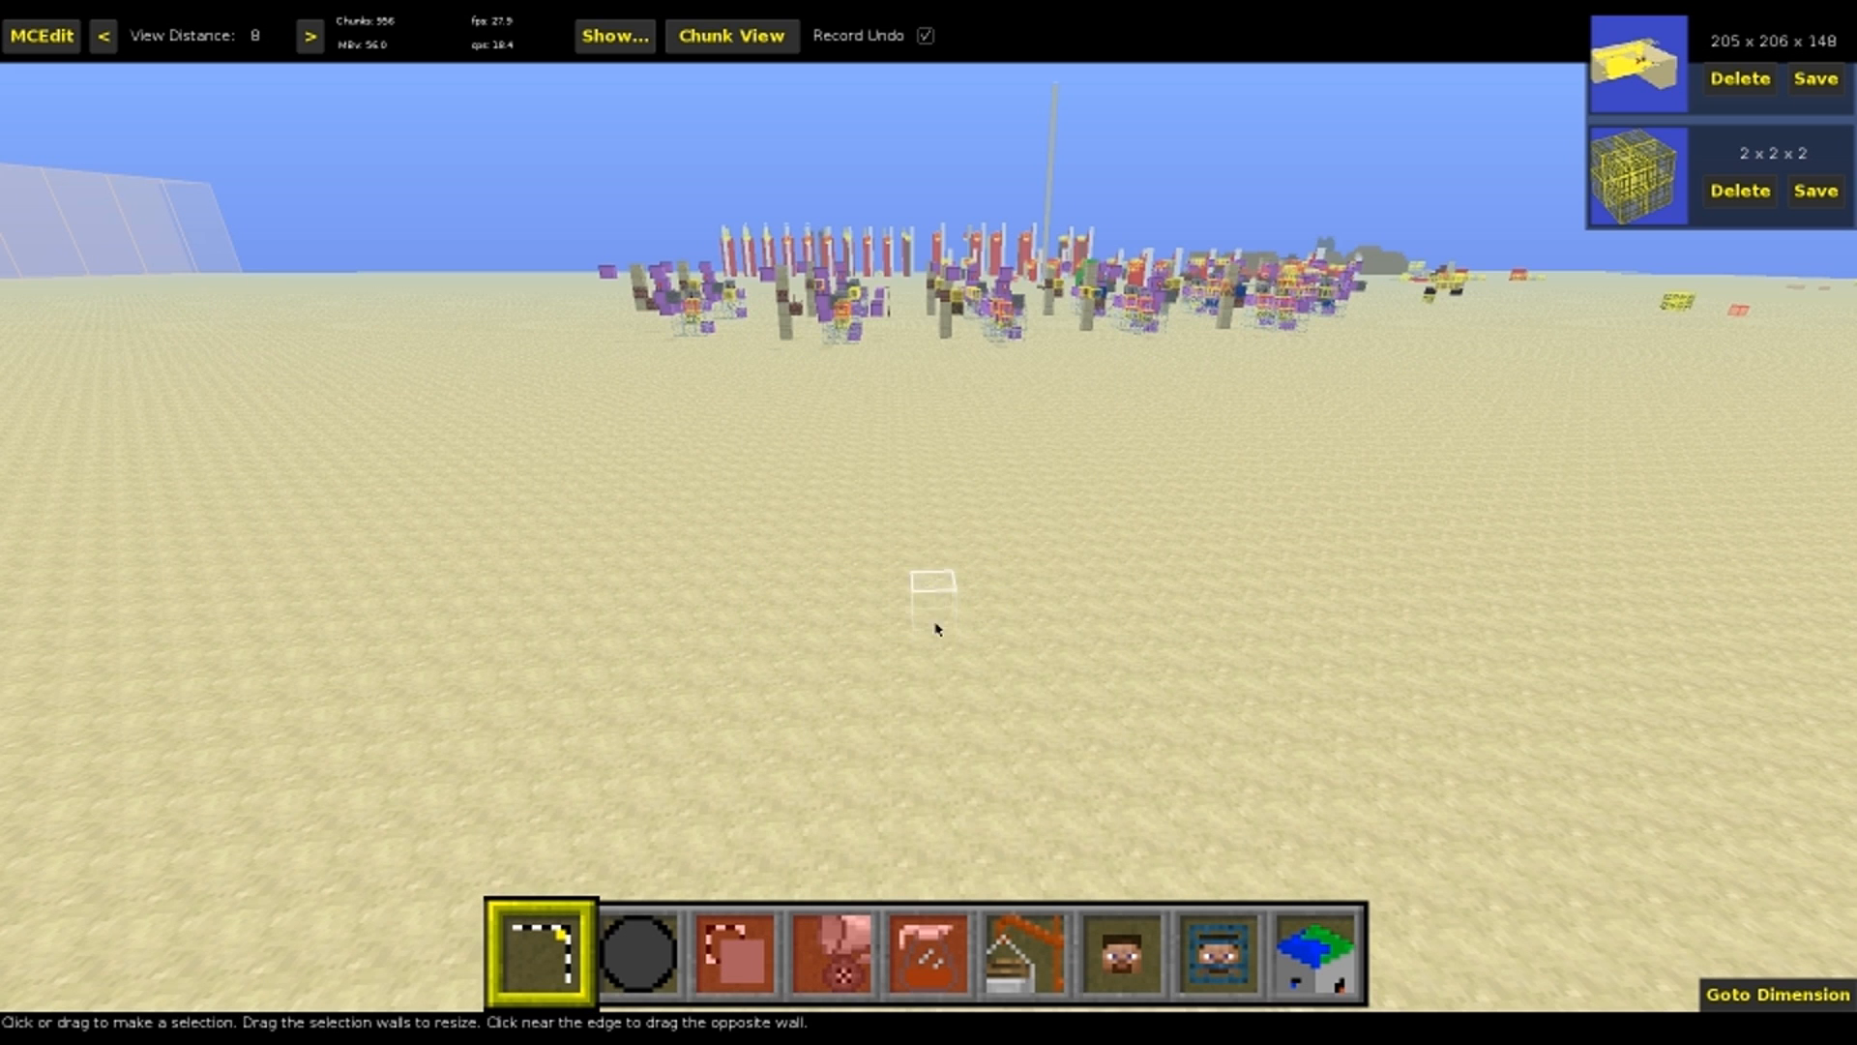
{"action": "key", "text": "s"}
{"action": "key", "text": "a"}
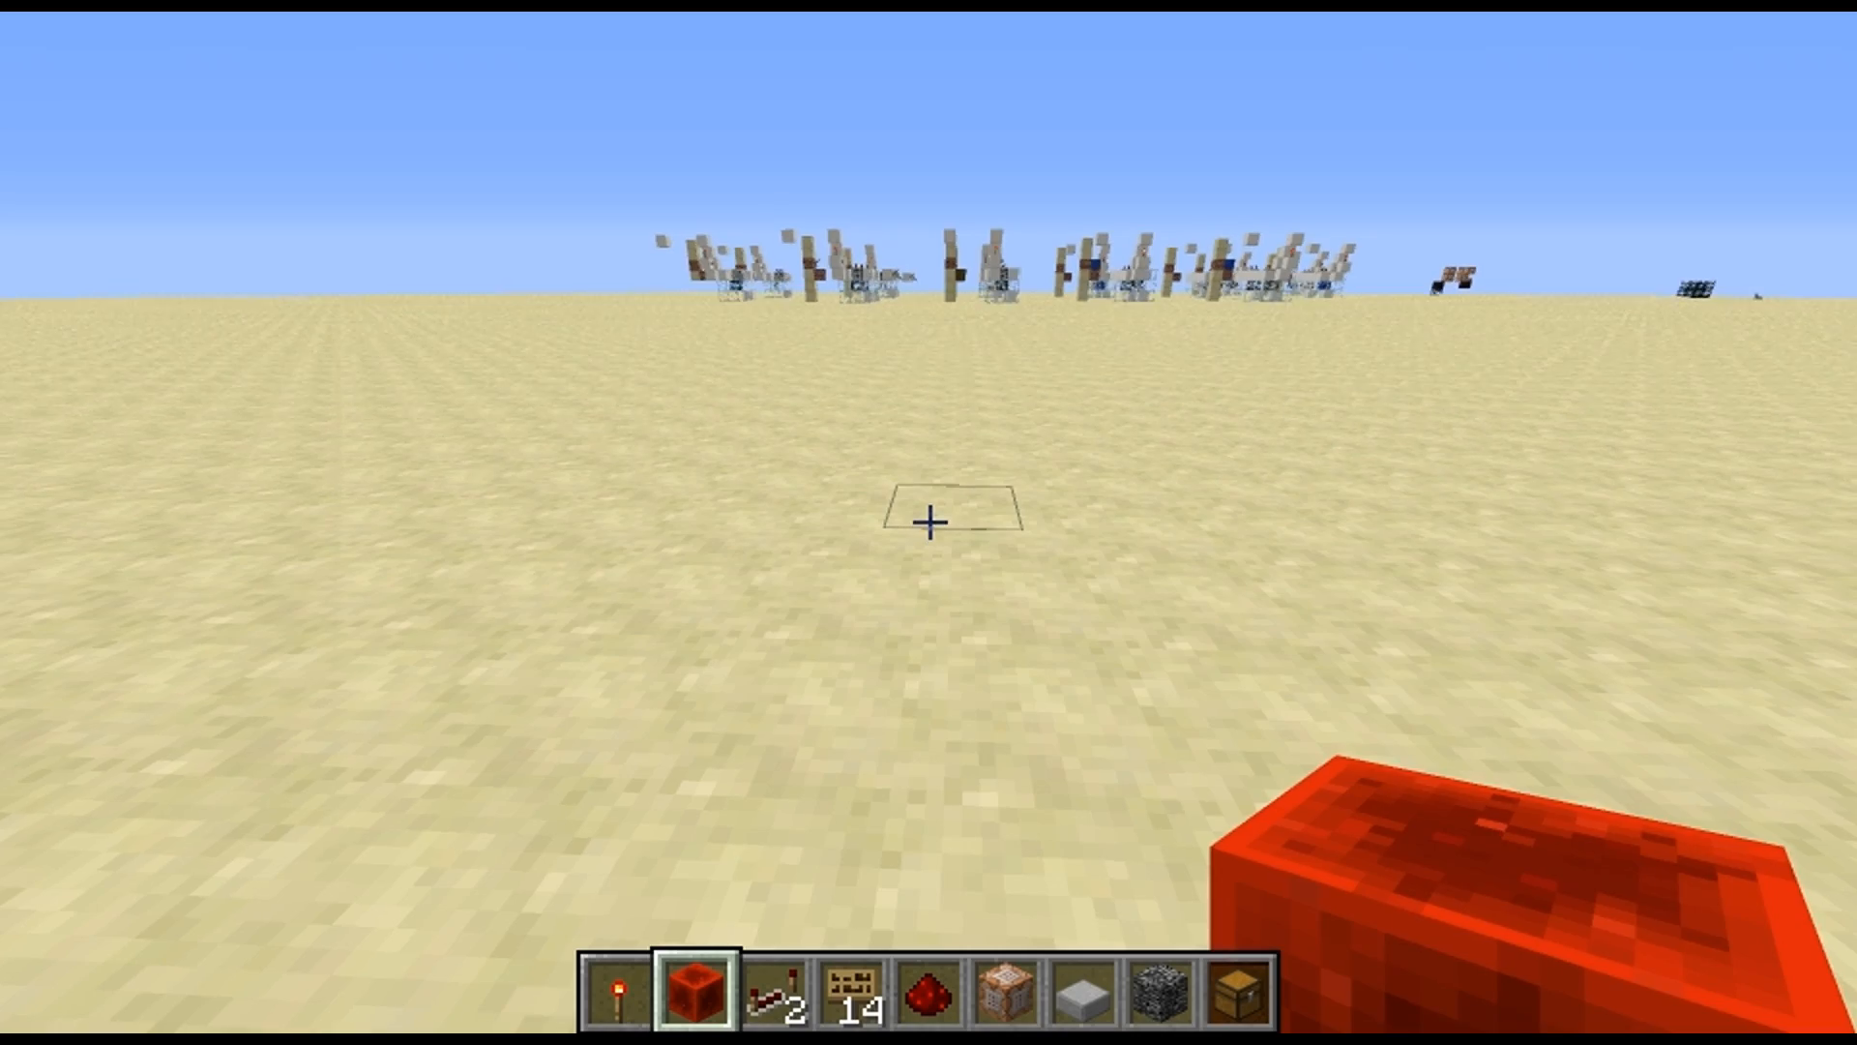
Switch to Minecraft and place two redstone blocks on the sand with a one-block gap between them
{"action": "key", "text": "w"}
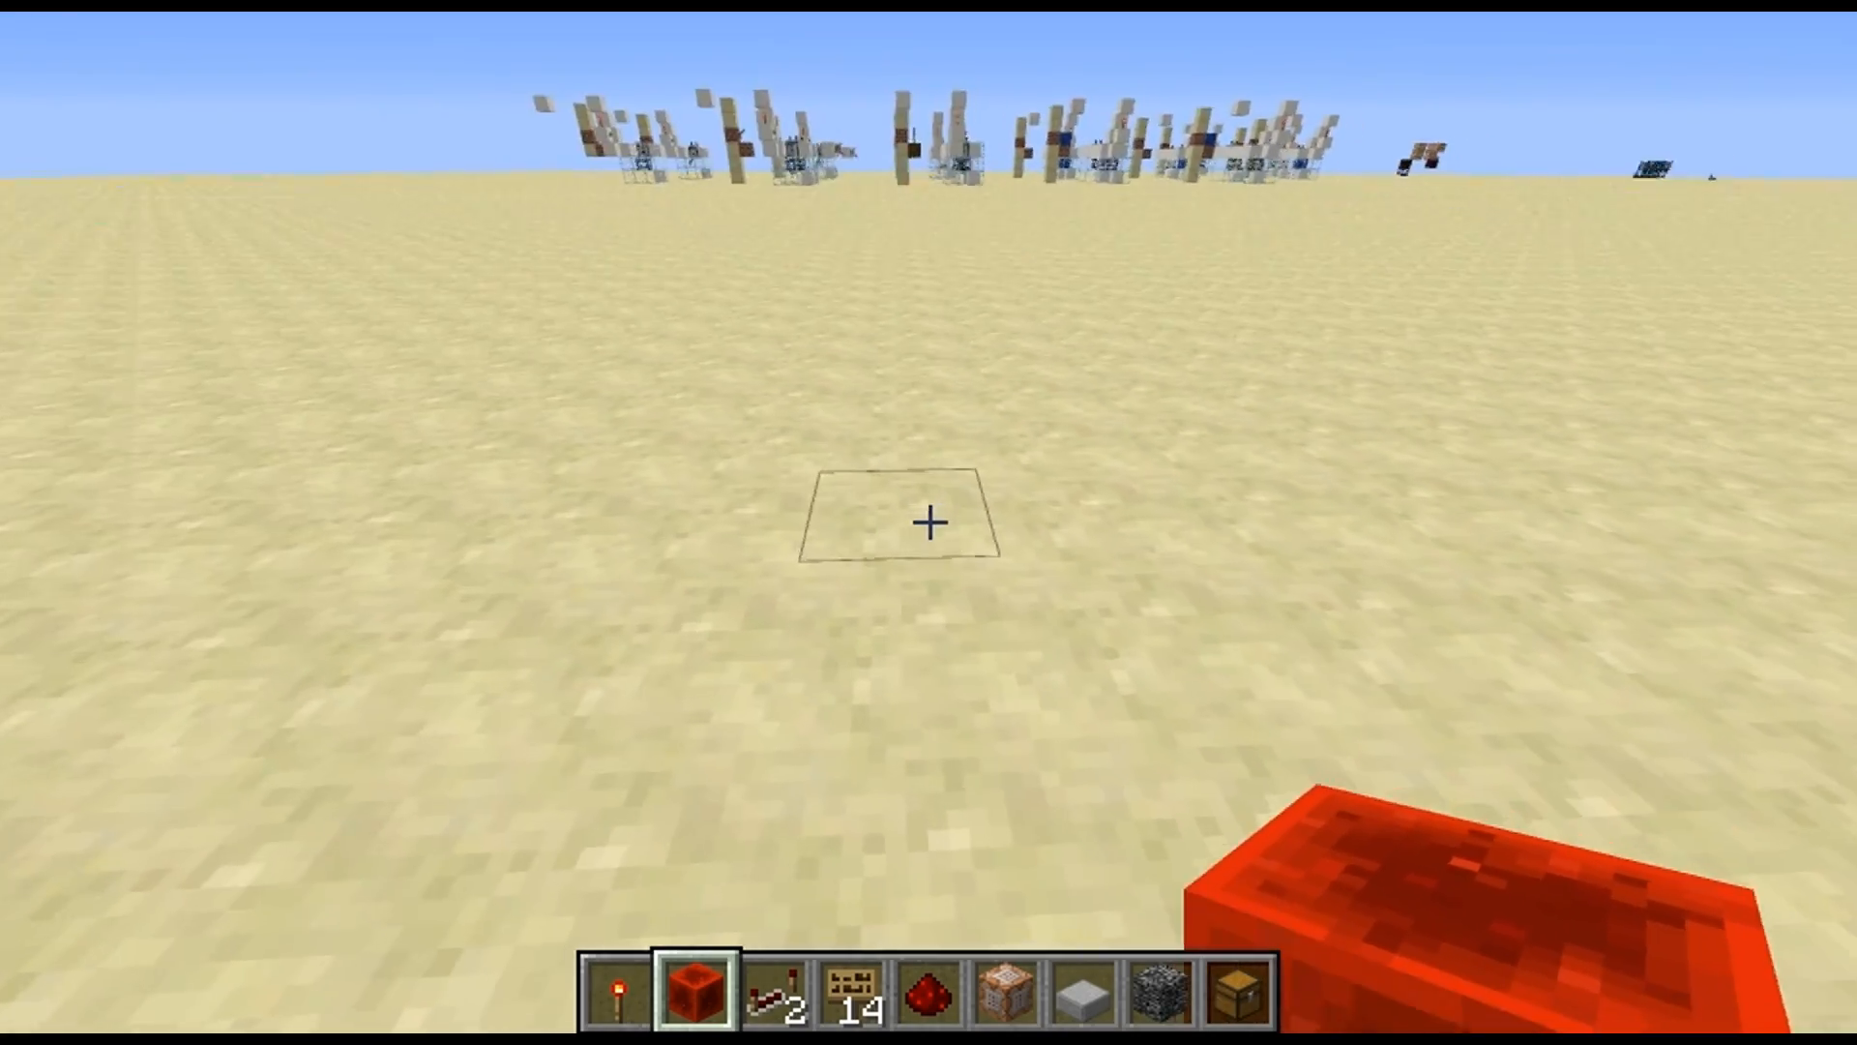
{"action": "right_click", "coordinate": [929, 523]}
{"action": "right_click", "coordinate": [930, 522]}
{"action": "key", "text": "e"}
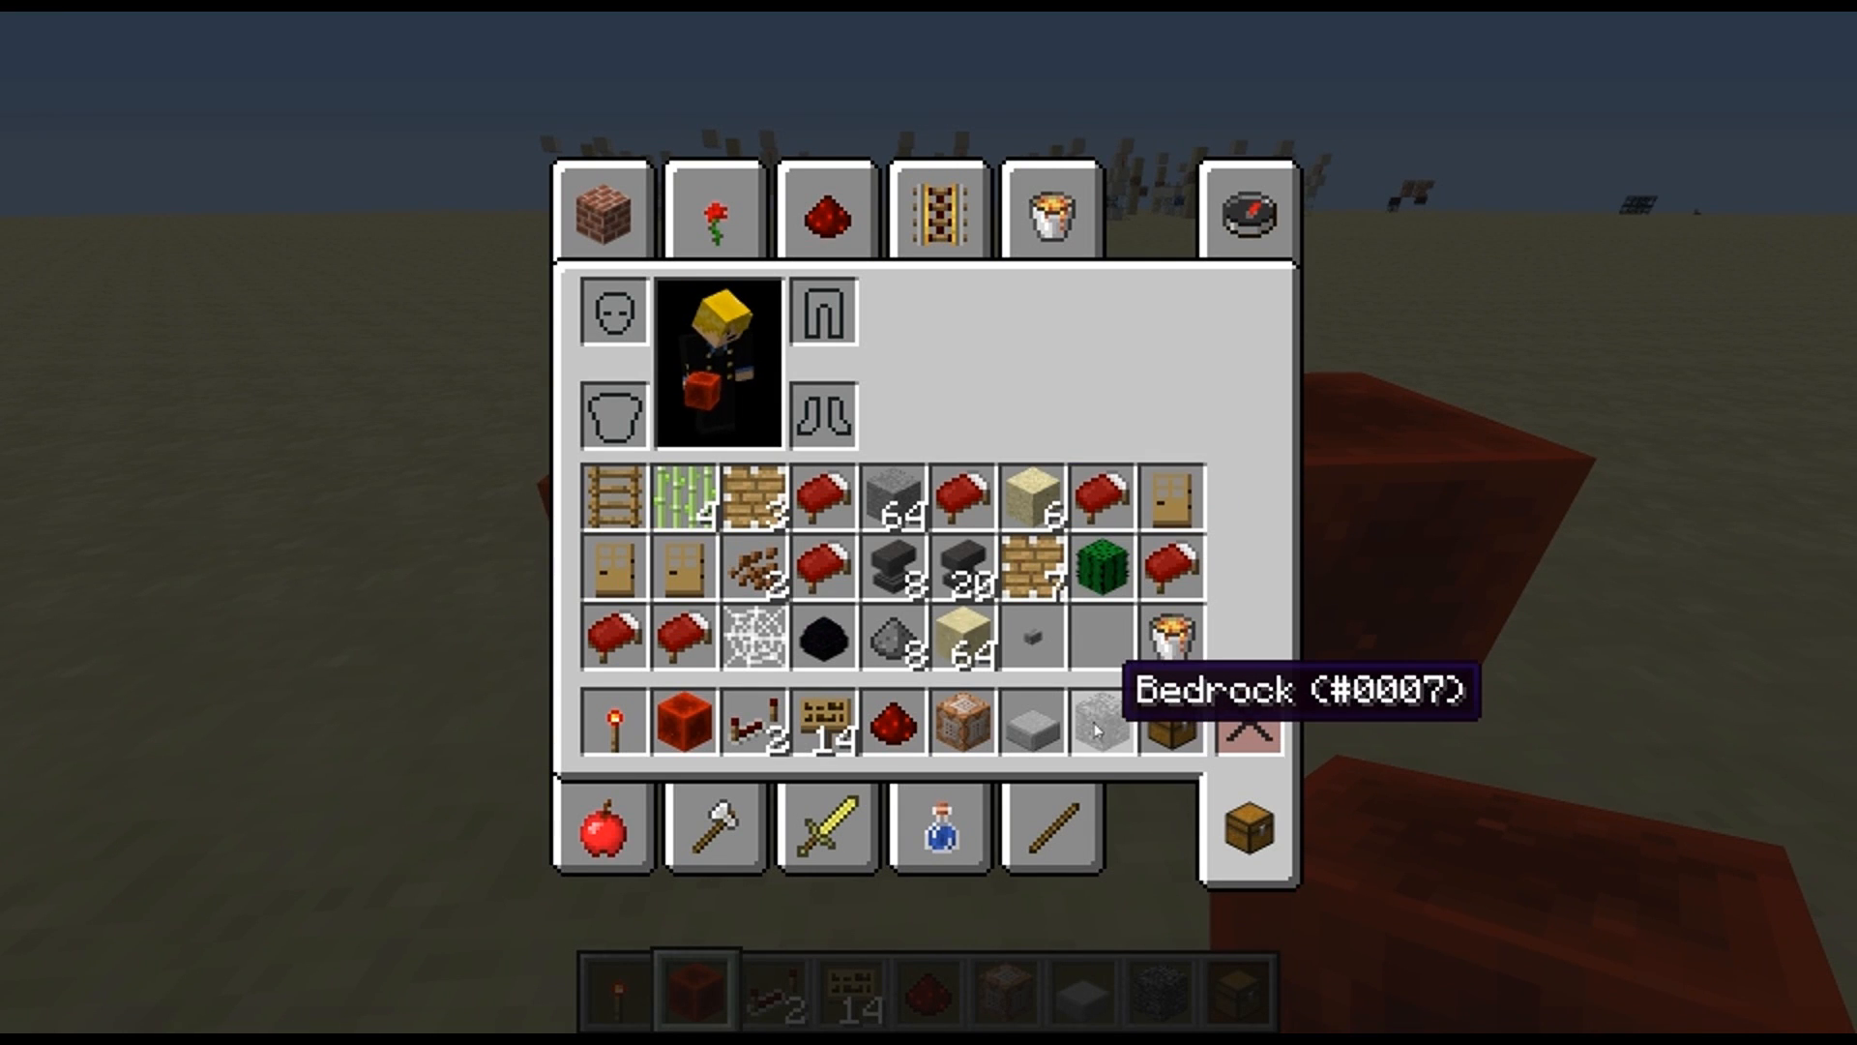
{"action": "key", "text": "e"}
Place a command block between the two redstone blocks and set its command to "say hi"
{"action": "scroll", "coordinate": [929, 522], "scroll_direction": "up", "scroll_amount": 5}
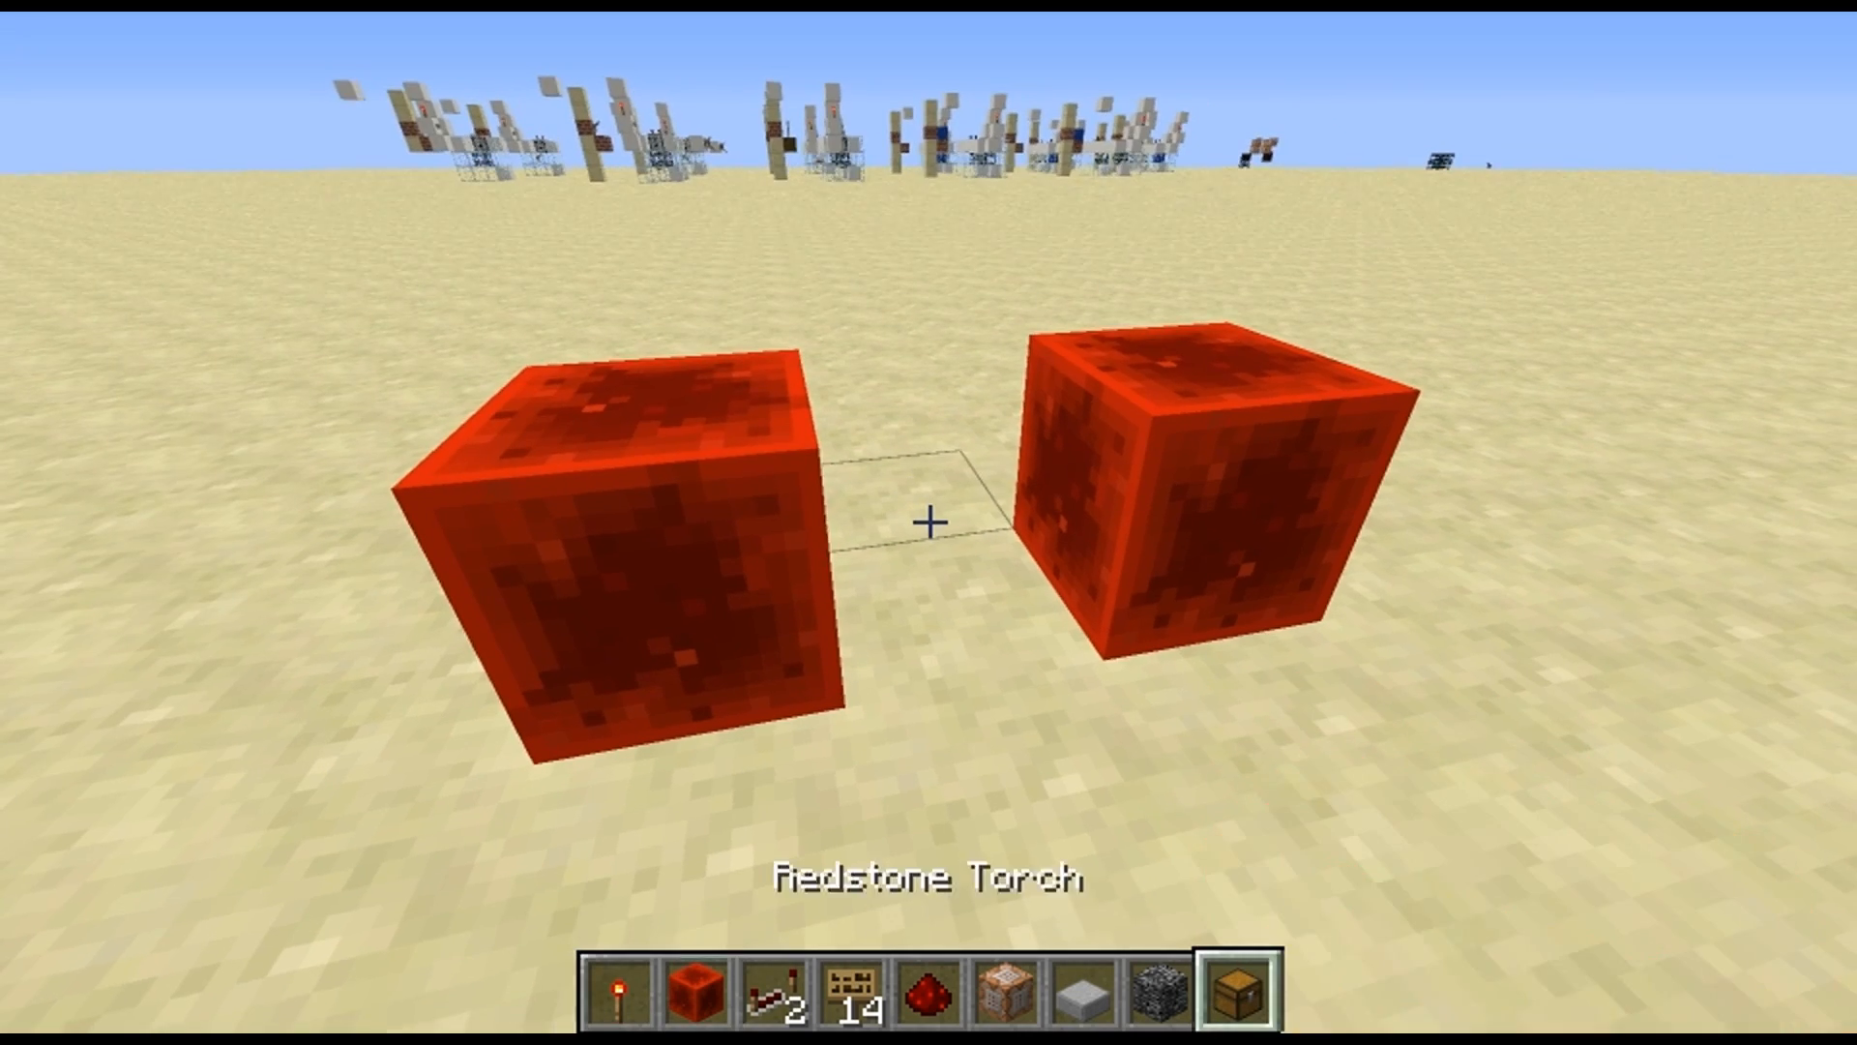
{"action": "right_click", "coordinate": [928, 522]}
{"action": "type", "text": "say hi"}
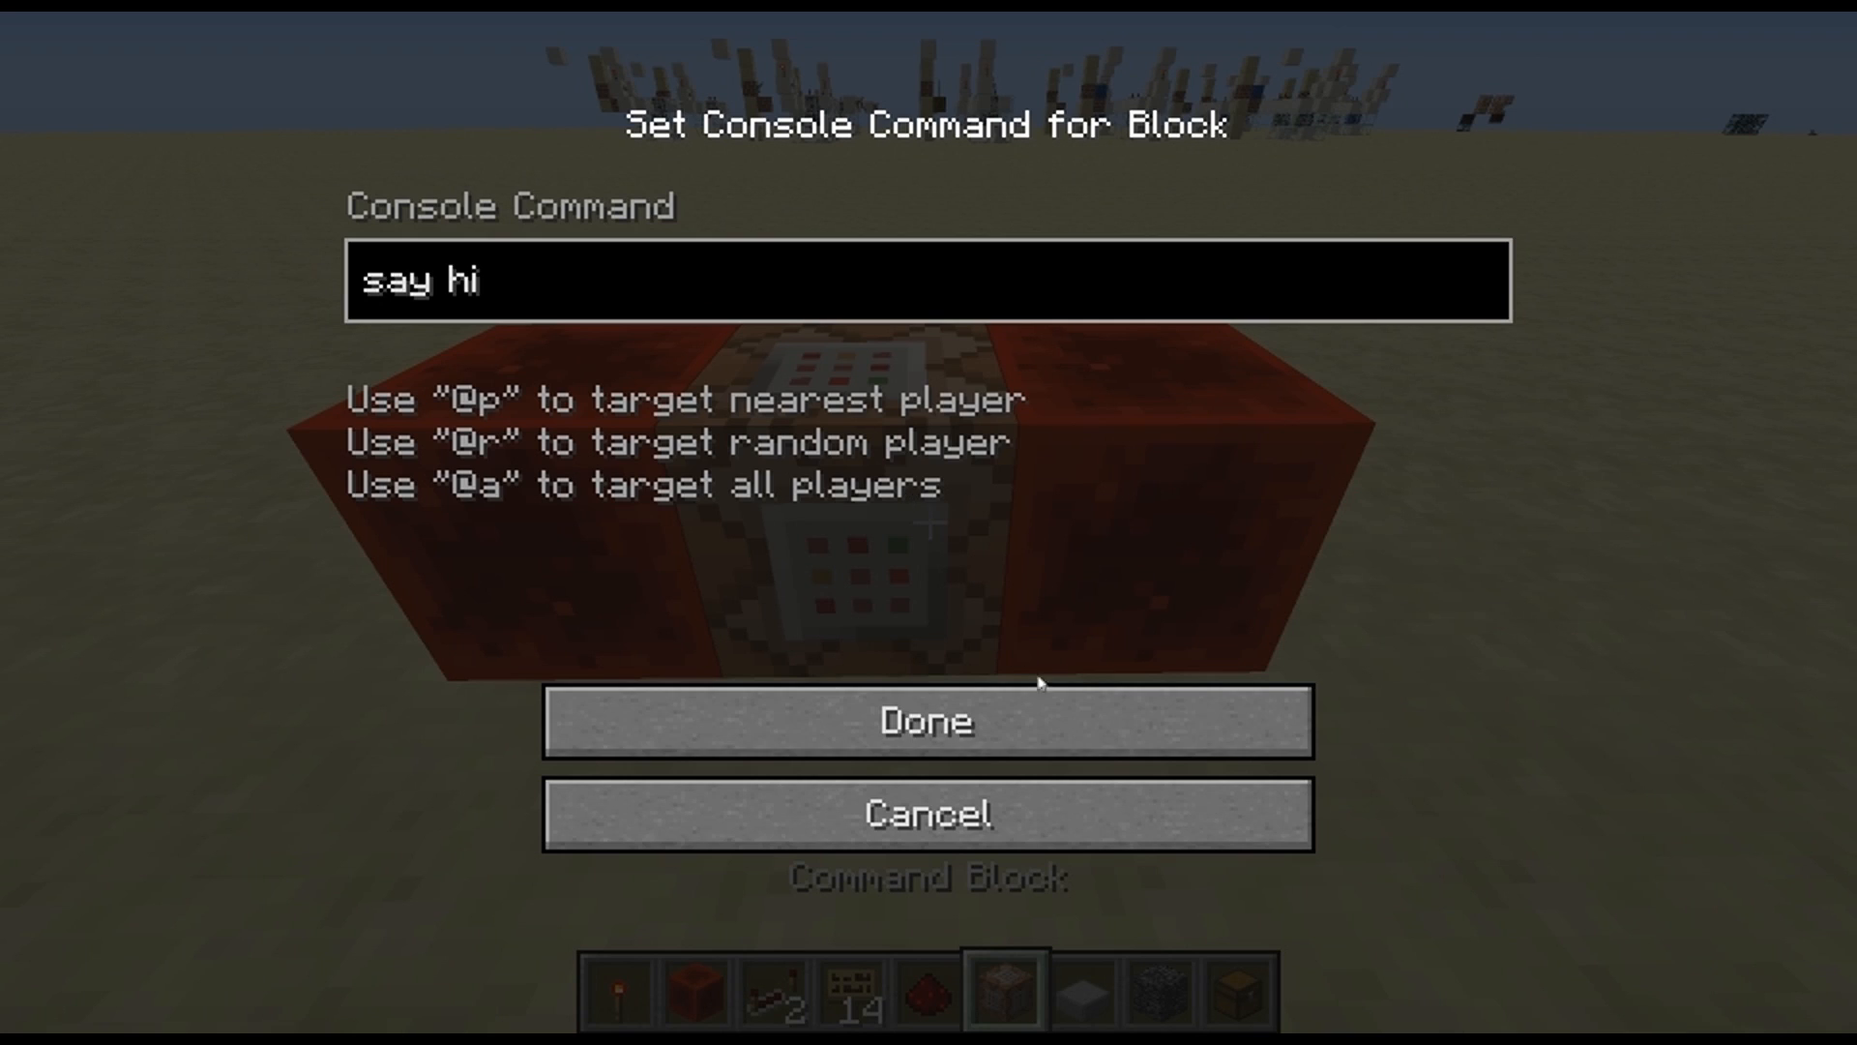
{"action": "left_click", "coordinate": [1036, 692]}
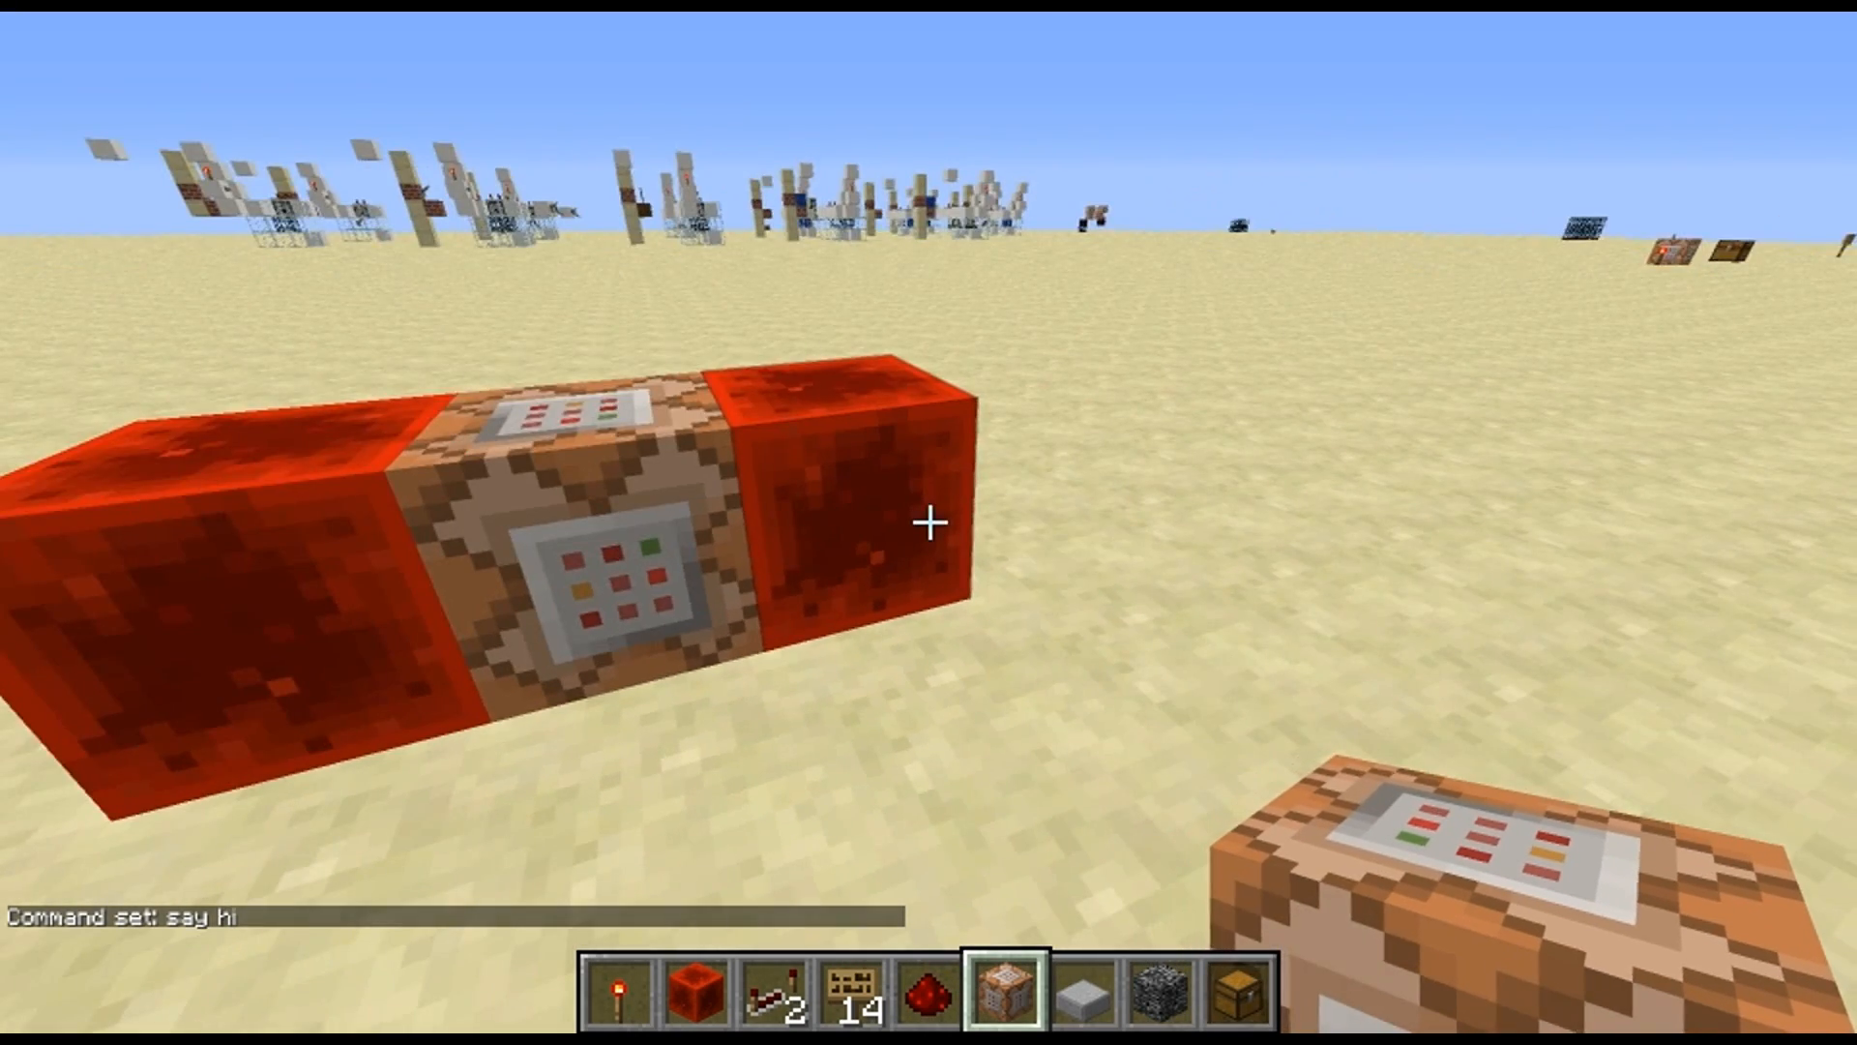
Place a chest on top of the command block and fill it with six assorted items, including a dragon egg, sand, a wooden door and a bed
{"action": "scroll", "coordinate": [928, 522], "scroll_direction": "down", "scroll_amount": 3}
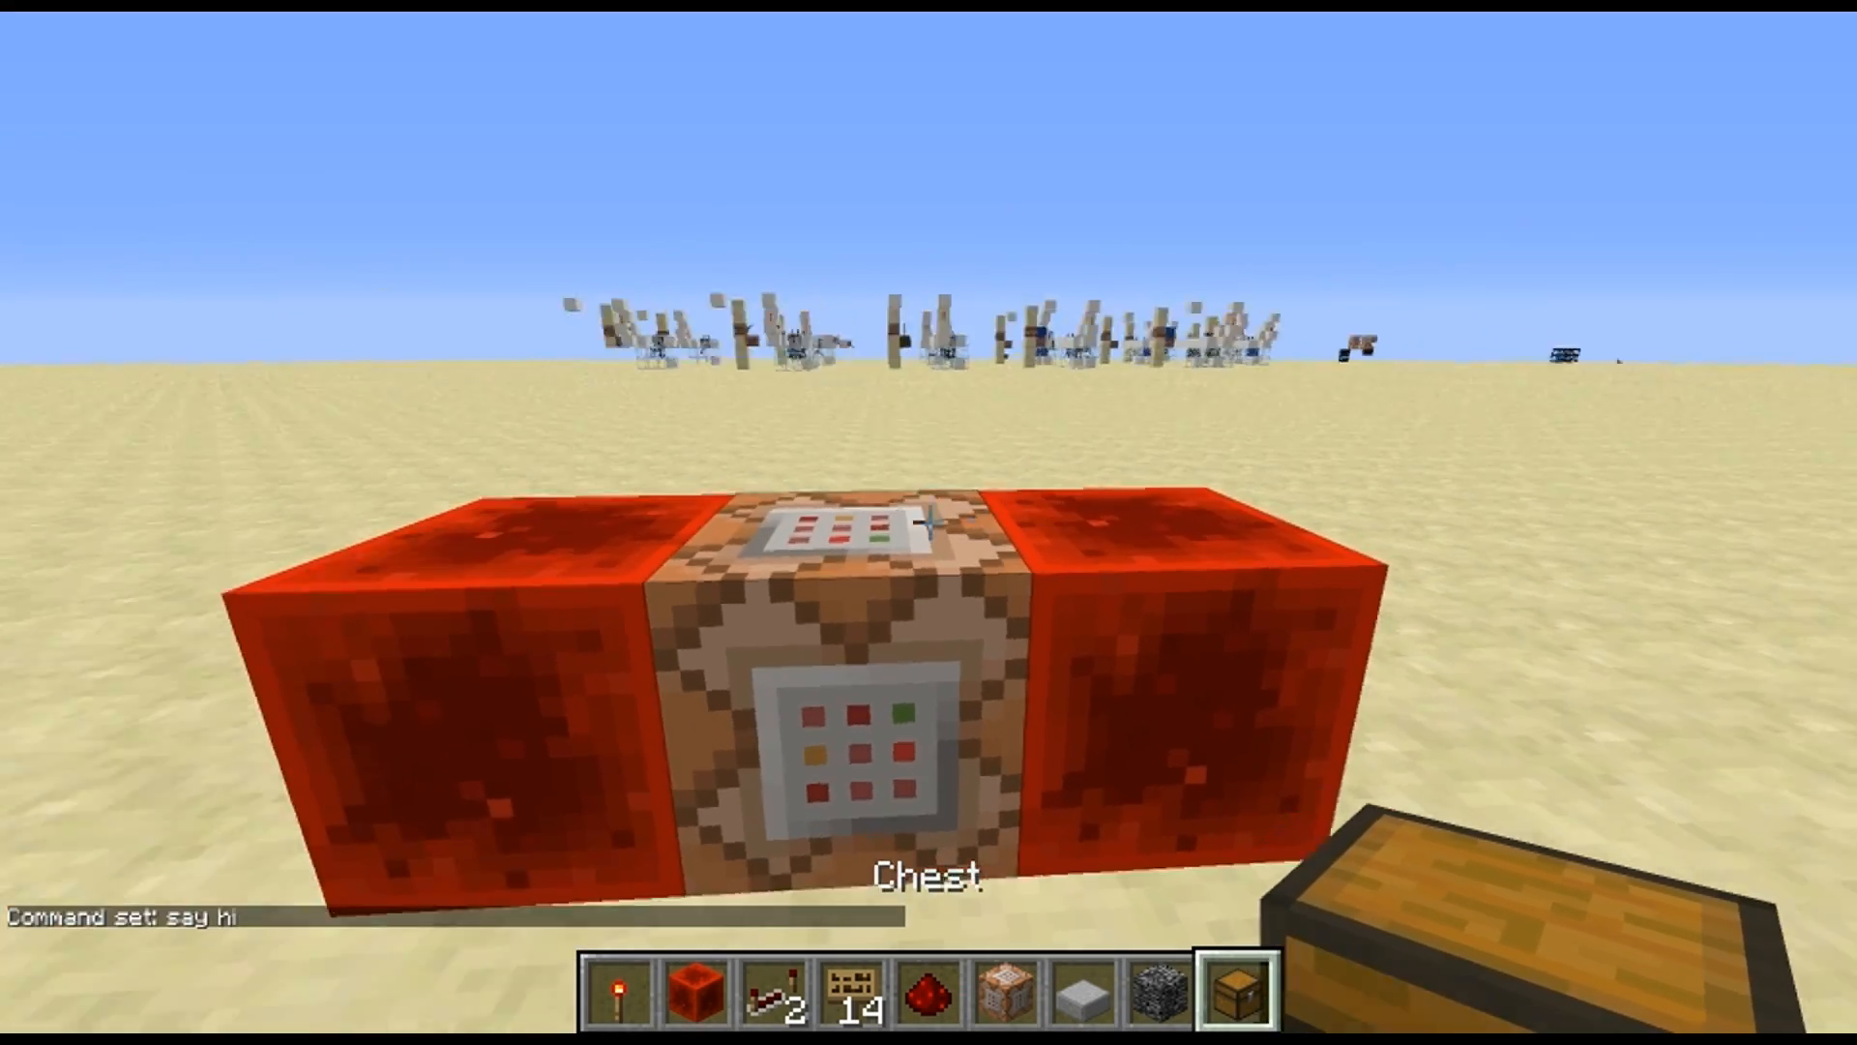
{"action": "right_click", "coordinate": [929, 523]}
{"action": "right_click", "coordinate": [929, 522]}
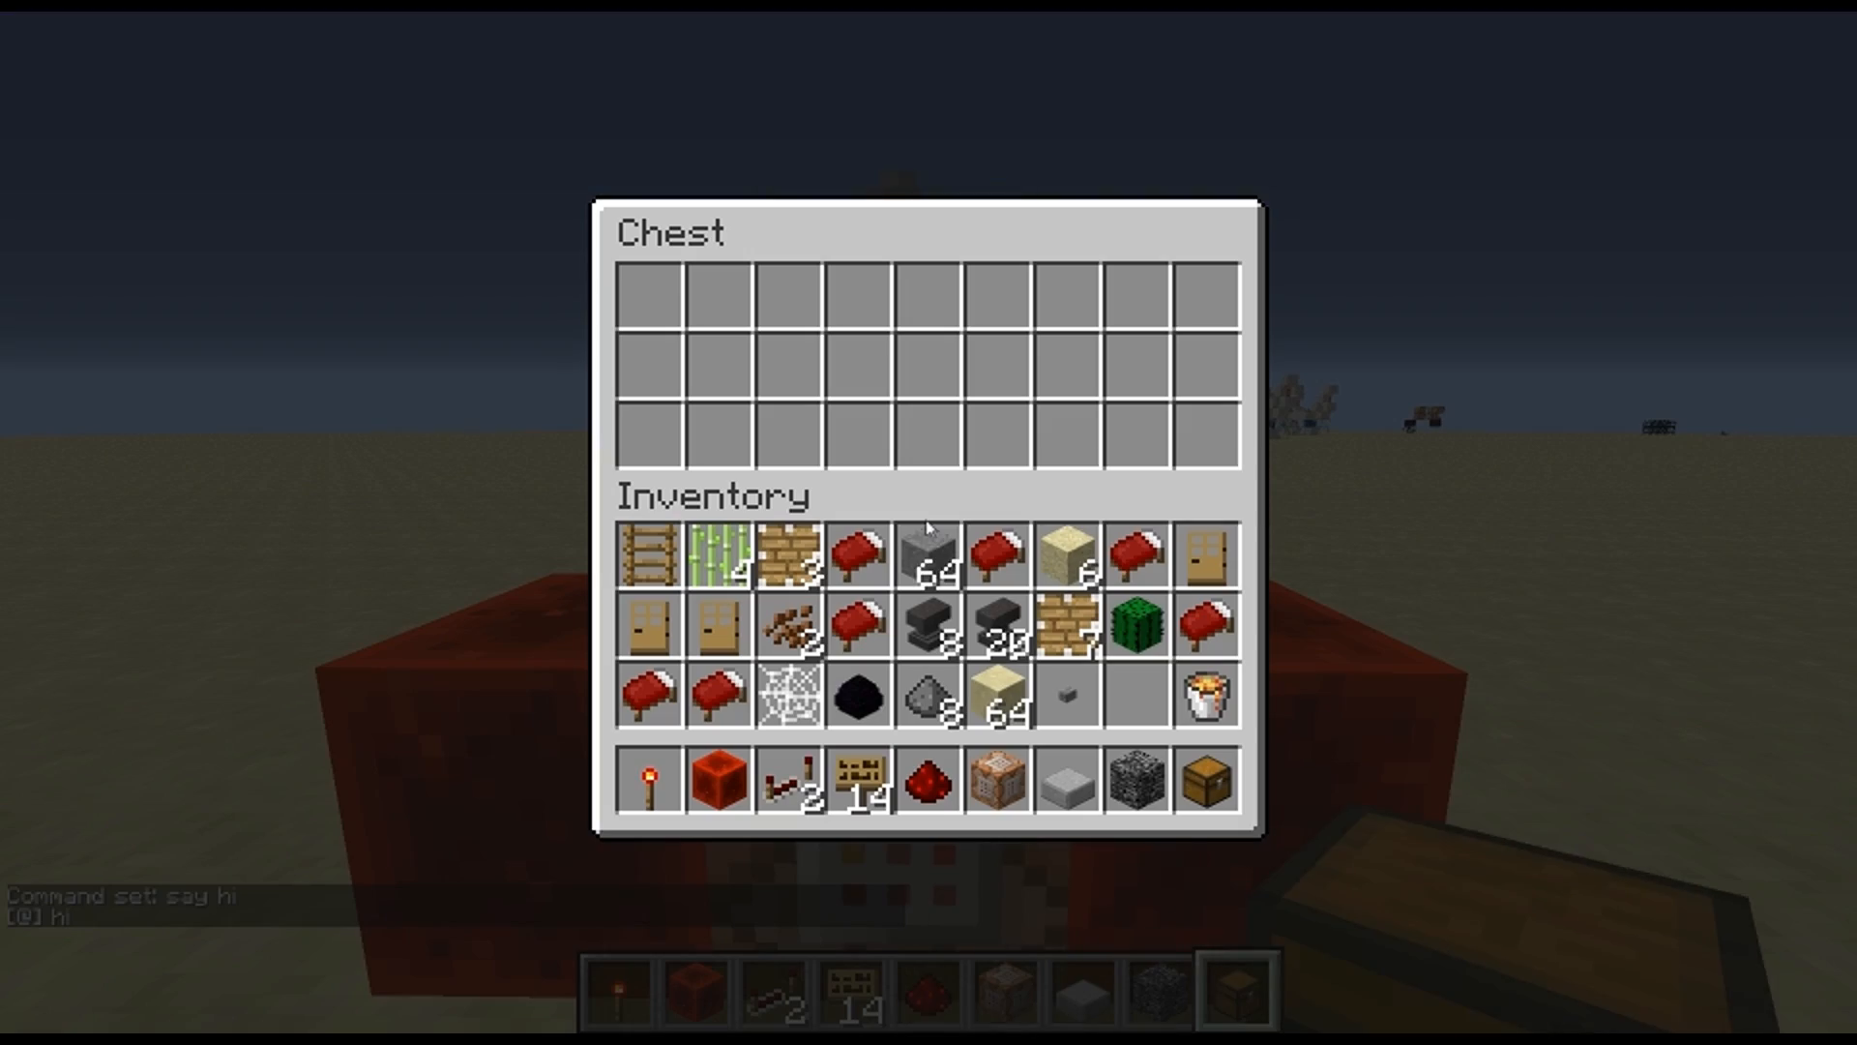
{"action": "left_click", "coordinate": [859, 695]}
{"action": "left_click", "coordinate": [951, 375]}
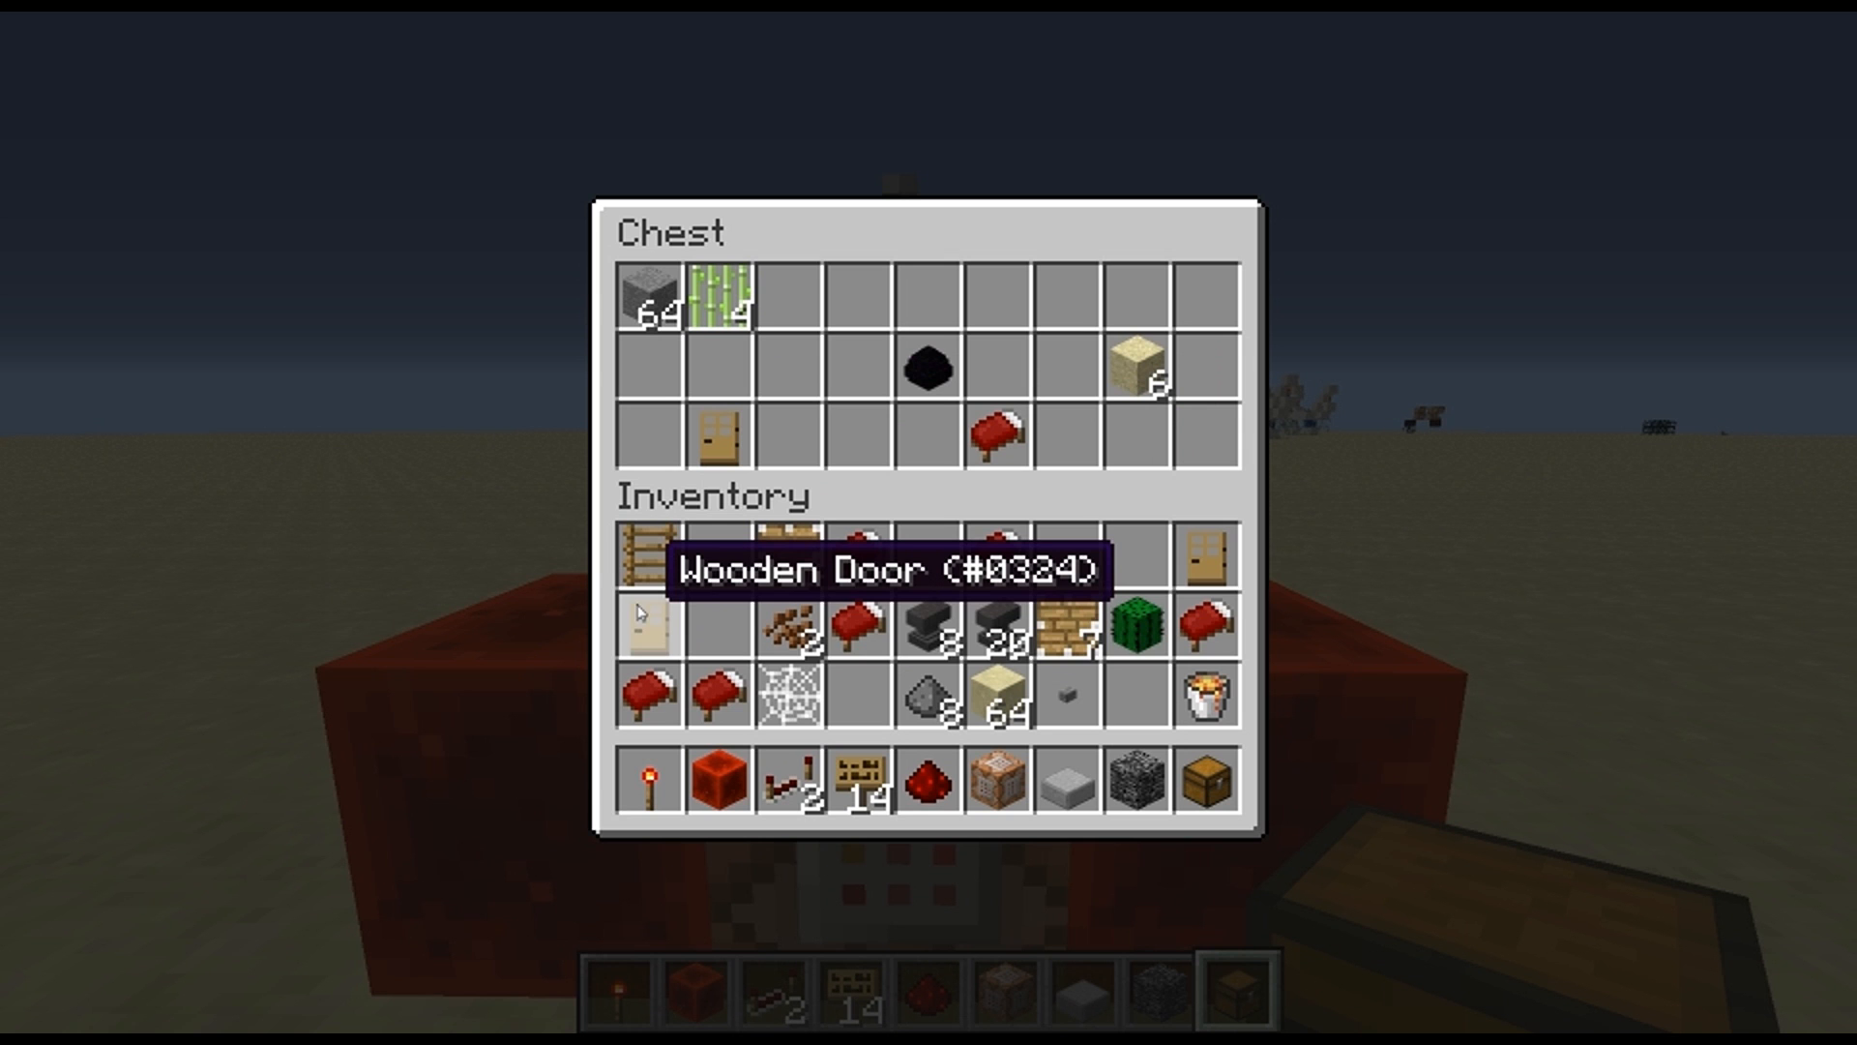
{"action": "key", "text": "e"}
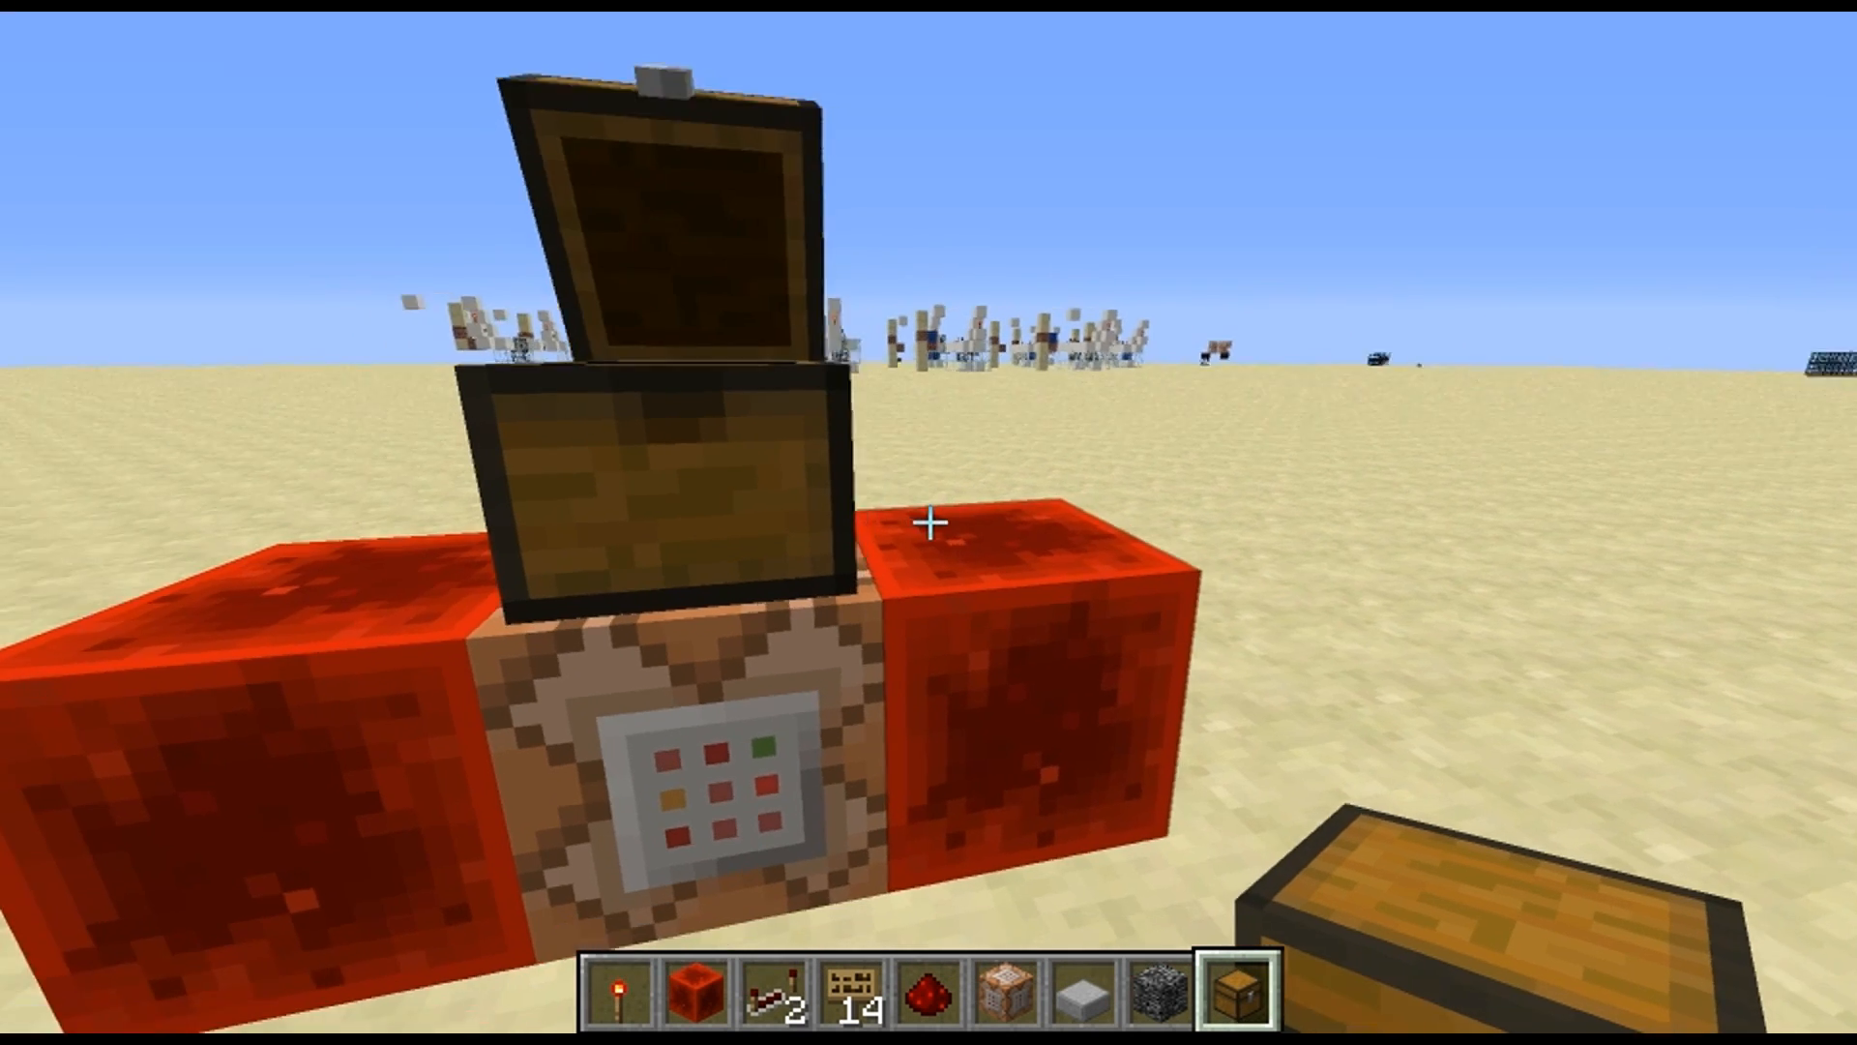
Put the stack of 20 anvils in the hotbar and place an anvil on the redstone block beside the chest
{"action": "key", "text": "e"}
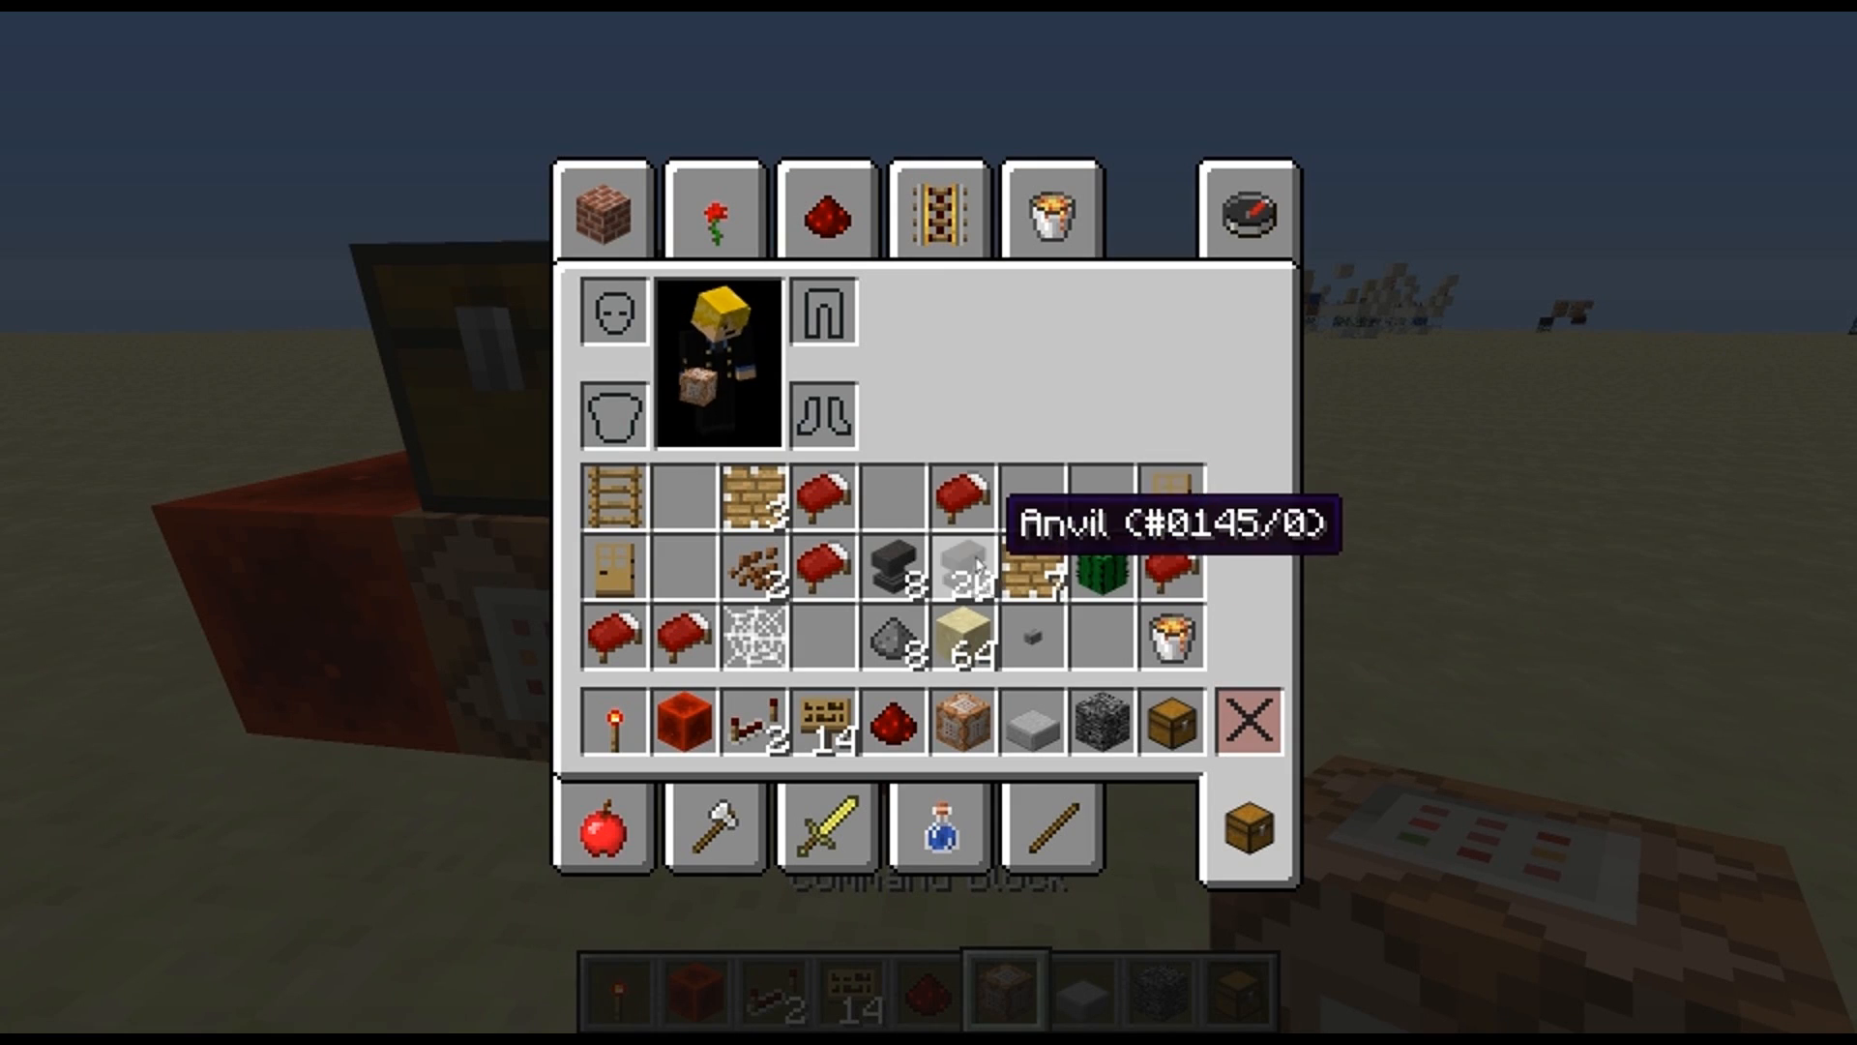
{"action": "key", "text": "e"}
{"action": "scroll", "coordinate": [929, 523], "scroll_direction": "down", "scroll_amount": 3}
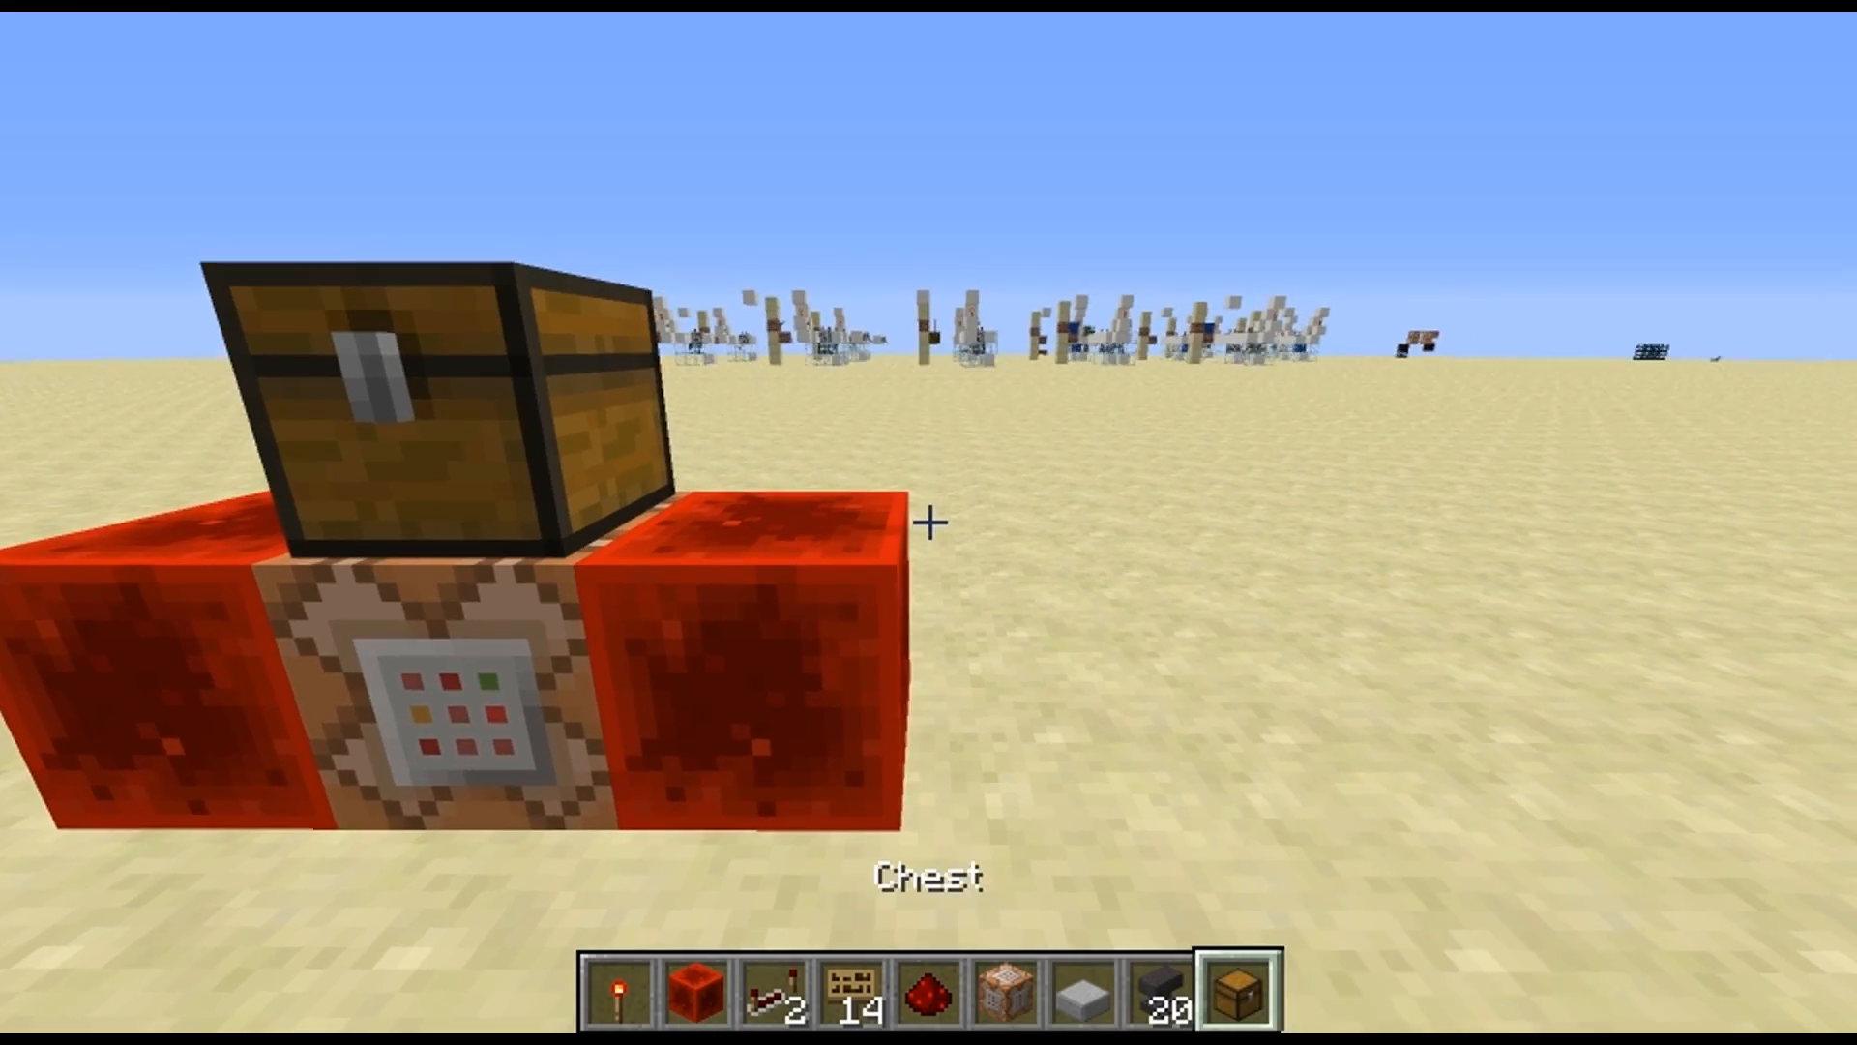
{"action": "scroll", "coordinate": [929, 522], "scroll_direction": "up", "scroll_amount": 1}
{"action": "right_click", "coordinate": [928, 522]}
{"action": "left_click", "coordinate": [929, 523]}
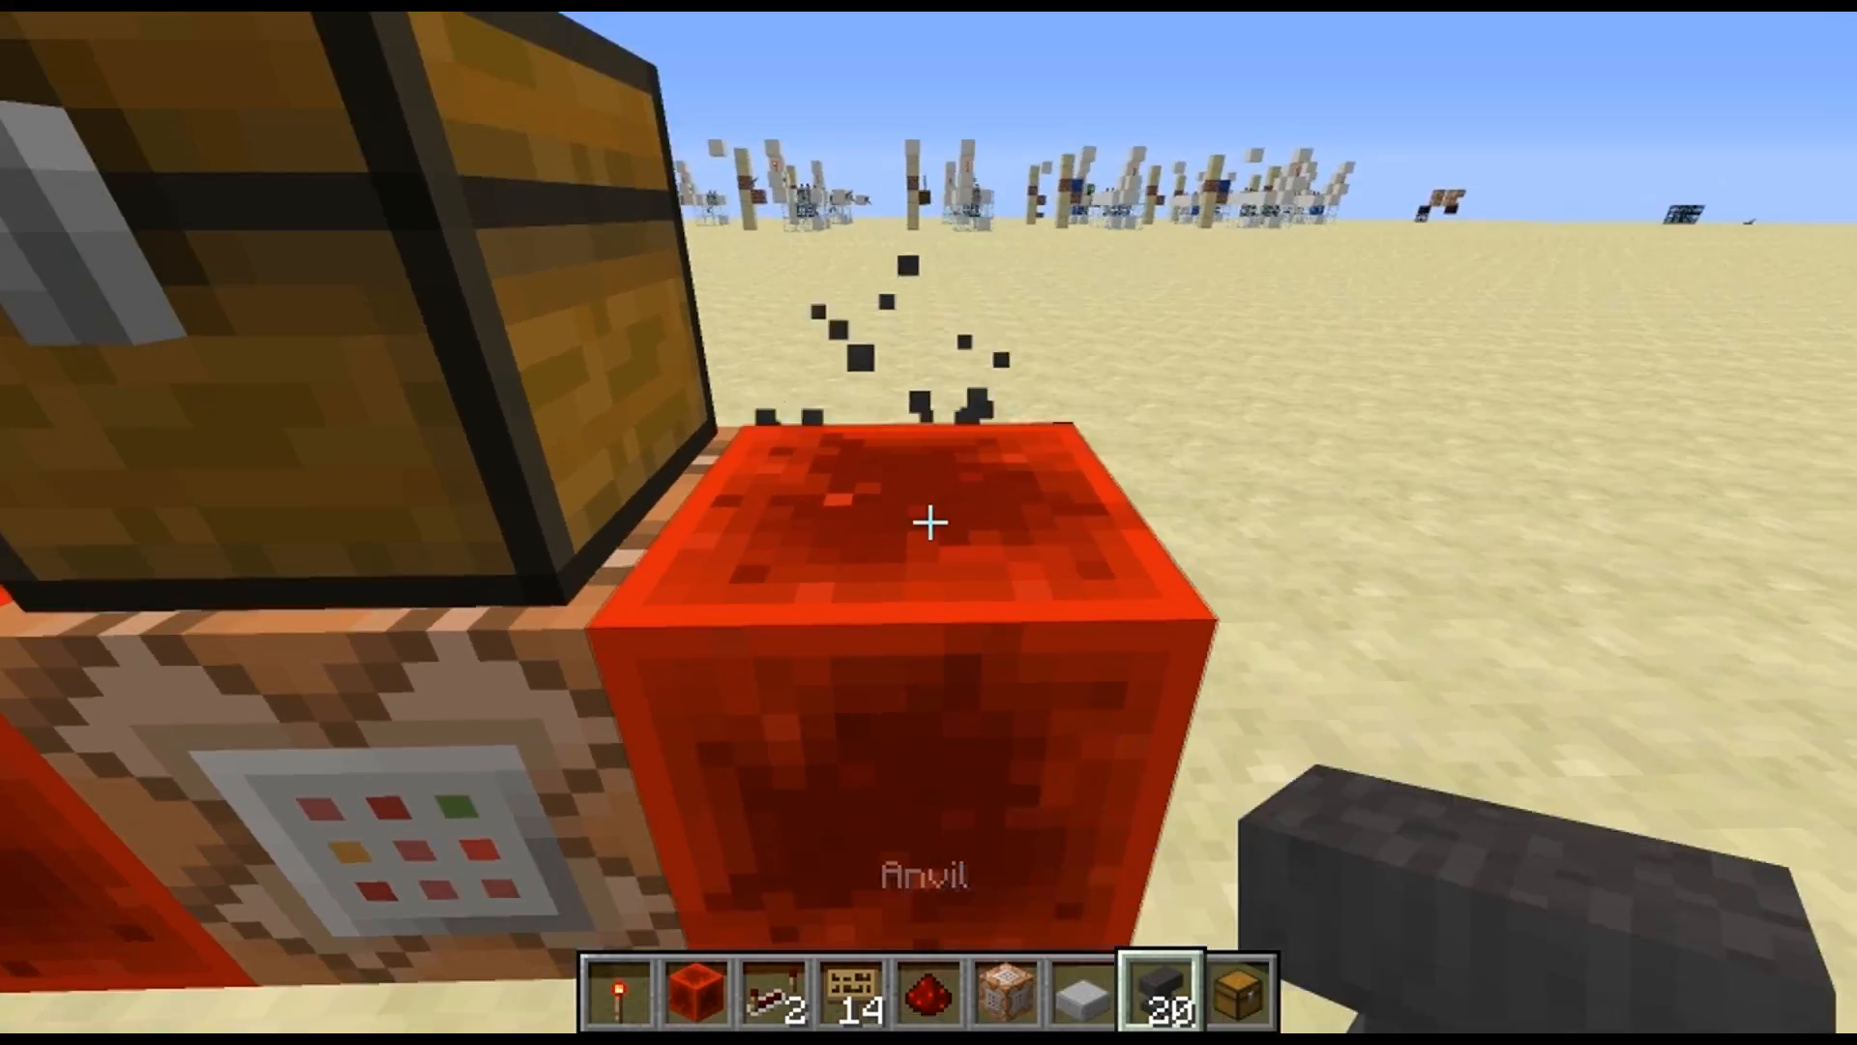
{"action": "right_click", "coordinate": [929, 523]}
Place a redstone torch on top of the other redstone block and view the structure from the front
{"action": "key", "text": "e"}
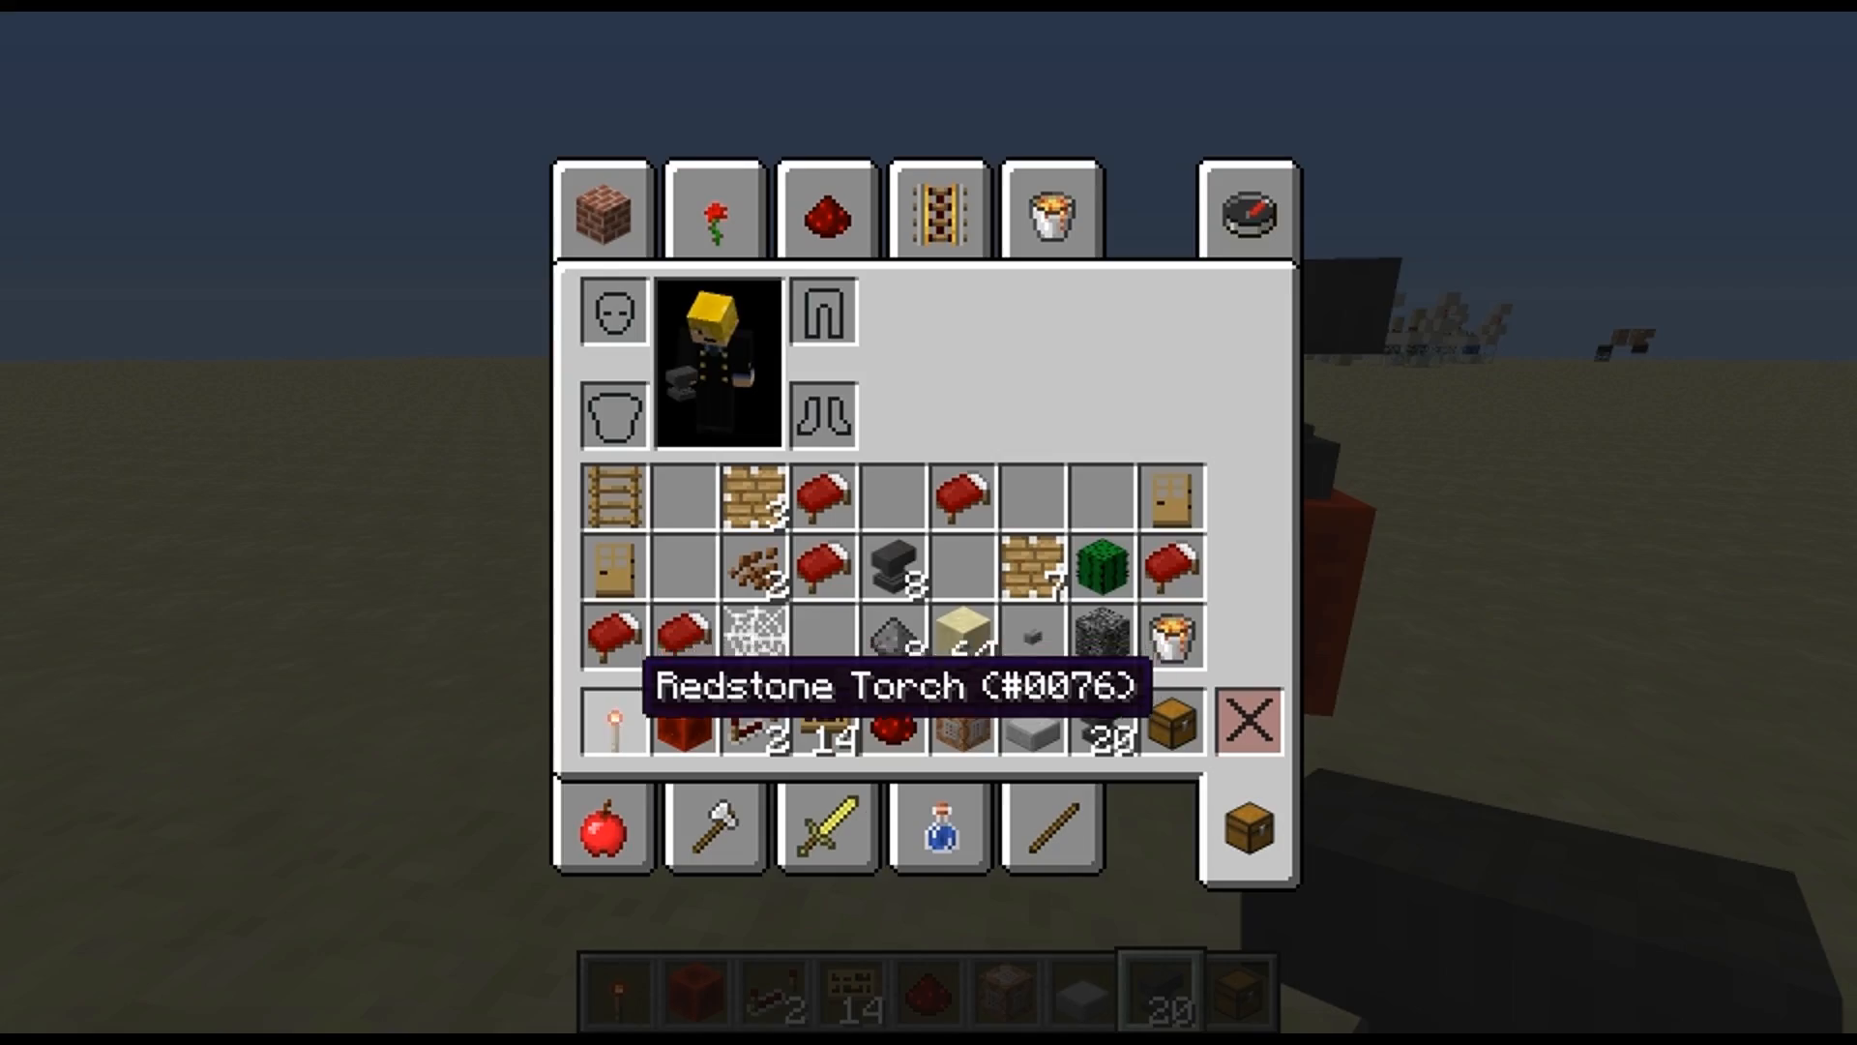
{"action": "key", "text": "e"}
{"action": "key", "text": "1"}
{"action": "right_click", "coordinate": [929, 522]}
{"action": "key", "text": "s"}
{"action": "key", "text": "d"}
{"action": "key", "text": "w"}
{"action": "key", "text": "a"}
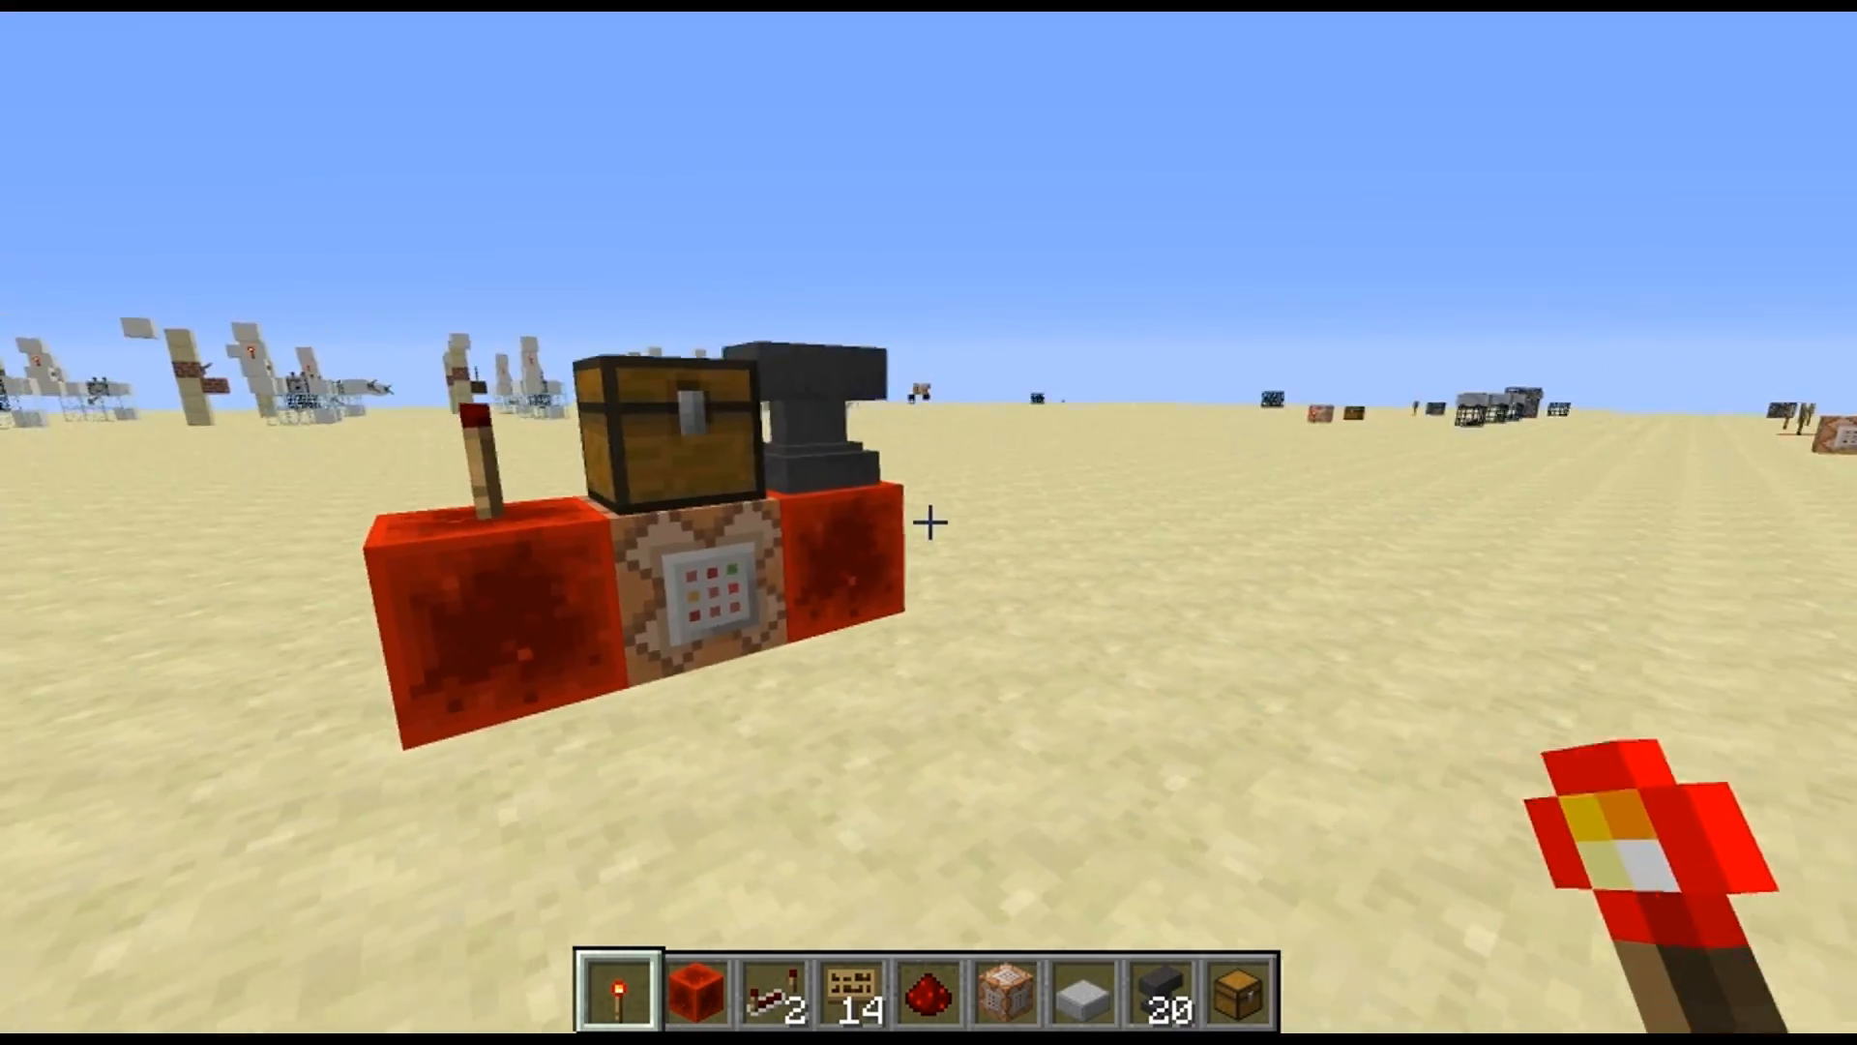
{"action": "key", "text": "d"}
{"action": "key", "text": "s"}
{"action": "key", "text": "w"}
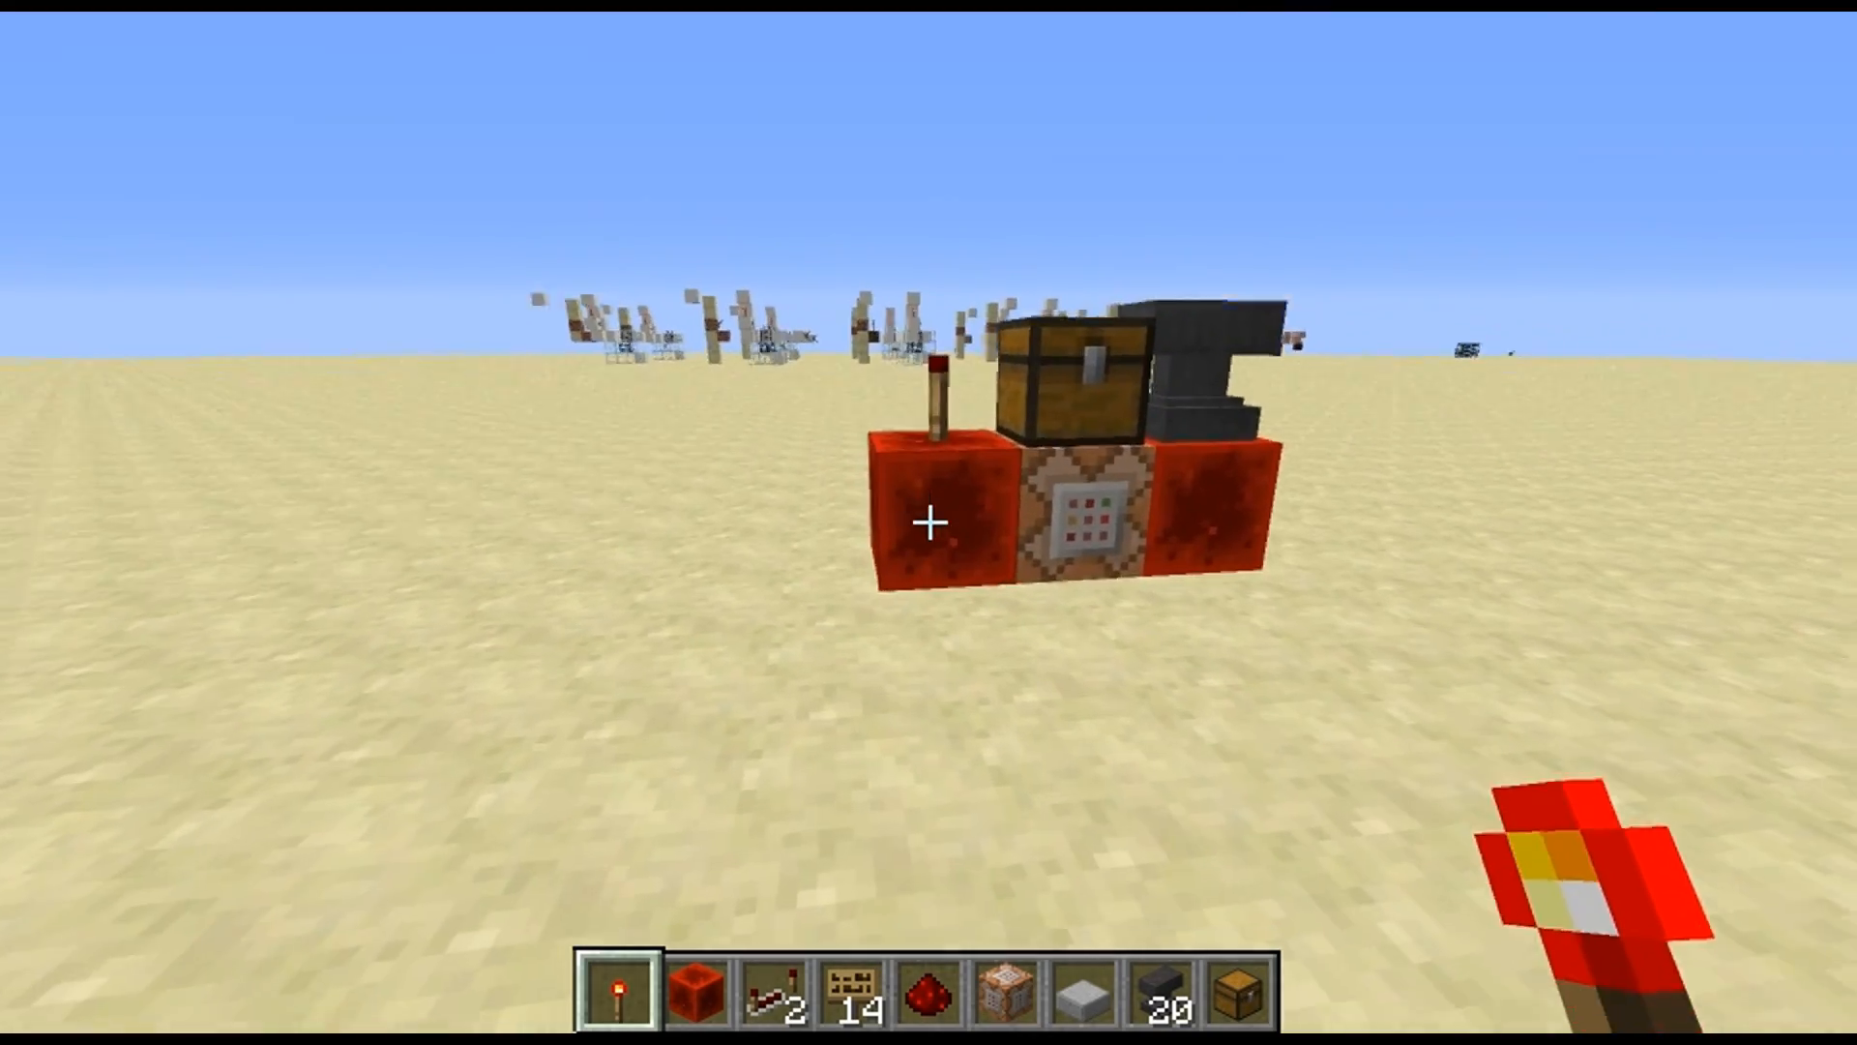
{"action": "key", "text": "s"}
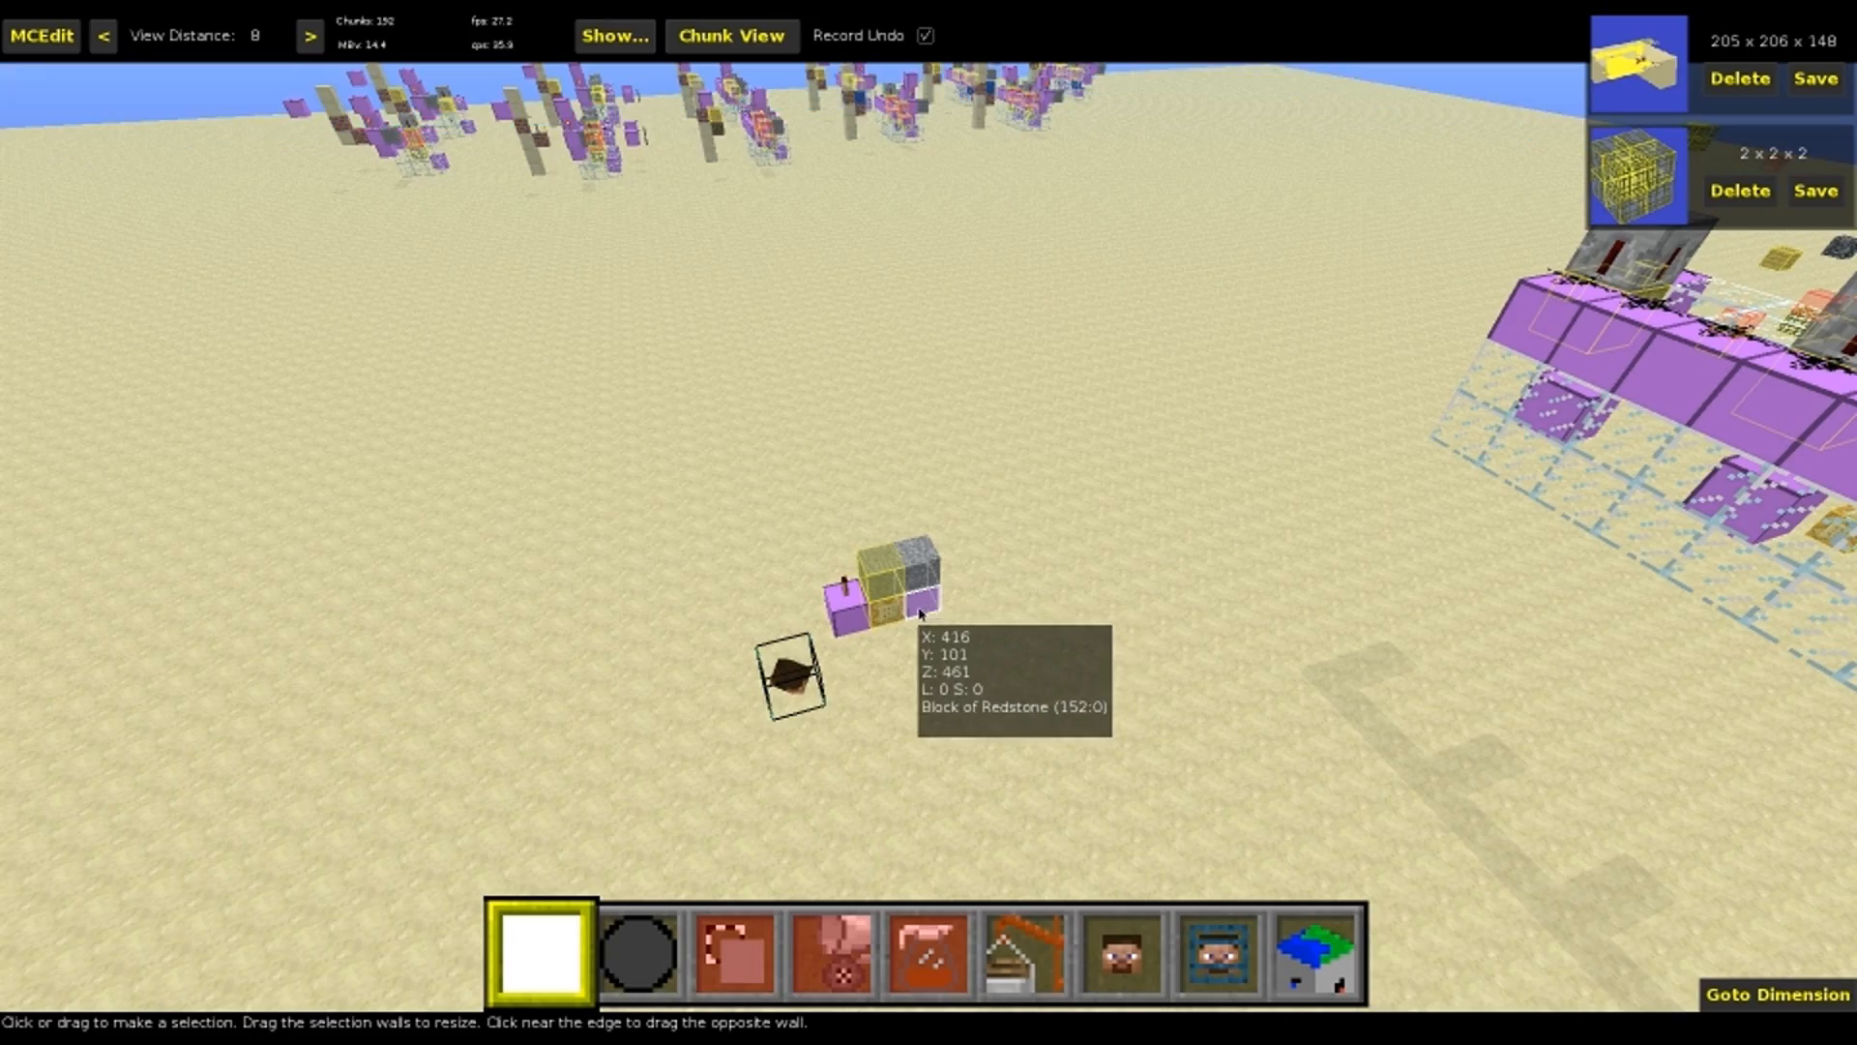
Switch to MCEdit and select the whole new structure as a 1 × 3 × 2 block region
{"action": "left_click", "coordinate": [914, 592]}
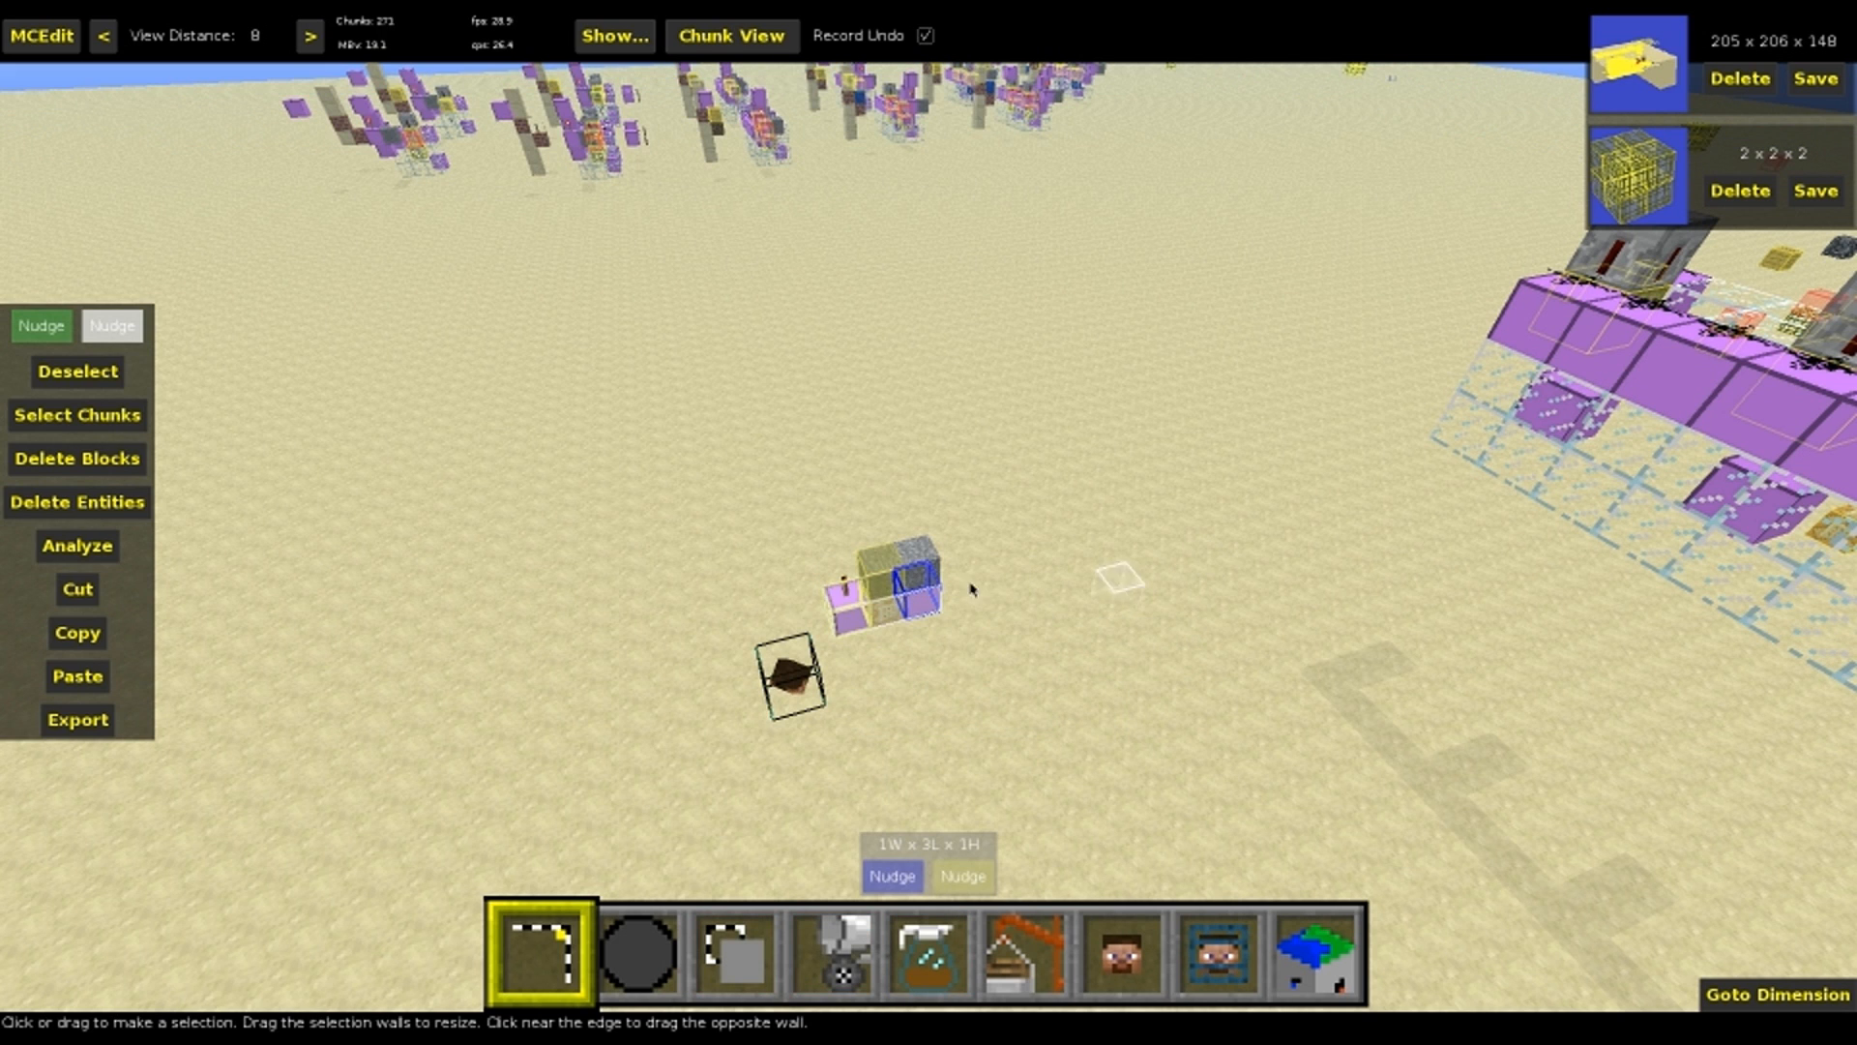
{"action": "key", "text": "ctrl+d"}
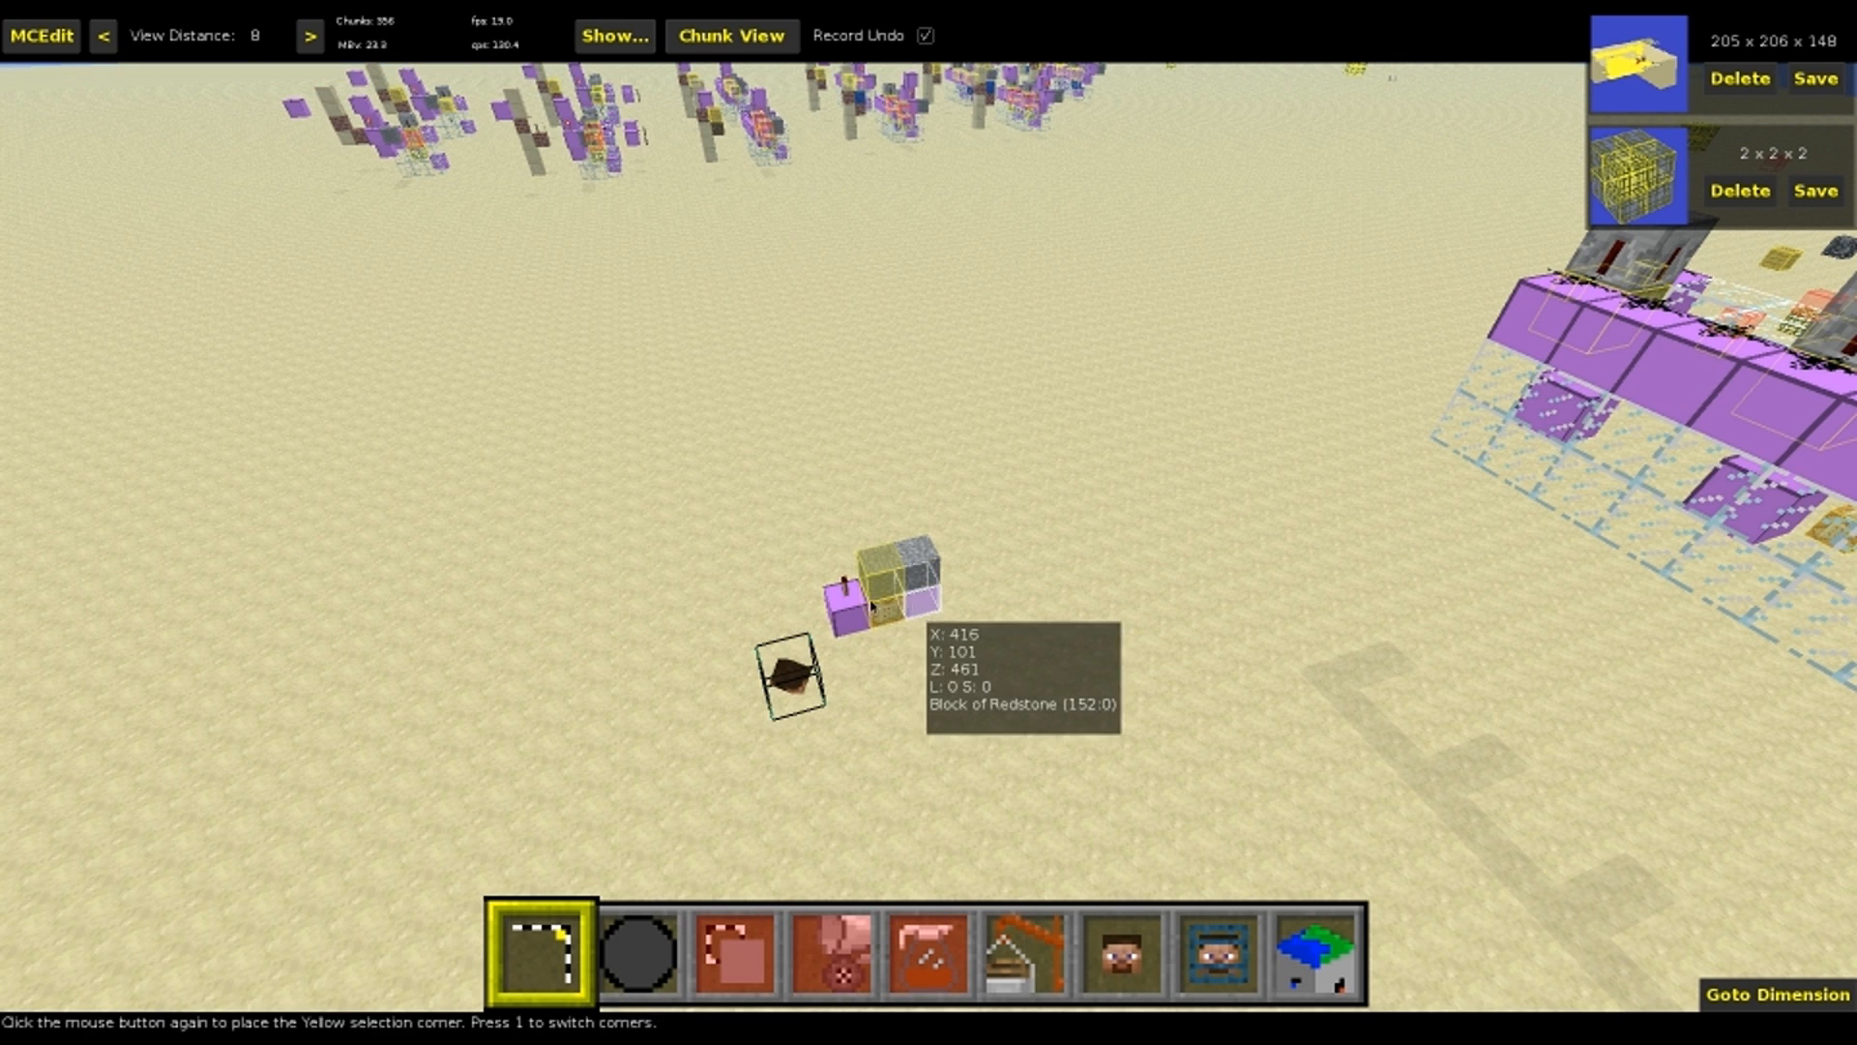
{"action": "left_click", "coordinate": [859, 594]}
{"action": "key", "text": "a"}
{"action": "right_click_drag", "start_coordinate": [859, 594], "coordinate": [1042, 557]}
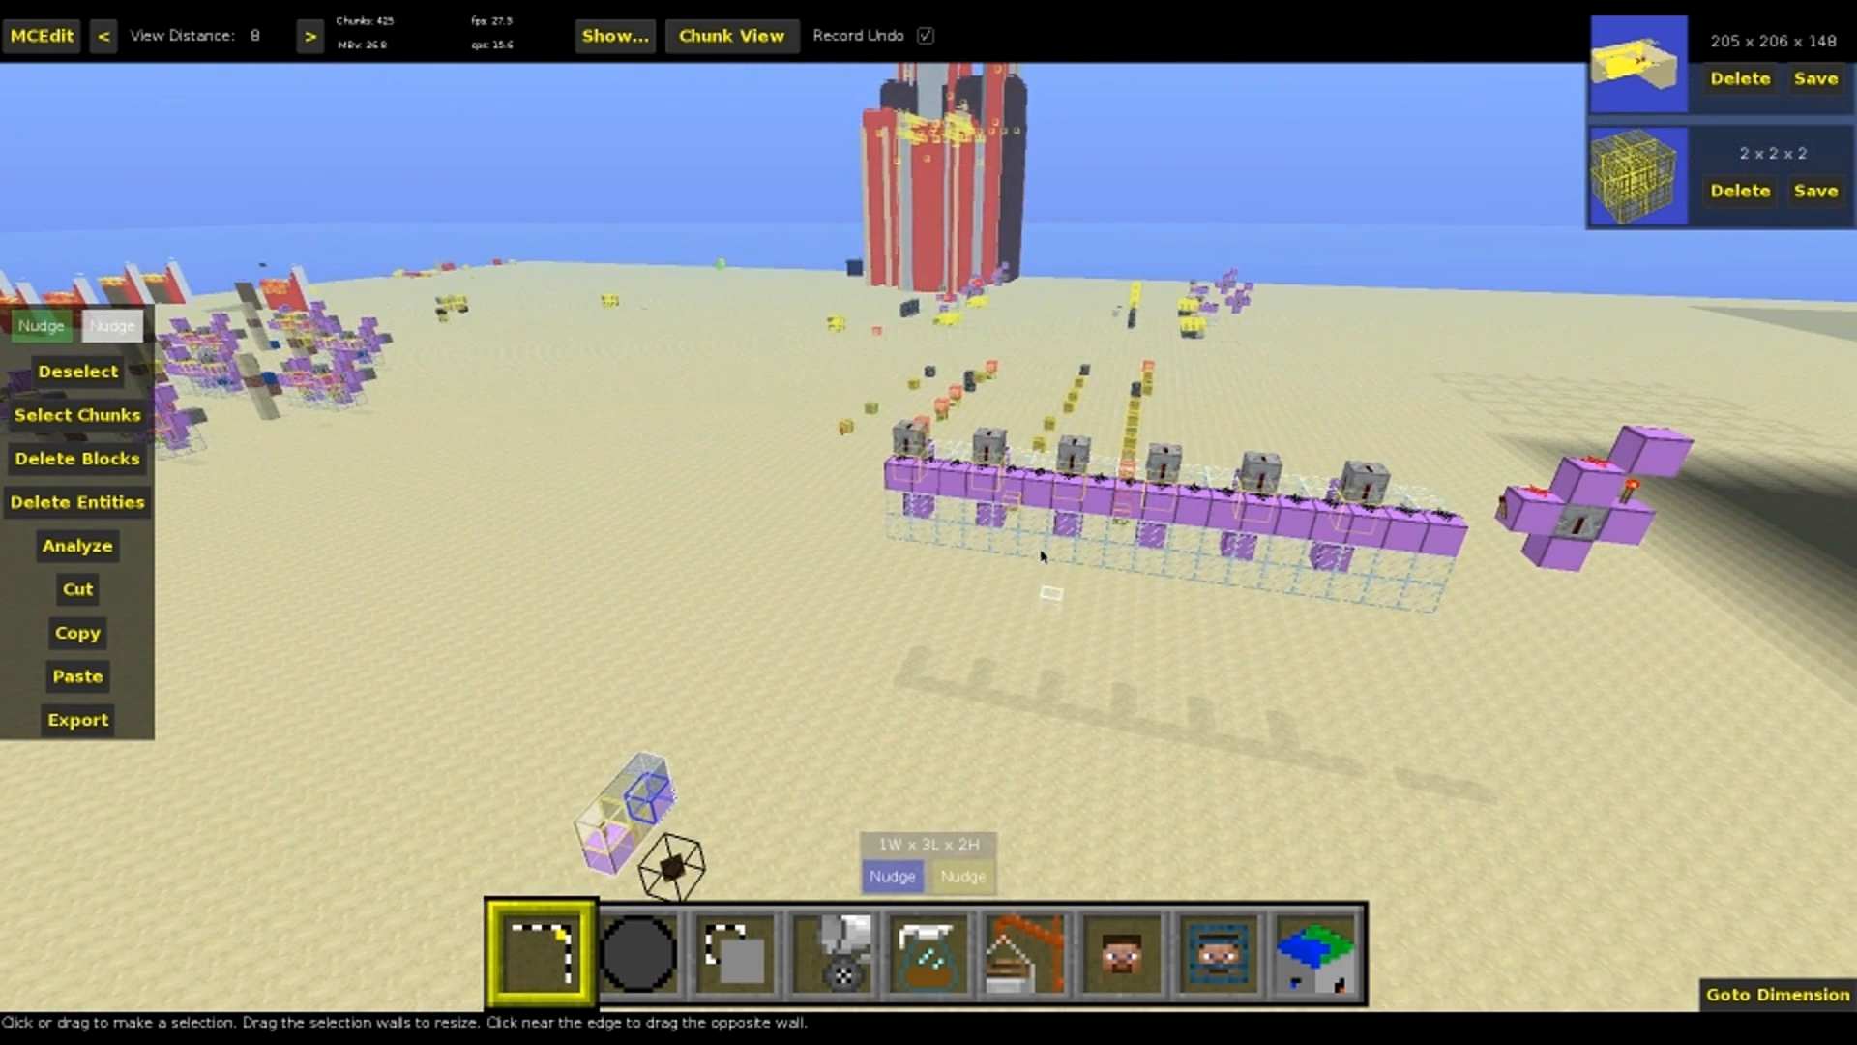
Clone the selected structure with an offset of 0, 7, 0 and deselect it
{"action": "key", "text": "space"}
{"action": "mouse_move", "coordinate": [1301, 553]}
{"action": "right_mouse_down"}
{"action": "mouse_move", "coordinate": [962, 572]}
{"action": "mouse_move", "coordinate": [996, 688]}
{"action": "right_mouse_up"}
{"action": "key", "text": "3"}
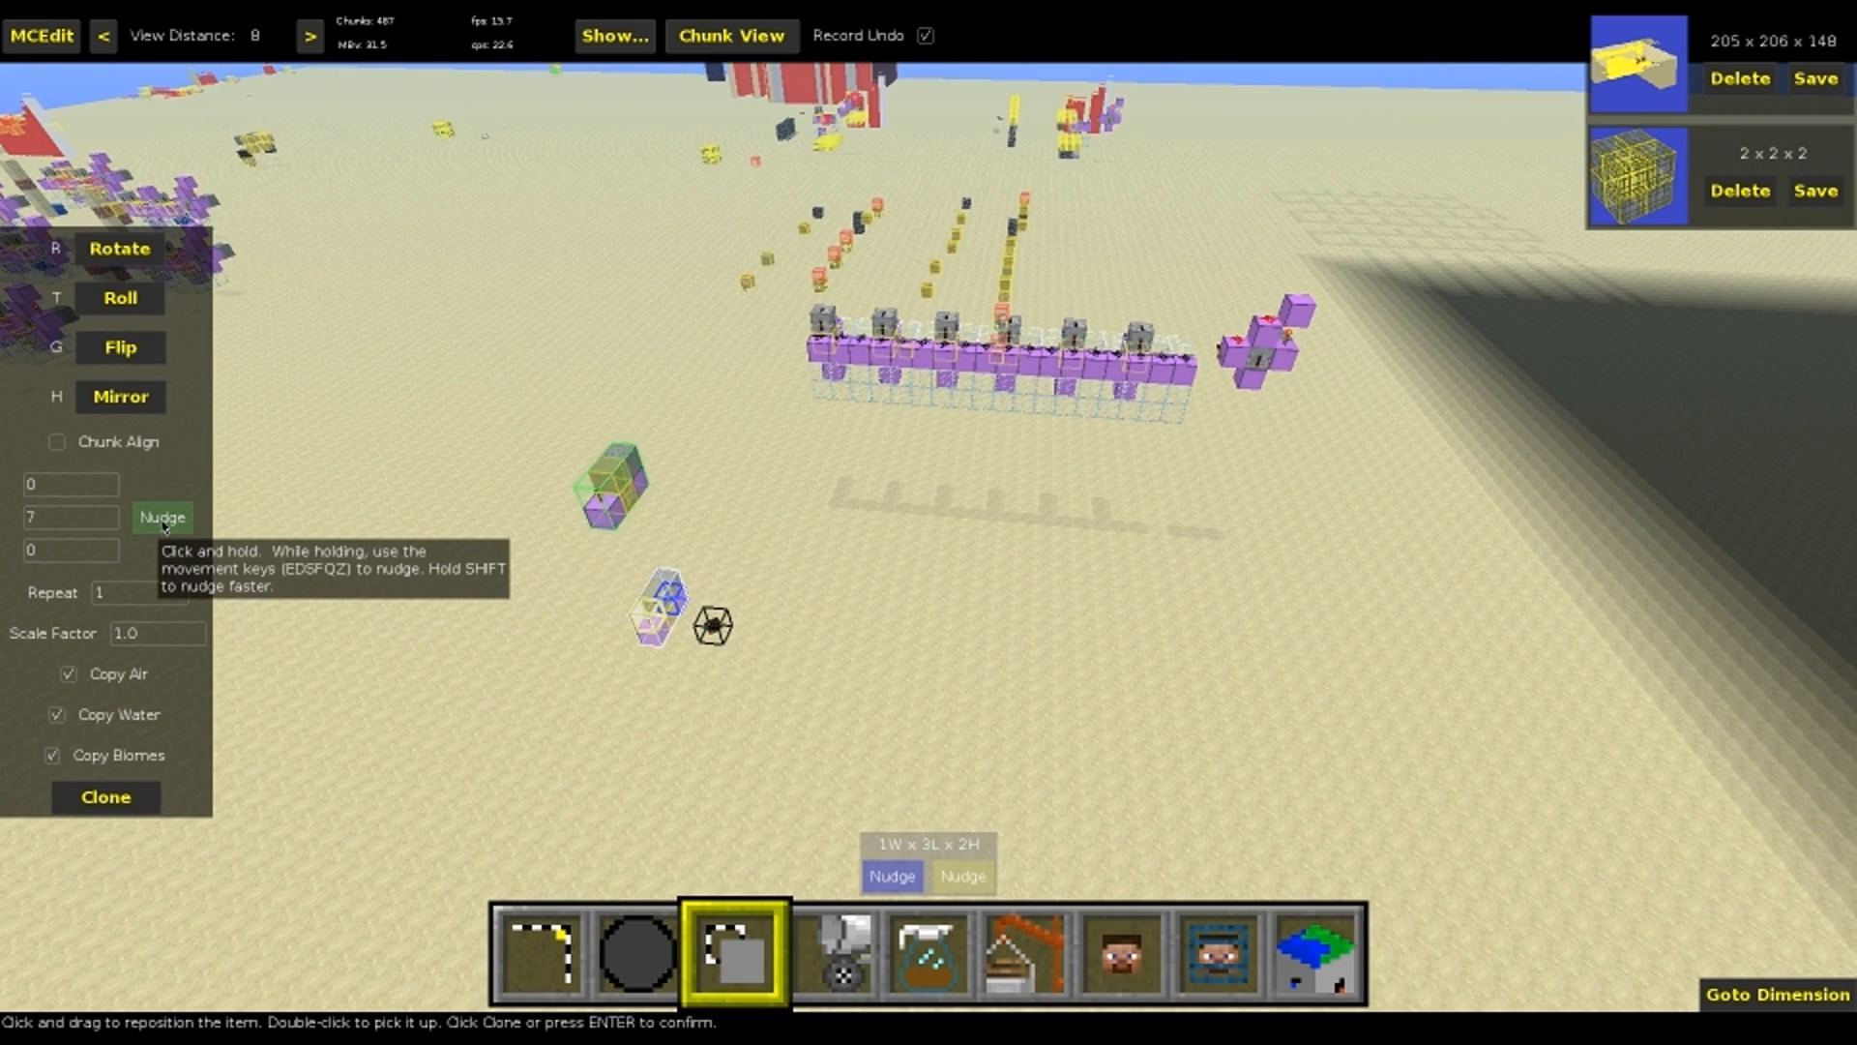
{"action": "key", "text": "Return"}
{"action": "key", "text": "ctrl+d"}
Examine the raised copy of the structure and the row of cloned spawner sections from several sides
{"action": "key", "text": "e"}
{"action": "mouse_move", "coordinate": [705, 493]}
{"action": "right_mouse_down"}
{"action": "mouse_move", "coordinate": [691, 415]}
{"action": "mouse_move", "coordinate": [706, 431]}
{"action": "right_mouse_up"}
{"action": "key", "text": "a"}
{"action": "key", "text": "w"}
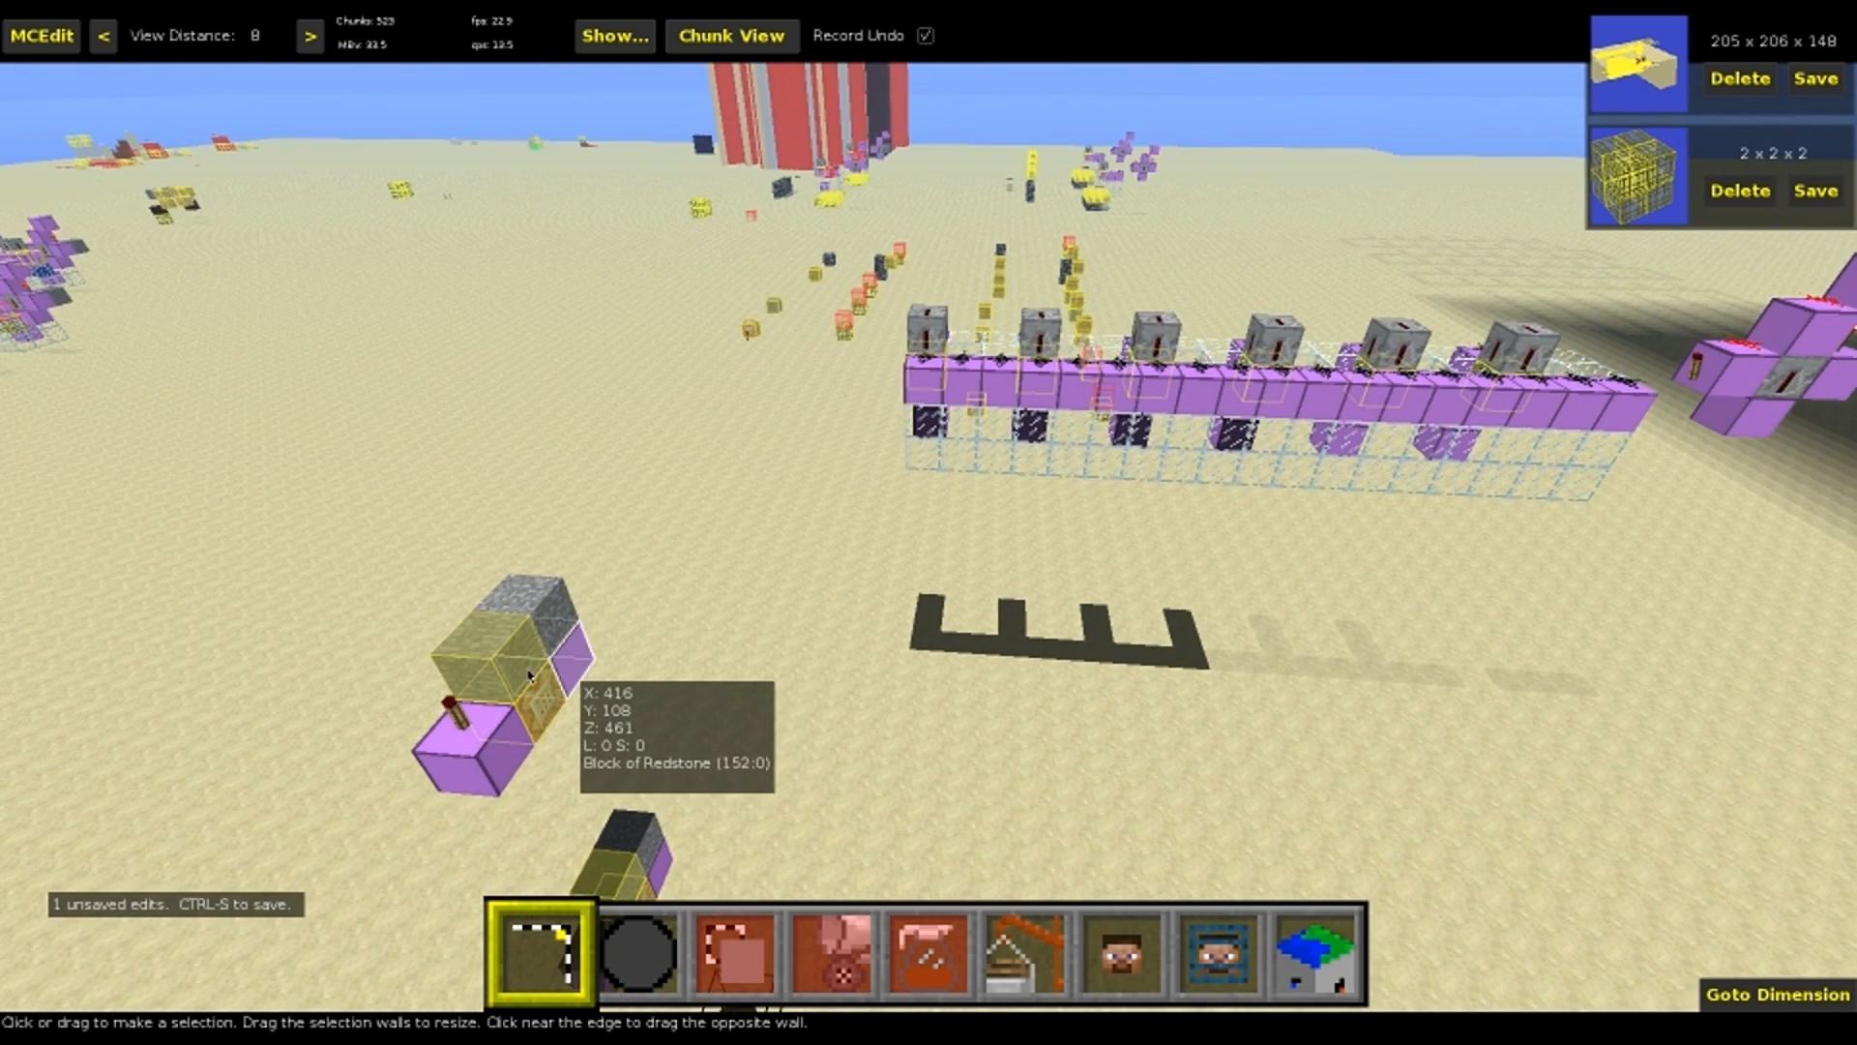
{"action": "key", "text": "d"}
{"action": "right_click_drag", "start_coordinate": [1214, 447], "coordinate": [846, 687]}
{"action": "key", "text": "q"}
{"action": "key", "text": "d"}
{"action": "key", "text": "z"}
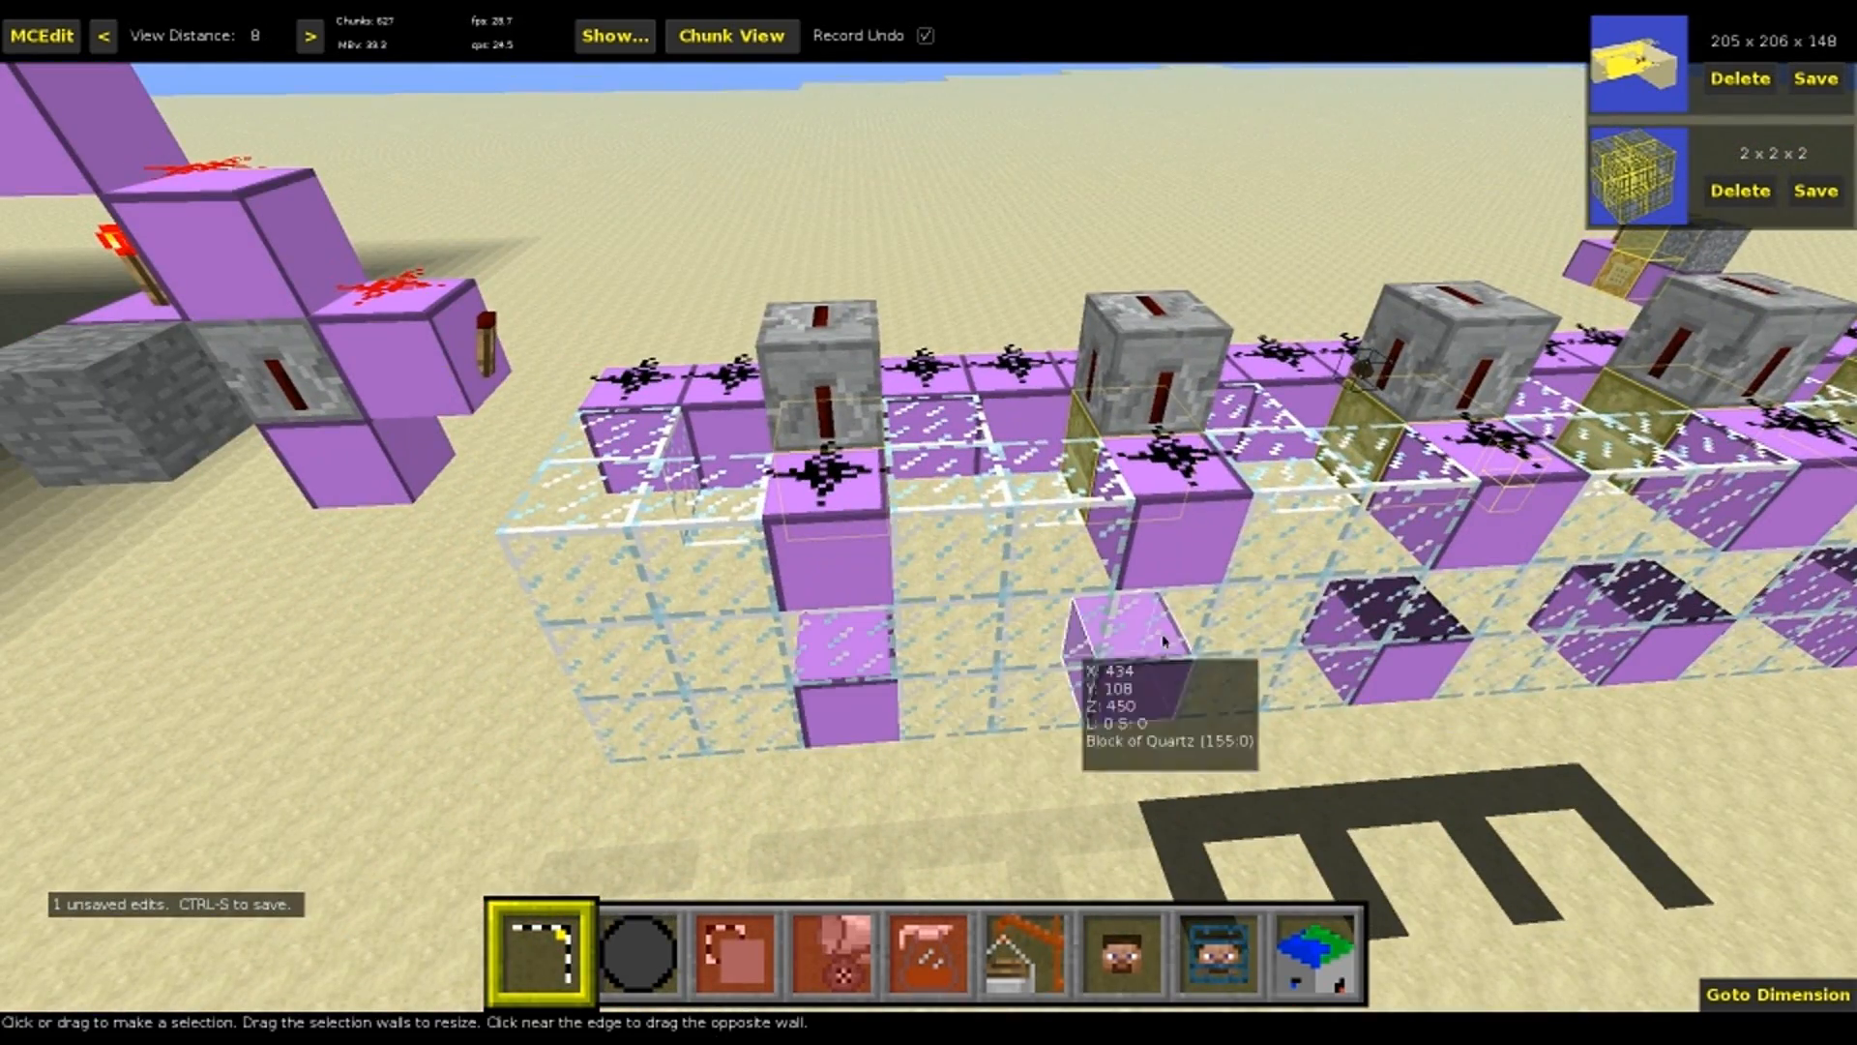
{"action": "key", "text": "q"}
{"action": "mouse_move", "coordinate": [1310, 630]}
{"action": "right_mouse_down"}
{"action": "mouse_move", "coordinate": [1431, 696]}
{"action": "mouse_move", "coordinate": [1309, 611]}
{"action": "right_mouse_up"}
{"action": "key", "text": "a"}
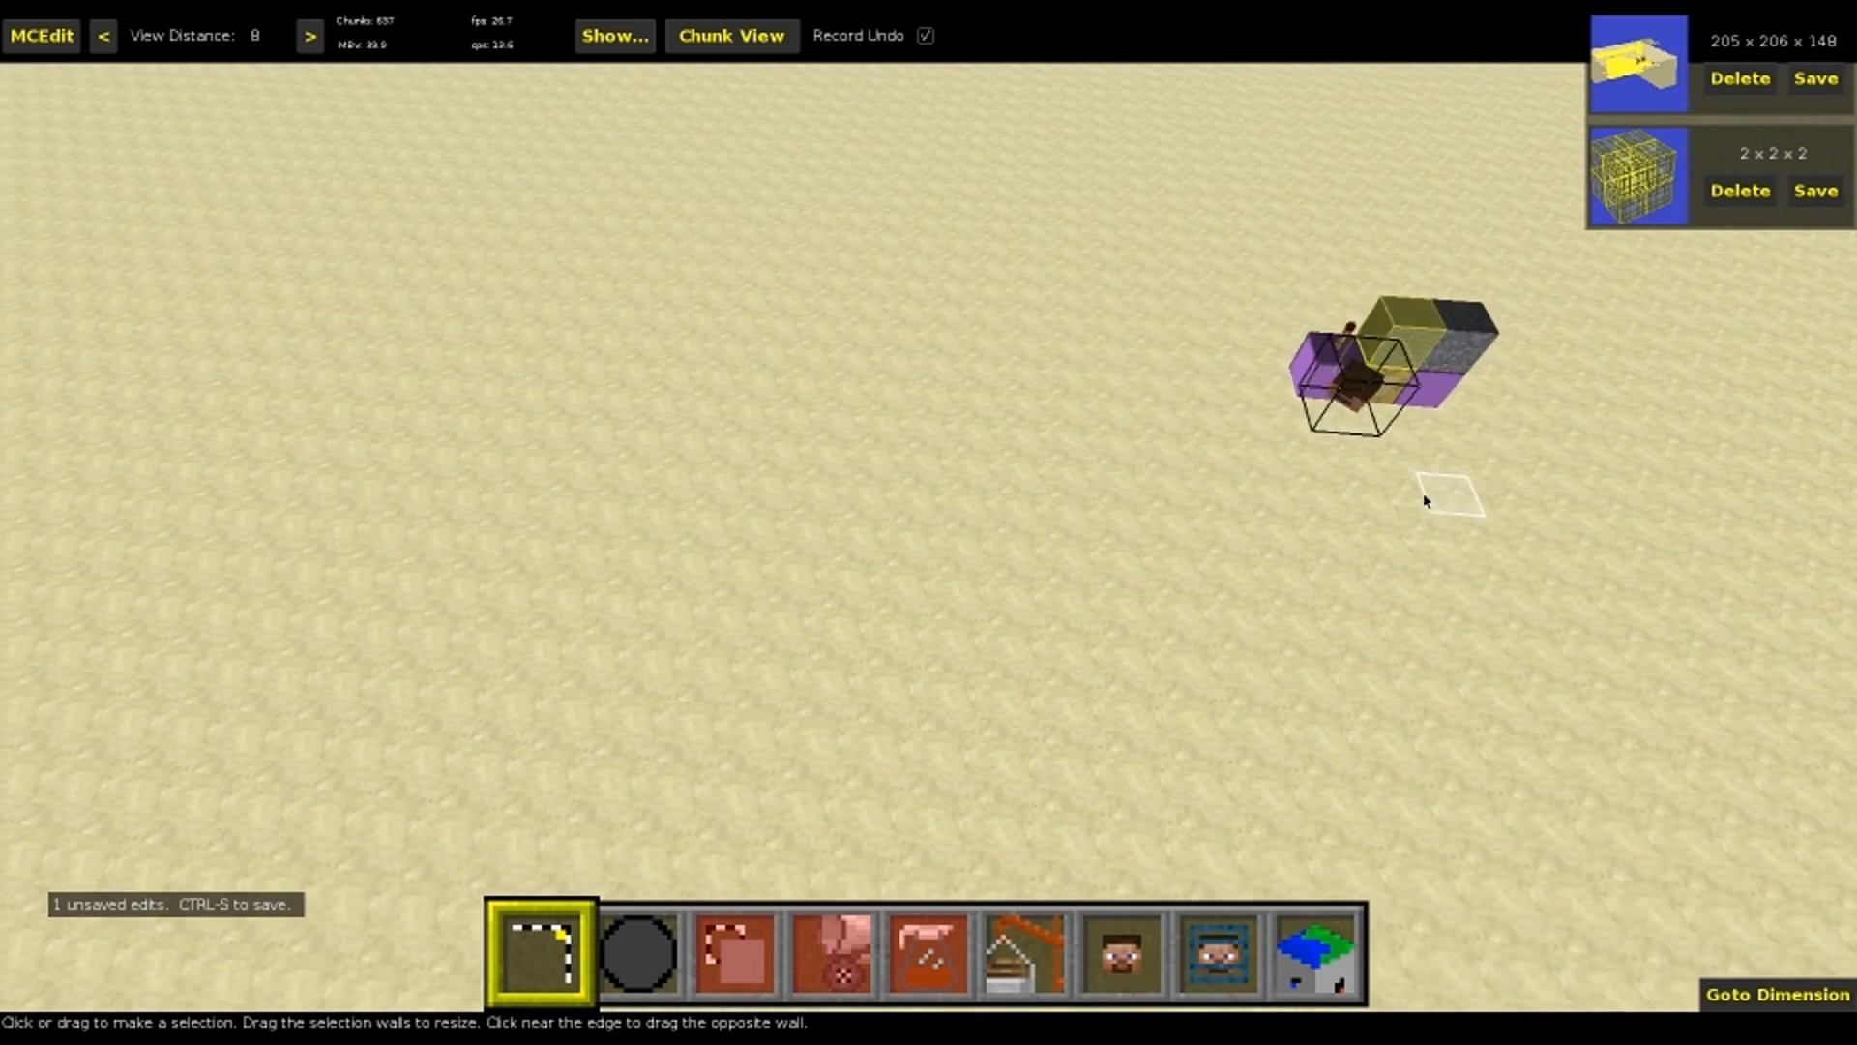
{"action": "key", "text": "d"}
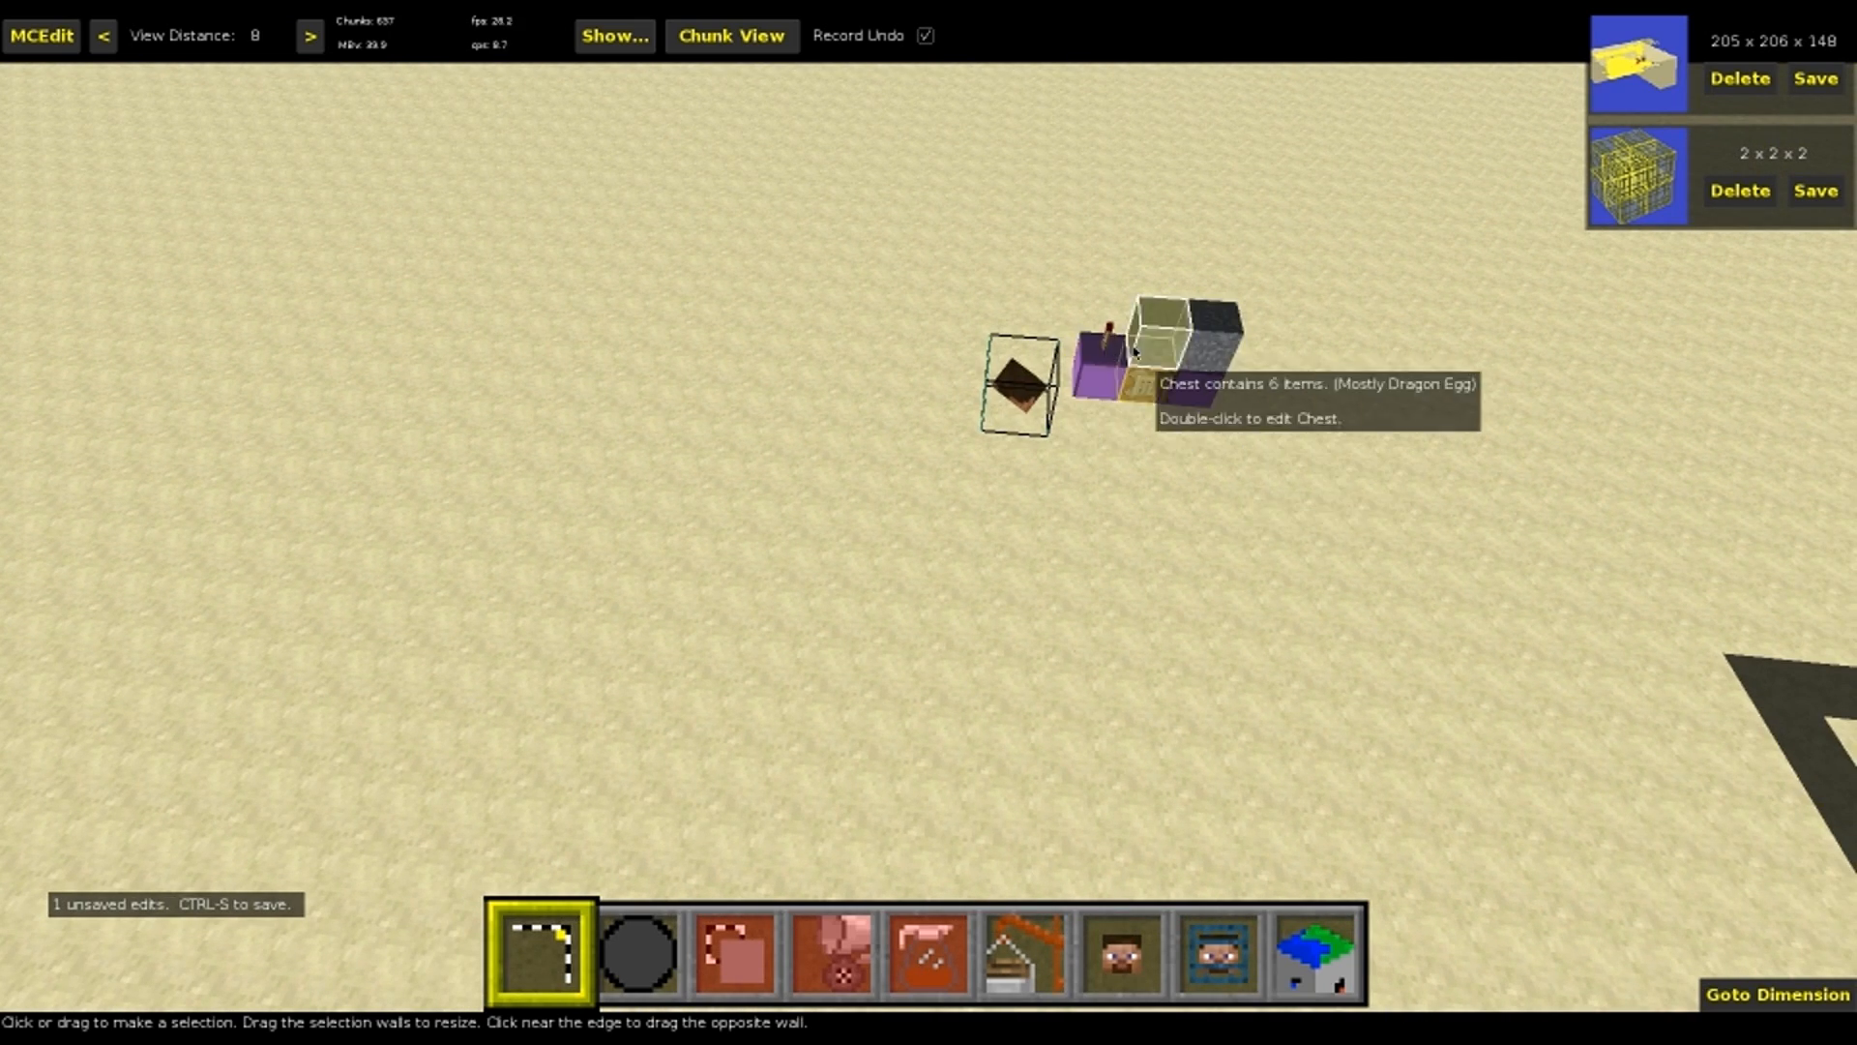
{"action": "right_click_drag", "start_coordinate": [1173, 385], "coordinate": [1291, 251]}
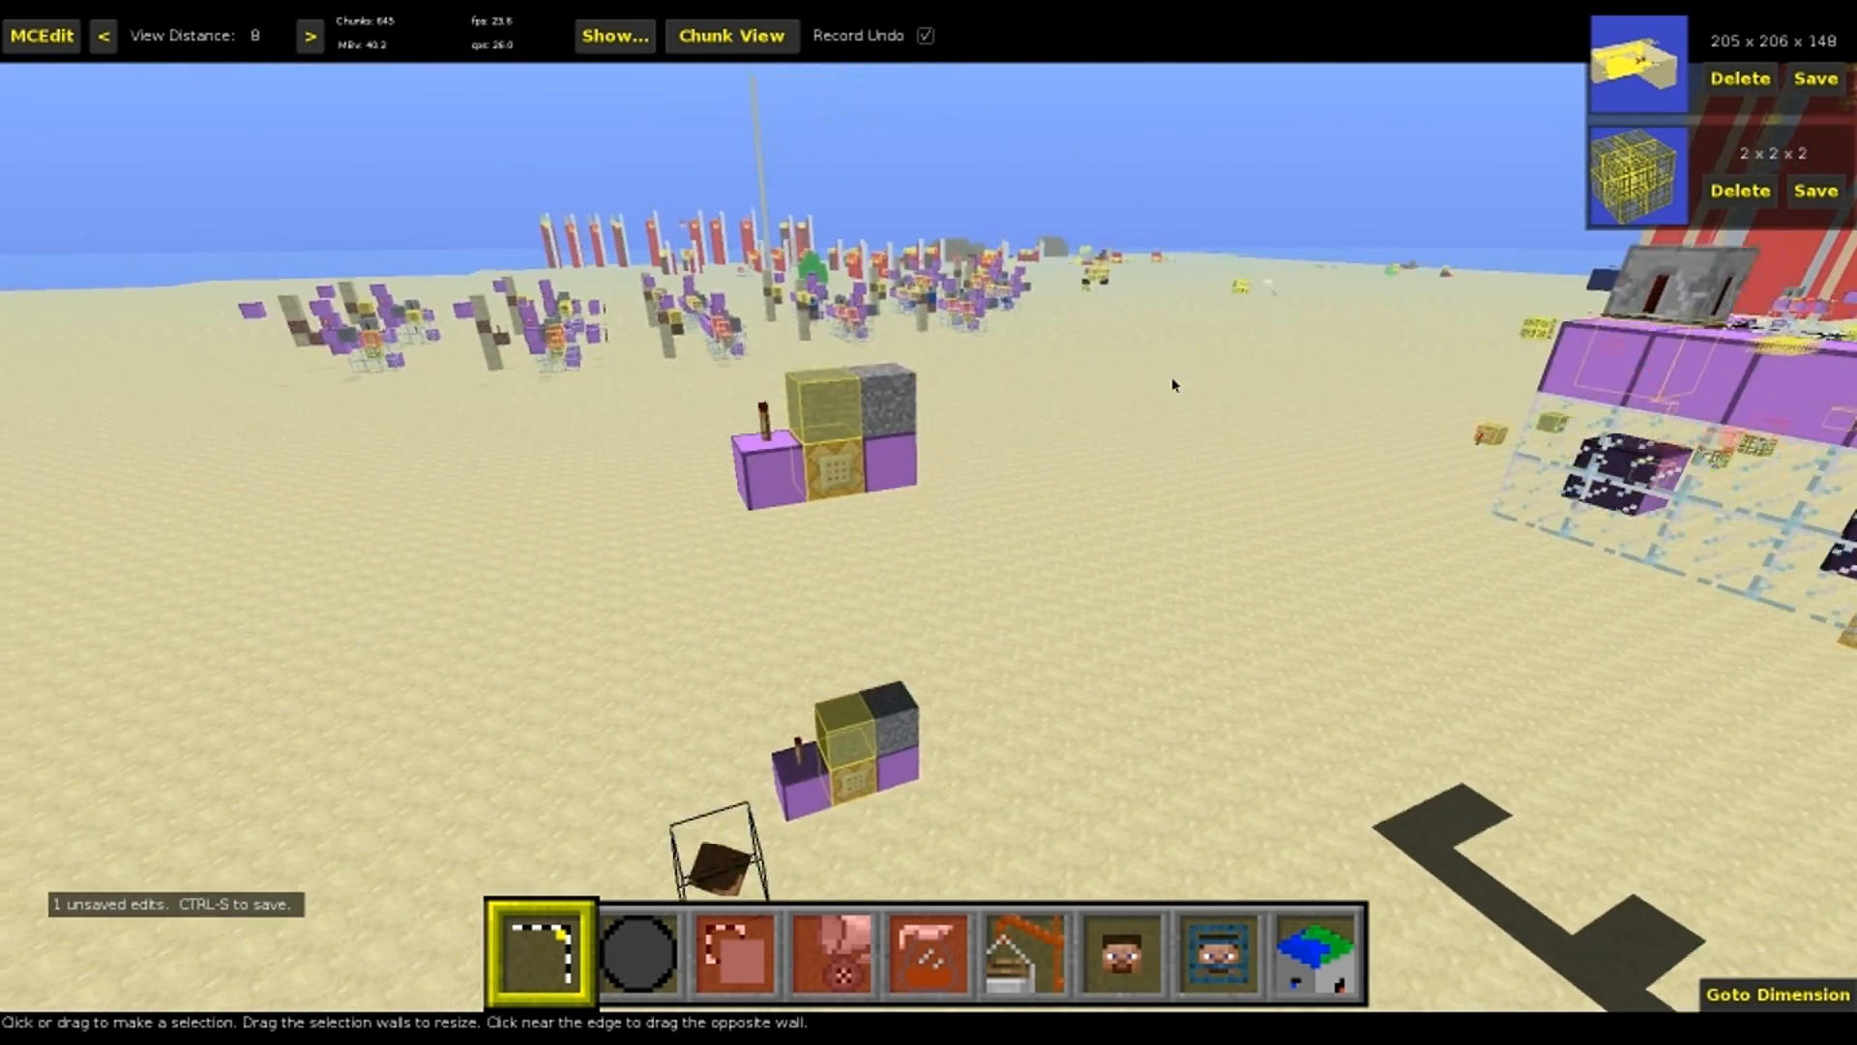
{"action": "key", "text": "w"}
{"action": "right_click_drag", "start_coordinate": [909, 484], "coordinate": [1402, 440]}
{"action": "key", "text": "s"}
{"action": "key", "text": "space"}
{"action": "key", "text": "d"}
{"action": "right_click_drag", "start_coordinate": [1248, 425], "coordinate": [1209, 548]}
{"action": "key", "text": "w"}
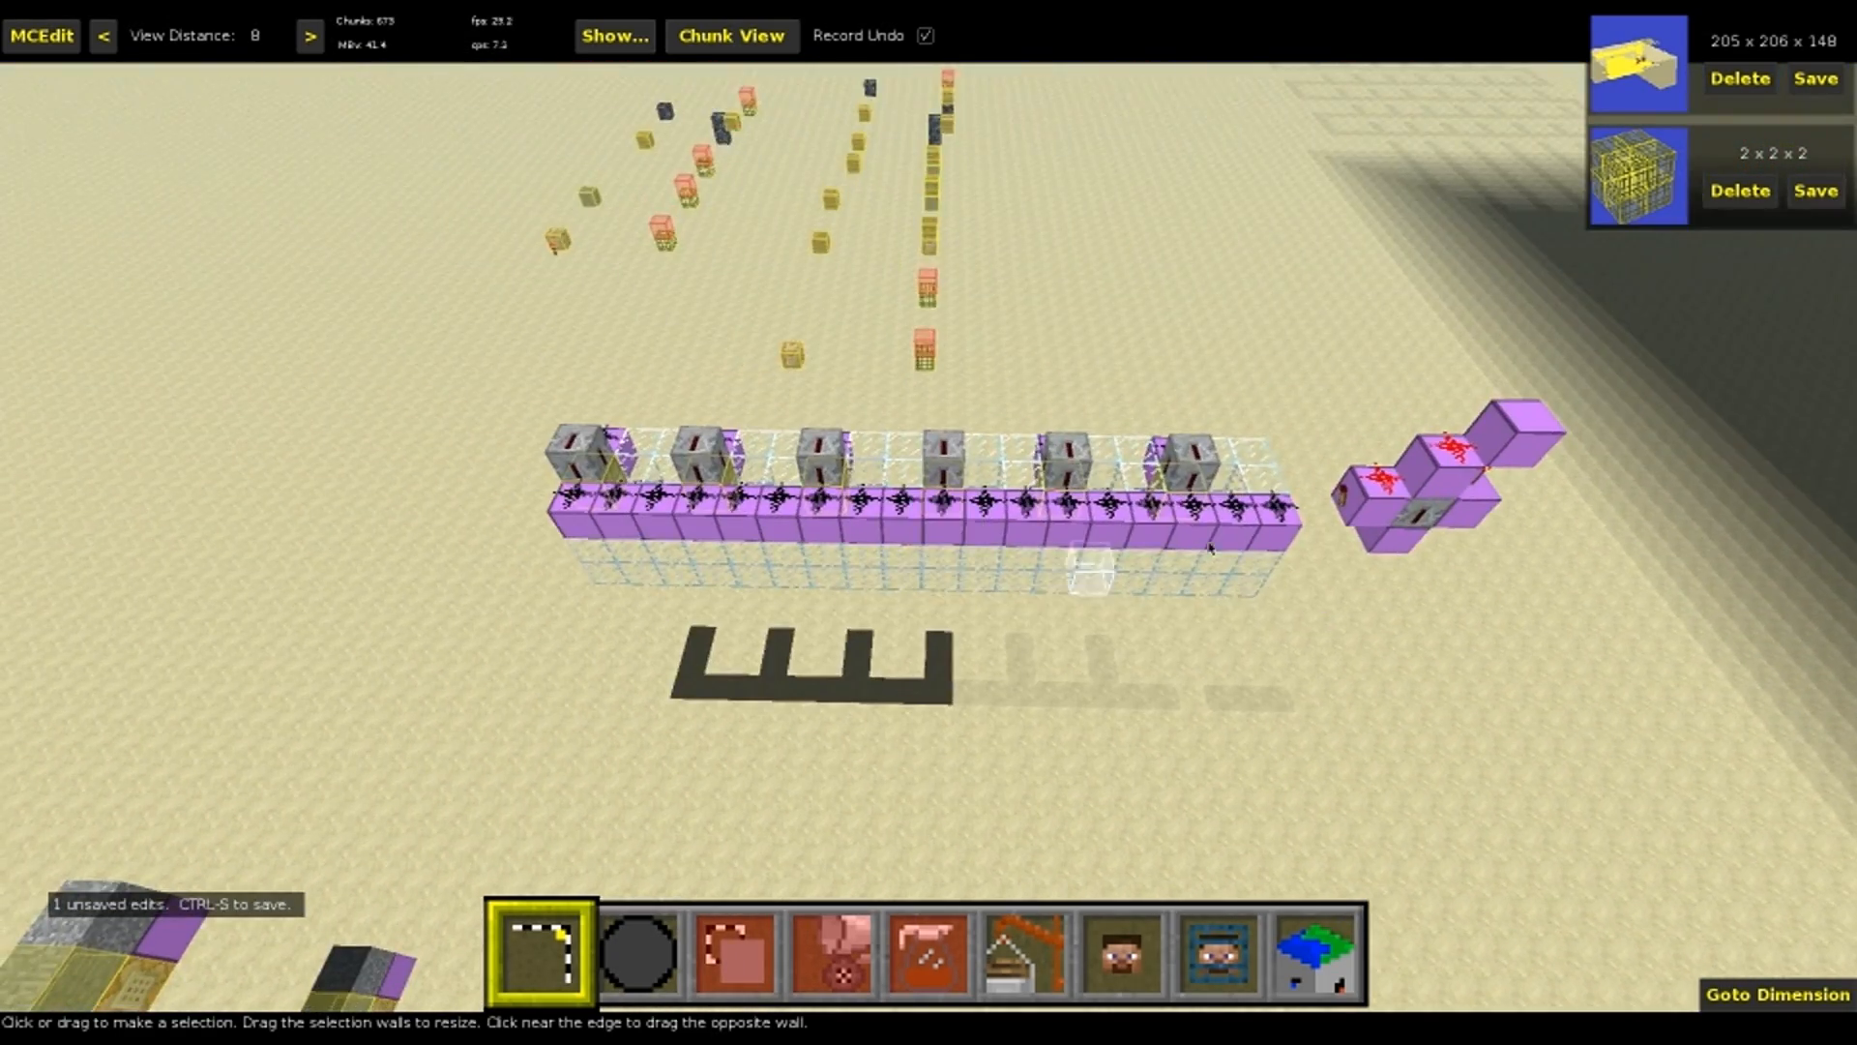
Select the raised copy's upper row with the anvil, chest and torch, and nudge these blocks clear of the base row
{"action": "right_click_drag", "start_coordinate": [1101, 502], "coordinate": [718, 512]}
{"action": "key", "text": "w"}
{"action": "right_click_drag", "start_coordinate": [938, 527], "coordinate": [907, 622]}
{"action": "key", "text": "d"}
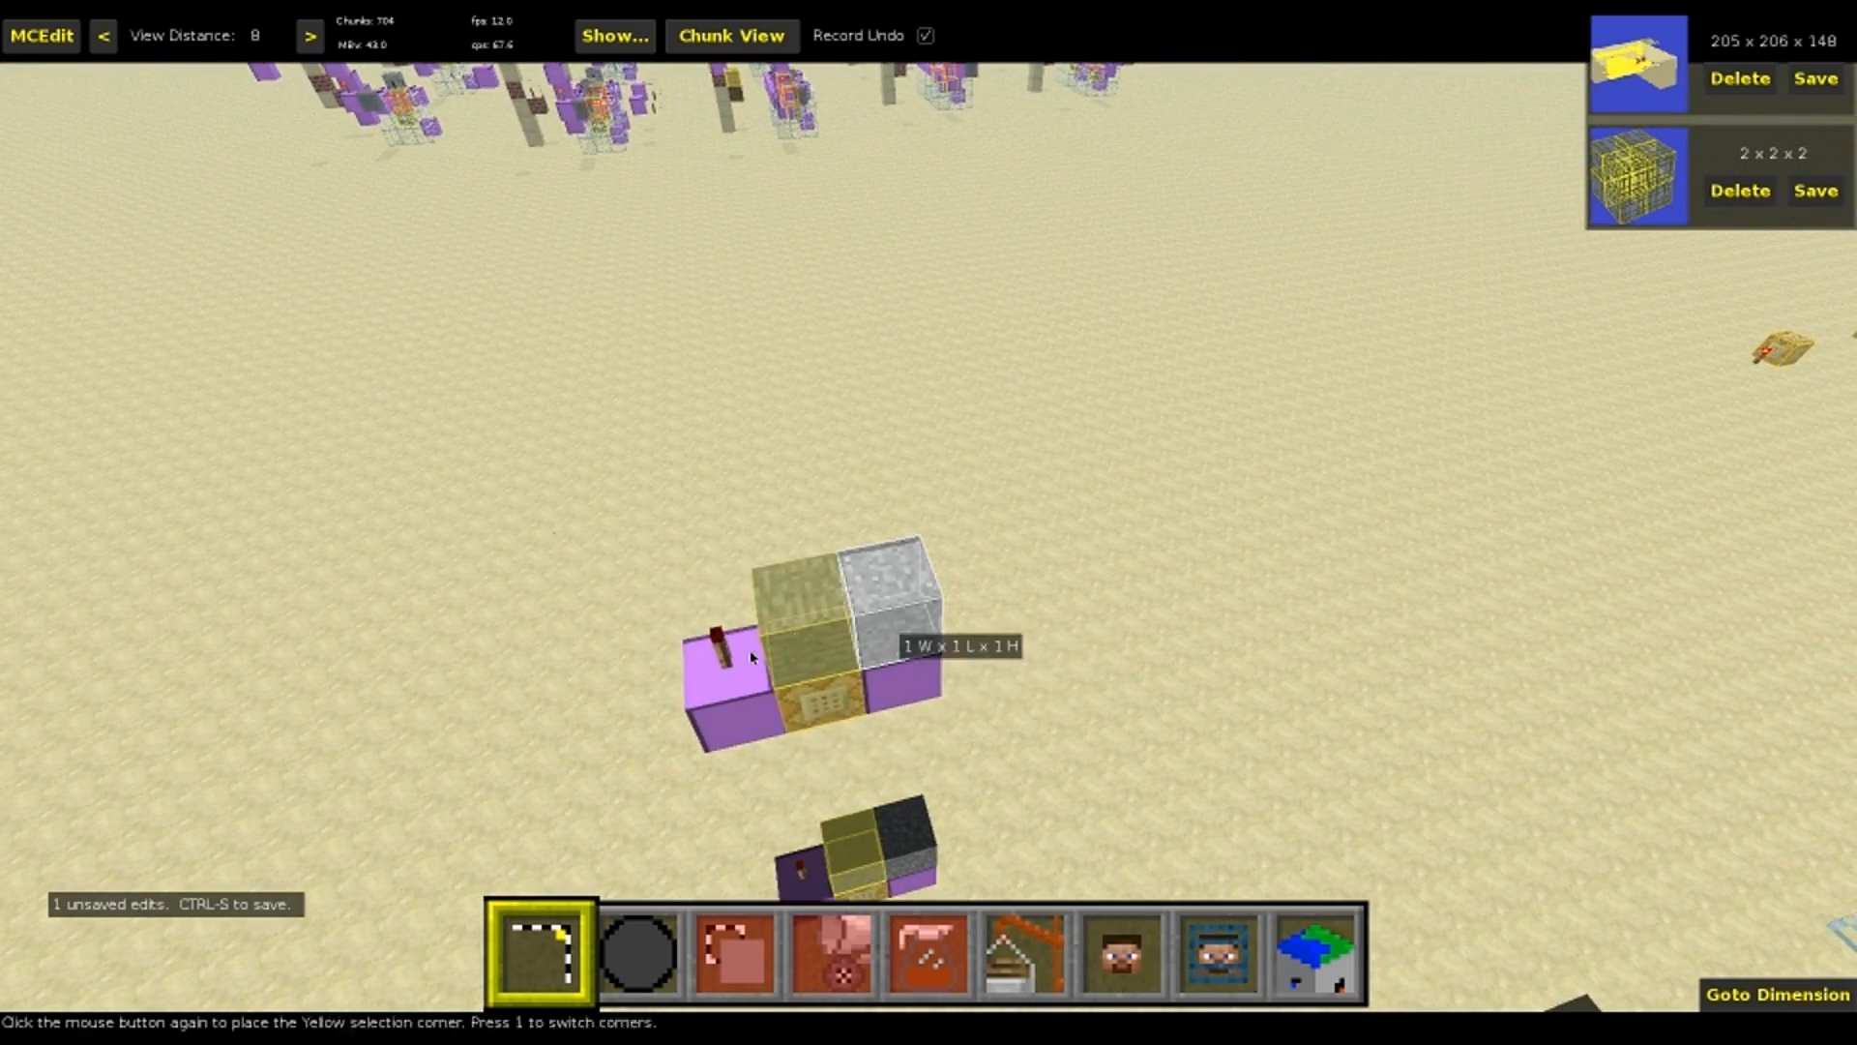
{"action": "left_click", "coordinate": [745, 661]}
{"action": "key", "text": "j"}
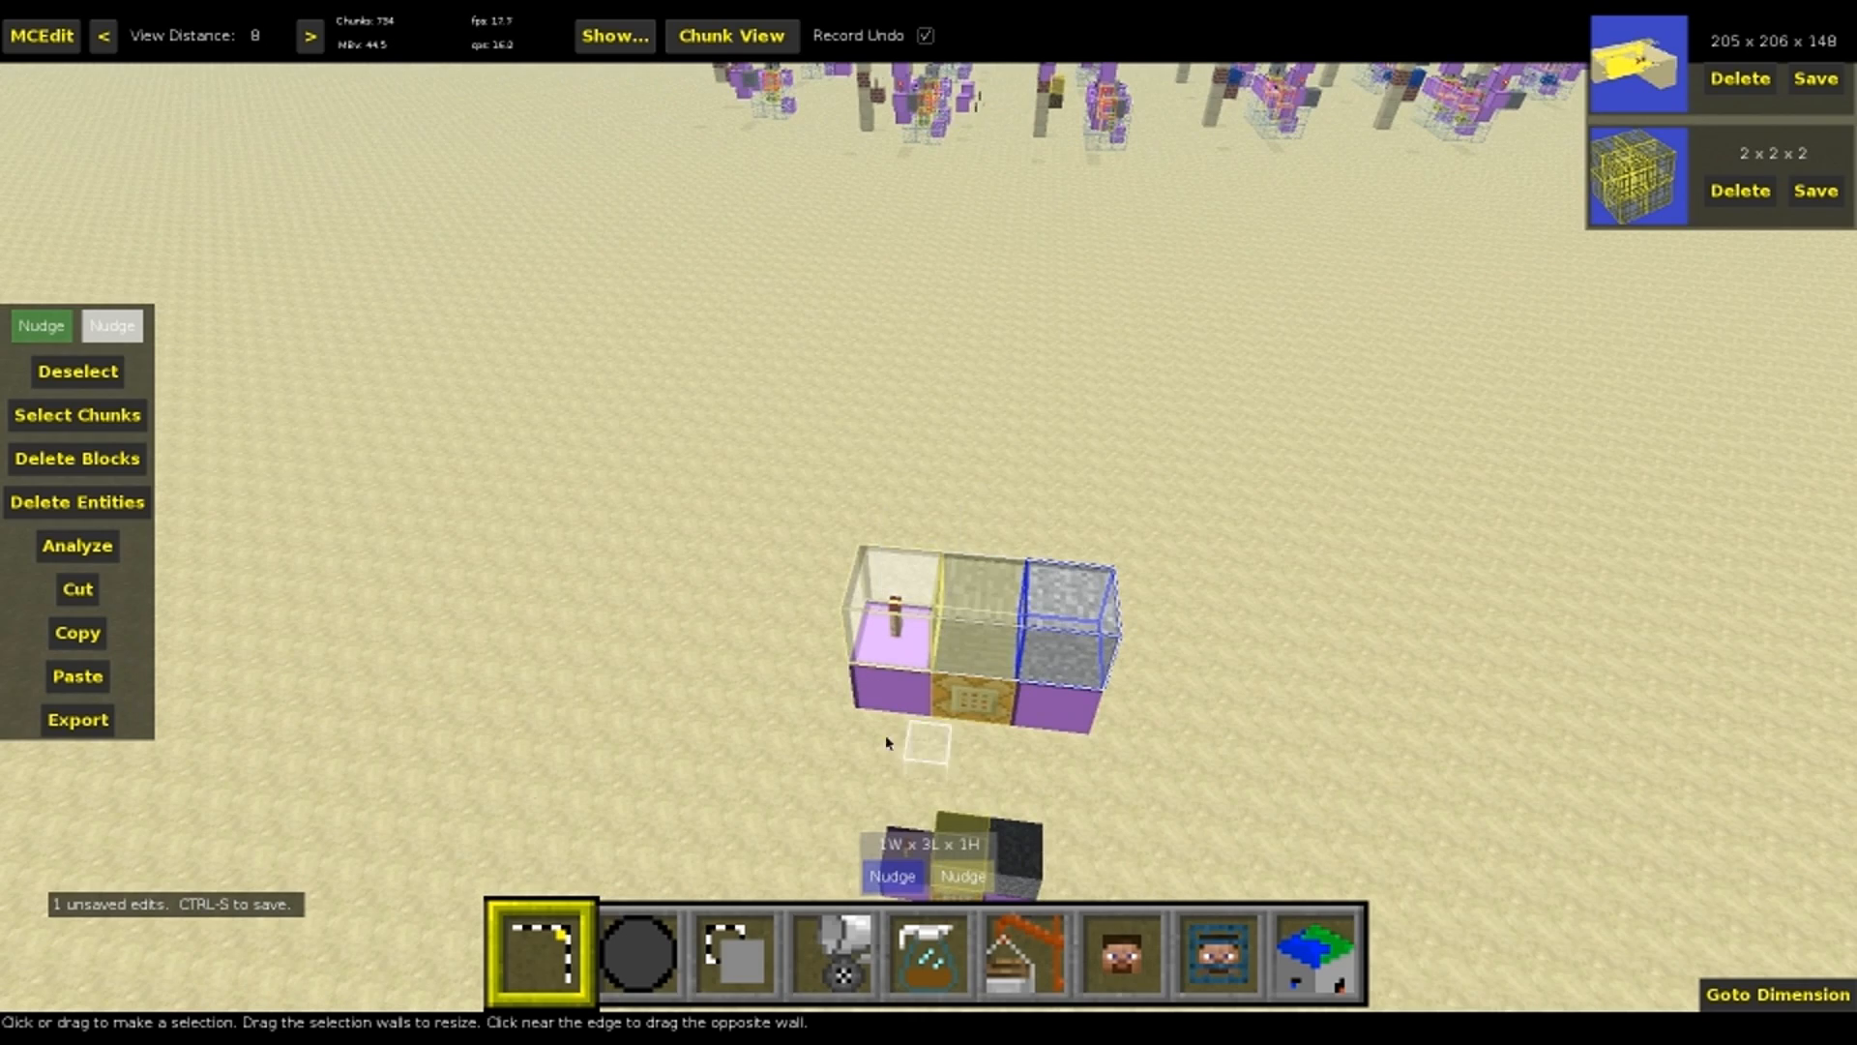
{"action": "left_click", "coordinate": [59, 335]}
{"action": "key", "text": "q"}
{"action": "key", "text": "q"}
{"action": "key", "text": "q"}
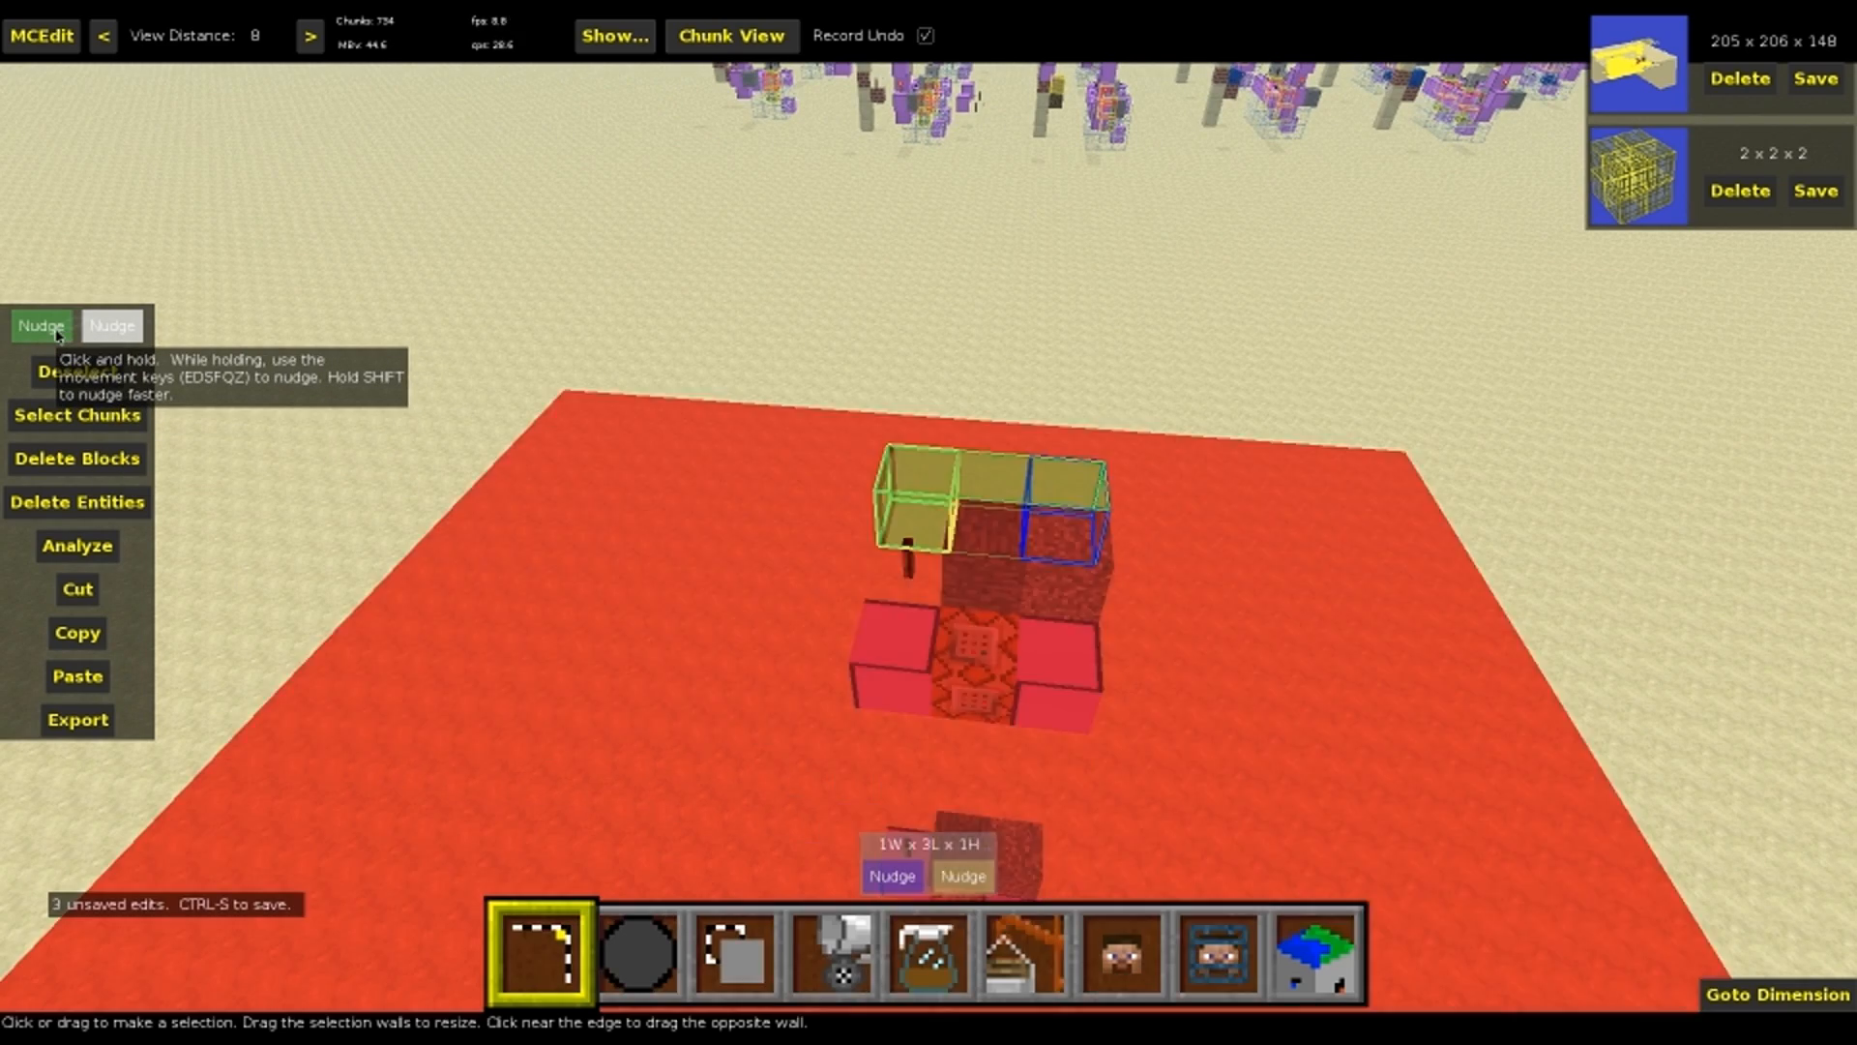
Select only the chest and nudge it out of the row, away from the anvil and the torch
{"action": "right_click", "coordinate": [861, 355]}
{"action": "key", "text": "s"}
{"action": "right_click", "coordinate": [869, 354]}
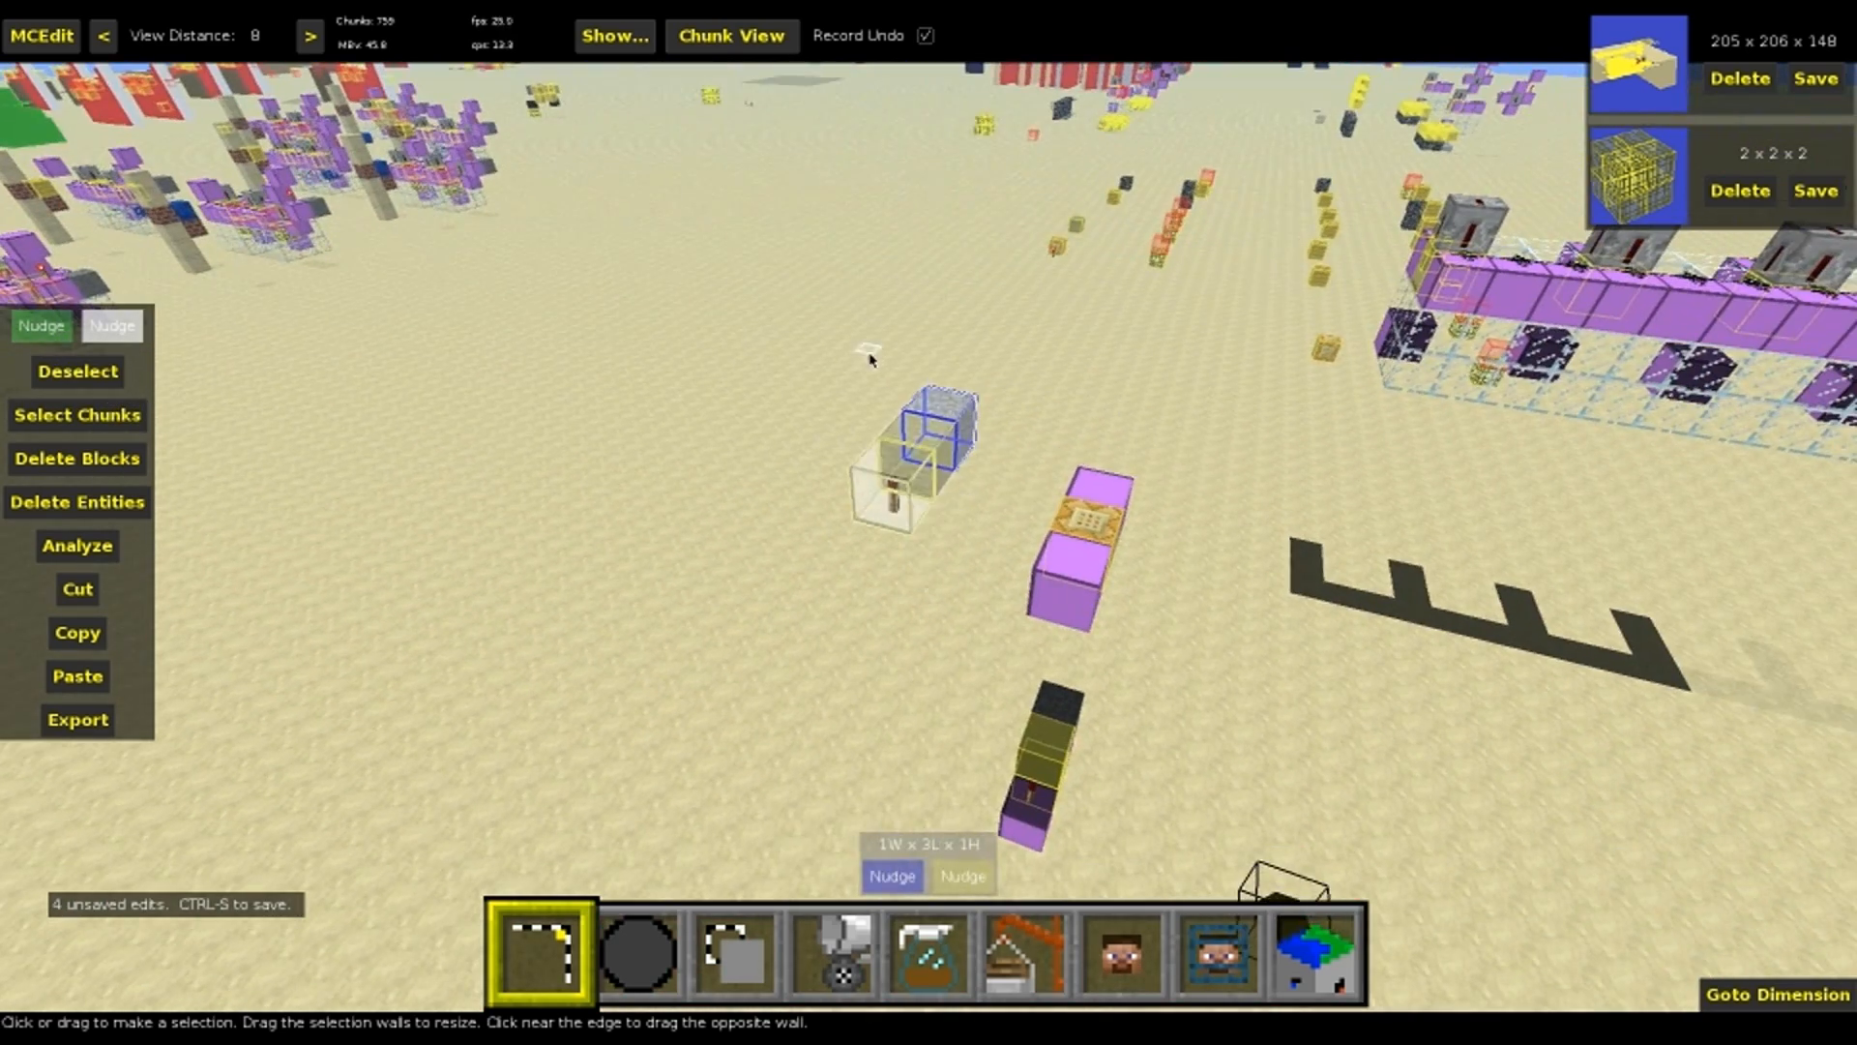
{"action": "left_click", "coordinate": [929, 463]}
{"action": "left_click", "coordinate": [922, 458]}
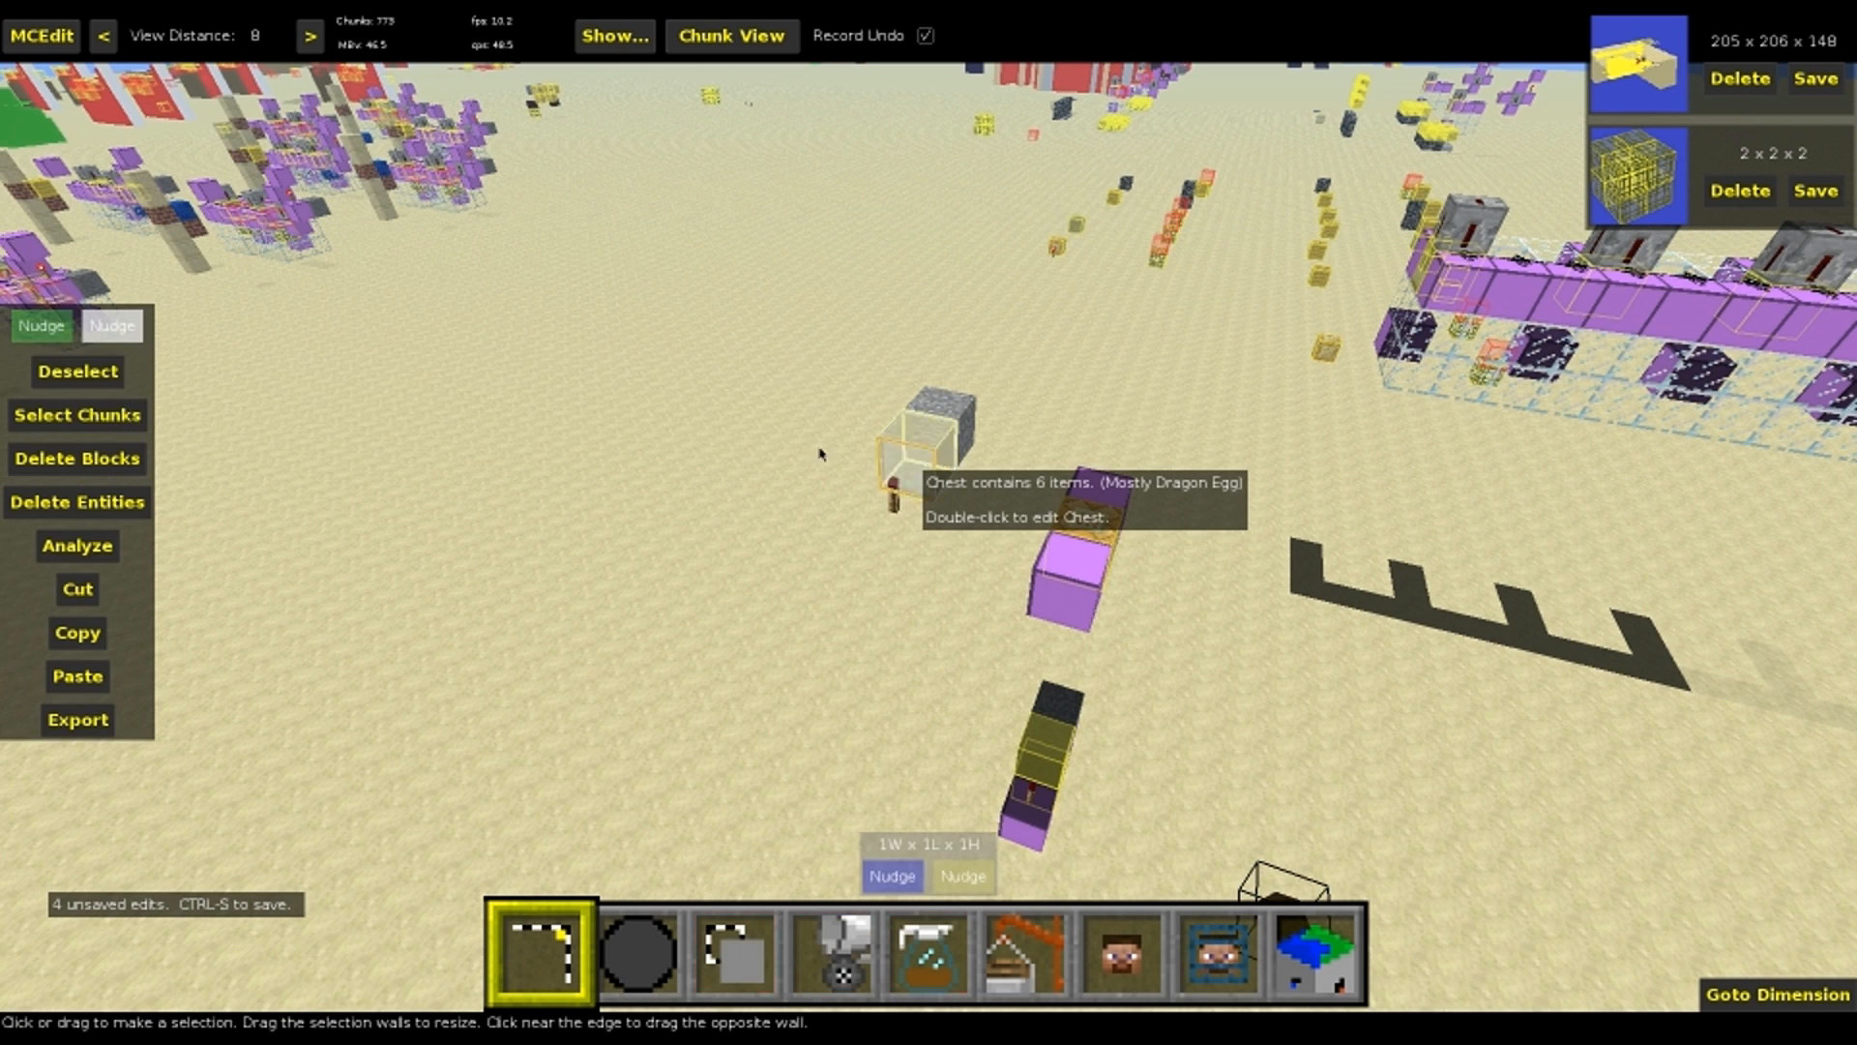
{"action": "left_click", "coordinate": [38, 335]}
{"action": "key", "text": "s"}
{"action": "key", "text": "s"}
{"action": "key", "text": "s"}
{"action": "key", "text": "e"}
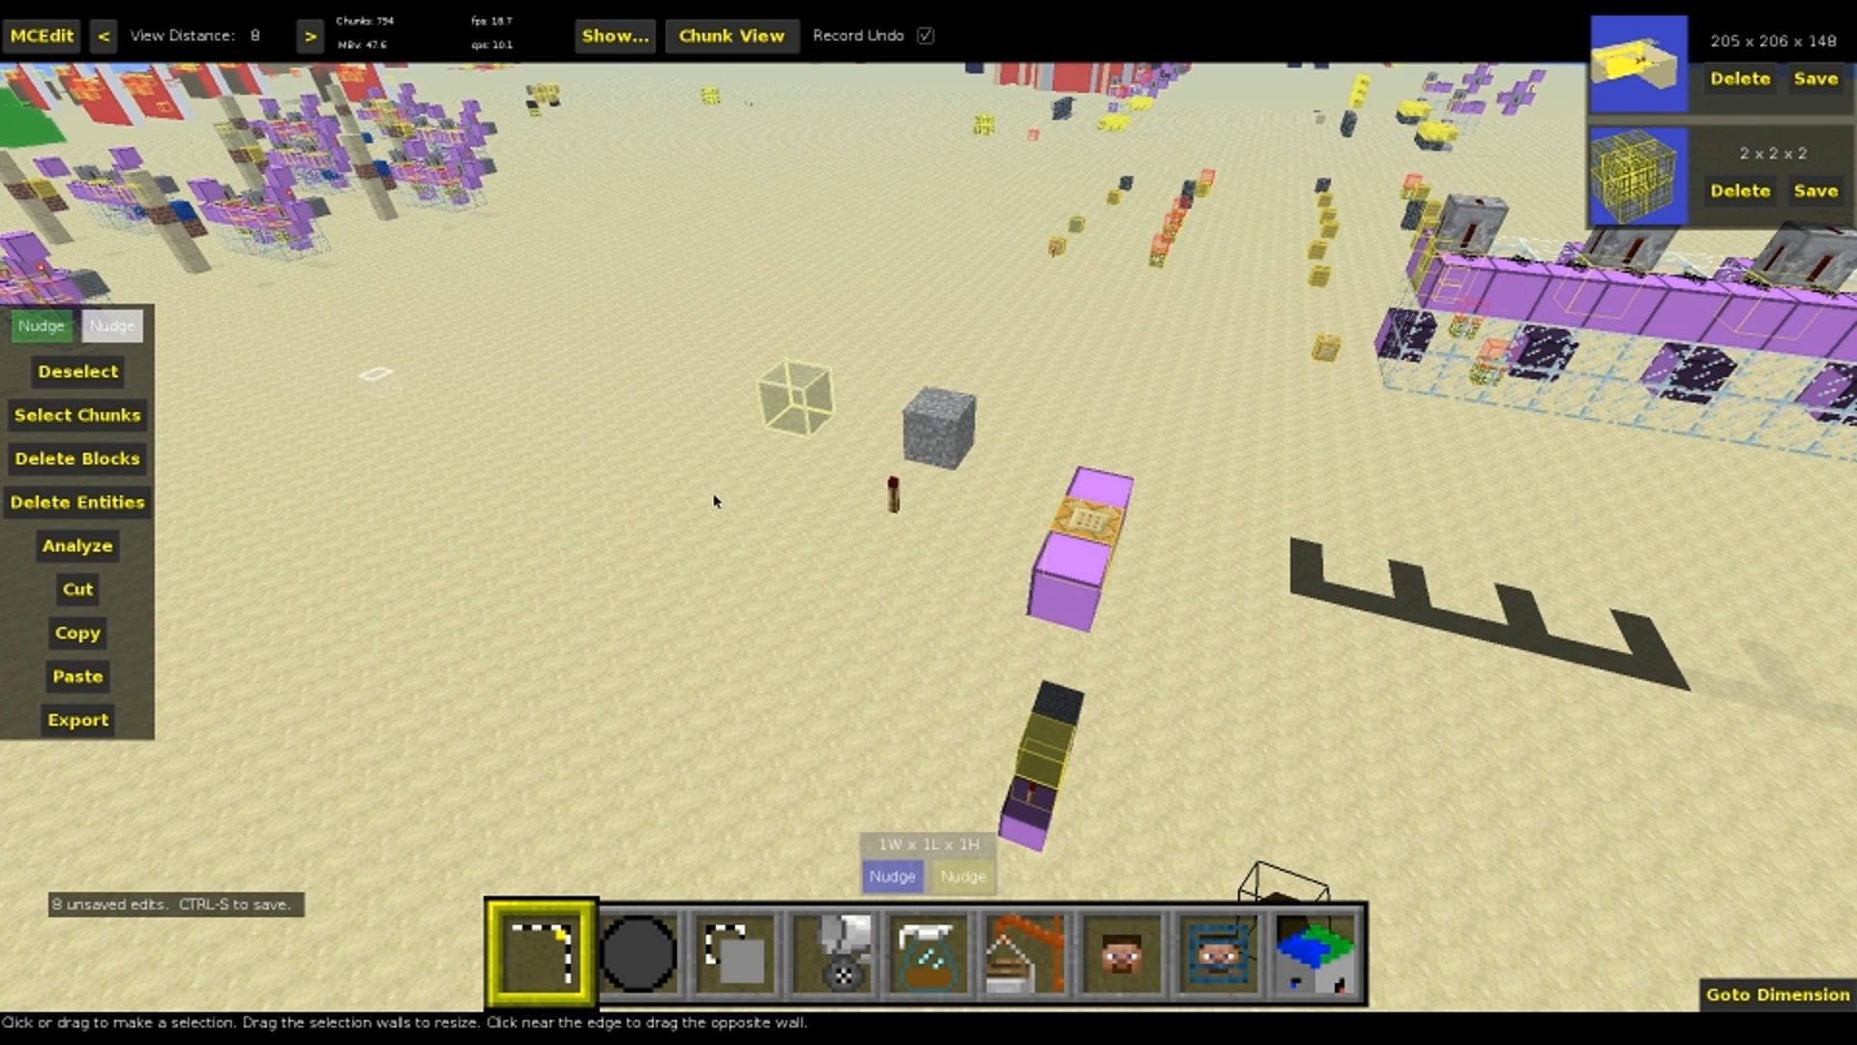
Select only the redstone torch and nudge it past the chest to the far end of the line
{"action": "left_click", "coordinate": [921, 502]}
{"action": "right_click_drag", "start_coordinate": [921, 502], "coordinate": [958, 508]}
{"action": "key", "text": "s"}
{"action": "left_click", "coordinate": [49, 341]}
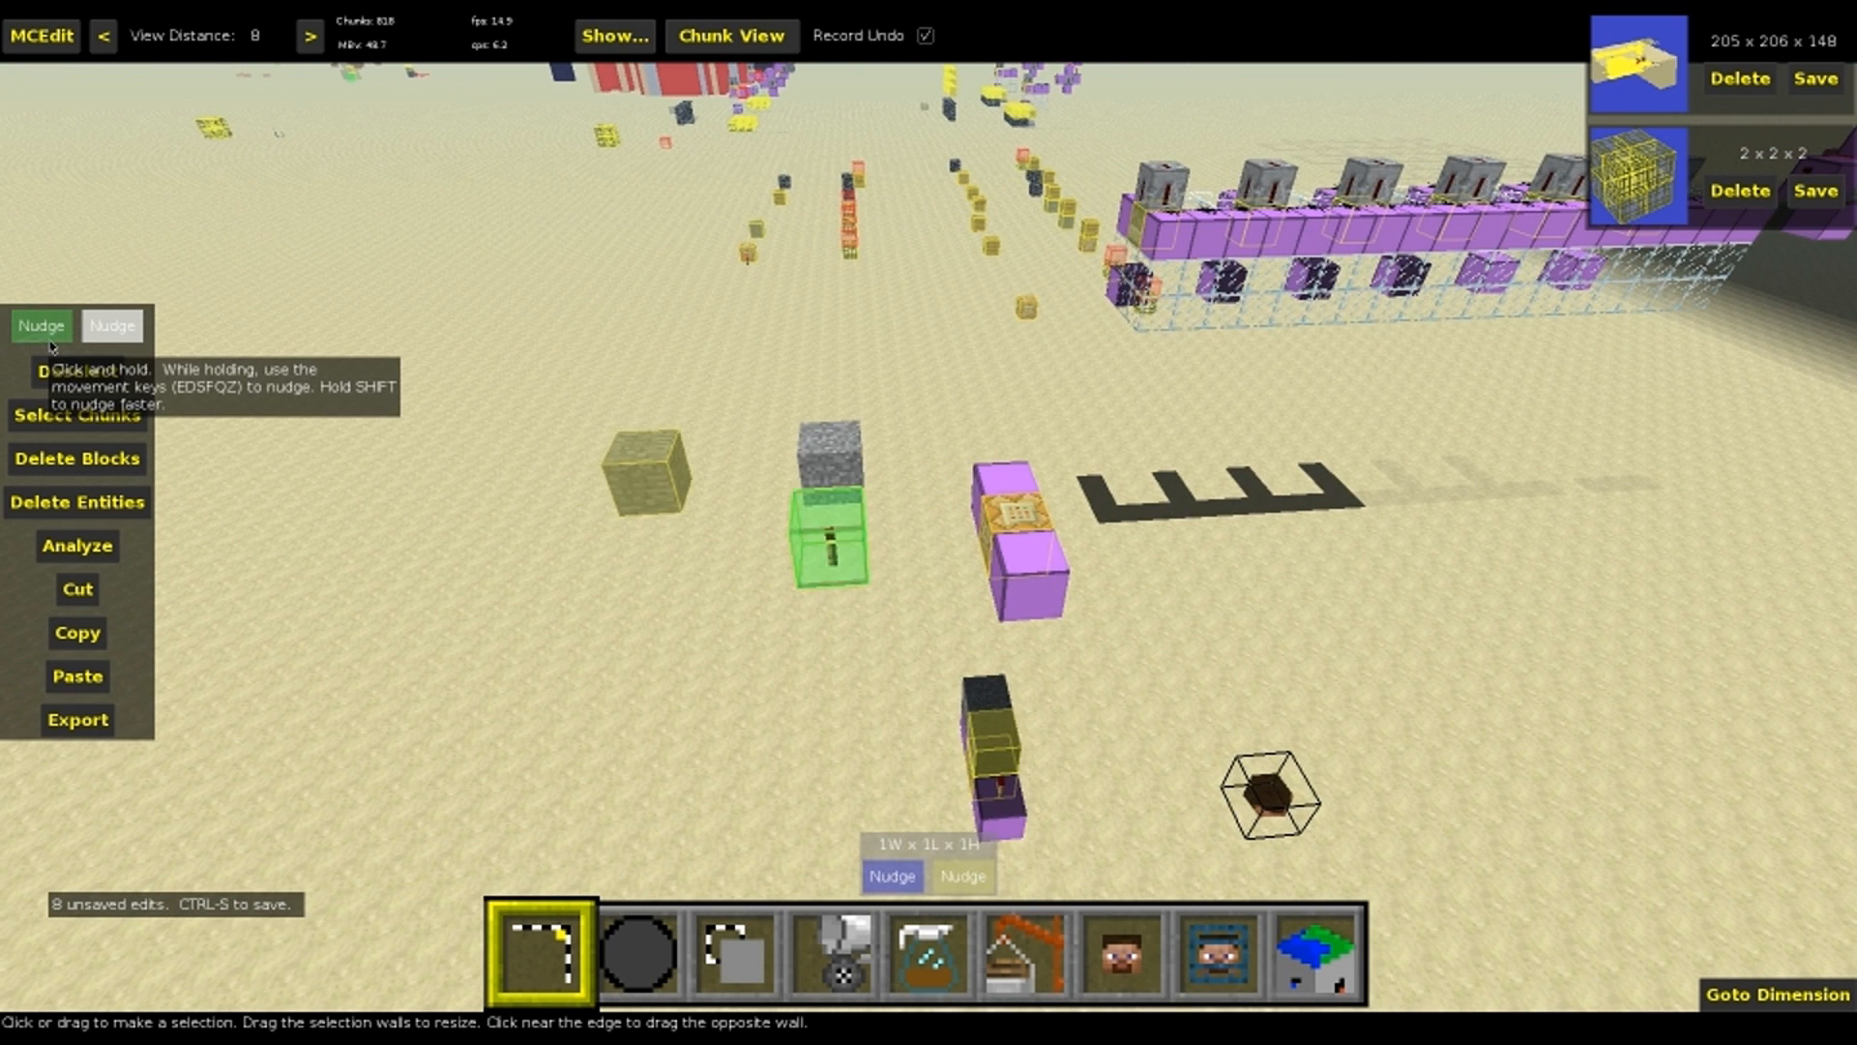
{"action": "key", "text": "s"}
{"action": "key", "text": "s"}
{"action": "key", "text": "e"}
{"action": "key", "text": "f"}
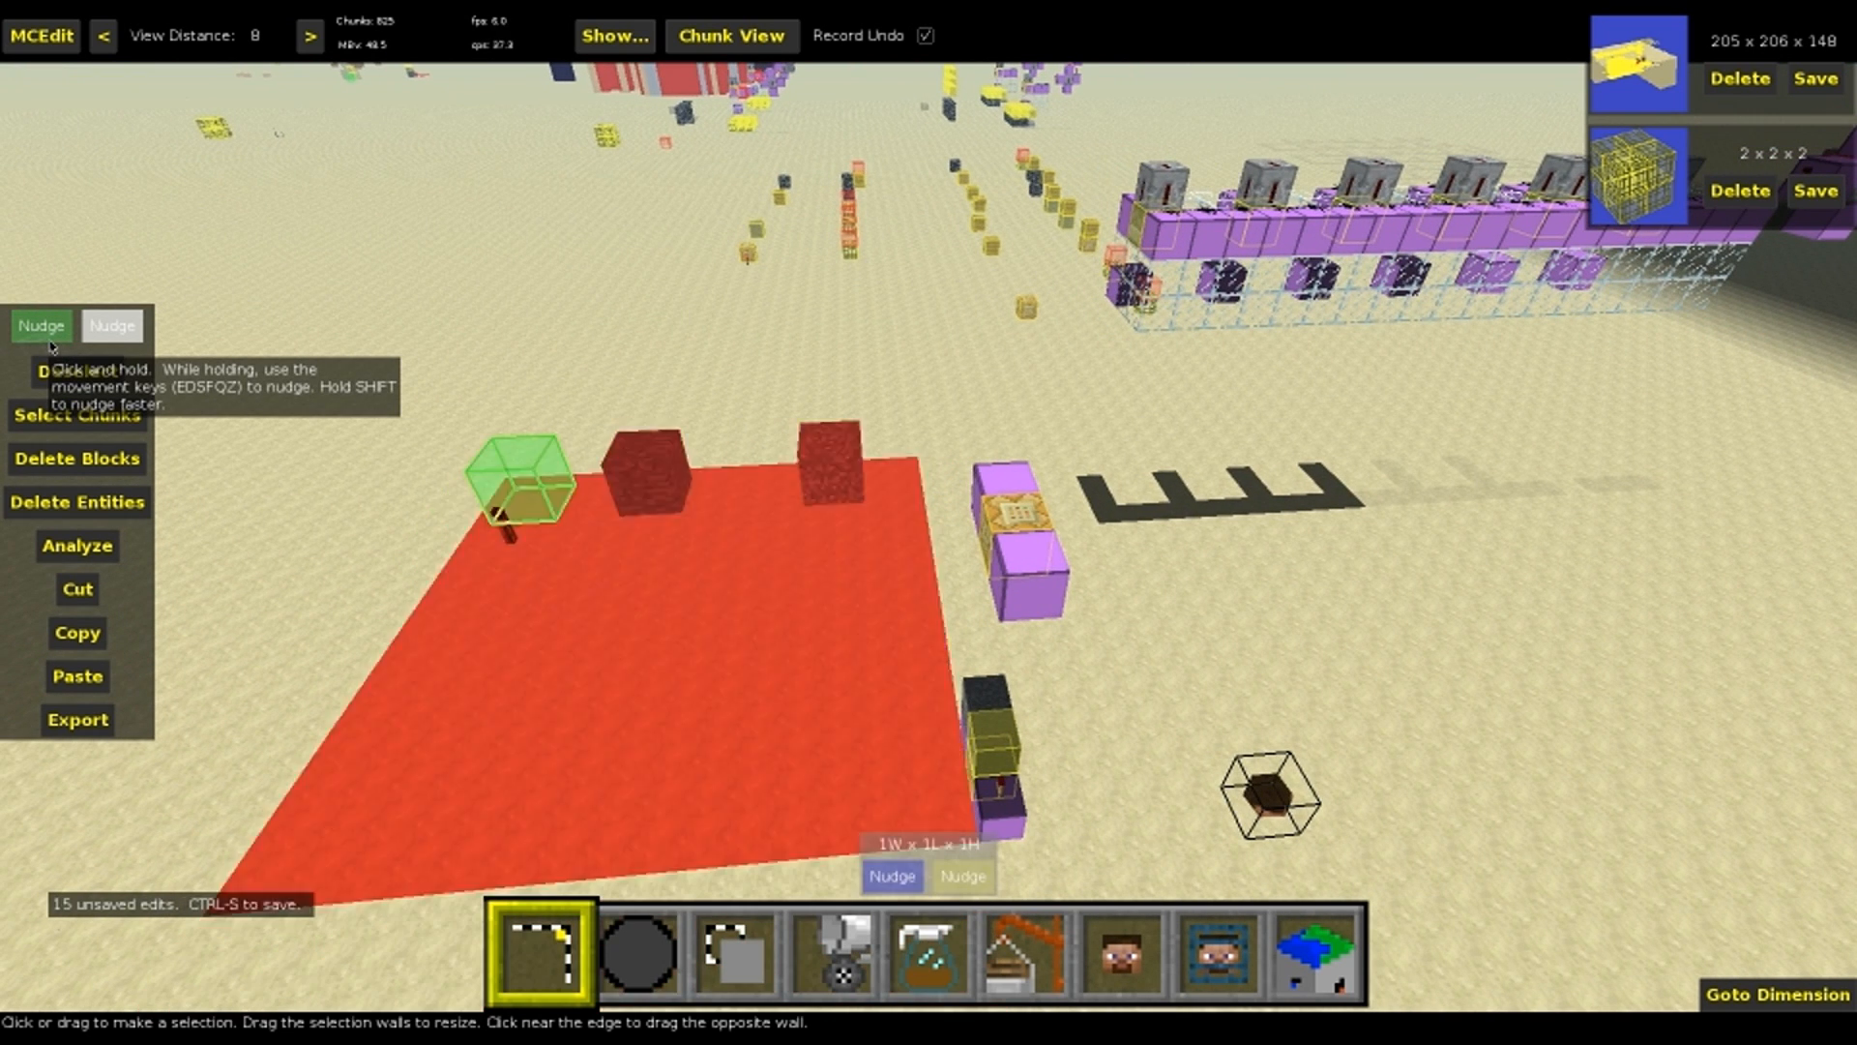
{"action": "key", "text": "s"}
Select the base row of two redstone blocks and the command block, and nudge it two blocks lengthwise
{"action": "left_click", "coordinate": [1006, 495]}
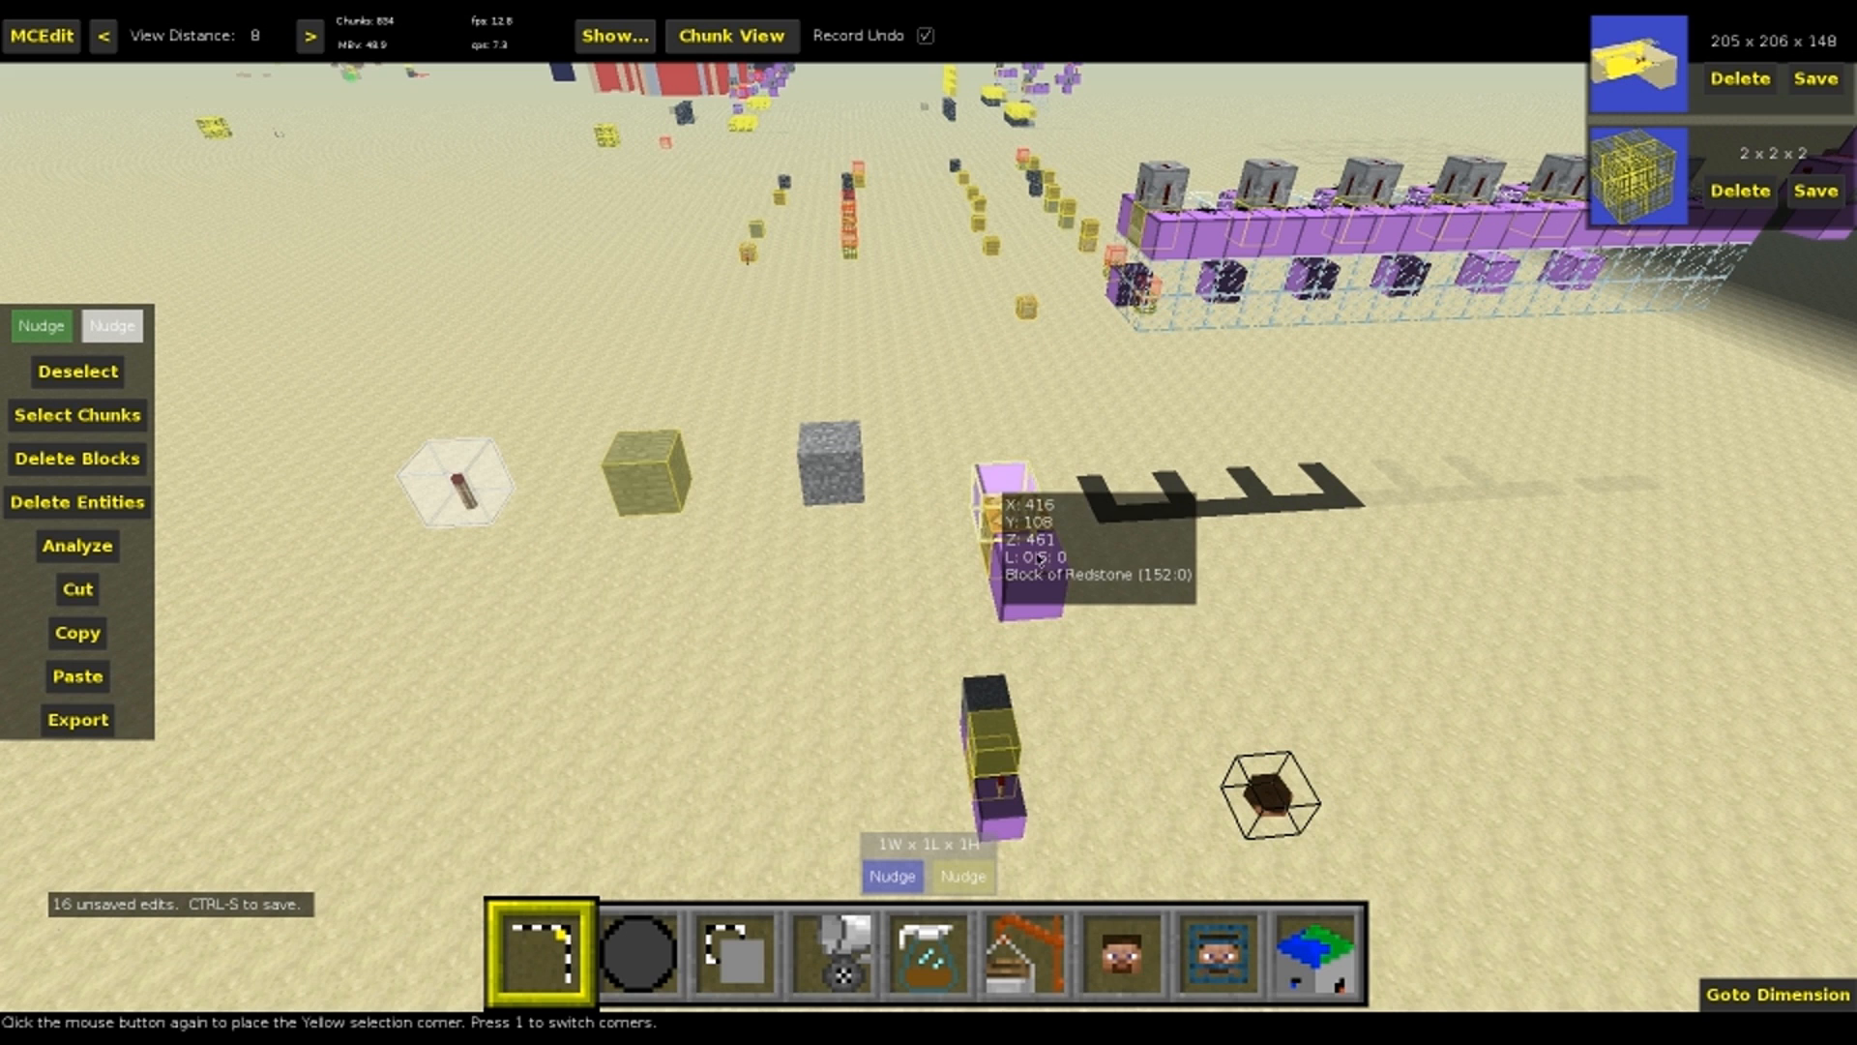
{"action": "left_click", "coordinate": [1024, 586]}
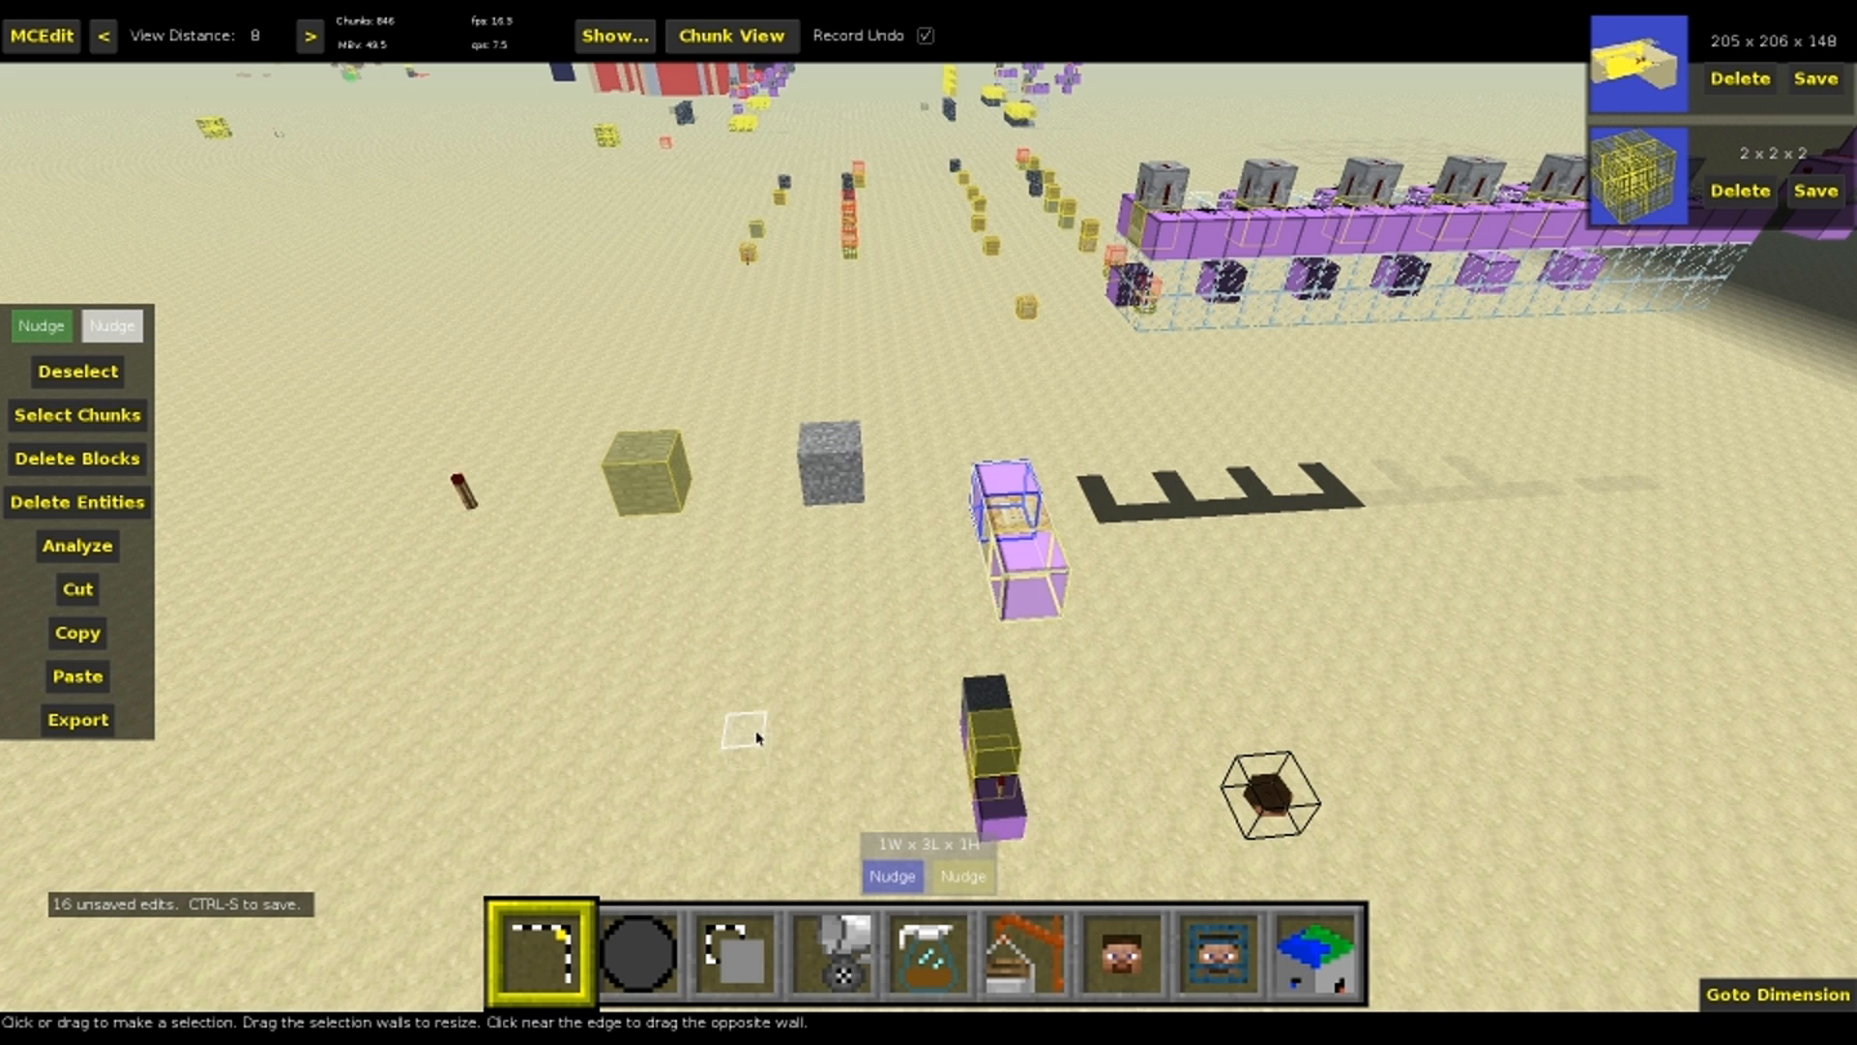
{"action": "left_click", "coordinate": [39, 332]}
{"action": "key", "text": "e"}
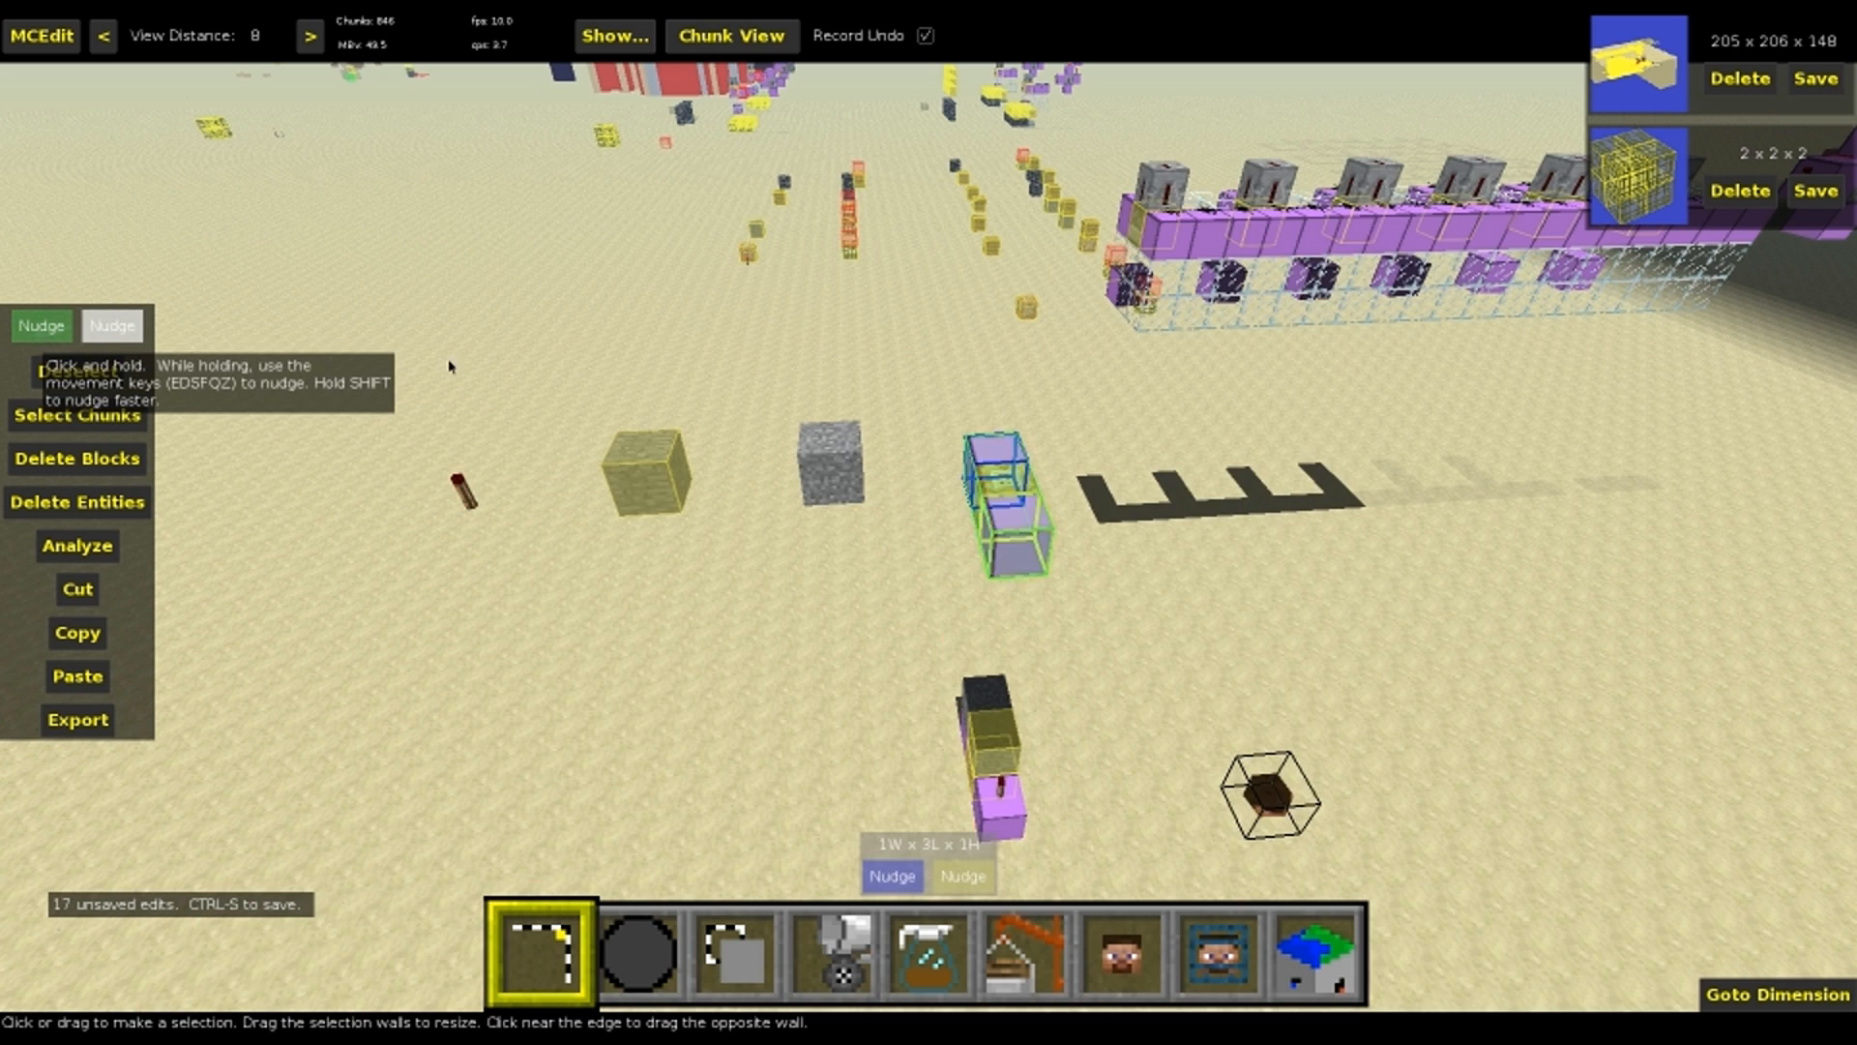
{"action": "left_click", "coordinate": [45, 335]}
{"action": "key", "text": "e"}
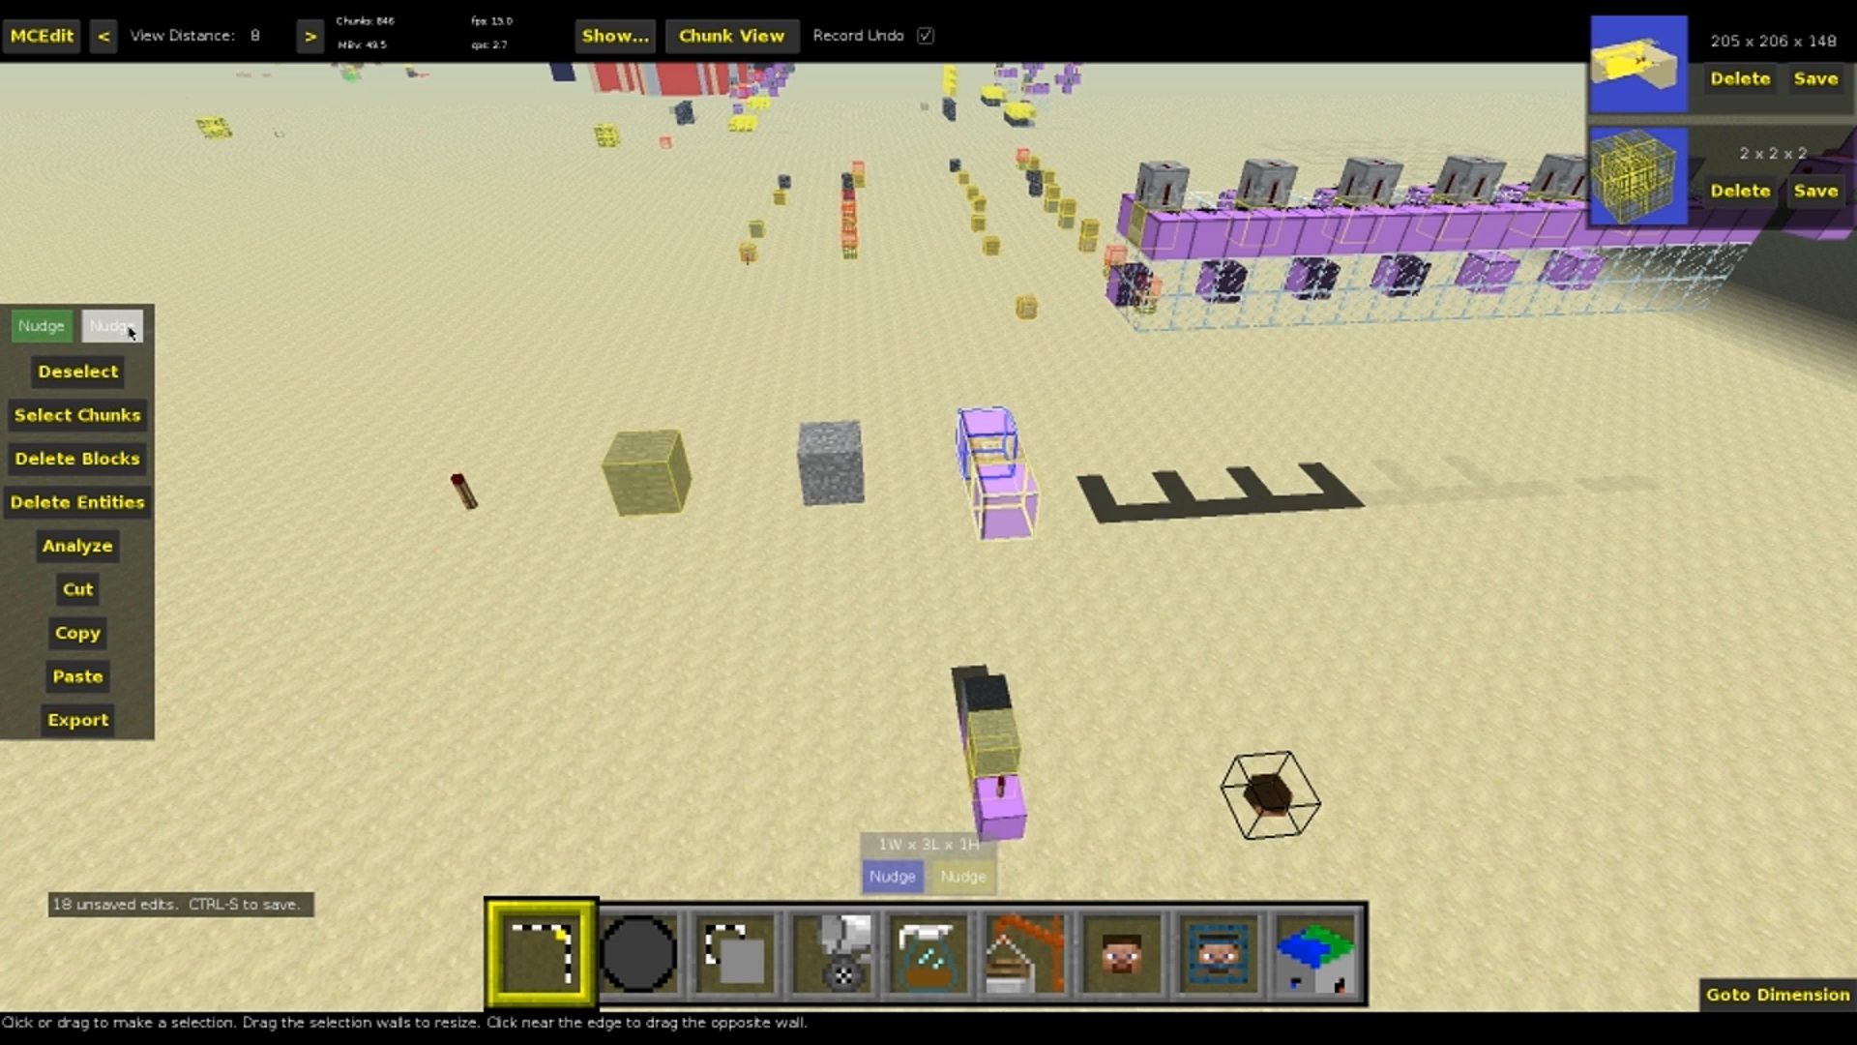
Move the command block and one redstone block sideways, leaving the other redstone block in line with the anvil
{"action": "left_click", "coordinate": [56, 333]}
{"action": "key", "text": "f"}
{"action": "key", "text": "f"}
{"action": "key", "text": "f"}
{"action": "key", "text": "e"}
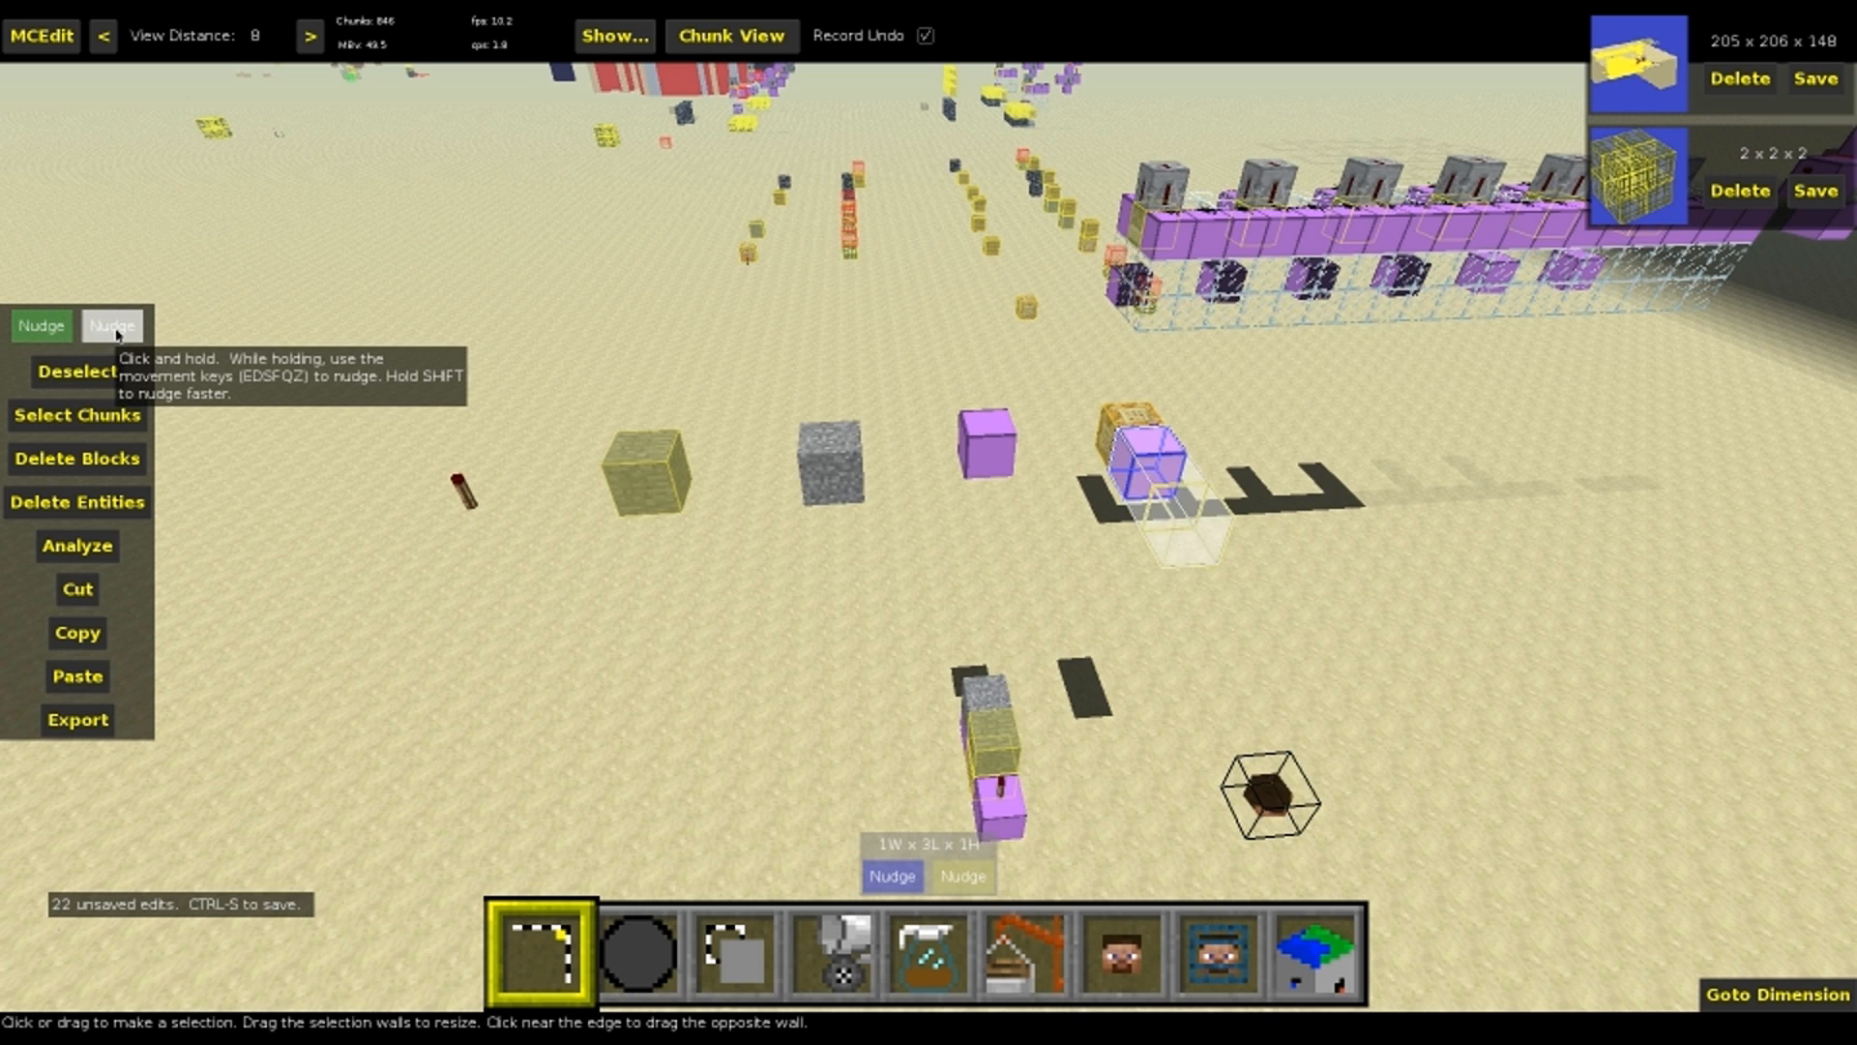
Separate the last redstone block from the command block by nudging it to the far side
{"action": "key", "text": "f"}
{"action": "key", "text": "e"}
{"action": "key", "text": "e"}
{"action": "right_click", "coordinate": [1074, 443]}
{"action": "key", "text": "s"}
{"action": "right_click", "coordinate": [1073, 443]}
{"action": "key", "text": "s"}
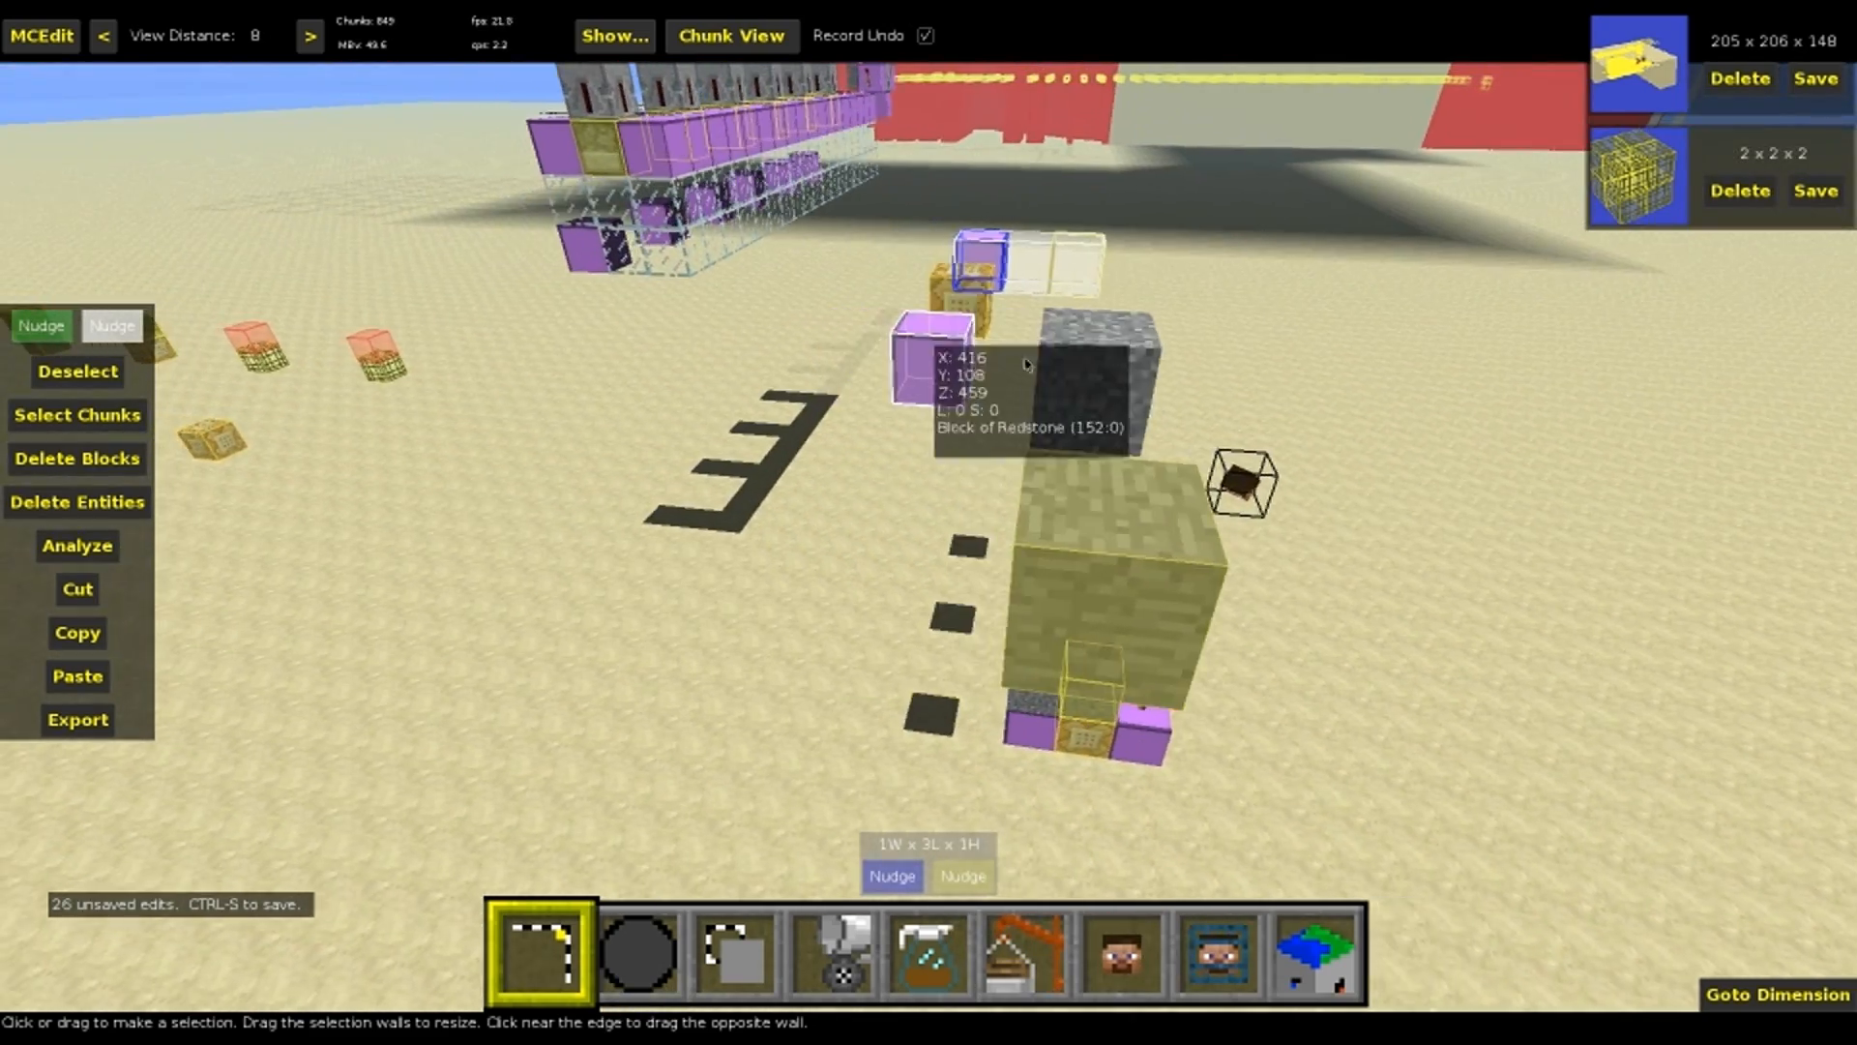
Select the seven-block row of anvil, chest and redstone torch, and nudge it into line with the separated redstone and command blocks
{"action": "left_click", "coordinate": [1098, 365]}
{"action": "key", "text": "s"}
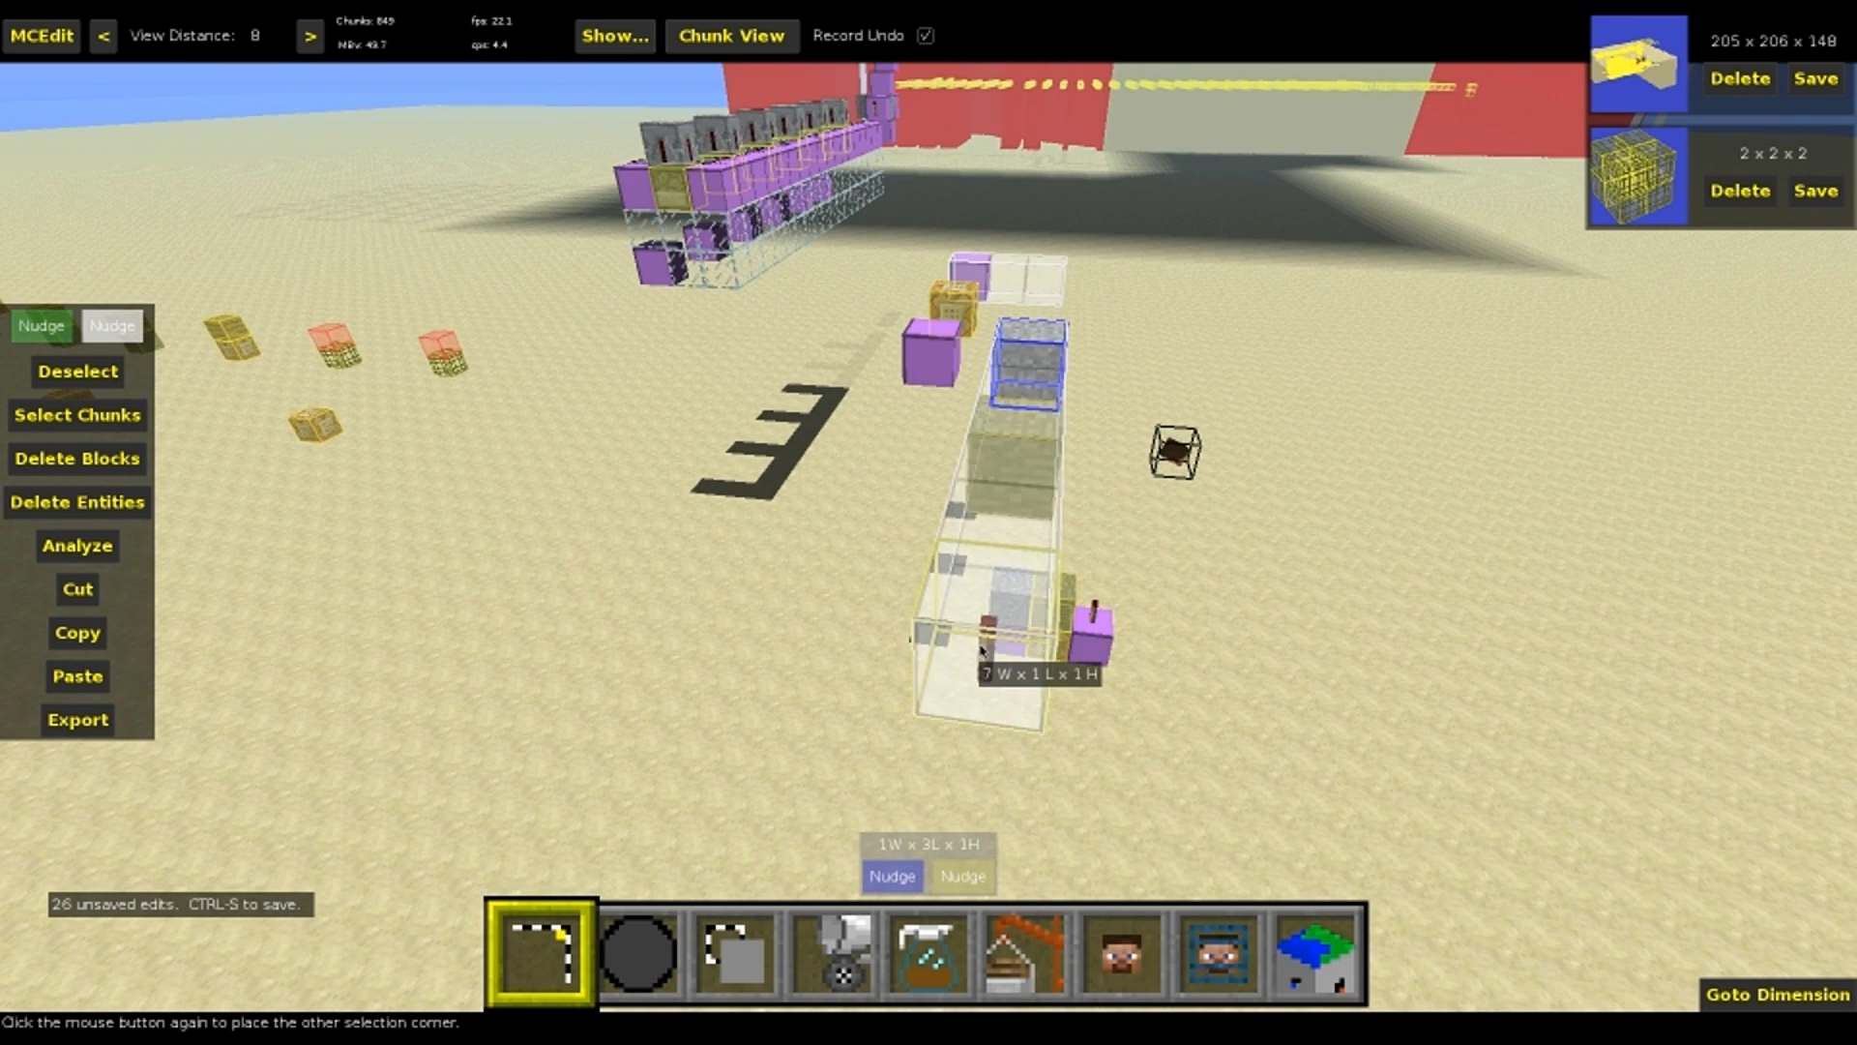
{"action": "left_click", "coordinate": [39, 331]}
{"action": "key", "text": "s"}
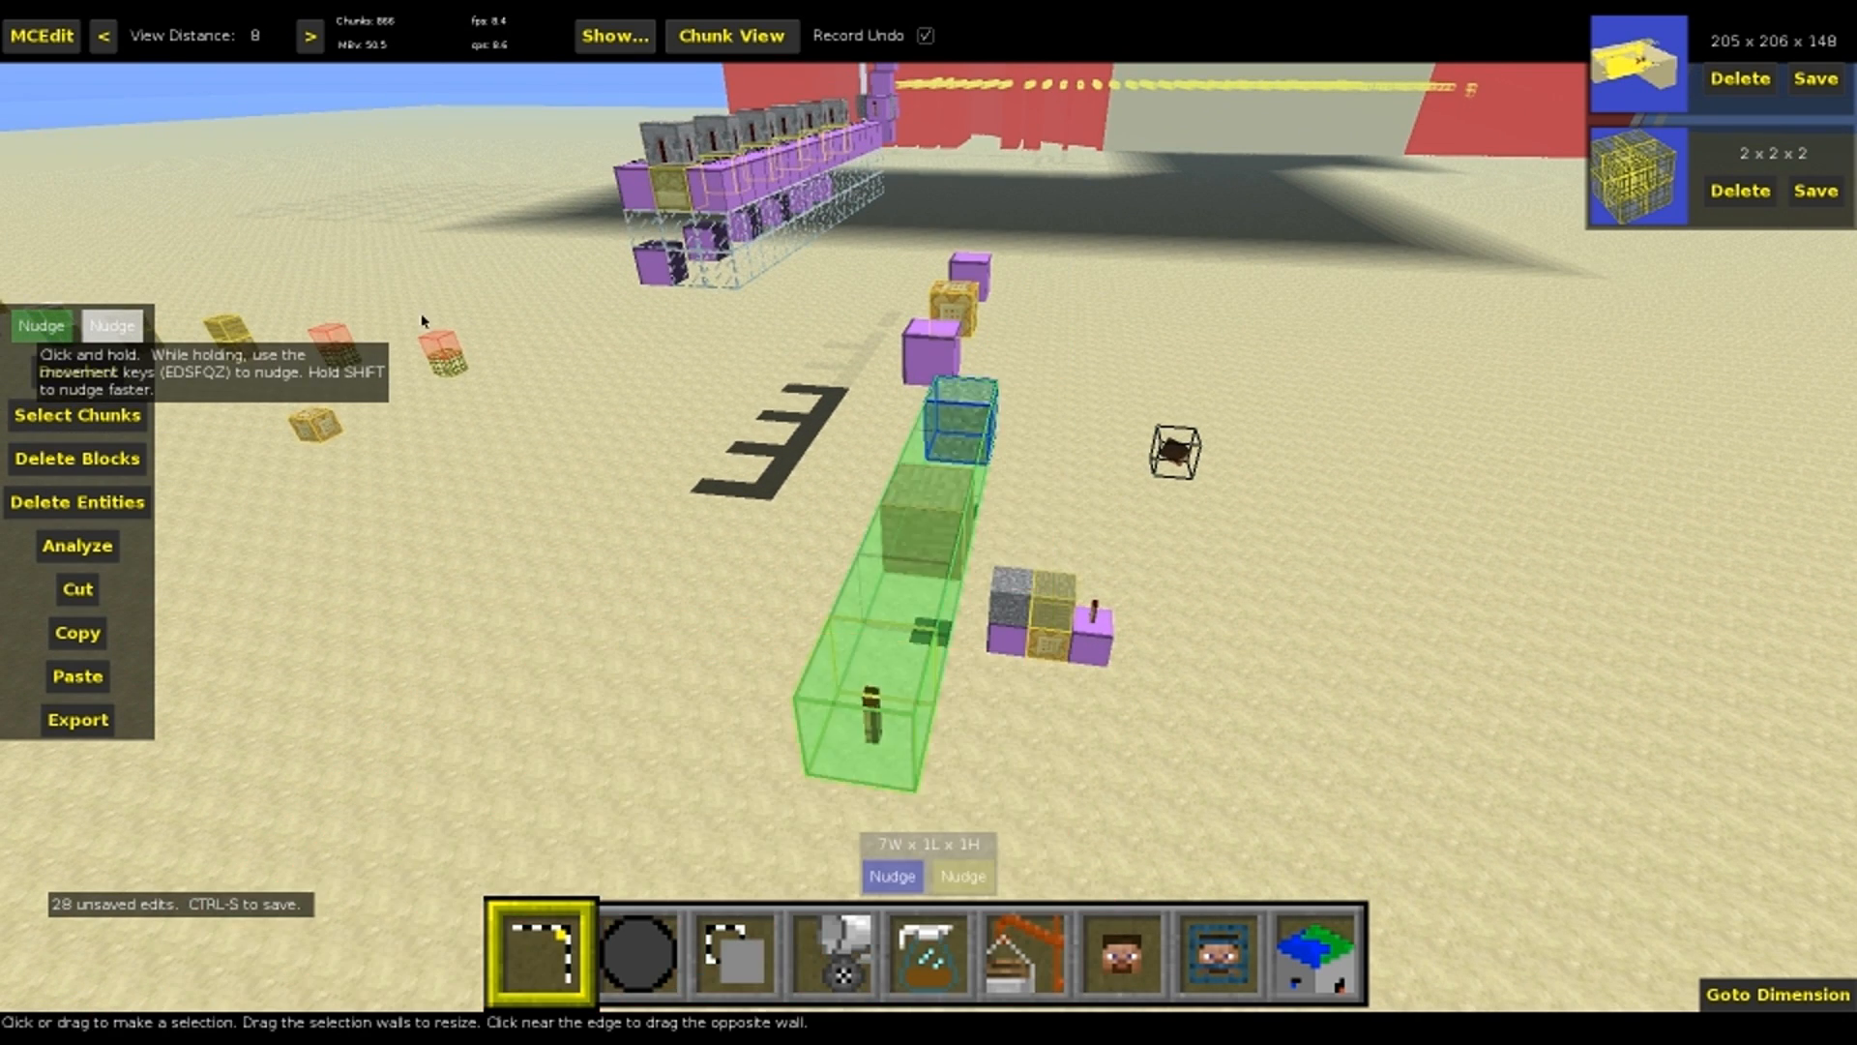
{"action": "left_click", "coordinate": [48, 327]}
{"action": "key", "text": "s"}
{"action": "key", "text": "d"}
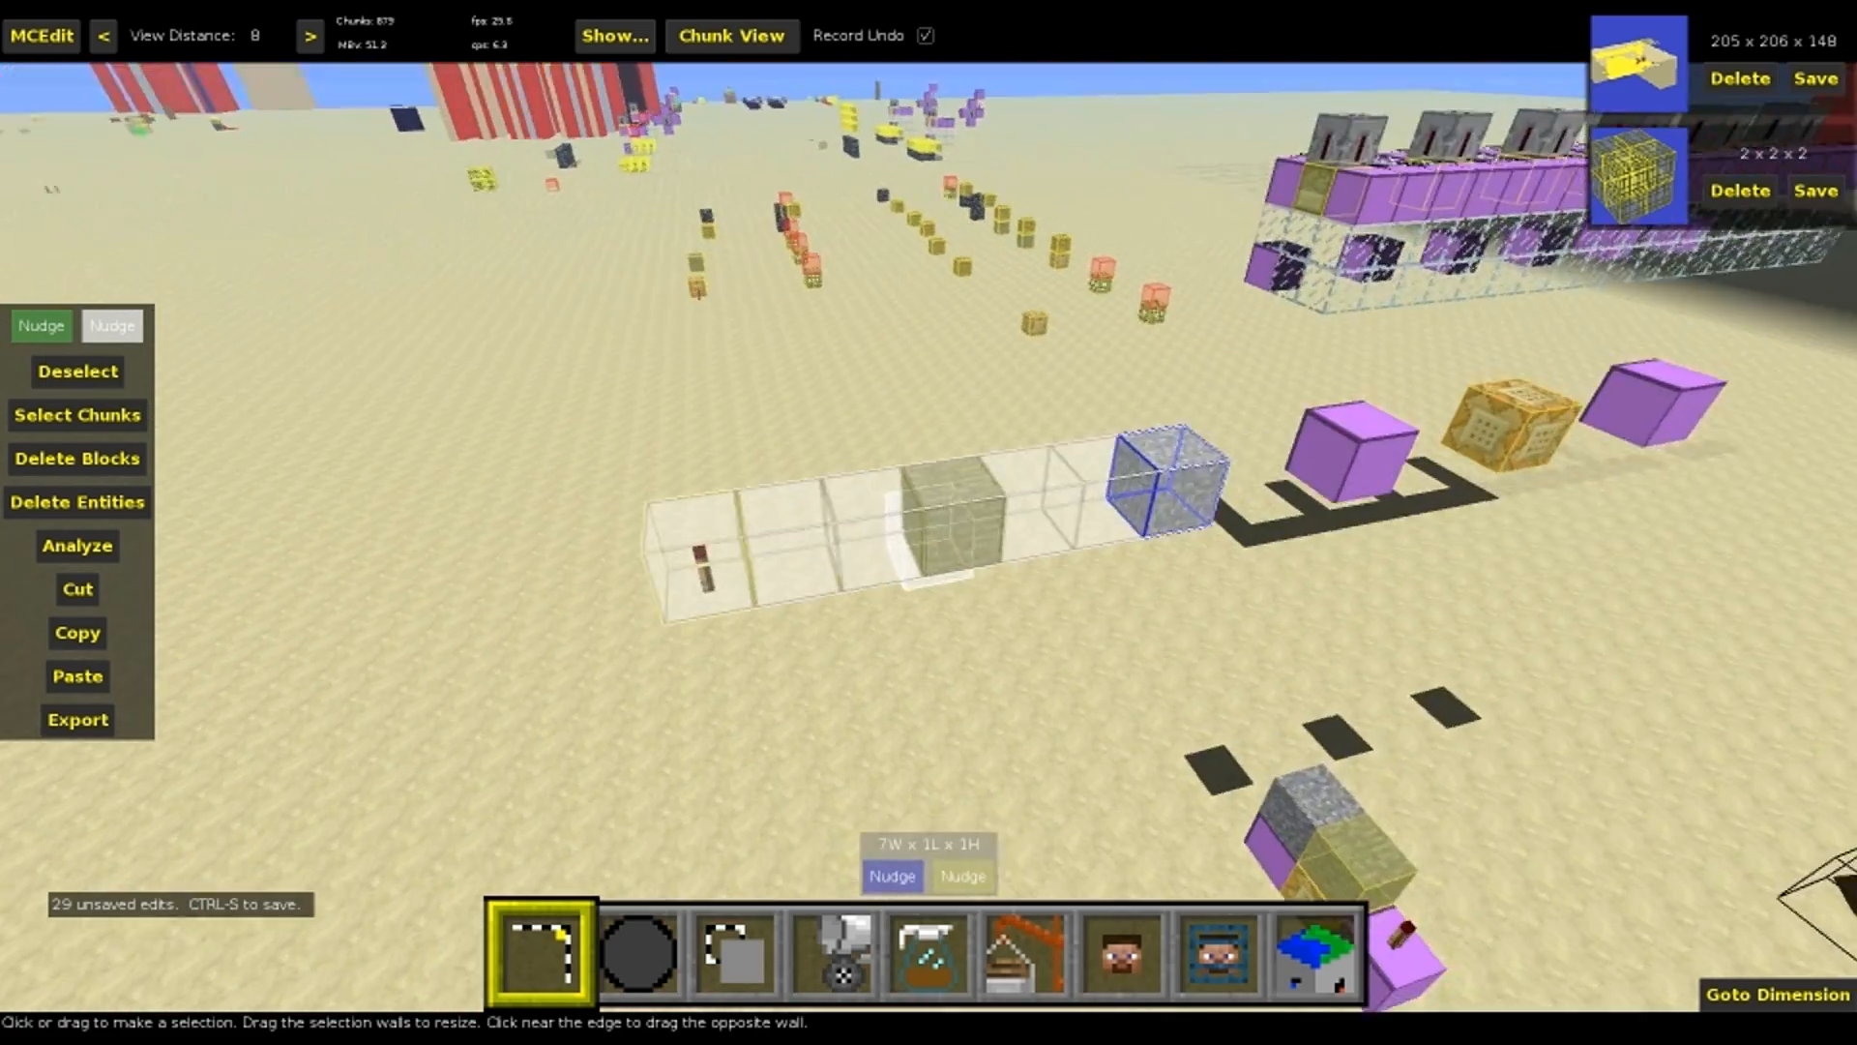
{"action": "right_click", "coordinate": [986, 366]}
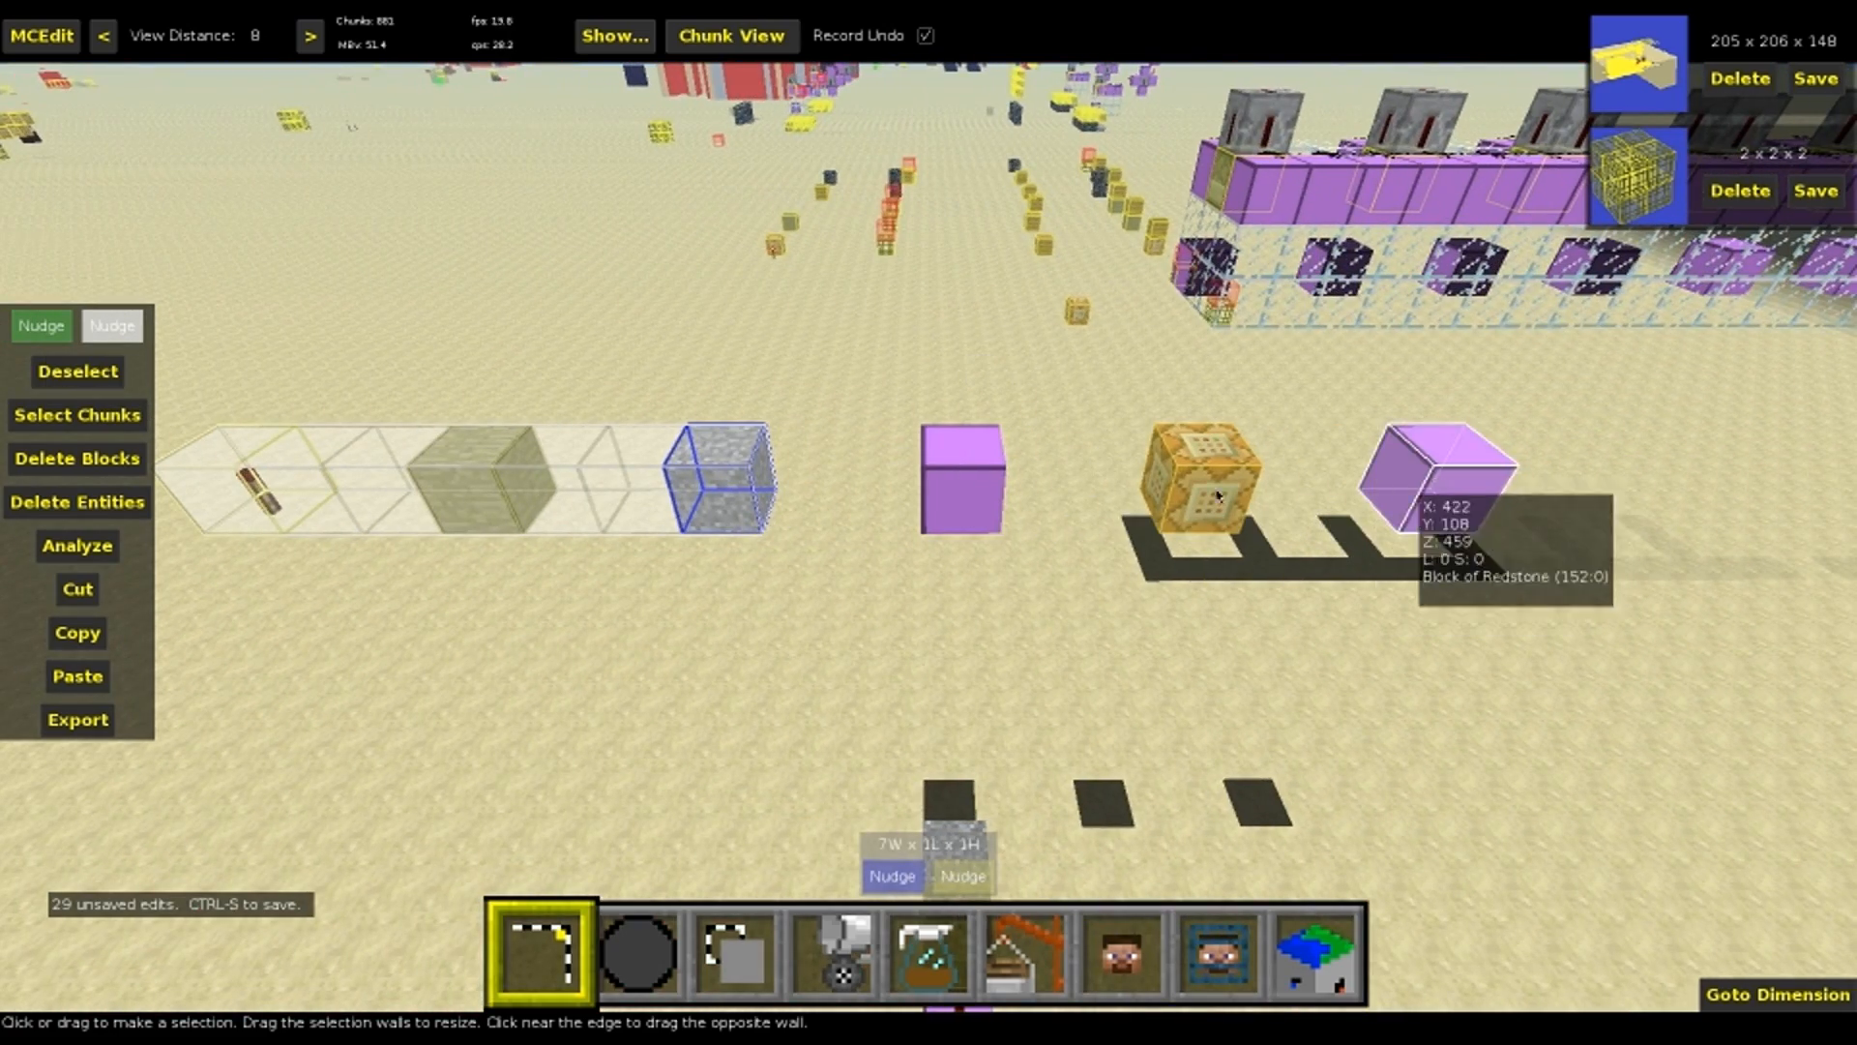
Select the full 16-block line from the end redstone block to the torch, and move a clone preview of it into the glass-walled machine
{"action": "left_click", "coordinate": [1377, 477]}
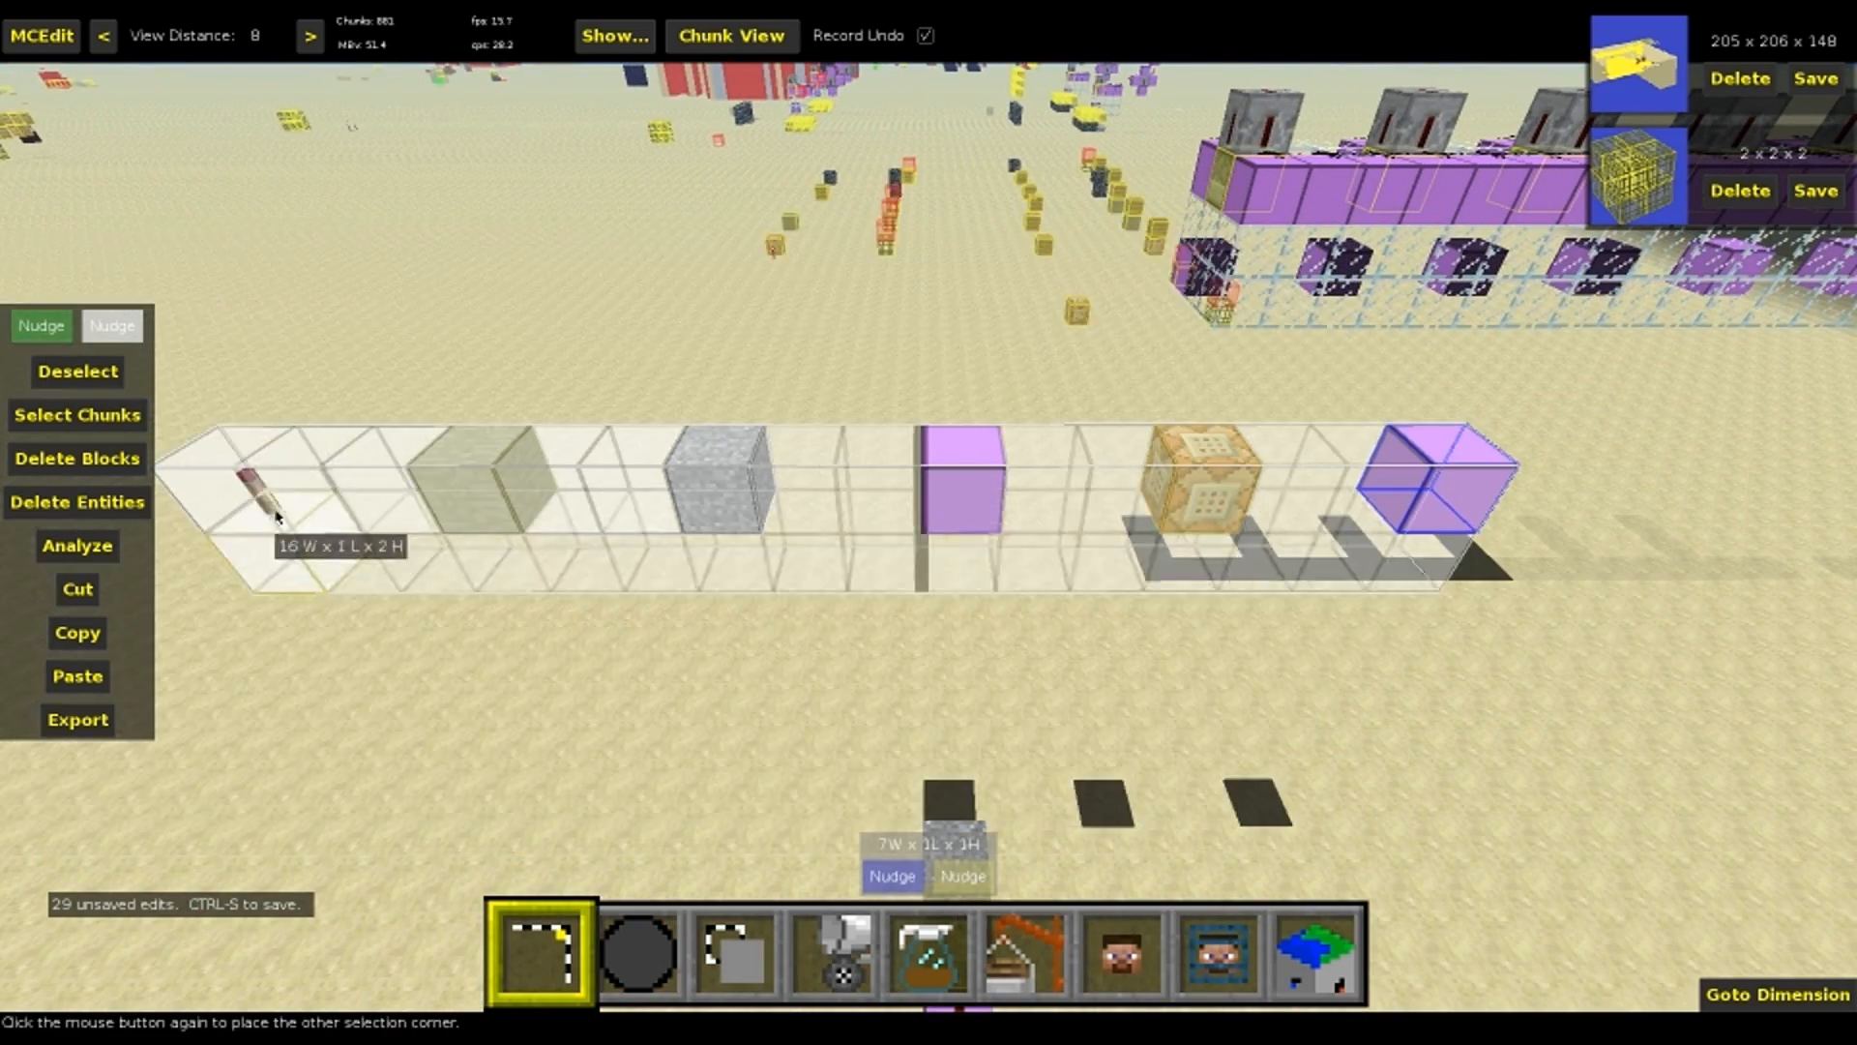
{"action": "left_click", "coordinate": [266, 502]}
{"action": "key", "text": "3"}
{"action": "mouse_move", "coordinate": [937, 491]}
{"action": "left_mouse_down"}
{"action": "mouse_move", "coordinate": [1224, 327]}
{"action": "mouse_move", "coordinate": [984, 493]}
{"action": "mouse_move", "coordinate": [1026, 394]}
{"action": "mouse_move", "coordinate": [957, 505]}
{"action": "left_mouse_up"}
{"action": "key", "text": "s"}
{"action": "key", "text": "space"}
{"action": "key", "text": "d"}
{"action": "left_click", "coordinate": [1047, 551]}
{"action": "left_click", "coordinate": [1047, 358]}
{"action": "mouse_move", "coordinate": [958, 505]}
{"action": "right_mouse_down"}
{"action": "mouse_move", "coordinate": [697, 513]}
{"action": "mouse_move", "coordinate": [600, 462]}
{"action": "right_mouse_up"}
{"action": "key", "text": "d"}
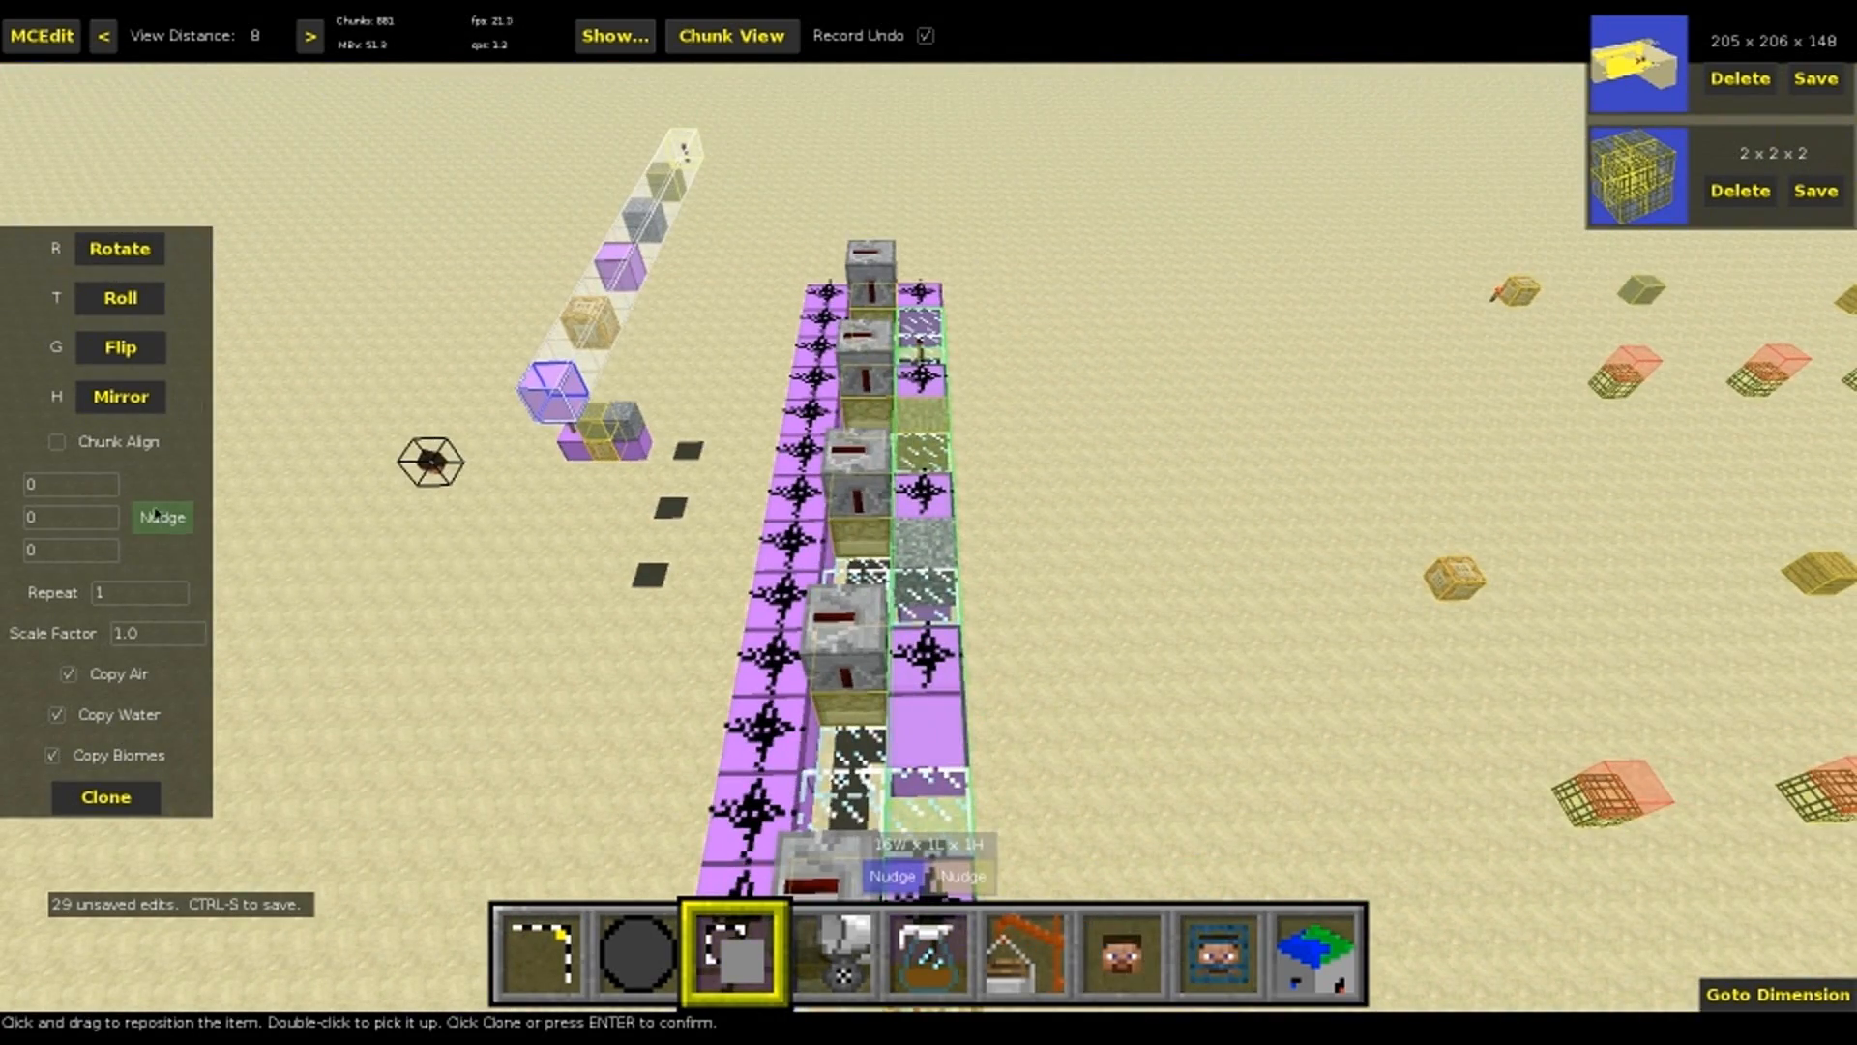
Exclude air from the copy, clone the line into the machine at offset 16, 1, -8, and clear the selection
{"action": "key", "text": "d"}
{"action": "right_click_drag", "start_coordinate": [670, 519], "coordinate": [421, 532]}
{"action": "key", "text": "a"}
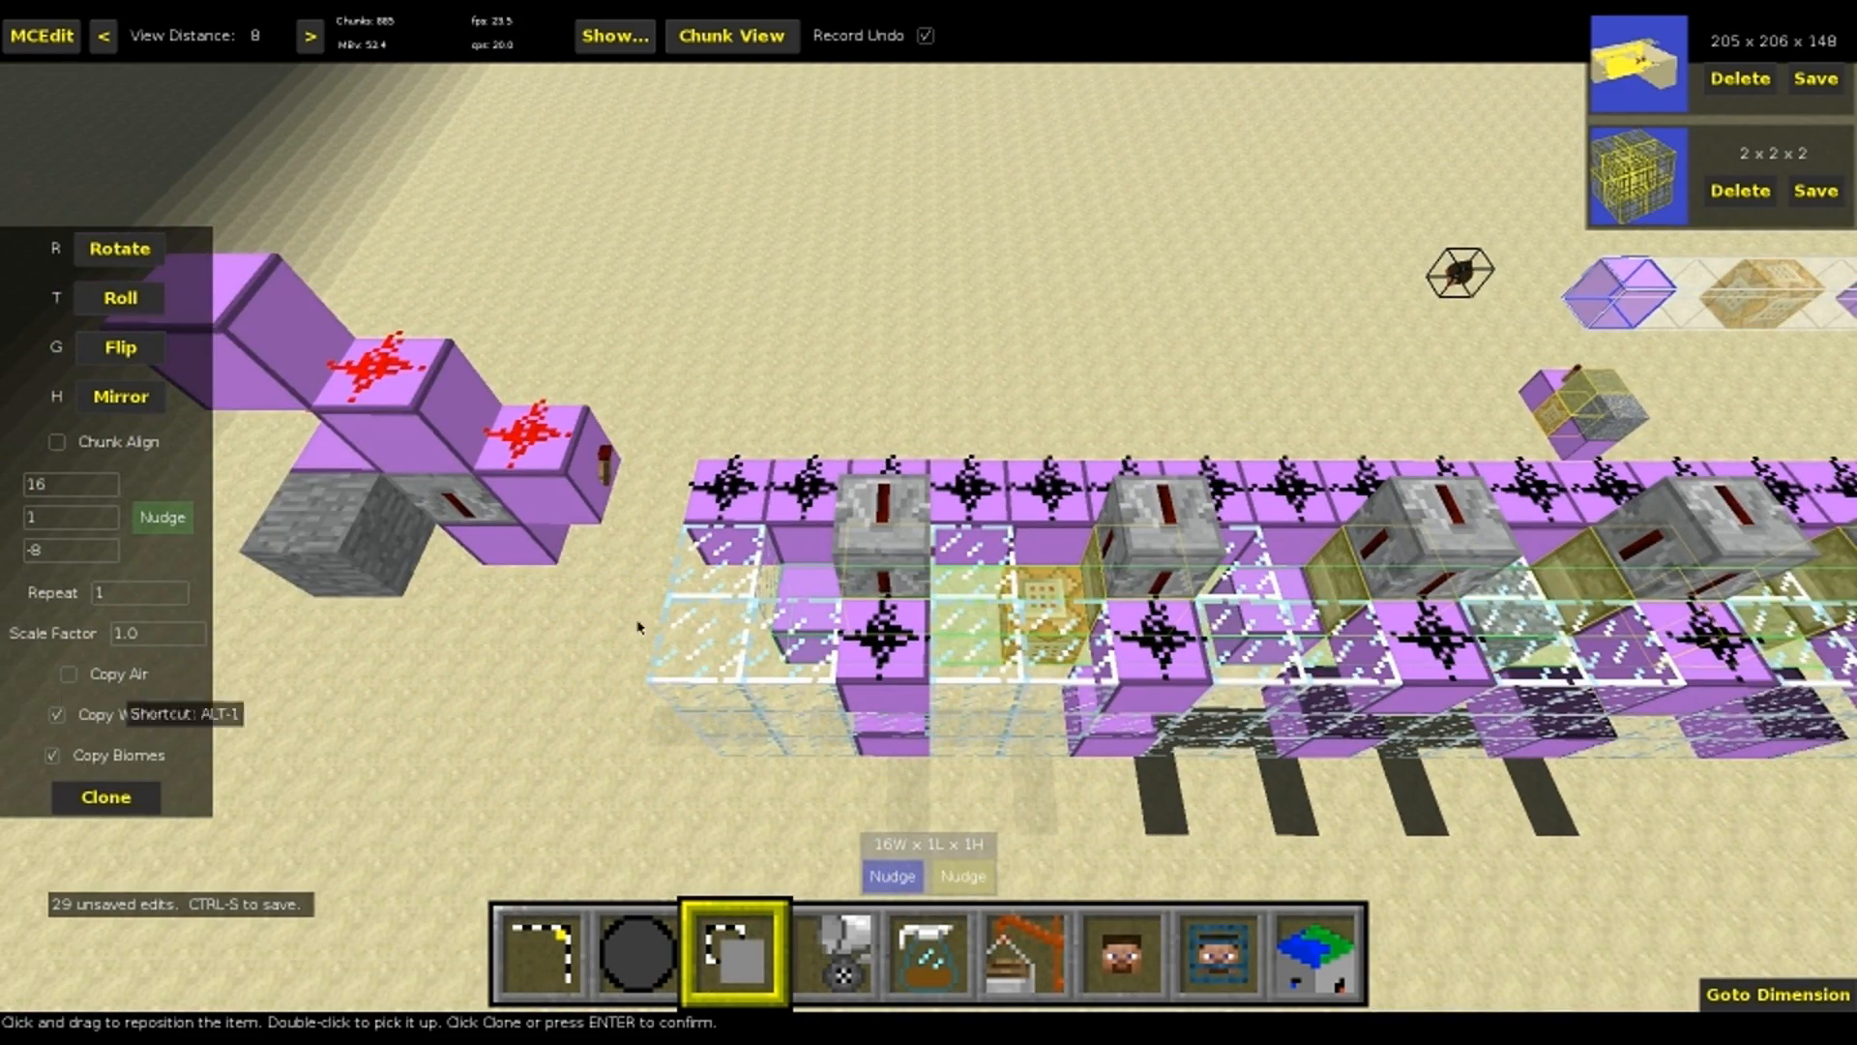
{"action": "key", "text": "shift"}
{"action": "right_click_drag", "start_coordinate": [1001, 658], "coordinate": [968, 526]}
{"action": "key", "text": "space"}
{"action": "key", "text": "d"}
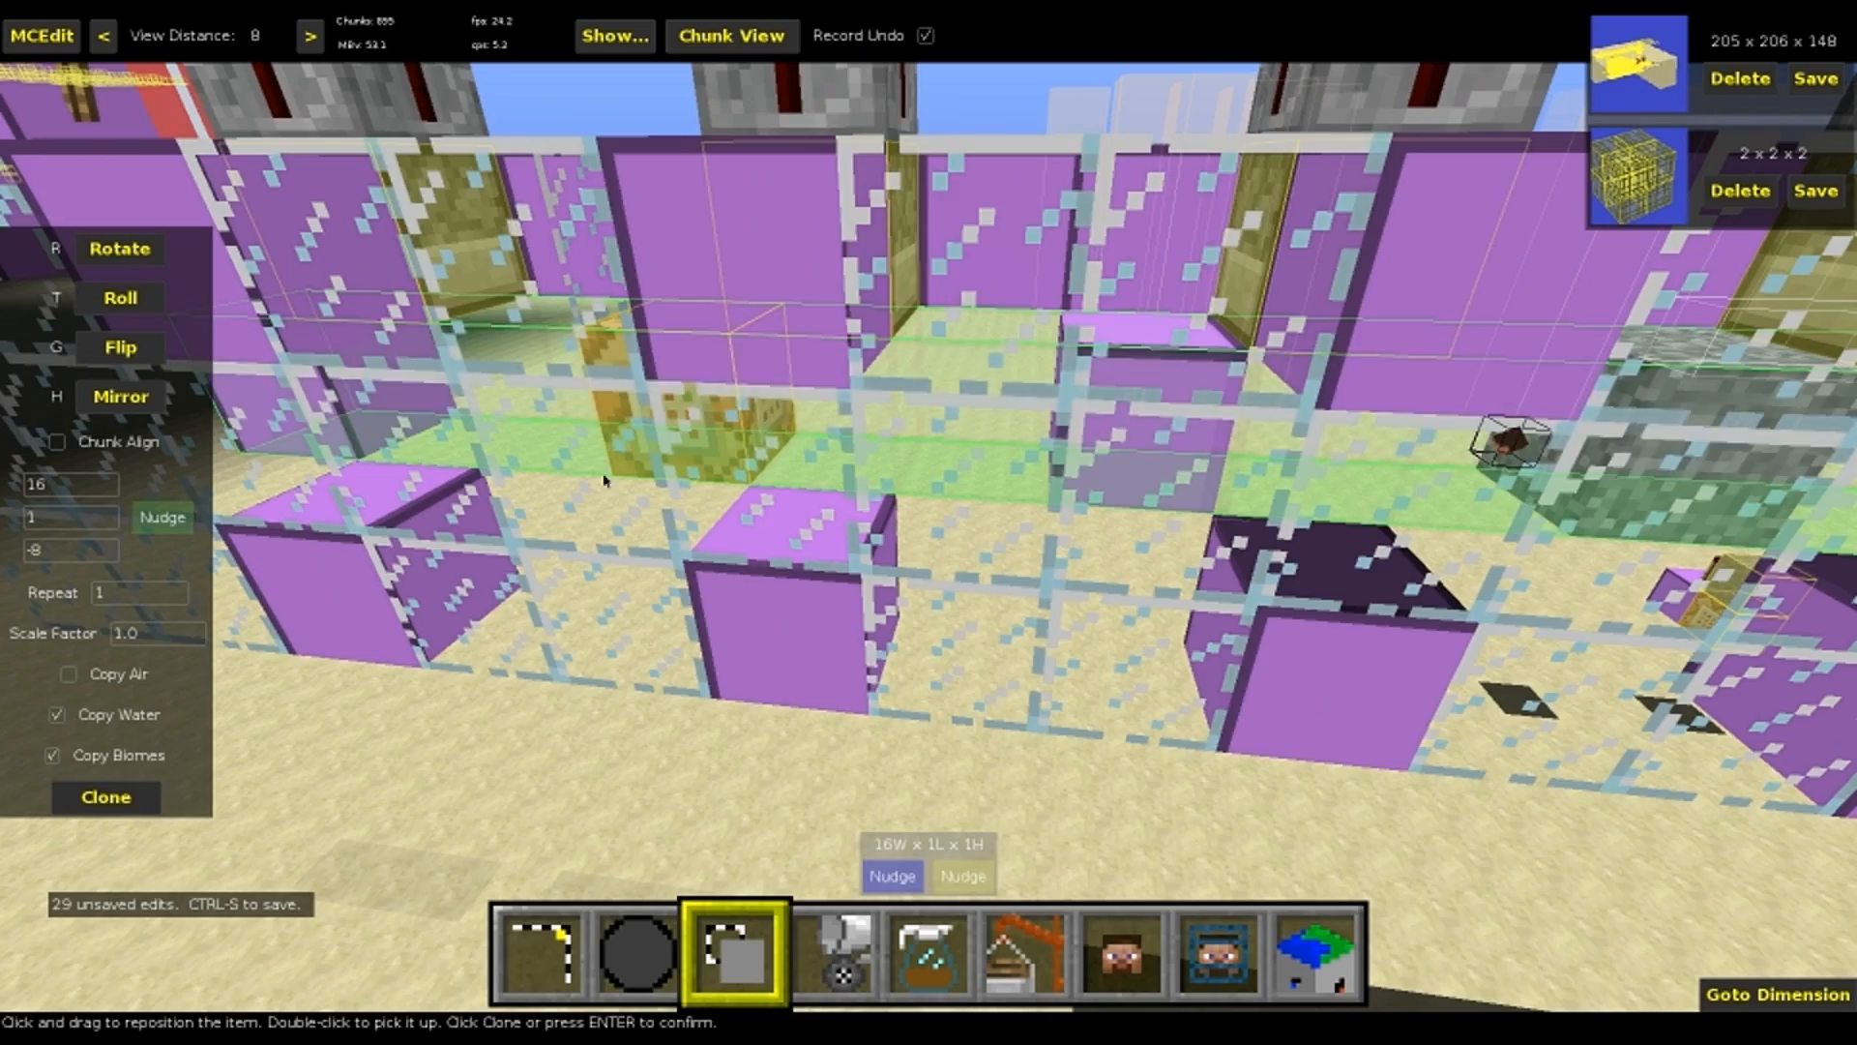
{"action": "key", "text": "Return"}
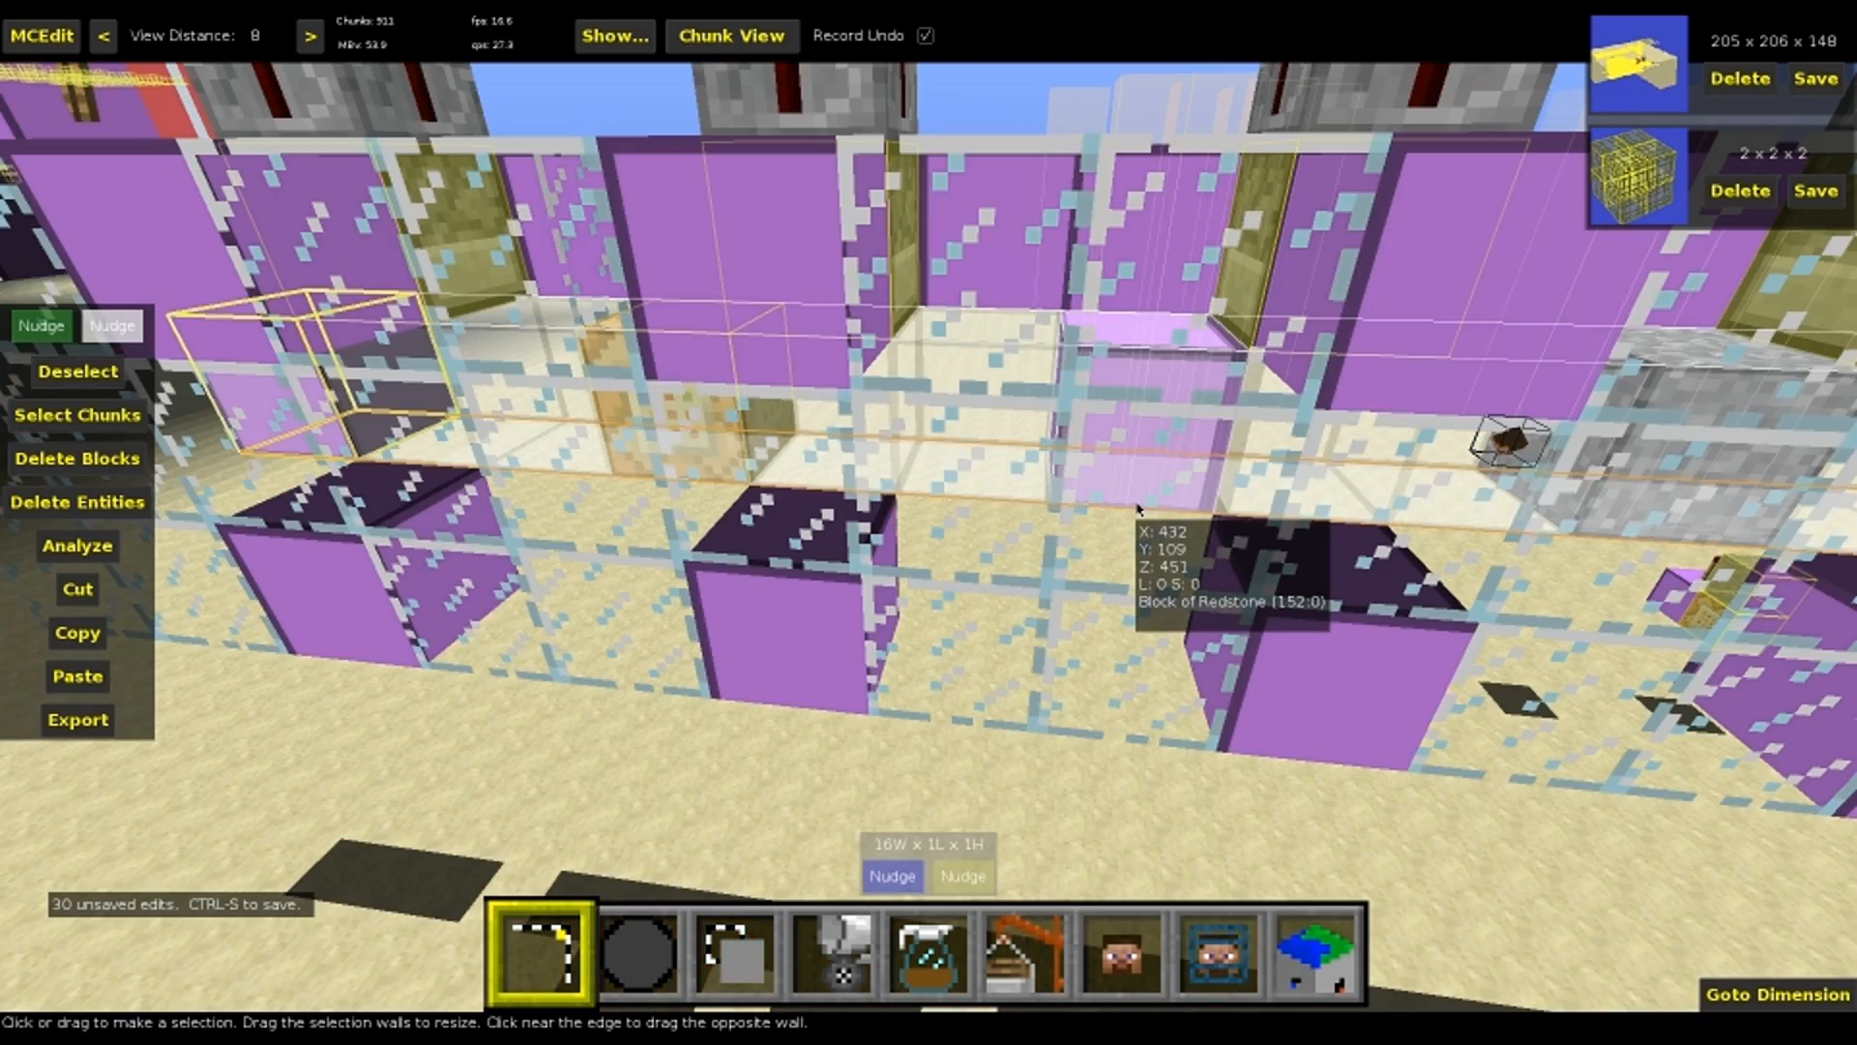
{"action": "key", "text": "ctrl+d"}
Examine the cloned blocks inside the glass-walled machine and the bedrock, plank and spawner examples nearby
{"action": "mouse_move", "coordinate": [1095, 508]}
{"action": "right_mouse_down"}
{"action": "mouse_move", "coordinate": [1151, 487]}
{"action": "mouse_move", "coordinate": [1097, 476]}
{"action": "mouse_move", "coordinate": [1080, 494]}
{"action": "right_mouse_up"}
{"action": "key", "text": "s"}
{"action": "key", "text": "w"}
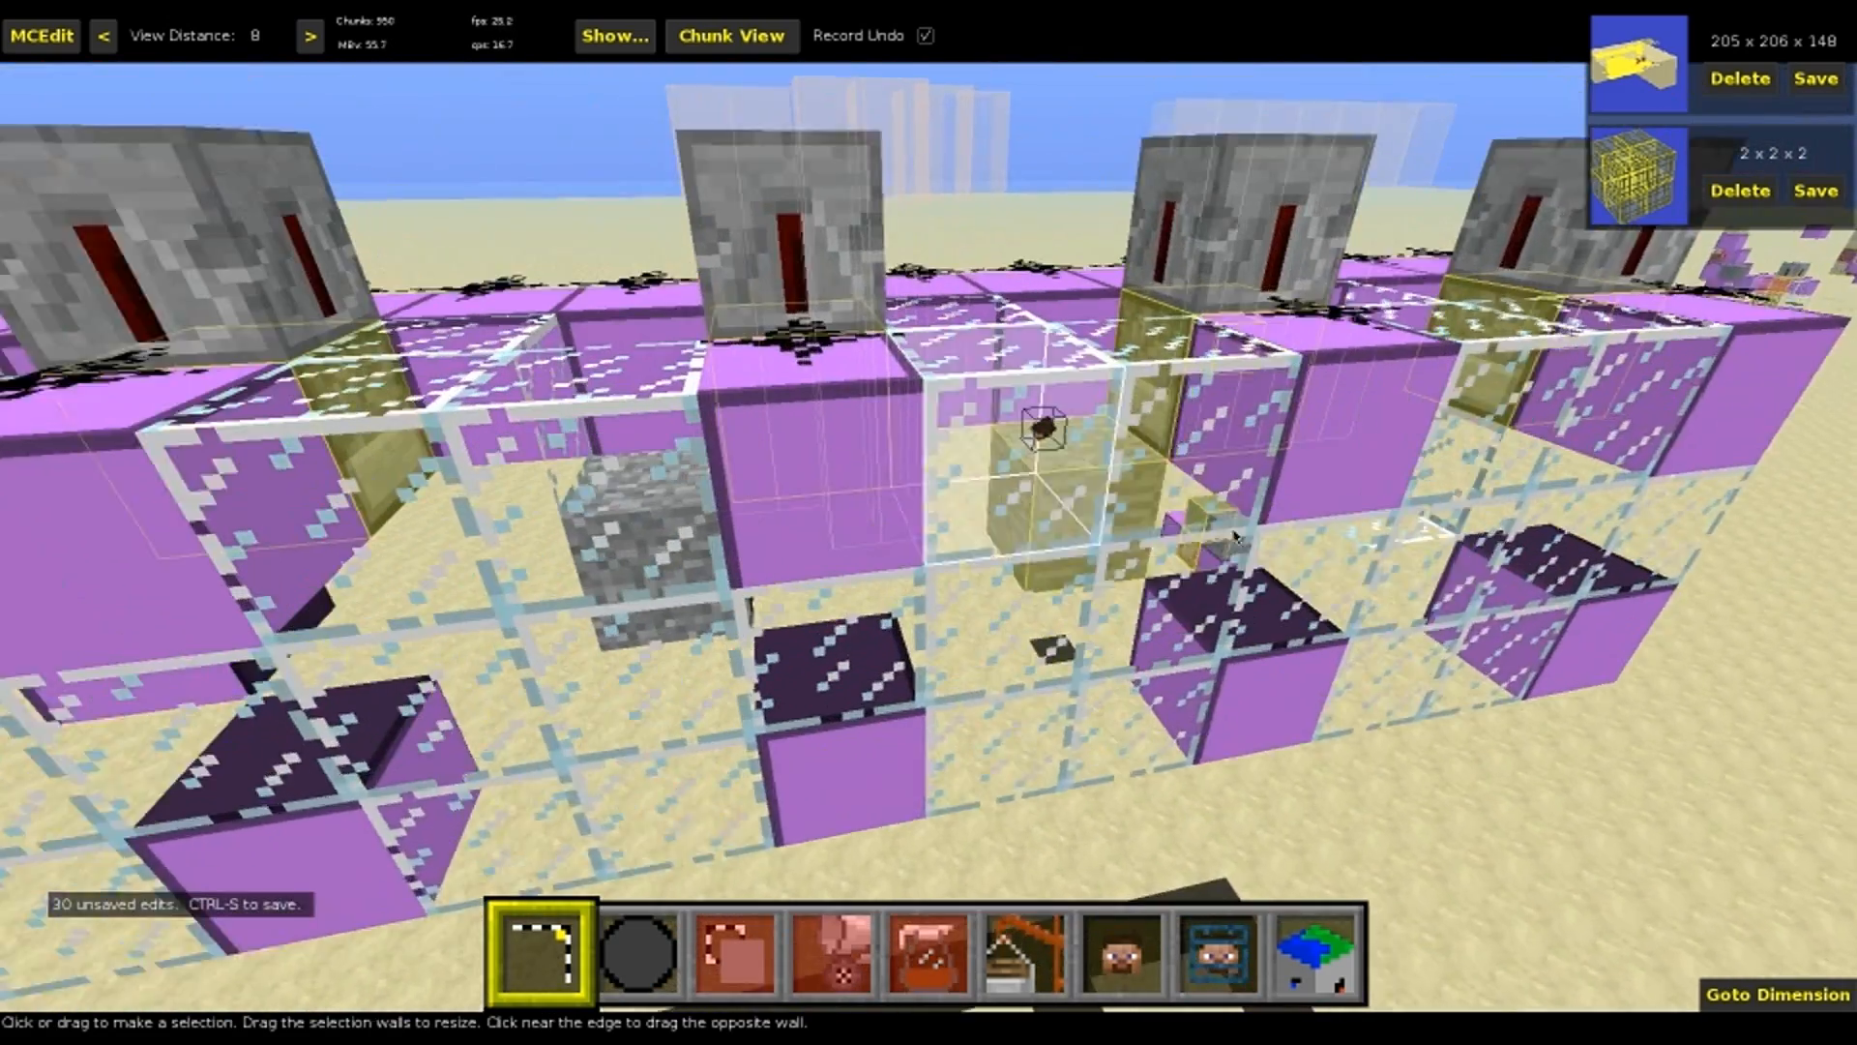
{"action": "right_click_drag", "start_coordinate": [1054, 491], "coordinate": [1182, 537]}
{"action": "key", "text": "w"}
{"action": "key", "text": "d"}
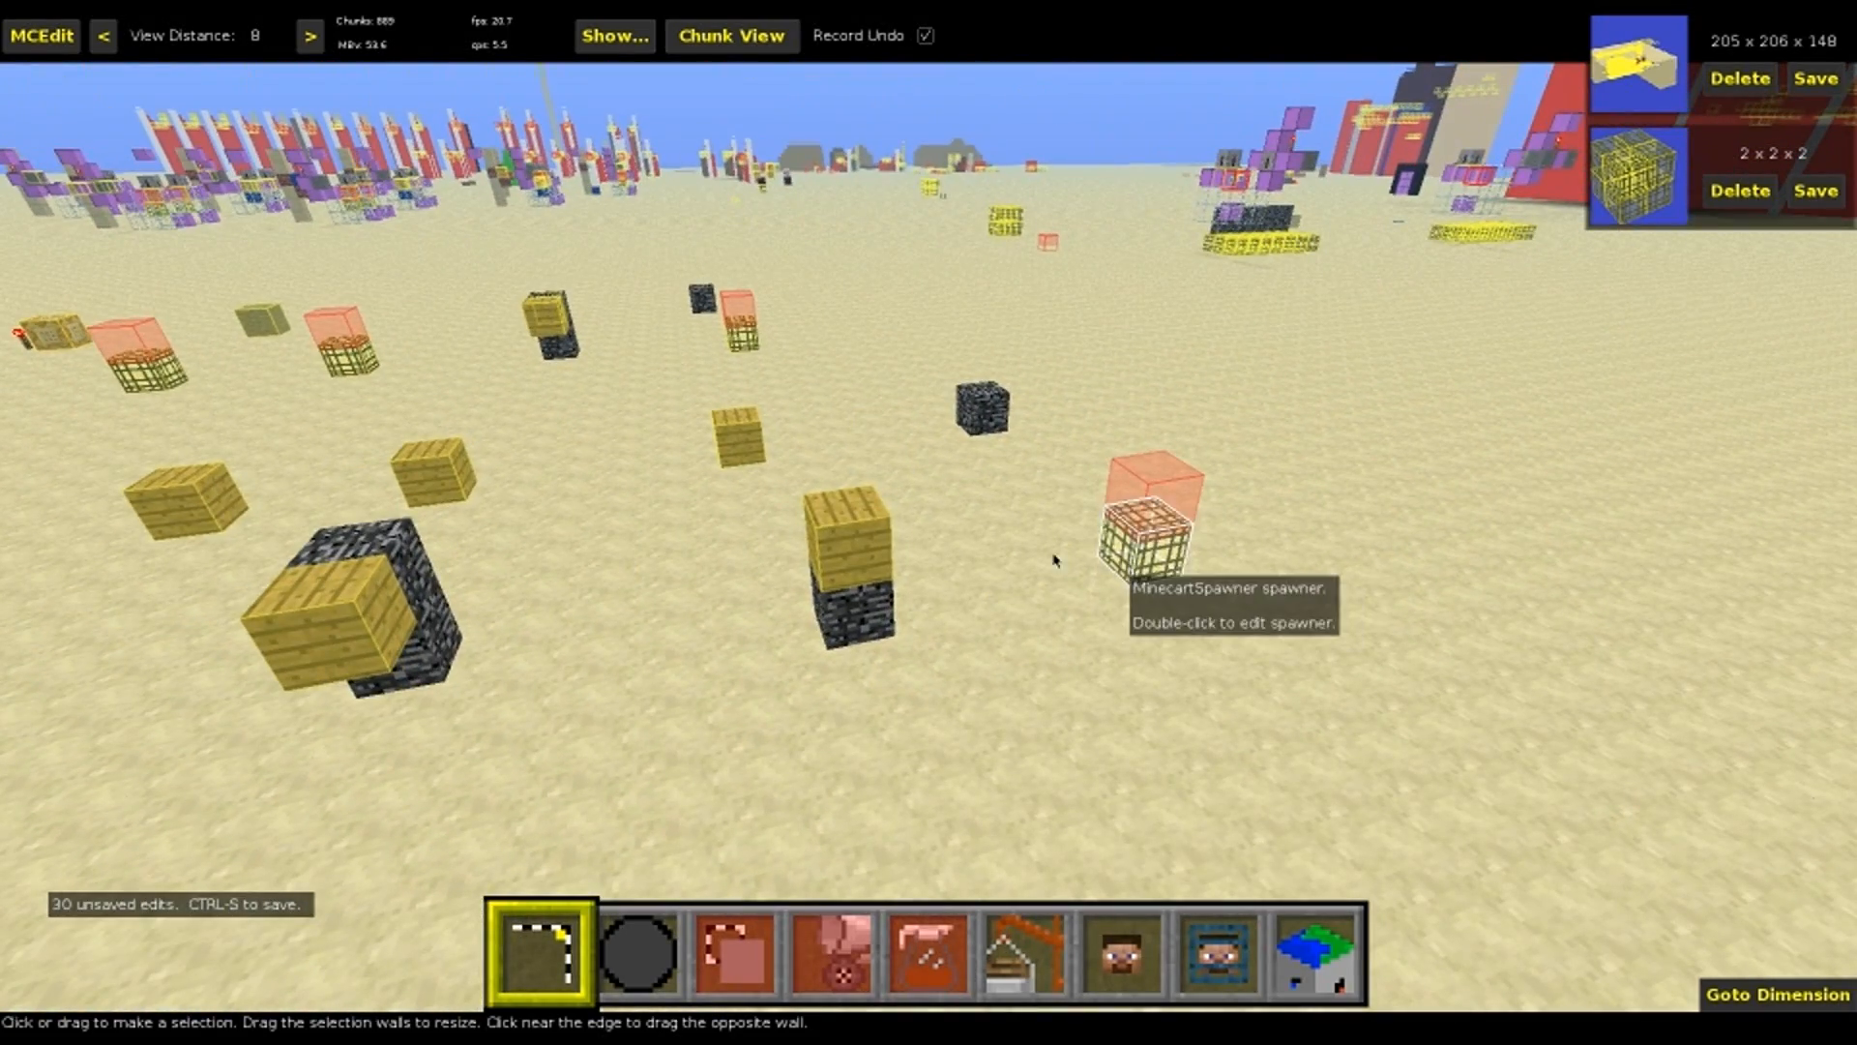
{"action": "key", "text": "d"}
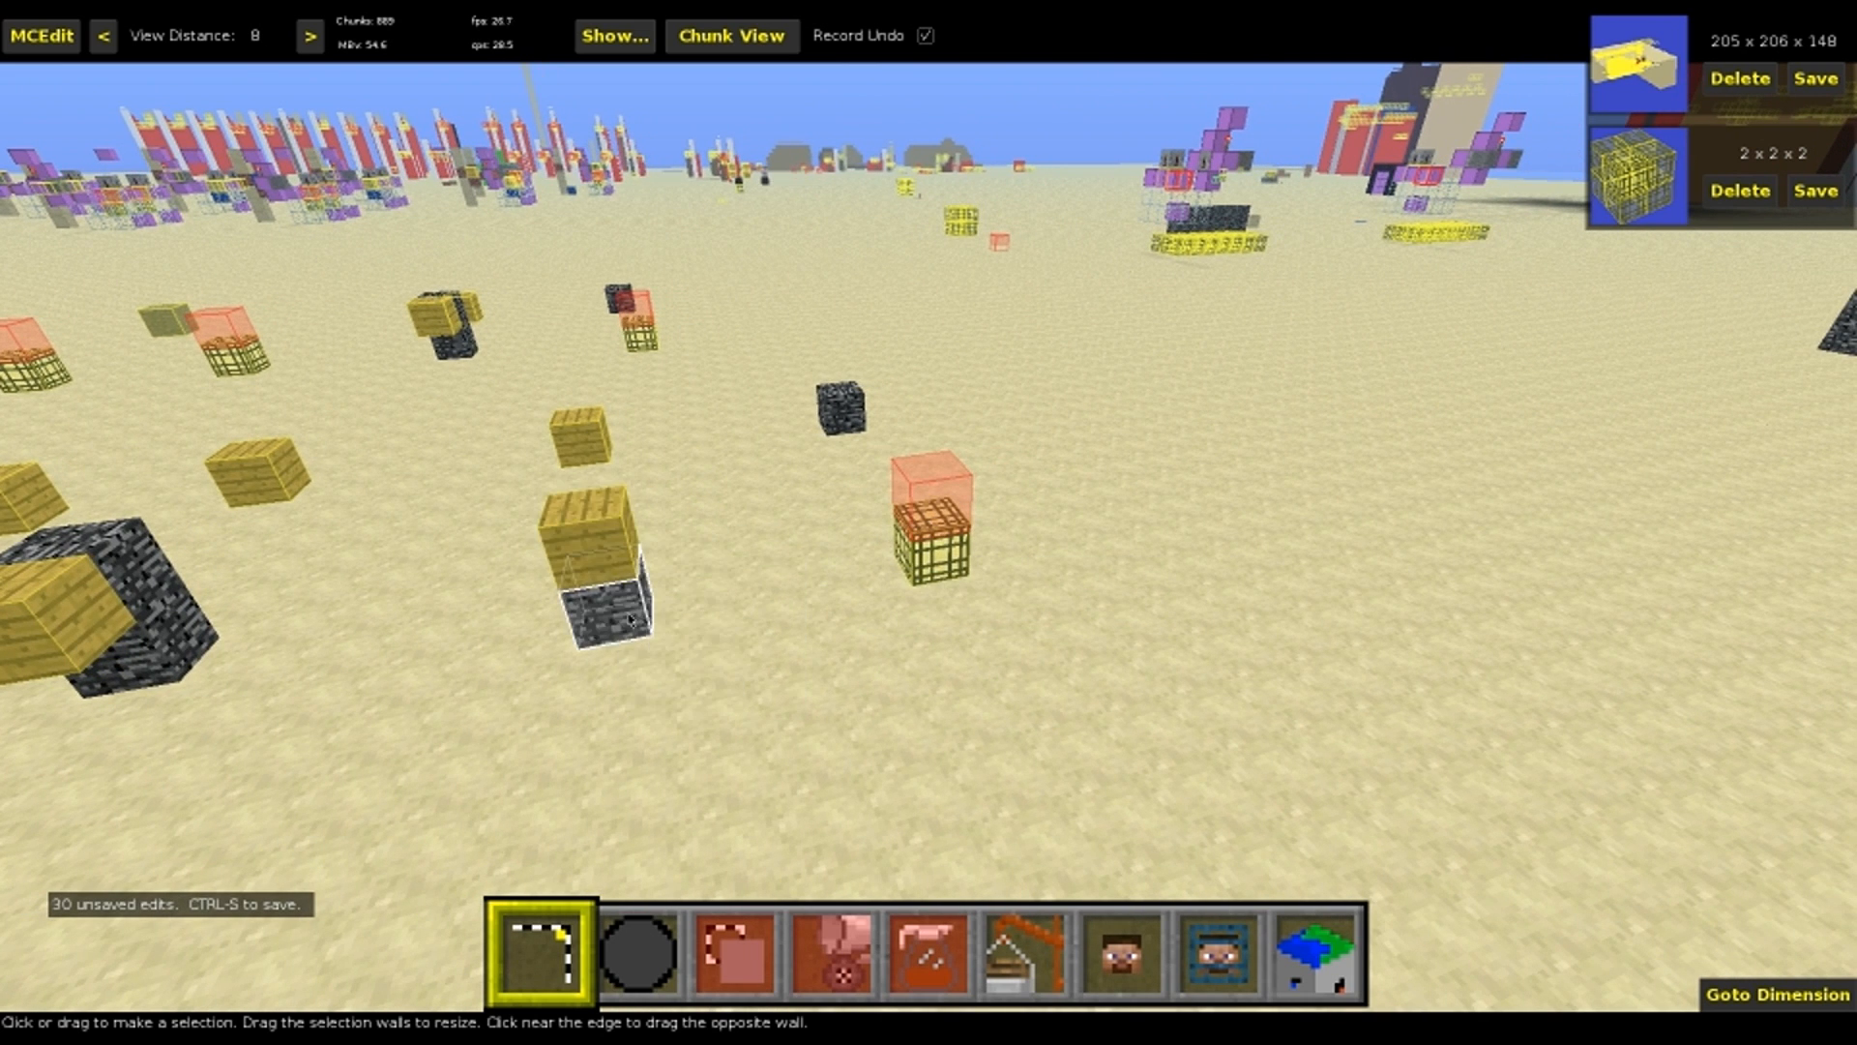
{"action": "left_click", "coordinate": [631, 624]}
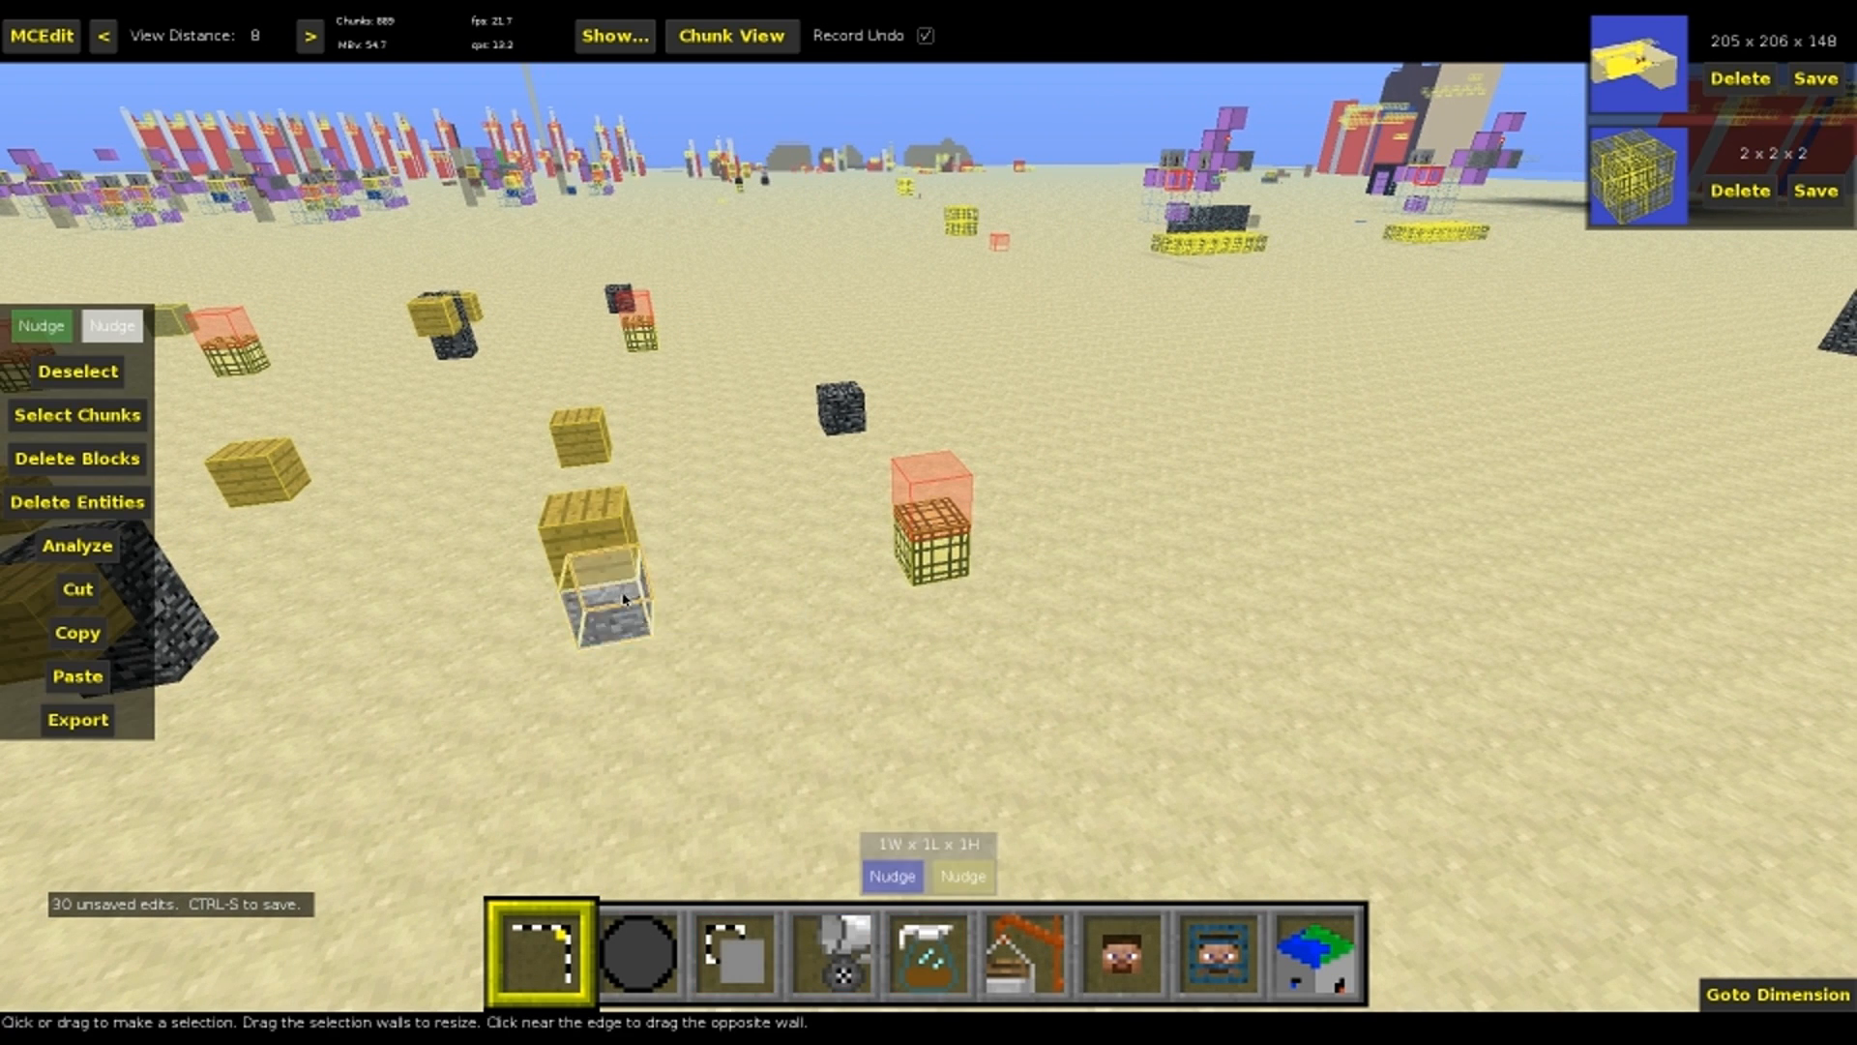
{"action": "mouse_move", "coordinate": [597, 540]}
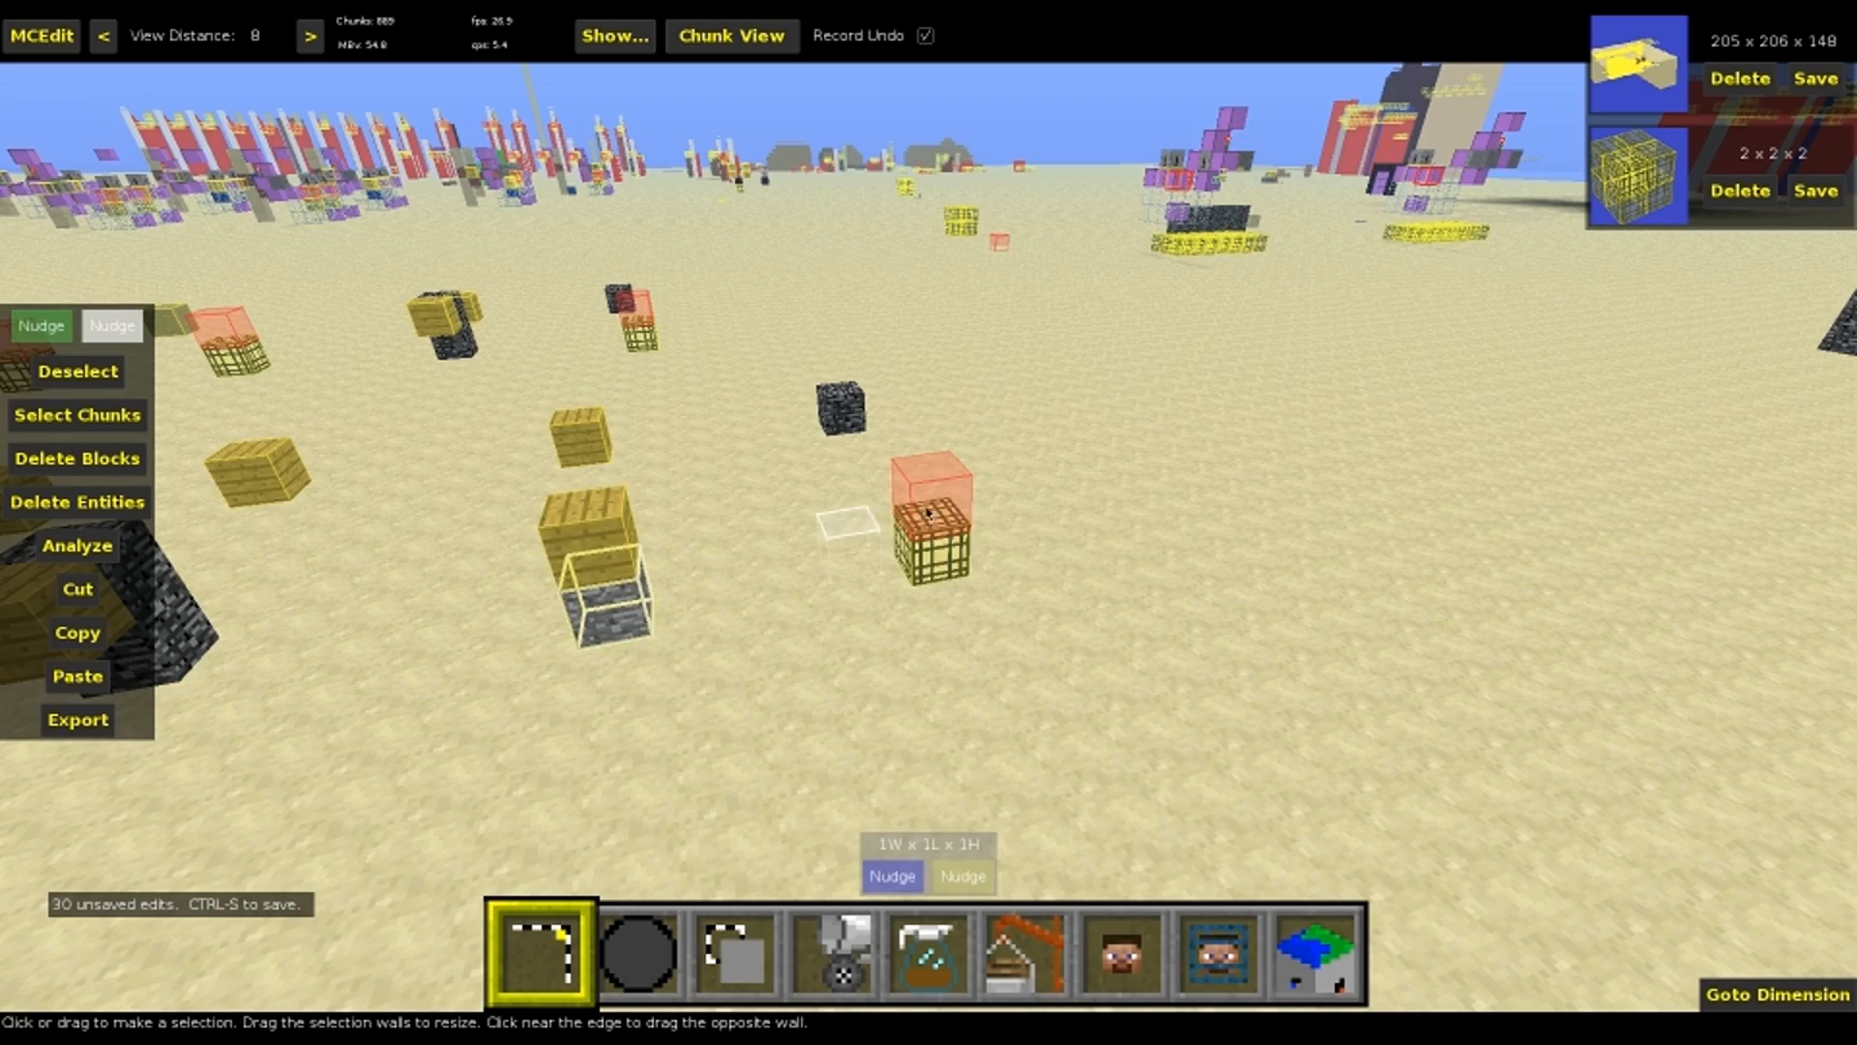
{"action": "right_click", "coordinate": [677, 515]}
{"action": "key", "text": "w"}
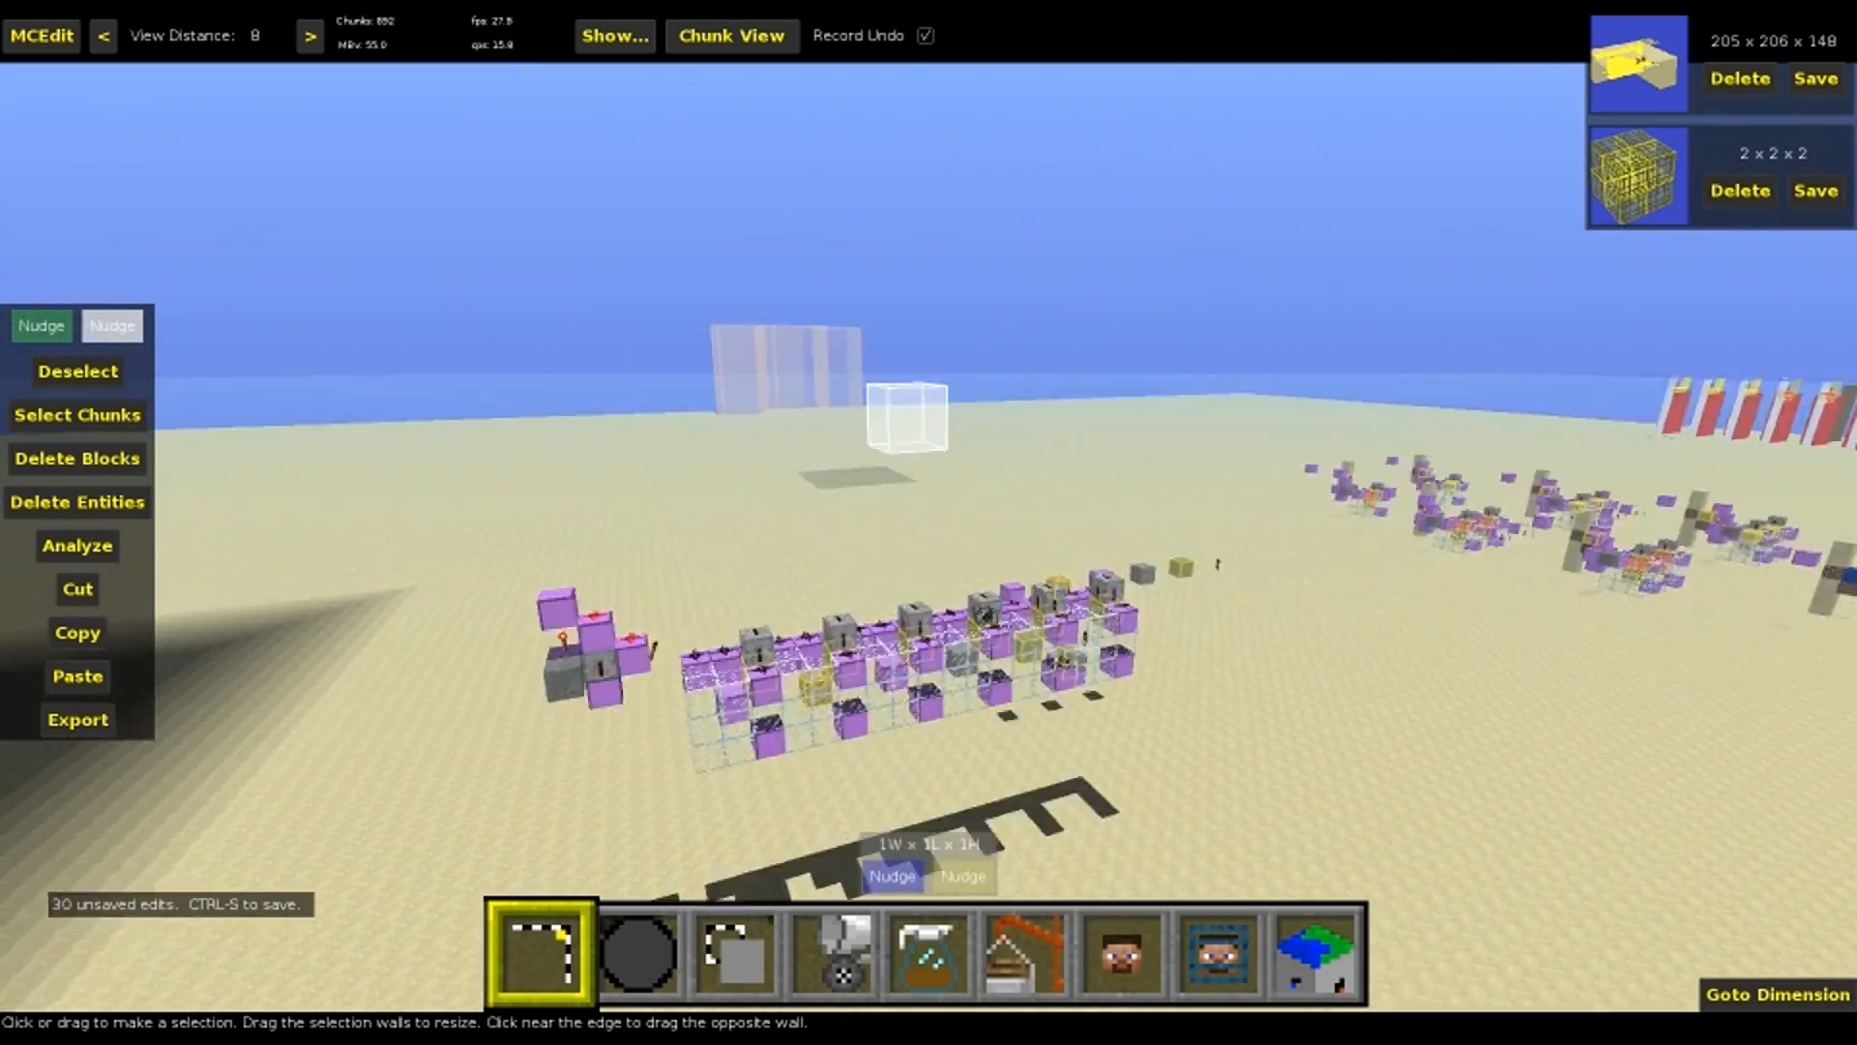
{"action": "right_click", "coordinate": [677, 515]}
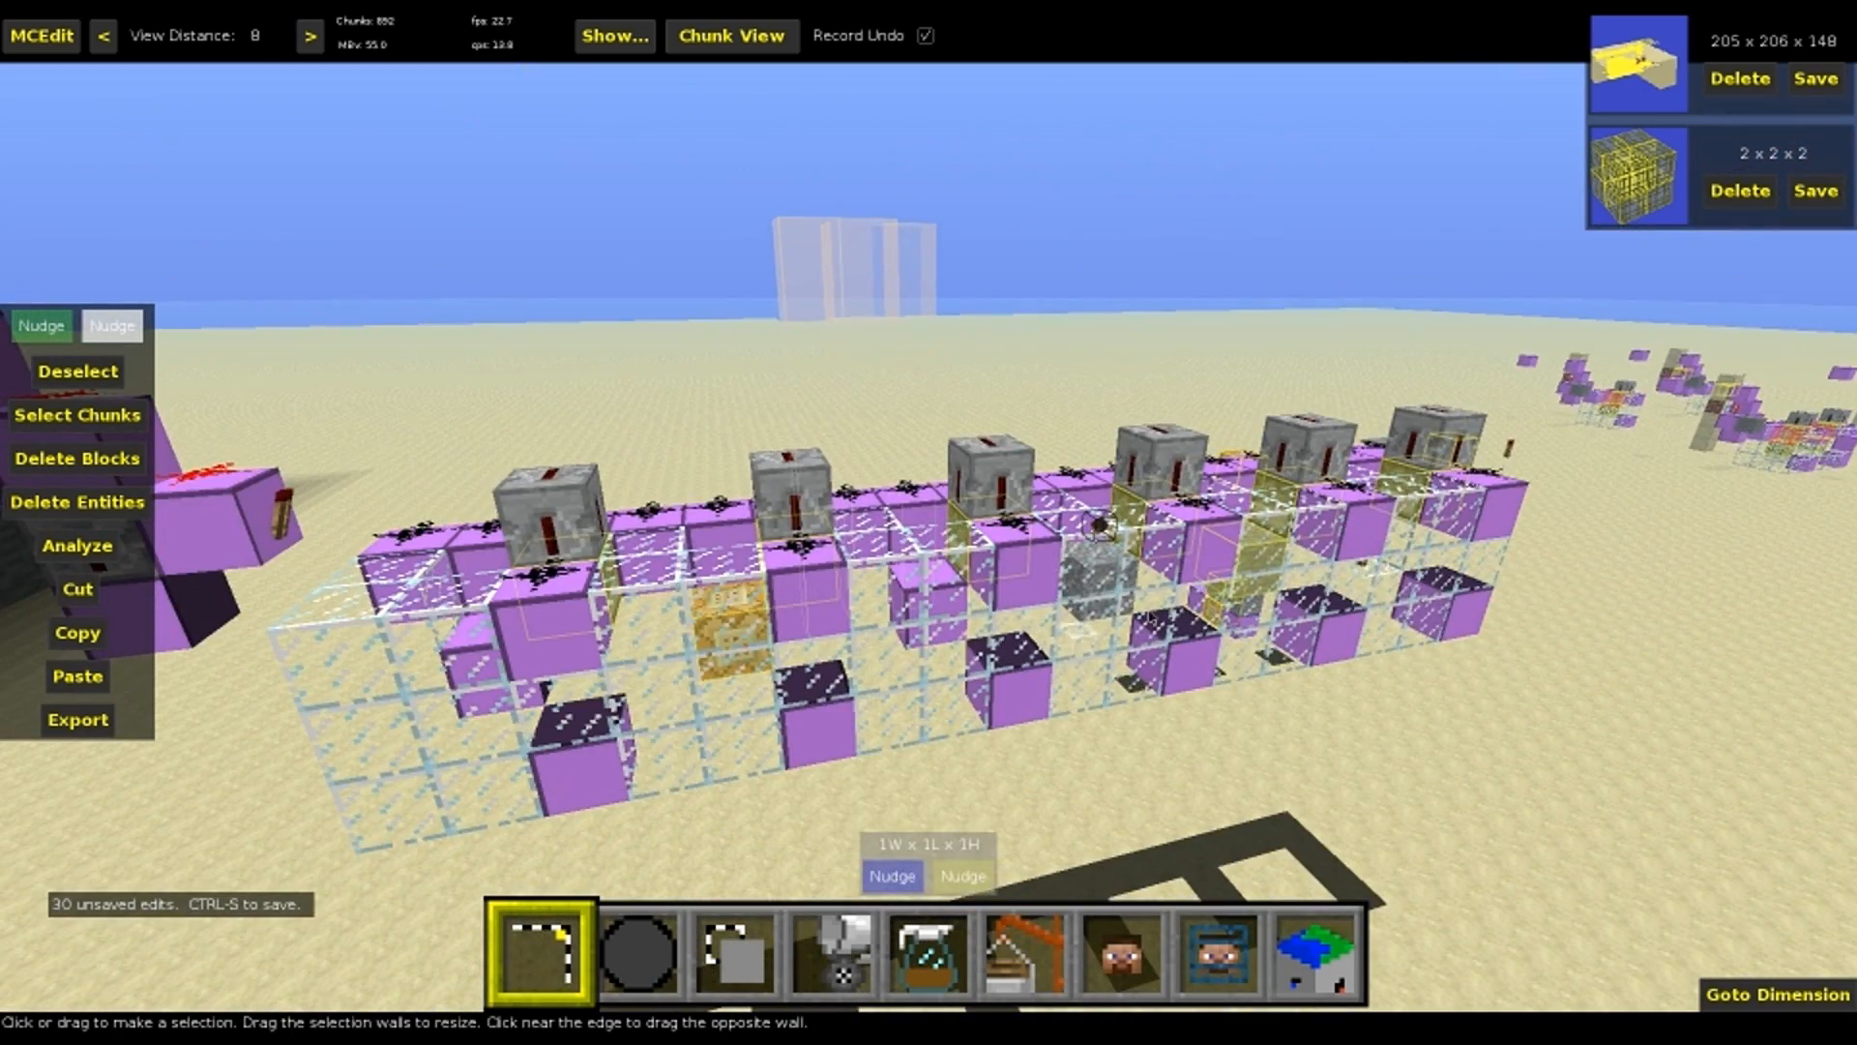
{"action": "key", "text": "w"}
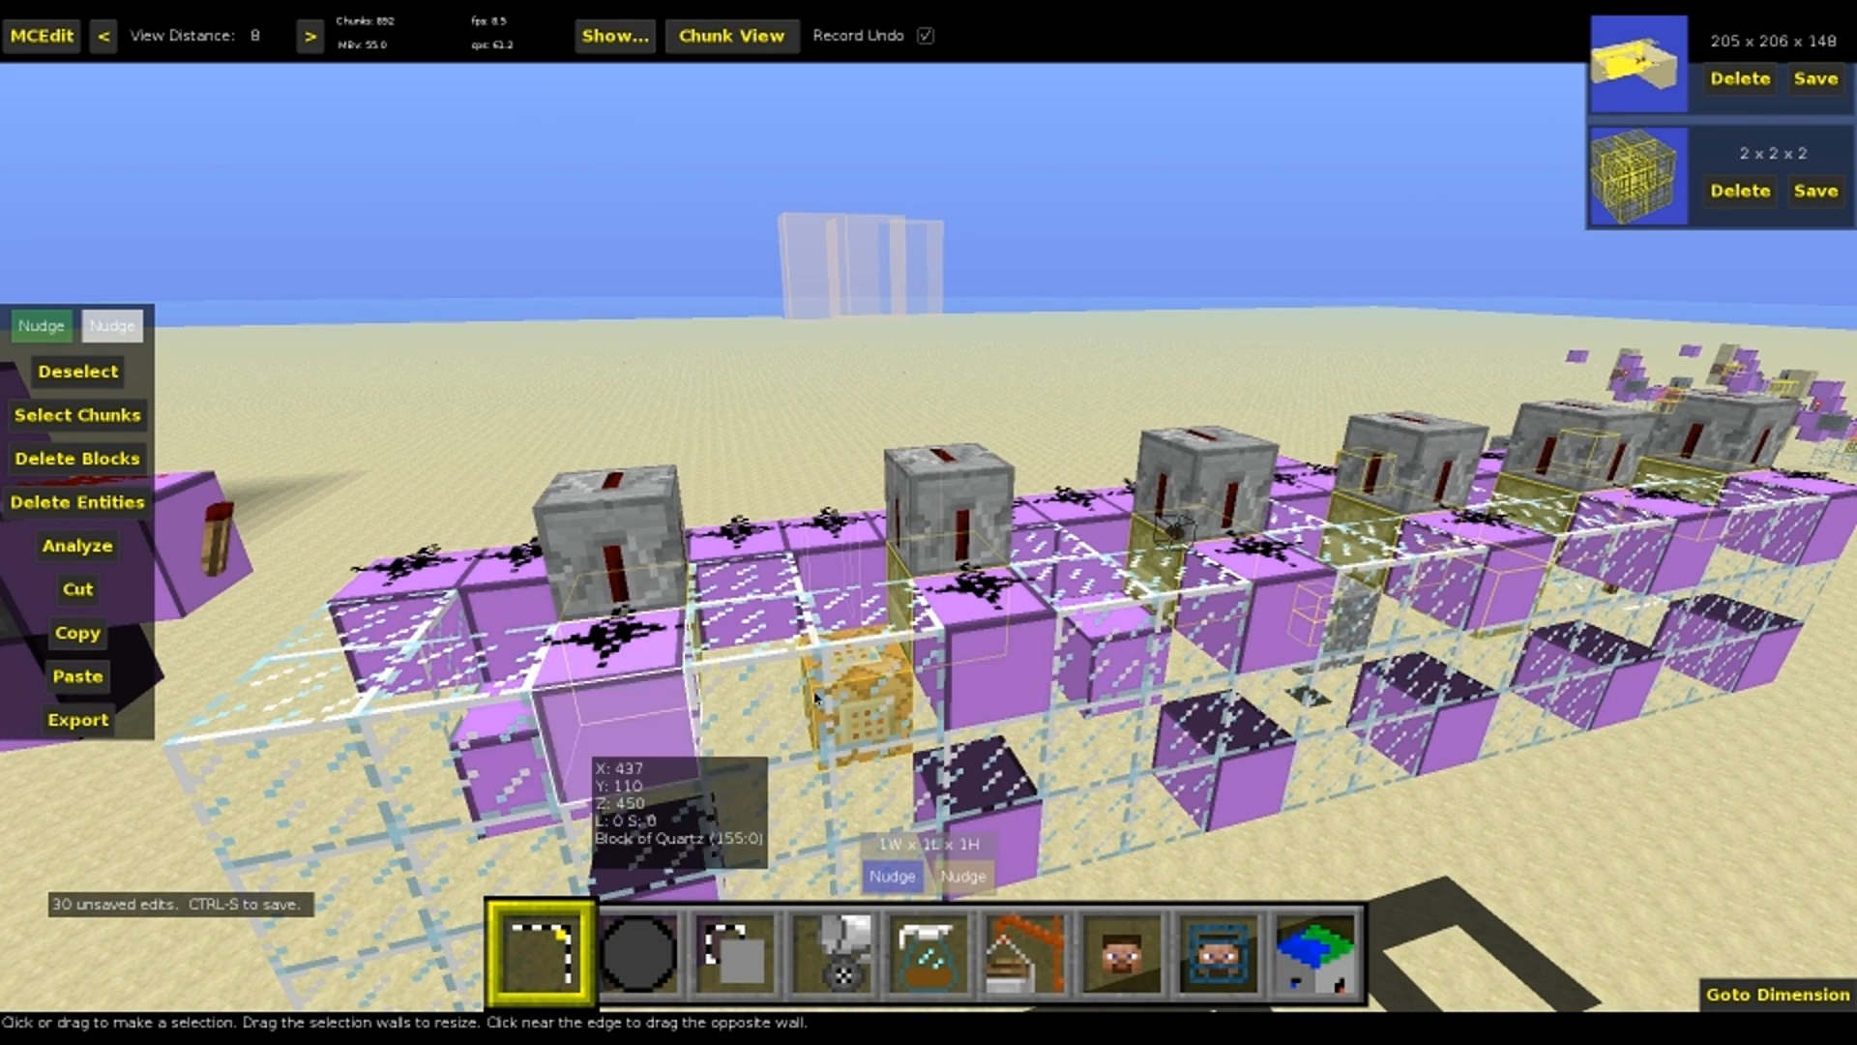
{"action": "left_click", "coordinate": [502, 752]}
{"action": "left_click", "coordinate": [619, 763]}
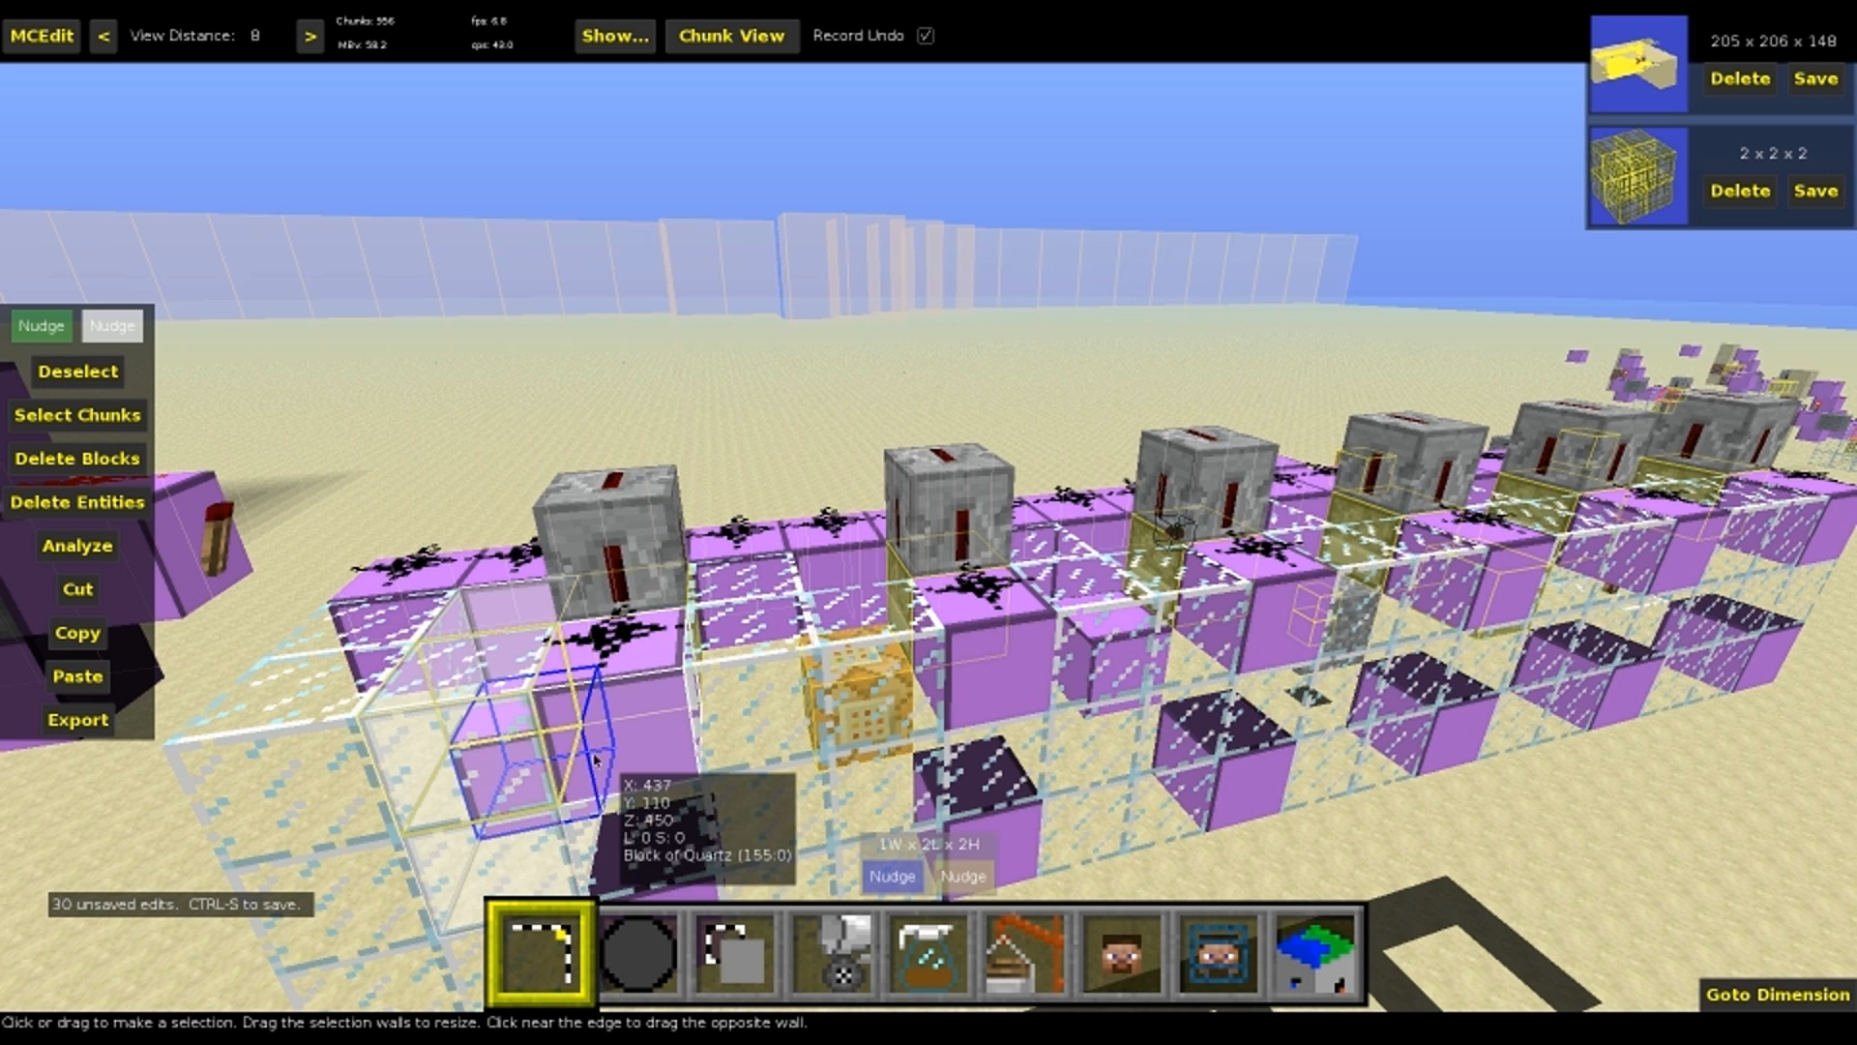
{"action": "key", "text": "ctrl+d"}
{"action": "left_click", "coordinate": [503, 737]}
{"action": "left_click", "coordinate": [114, 337]}
{"action": "key", "text": "q"}
{"action": "right_click", "coordinate": [567, 414]}
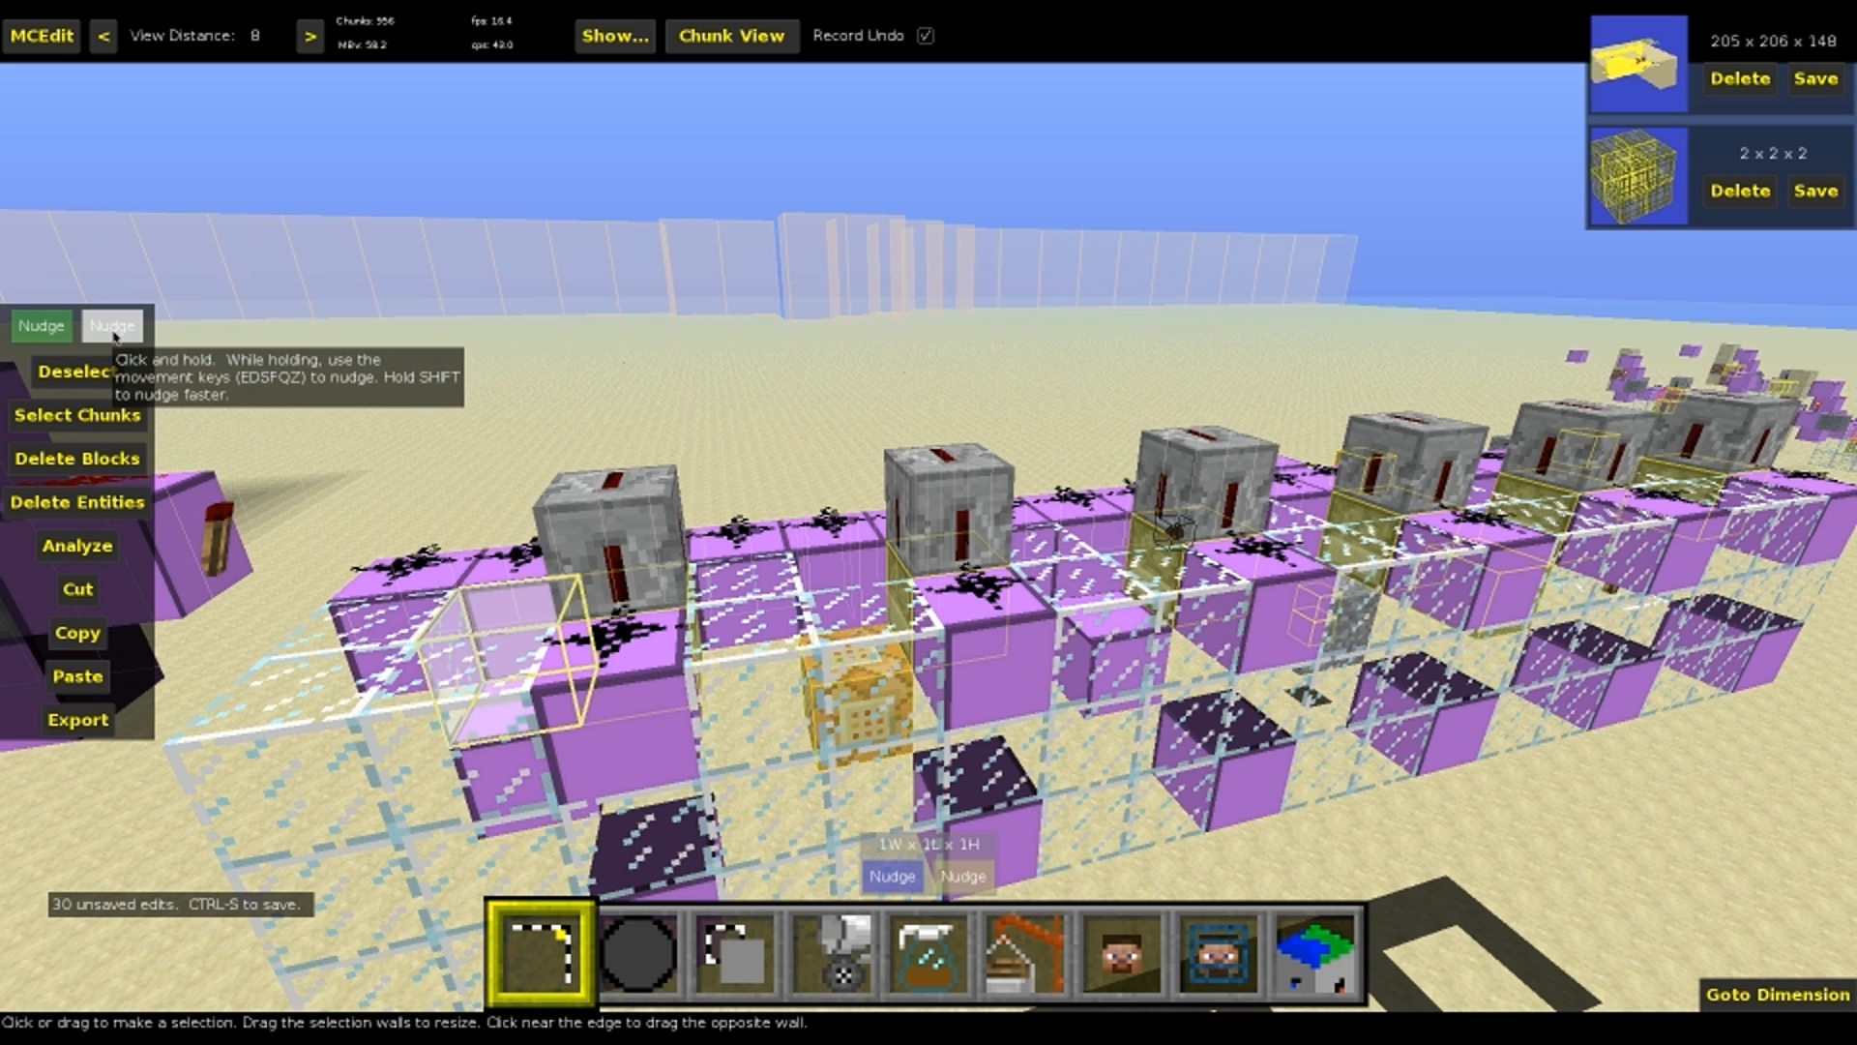
{"action": "right_click", "coordinate": [567, 414]}
{"action": "key", "text": "4"}
{"action": "key", "text": "4"}
{"action": "key", "text": "Escape"}
{"action": "key", "text": "1"}
Select the compact group of redstone, command block, chest and anvil beside the player marker, and clear the selection
{"action": "right_click", "coordinate": [767, 425]}
{"action": "key", "text": "w"}
{"action": "right_click", "coordinate": [842, 439]}
{"action": "key", "text": "z"}
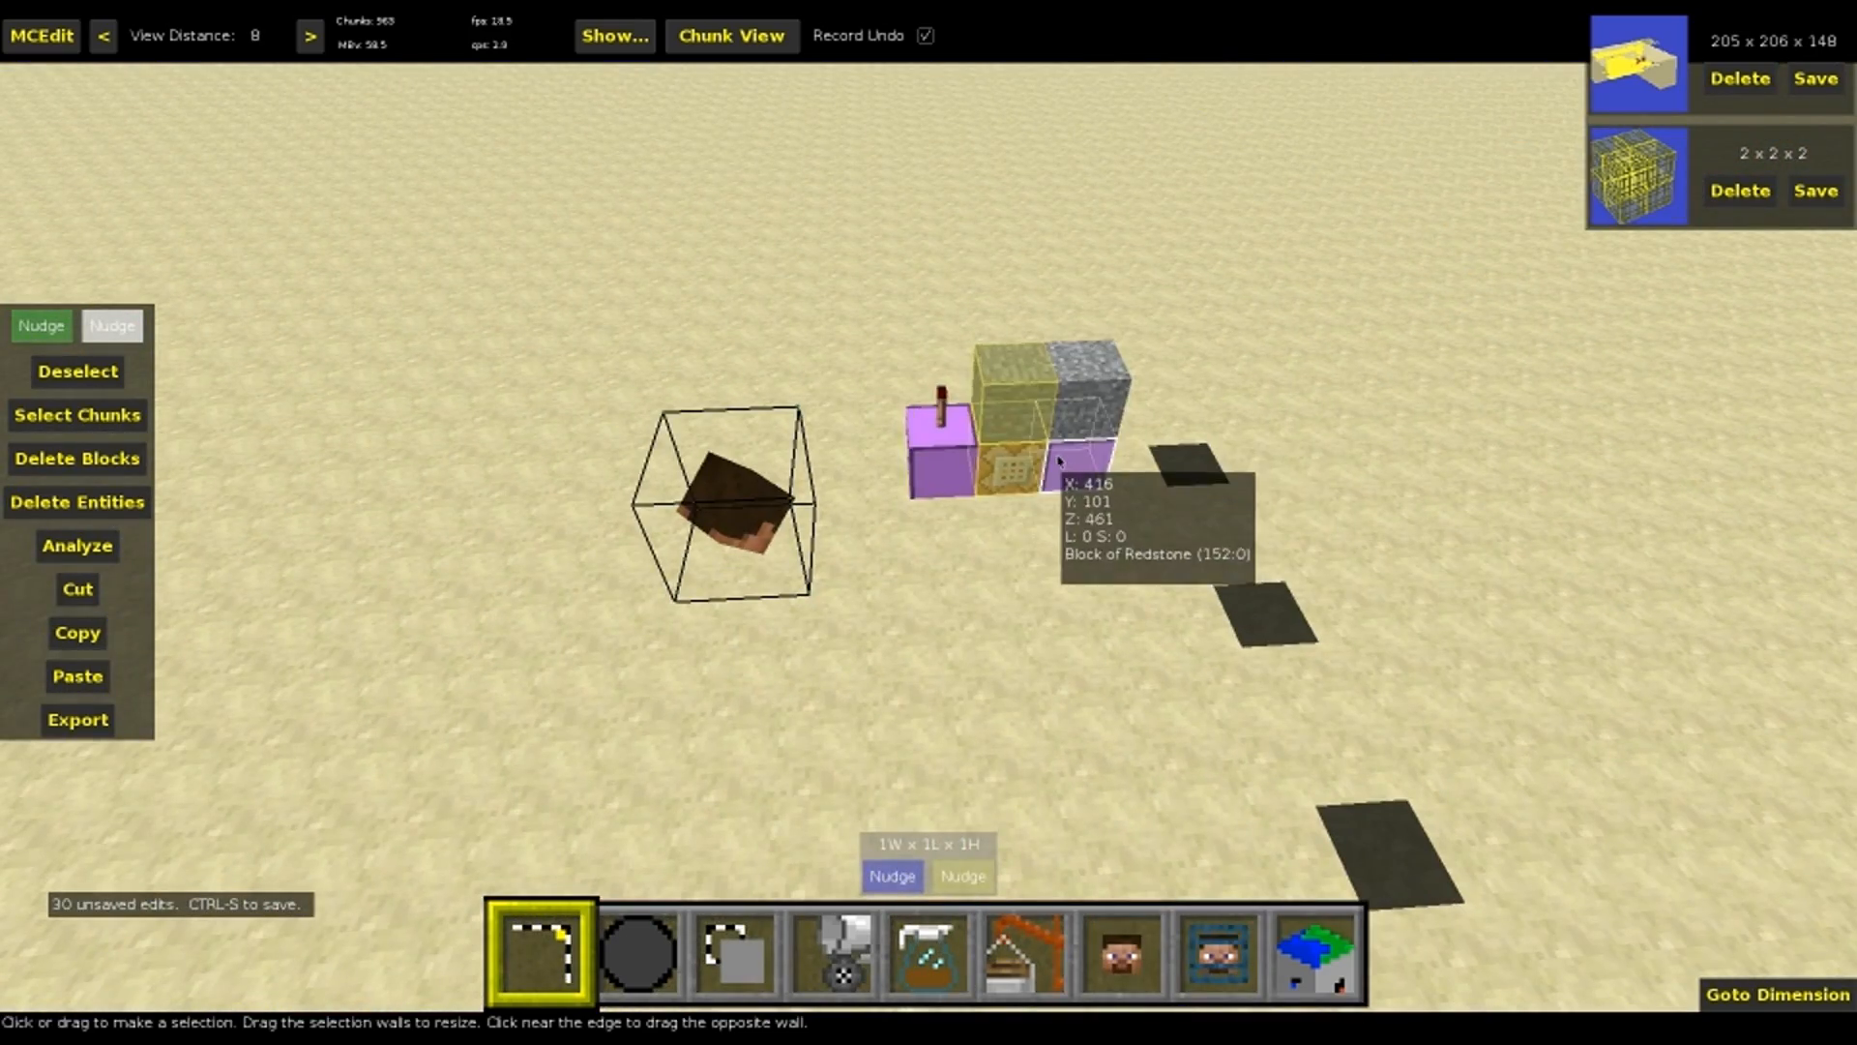
{"action": "left_click", "coordinate": [1057, 462]}
{"action": "left_click", "coordinate": [943, 419]}
{"action": "right_click_drag", "start_coordinate": [957, 438], "coordinate": [1016, 527]}
{"action": "key", "text": "ctrl+d"}
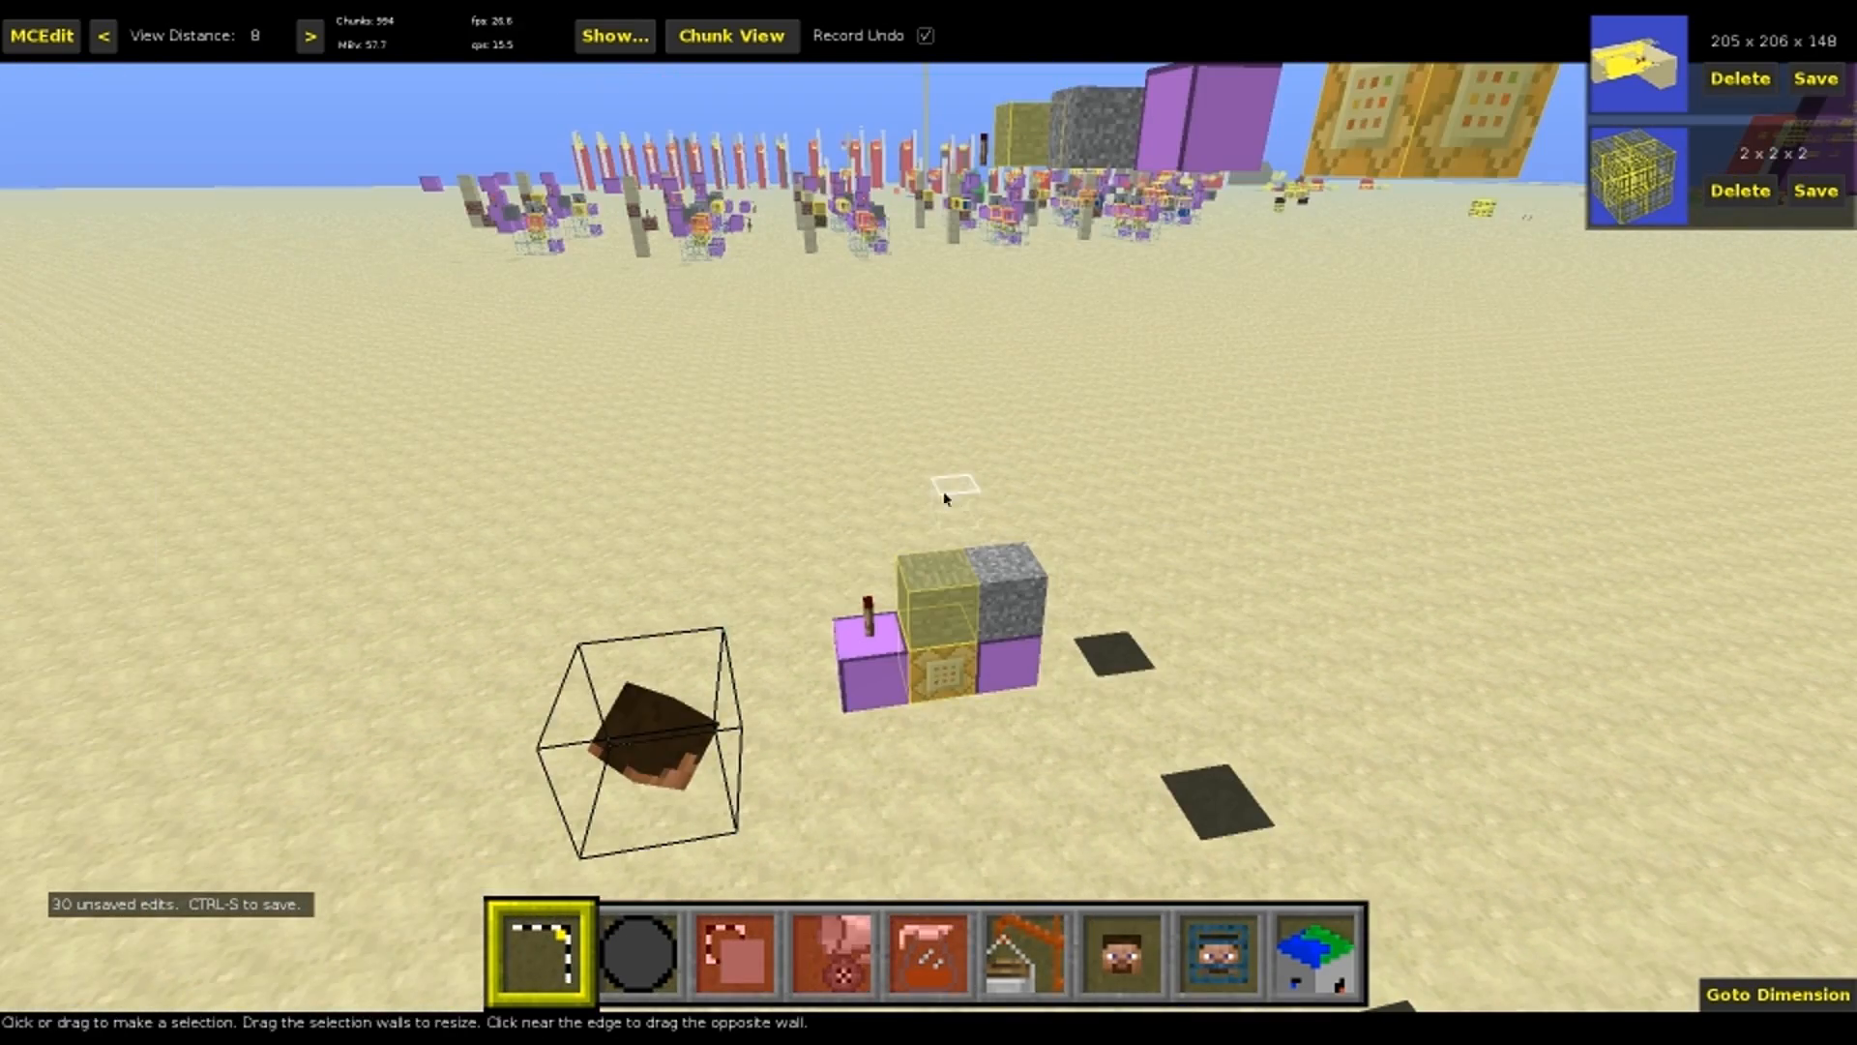
Fill an empty area 1 wide, 3 long and 2 high on the sand with signs, and try to edit one sign's text
{"action": "right_click", "coordinate": [943, 493]}
{"action": "key", "text": "s"}
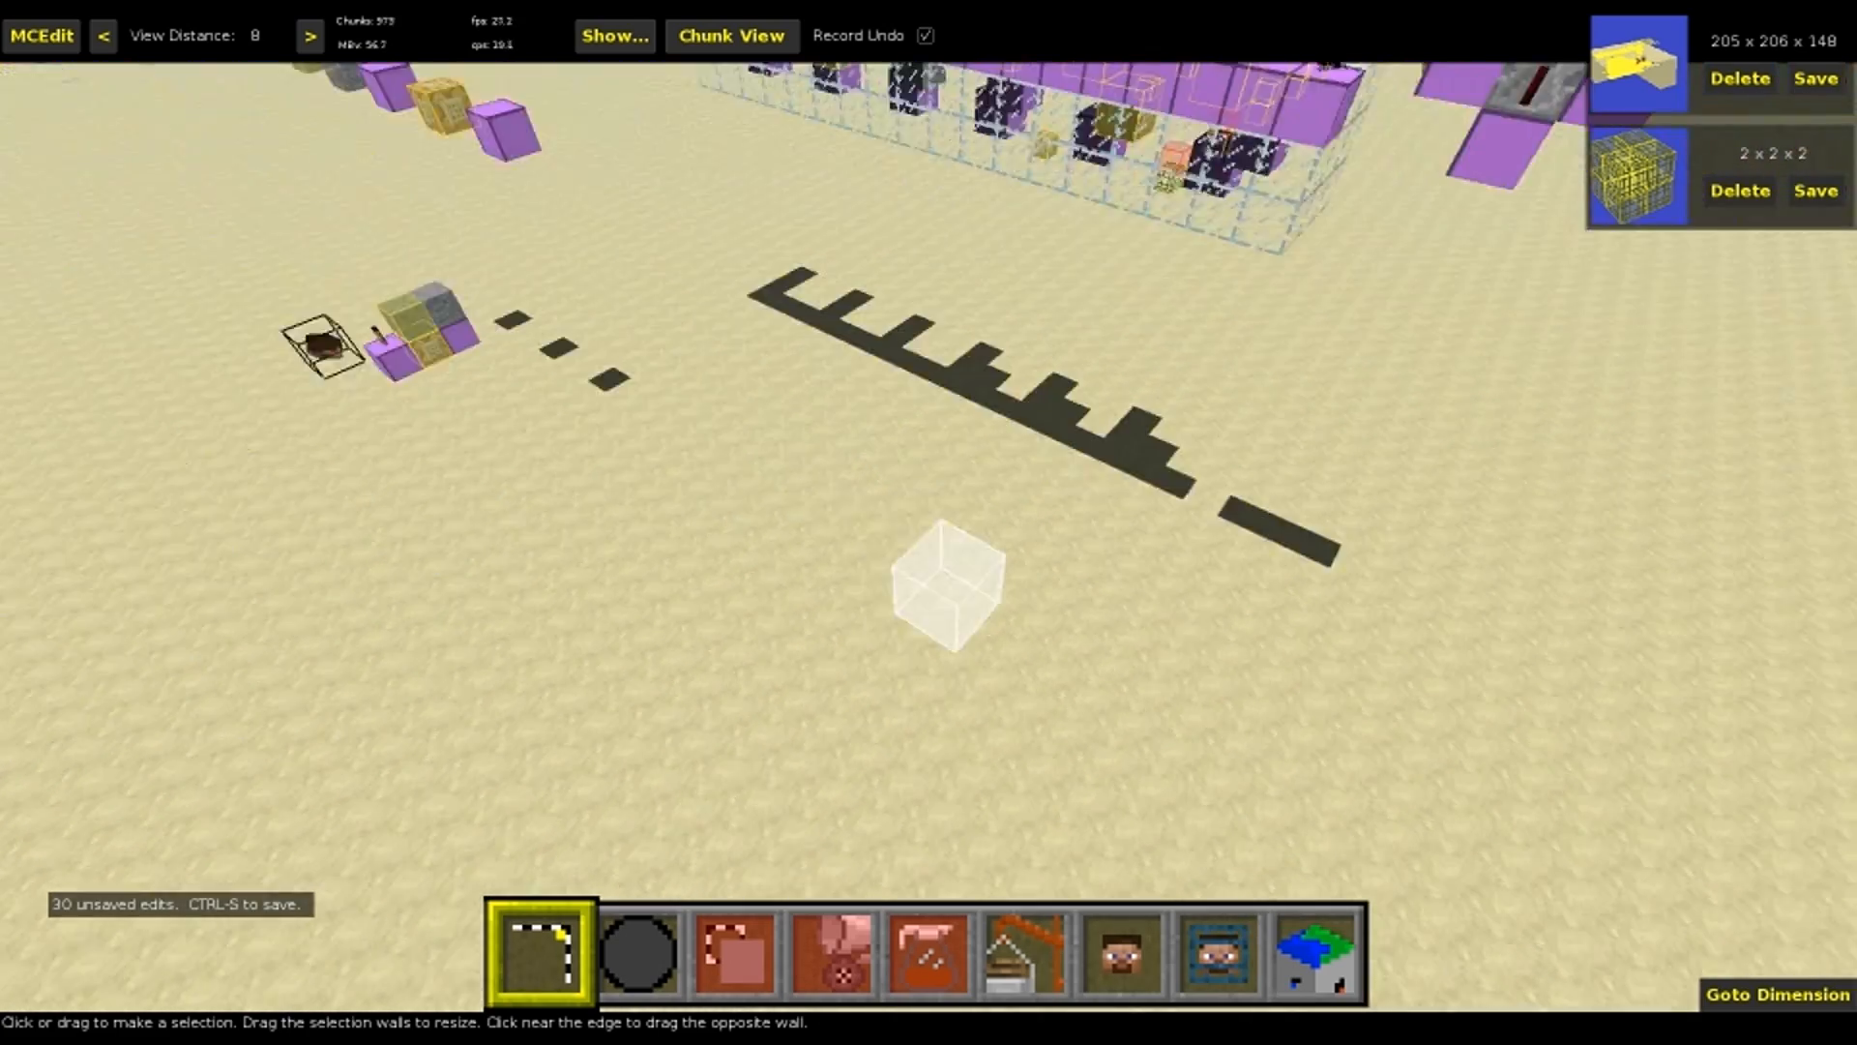
{"action": "right_click", "coordinate": [945, 504]}
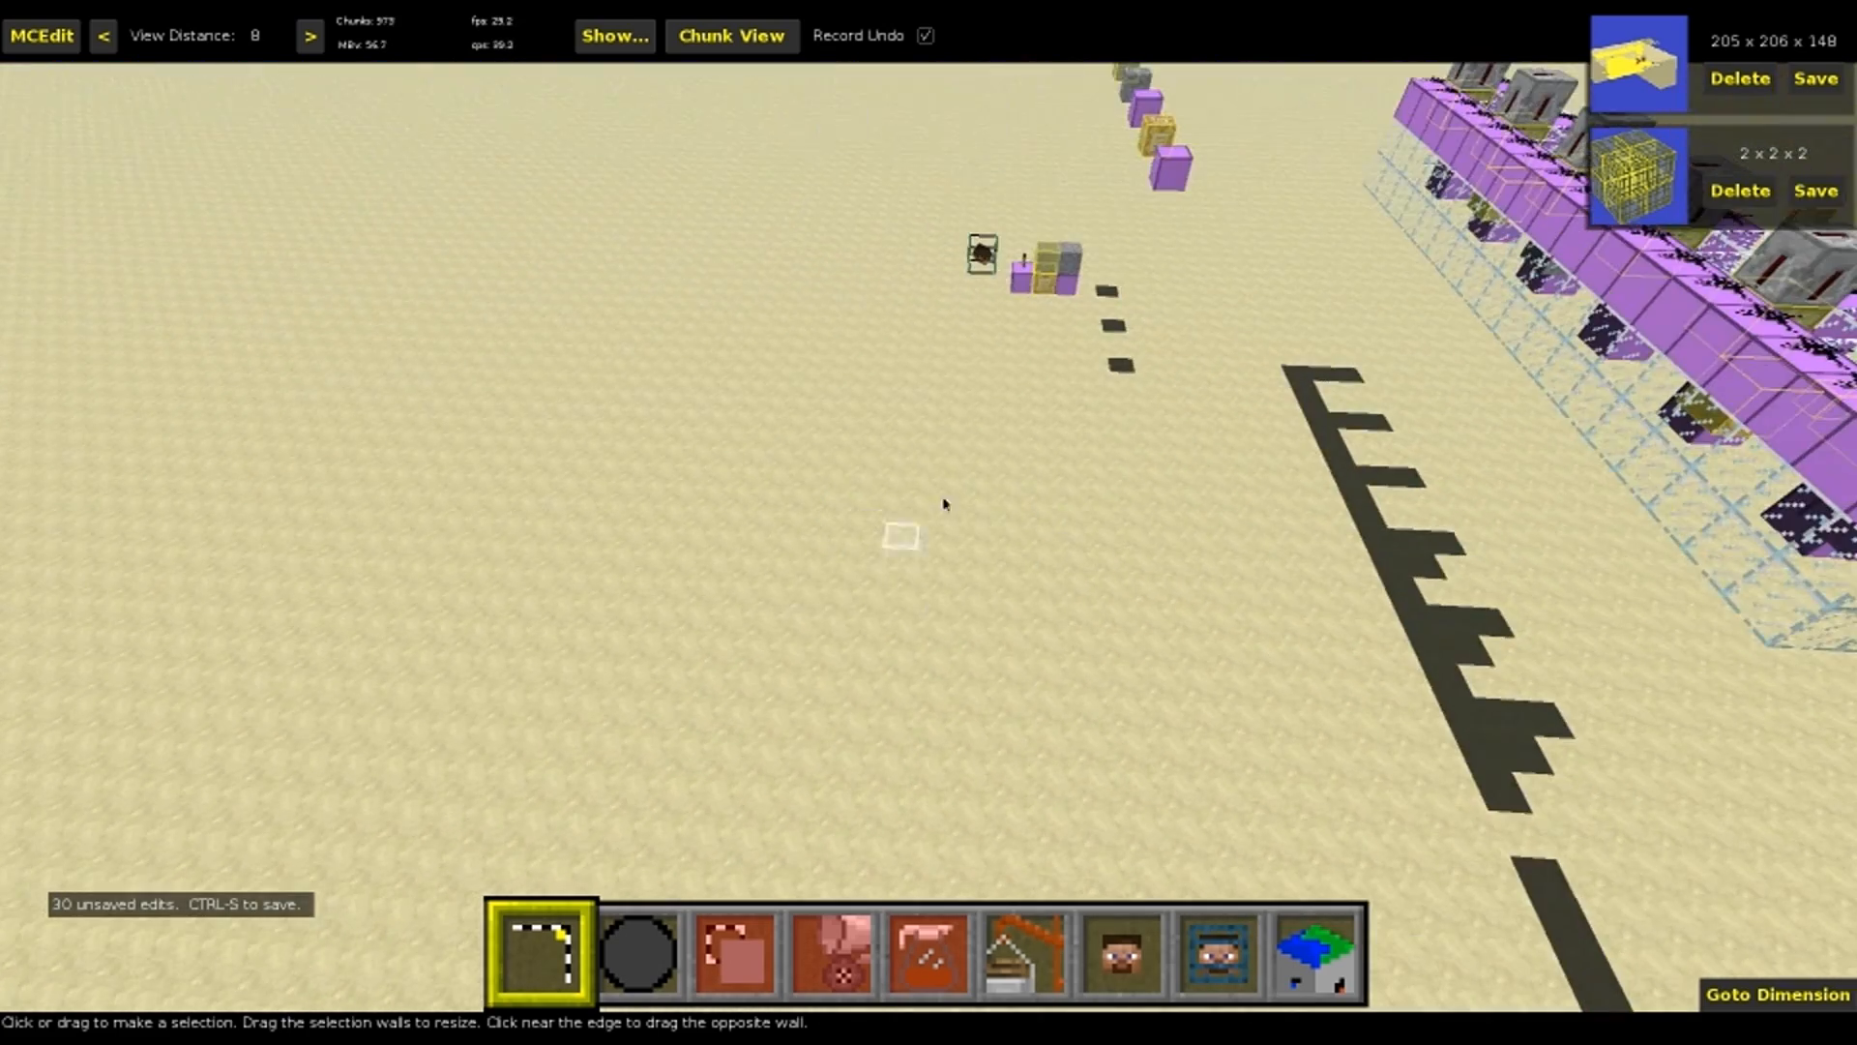
{"action": "left_click", "coordinate": [861, 619]}
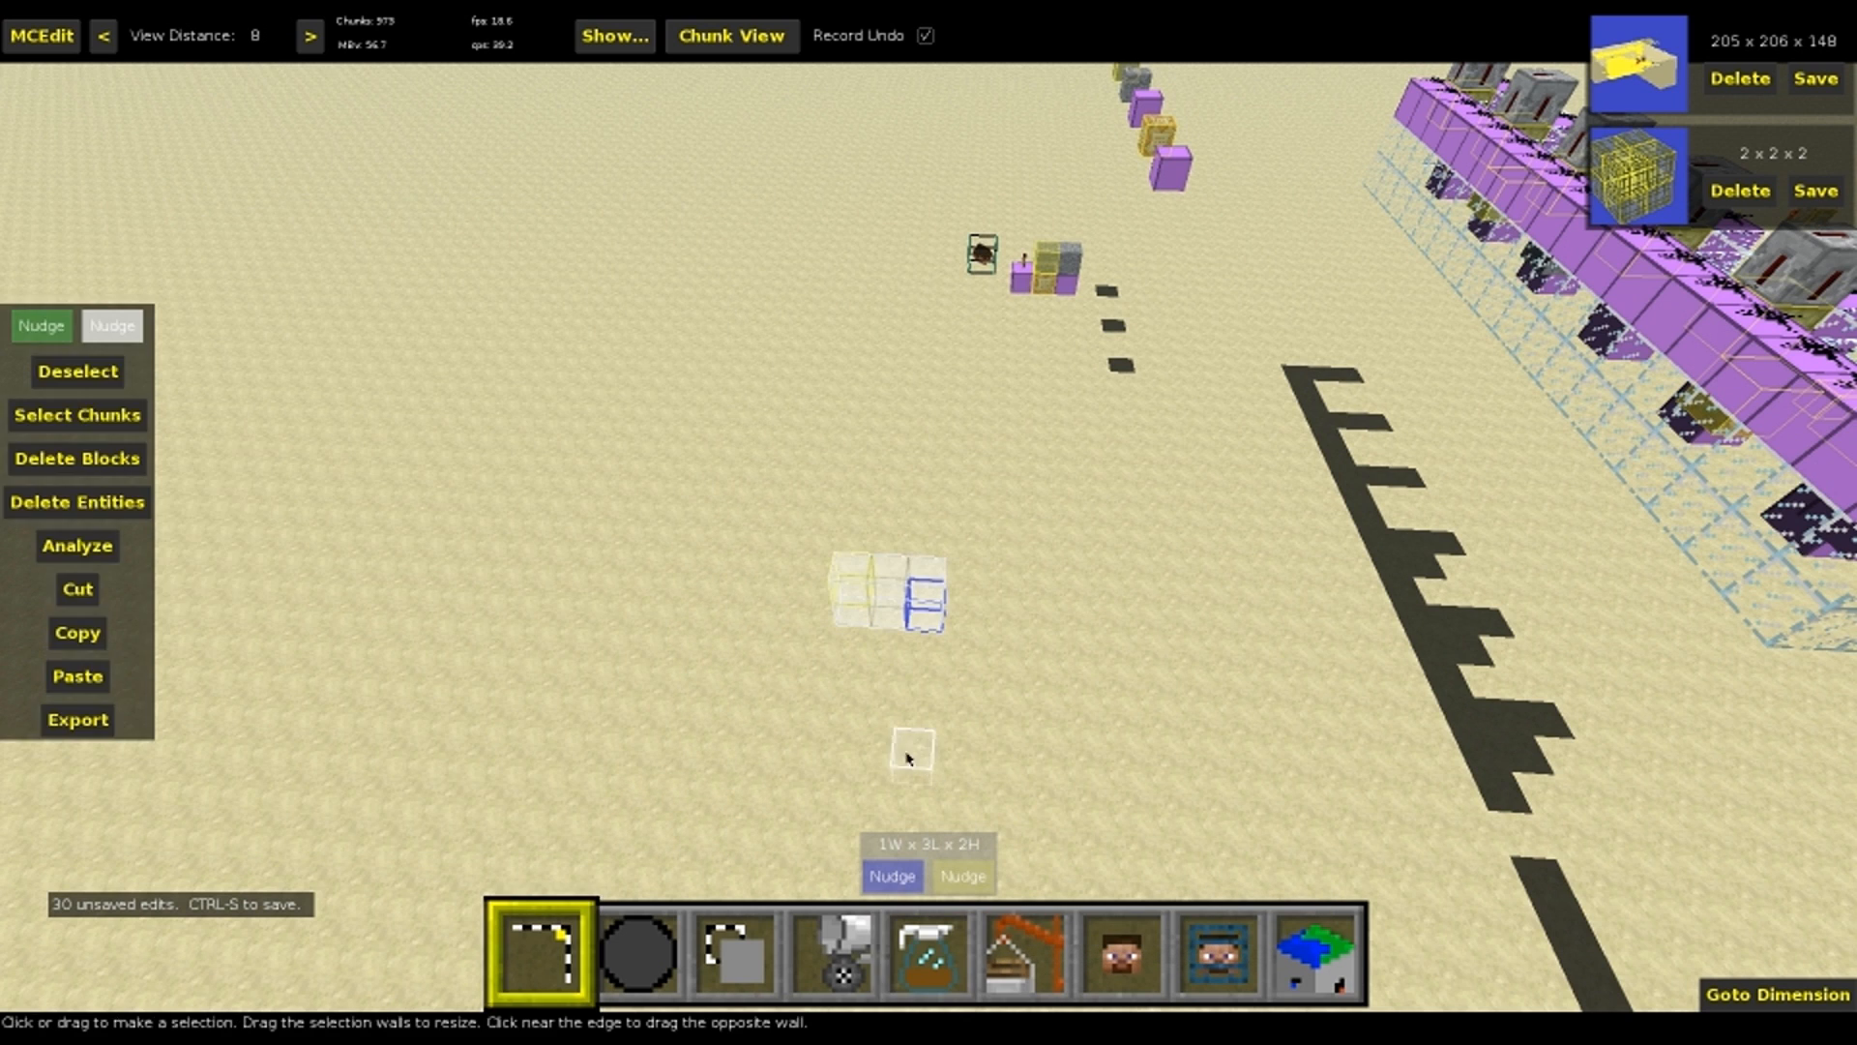
{"action": "key", "text": "4"}
{"action": "type", "text": "si"}
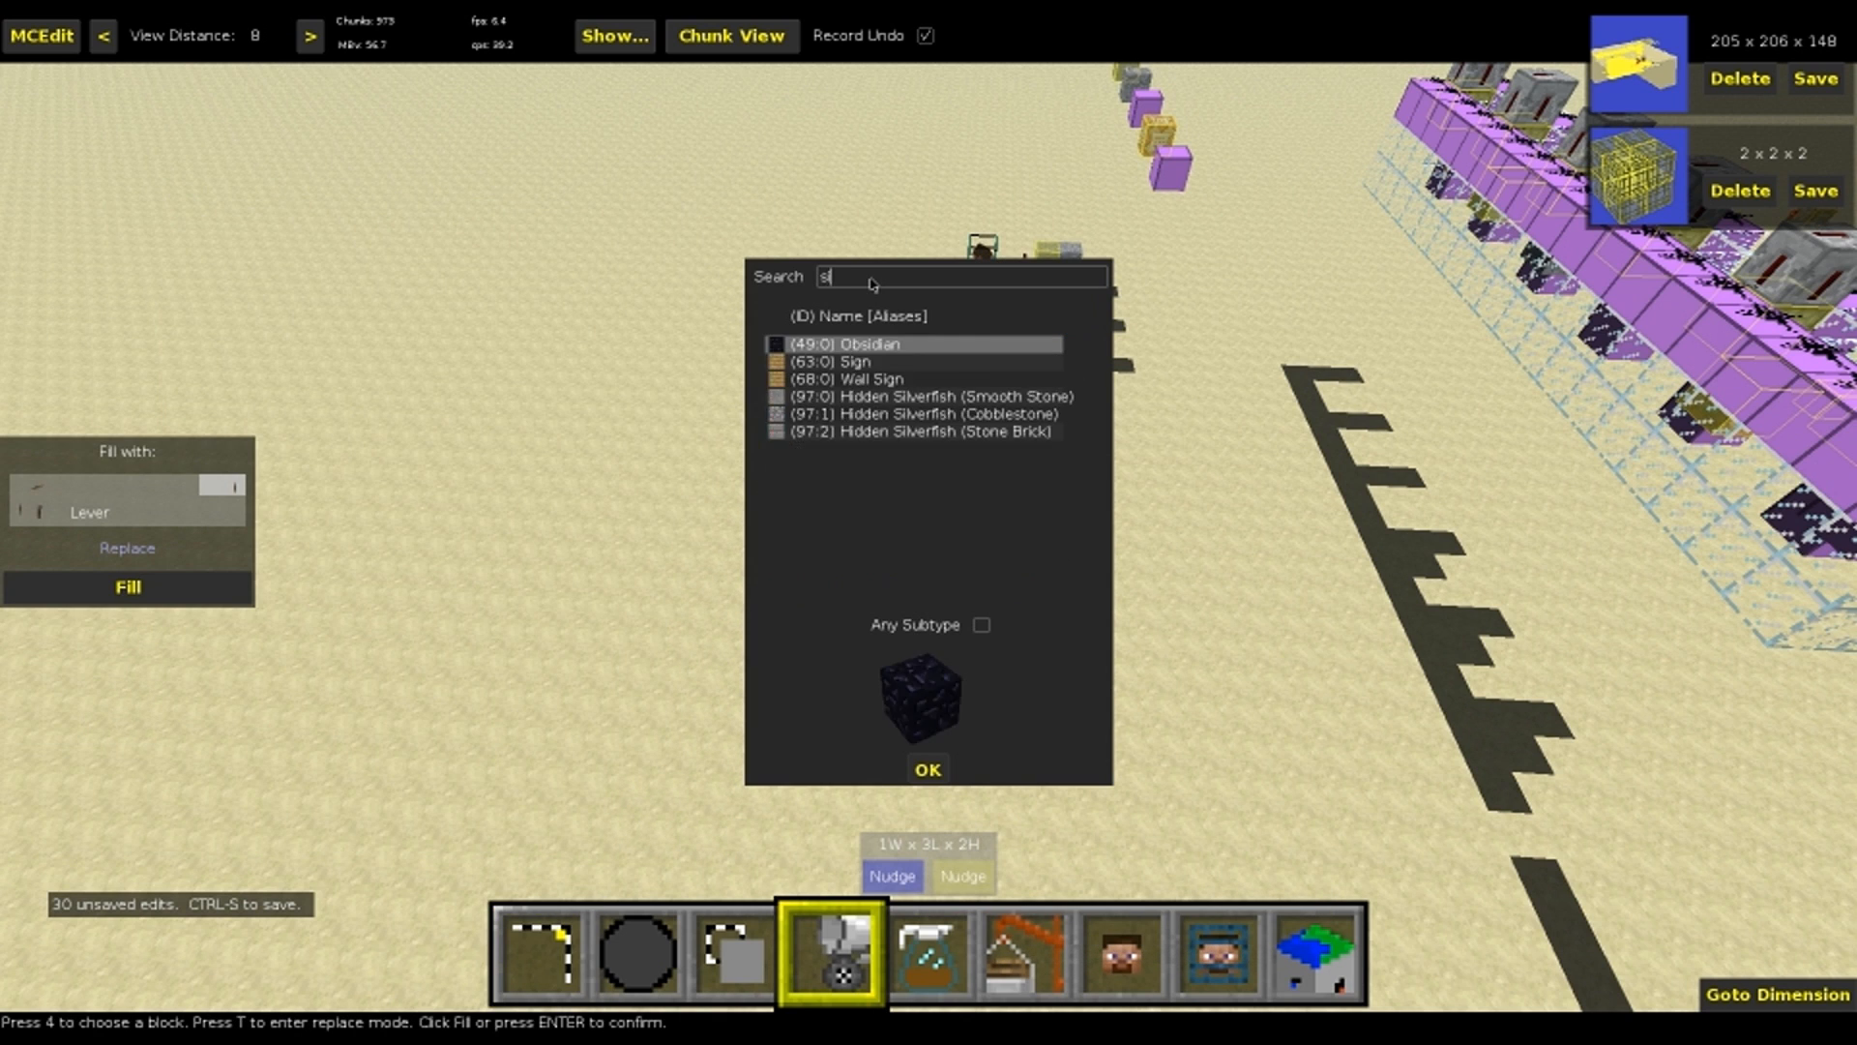
{"action": "key", "text": "Return"}
{"action": "key", "text": "Return"}
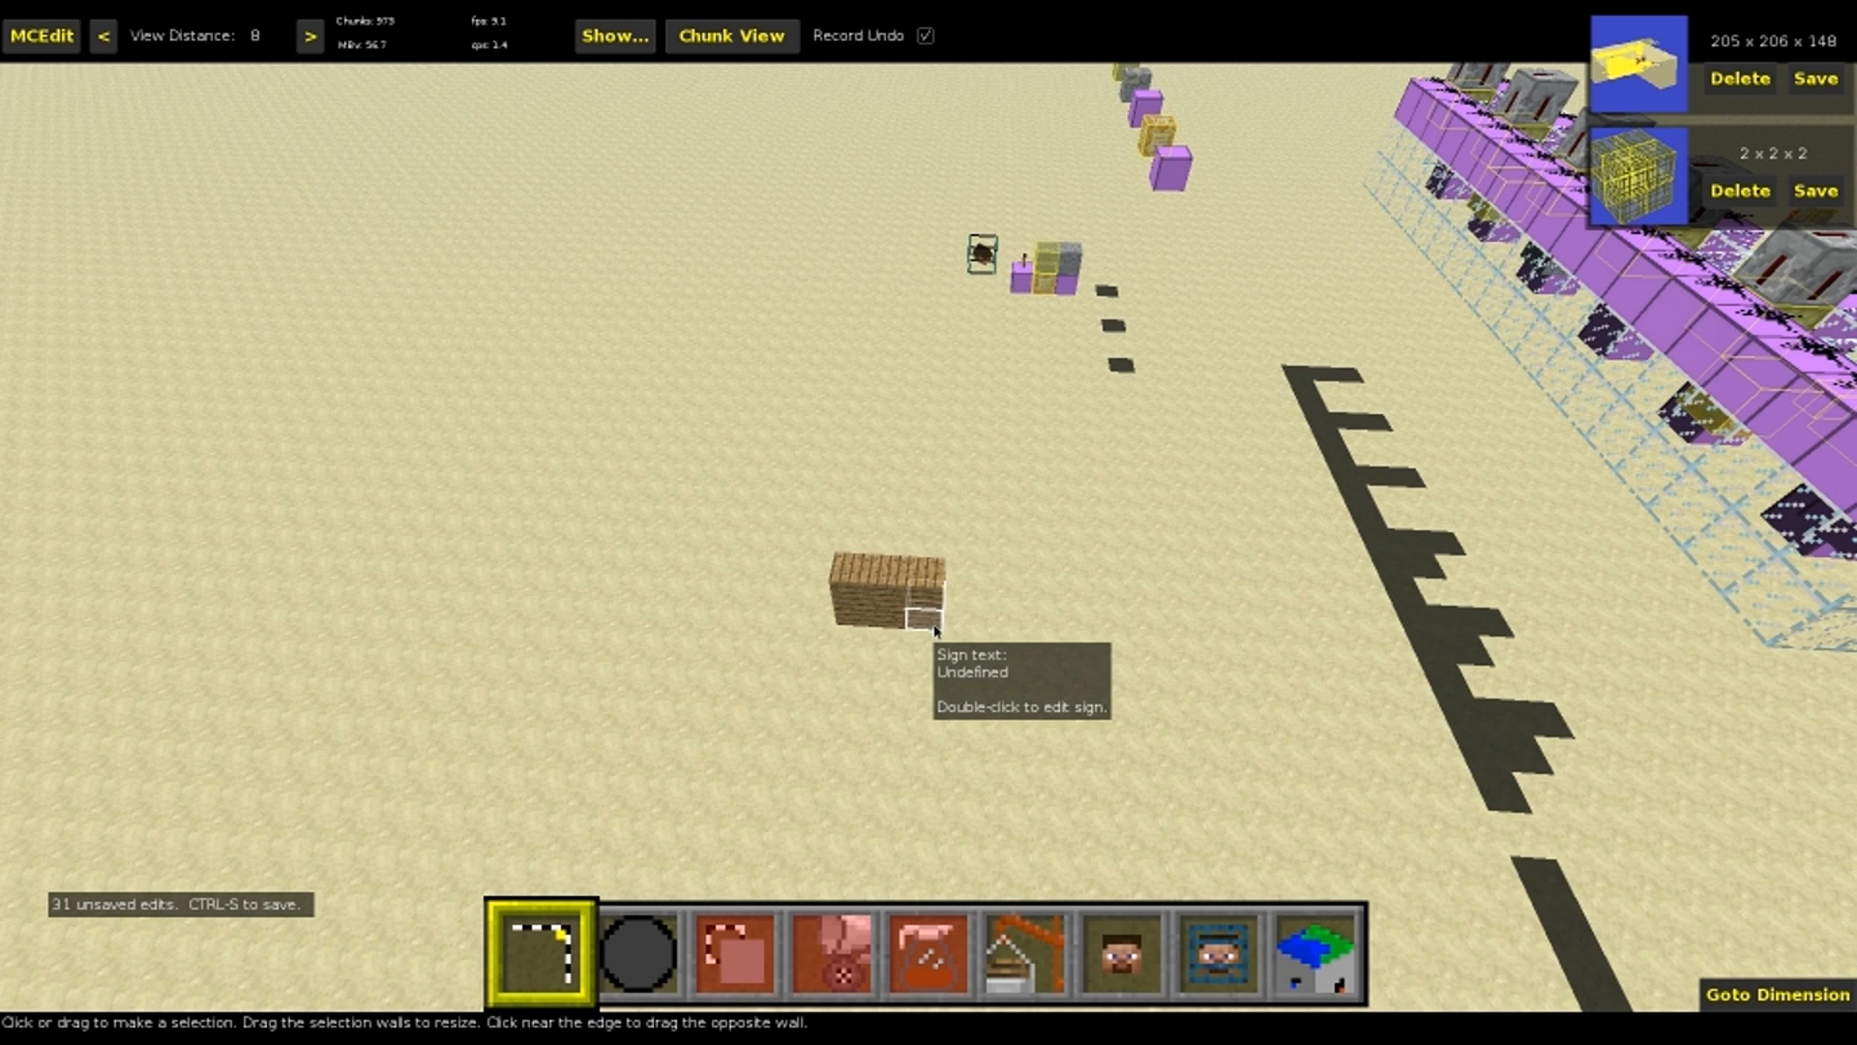
{"action": "double_click", "coordinate": [935, 628]}
{"action": "left_click", "coordinate": [925, 642]}
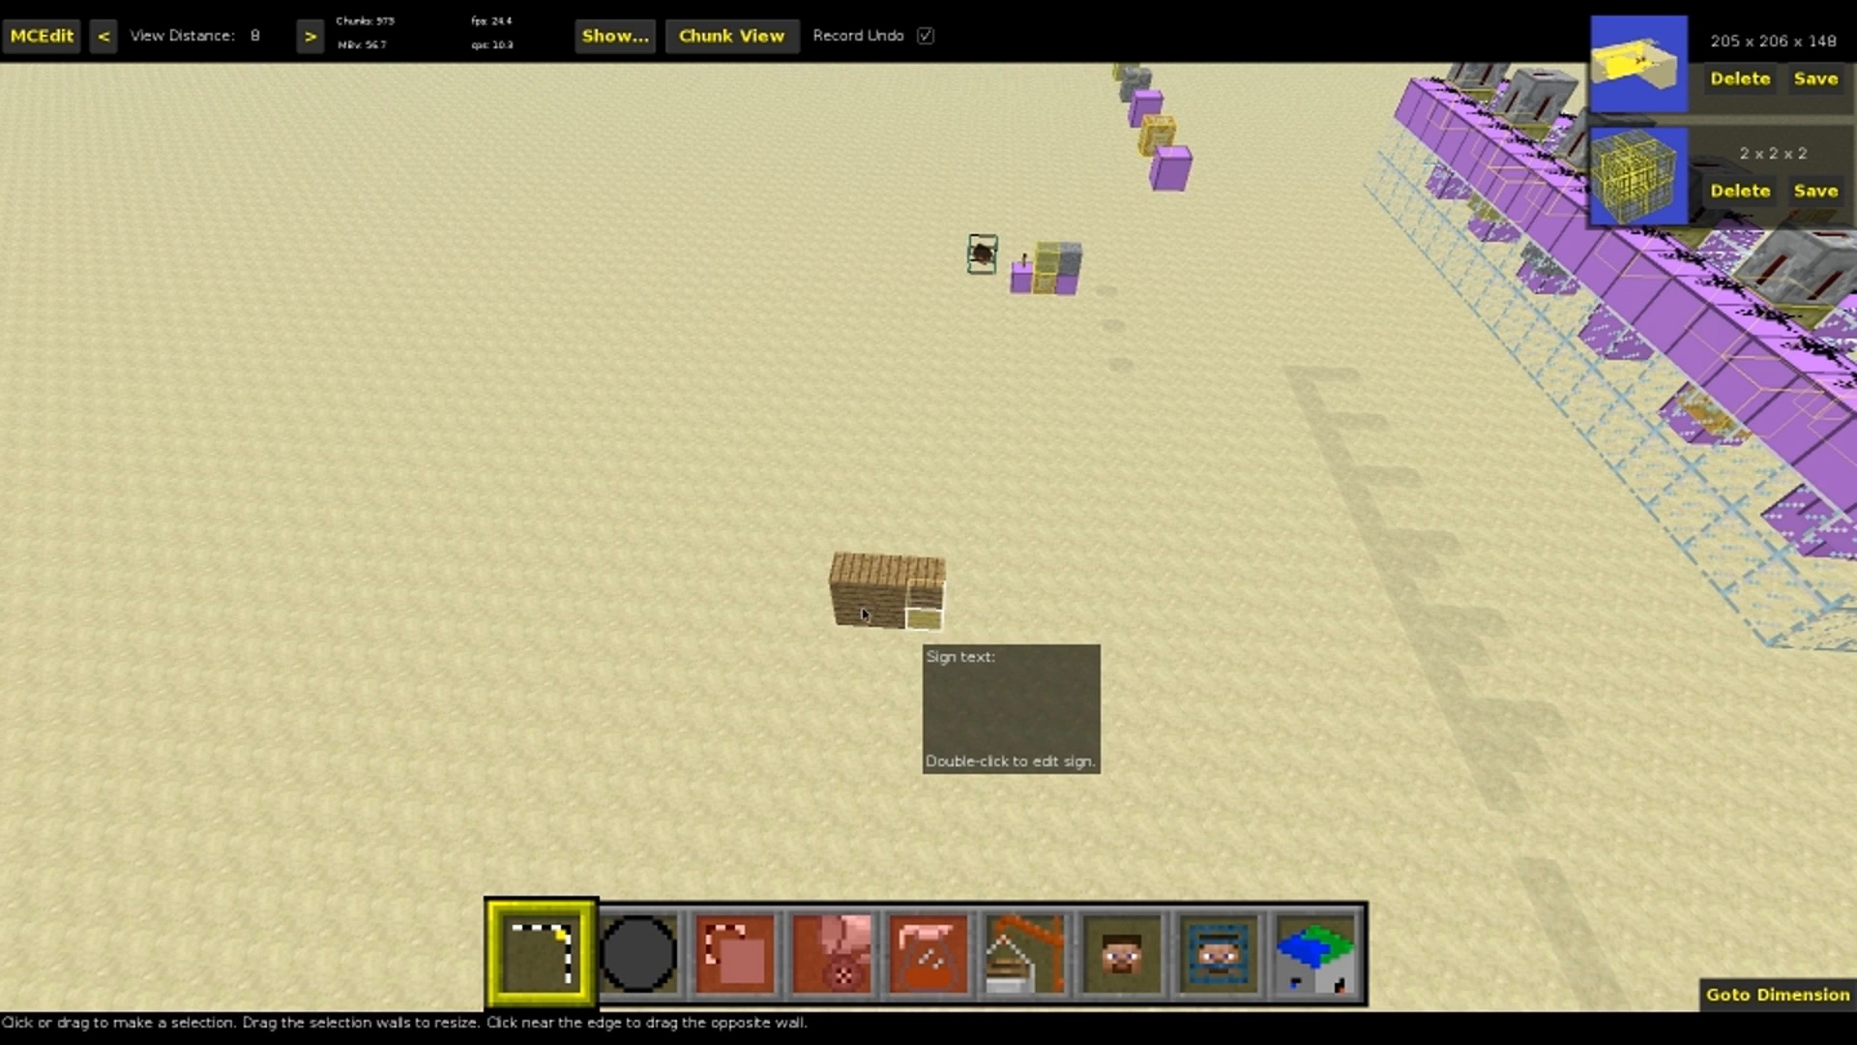
Select the six new signs and run TrazLander's Spawner Filter on them with the Populate Sign TileEntities operation
{"action": "left_click", "coordinate": [847, 596]}
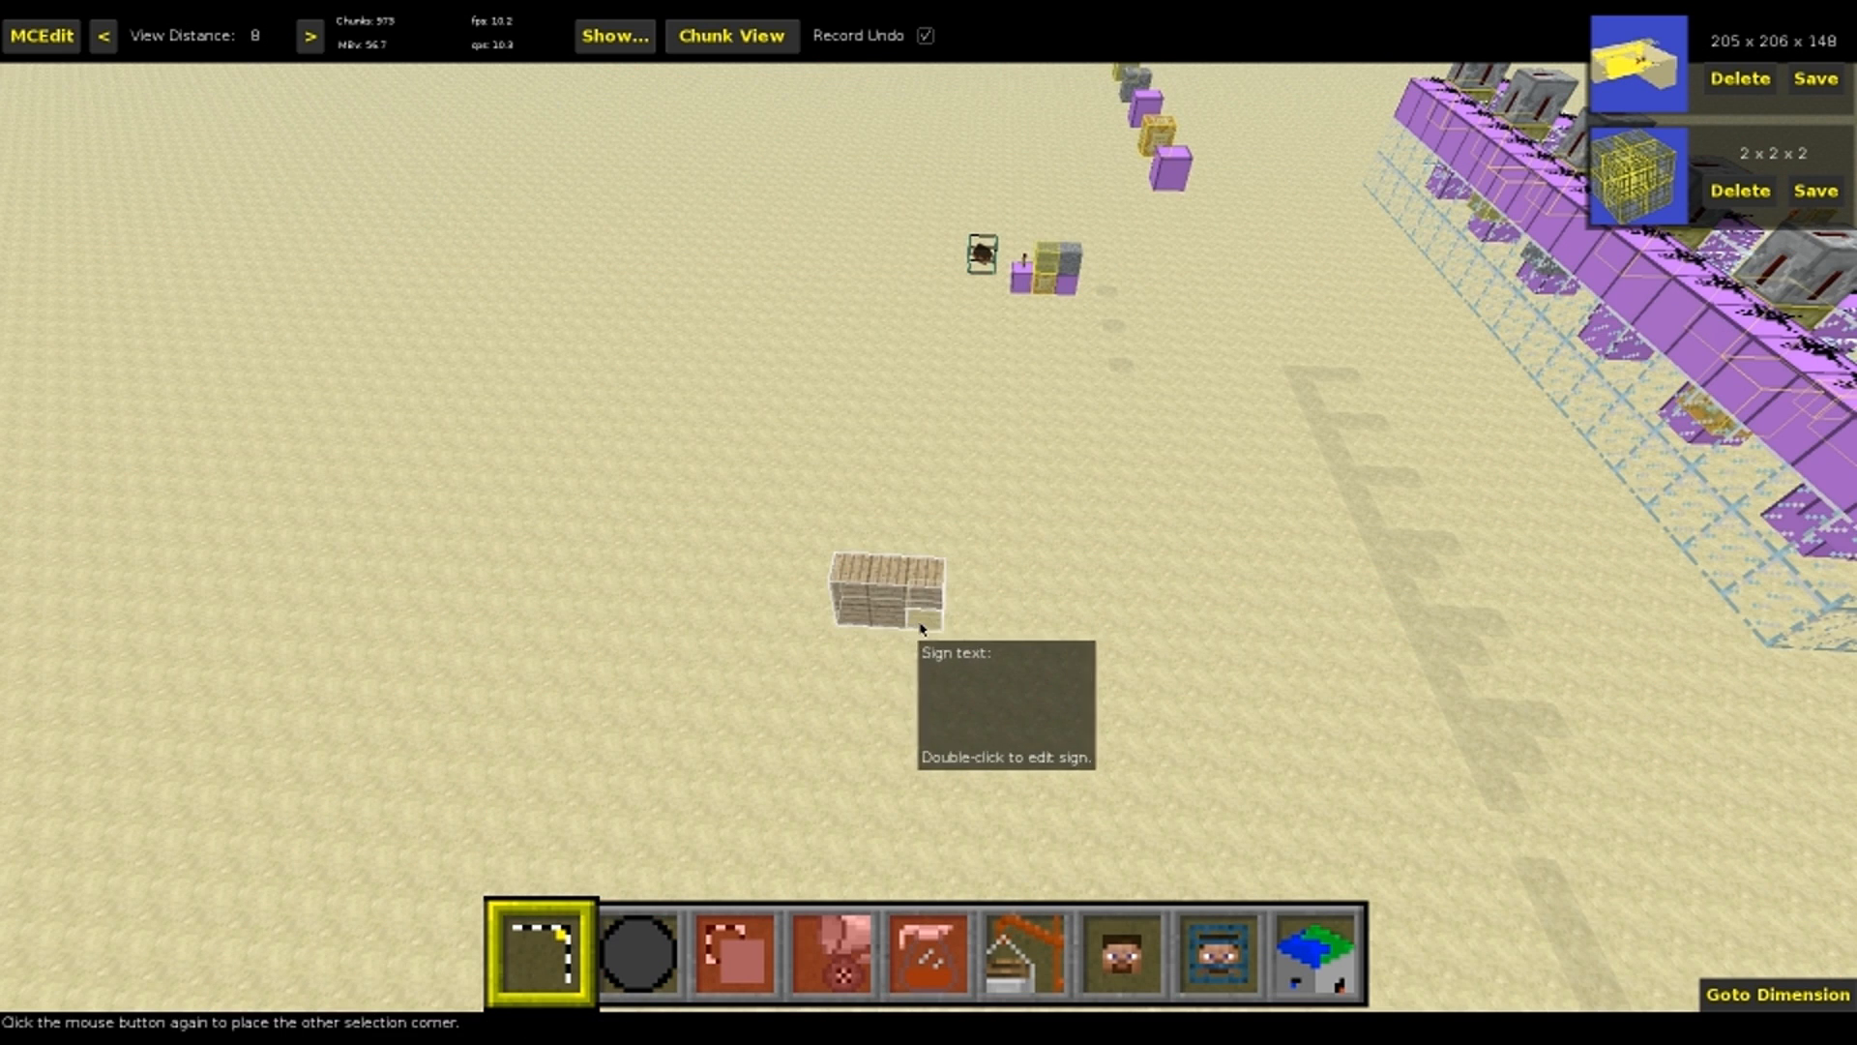
{"action": "left_click", "coordinate": [915, 622]}
{"action": "key", "text": "5"}
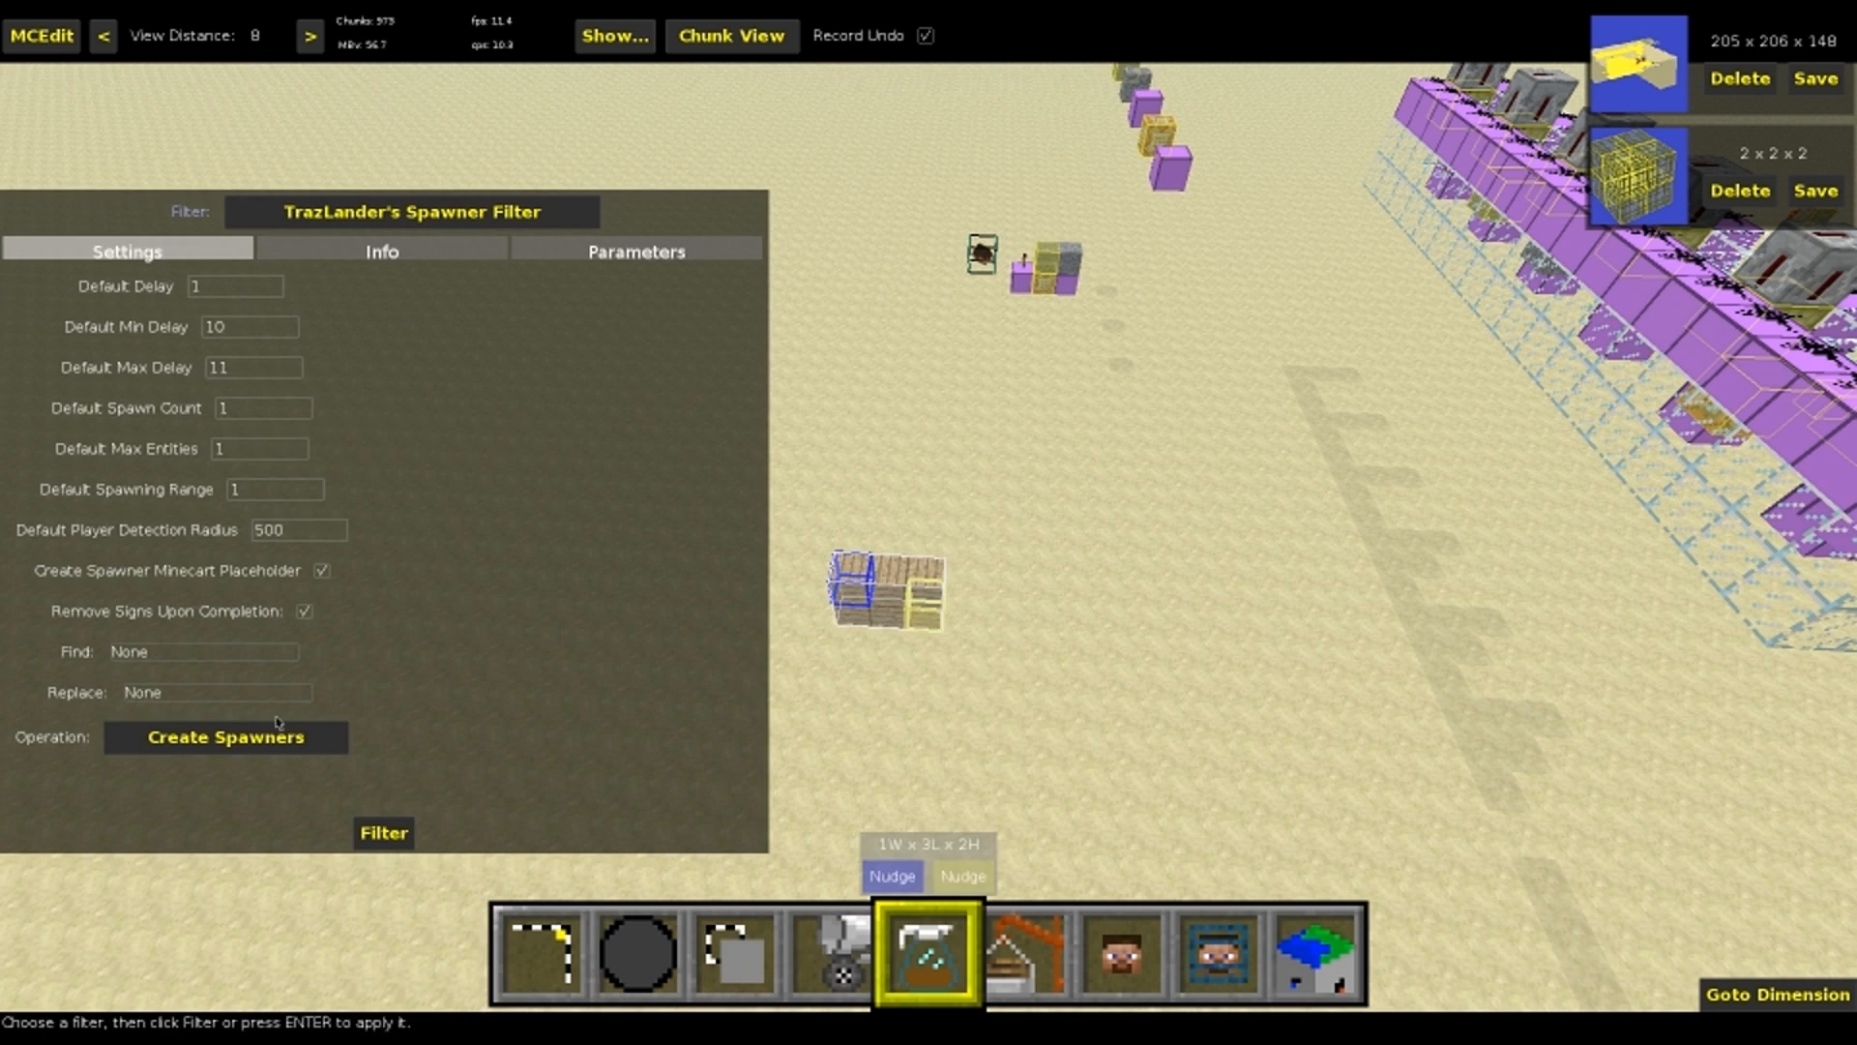
{"action": "left_click", "coordinate": [231, 739]}
{"action": "left_click", "coordinate": [203, 773]}
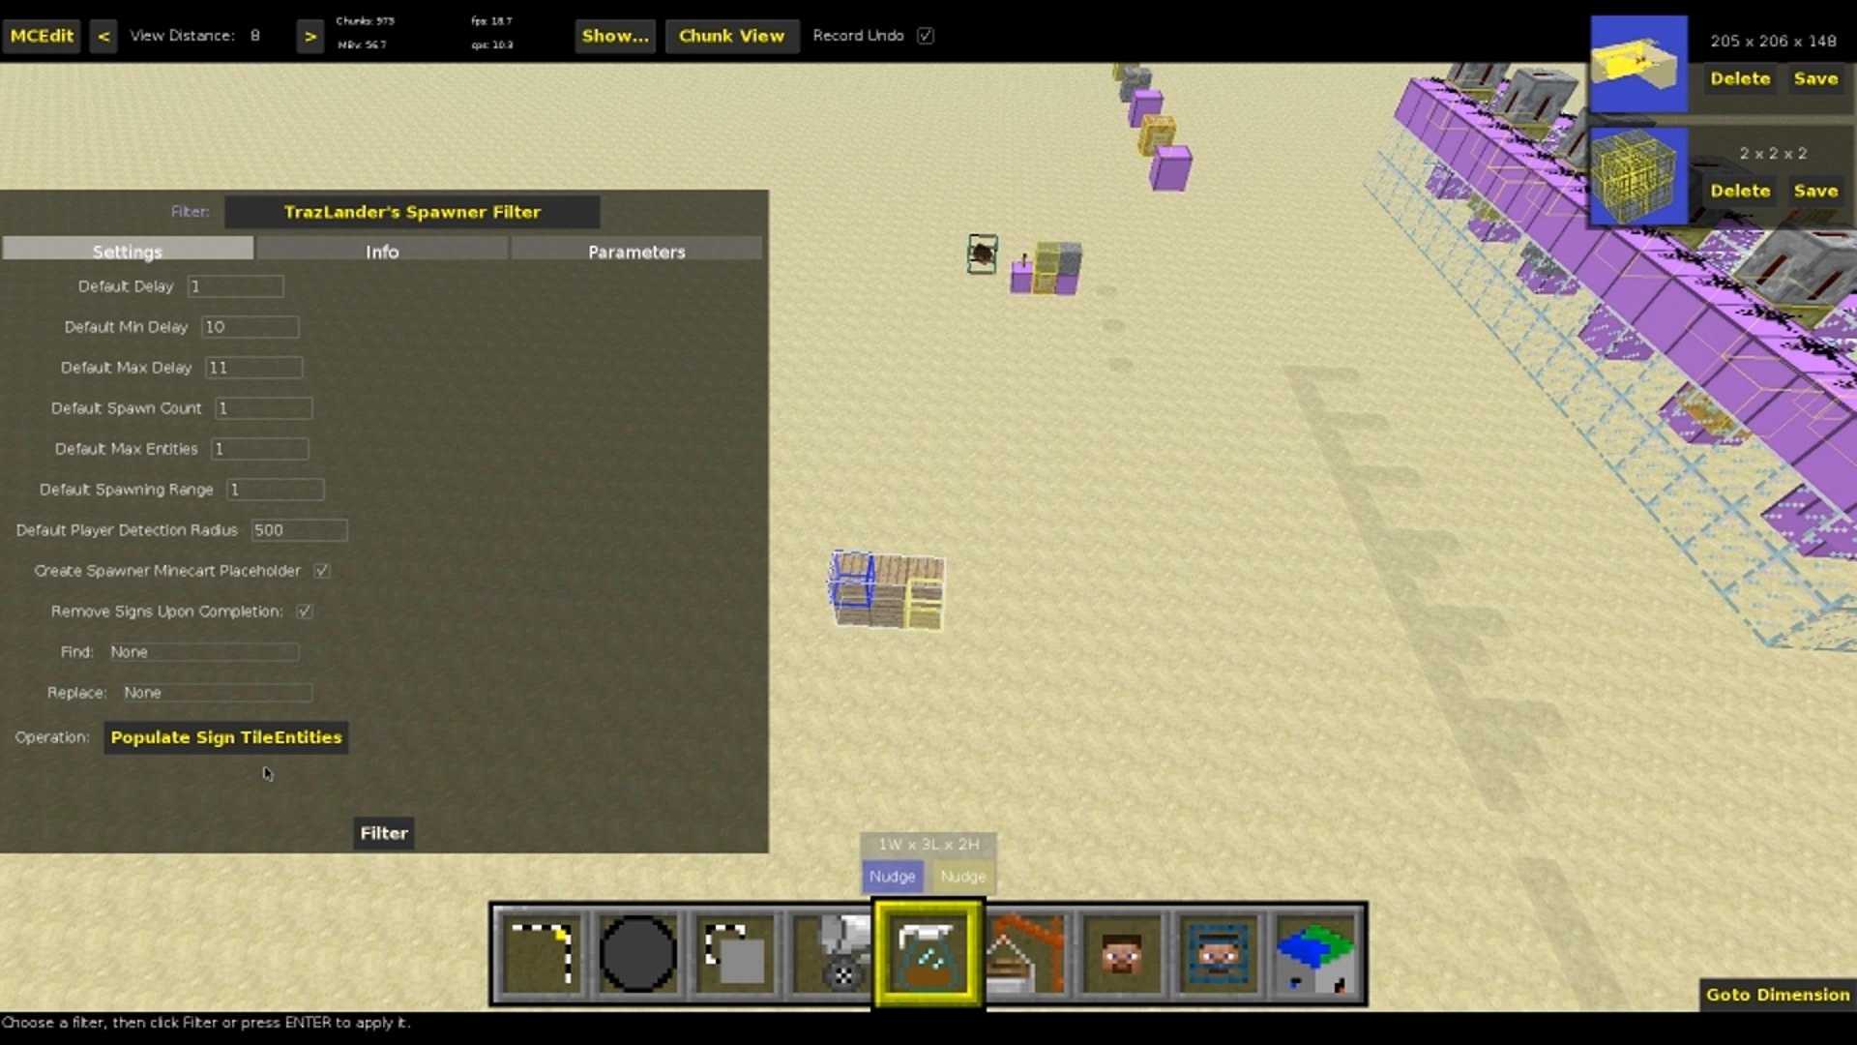
{"action": "key", "text": "Return"}
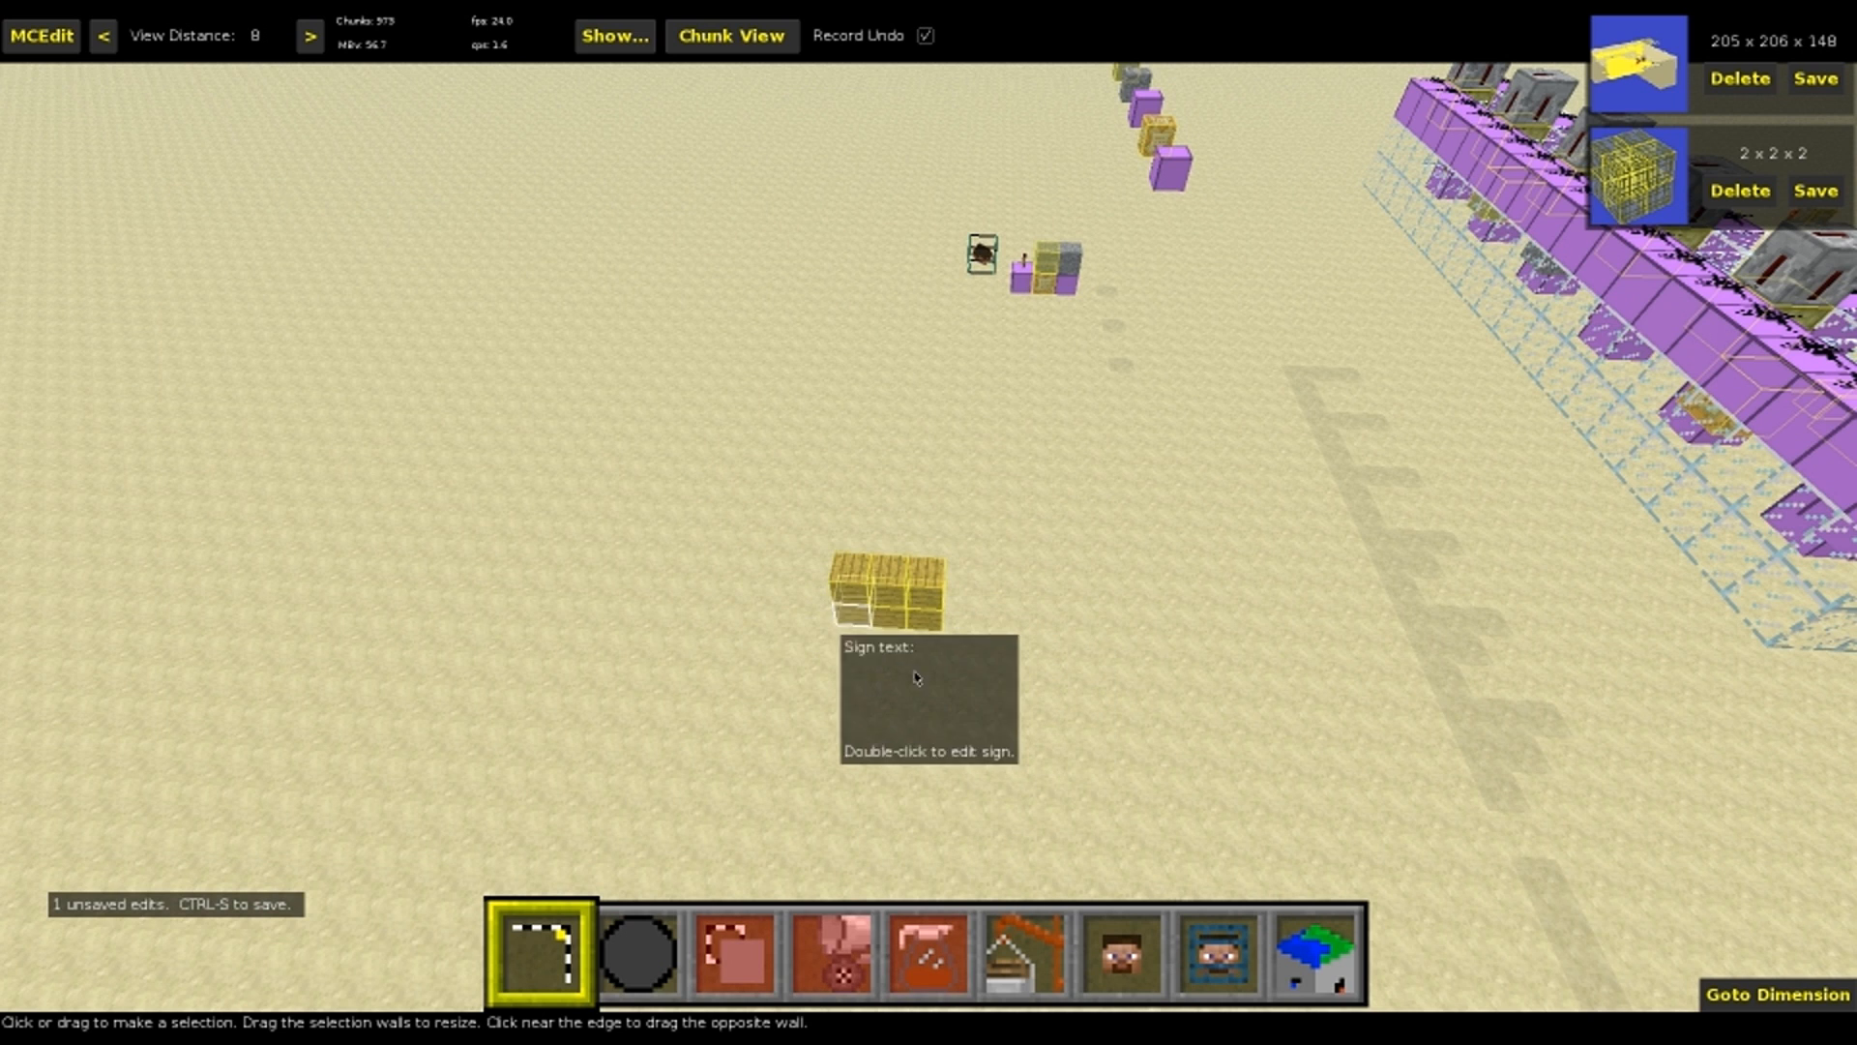
{"action": "mouse_move", "coordinate": [902, 620]}
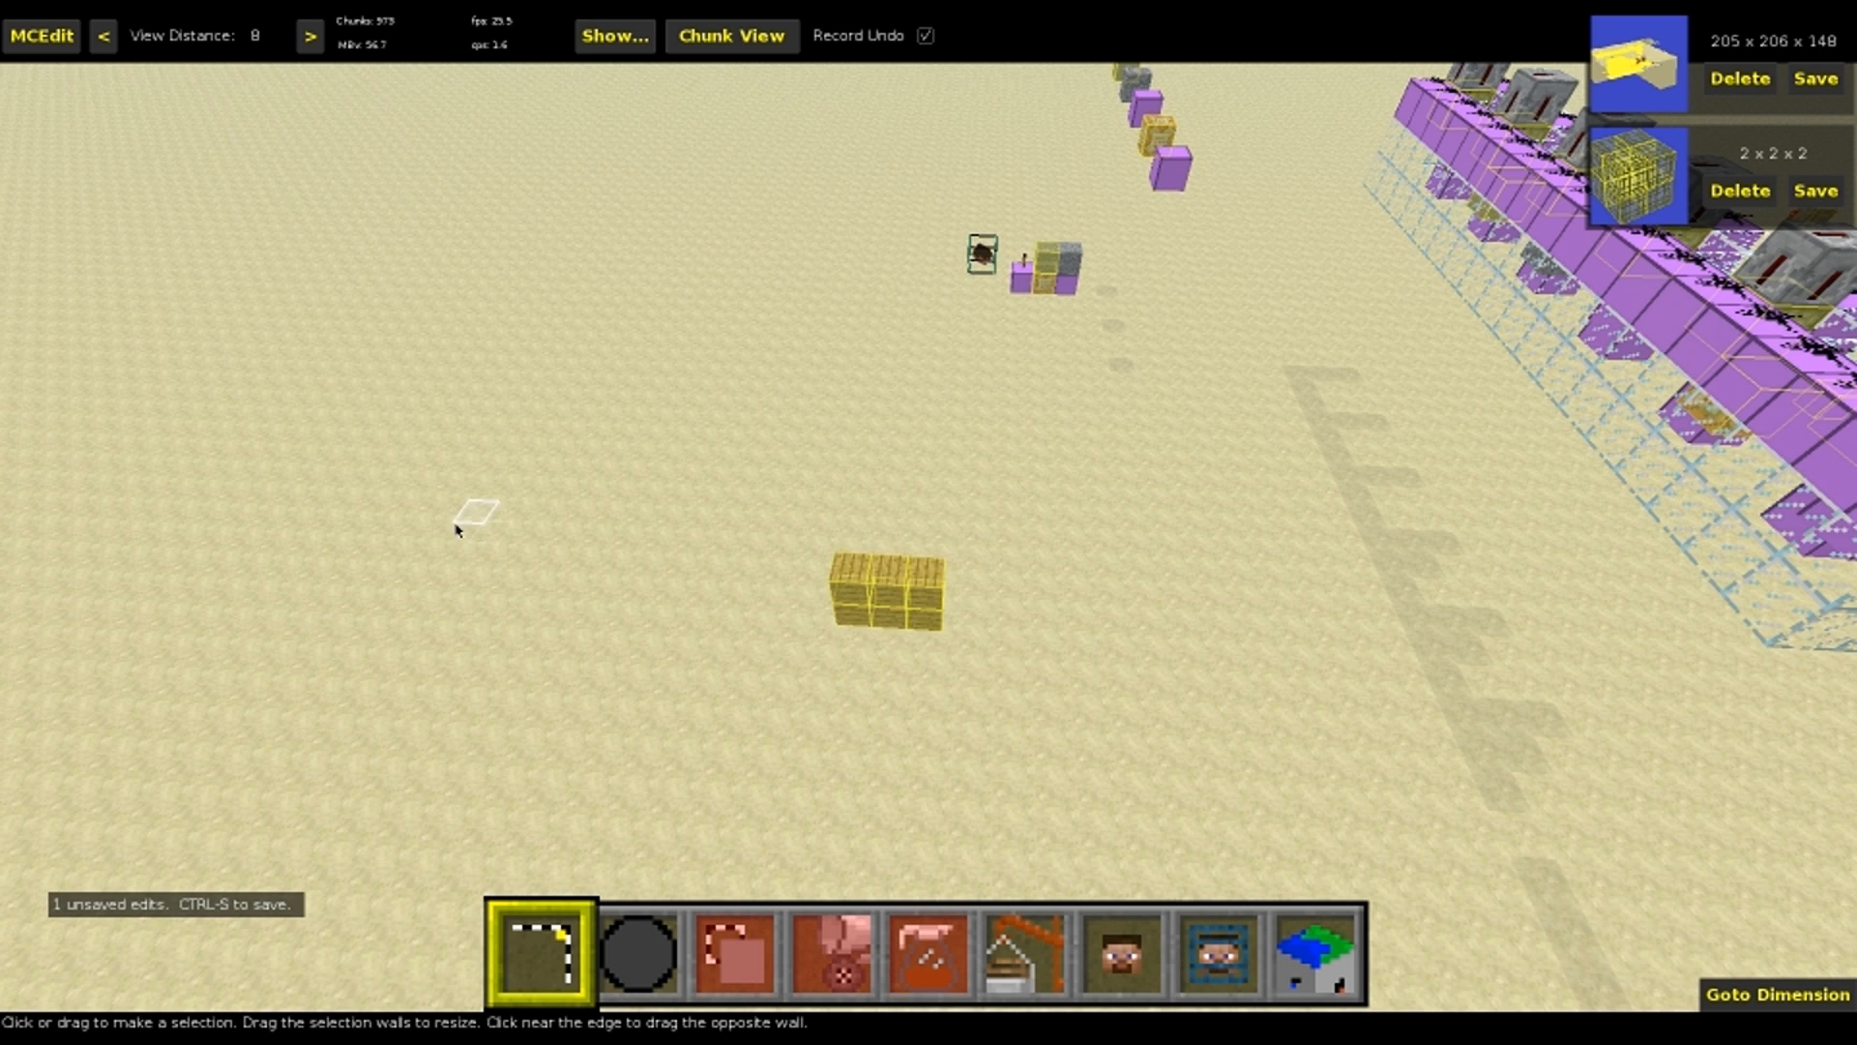
Fill a large area of 20 × 19 × 10 blocks on the open sand with signs, and clear the selection
{"action": "left_click", "coordinate": [558, 500]}
{"action": "left_click", "coordinate": [382, 231]}
{"action": "left_click_drag", "start_coordinate": [456, 232], "coordinate": [400, 97]}
{"action": "right_click", "coordinate": [400, 97]}
{"action": "key", "text": "4"}
{"action": "key", "text": "Return"}
{"action": "key", "text": "Return"}
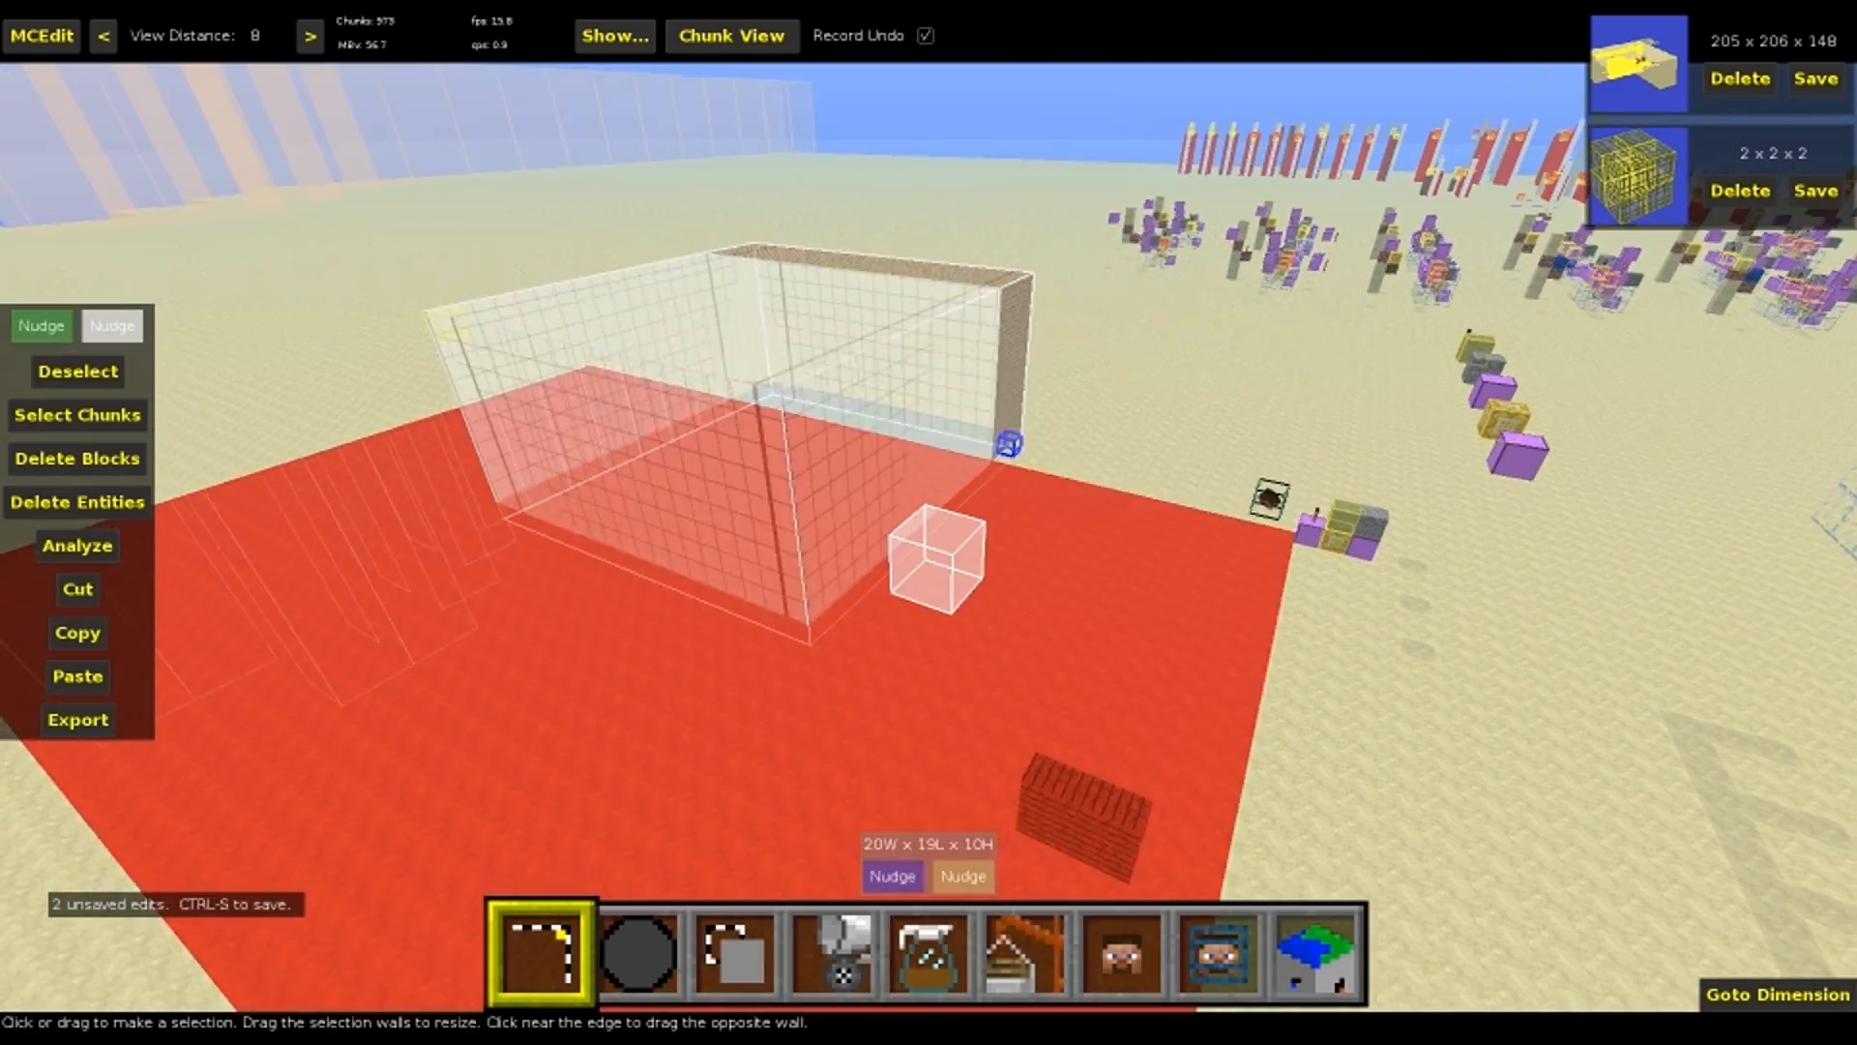
{"action": "key", "text": "ctrl+d"}
{"action": "right_click", "coordinate": [919, 527]}
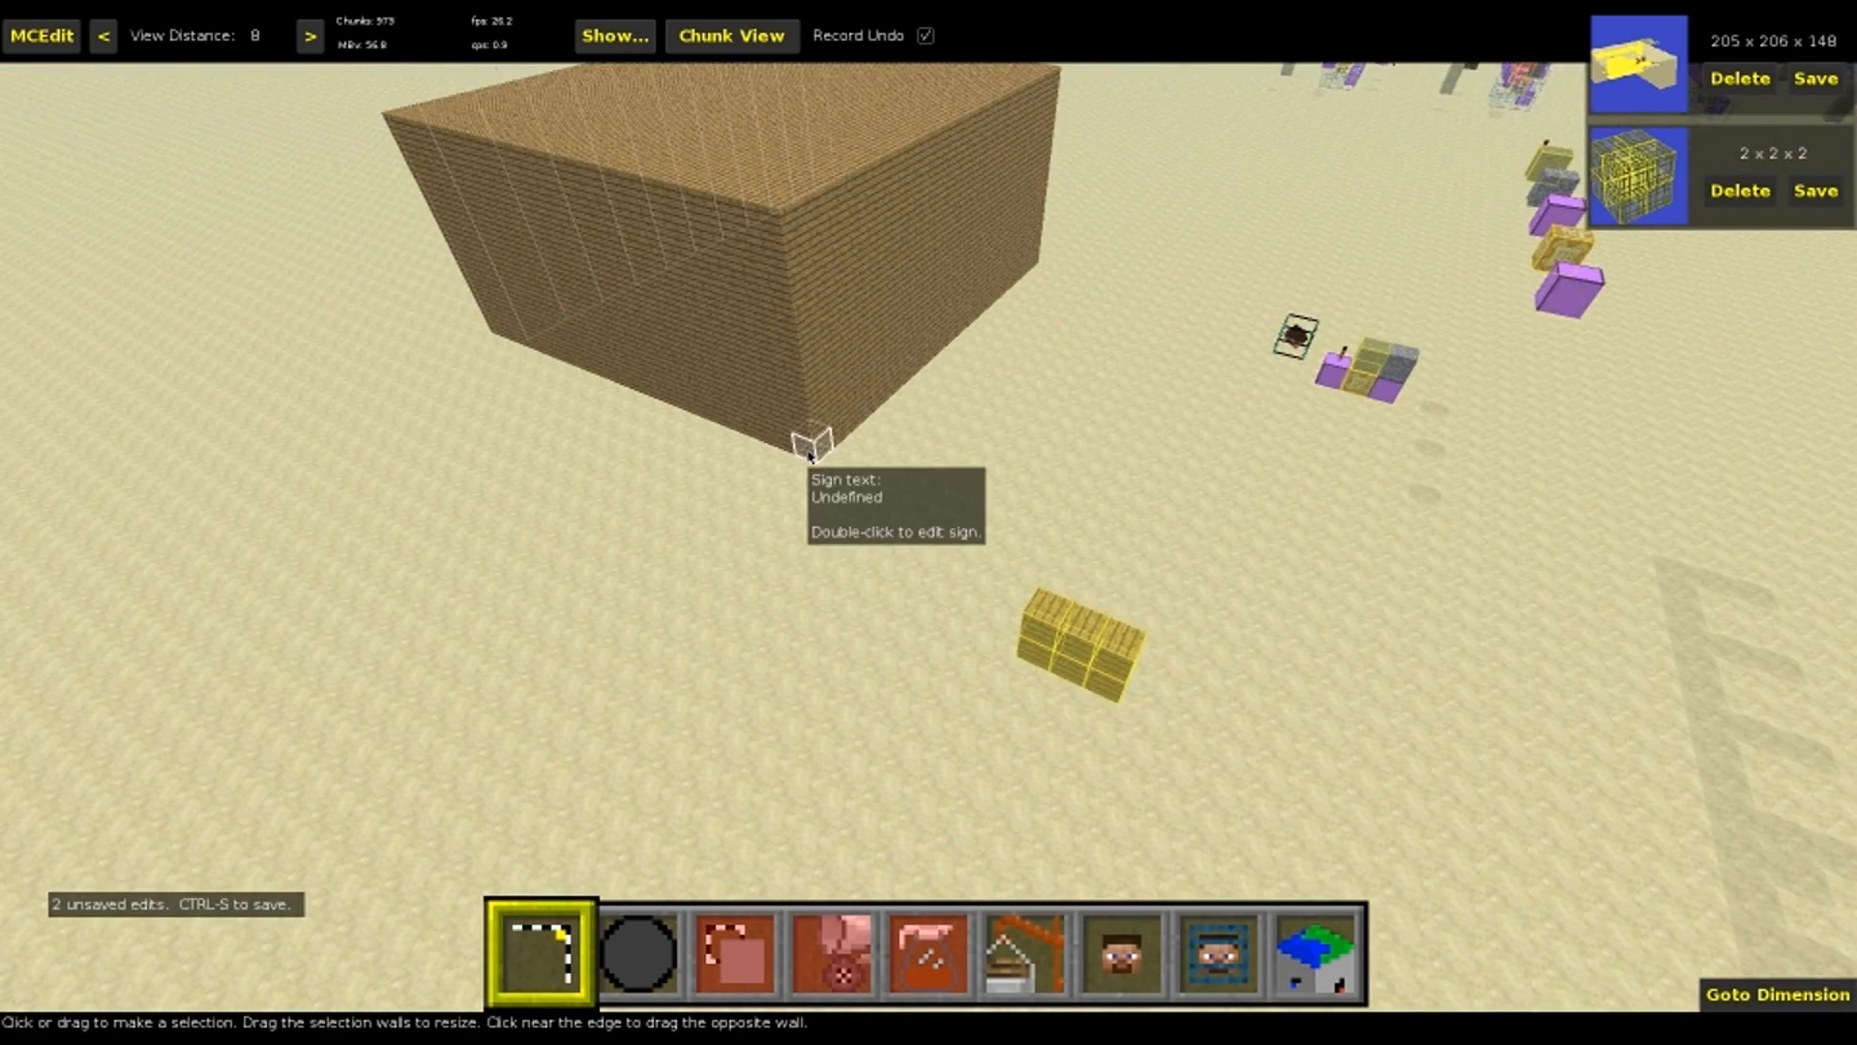
Select the large sign block over 20 × 19 × 9 blocks, run TrazLander's Spawner Filter with Populate Sign TileEntities, and clear the selection
{"action": "left_click", "coordinate": [805, 443]}
{"action": "key", "text": "space"}
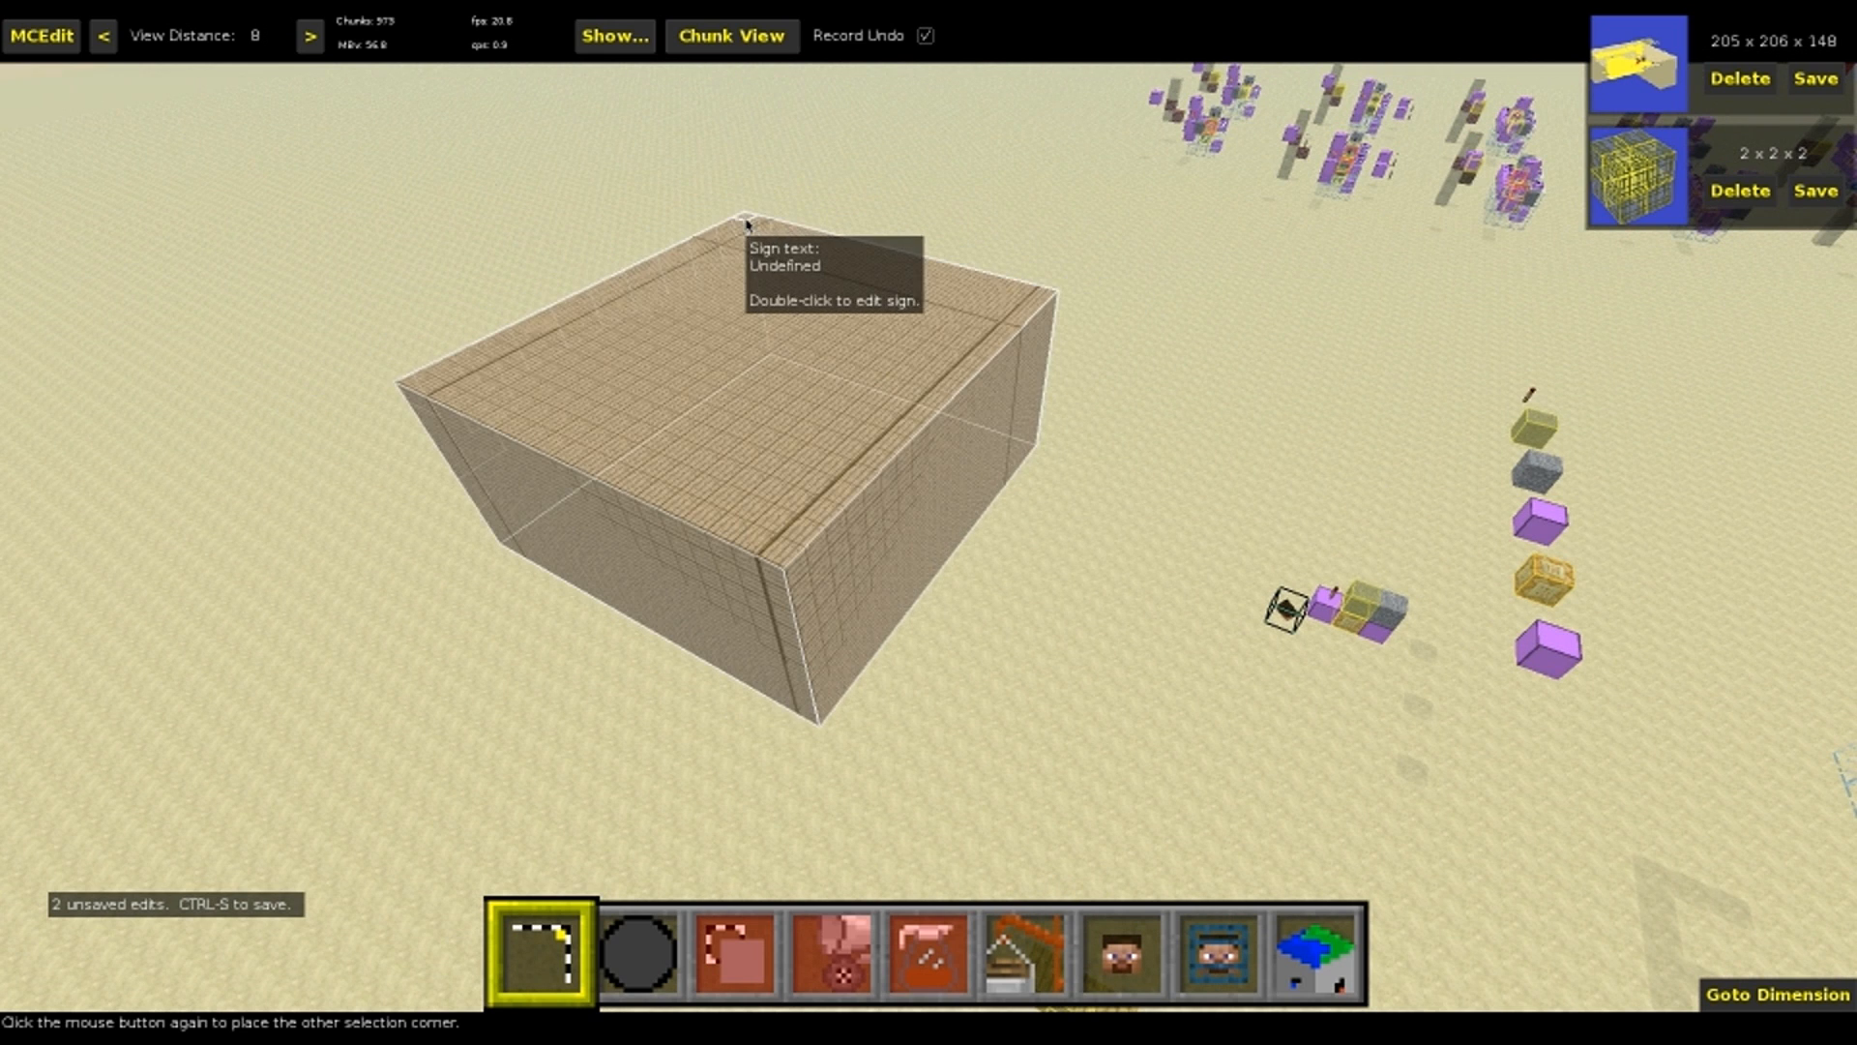
{"action": "left_click", "coordinate": [746, 232]}
{"action": "key", "text": "4"}
{"action": "key", "text": "Escape"}
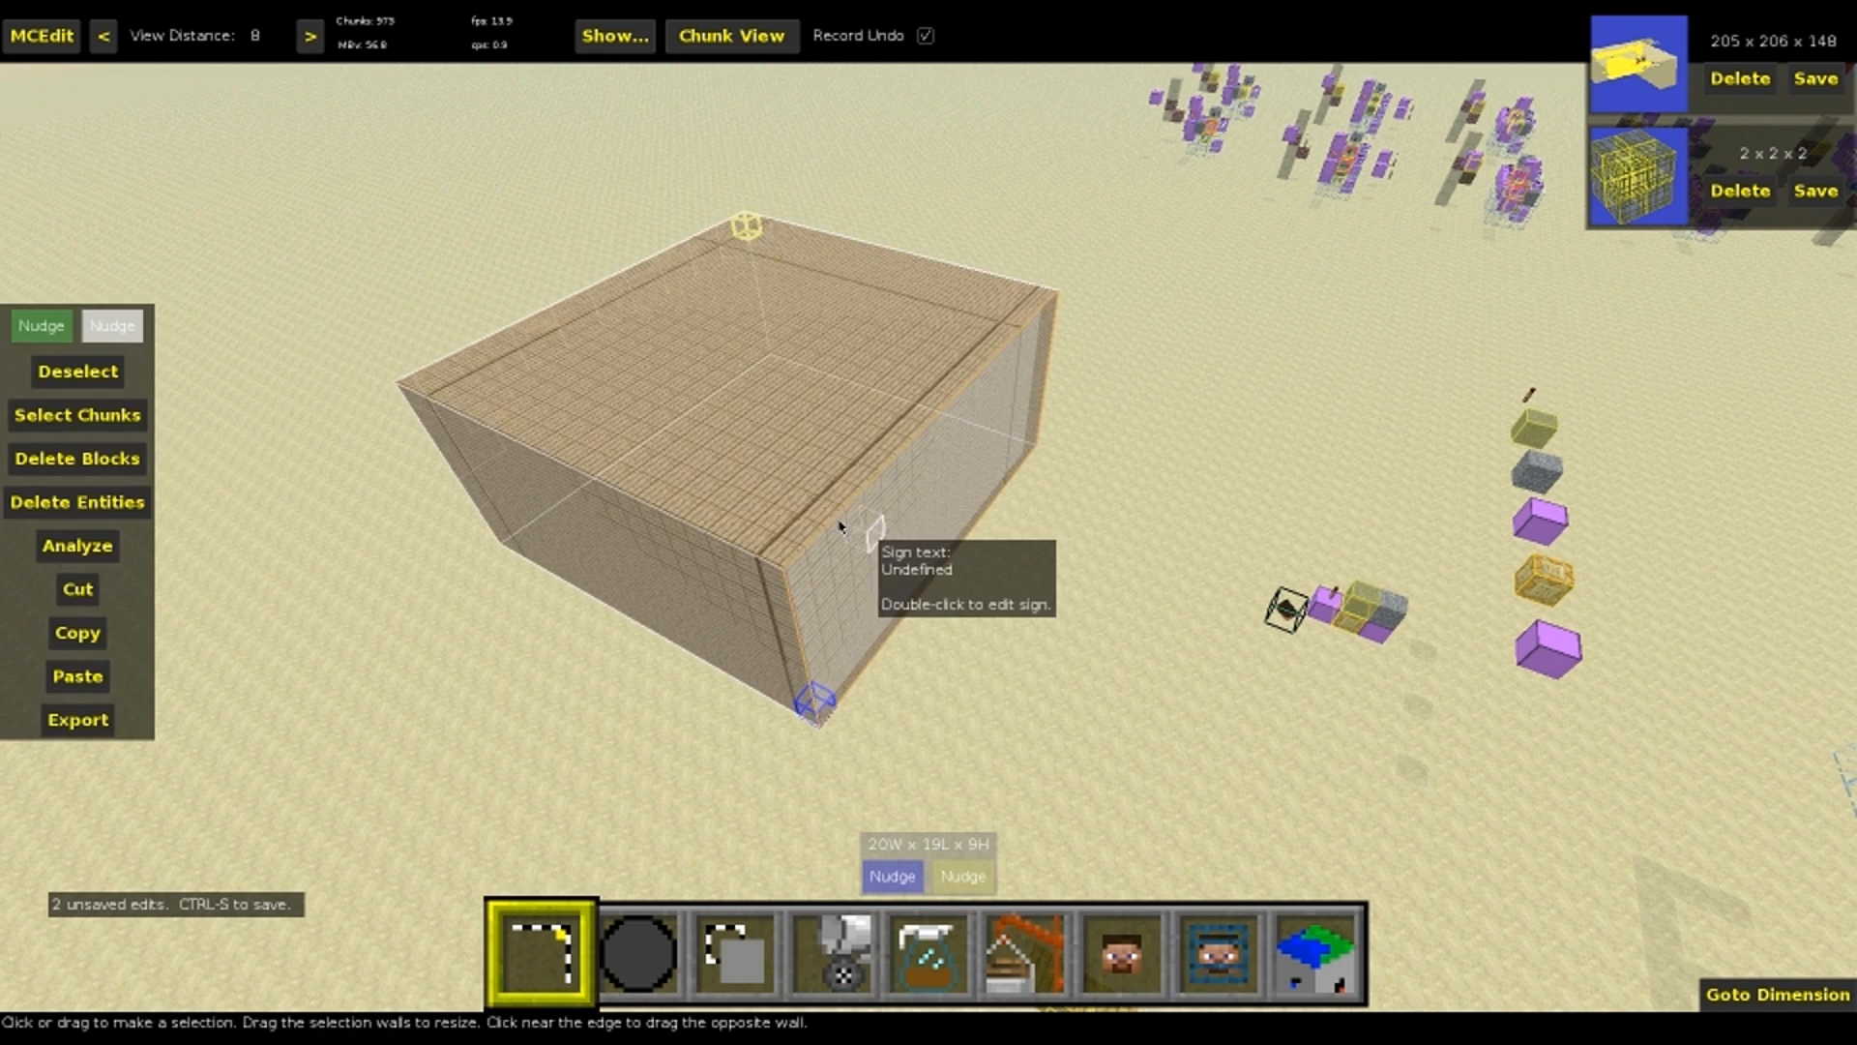
{"action": "key", "text": "5"}
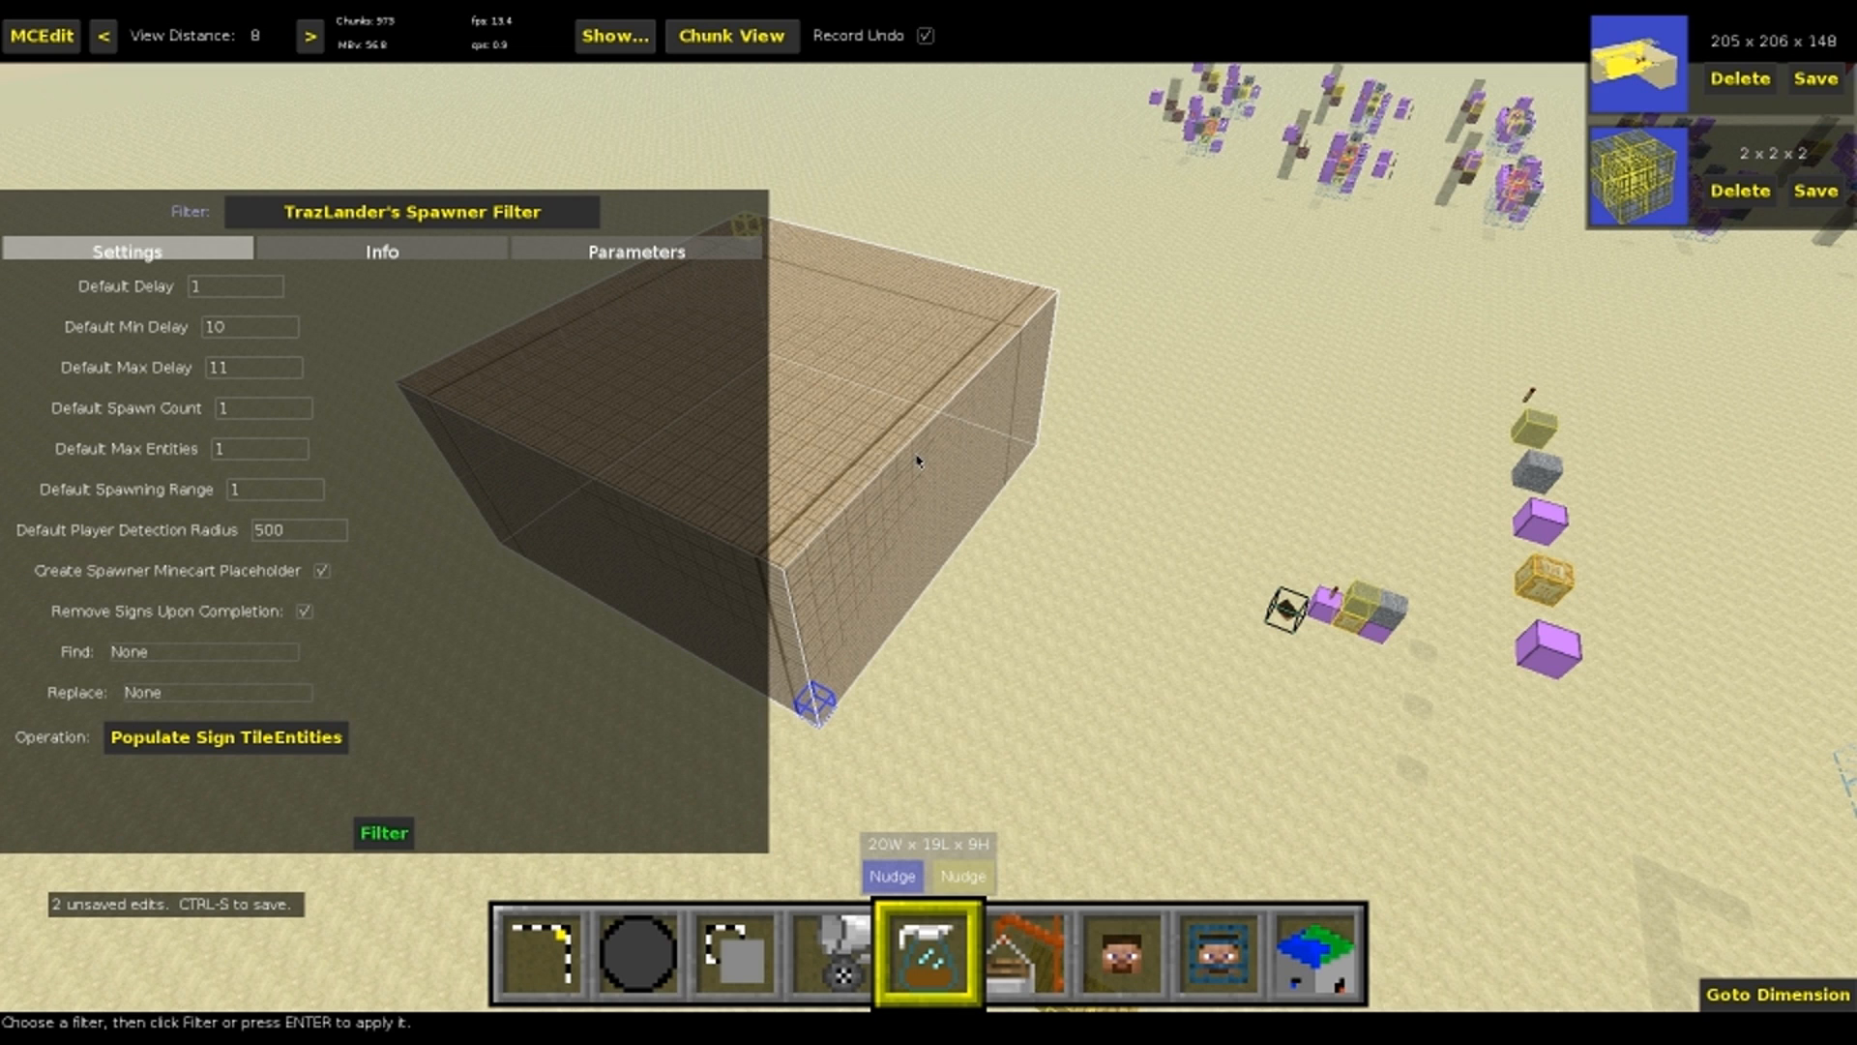
{"action": "key", "text": "Return"}
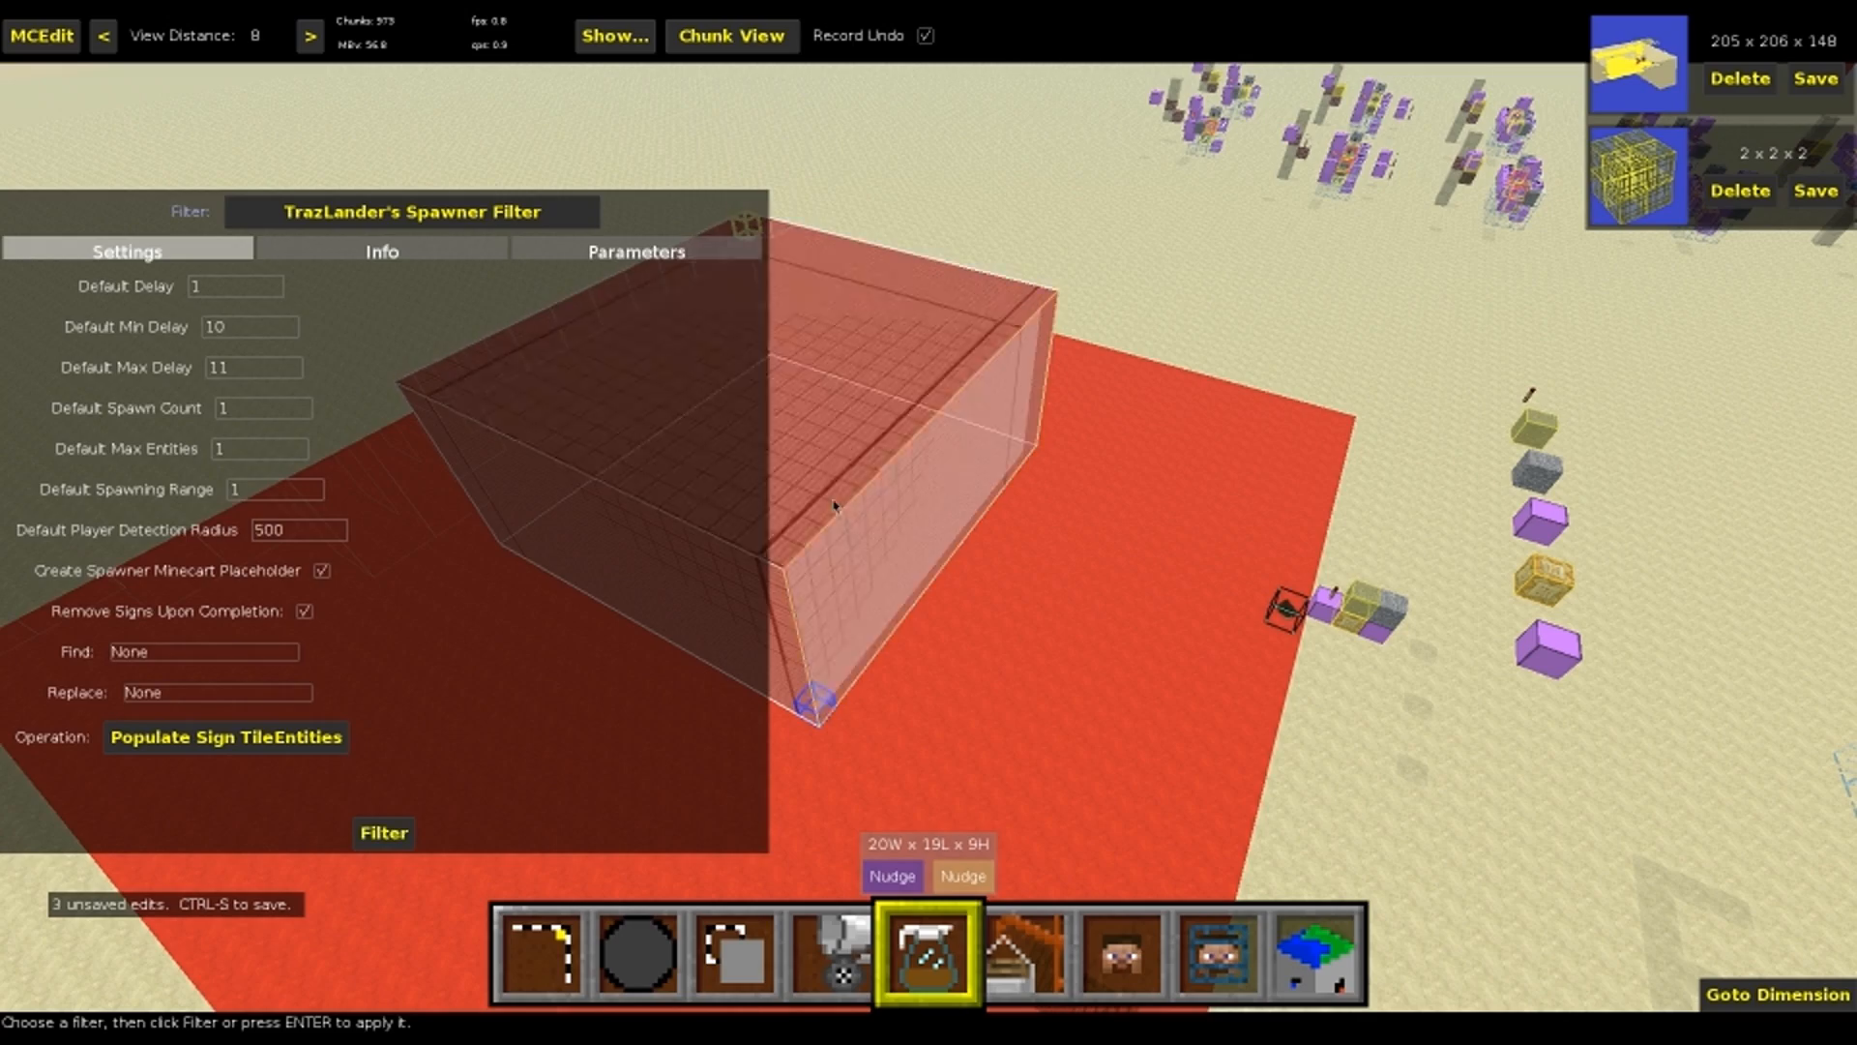
{"action": "key", "text": "1"}
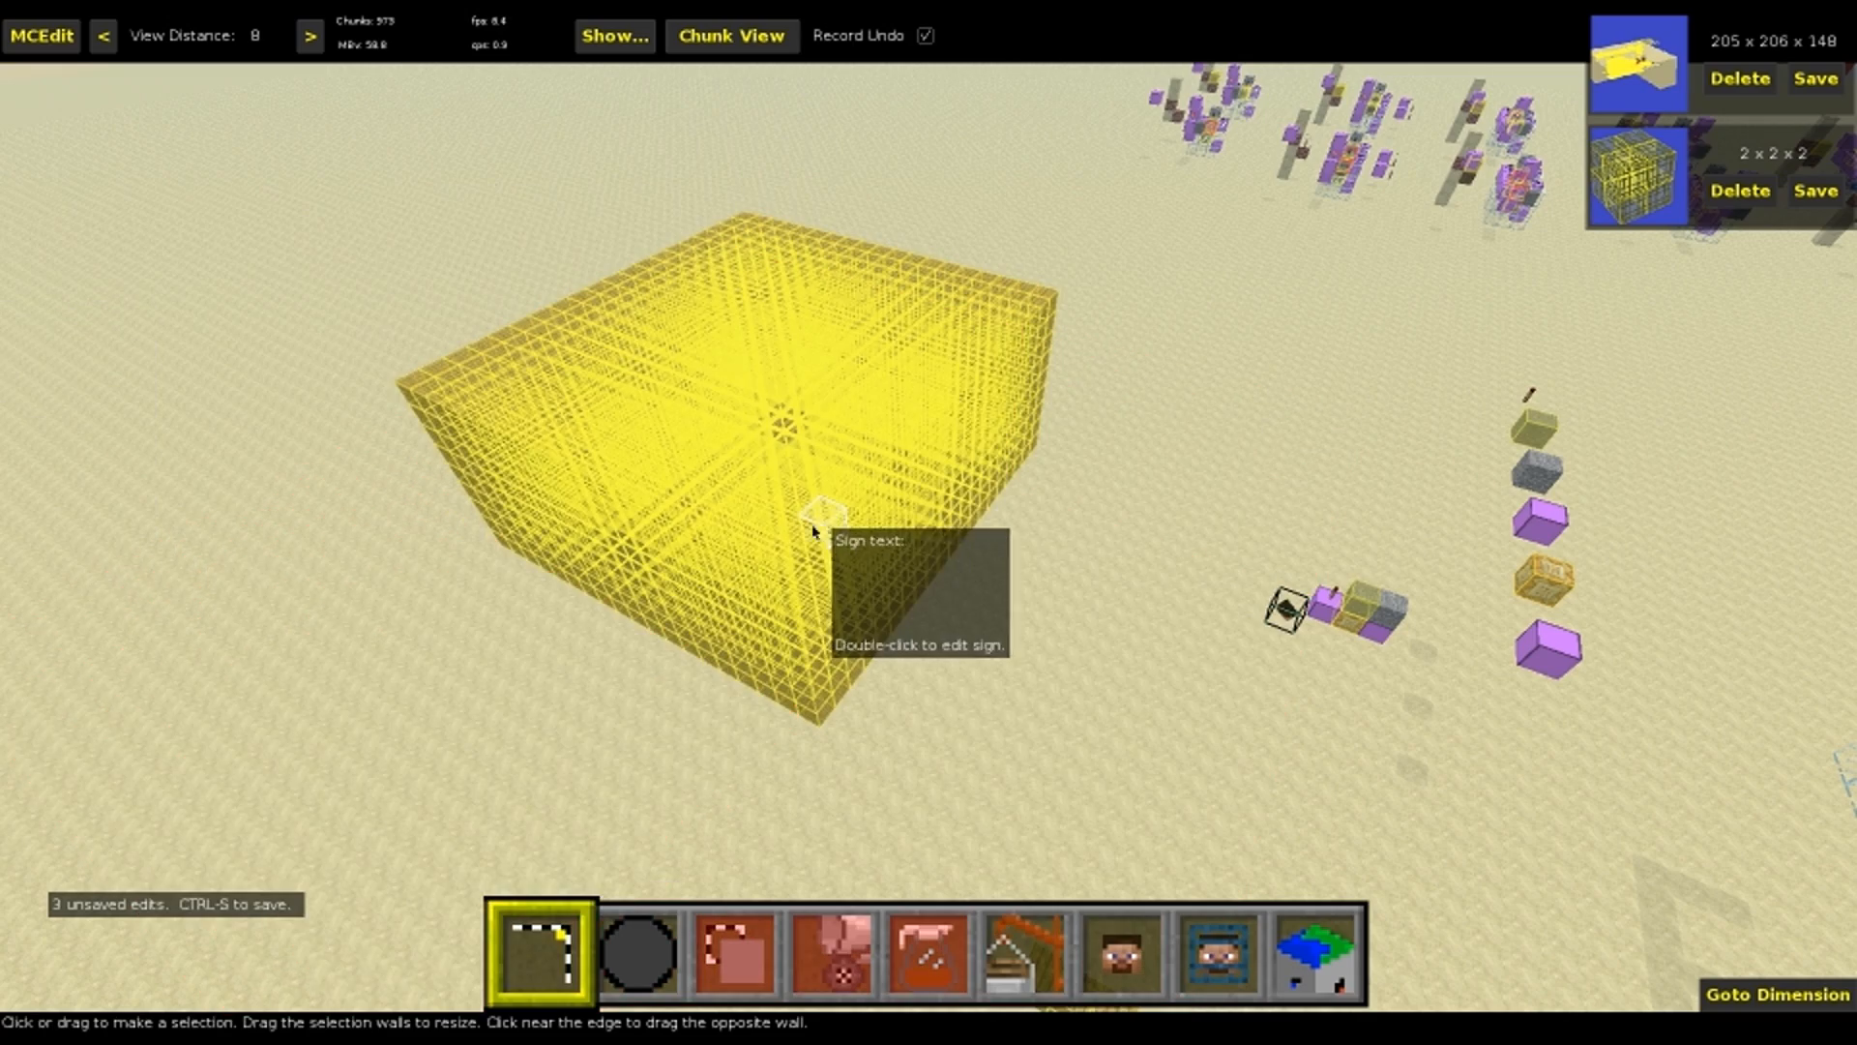
Select the small group of six signs, 1 wide, 3 long and 2 high, on the sand near the large sign block
{"action": "right_click", "coordinate": [970, 663]}
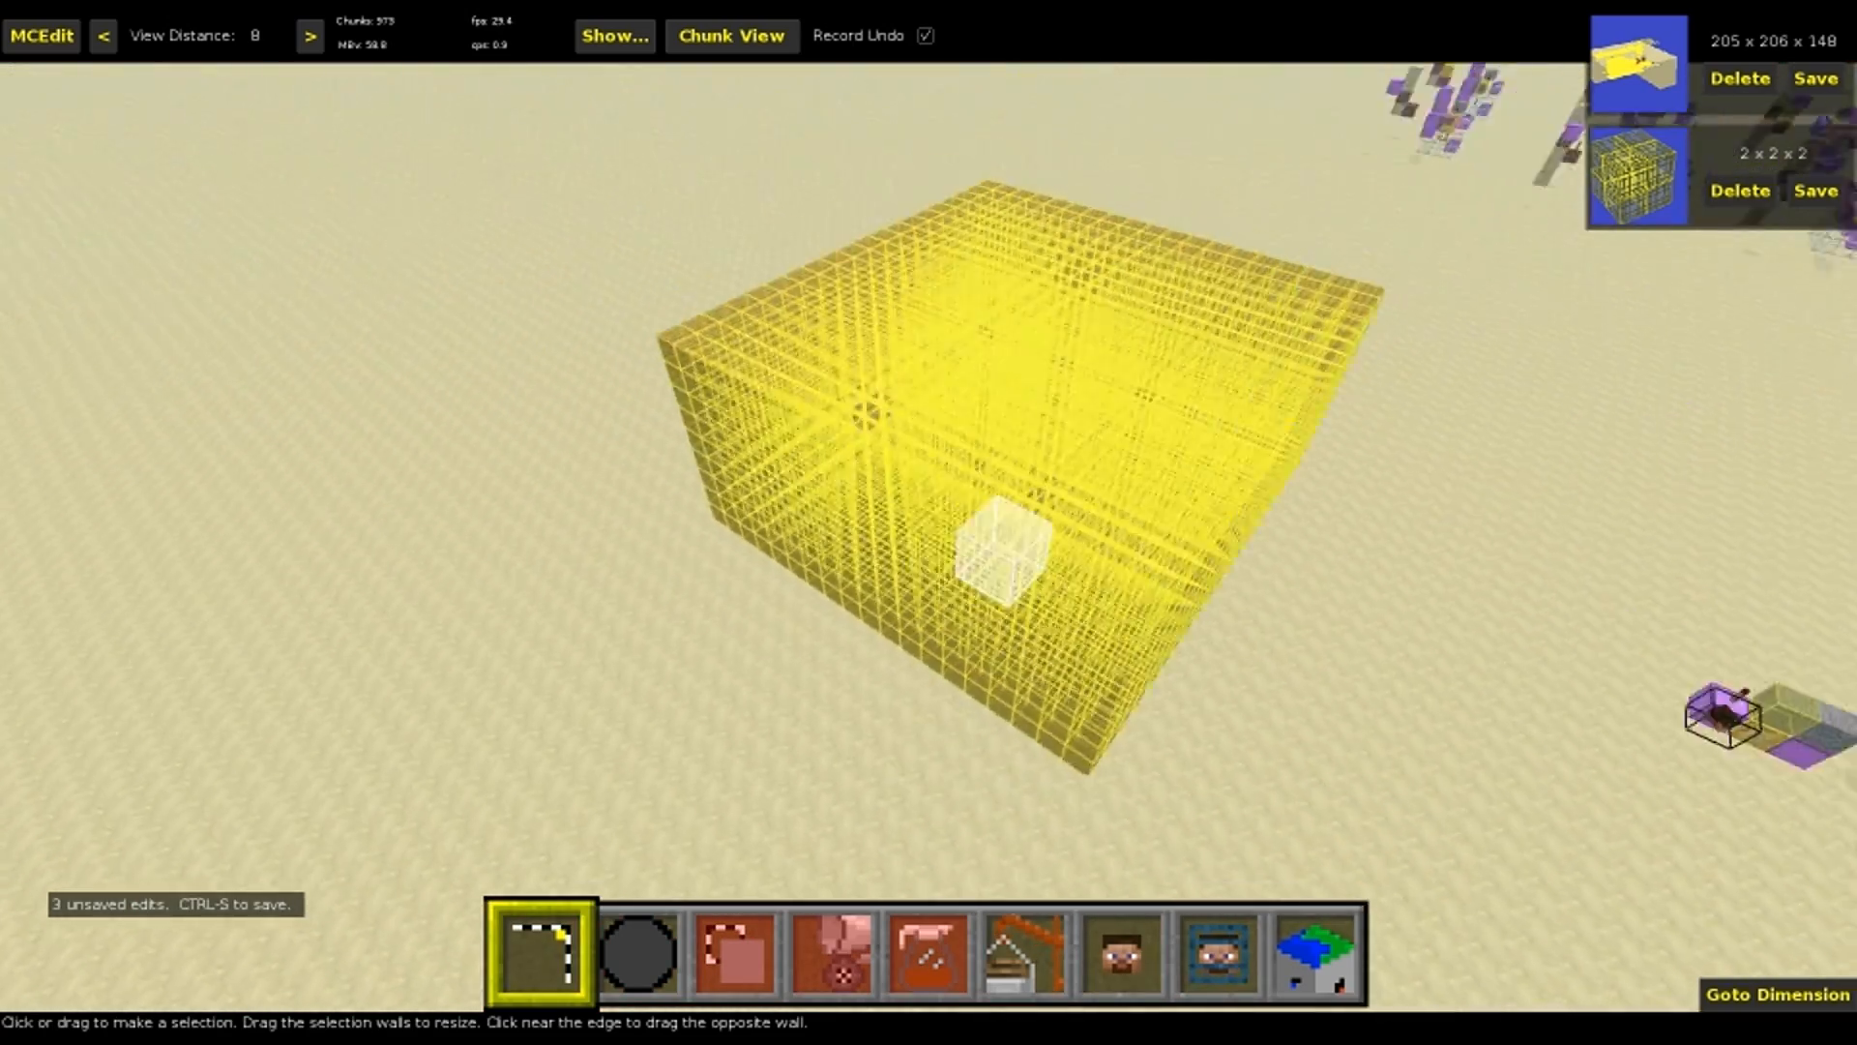
{"action": "key", "text": "d"}
{"action": "key", "text": "a"}
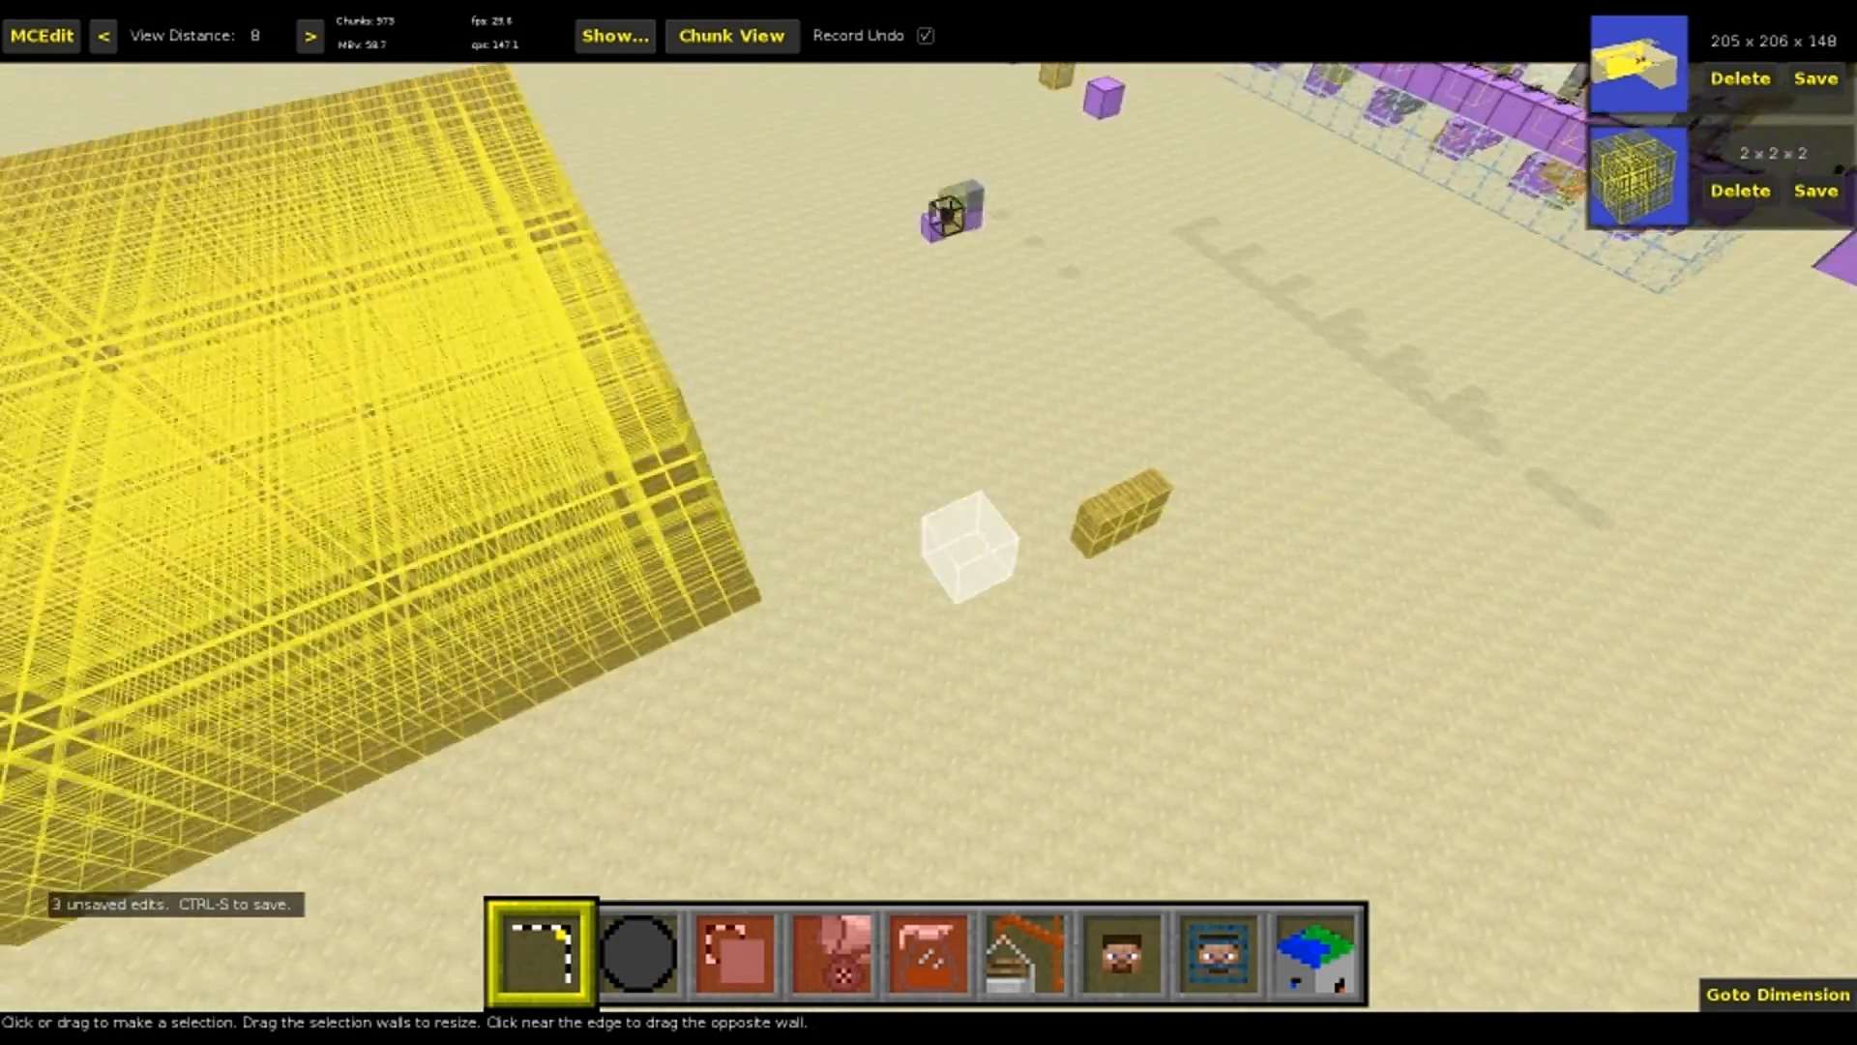
{"action": "key", "text": "d"}
{"action": "right_click", "coordinate": [970, 662]}
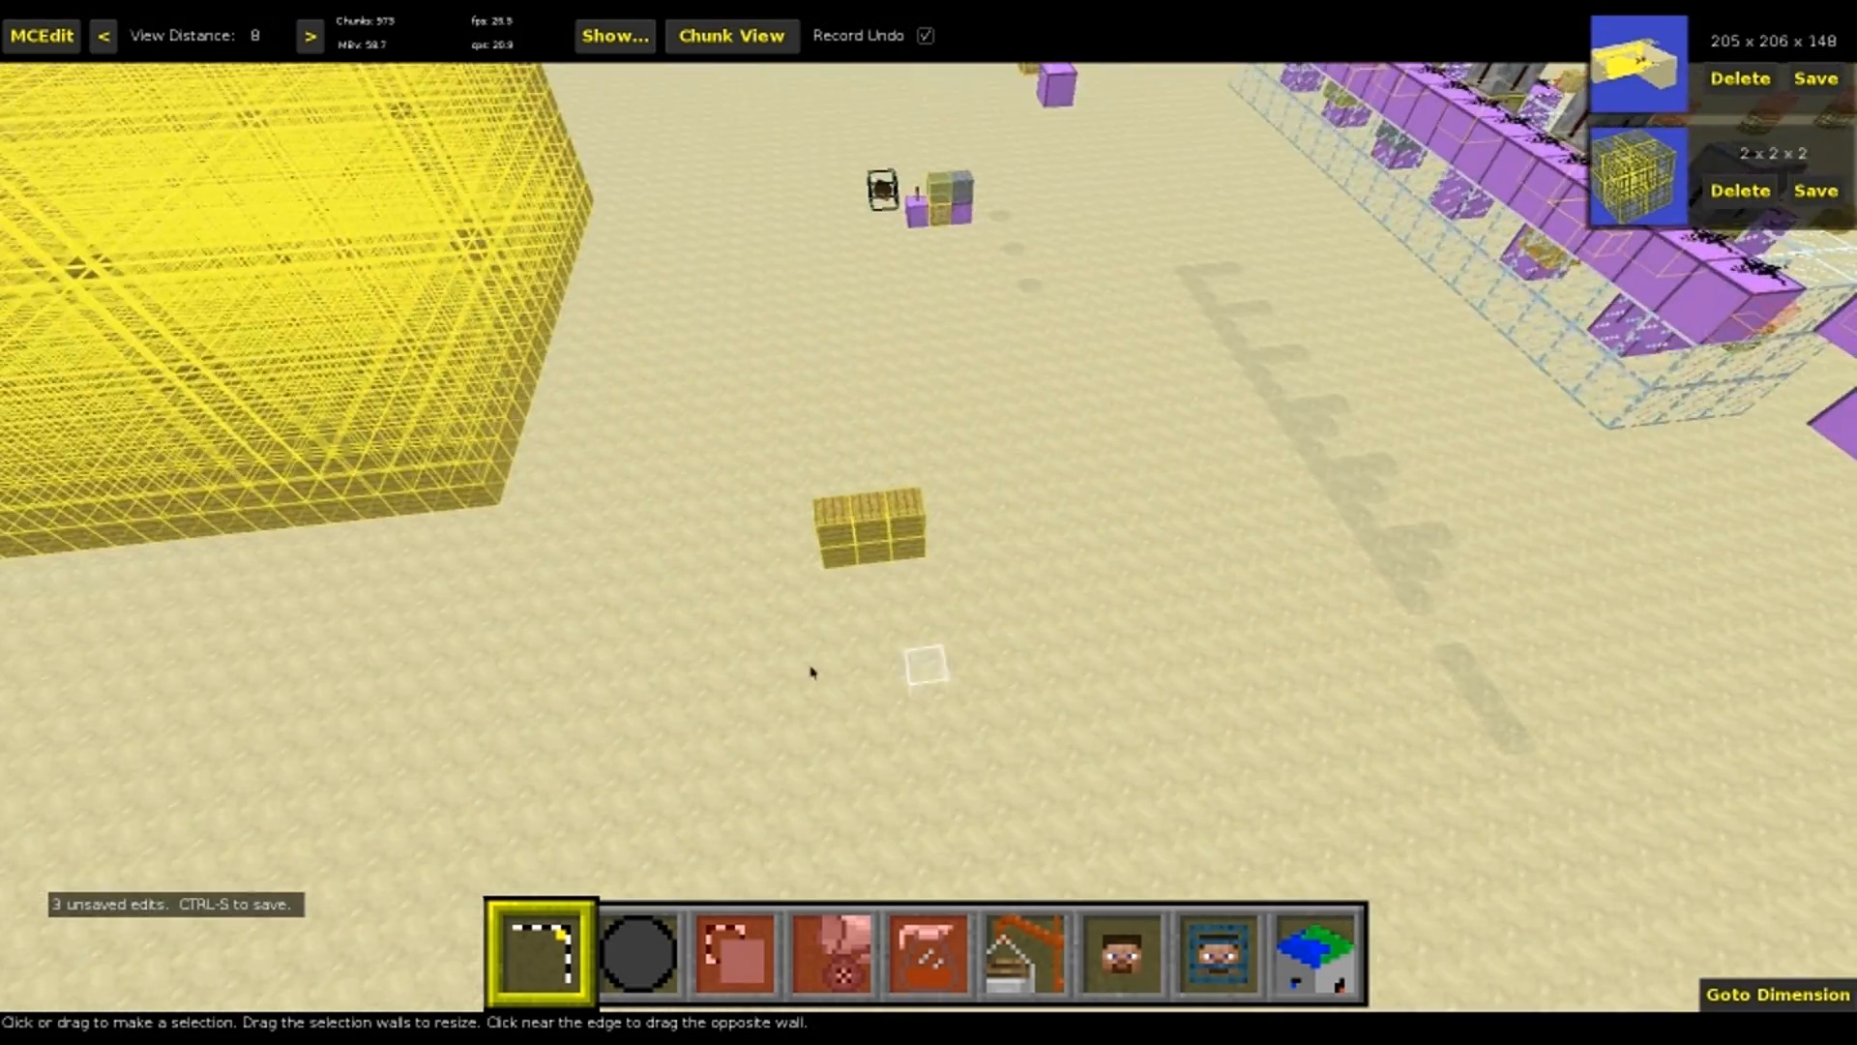
{"action": "key", "text": "w"}
{"action": "left_click", "coordinate": [915, 558]}
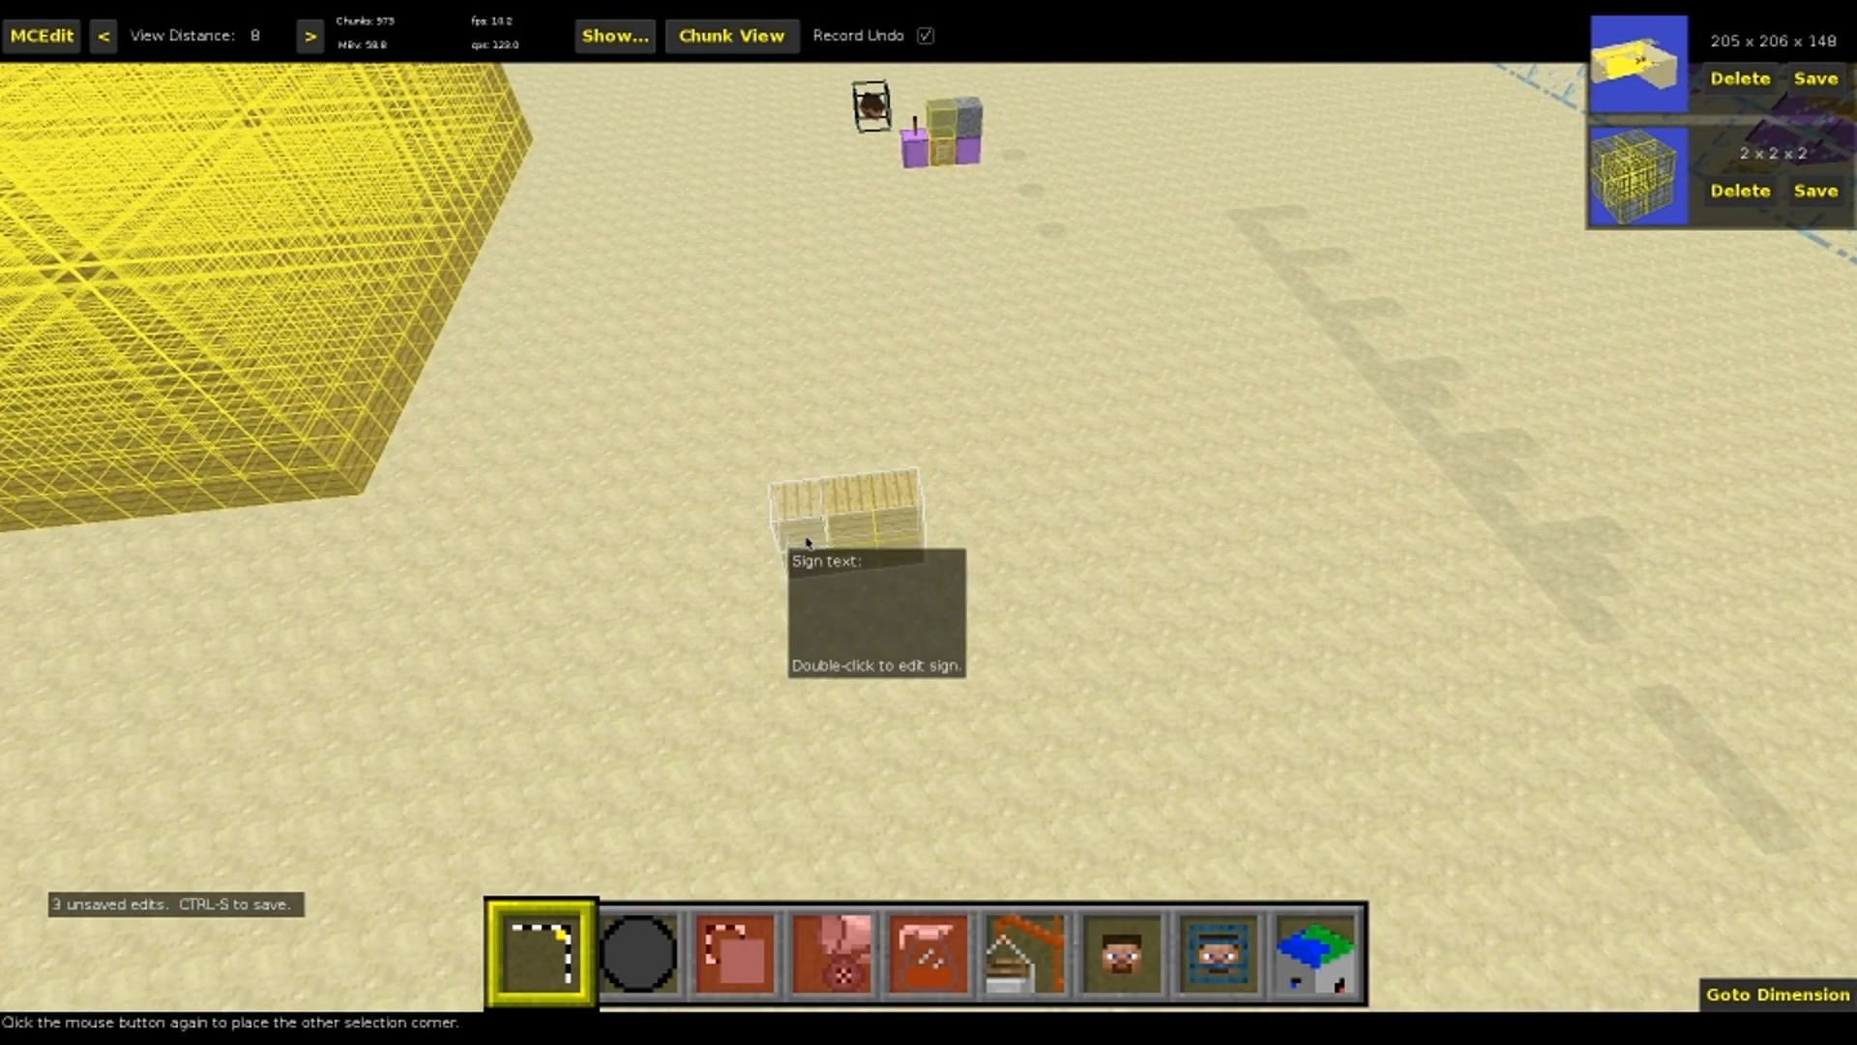
{"action": "left_click", "coordinate": [793, 535]}
{"action": "right_click", "coordinate": [803, 533]}
{"action": "key", "text": "s"}
{"action": "key", "text": "s"}
{"action": "right_click", "coordinate": [928, 522]}
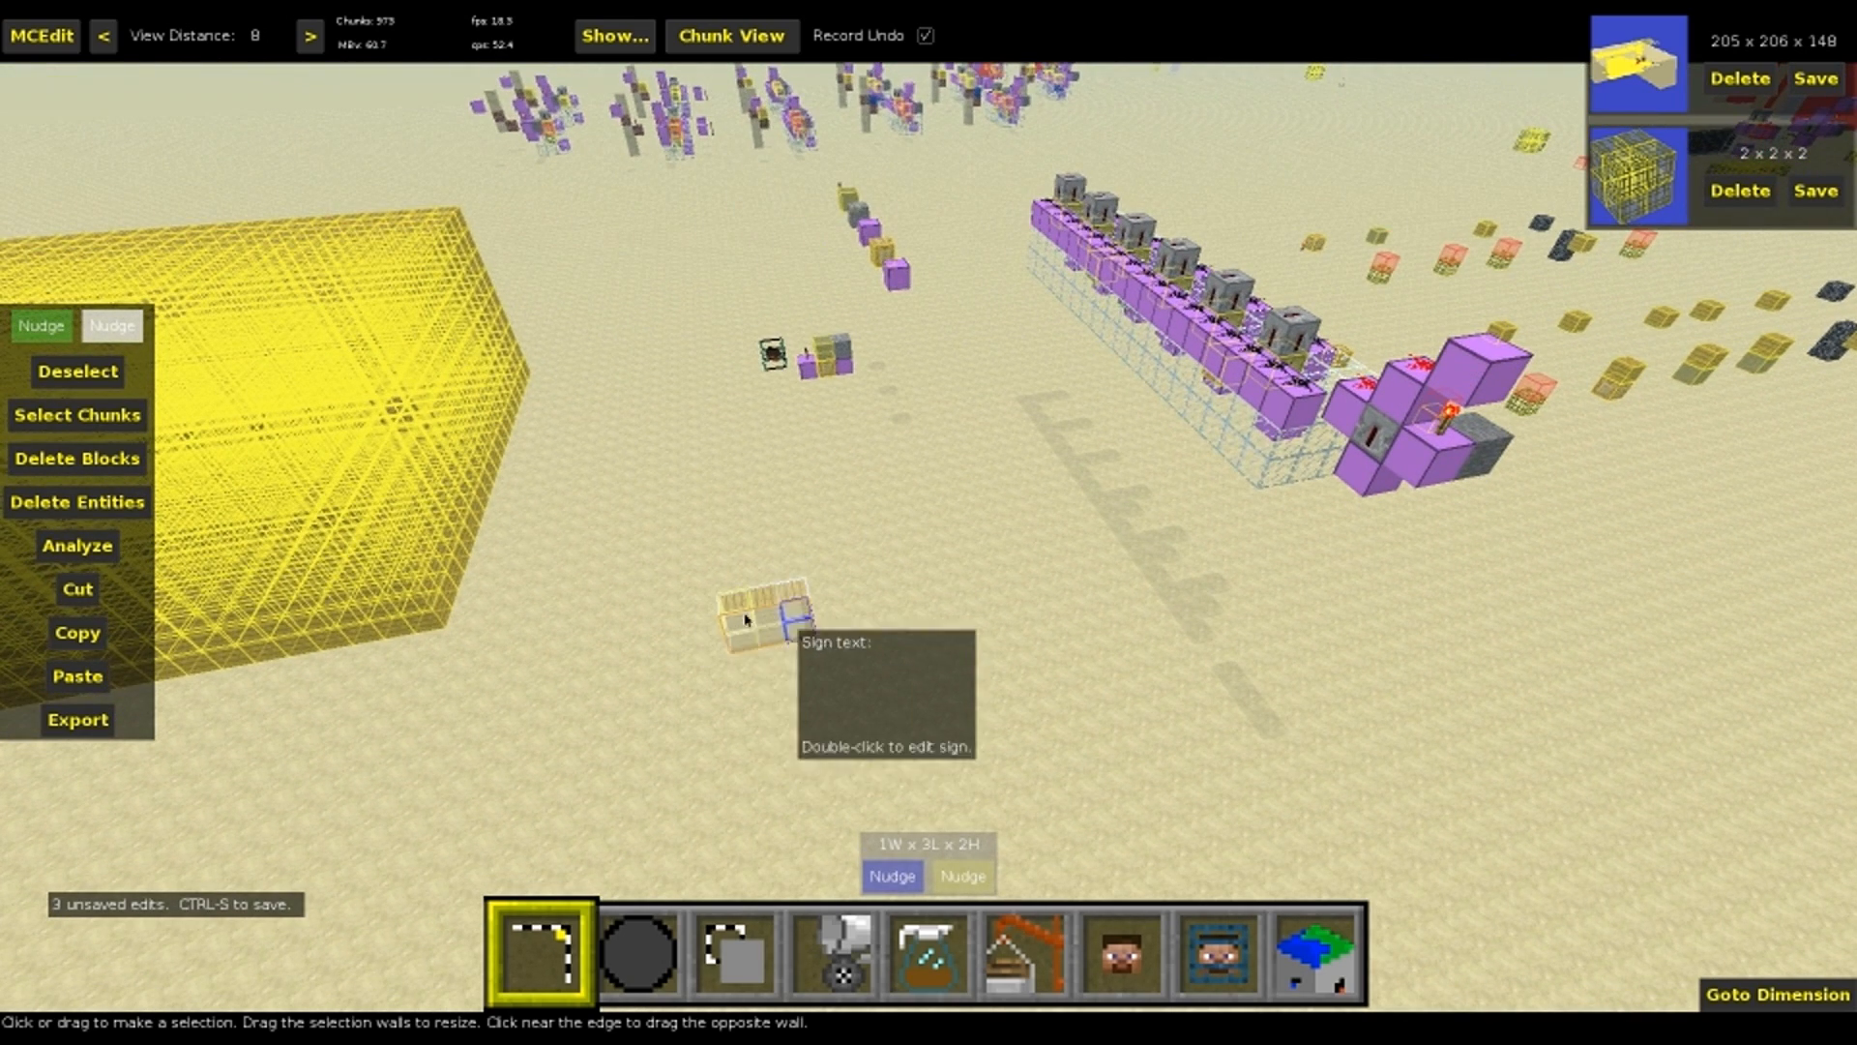
Set the operation of TrazLander's Spawner Filter to Replace Sign Text for the six selected signs
{"action": "key", "text": "5"}
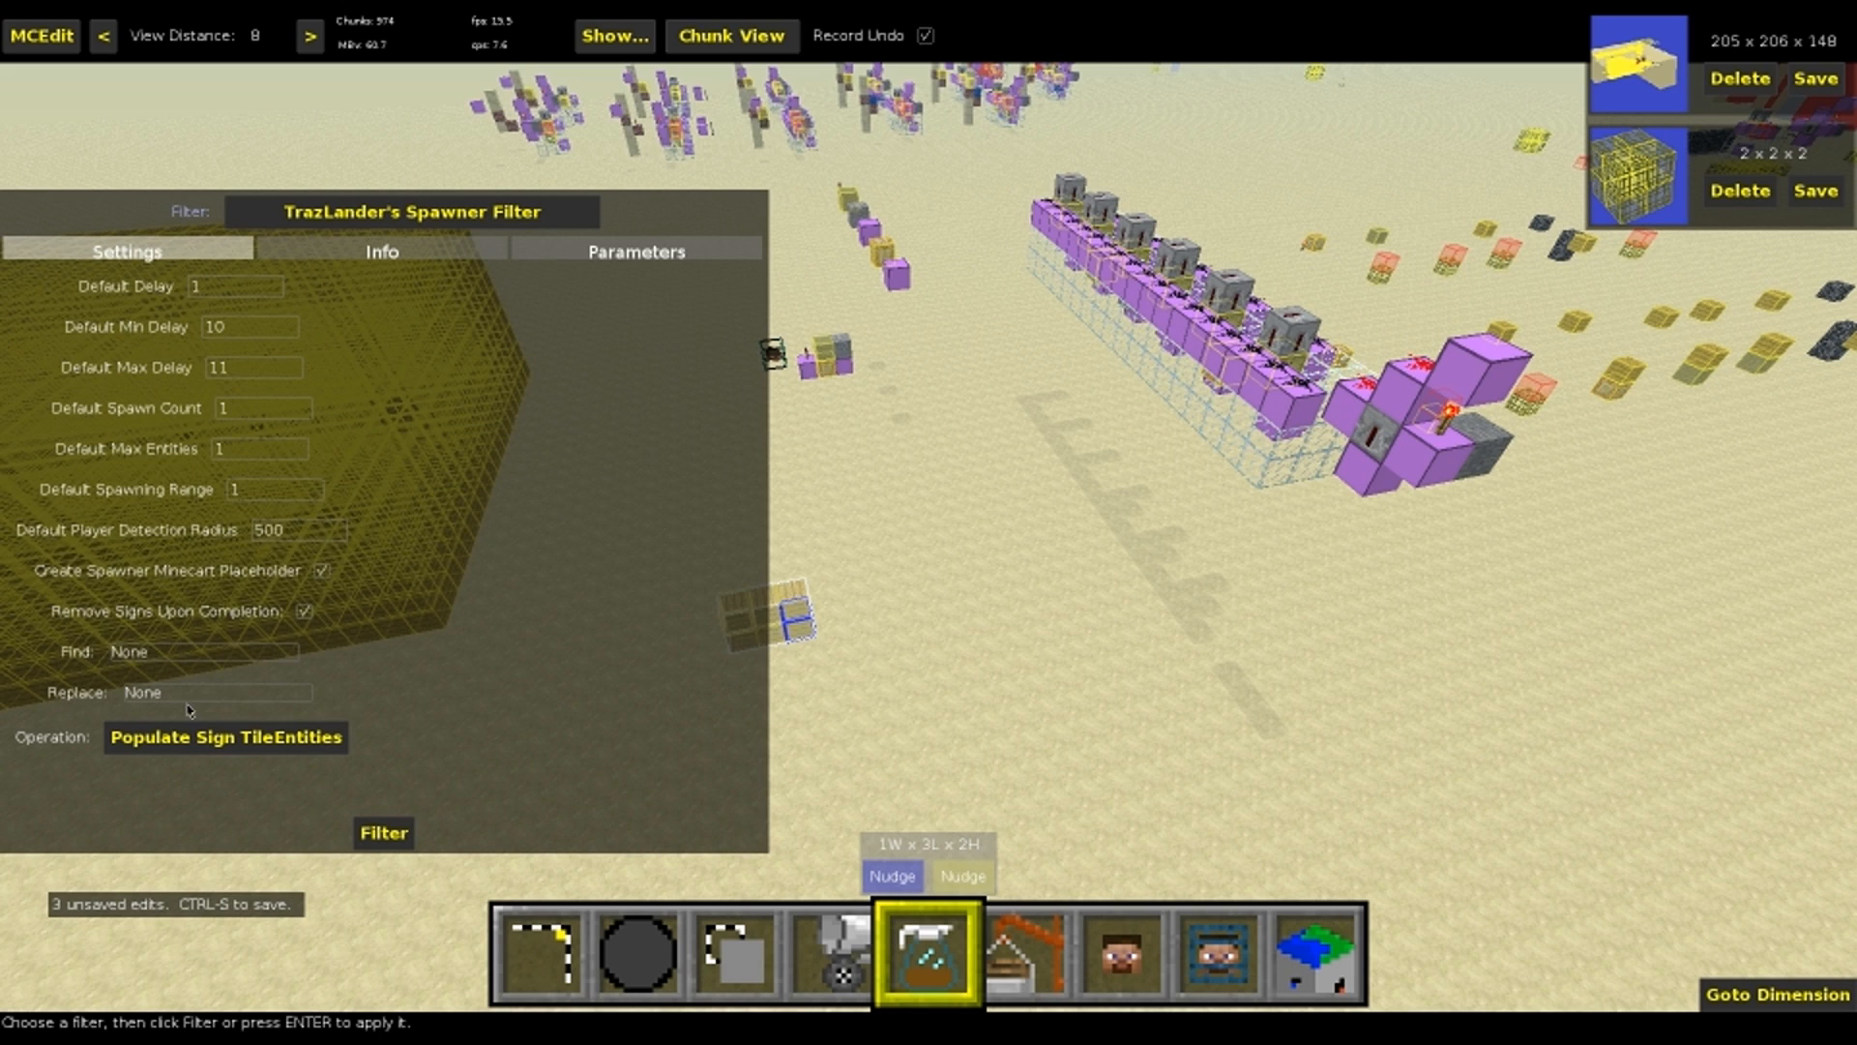
{"action": "left_click", "coordinate": [206, 744]}
{"action": "left_click", "coordinate": [231, 753]}
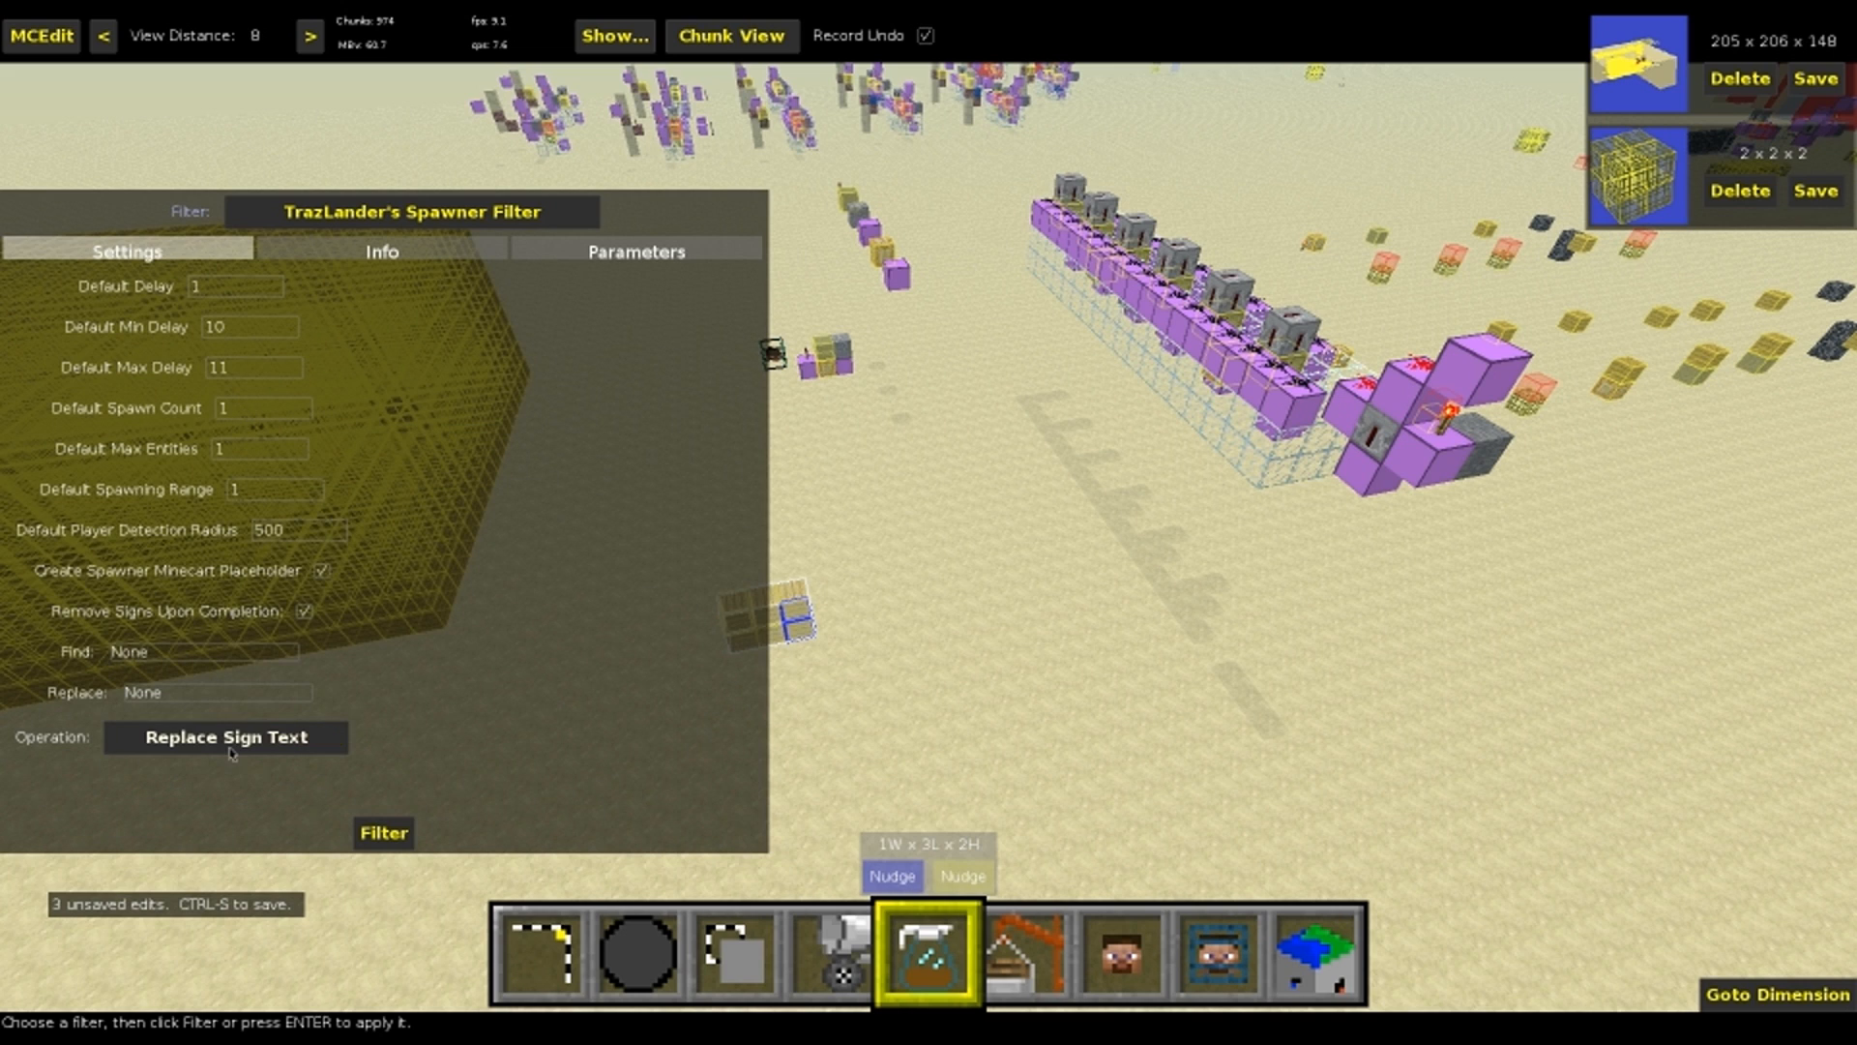
Enter blah as the find text and hey as the replacement in the Find and Replace filter, and return to TrazLander's Spawner Filter unapplied
{"action": "left_click", "coordinate": [355, 224]}
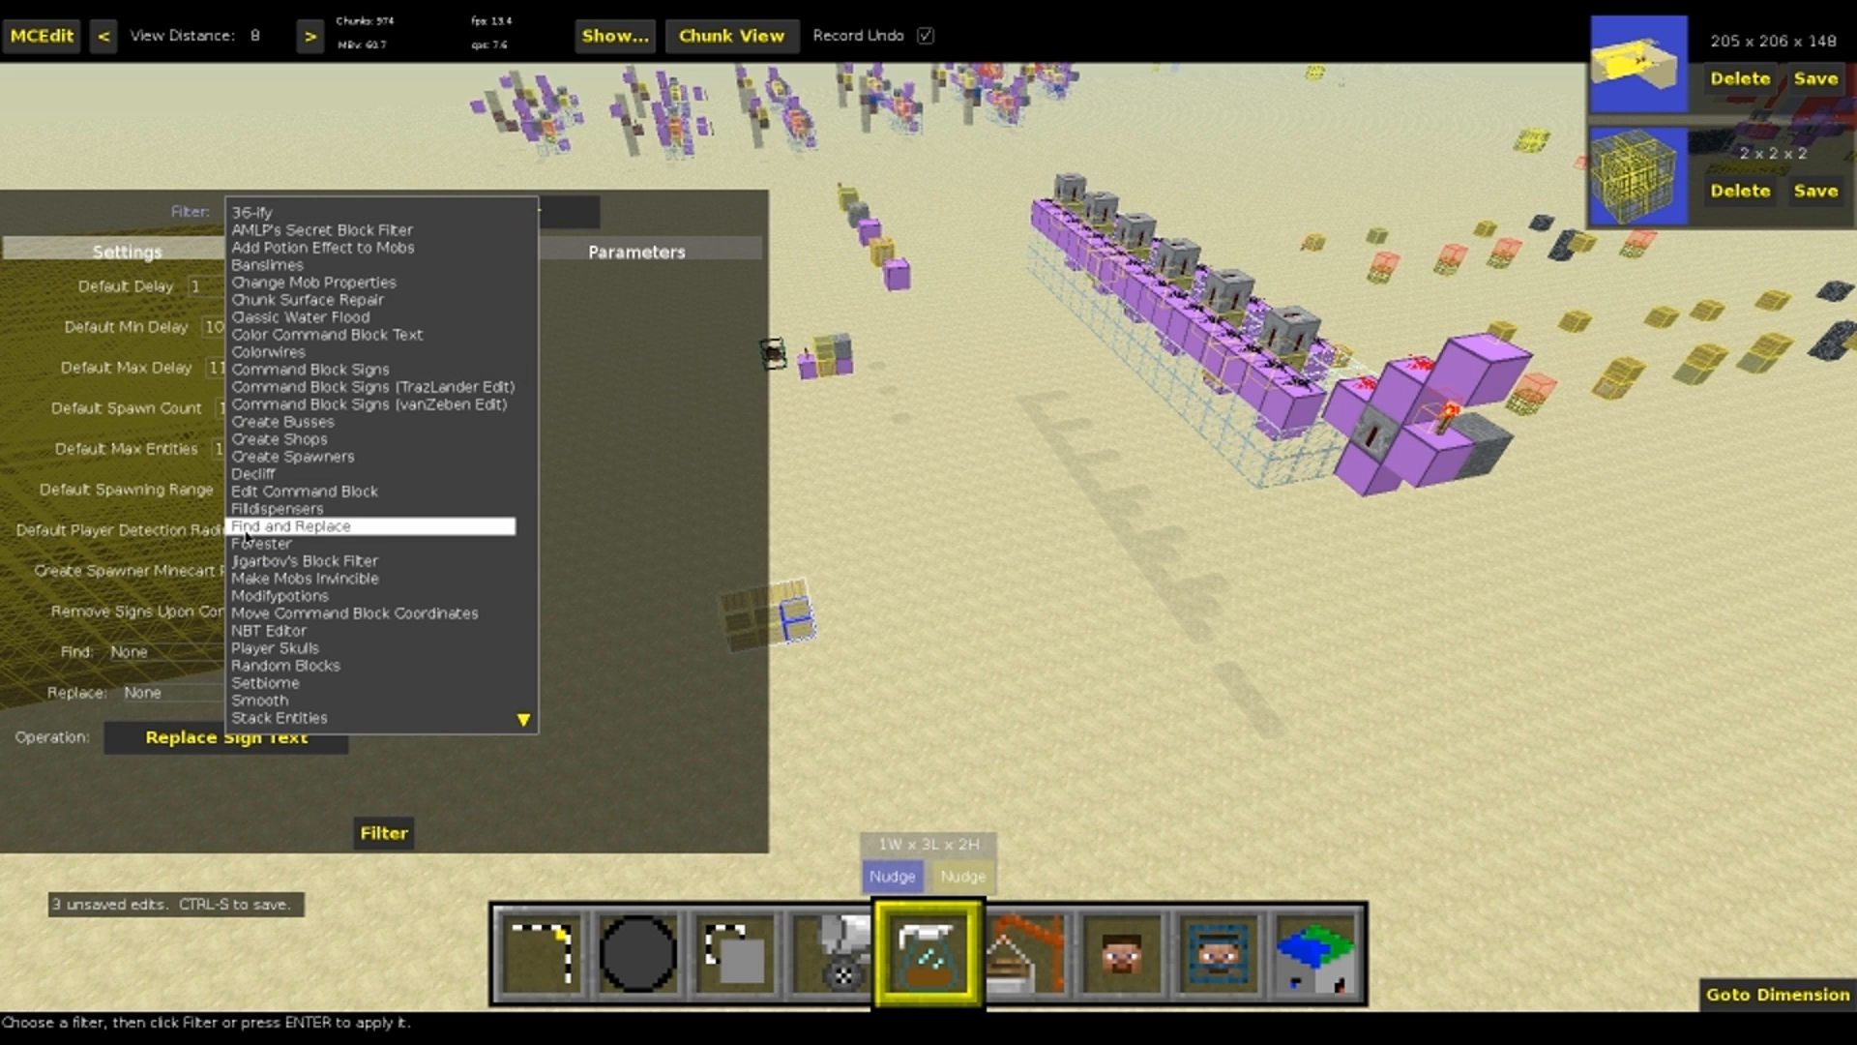
{"action": "left_click", "coordinate": [285, 529]}
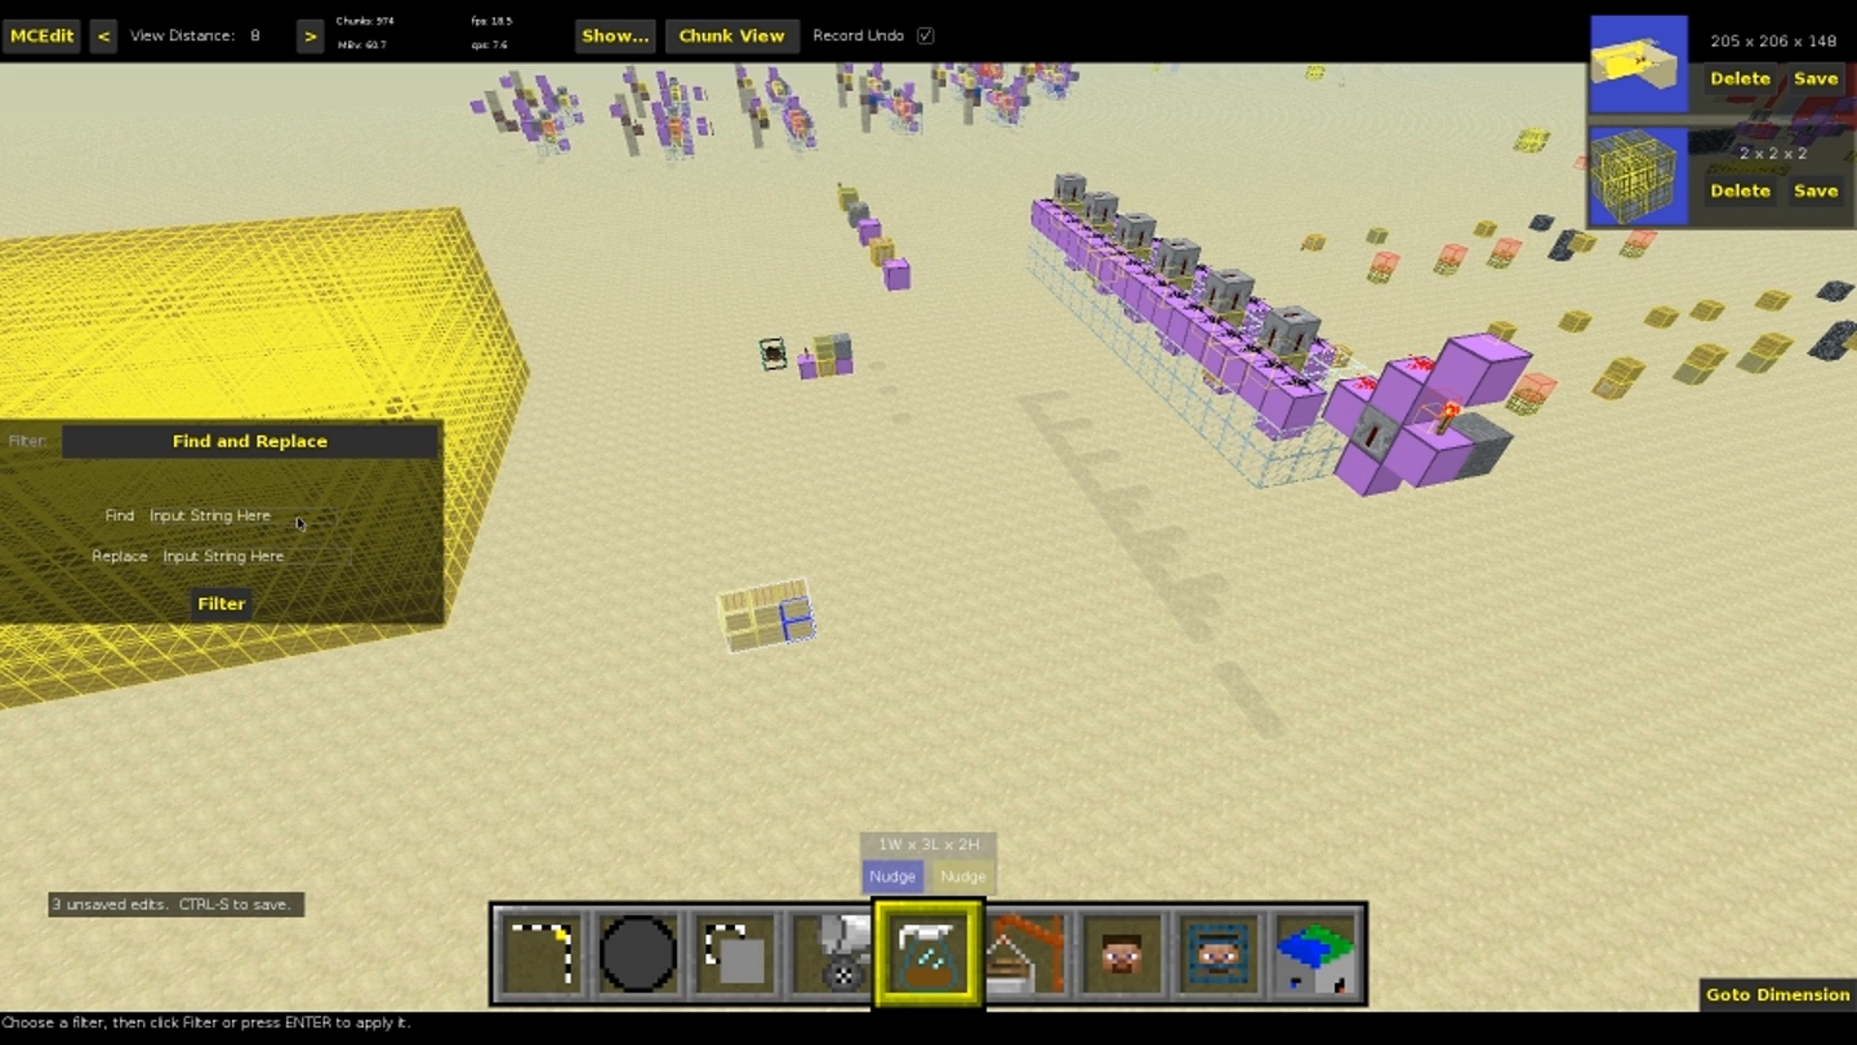
{"action": "left_click", "coordinate": [191, 524]}
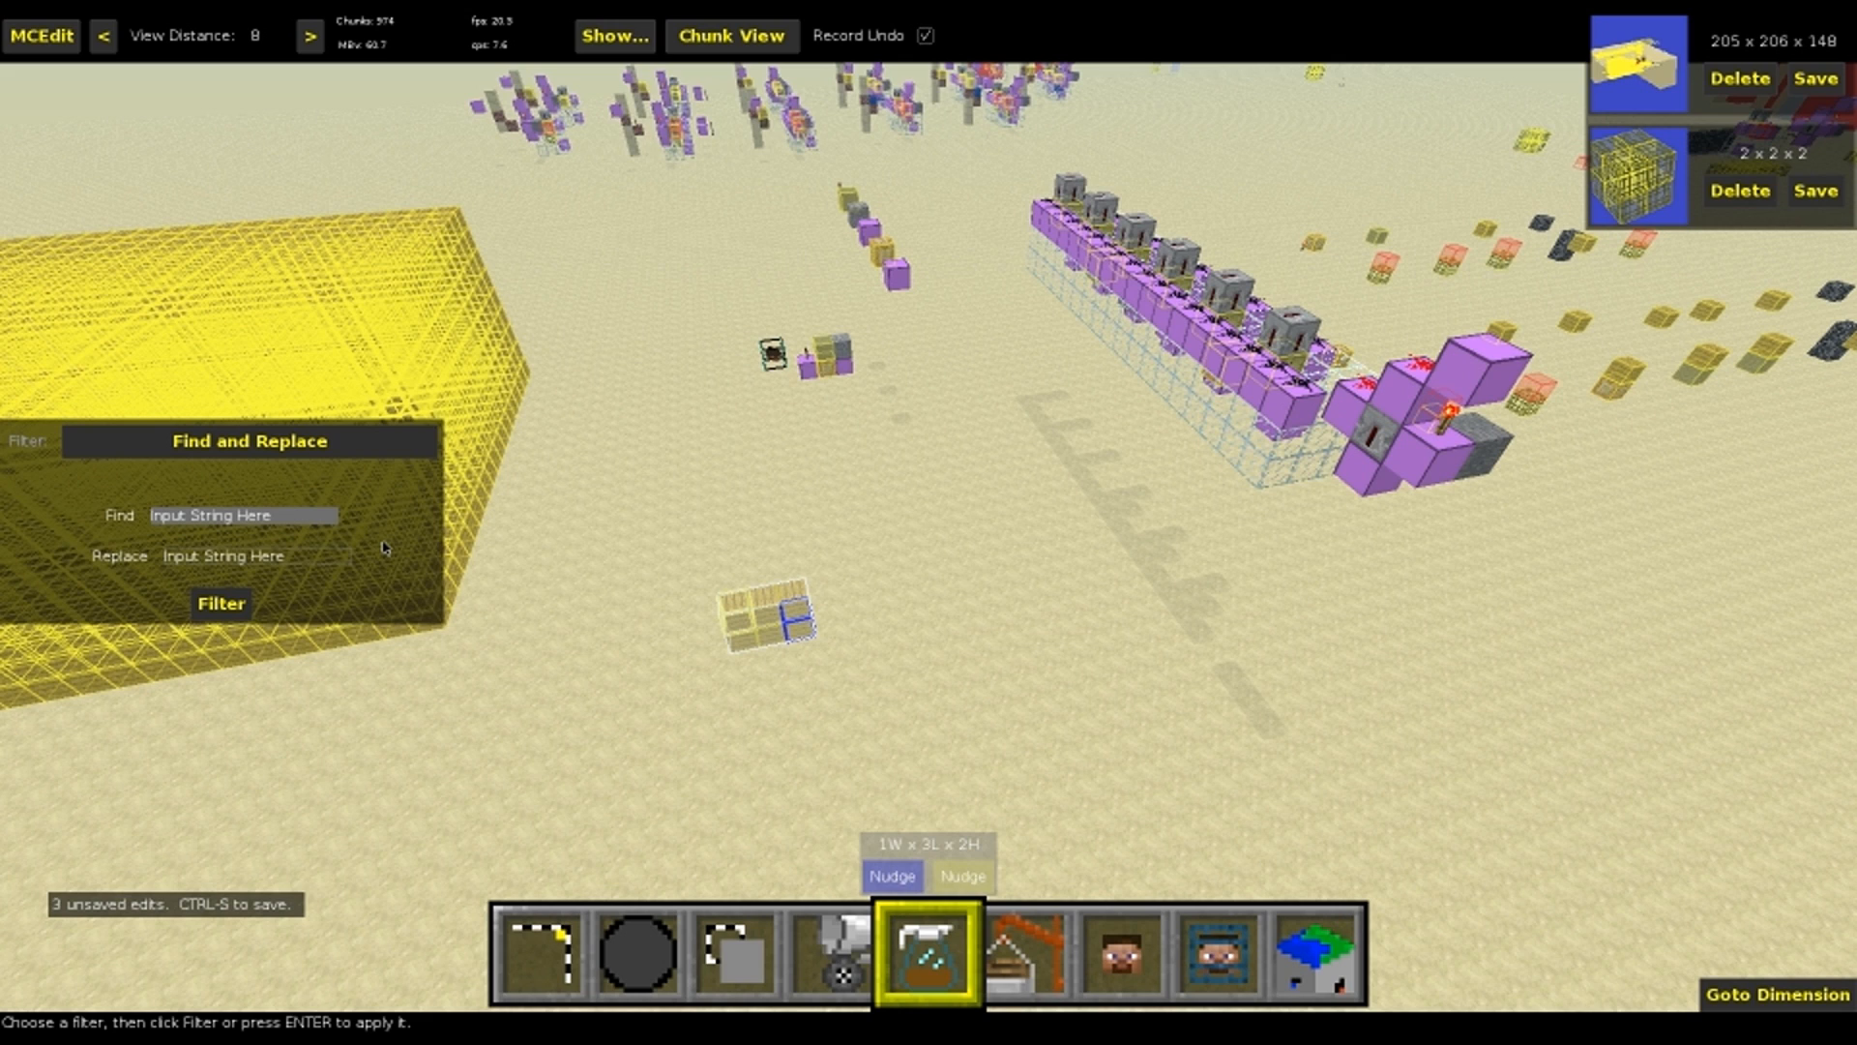
{"action": "type", "text": "s"}
{"action": "type", "text": "lah"}
{"action": "key", "text": "Tab"}
{"action": "type", "text": "re"}
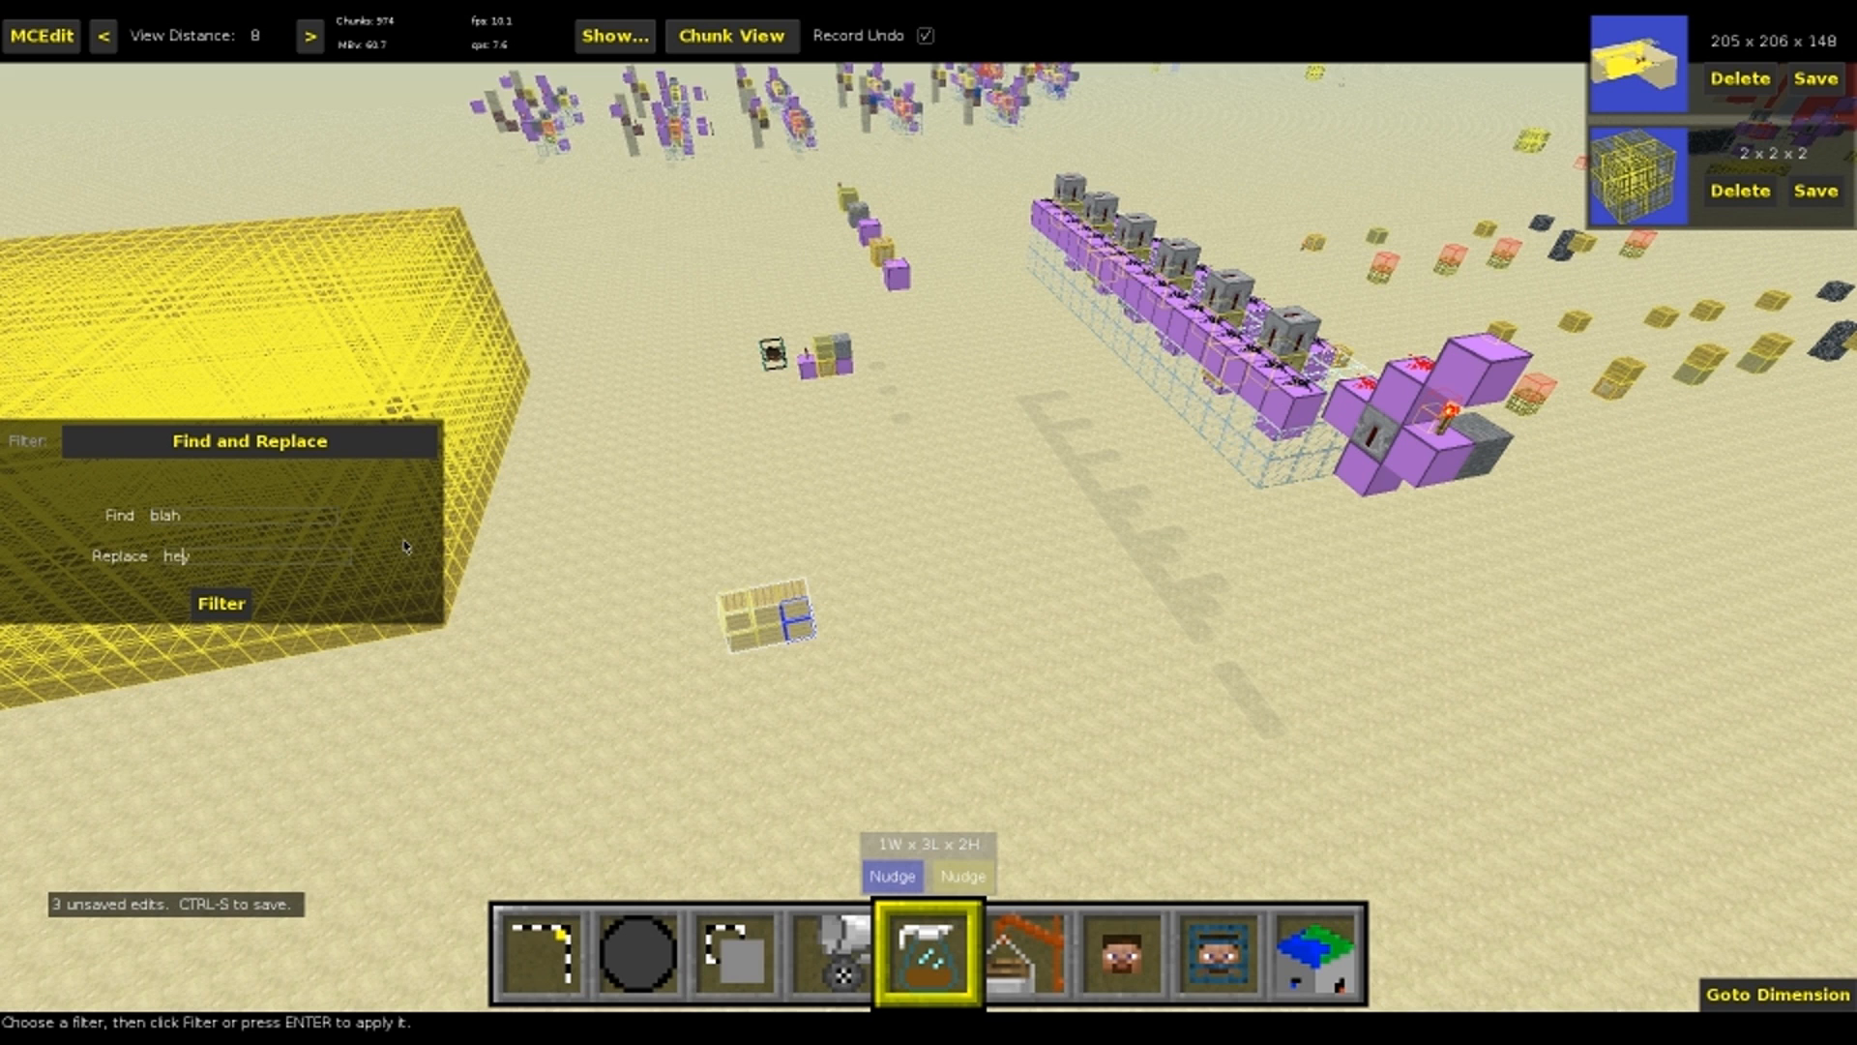
{"action": "left_click", "coordinate": [292, 440]}
{"action": "scroll", "coordinate": [237, 952], "scroll_direction": "down", "scroll_amount": 2}
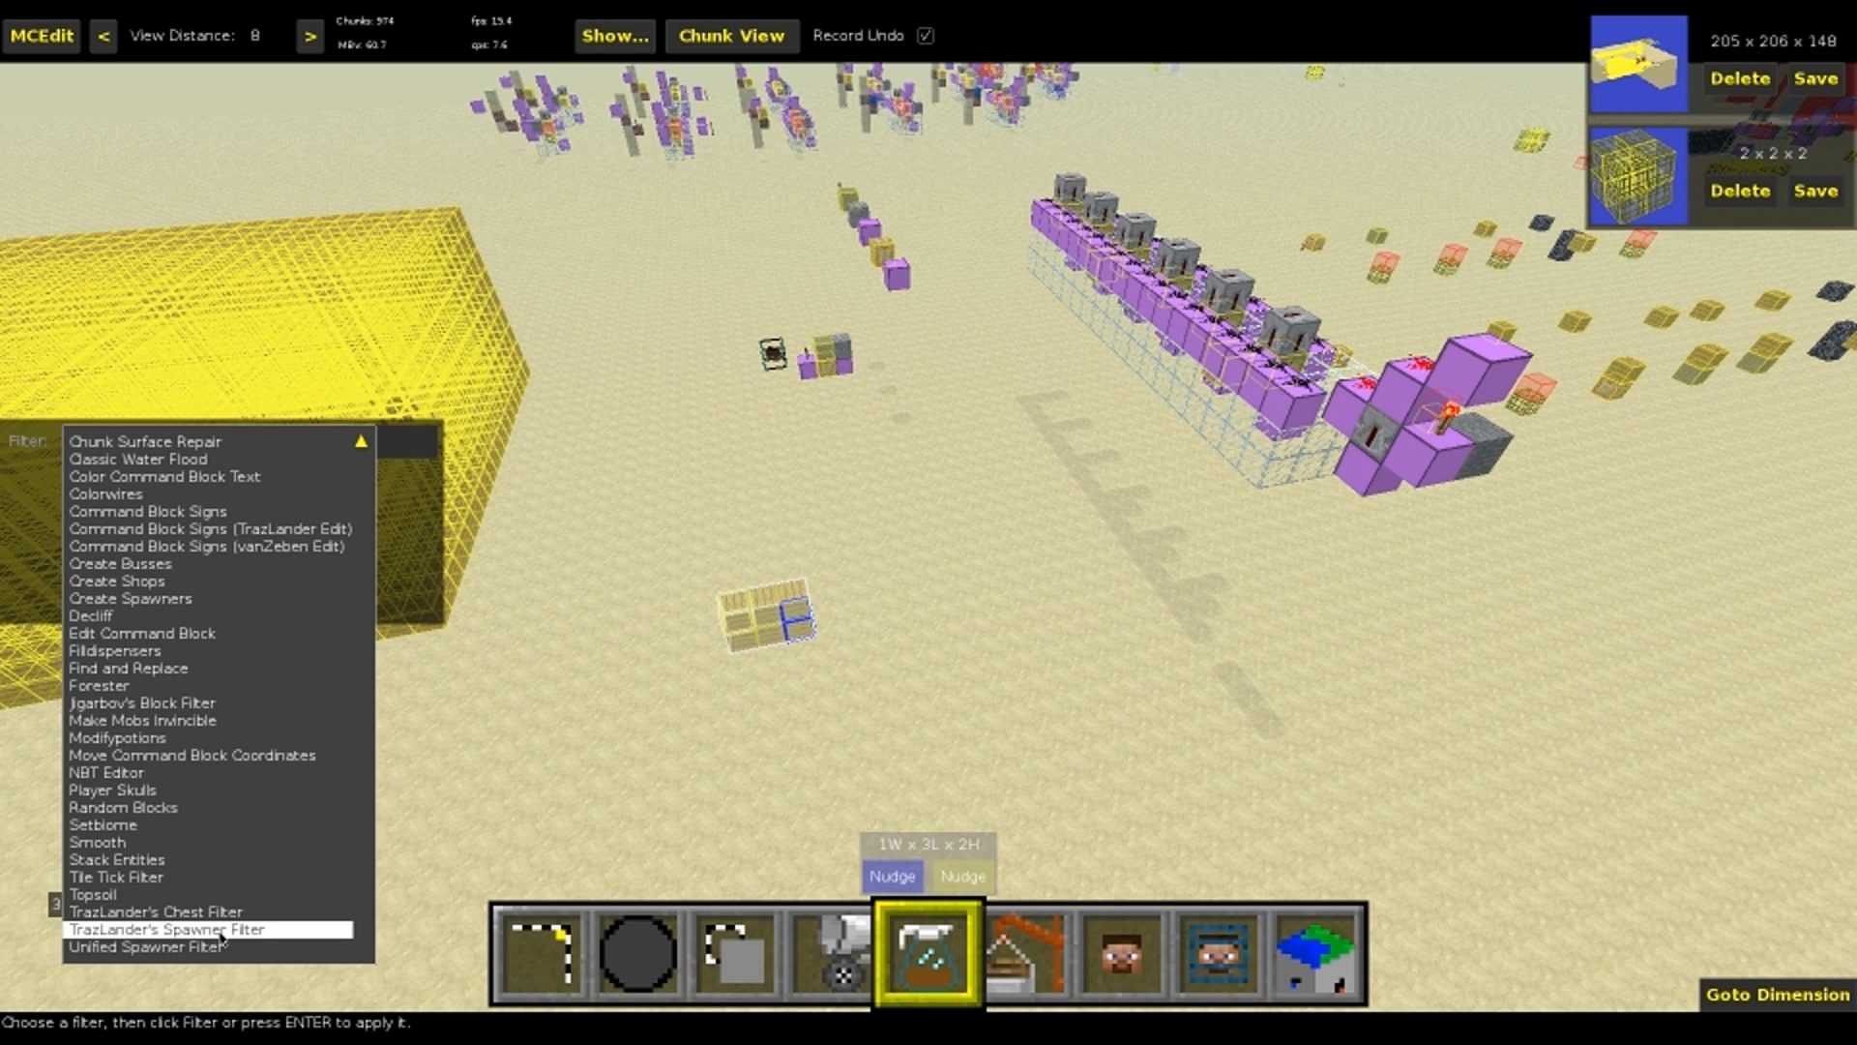
{"action": "key", "text": "Return"}
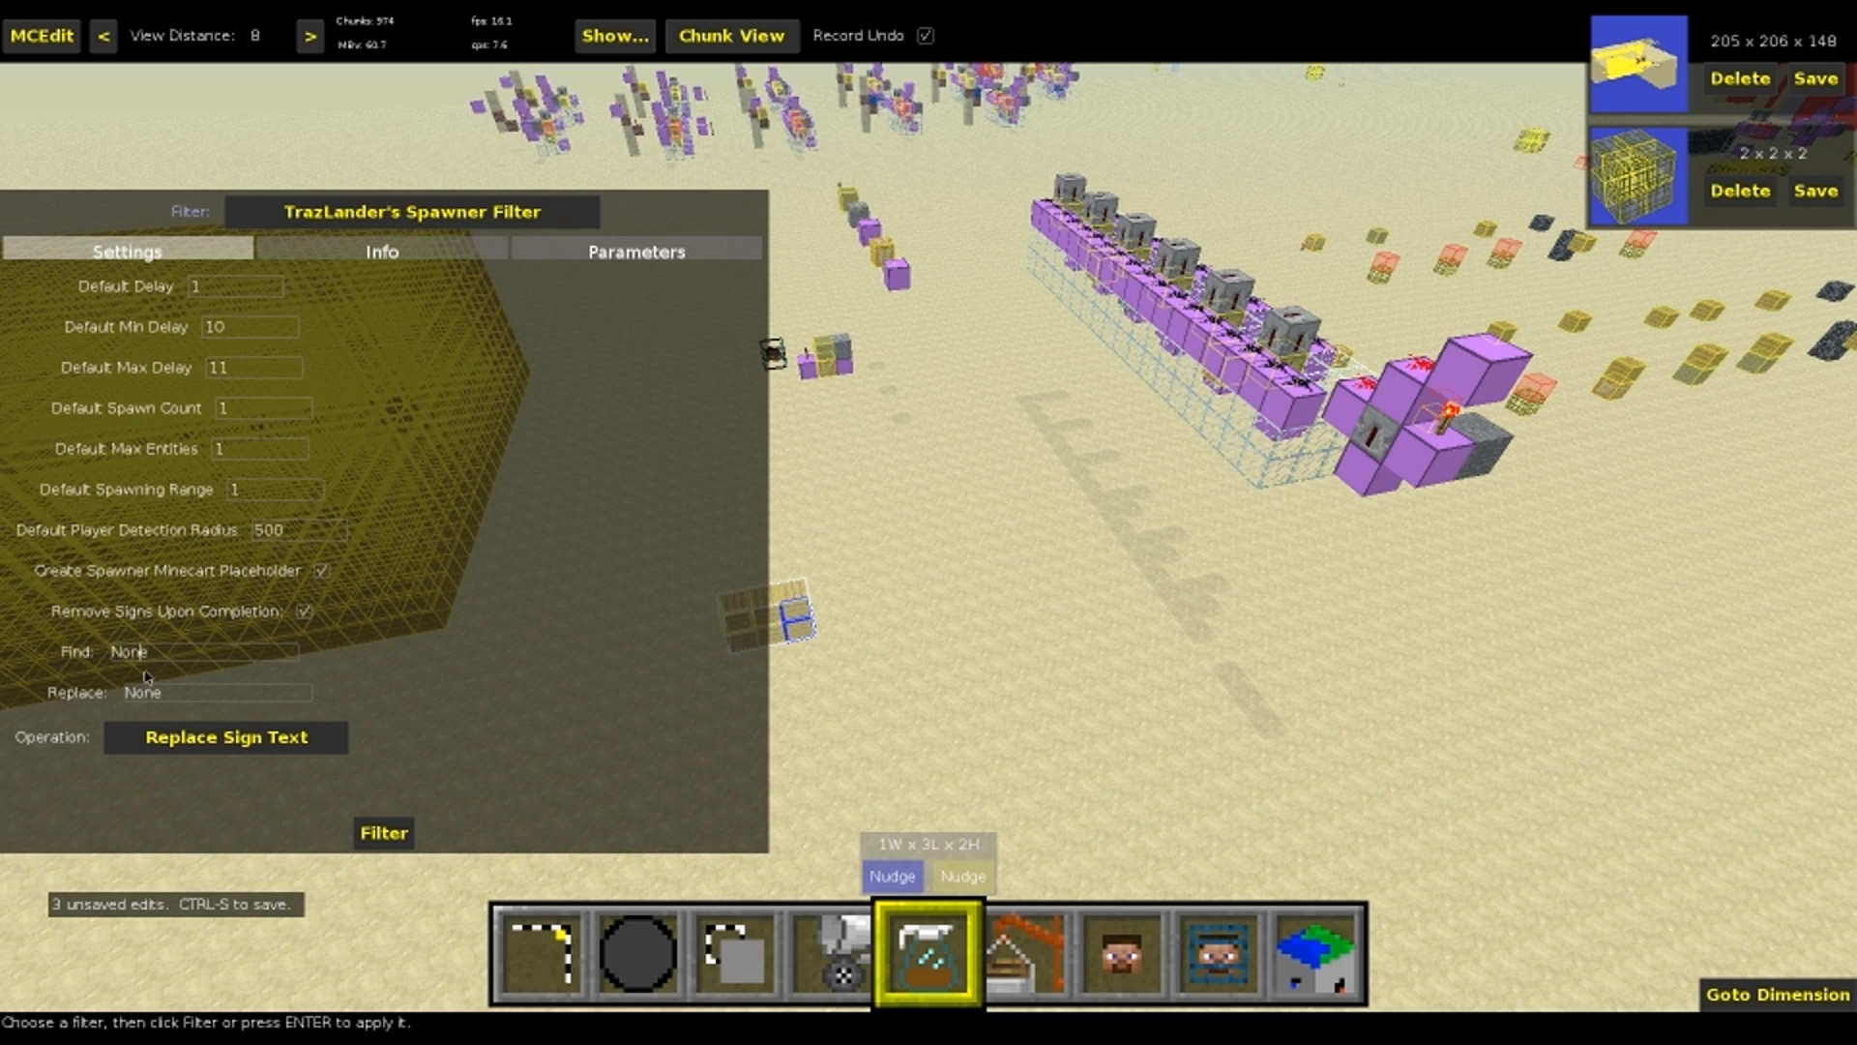
Run Replace Sign Text on the six signs with Find left at None and Replace set to id:test1, and check a sign's text
{"action": "double_click", "coordinate": [181, 697]}
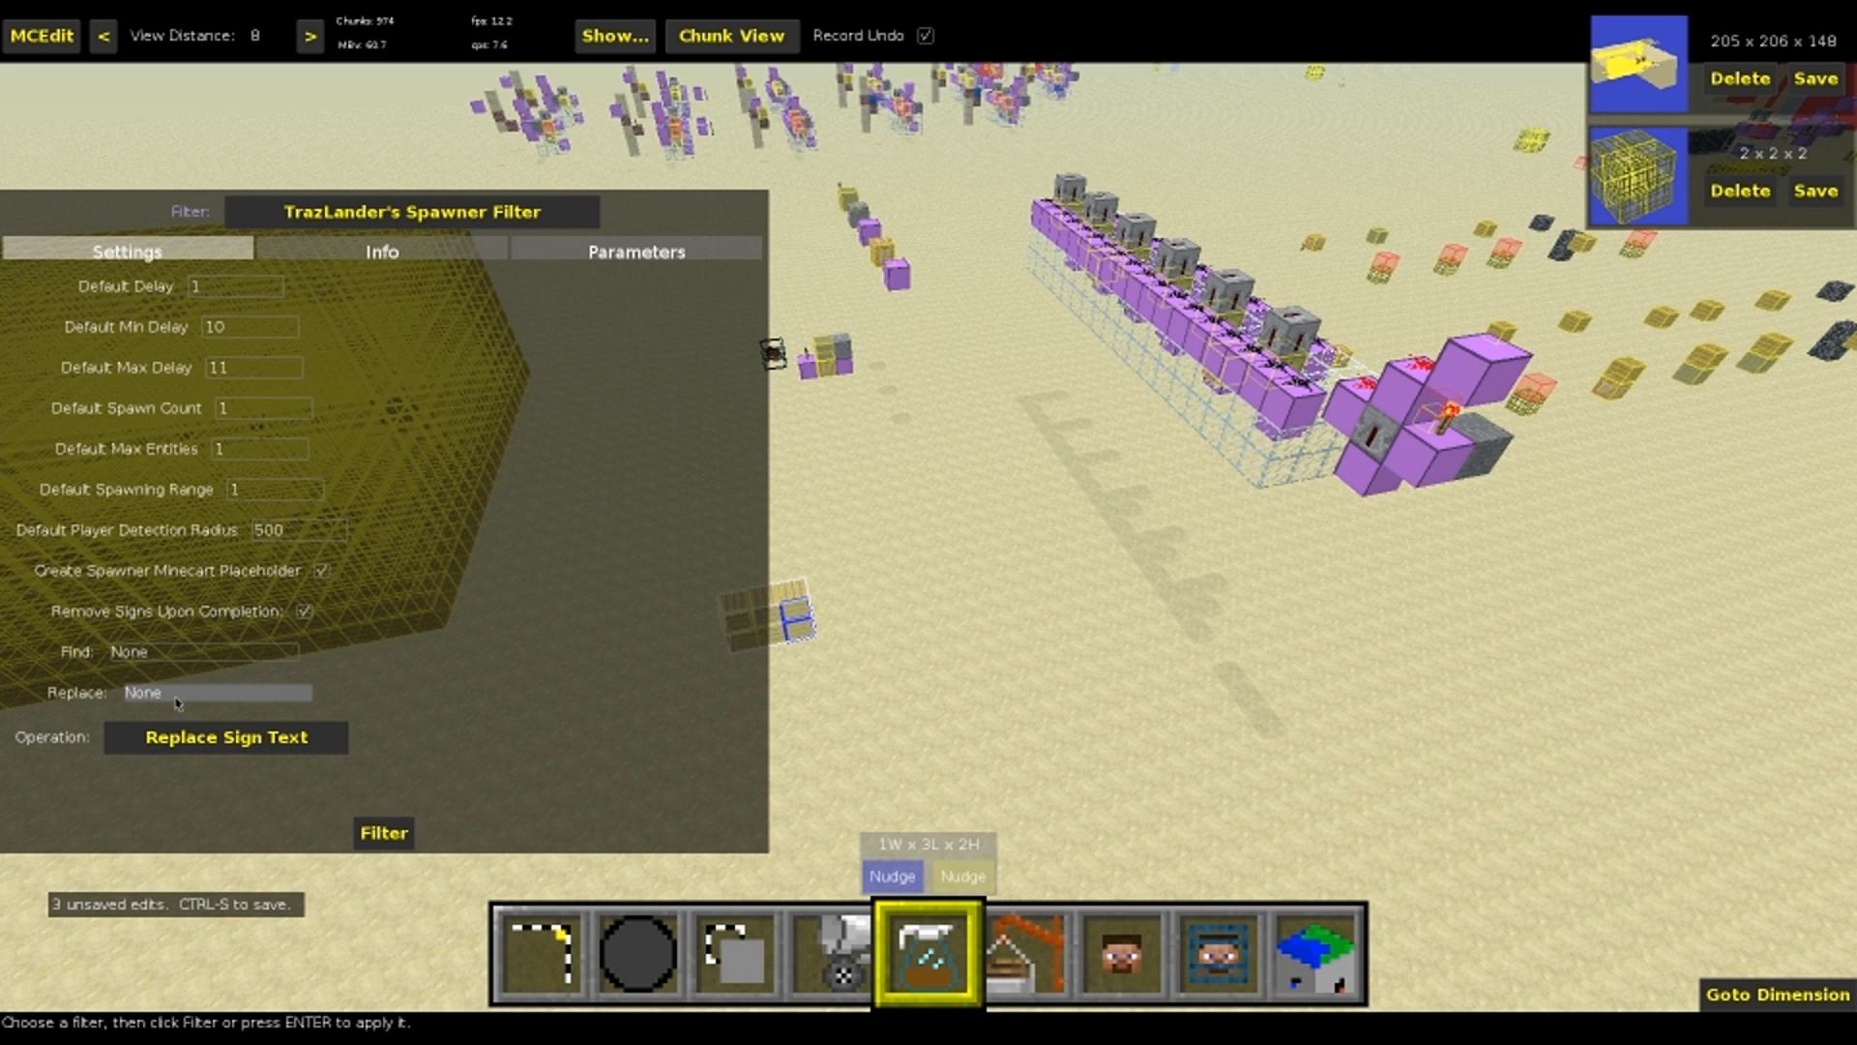
{"action": "type", "text": "d:test1"}
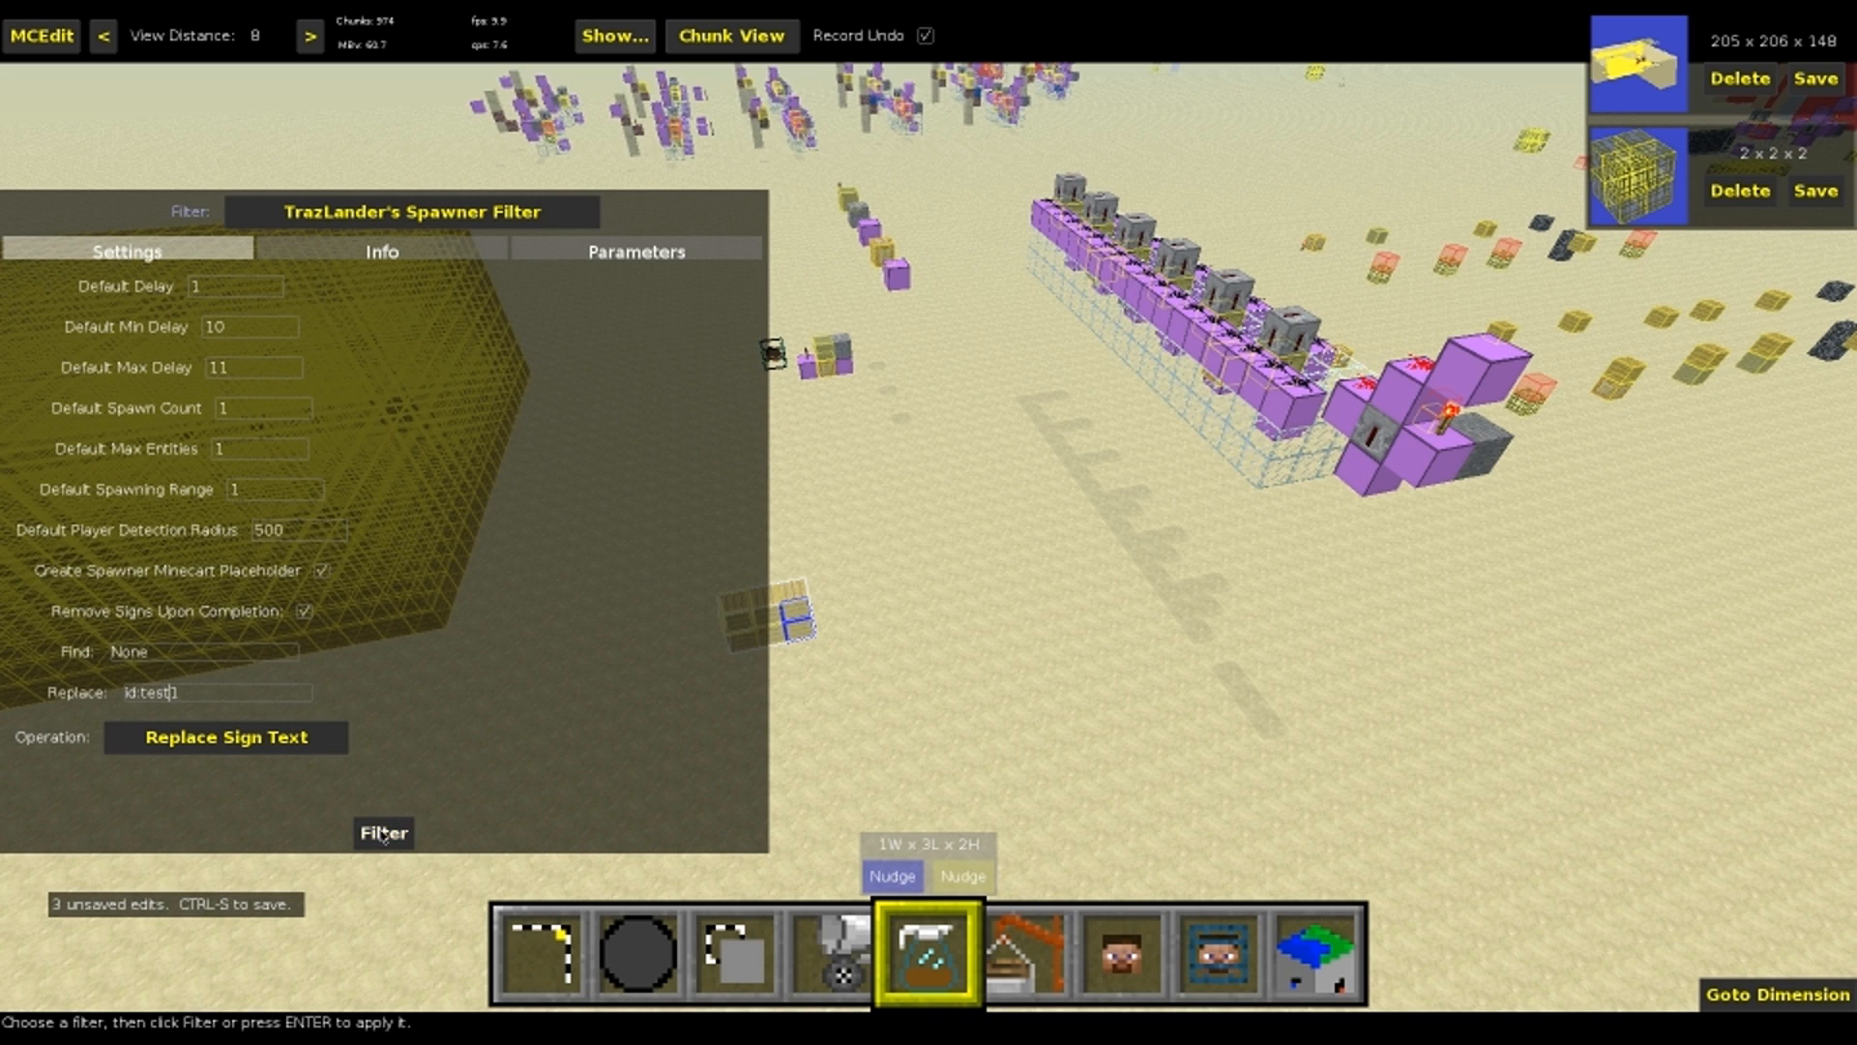
{"action": "left_click", "coordinate": [386, 835]}
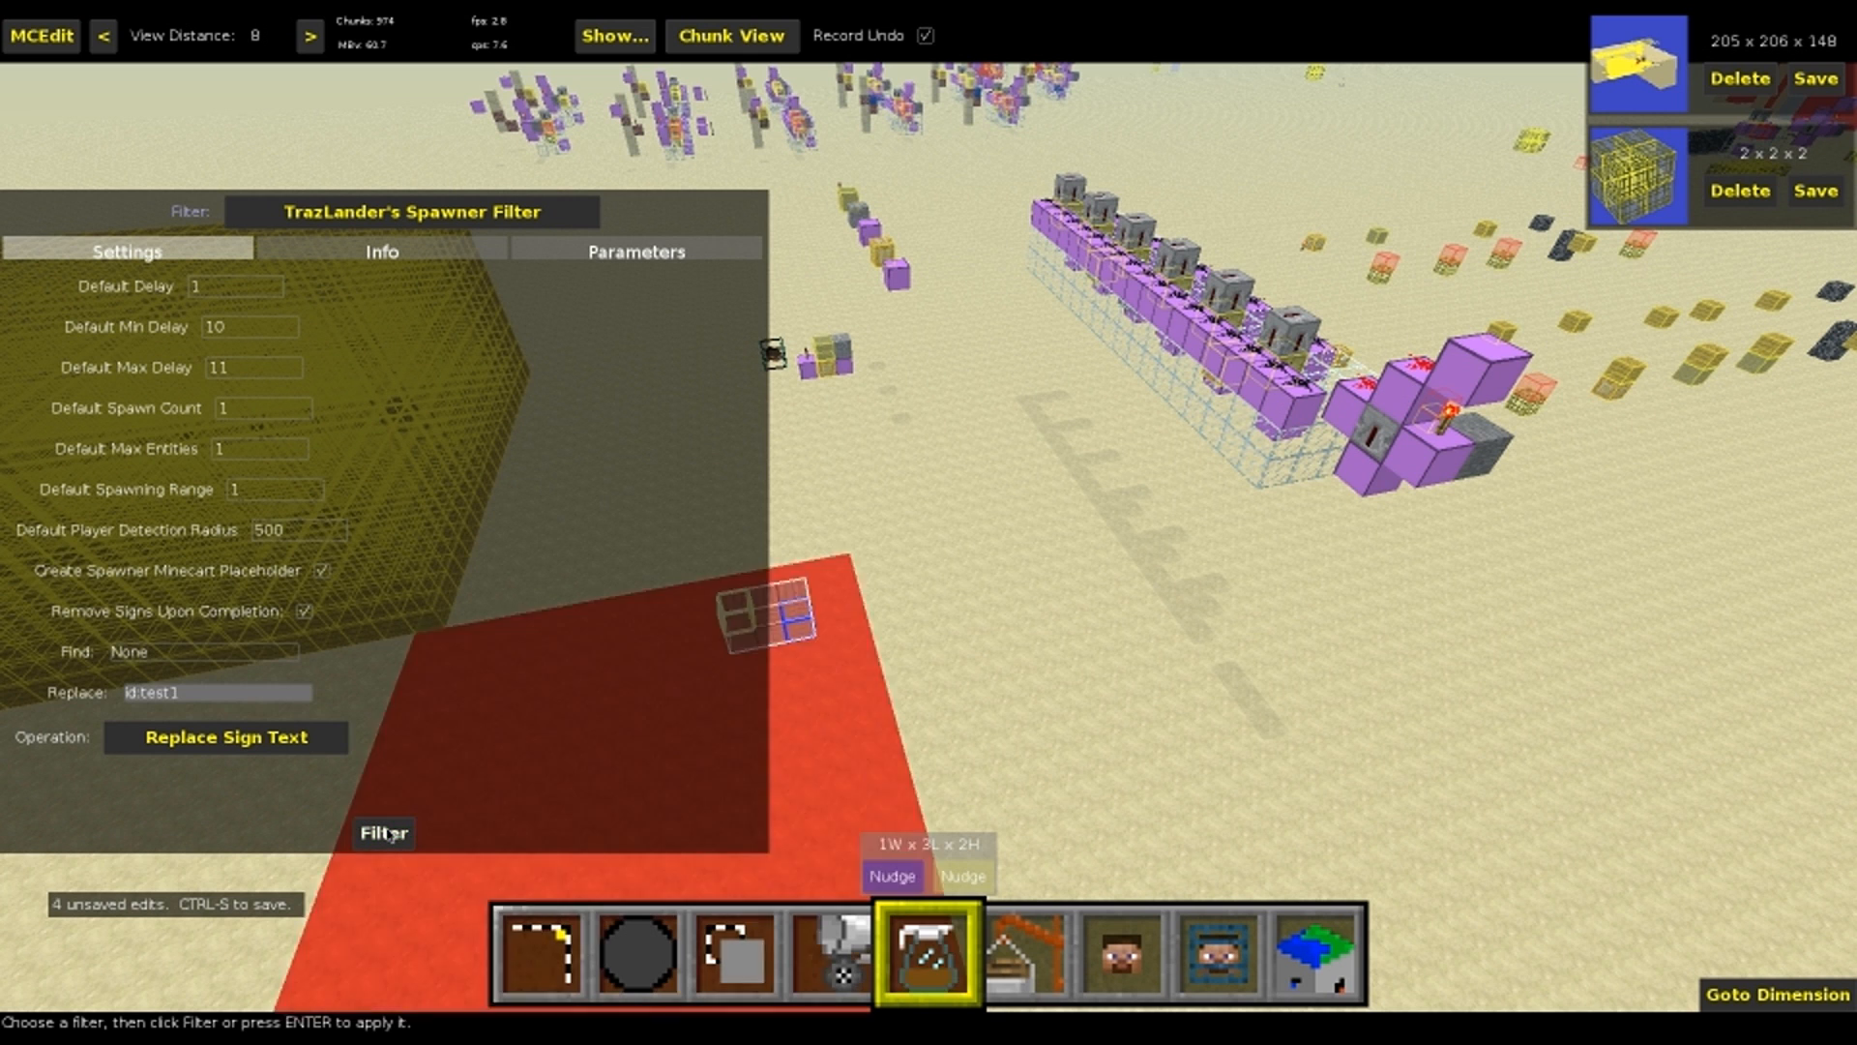
{"action": "key", "text": "1"}
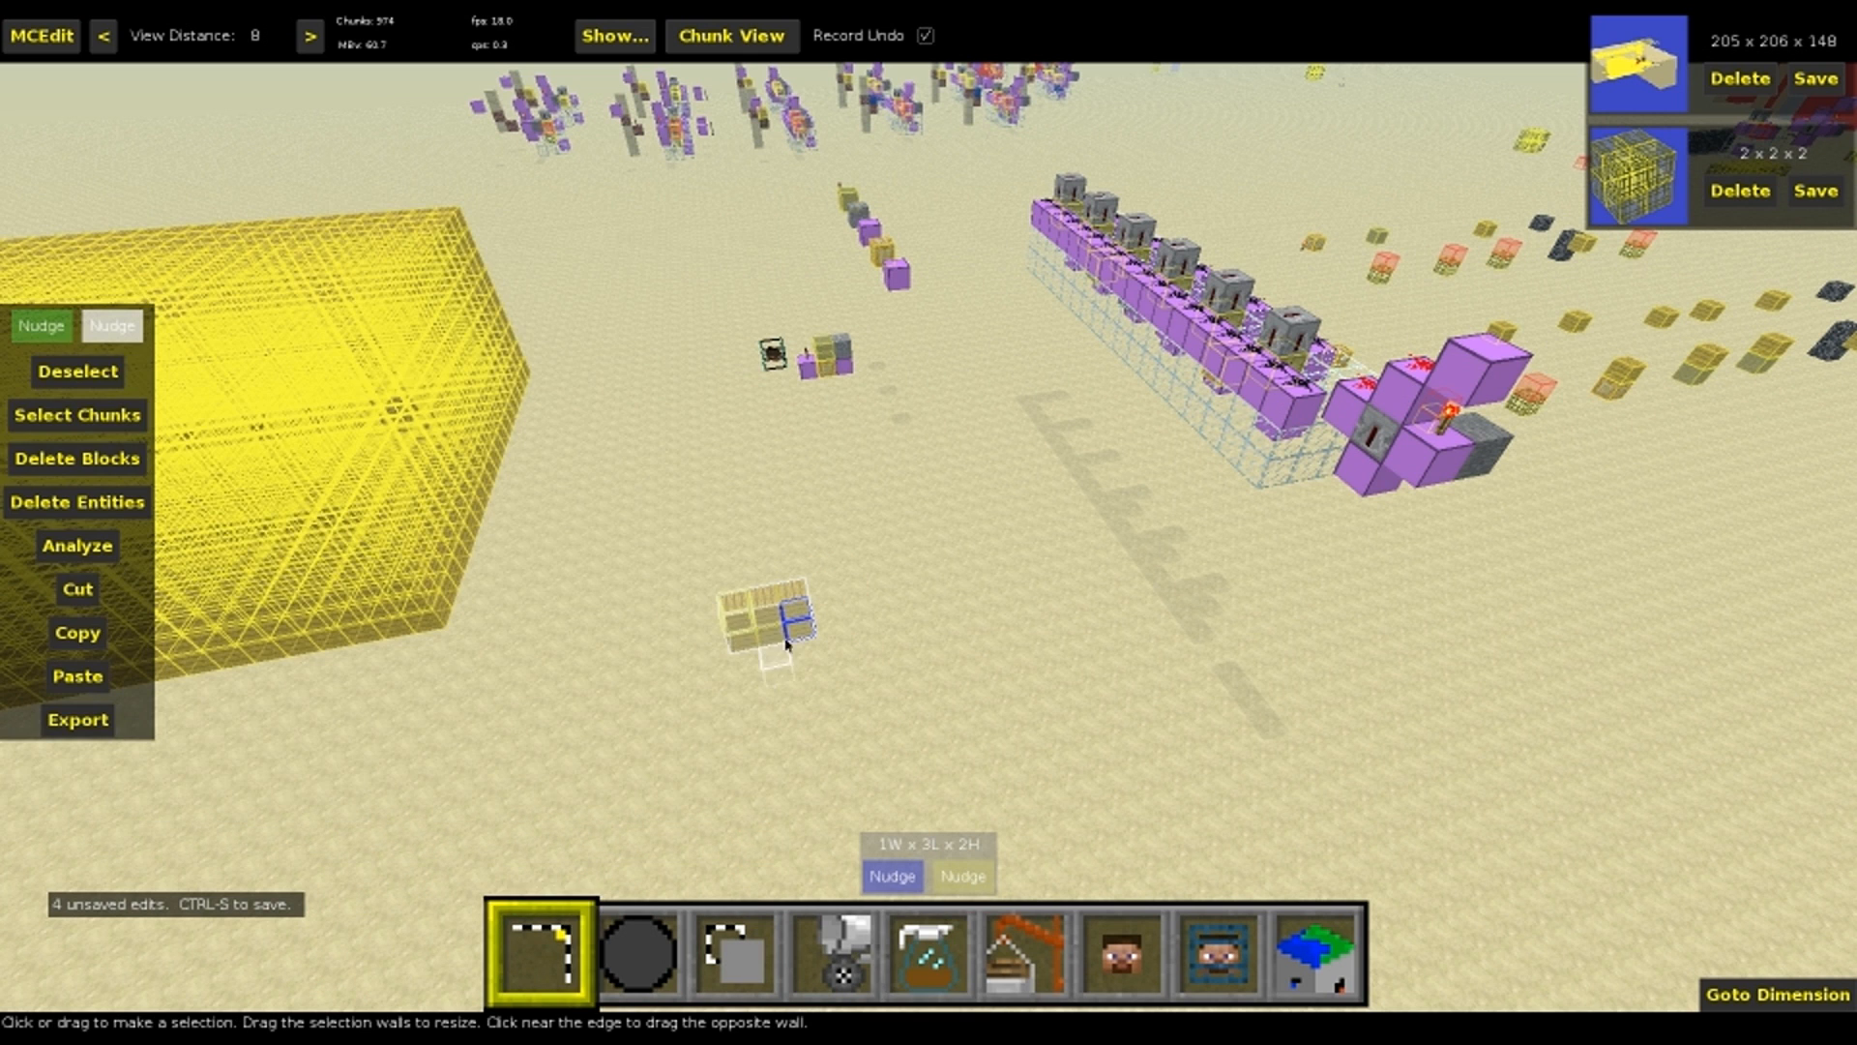
{"action": "key", "text": "z"}
{"action": "mouse_move", "coordinate": [779, 549]}
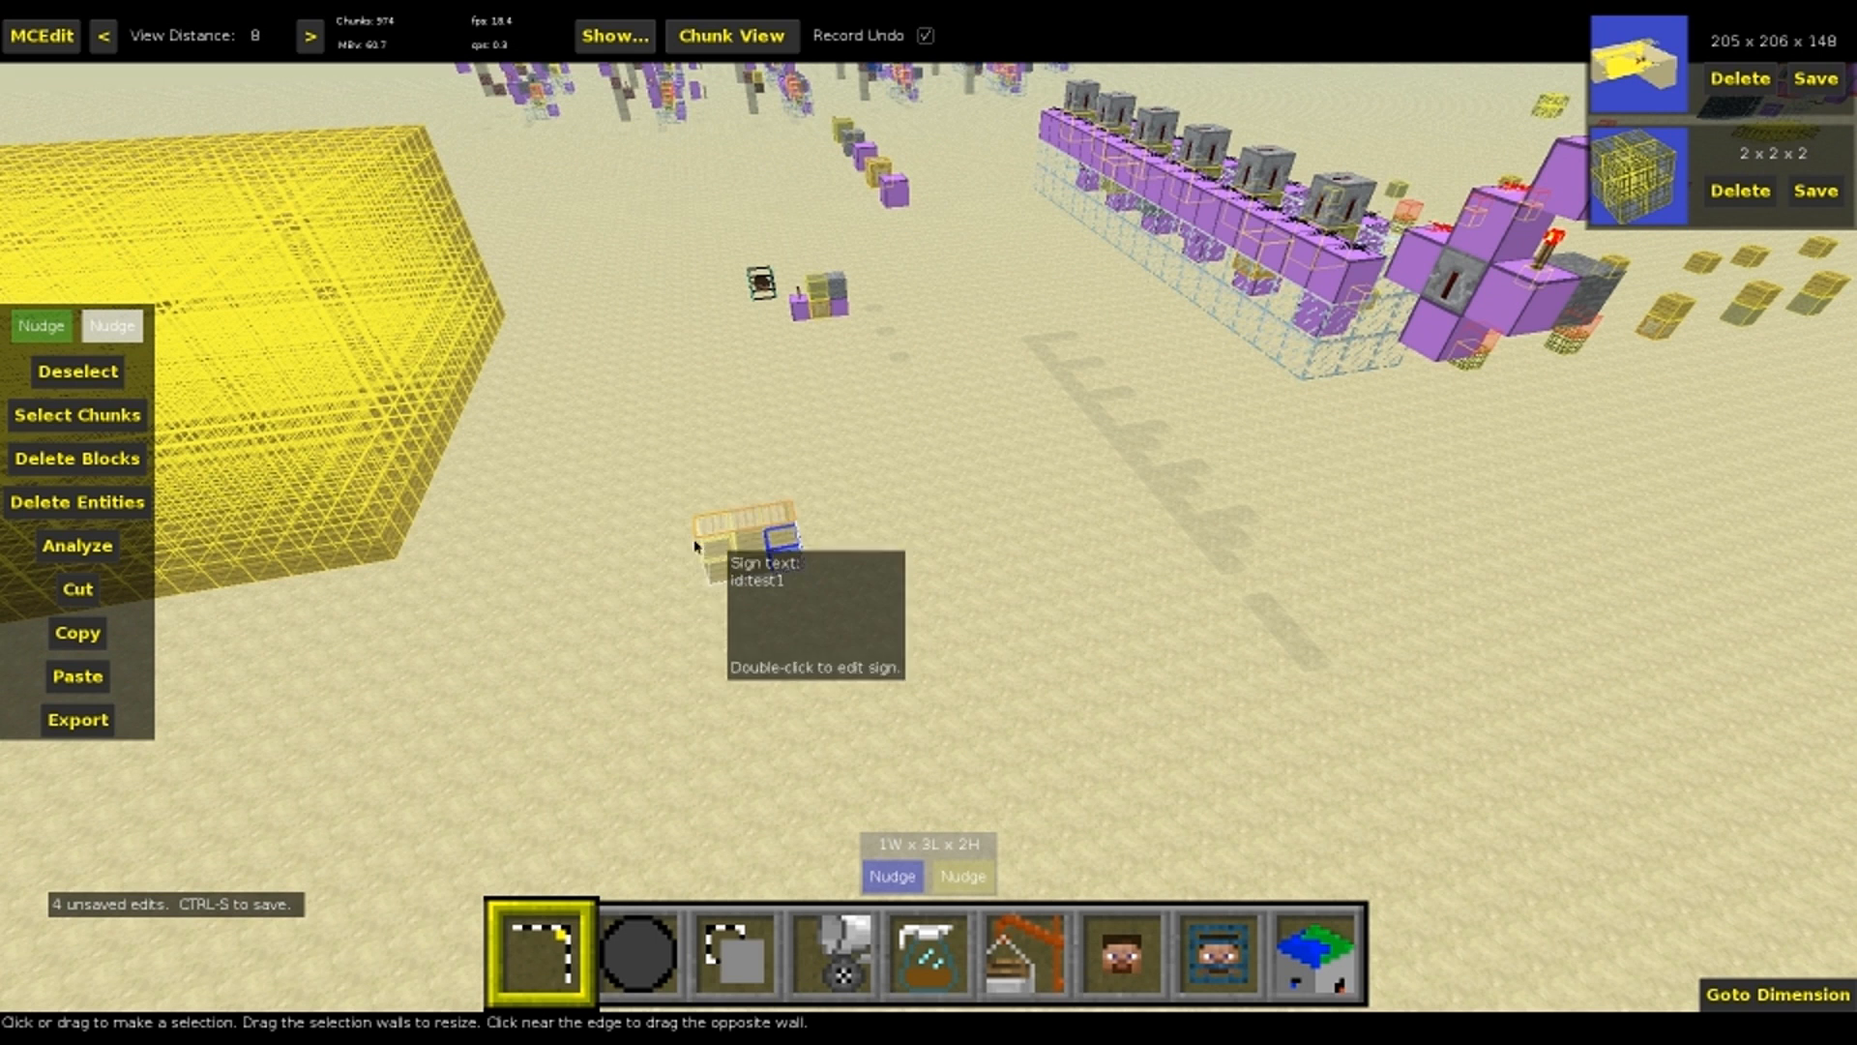
Append dest to the six signs by running Replace Sign Text with Find at None and Replace set to dest, and check the text
{"action": "key", "text": "5"}
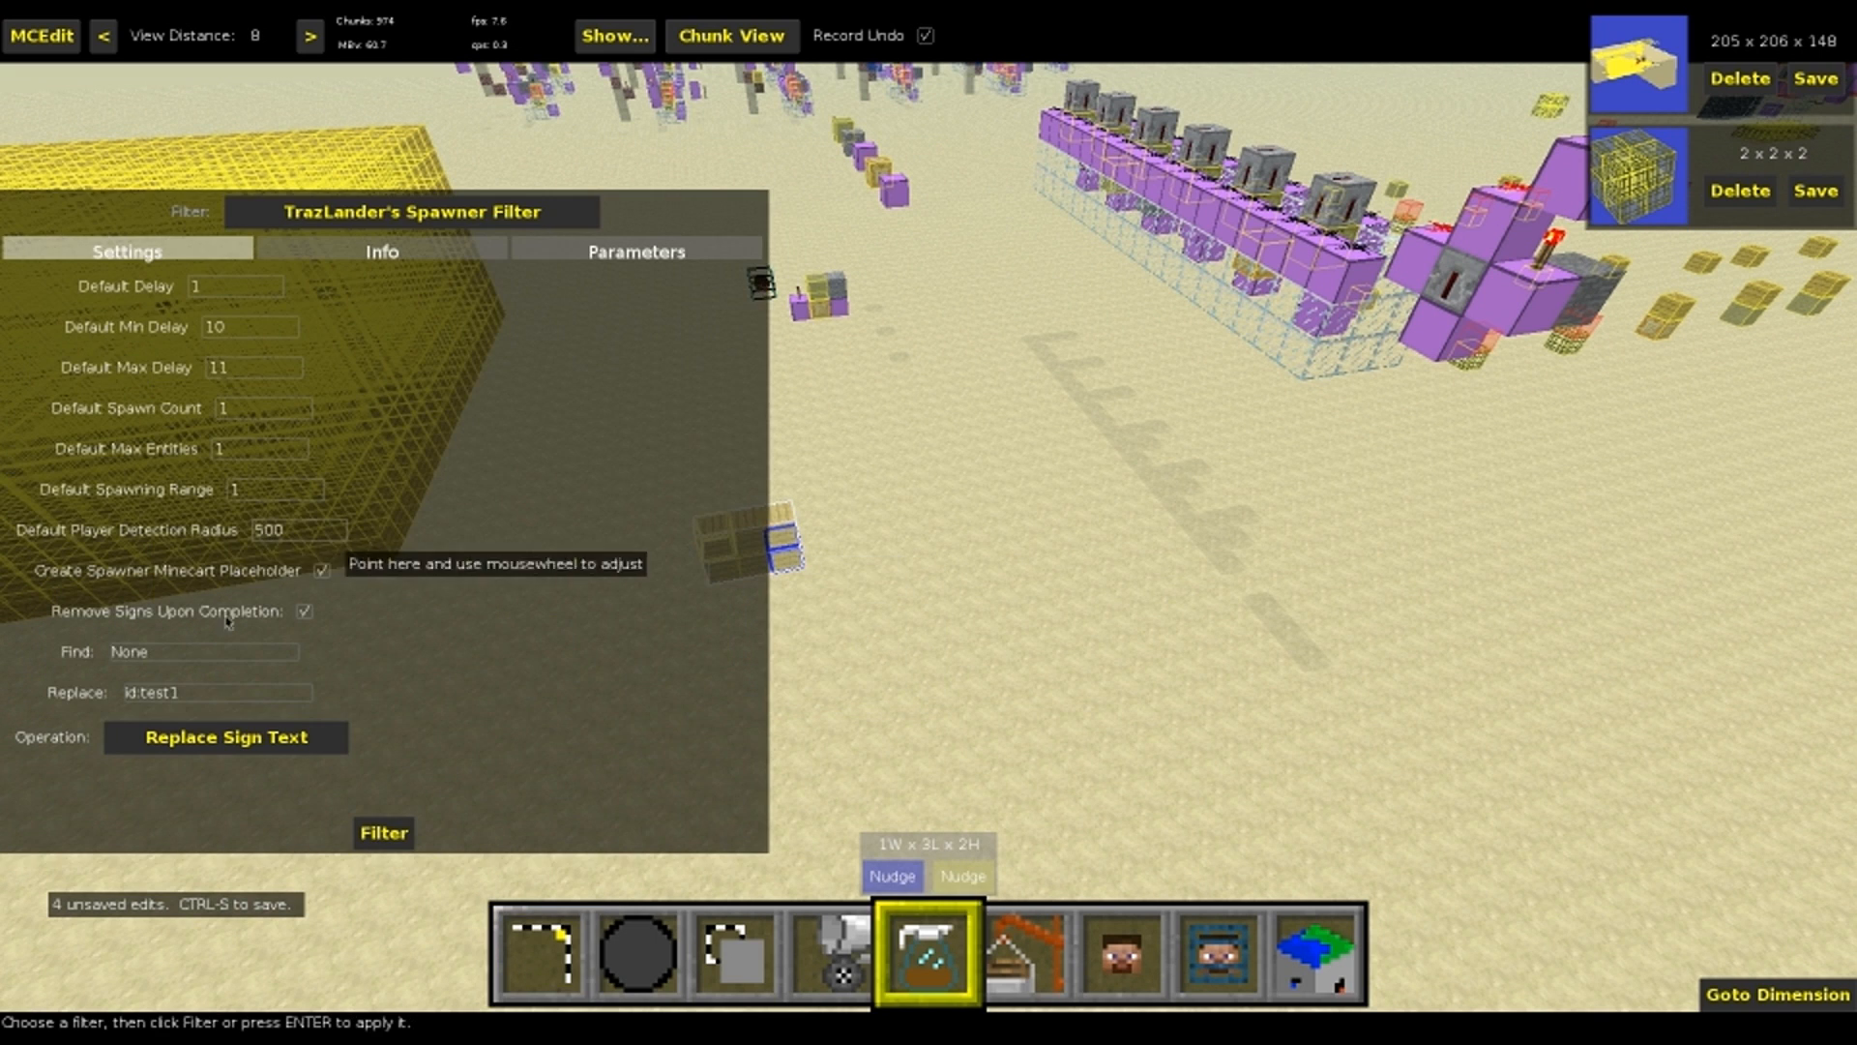
{"action": "left_click", "coordinate": [237, 696]}
{"action": "type", "text": "id"}
{"action": "left_click", "coordinate": [384, 833]}
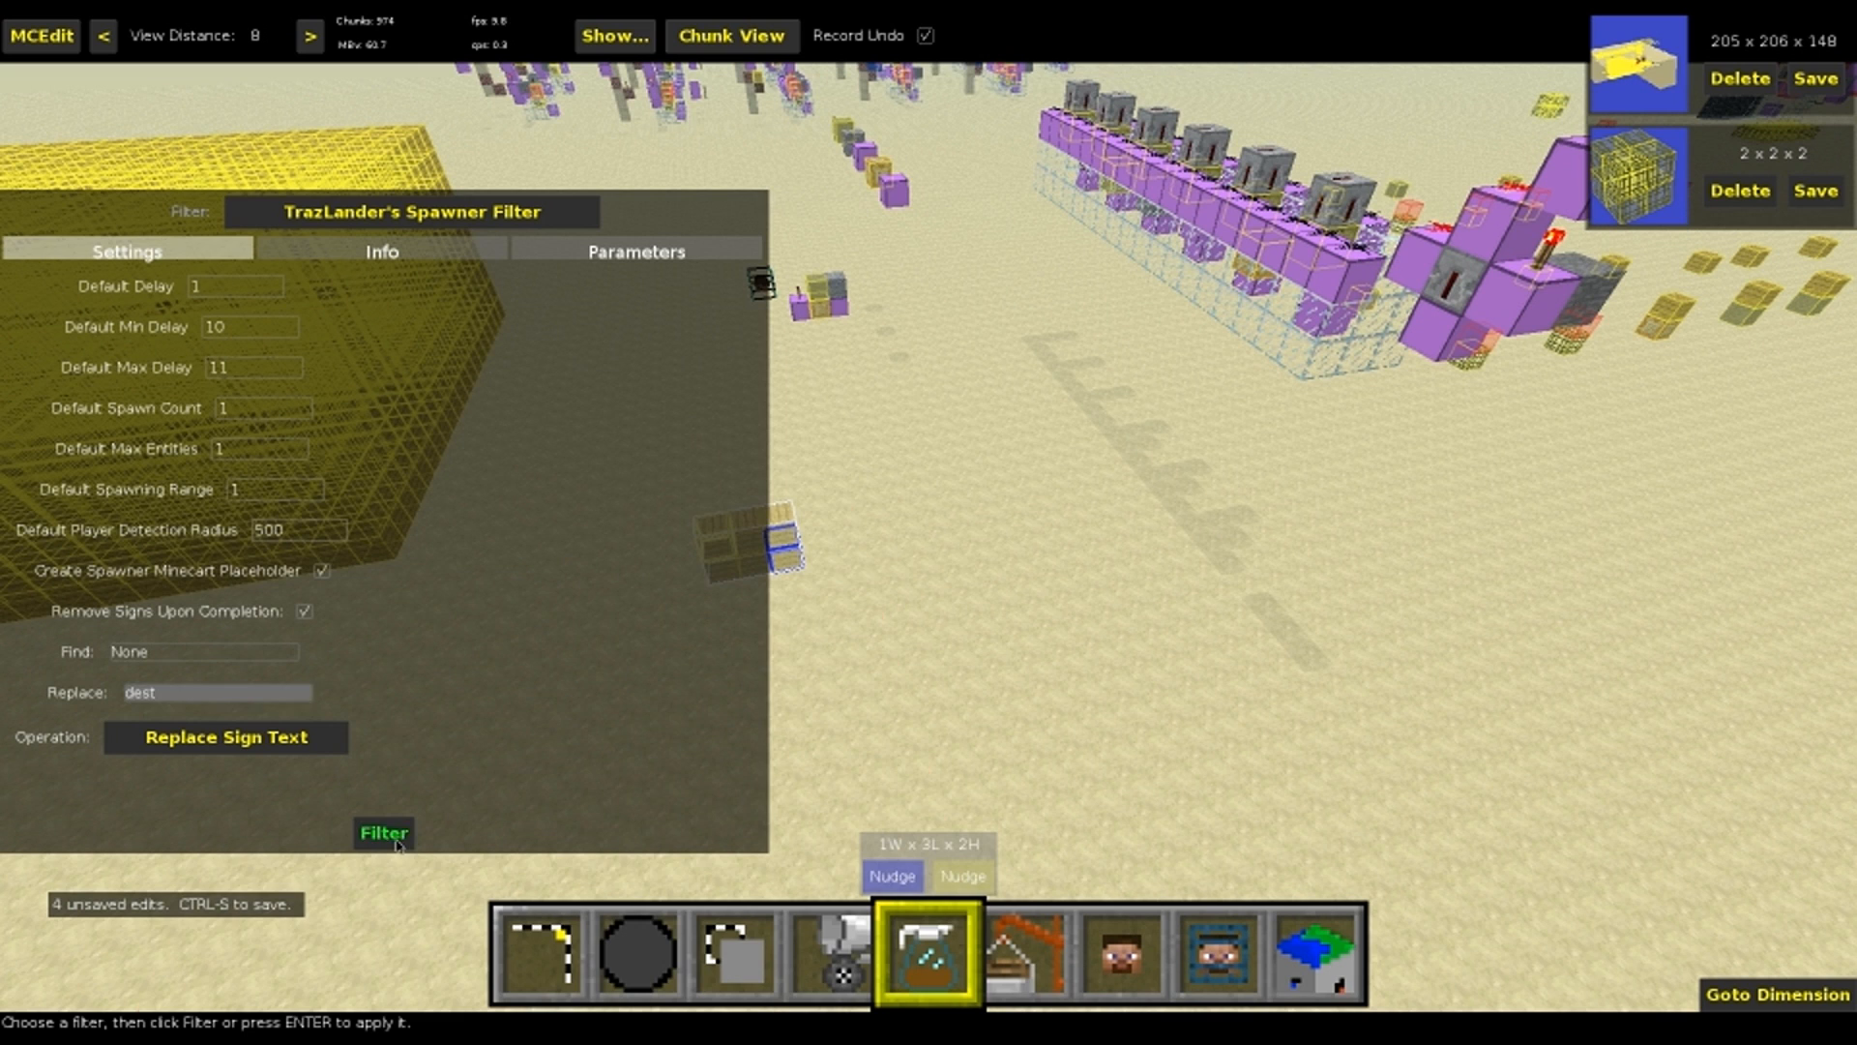
{"action": "key", "text": "1"}
{"action": "mouse_move", "coordinate": [781, 552]}
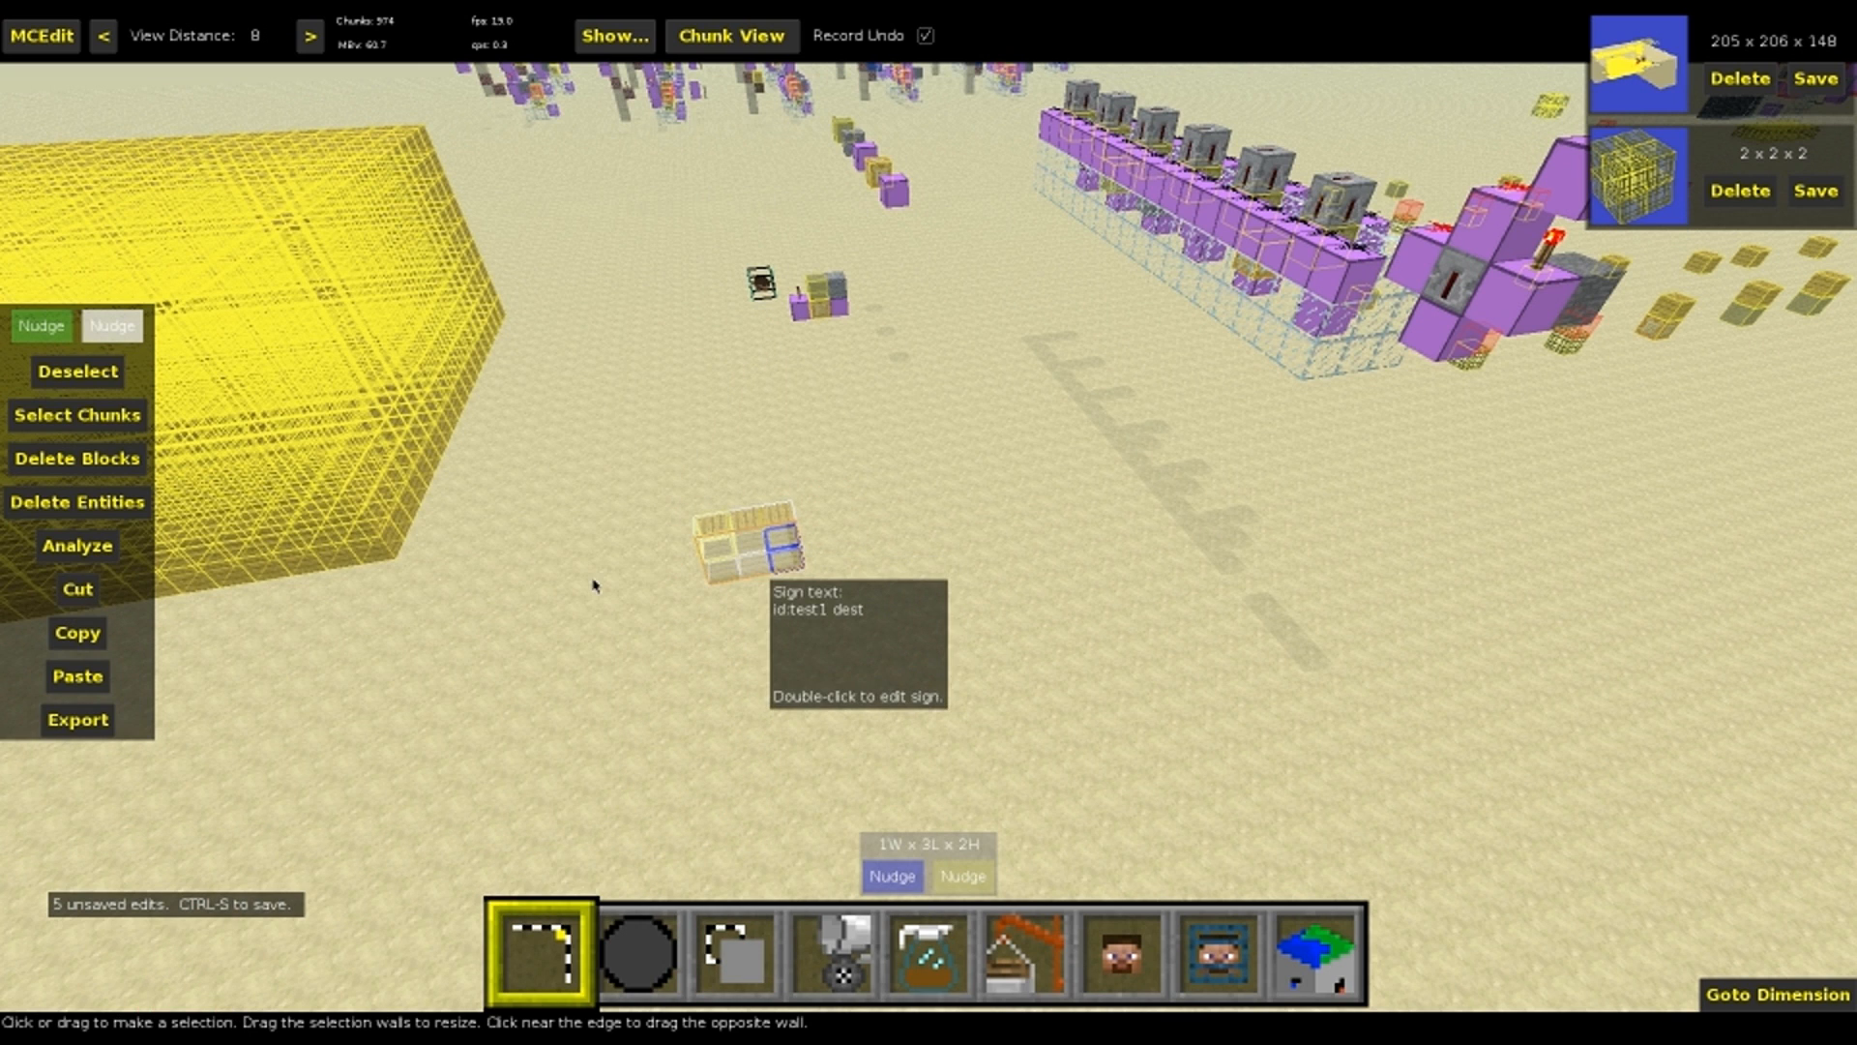
Clear the selection and edit the id numbers of two lower-row signs, setting the second one's text to id:test3 dest
{"action": "right_click_drag", "start_coordinate": [411, 592], "coordinate": [858, 633]}
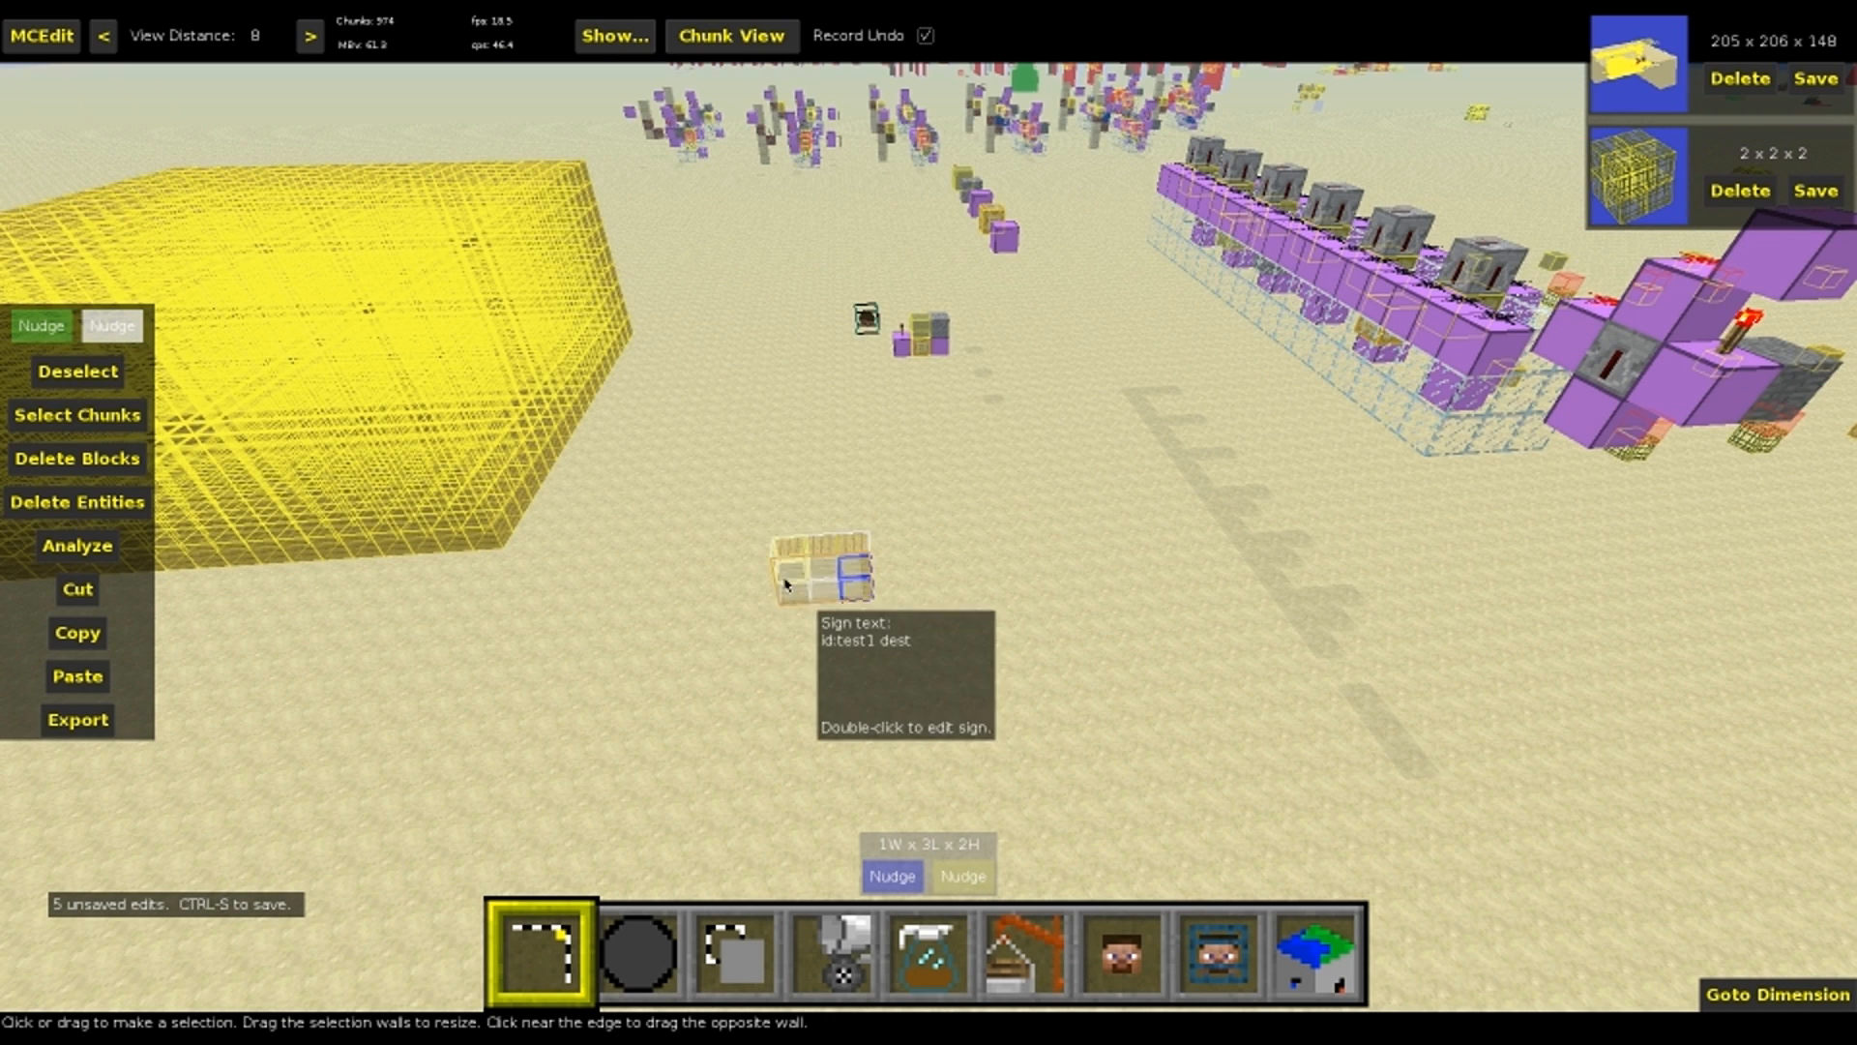
{"action": "key", "text": "ctrl+d"}
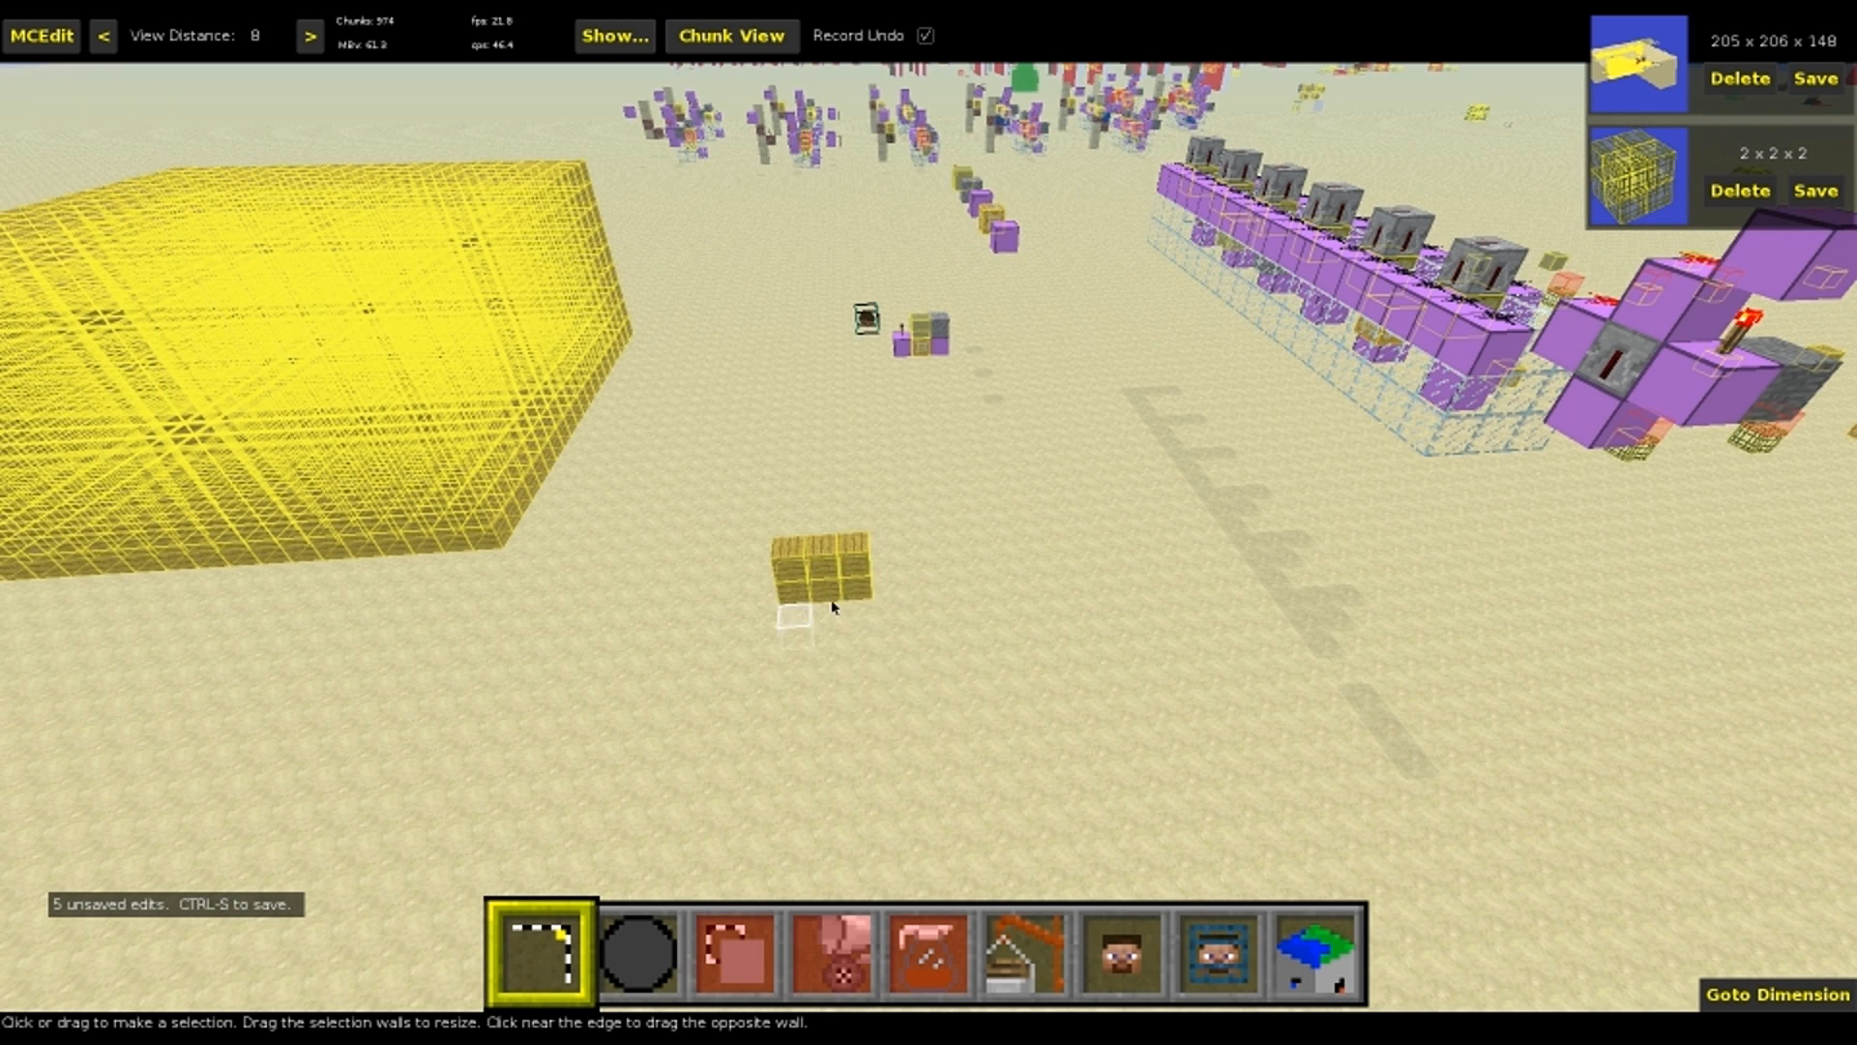
{"action": "double_click", "coordinate": [823, 585]}
{"action": "left_click", "coordinate": [914, 447]}
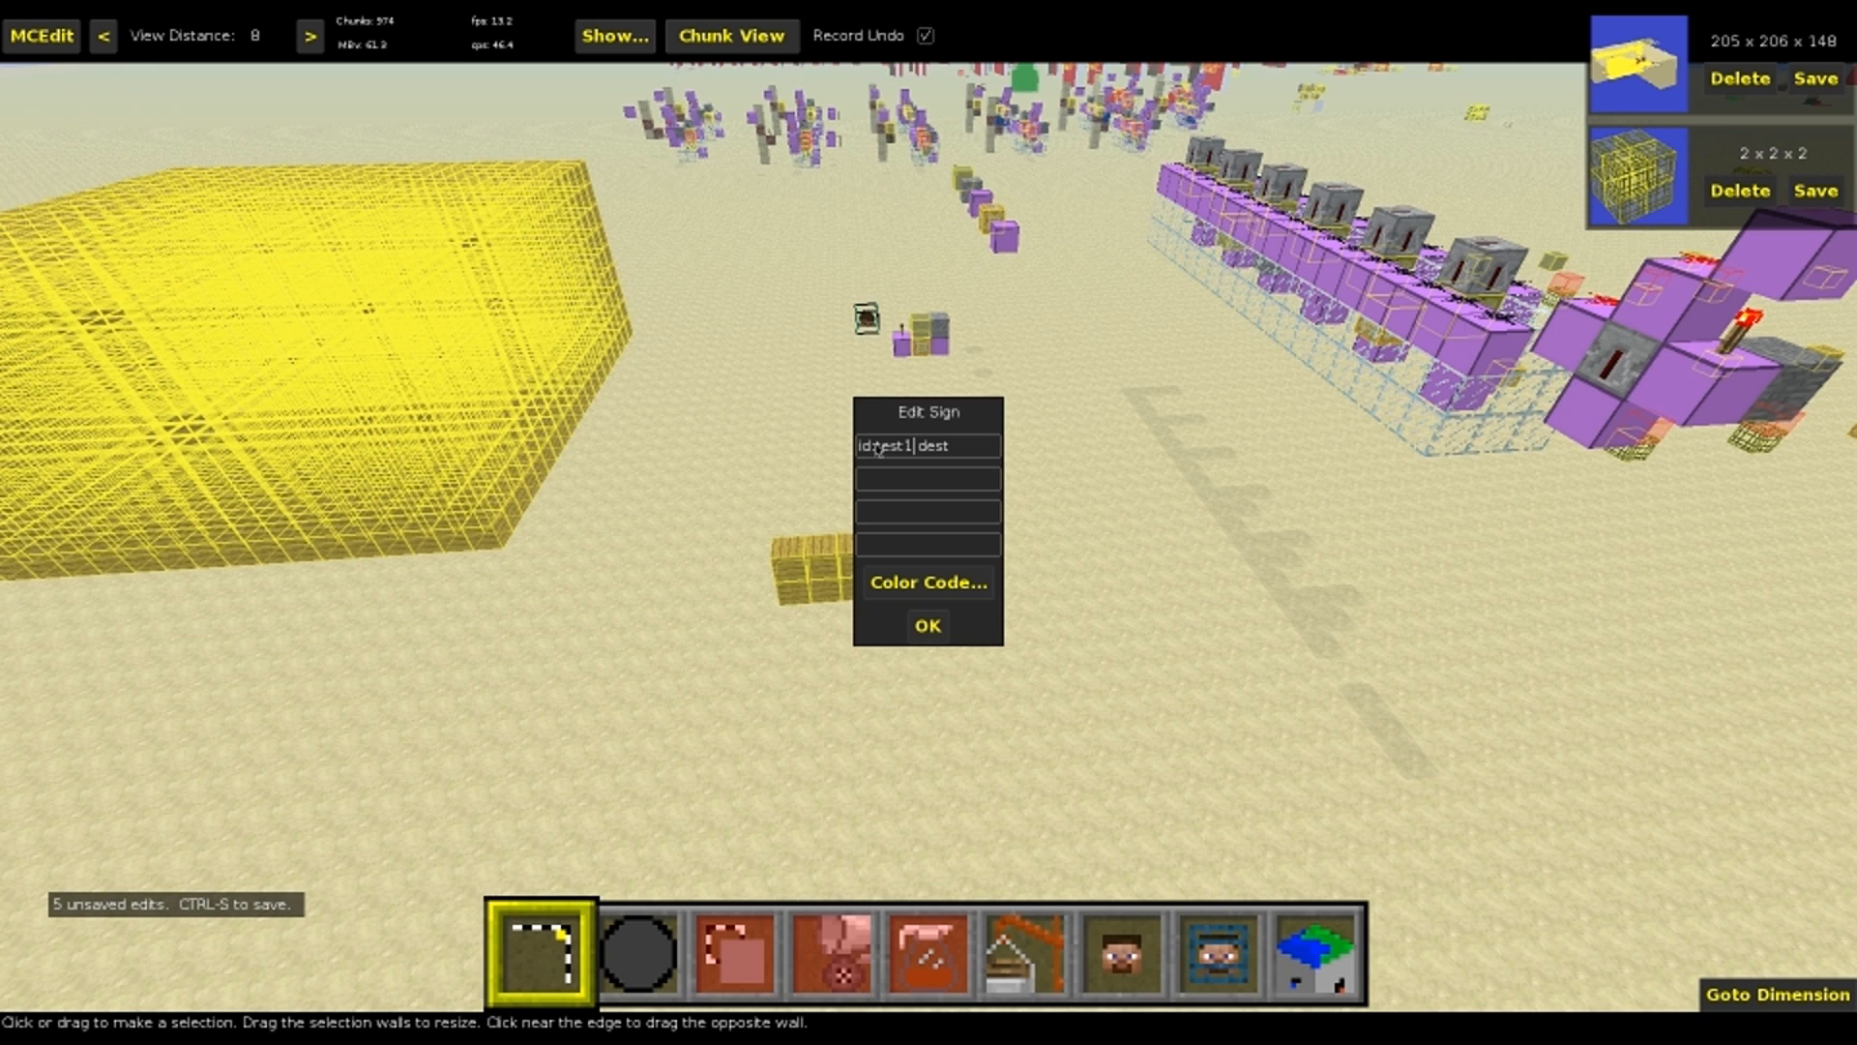
{"action": "left_click", "coordinate": [927, 626]}
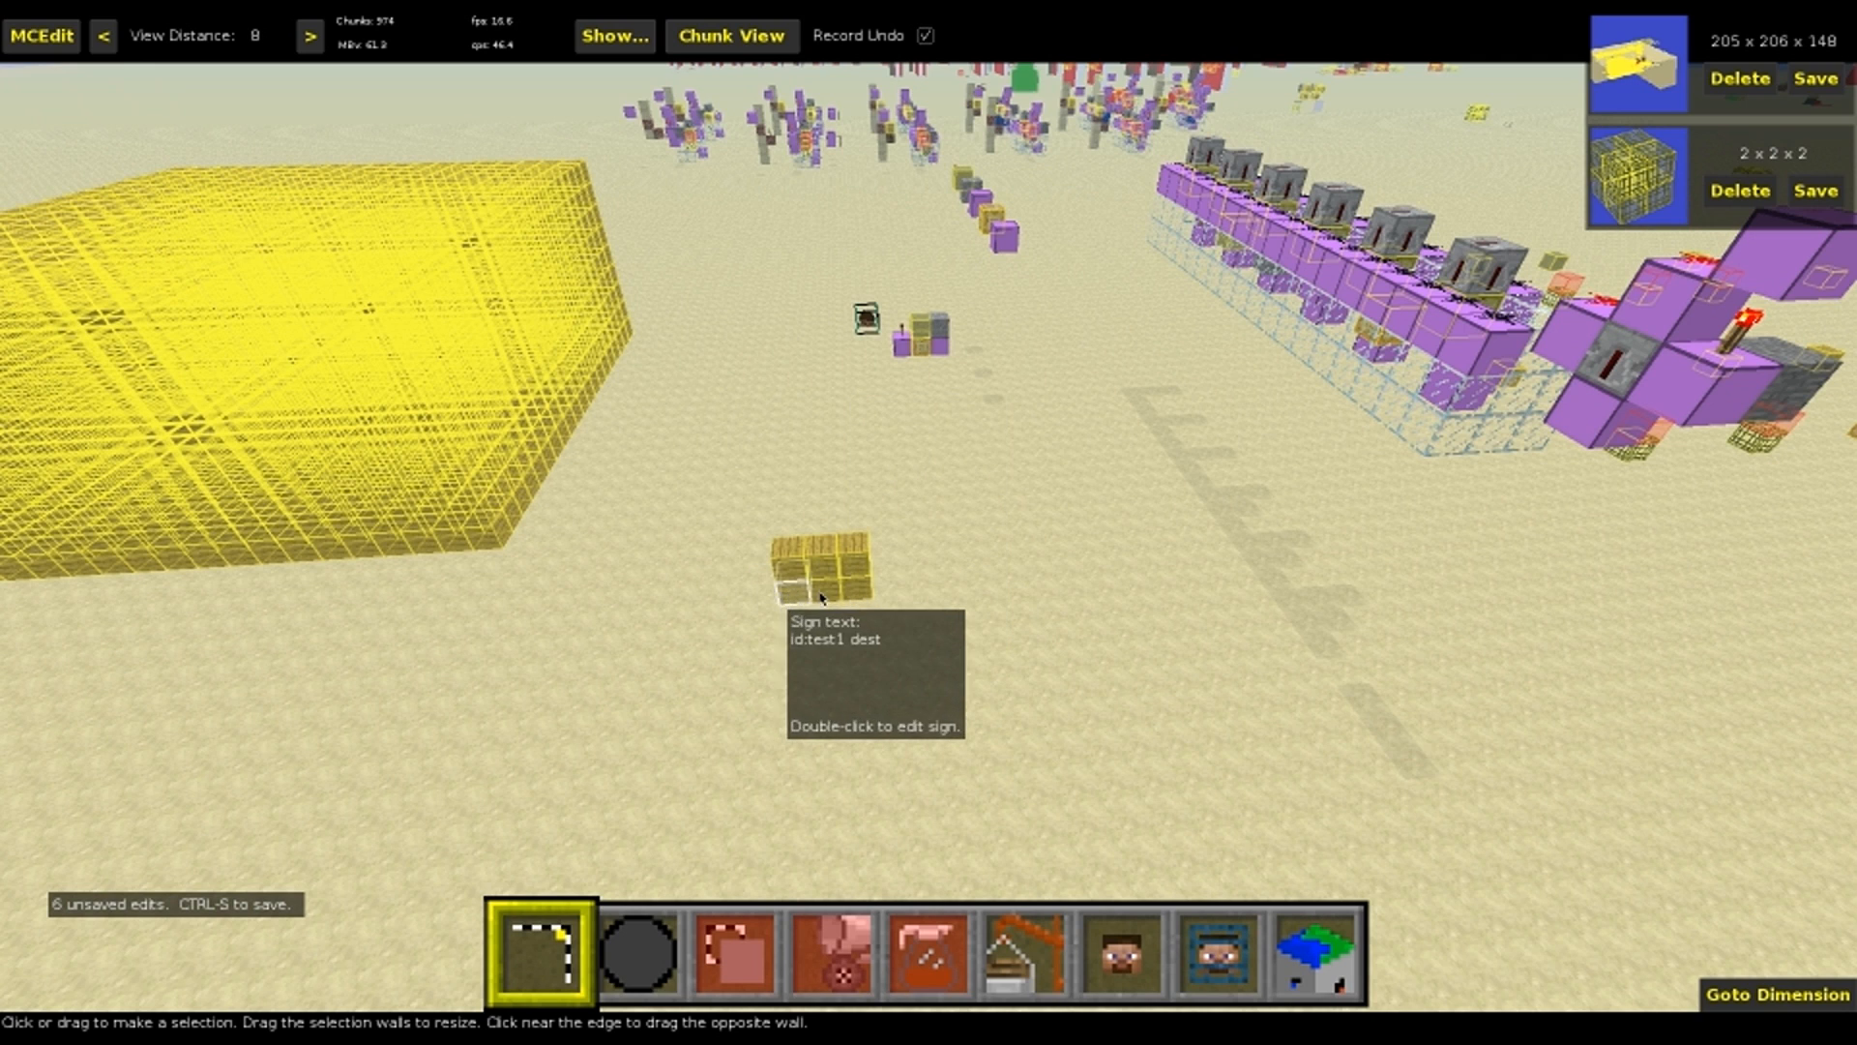
{"action": "left_click", "coordinate": [850, 597]}
{"action": "double_click", "coordinate": [850, 597]}
{"action": "left_click", "coordinate": [919, 450]}
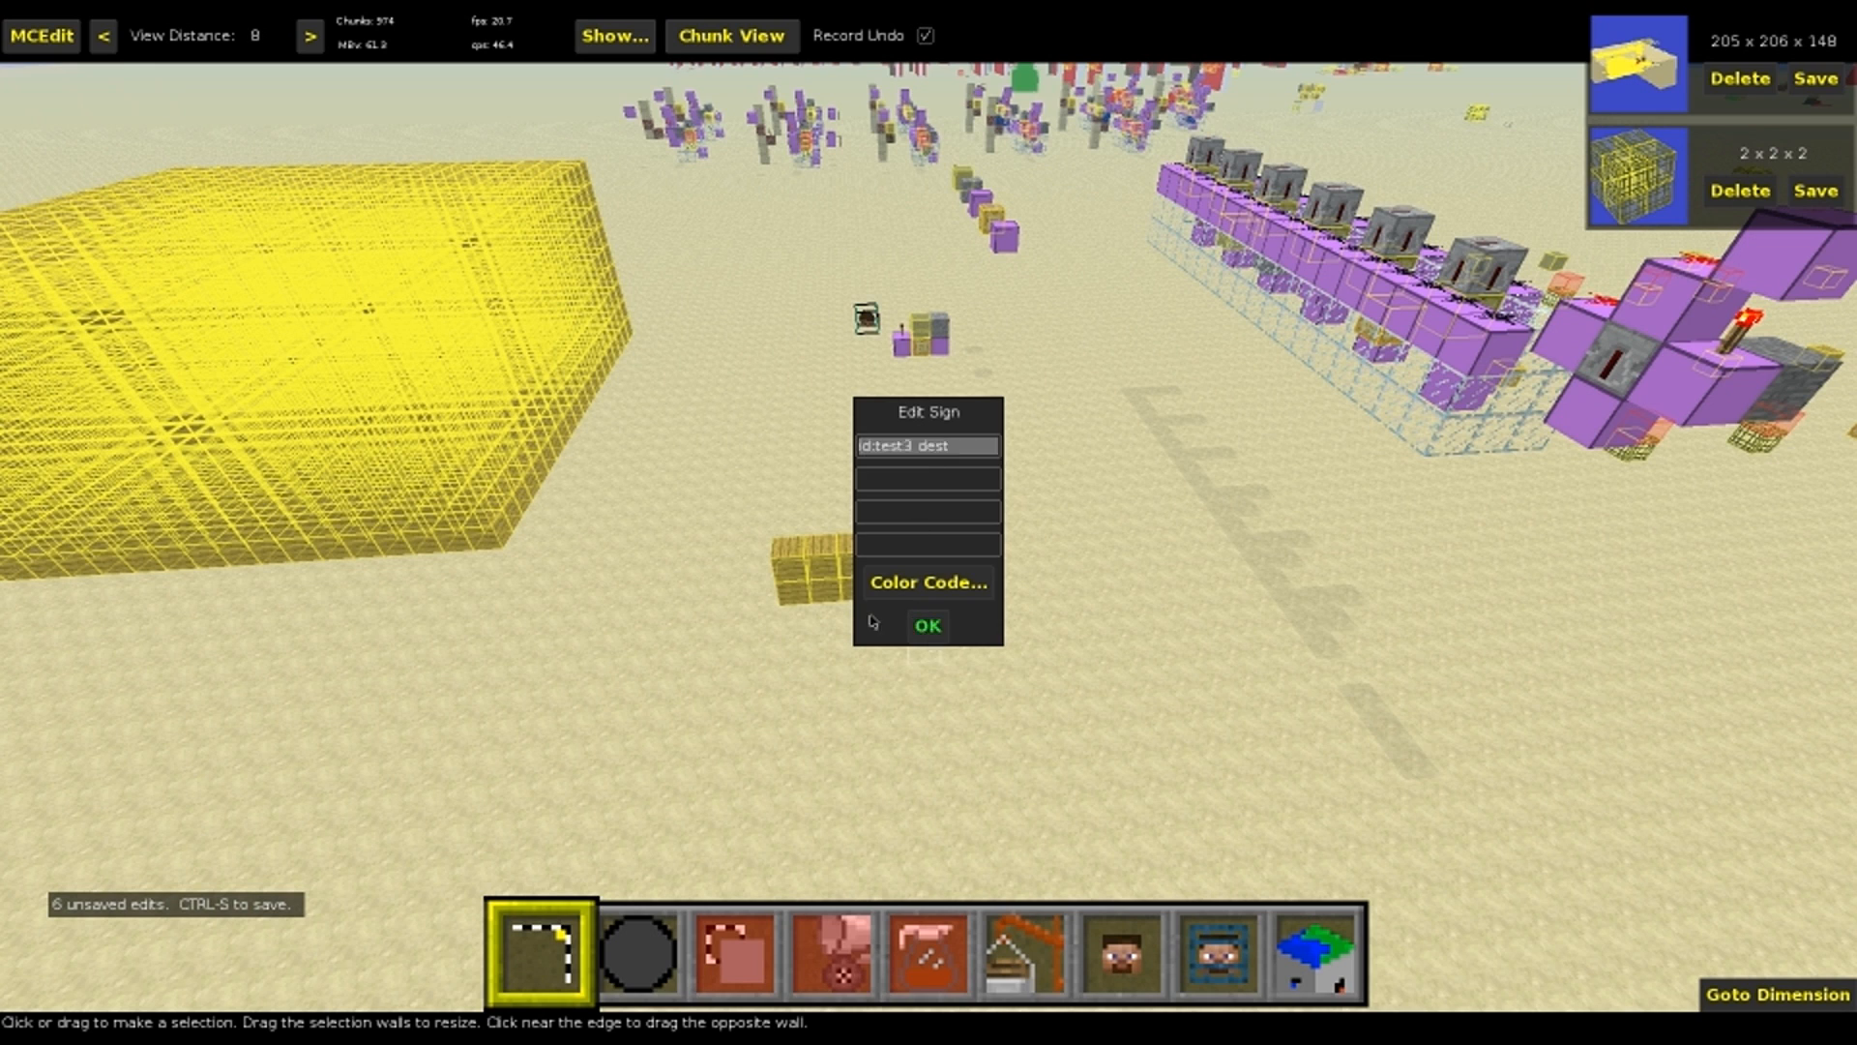
{"action": "left_click", "coordinate": [927, 626]}
Edit the id numbers of two upper-row signs, setting the second one's text to id:test5 dest
{"action": "double_click", "coordinate": [824, 547]}
{"action": "left_click", "coordinate": [922, 451]}
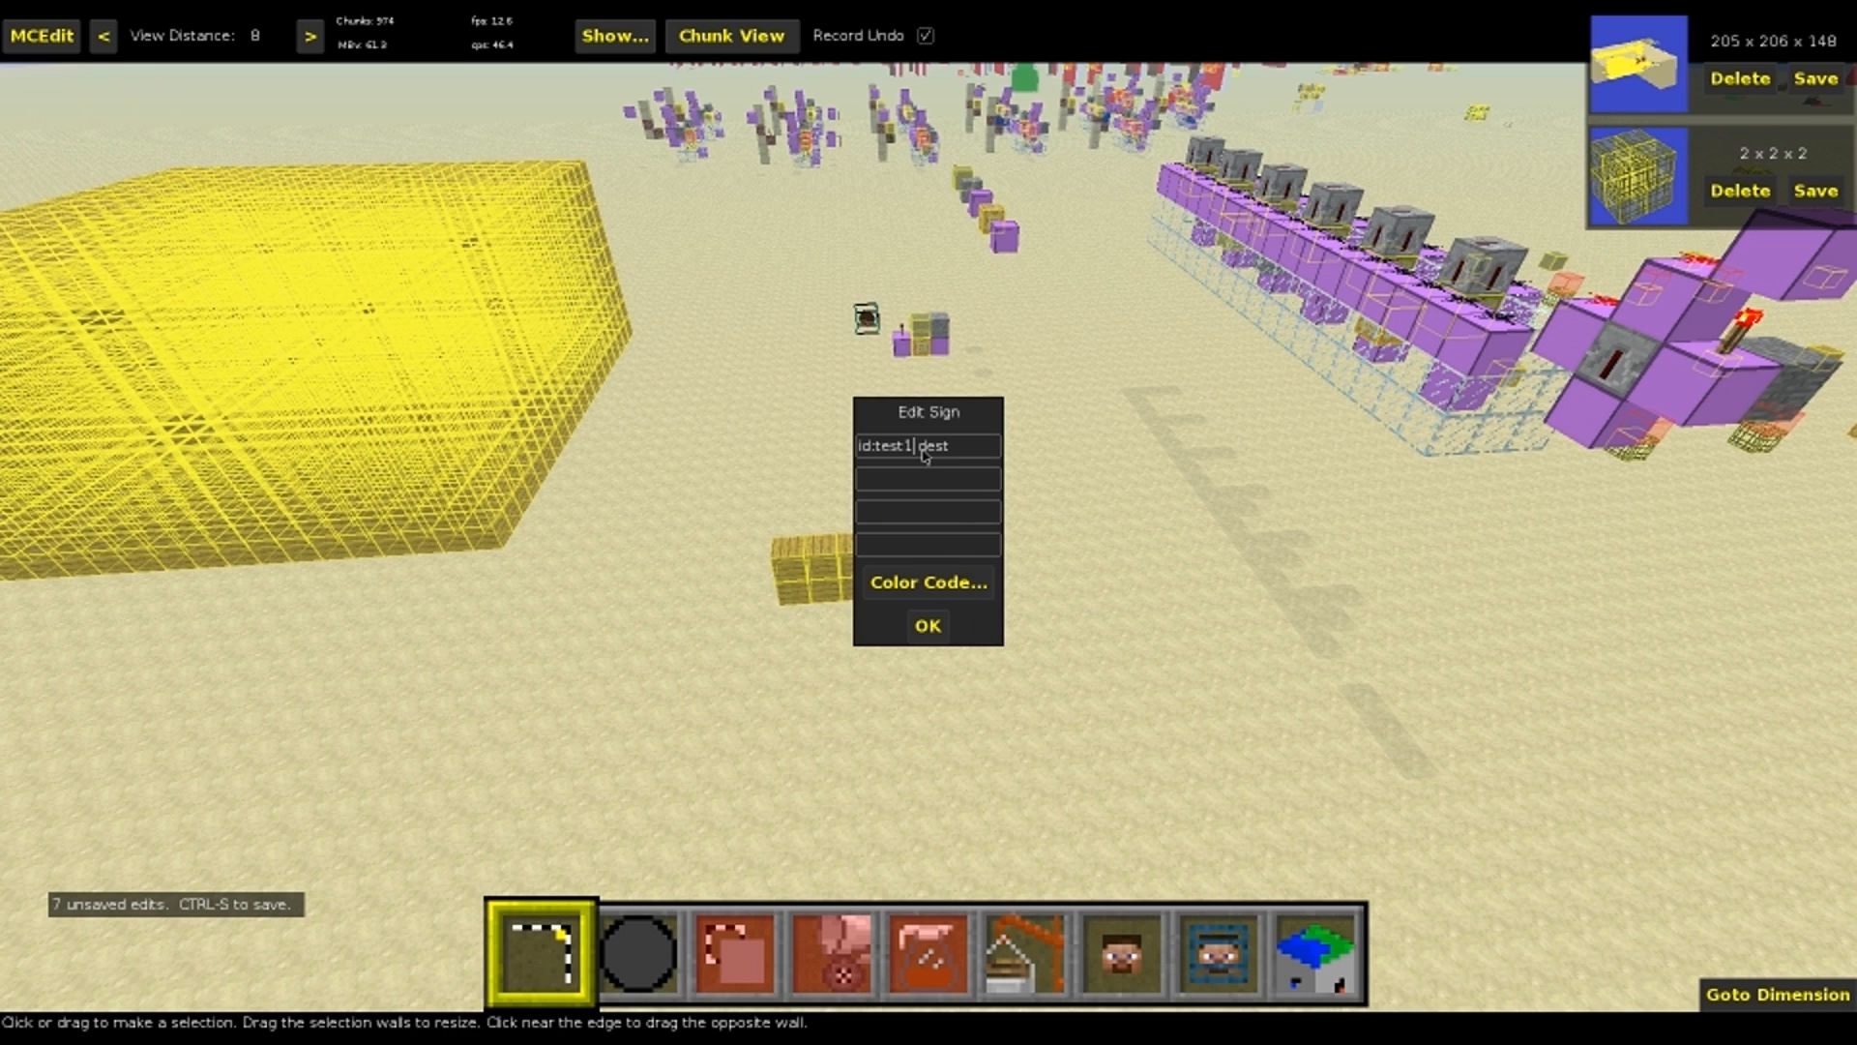
{"action": "left_click", "coordinate": [928, 625]}
{"action": "double_click", "coordinate": [822, 548]}
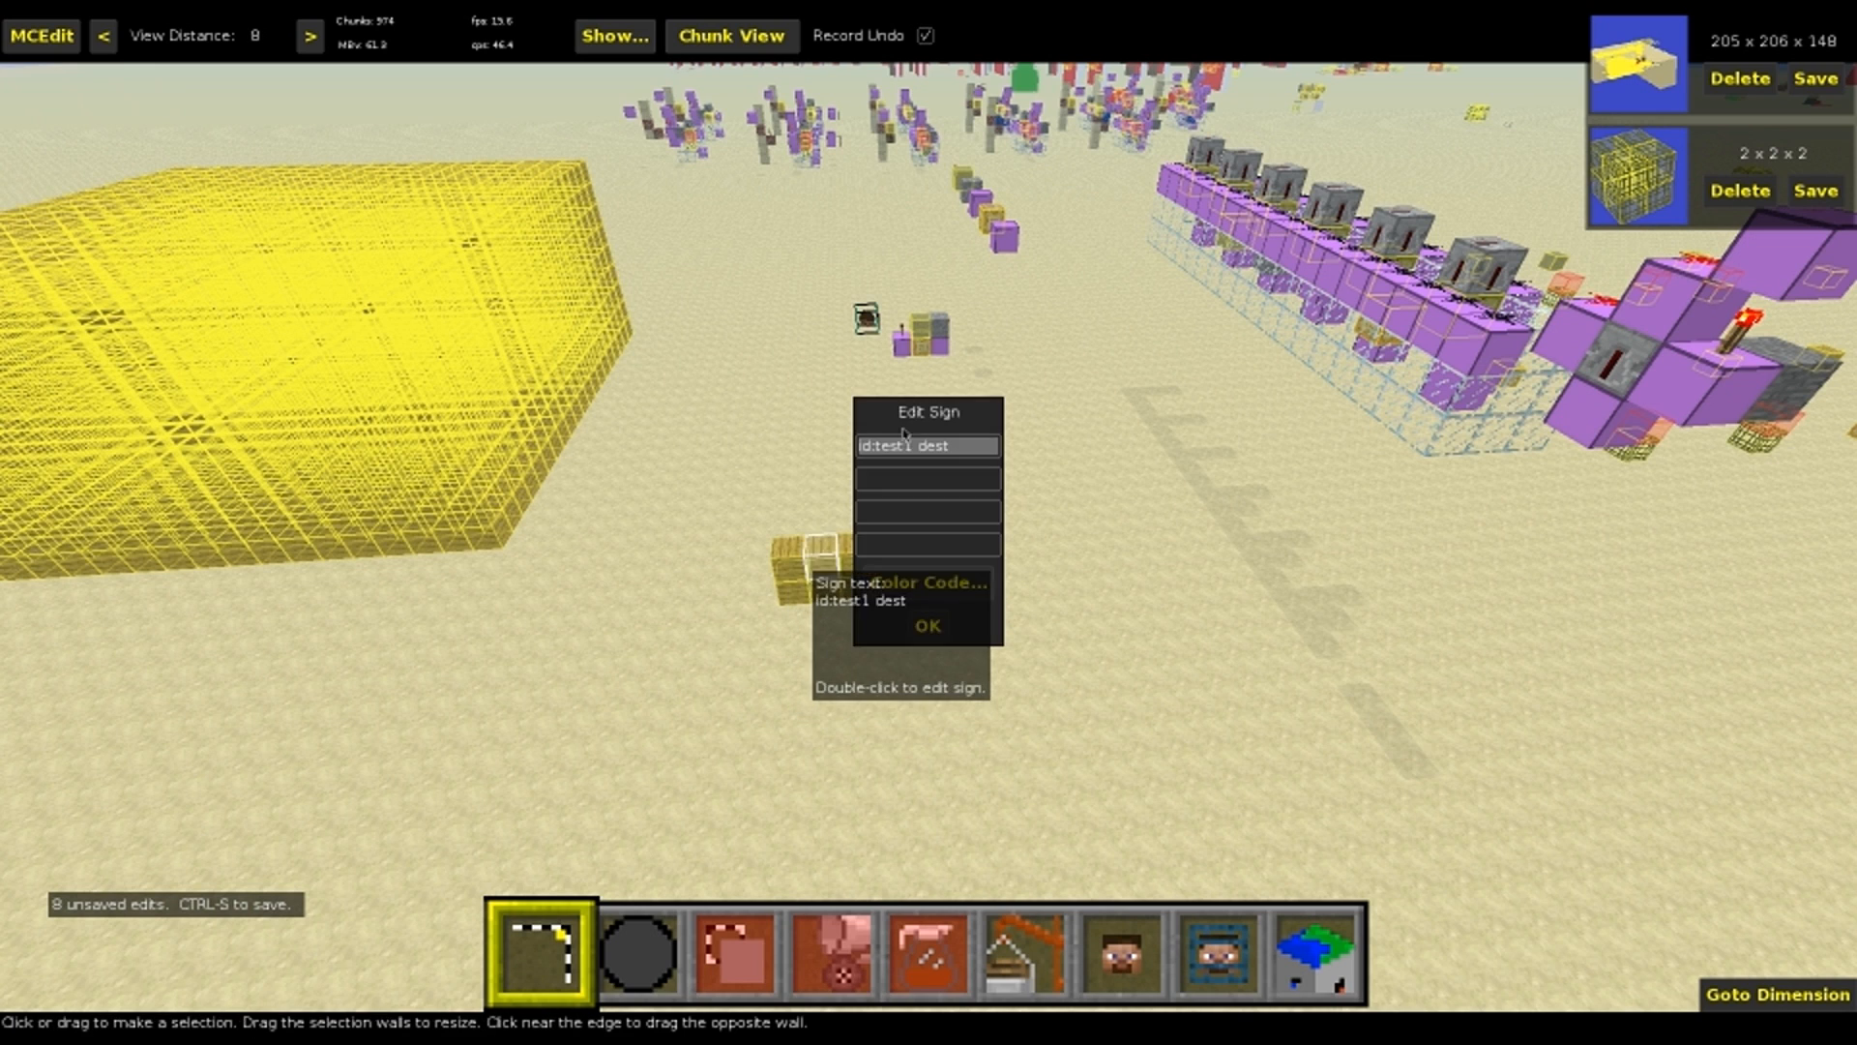
{"action": "left_click", "coordinate": [919, 450]}
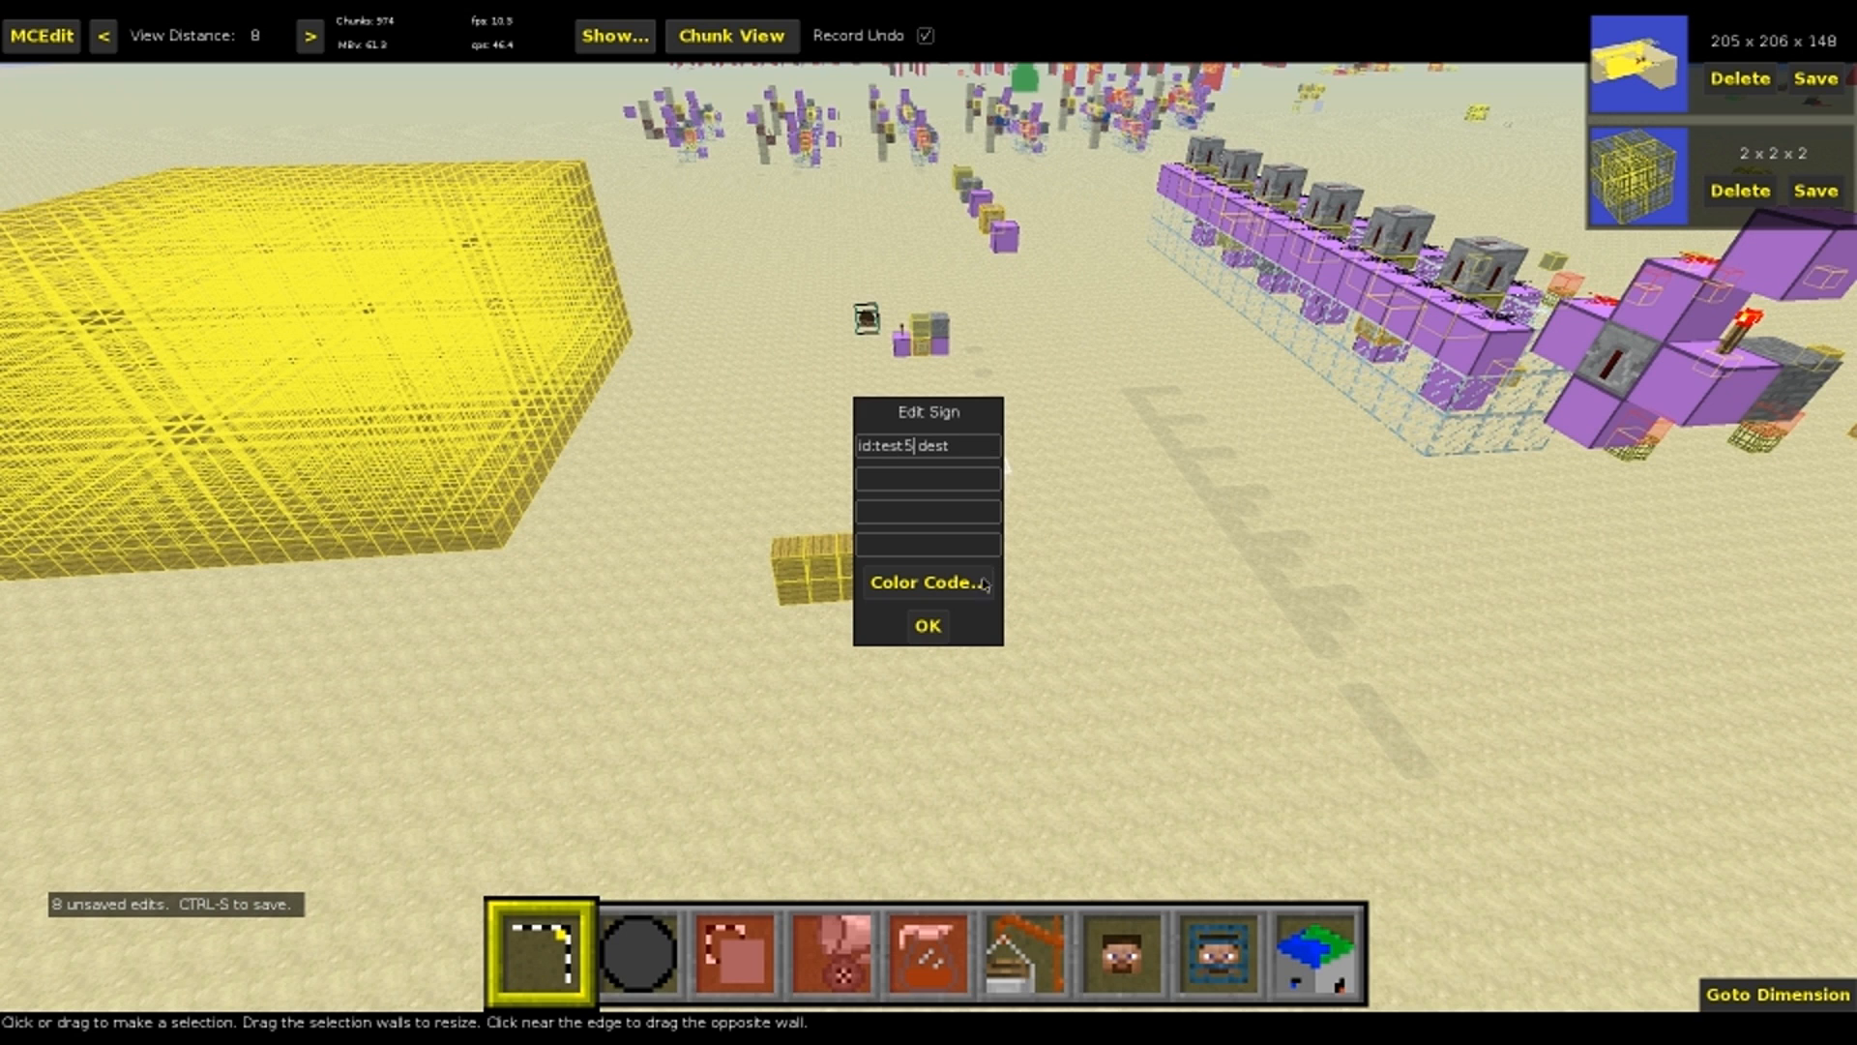
{"action": "left_click", "coordinate": [929, 626]}
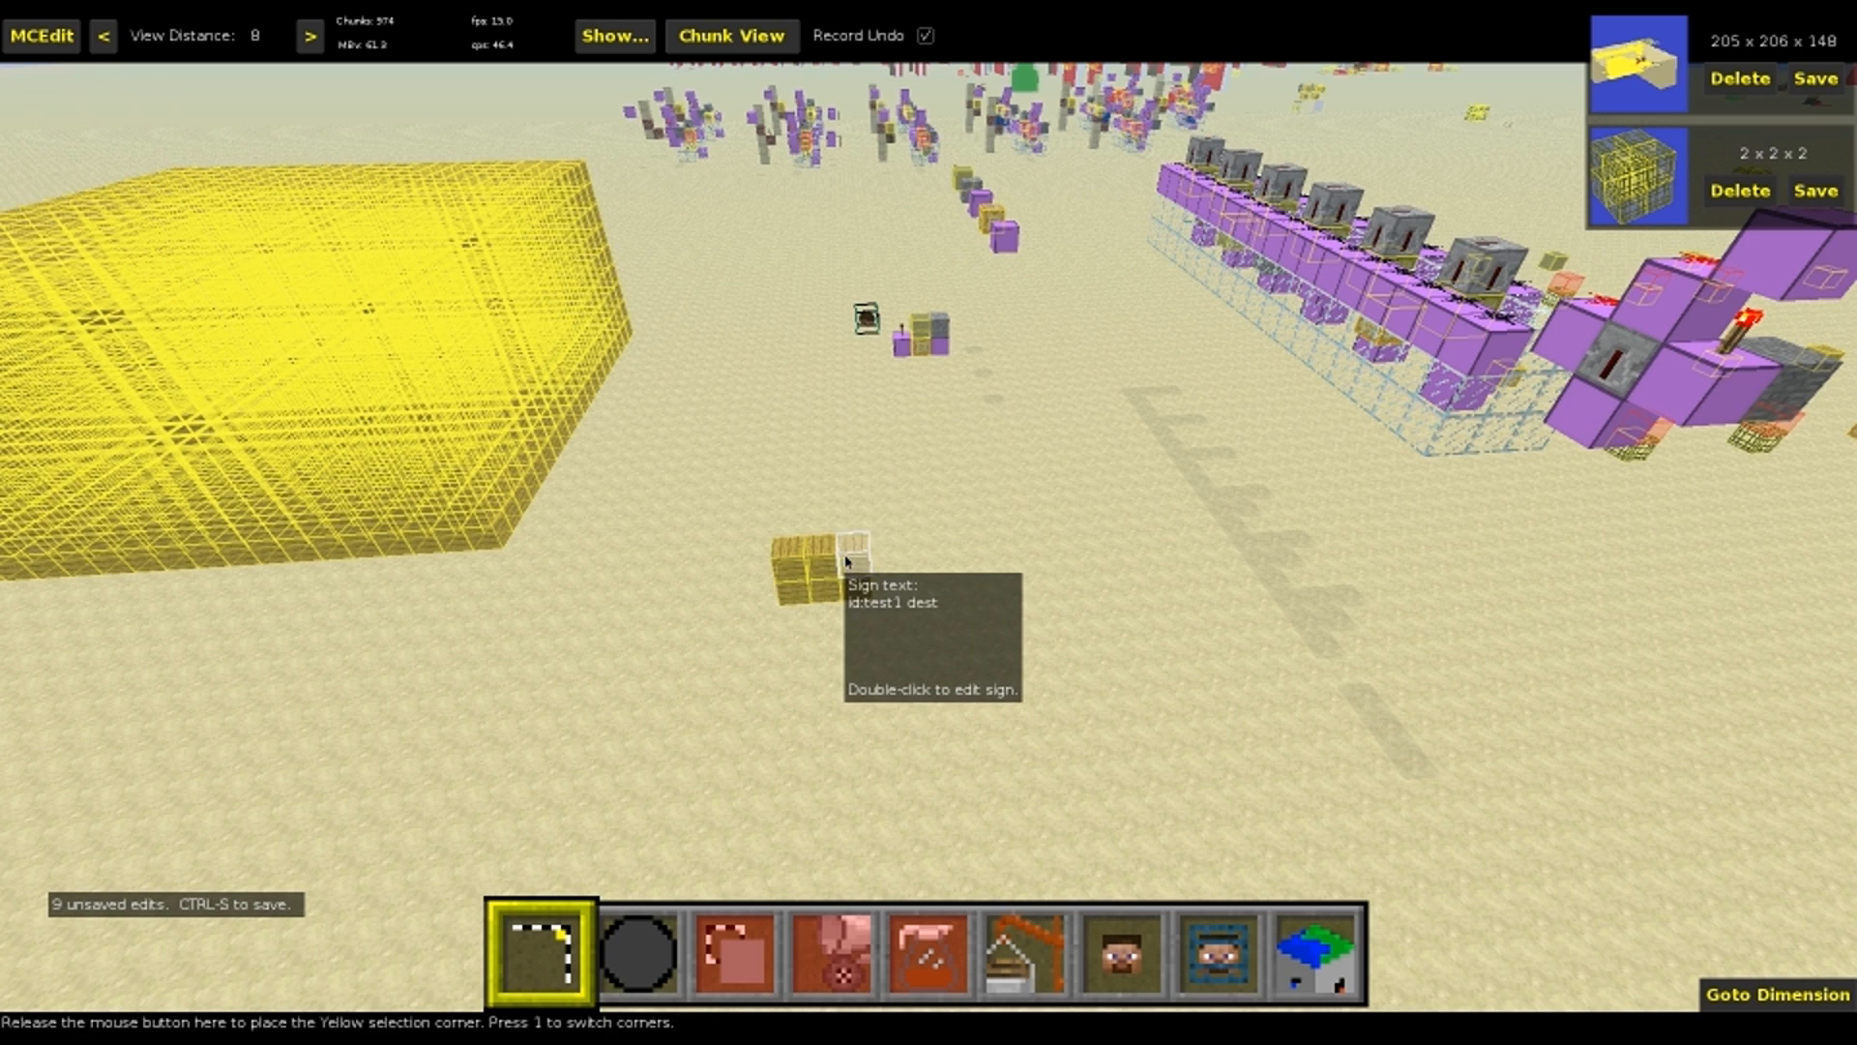
Edit the id number of the remaining upper-row sign so its text reads id:test6 dest
{"action": "double_click", "coordinate": [846, 561]}
{"action": "left_click", "coordinate": [918, 453]}
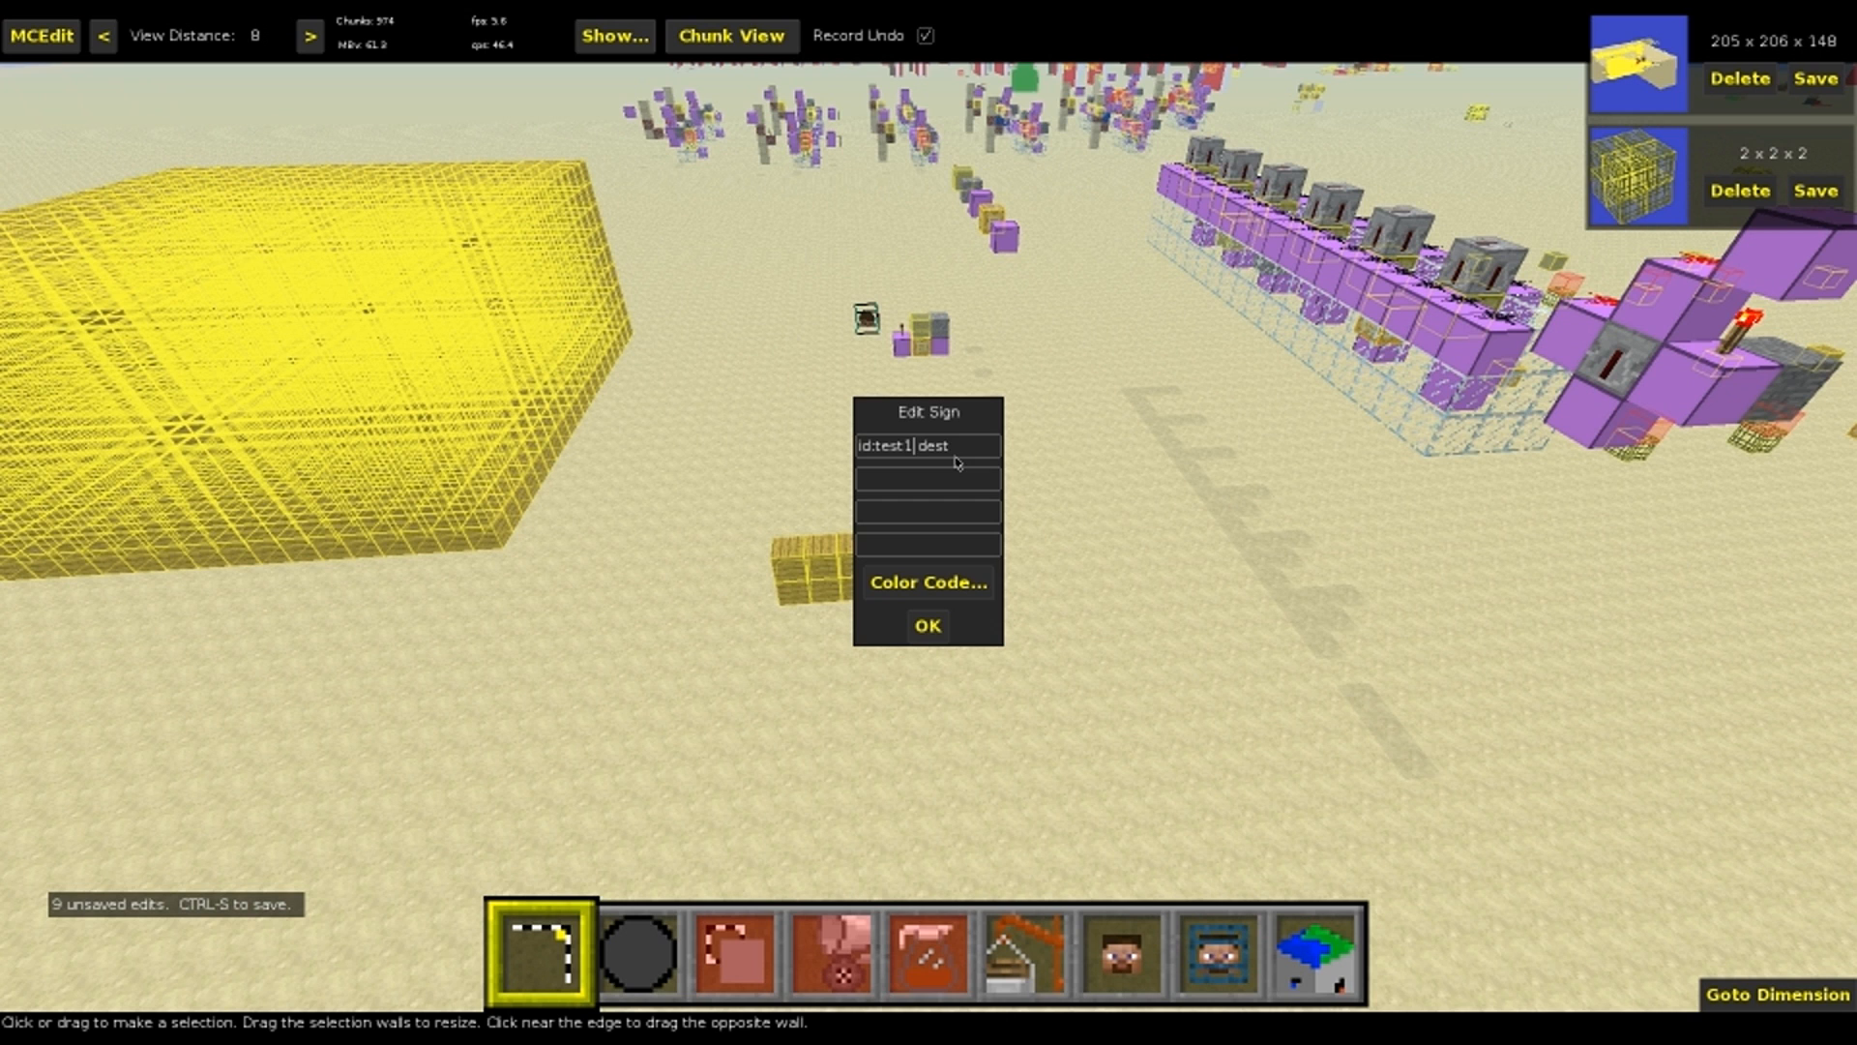
{"action": "left_click", "coordinate": [929, 626]}
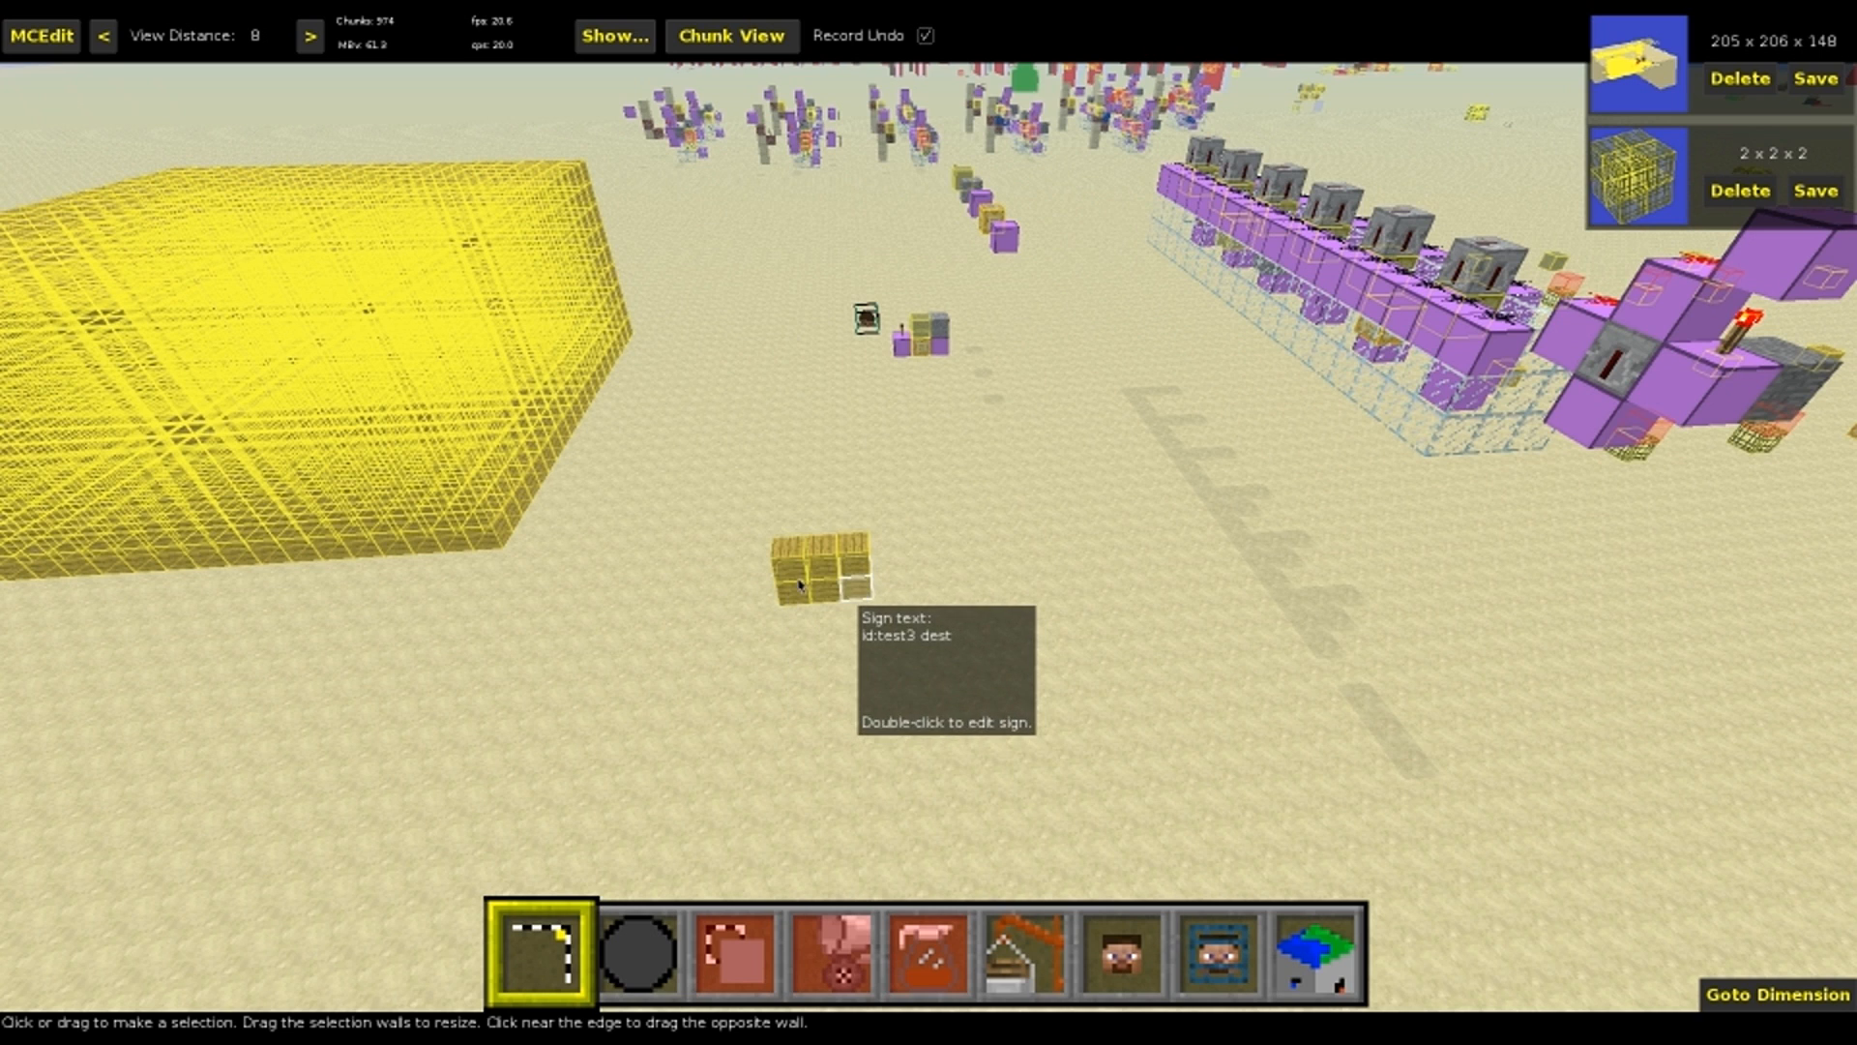
Select the block of six signs and clone it 7 blocks away with an offset of 0, 0, -7
{"action": "left_click", "coordinate": [786, 584]}
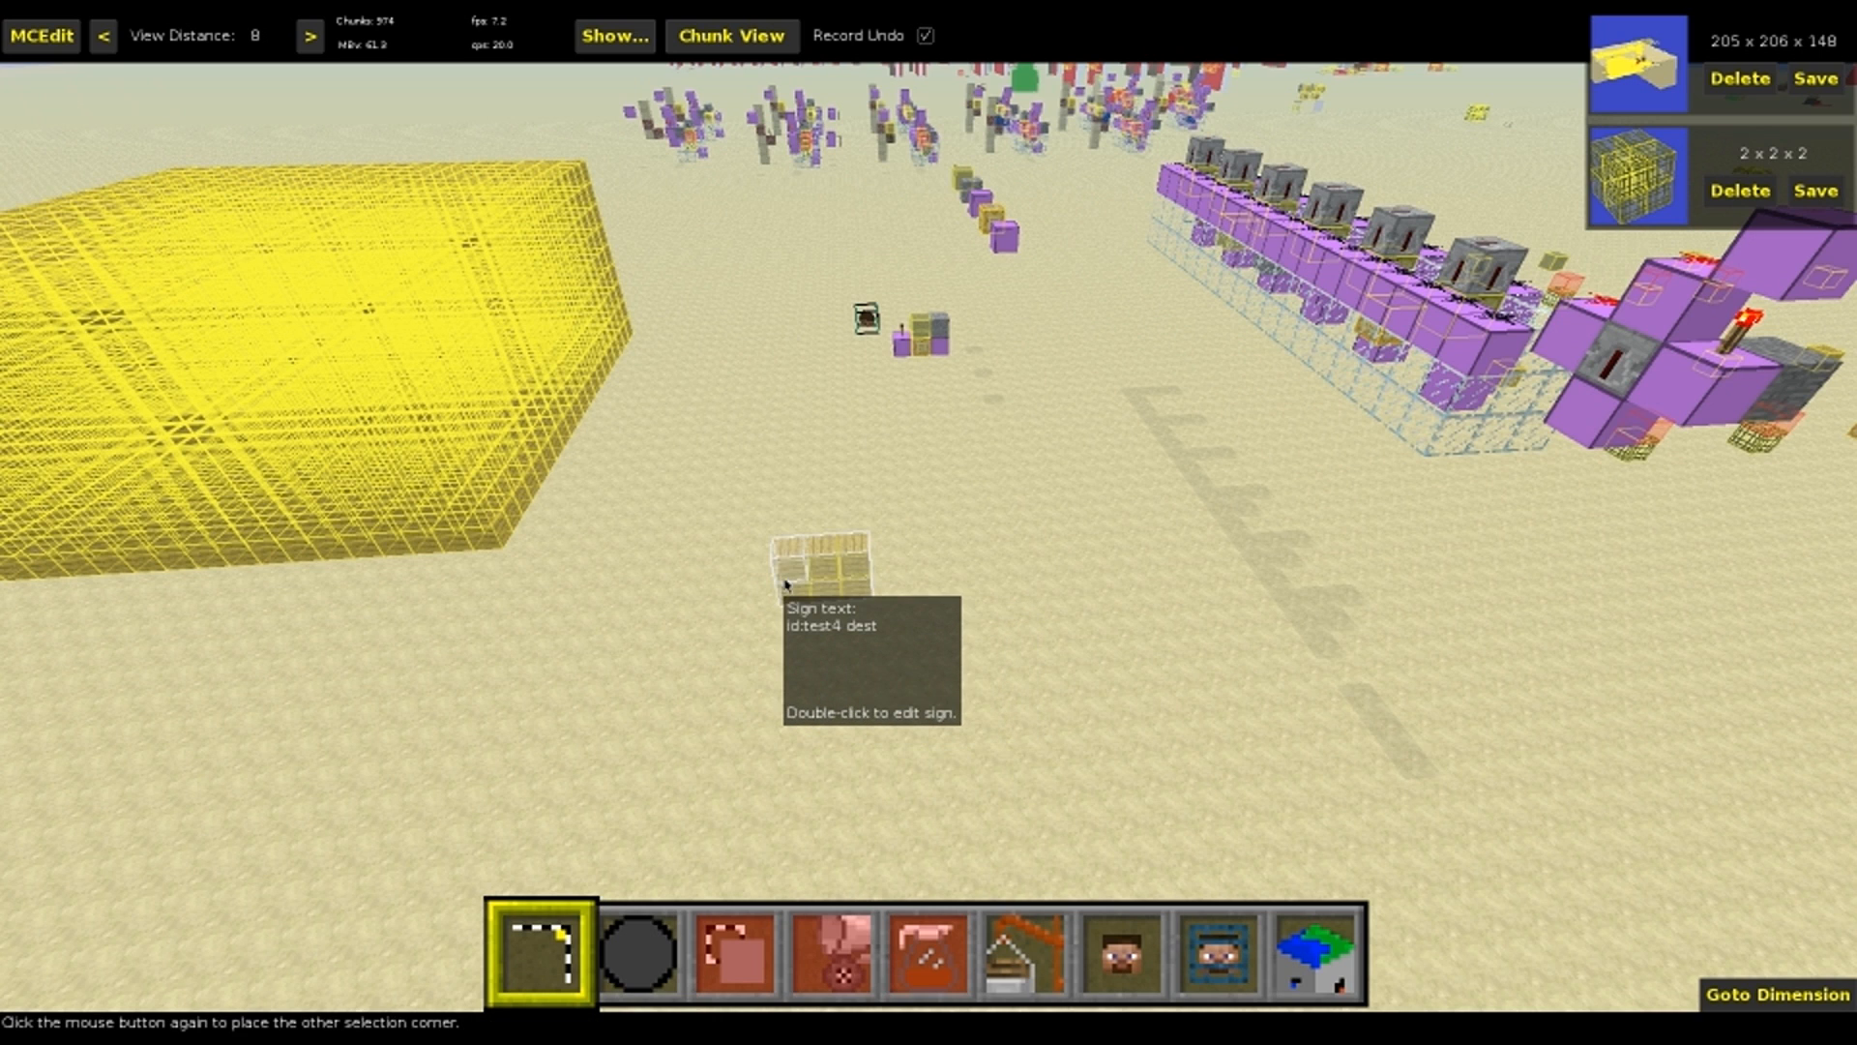
{"action": "left_click", "coordinate": [847, 574]}
{"action": "key", "text": "3"}
{"action": "left_click", "coordinate": [168, 519]}
{"action": "key", "text": "shift+f"}
{"action": "key", "text": "shift+f"}
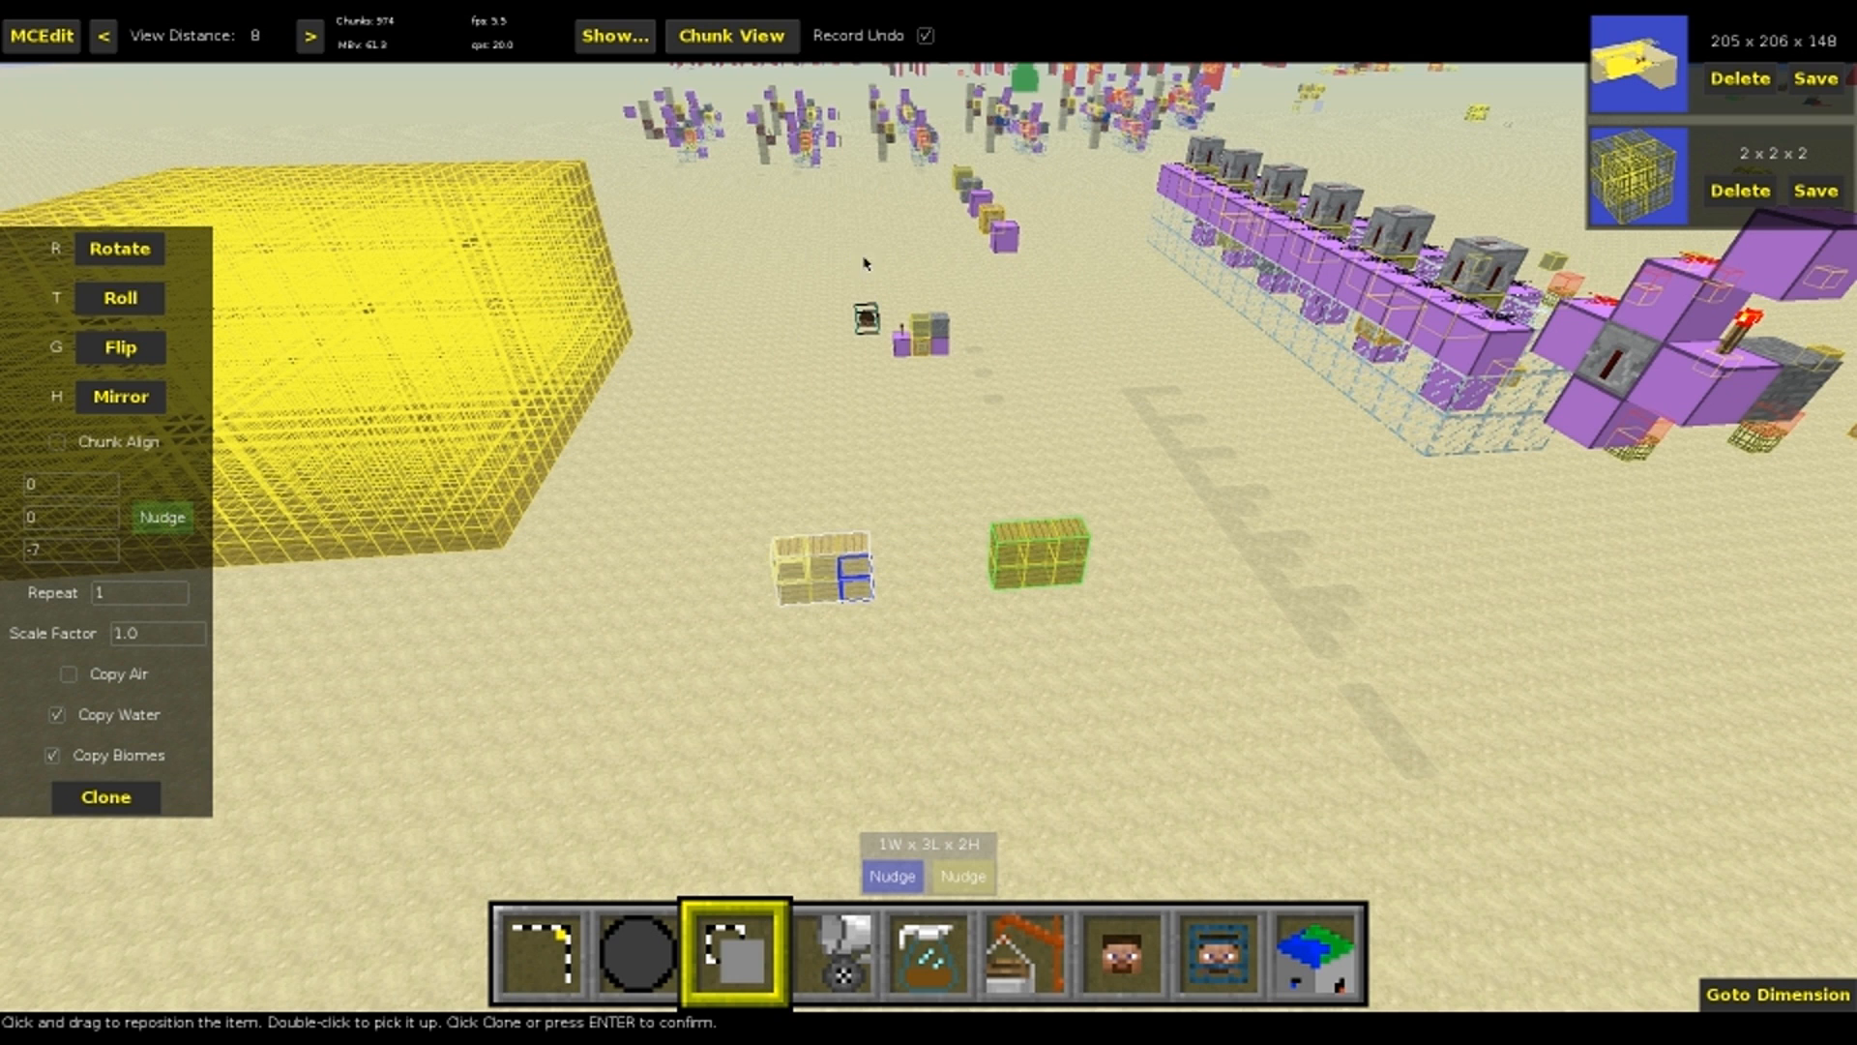
{"action": "key", "text": "Return"}
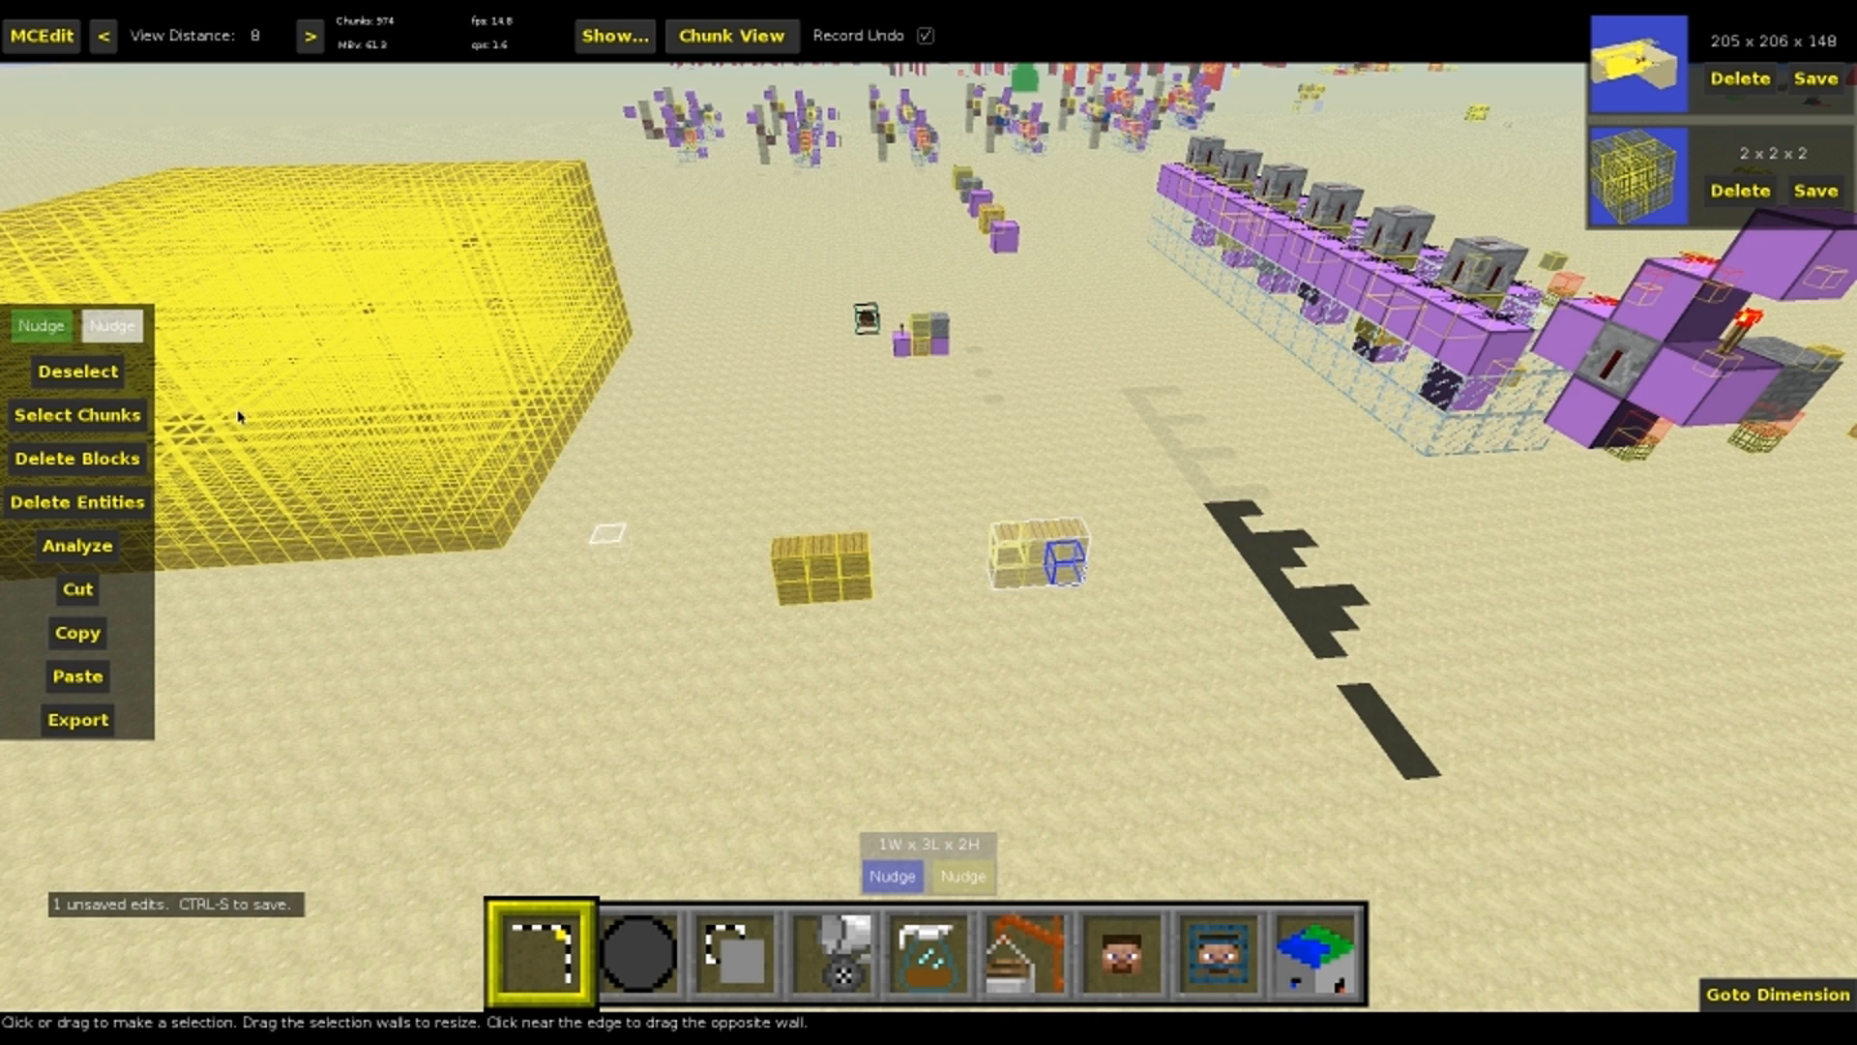
Nudge the upper row of the copied signs off the lower row and down to the ground beside it
{"action": "left_click", "coordinate": [118, 341]}
{"action": "key", "text": "d"}
{"action": "key", "text": "e"}
{"action": "key", "text": "q"}
{"action": "left_click", "coordinate": [44, 325]}
{"action": "key", "text": "e"}
{"action": "key", "text": "f"}
{"action": "key", "text": "e"}
{"action": "key", "text": "f"}
{"action": "key", "text": "e"}
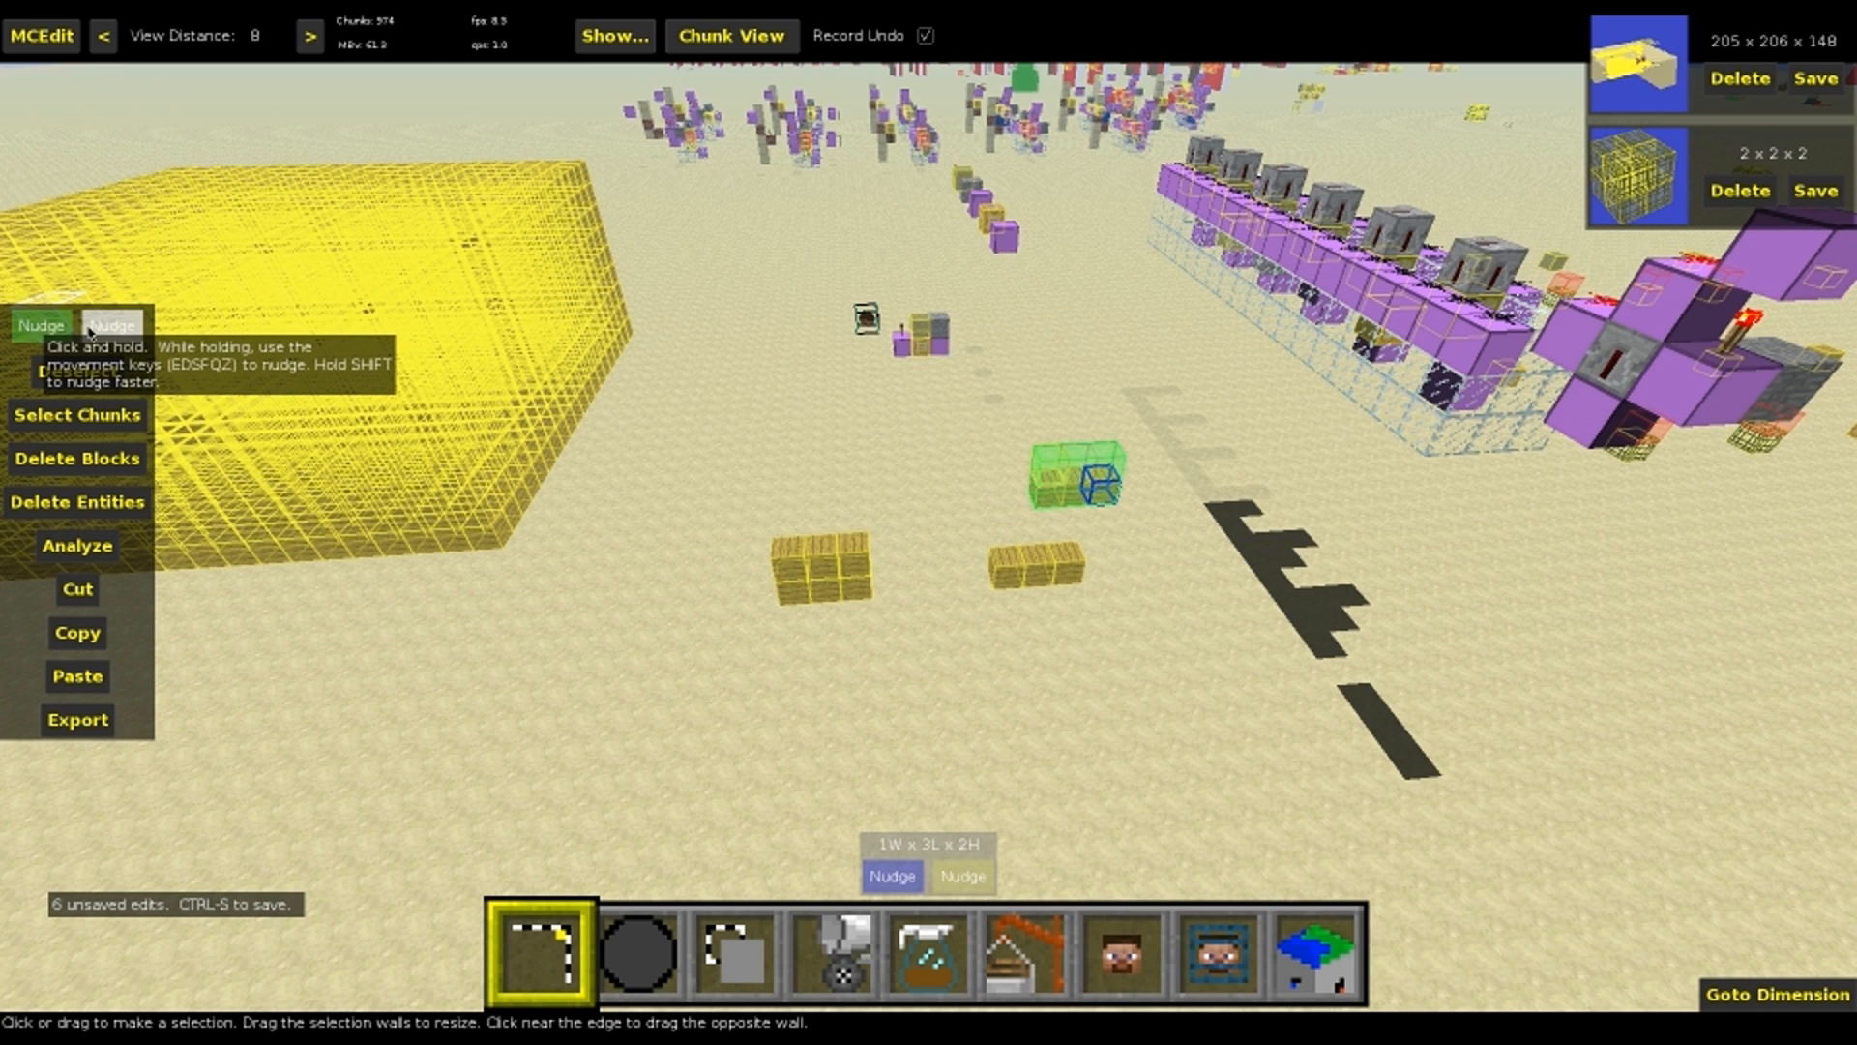
{"action": "left_click", "coordinate": [64, 336]}
{"action": "key", "text": "z"}
{"action": "right_click_drag", "start_coordinate": [1099, 364], "coordinate": [1393, 397]}
{"action": "key", "text": "s"}
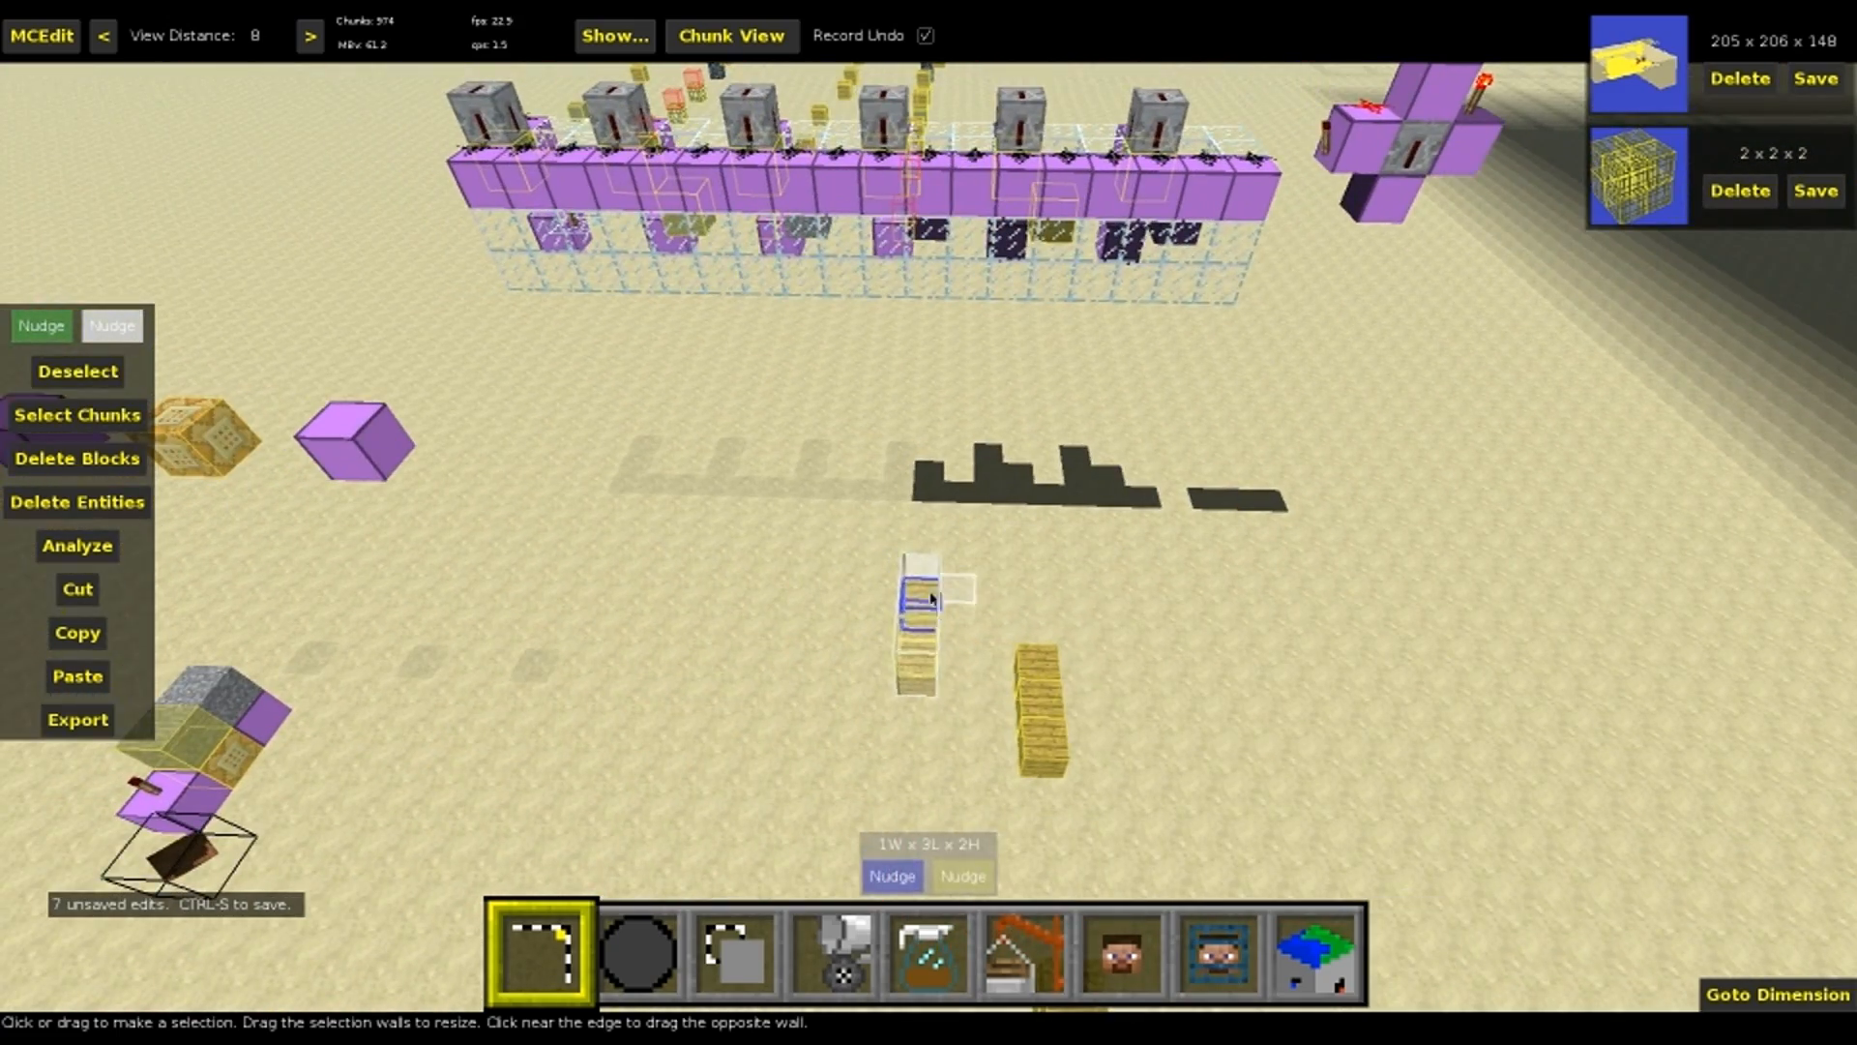
Clear the selection and nudge two signs of the moved row sideways, one farther than the other, to start an evenly spaced line
{"action": "key", "text": "ctrl+d"}
{"action": "key", "text": "z"}
{"action": "left_click", "coordinate": [932, 571]}
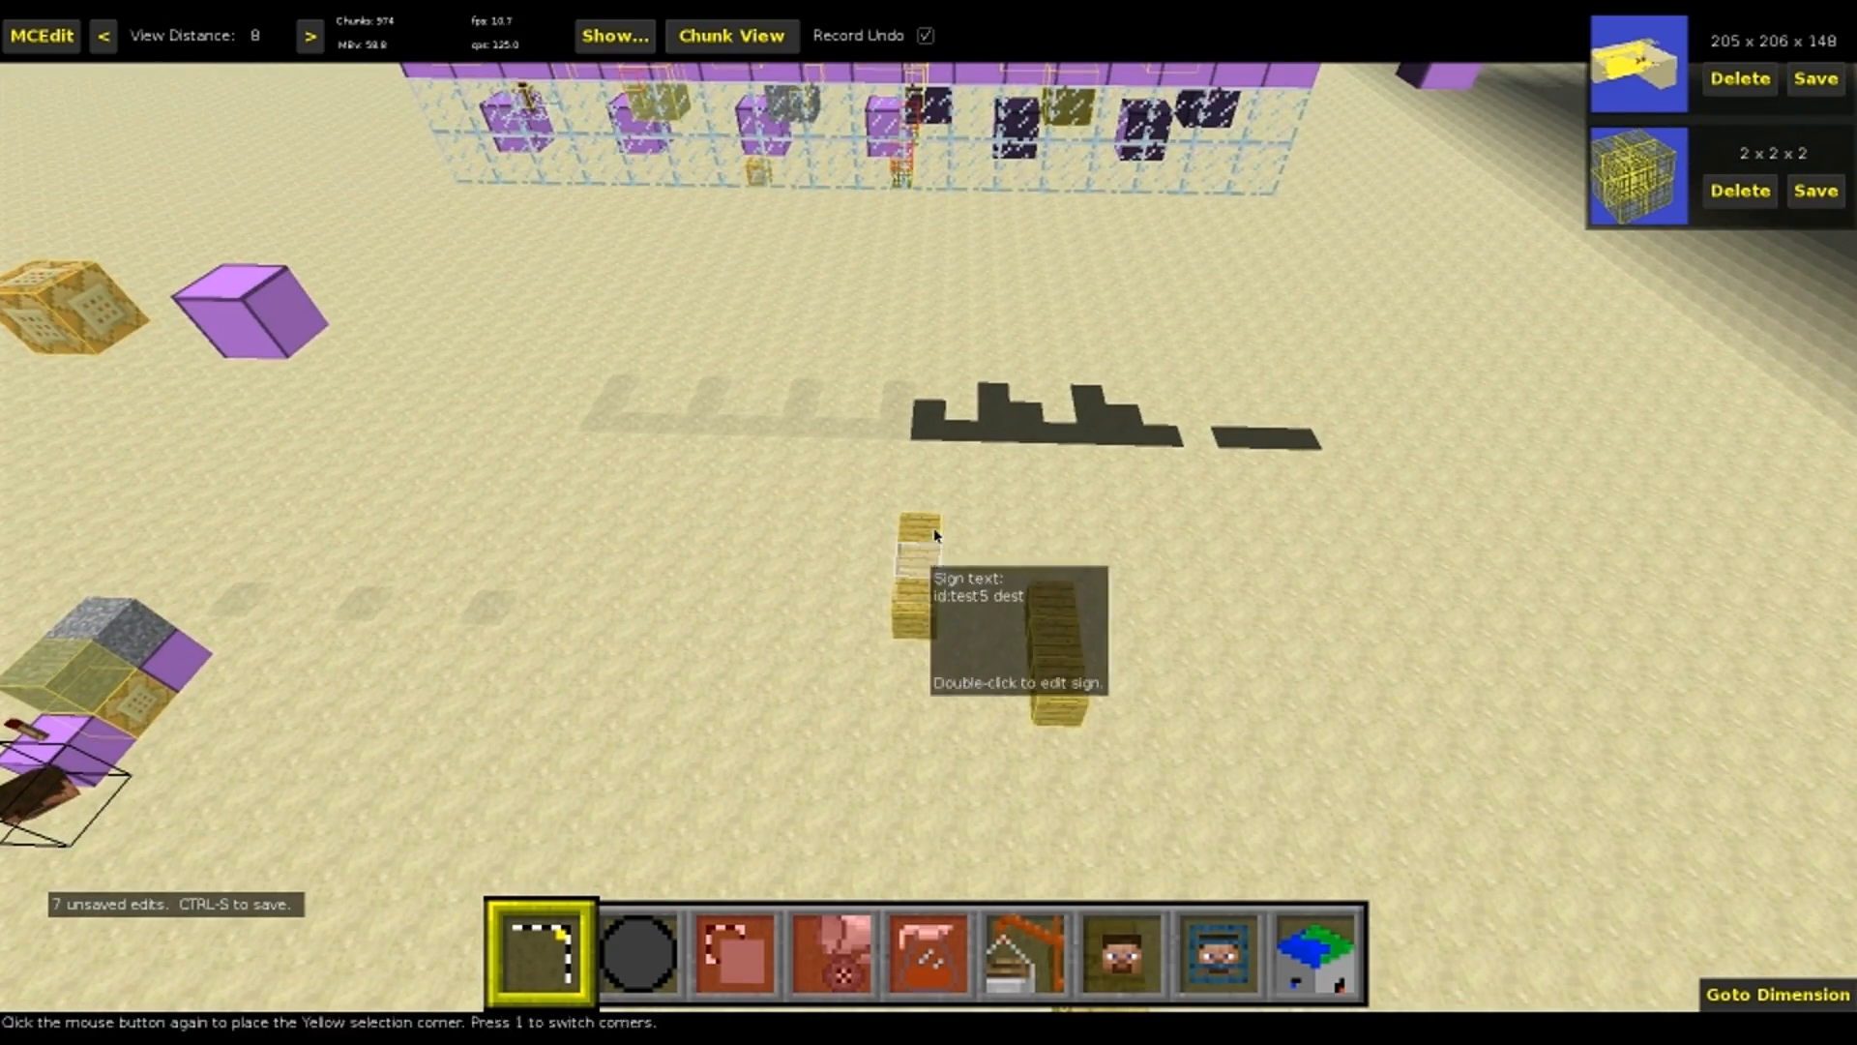
{"action": "left_click", "coordinate": [932, 534]}
{"action": "left_click", "coordinate": [62, 330]}
{"action": "key", "text": "s"}
{"action": "key", "text": "s"}
{"action": "key", "text": "s"}
{"action": "key", "text": "z"}
{"action": "left_click", "coordinate": [98, 335]}
{"action": "key", "text": "e"}
{"action": "left_click", "coordinate": [49, 328]}
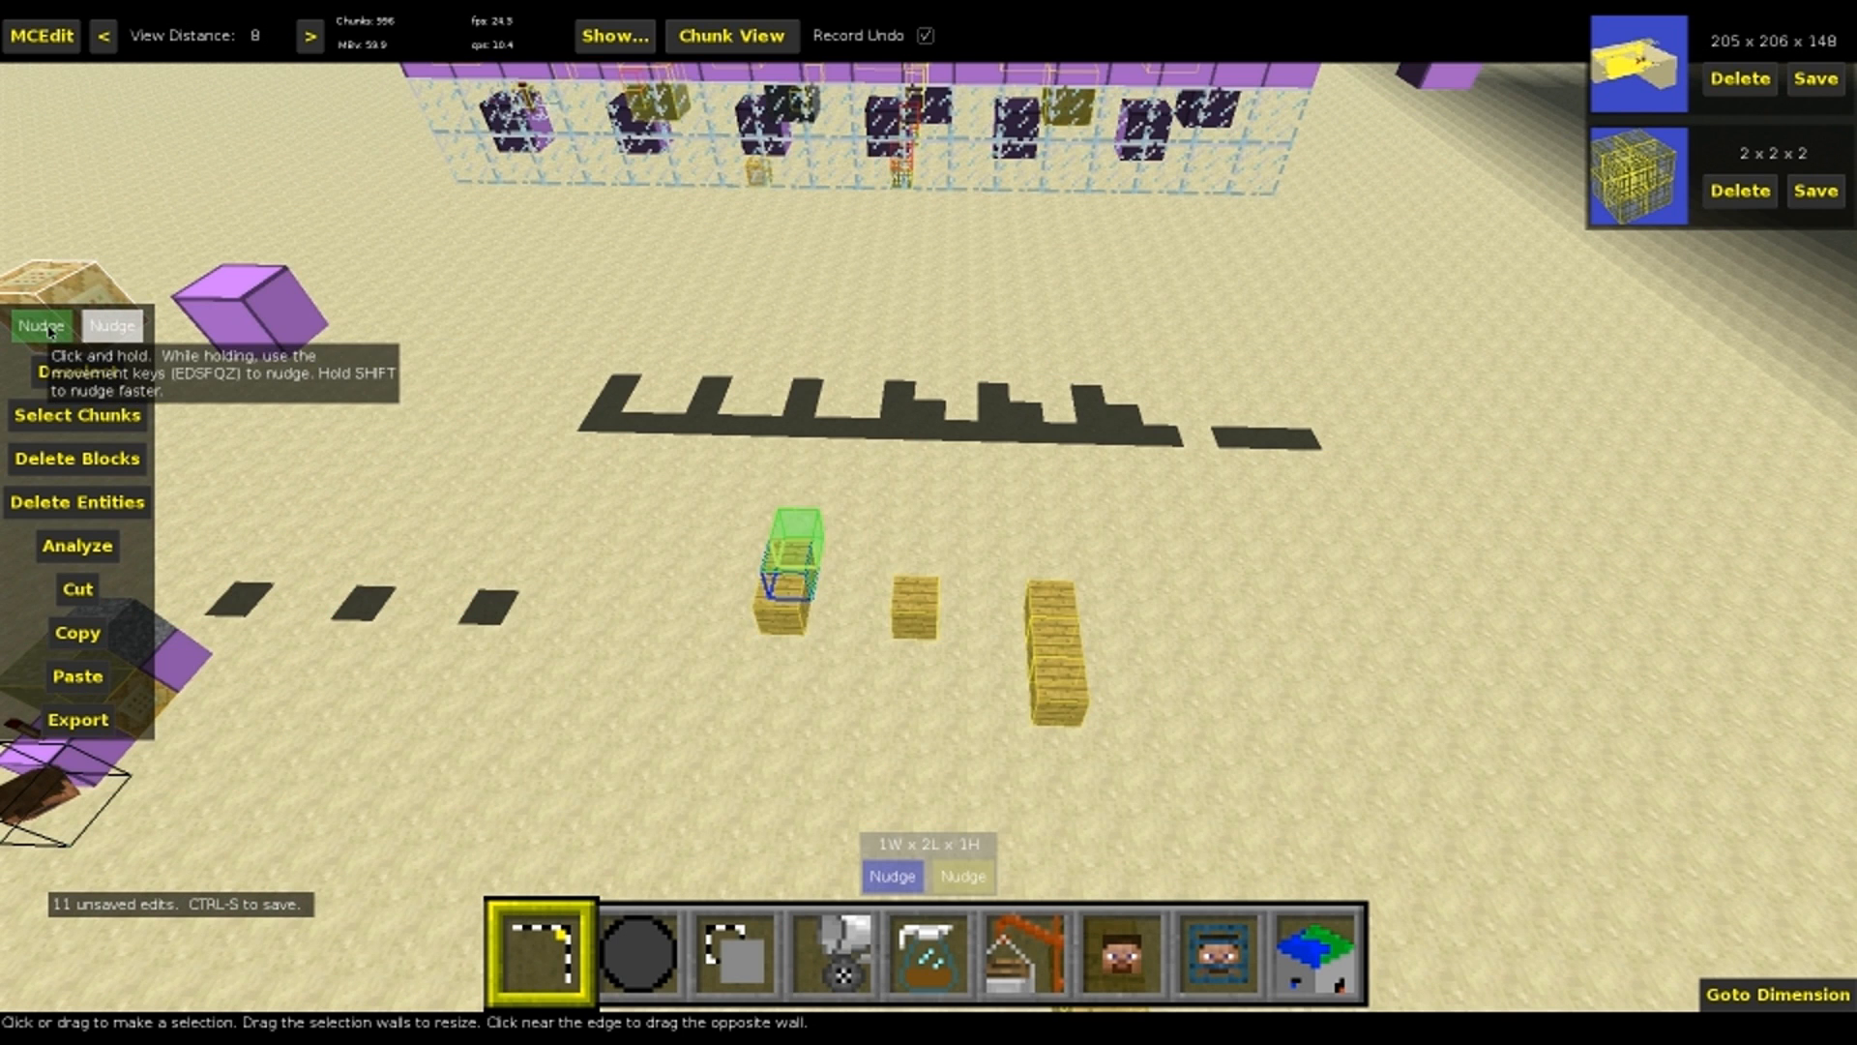
{"action": "key", "text": "s"}
{"action": "key", "text": "s"}
{"action": "key", "text": "s"}
Nudge the middle and near signs of the other copied row into place to finish the evenly spaced line of six
{"action": "left_click", "coordinate": [1052, 646]}
{"action": "left_click", "coordinate": [1053, 647]}
{"action": "left_click", "coordinate": [31, 330]}
{"action": "key", "text": "f"}
{"action": "key", "text": "f"}
{"action": "key", "text": "f"}
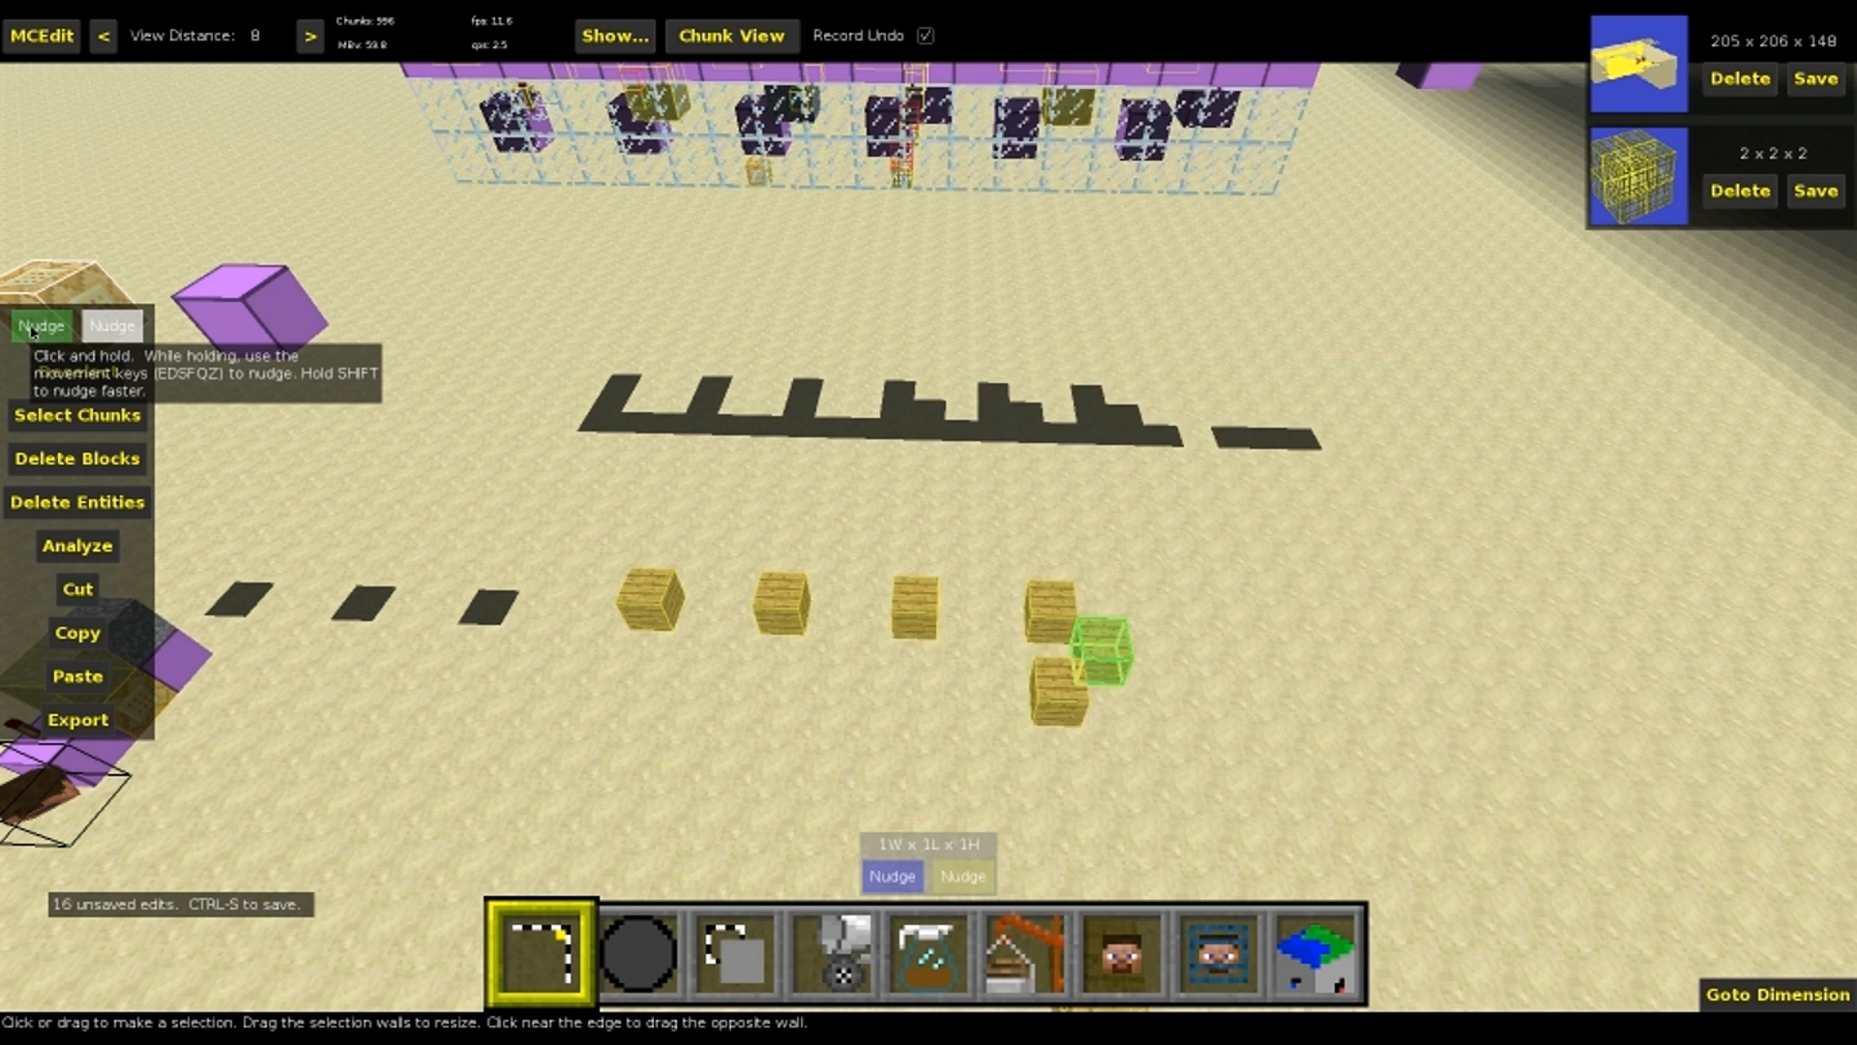
{"action": "left_click", "coordinate": [1056, 687]}
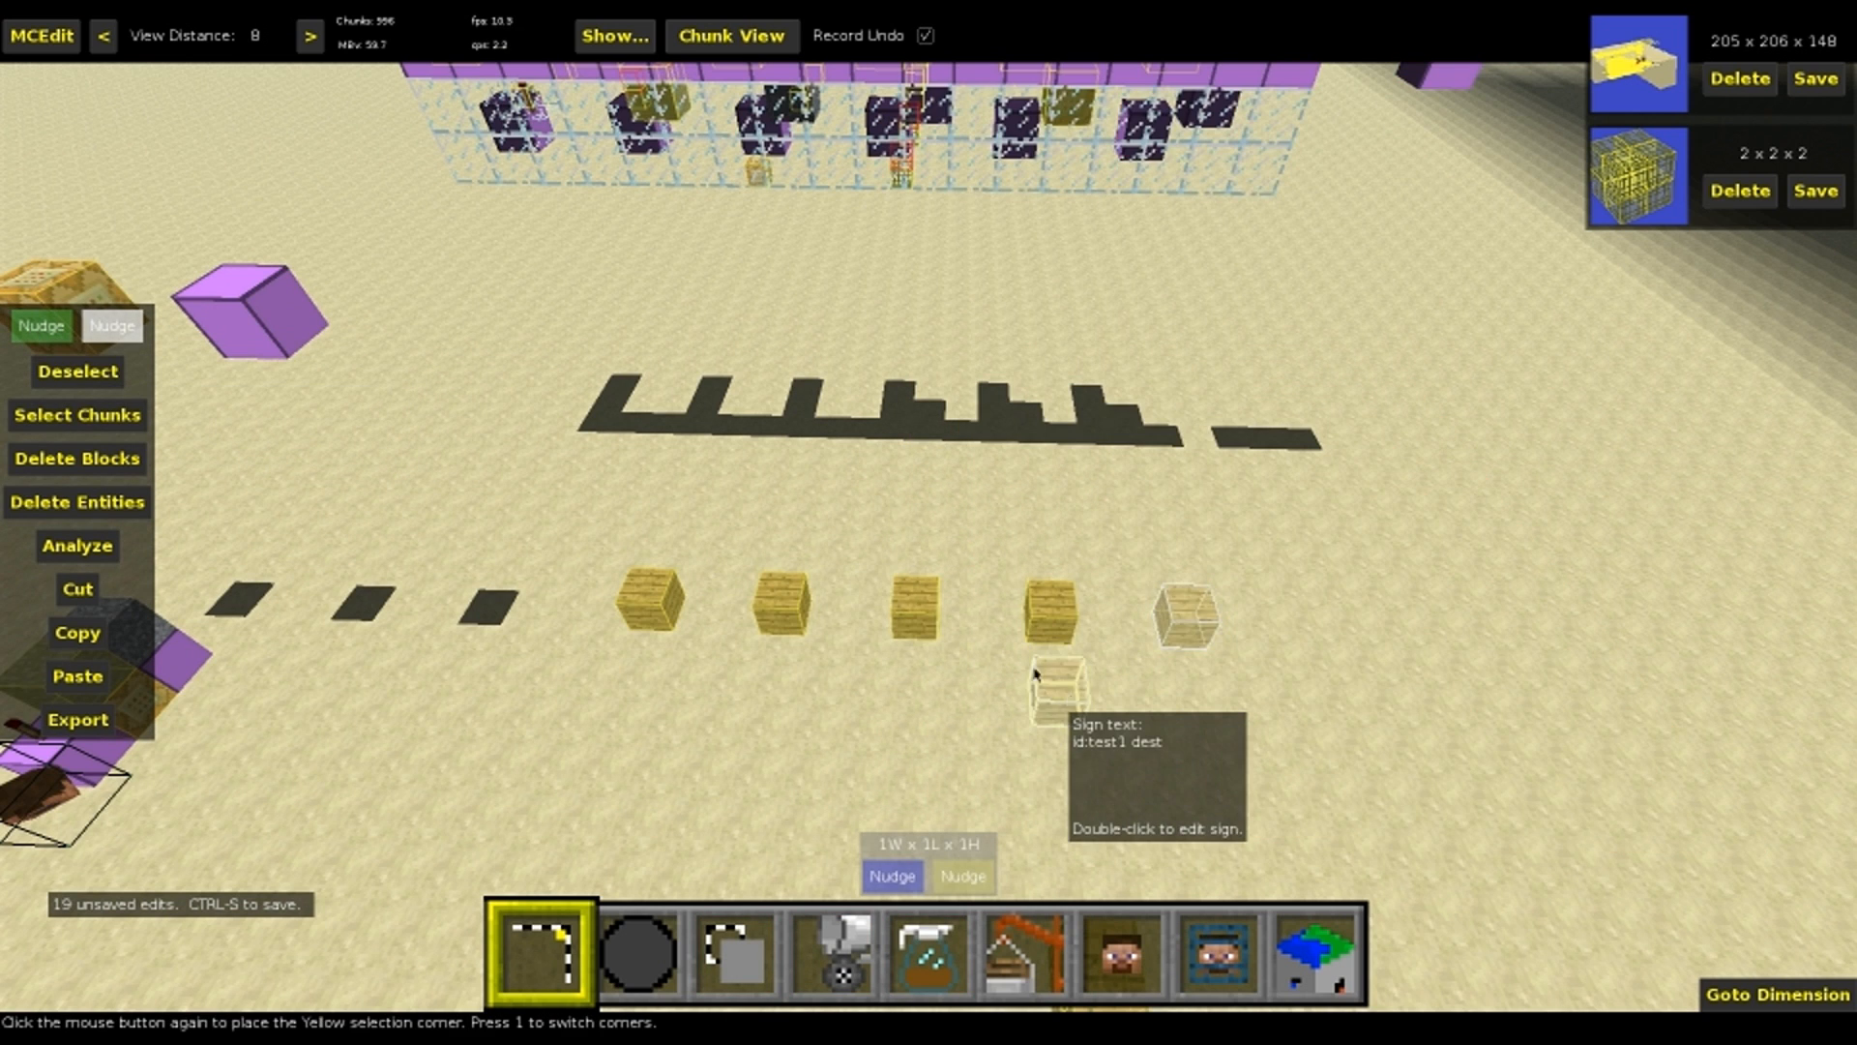
{"action": "left_click", "coordinate": [1056, 687]}
{"action": "left_click", "coordinate": [66, 329]}
{"action": "key", "text": "f"}
{"action": "key", "text": "f"}
{"action": "key", "text": "f"}
{"action": "key", "text": "f"}
{"action": "key", "text": "f"}
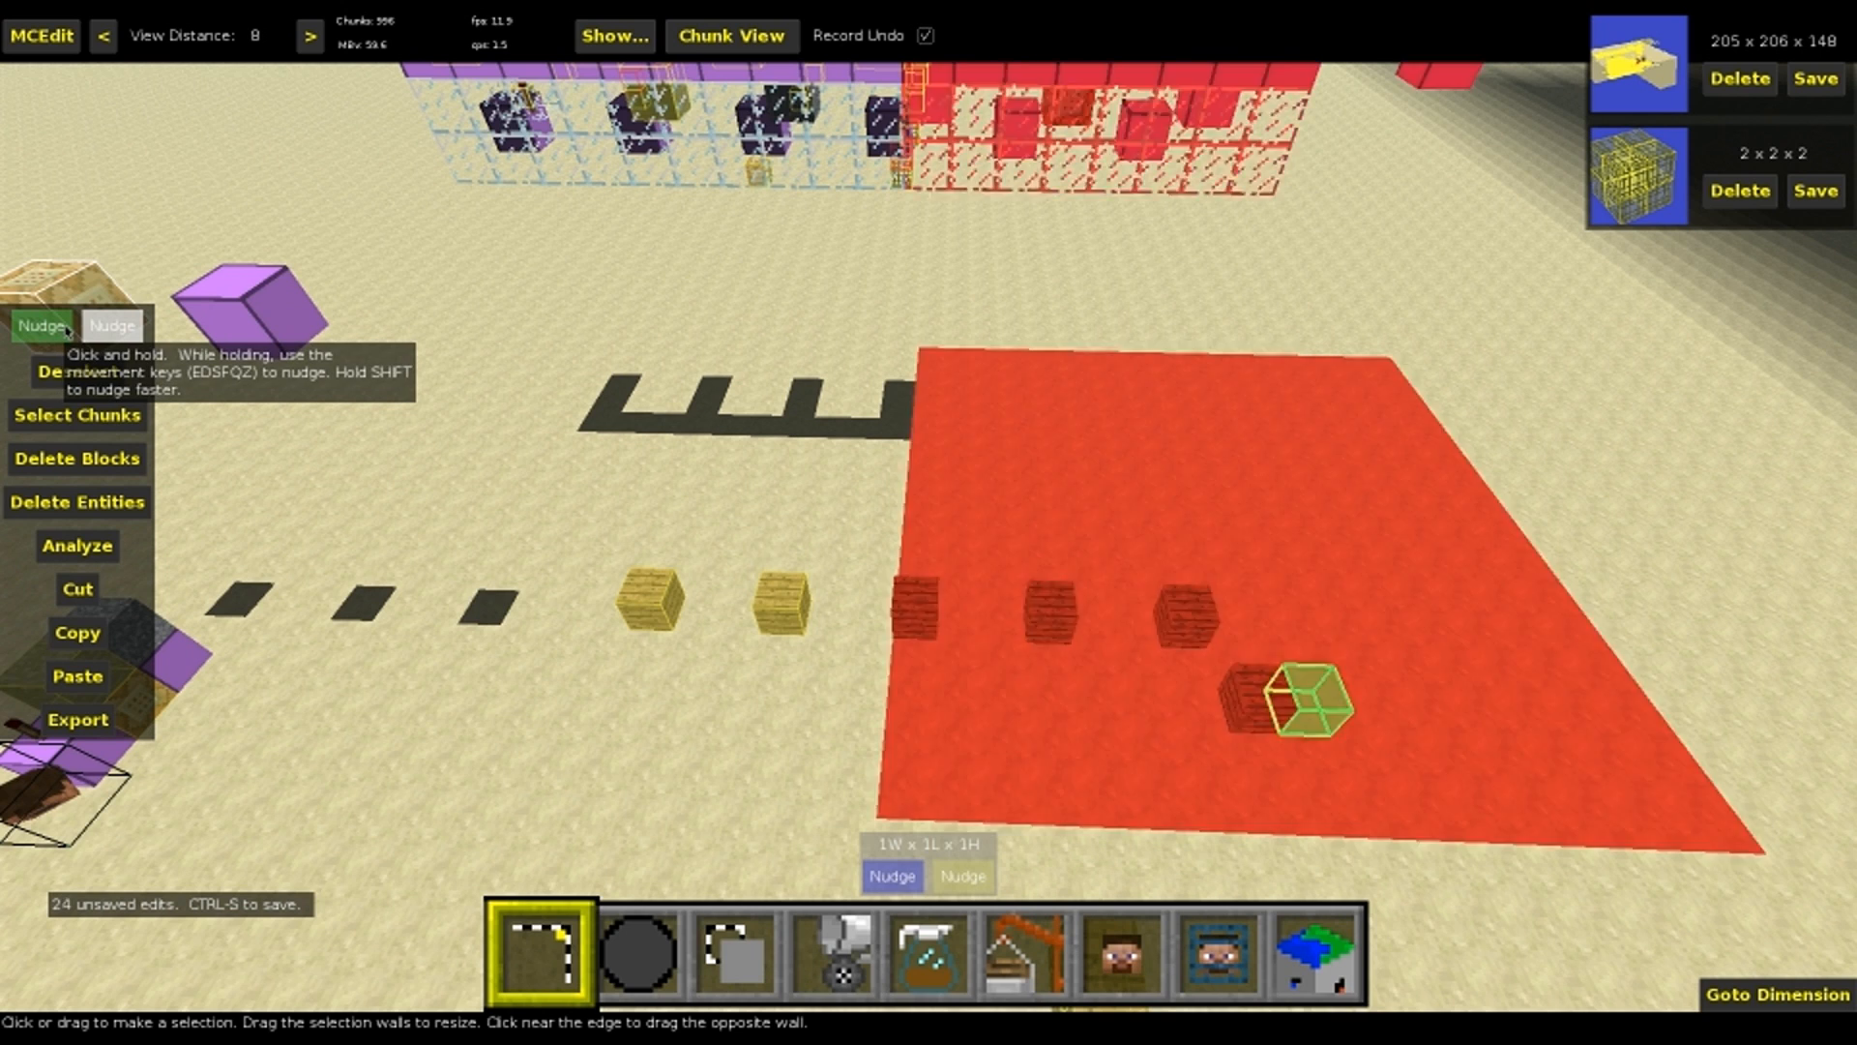
{"action": "key", "text": "e"}
{"action": "key", "text": "e"}
{"action": "left_click", "coordinate": [1352, 643]}
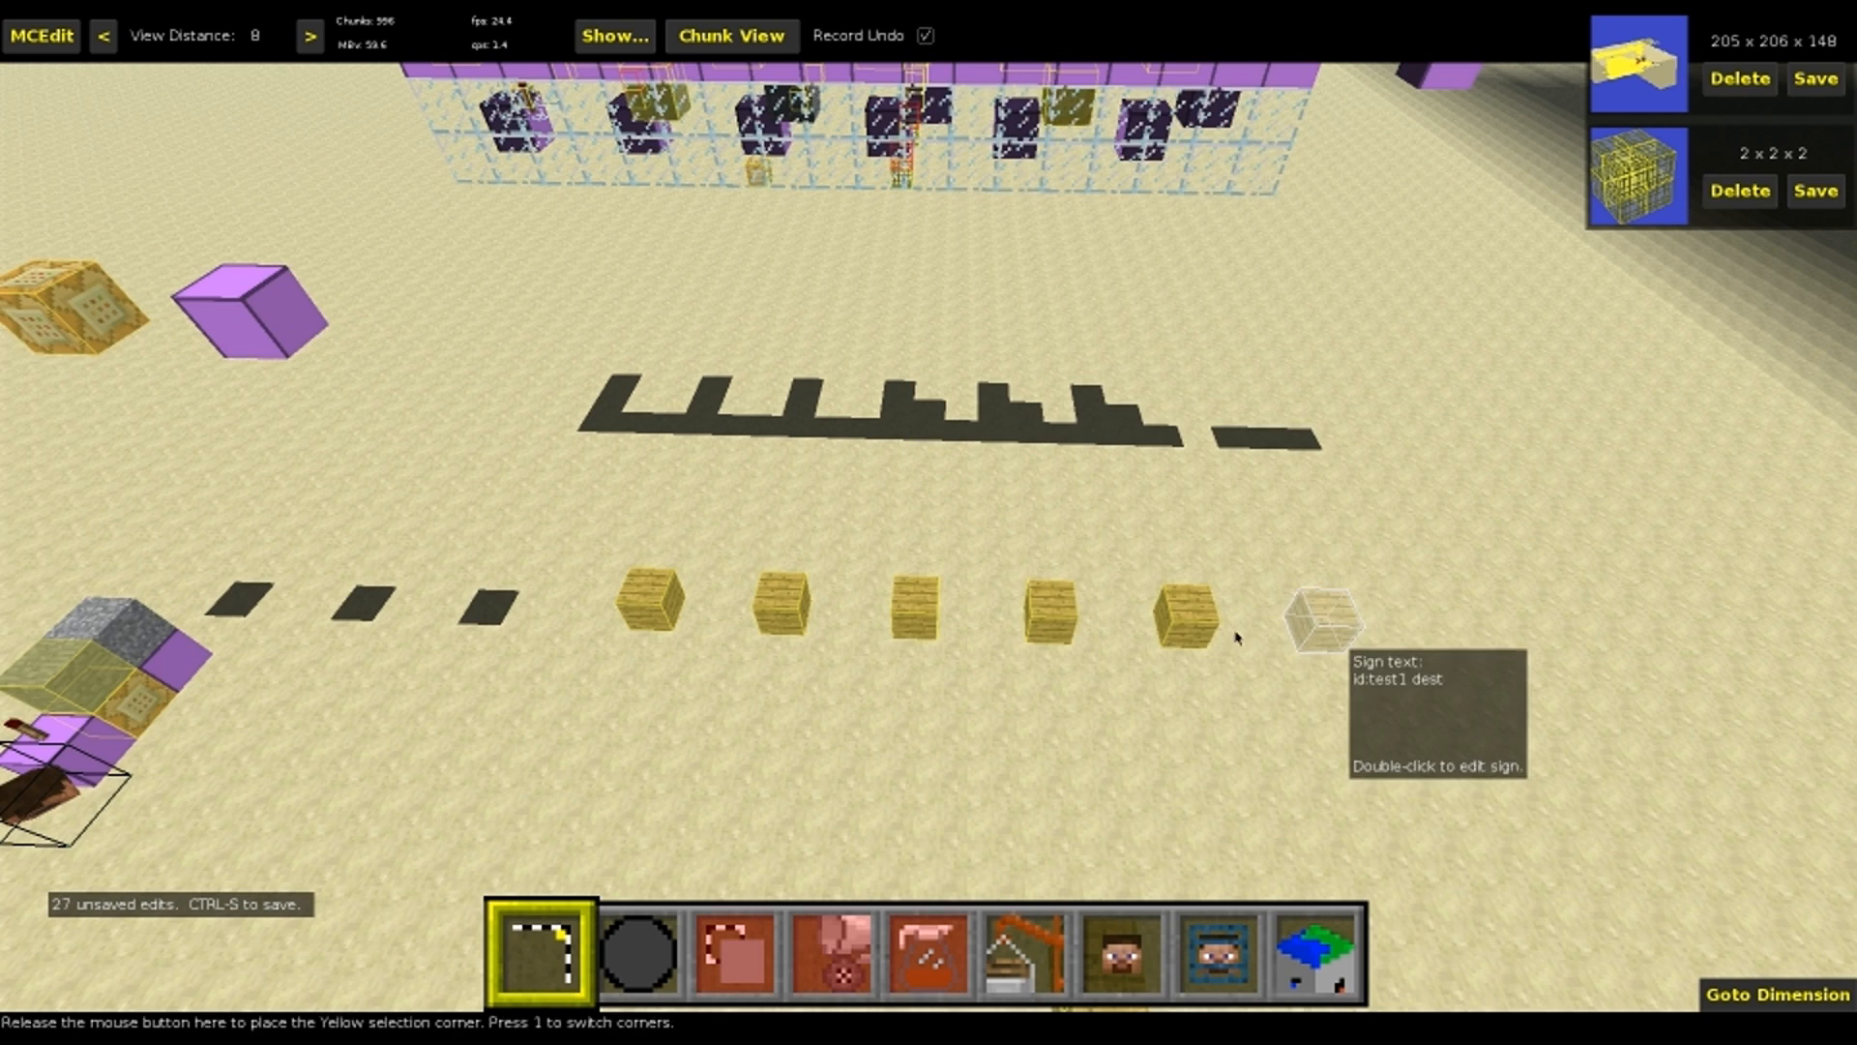
Select the 16-block line of six signs and clone it into the gaps of the glass-enclosed spawner machine
{"action": "left_click", "coordinate": [667, 604]}
{"action": "key", "text": "3"}
{"action": "left_click_drag", "start_coordinate": [919, 624], "coordinate": [833, 303]}
{"action": "key", "text": "w"}
{"action": "key", "text": "s"}
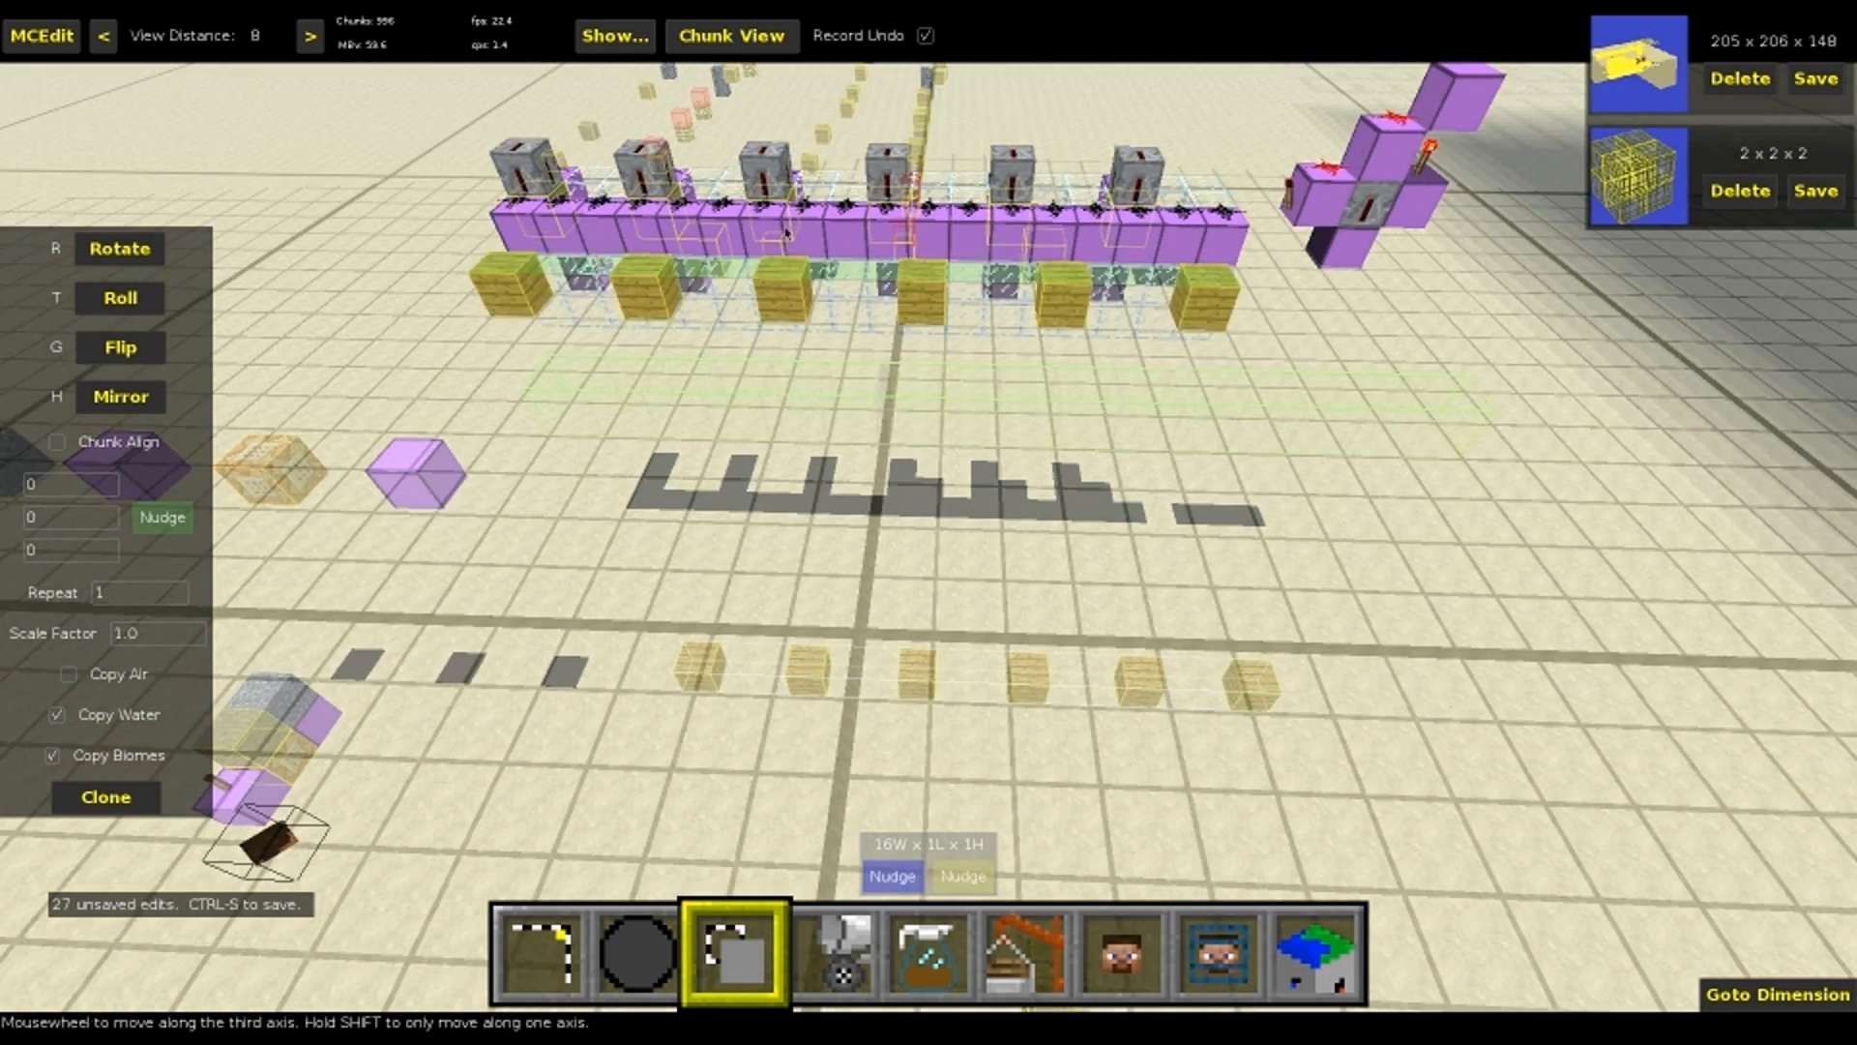
{"action": "left_click_drag", "start_coordinate": [780, 170], "coordinate": [820, 210]}
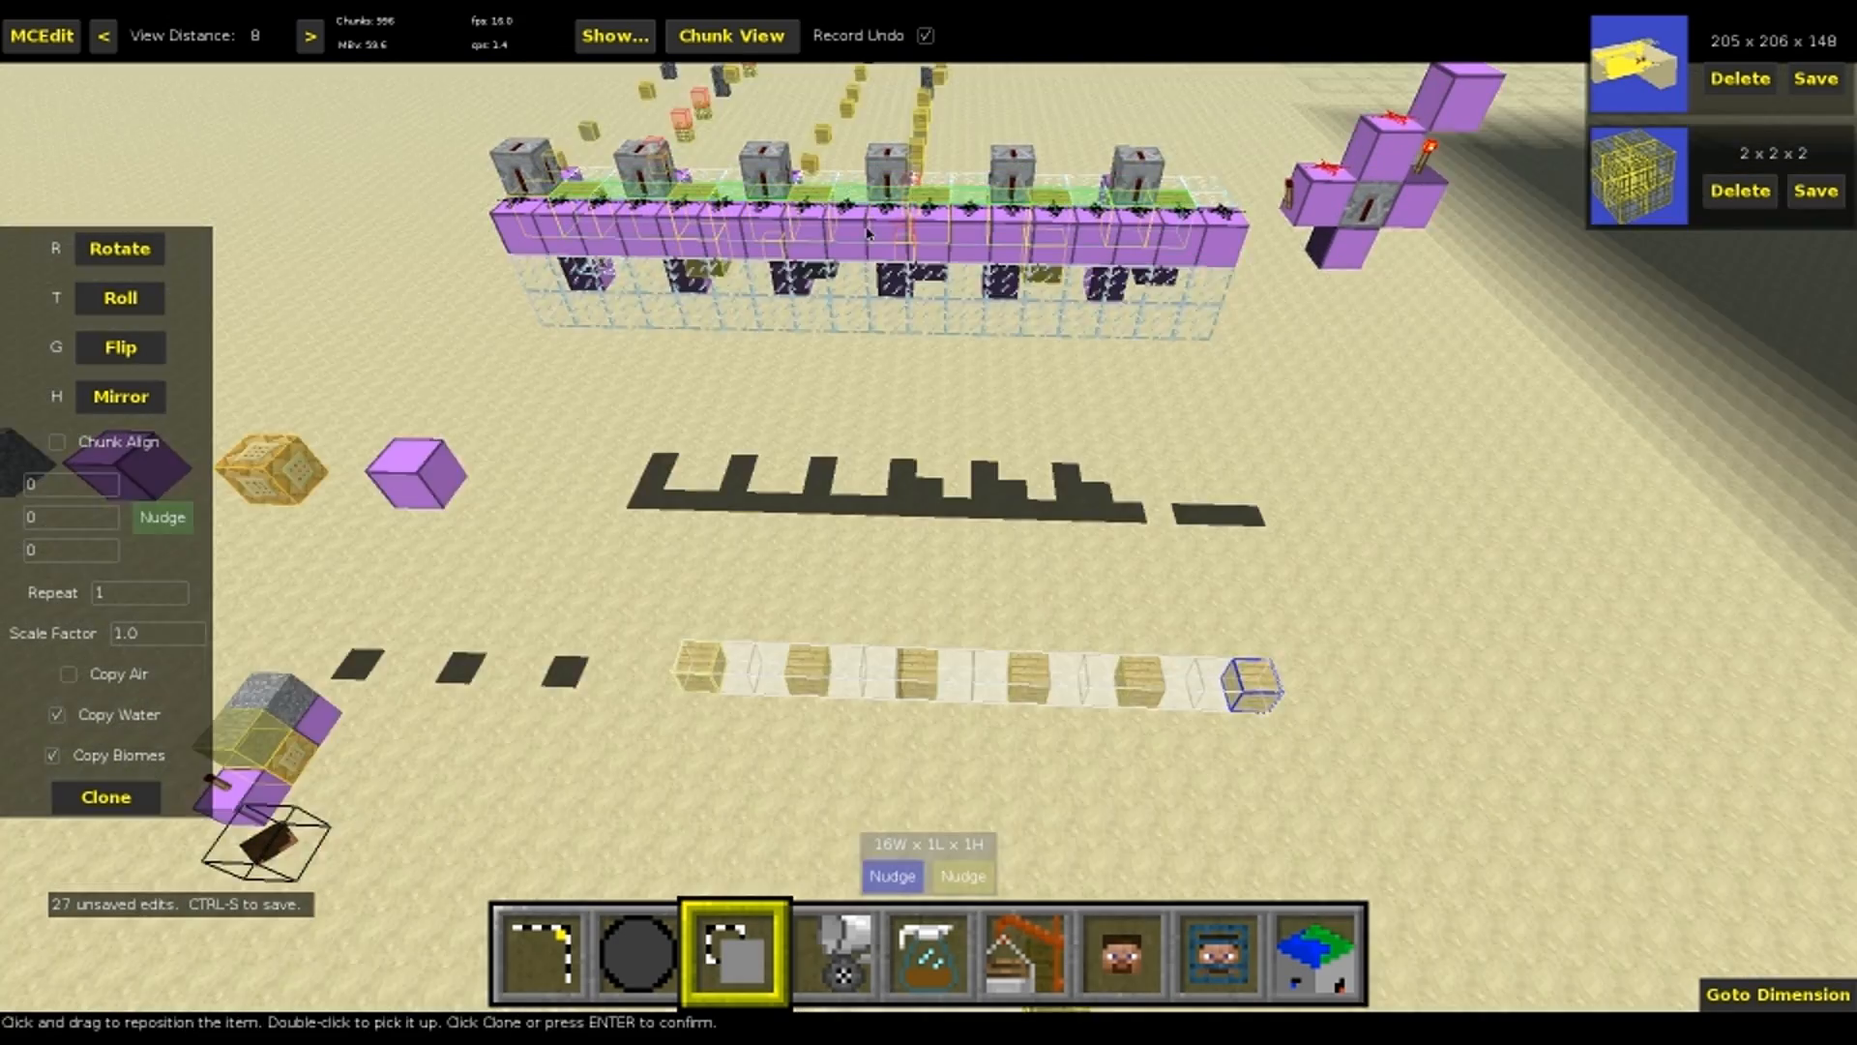
{"action": "right_click", "coordinate": [821, 210]}
{"action": "key", "text": "space"}
{"action": "key", "text": "w"}
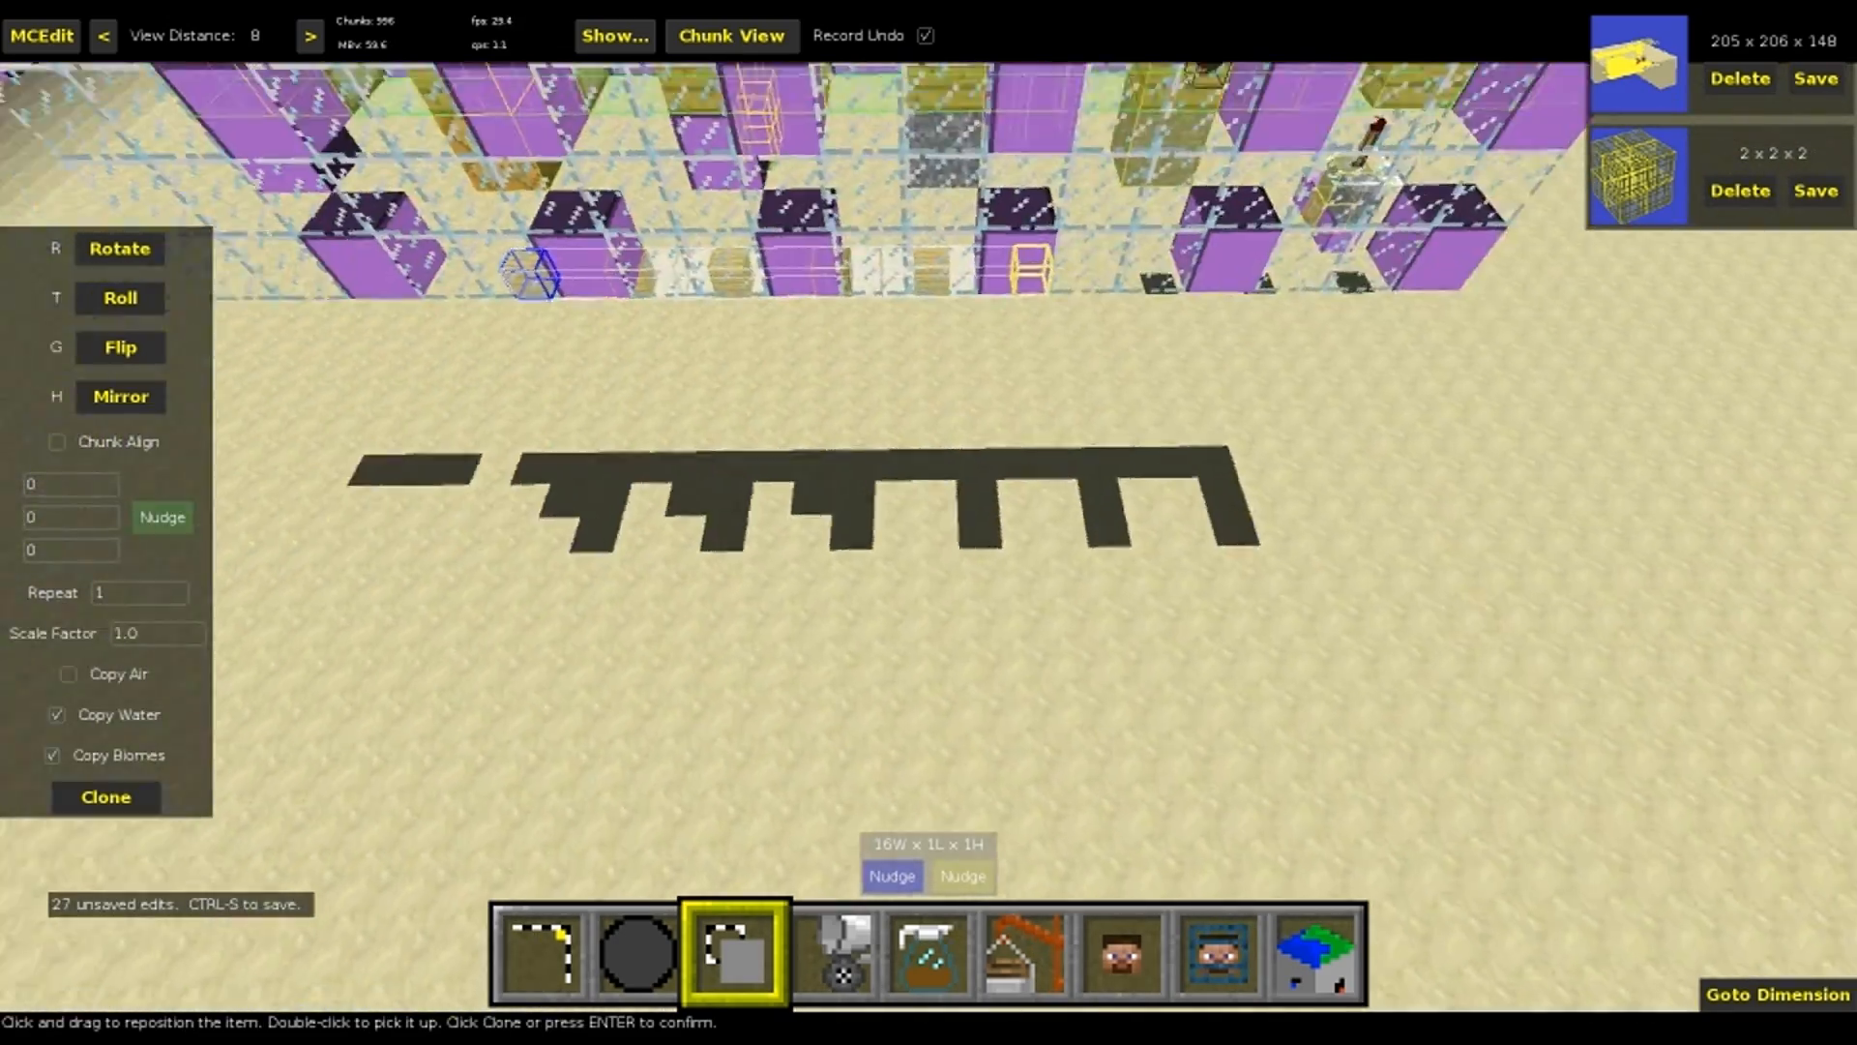
{"action": "right_click", "coordinate": [868, 234]}
{"action": "key", "text": "a"}
{"action": "key", "text": "a"}
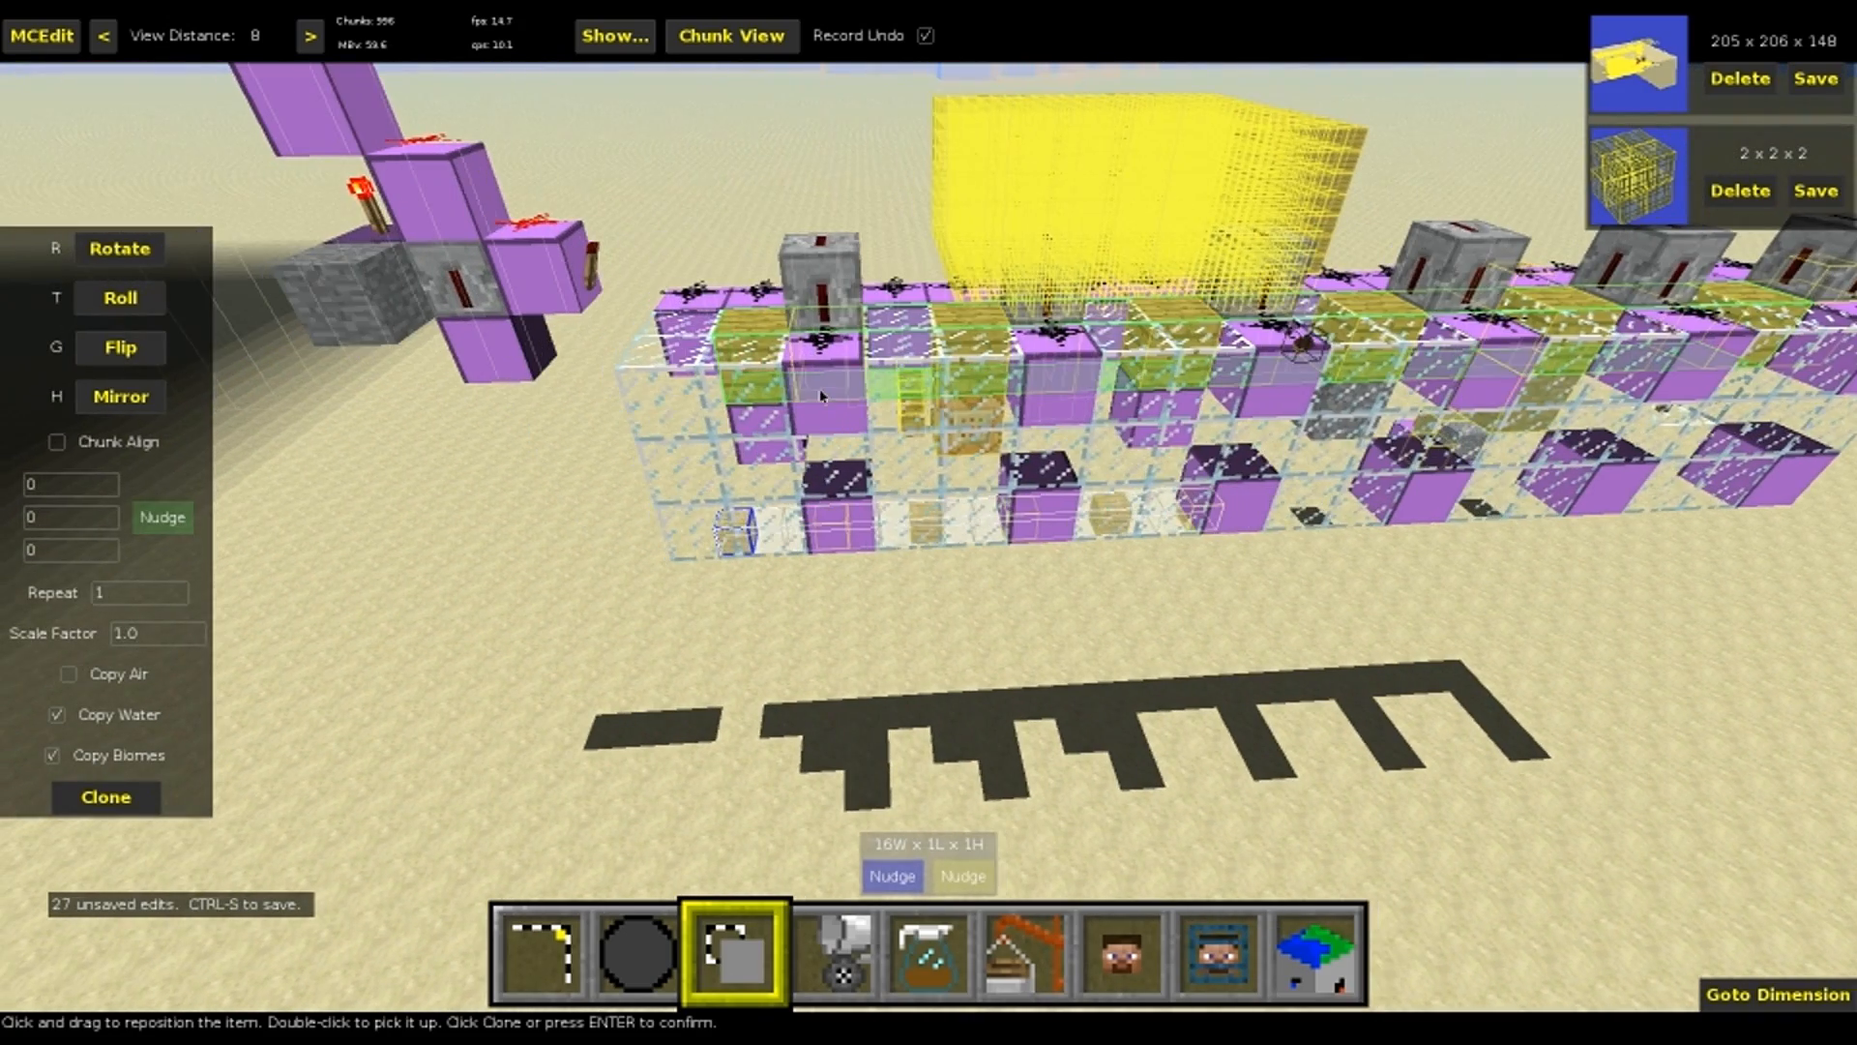
{"action": "key", "text": "d"}
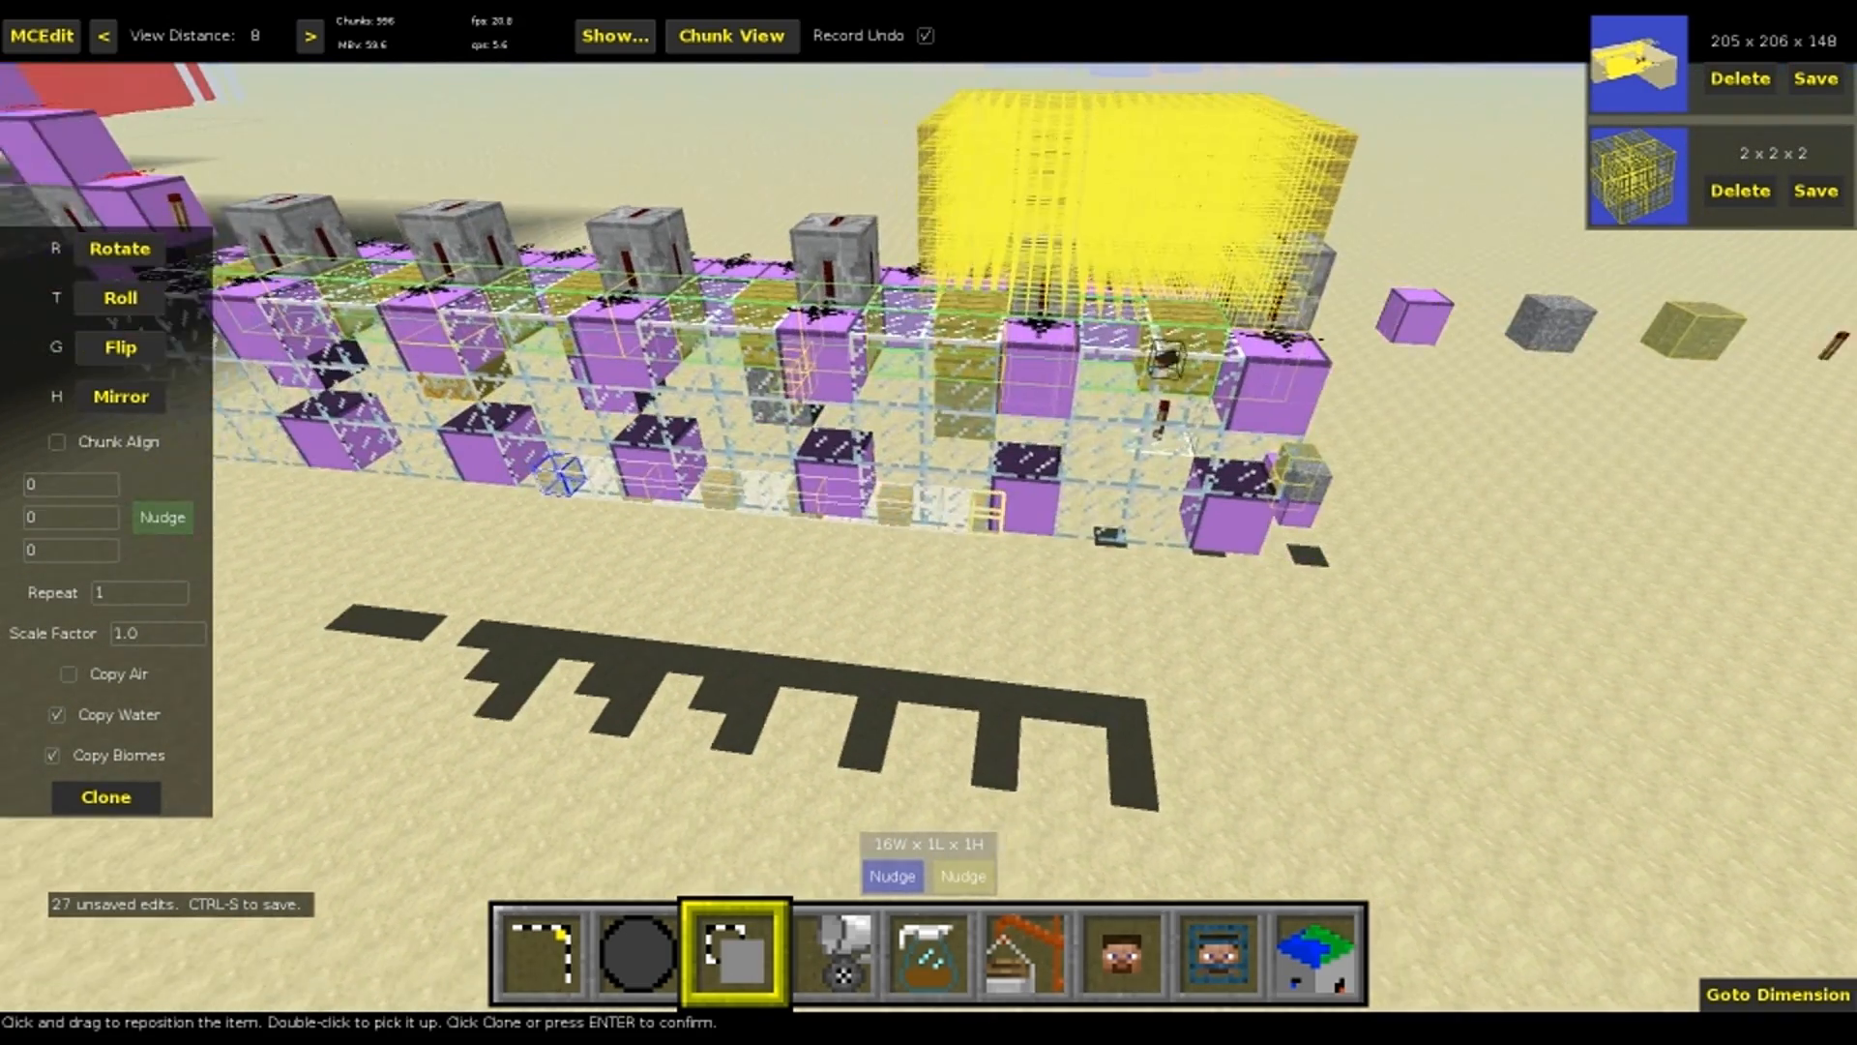
{"action": "key", "text": "Return"}
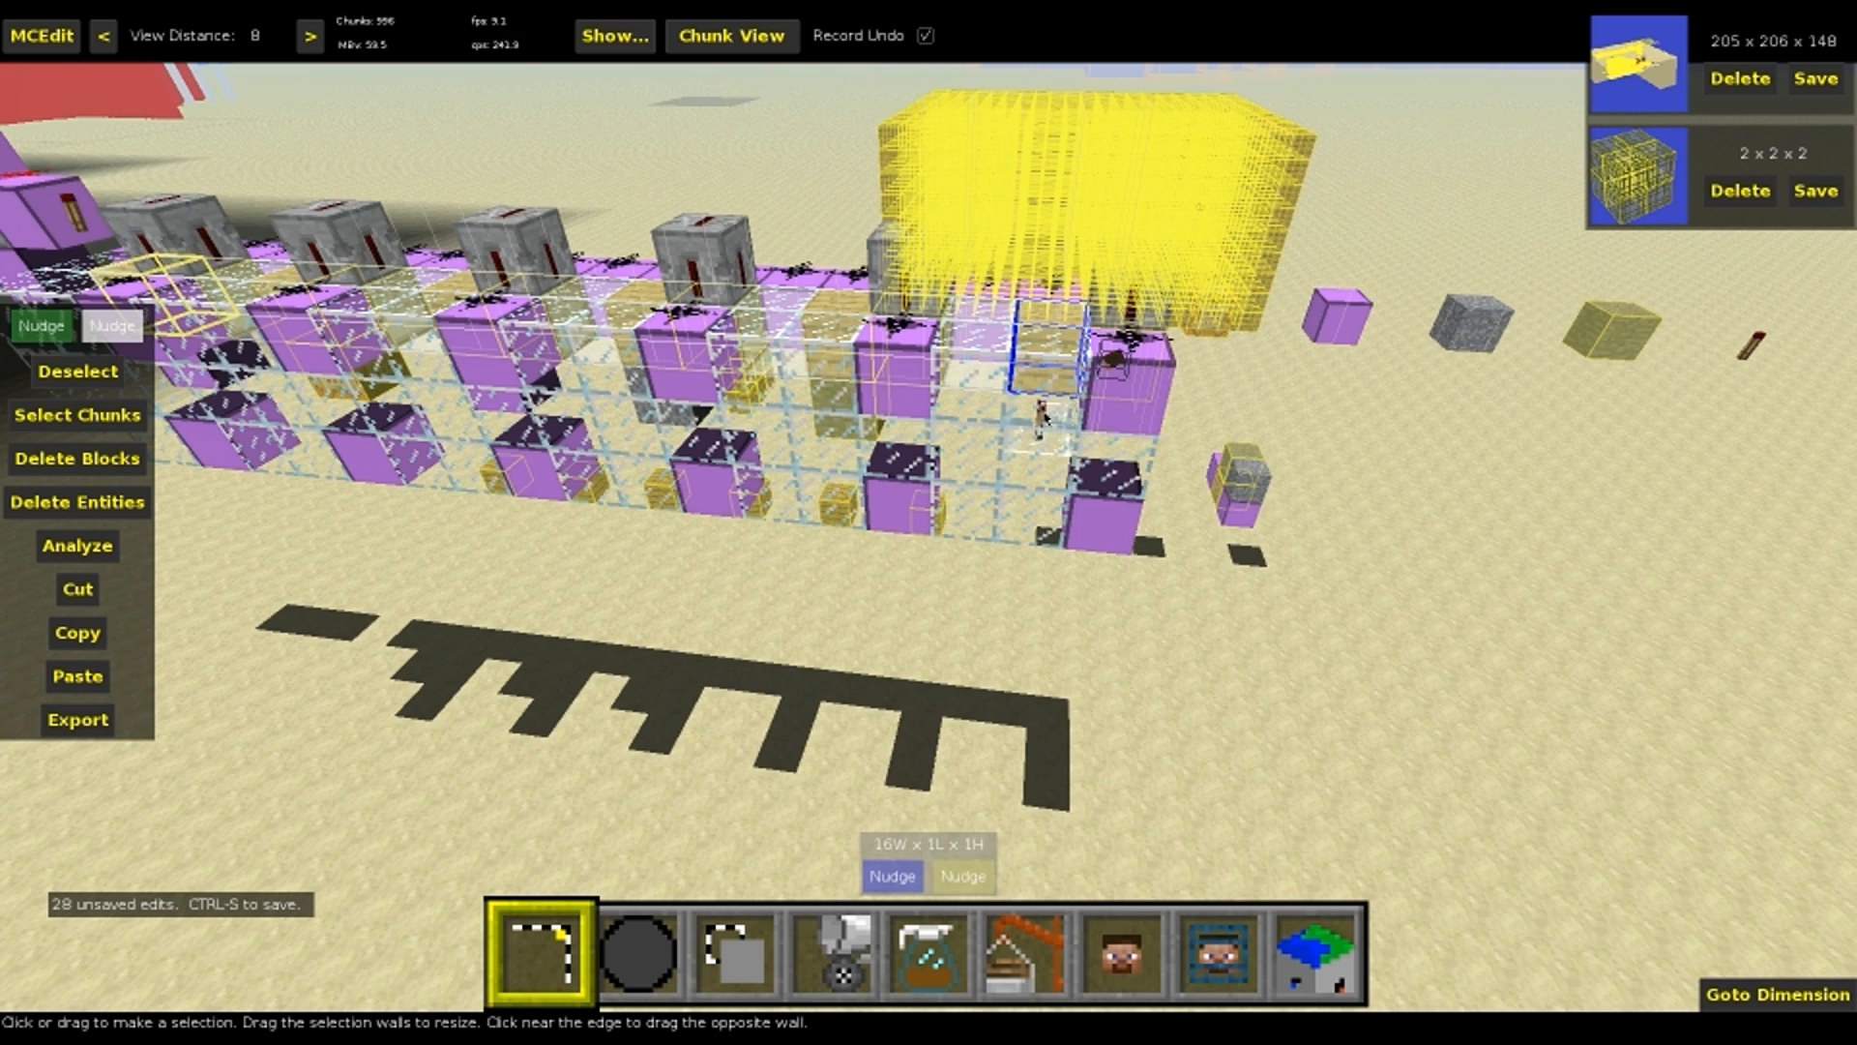
Clone the machine's redstone torch to a spot in front with offset 6, 0, -3, and clone the gray block into the torch's cell
{"action": "left_click", "coordinate": [1041, 416]}
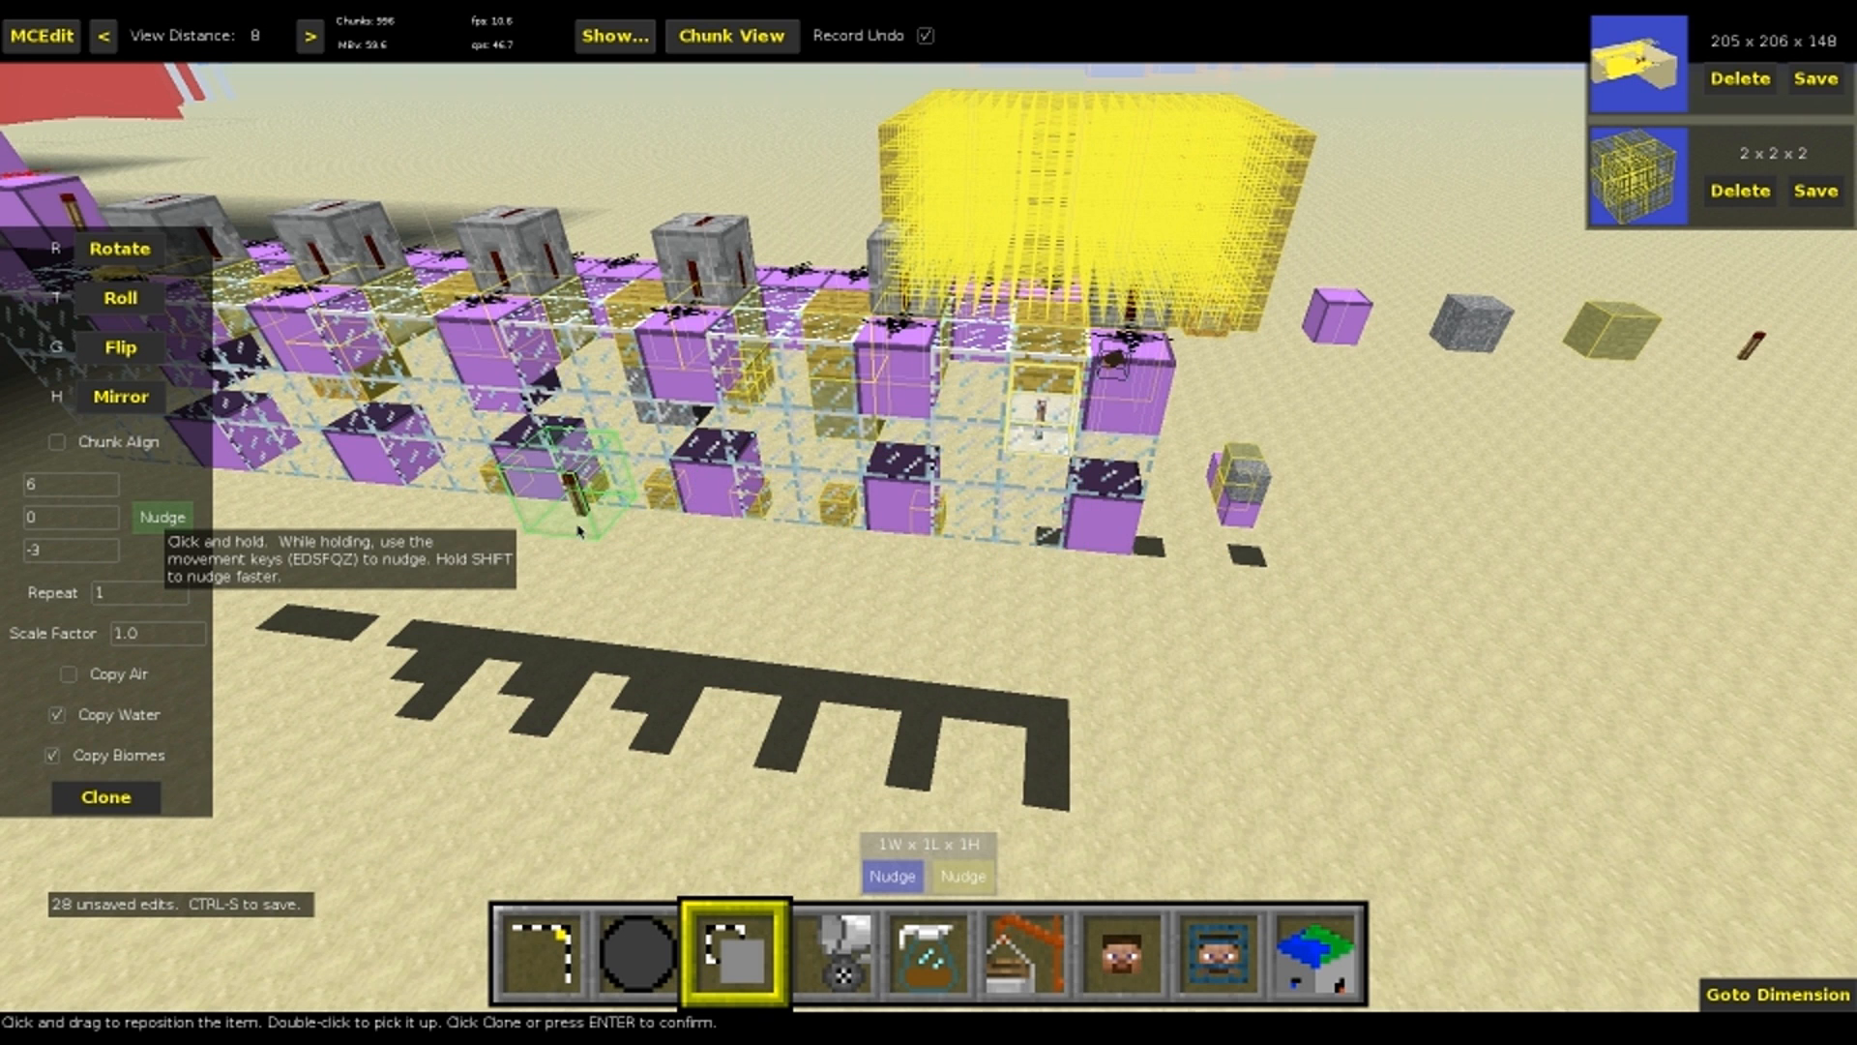
{"action": "key", "text": "Return"}
{"action": "left_click", "coordinate": [663, 423]}
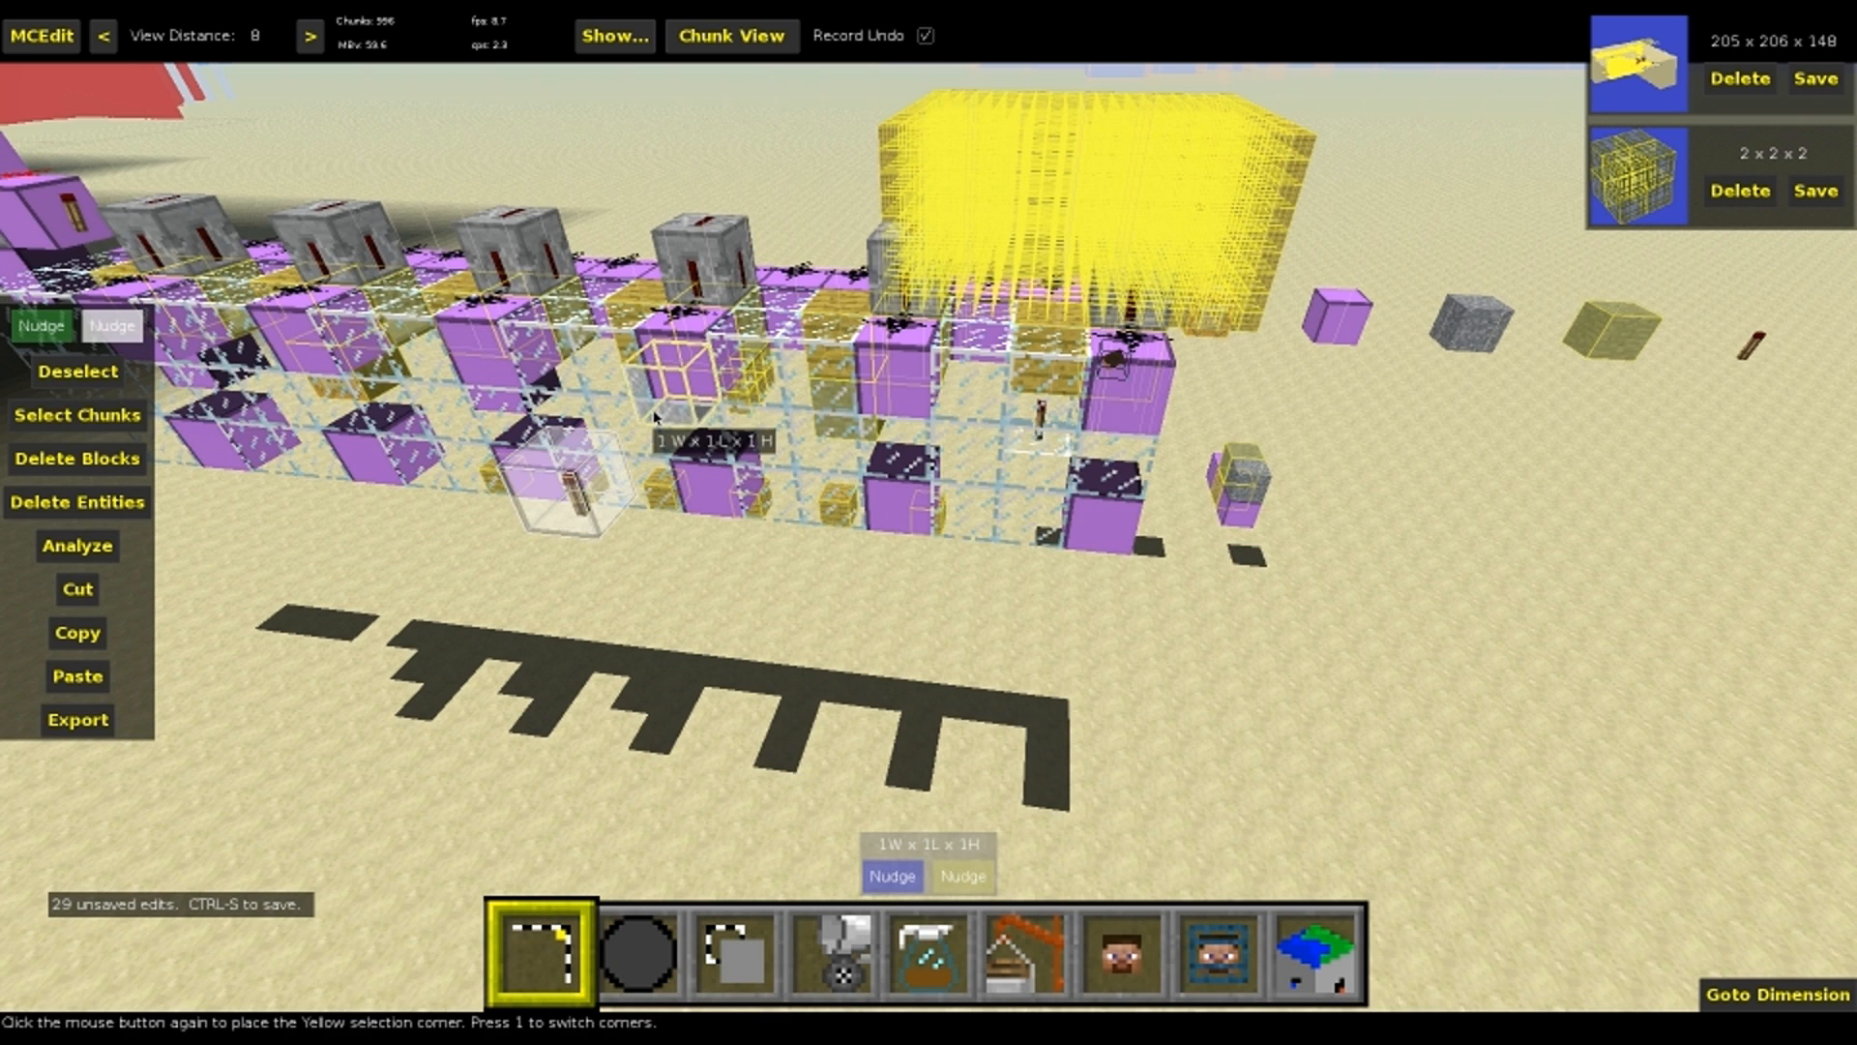
{"action": "key", "text": "3"}
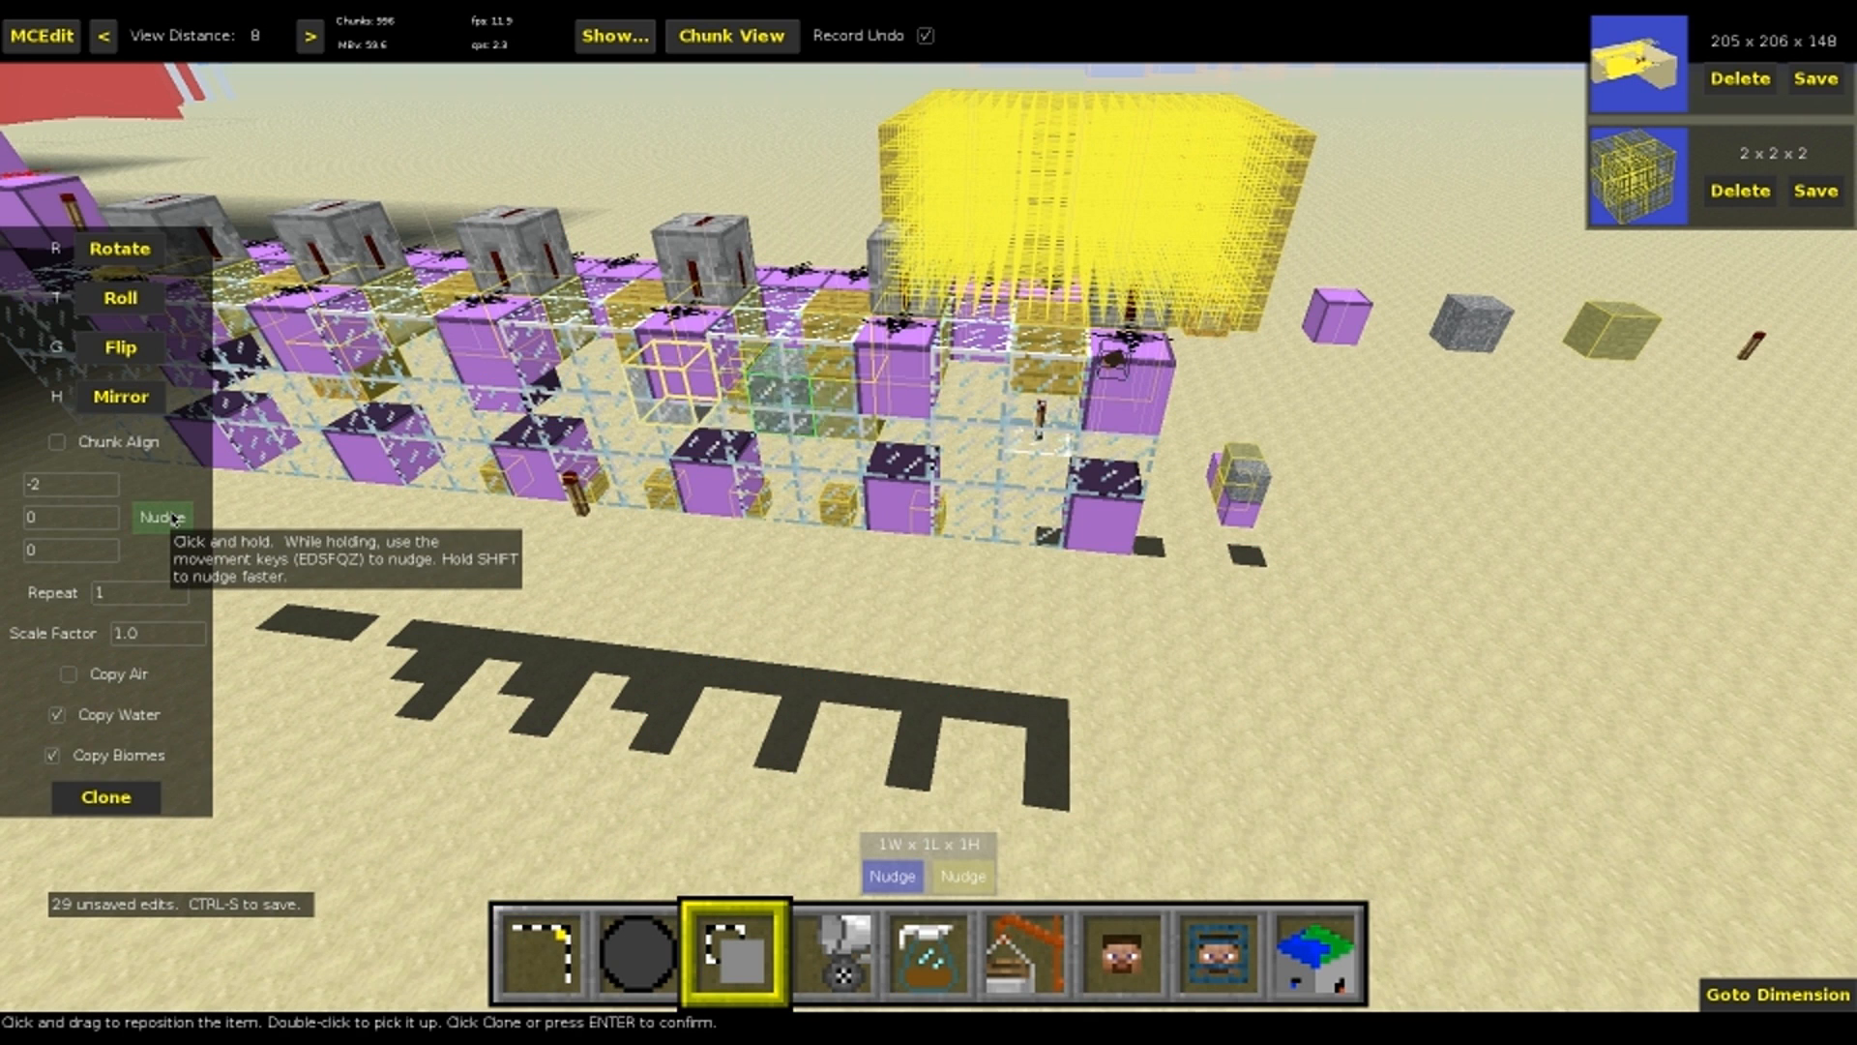
{"action": "key", "text": "Return"}
Clone the parked redstone torch into the gray block's original cell, delete the parked torch and clear the selection
{"action": "left_click", "coordinate": [572, 498]}
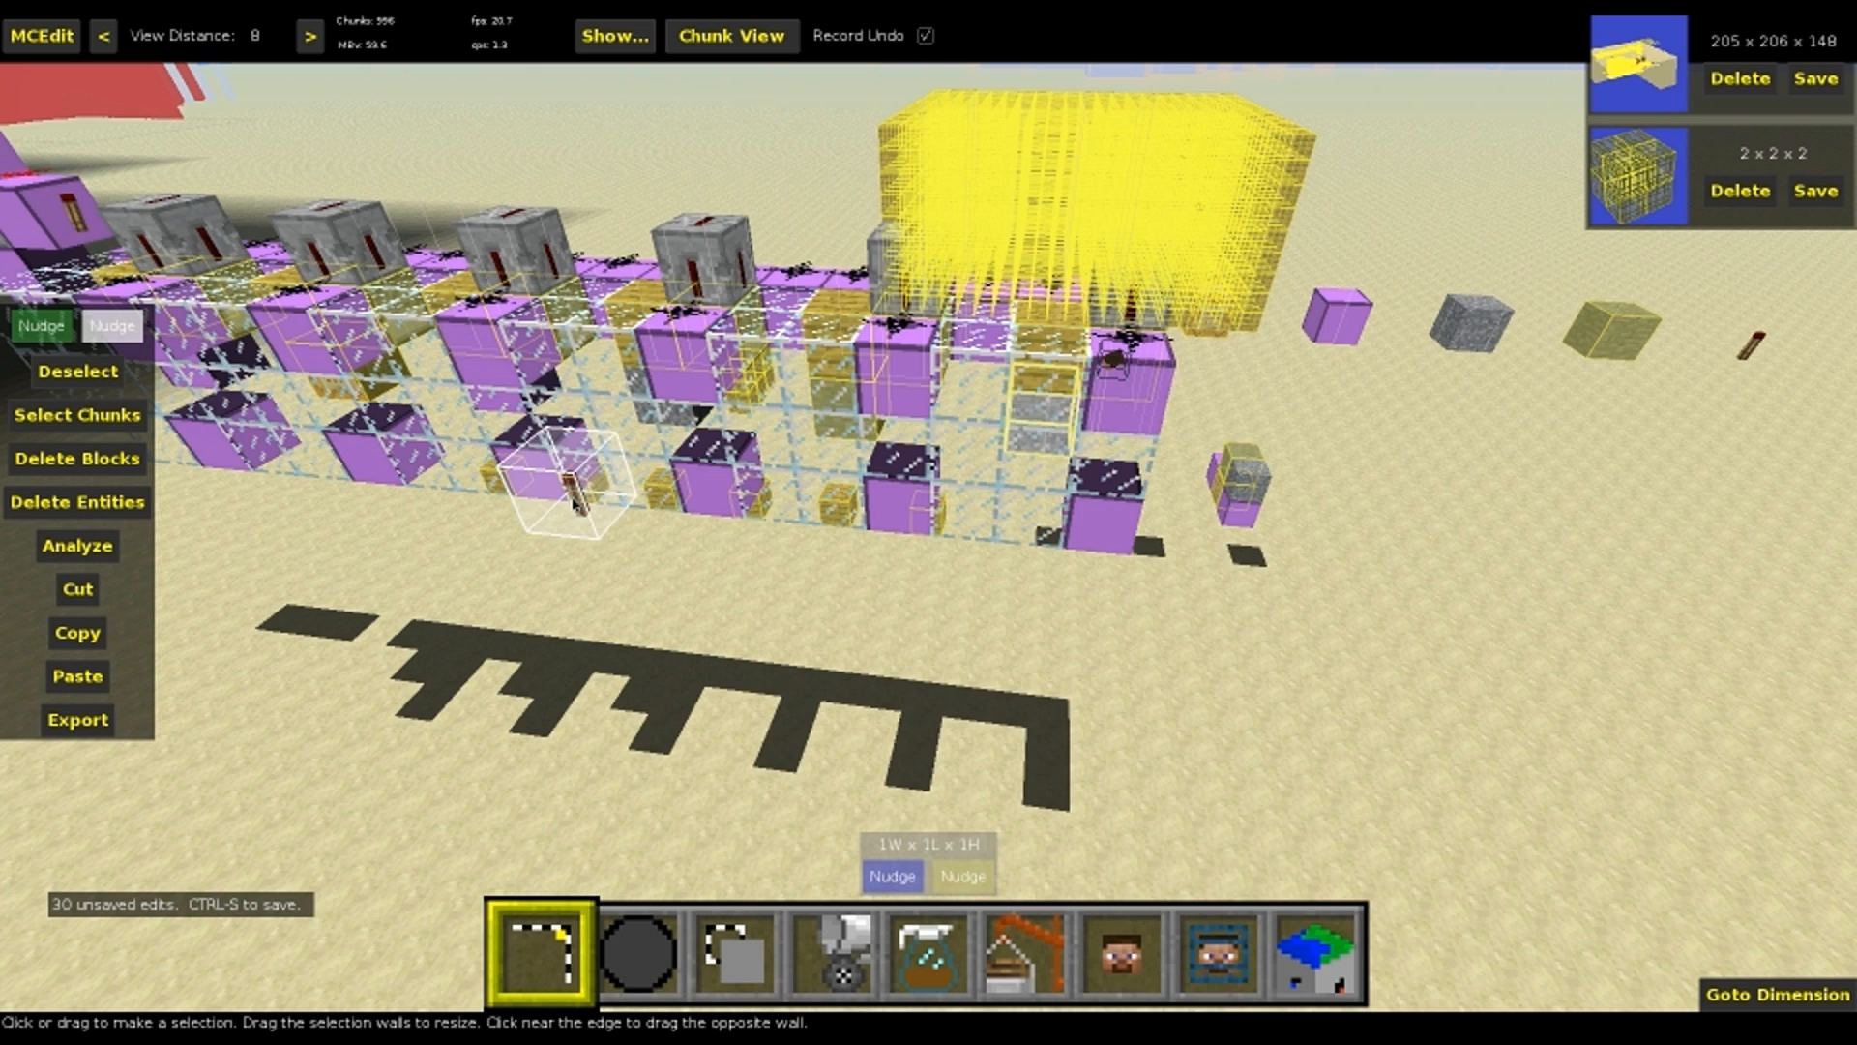
{"action": "left_click", "coordinate": [572, 500]}
{"action": "key", "text": "3"}
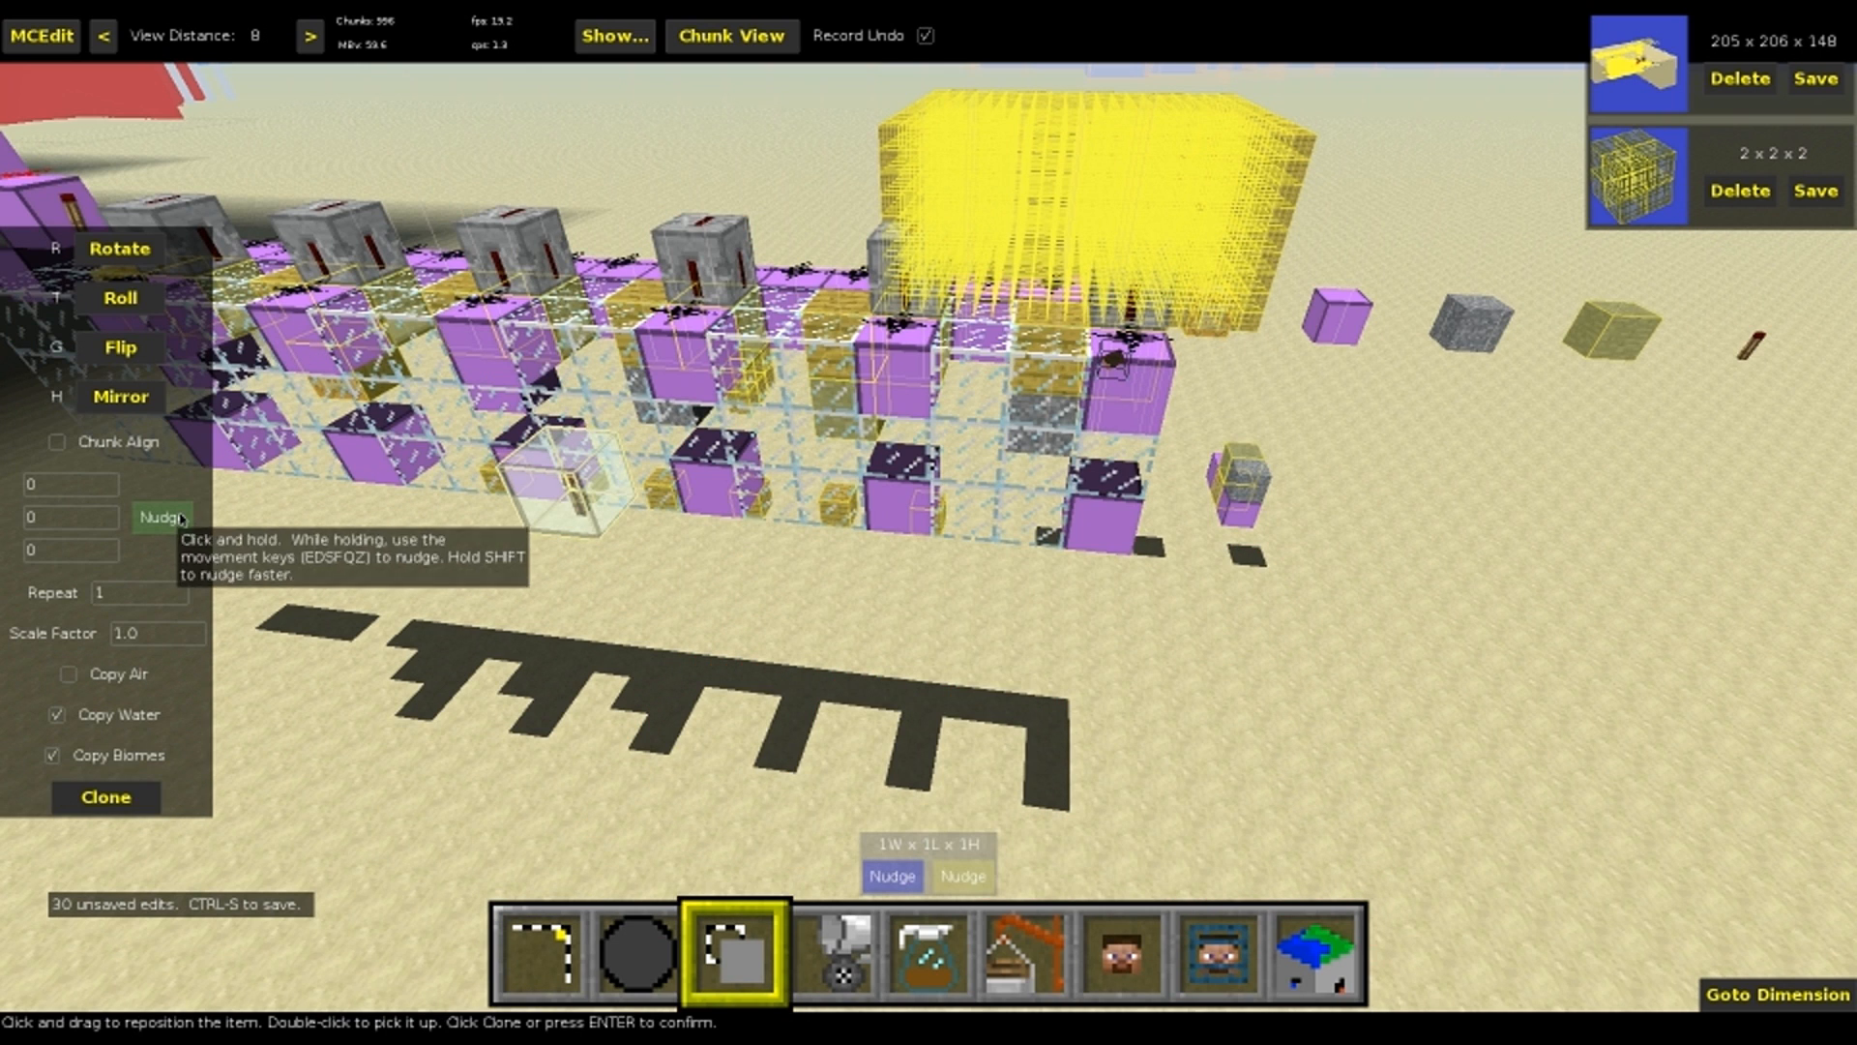
{"action": "key", "text": "Return"}
{"action": "left_click", "coordinate": [600, 522]}
{"action": "key", "text": "Delete"}
{"action": "key", "text": "ctrl+d"}
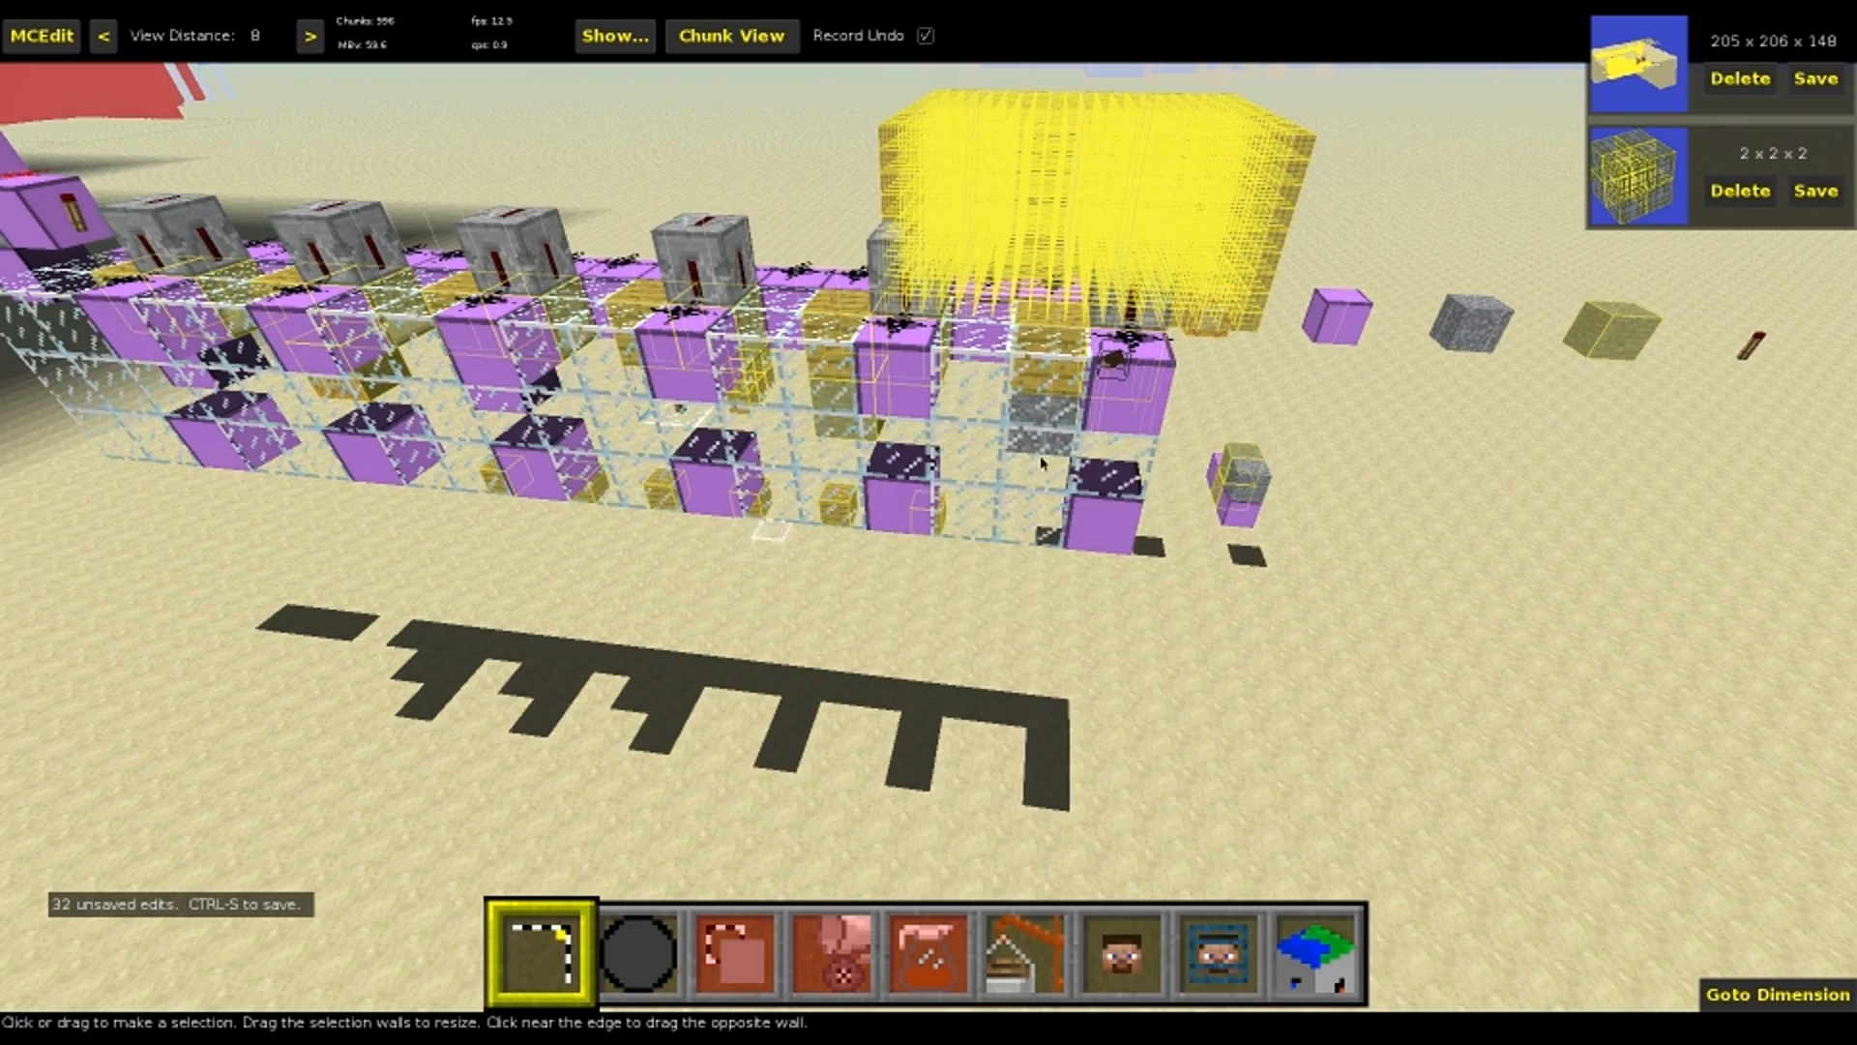
Select the large 20 x 19 x 9 mass of signs, delete its blocks and clear the selection
{"action": "right_click", "coordinate": [1098, 426]}
{"action": "key", "text": "s"}
{"action": "key", "text": "a"}
{"action": "right_click", "coordinate": [820, 265]}
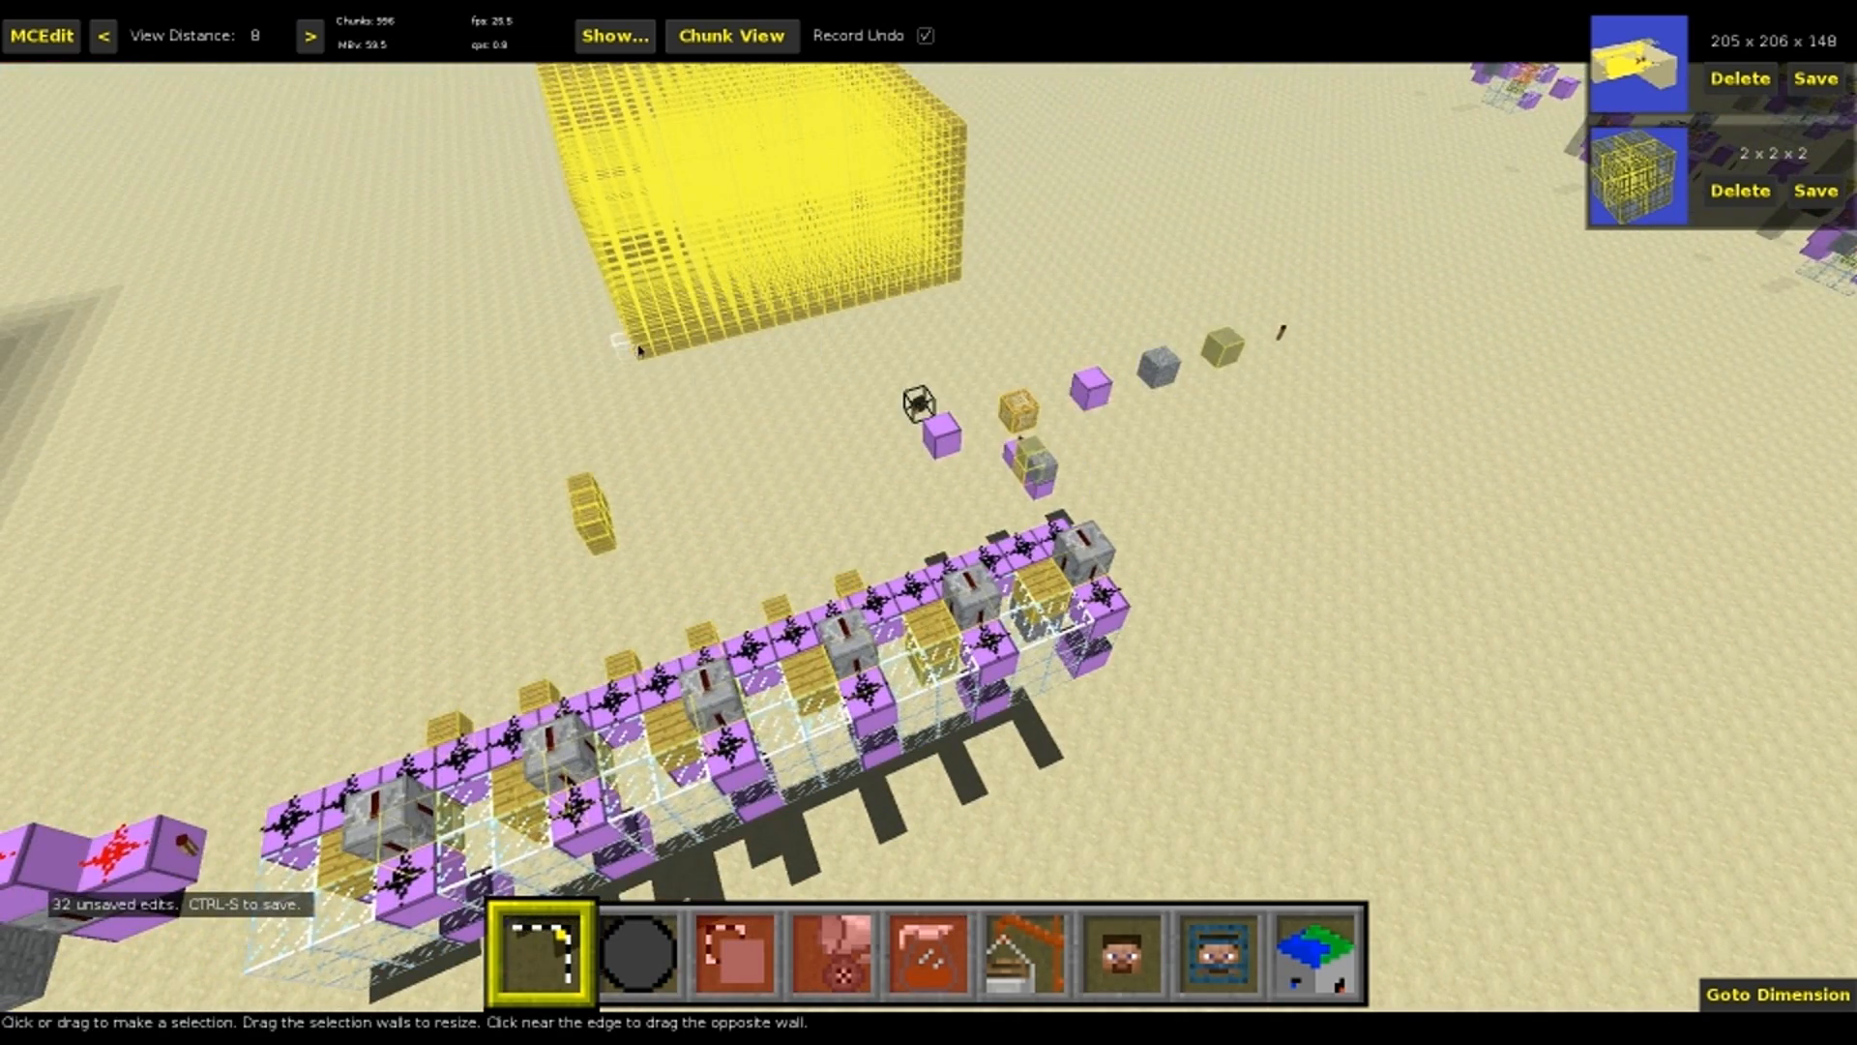
{"action": "left_click", "coordinate": [638, 353]}
{"action": "key", "text": "q"}
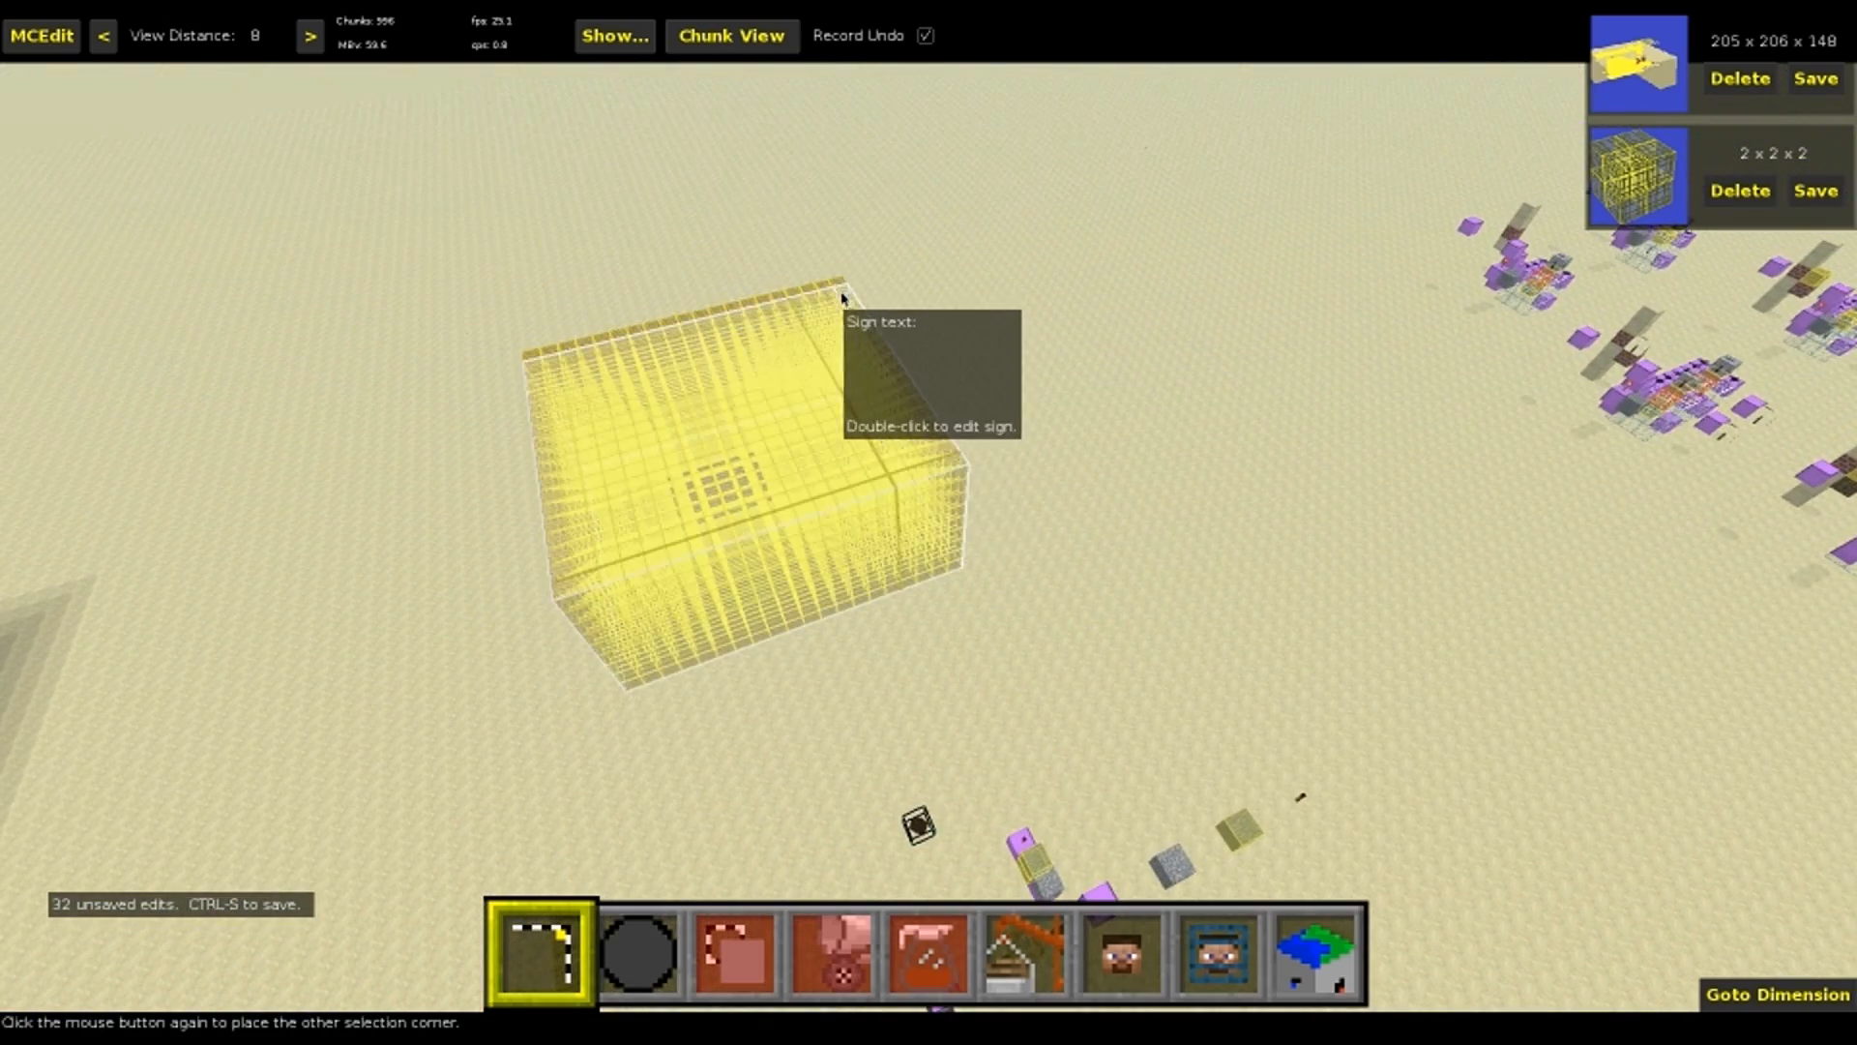
{"action": "left_click", "coordinate": [841, 298]}
{"action": "key", "text": "Delete"}
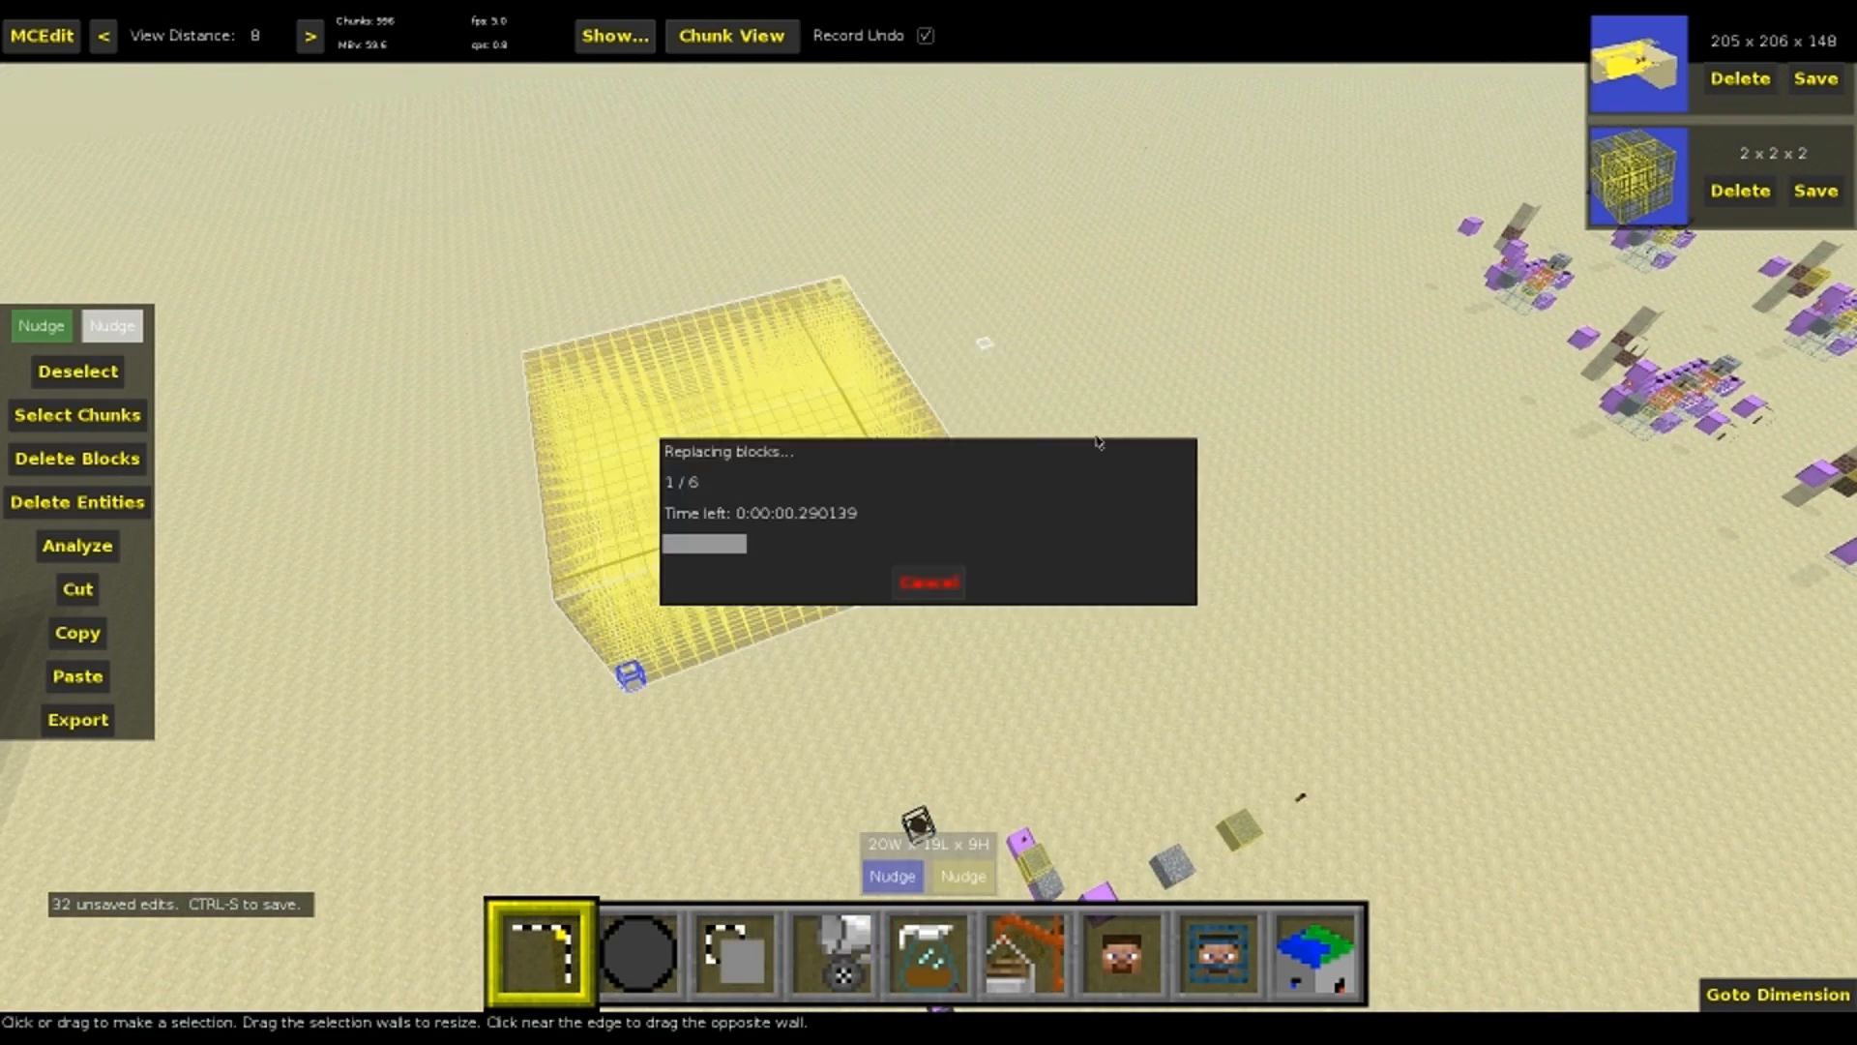
{"action": "key", "text": "ctrl+d"}
Select the spaced line of six signs left on the ground, delete it and clear the selection
{"action": "right_click", "coordinate": [1080, 485]}
{"action": "key", "text": "a"}
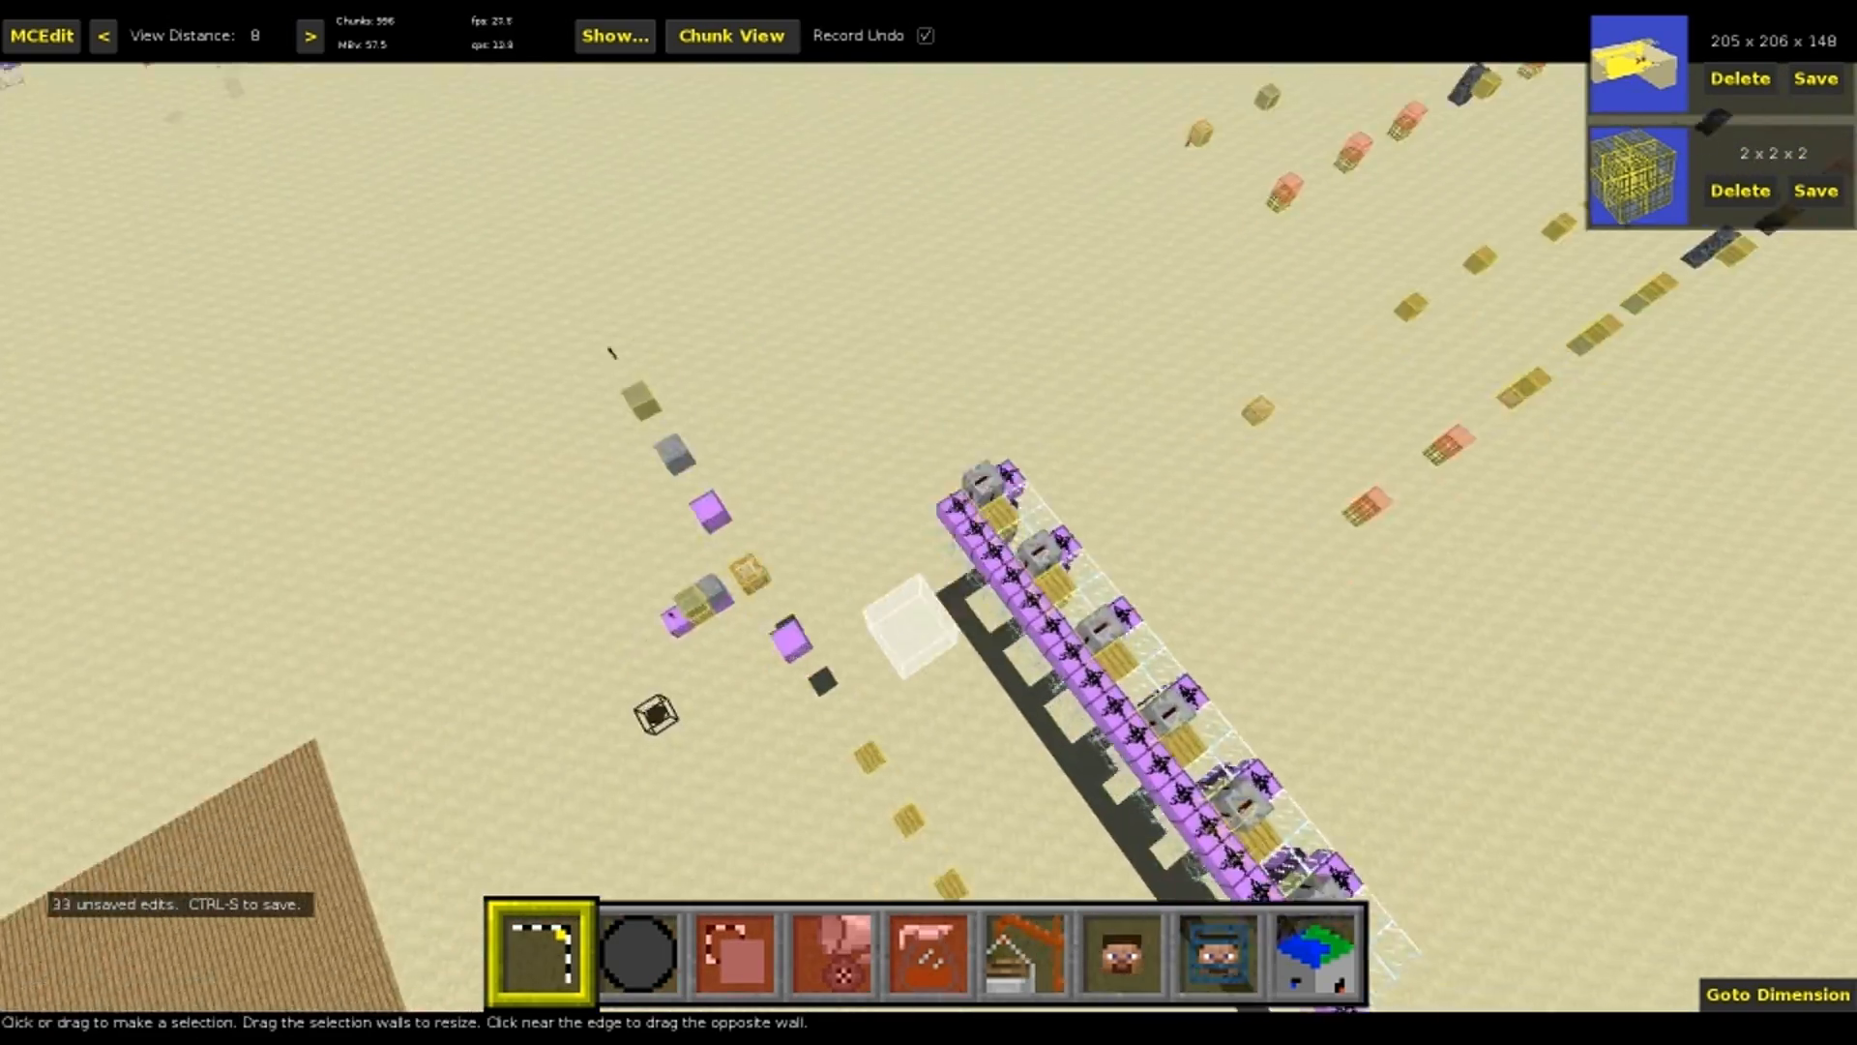
{"action": "key", "text": "s"}
{"action": "key", "text": "w"}
{"action": "right_click", "coordinate": [1001, 546]}
{"action": "mouse_move", "coordinate": [999, 545]}
{"action": "left_click_drag", "start_coordinate": [999, 544], "coordinate": [820, 384]}
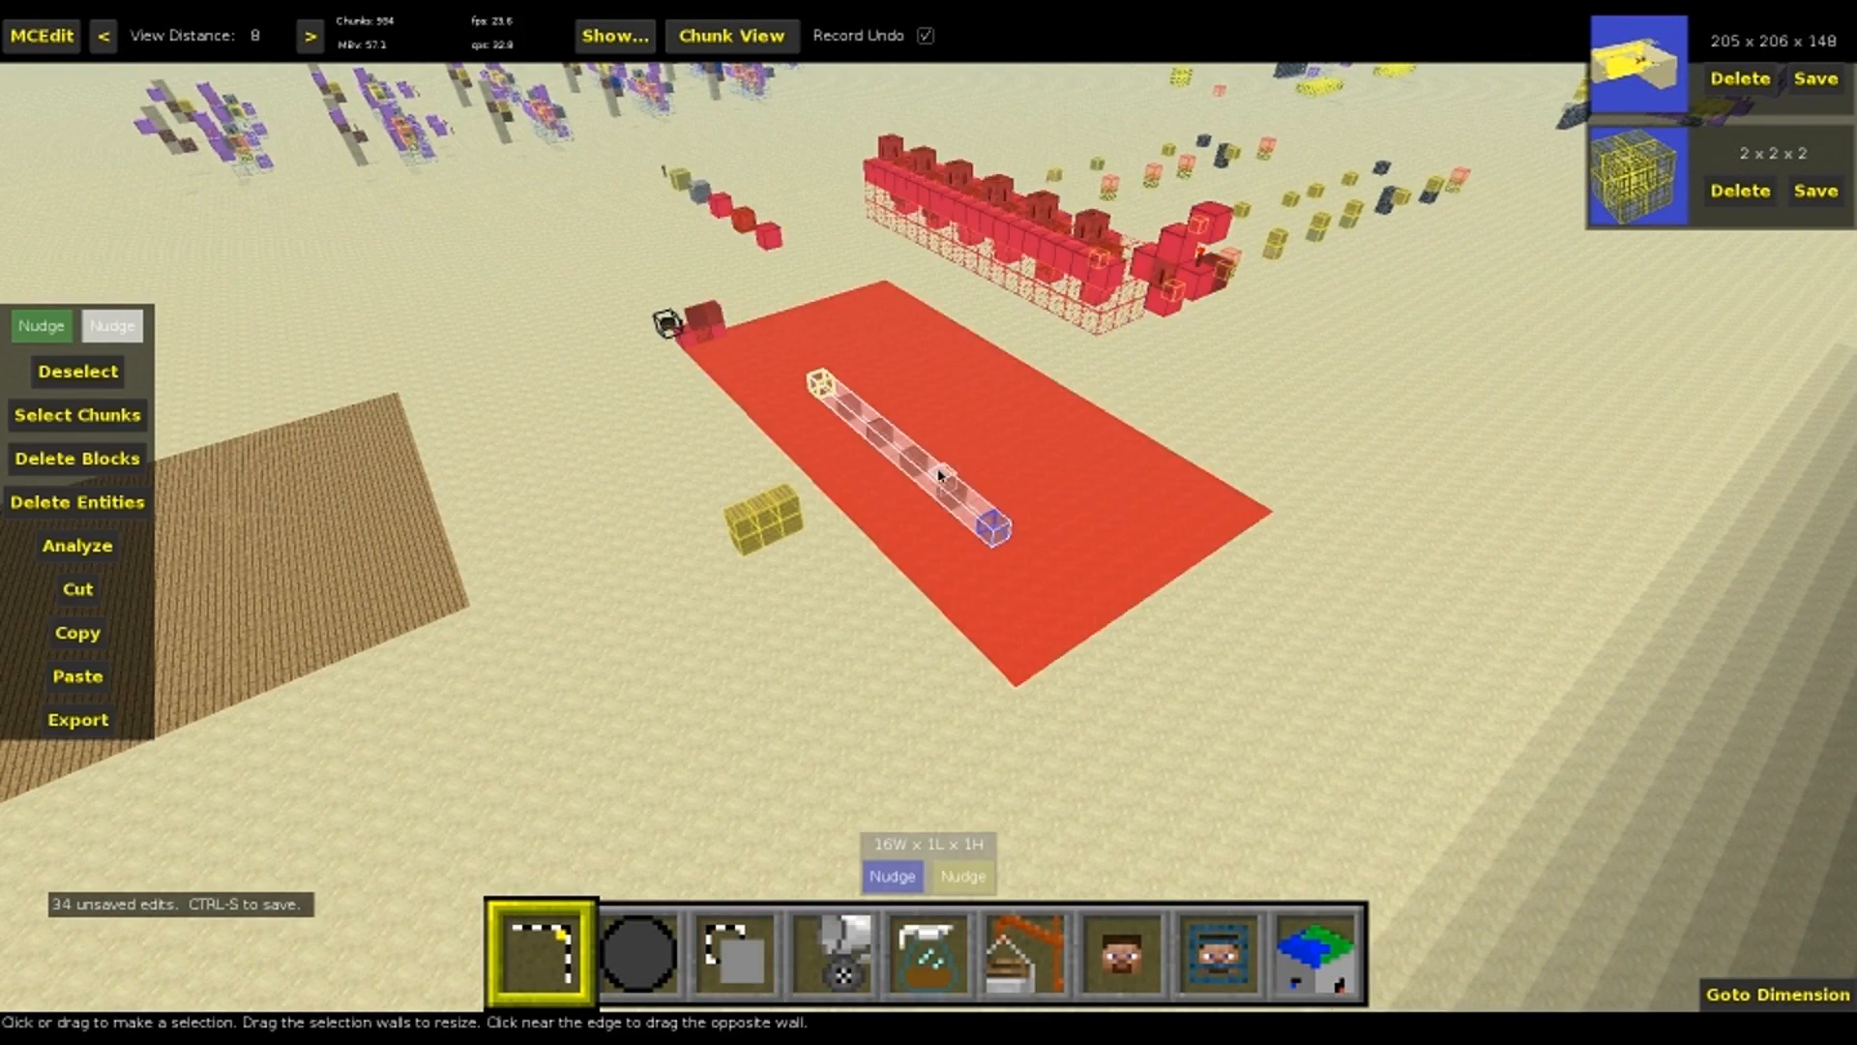
{"action": "key", "text": "ctrl+d"}
Select the six signs in the machine and run Replace Sign Text with Find set to dest and Replace set to src
{"action": "mouse_move", "coordinate": [748, 549]}
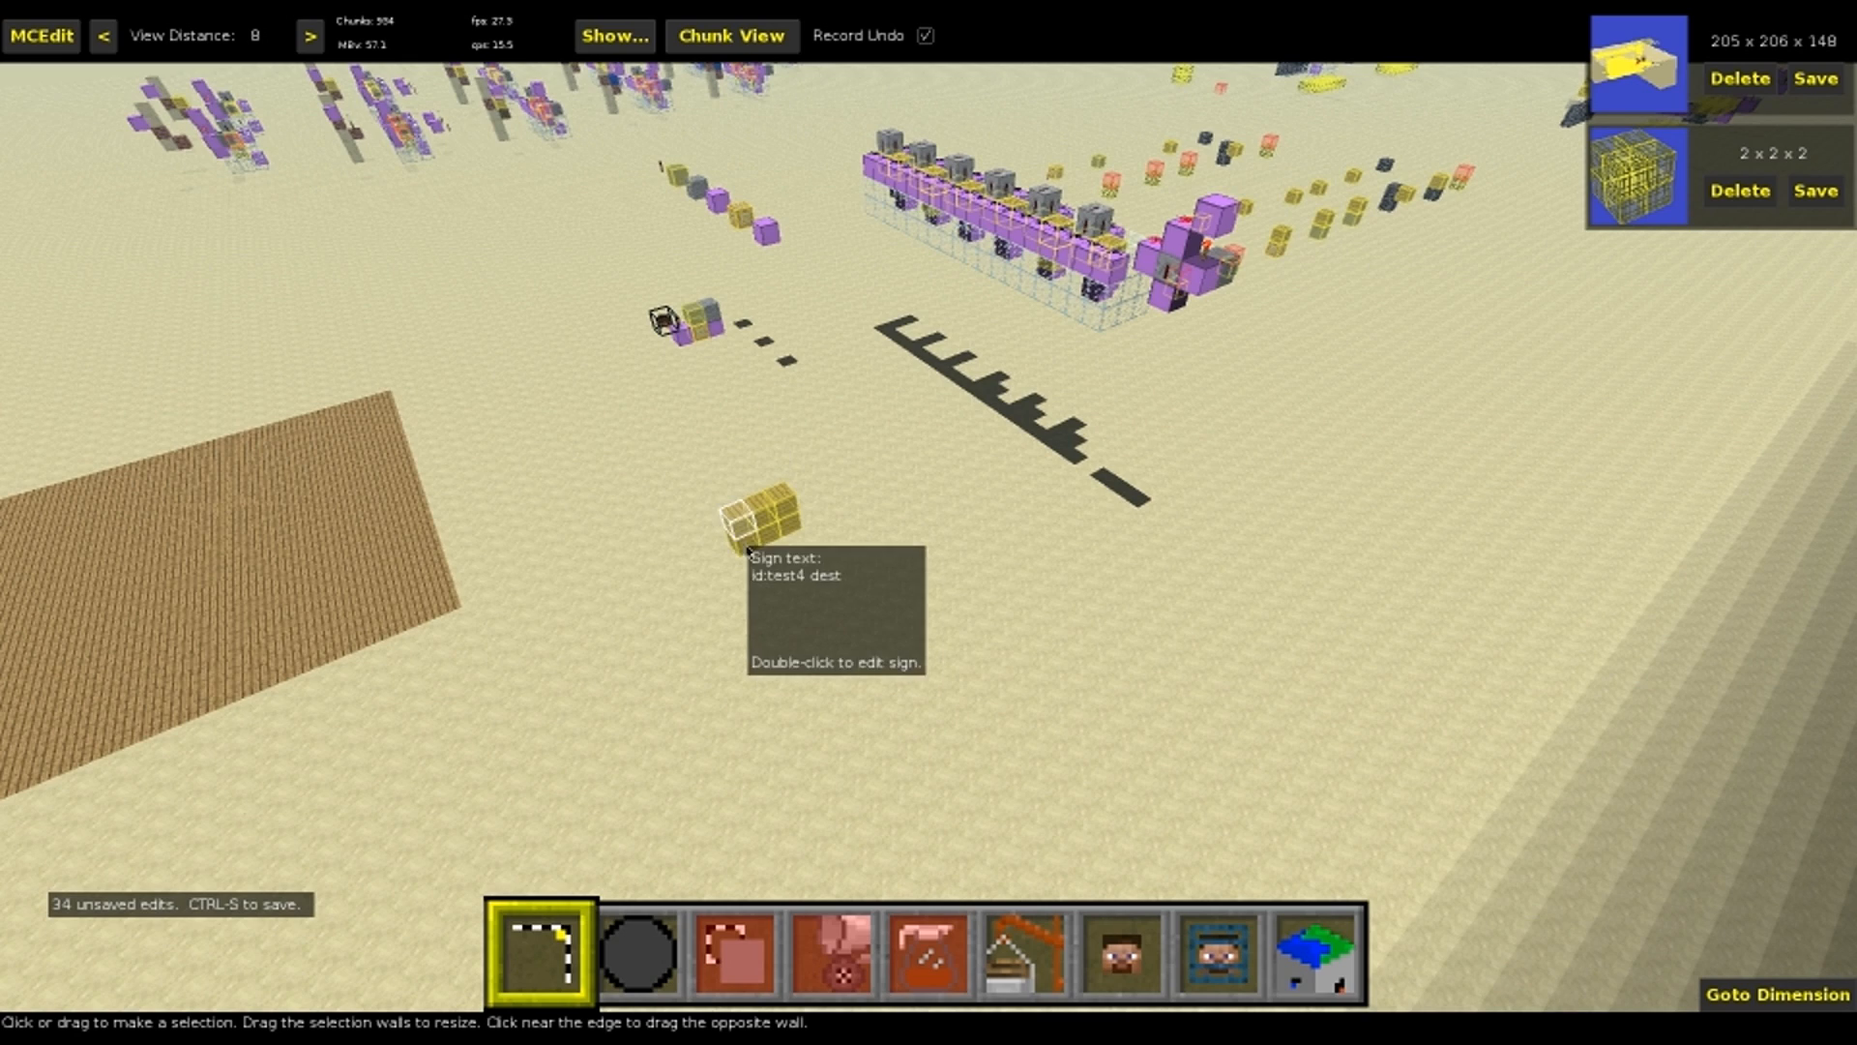
{"action": "right_click_drag", "start_coordinate": [782, 534], "coordinate": [929, 829]}
{"action": "key", "text": "w"}
{"action": "mouse_move", "coordinate": [970, 803]}
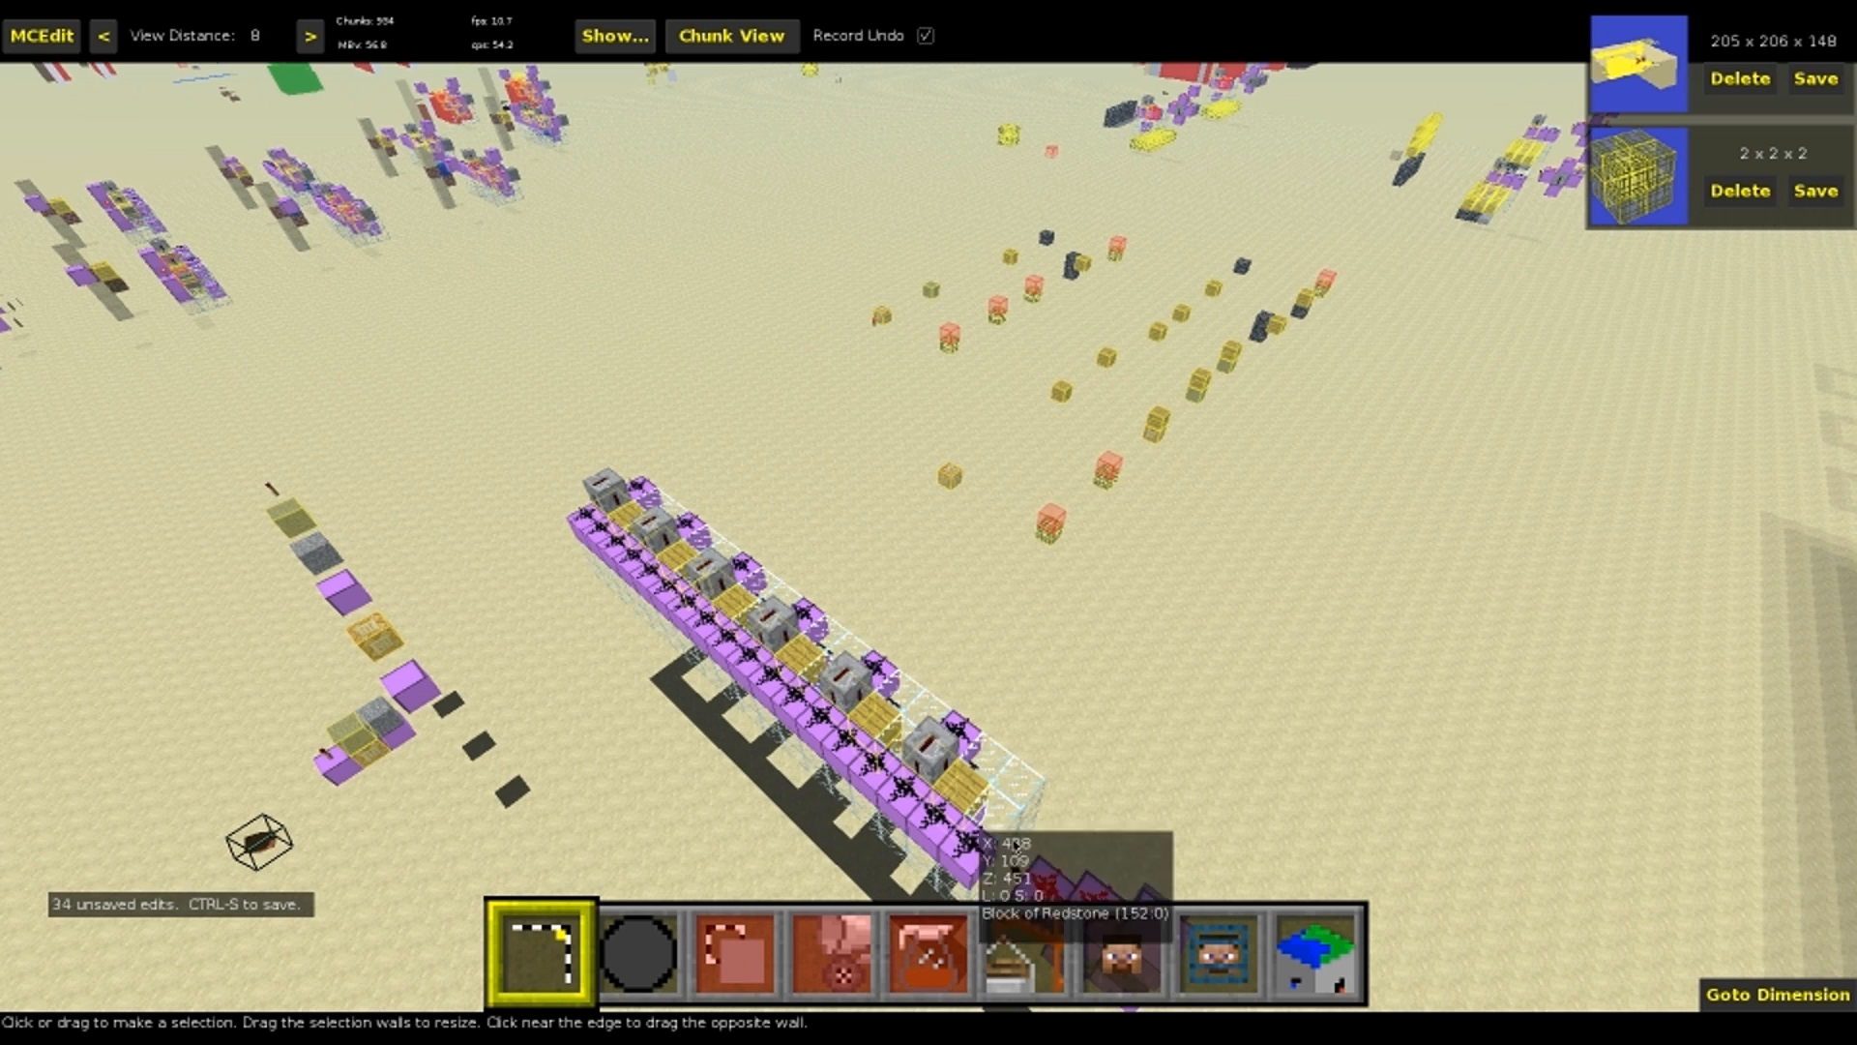
{"action": "left_click", "coordinate": [958, 796]}
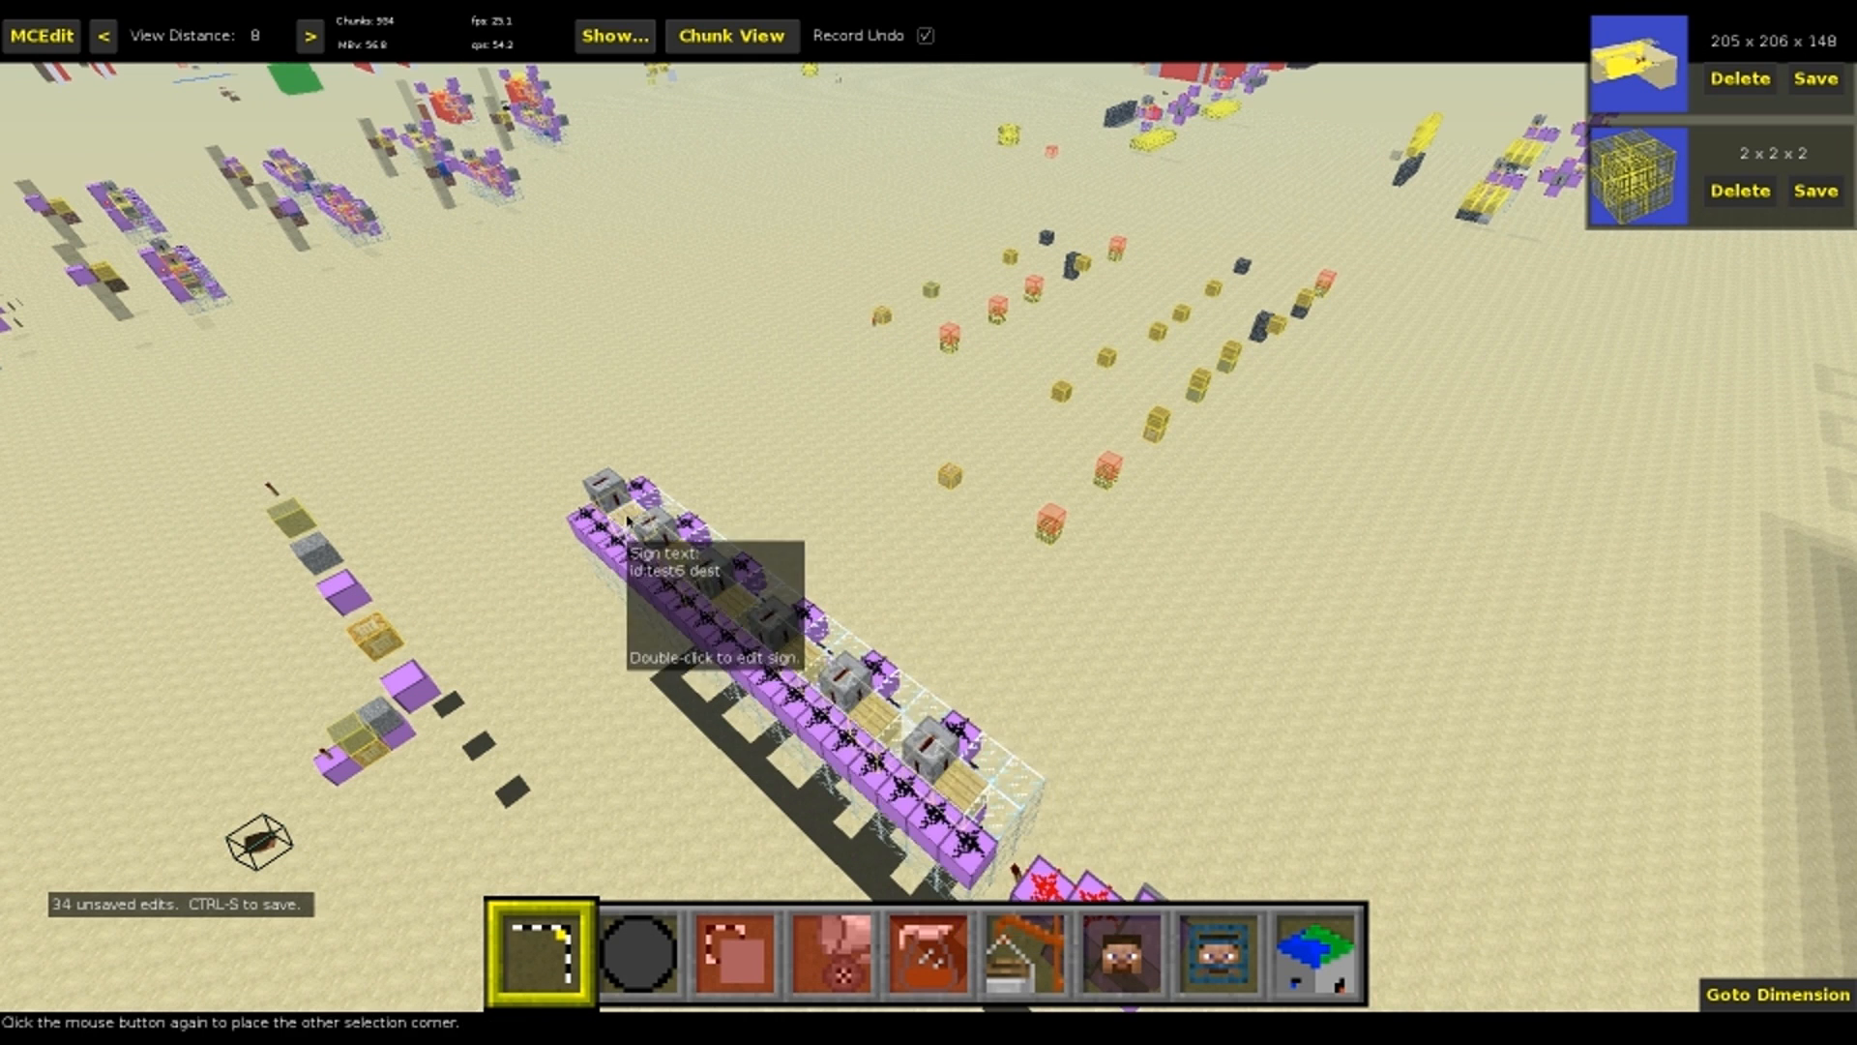
{"action": "left_click", "coordinate": [353, 531]}
{"action": "key", "text": "5"}
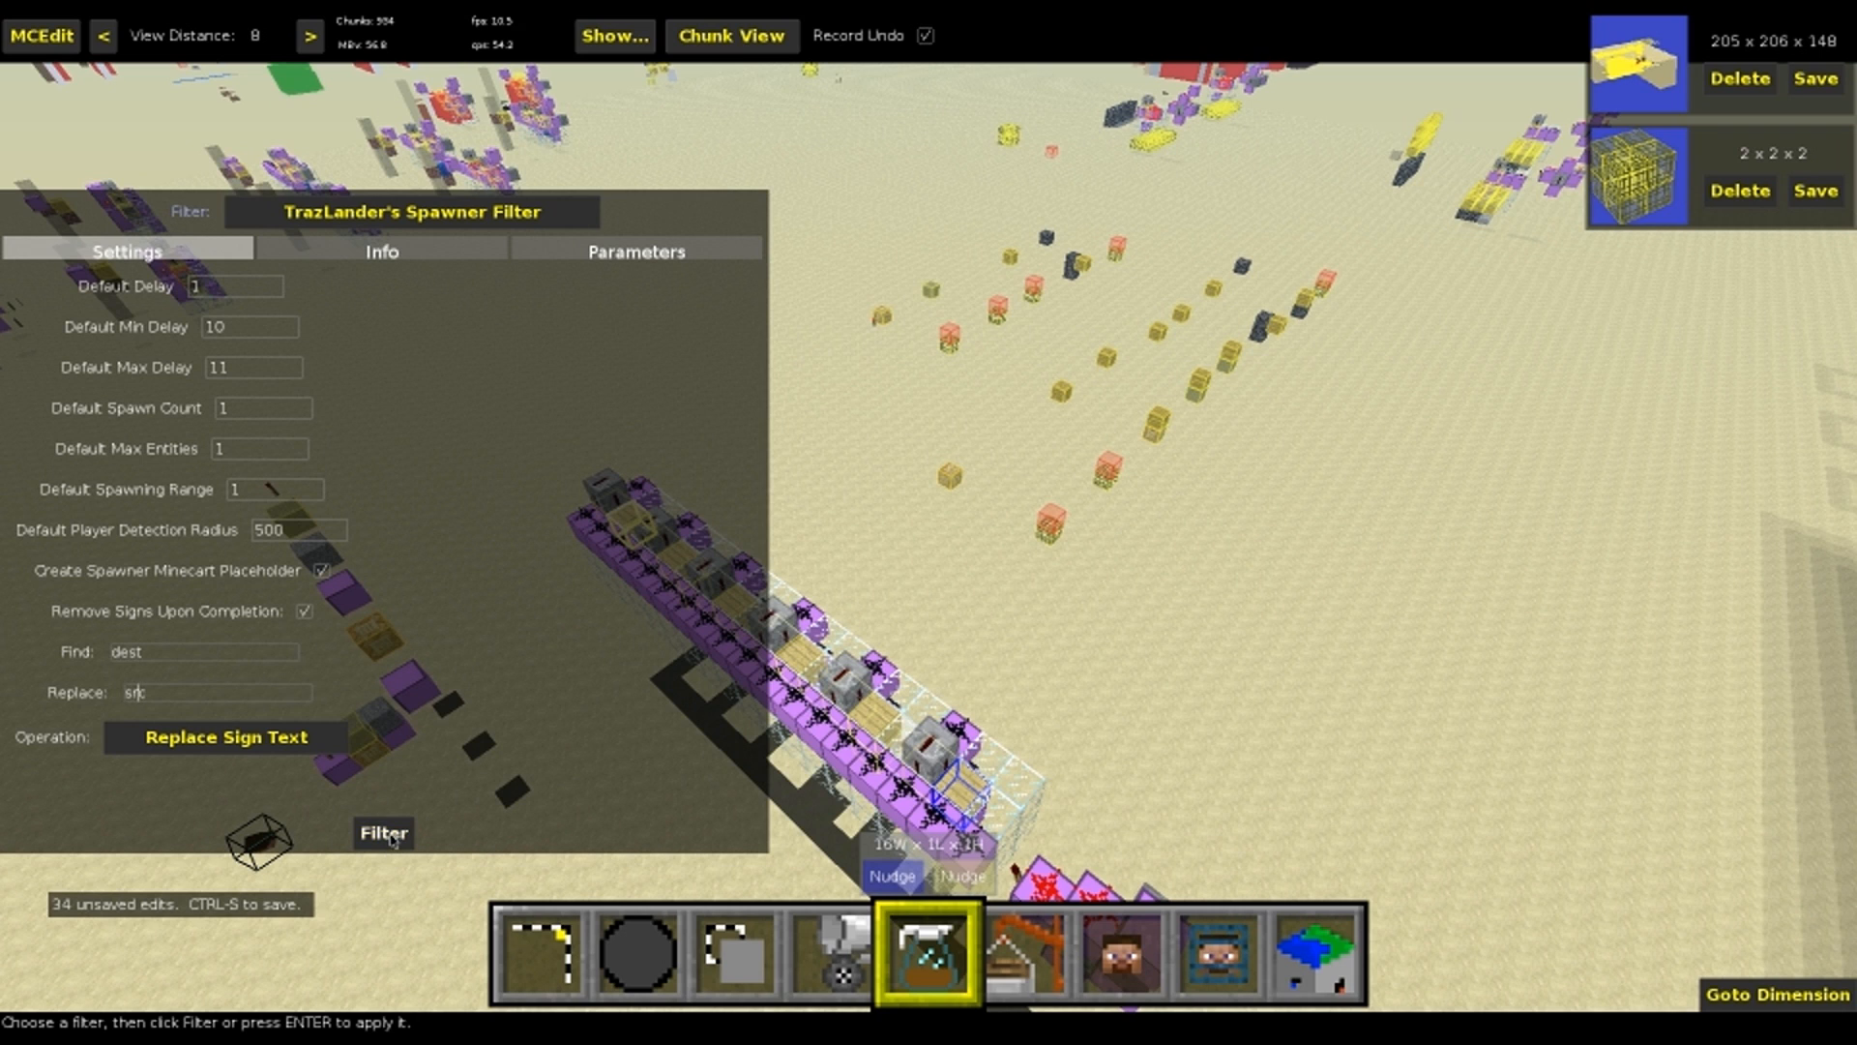
{"action": "key", "text": "Return"}
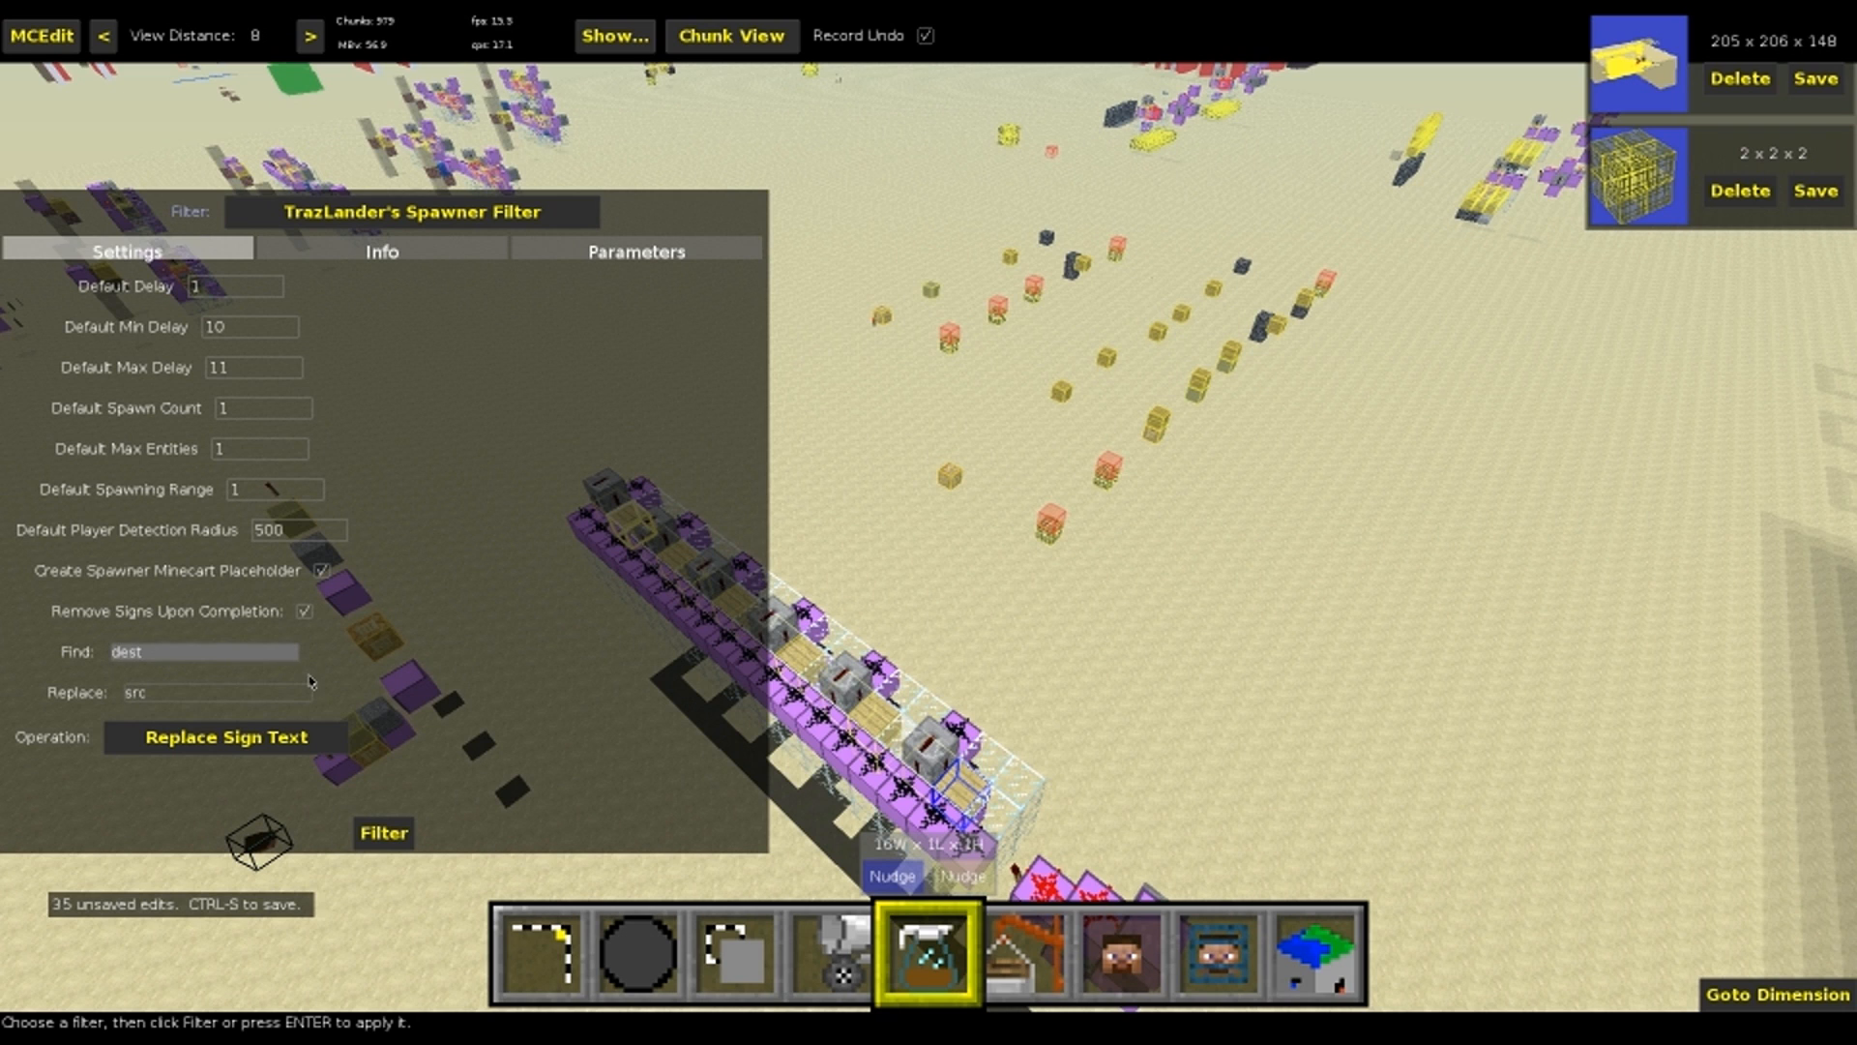
Clear the six-sign selection and check the replaced text on the machine's signs
{"action": "key", "text": "1"}
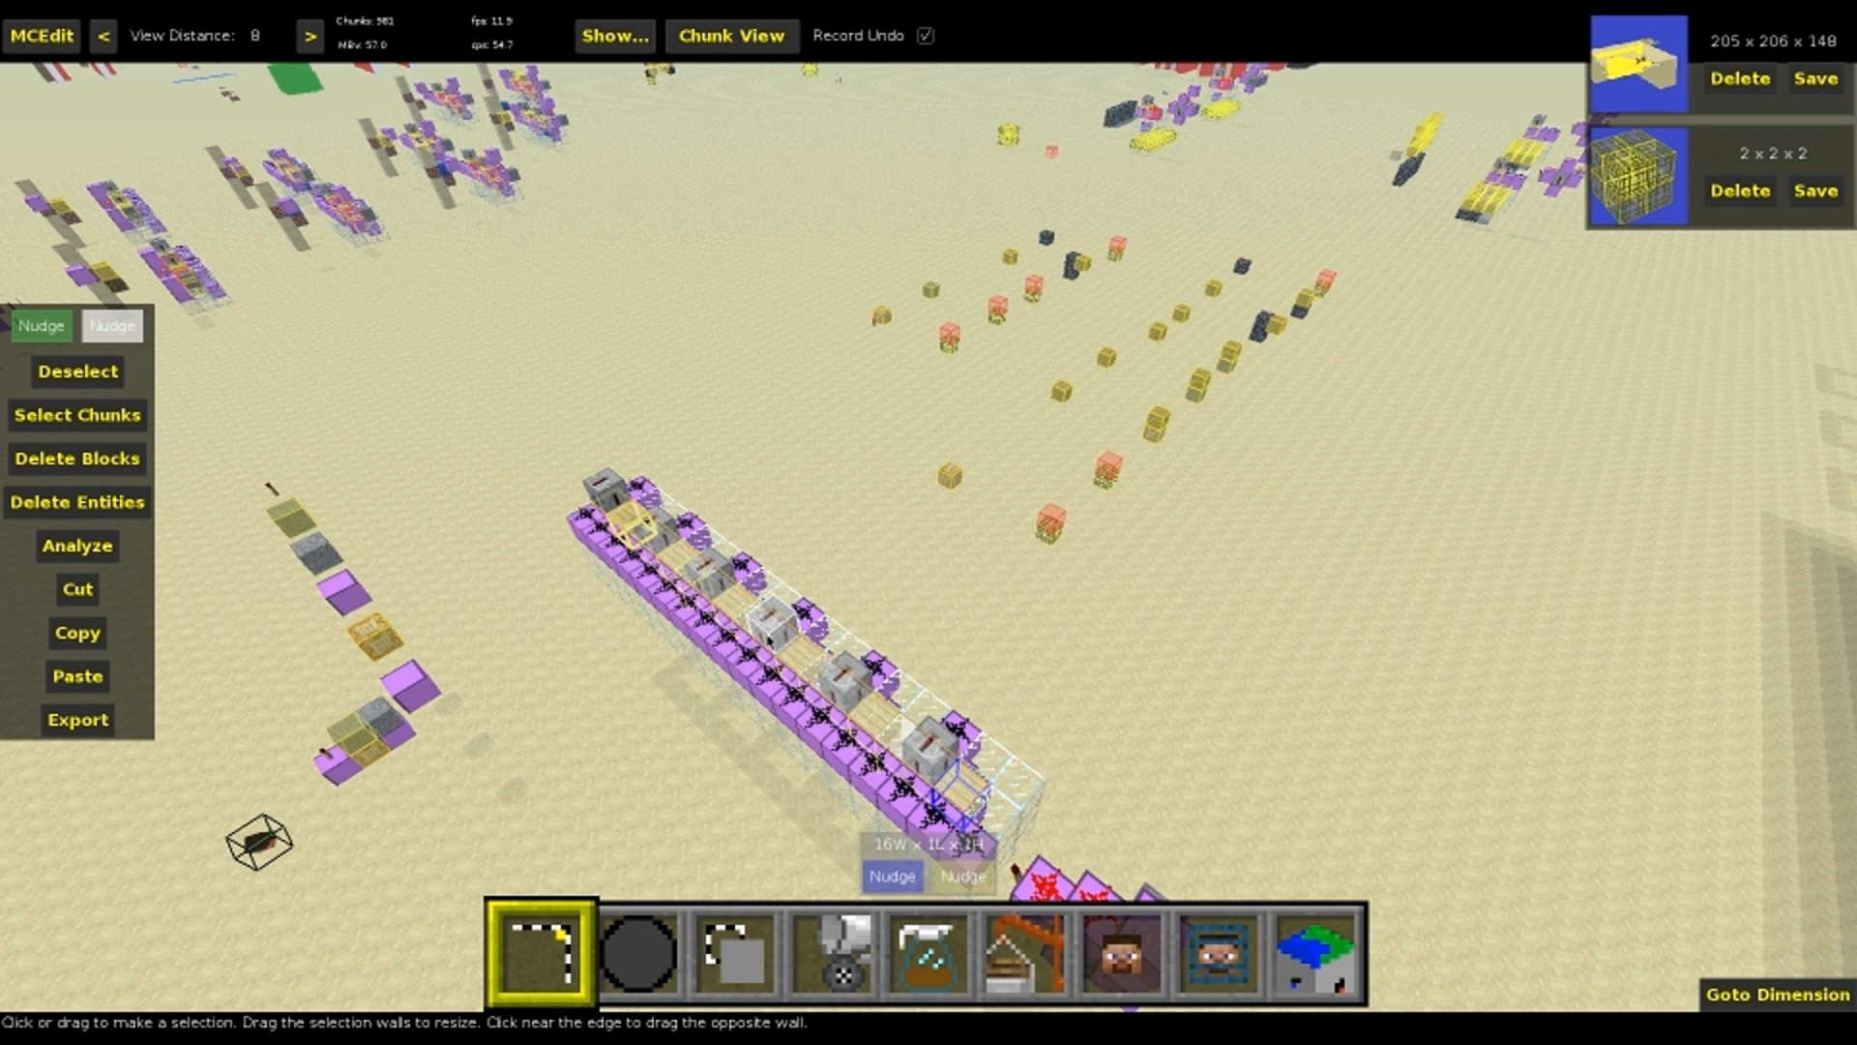
{"action": "key", "text": "ctrl+d"}
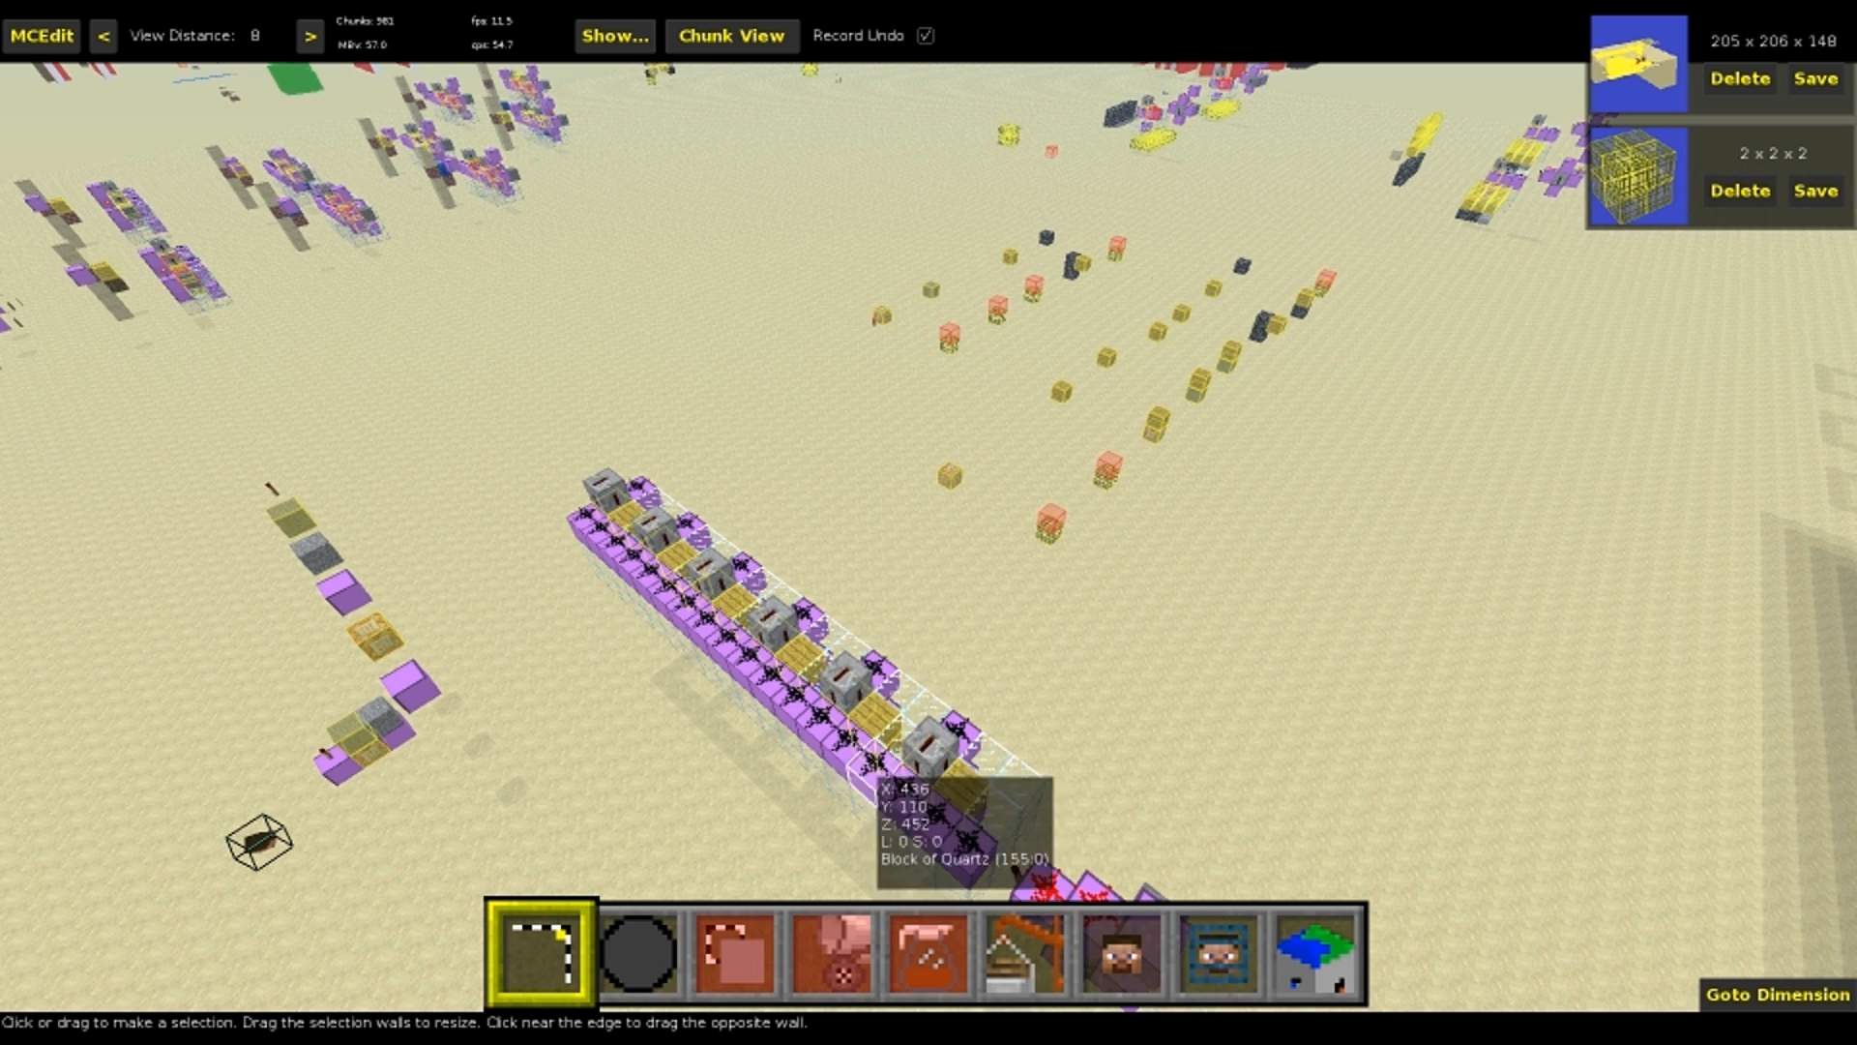
{"action": "key", "text": "a"}
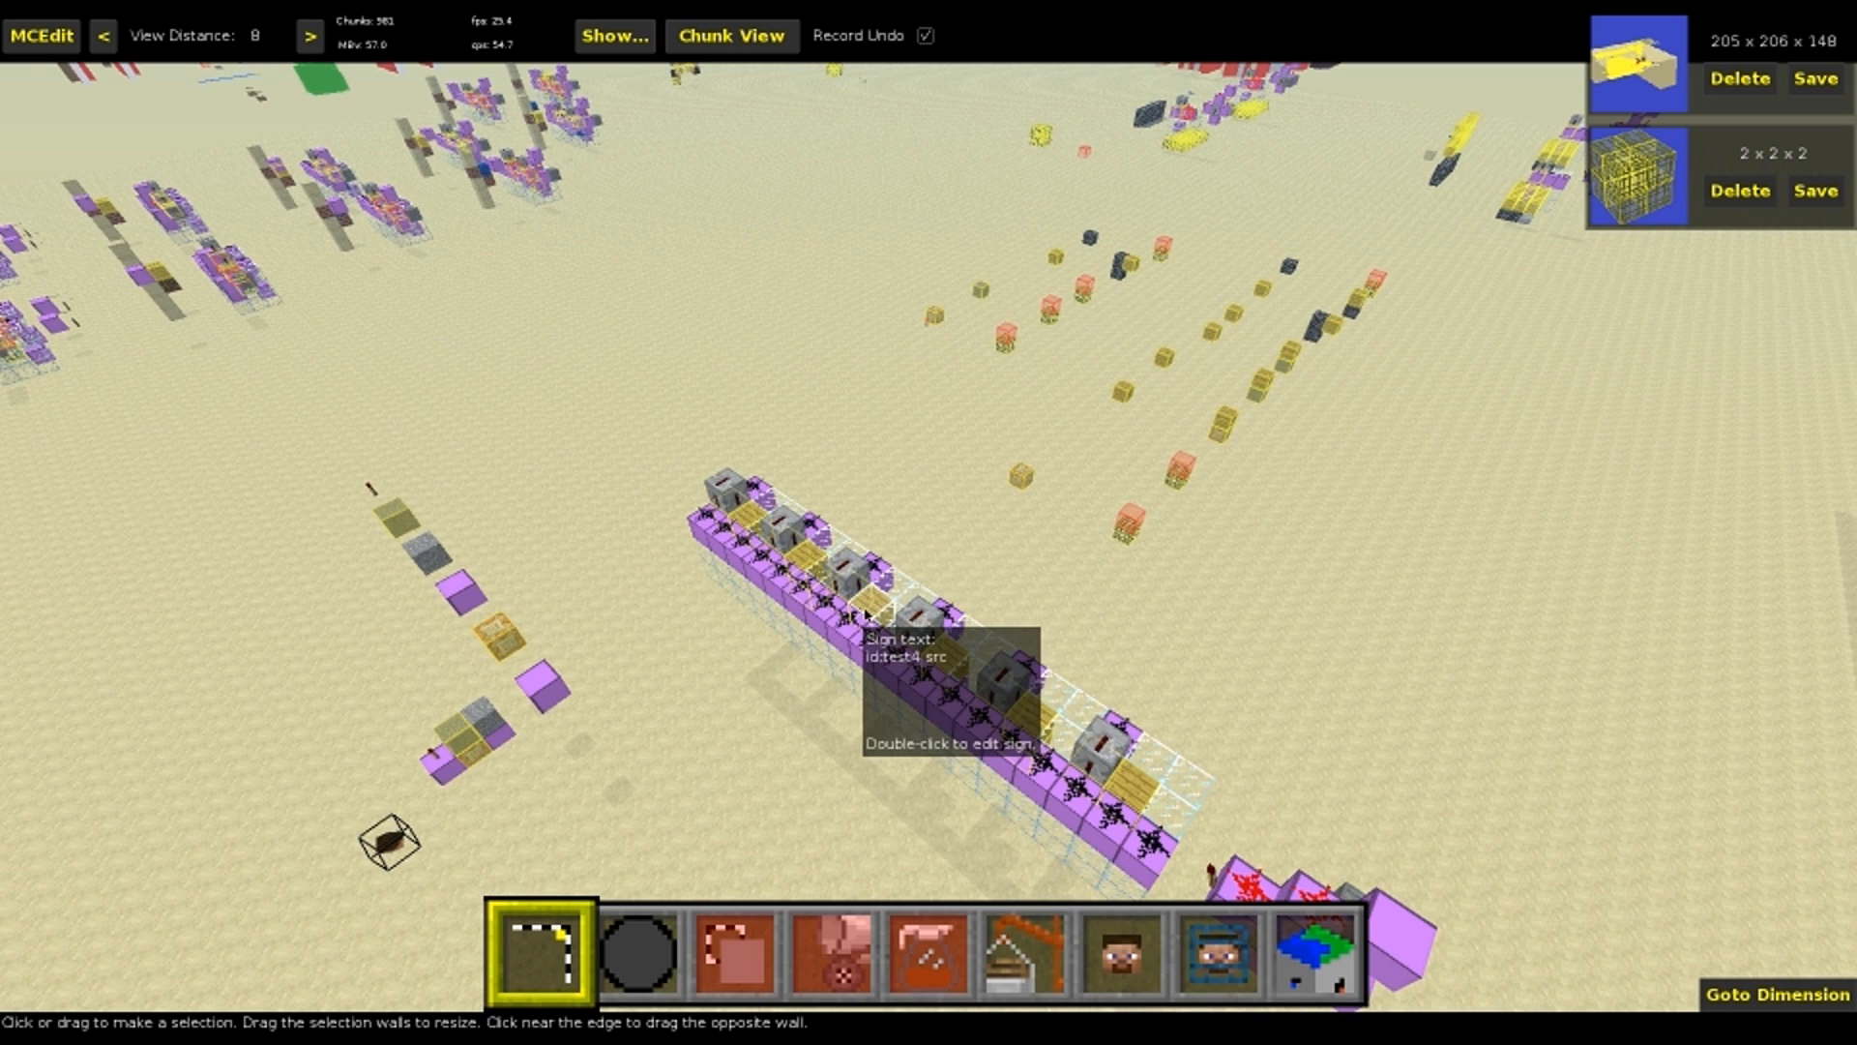
Select a 7 x 1 x 1 run in the machine, read the Spawner Filter's parameter reference and clear the selection
{"action": "left_click", "coordinate": [755, 527]}
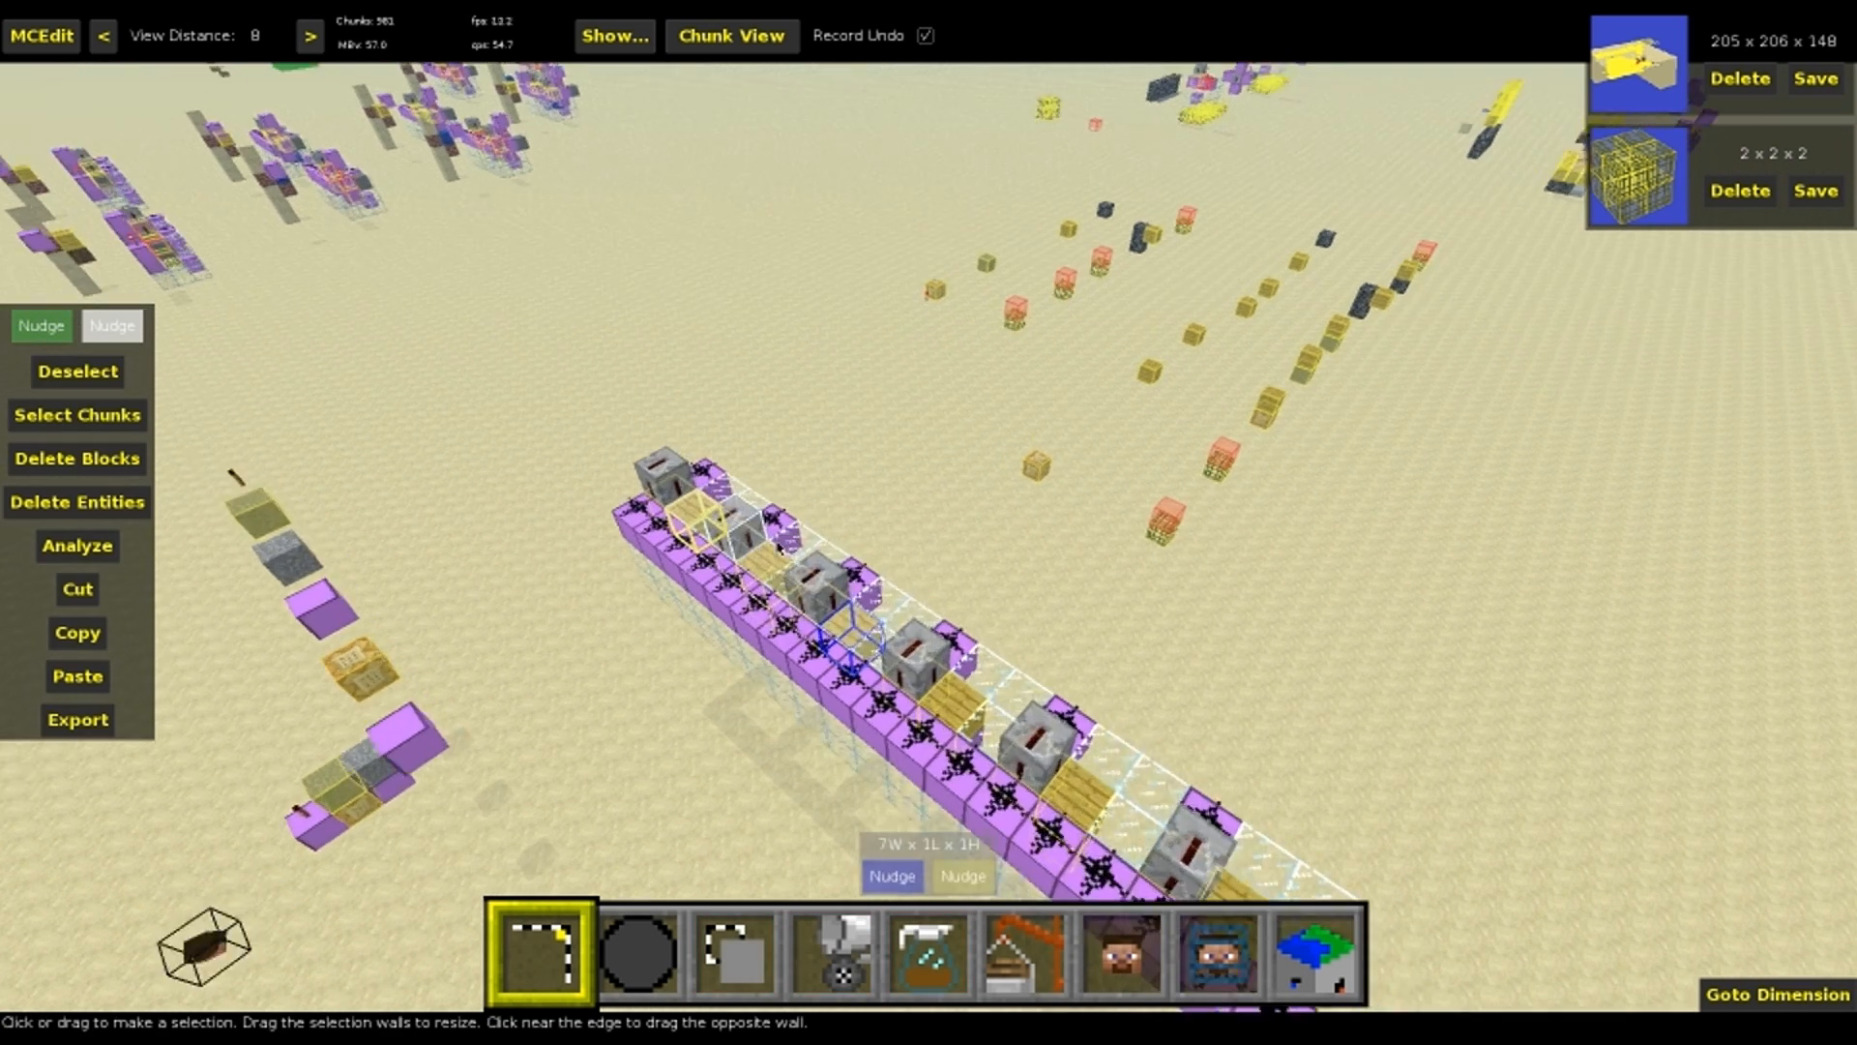
{"action": "key", "text": "w"}
{"action": "right_click_drag", "start_coordinate": [820, 668], "coordinate": [962, 697]}
{"action": "key", "text": "a"}
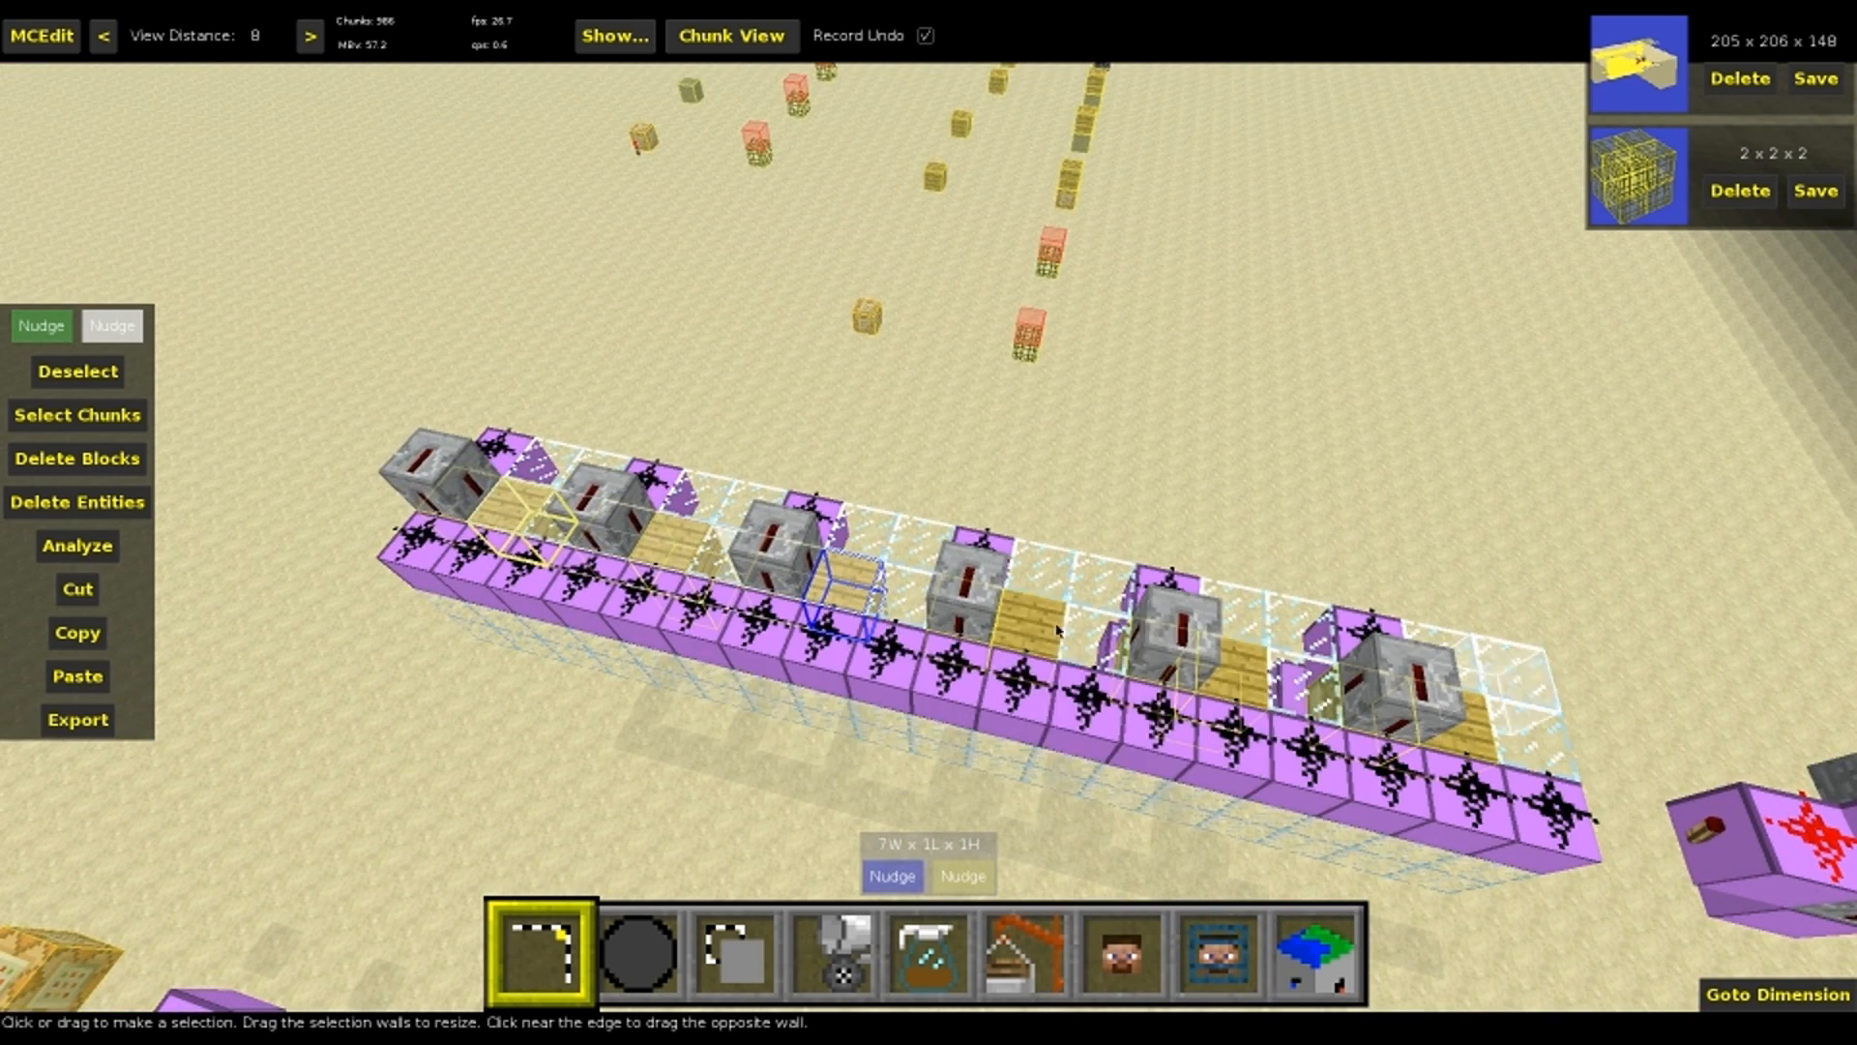
{"action": "key", "text": "5"}
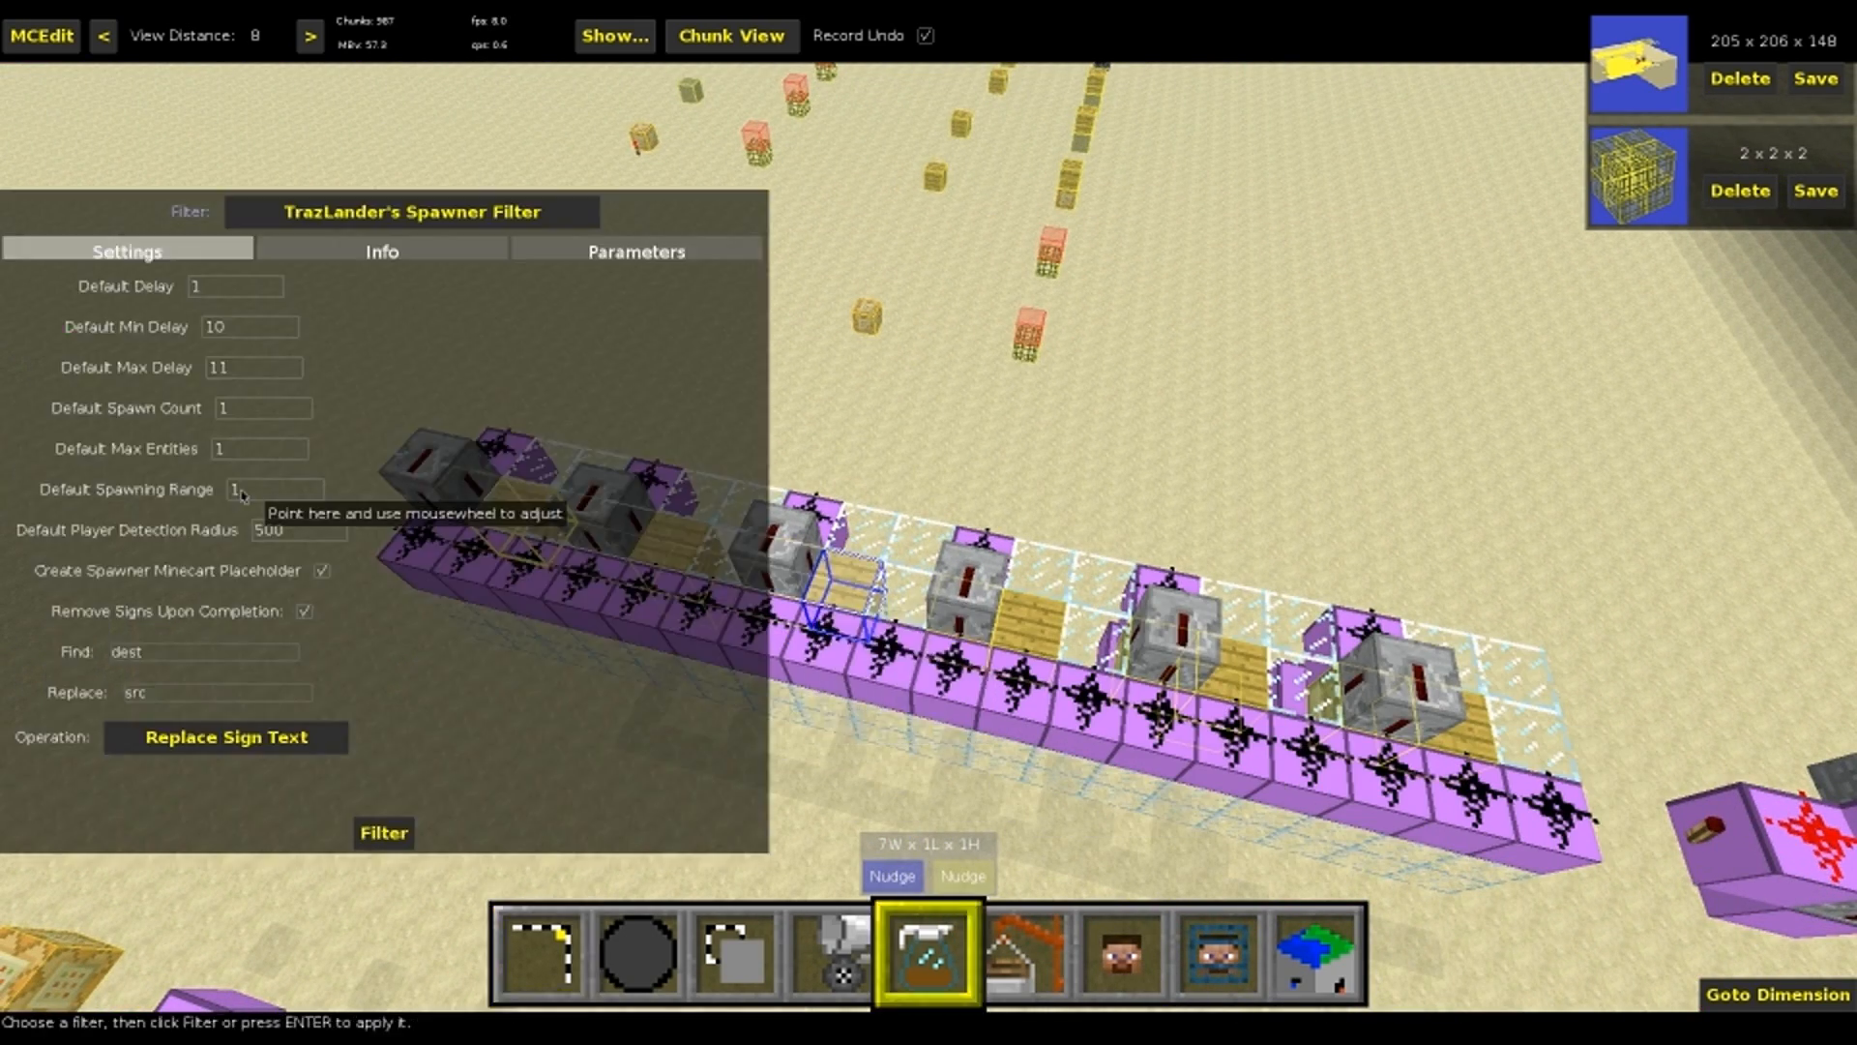
{"action": "left_click", "coordinate": [630, 254]}
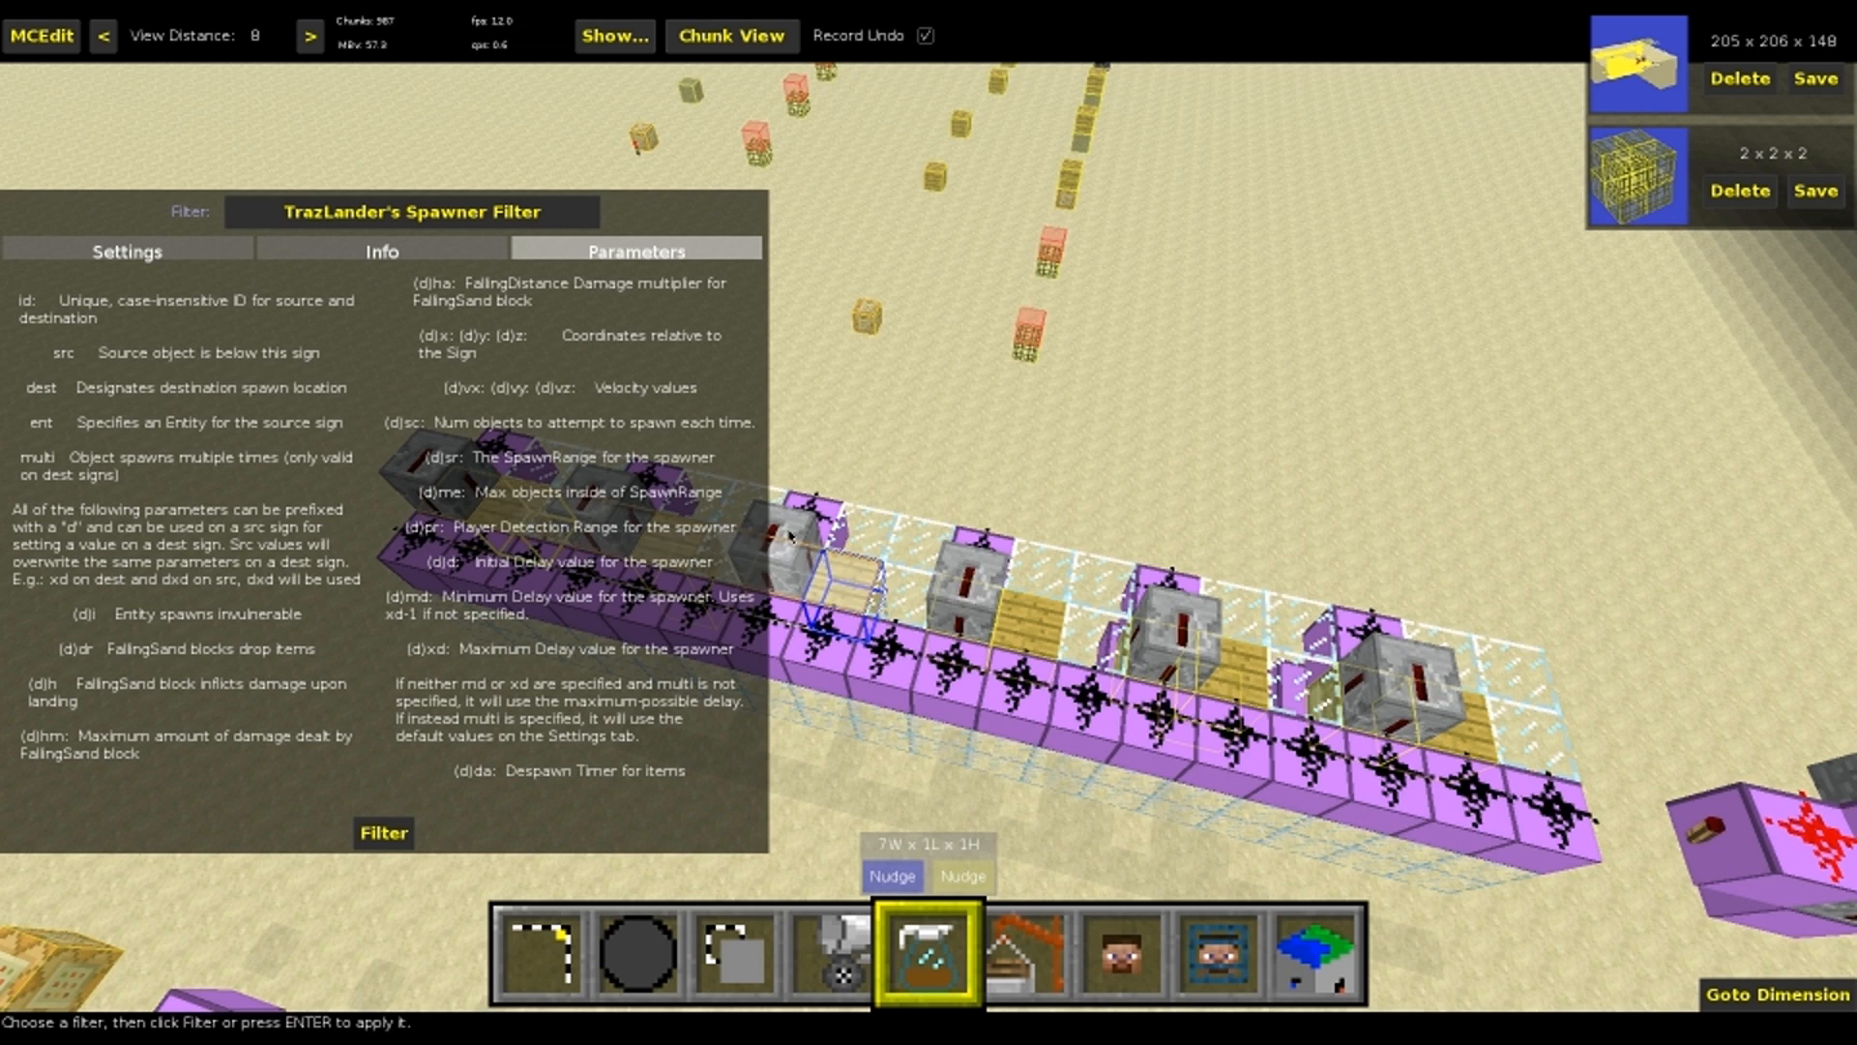
{"action": "key", "text": "1"}
{"action": "right_click_drag", "start_coordinate": [904, 527], "coordinate": [1112, 580]}
{"action": "key", "text": "ctrl+d"}
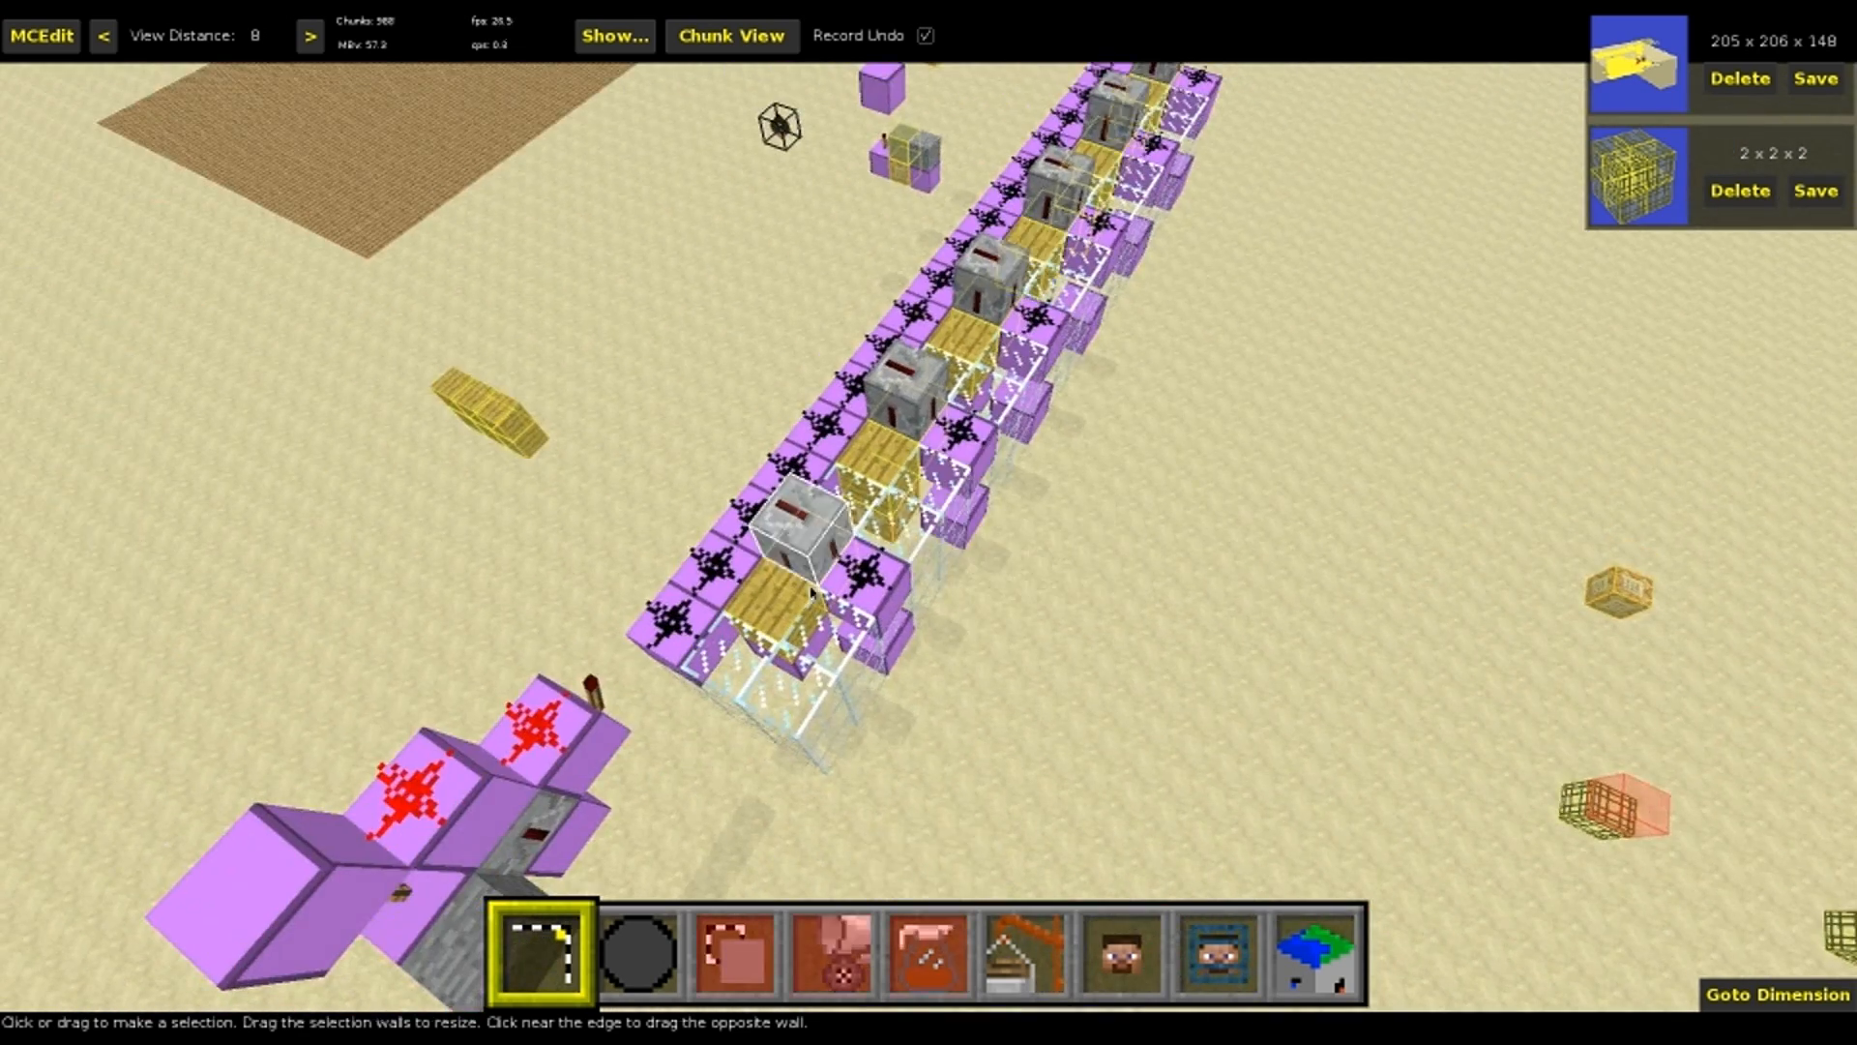
Examine the text of the six stacked destination signs on the ground near the machine
{"action": "key", "text": "d"}
{"action": "right_click_drag", "start_coordinate": [1083, 201], "coordinate": [928, 527]}
{"action": "key", "text": "alt"}
{"action": "right_click_drag", "start_coordinate": [712, 339], "coordinate": [934, 573]}
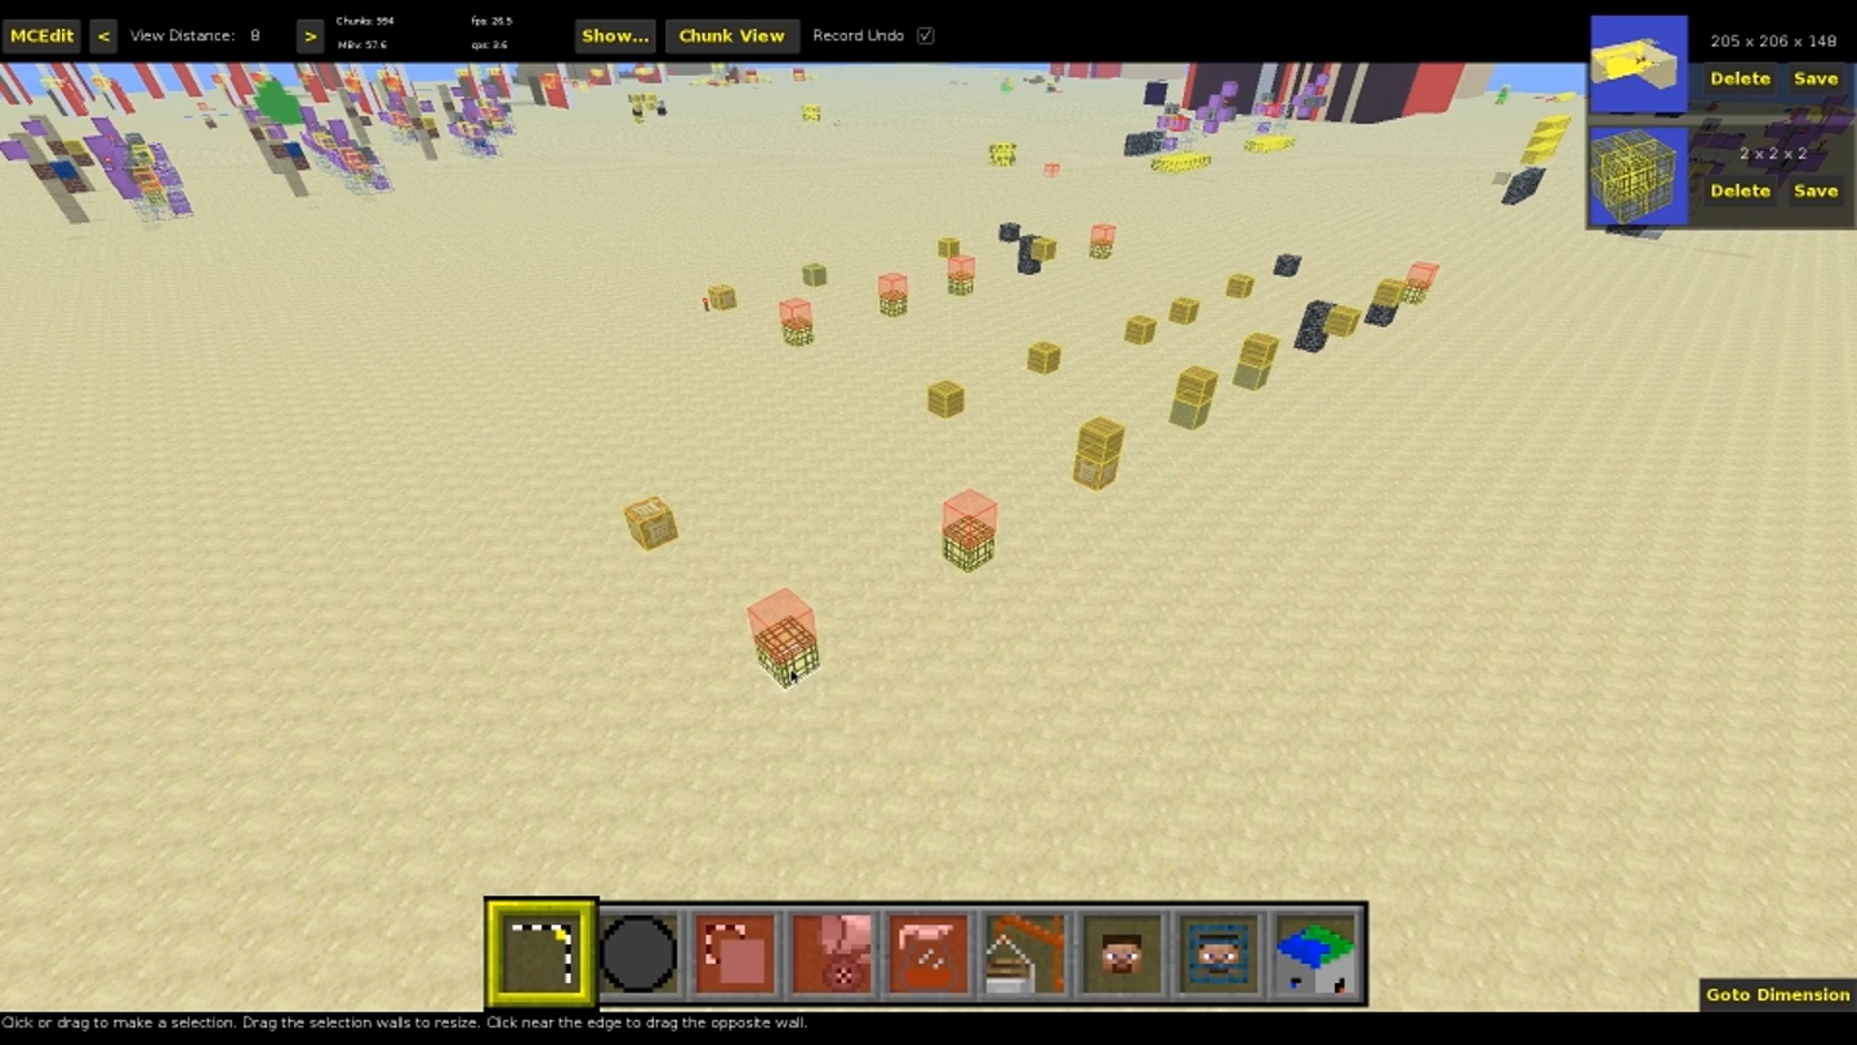
{"action": "right_click_drag", "start_coordinate": [783, 674], "coordinate": [117, 822]}
{"action": "right_click_drag", "start_coordinate": [928, 527], "coordinate": [1238, 208]}
{"action": "key", "text": "a"}
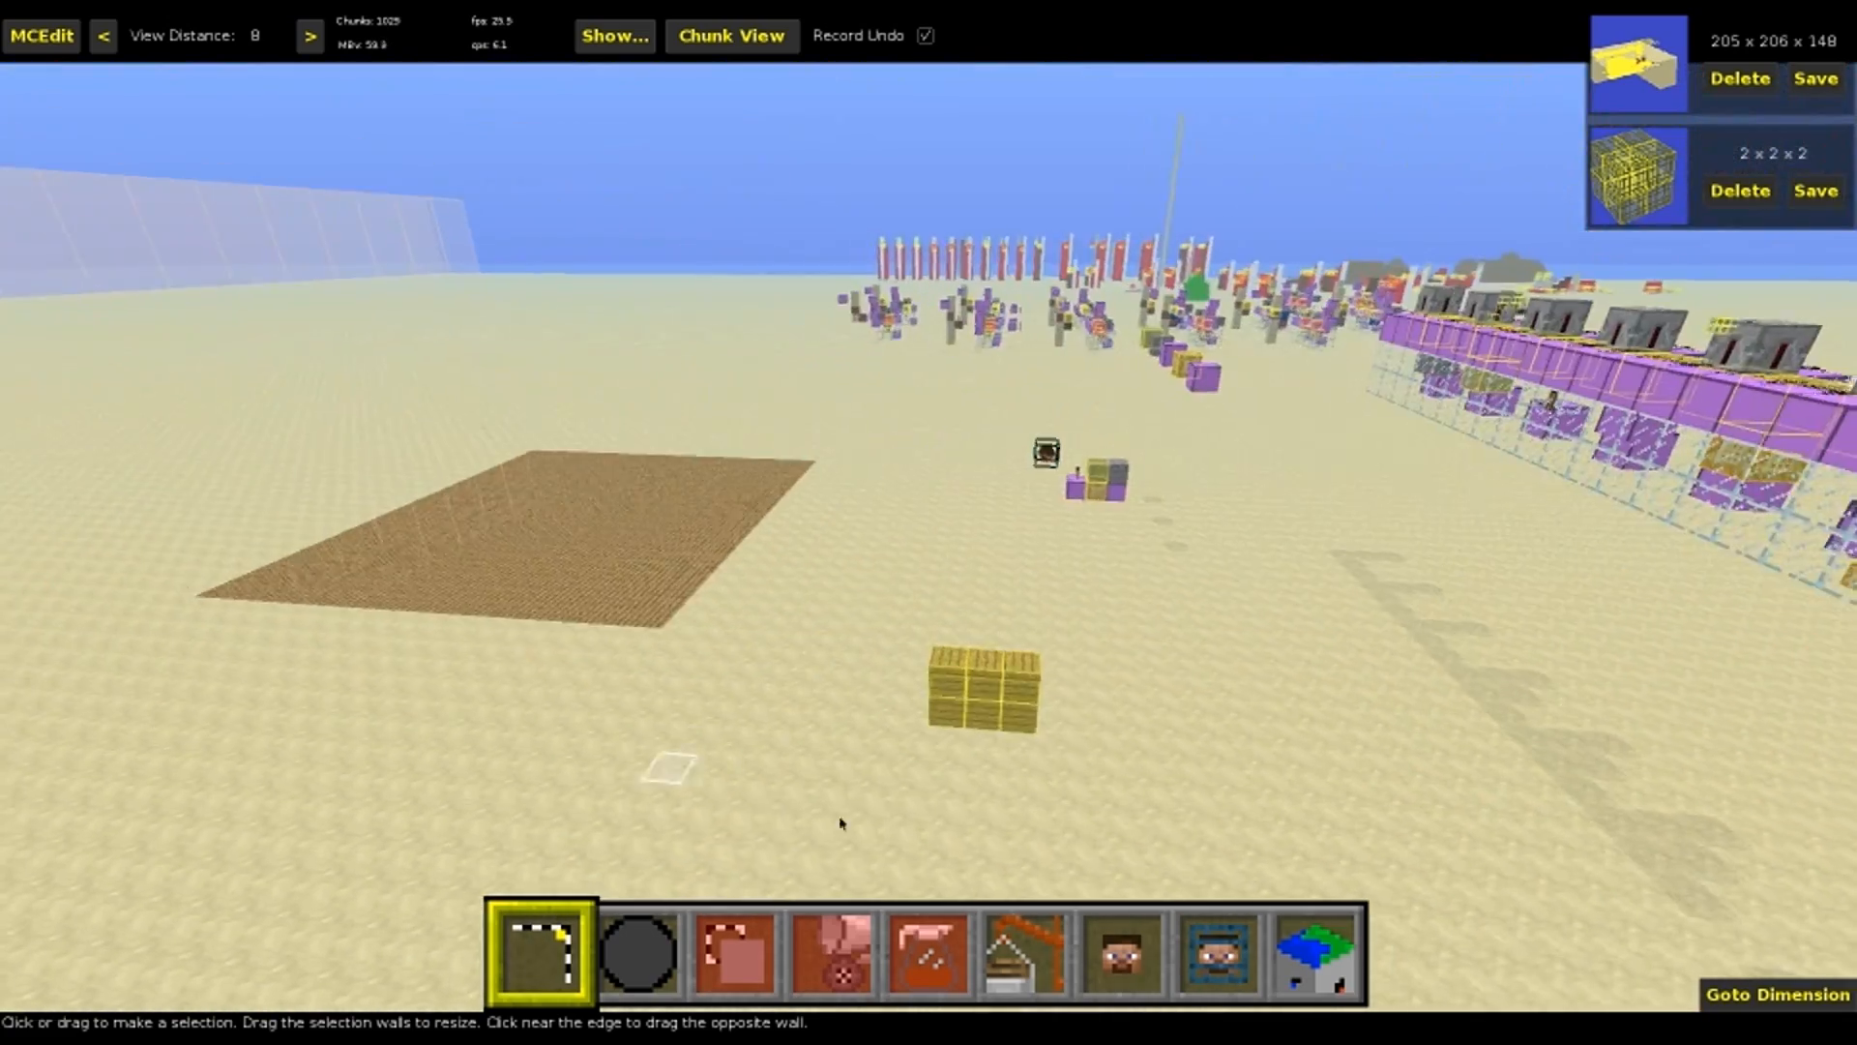
{"action": "mouse_move", "coordinate": [1039, 735]}
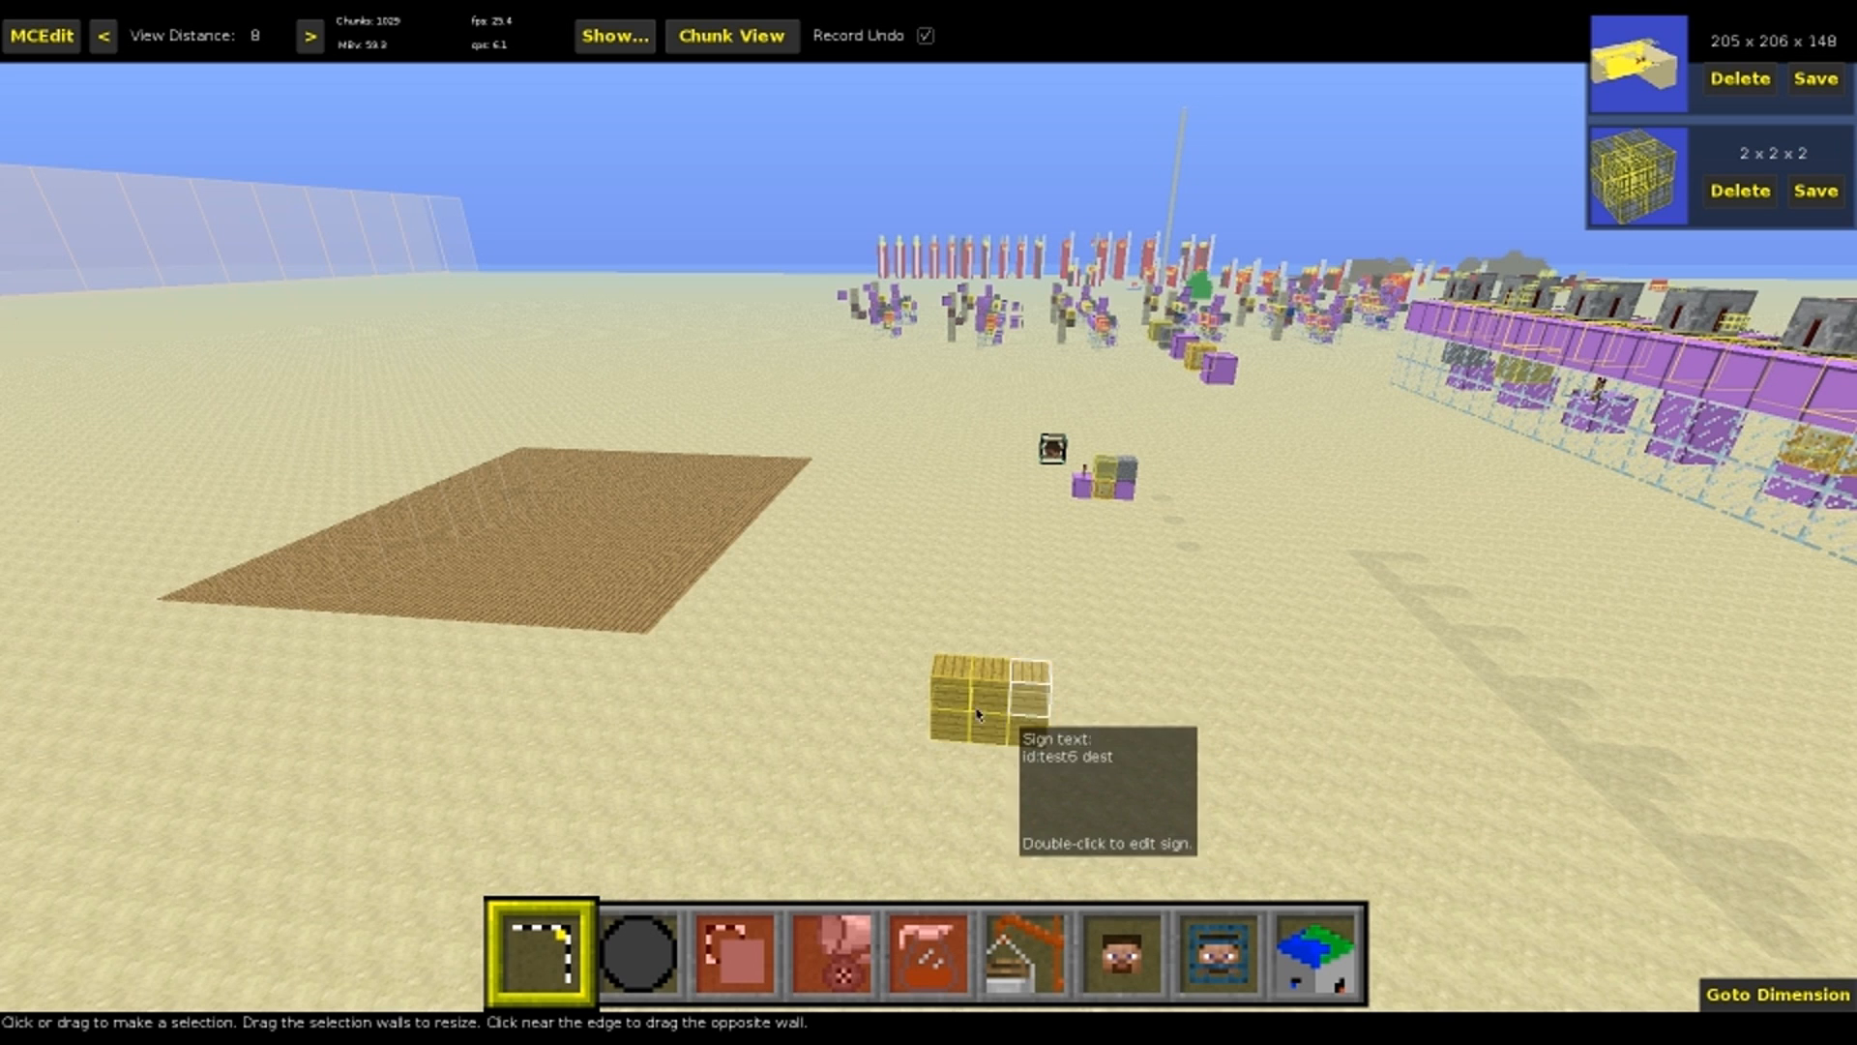
{"action": "right_click_drag", "start_coordinate": [988, 741], "coordinate": [1209, 736]}
{"action": "mouse_move", "coordinate": [876, 726]}
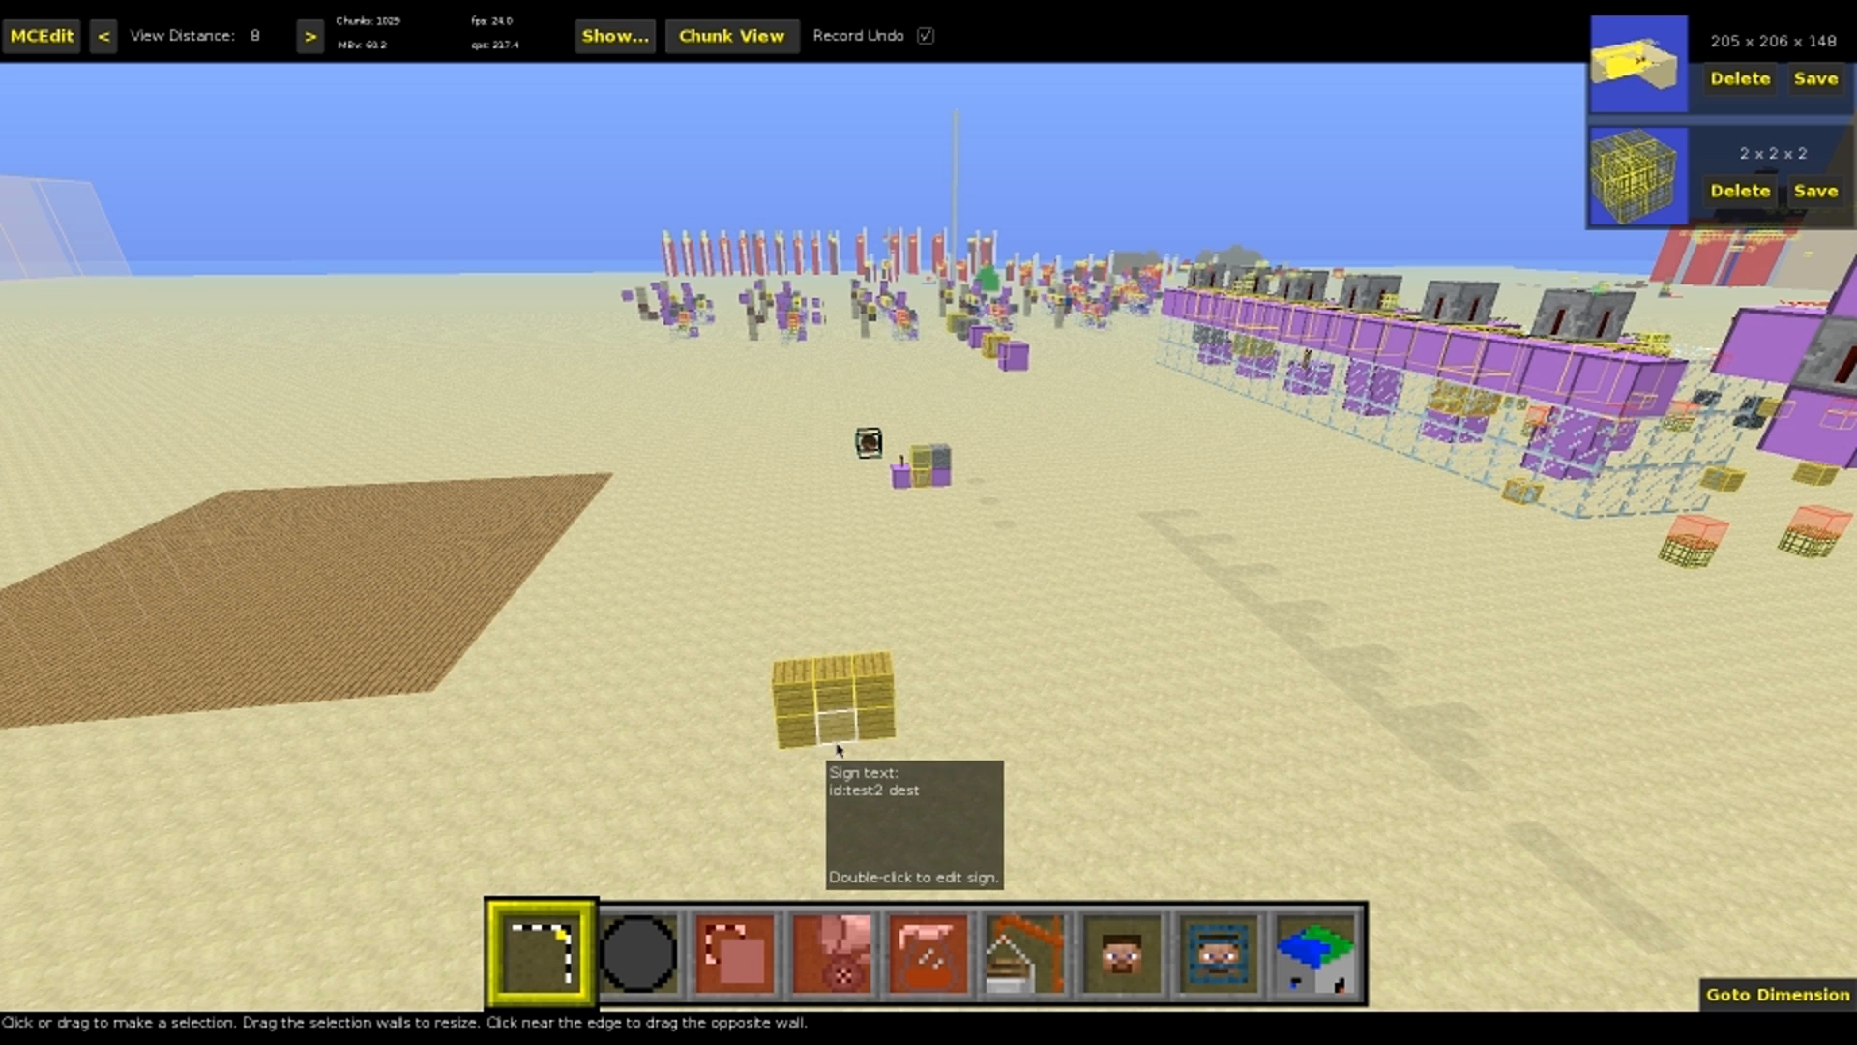
Select the upper row of three signs, run Replace Sign Text with Find None and Replace d:10, and clear the selection
{"action": "left_click_drag", "start_coordinate": [860, 695], "coordinate": [860, 696]}
{"action": "left_click", "coordinate": [782, 701]}
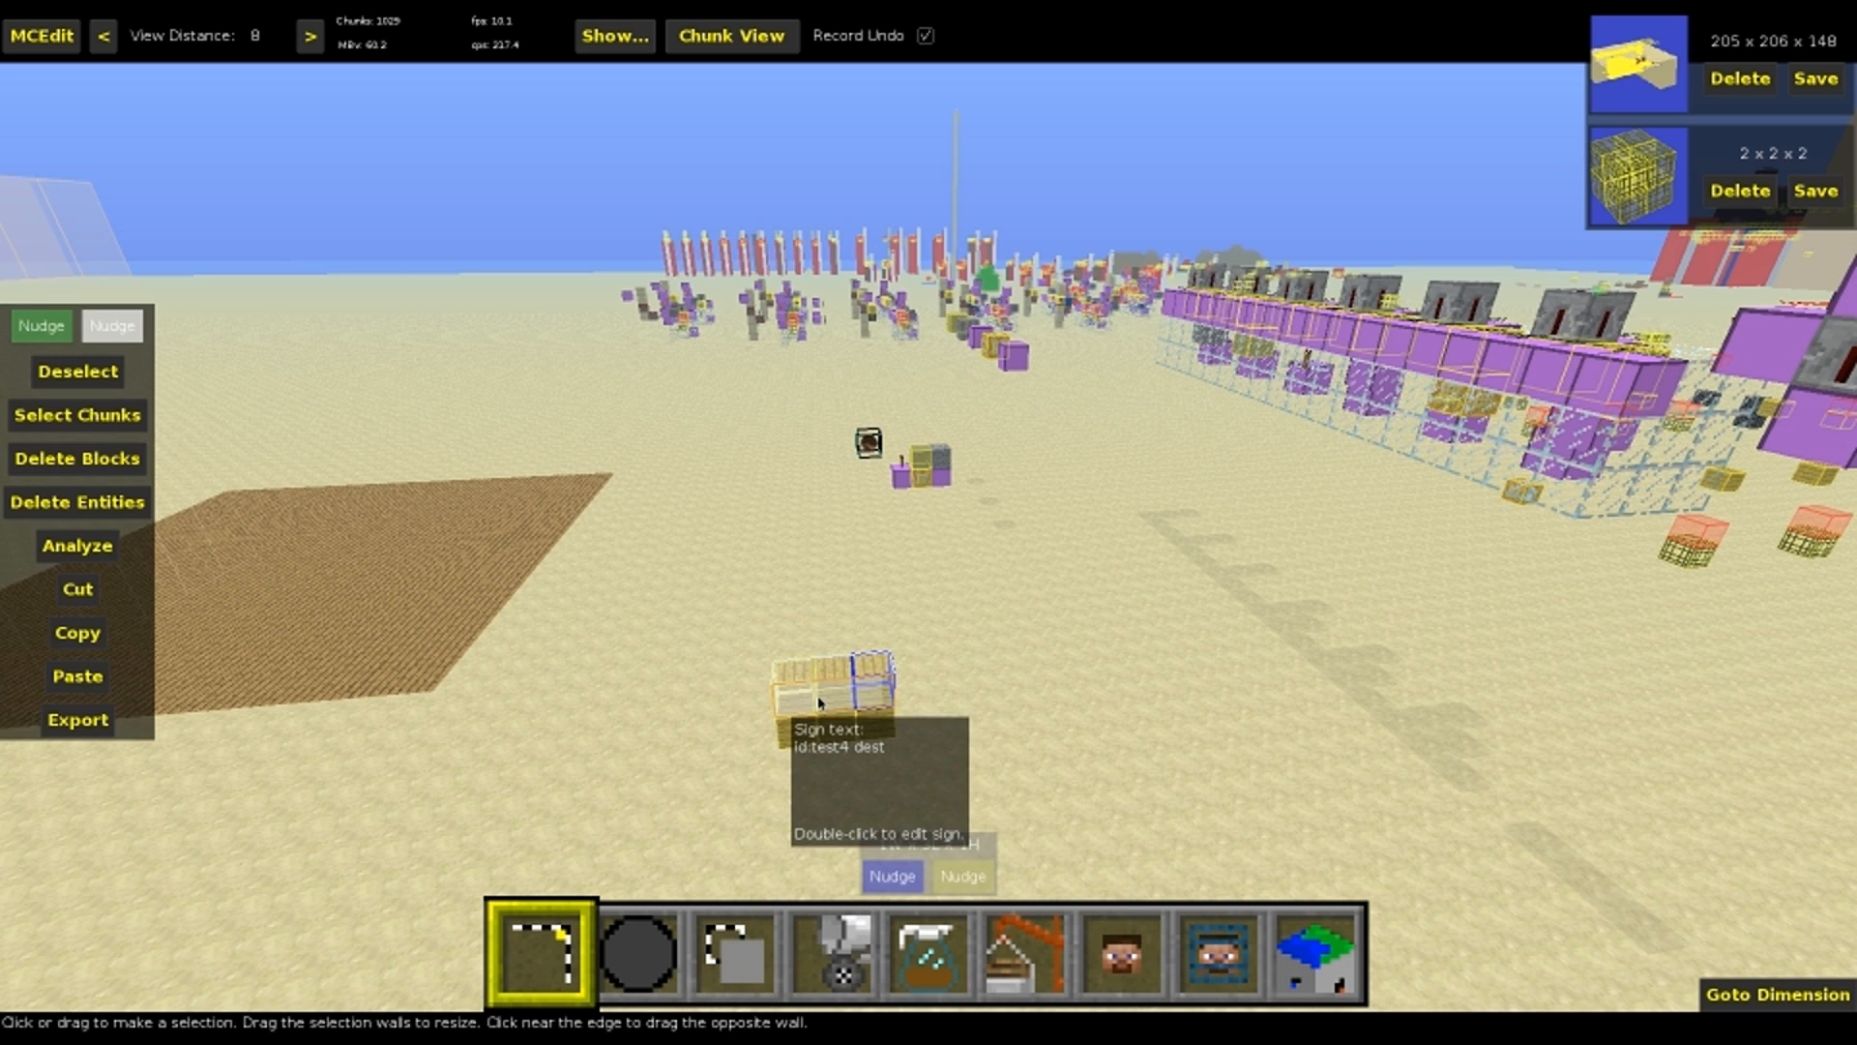
{"action": "key", "text": "5"}
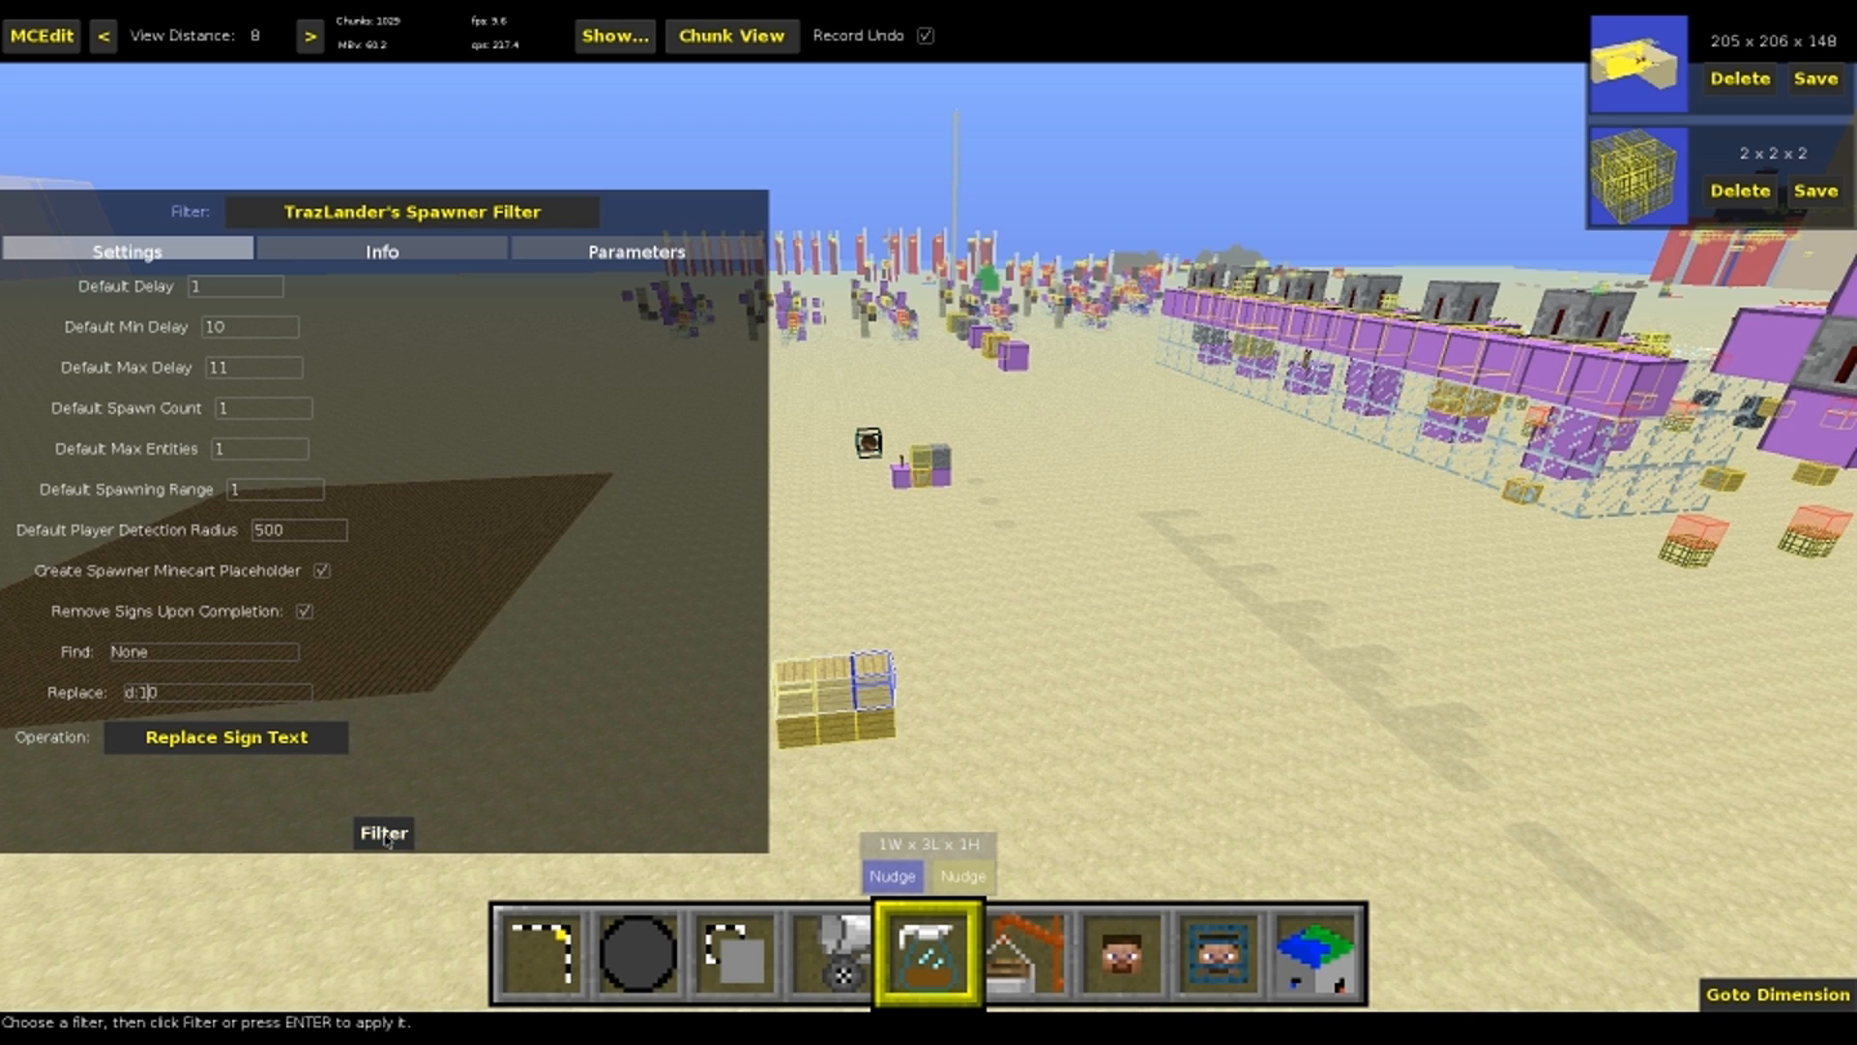
{"action": "key", "text": "1"}
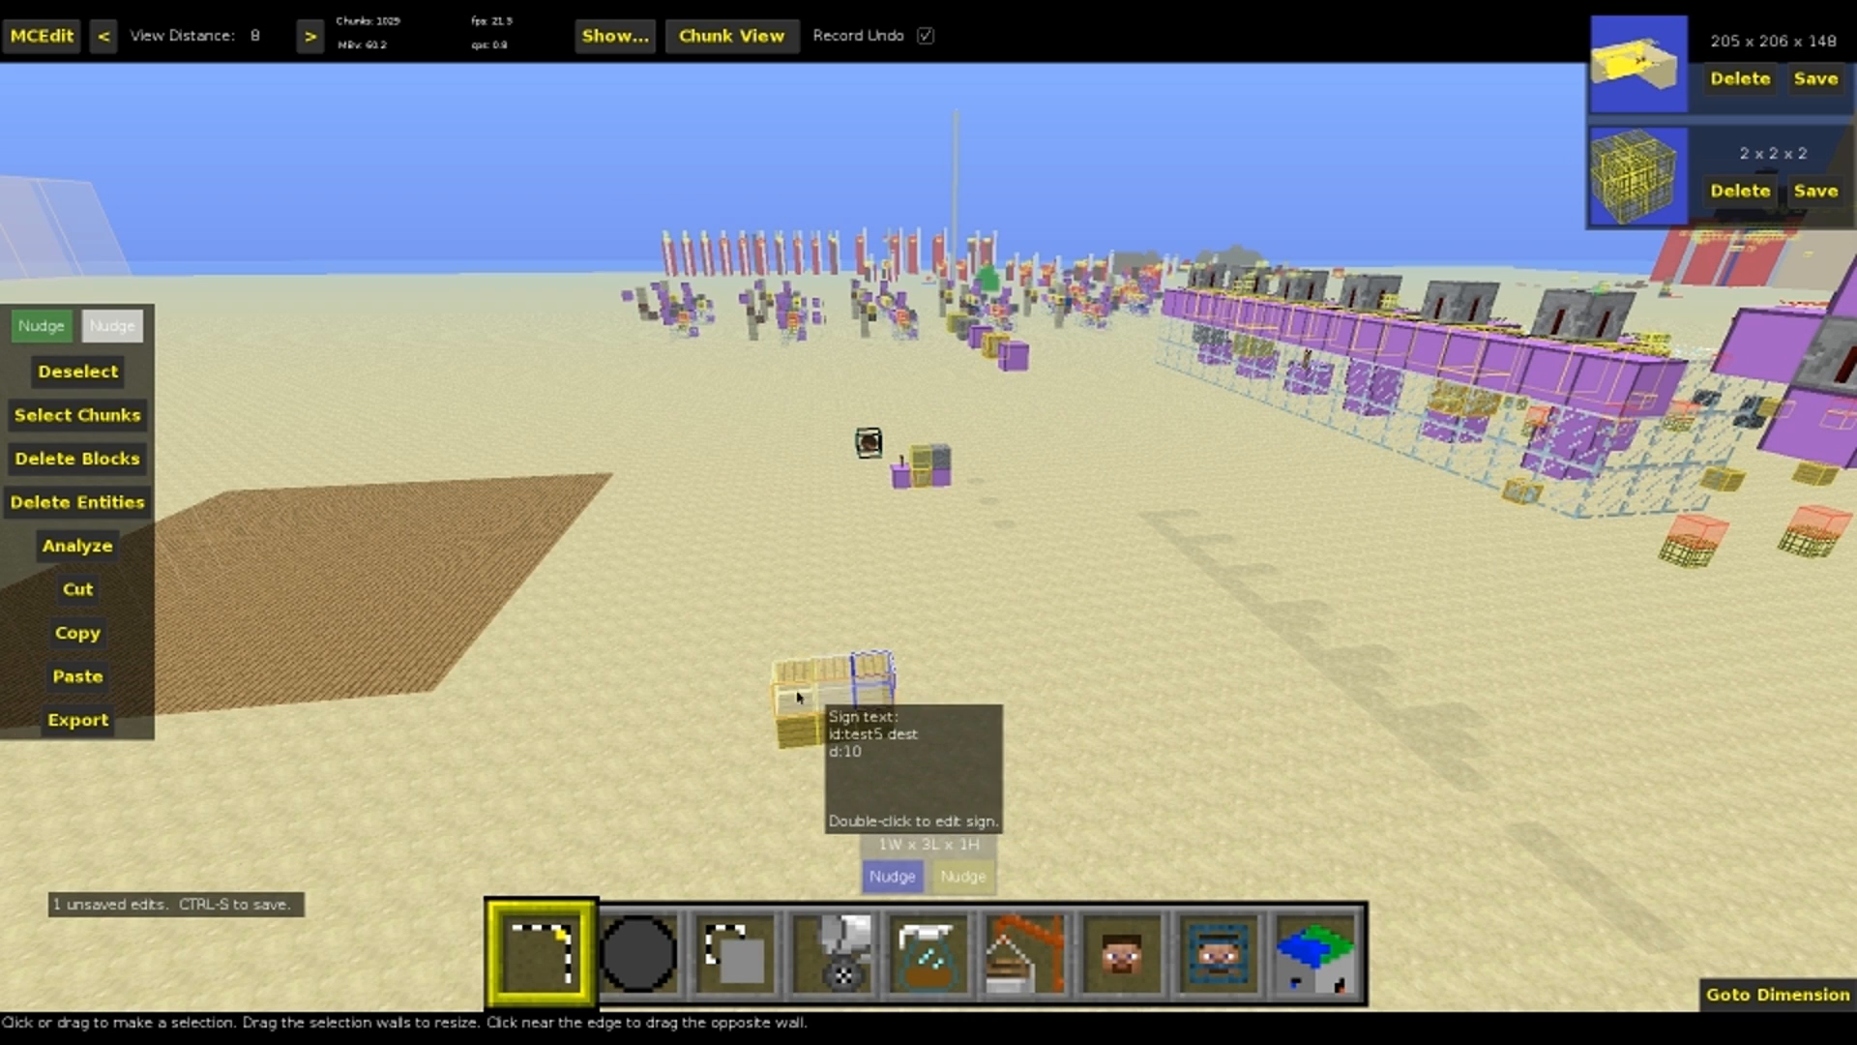
{"action": "key", "text": "ctrl+d"}
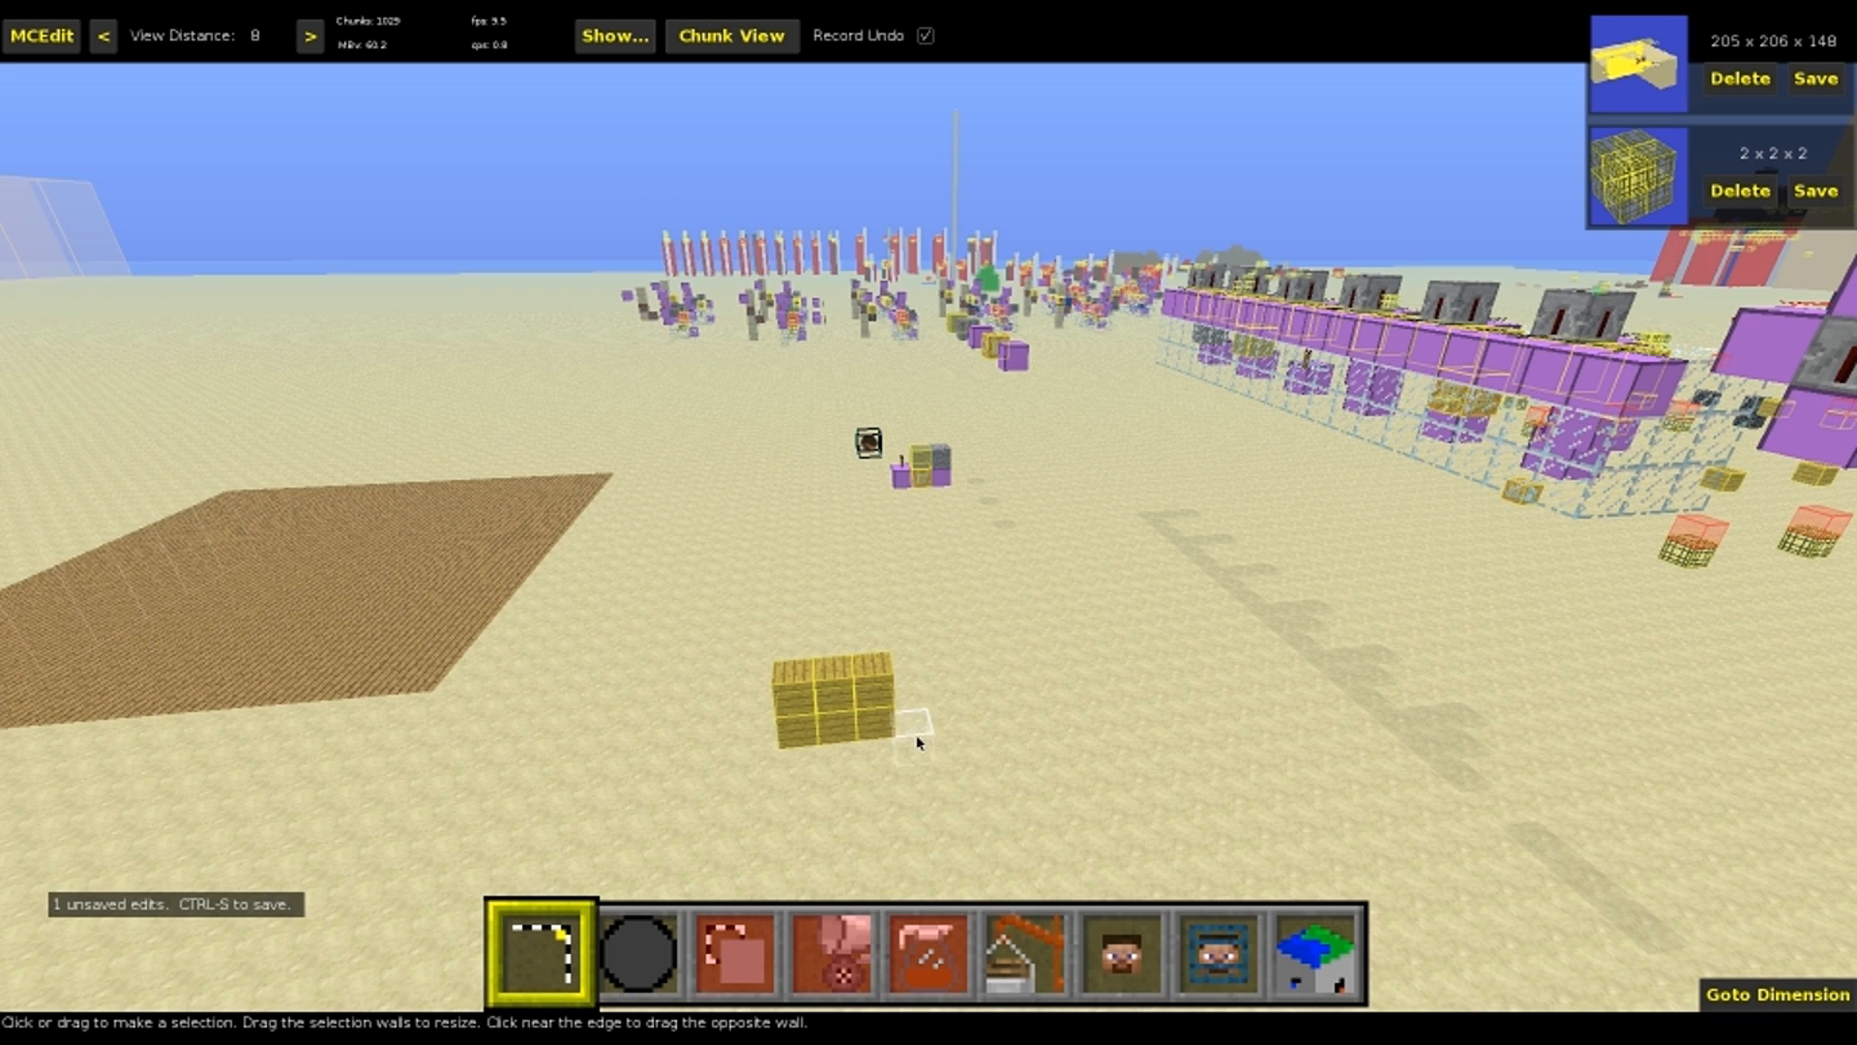
Save the world and select a 28 x 30 x 19 region enclosing the spawner machine, the source blocks and the destination signs
{"action": "key", "text": "ctrl+s"}
{"action": "key", "text": "s"}
{"action": "right_click_drag", "start_coordinate": [1085, 648], "coordinate": [924, 578]}
{"action": "key", "text": "space"}
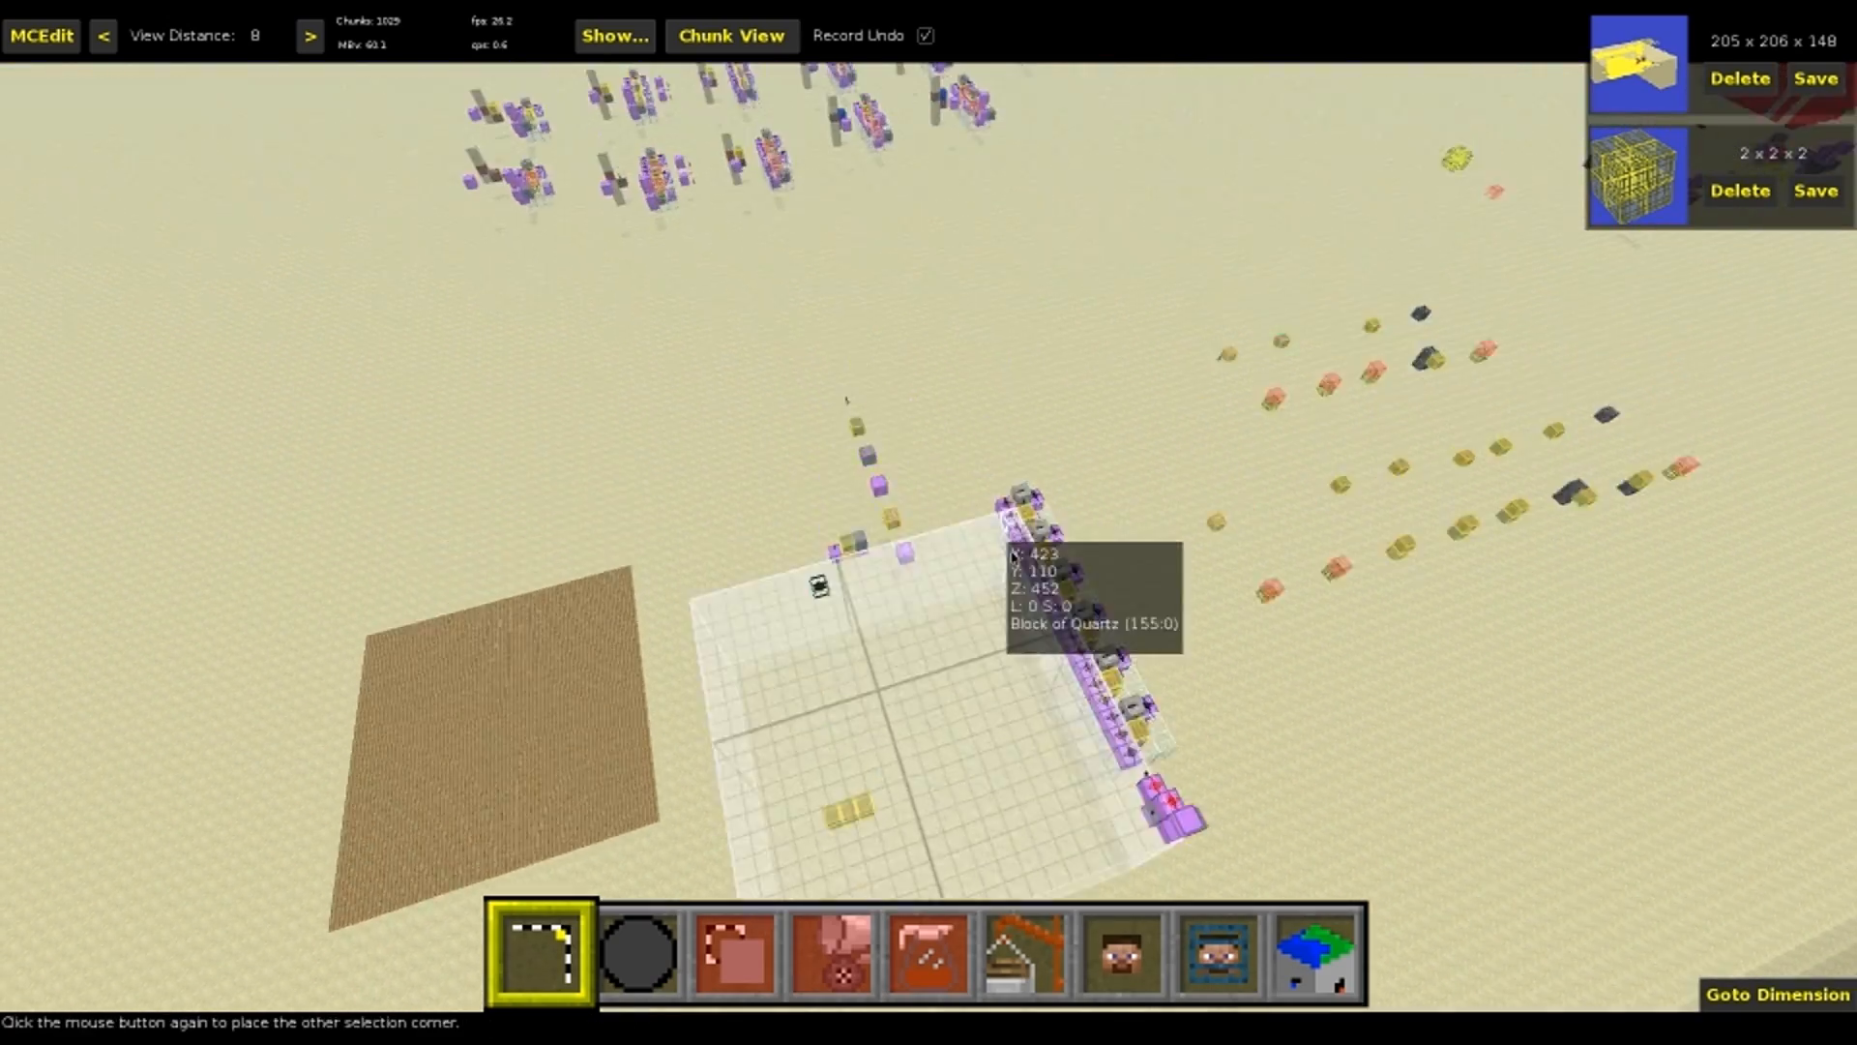
{"action": "left_click", "coordinate": [1054, 559]}
{"action": "key", "text": "s"}
{"action": "left_click_drag", "start_coordinate": [851, 770], "coordinate": [855, 655]}
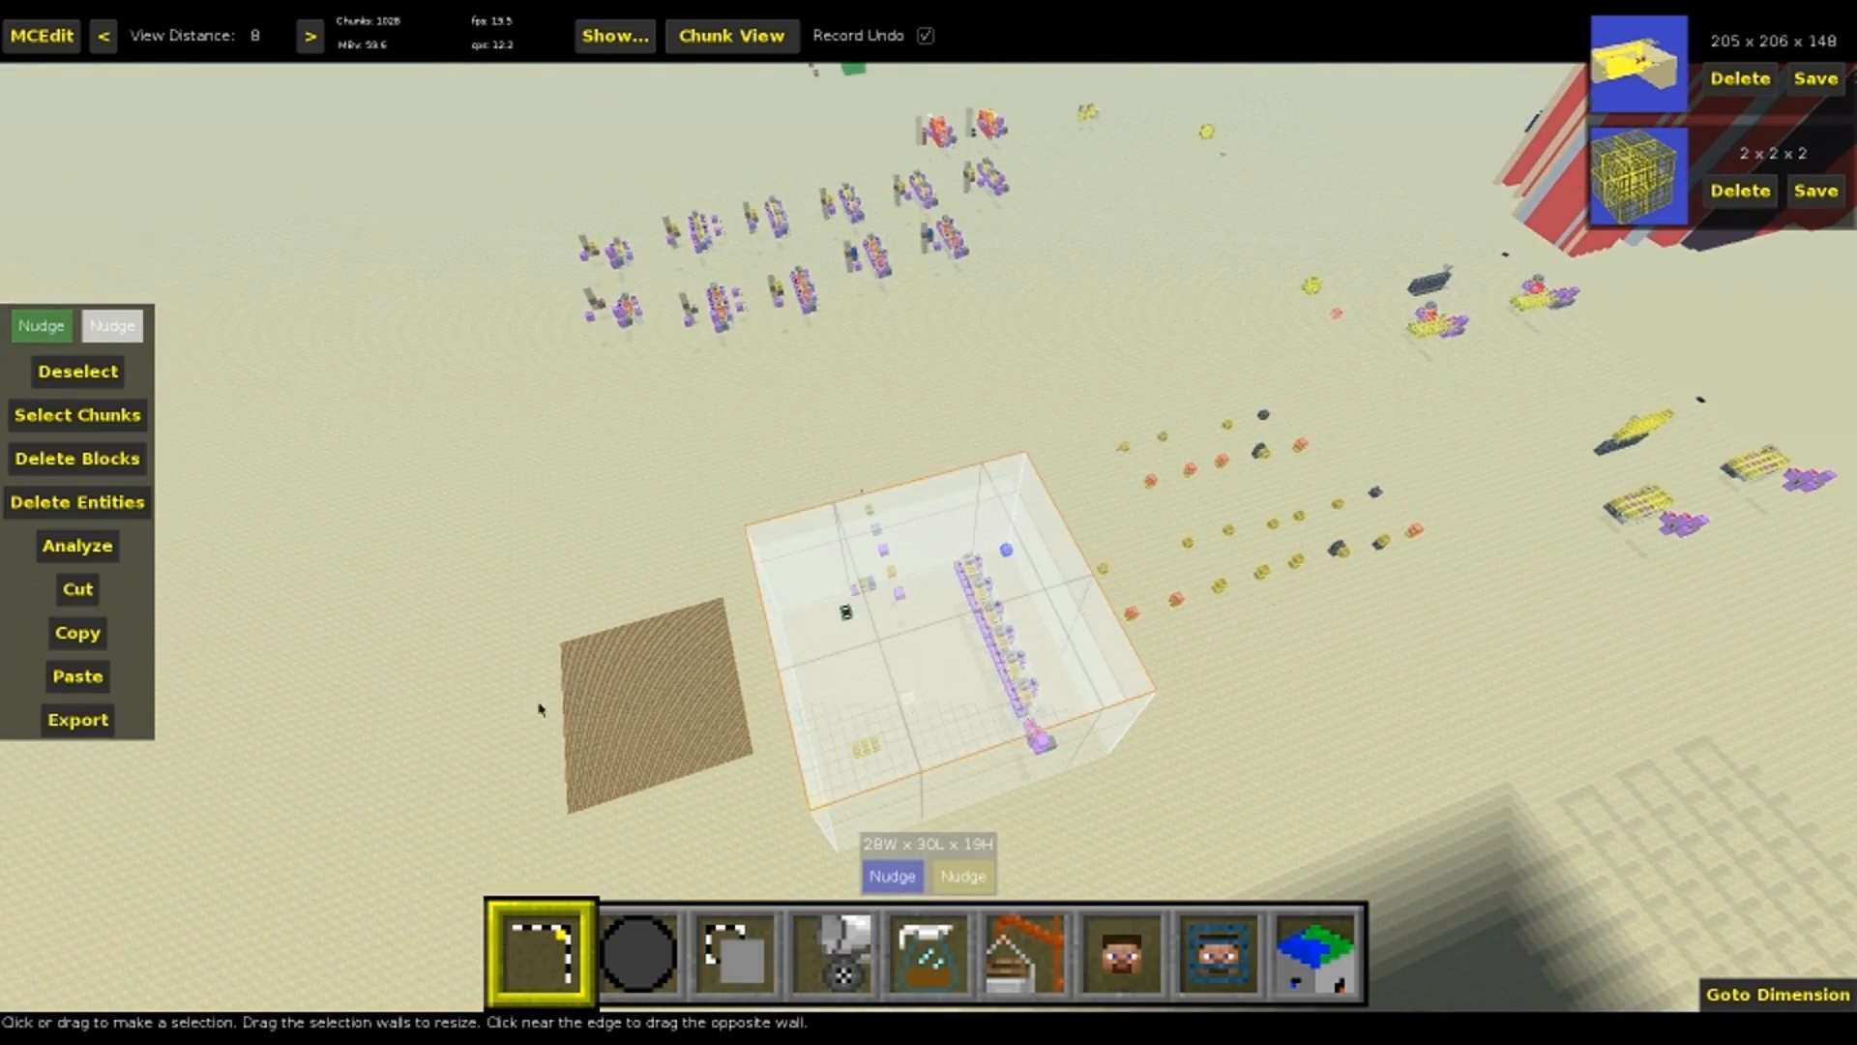
Clone the selected region once with an offset of 0, 0, 30, including water and biomes but not air
{"action": "key", "text": "3"}
{"action": "left_click", "coordinate": [177, 530]}
{"action": "key", "text": "shift+s"}
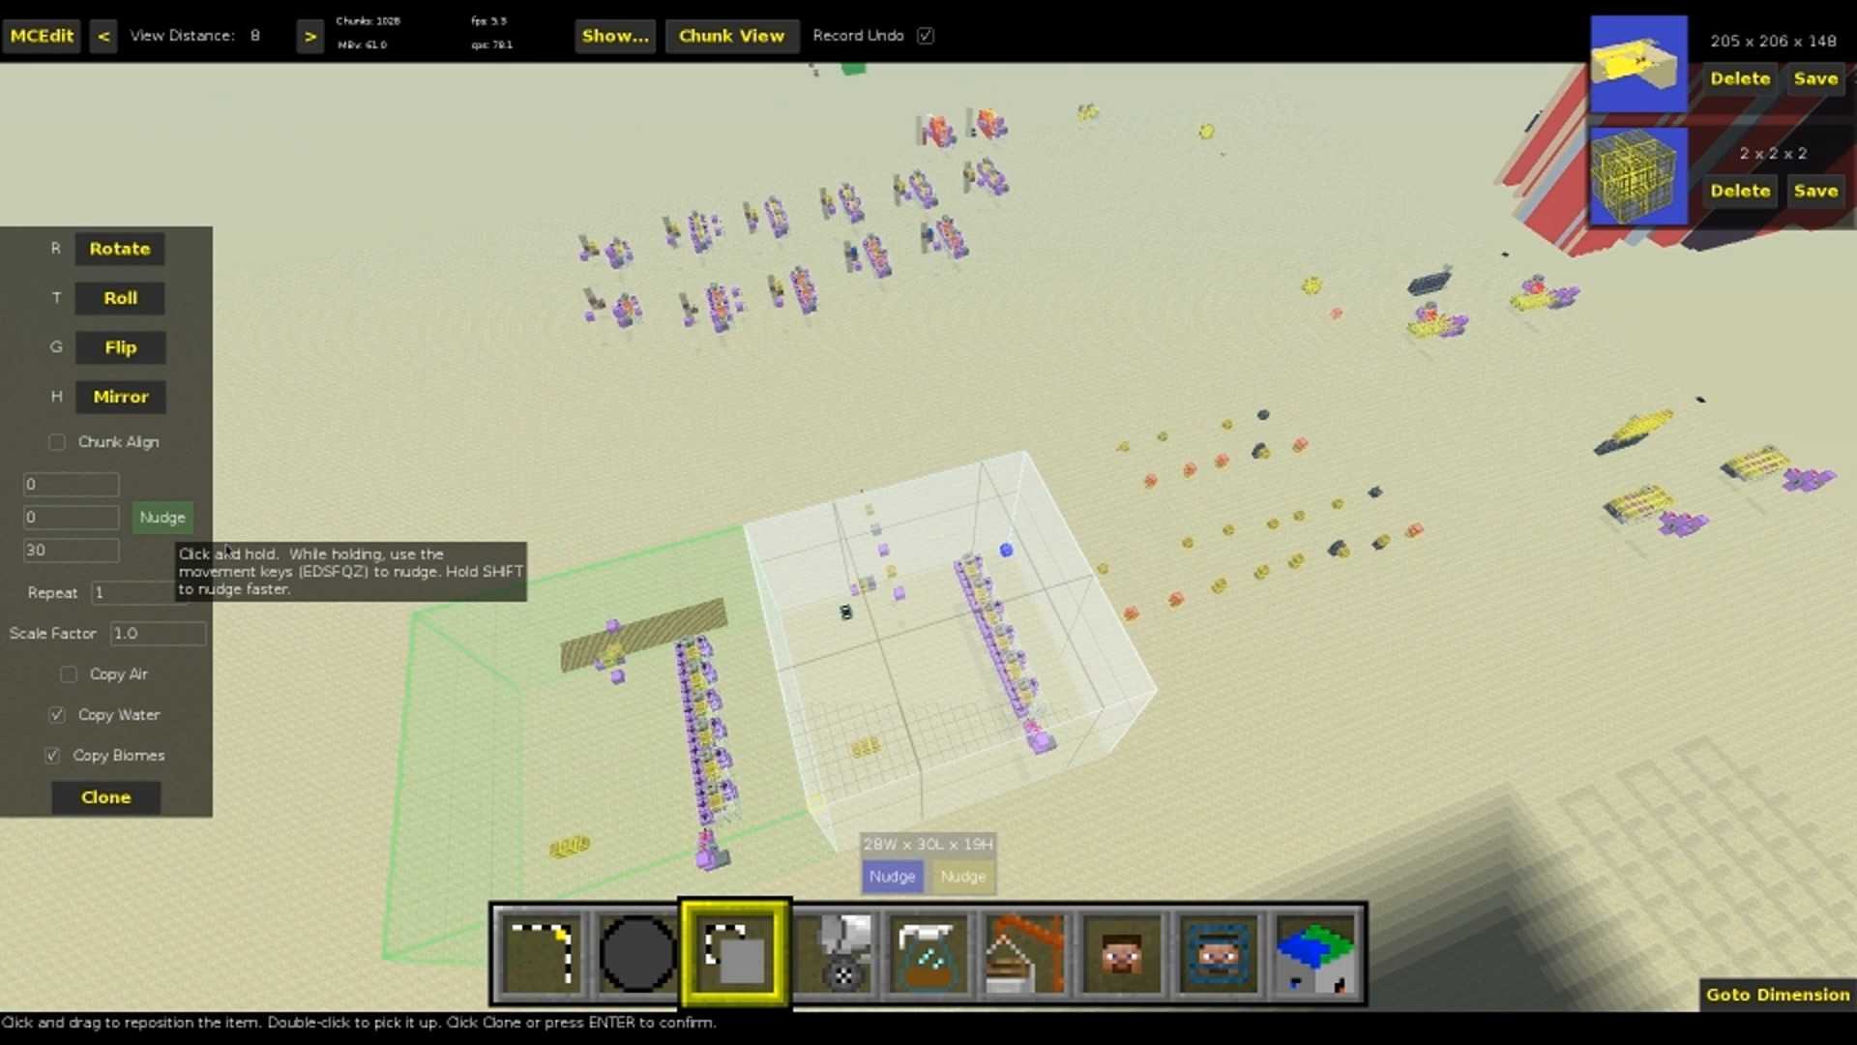
{"action": "key", "text": "Return"}
{"action": "right_click_drag", "start_coordinate": [779, 605], "coordinate": [648, 631]}
{"action": "key", "text": "s"}
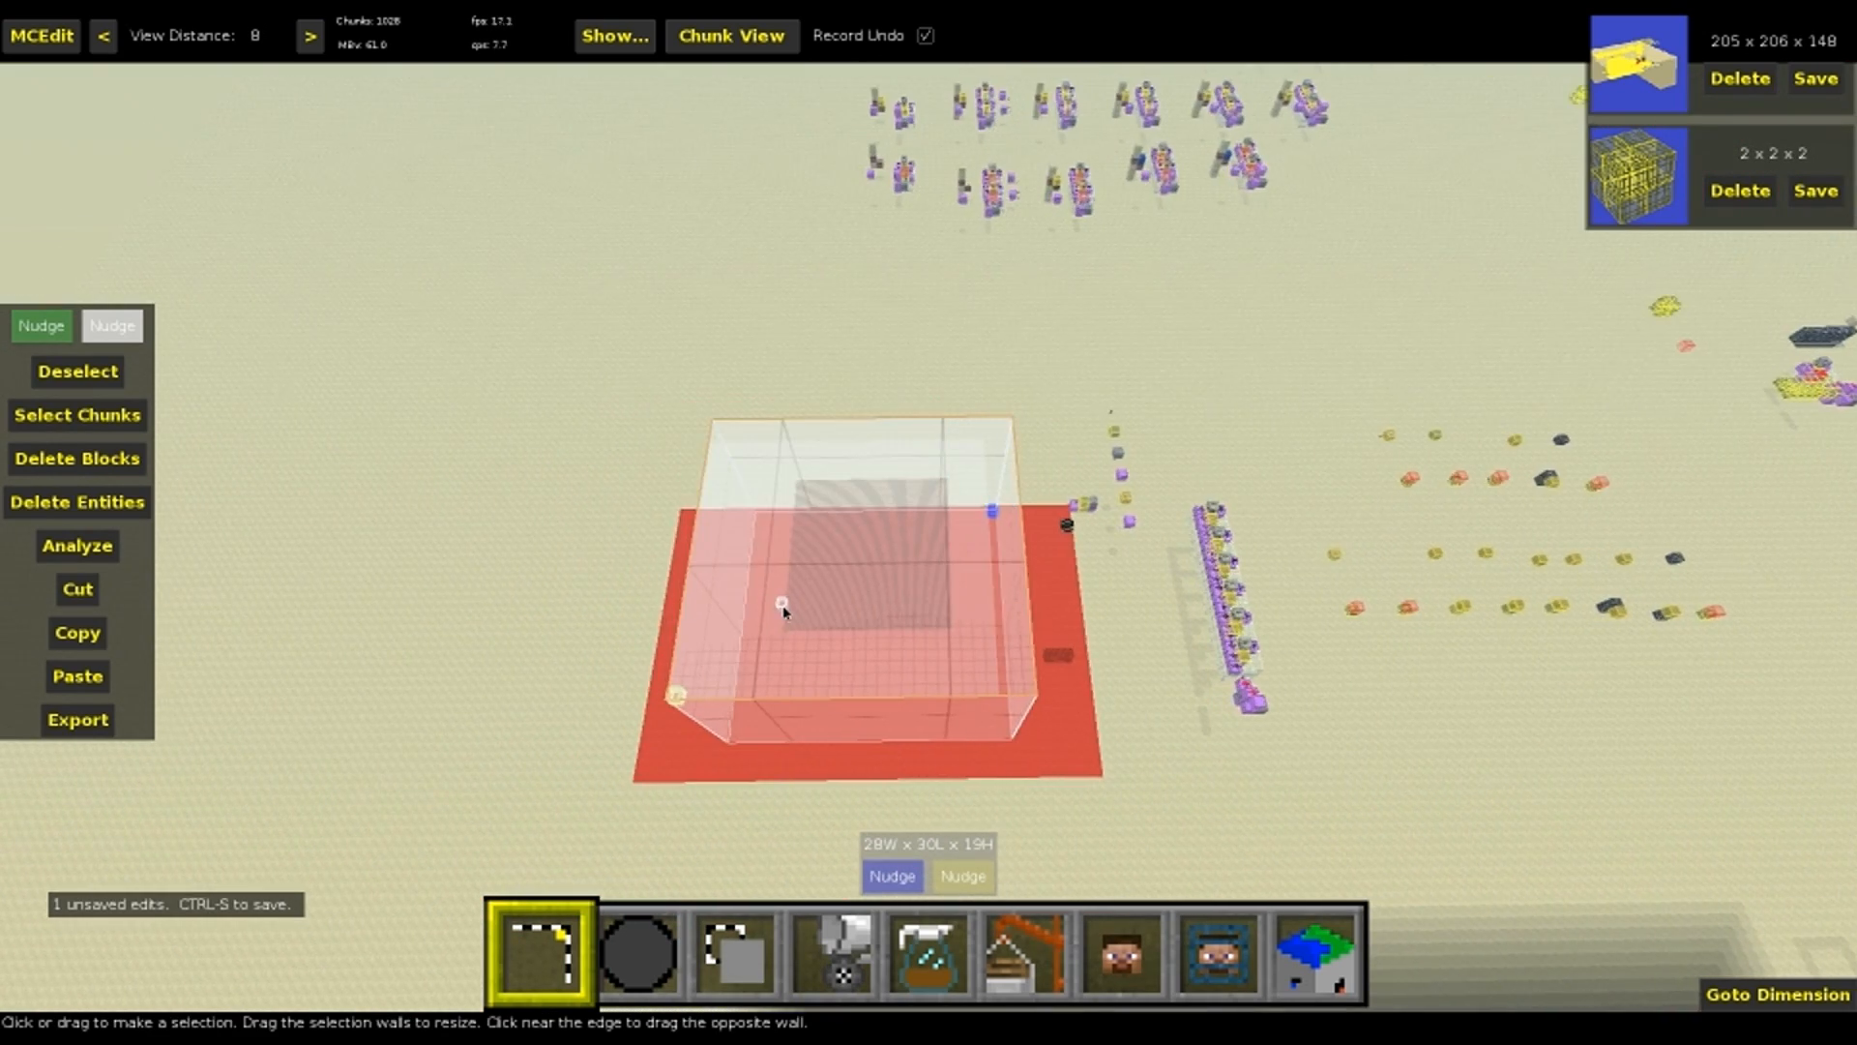
Run the Spawner Filter's Create Spawners operation on the cloned region and return to the selection tool
{"action": "key", "text": "5"}
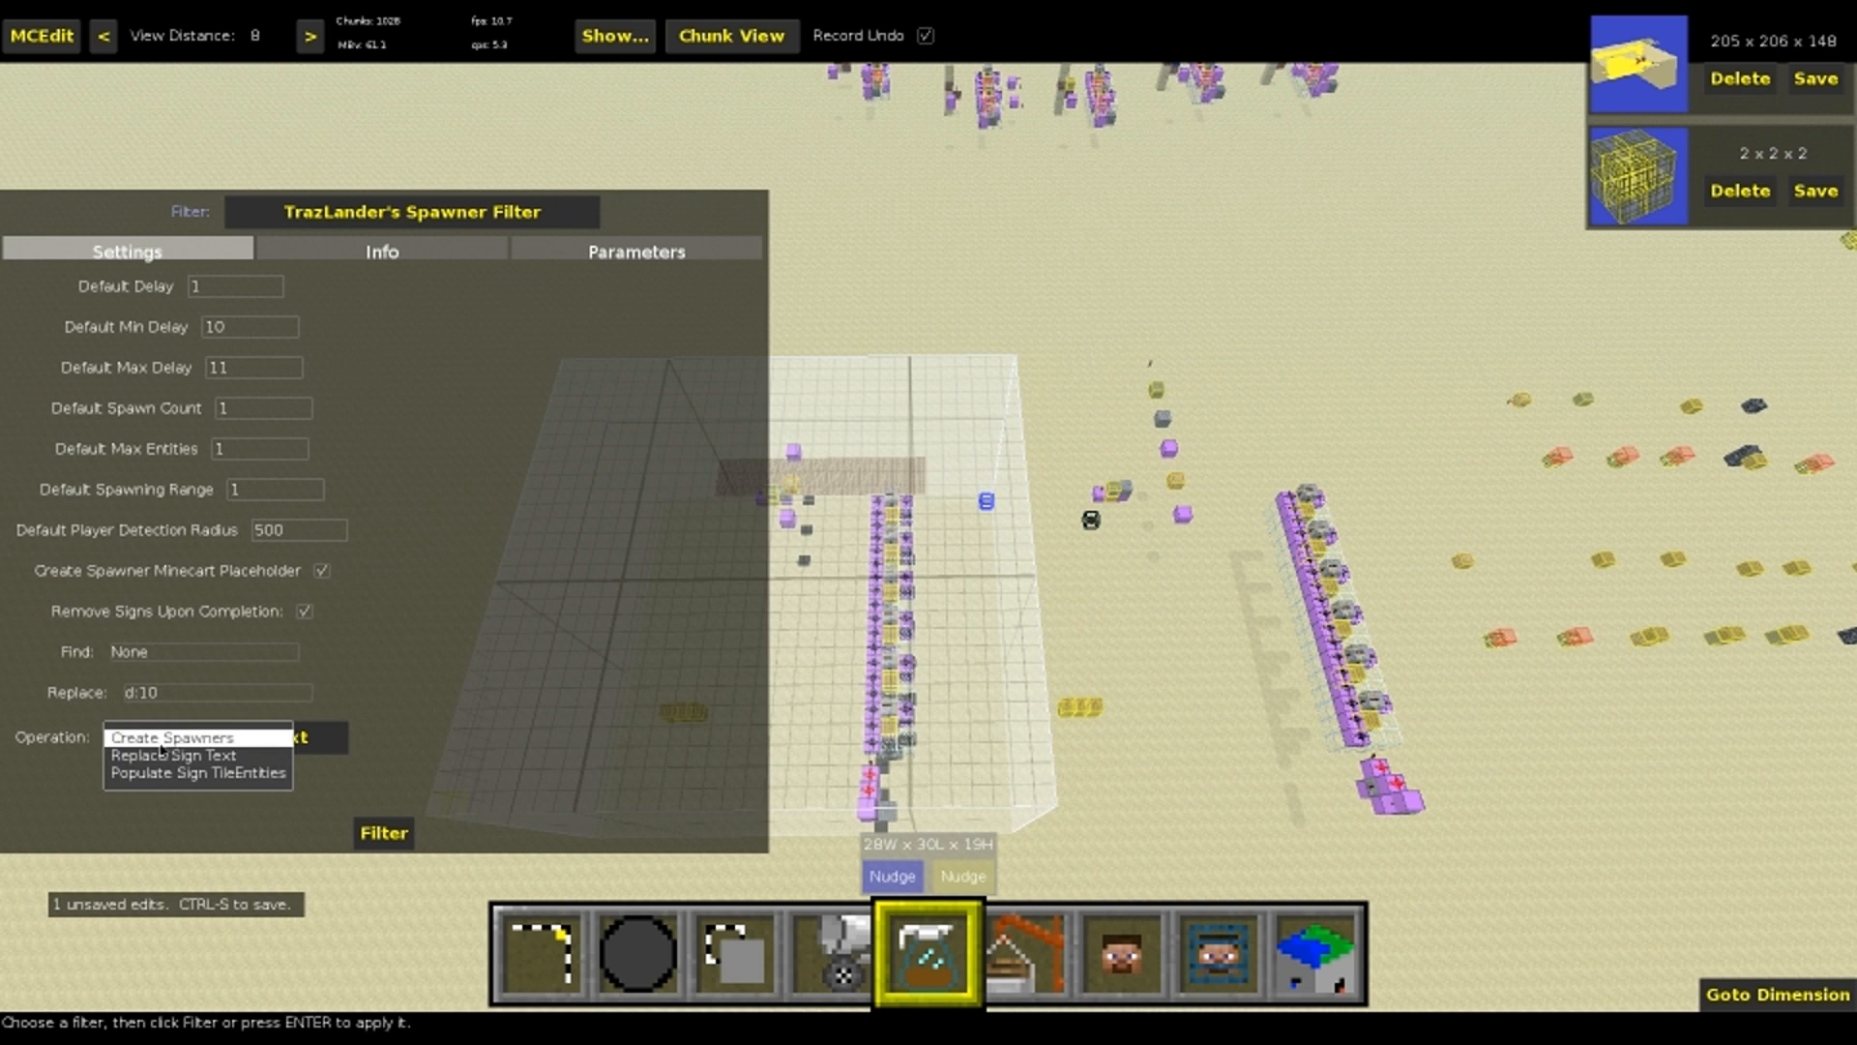
{"action": "key", "text": "Return"}
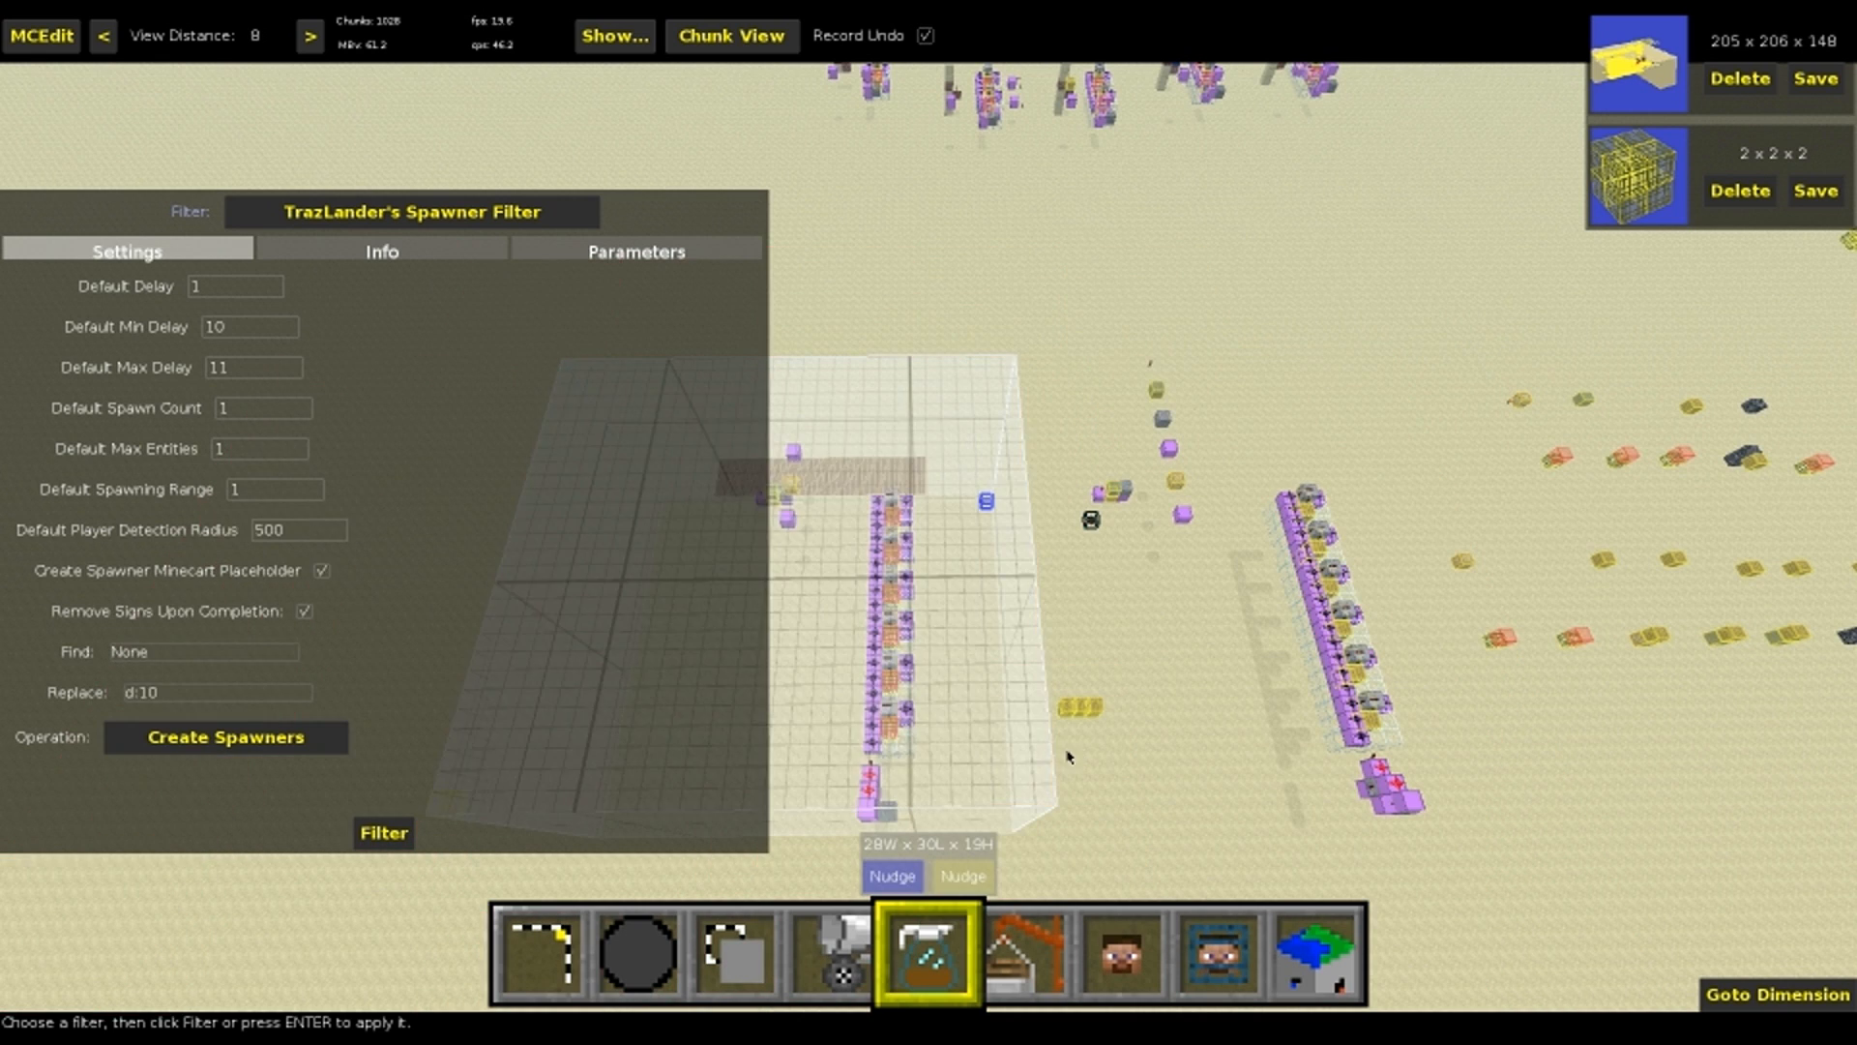
{"action": "key", "text": "1"}
{"action": "right_click_drag", "start_coordinate": [934, 795], "coordinate": [988, 731]}
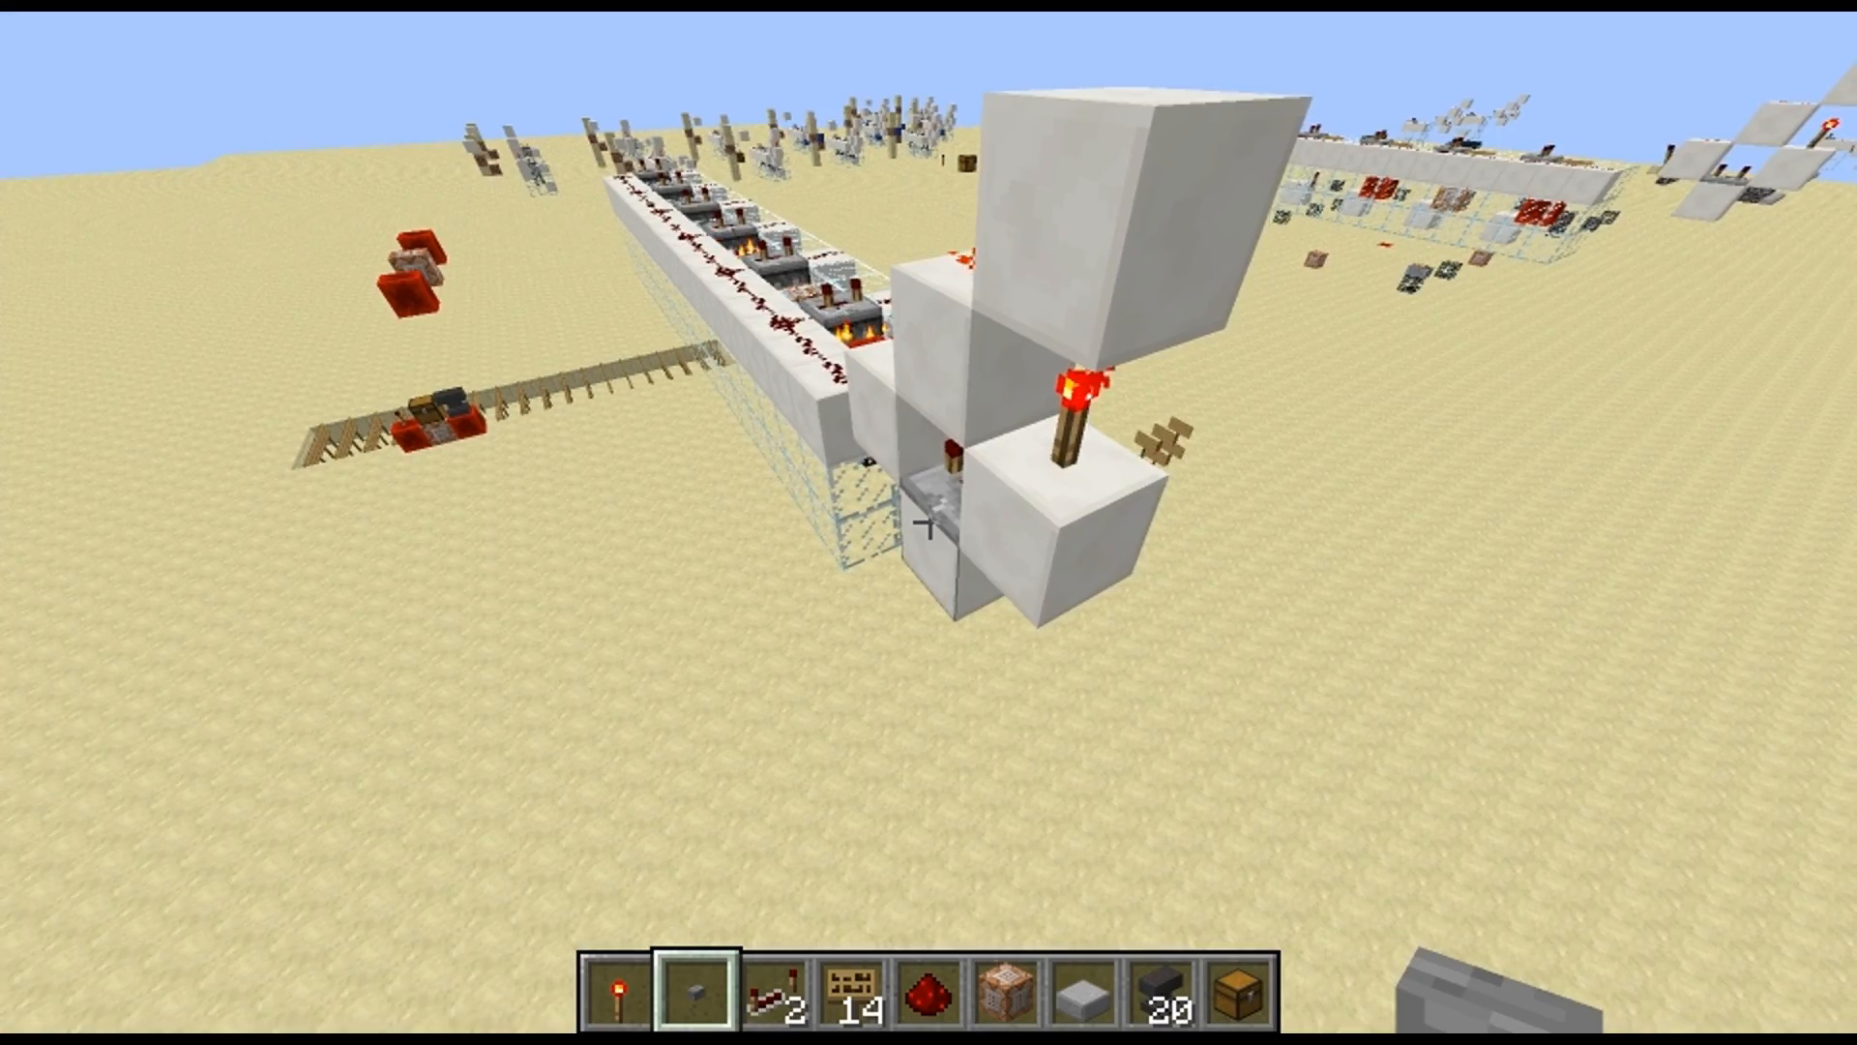
Switch to Minecraft, activate the converted machine with its button and inspect the blocks it spawns on the ground
{"action": "right_click", "coordinate": [929, 522]}
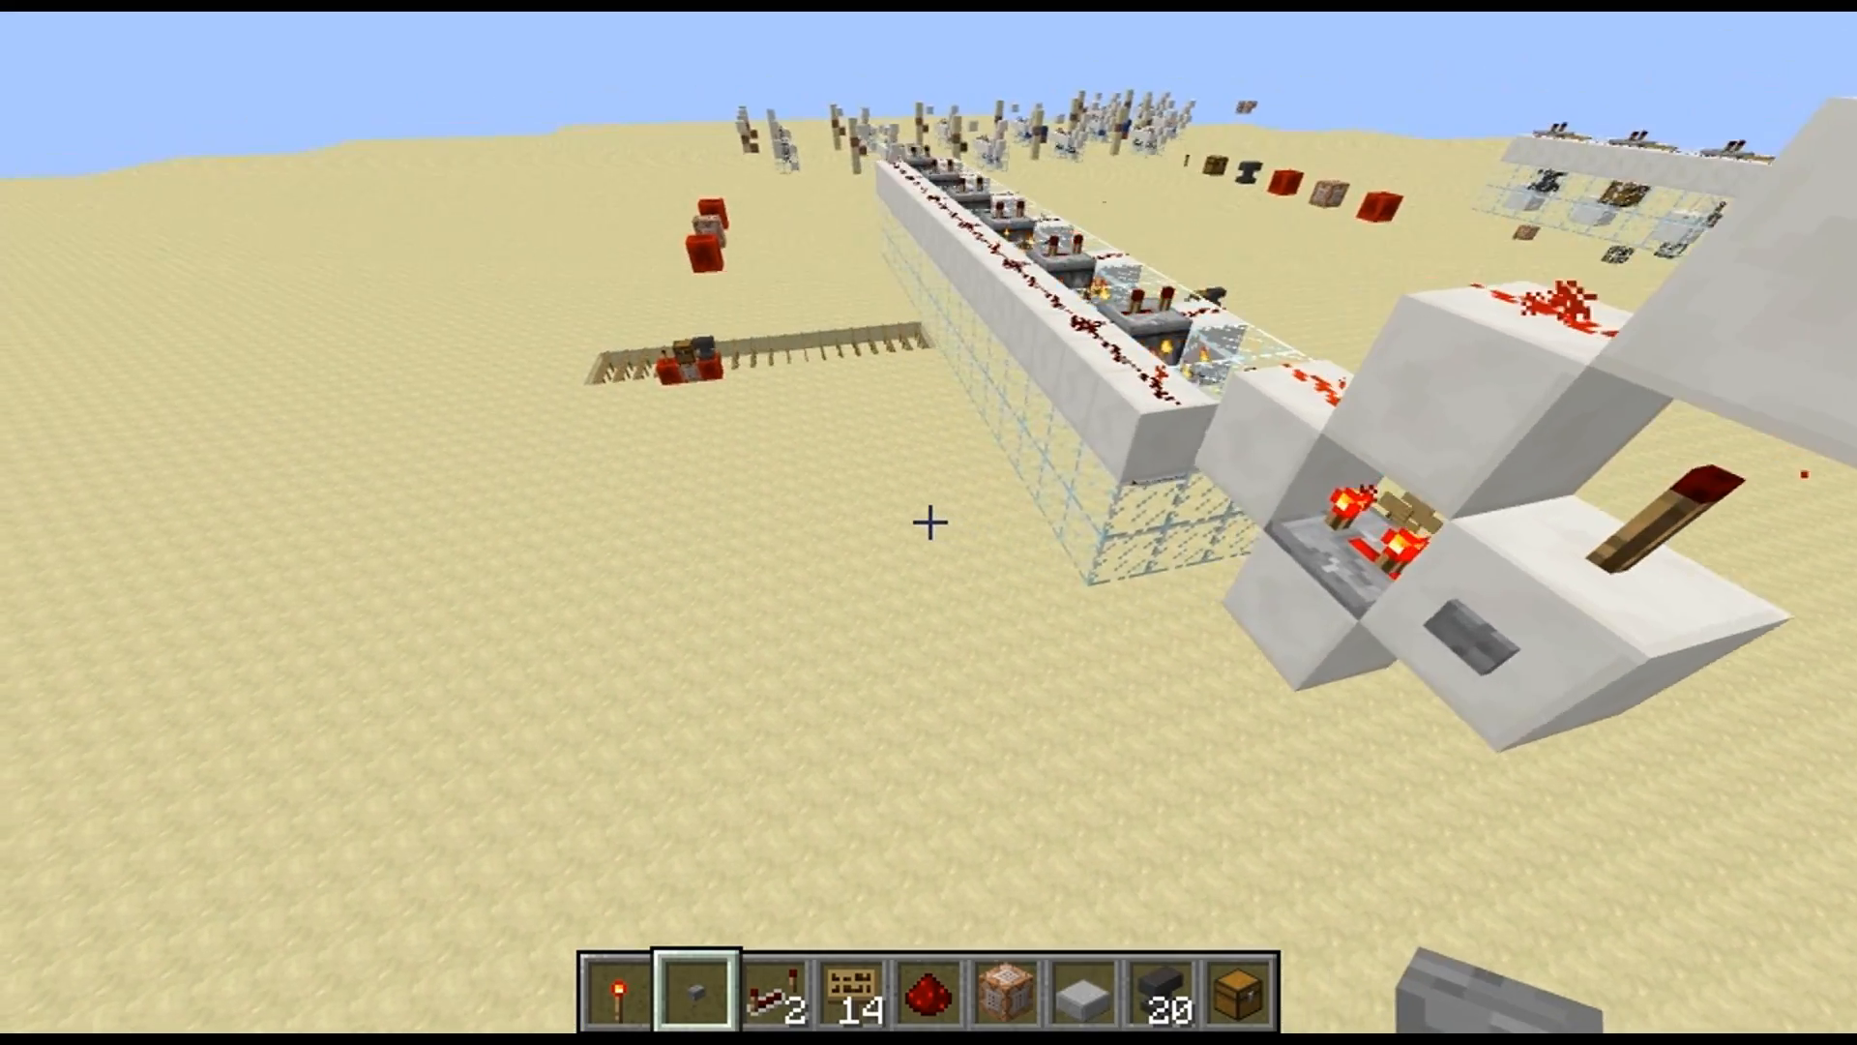
{"action": "key", "text": "w"}
{"action": "key", "text": "shift"}
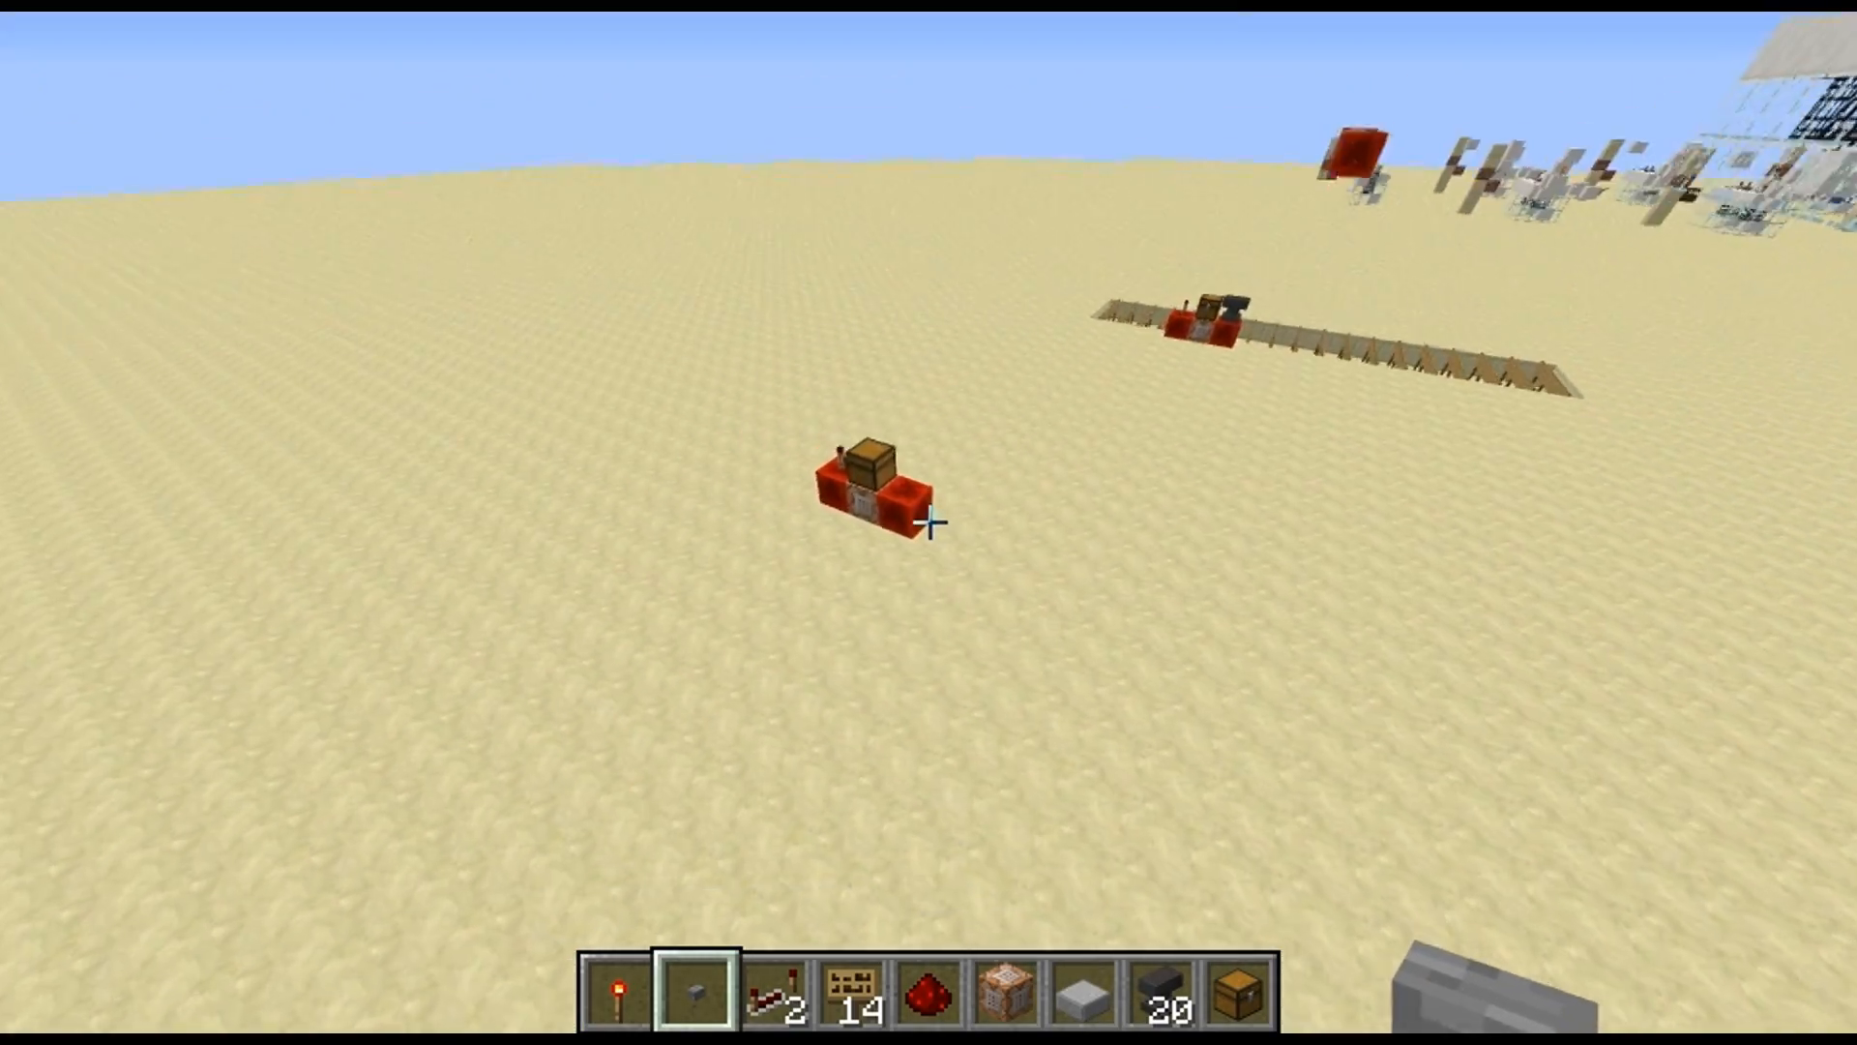
{"action": "key", "text": "w"}
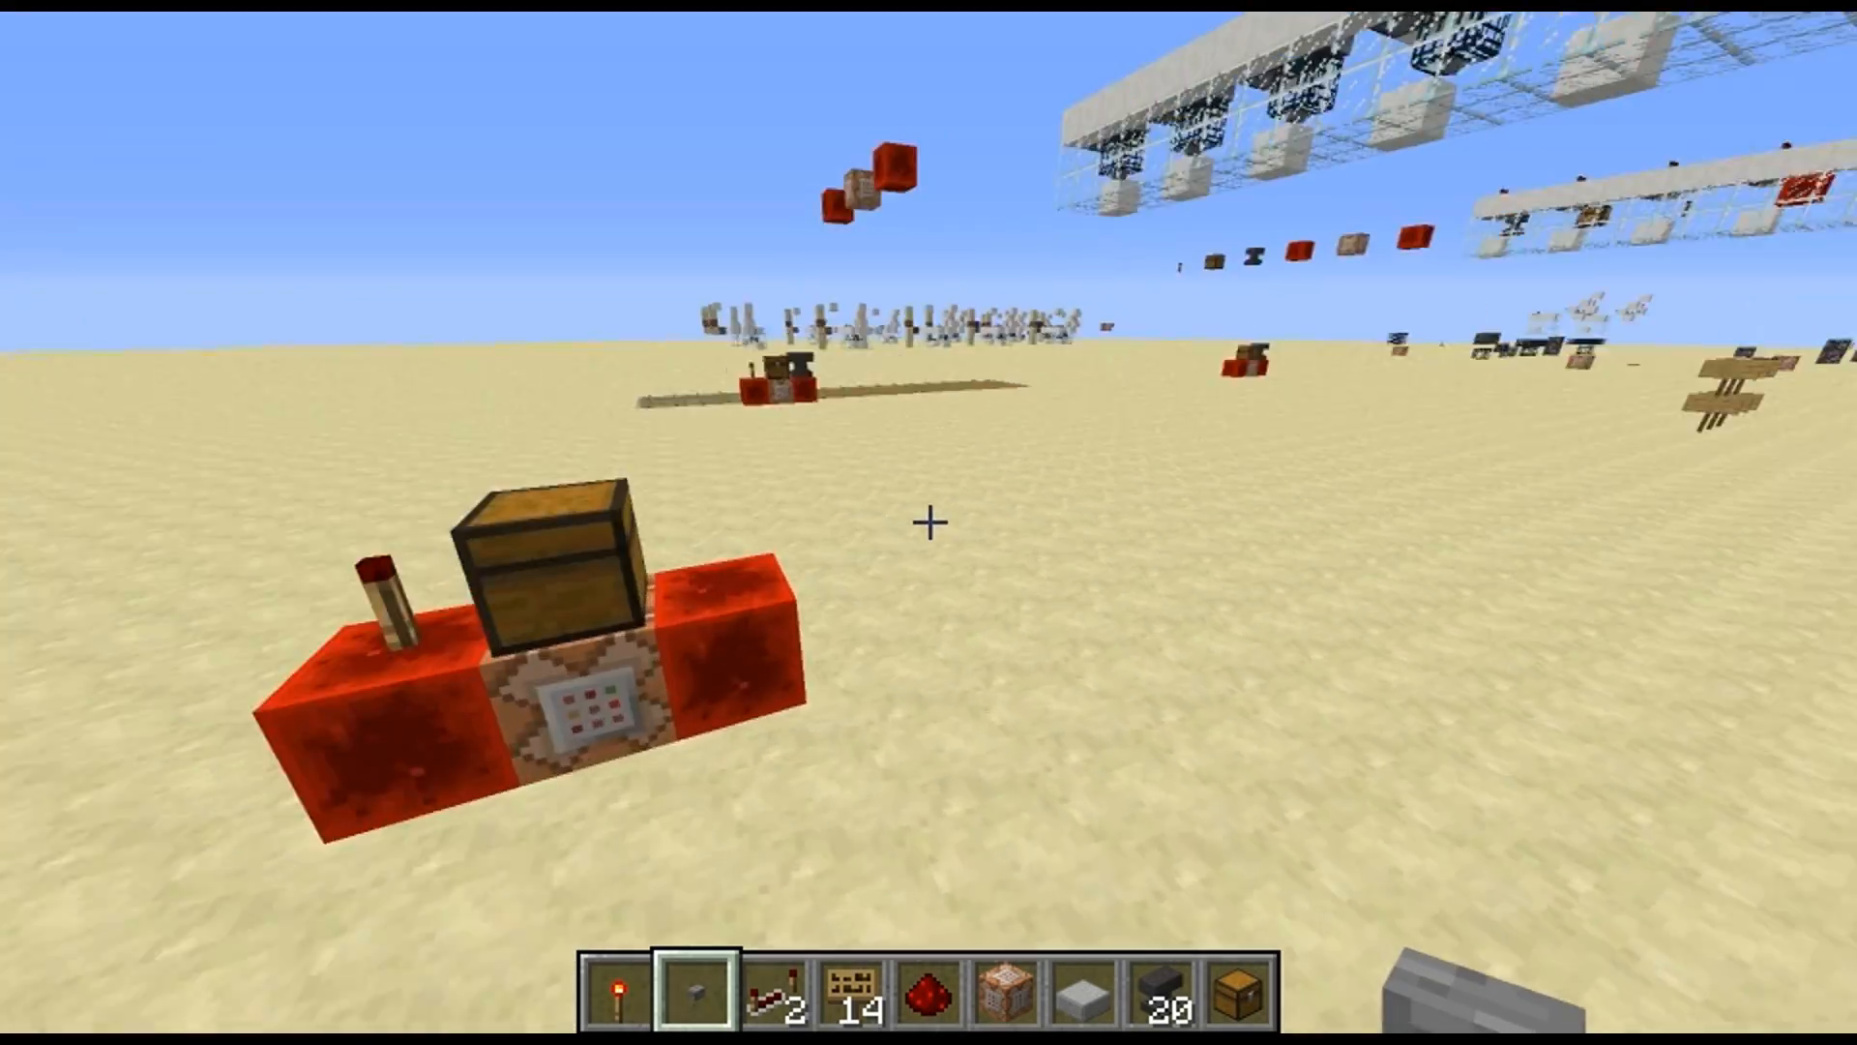
{"action": "key", "text": "w"}
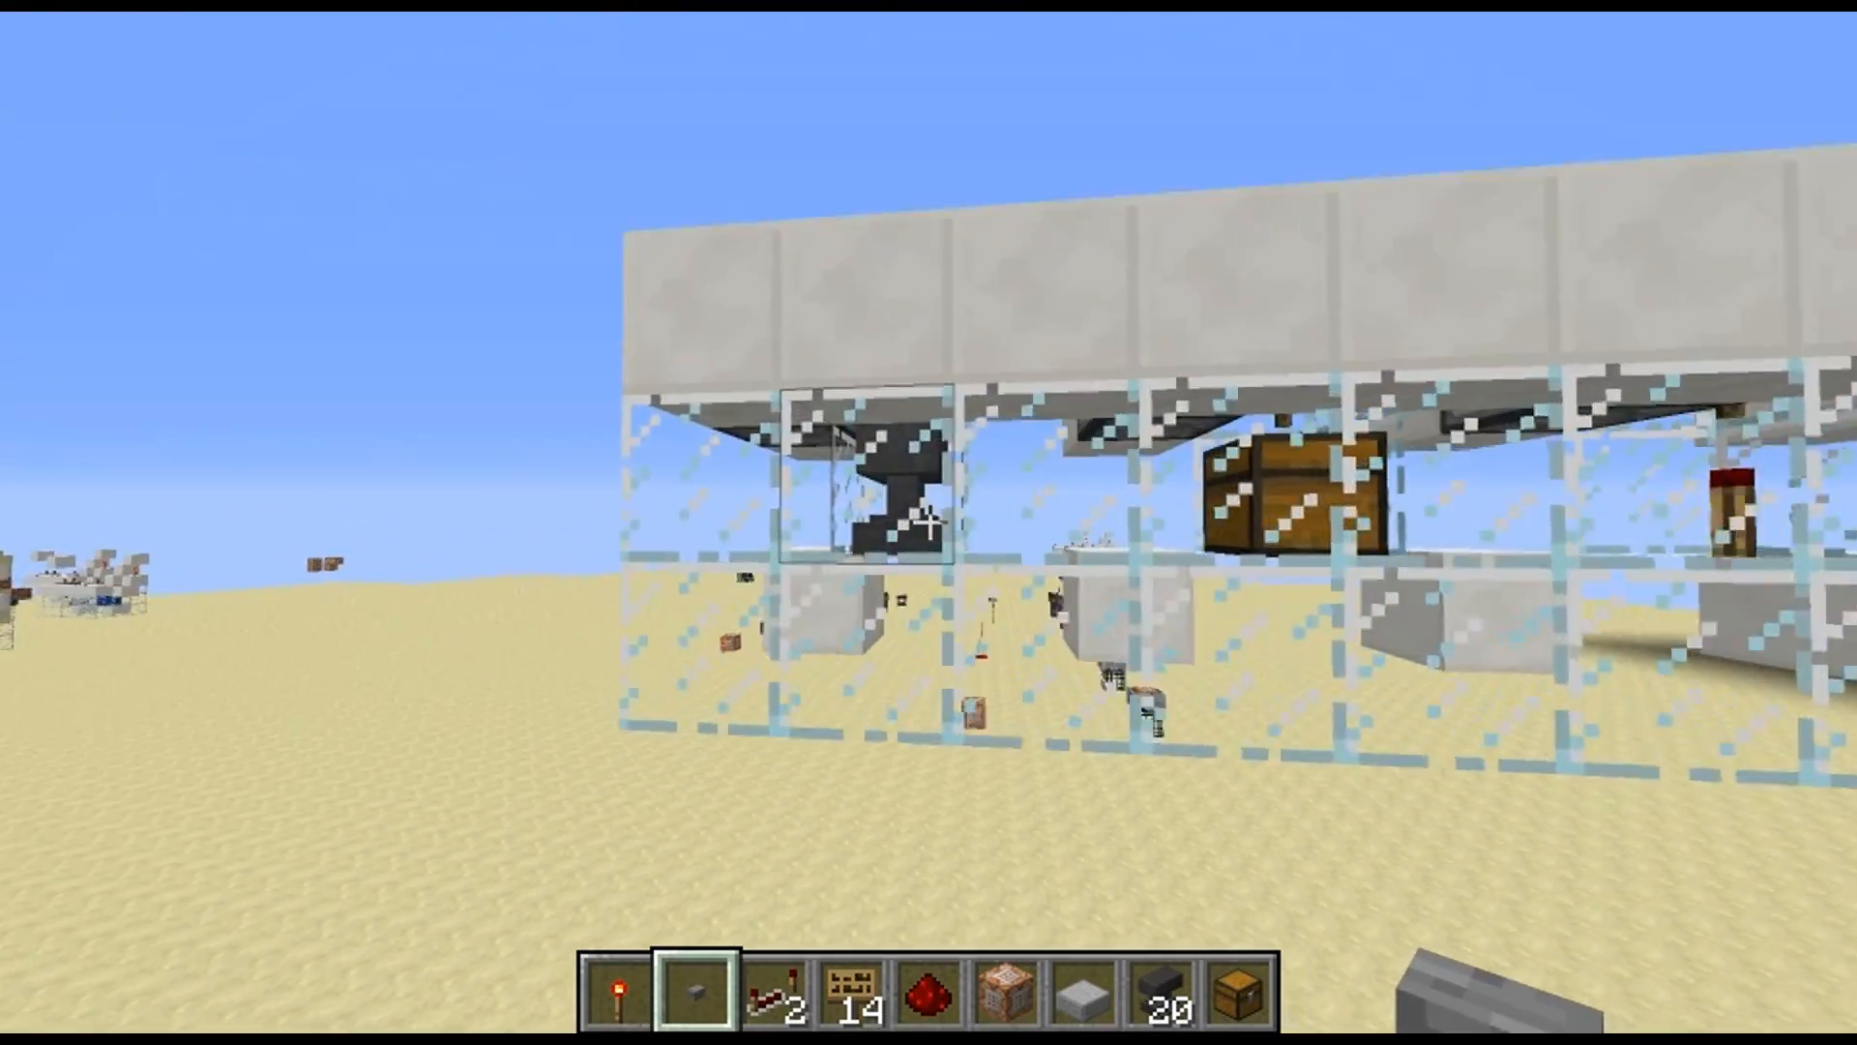
{"action": "key", "text": "w"}
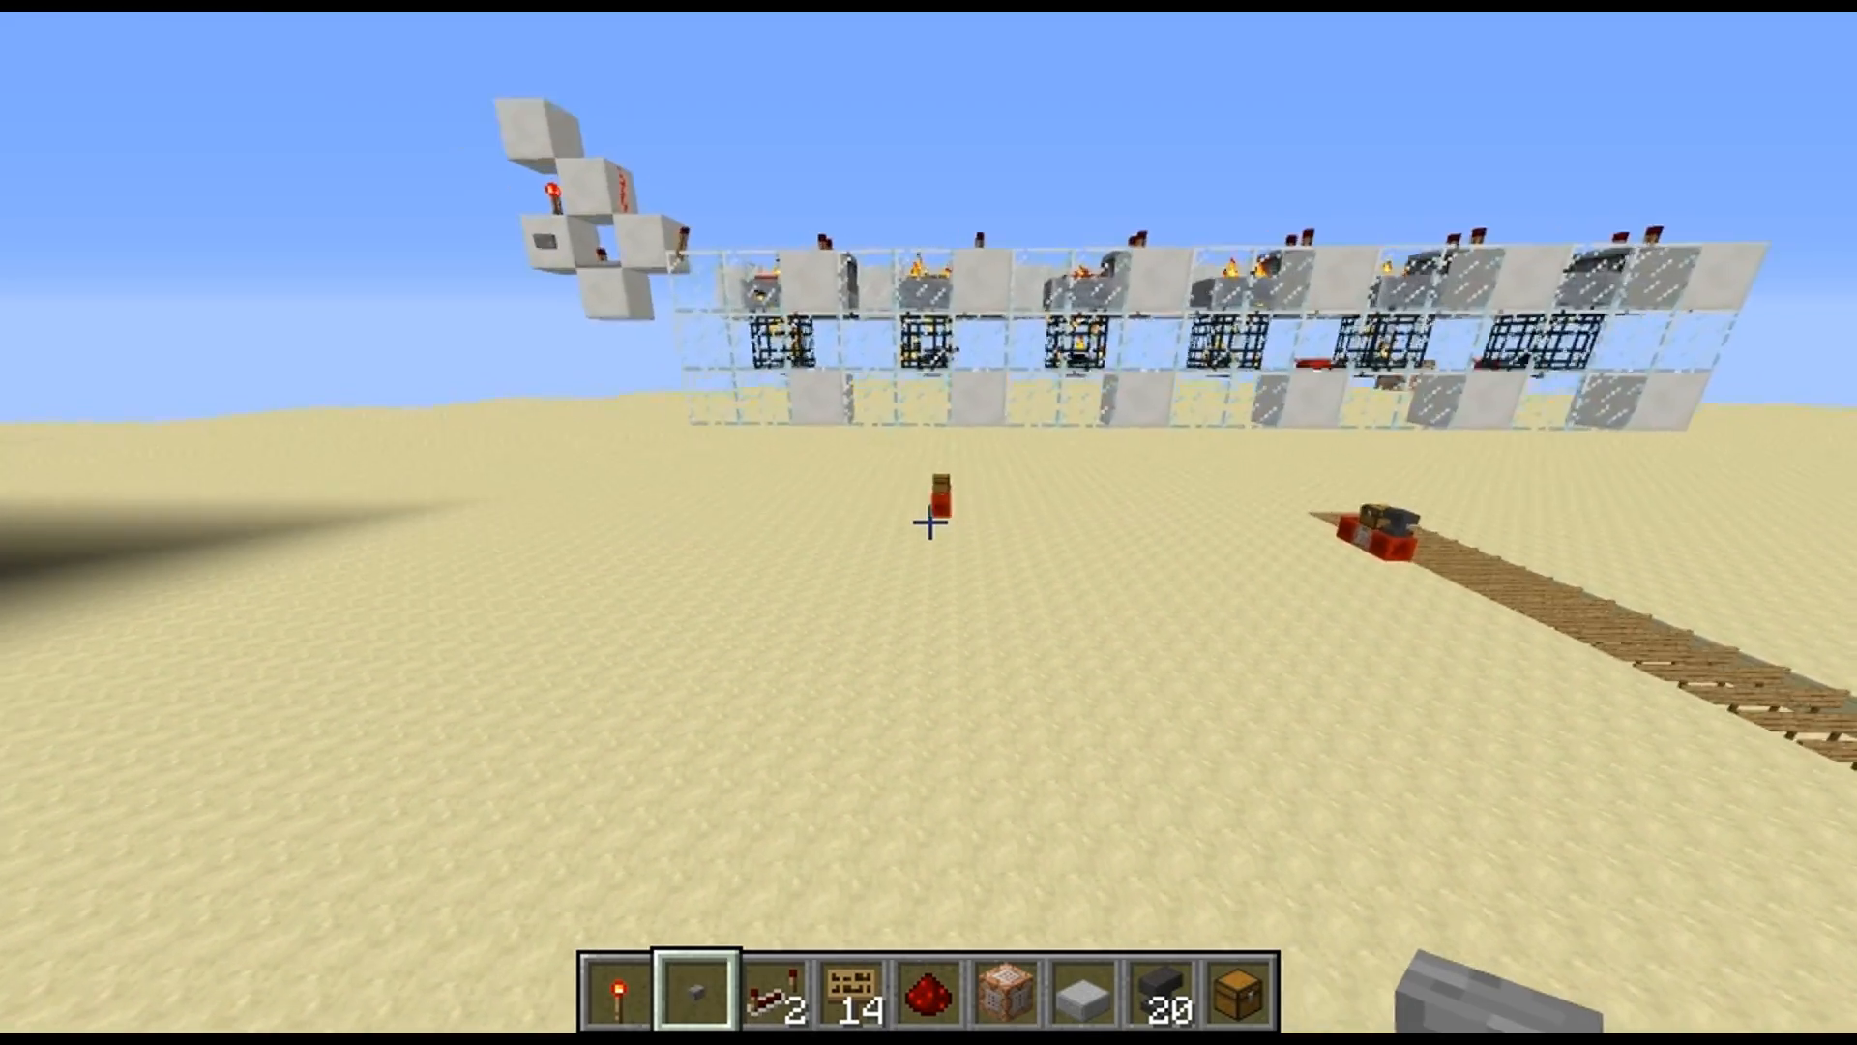
{"action": "key", "text": "w"}
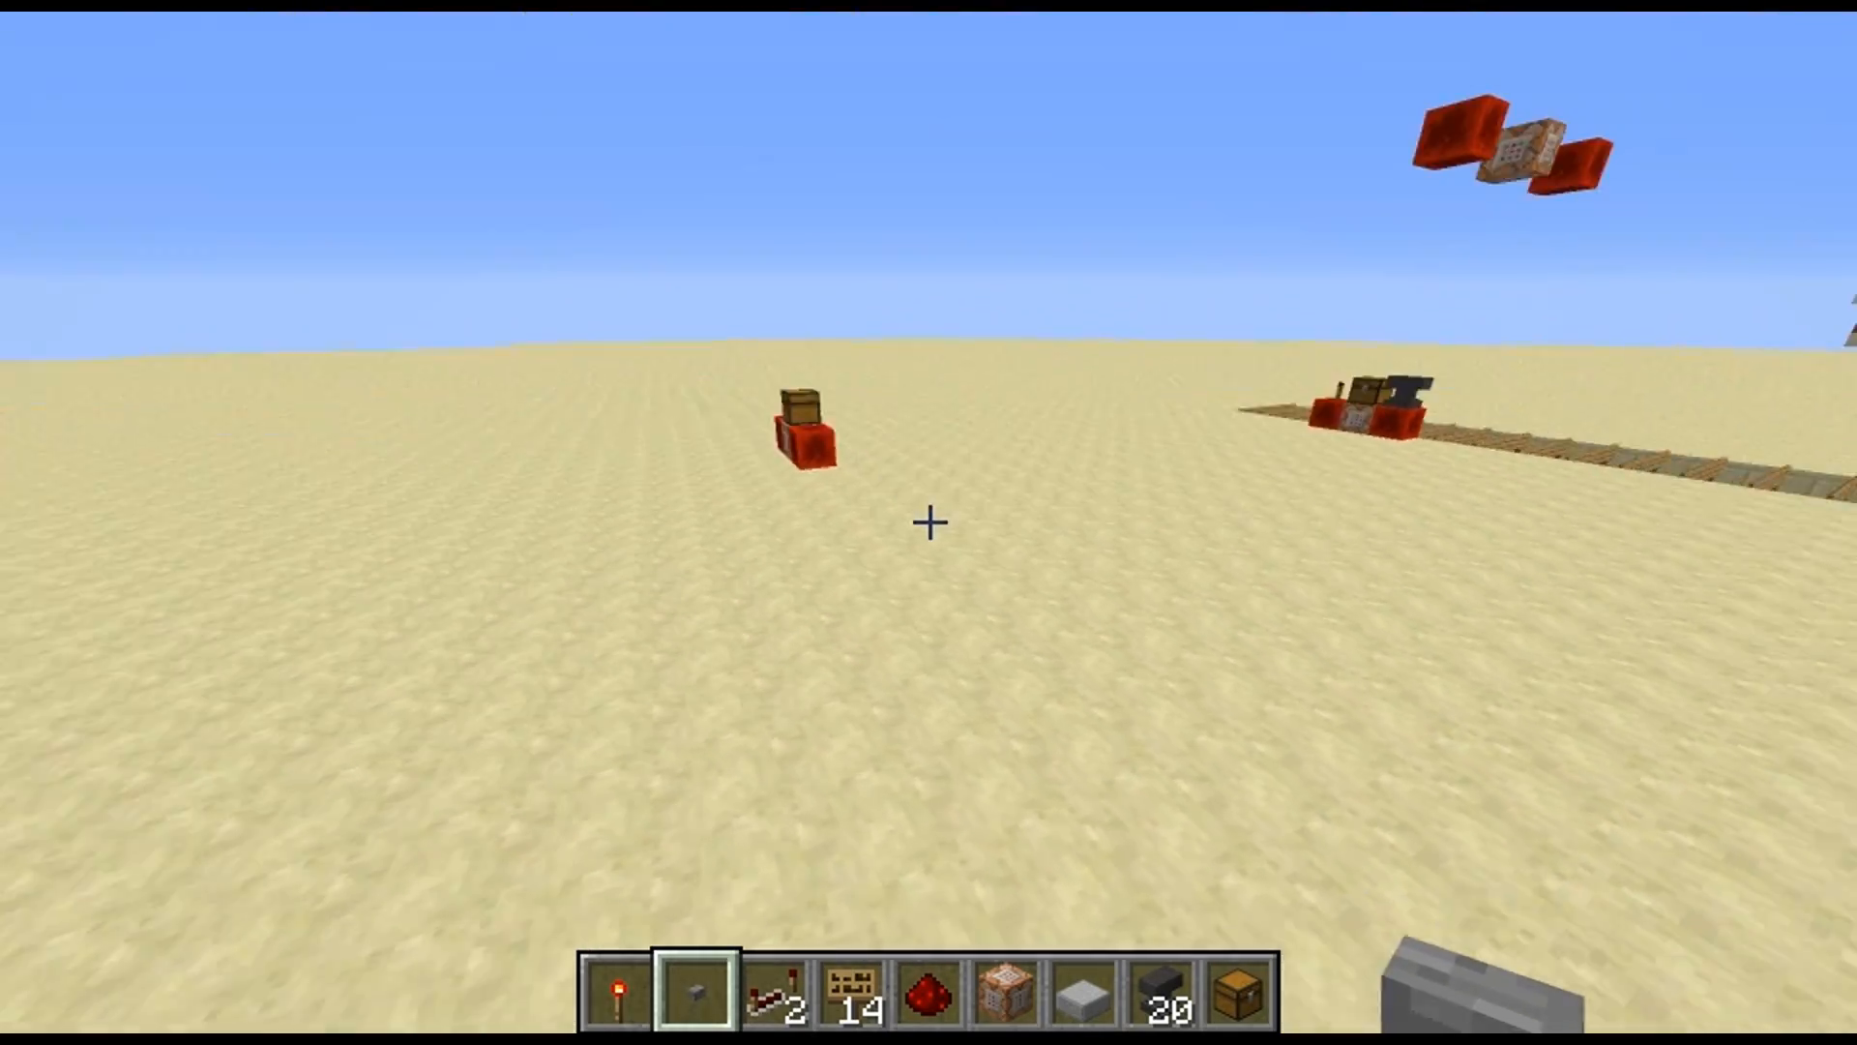
Pick smooth sandstone from the ground and place it beside the spawned chest
{"action": "key", "text": "w"}
{"action": "scroll", "coordinate": [929, 523], "scroll_direction": "down", "scroll_amount": 9}
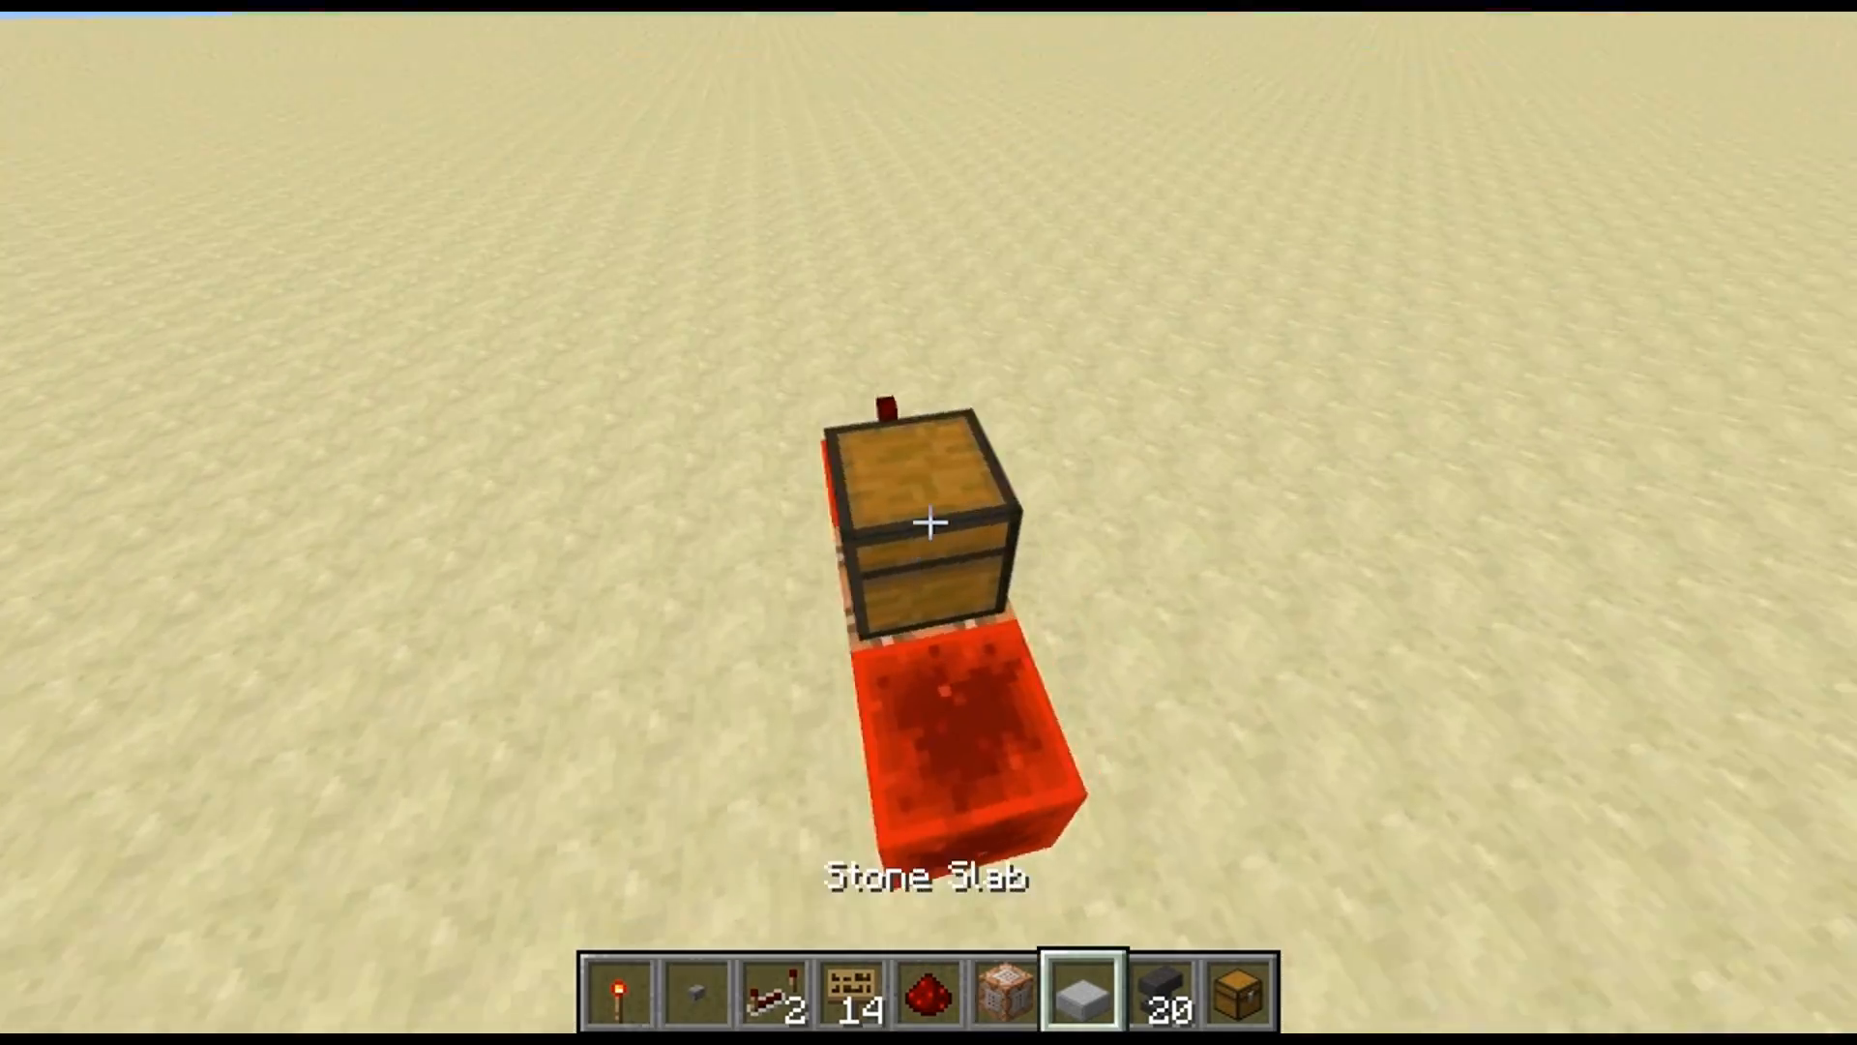
{"action": "scroll", "coordinate": [929, 523], "scroll_direction": "down", "scroll_amount": 4}
{"action": "middle_click", "coordinate": [929, 523]}
{"action": "right_click", "coordinate": [929, 522]}
{"action": "right_click", "coordinate": [928, 523]}
{"action": "key", "text": "a"}
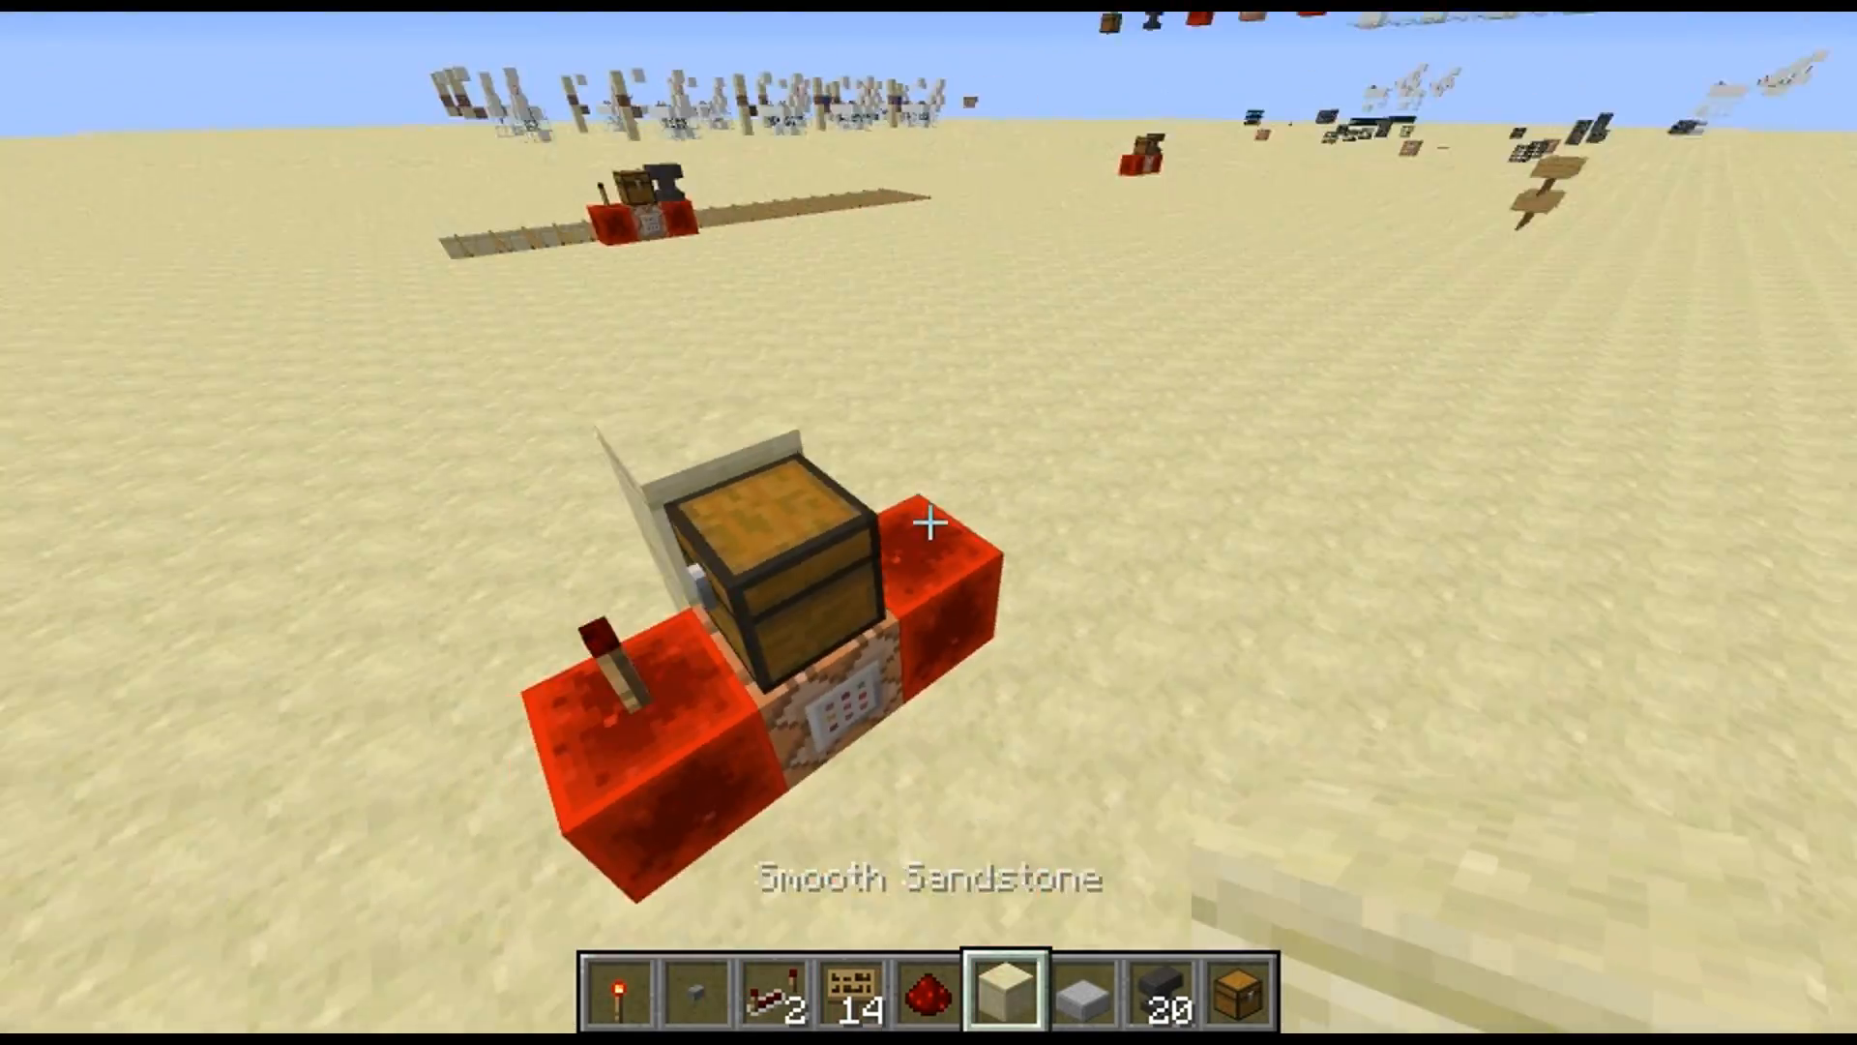
Turn on the debug information and examine the coordinates around the spawned blocks and the machine
{"action": "key", "text": "F3"}
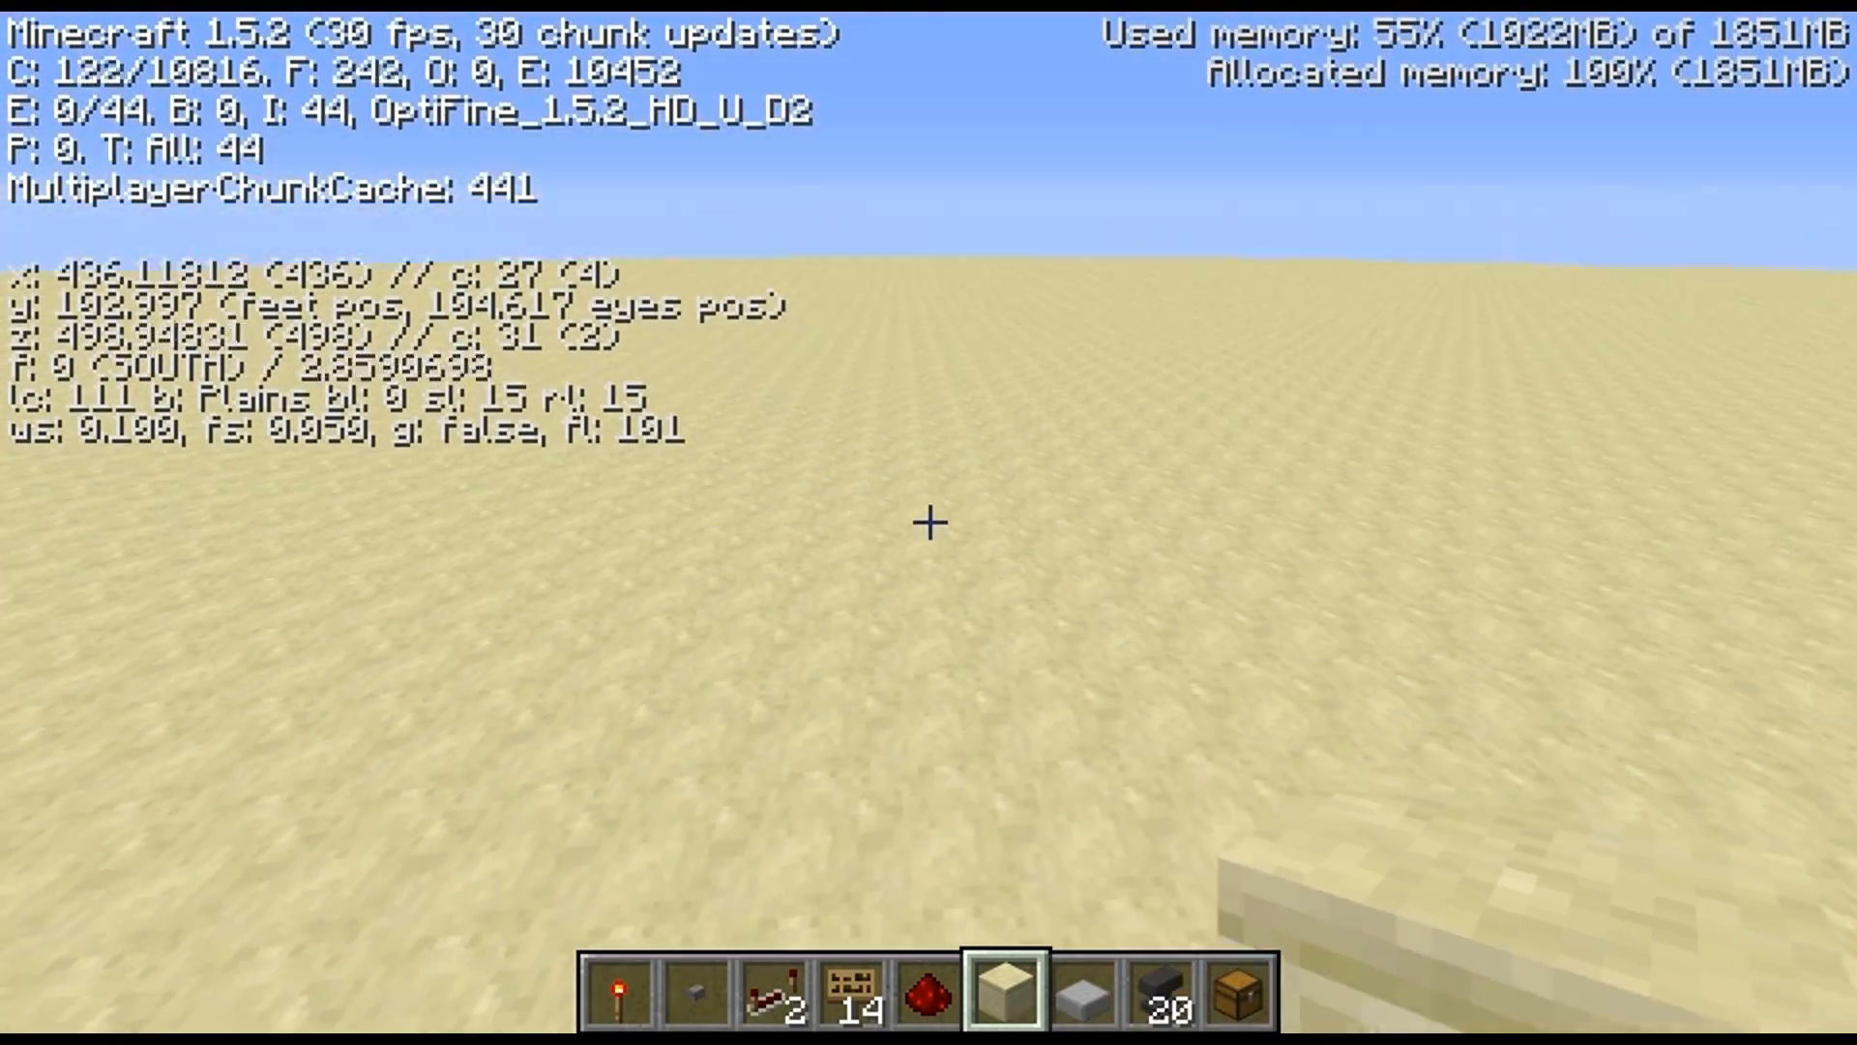
{"action": "key", "text": "s"}
{"action": "key", "text": "w"}
{"action": "key", "text": "a"}
{"action": "key", "text": "w"}
{"action": "key", "text": "space"}
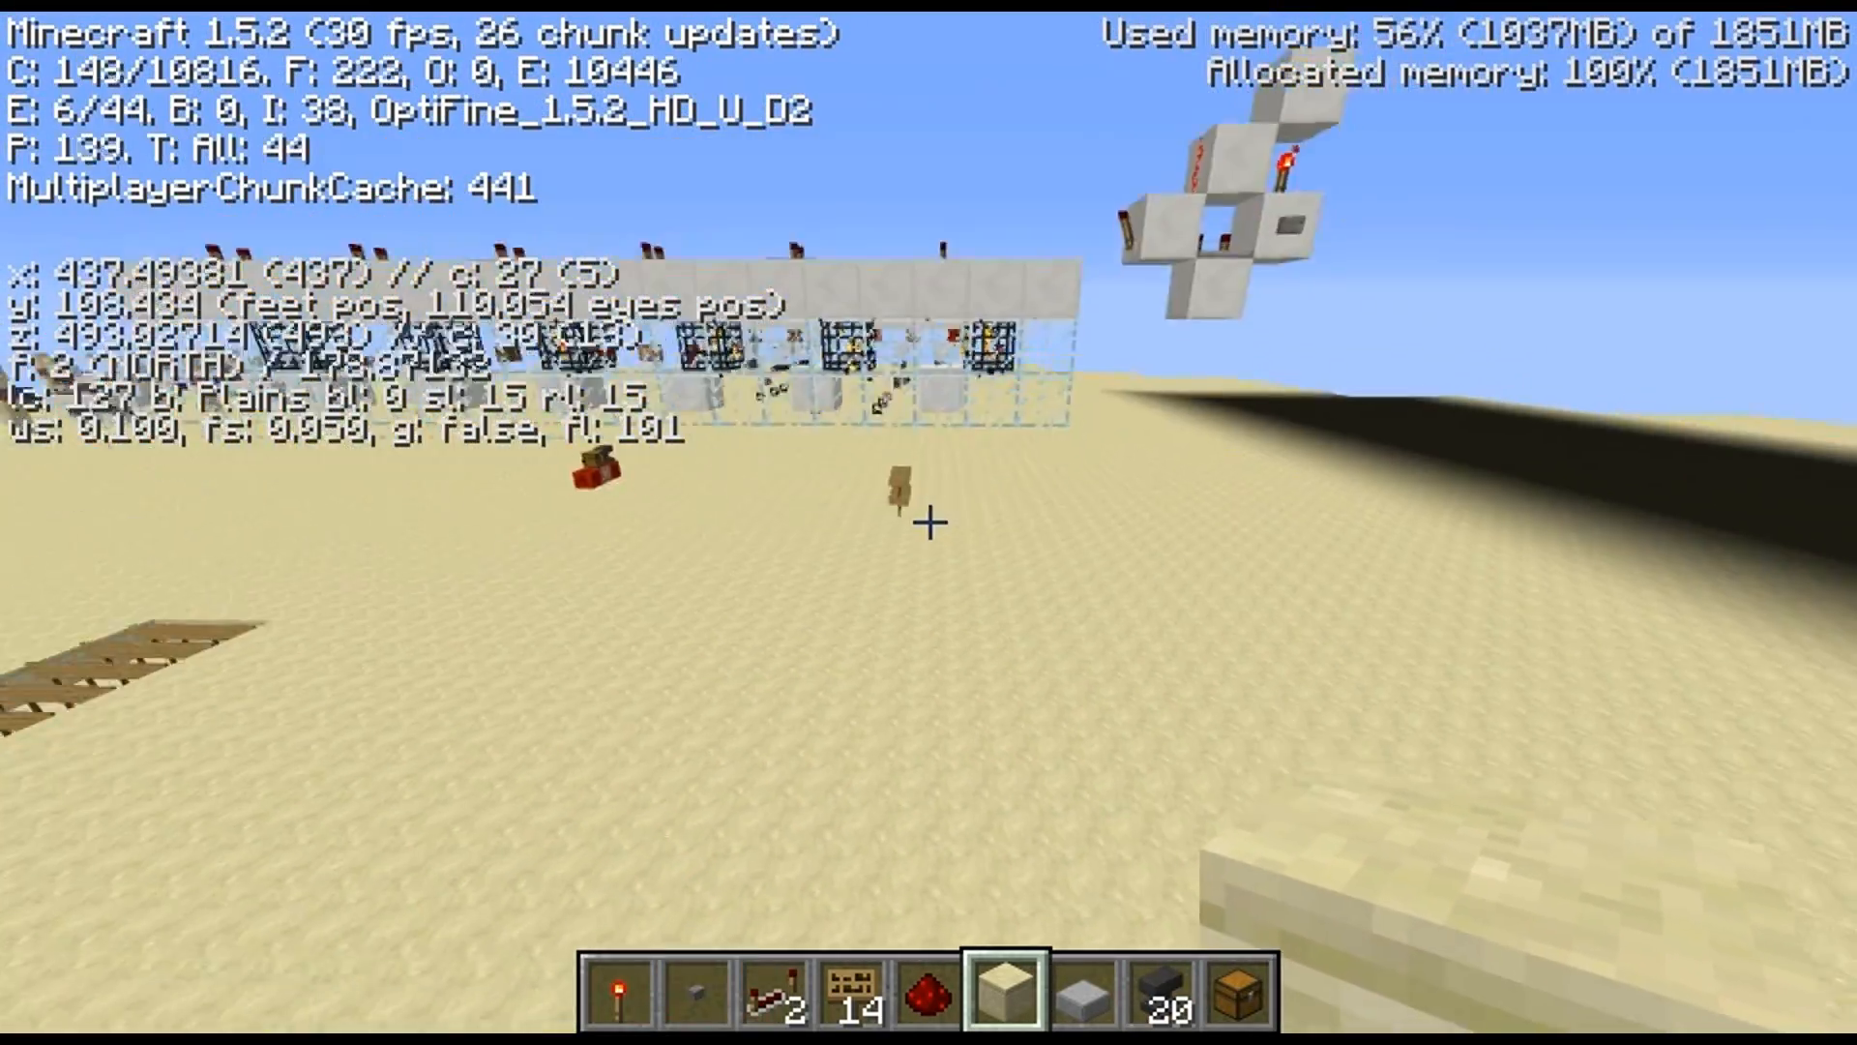
{"action": "key", "text": "w"}
{"action": "key", "text": "space"}
{"action": "key", "text": "d"}
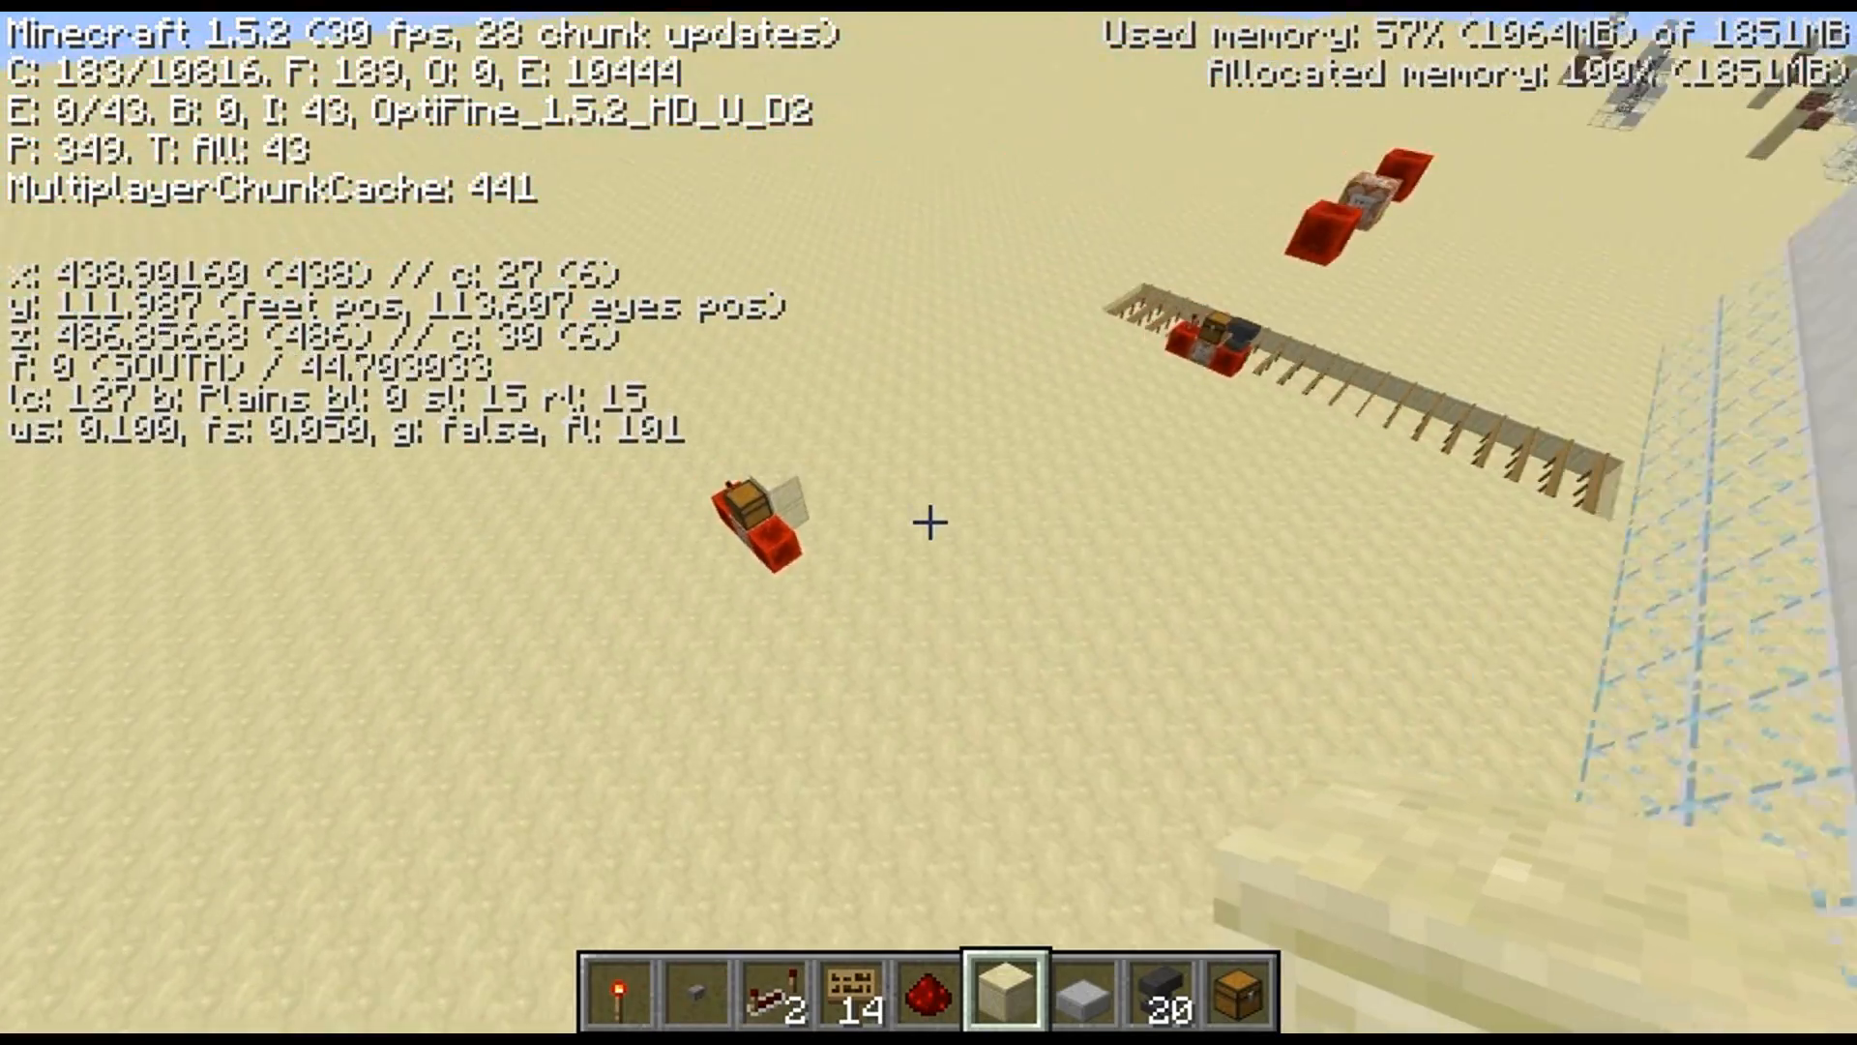
{"action": "key", "text": "shift"}
{"action": "key", "text": "w"}
{"action": "key", "text": "a"}
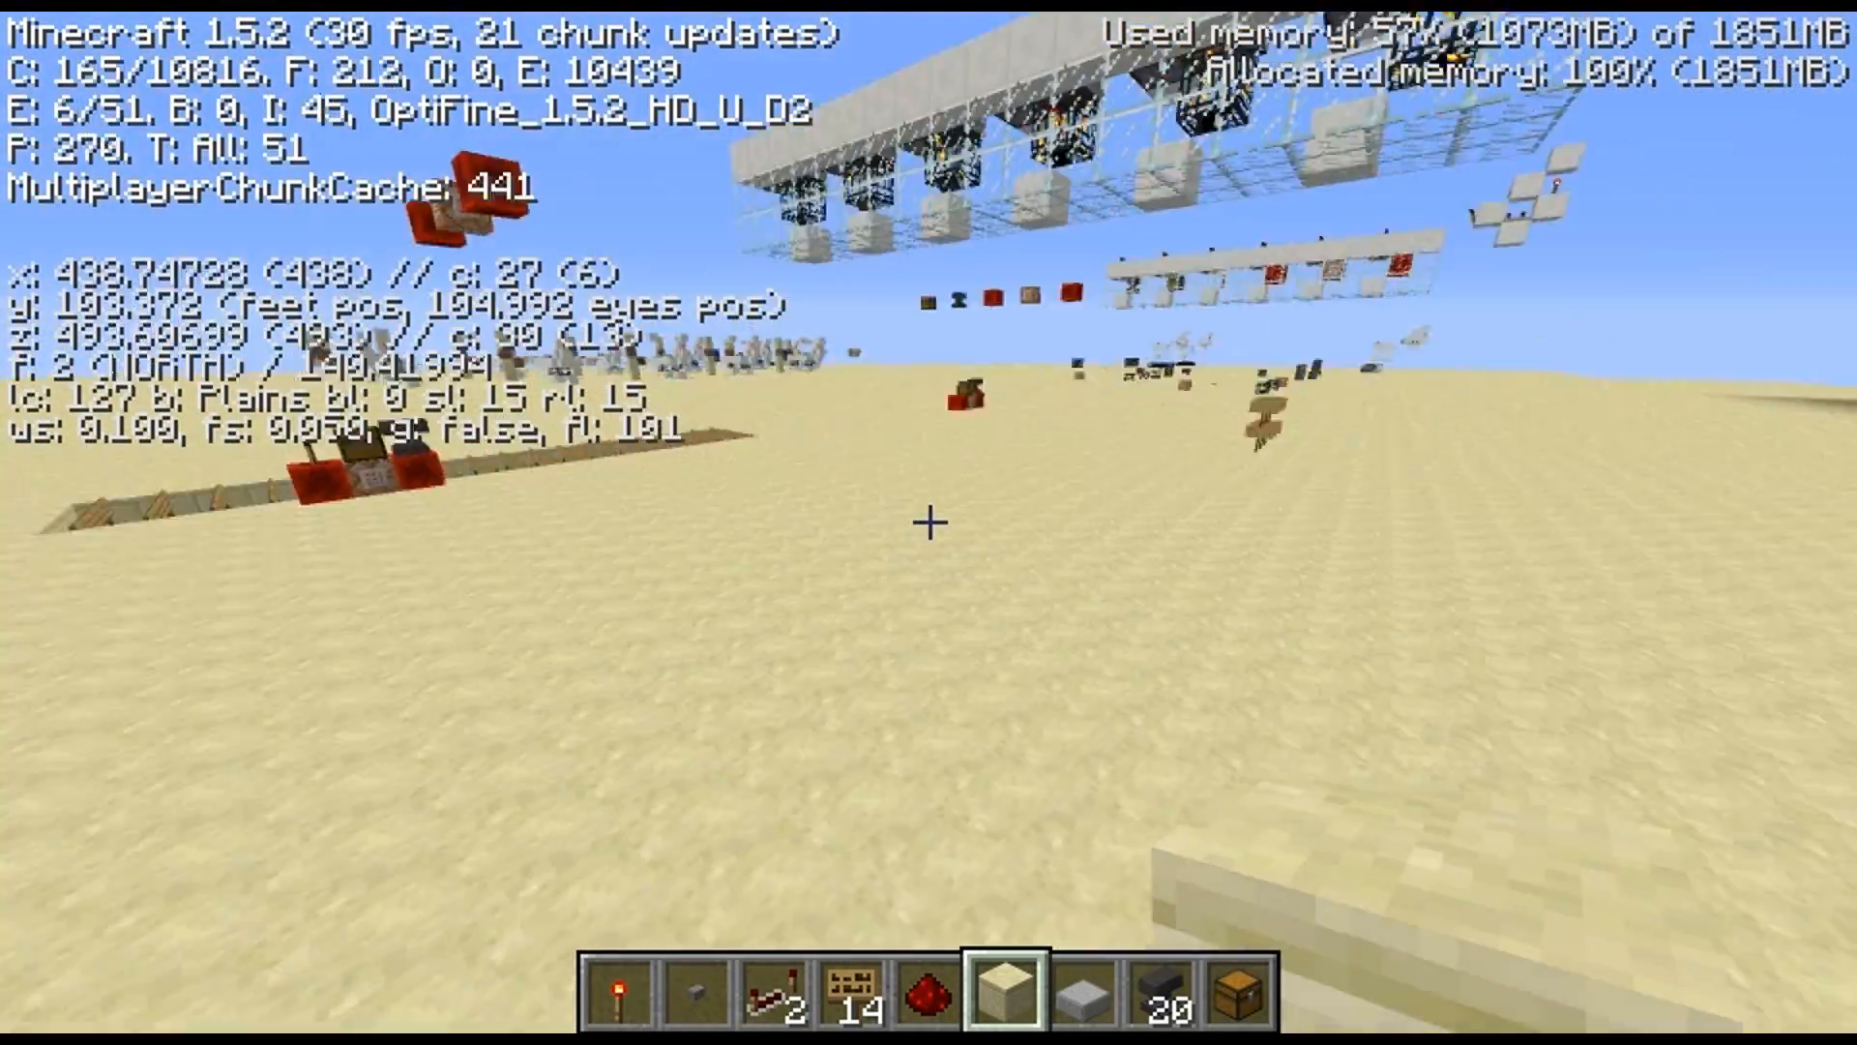
Fly up to the spawner machine and activate it with its stone button
{"action": "key", "text": "w"}
{"action": "key", "text": "space"}
{"action": "key", "text": "d"}
{"action": "key", "text": "w"}
{"action": "key", "text": "space"}
{"action": "key", "text": "d"}
{"action": "right_click", "coordinate": [929, 523]}
{"action": "key", "text": "s"}
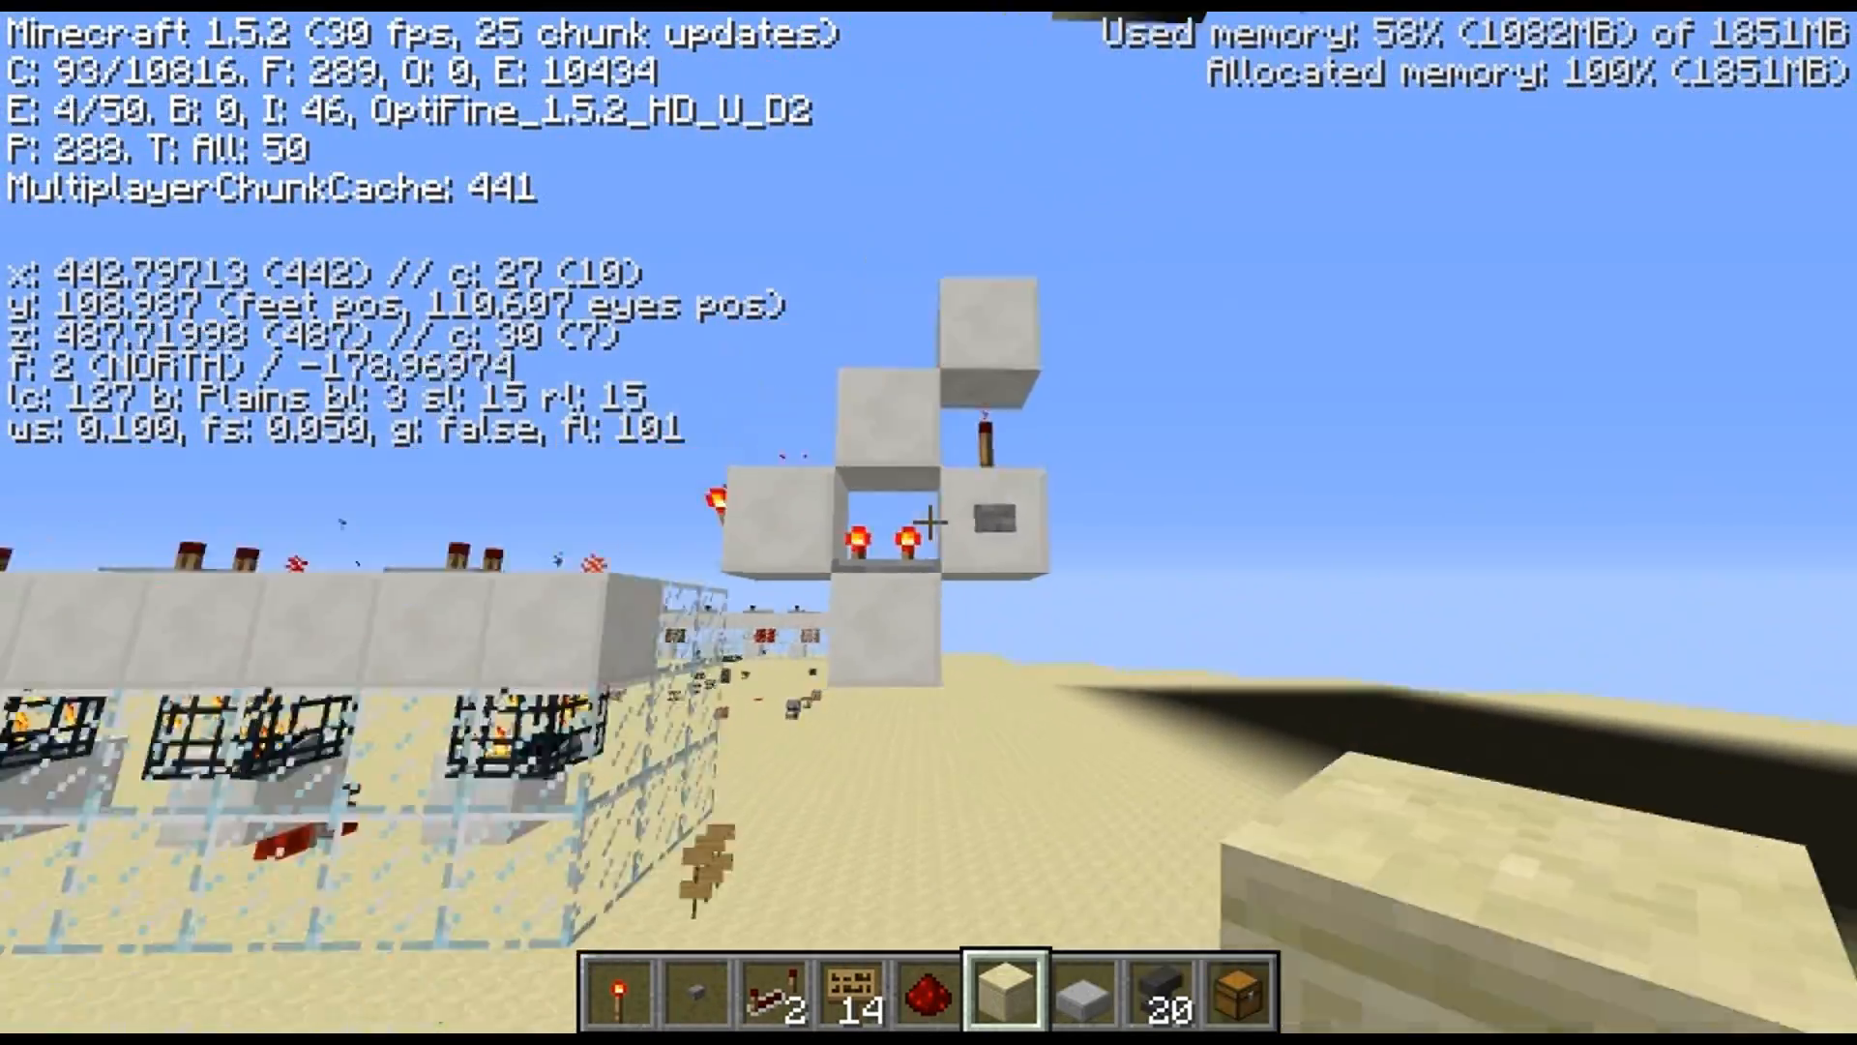
Return to the spawned redstone blocks, command block and chest beside the sandstone, and inspect the result
{"action": "key", "text": "w"}
{"action": "key", "text": "a"}
{"action": "key", "text": "shift"}
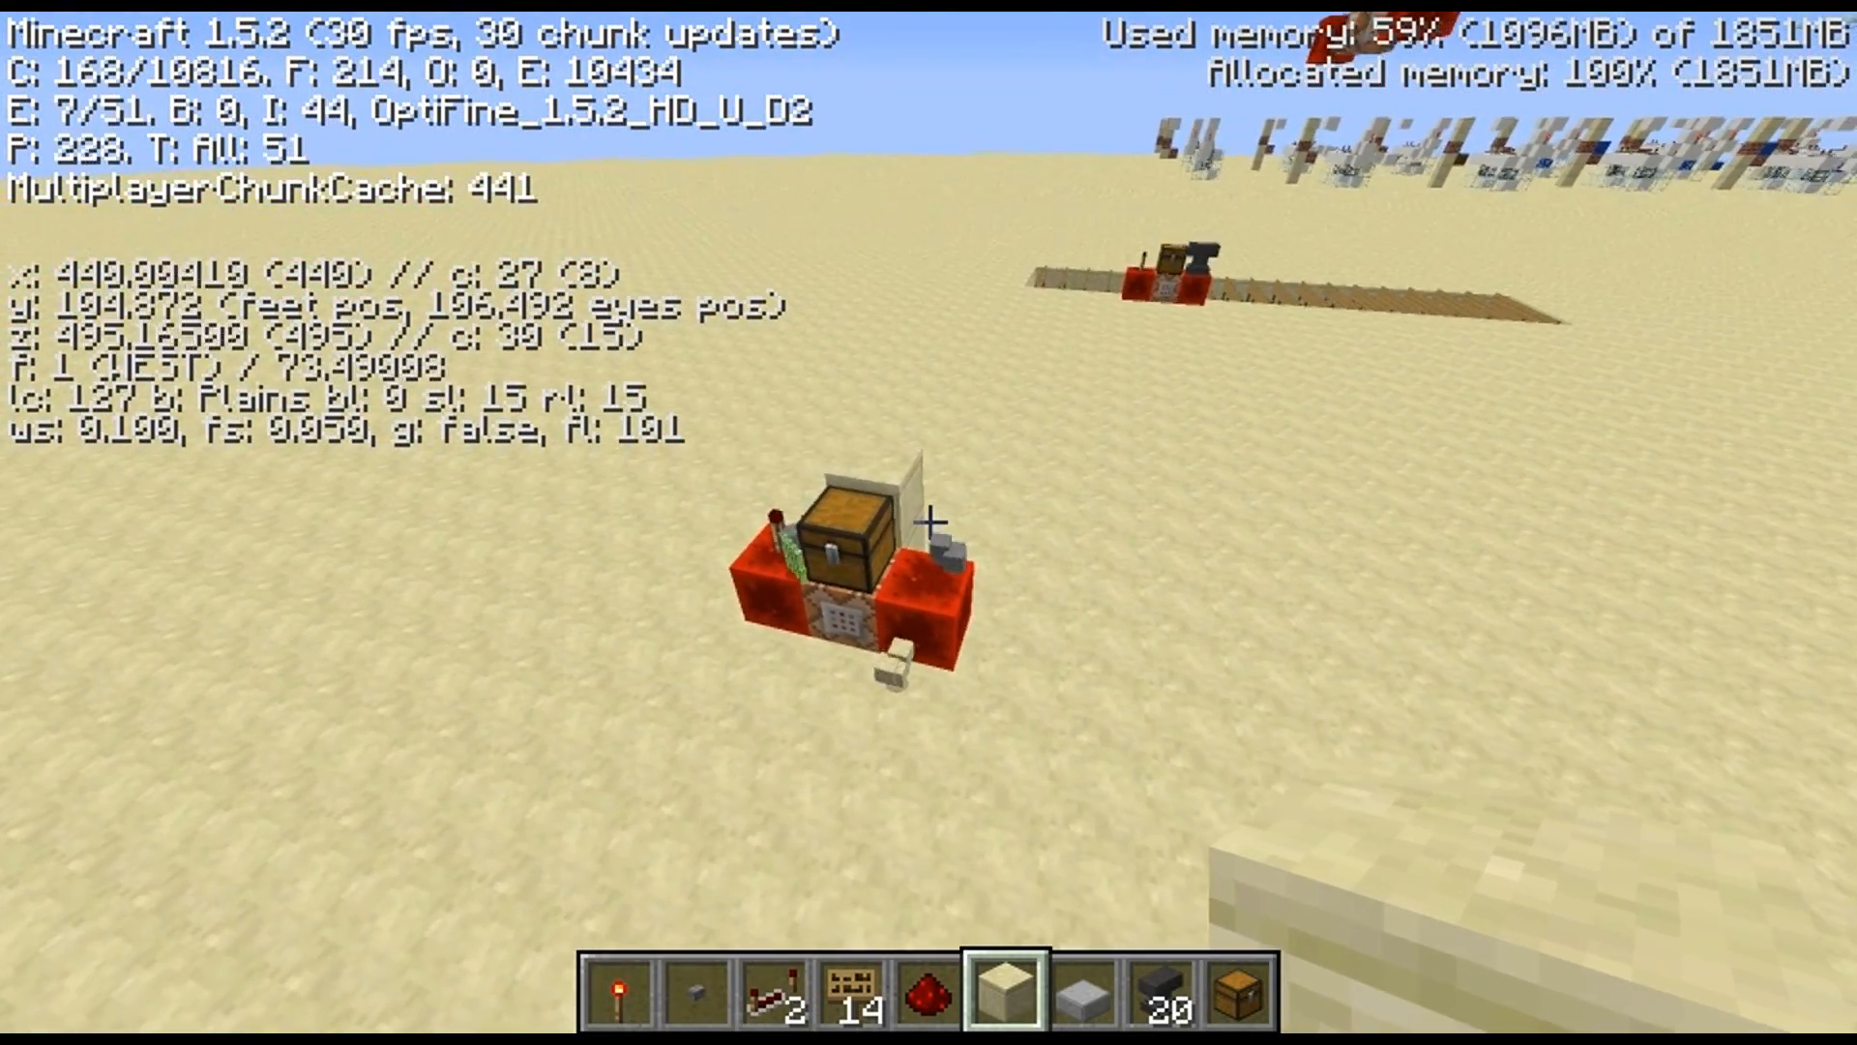
{"action": "key", "text": "shift"}
{"action": "key", "text": "w"}
{"action": "key", "text": "space"}
{"action": "key", "text": "a"}
{"action": "key", "text": "s"}
{"action": "key", "text": "w"}
{"action": "key", "text": "shift"}
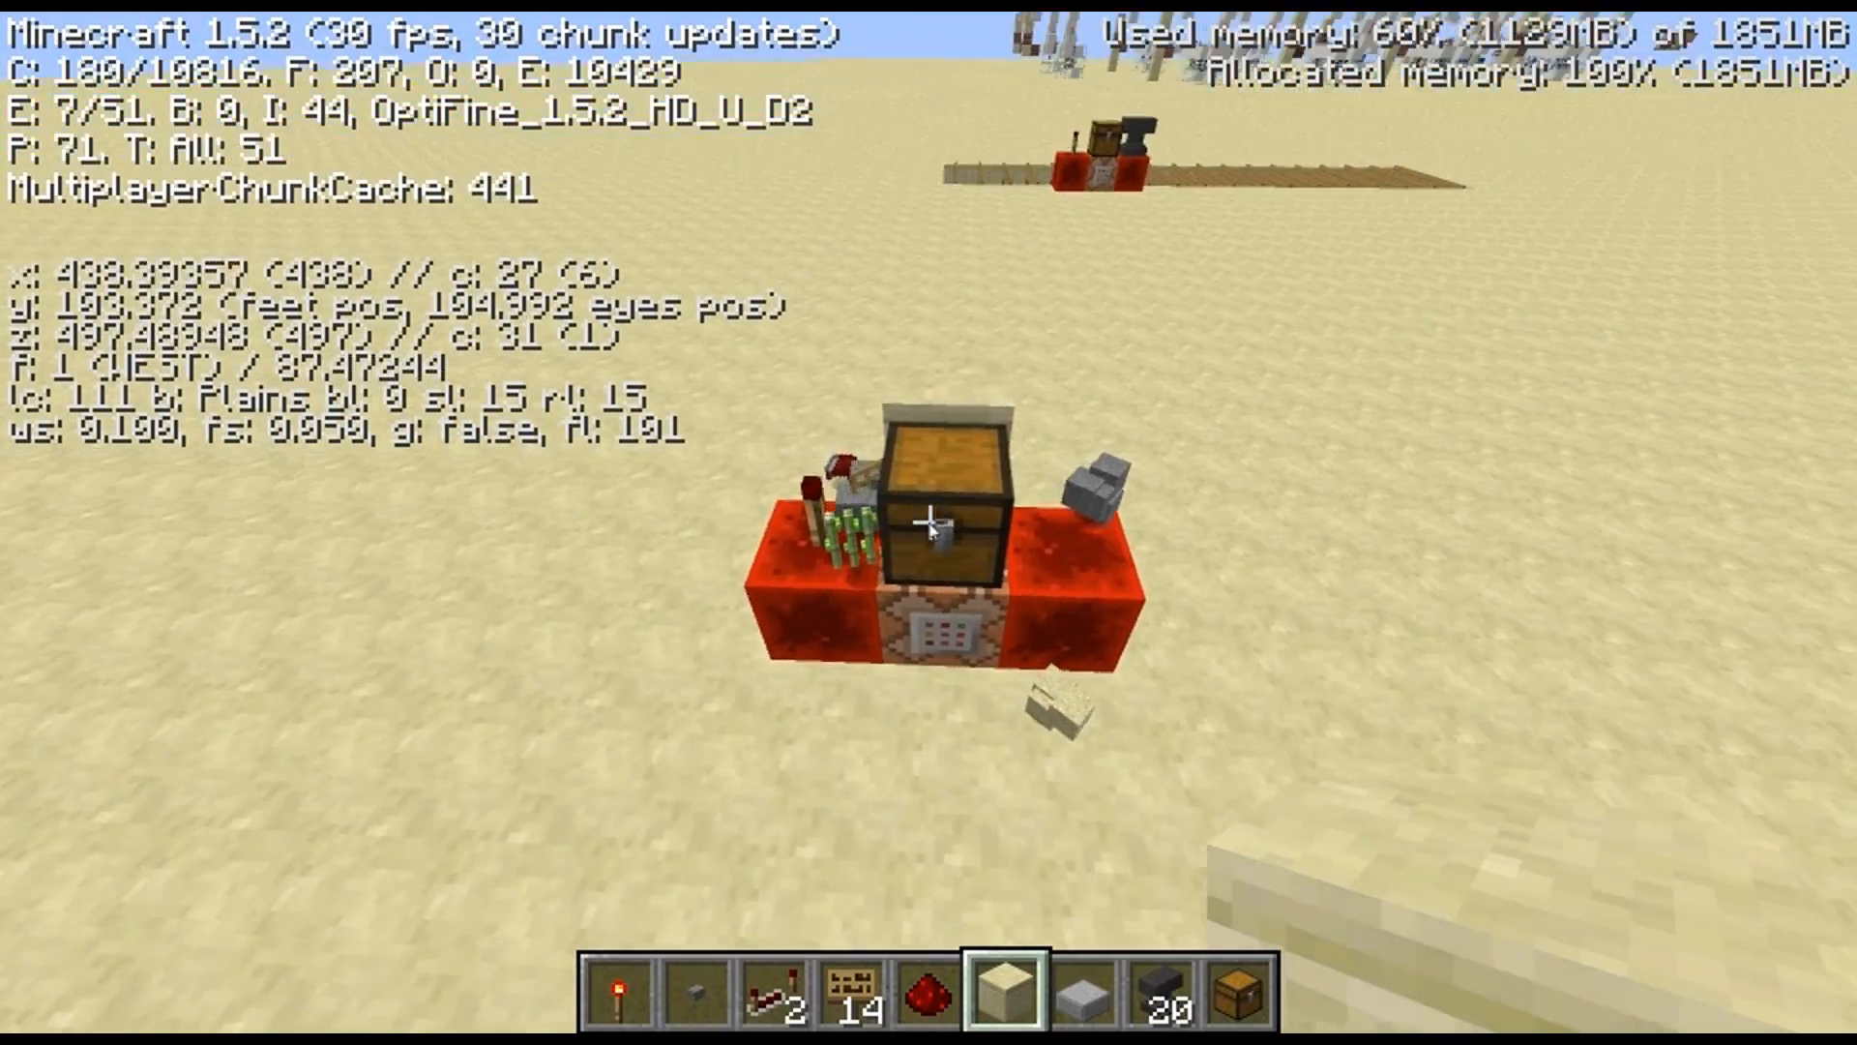
{"action": "right_click", "coordinate": [930, 522]}
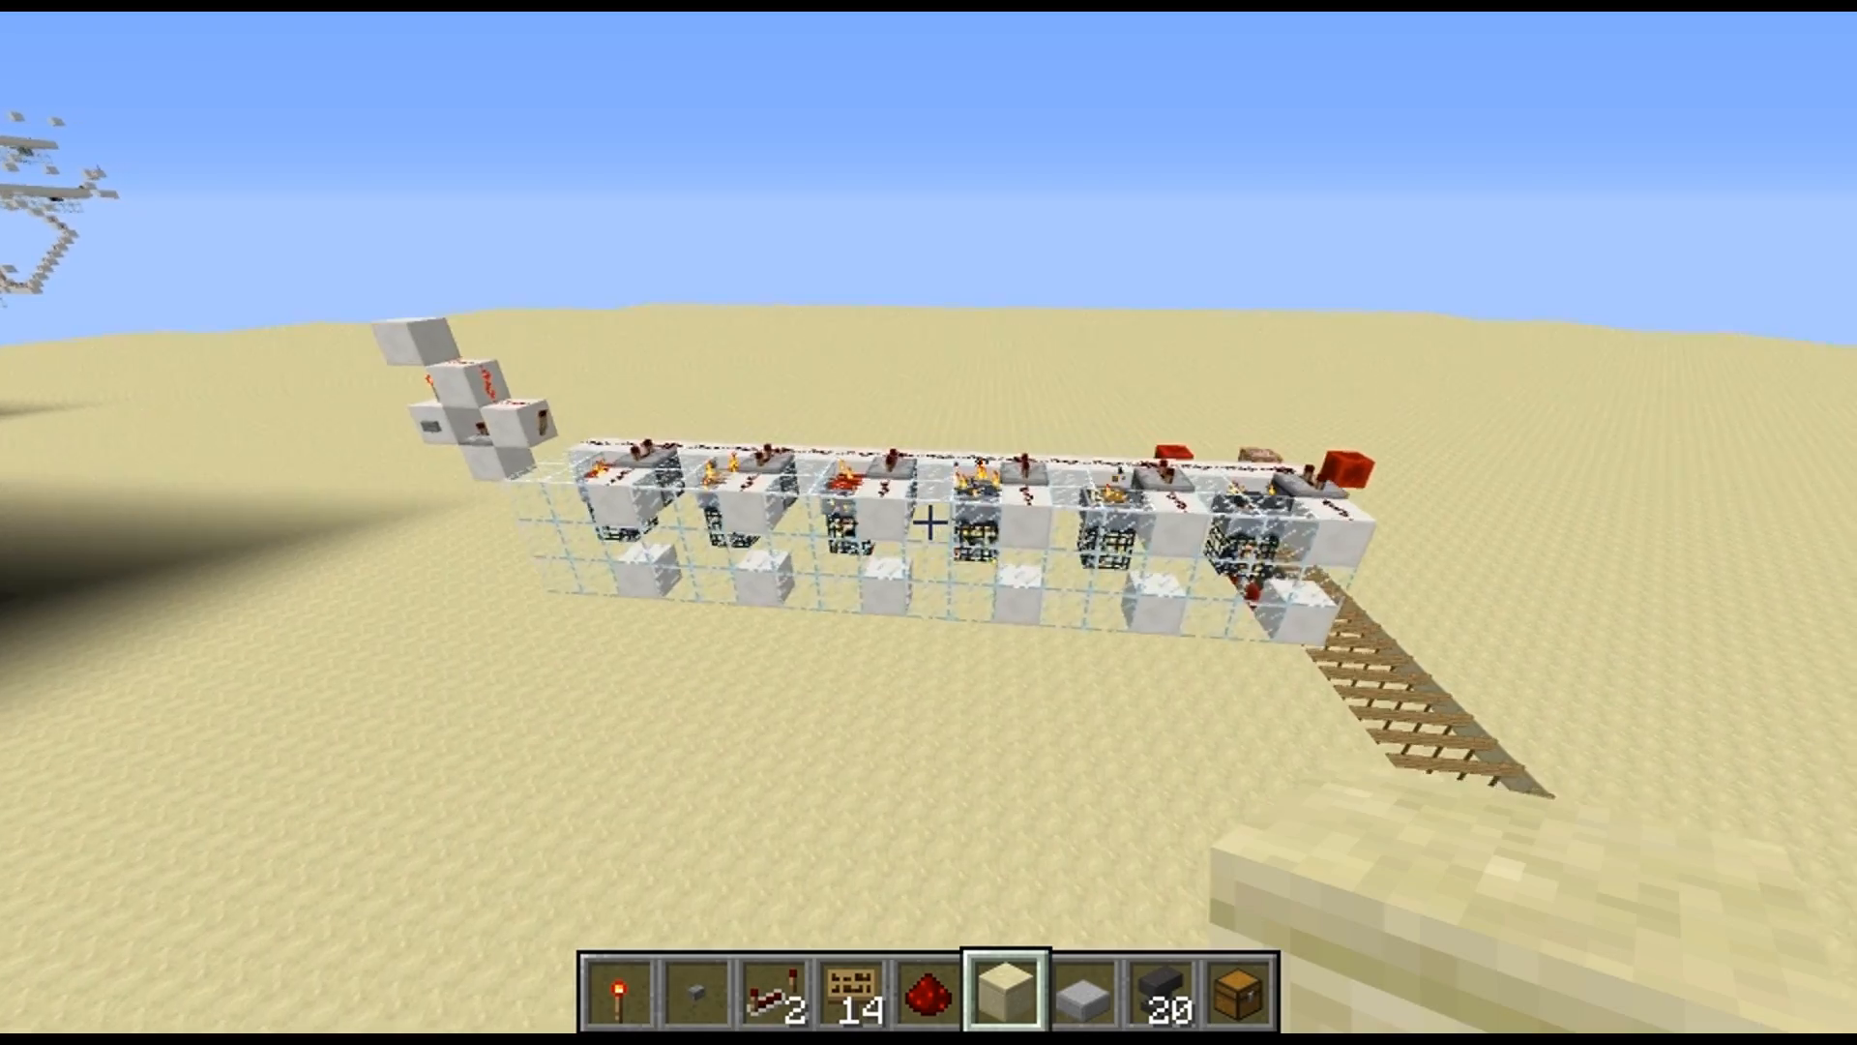
Place a repeater in the redstone line along the top of the spawner machine
{"action": "key", "text": "3"}
{"action": "key", "text": "w"}
{"action": "key", "text": "w"}
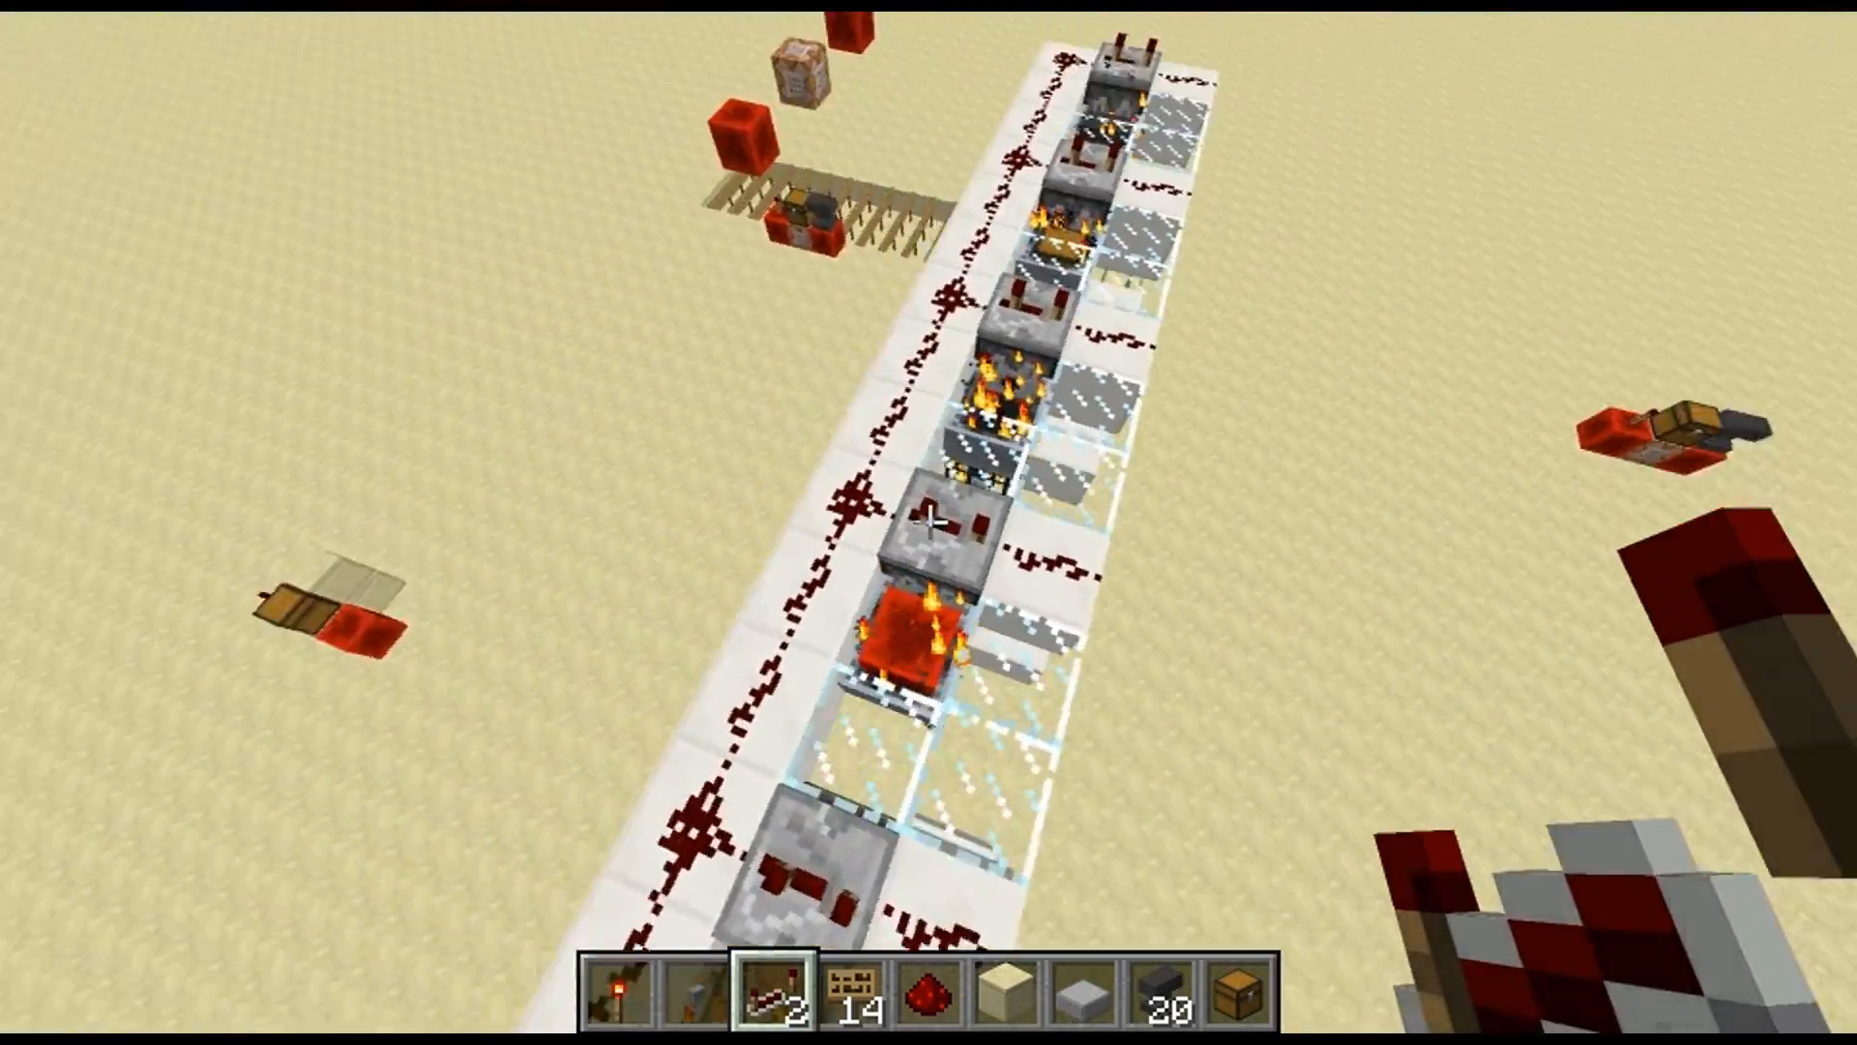
{"action": "left_click", "coordinate": [928, 522]}
{"action": "right_click", "coordinate": [929, 523]}
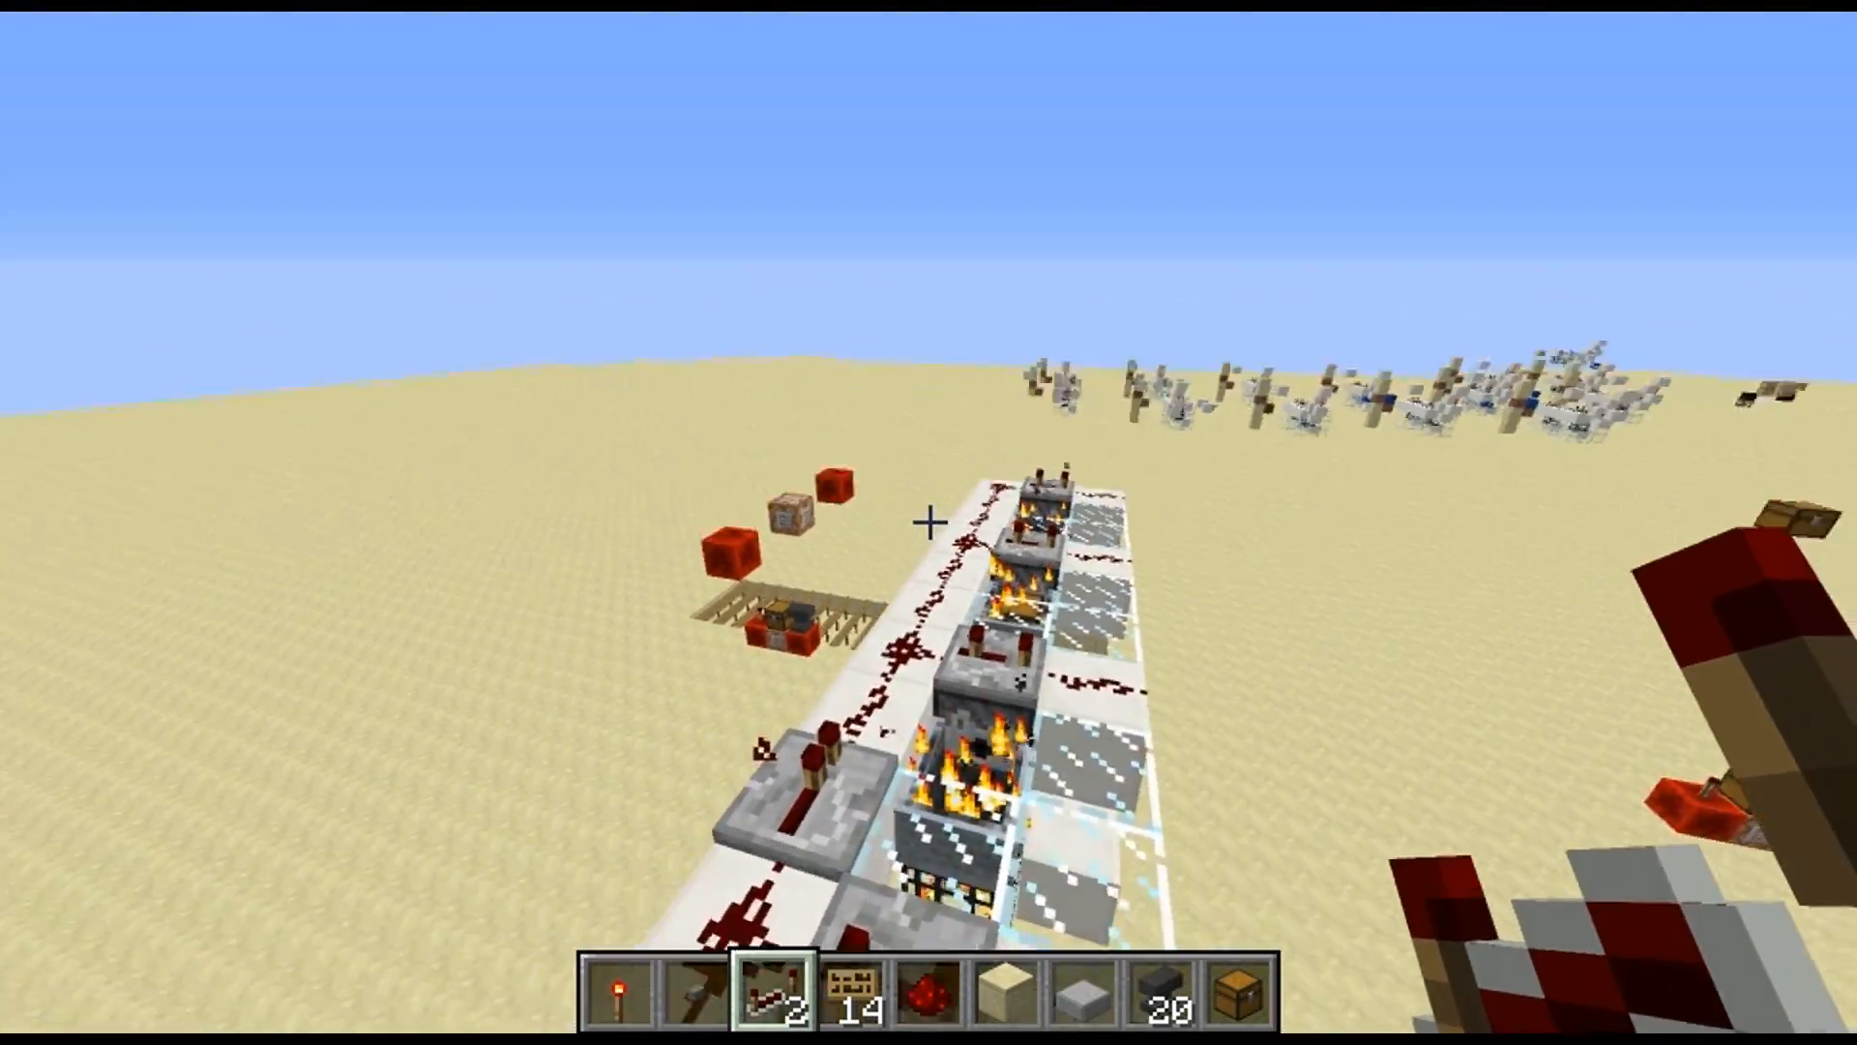
{"action": "left_click", "coordinate": [928, 522]}
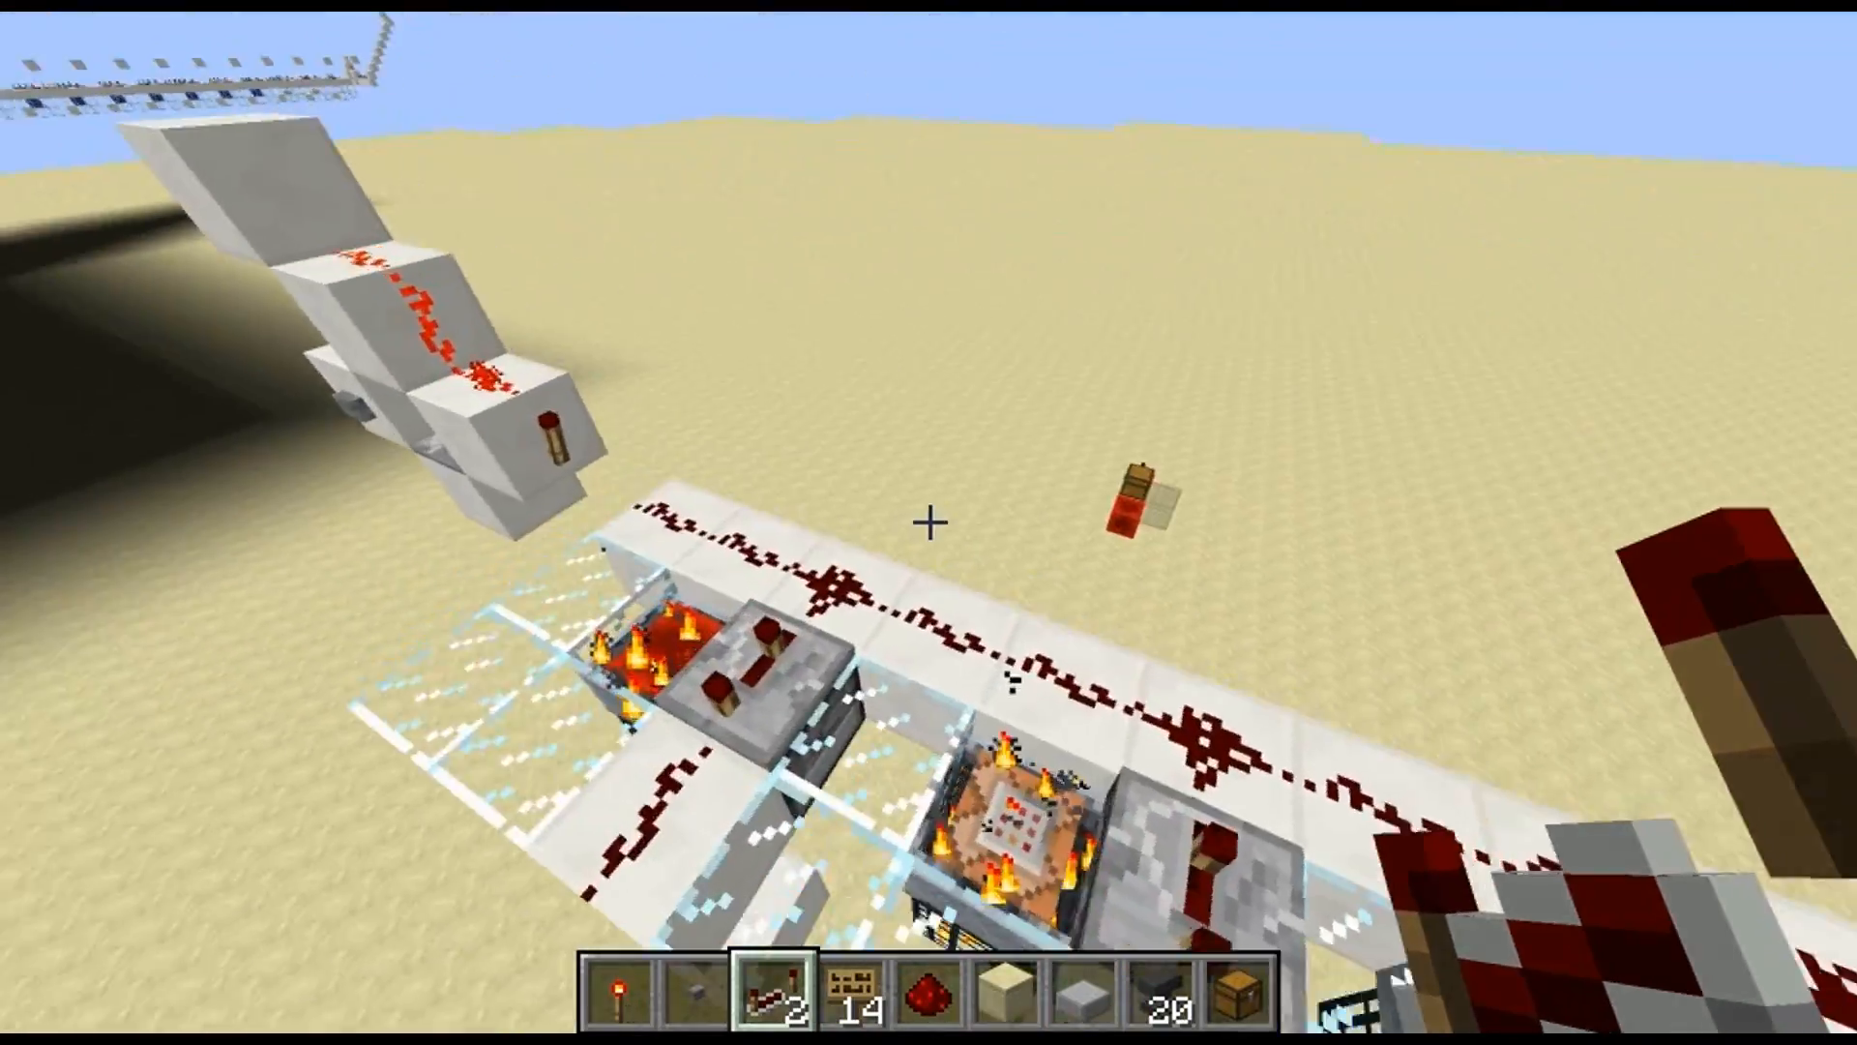
Clear the previously spawned blocks beside the smooth sandstone and run the machine again
{"action": "key", "text": "w"}
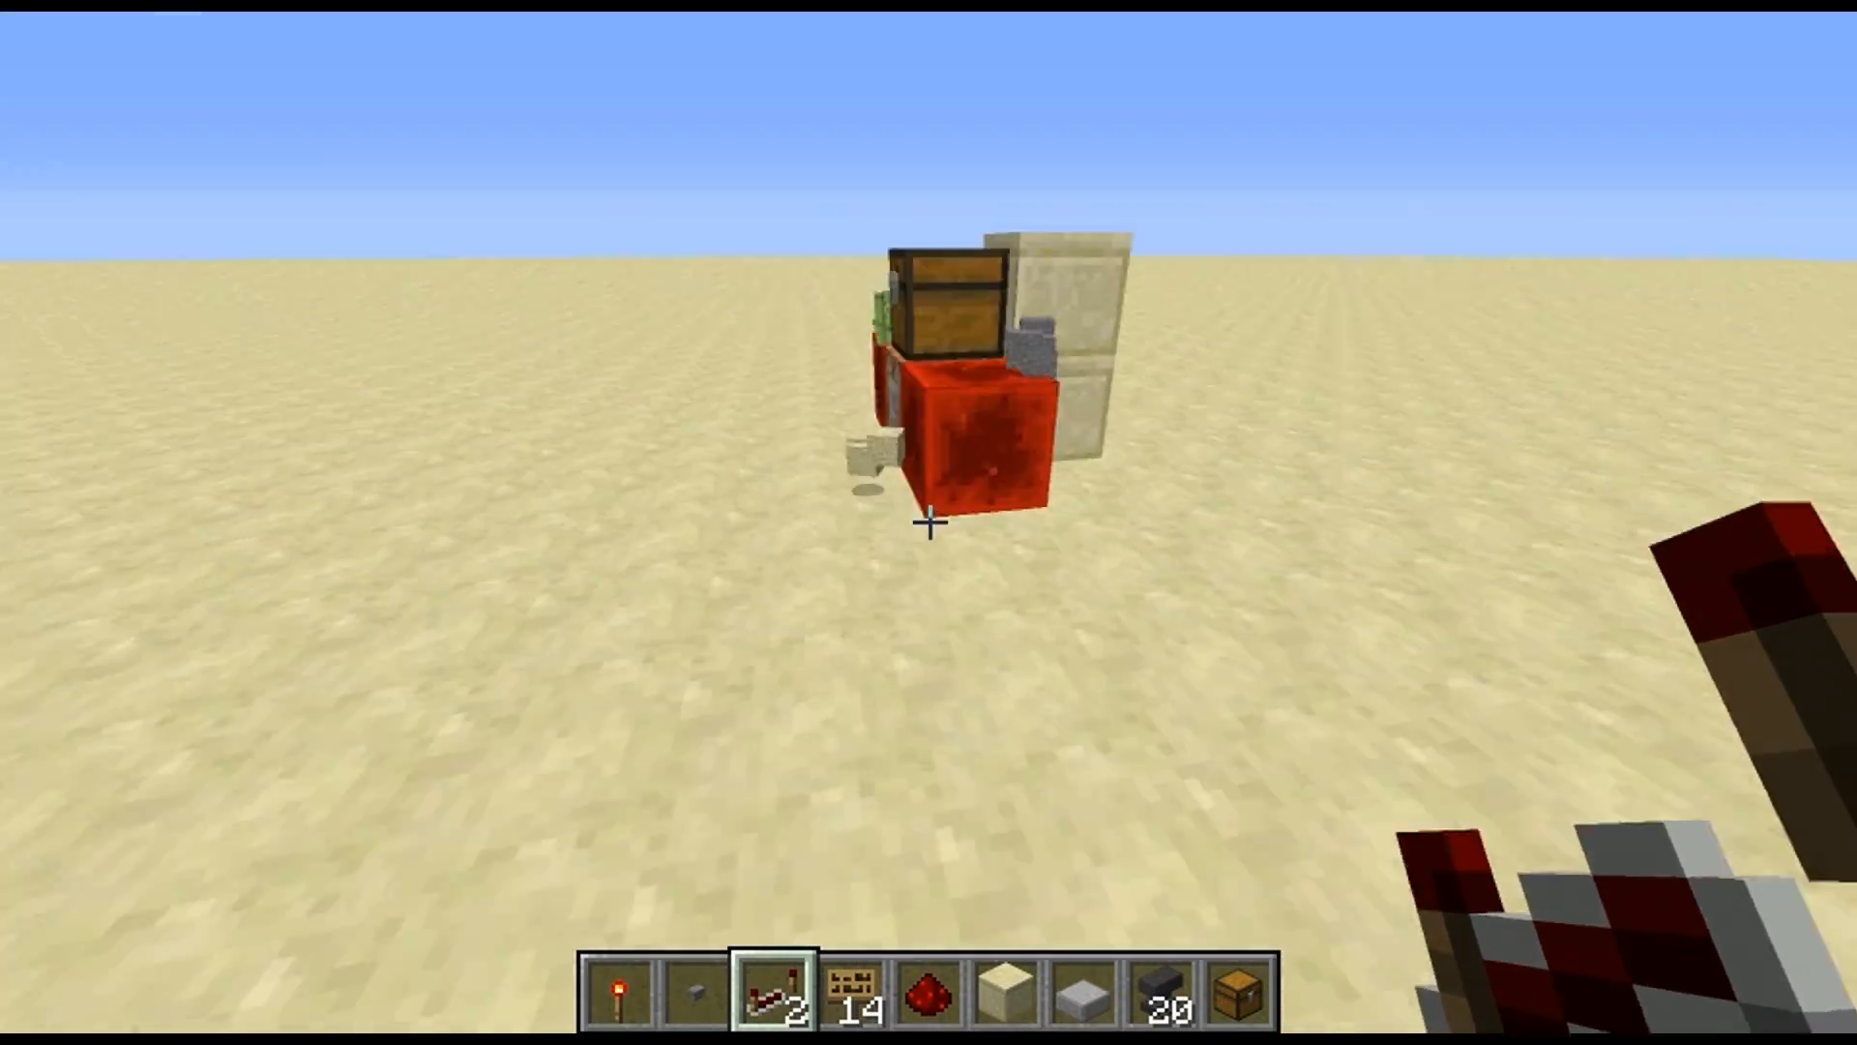
{"action": "left_click", "coordinate": [929, 522]}
{"action": "left_click", "coordinate": [929, 523]}
{"action": "left_click", "coordinate": [928, 522]}
{"action": "key", "text": "w"}
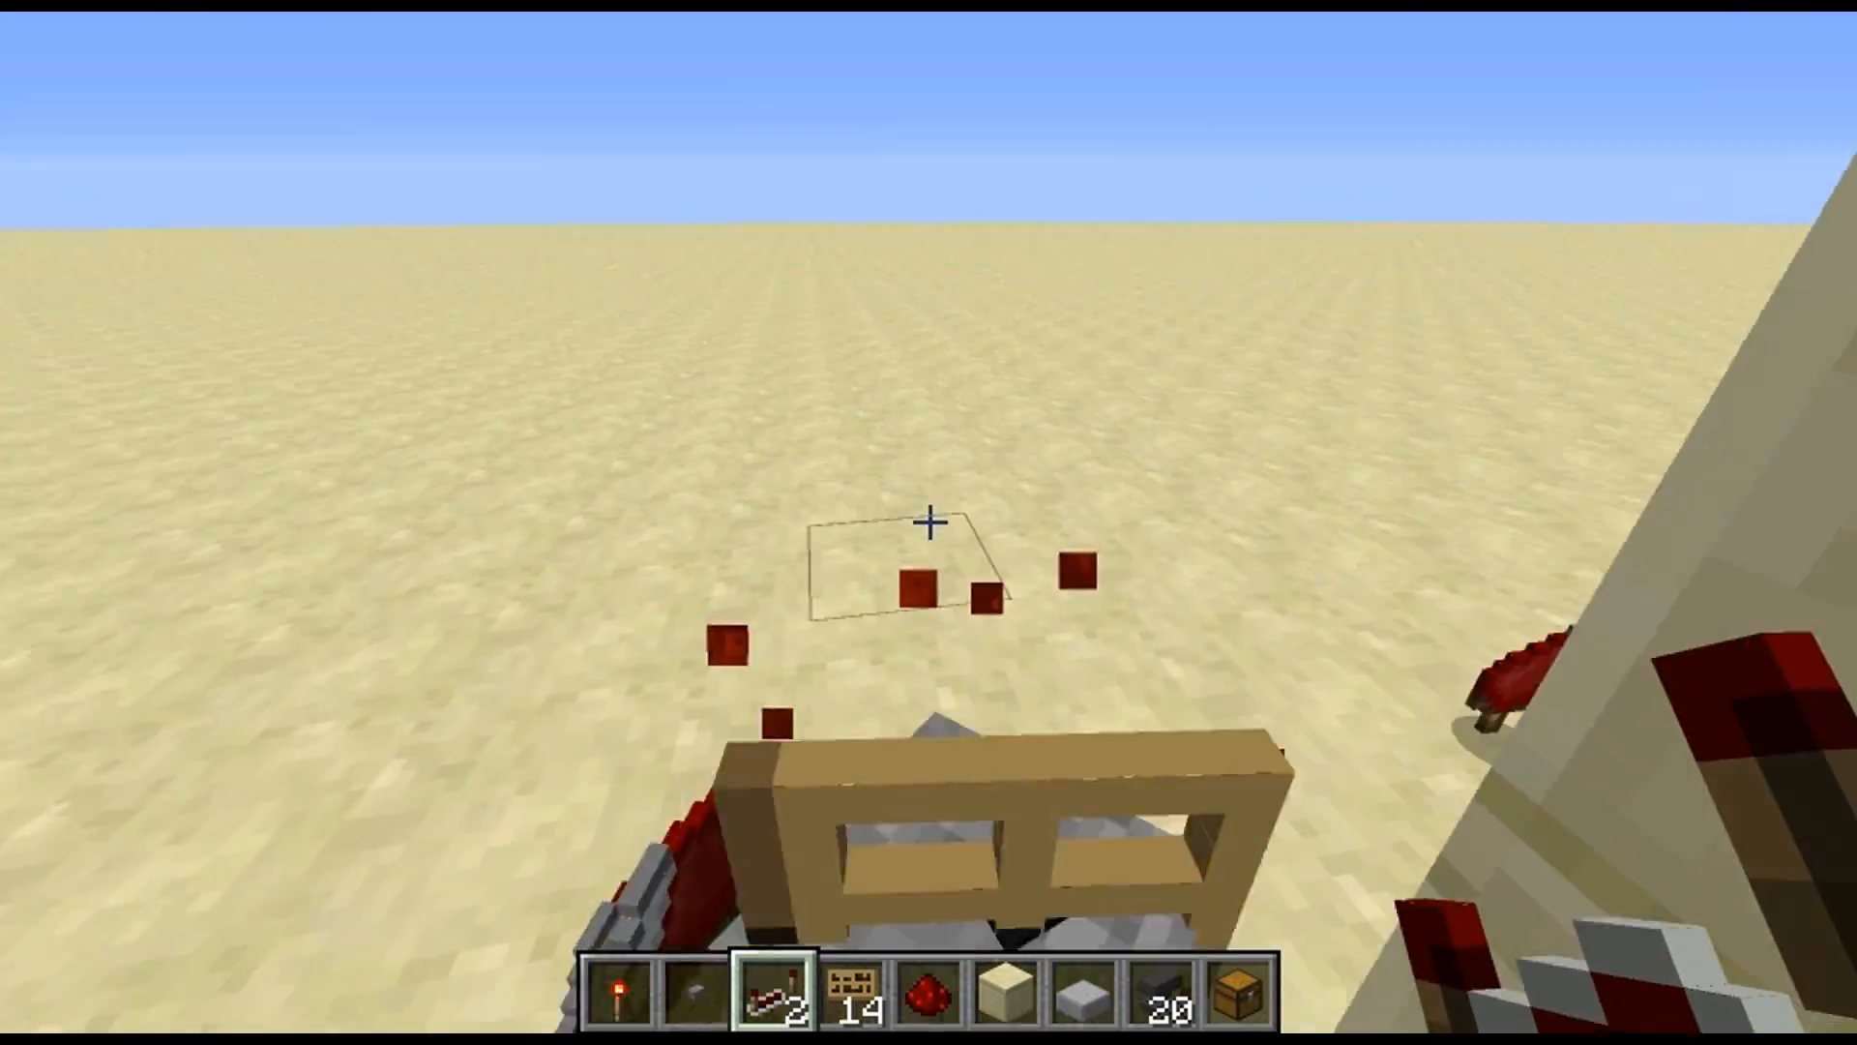
{"action": "key", "text": "space"}
{"action": "key", "text": "w"}
{"action": "key", "text": "space"}
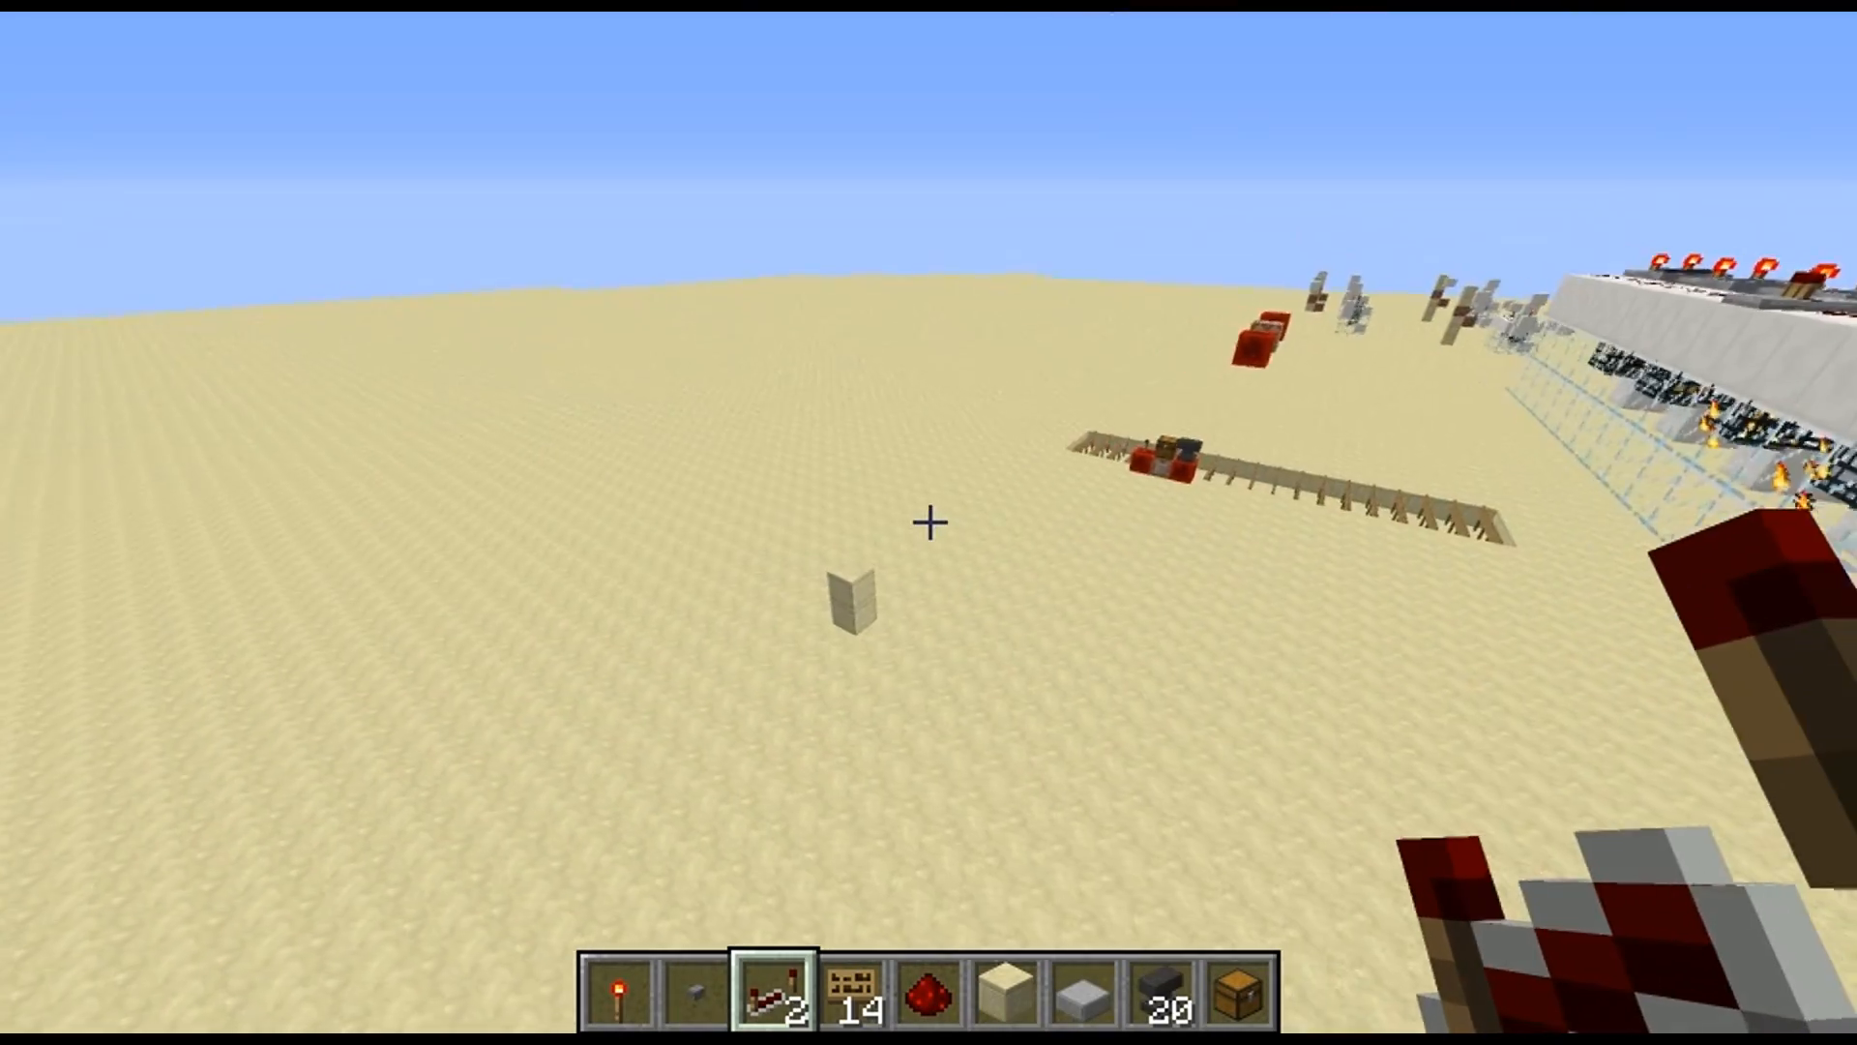
{"action": "key", "text": "w"}
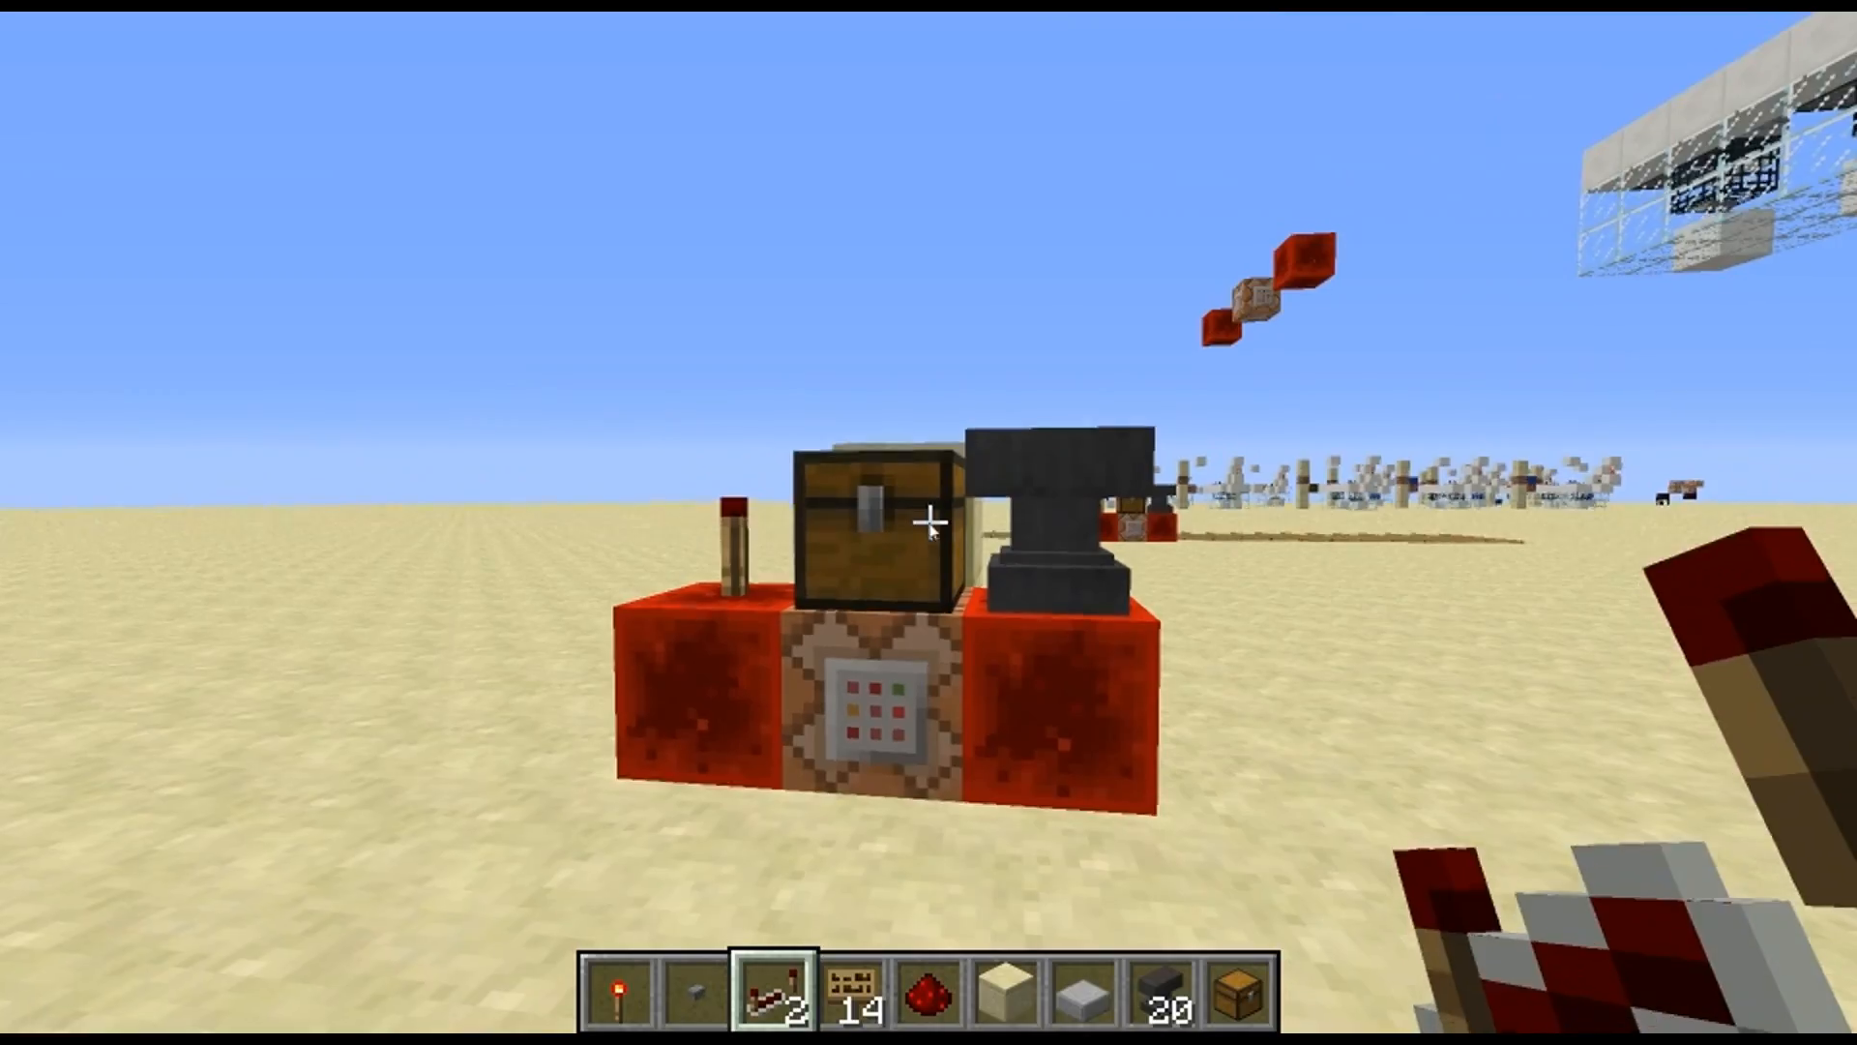
Check the spawned chest's contents and enter "say hi" in the command block beneath it
{"action": "right_click", "coordinate": [928, 523]}
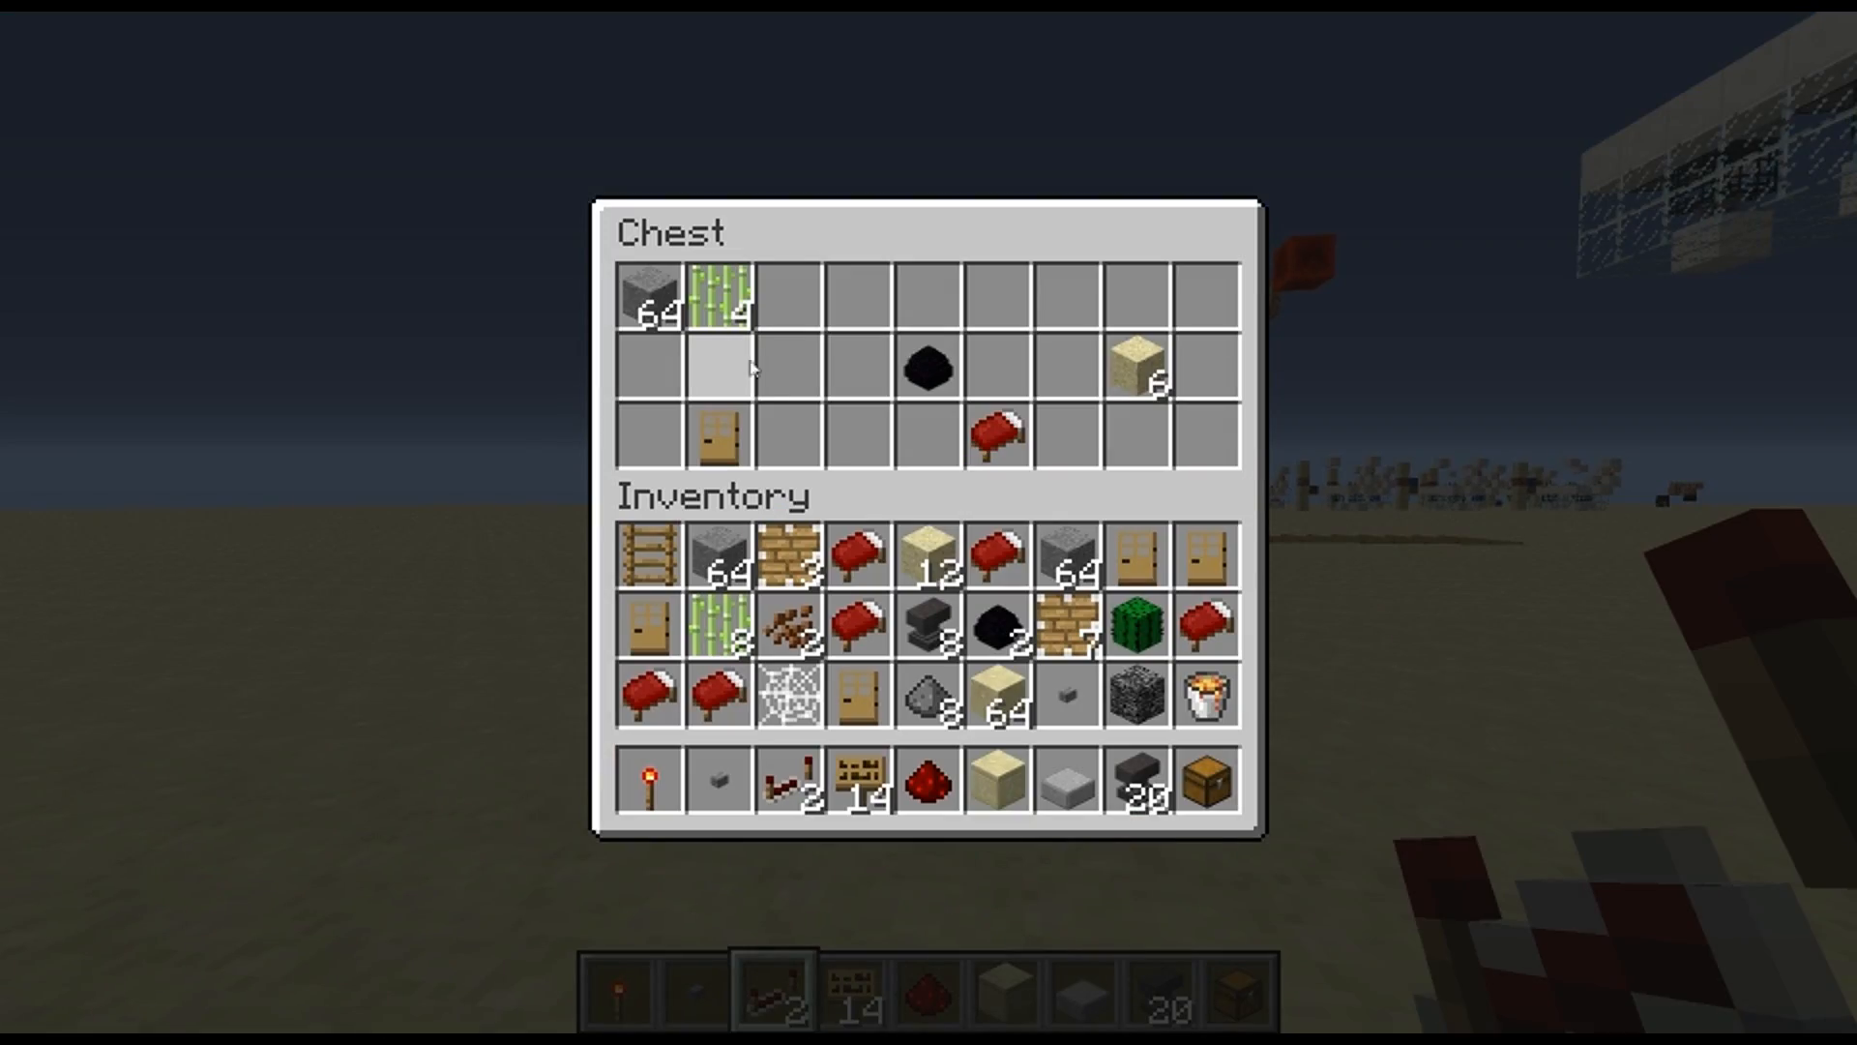
{"action": "key", "text": "Escape"}
{"action": "right_click", "coordinate": [929, 523]}
{"action": "type", "text": "say hi"}
{"action": "key", "text": "Return"}
{"action": "right_click", "coordinate": [929, 523]}
{"action": "key", "text": "Escape"}
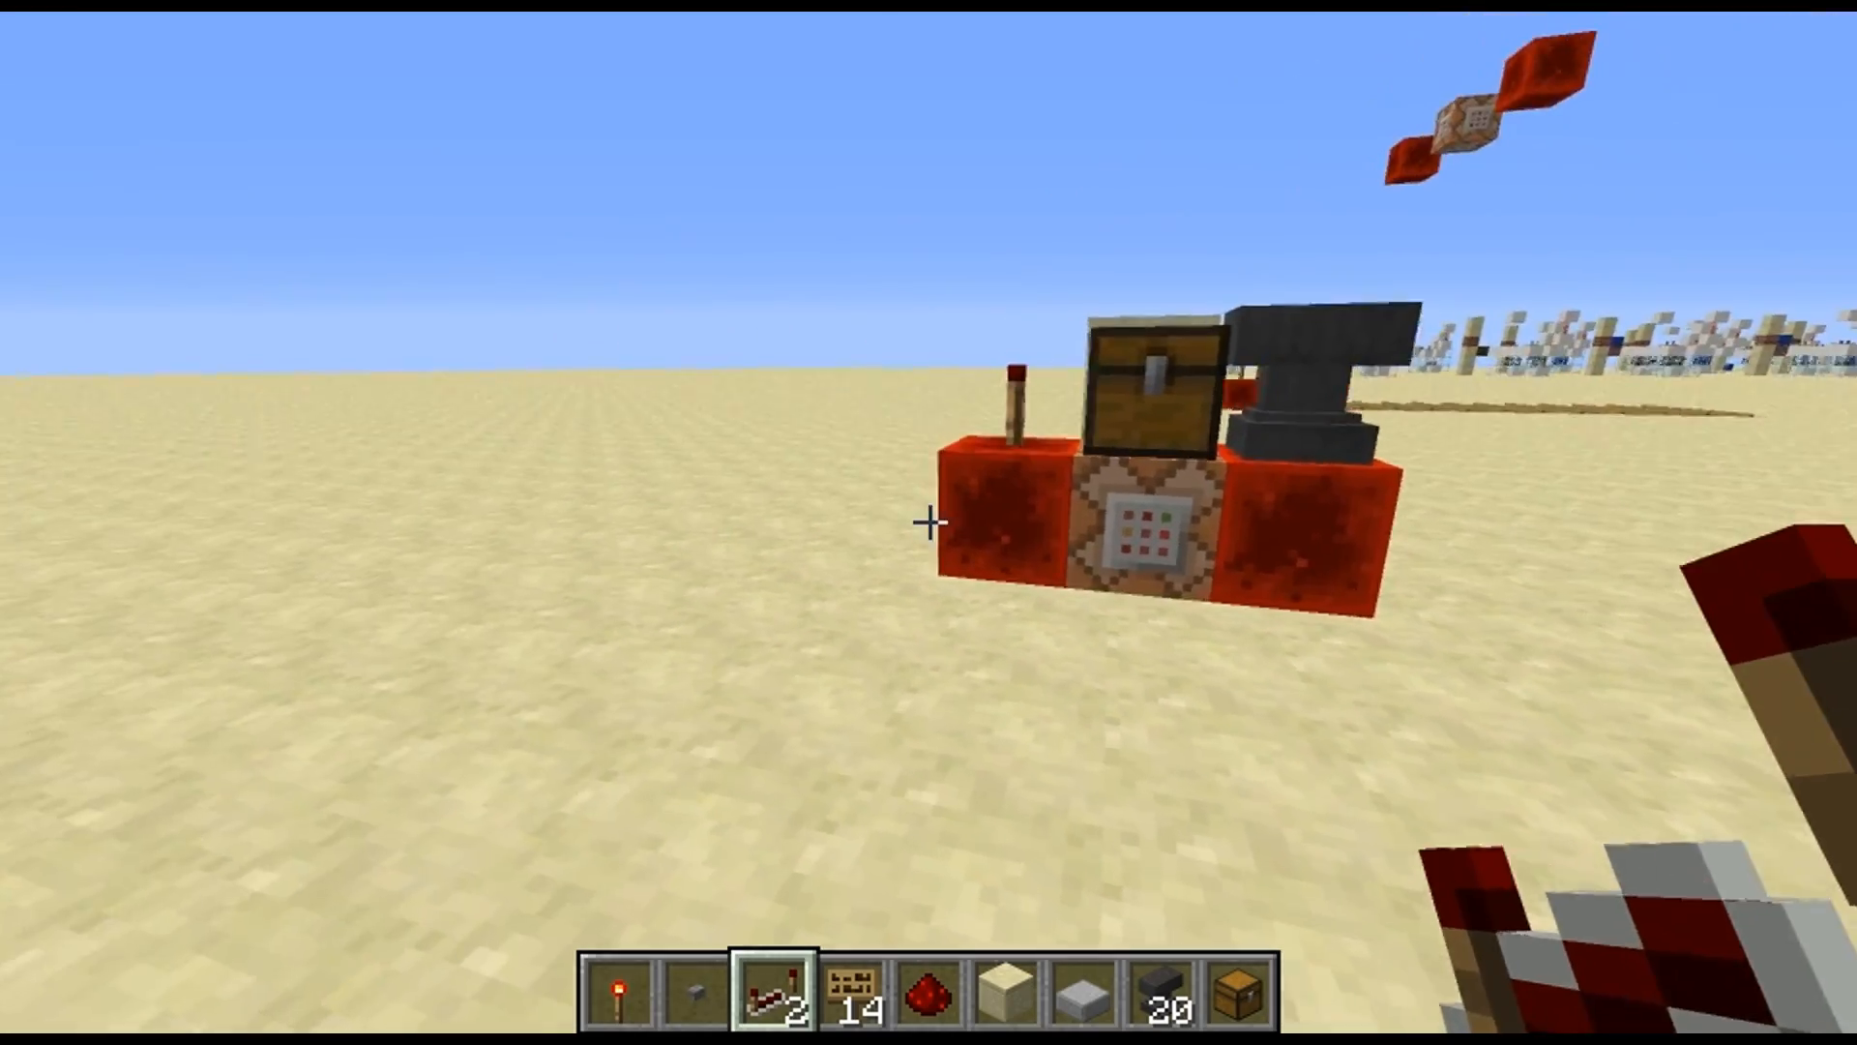
Switch to MCEdit and examine the source signs along the machine and the destination signs on the ground
{"action": "key", "text": "a"}
{"action": "key", "text": "w"}
{"action": "key", "text": "space"}
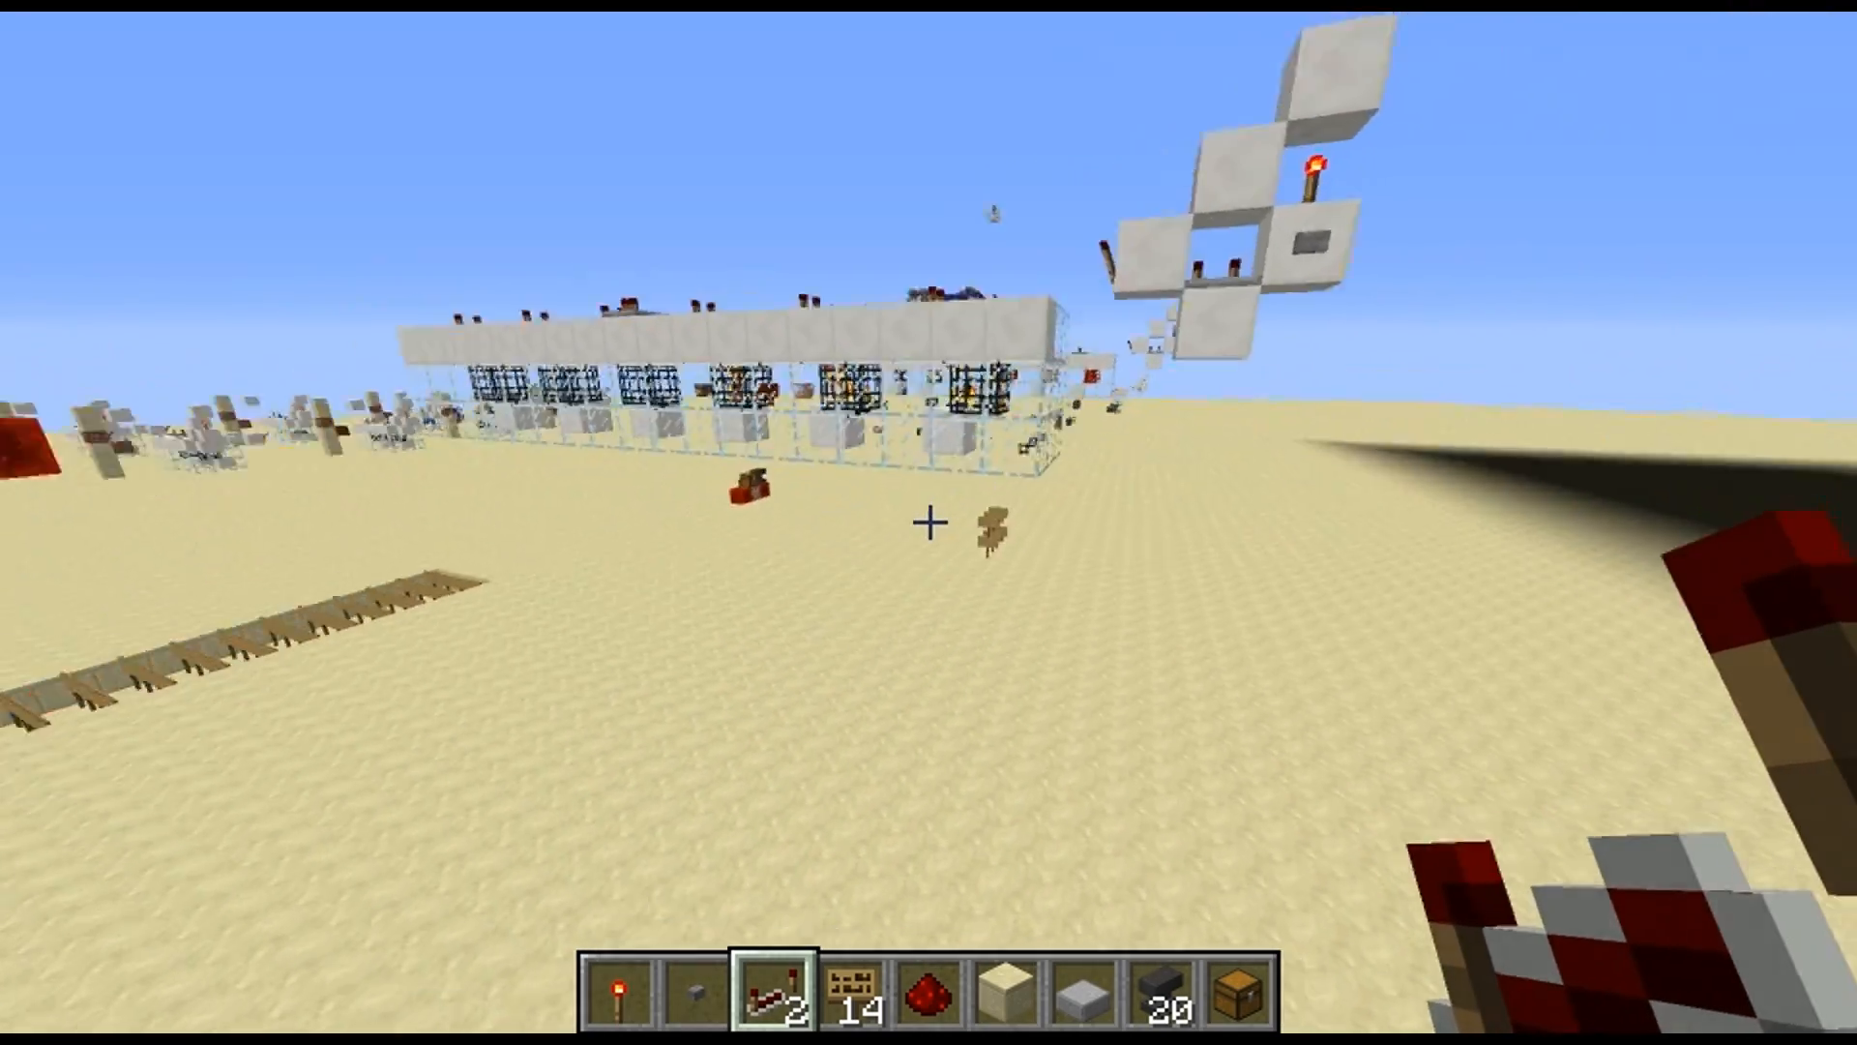
{"action": "key", "text": "w"}
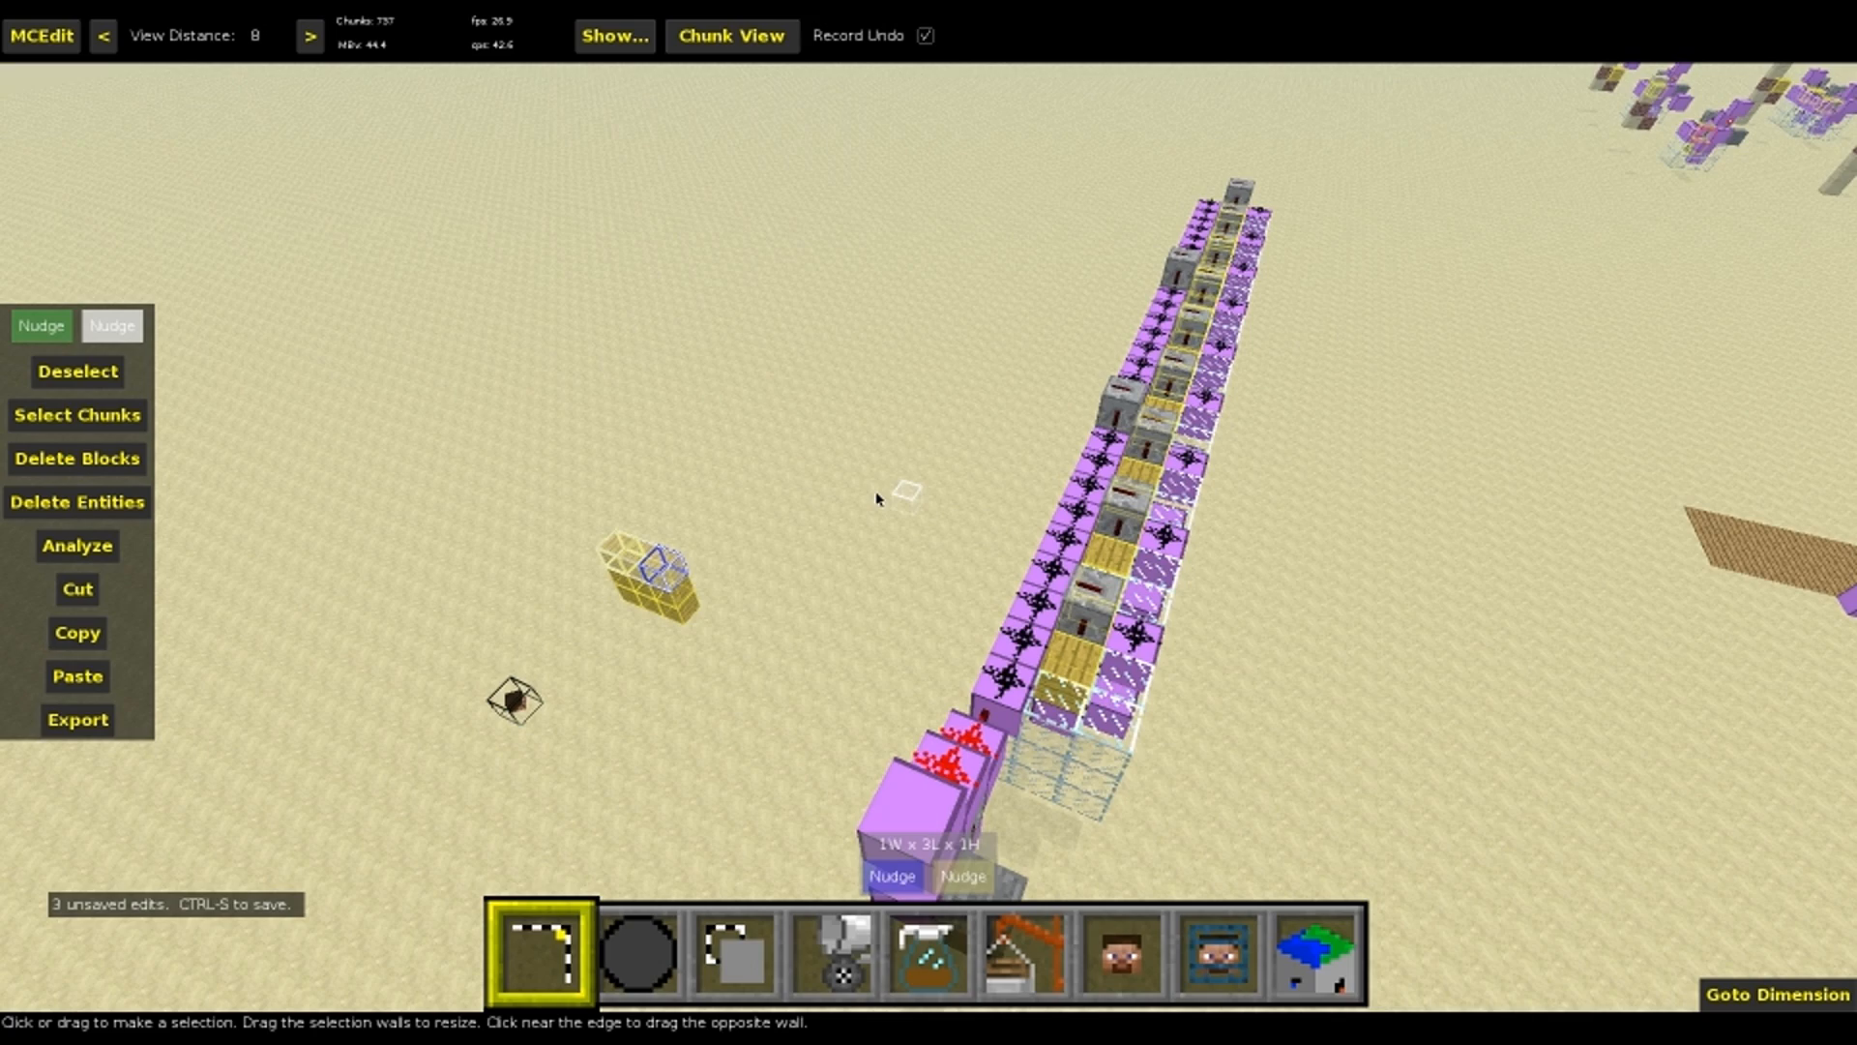
{"action": "key", "text": "d"}
{"action": "right_click_drag", "start_coordinate": [1003, 472], "coordinate": [774, 474]}
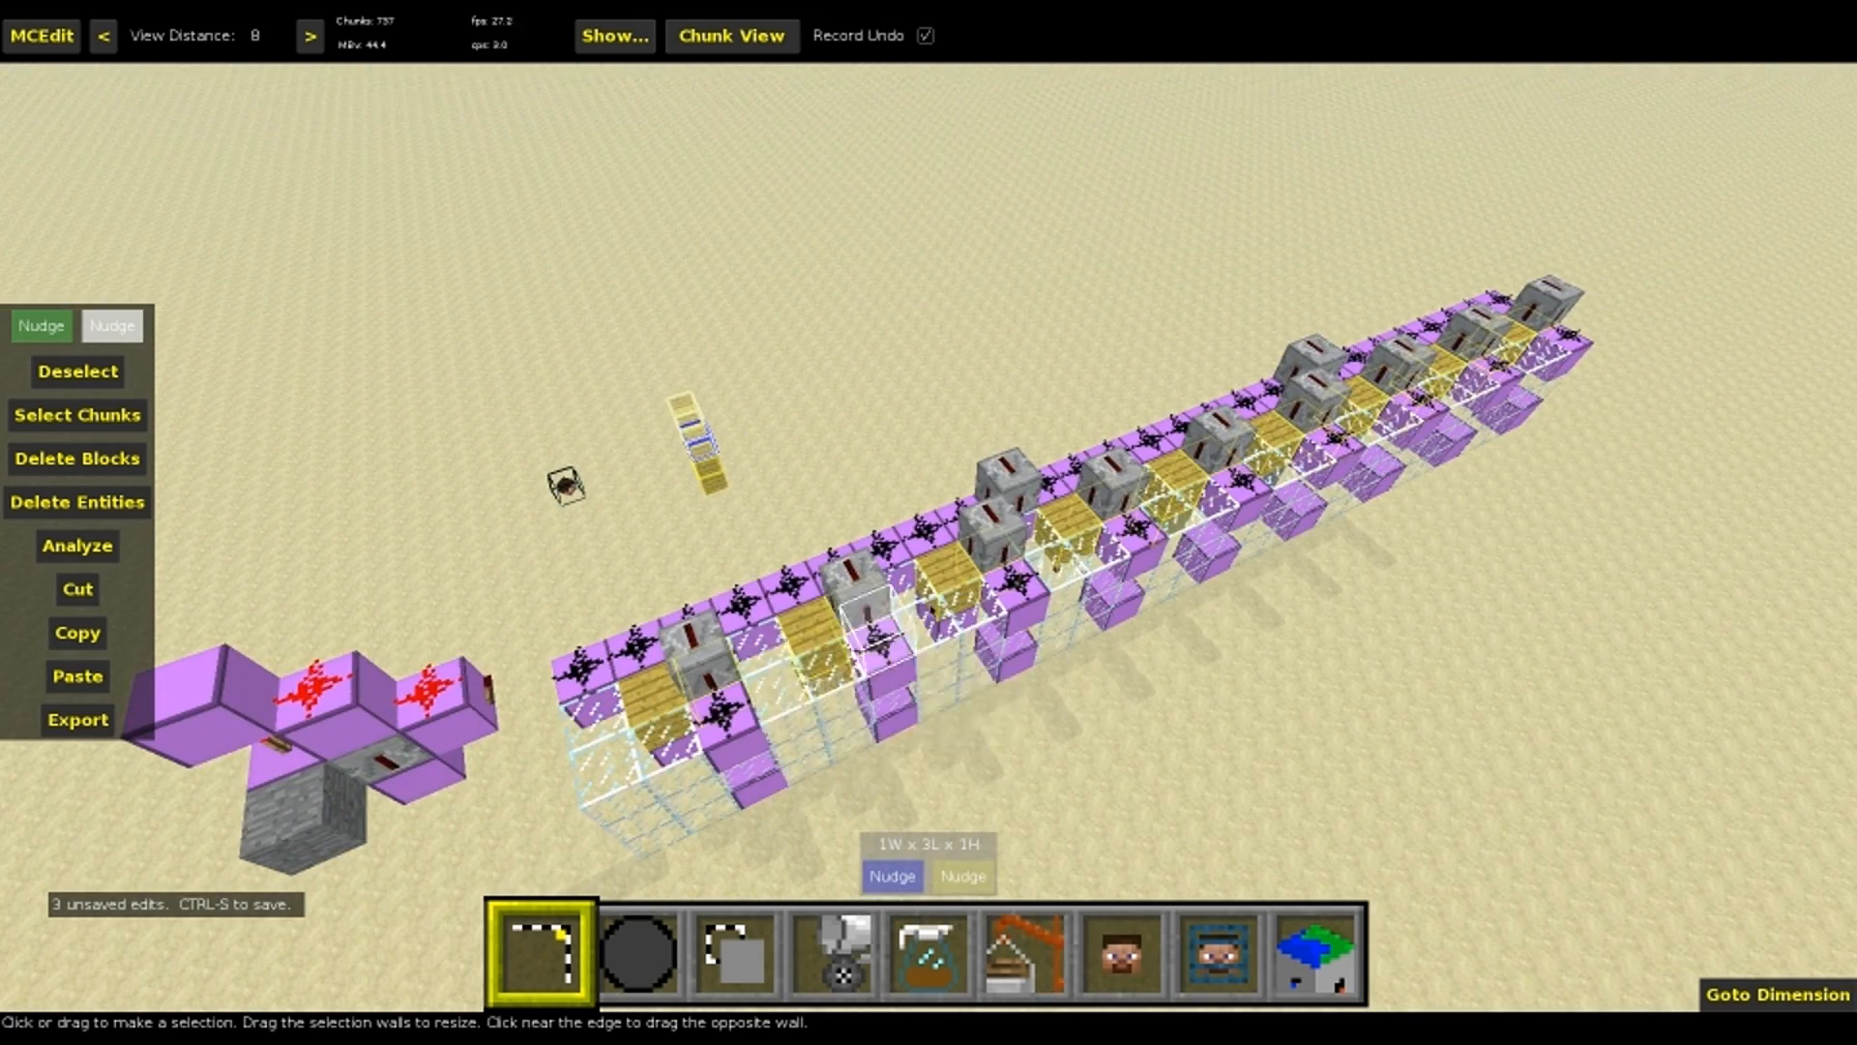
{"action": "key", "text": "d"}
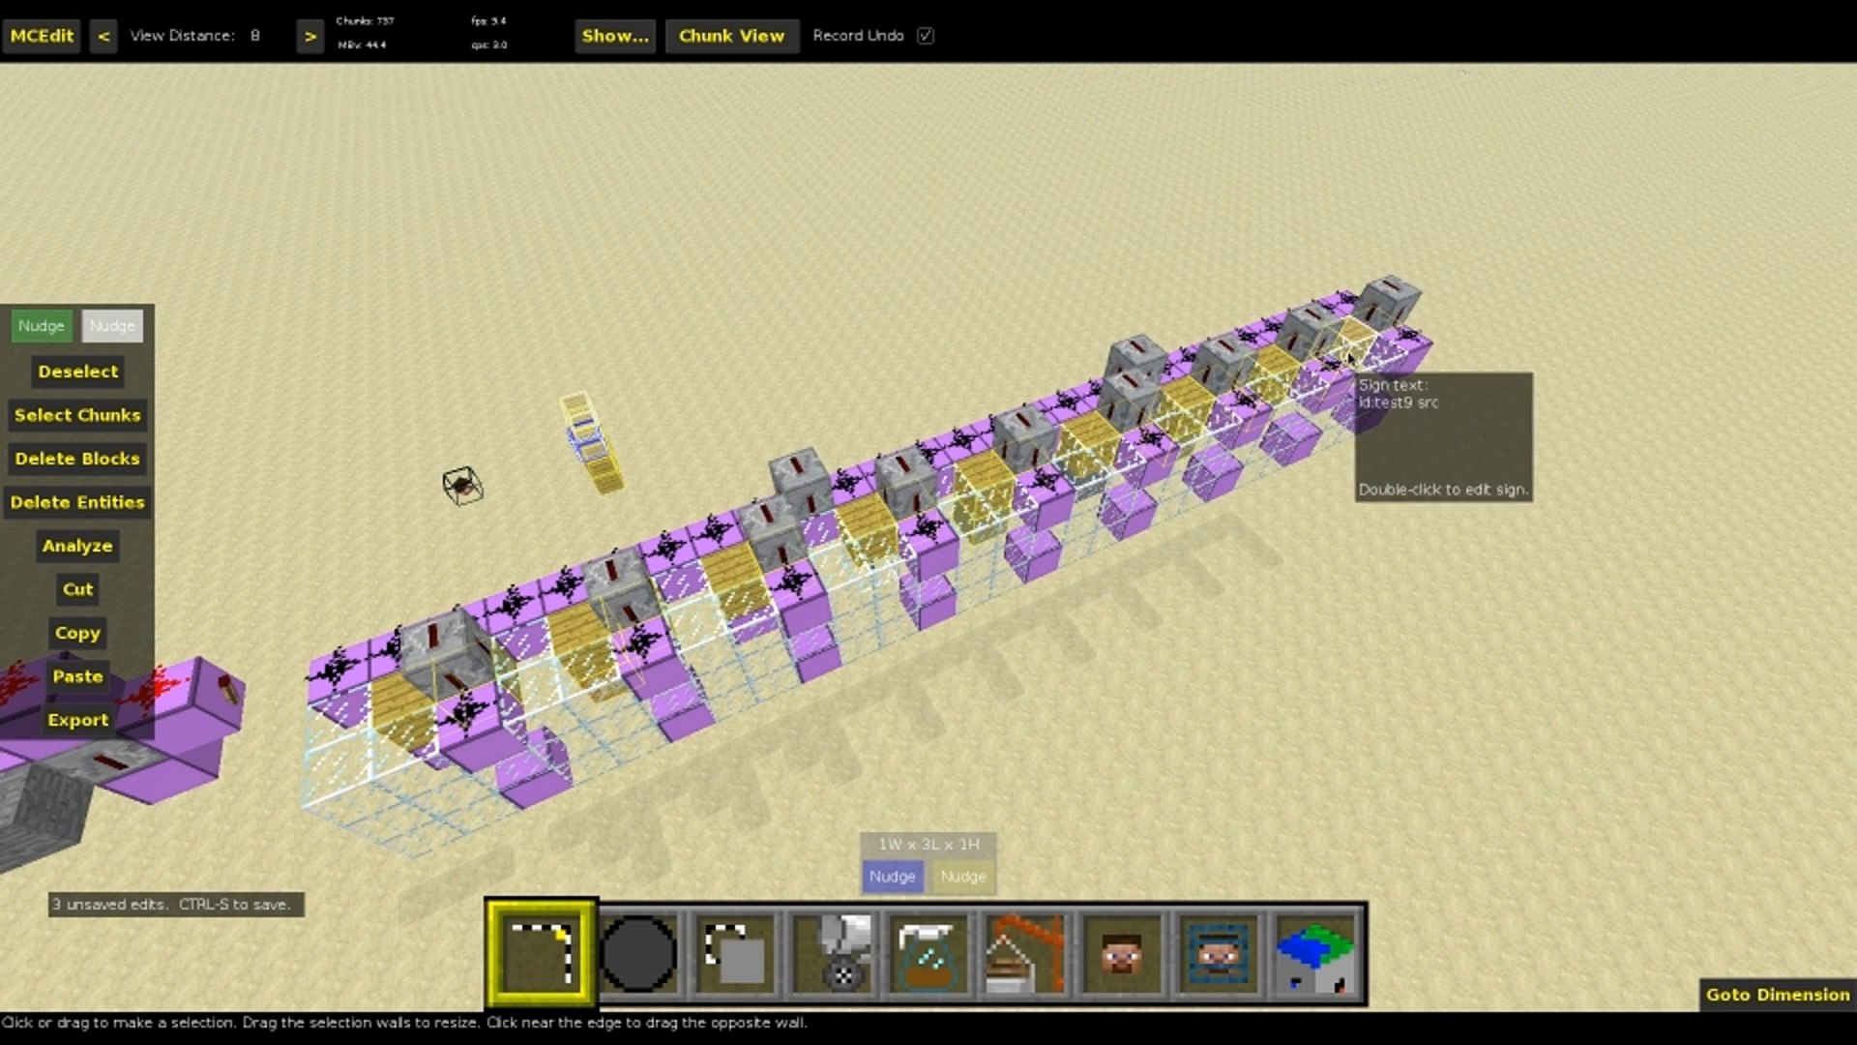
{"action": "key", "text": "a"}
{"action": "right_click_drag", "start_coordinate": [1343, 352], "coordinate": [803, 600]}
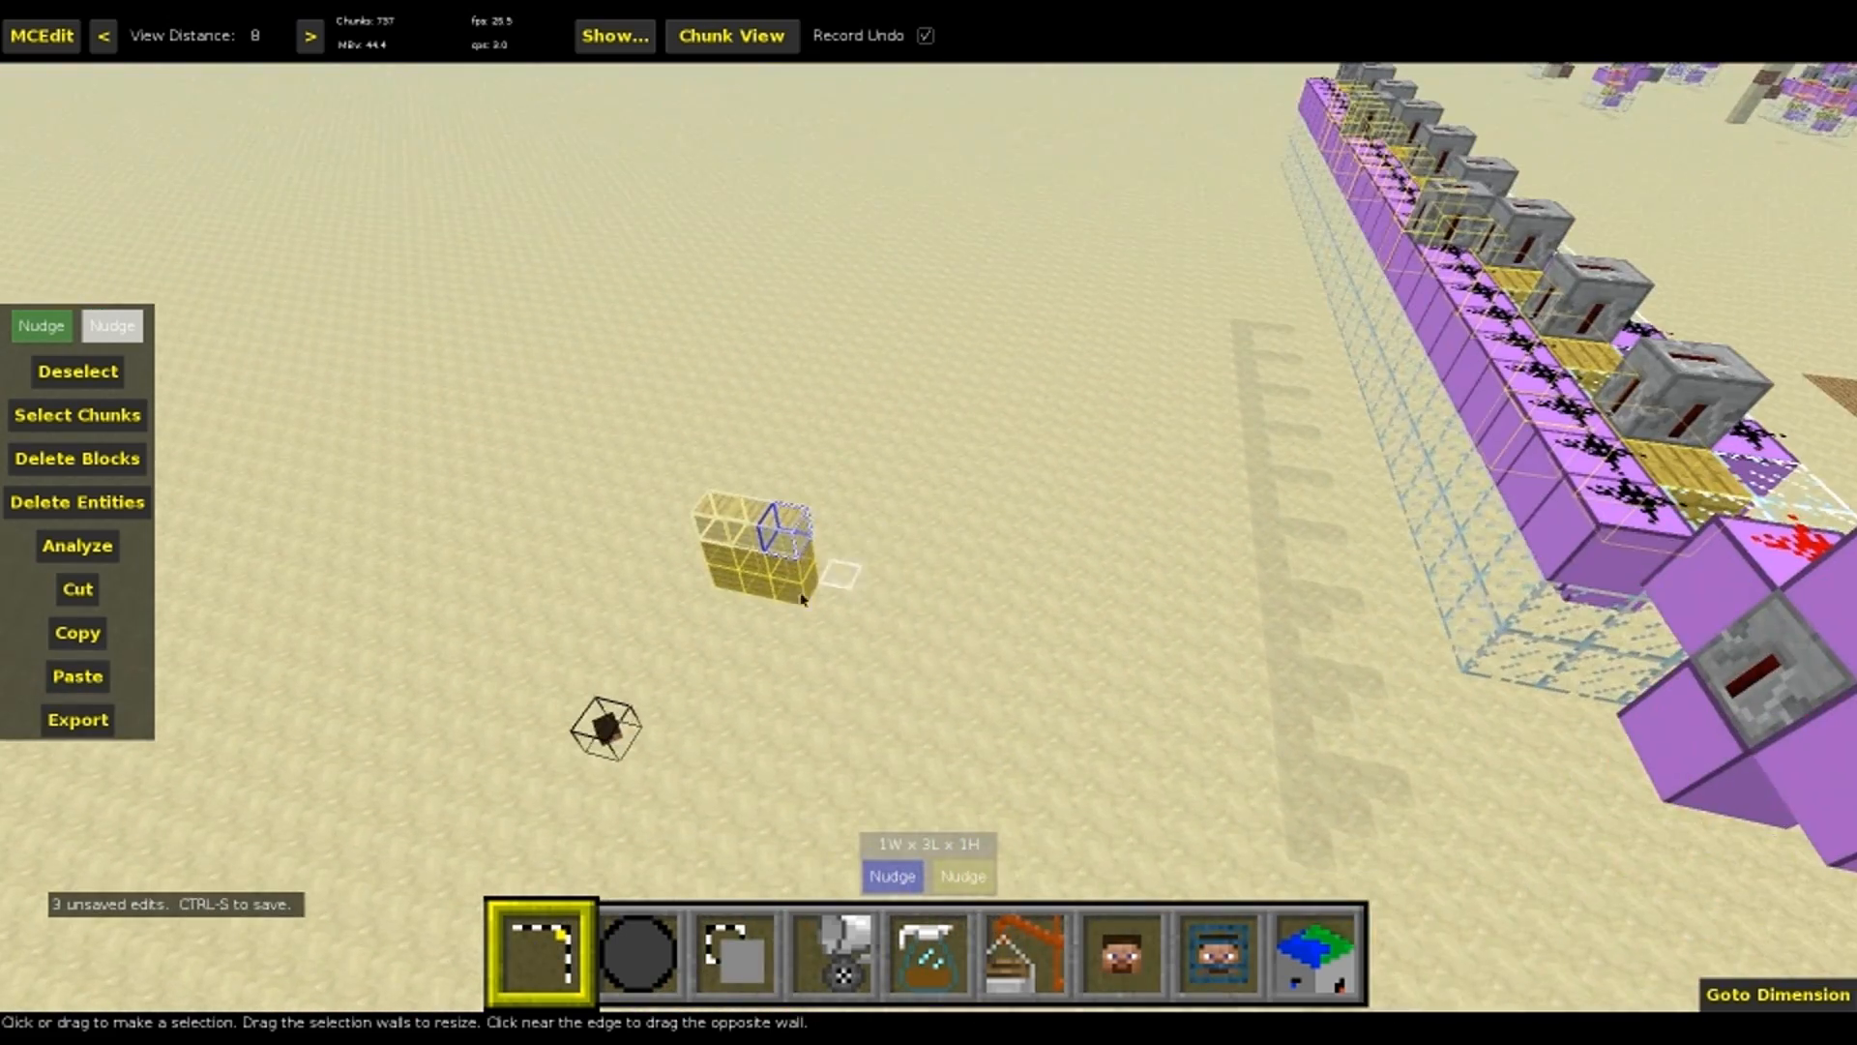
{"action": "right_click_drag", "start_coordinate": [978, 528], "coordinate": [978, 529]}
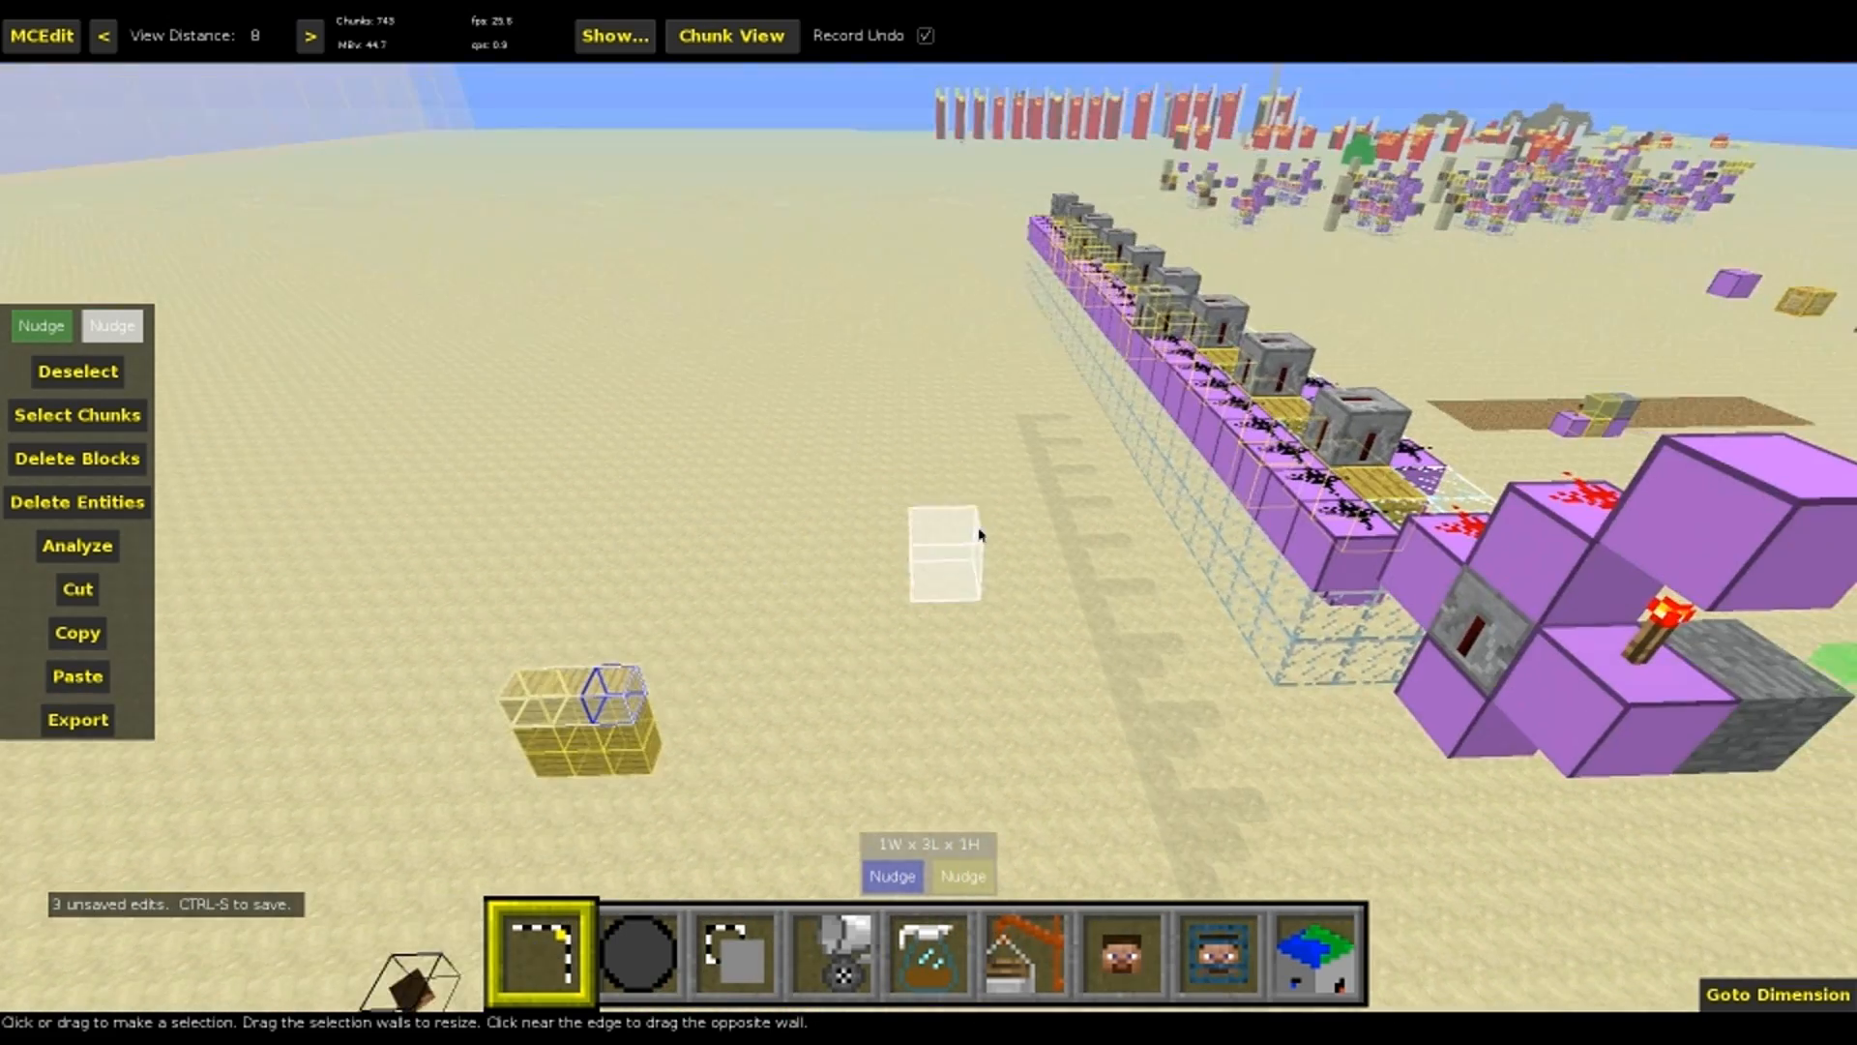
{"action": "right_click_drag", "start_coordinate": [796, 526], "coordinate": [769, 572]}
{"action": "key", "text": "a"}
{"action": "key", "text": "z"}
{"action": "key", "text": "ctrl+d"}
{"action": "left_click", "coordinate": [820, 509]}
{"action": "left_click", "coordinate": [722, 486]}
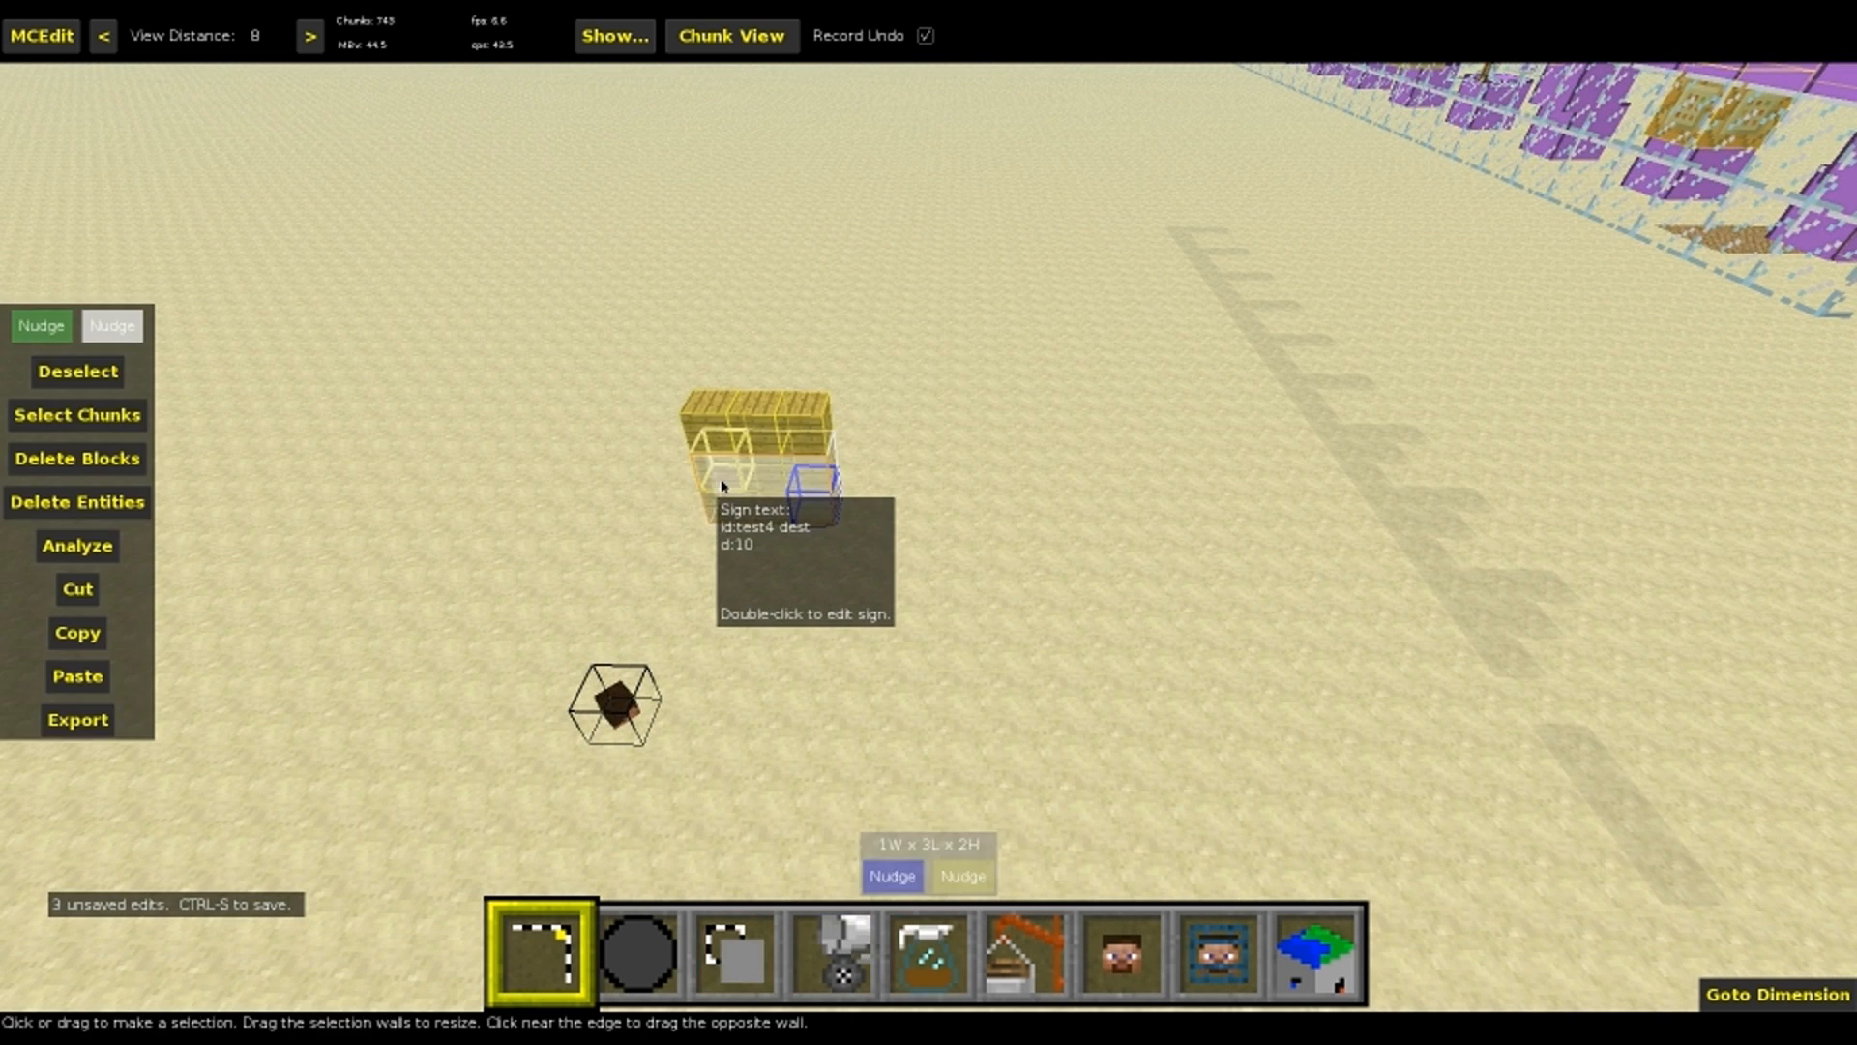
{"action": "key", "text": "ctrl+d"}
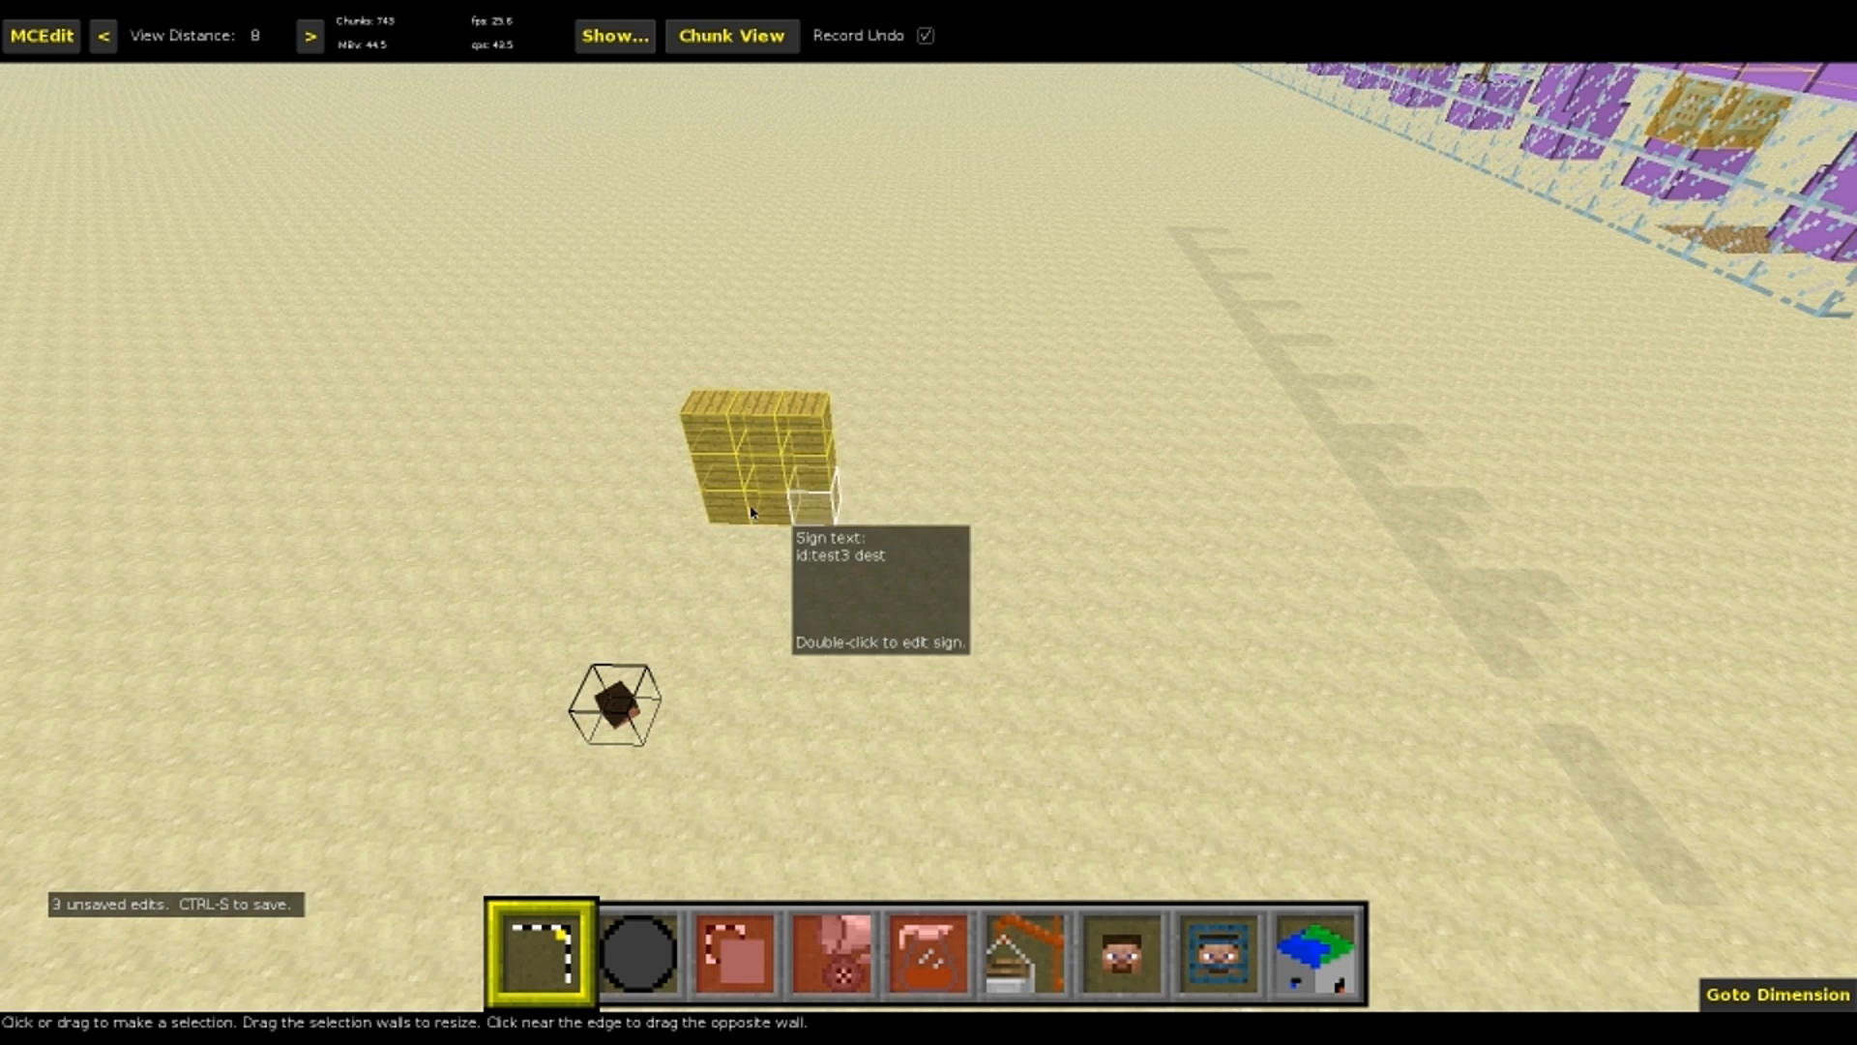
{"action": "left_click", "coordinate": [805, 484]}
{"action": "key", "text": "ctrl+d"}
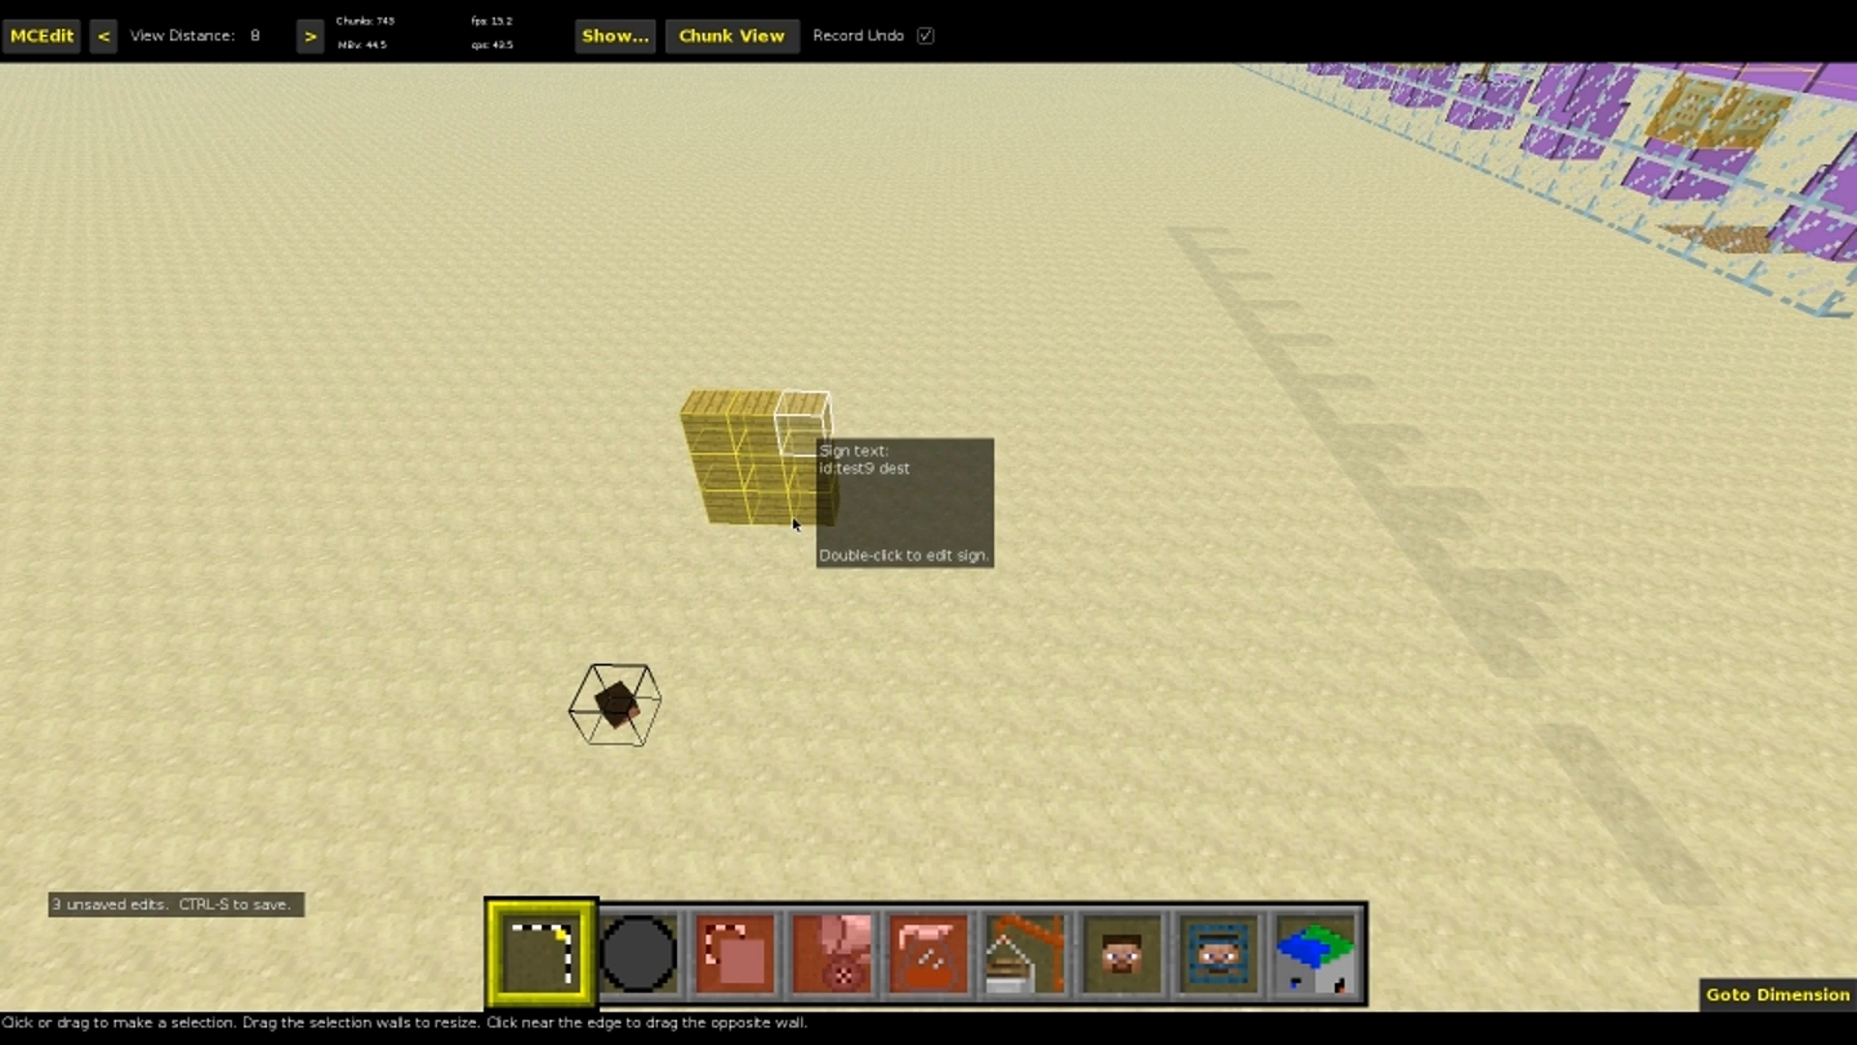
Move the bottom row of three destination signs up two blocks over the rows above, and clear the selection
{"action": "left_click", "coordinate": [802, 518]}
{"action": "left_click", "coordinate": [728, 493]}
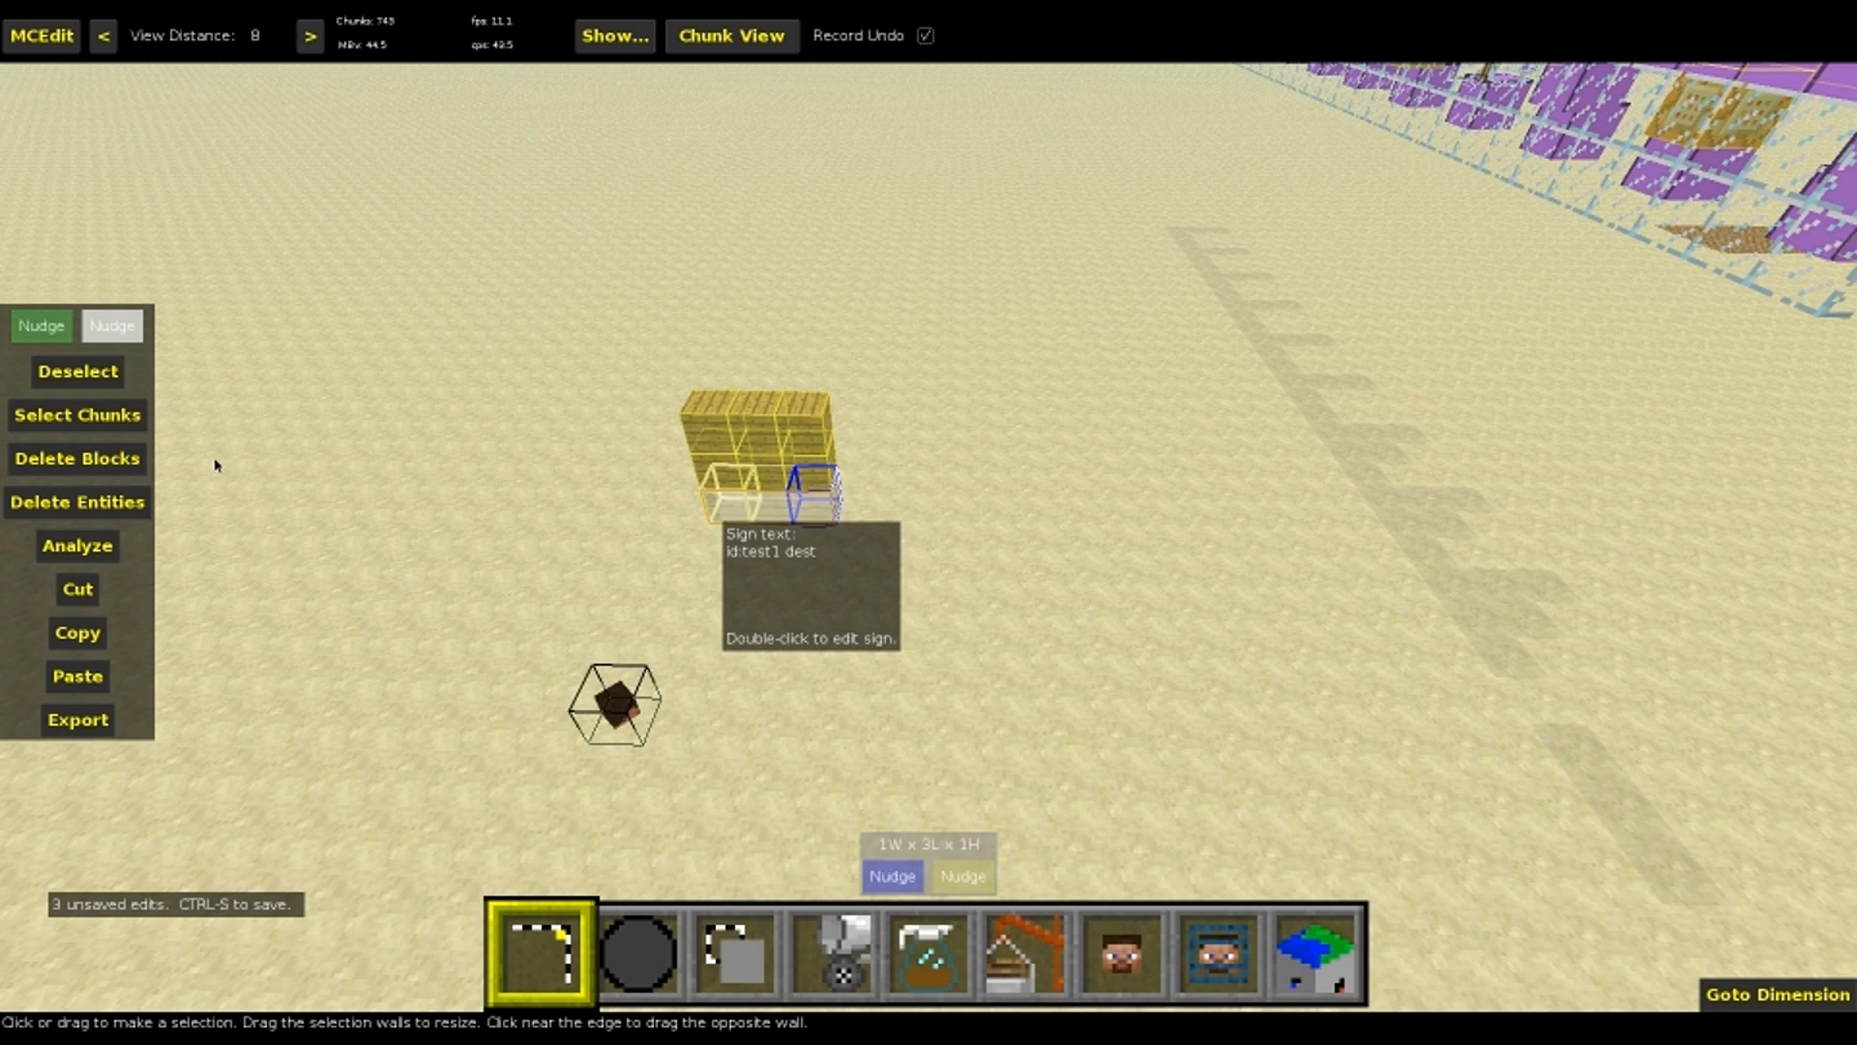
{"action": "left_click", "coordinate": [53, 339]}
{"action": "key", "text": "q"}
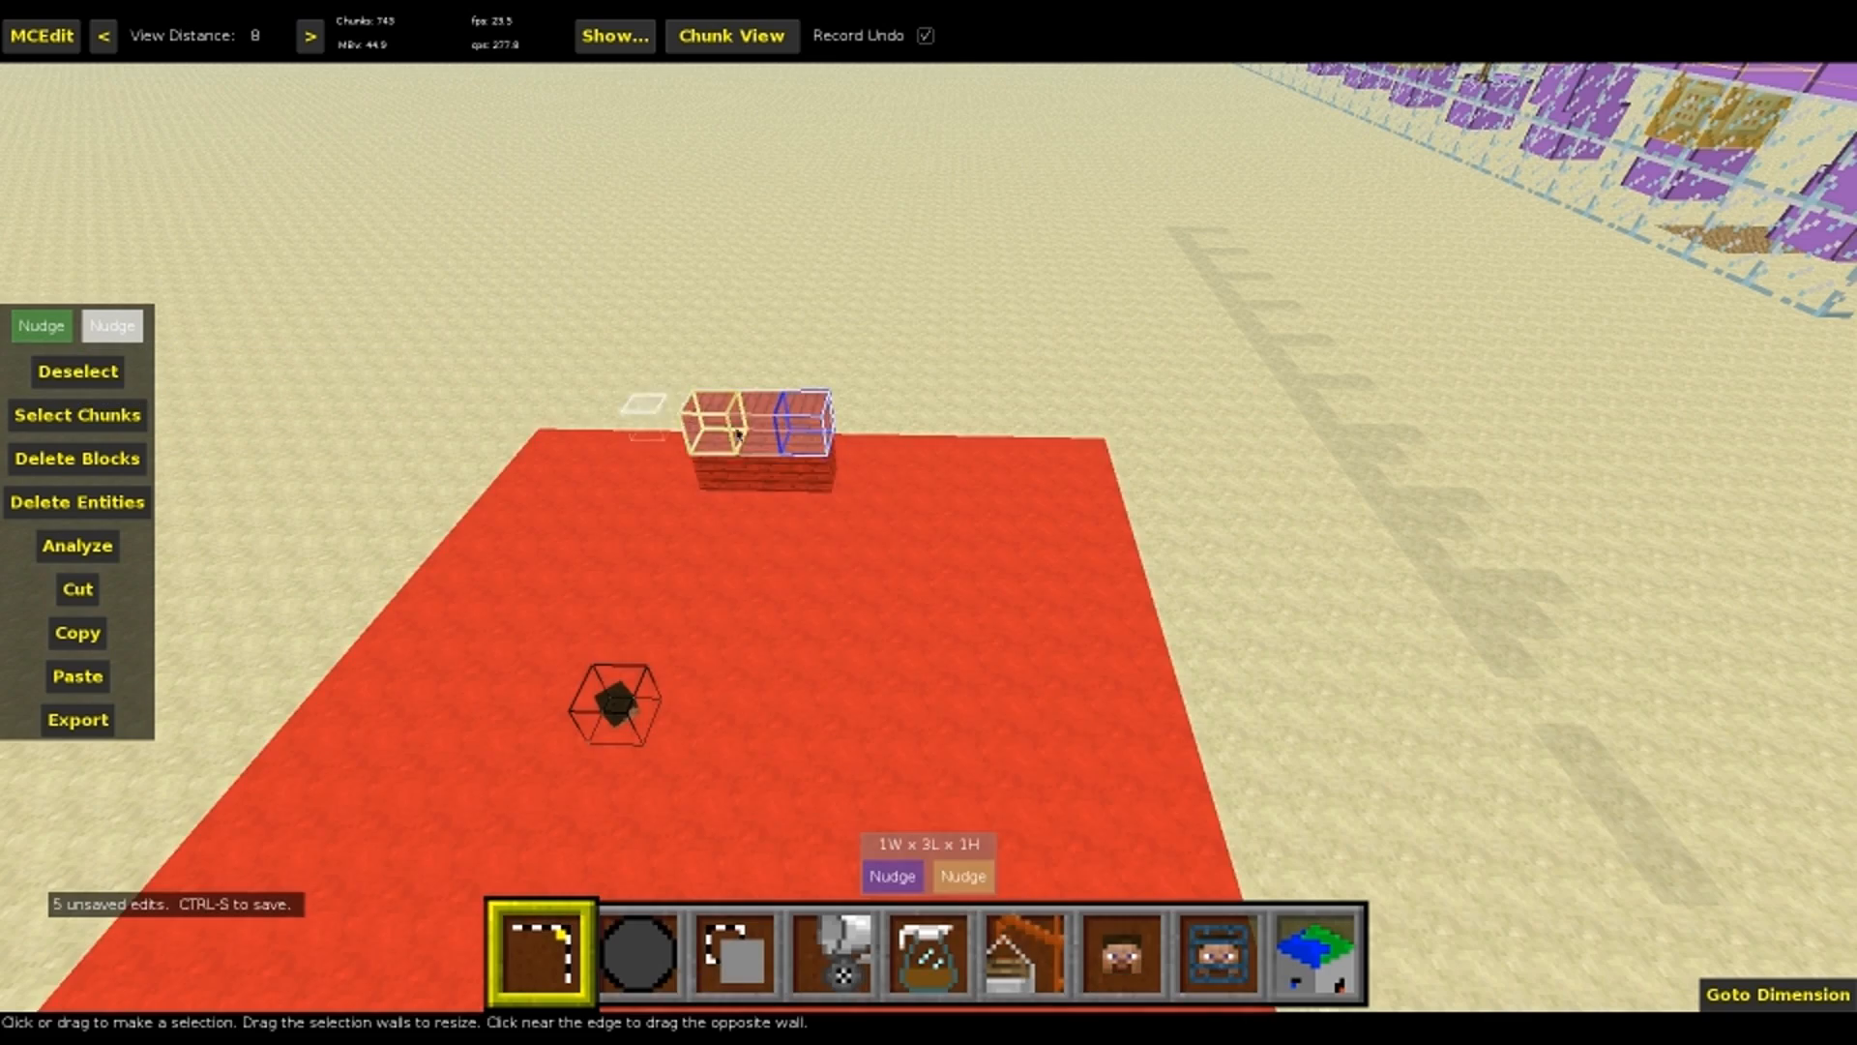
{"action": "key", "text": "ctrl+d"}
{"action": "right_click", "coordinate": [921, 440]}
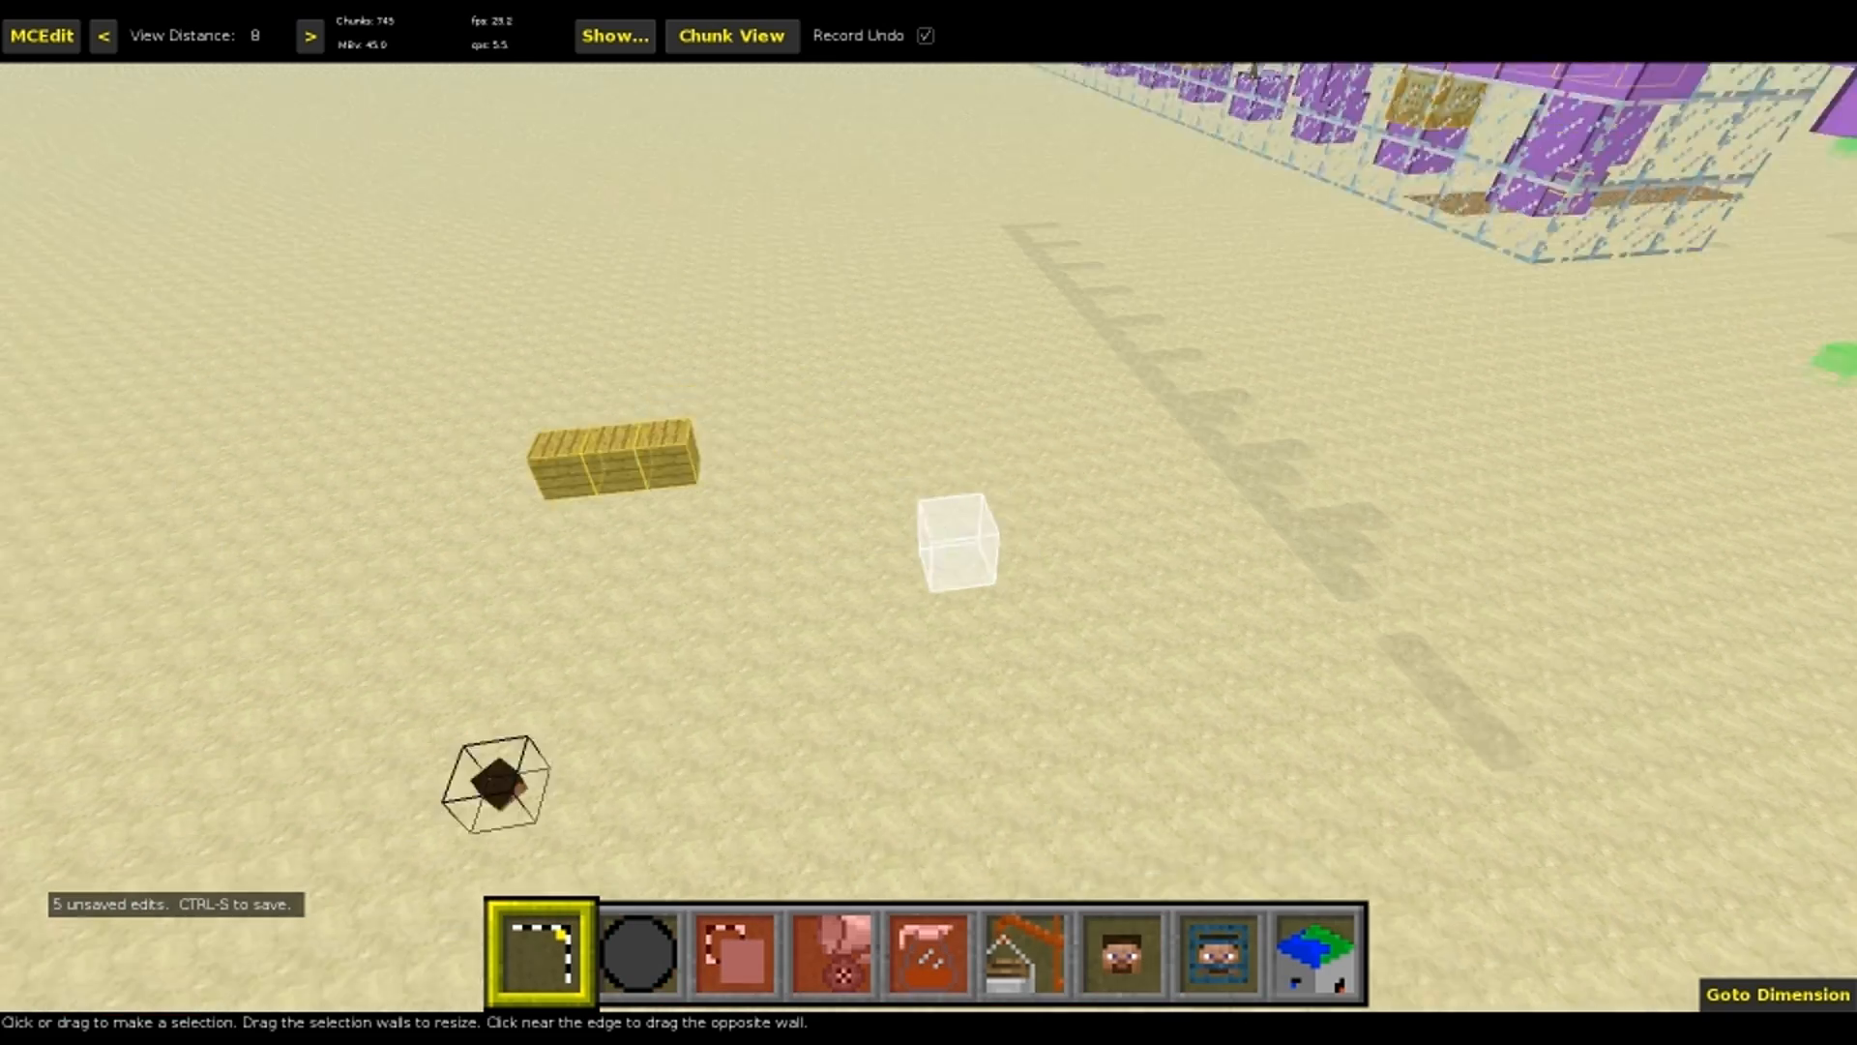
Select the first three source signs on the machine, from test1 to test3, as a 7W x 1L x 1H region
{"action": "key", "text": "w"}
{"action": "right_click", "coordinate": [920, 440]}
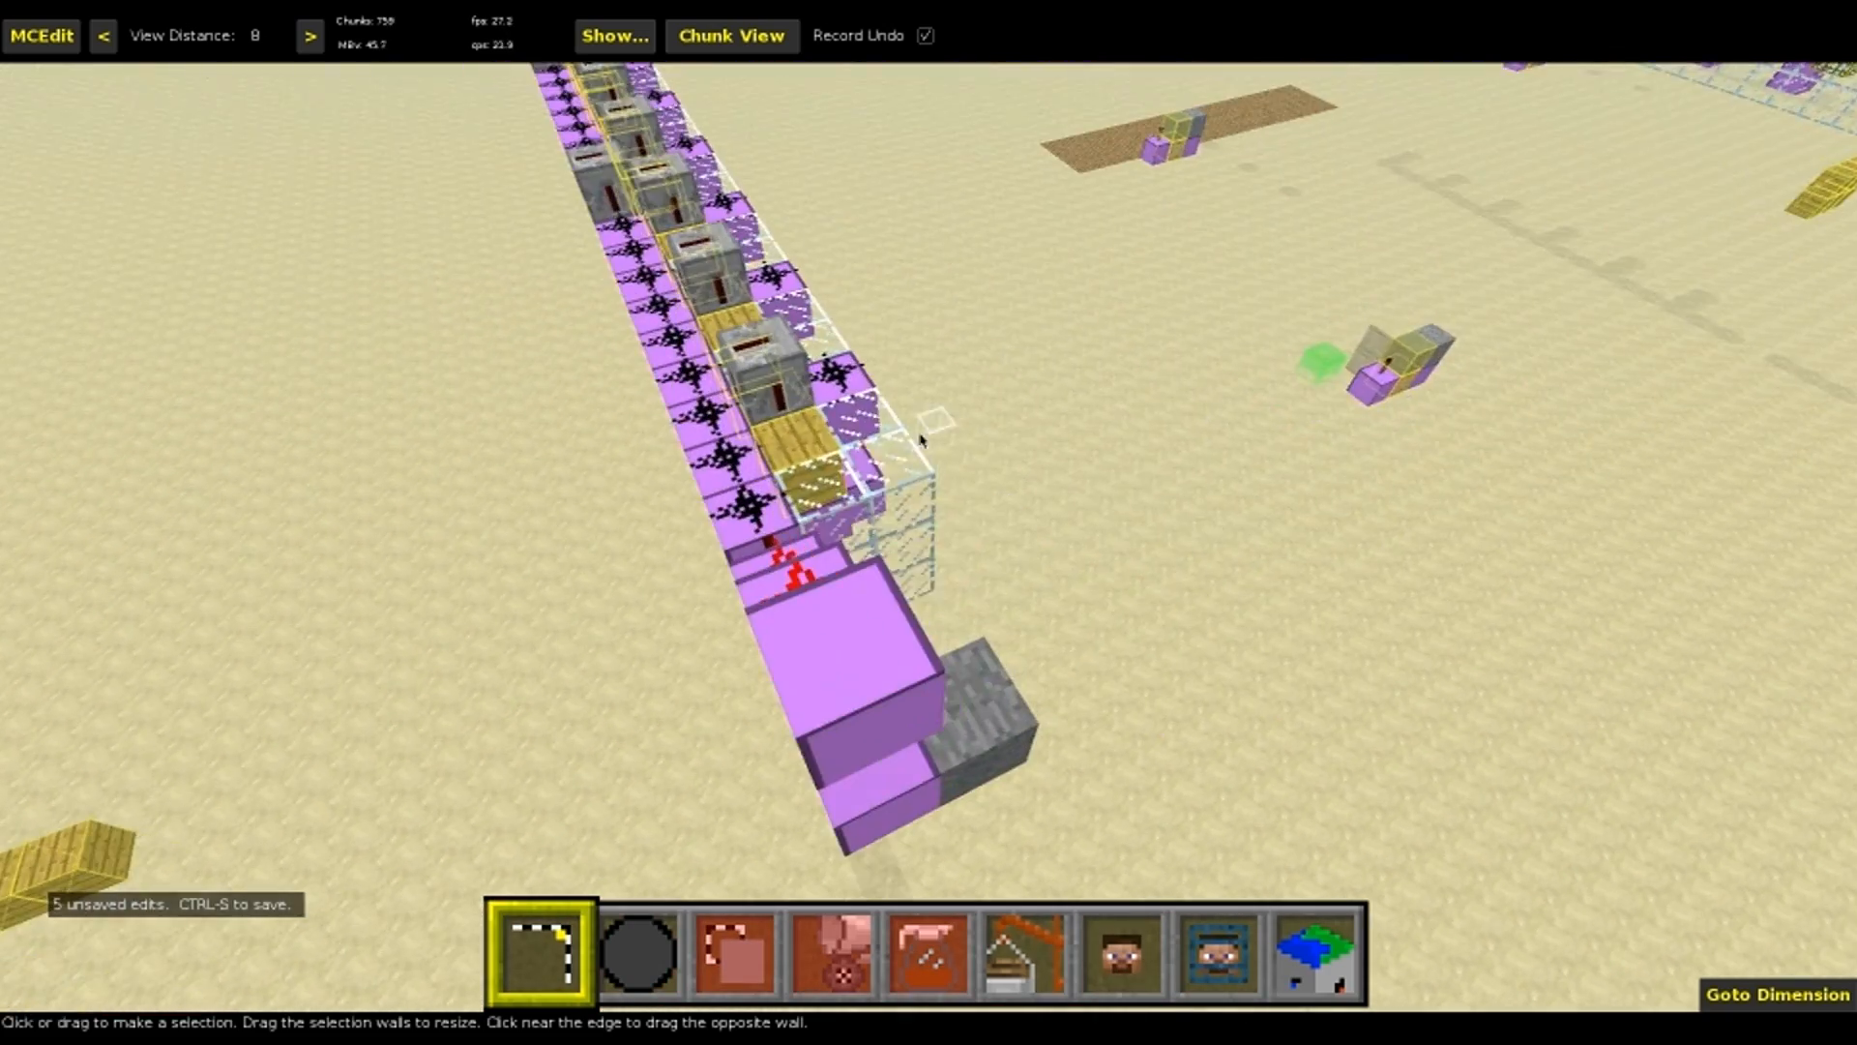
{"action": "left_click", "coordinate": [802, 447]}
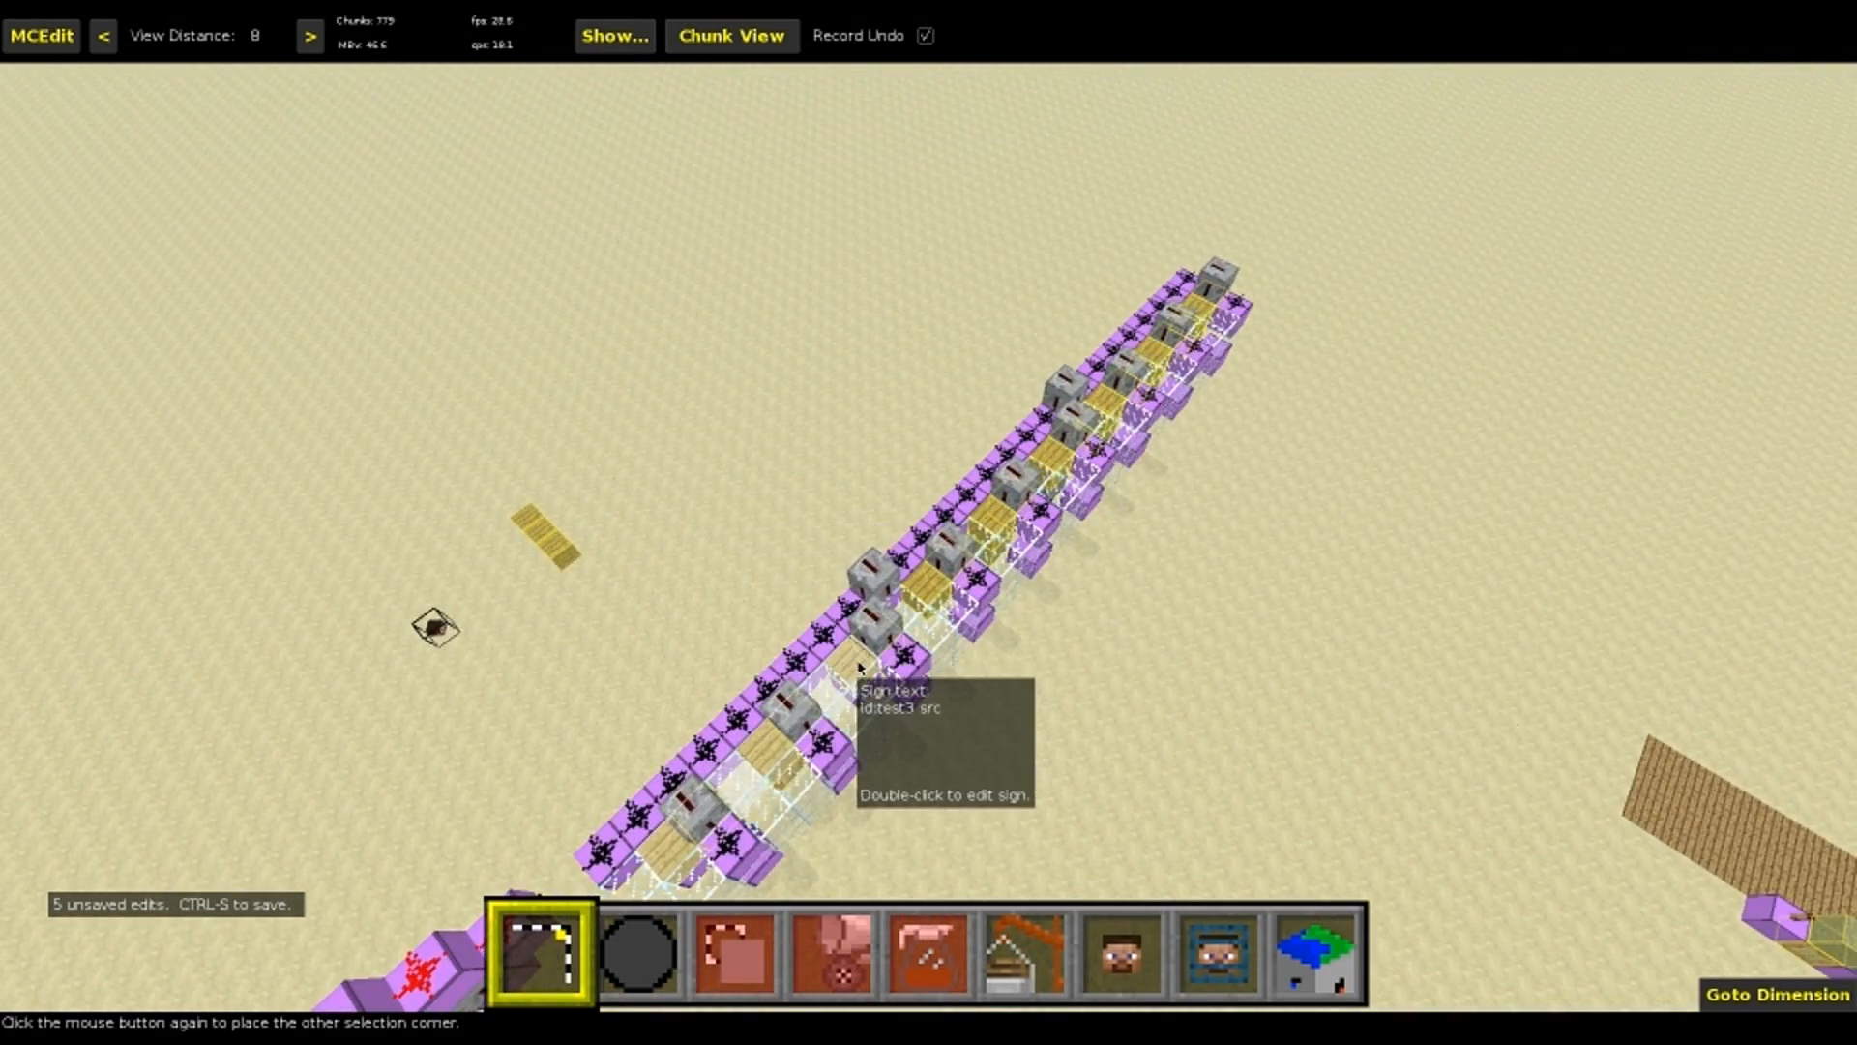
{"action": "left_click", "coordinate": [859, 668]}
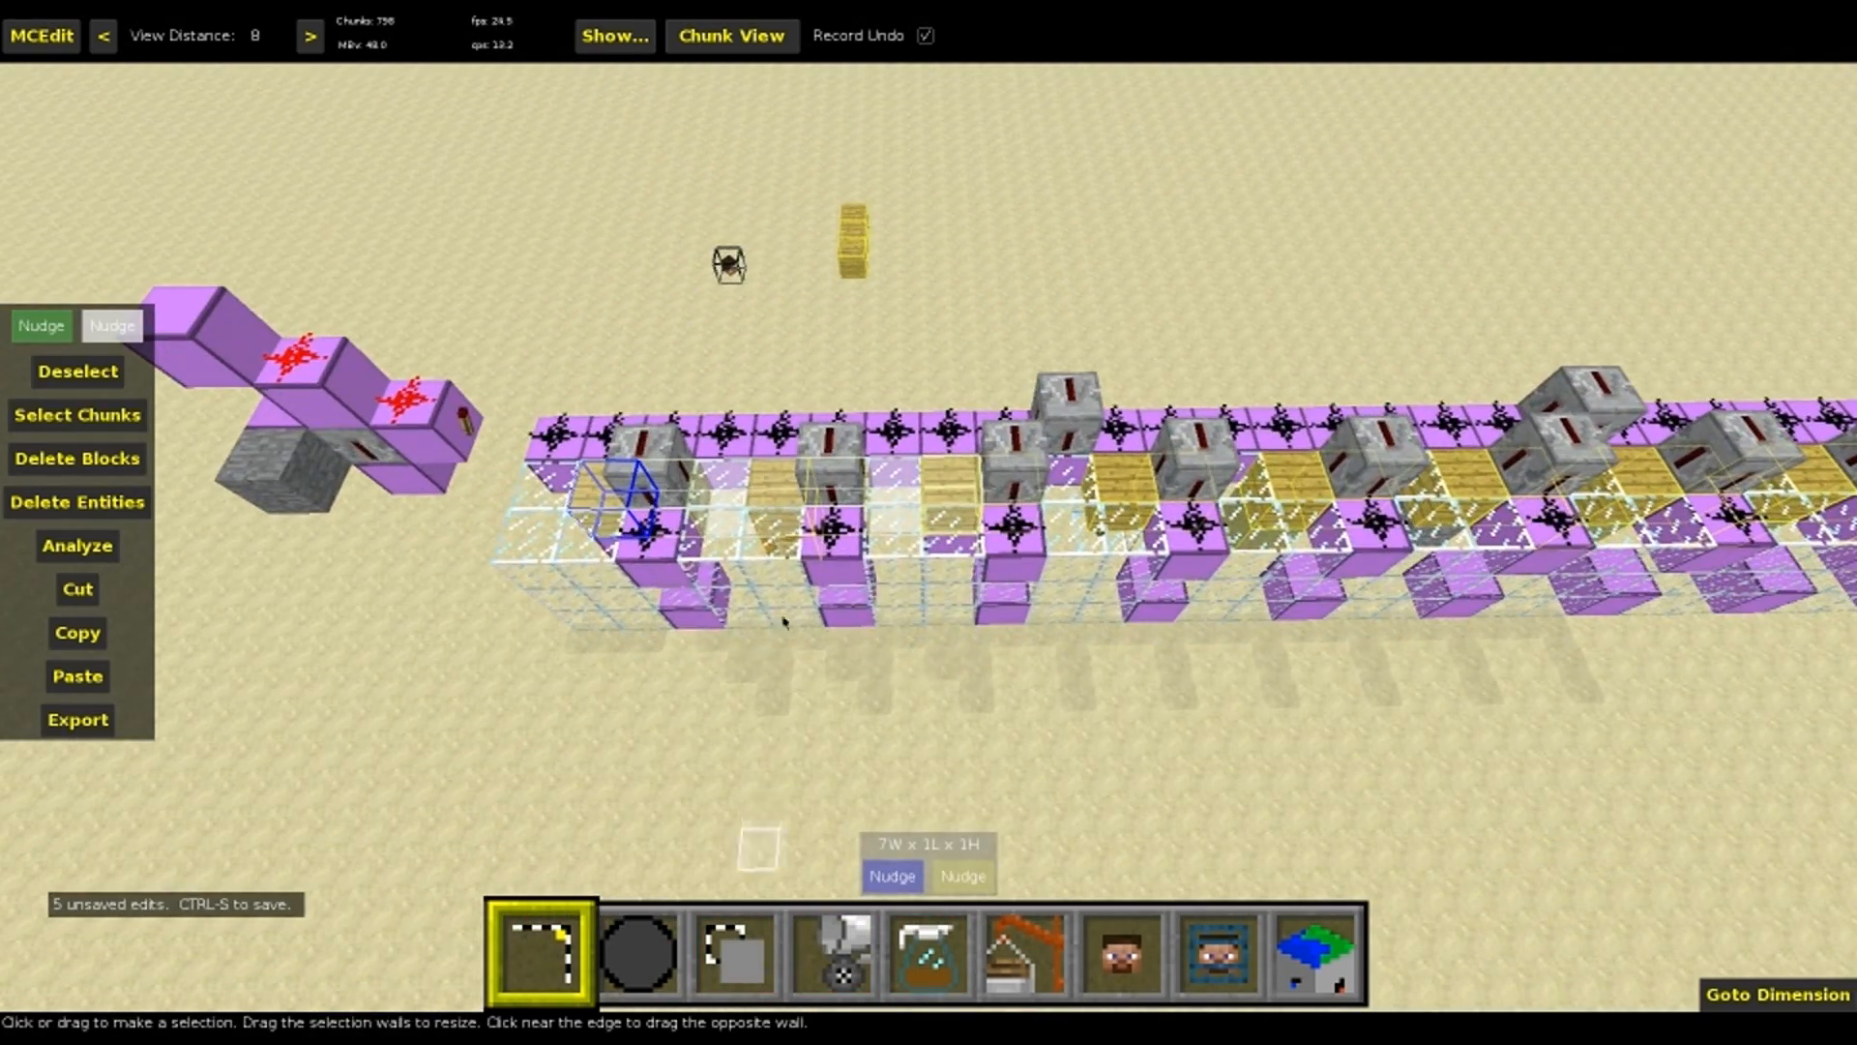
Clone the selected source signs along the machine with an offset of -9 and a repeat of 2, then save the world
{"action": "left_click", "coordinate": [735, 952]}
{"action": "key", "text": "f"}
{"action": "key", "text": "f"}
{"action": "key", "text": "f"}
{"action": "key", "text": "f"}
{"action": "key", "text": "f"}
{"action": "key", "text": "f"}
{"action": "key", "text": "f"}
{"action": "key", "text": "f"}
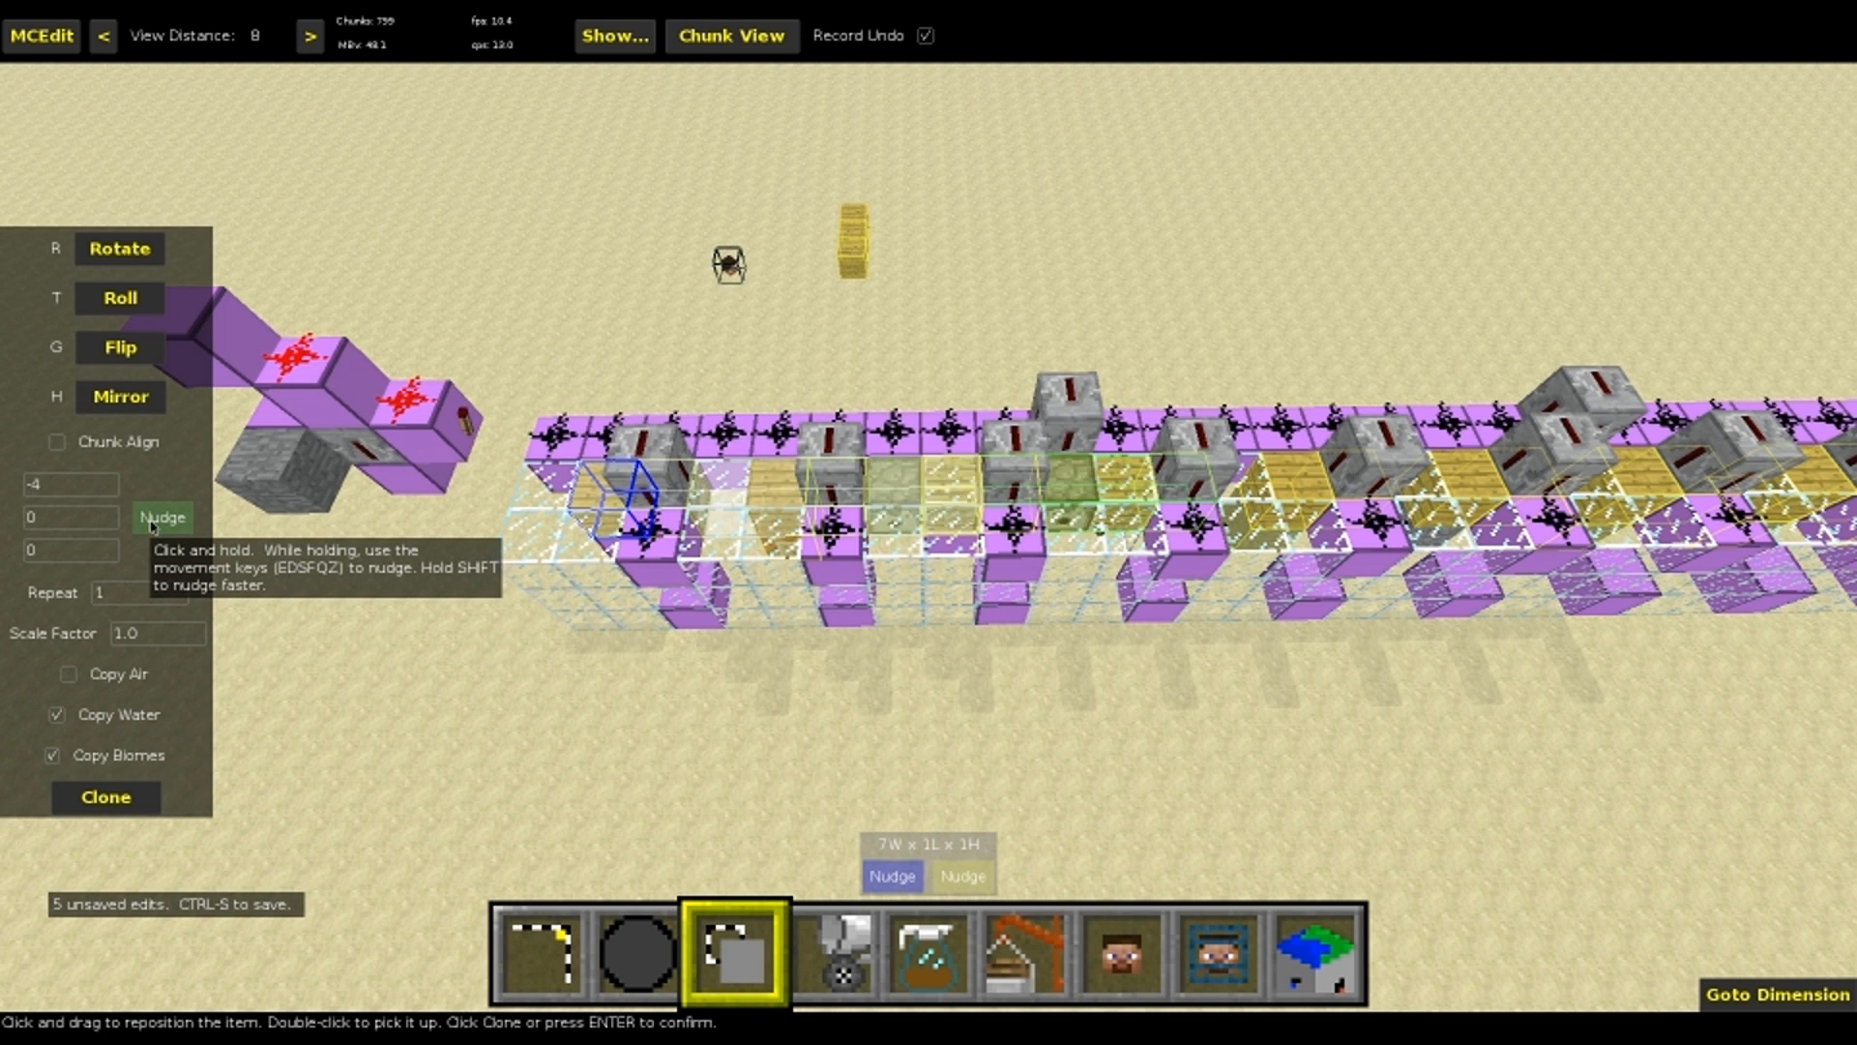
{"action": "key", "text": "d"}
{"action": "key", "text": "f"}
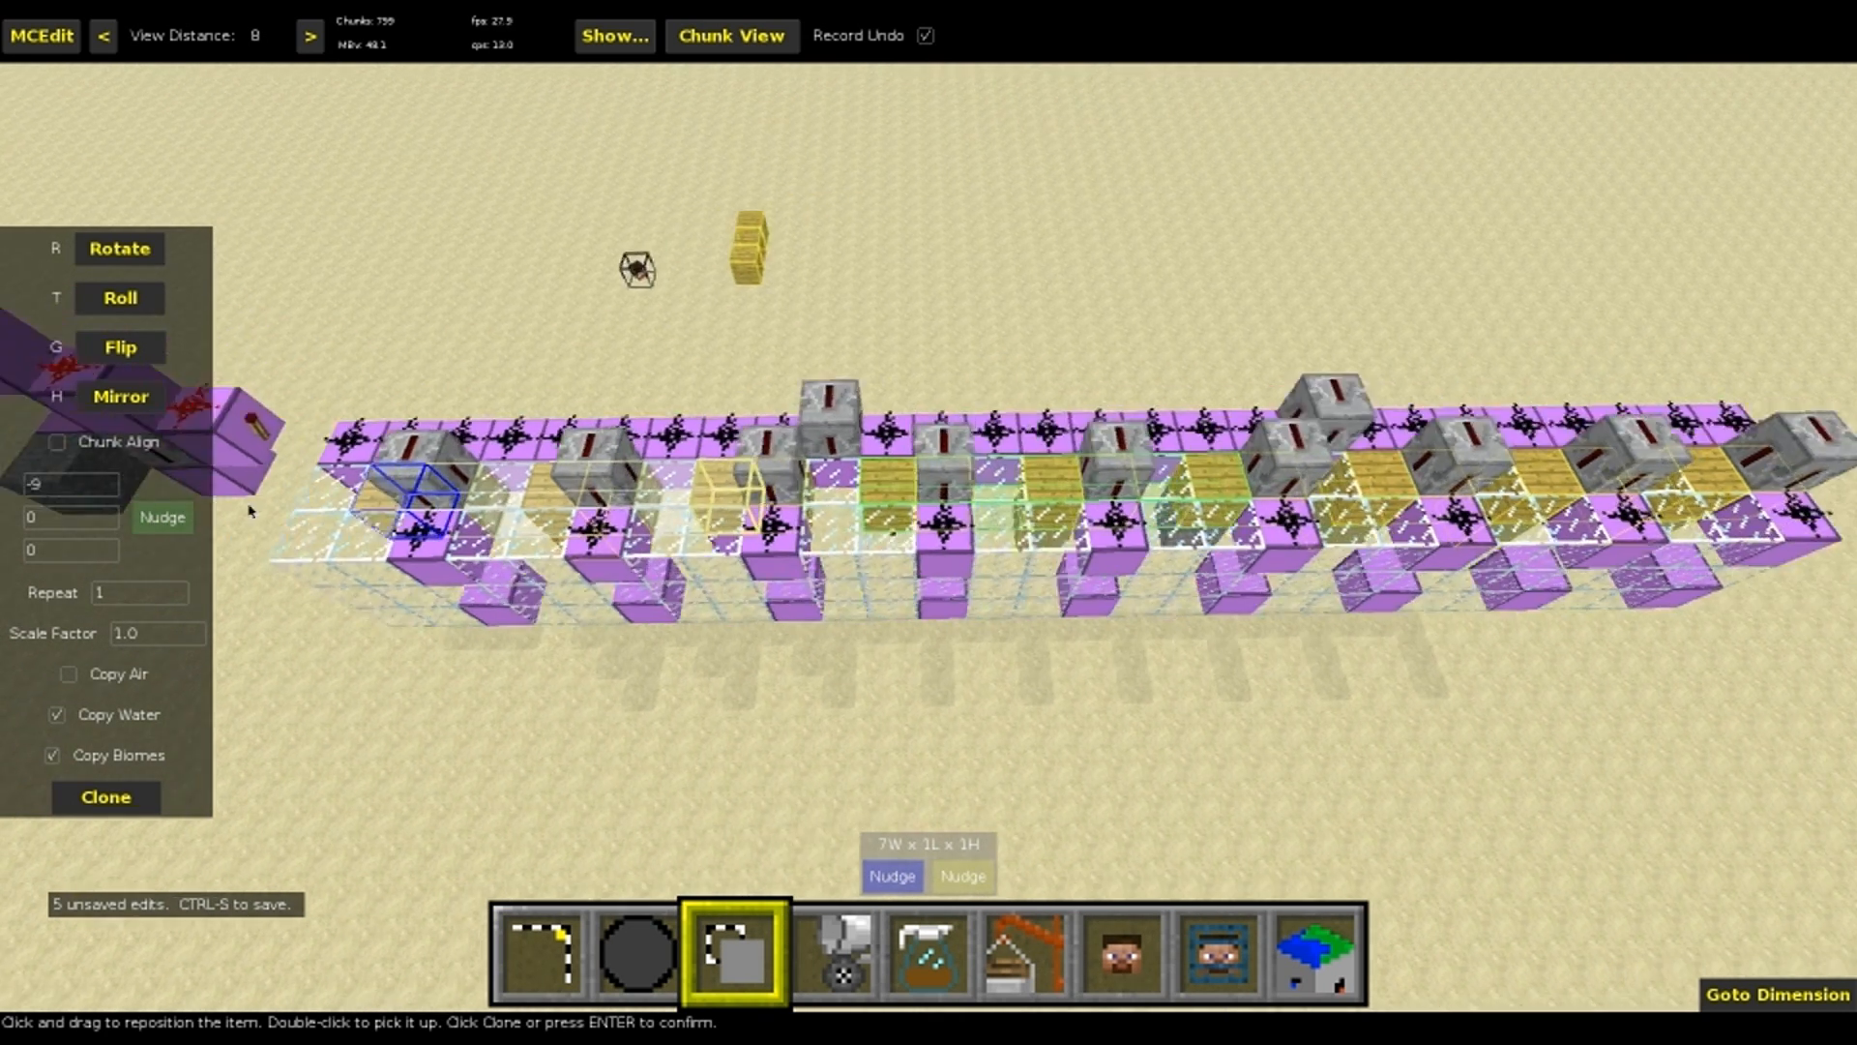
{"action": "key", "text": "s"}
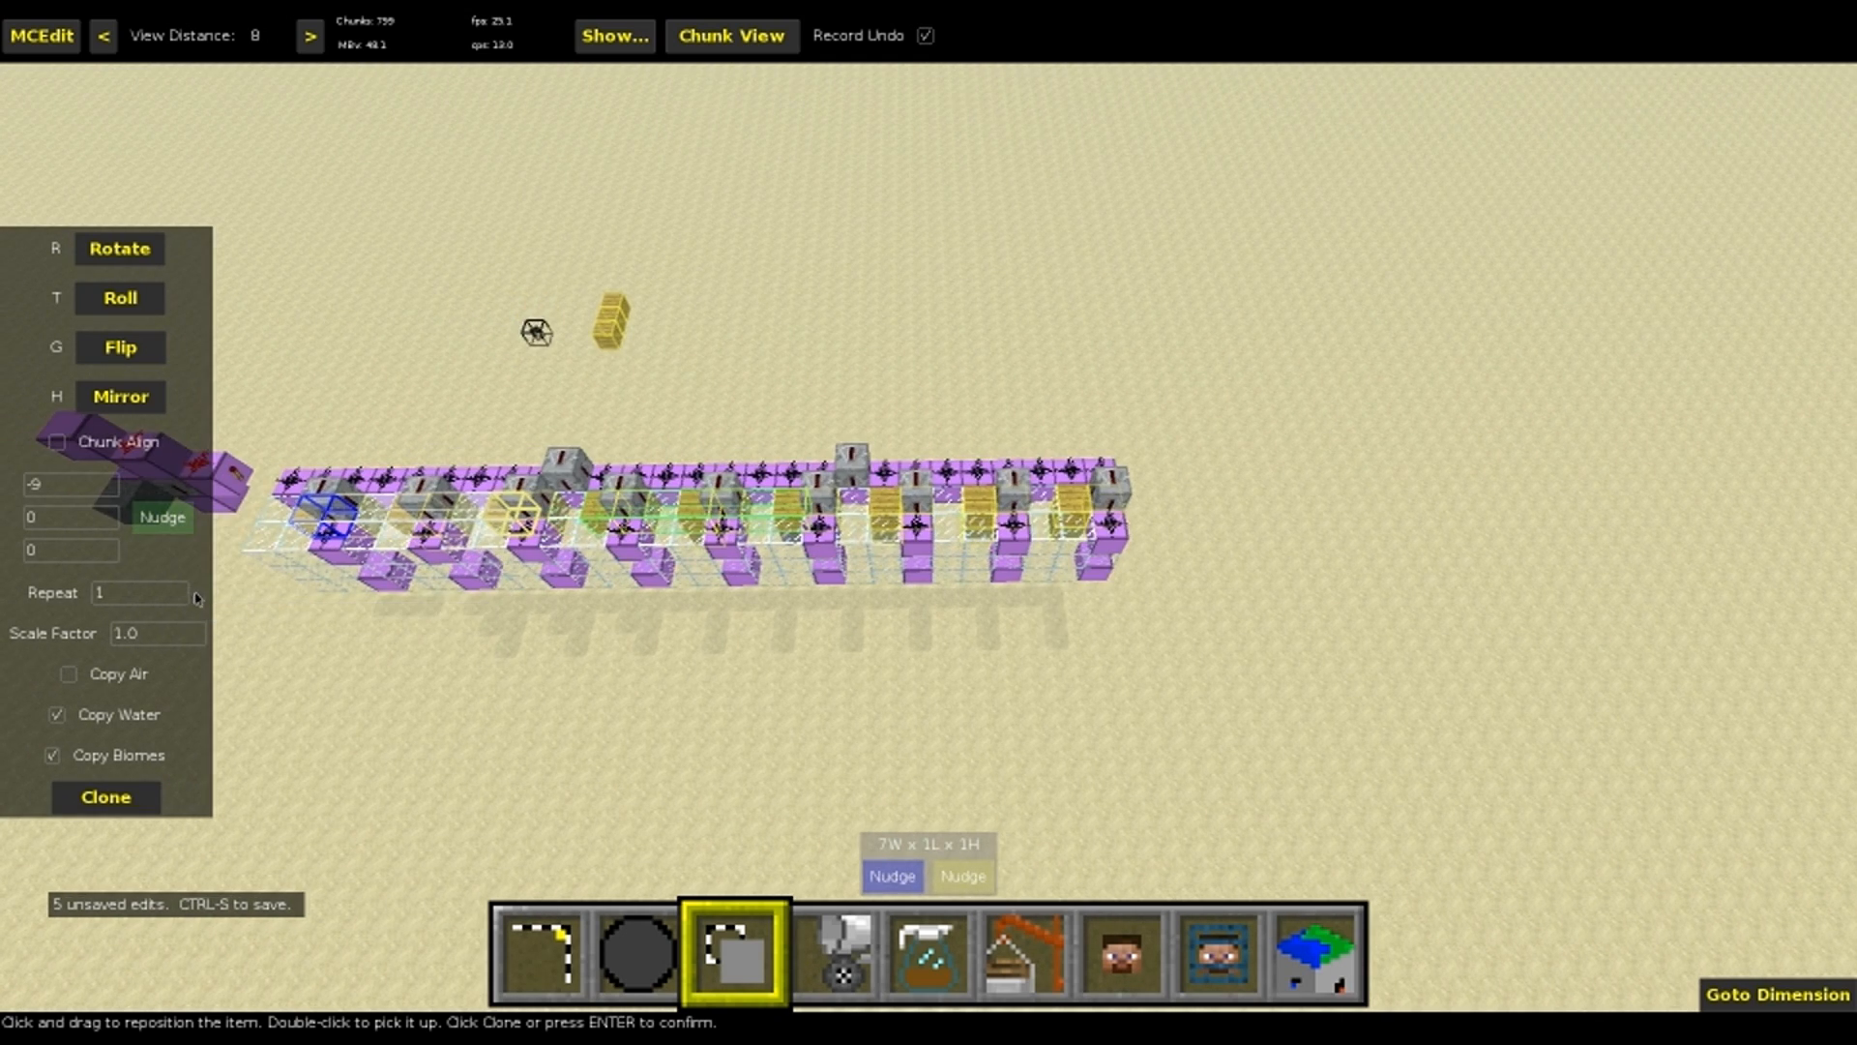
{"action": "key", "text": "e"}
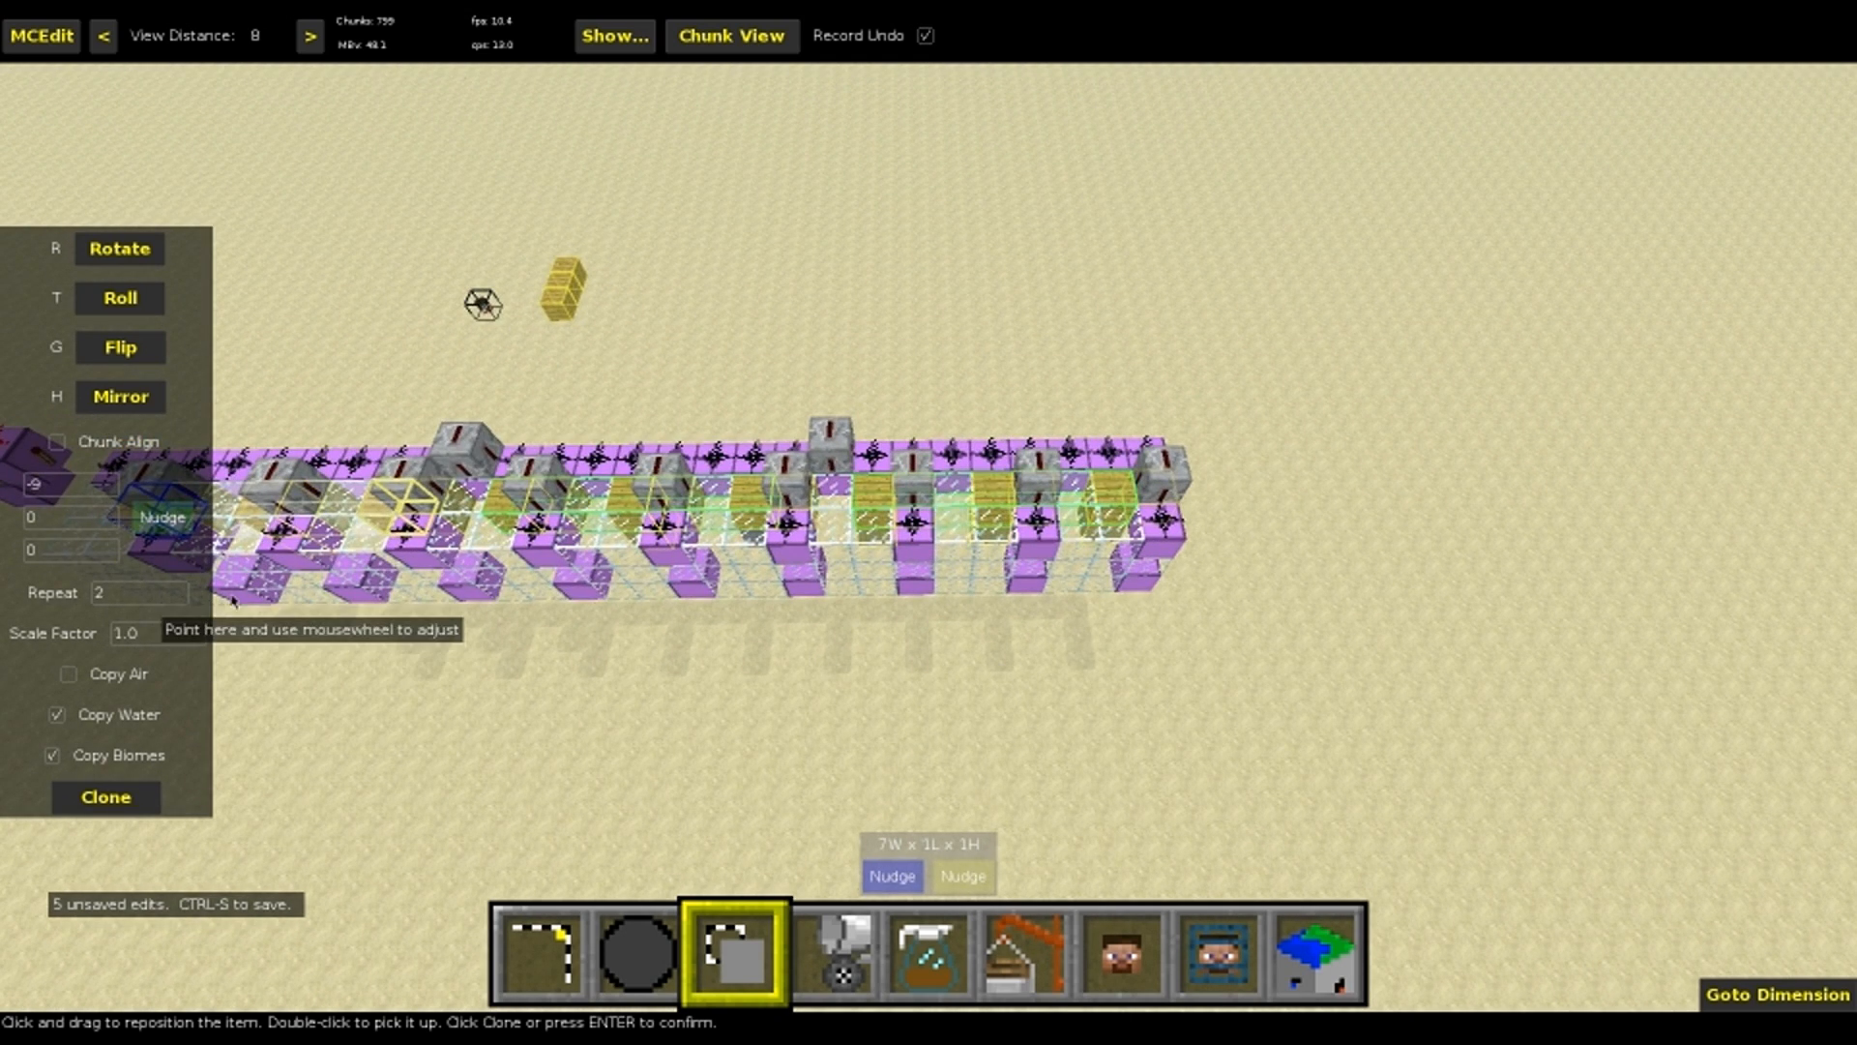
{"action": "key", "text": "Return"}
{"action": "key", "text": "ctrl+d"}
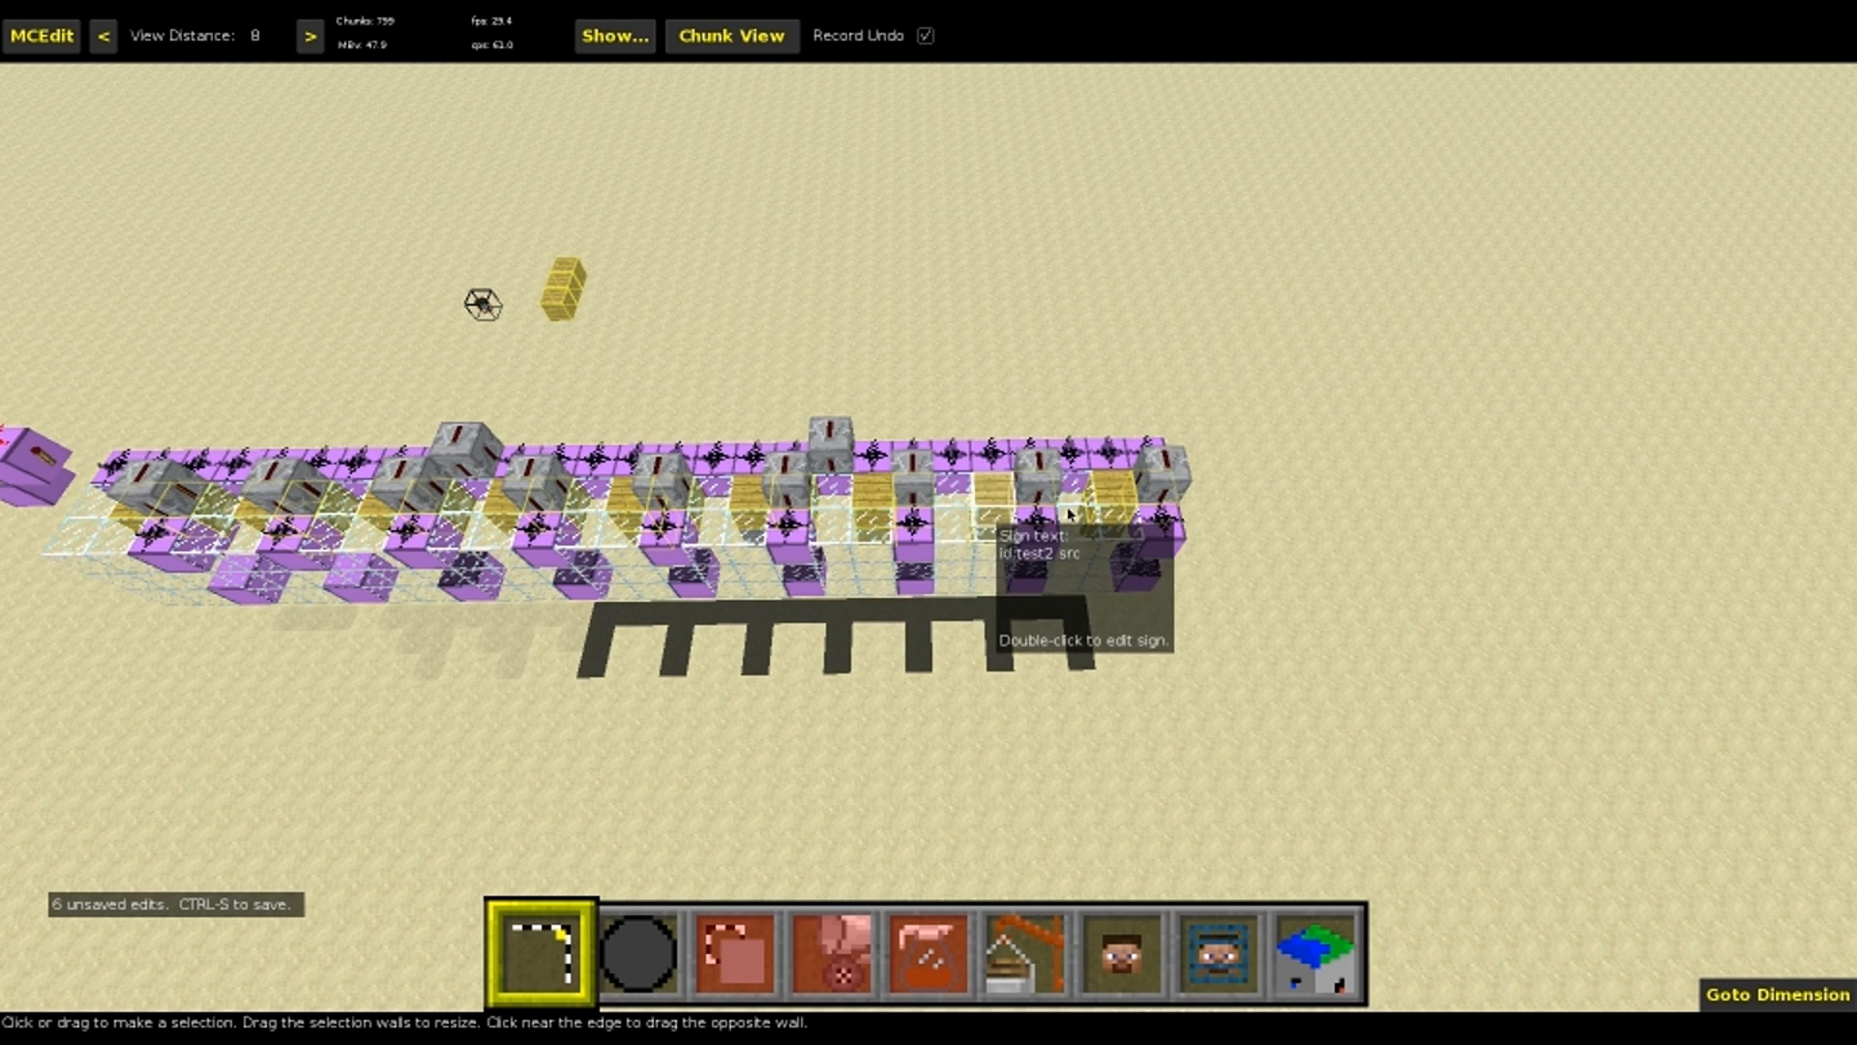
{"action": "key", "text": "ctrl+s"}
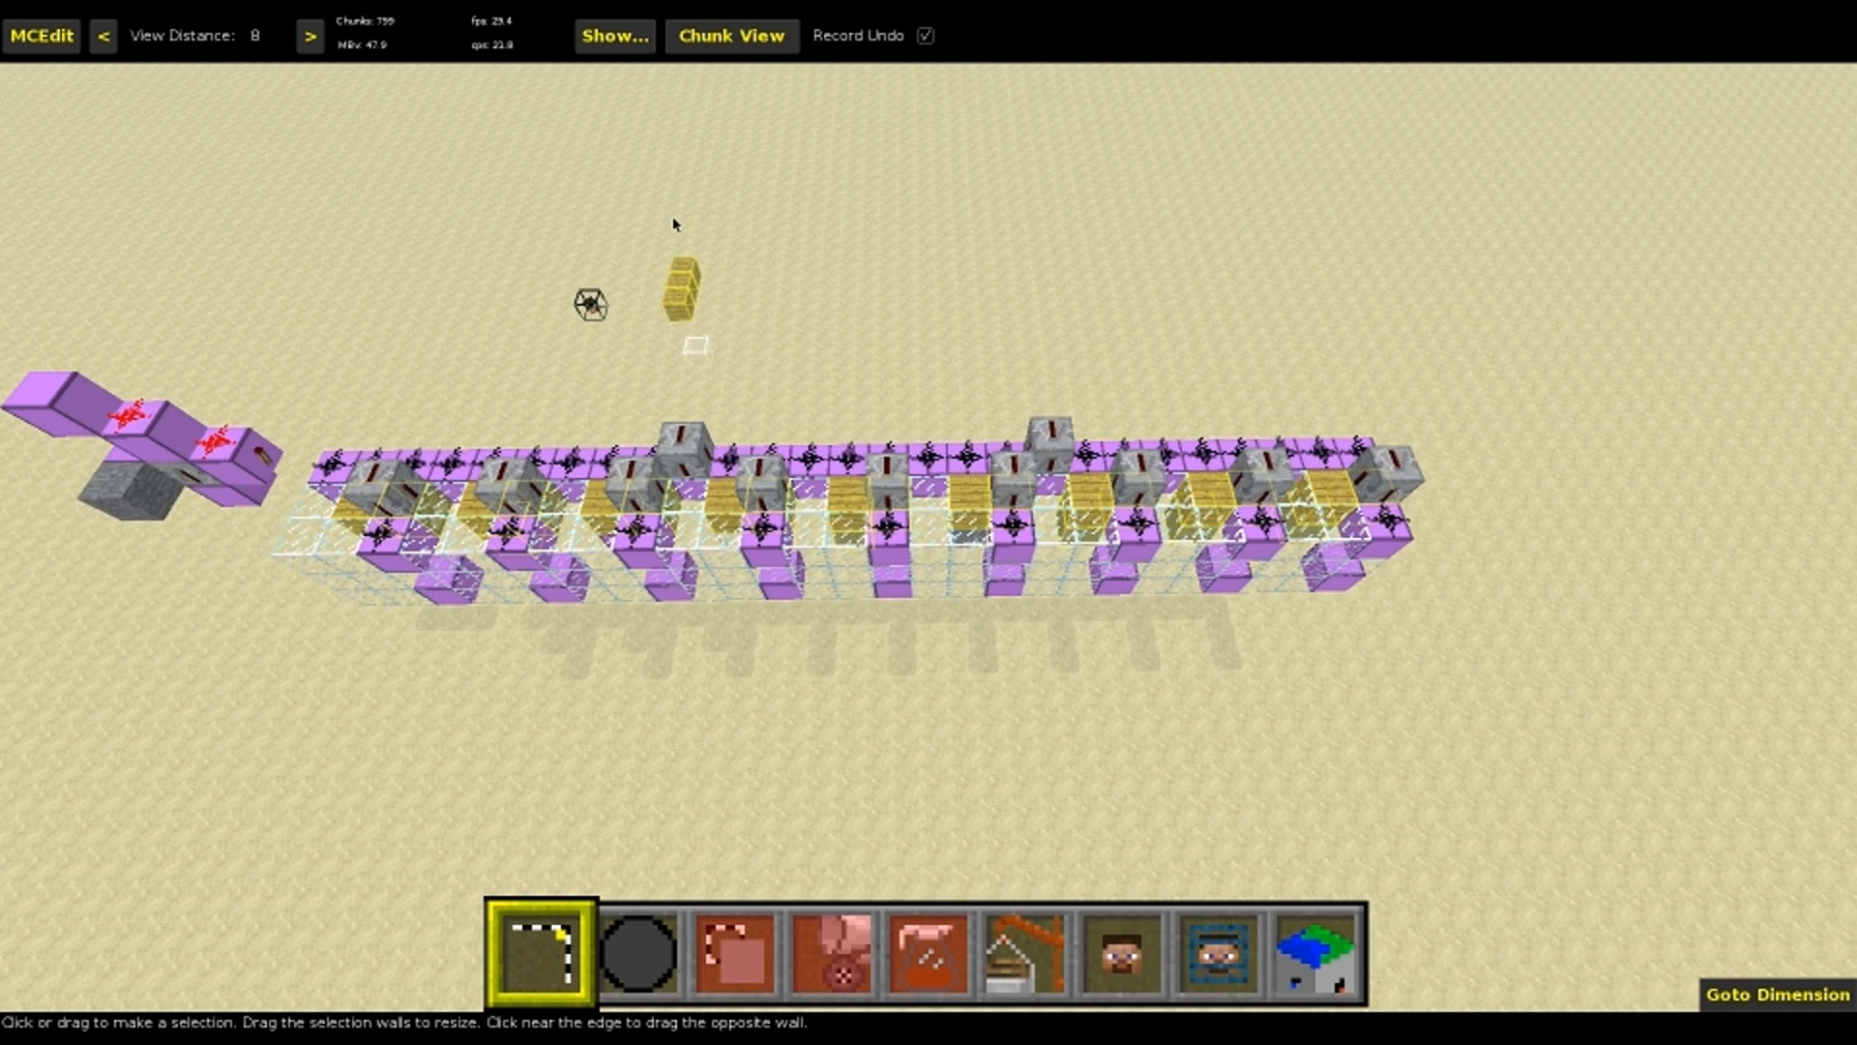
{"action": "key", "text": "w"}
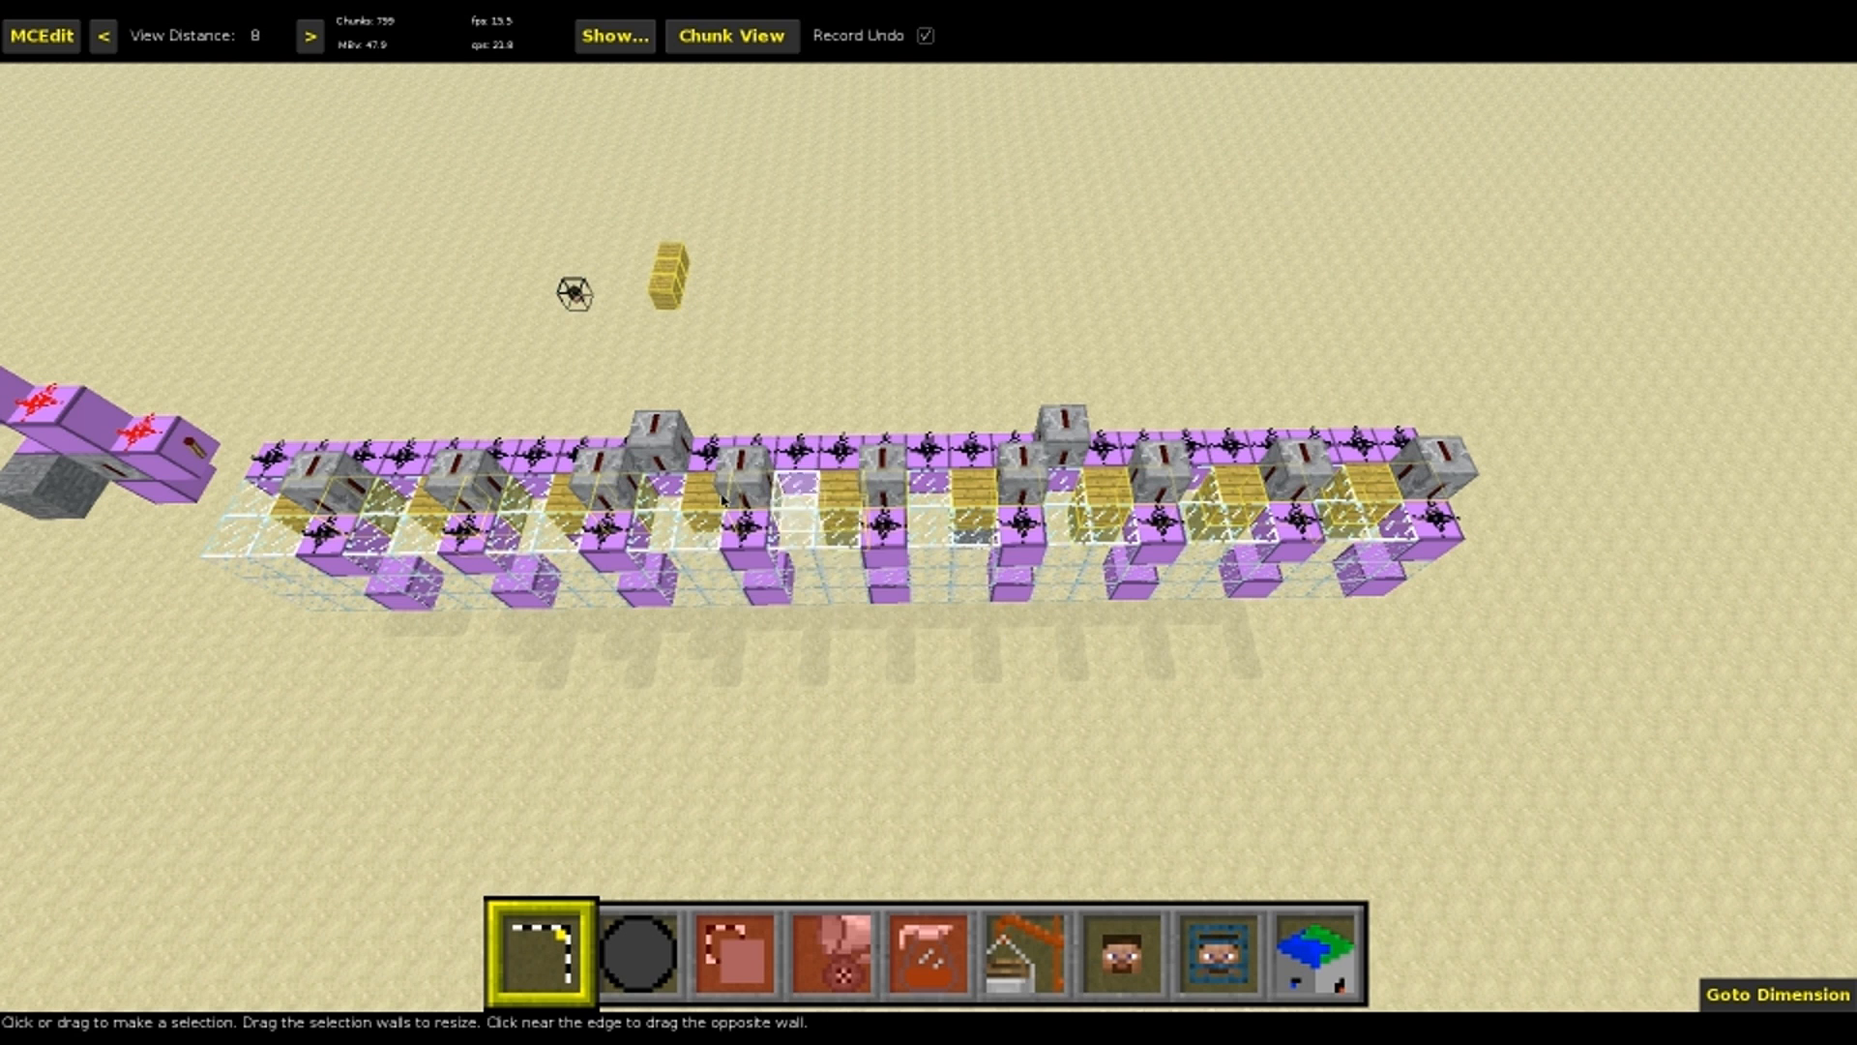
Select the middle three source signs on the machine as a 7W x 1L x 1H region and open the parameter reference of TrazLander's Spawner Filter
{"action": "left_click", "coordinate": [764, 501]}
{"action": "left_click", "coordinate": [975, 503]}
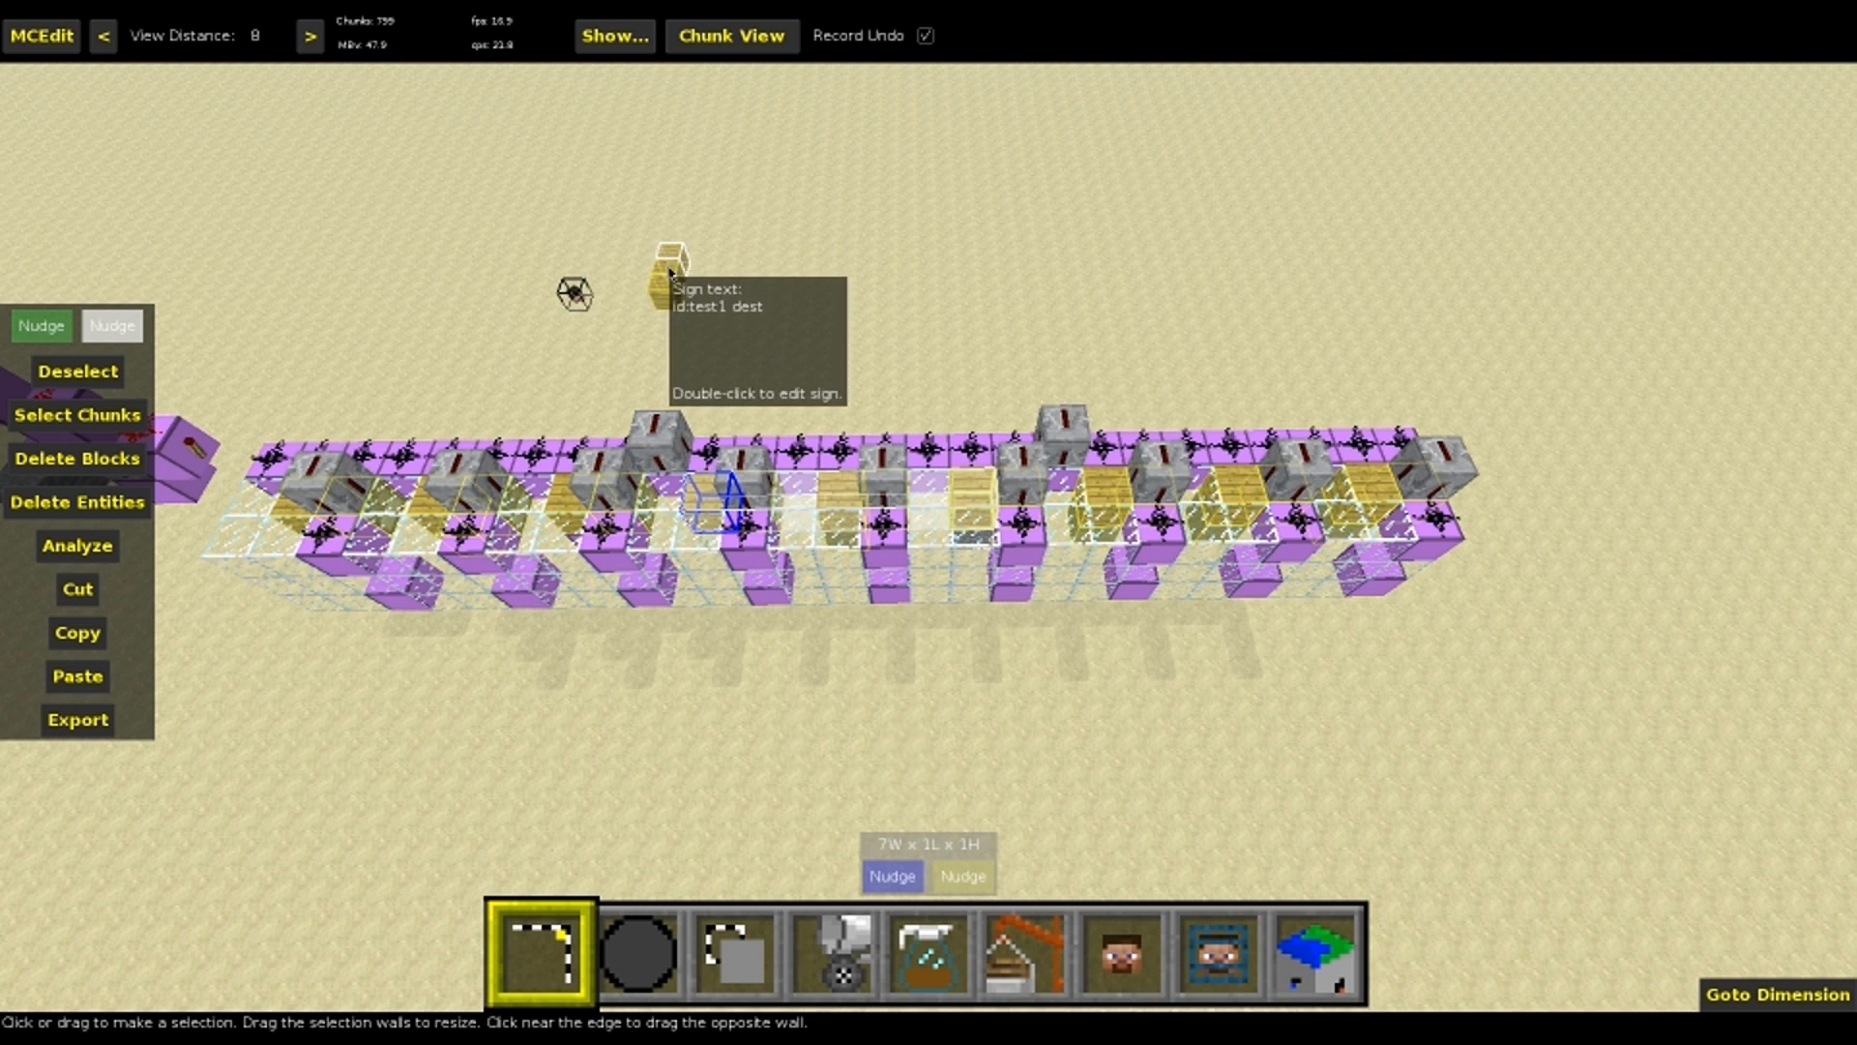
{"action": "key", "text": "5"}
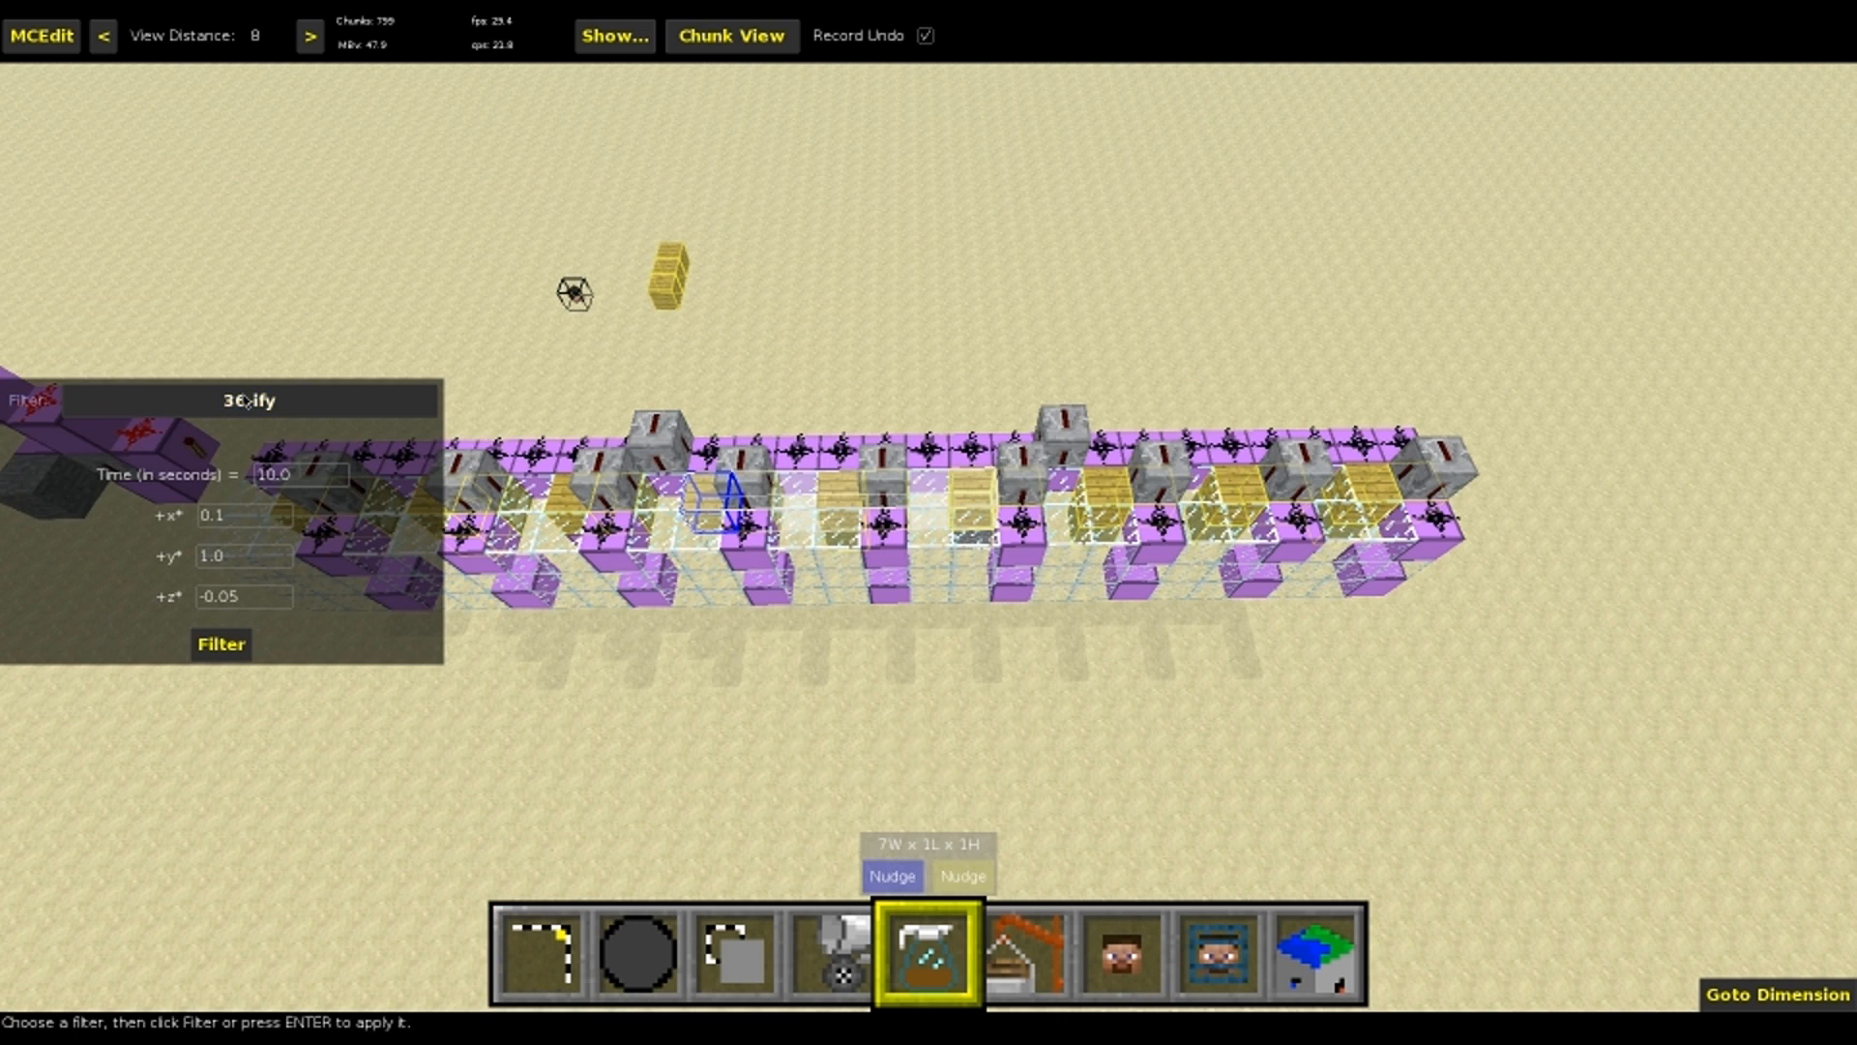
{"action": "left_click", "coordinate": [248, 400]}
{"action": "scroll", "coordinate": [290, 876], "scroll_direction": "down", "scroll_amount": 5}
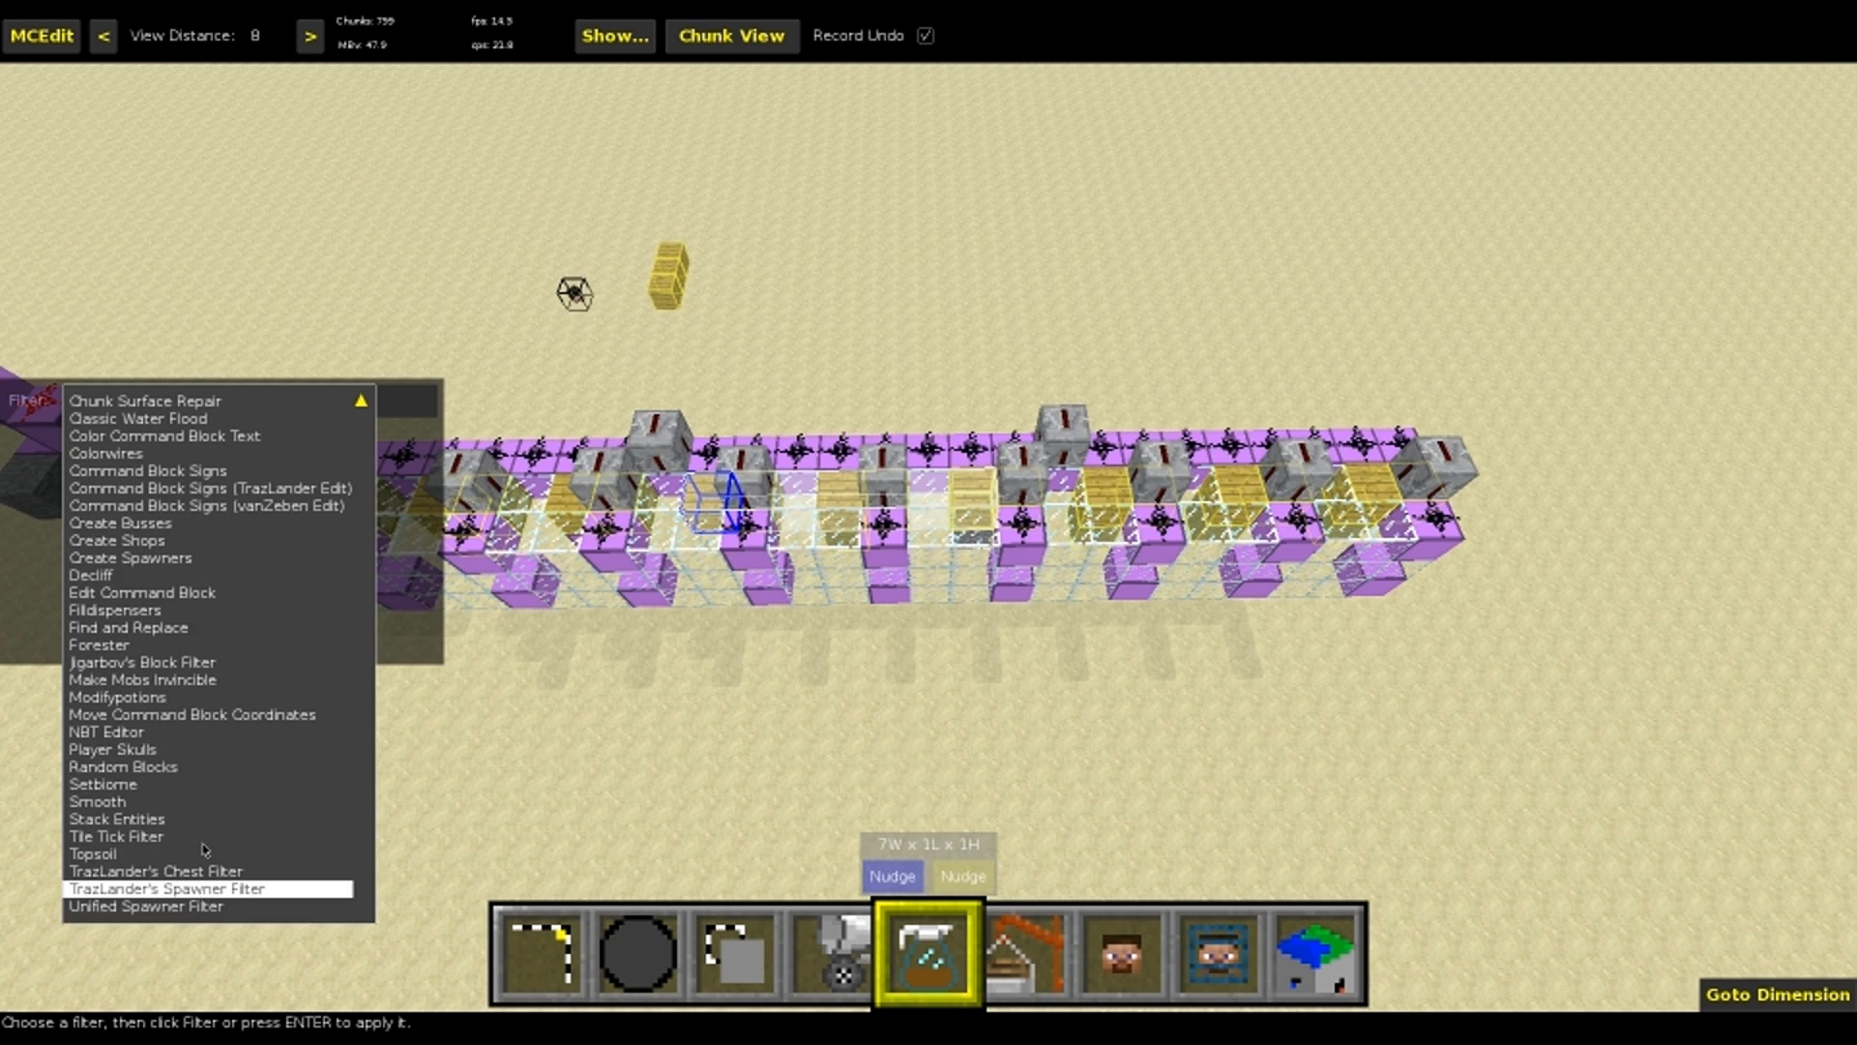
{"action": "left_click", "coordinate": [203, 885]}
{"action": "left_click", "coordinate": [577, 253]}
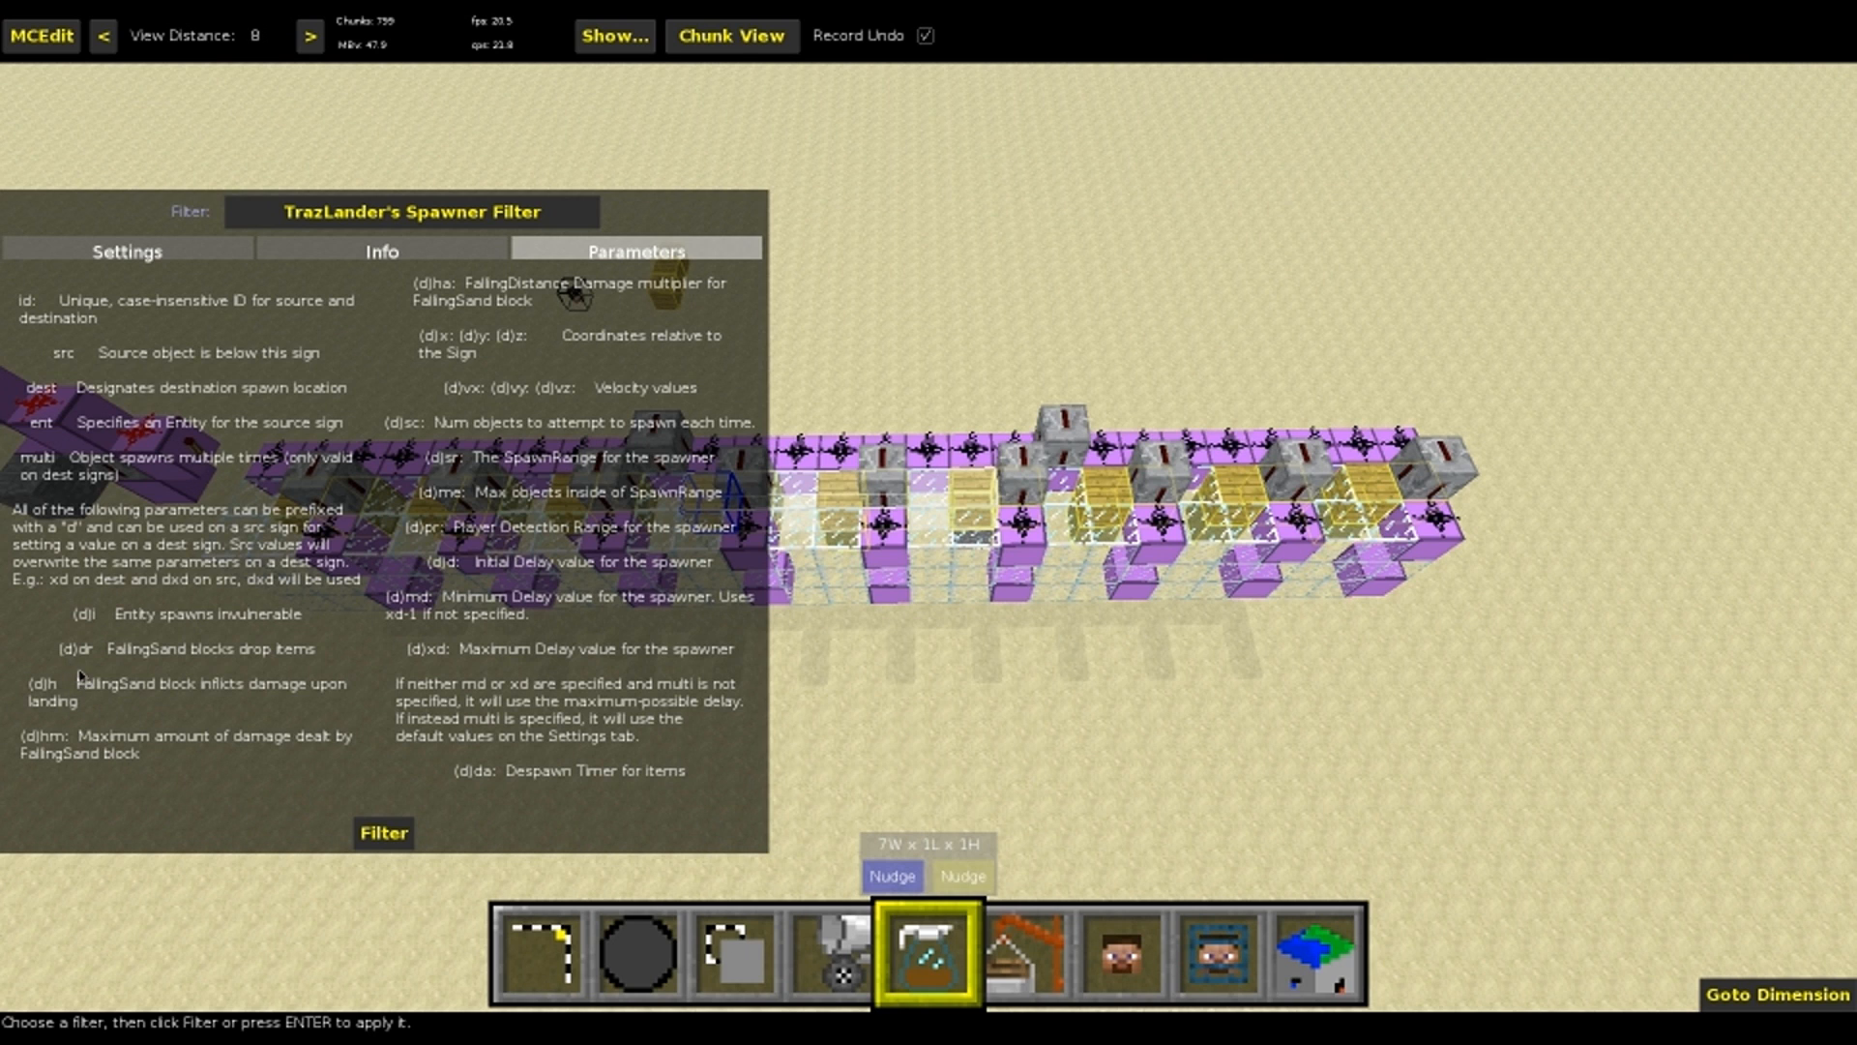
Add dd:20 to the selected middle source signs with the spawner filter's Replace Sign Text operation, finding None
{"action": "key", "text": "1"}
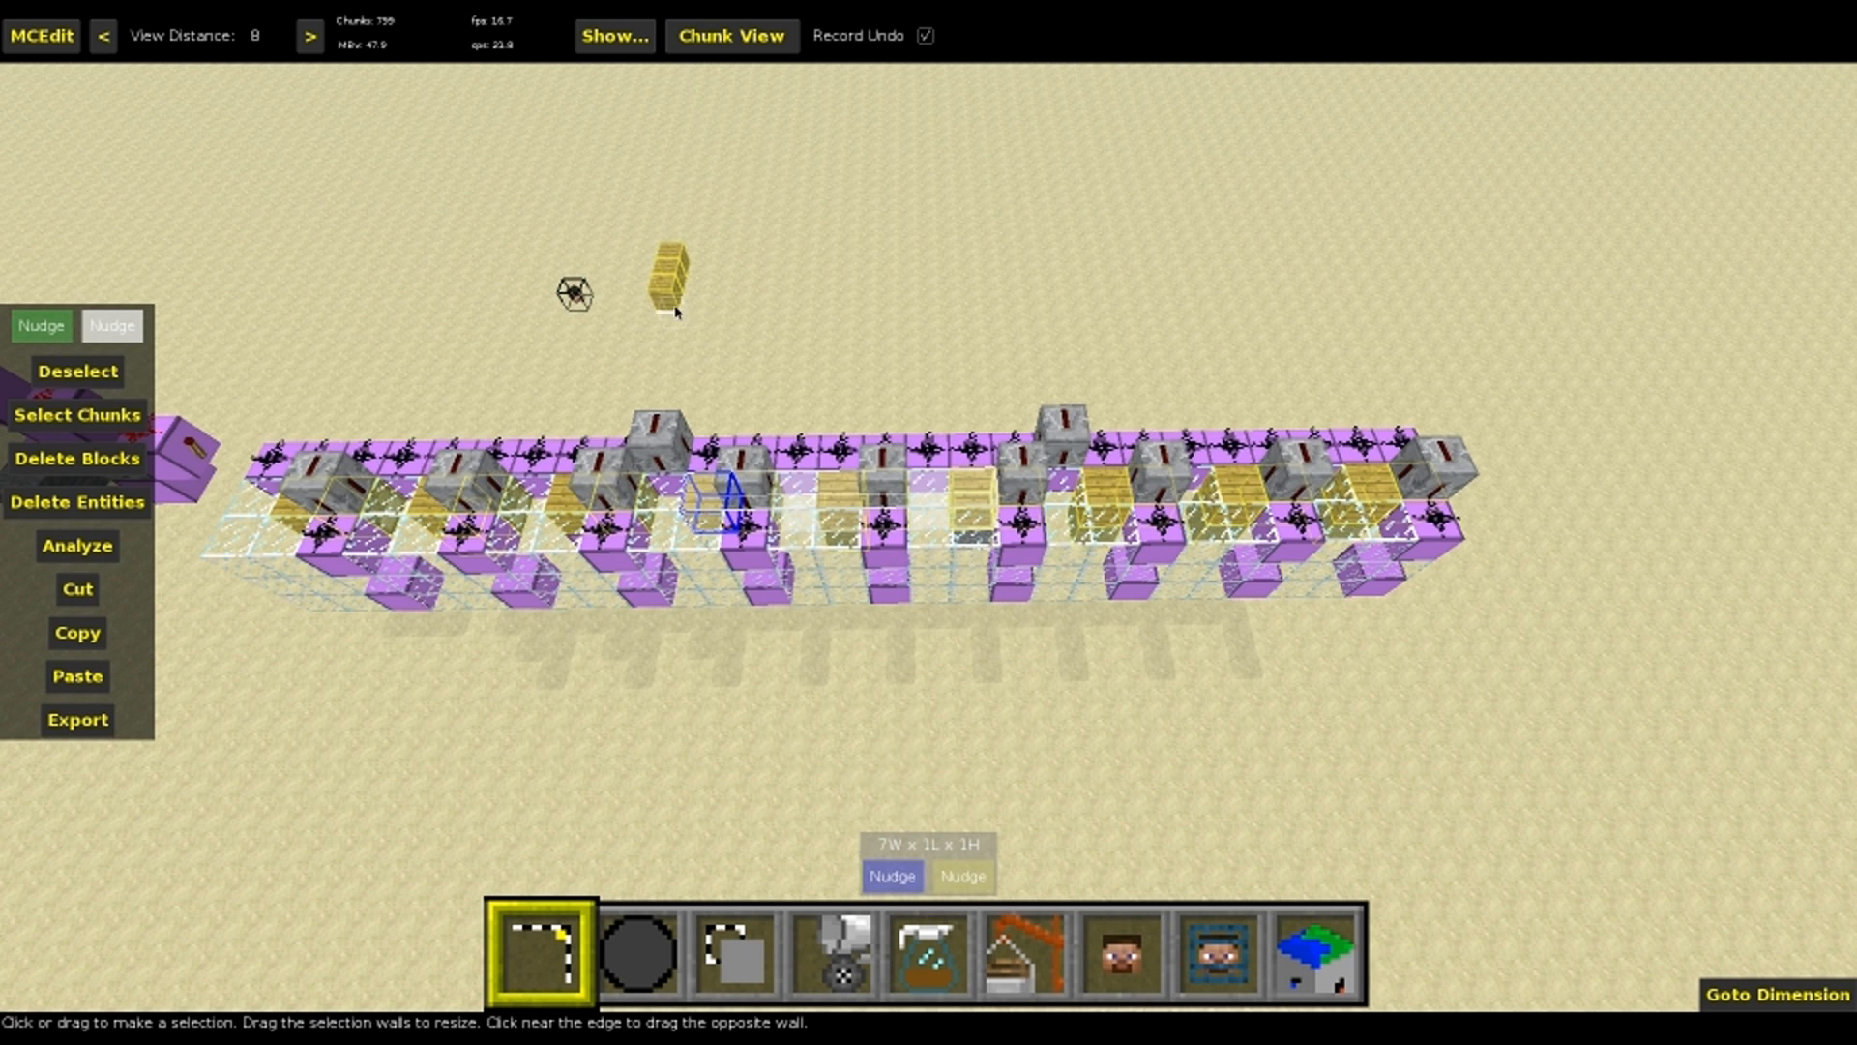
{"action": "mouse_move", "coordinate": [680, 296]}
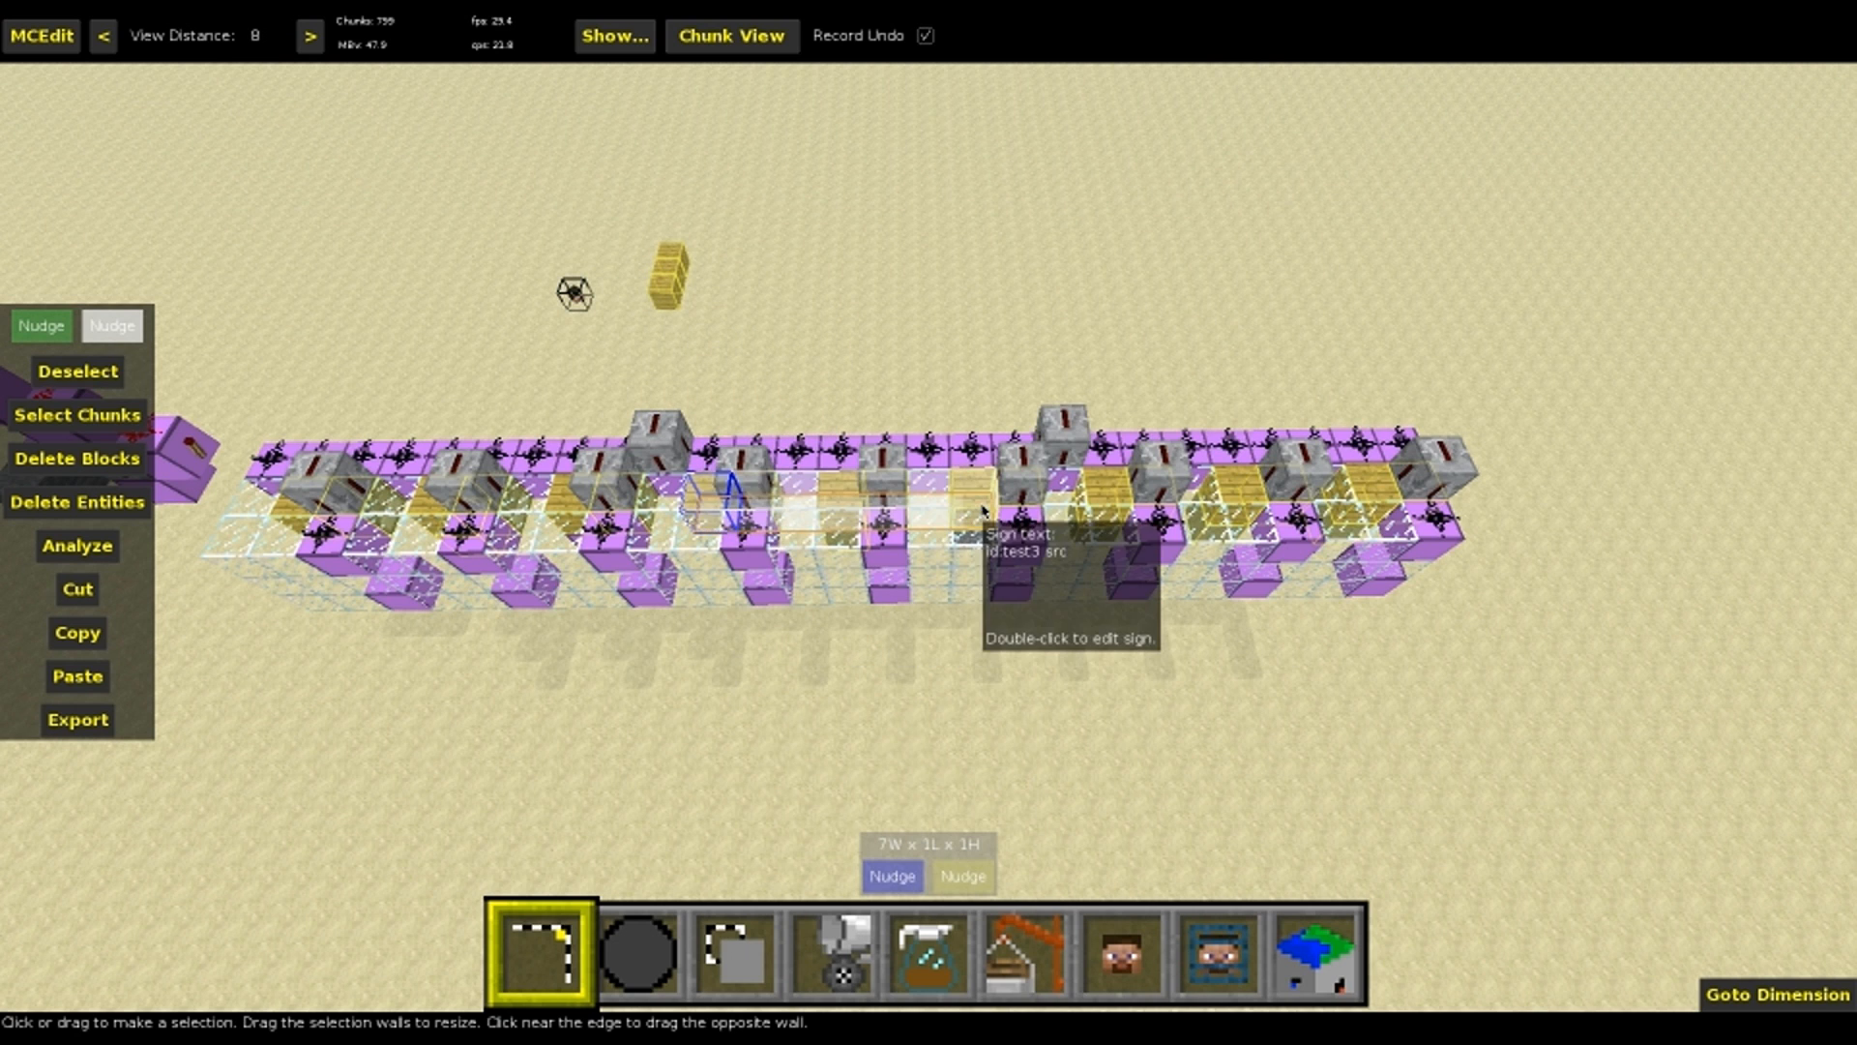
{"action": "key", "text": "5"}
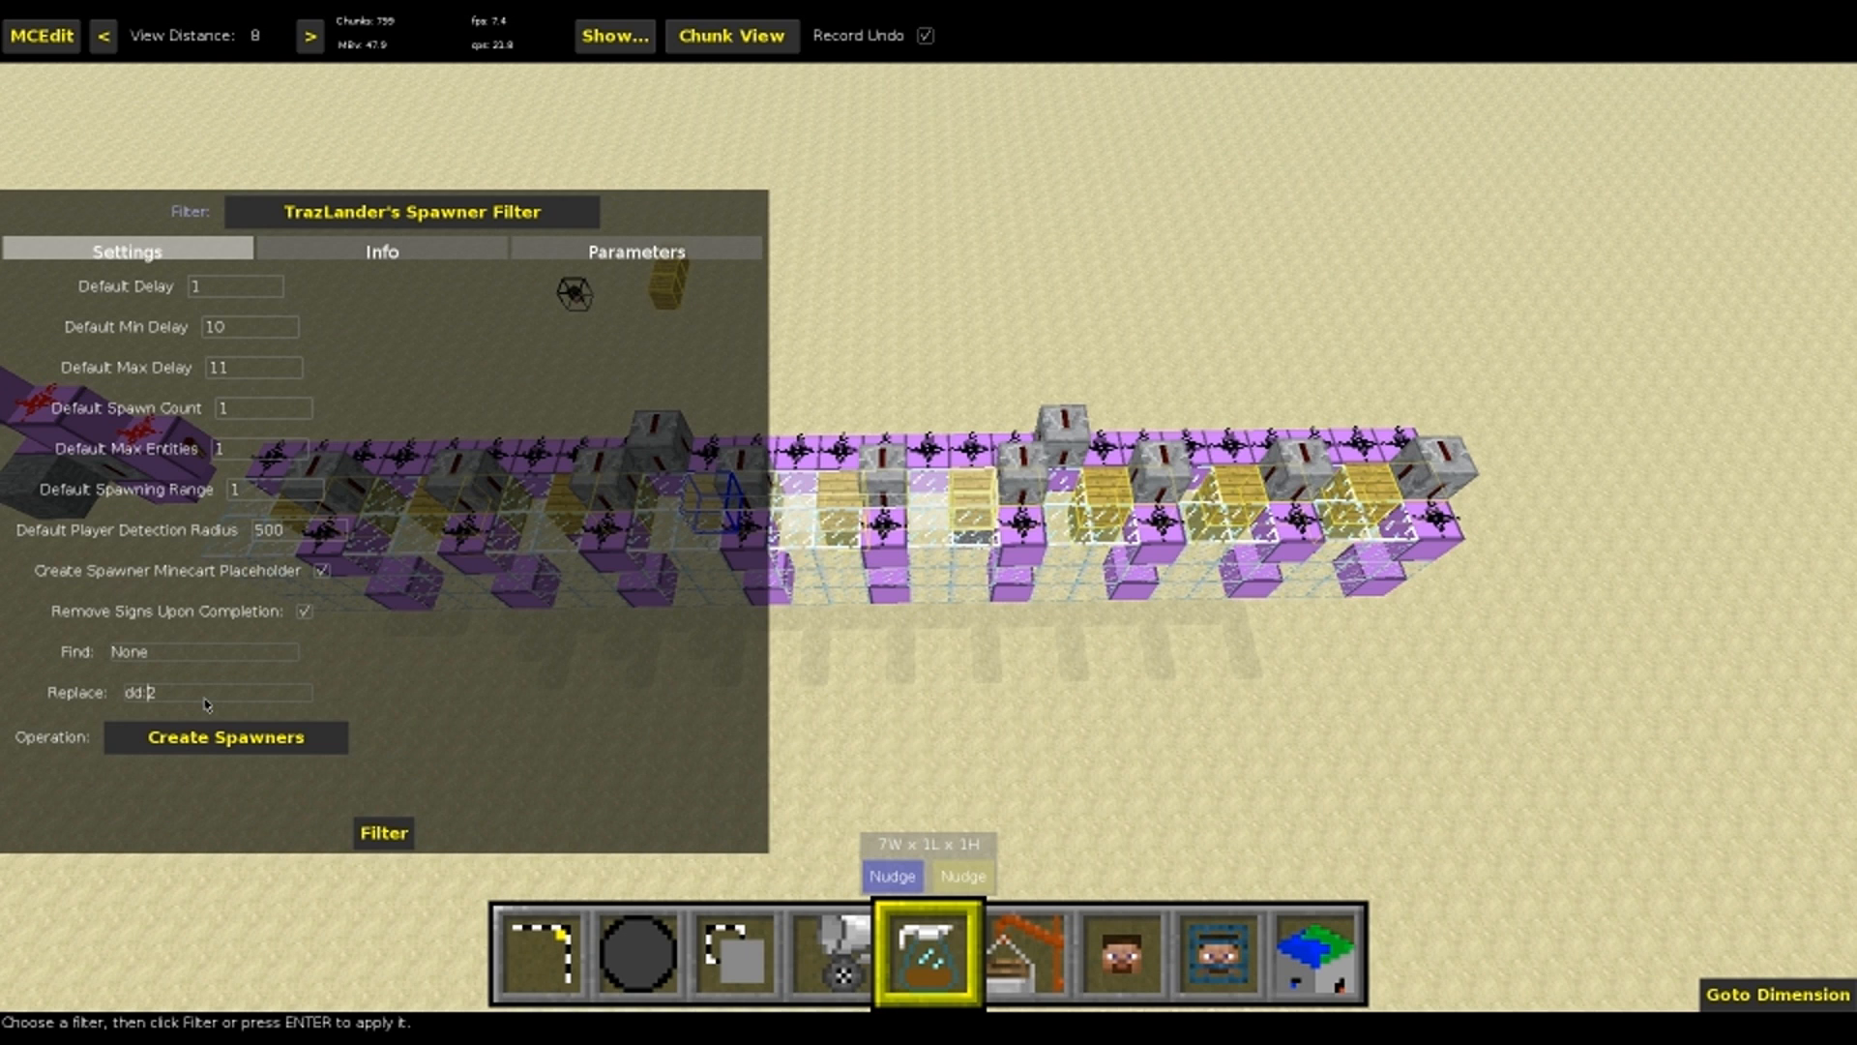
{"action": "left_click", "coordinate": [230, 743]}
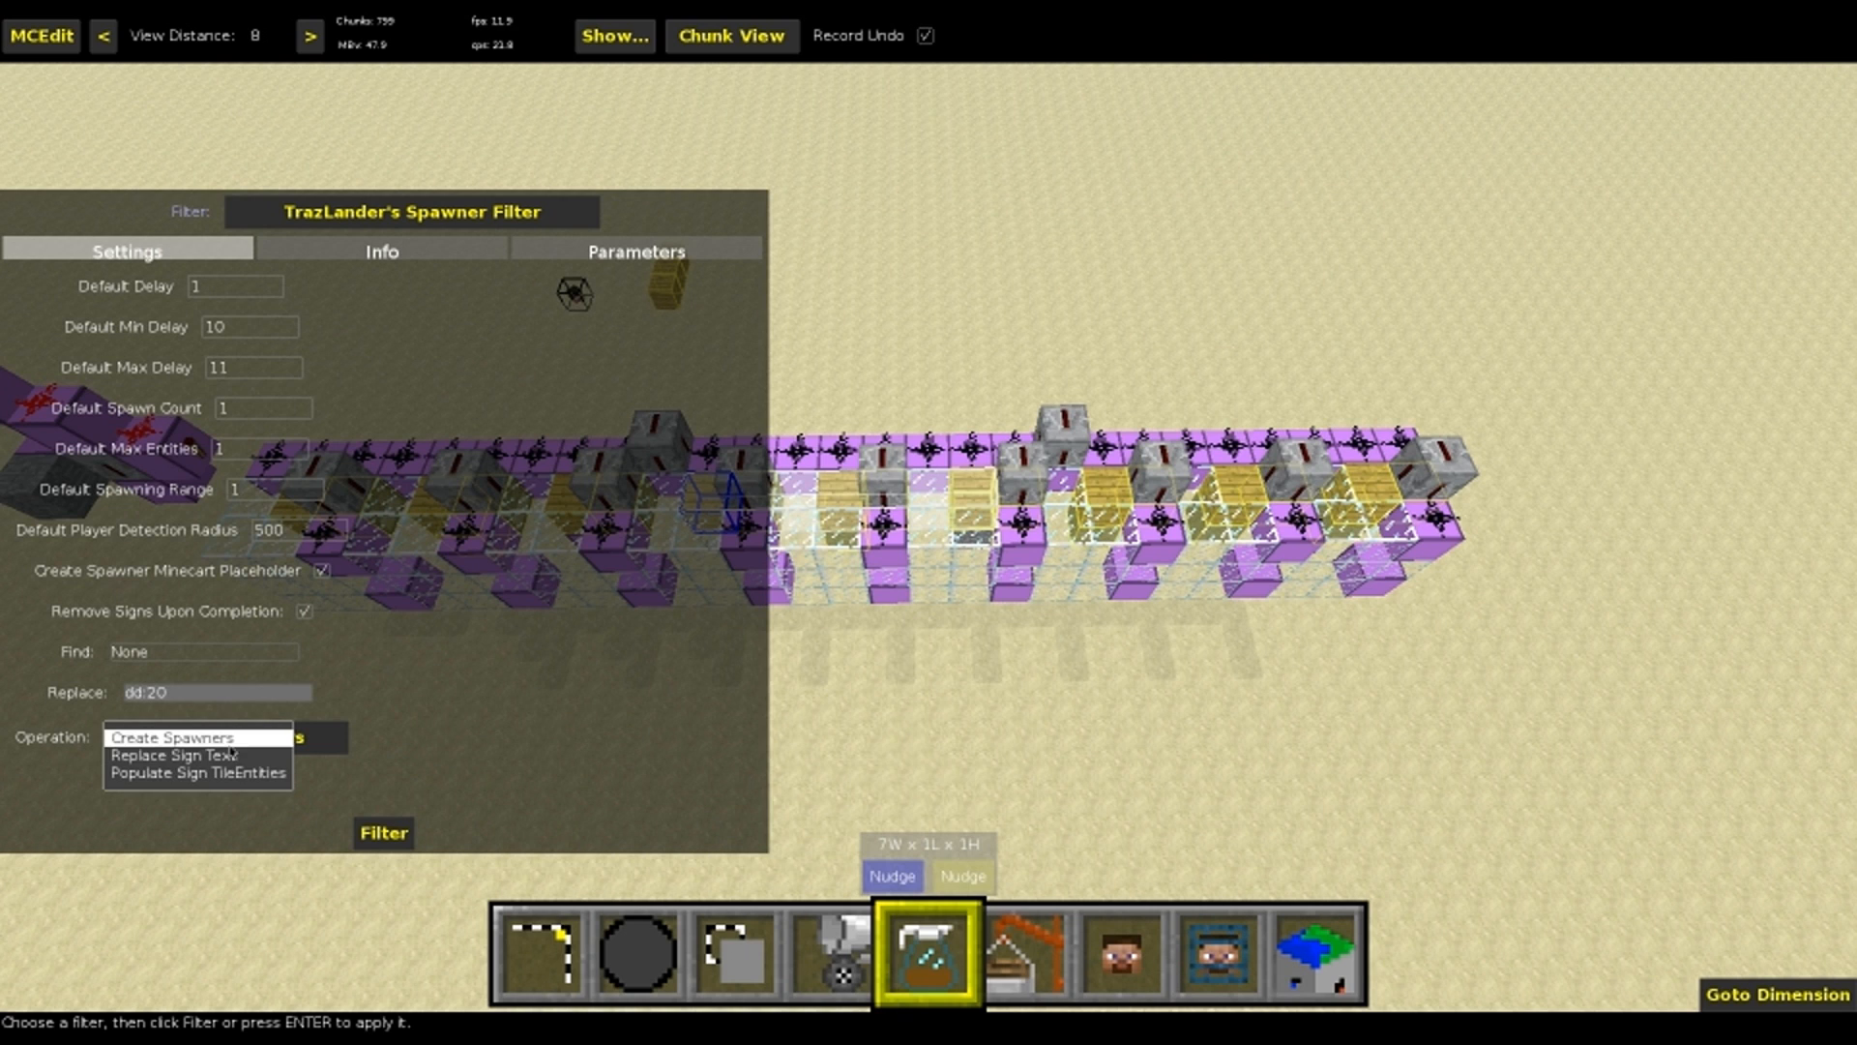
{"action": "left_click", "coordinate": [231, 756]}
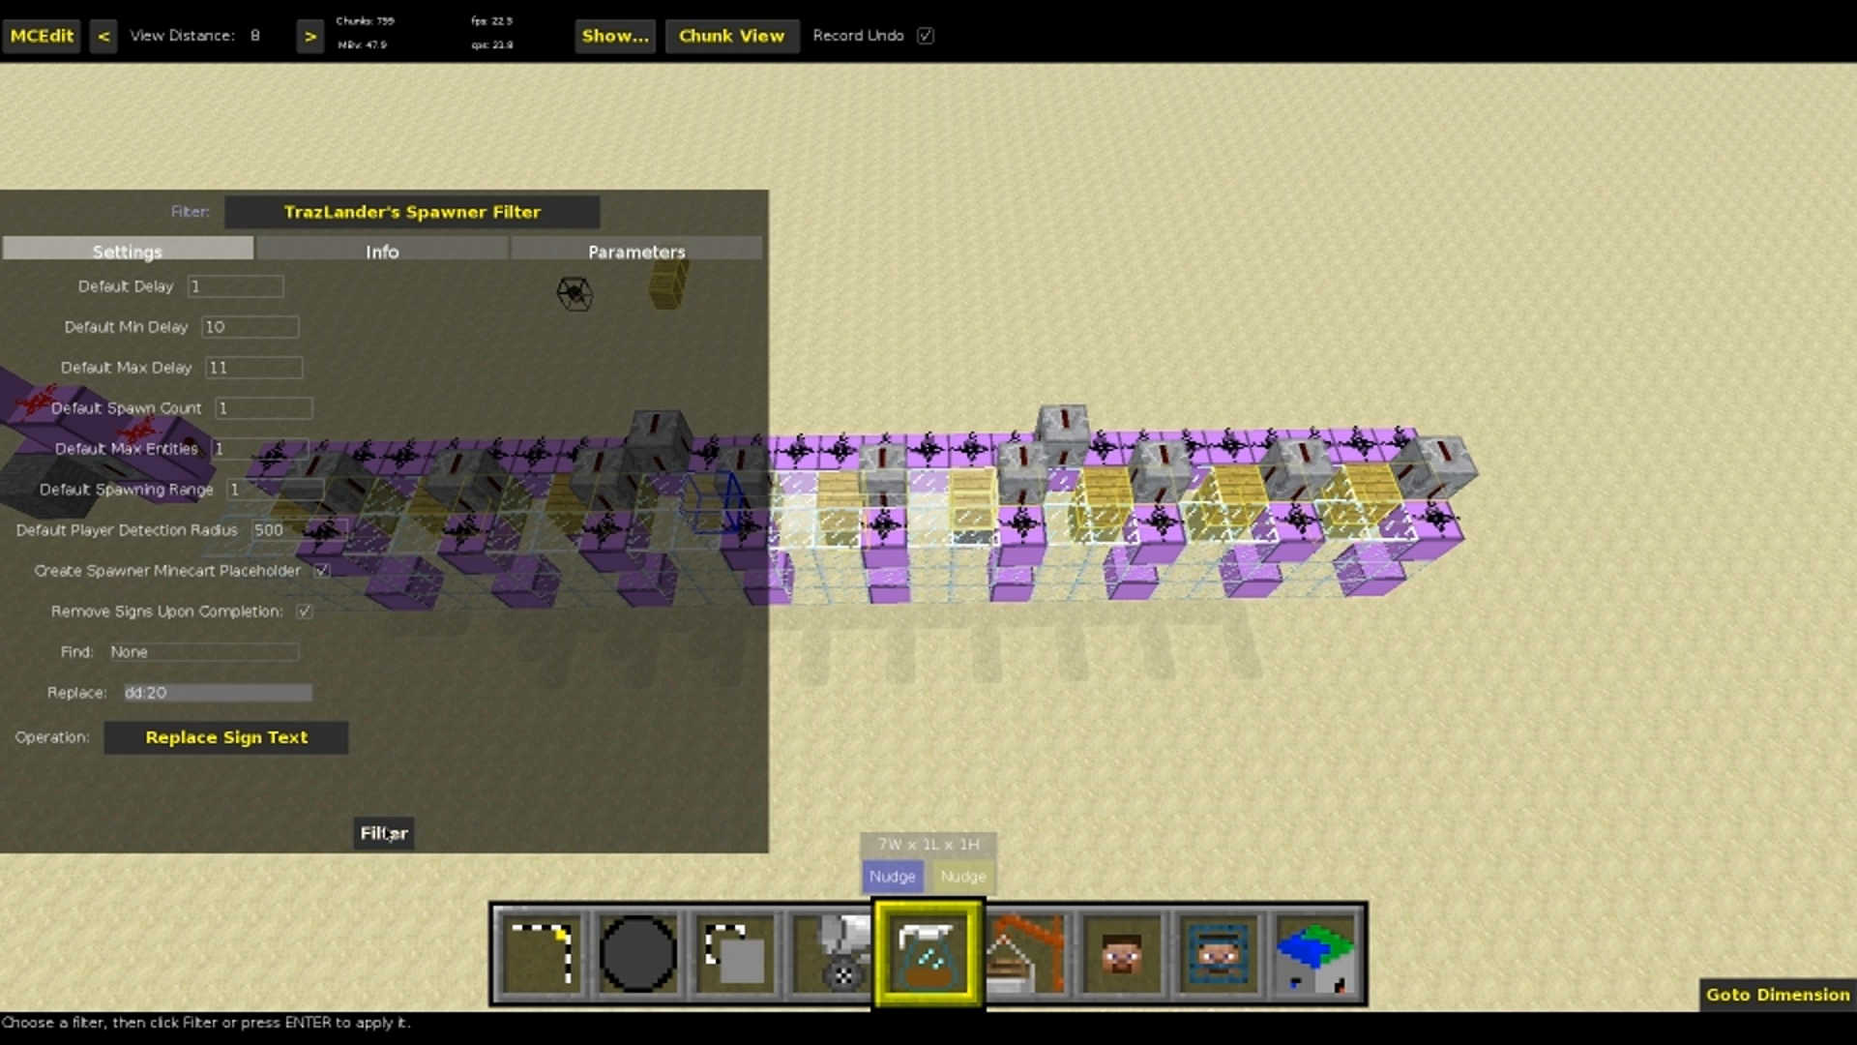
{"action": "left_click", "coordinate": [385, 834]}
{"action": "key", "text": "1"}
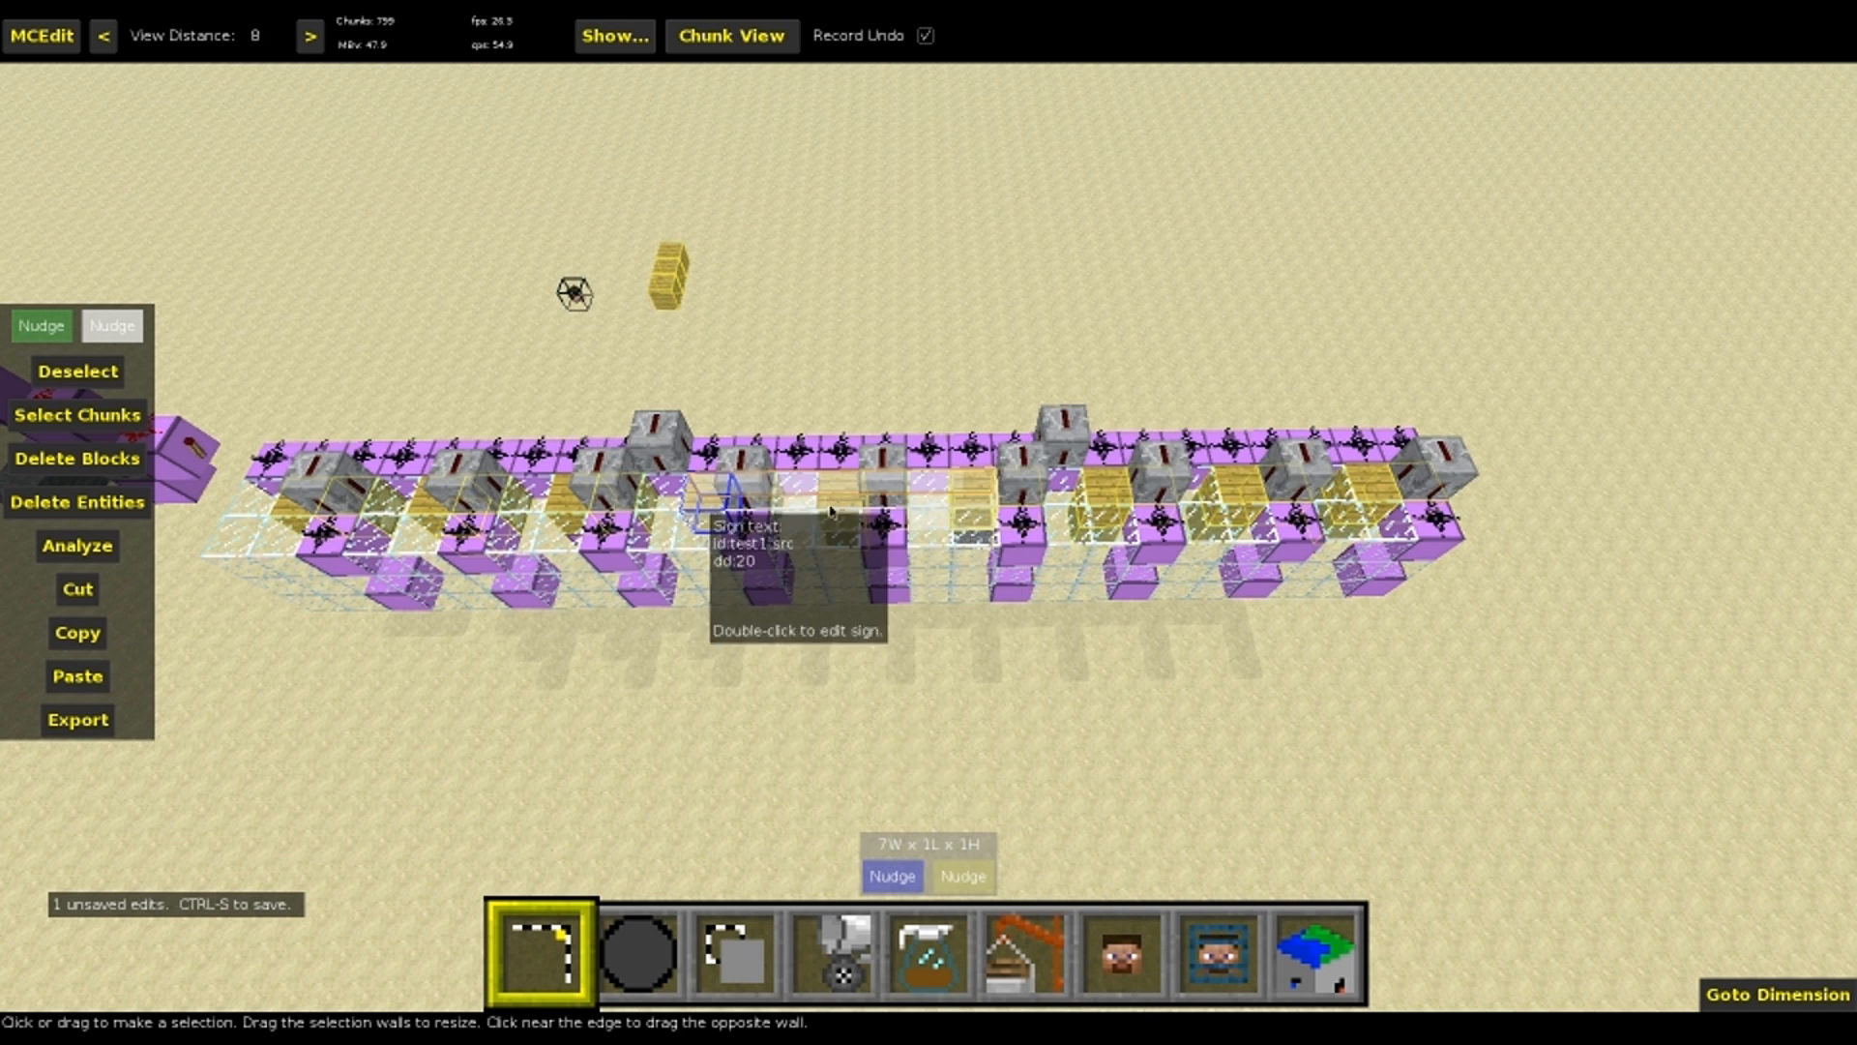
Select the last three source signs as a 7W x 1L x 1H region and add dd:40 with Replace Sign Text, finding None
{"action": "key", "text": "d"}
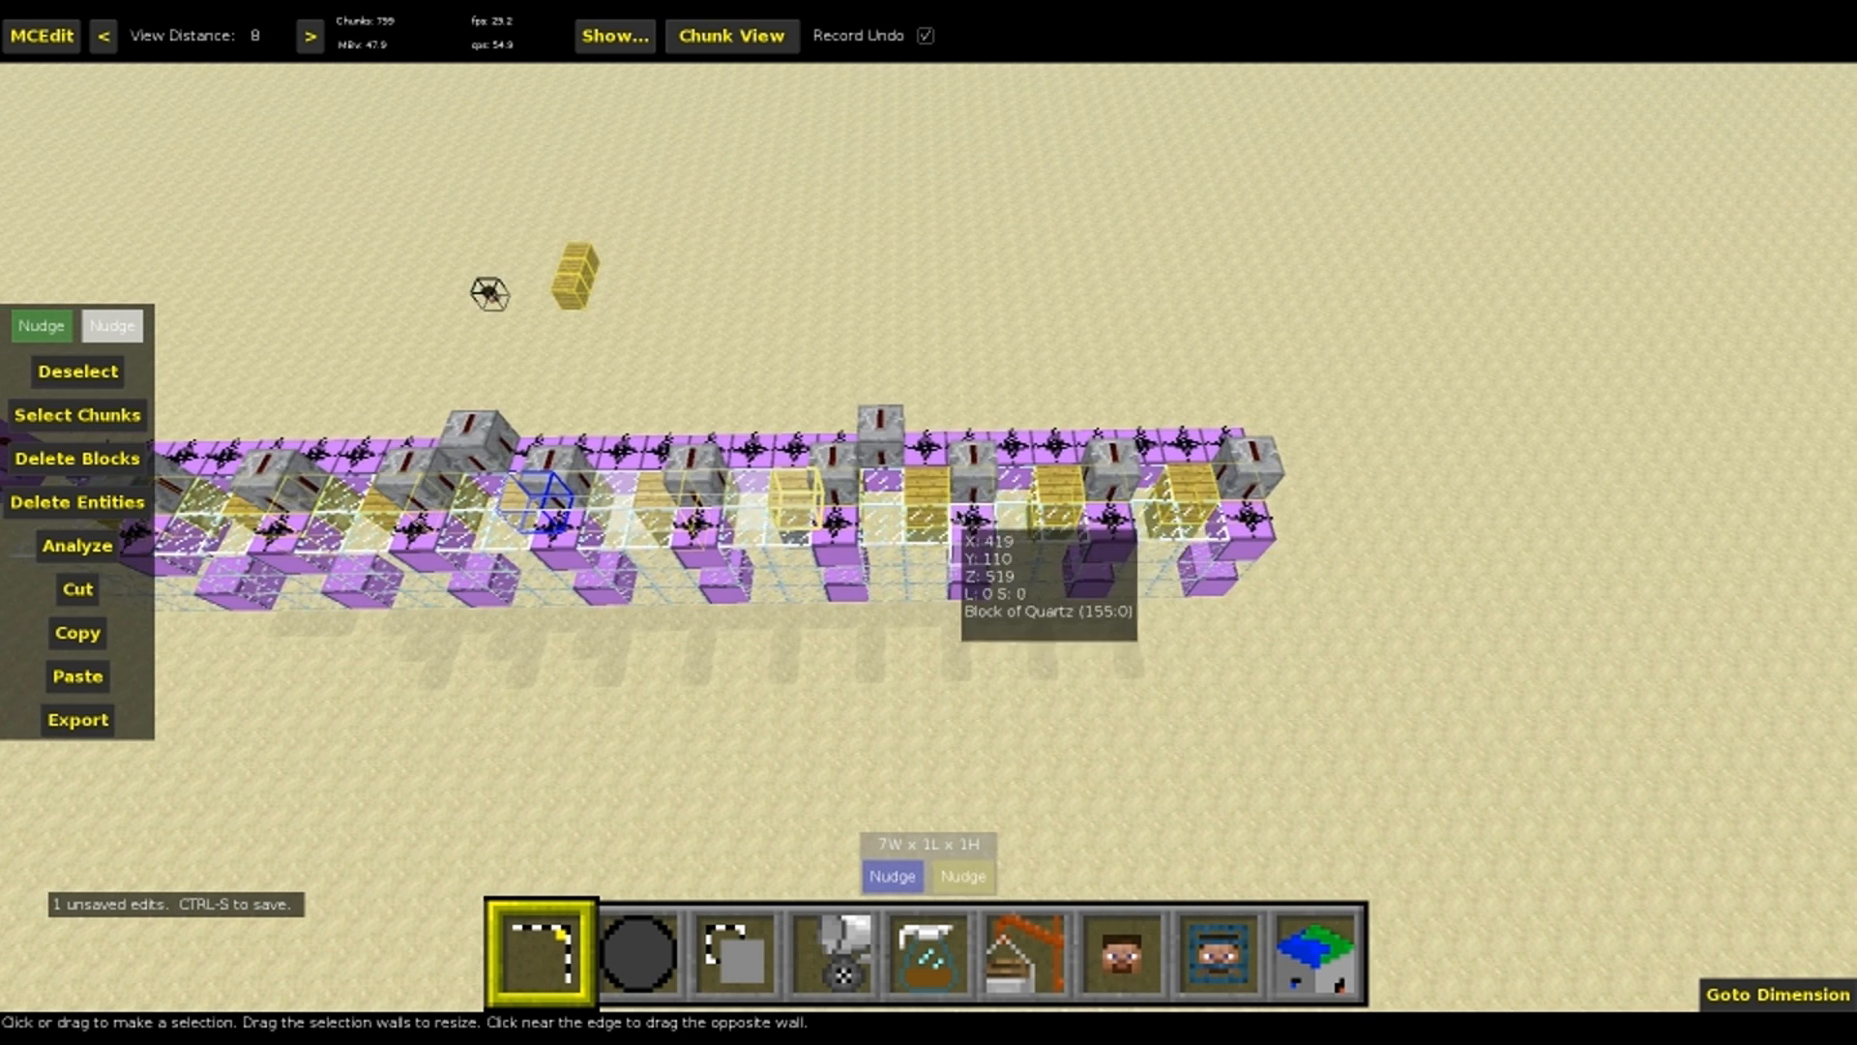
{"action": "left_click", "coordinate": [924, 505]}
{"action": "left_click", "coordinate": [1135, 503]}
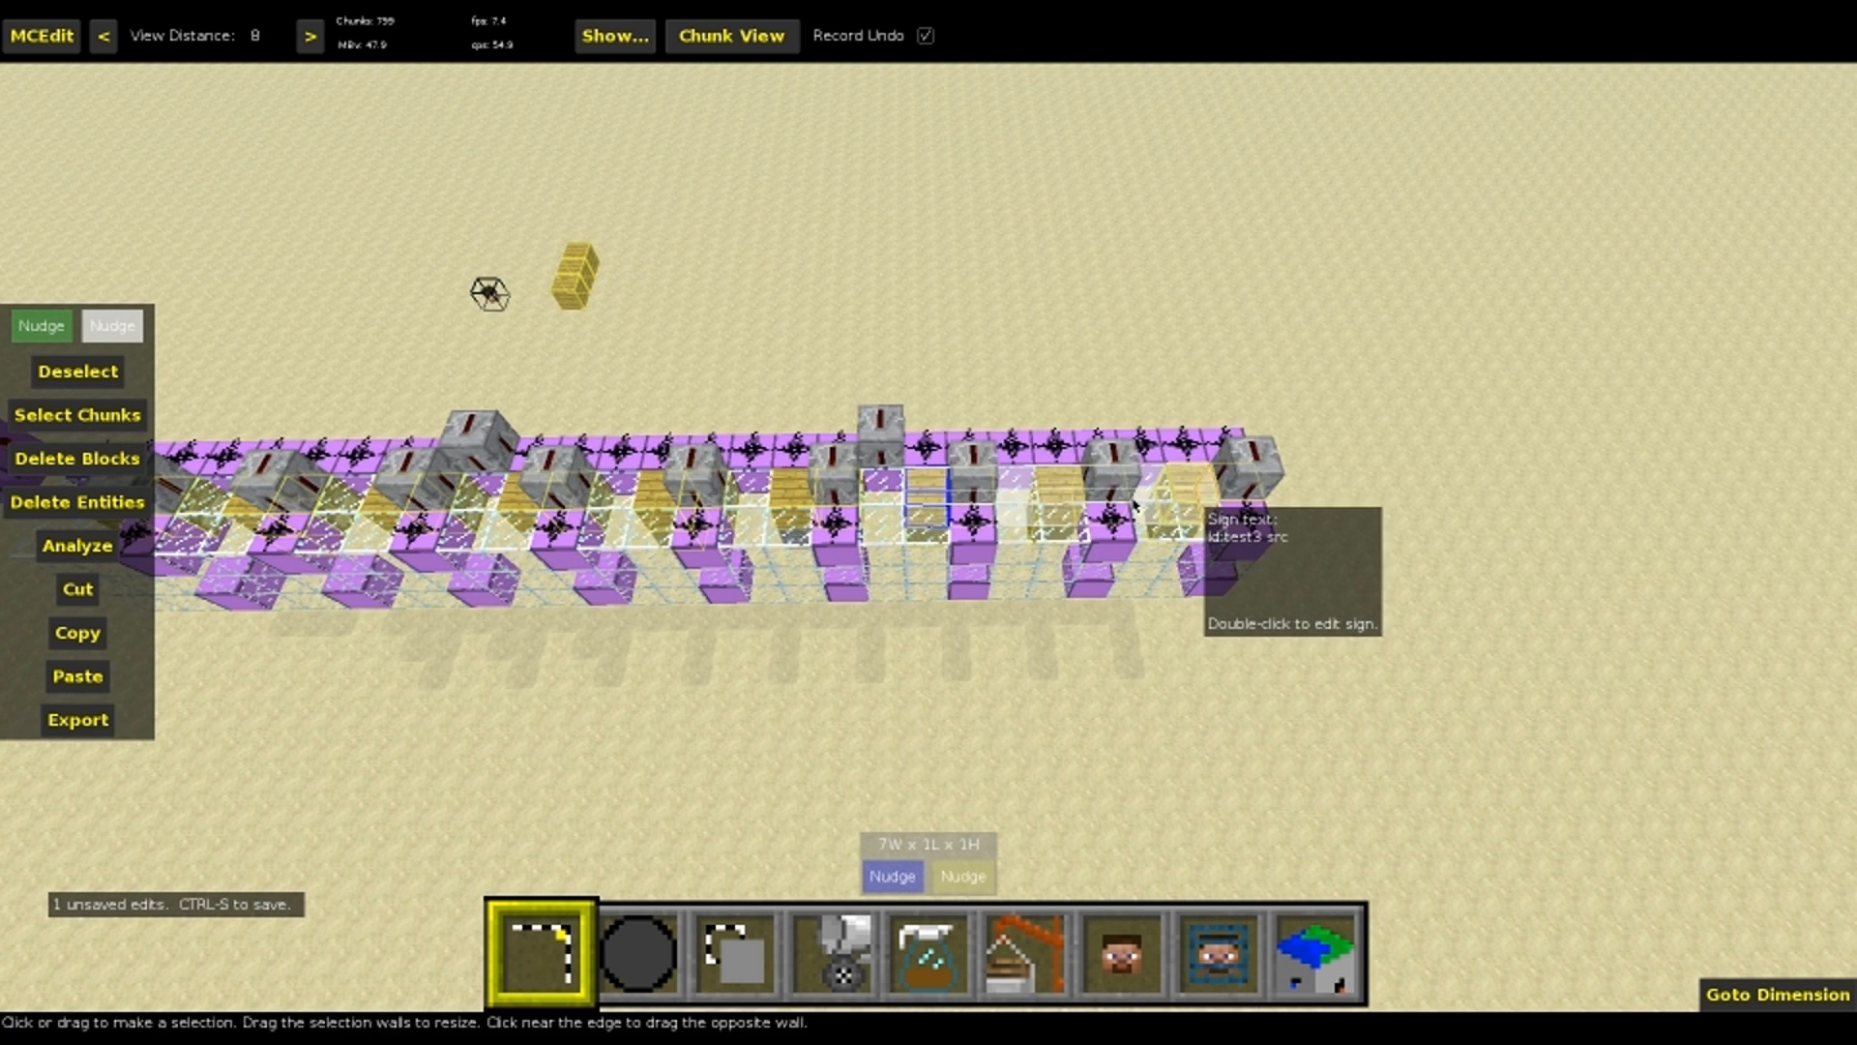
{"action": "key", "text": "5"}
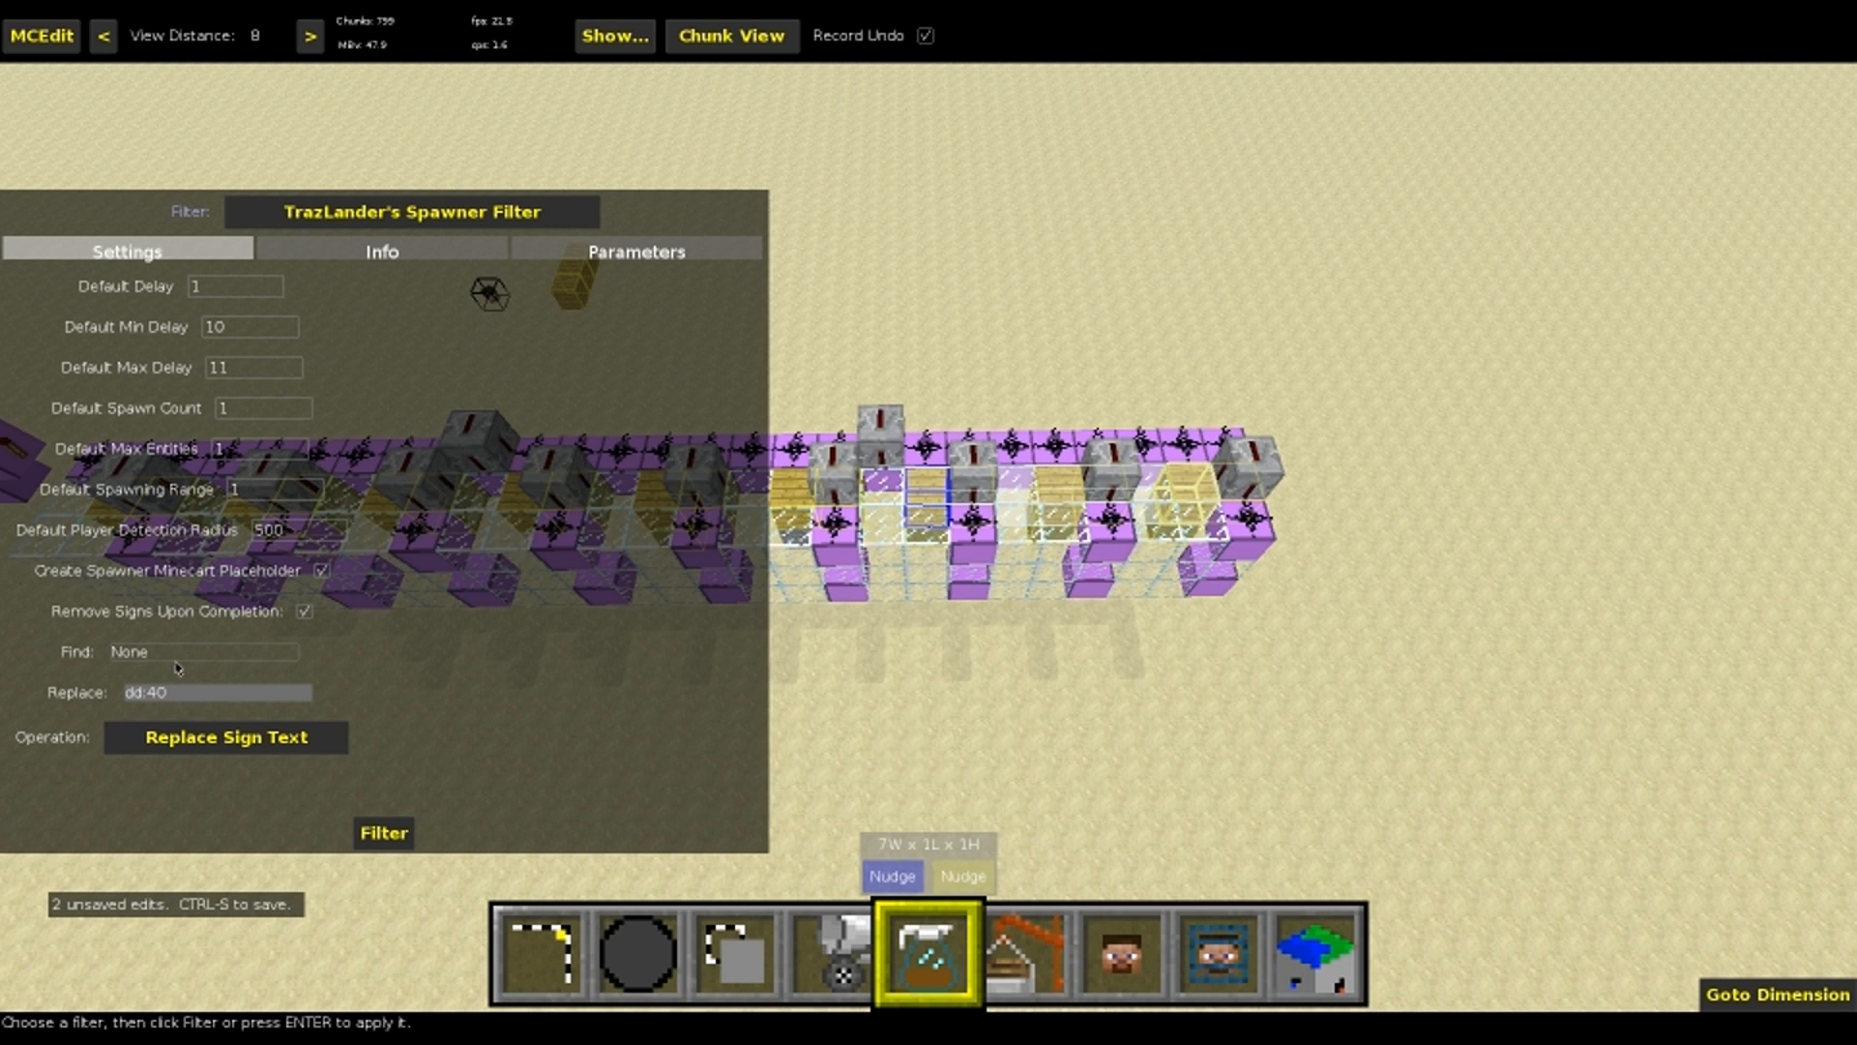
{"action": "key", "text": "1"}
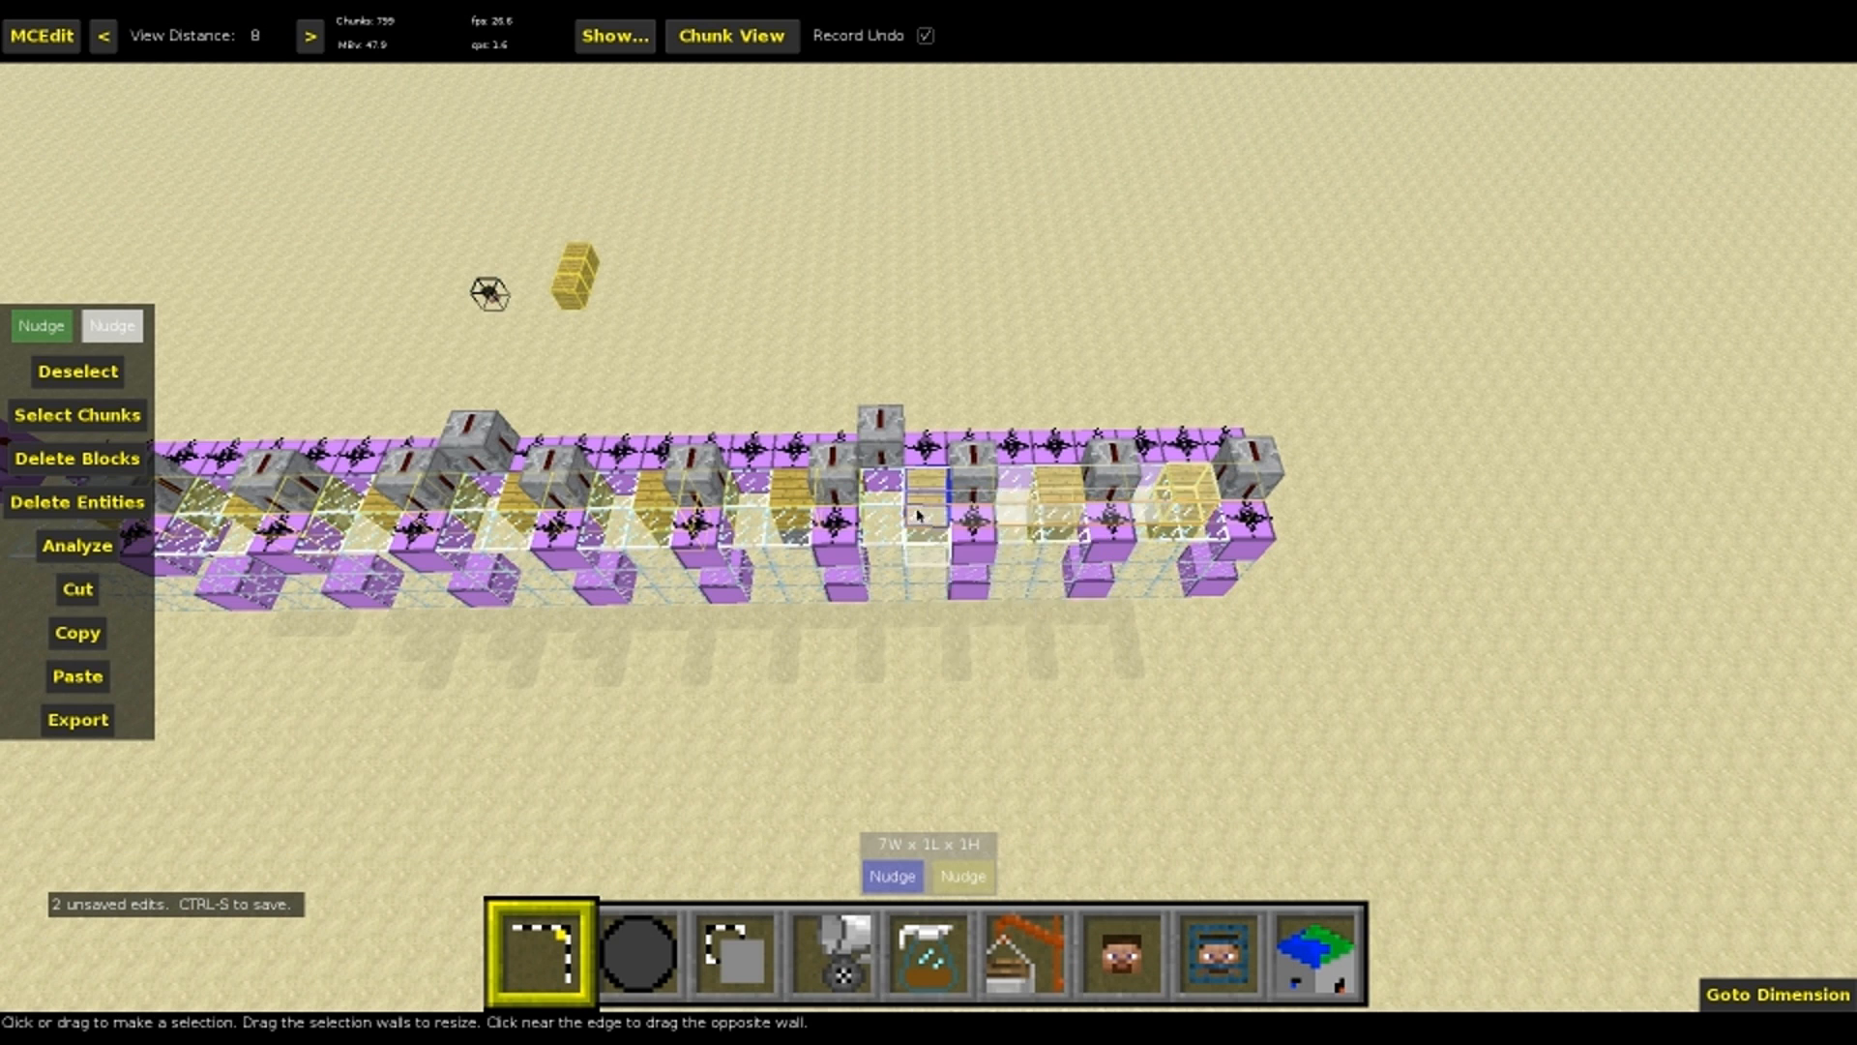
Add the entity parameter to the last three source signs with Replace Sign Text, finding None, and save the world
{"action": "key", "text": "5"}
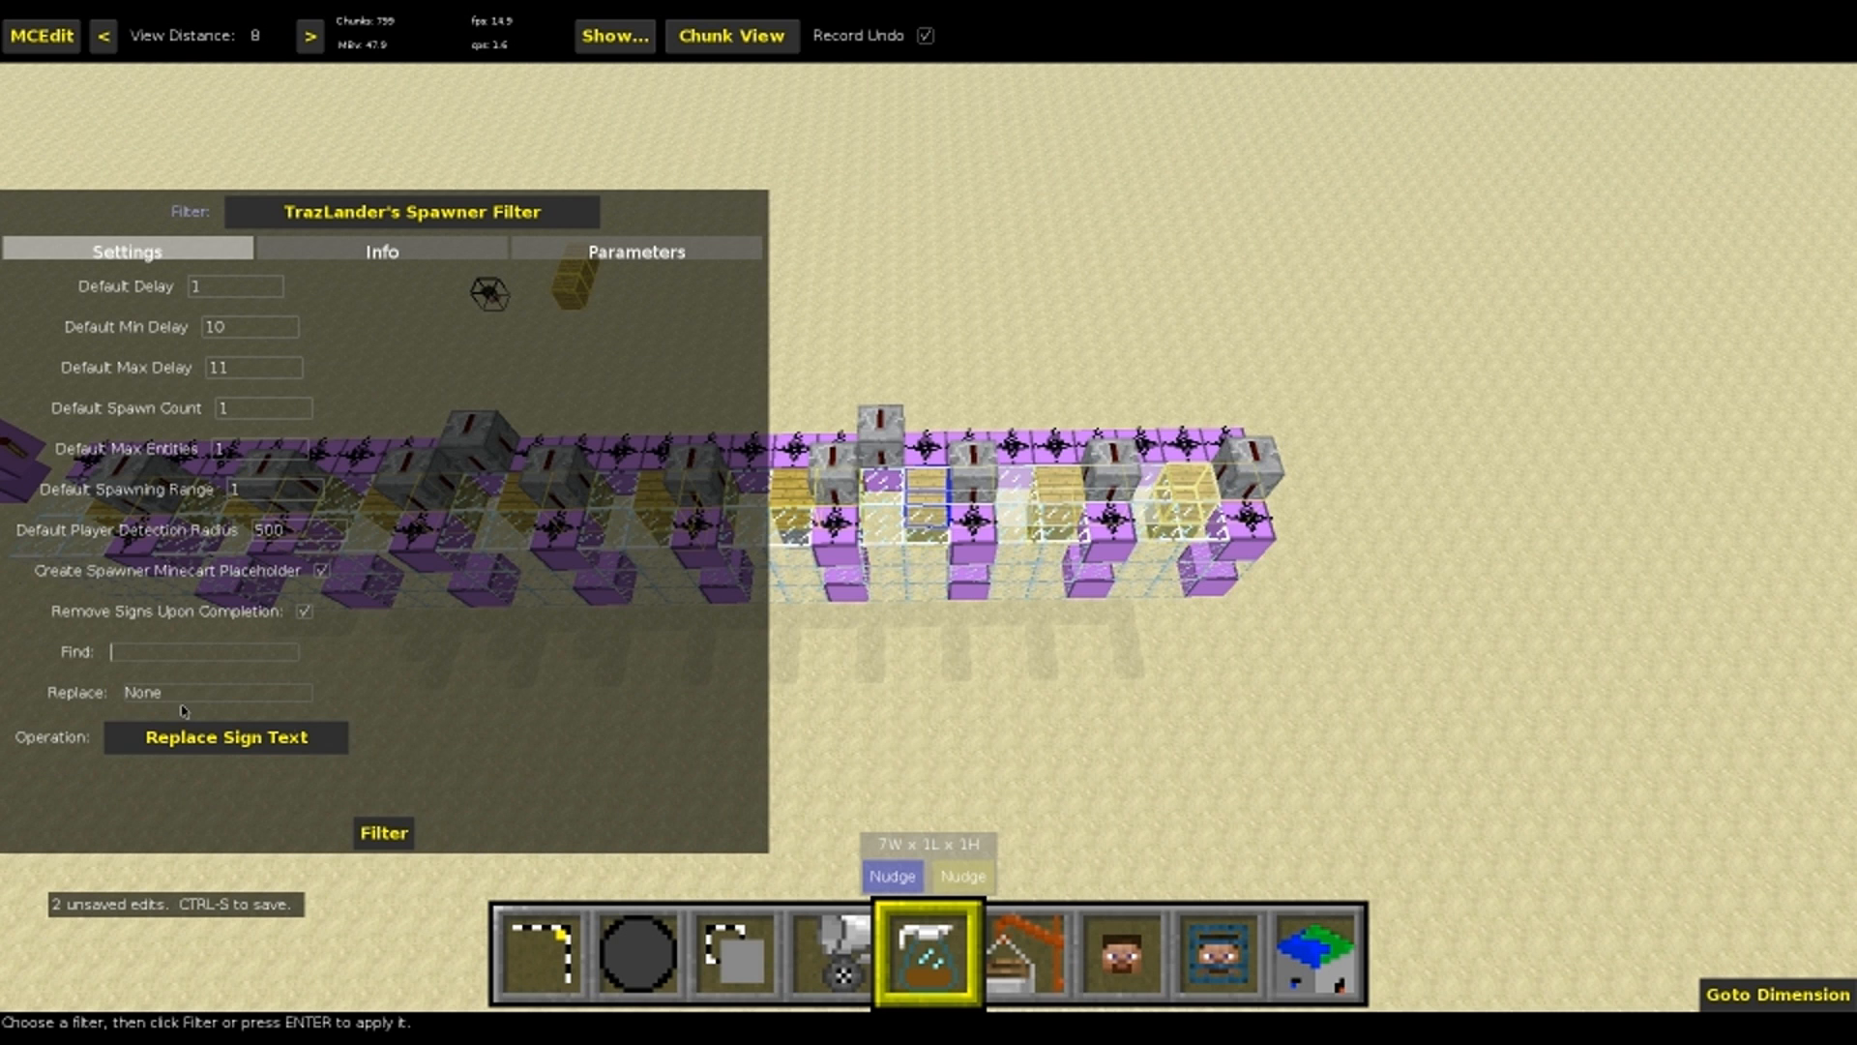
{"action": "key", "text": "1"}
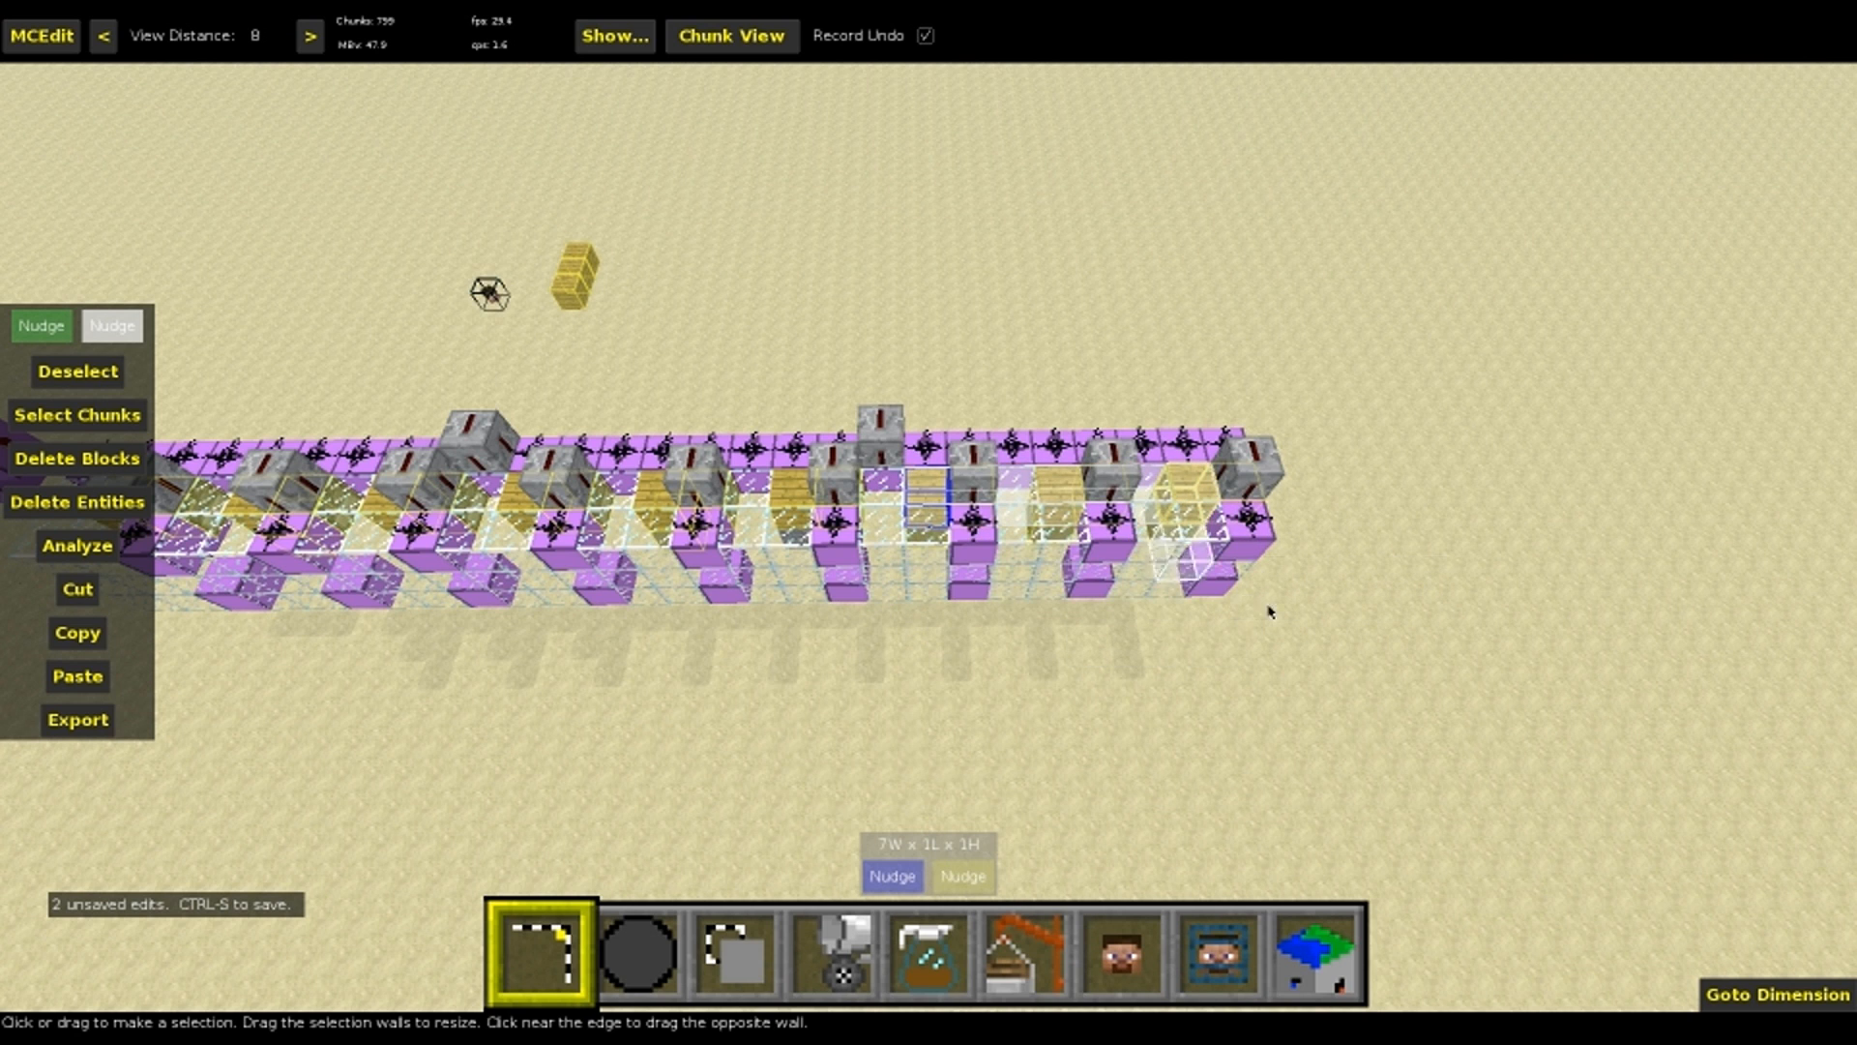
{"action": "key", "text": "5"}
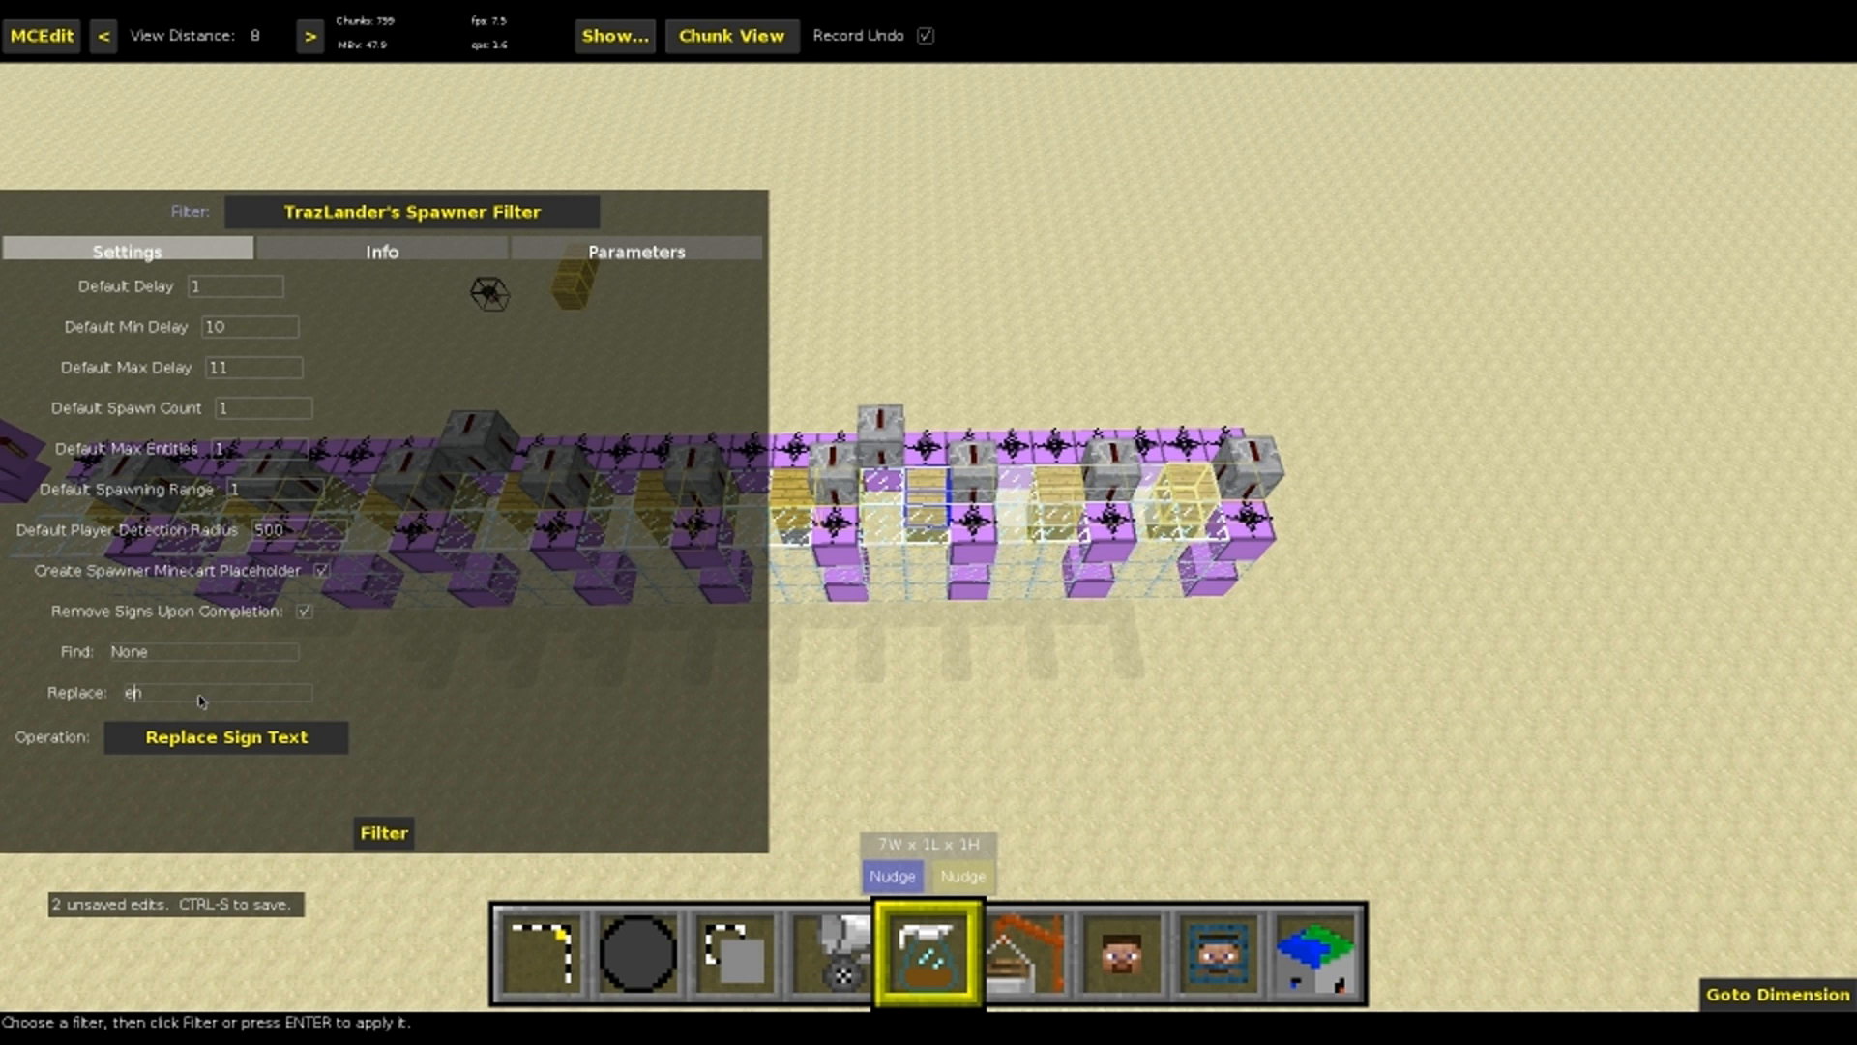
{"action": "left_click", "coordinate": [385, 834]}
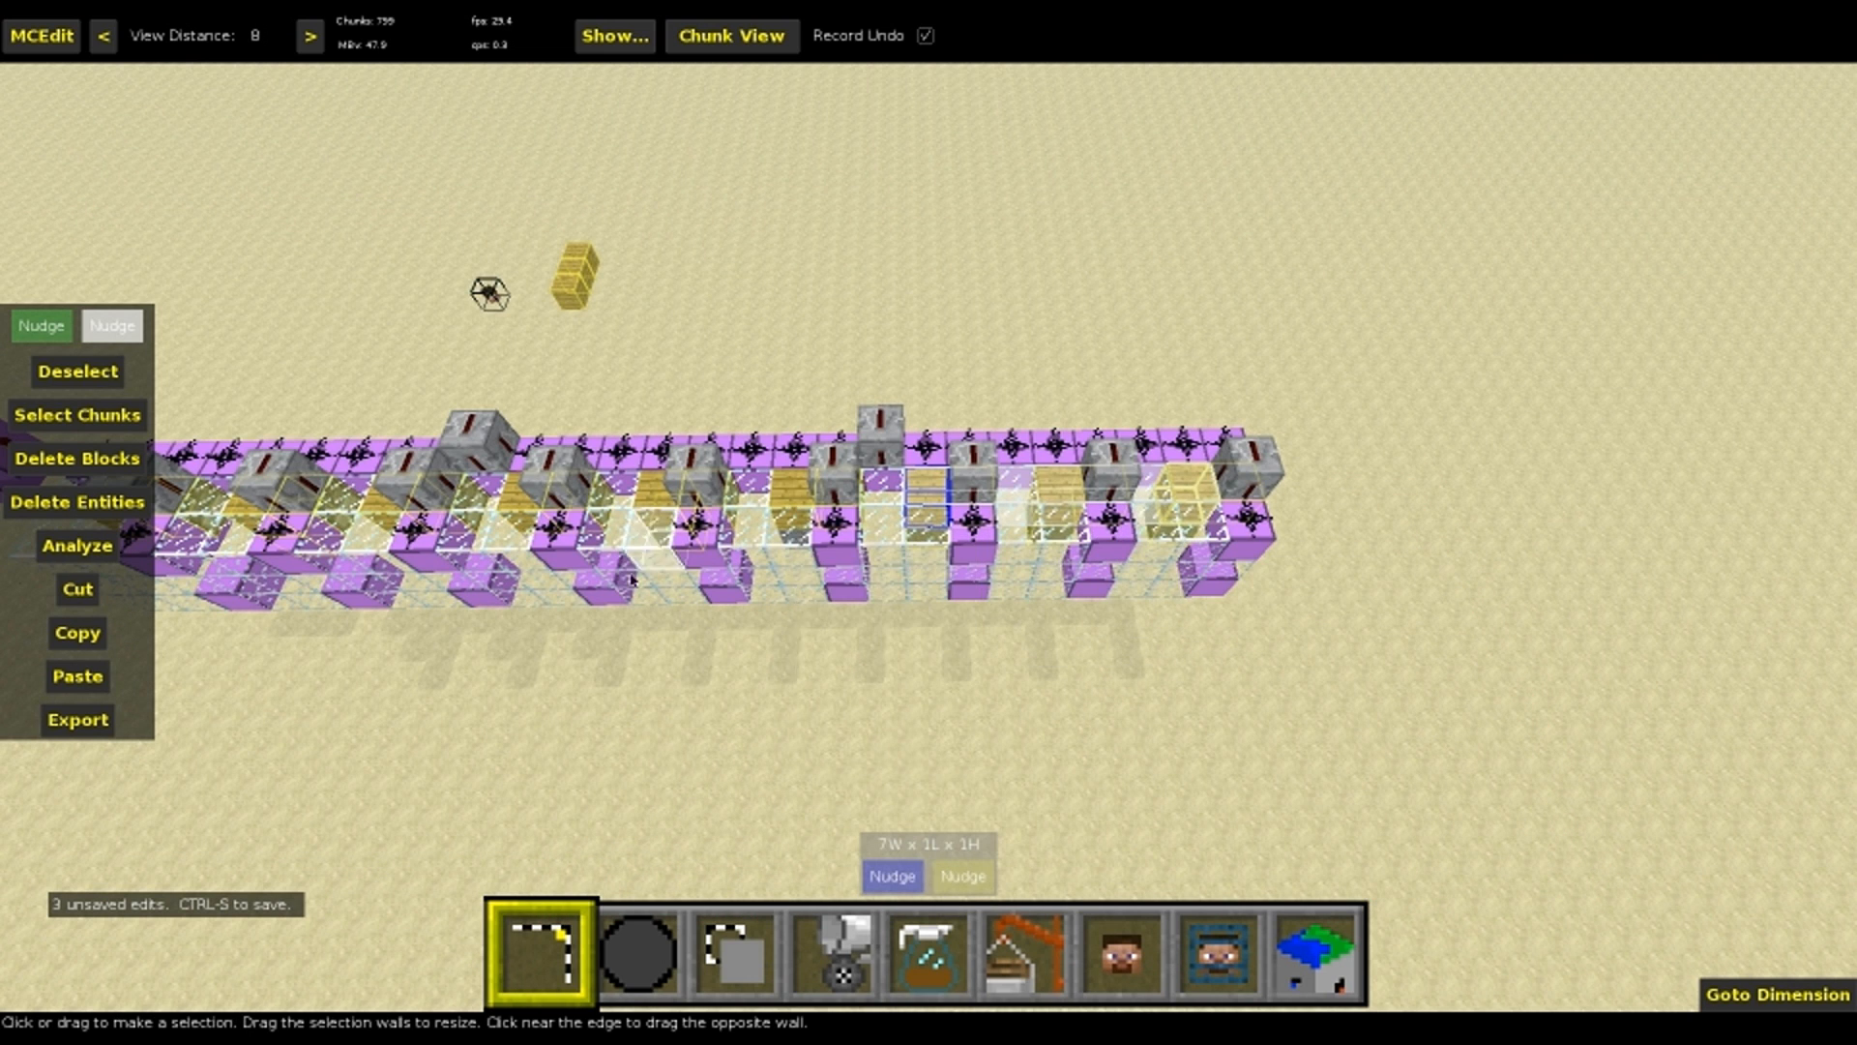
{"action": "key", "text": "ctrl+s"}
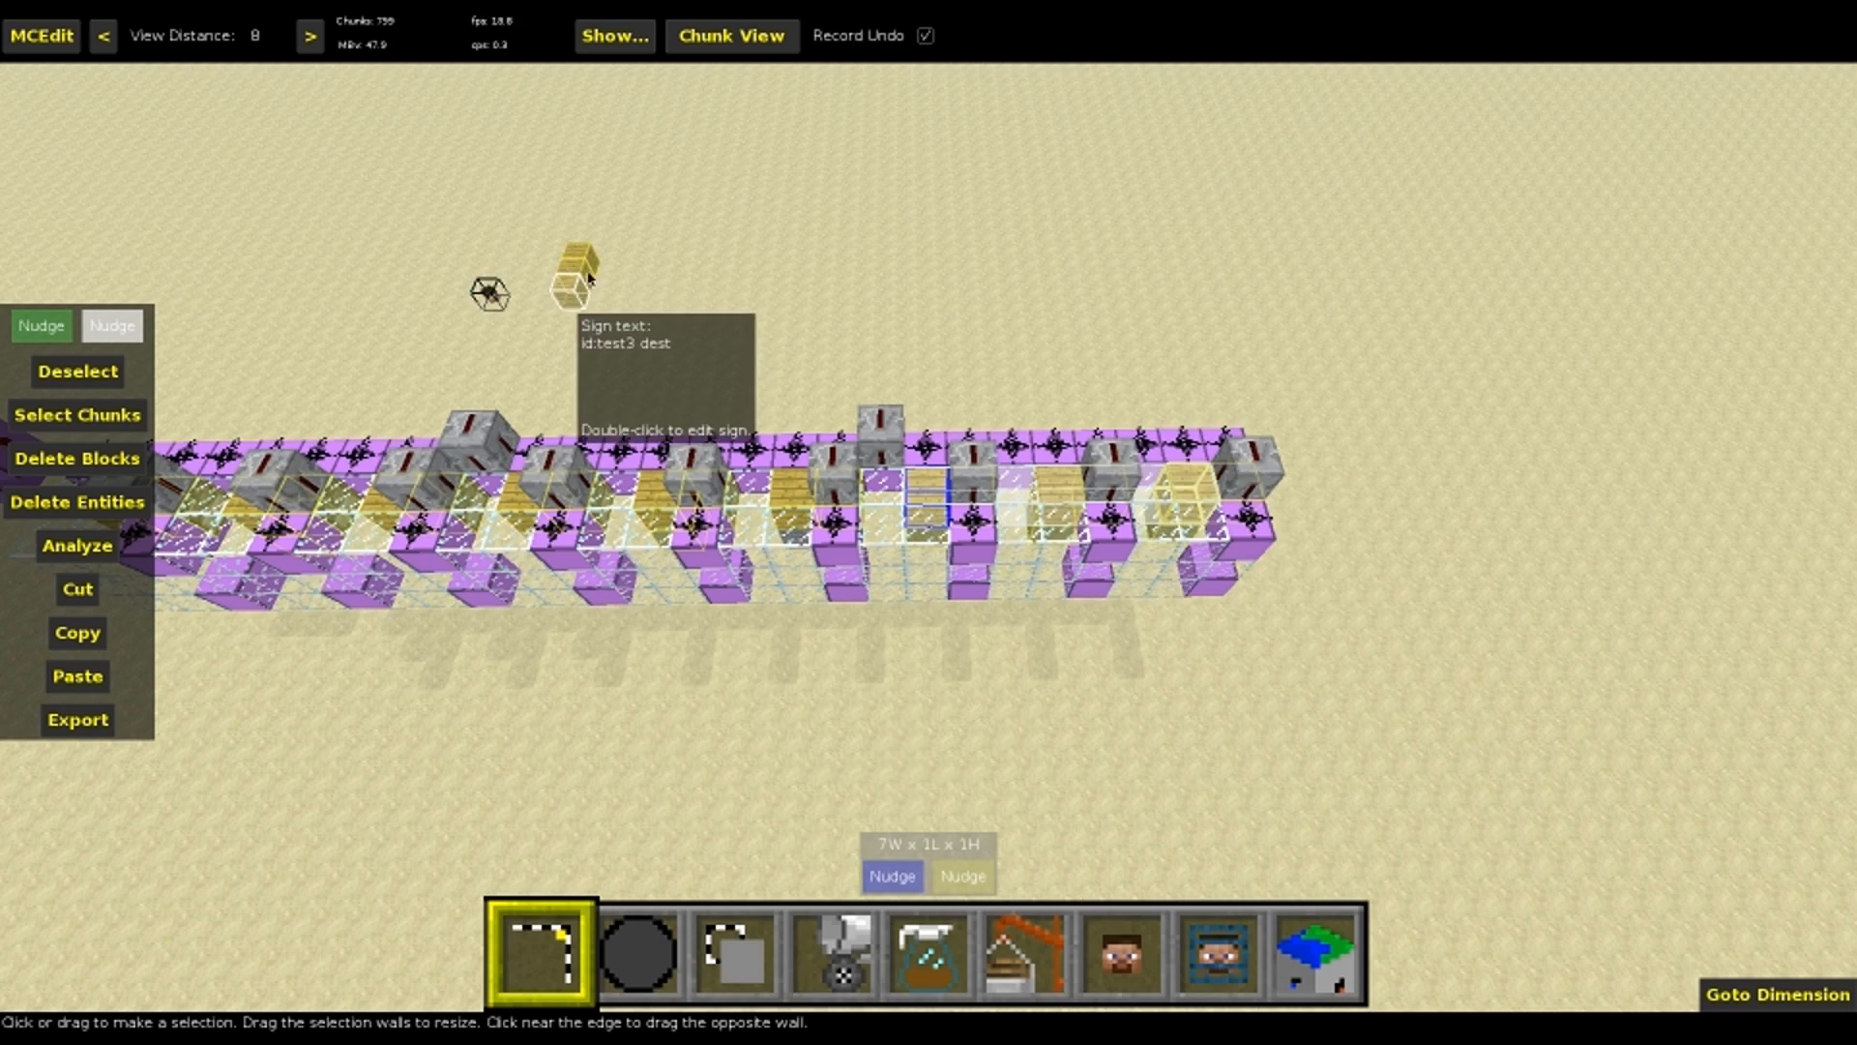
Switch to Minecraft and trigger the finished spawner machine with a button
{"action": "mouse_move", "coordinate": [871, 334]}
{"action": "right_mouse_down"}
{"action": "mouse_move", "coordinate": [851, 317]}
{"action": "mouse_move", "coordinate": [872, 334]}
{"action": "right_mouse_up"}
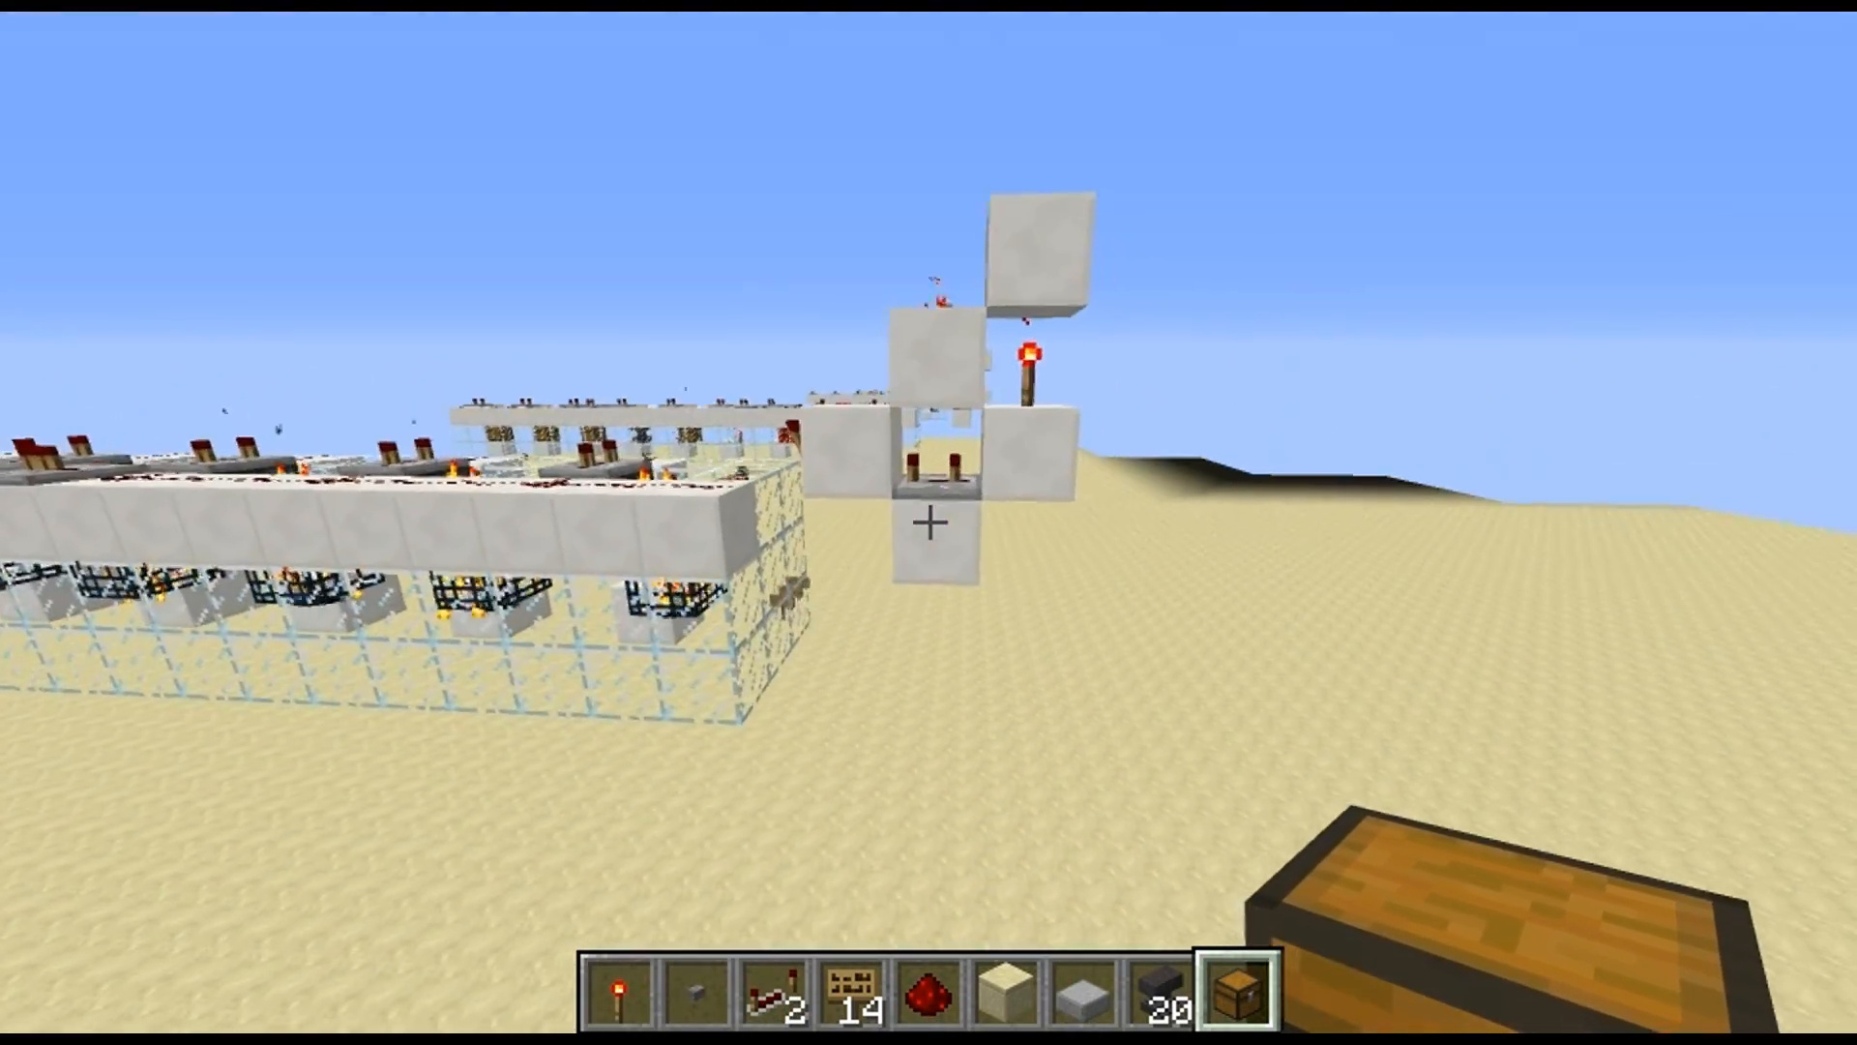
{"action": "key", "text": "2"}
{"action": "right_click", "coordinate": [928, 522]}
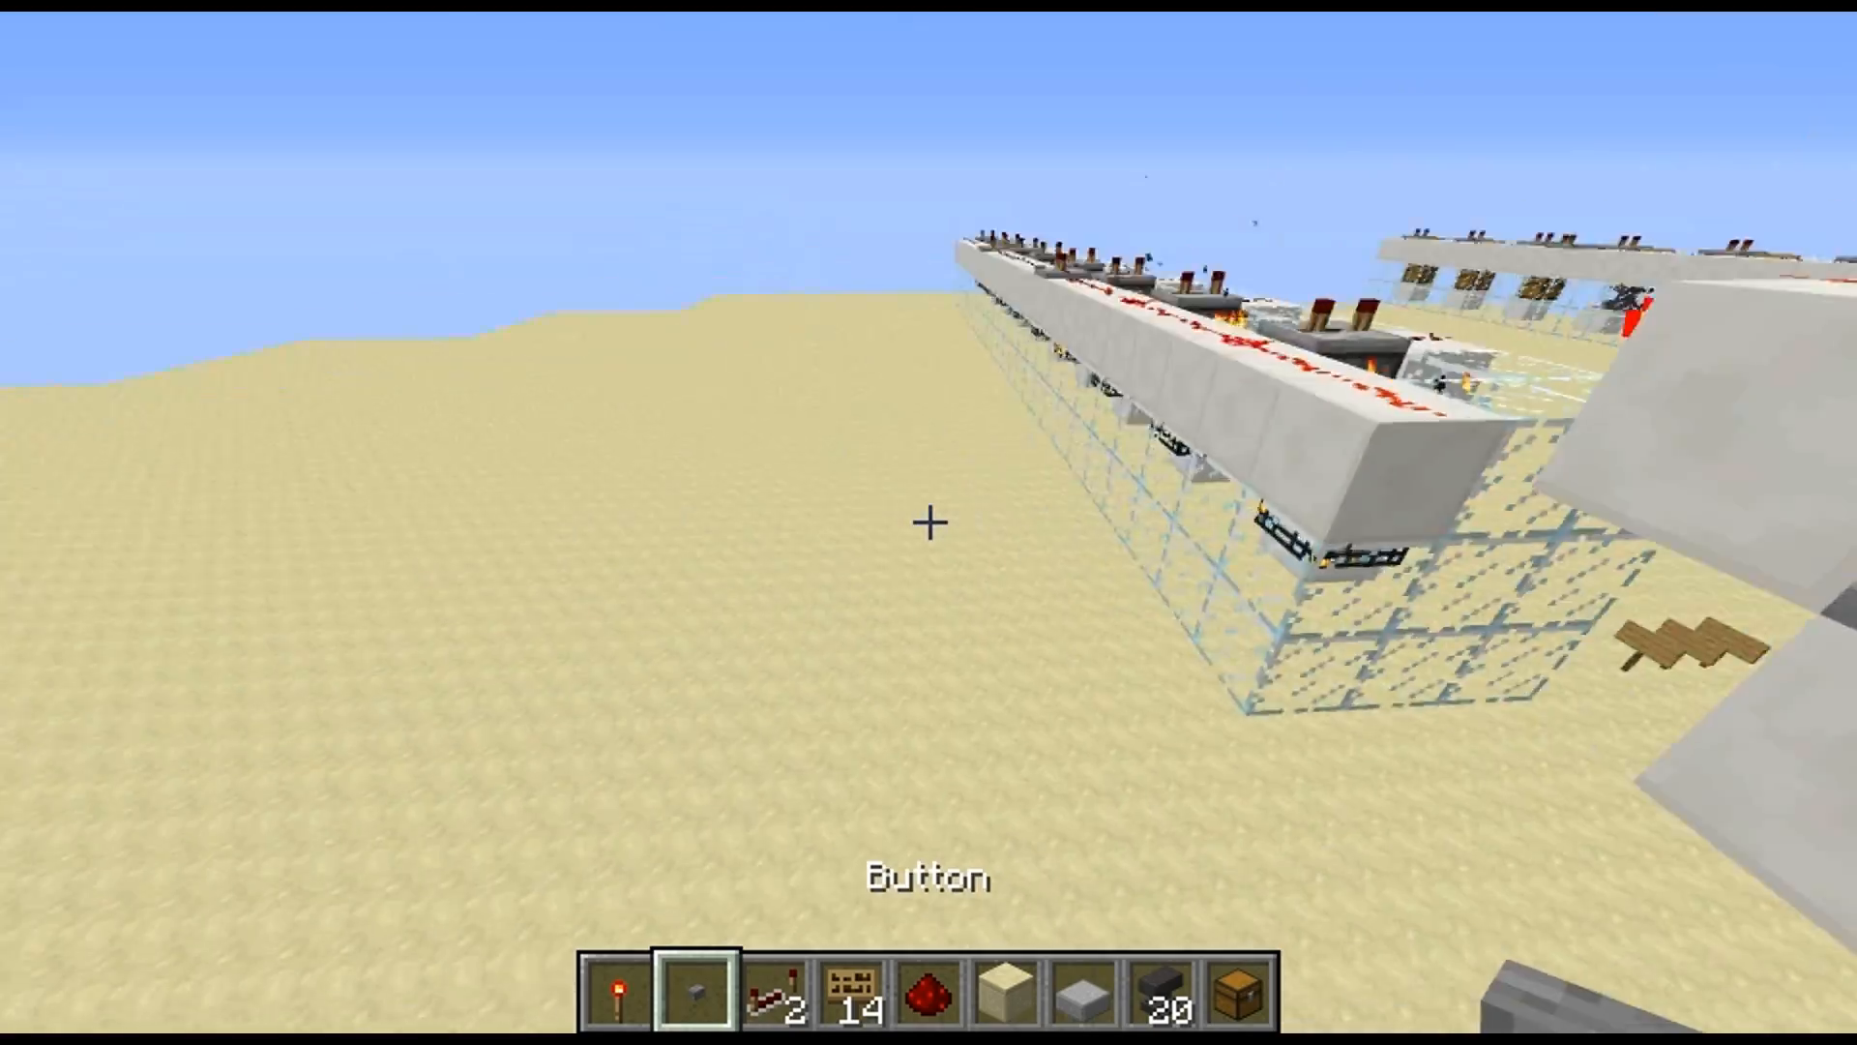
Examine the objects spawned above the redstone and command blocks on the ground, including the contents of the spawned chest
{"action": "key", "text": "shift"}
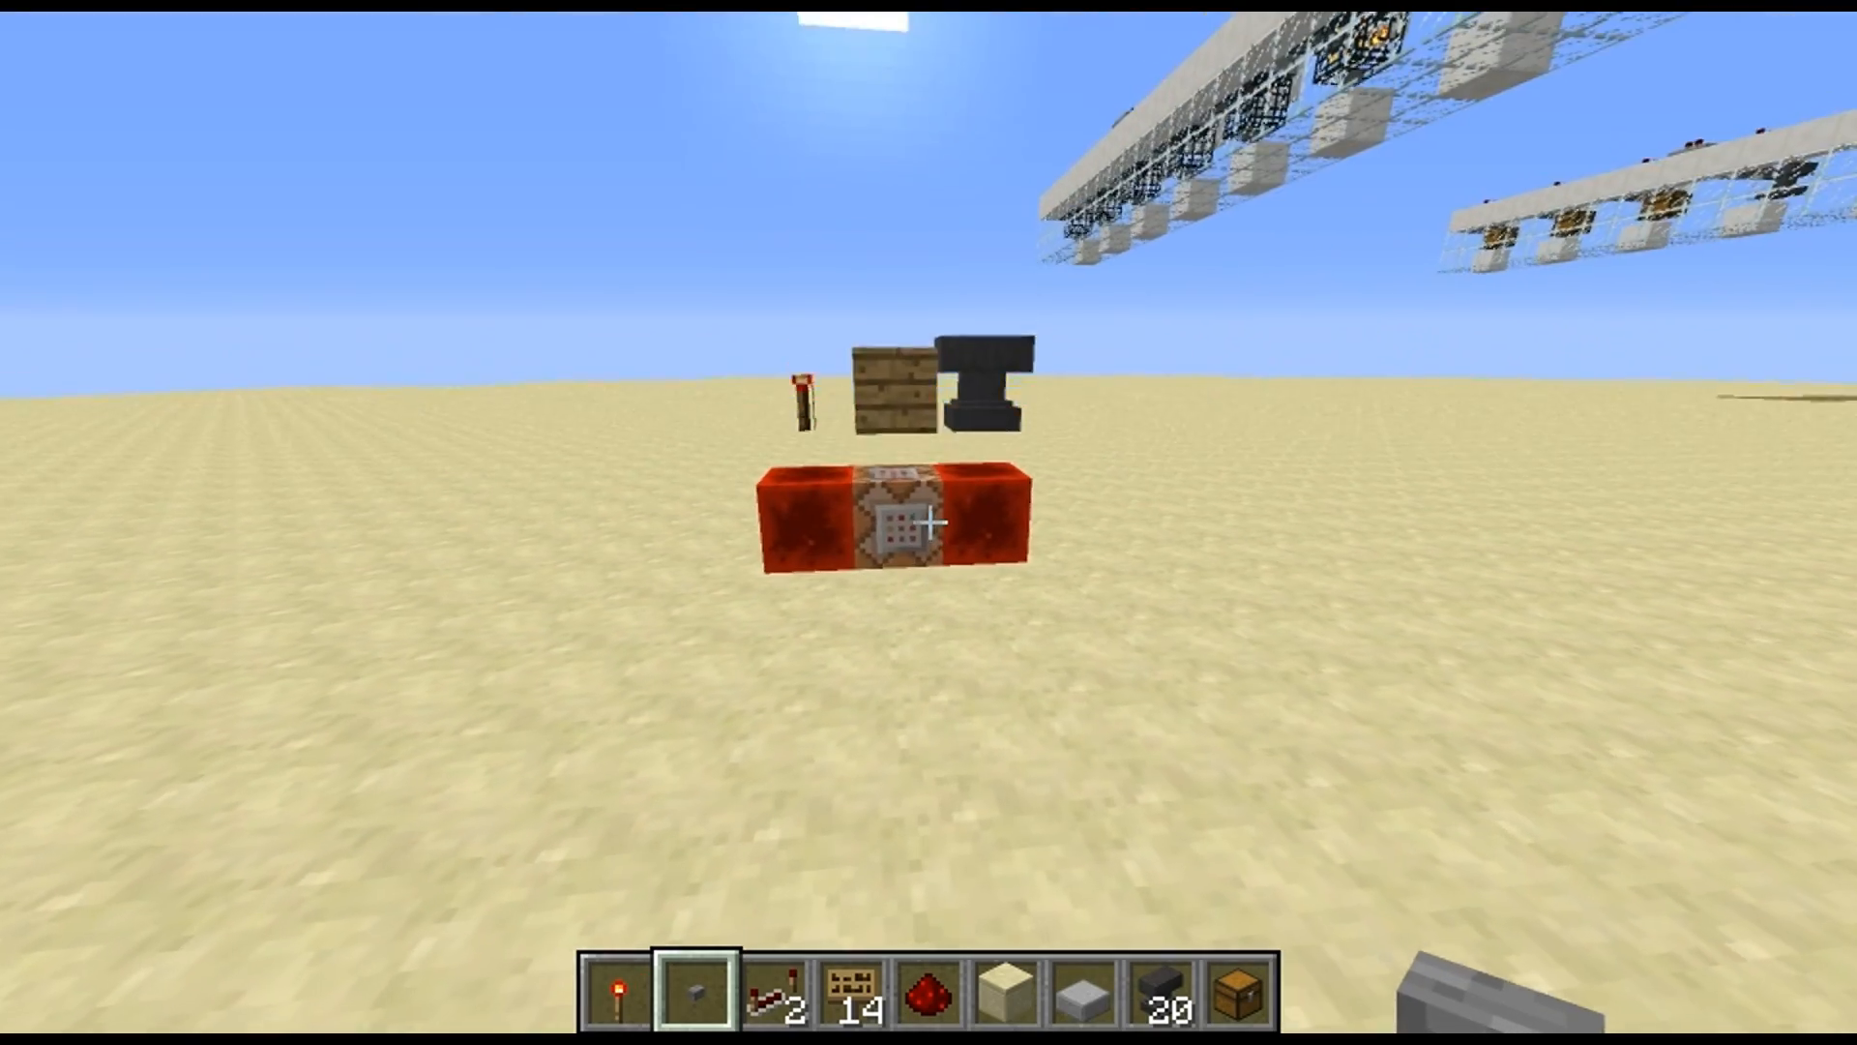
{"action": "key", "text": "w"}
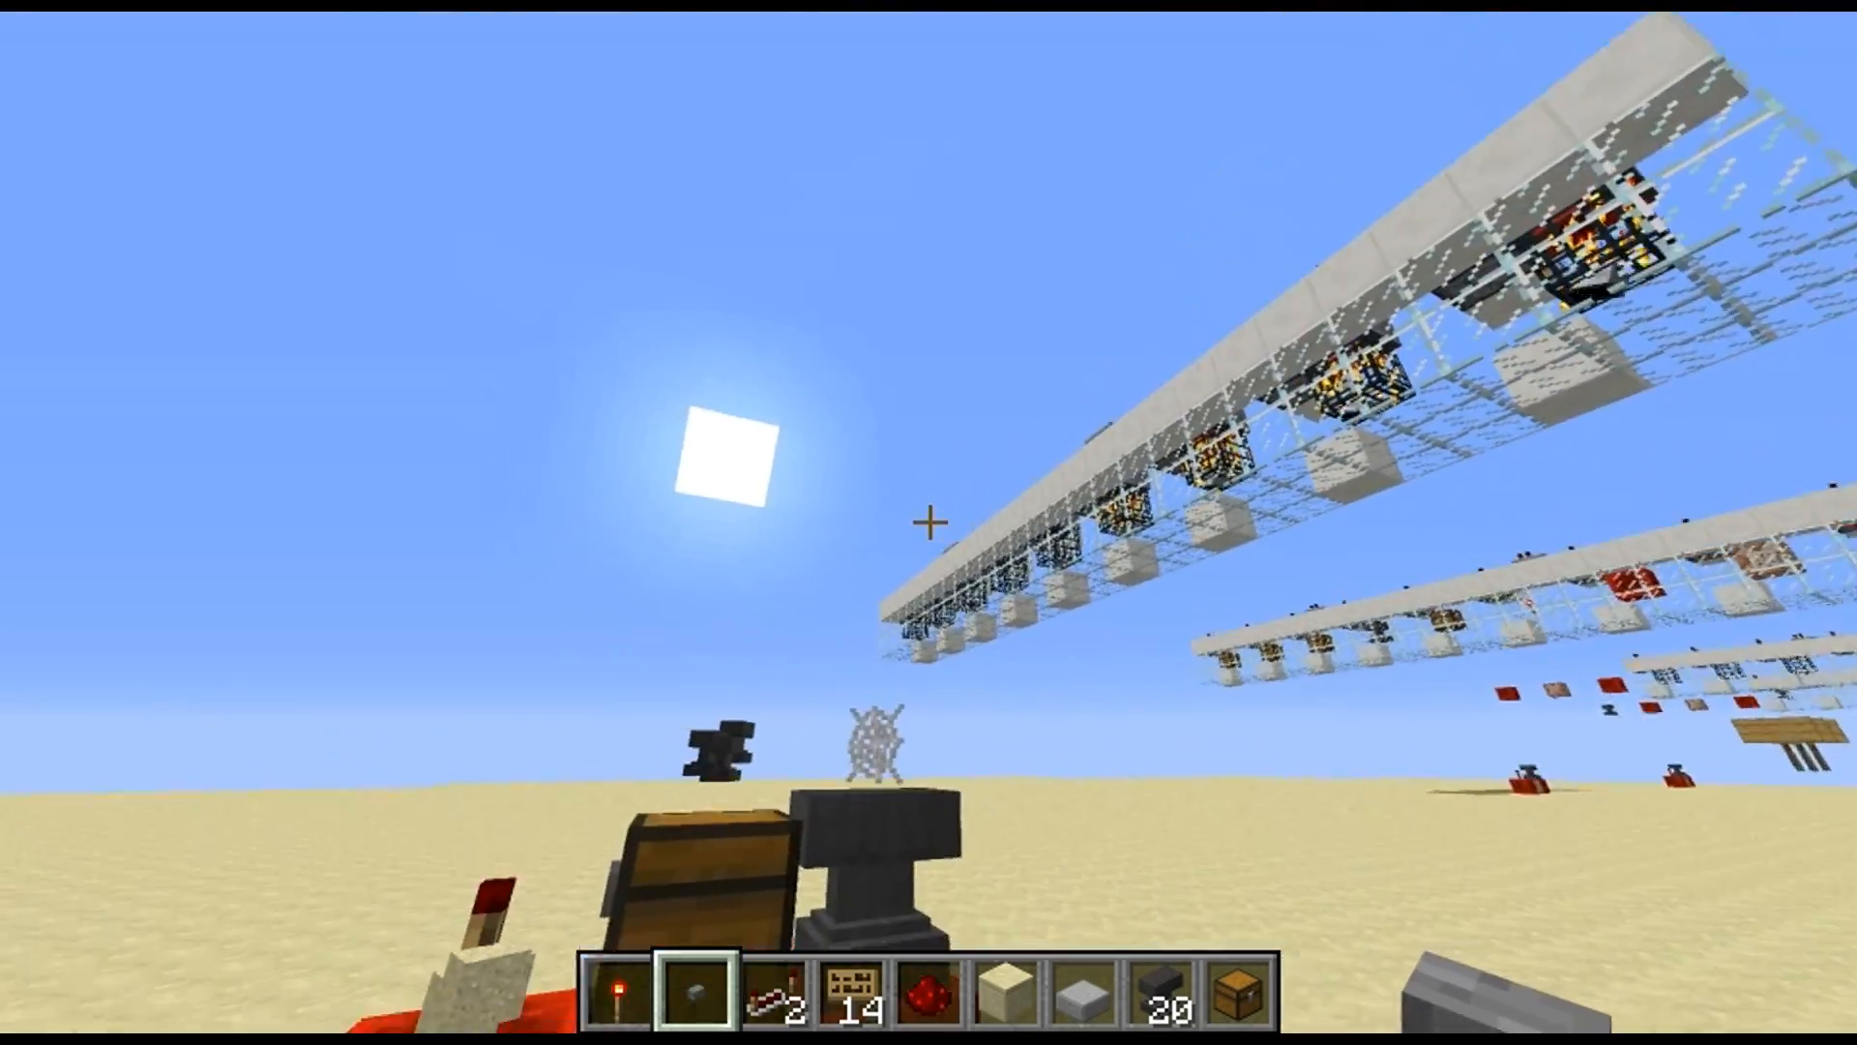
{"action": "key", "text": "shift"}
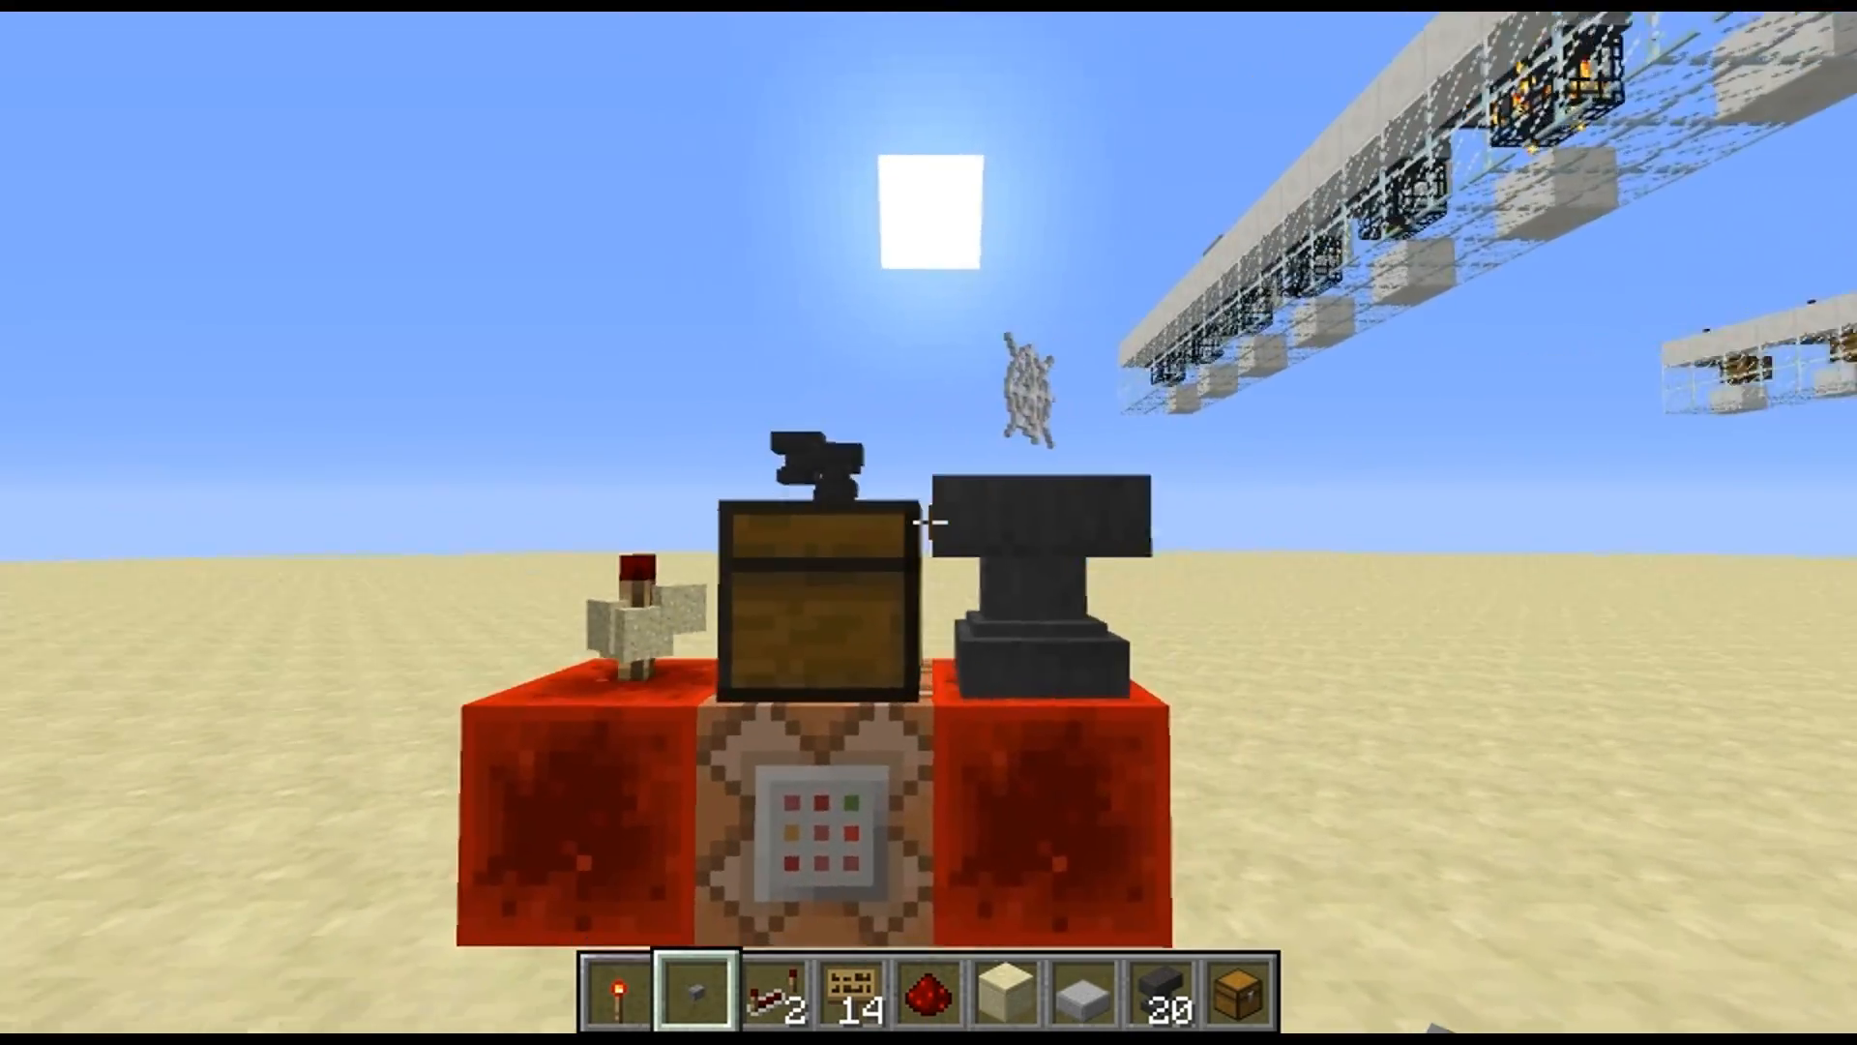
{"action": "key", "text": "a"}
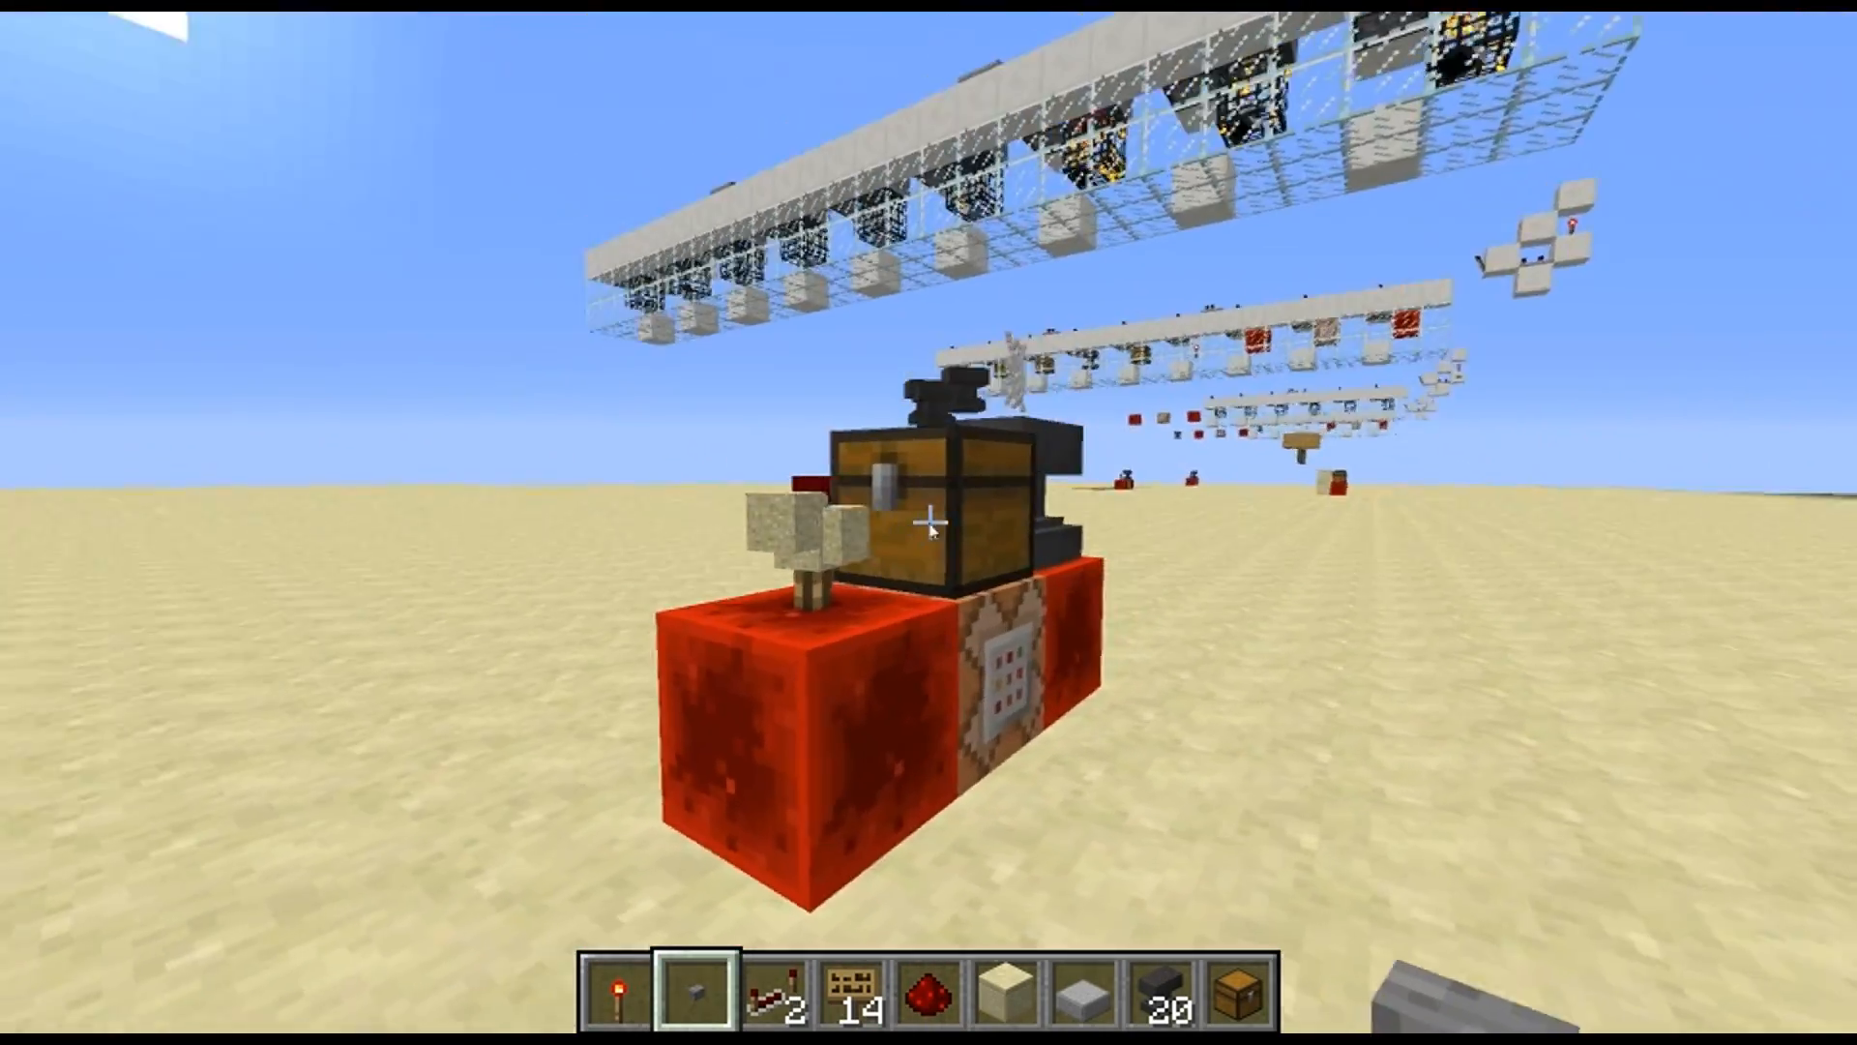
{"action": "right_click", "coordinate": [929, 522]}
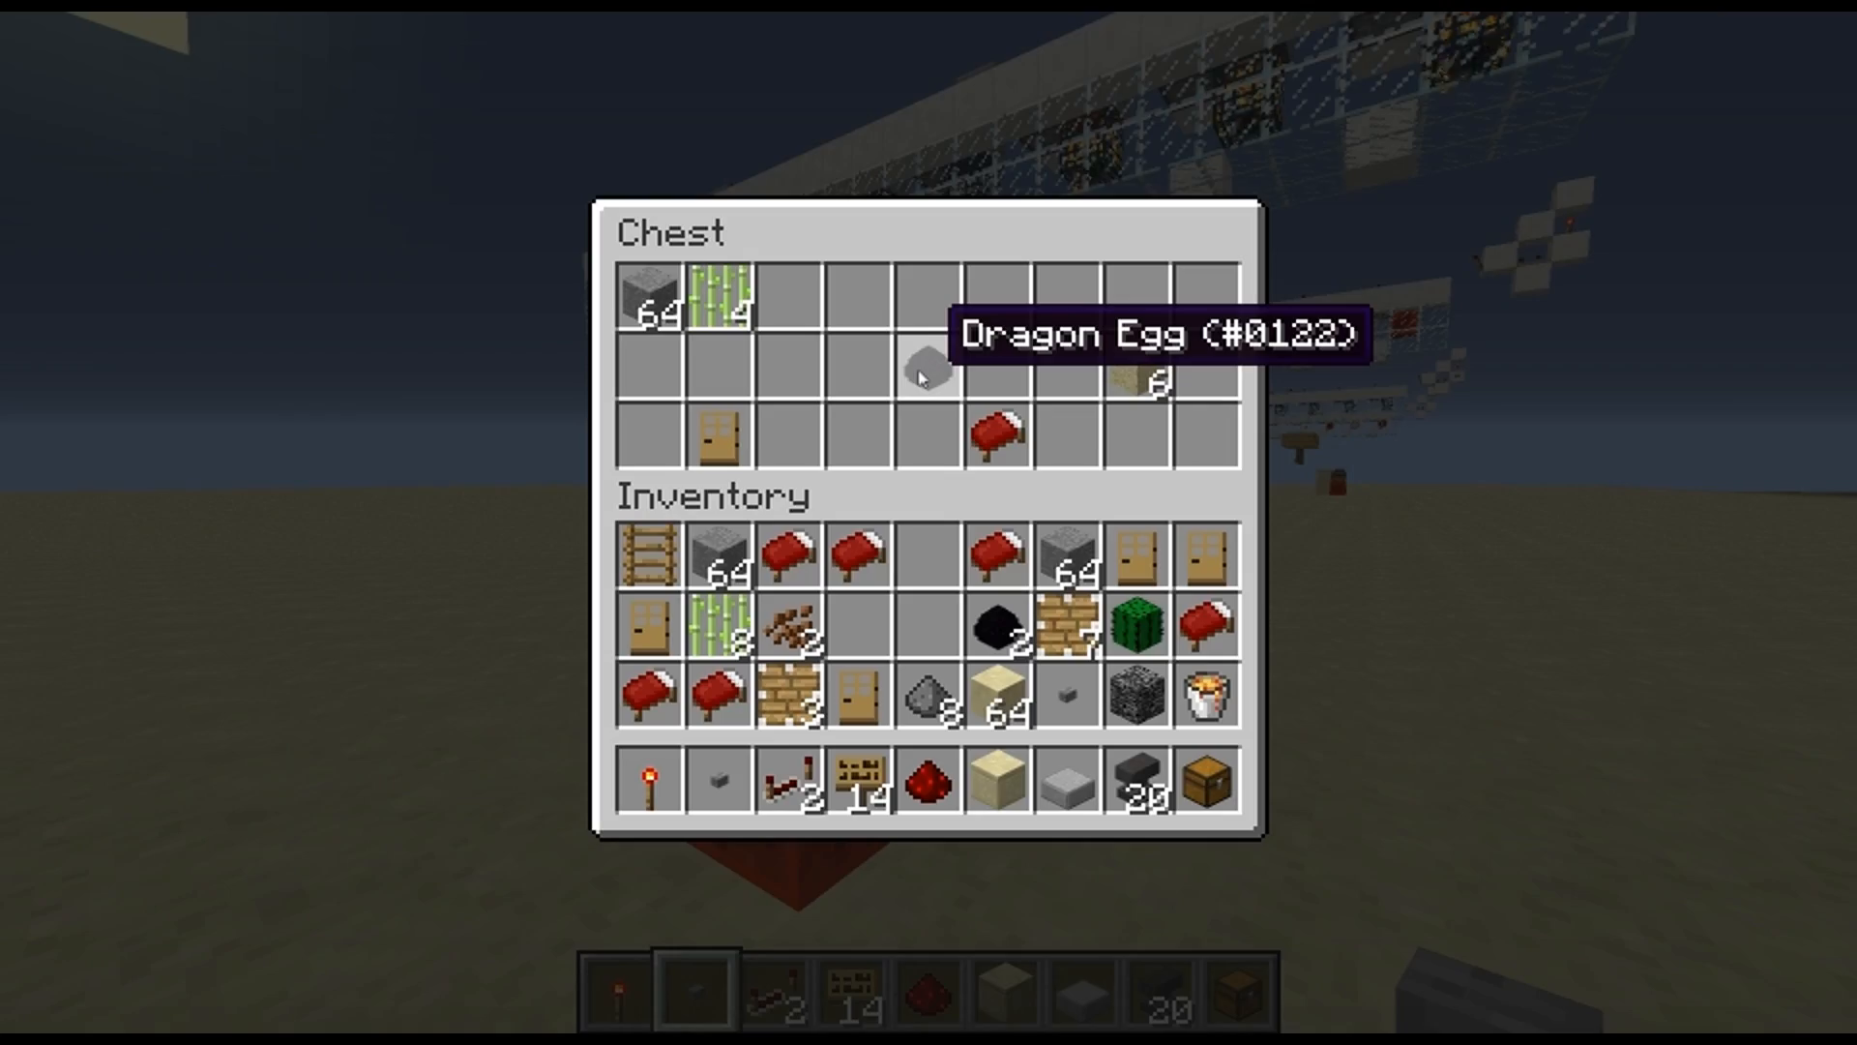
{"action": "key", "text": "e"}
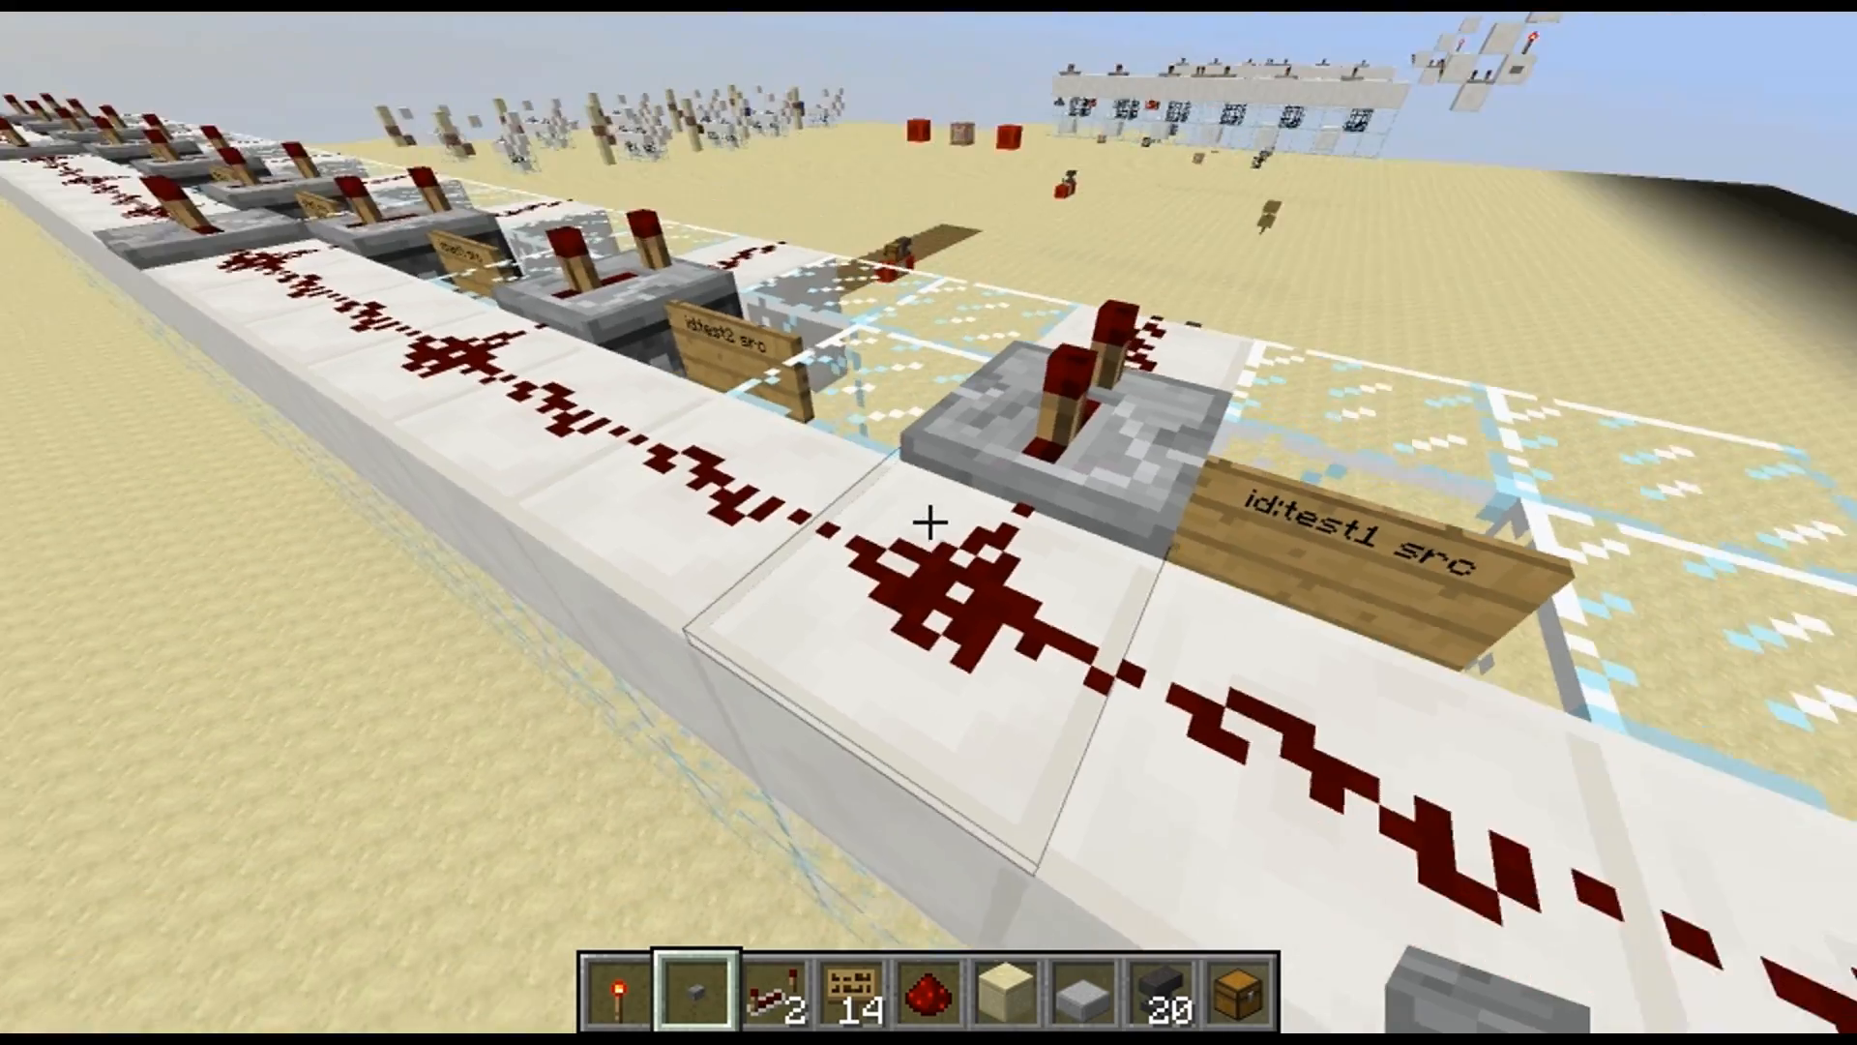
Examine the source signs along the unconverted machine and the destination signs on the ground beside it
{"action": "key", "text": "s"}
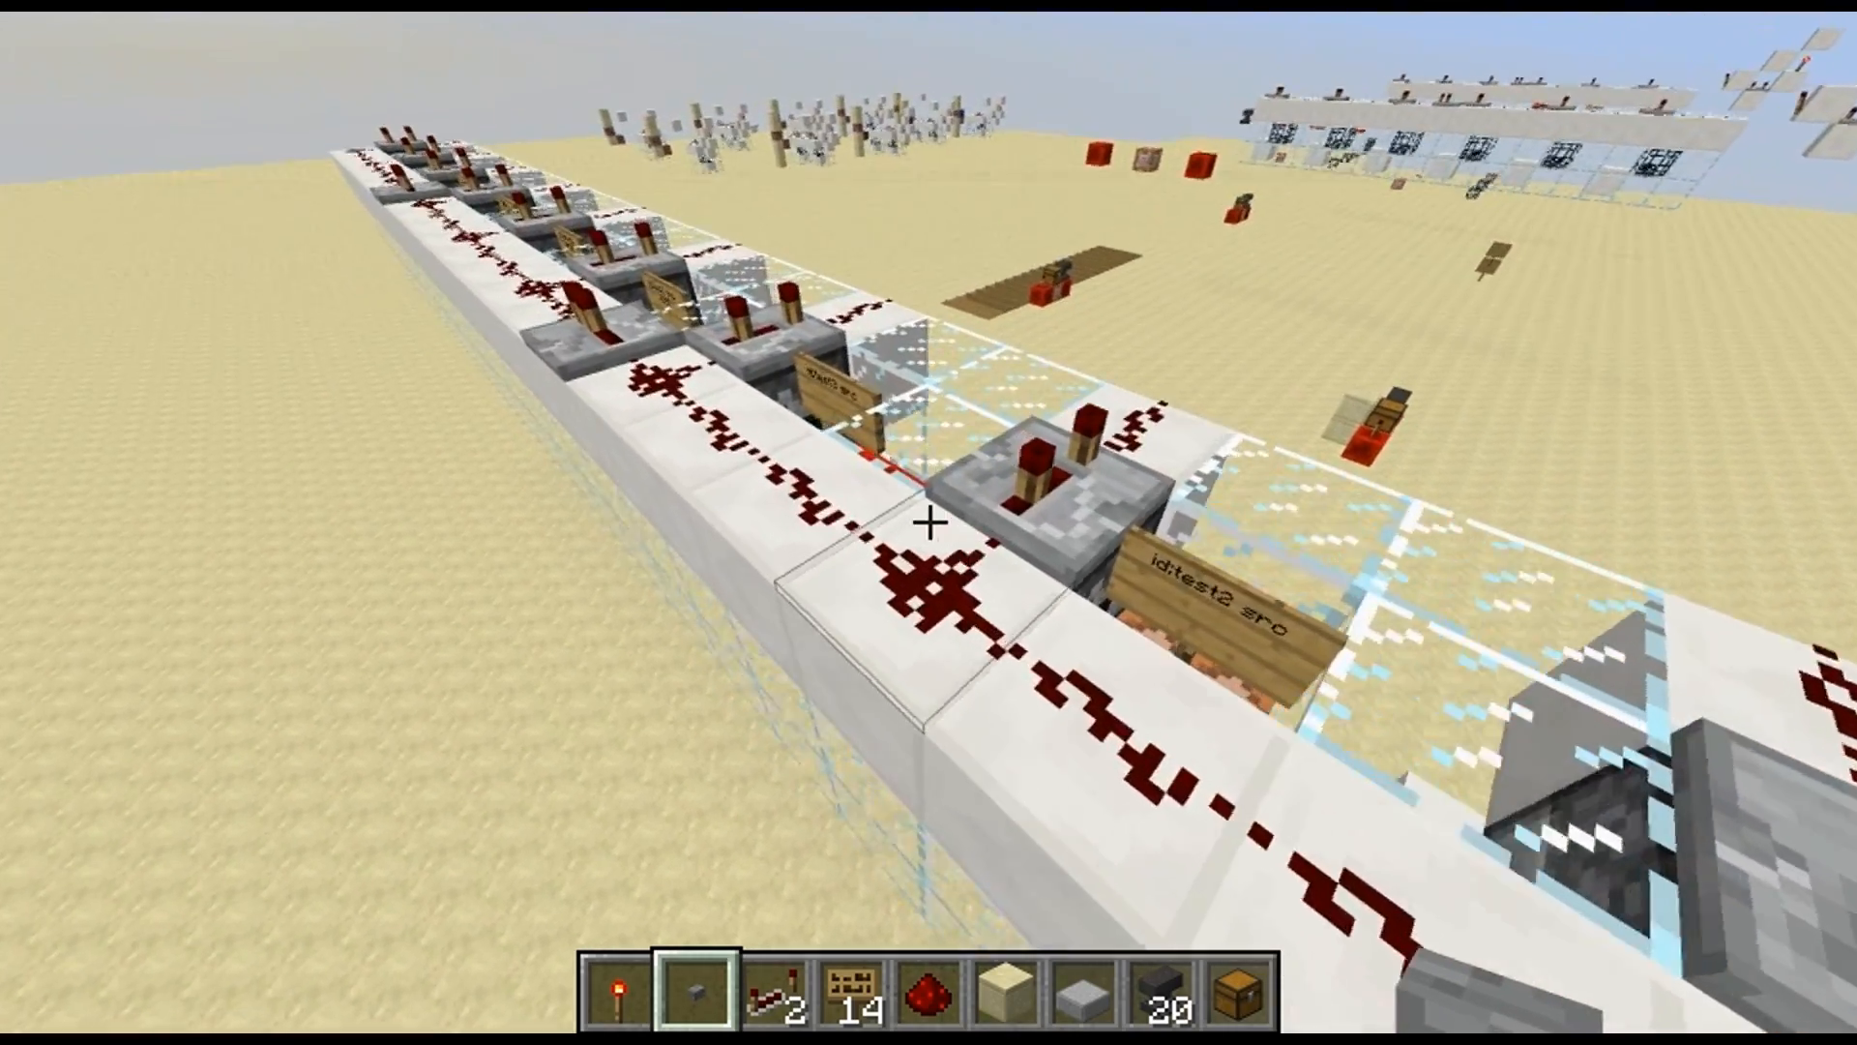
{"action": "key", "text": "w"}
{"action": "key", "text": "a"}
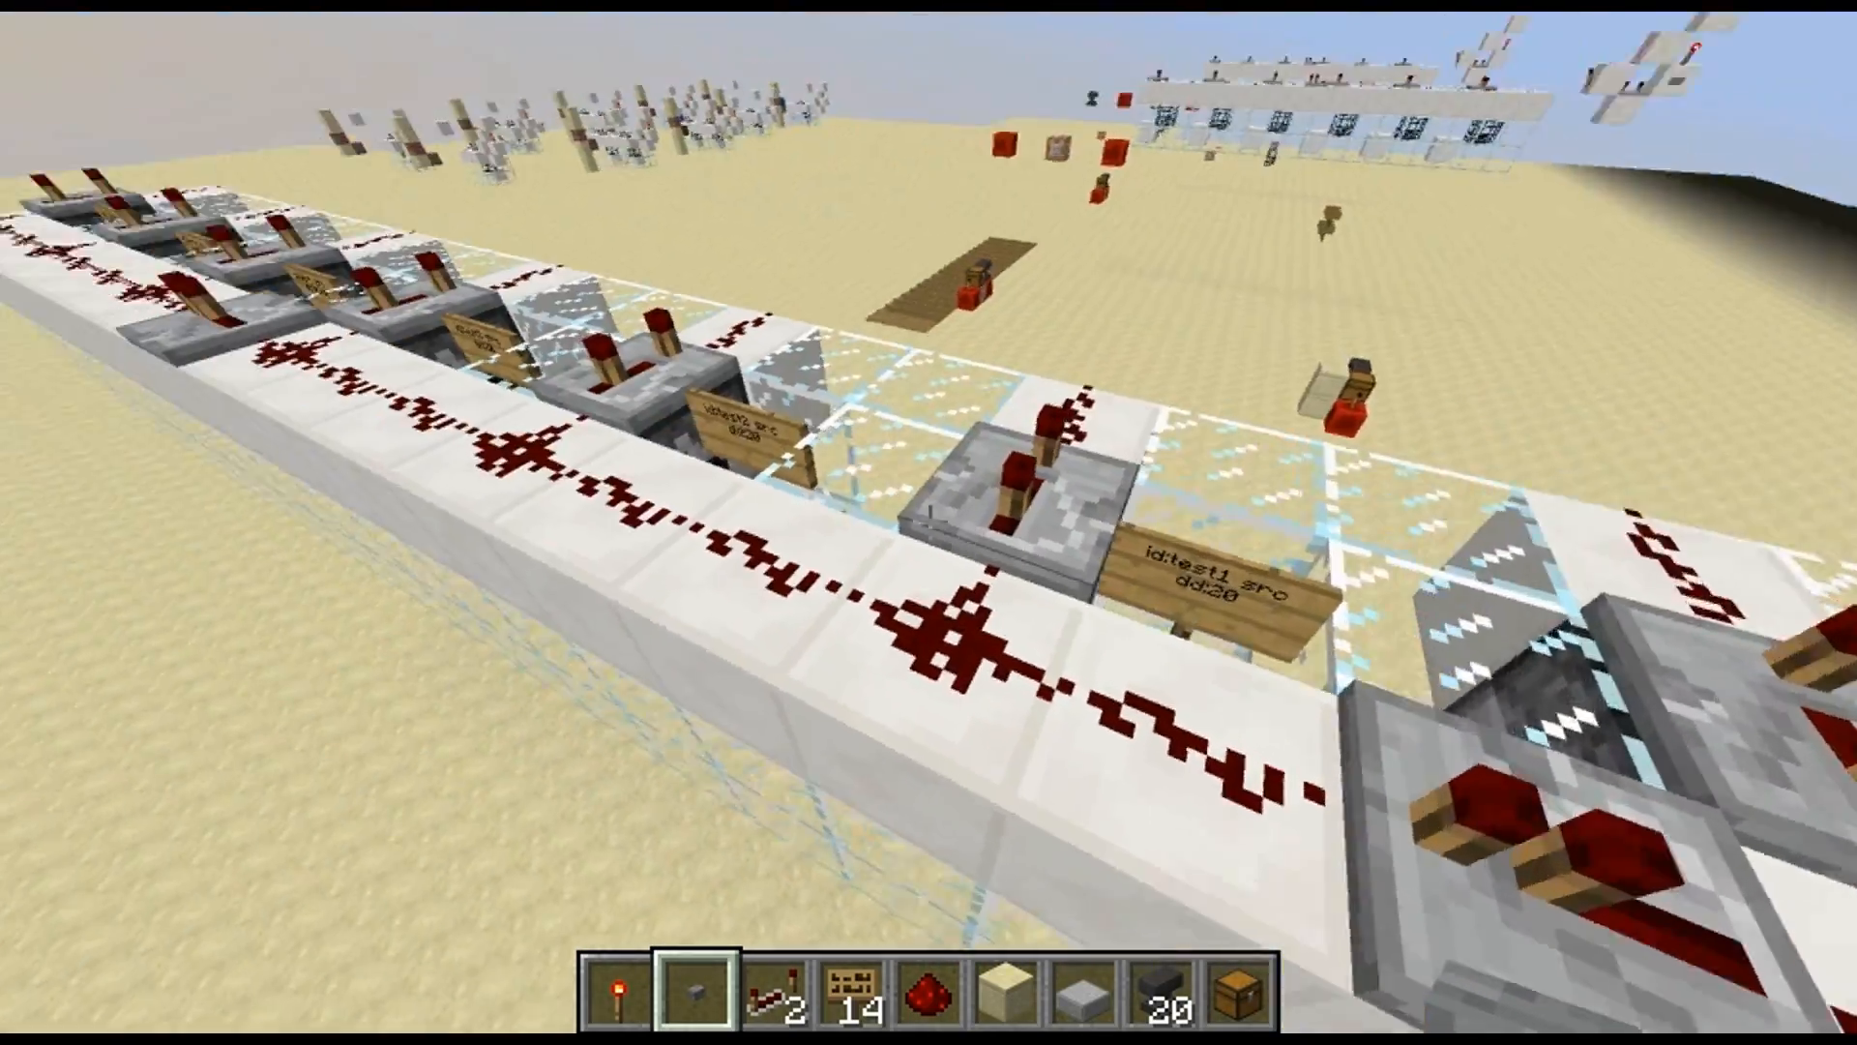
{"action": "key", "text": "a"}
{"action": "key", "text": "space"}
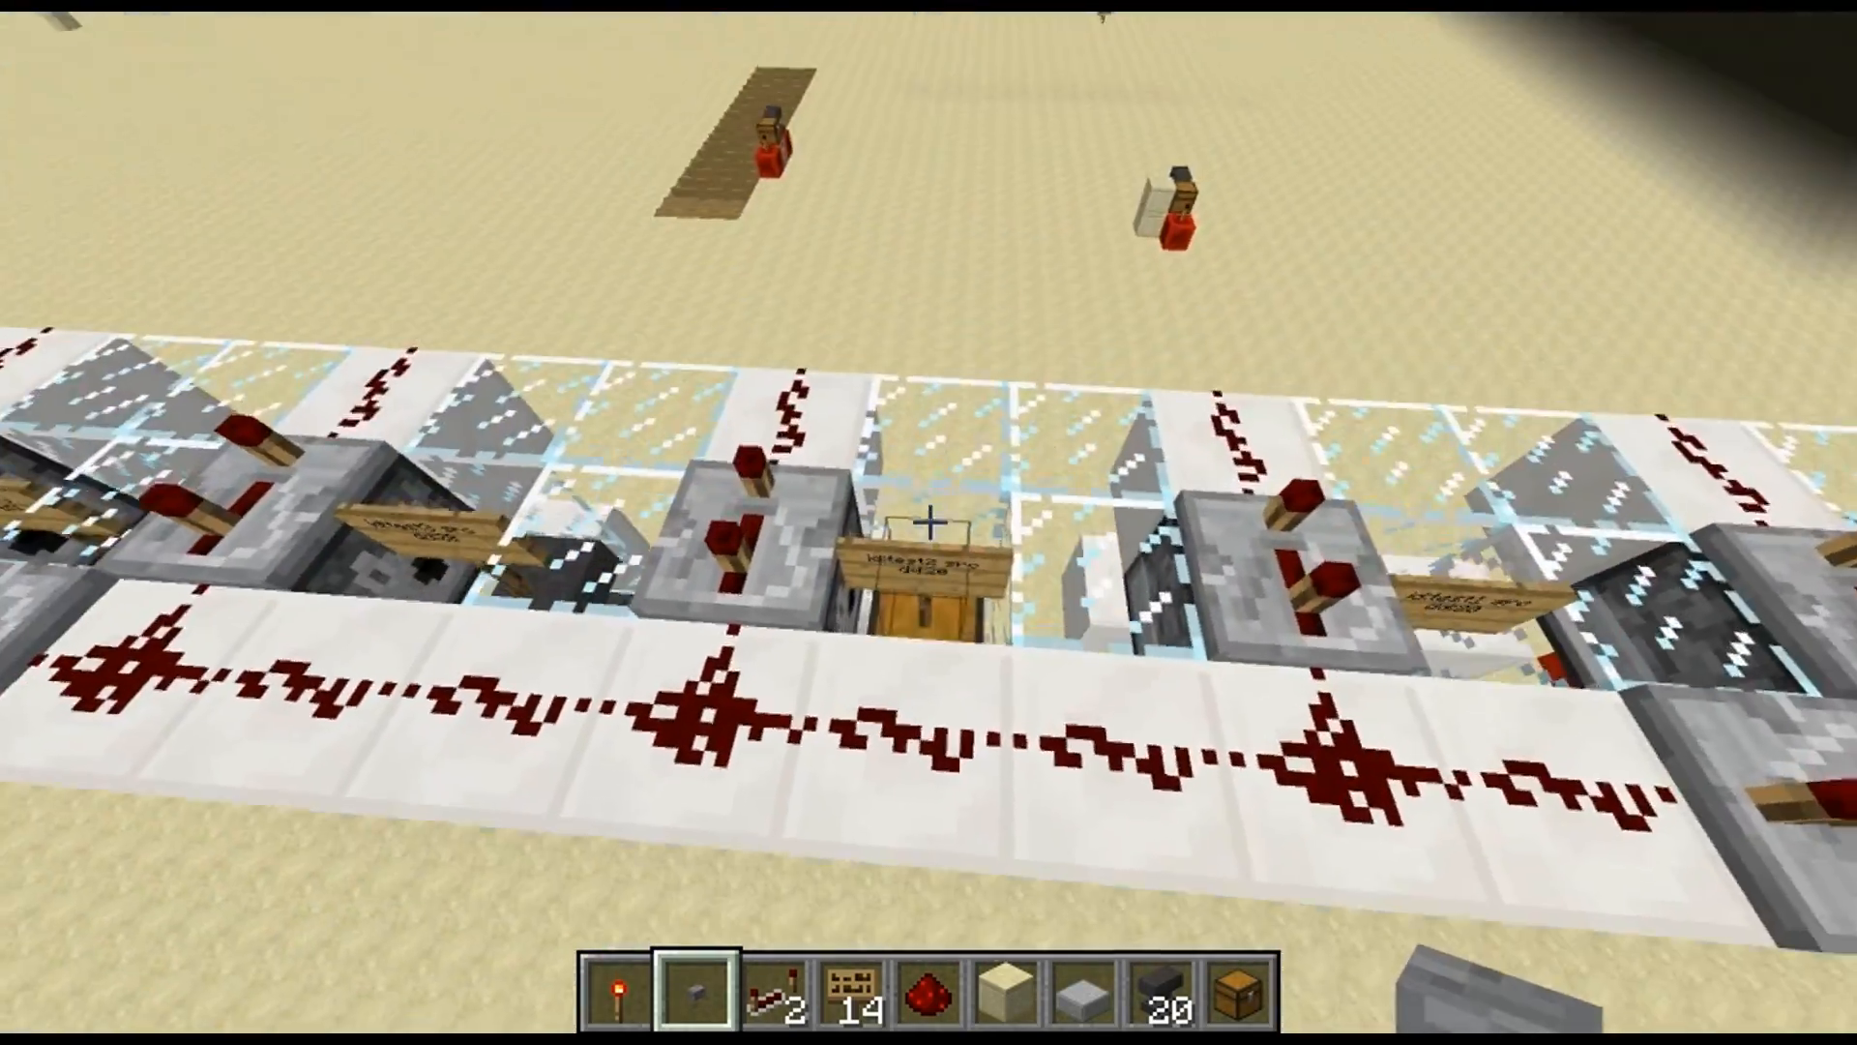
{"action": "key", "text": "w"}
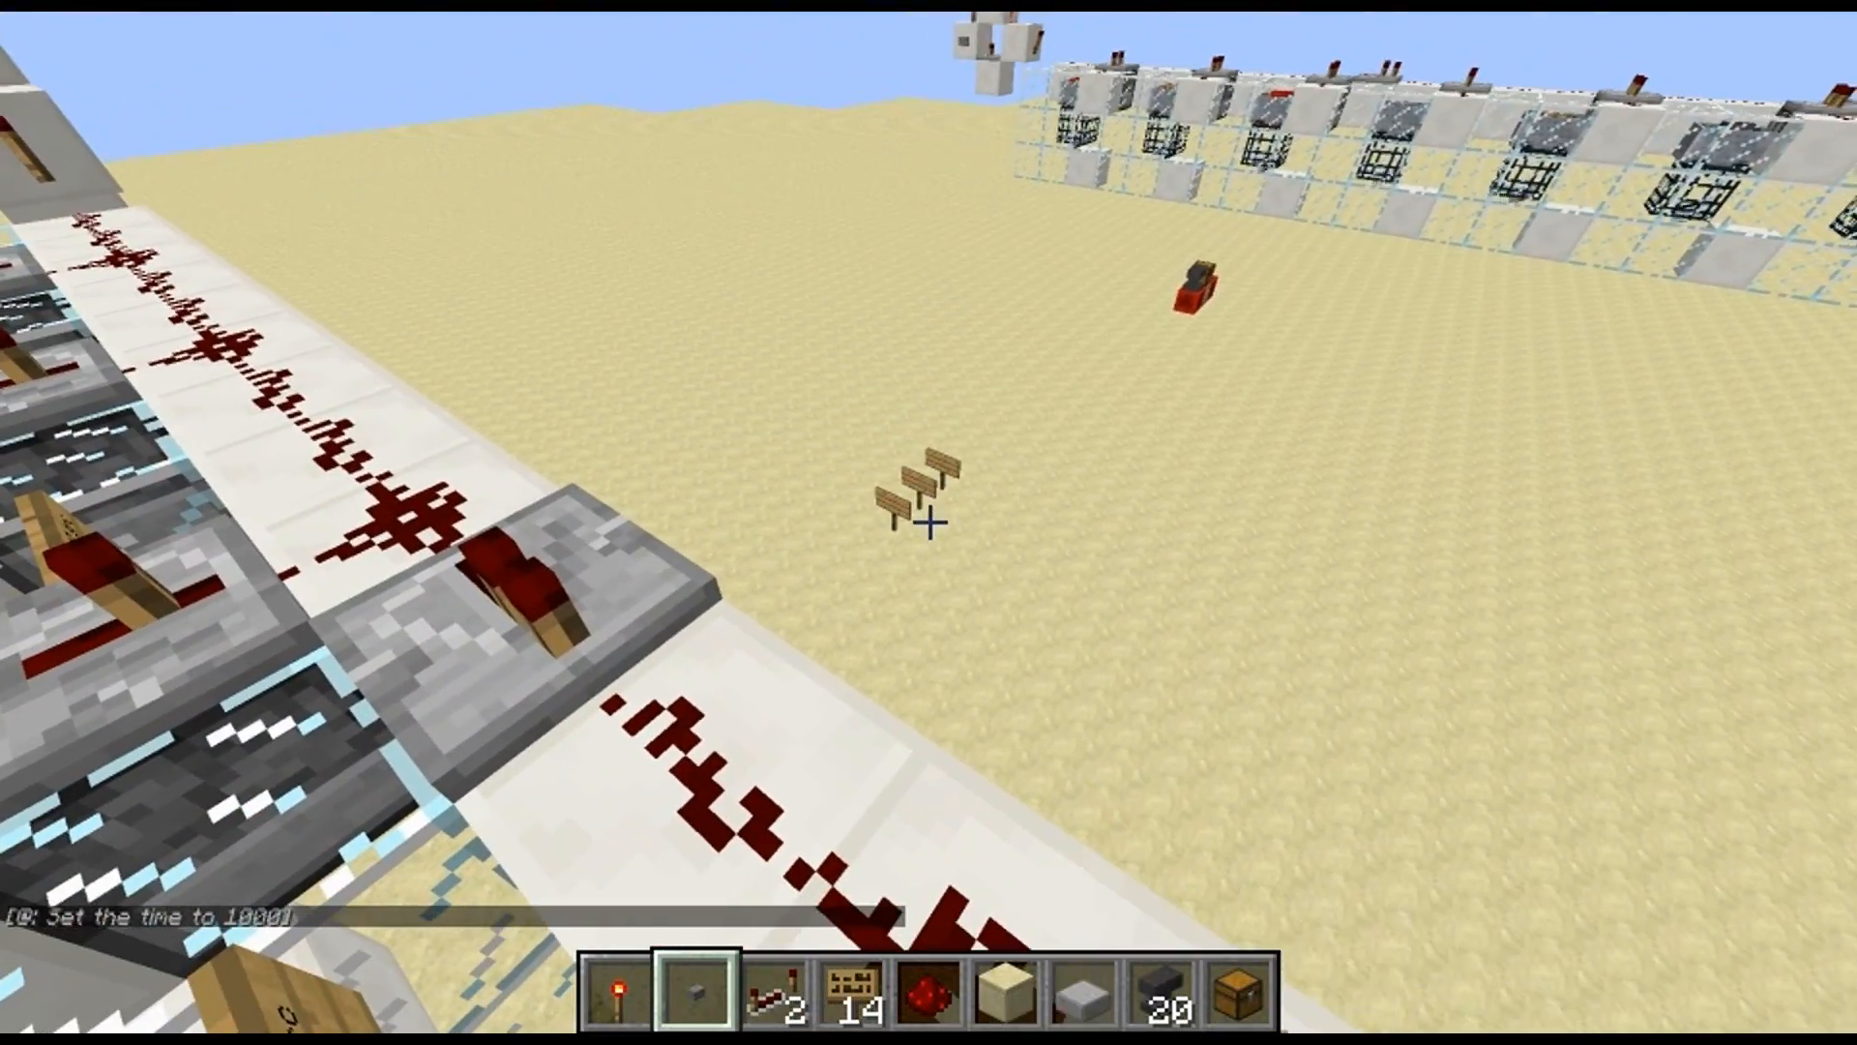
Place a sign reading y:-1 on the machine between the id:test1 src dd:20 sign and the neighbouring id:test3 src sign
{"action": "scroll", "coordinate": [929, 522], "scroll_direction": "down", "scroll_amount": 3}
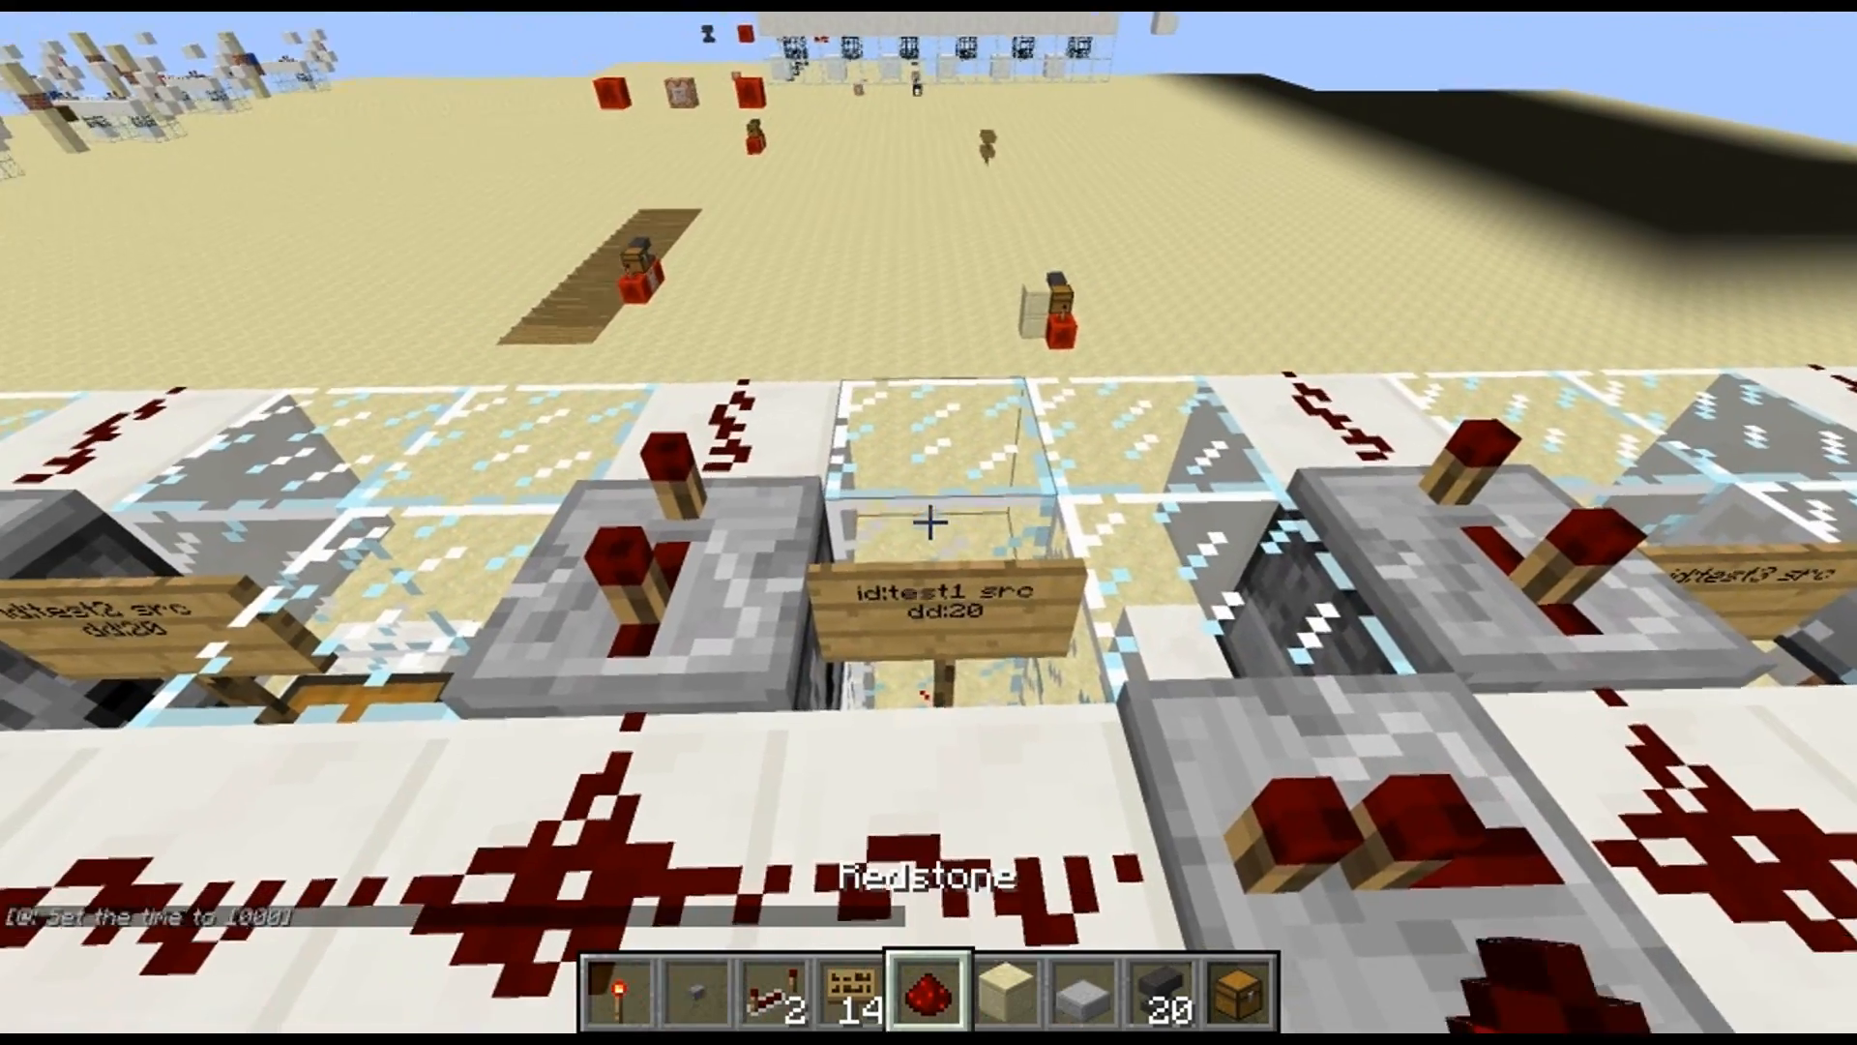
{"action": "scroll", "coordinate": [929, 523], "scroll_direction": "up", "scroll_amount": 1}
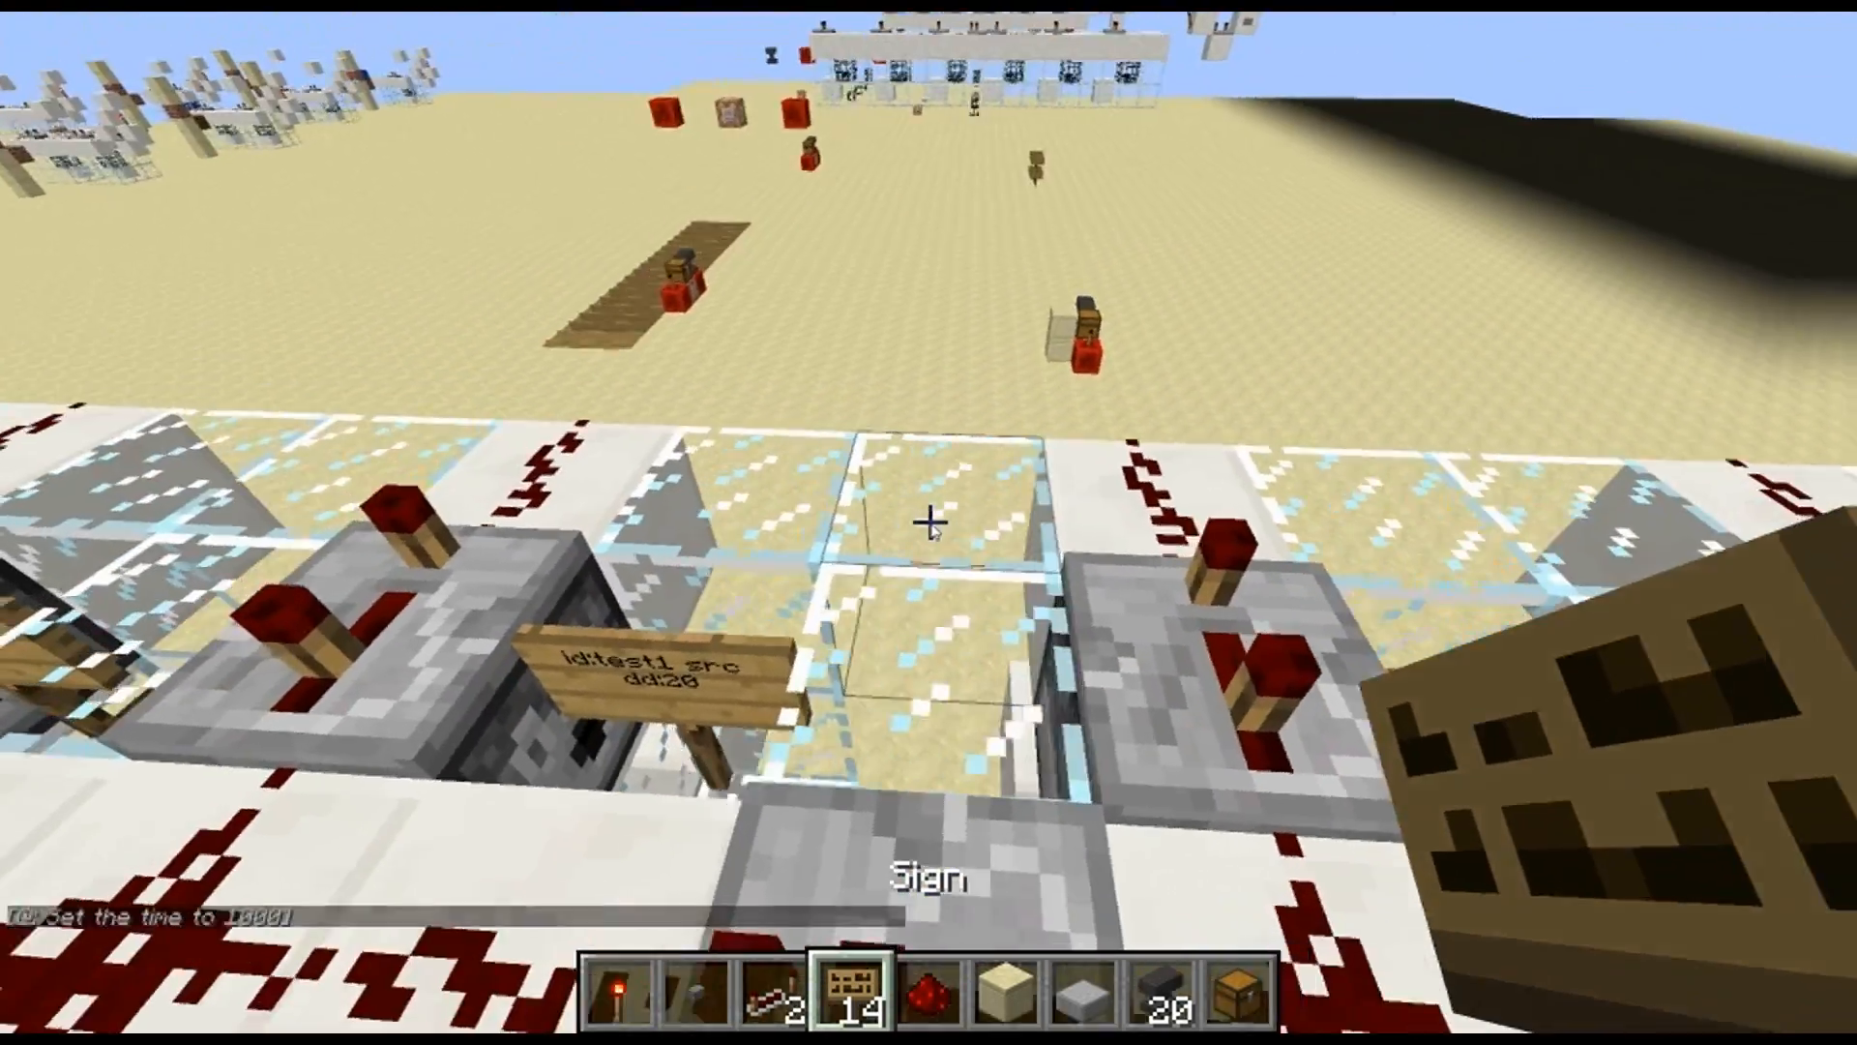
{"action": "right_click", "coordinate": [929, 523]}
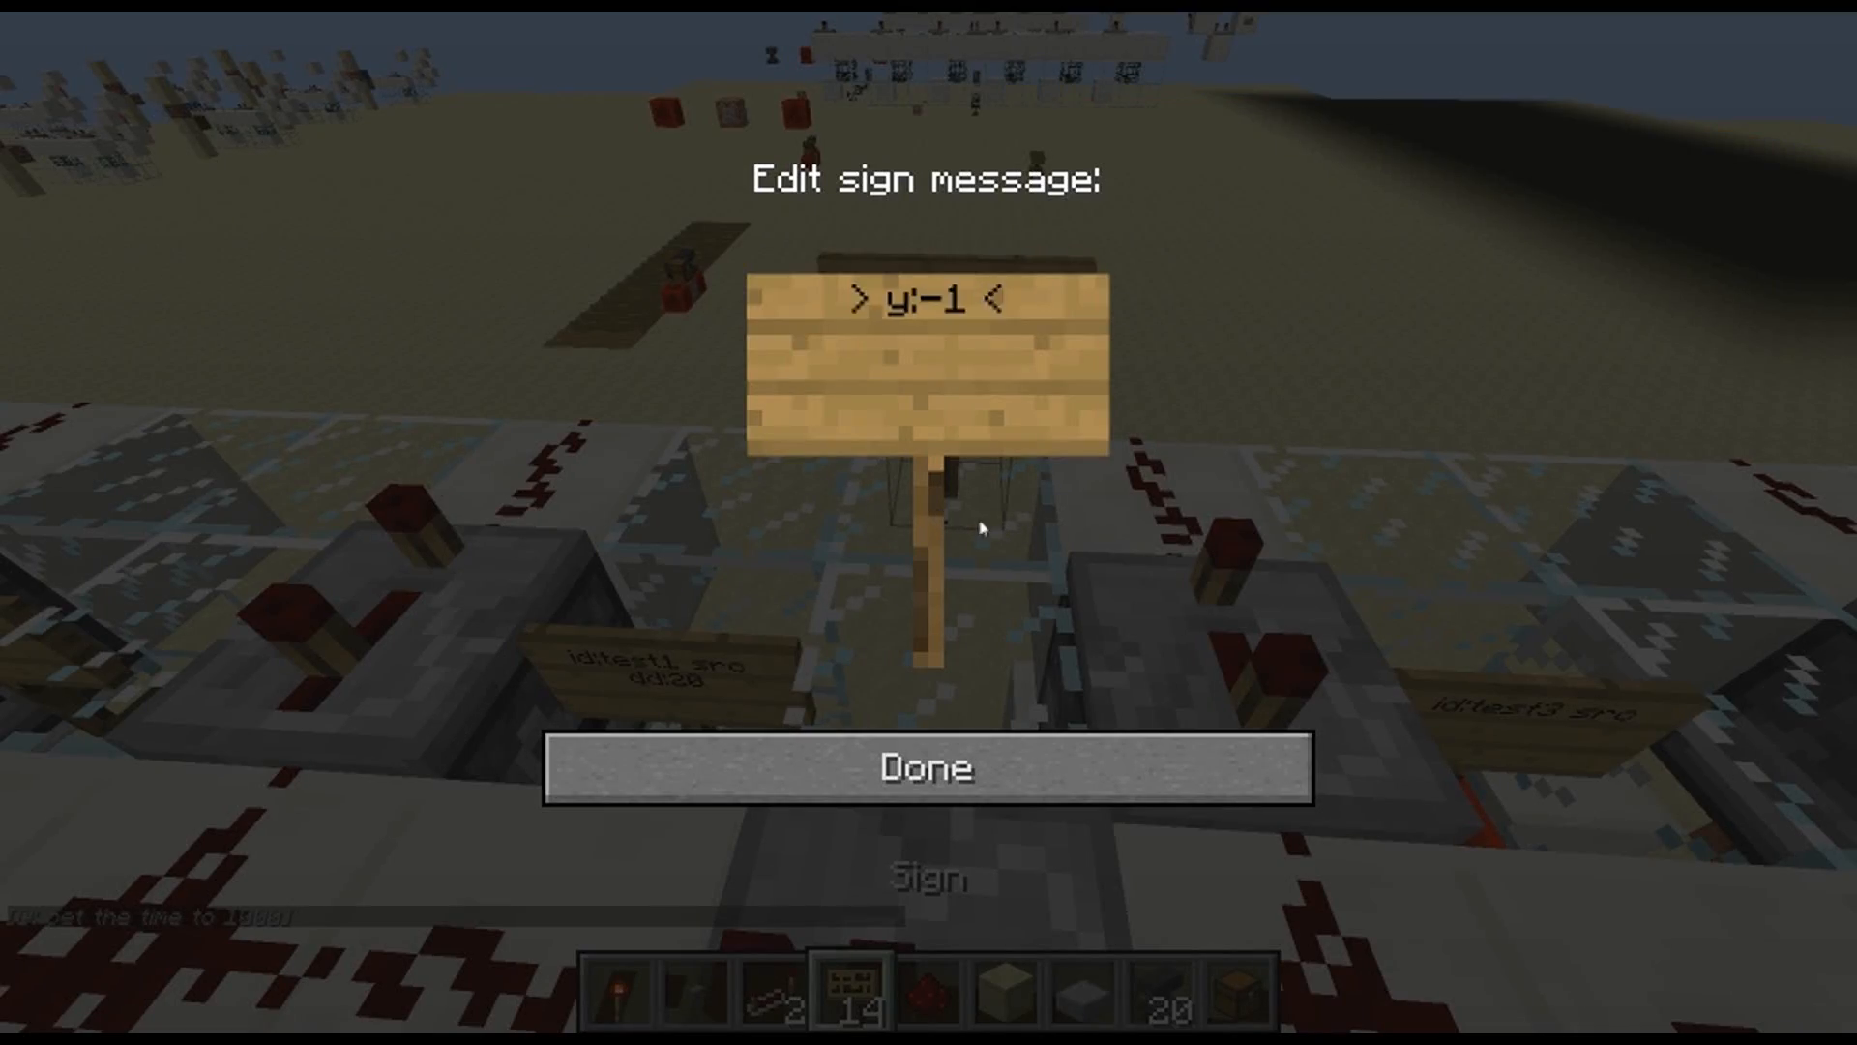
{"action": "key", "text": "Escape"}
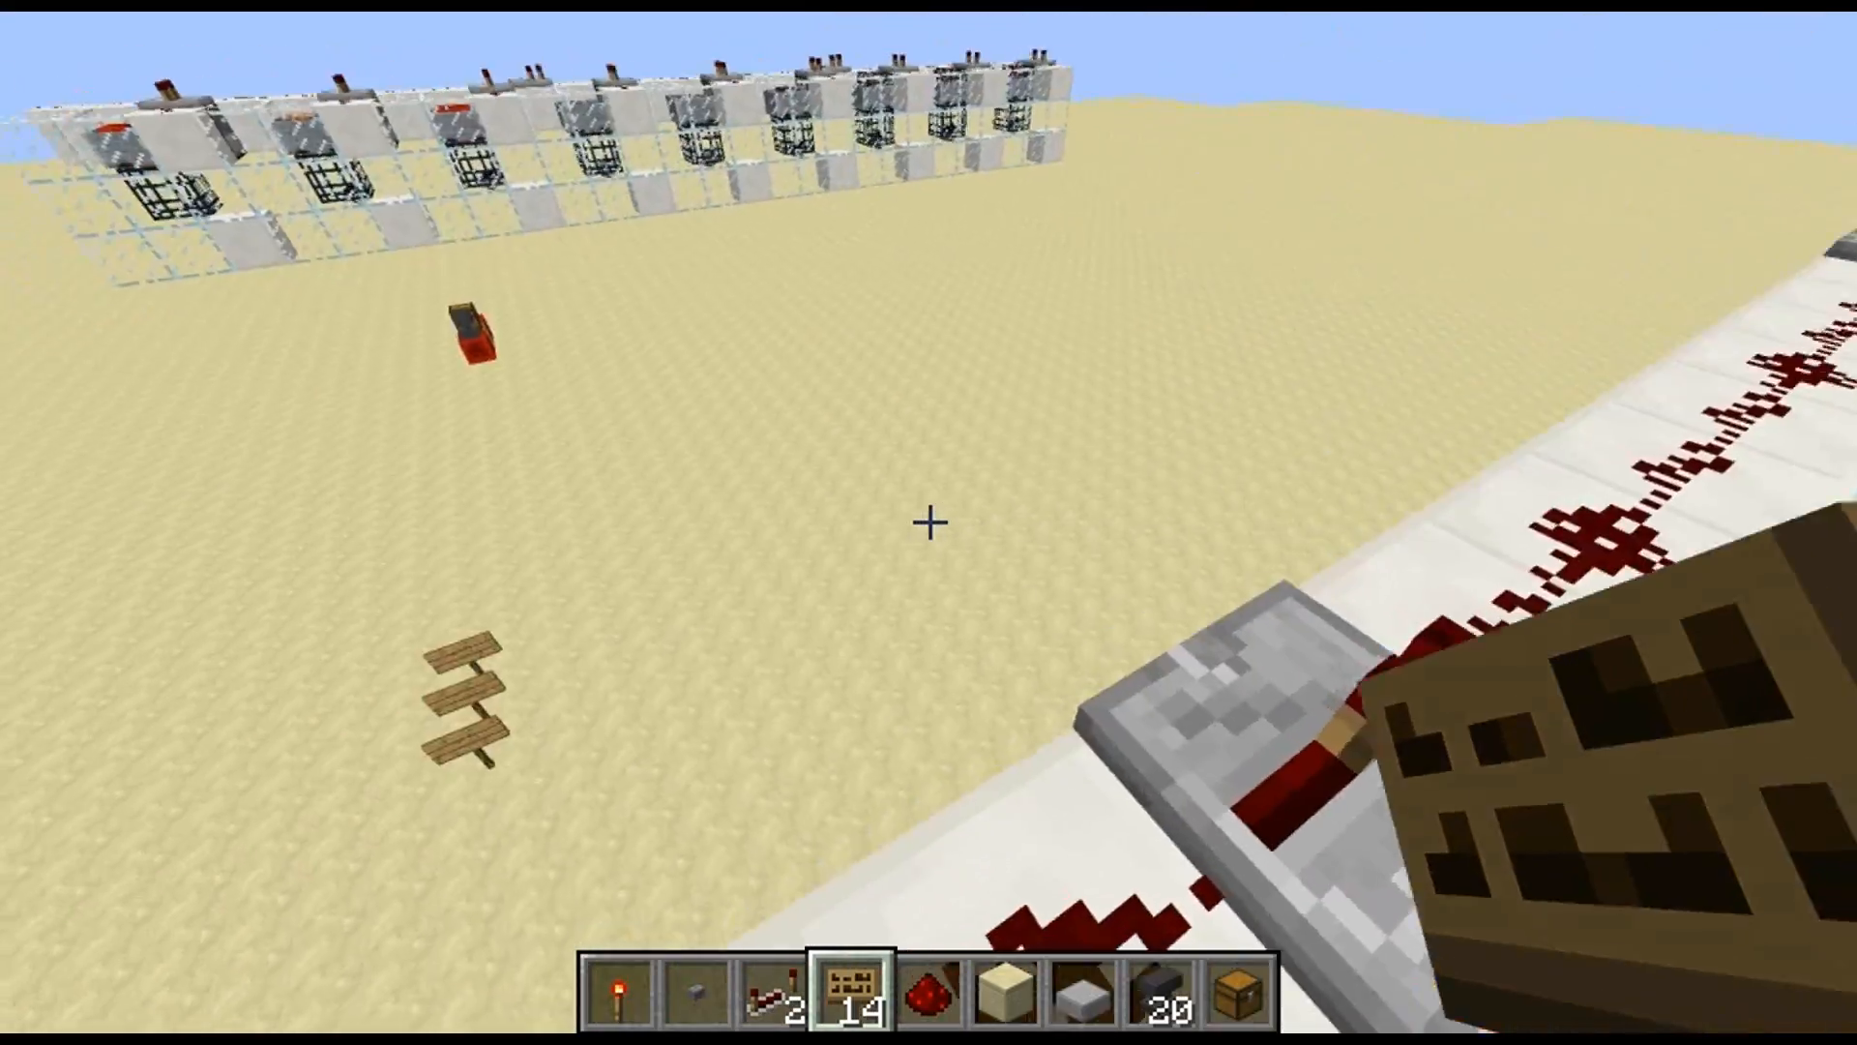
Examine the three destination signs standing on the sand between the machines, including the id:test3 dest sign
{"action": "key", "text": "w"}
{"action": "key", "text": "shift"}
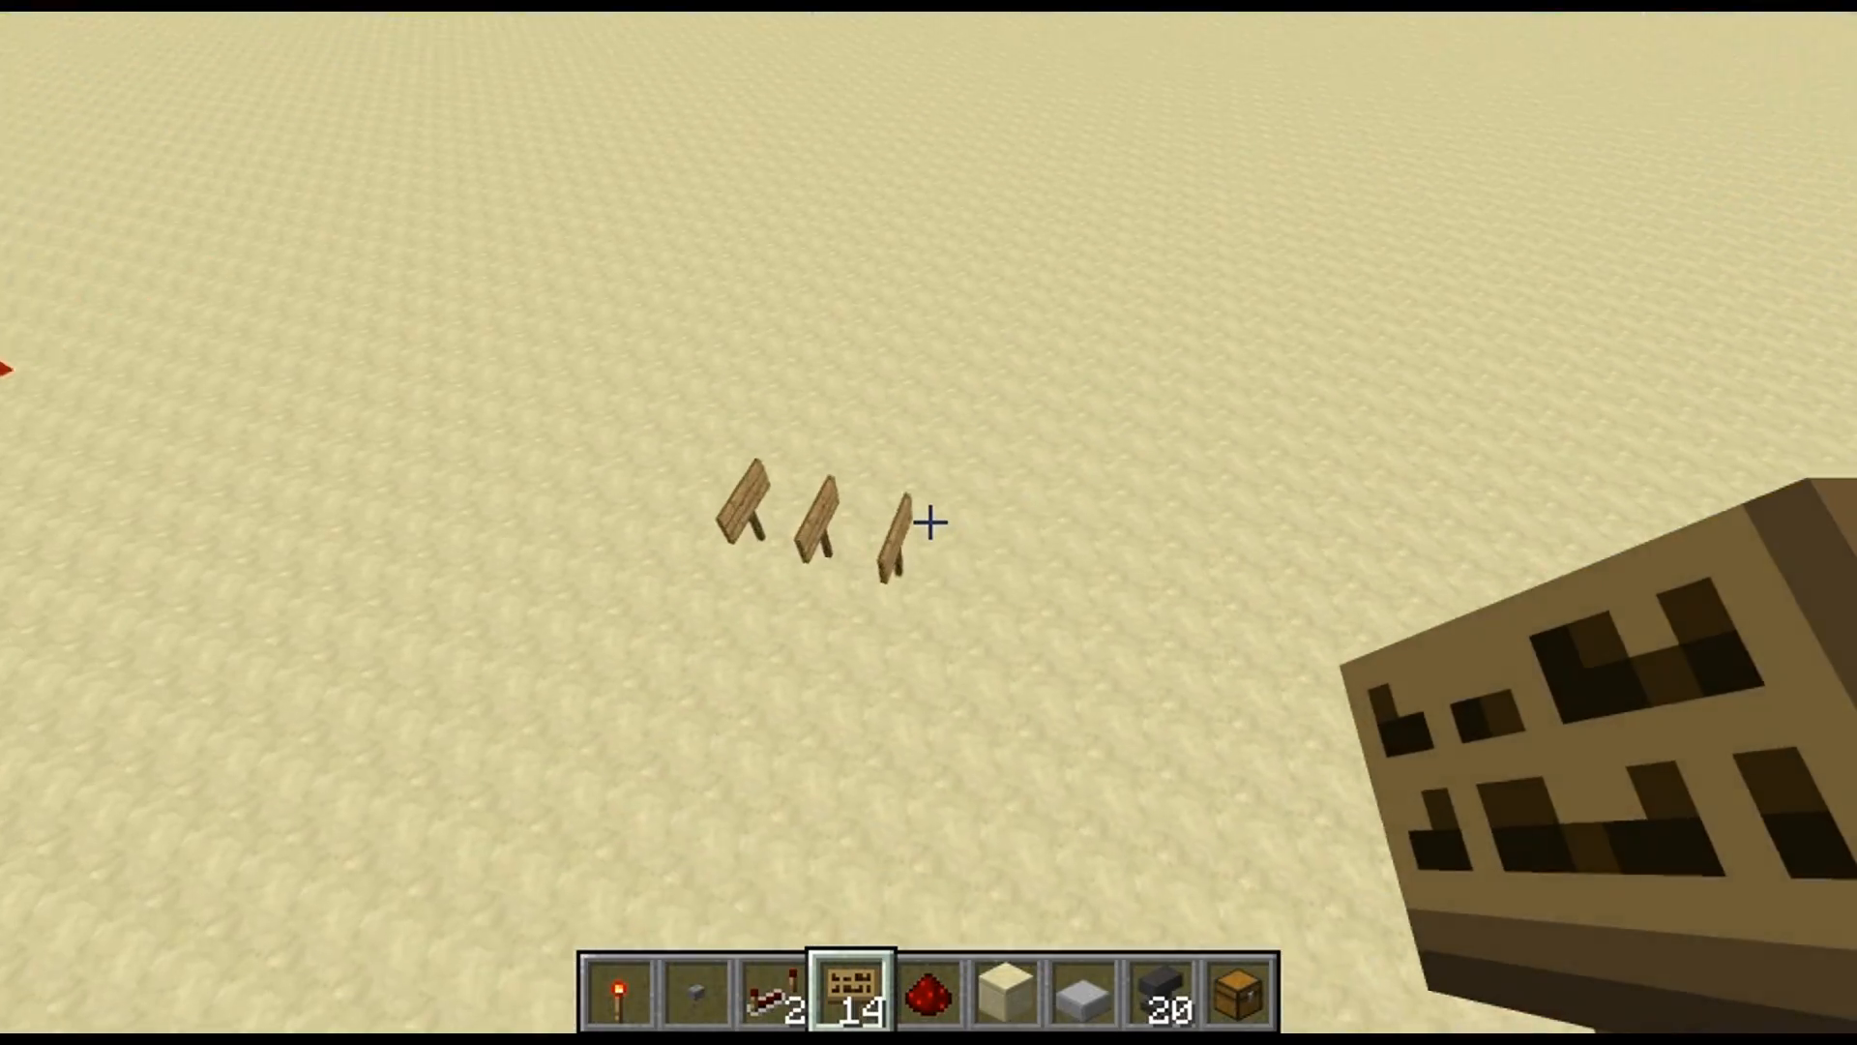
{"action": "key", "text": "w"}
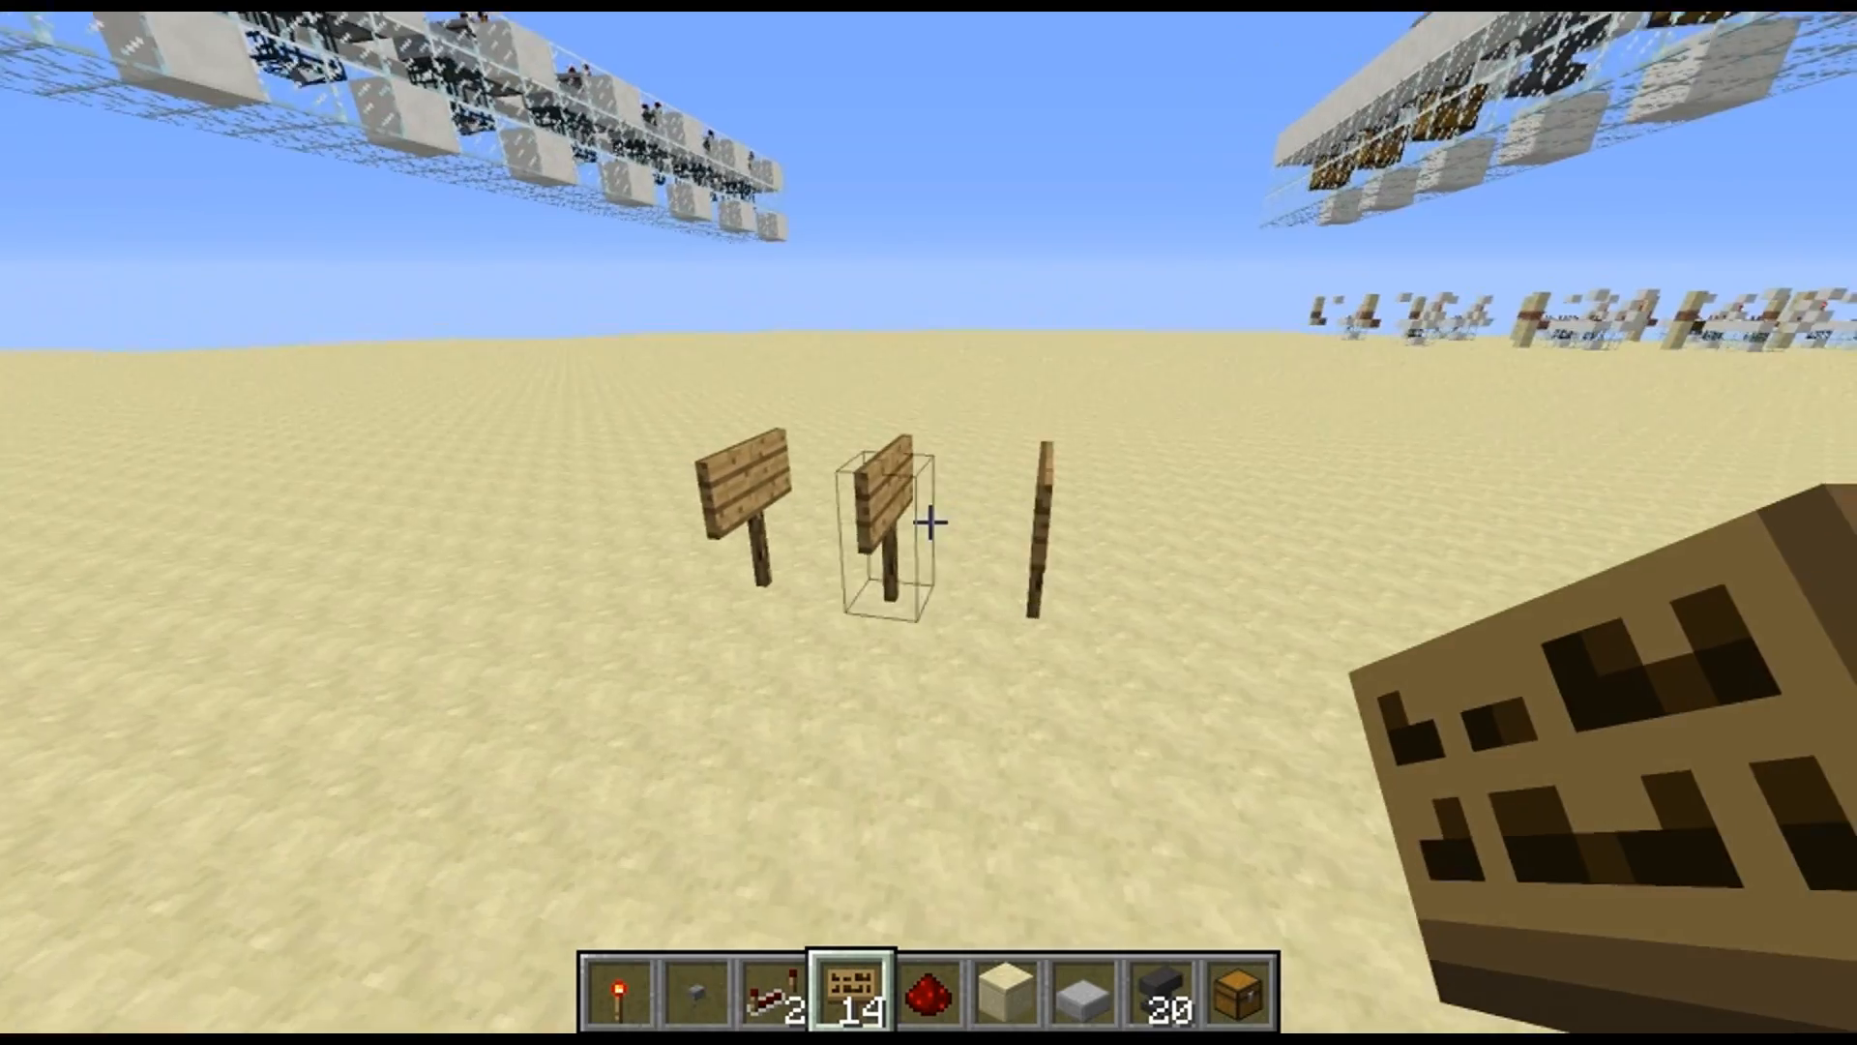
{"action": "key", "text": "a"}
{"action": "key", "text": "d"}
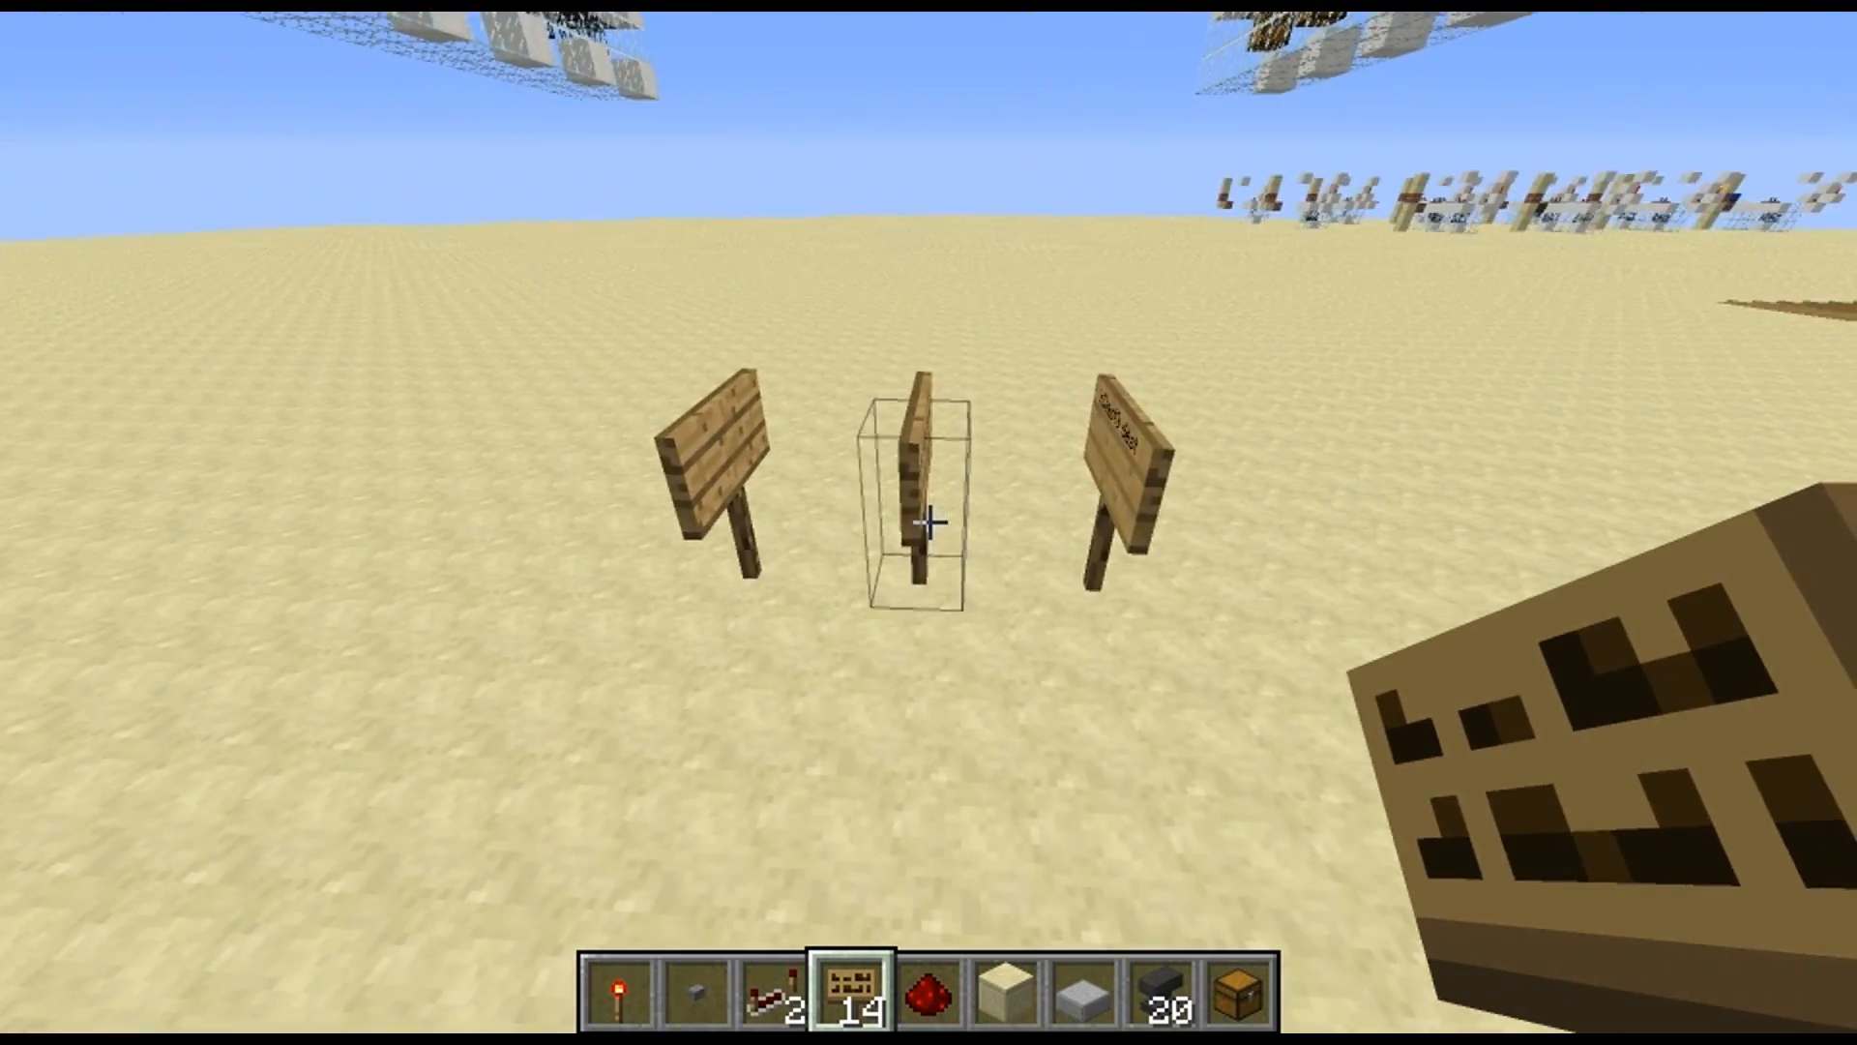
{"action": "key", "text": "w"}
{"action": "key", "text": "d"}
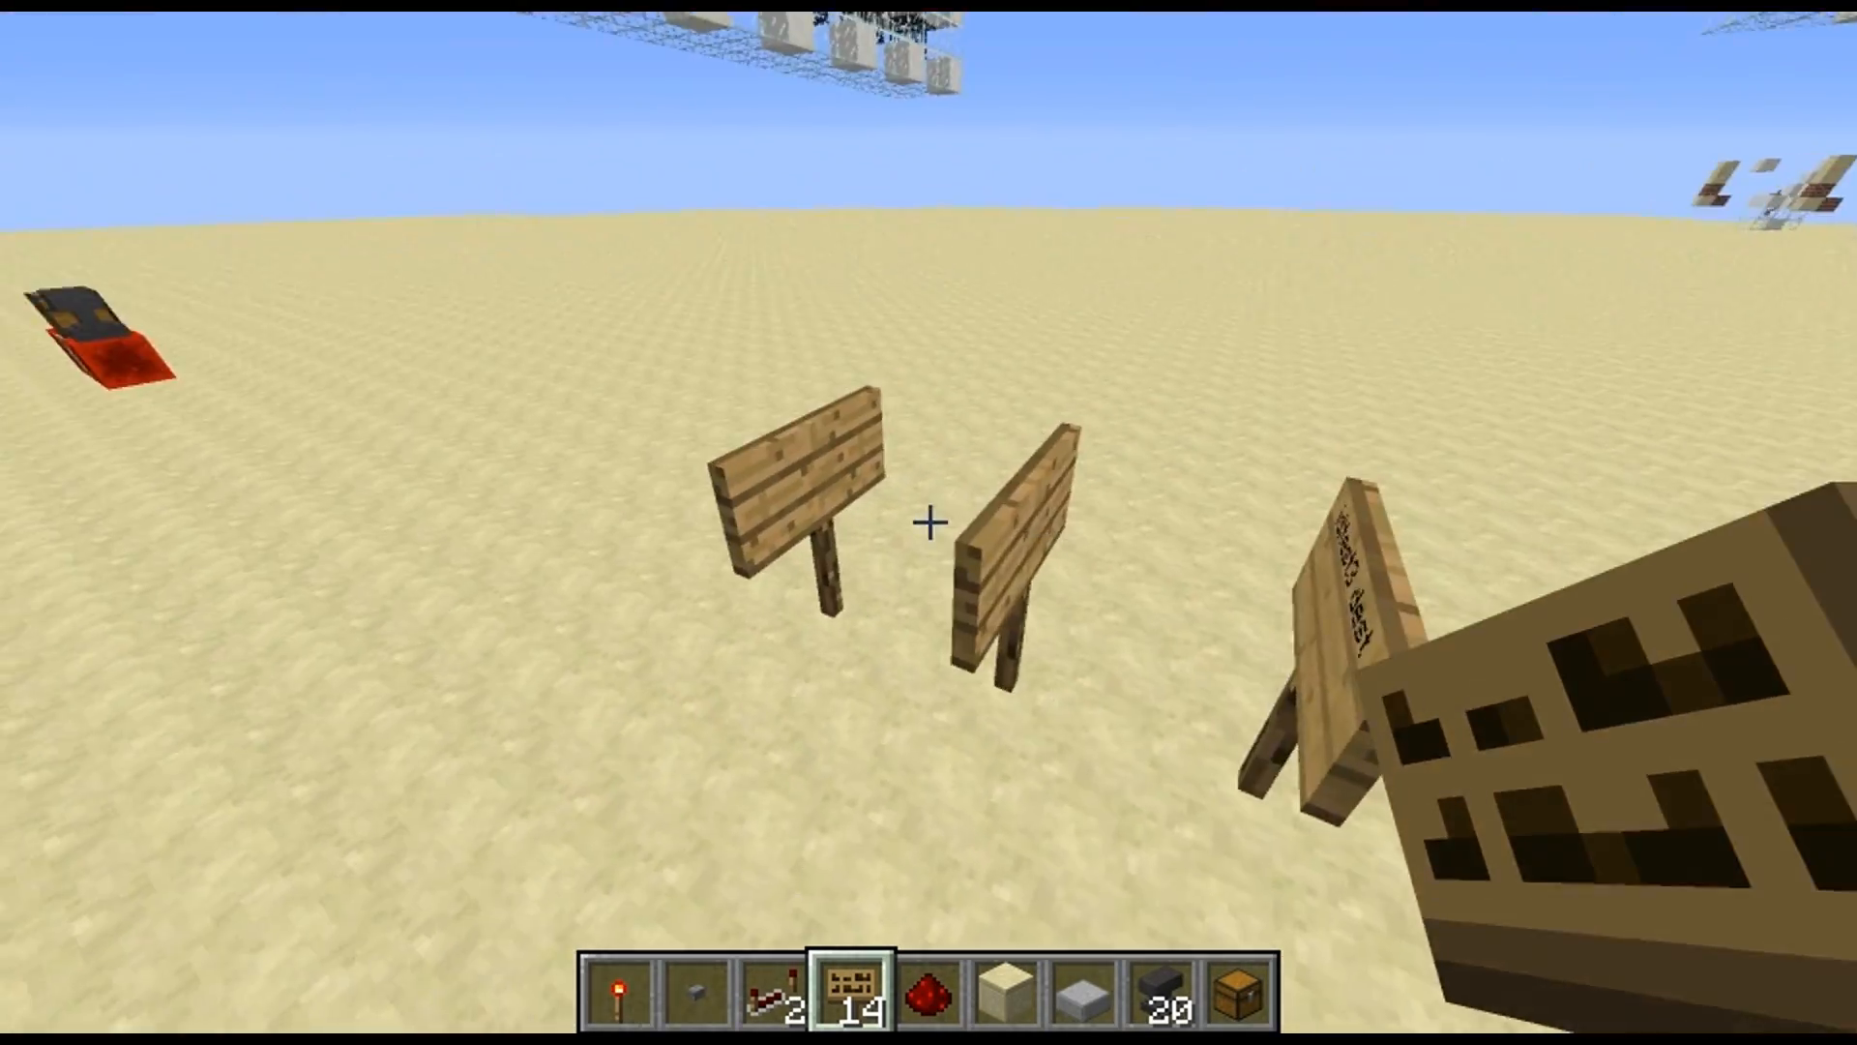
{"action": "key", "text": "a"}
{"action": "key", "text": "s"}
{"action": "key", "text": "d"}
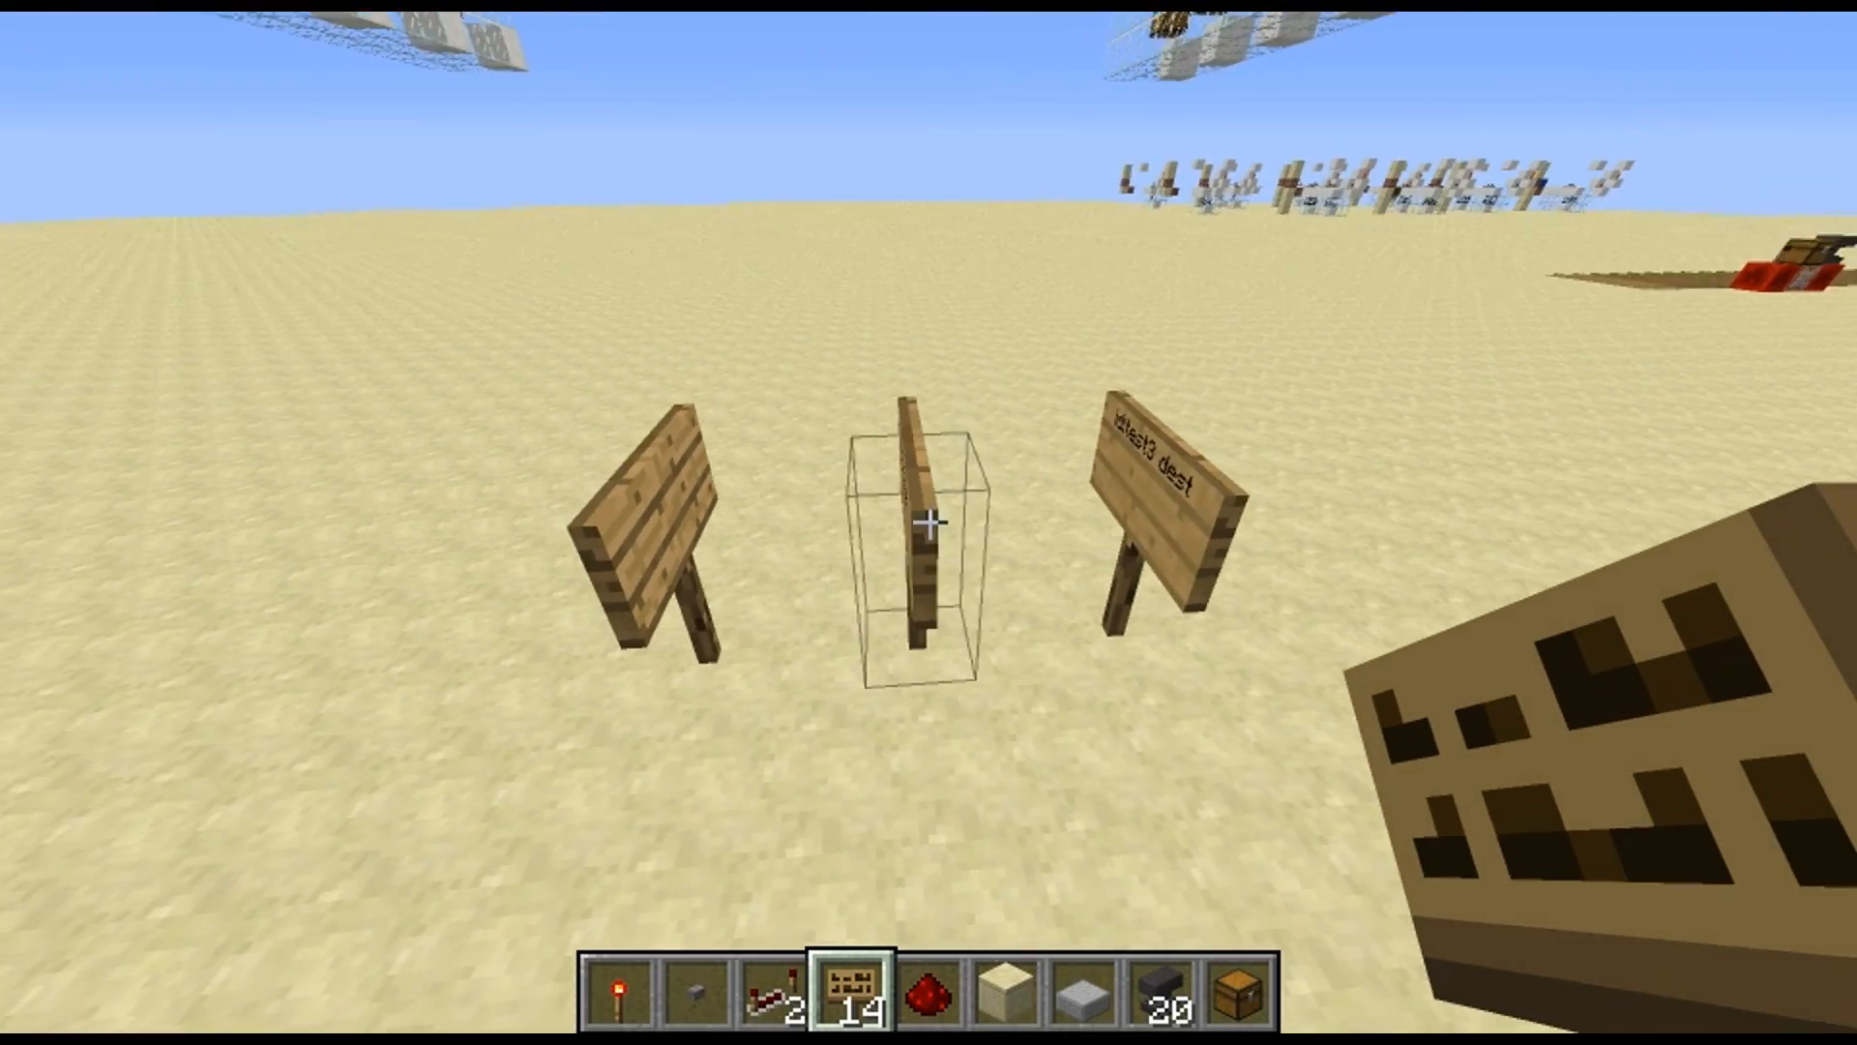
{"action": "key", "text": "s"}
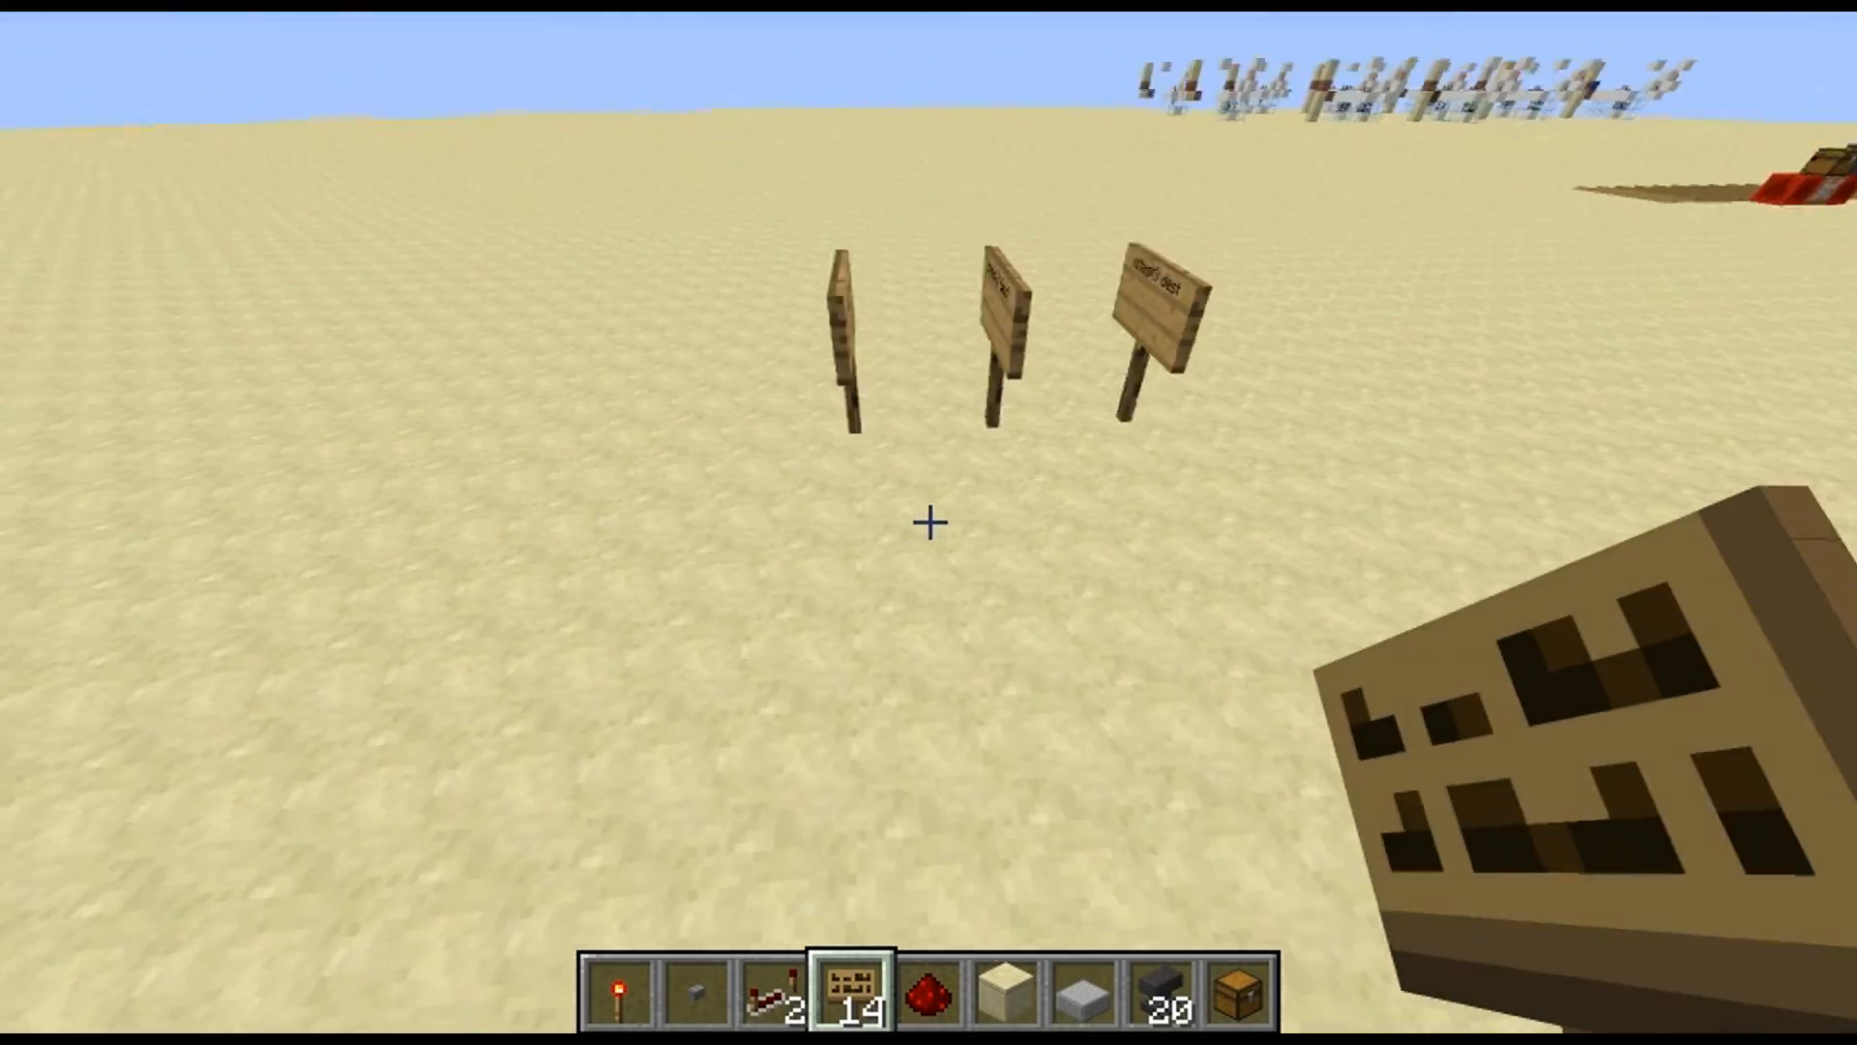
Examine the converted machine's redstone block, command block and hopper above their spawners, and the objects spawned on the ground
{"action": "key", "text": "w"}
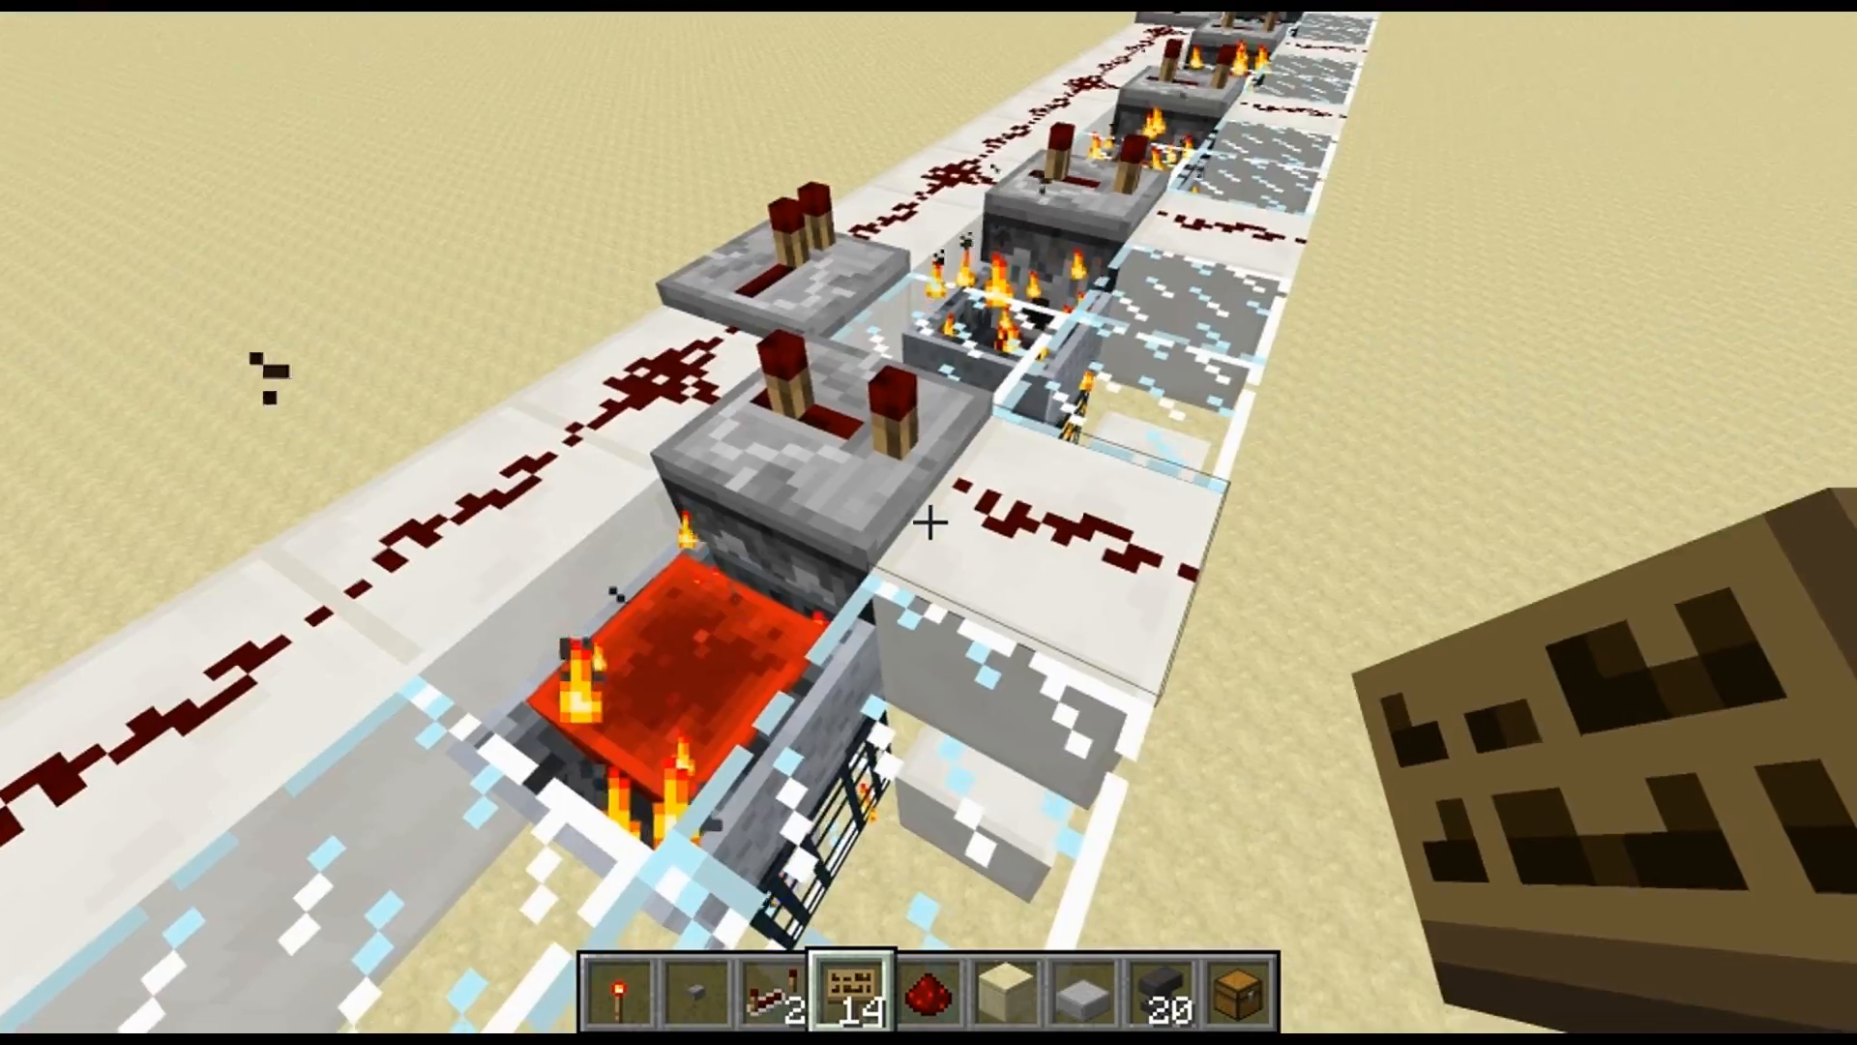
{"action": "key", "text": "a"}
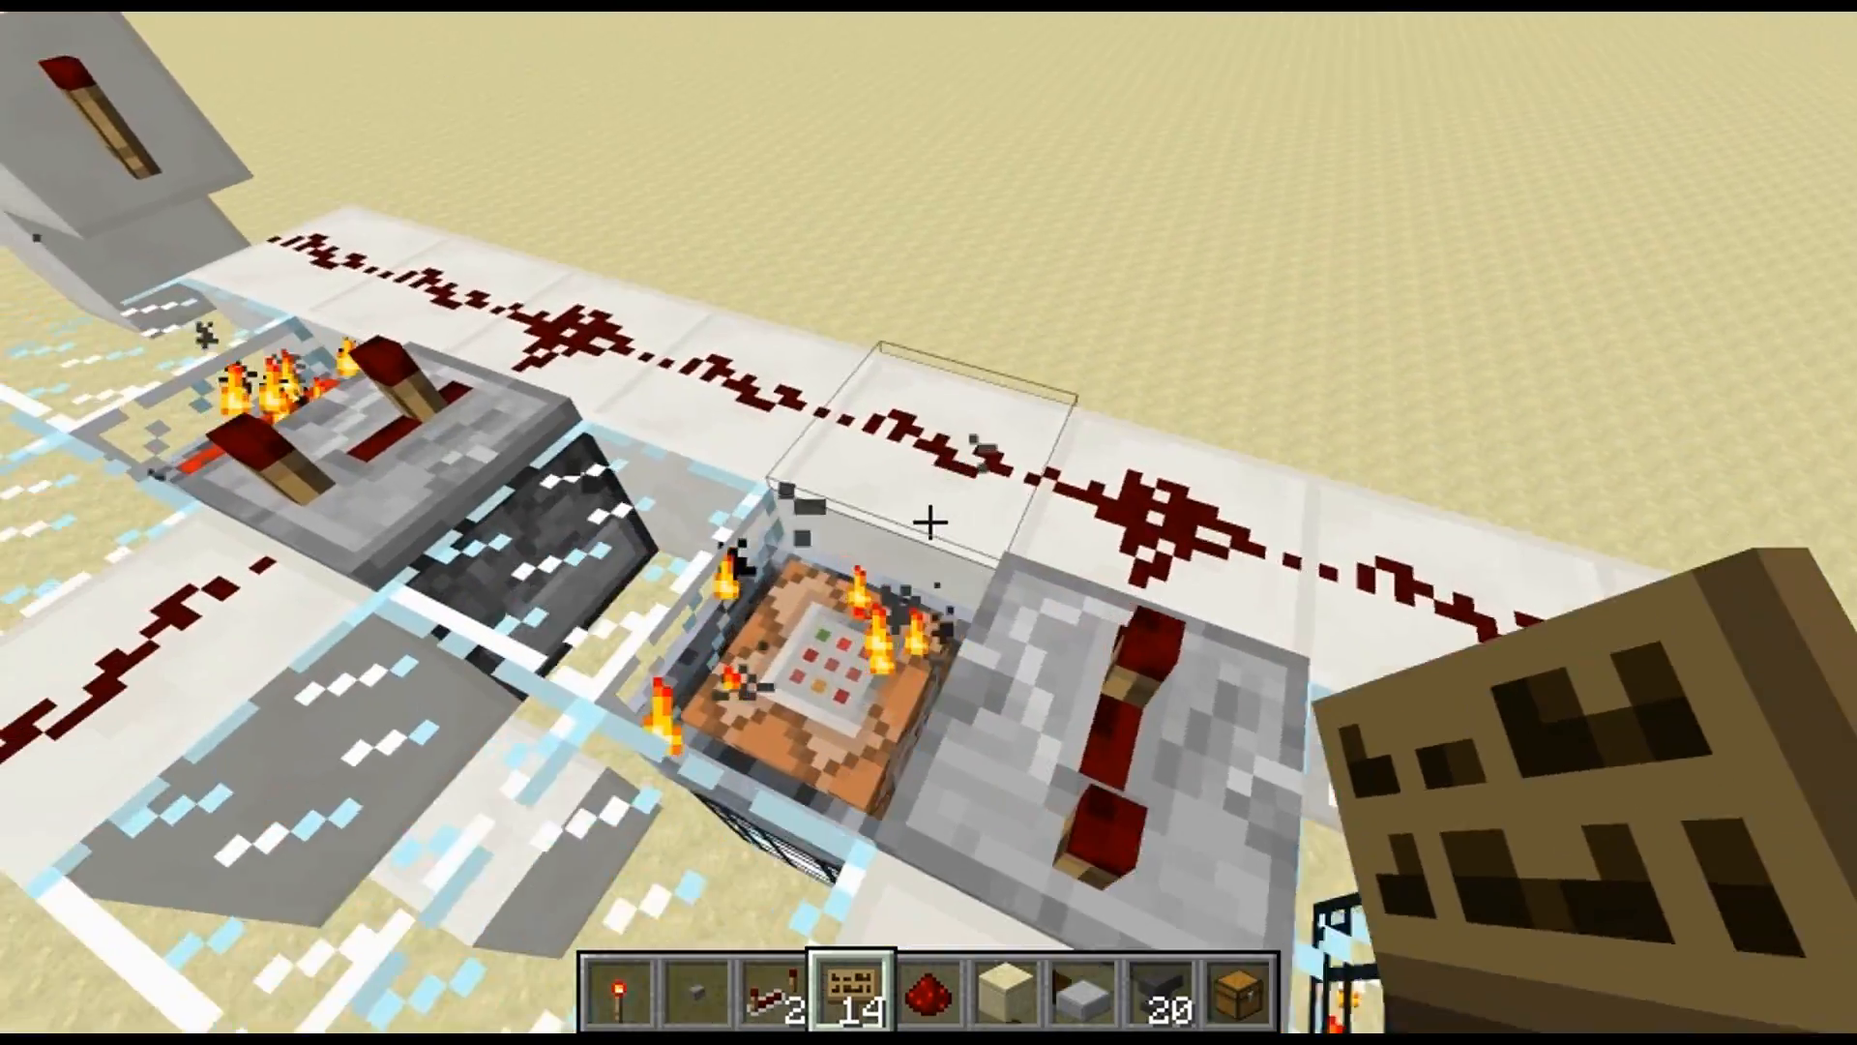
{"action": "key", "text": "w"}
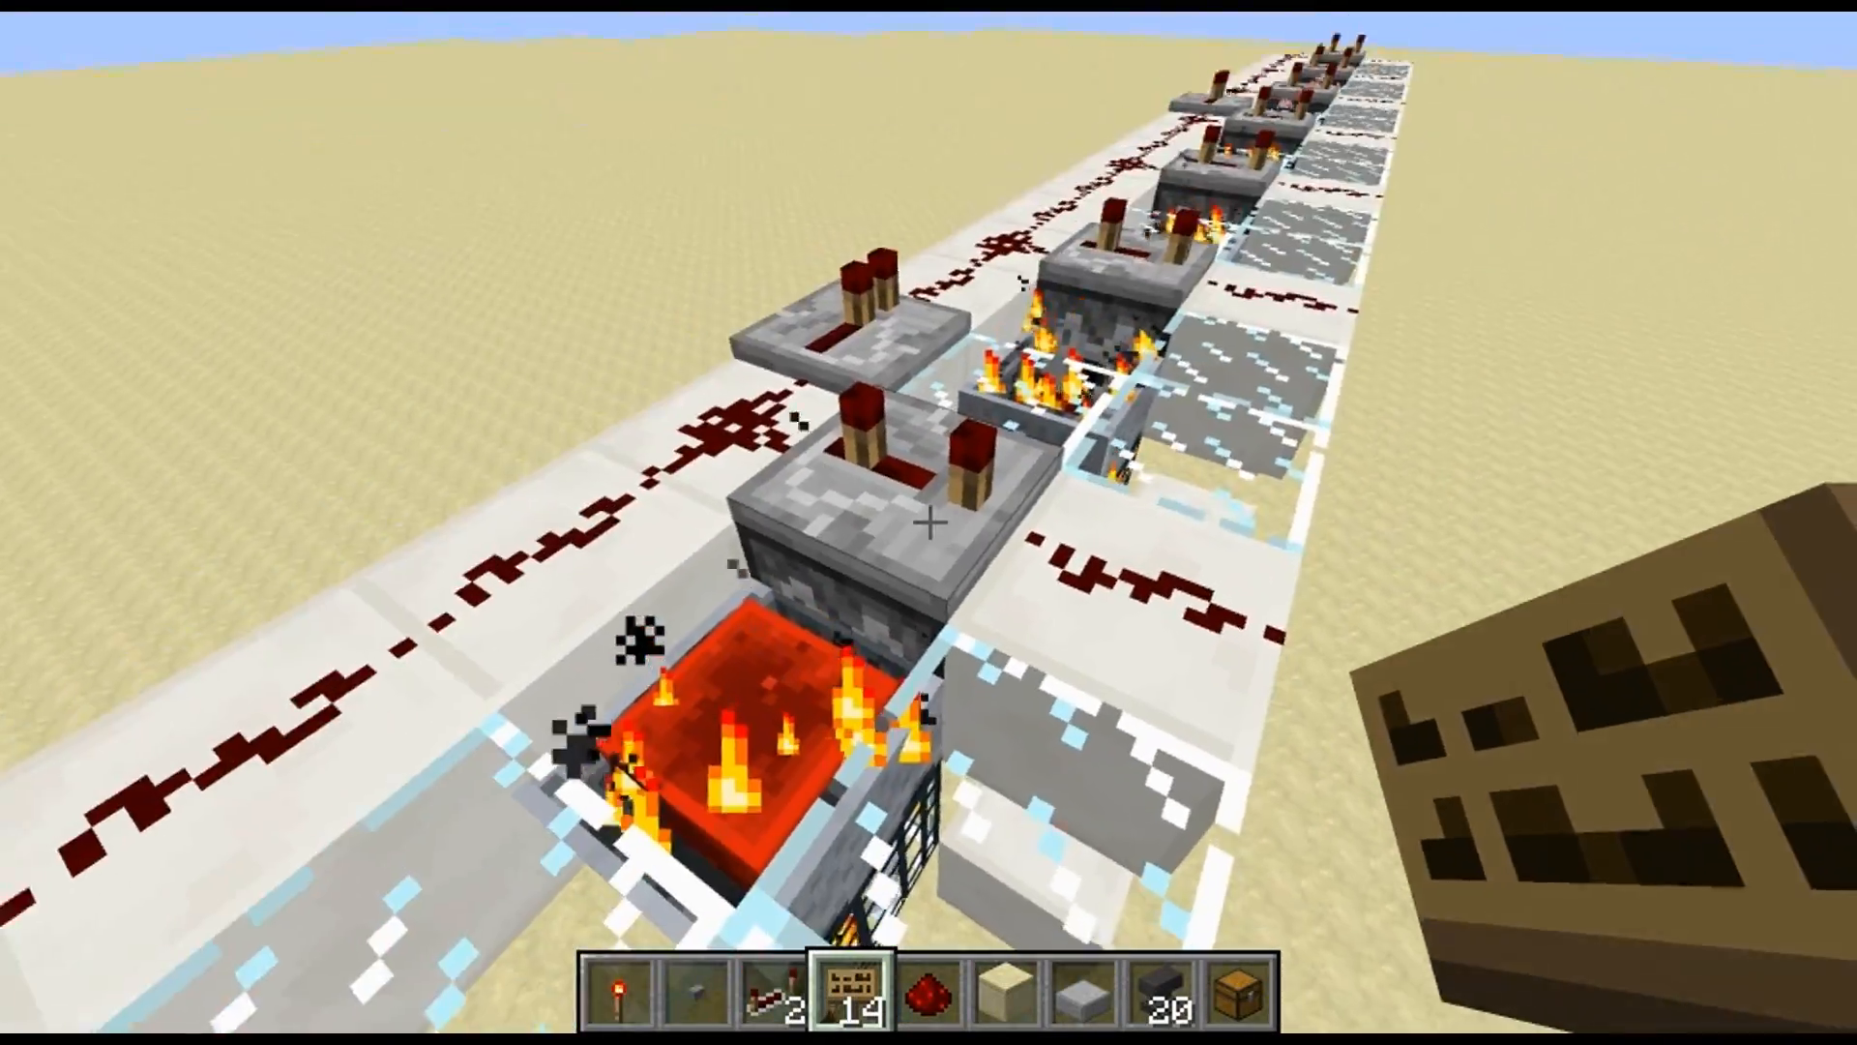
{"action": "left_click", "coordinate": [930, 522]}
{"action": "key", "text": "w"}
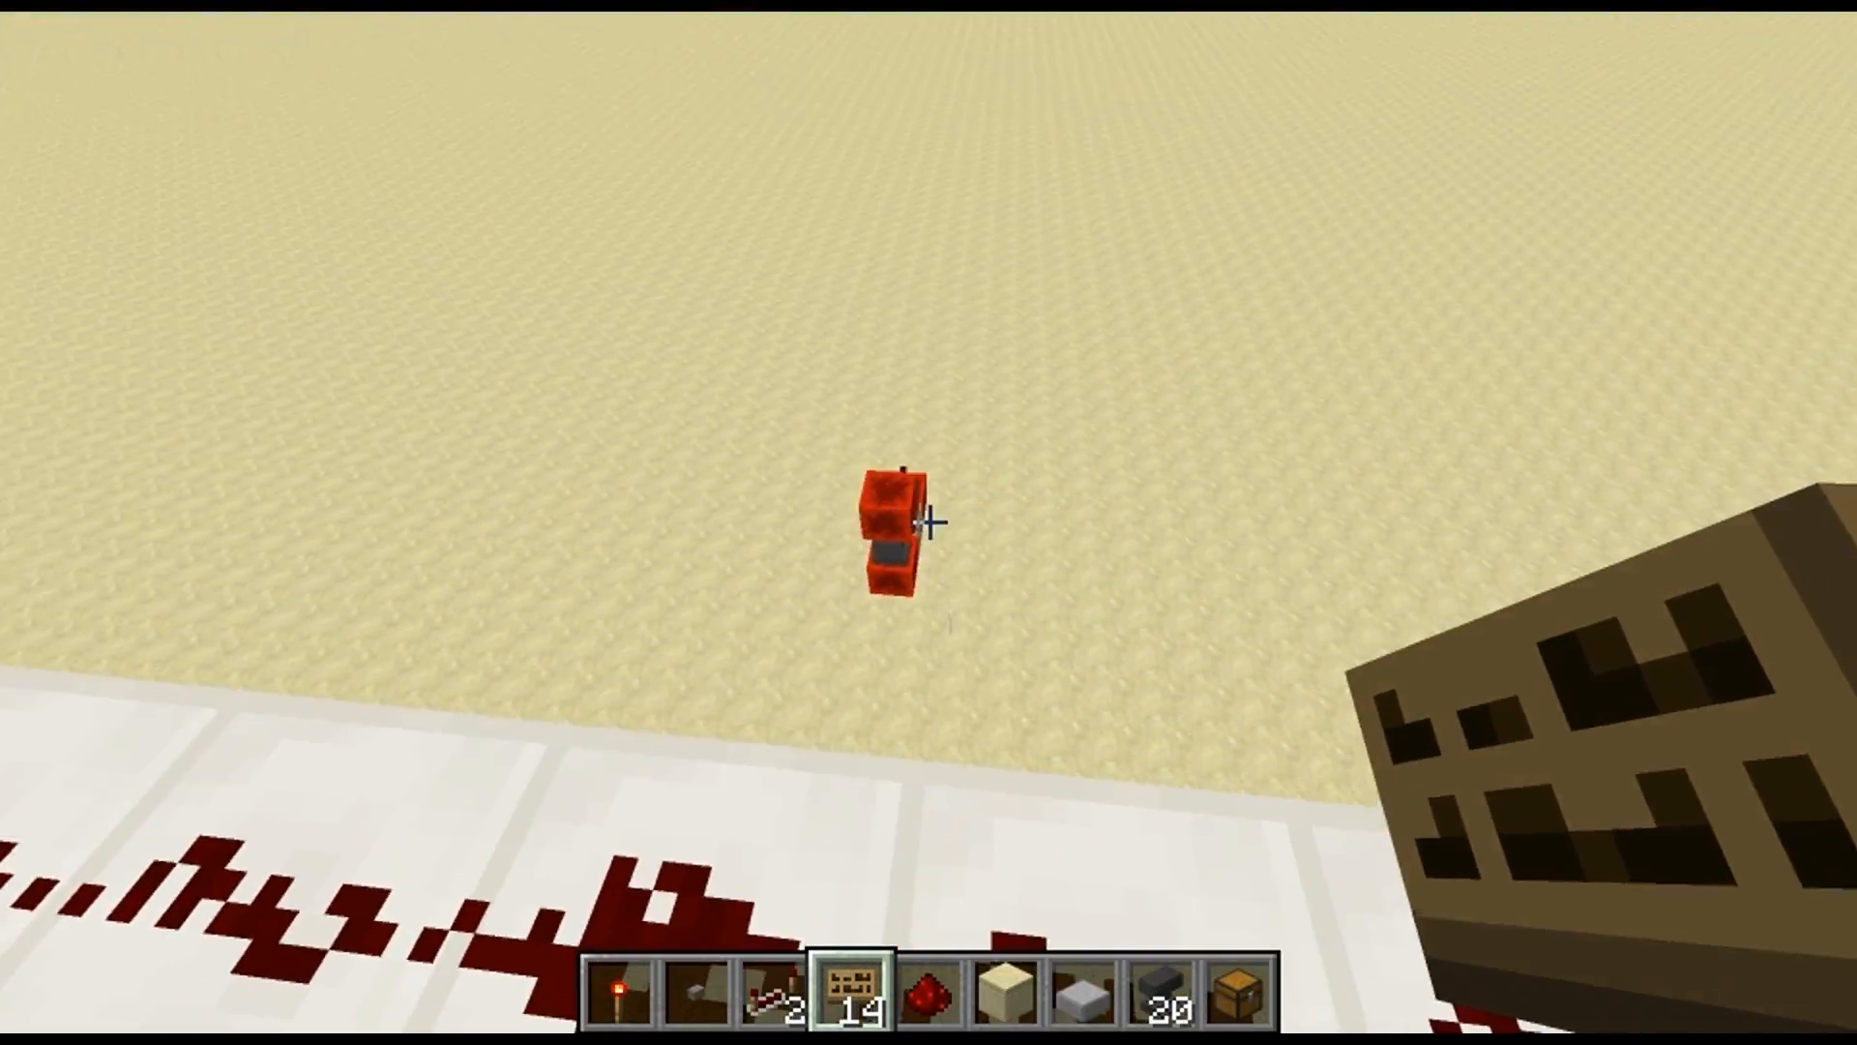
{"action": "key", "text": "d"}
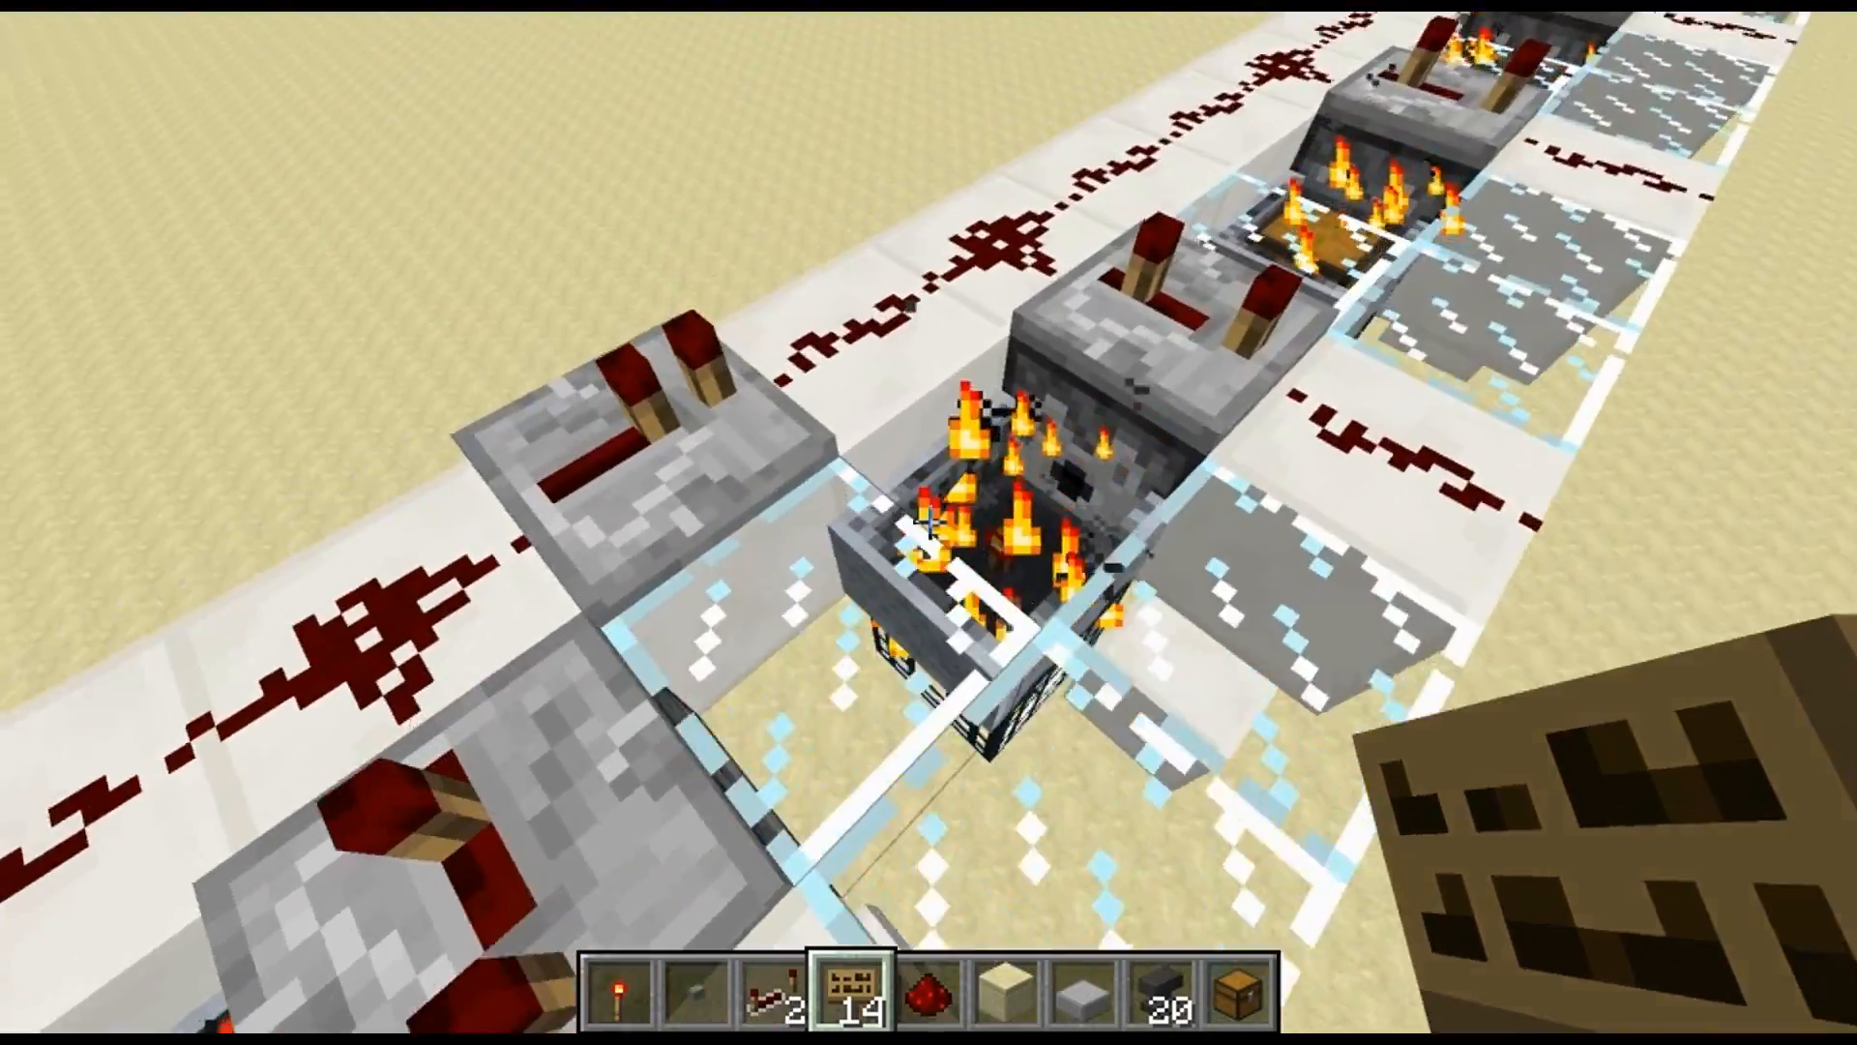
{"action": "key", "text": "d"}
{"action": "key", "text": "w"}
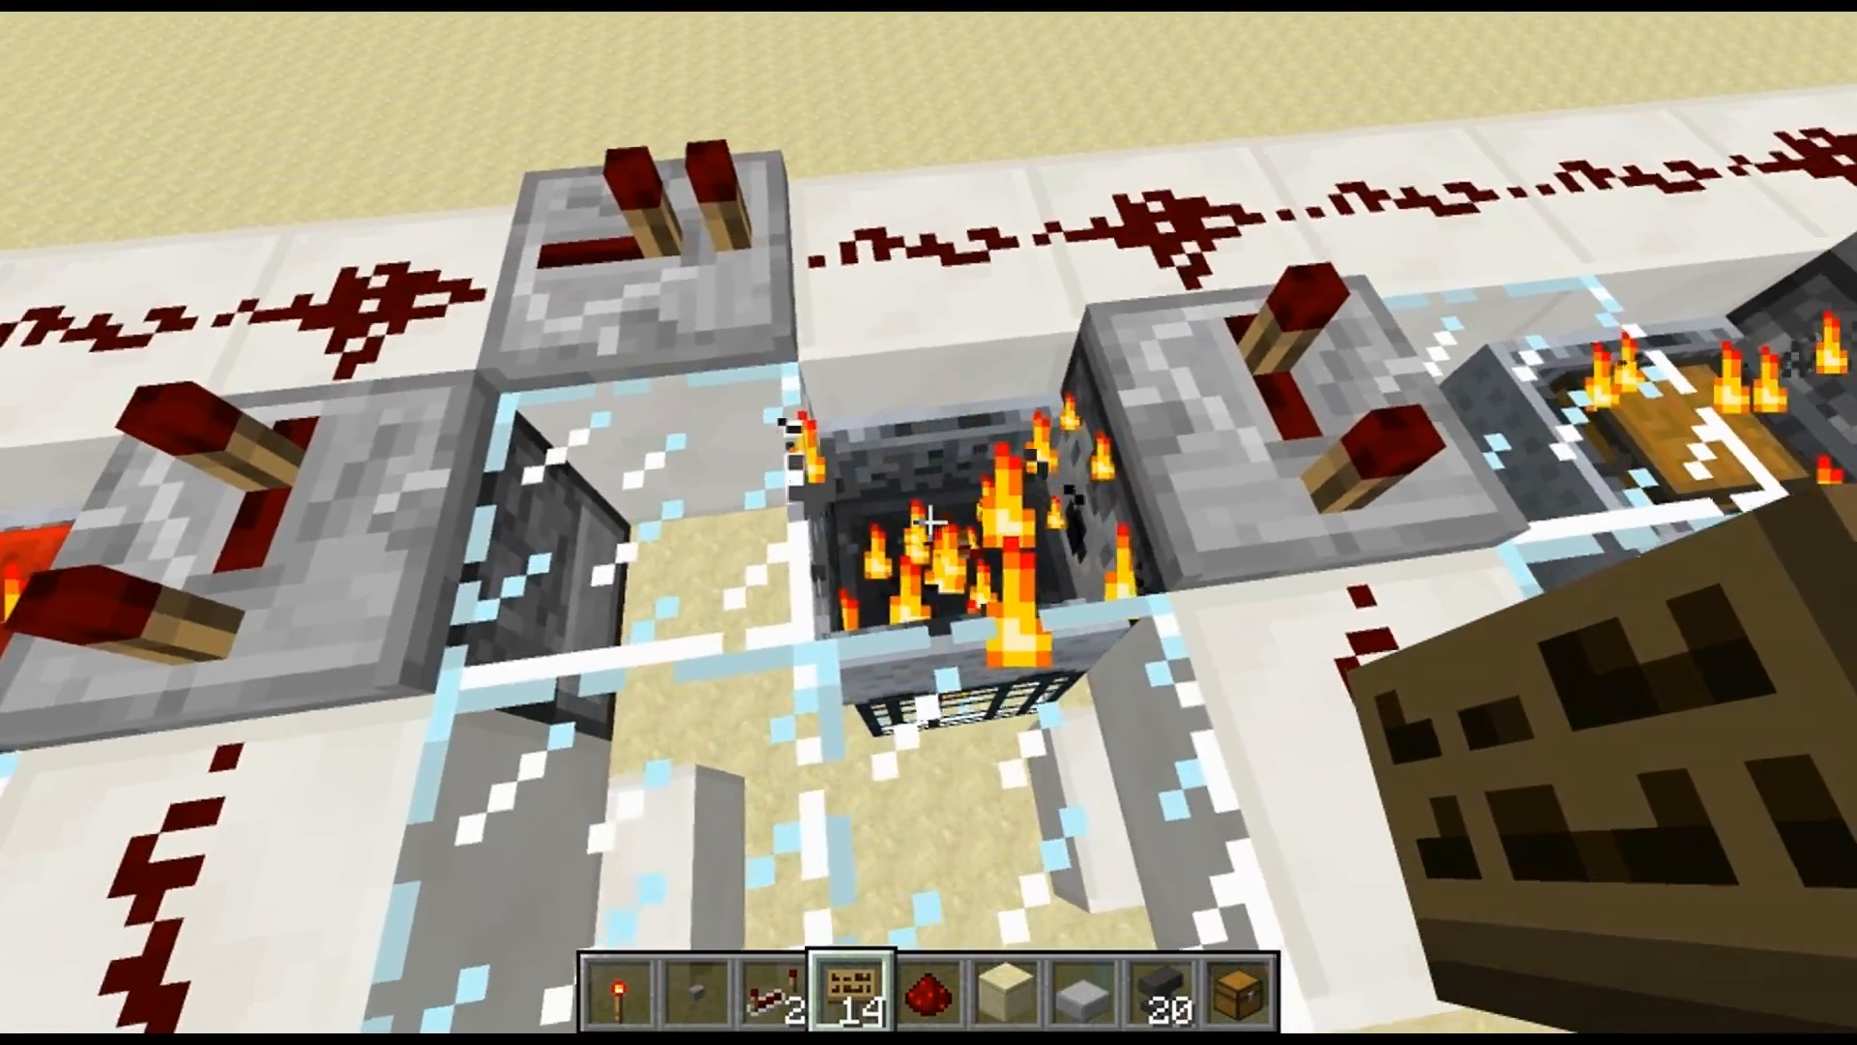
{"action": "key", "text": "a"}
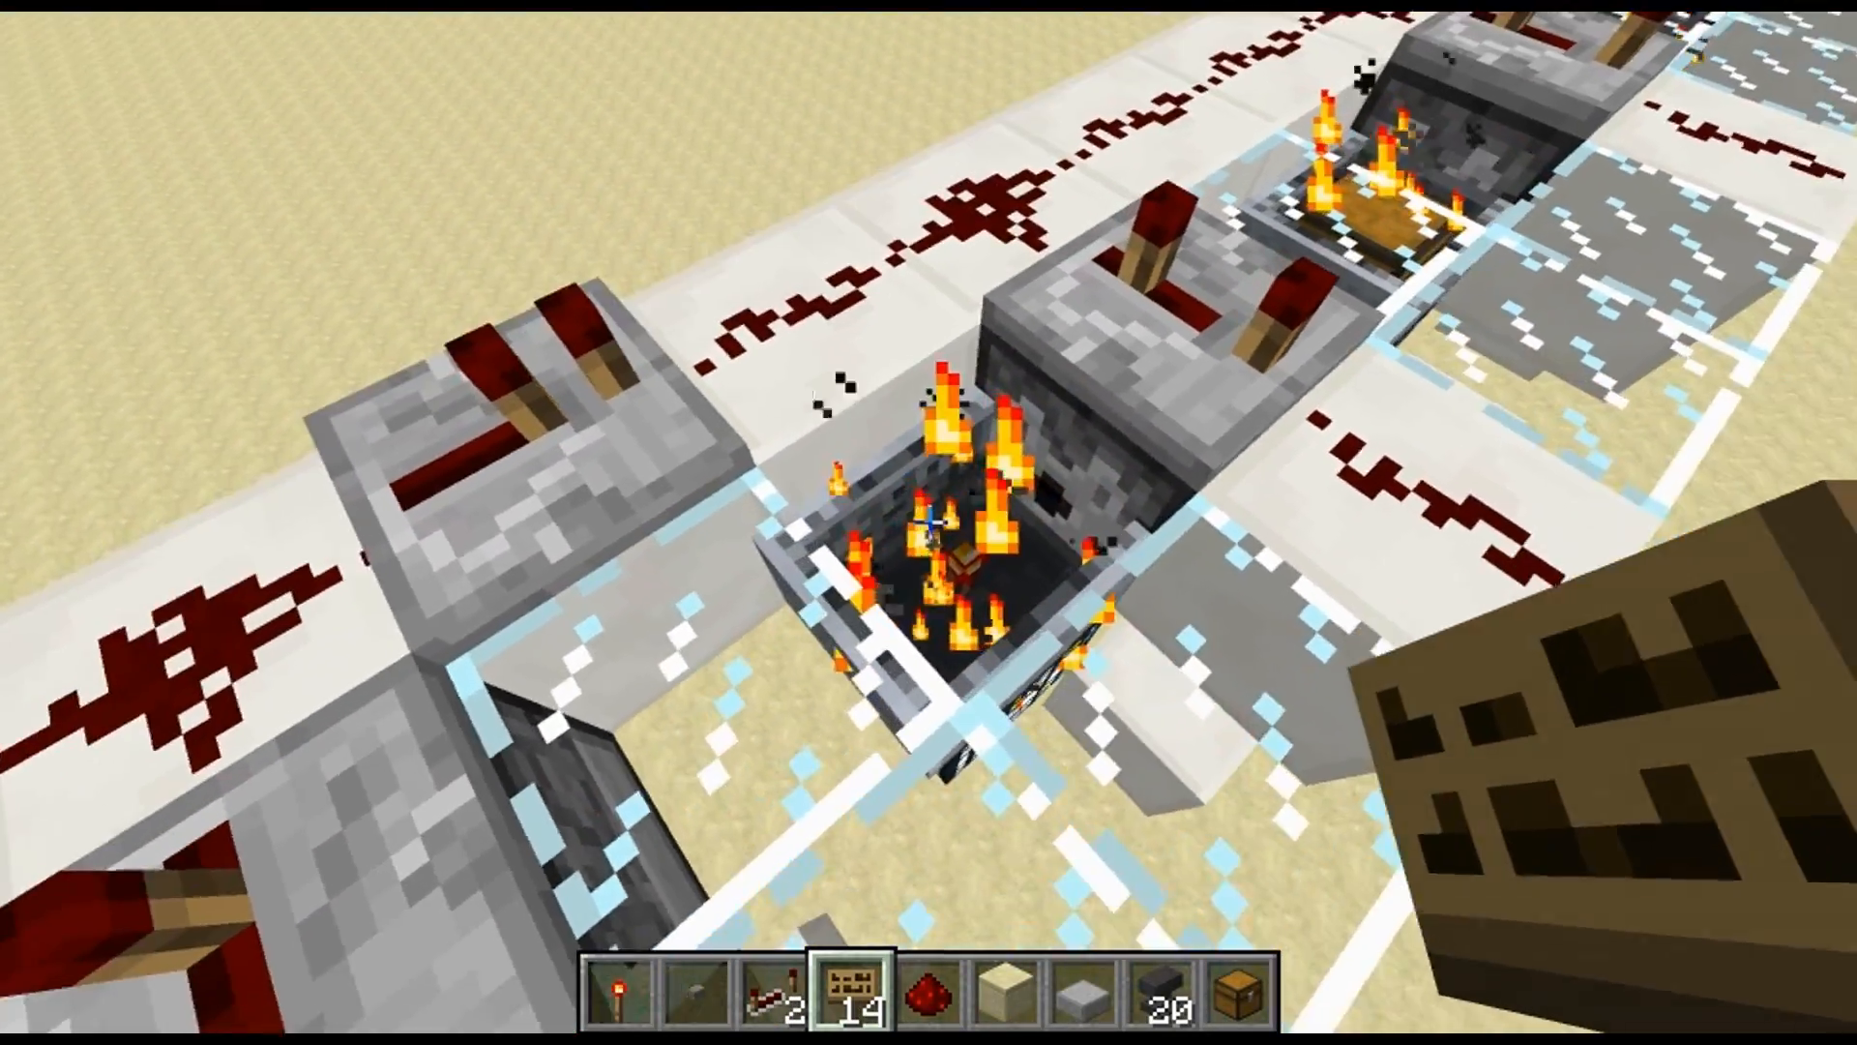
Place a sign reading SpawnData on the glass beside the machine's hopper and spawner
{"action": "key", "text": "a"}
{"action": "key", "text": "s"}
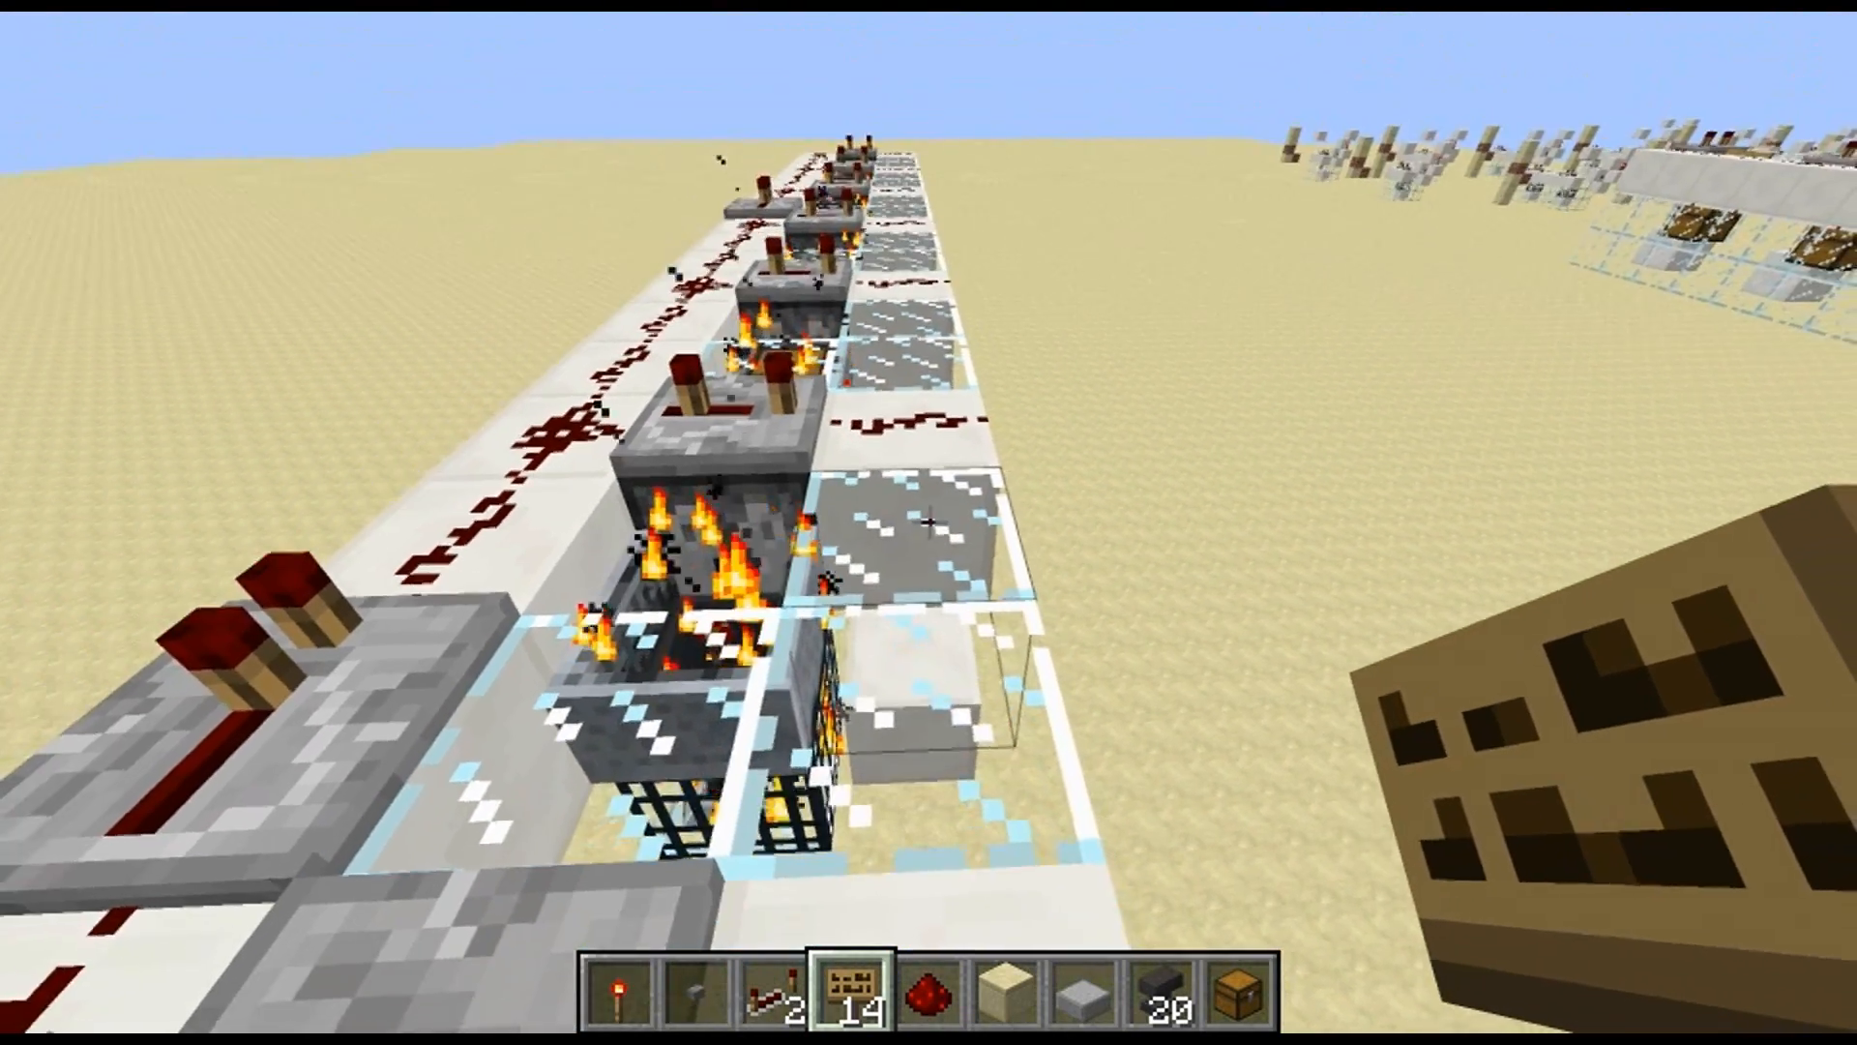
{"action": "right_click", "coordinate": [929, 522]}
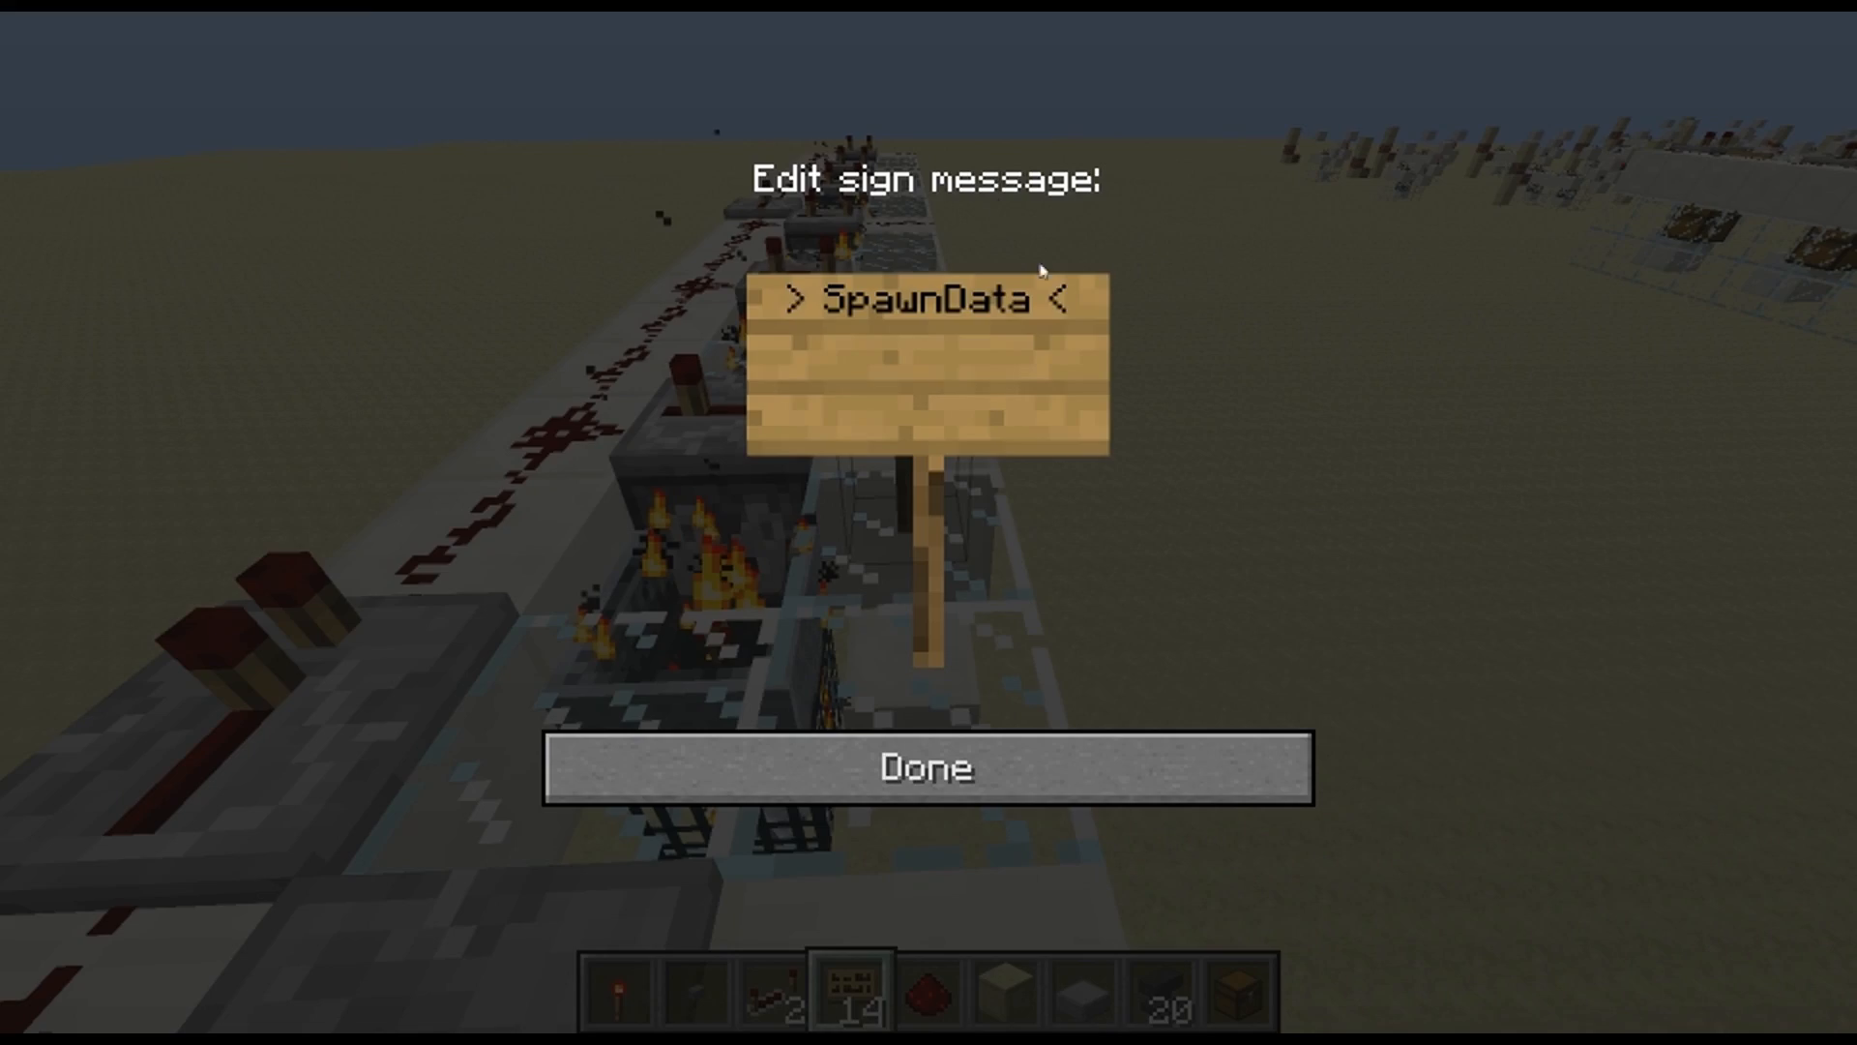
{"action": "left_click", "coordinate": [837, 764]}
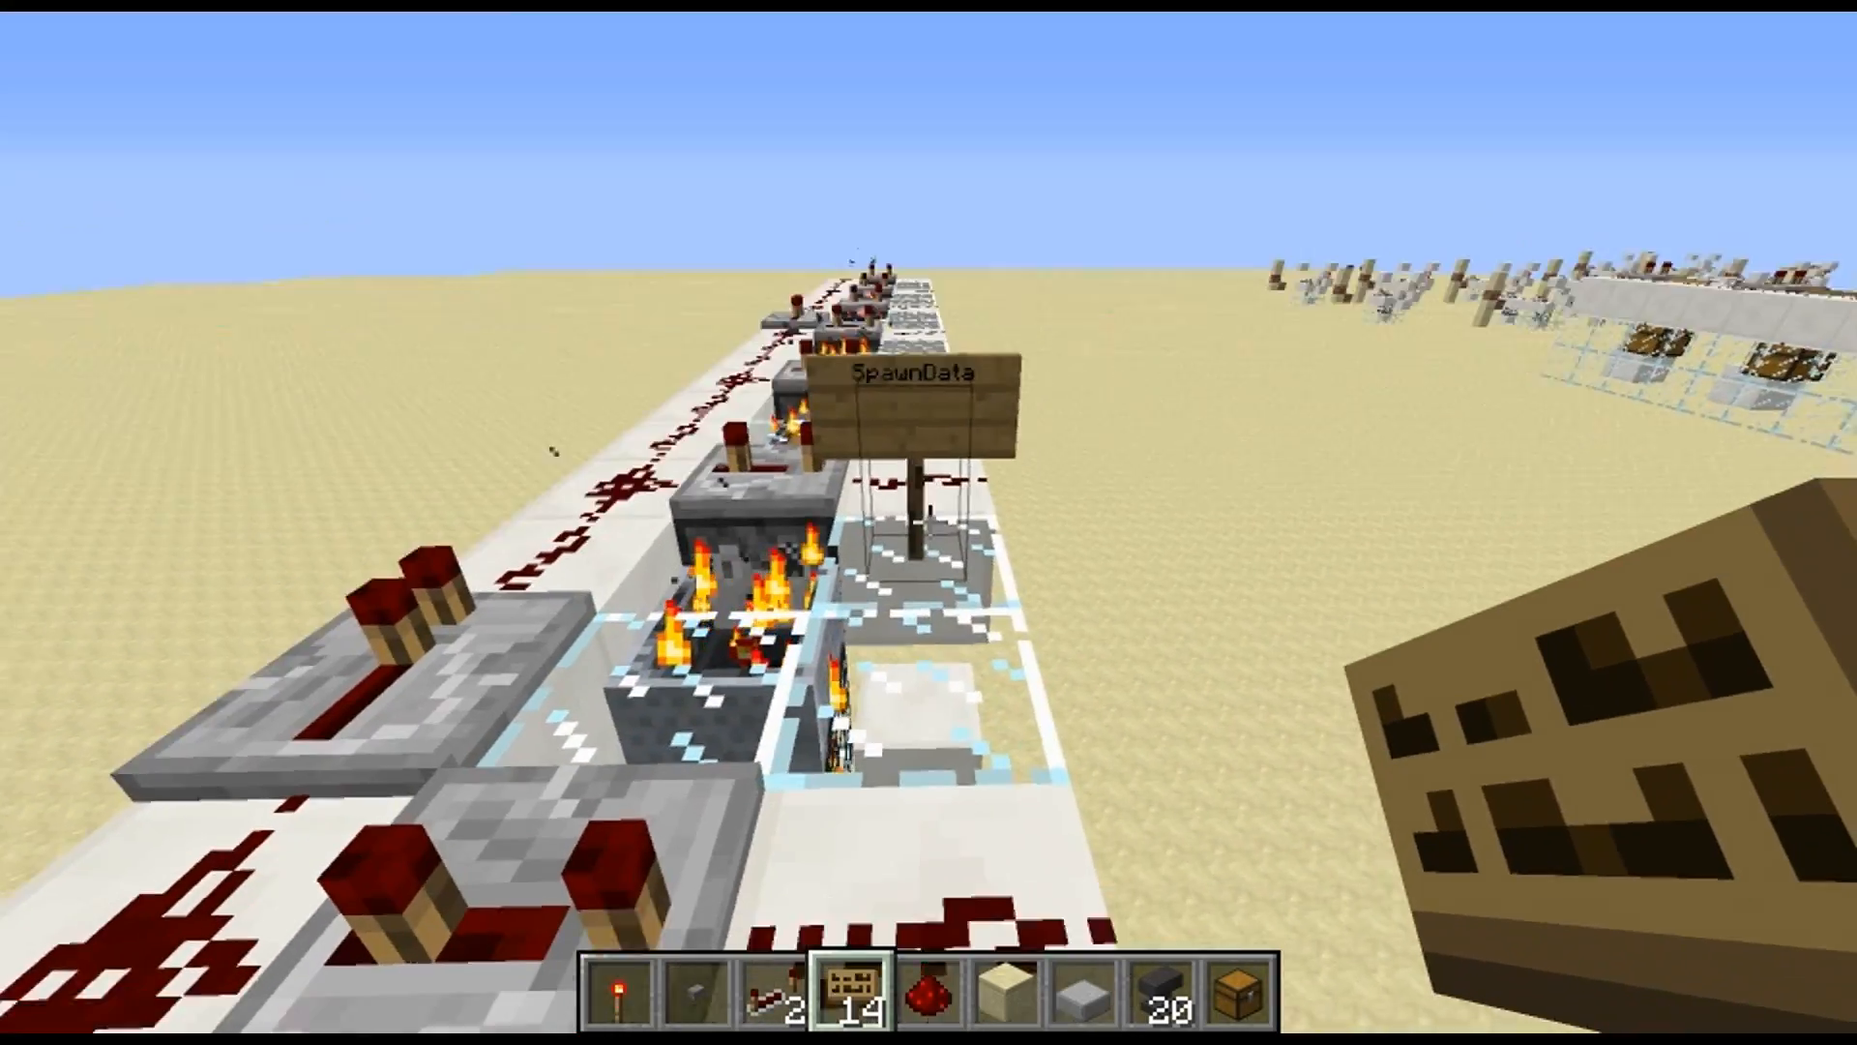
Place another sign on the machine in front of the SpawnData sign
{"action": "key", "text": "w"}
{"action": "right_click", "coordinate": [928, 522]}
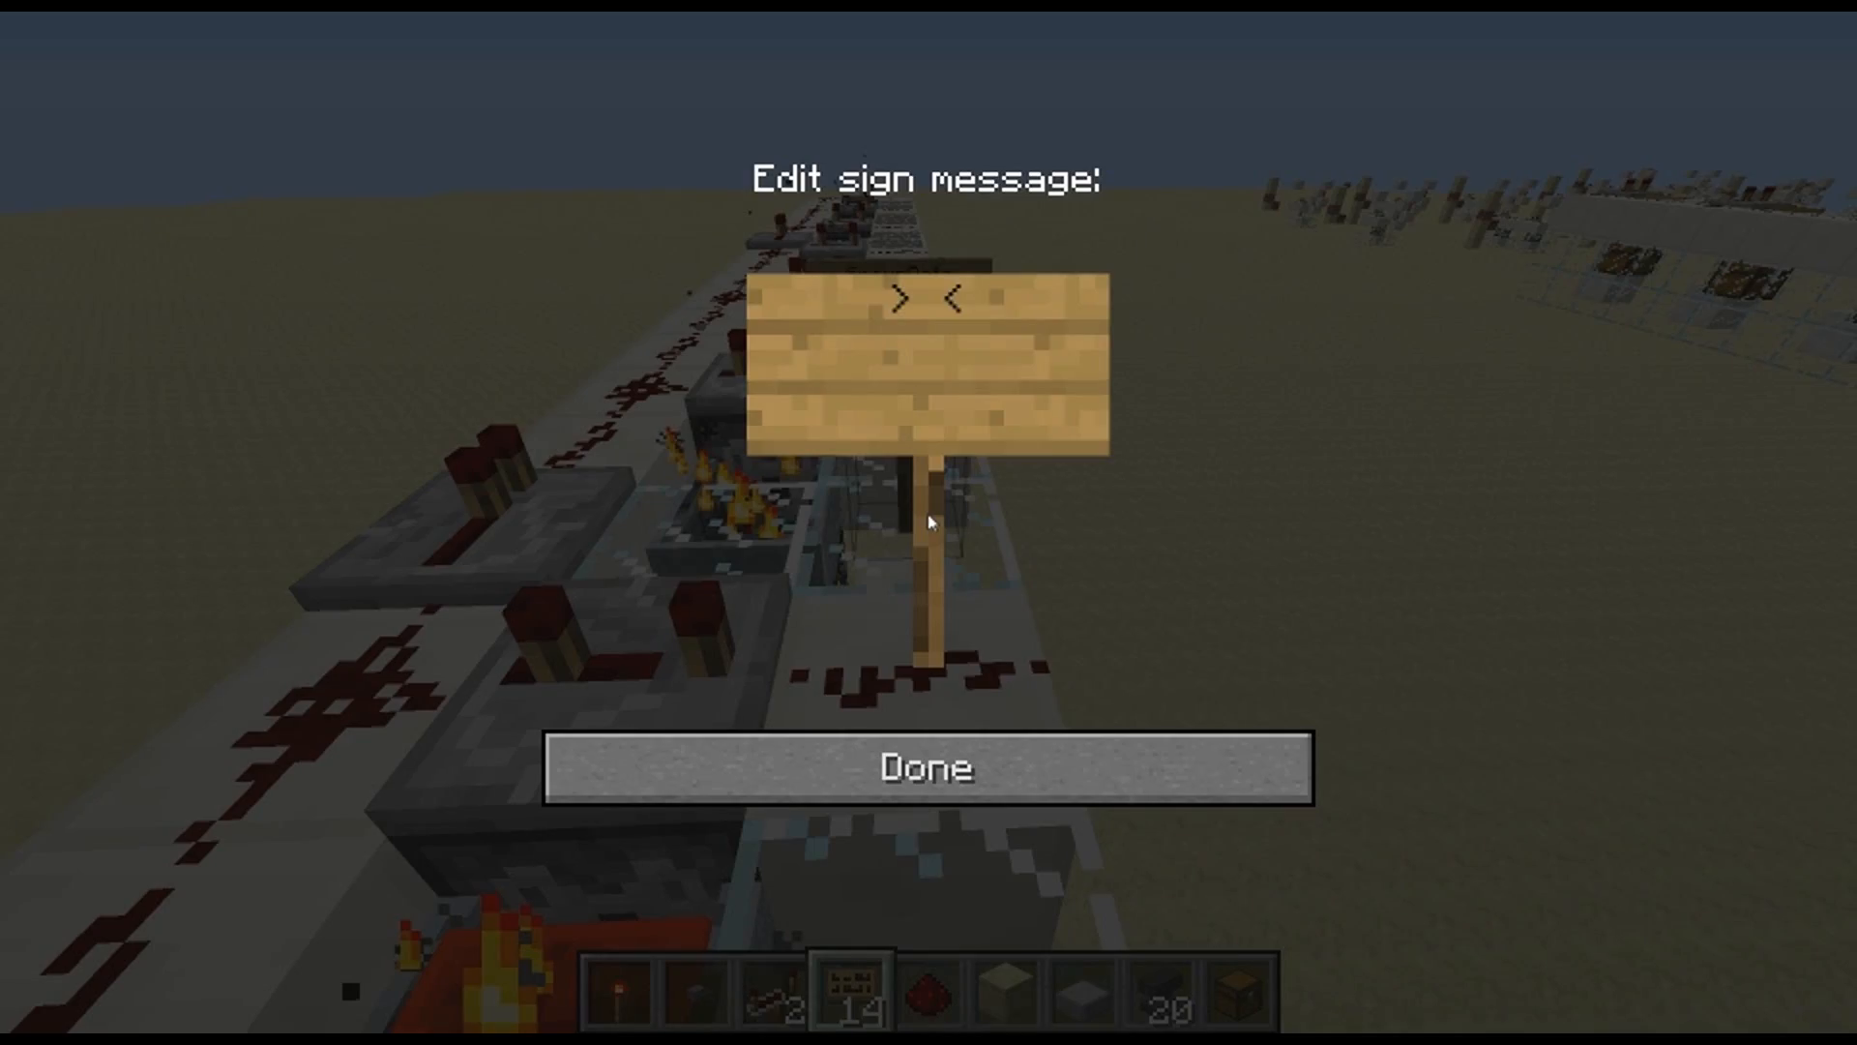
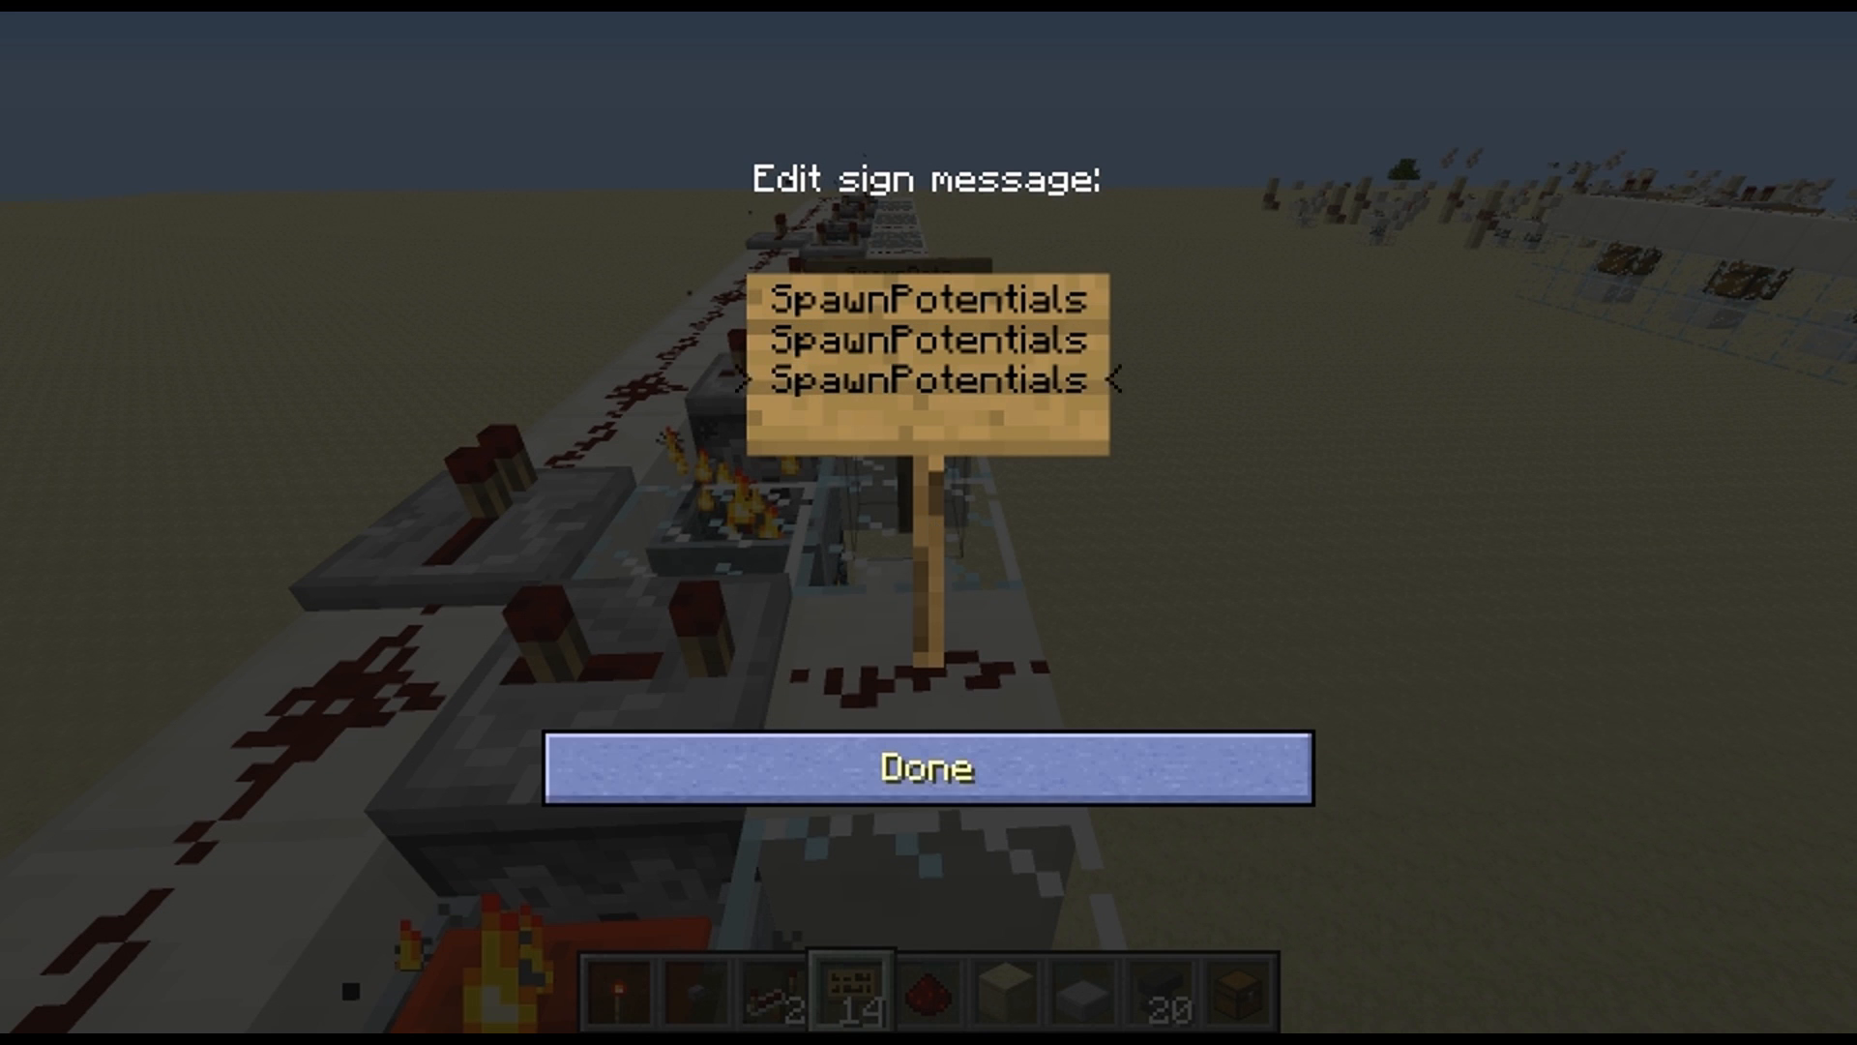
Finish the sign in front of the SpawnData sign with SpawnPotentials on each of its first three lines
{"action": "left_click", "coordinate": [953, 769]}
{"action": "key", "text": "w"}
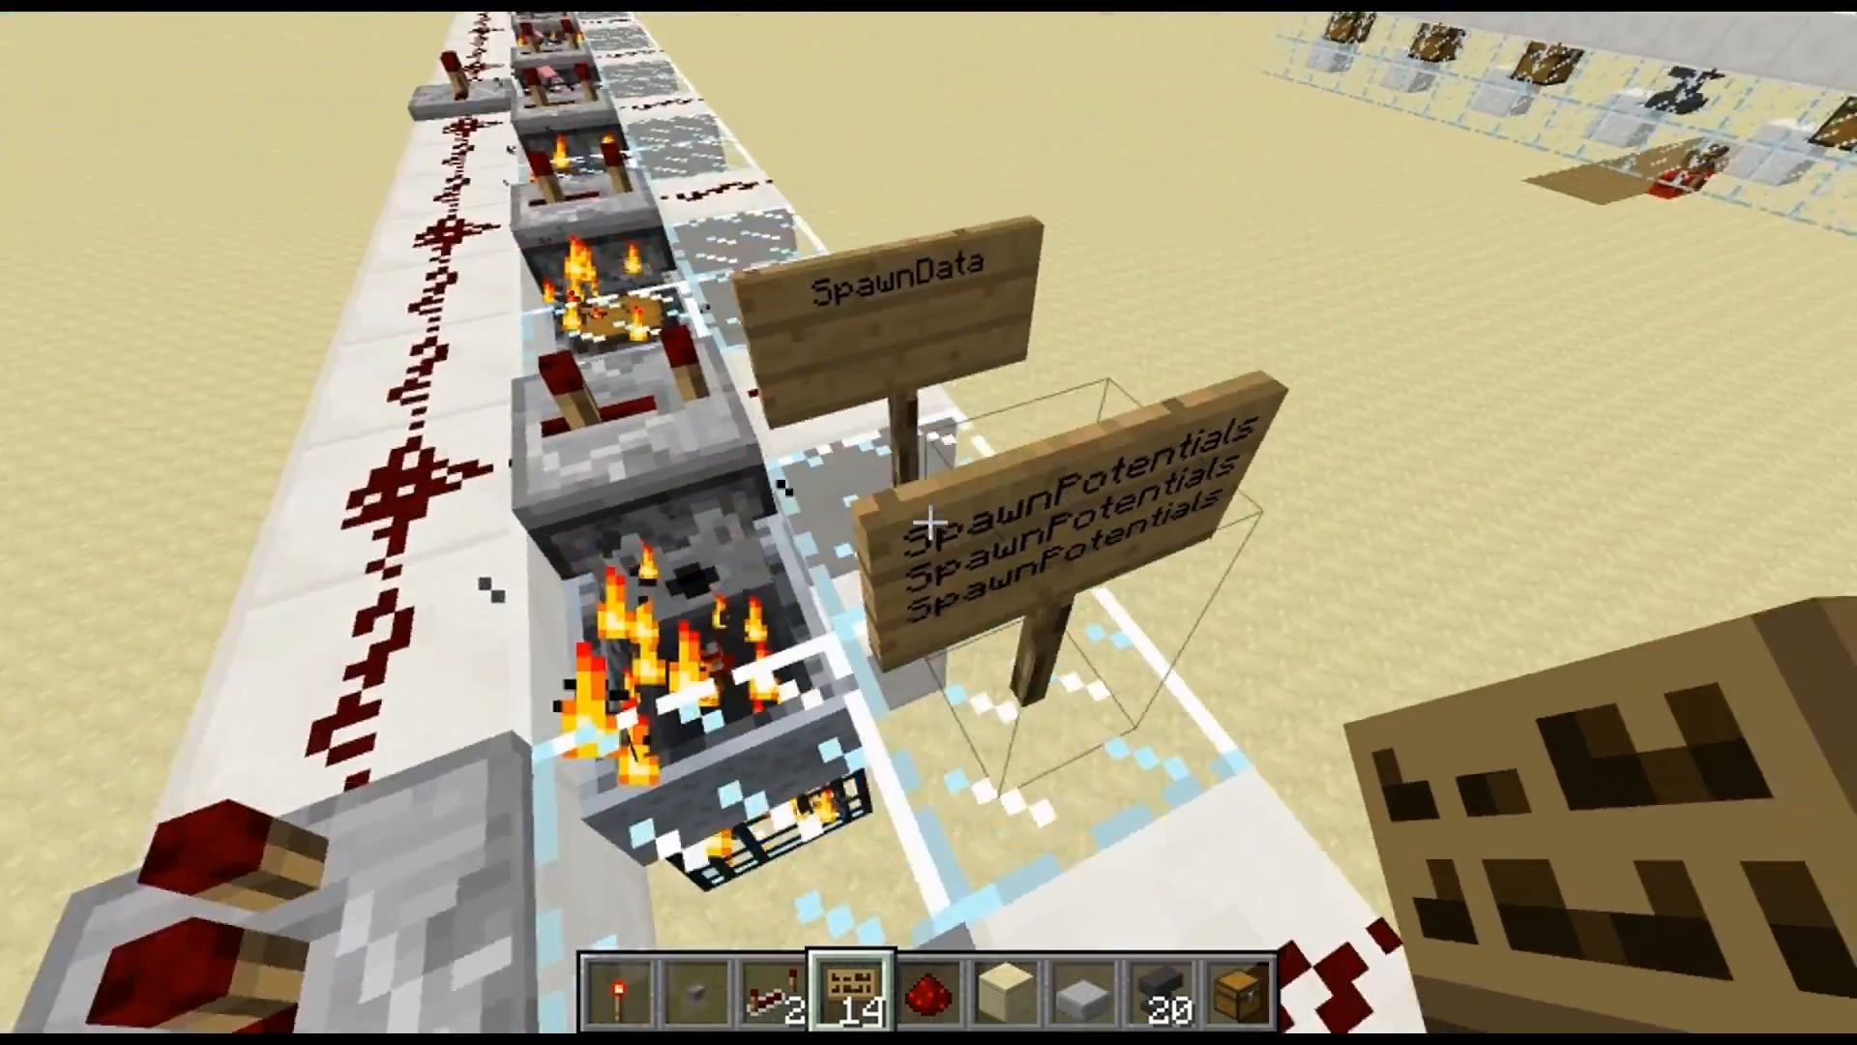
Examine the SpawnData and SpawnPotentials signs alongside the machine's hopper and the spawner beneath it
{"action": "key", "text": "s"}
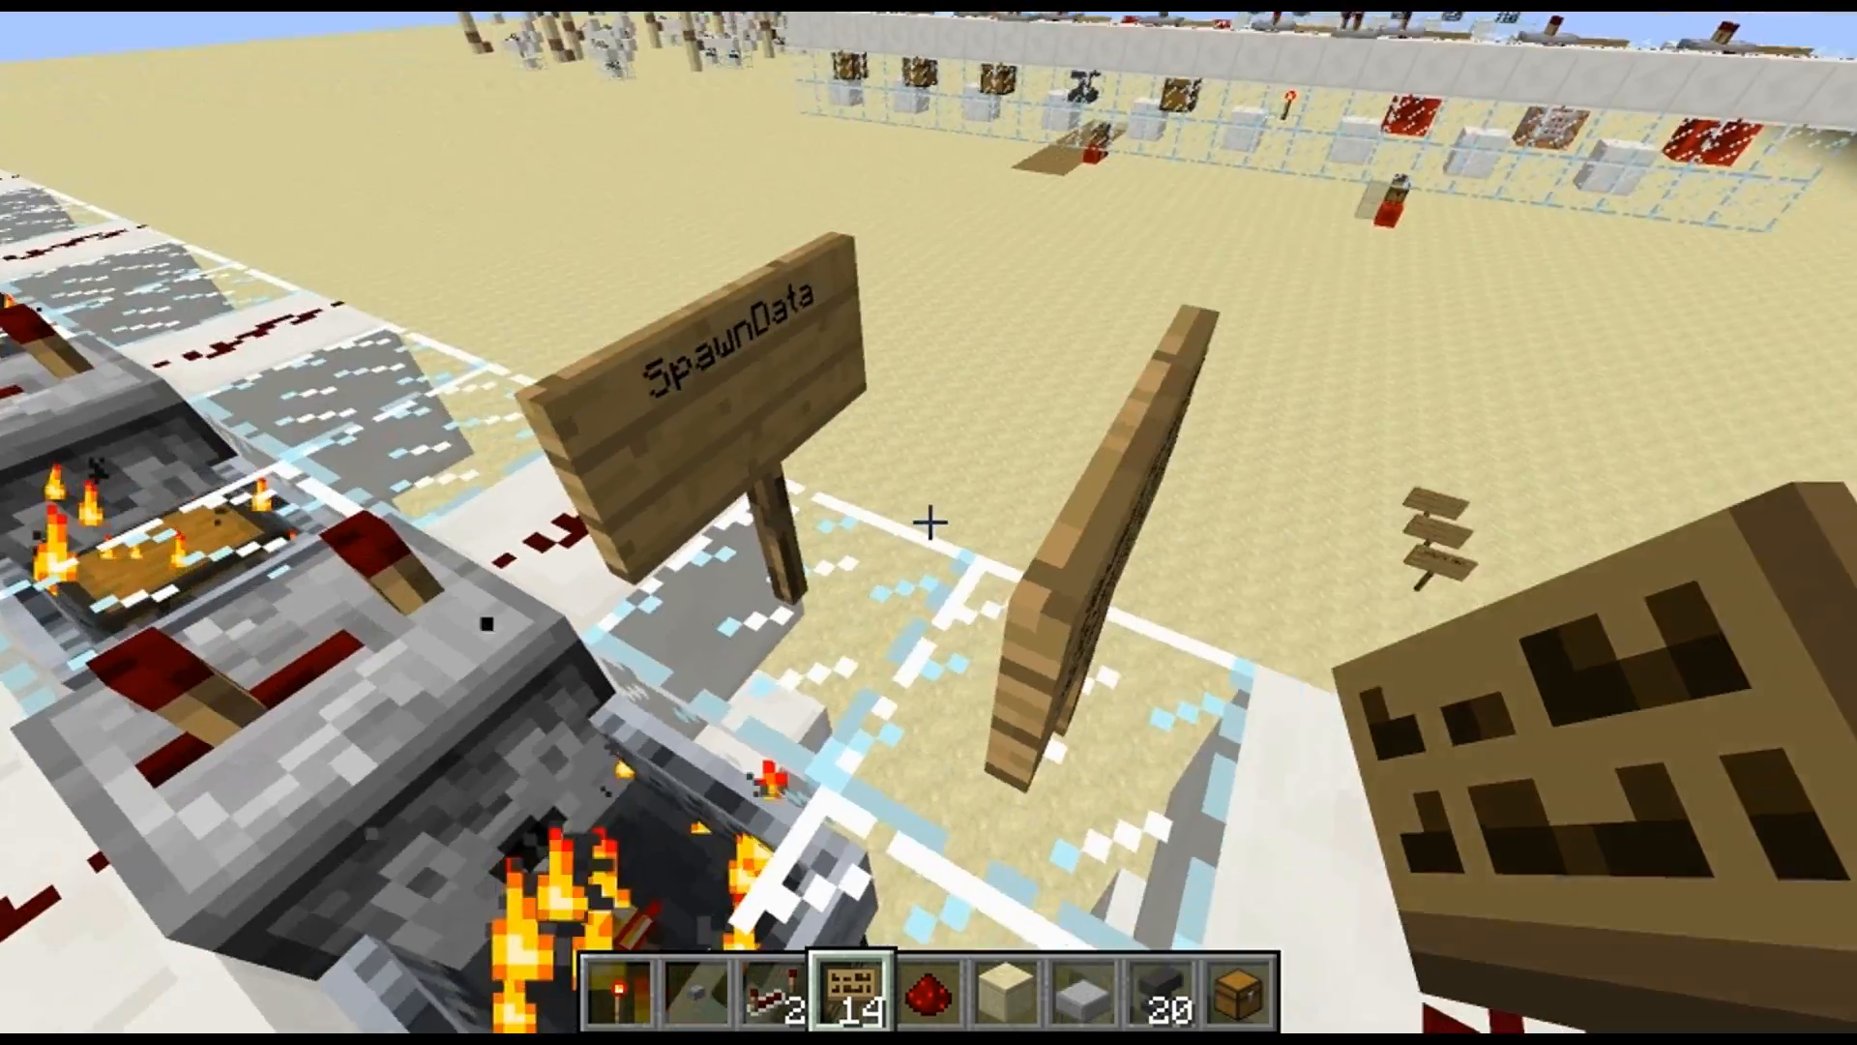
{"action": "key", "text": "s"}
{"action": "key", "text": "w"}
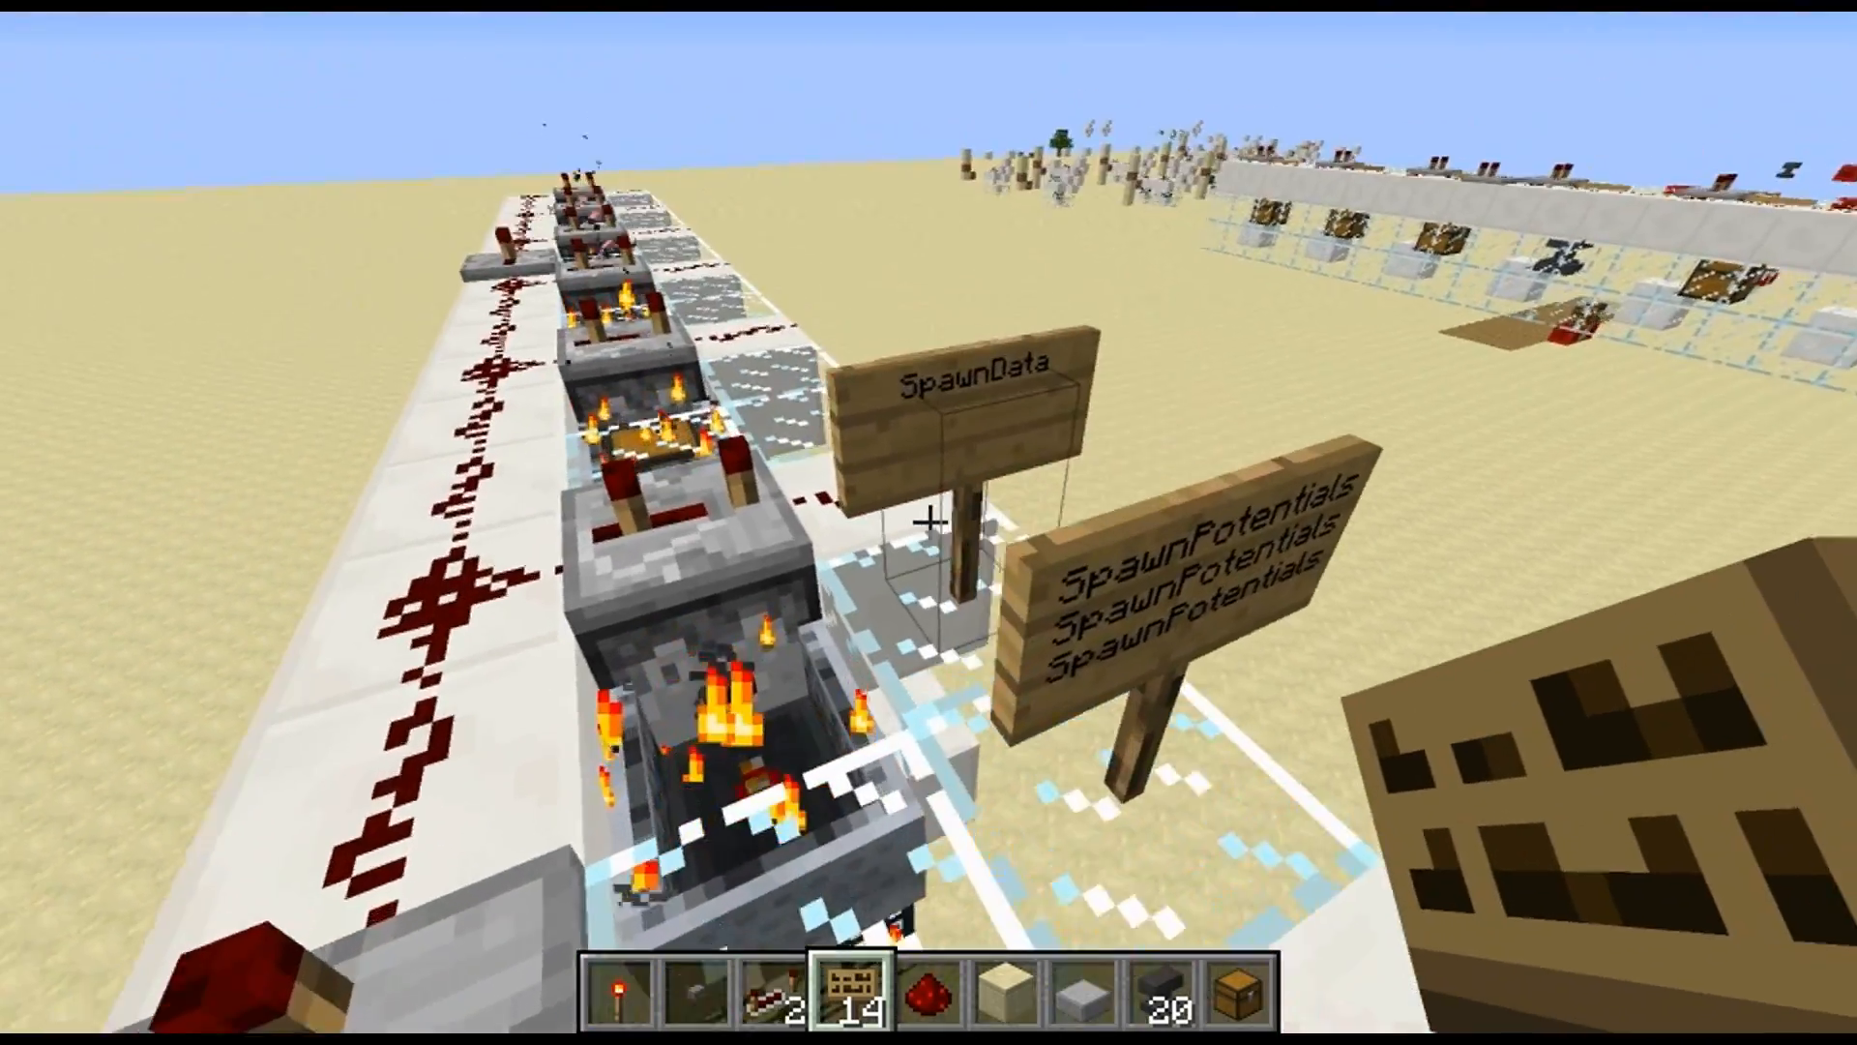
{"action": "key", "text": "space"}
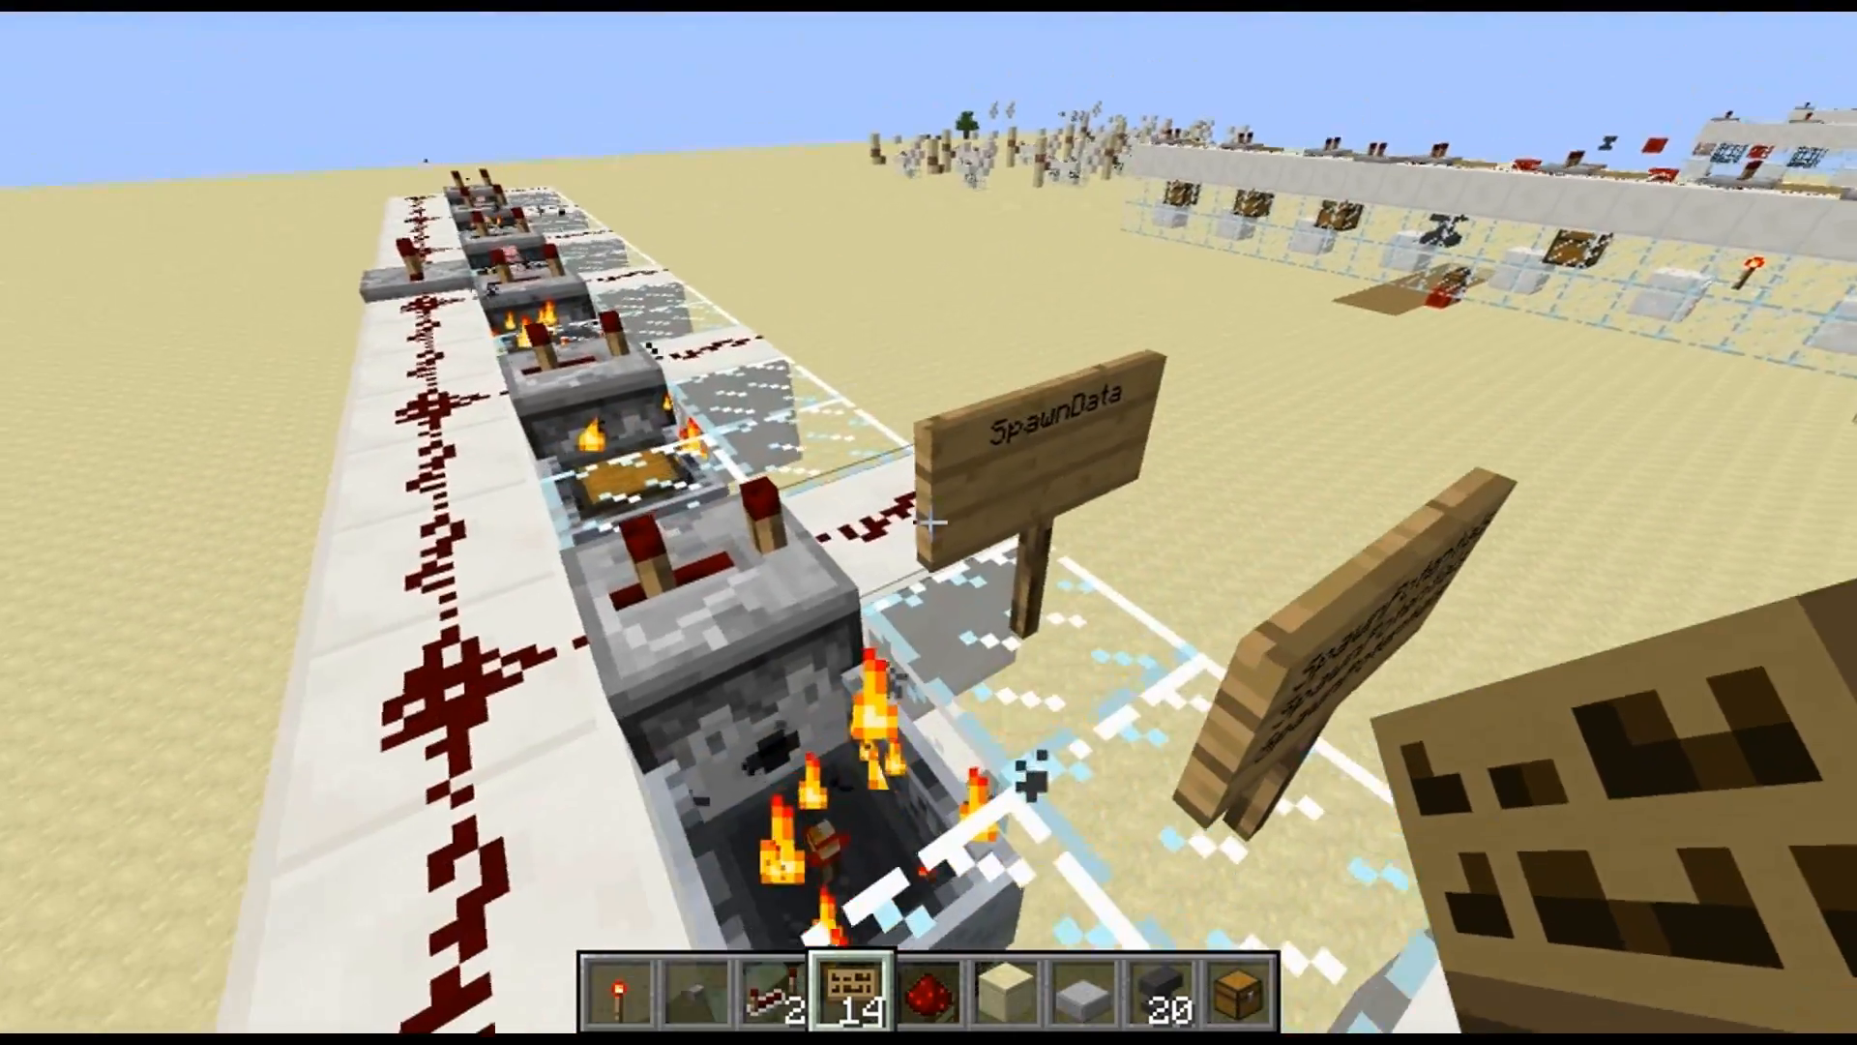
{"action": "key", "text": "s"}
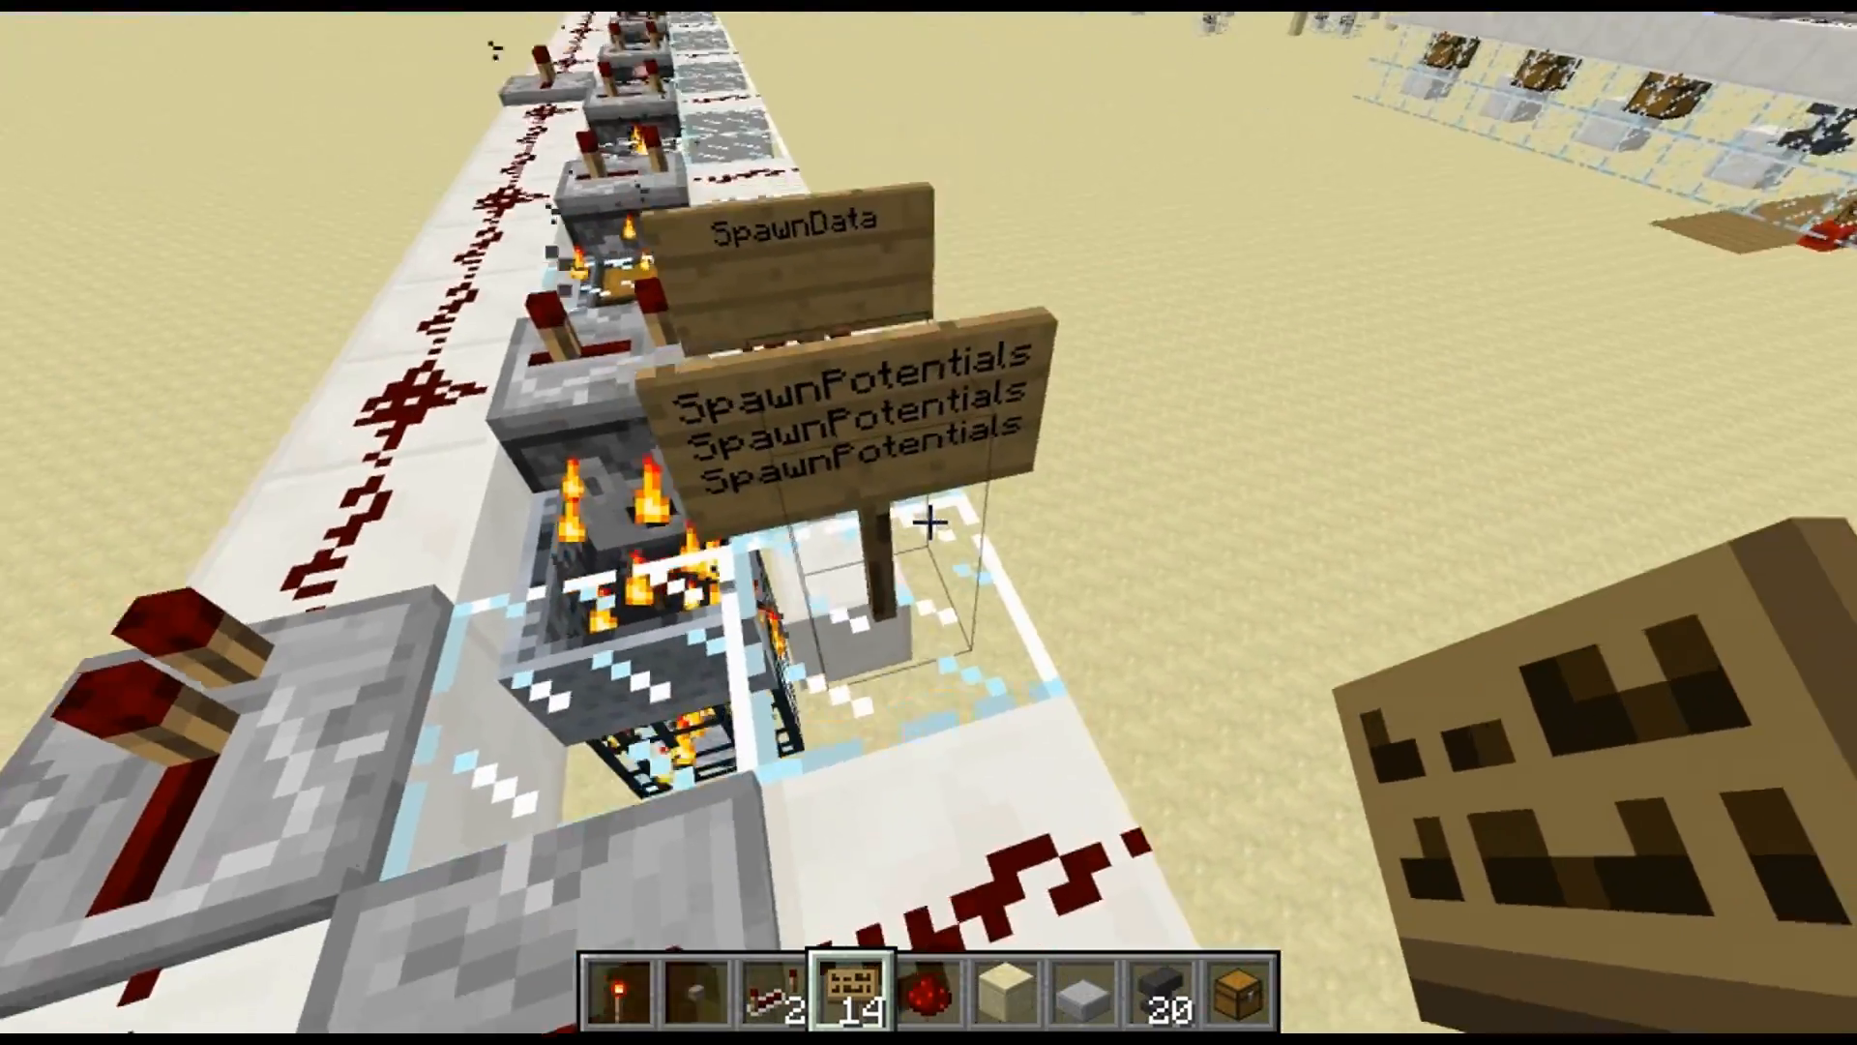
{"action": "key", "text": "w"}
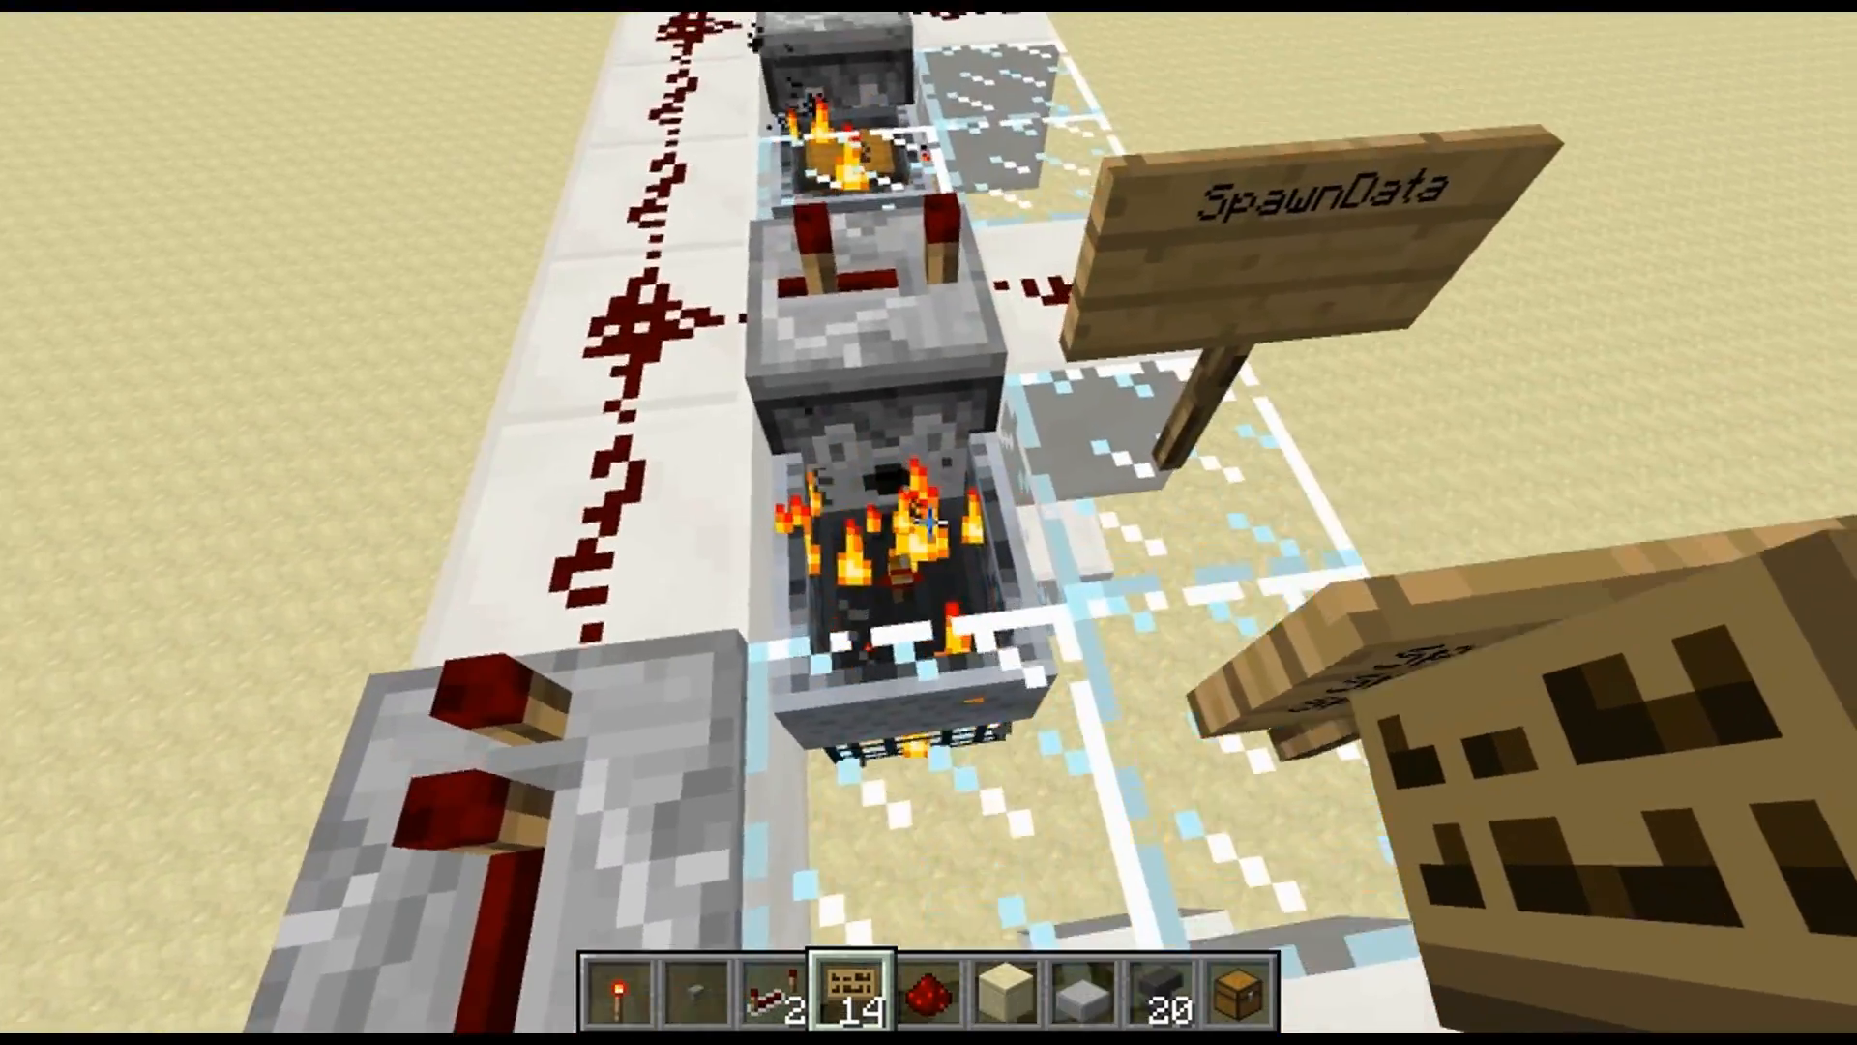
{"action": "key", "text": "w"}
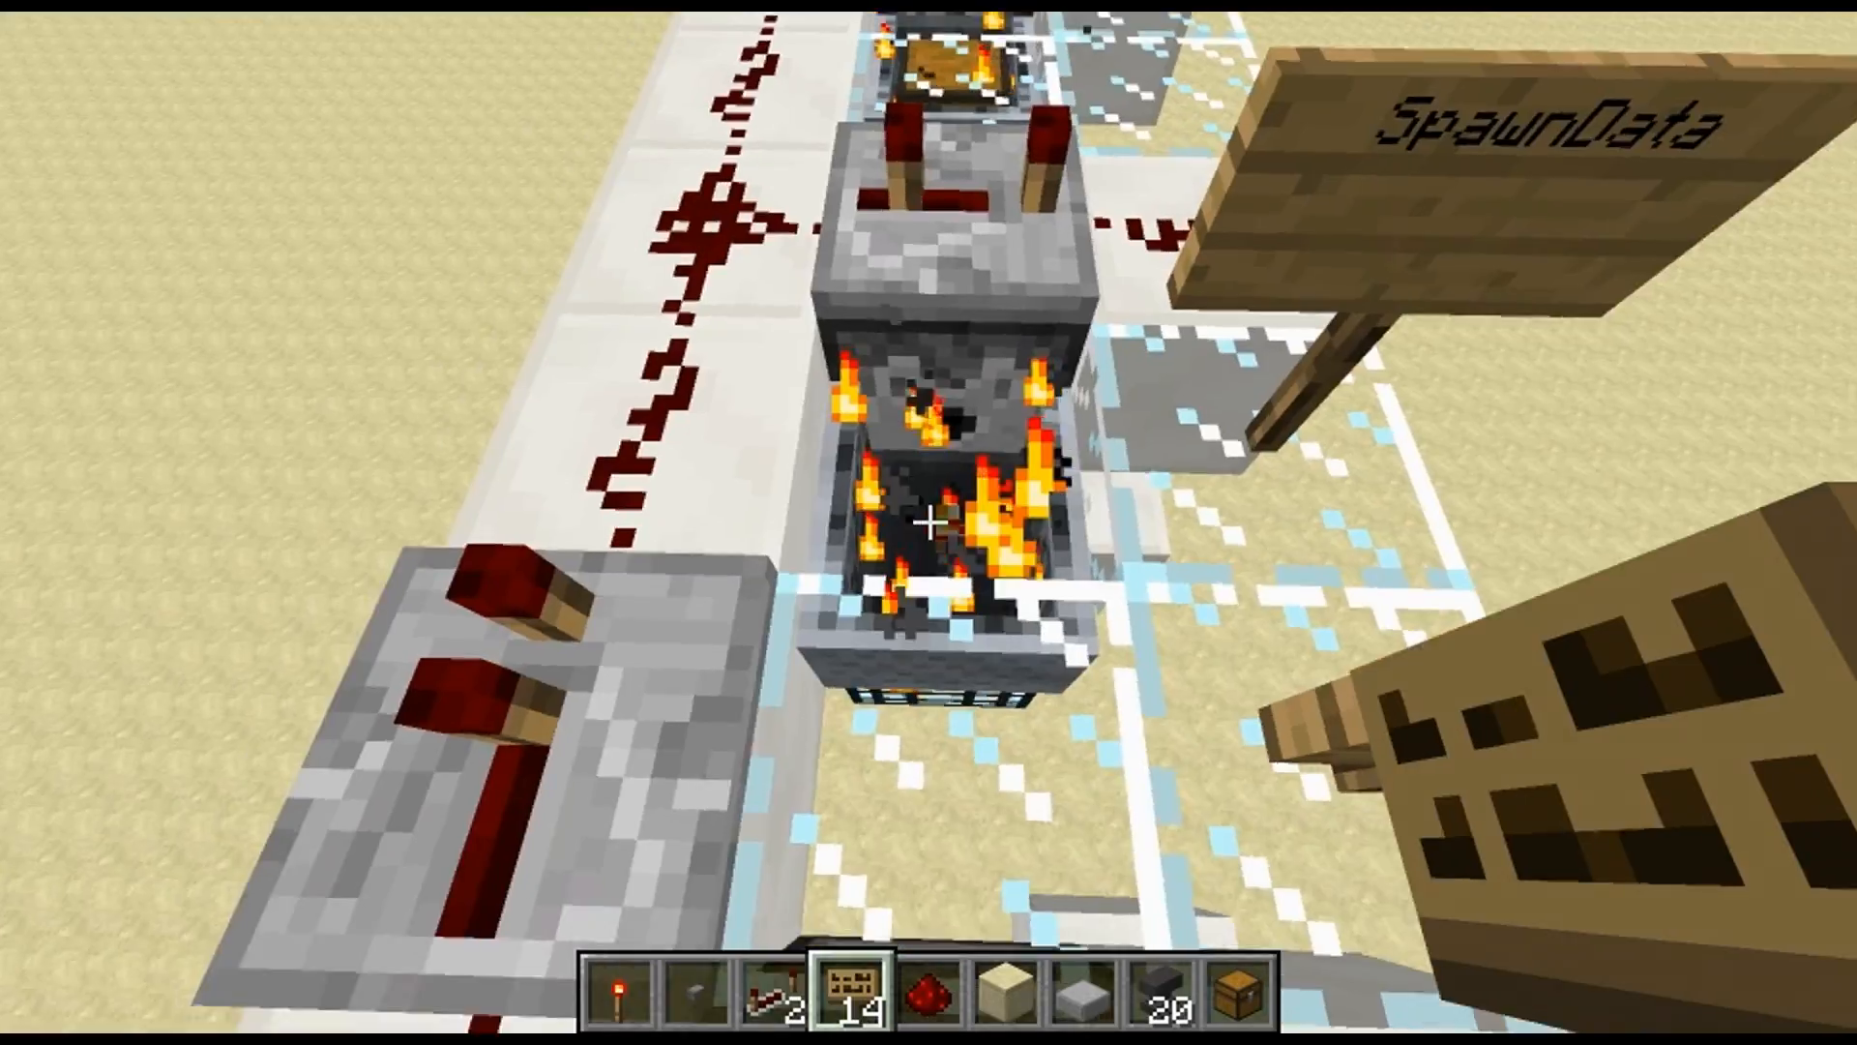
{"action": "key", "text": "s"}
{"action": "key", "text": "w"}
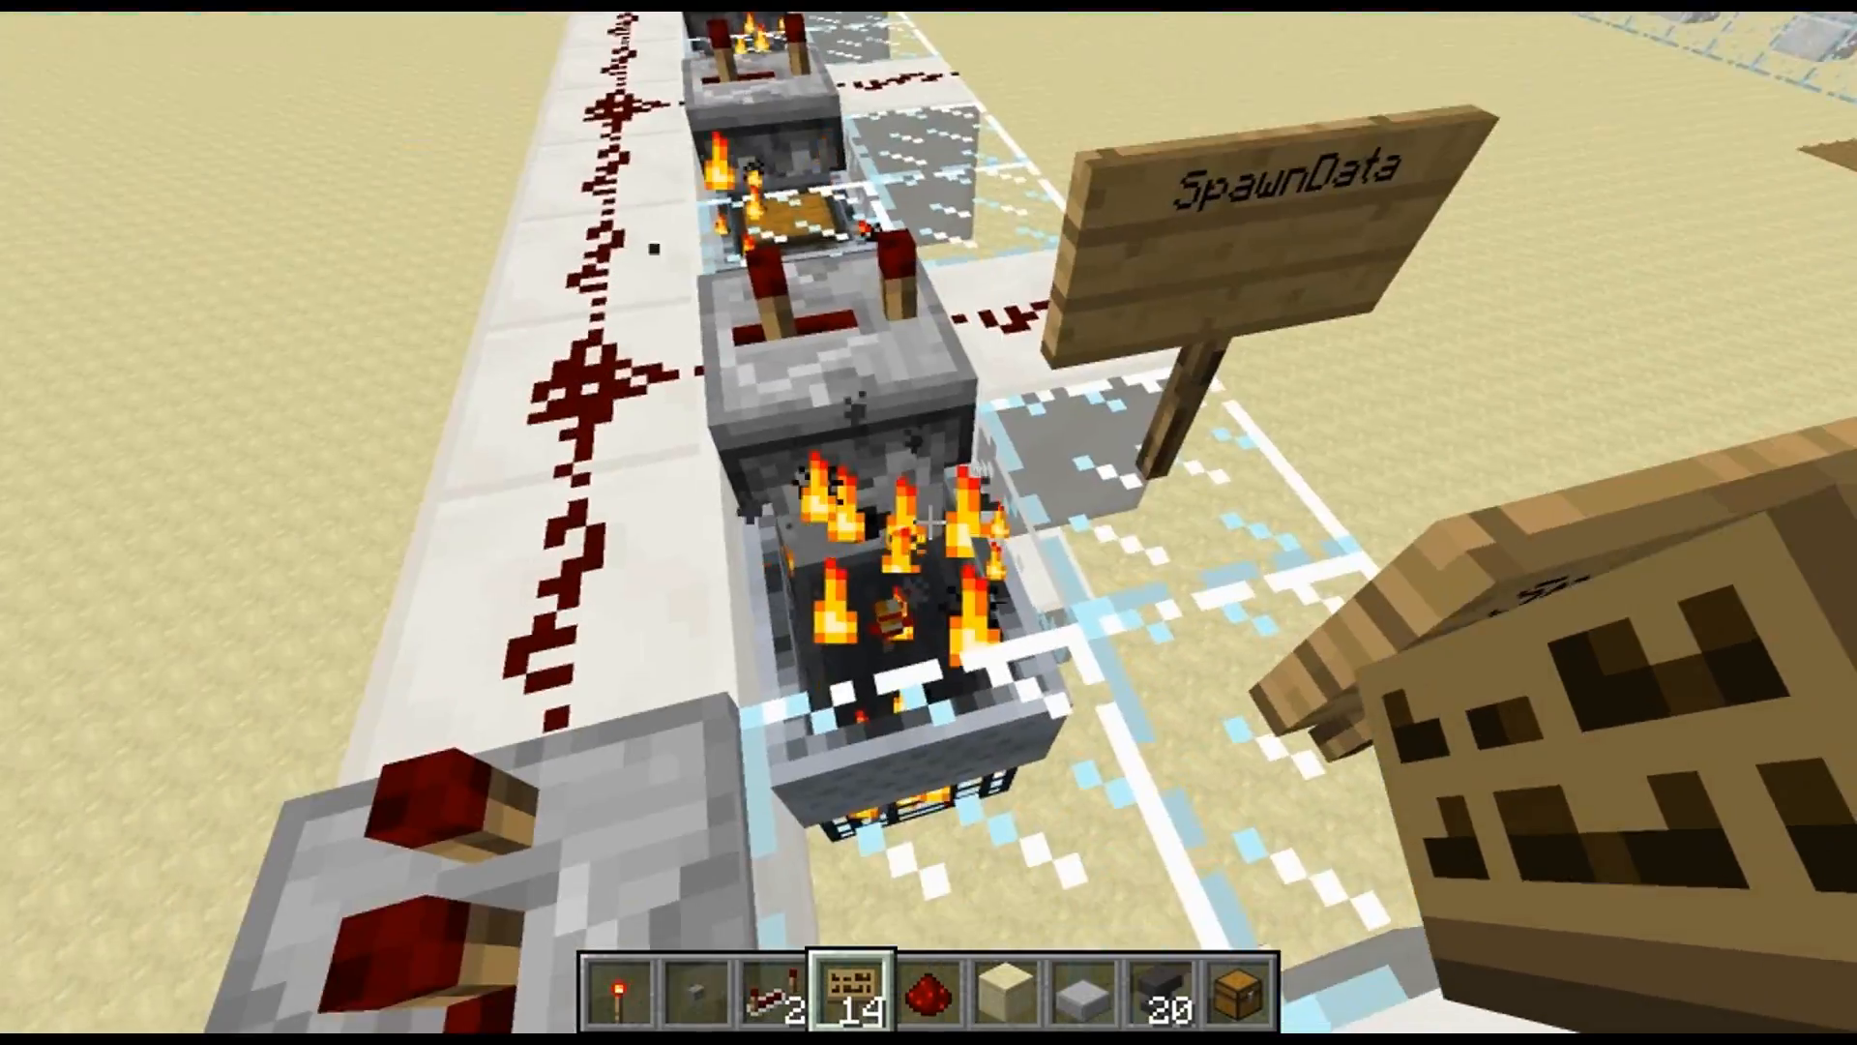
{"action": "key", "text": "s"}
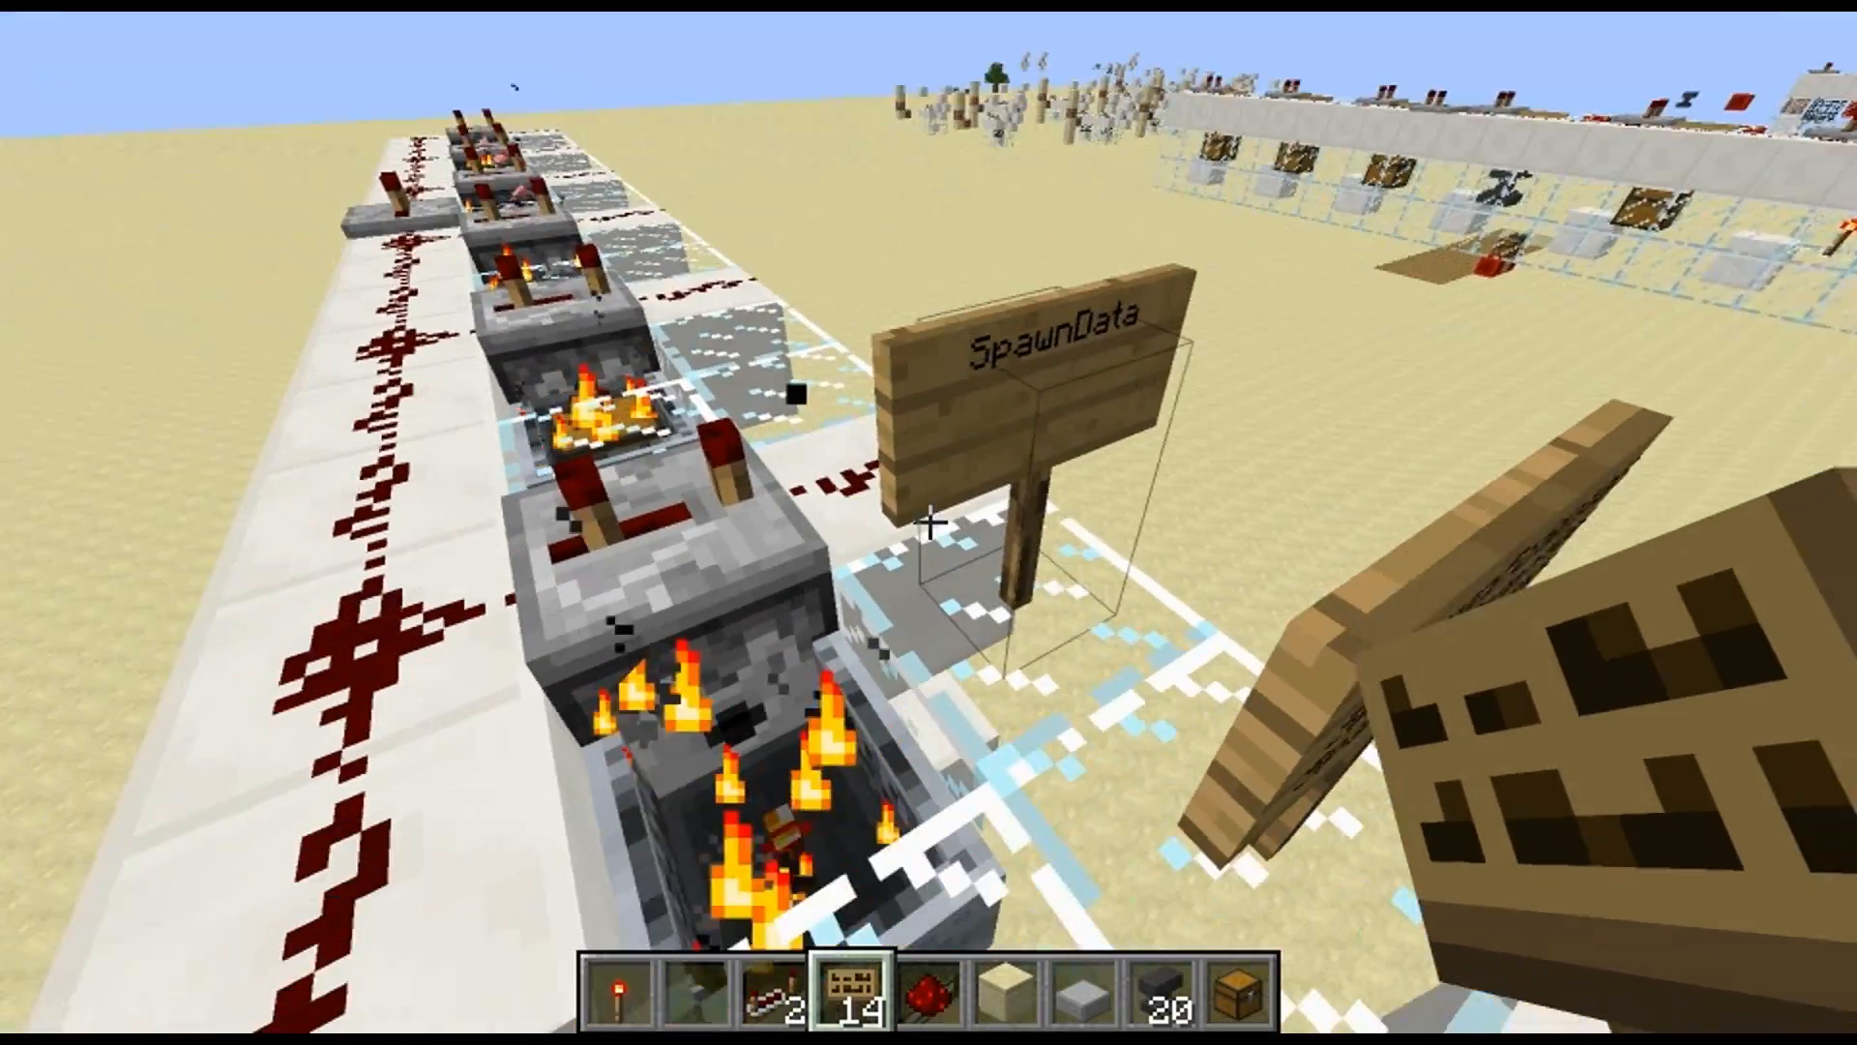
{"action": "key", "text": "s"}
{"action": "key", "text": "d"}
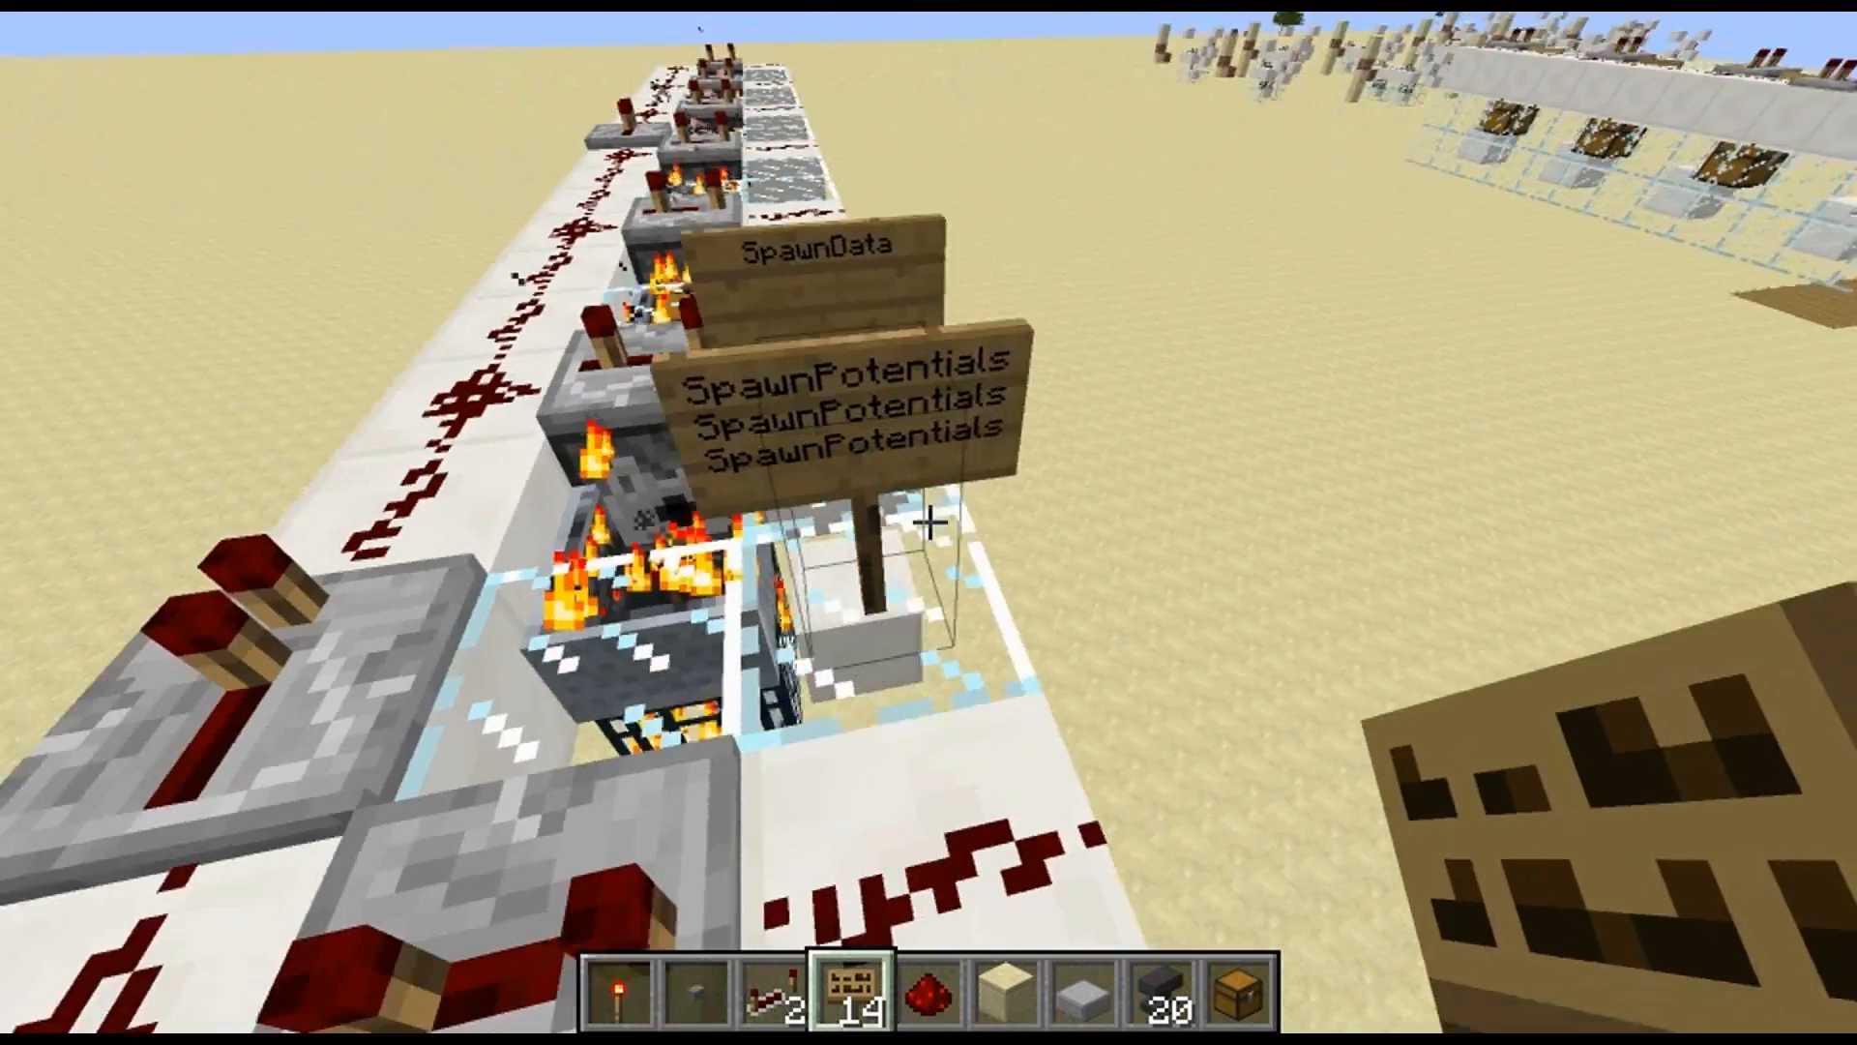
Place a sign reading "-->" and "Spawn at y-1" on the machine beside the SpawnPotentials sign
{"action": "key", "text": "s"}
{"action": "right_click", "coordinate": [928, 522]}
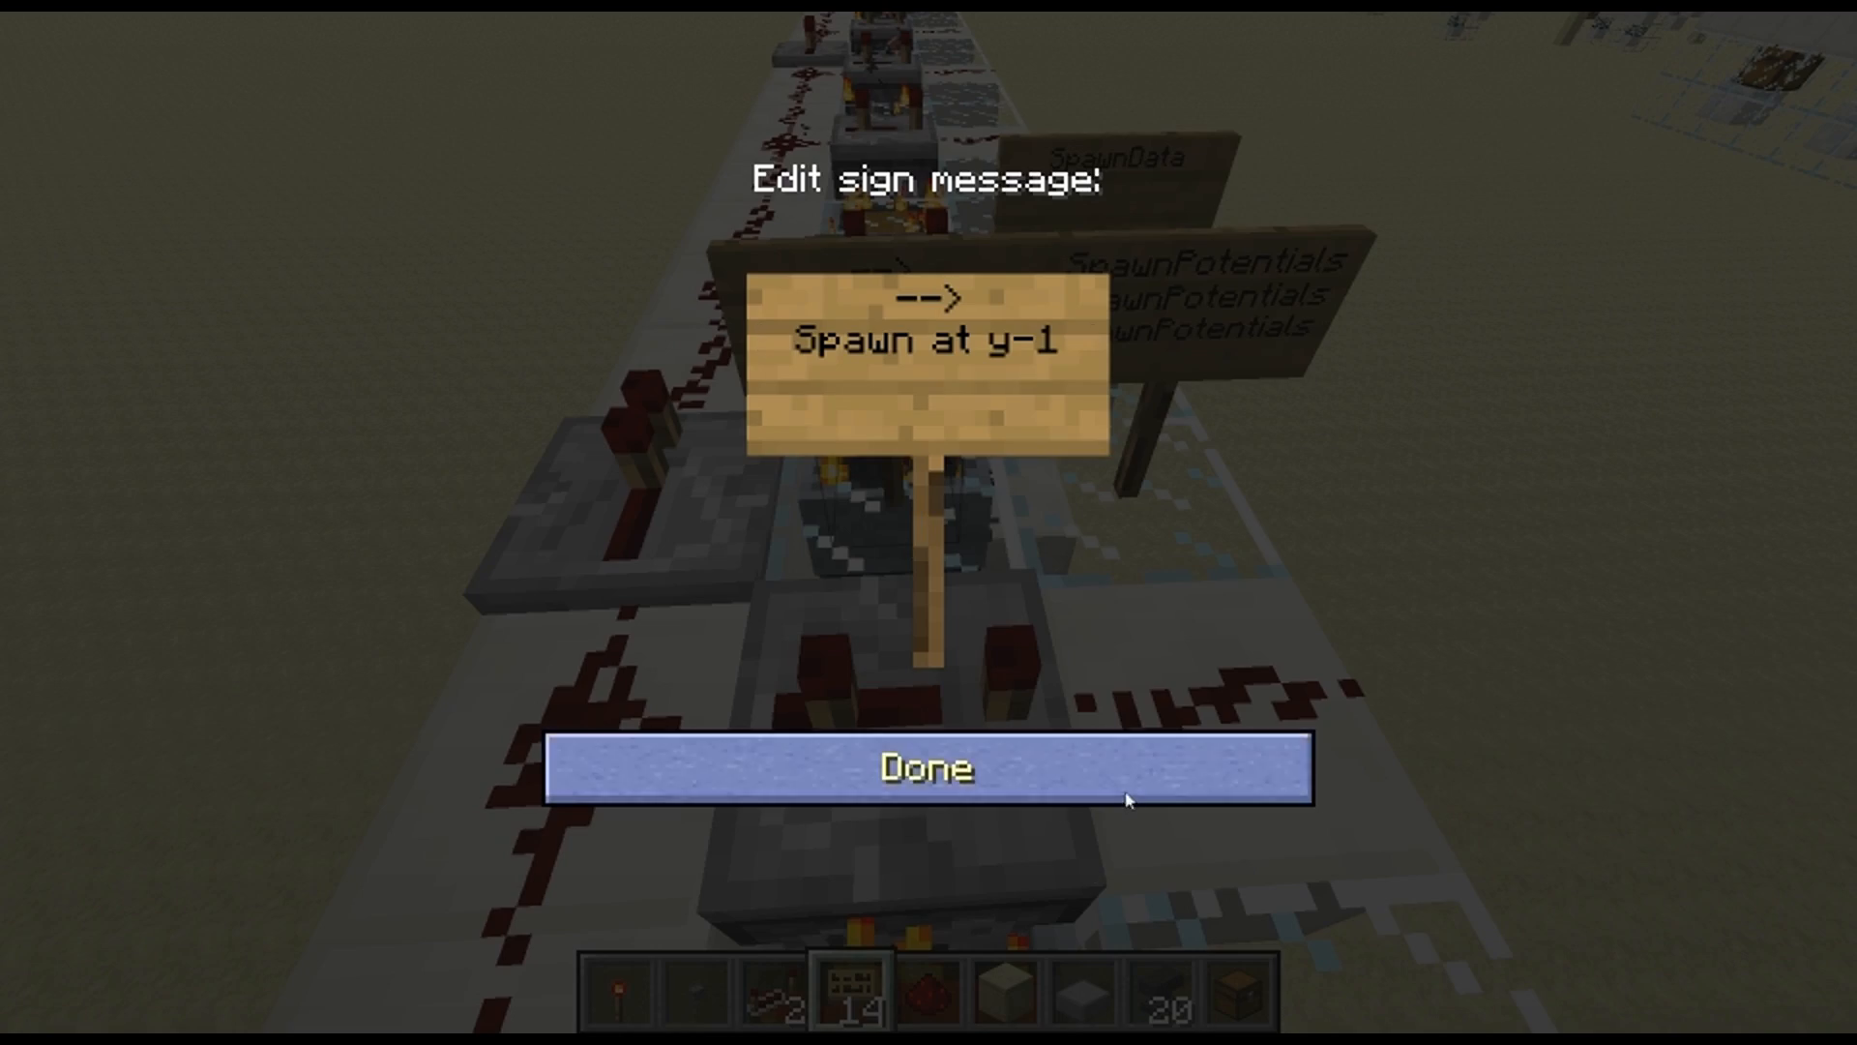
{"action": "left_click", "coordinate": [927, 768]}
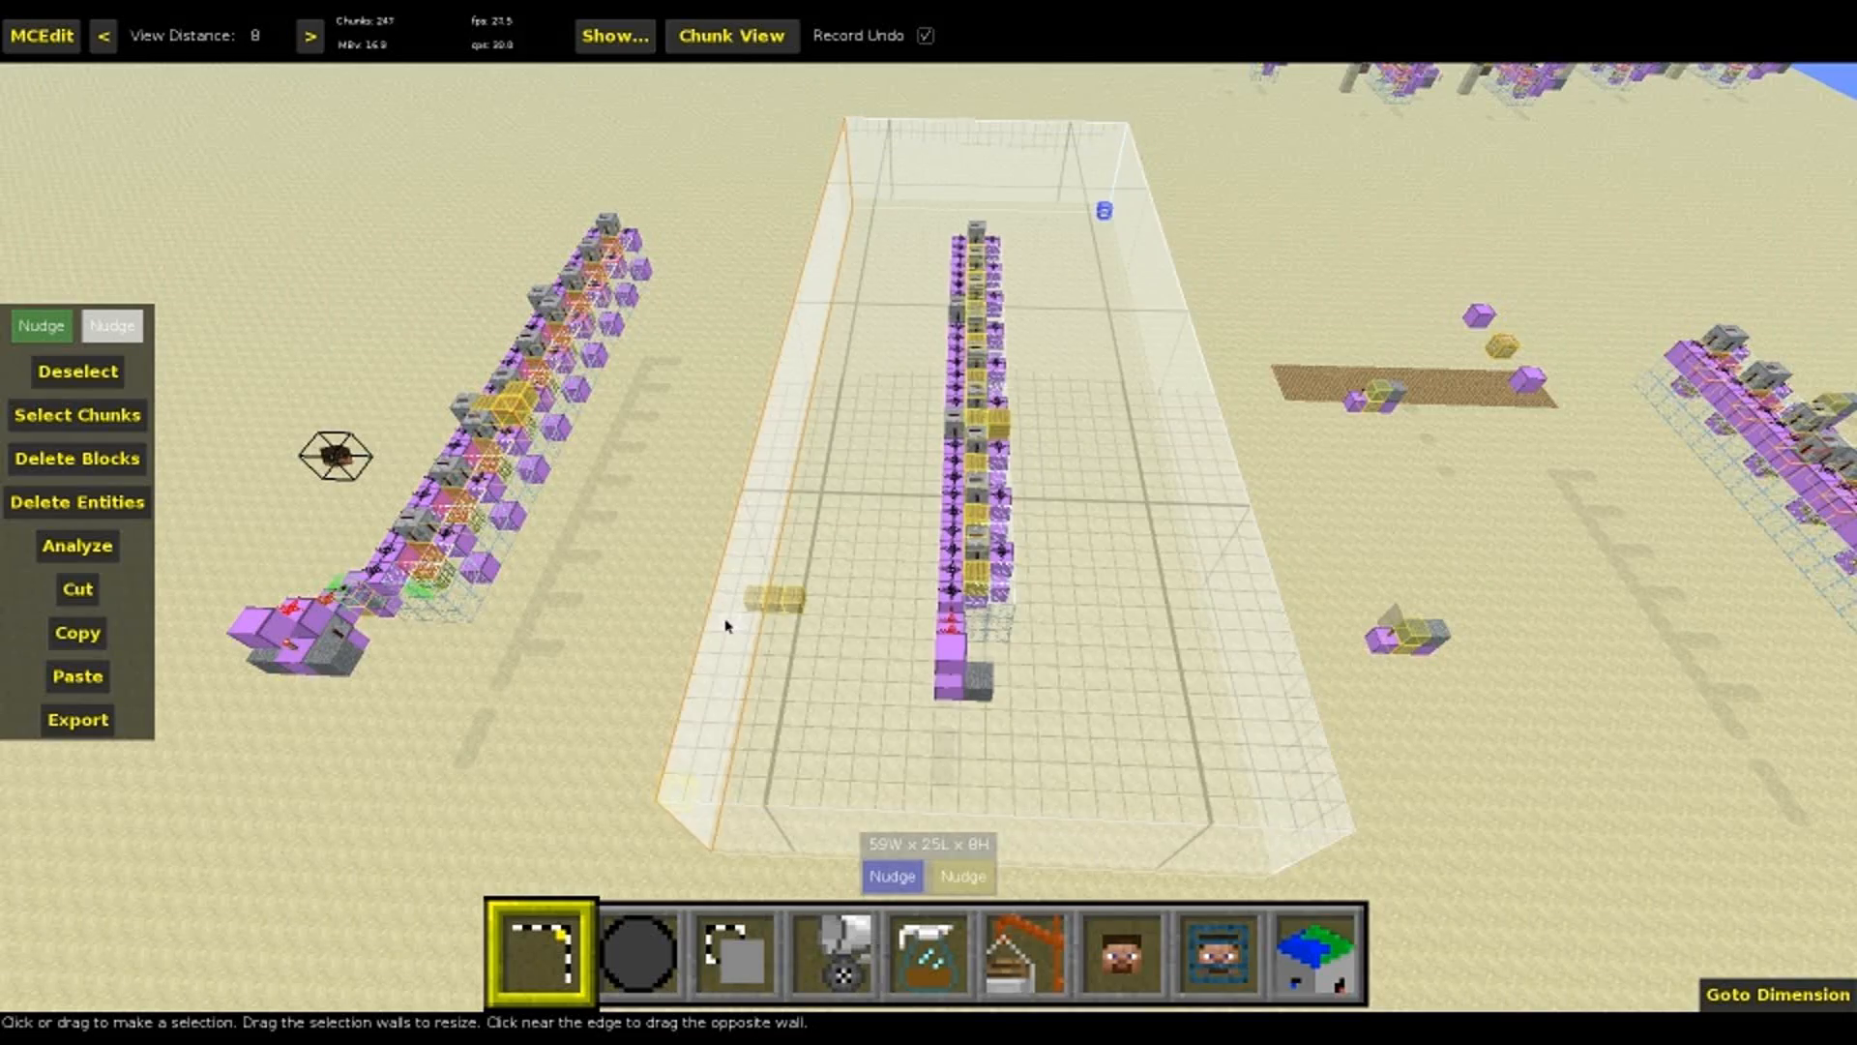
In MCEdit, enlarge the selection around the middle machine to 59W x 28L x 12H and review the spawner filter's parameter descriptions
{"action": "left_click_drag", "start_coordinate": [687, 625], "coordinate": [642, 619]}
{"action": "left_click_drag", "start_coordinate": [936, 501], "coordinate": [941, 433]}
{"action": "key", "text": "5"}
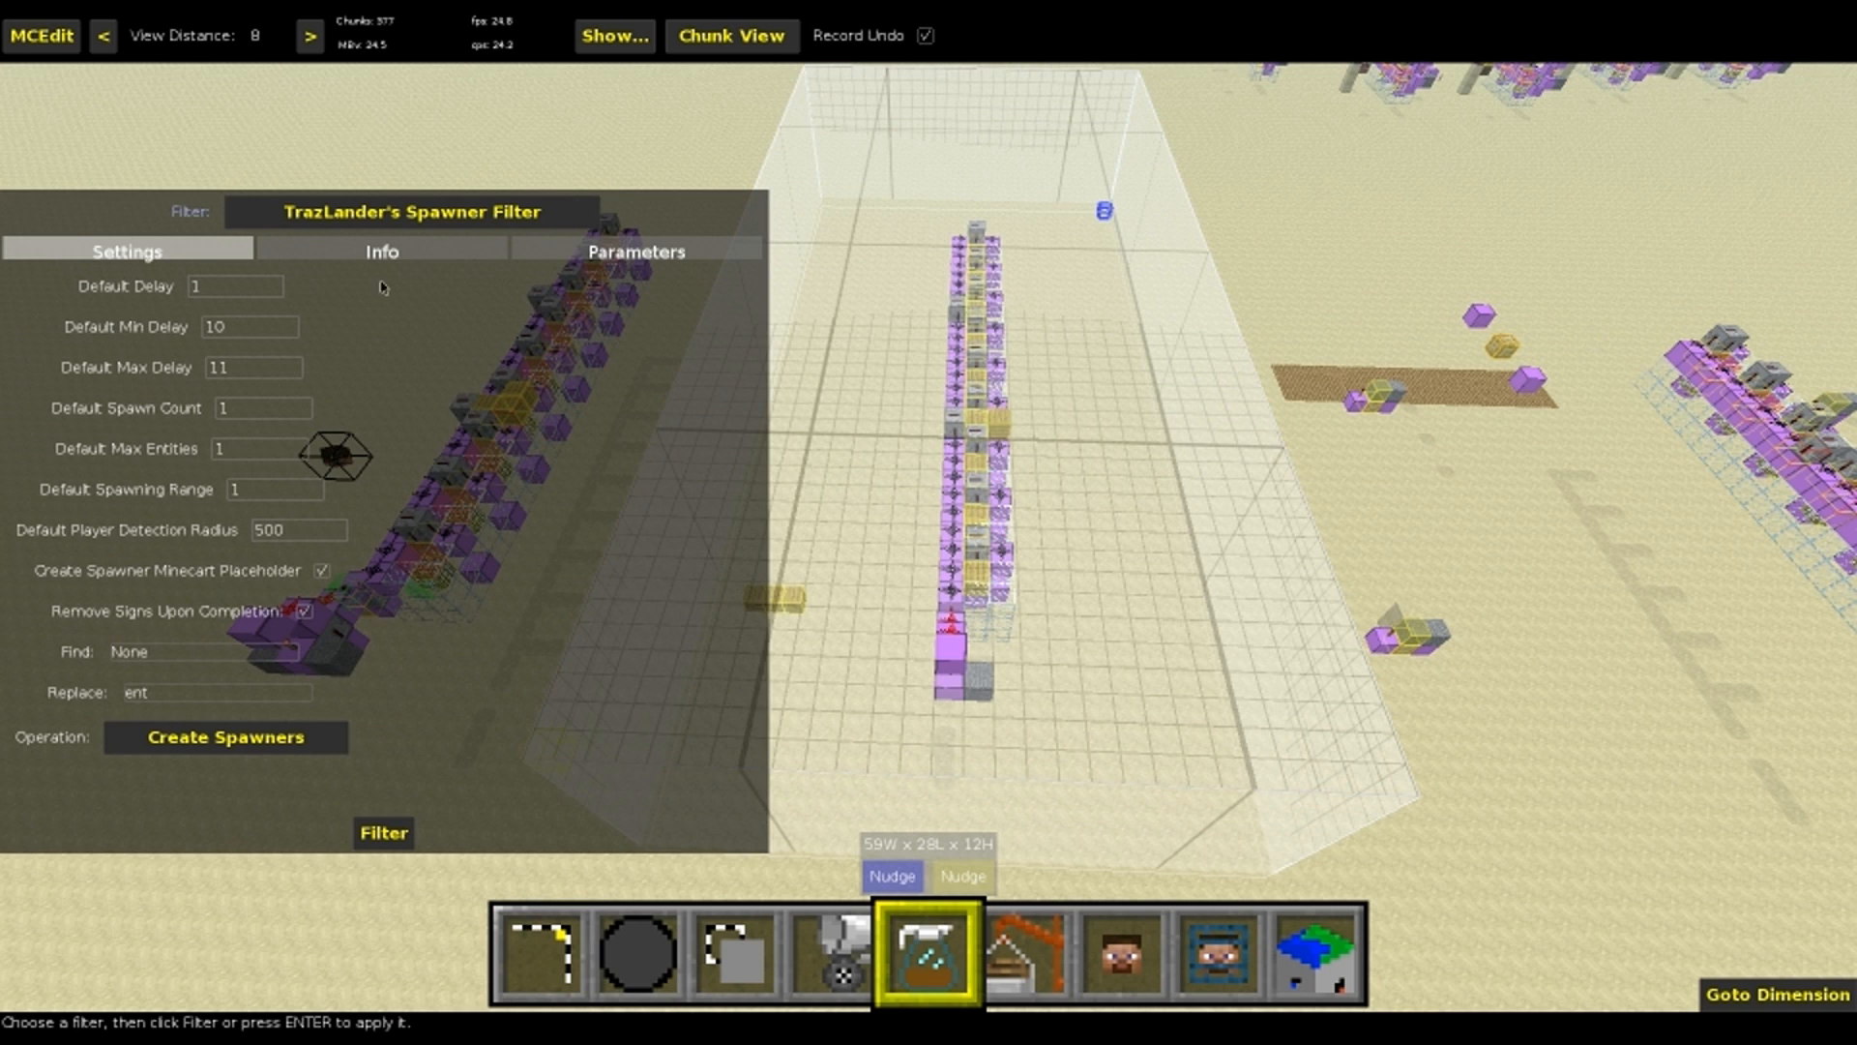
{"action": "left_click", "coordinate": [617, 252]}
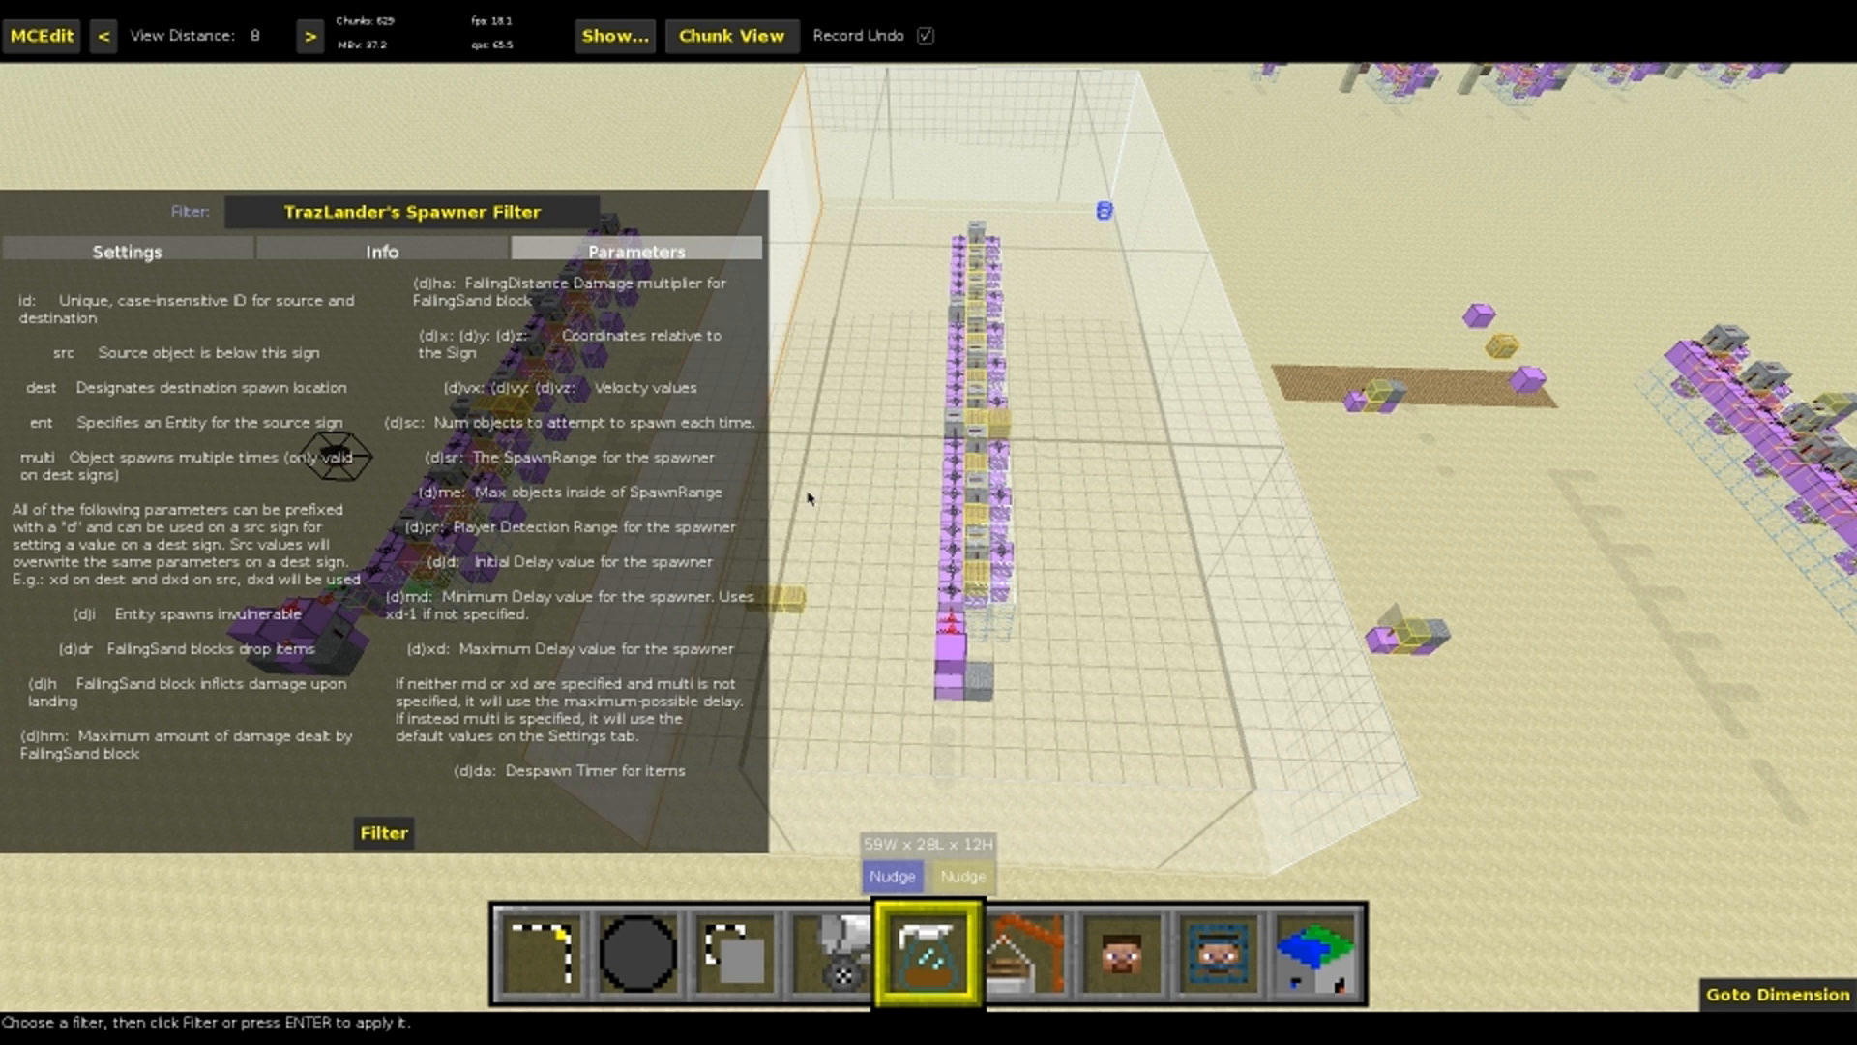
Try to enter Chunk Load on the fourth line of the id:test3 dest sign
{"action": "key", "text": "1"}
{"action": "double_click", "coordinate": [789, 610]}
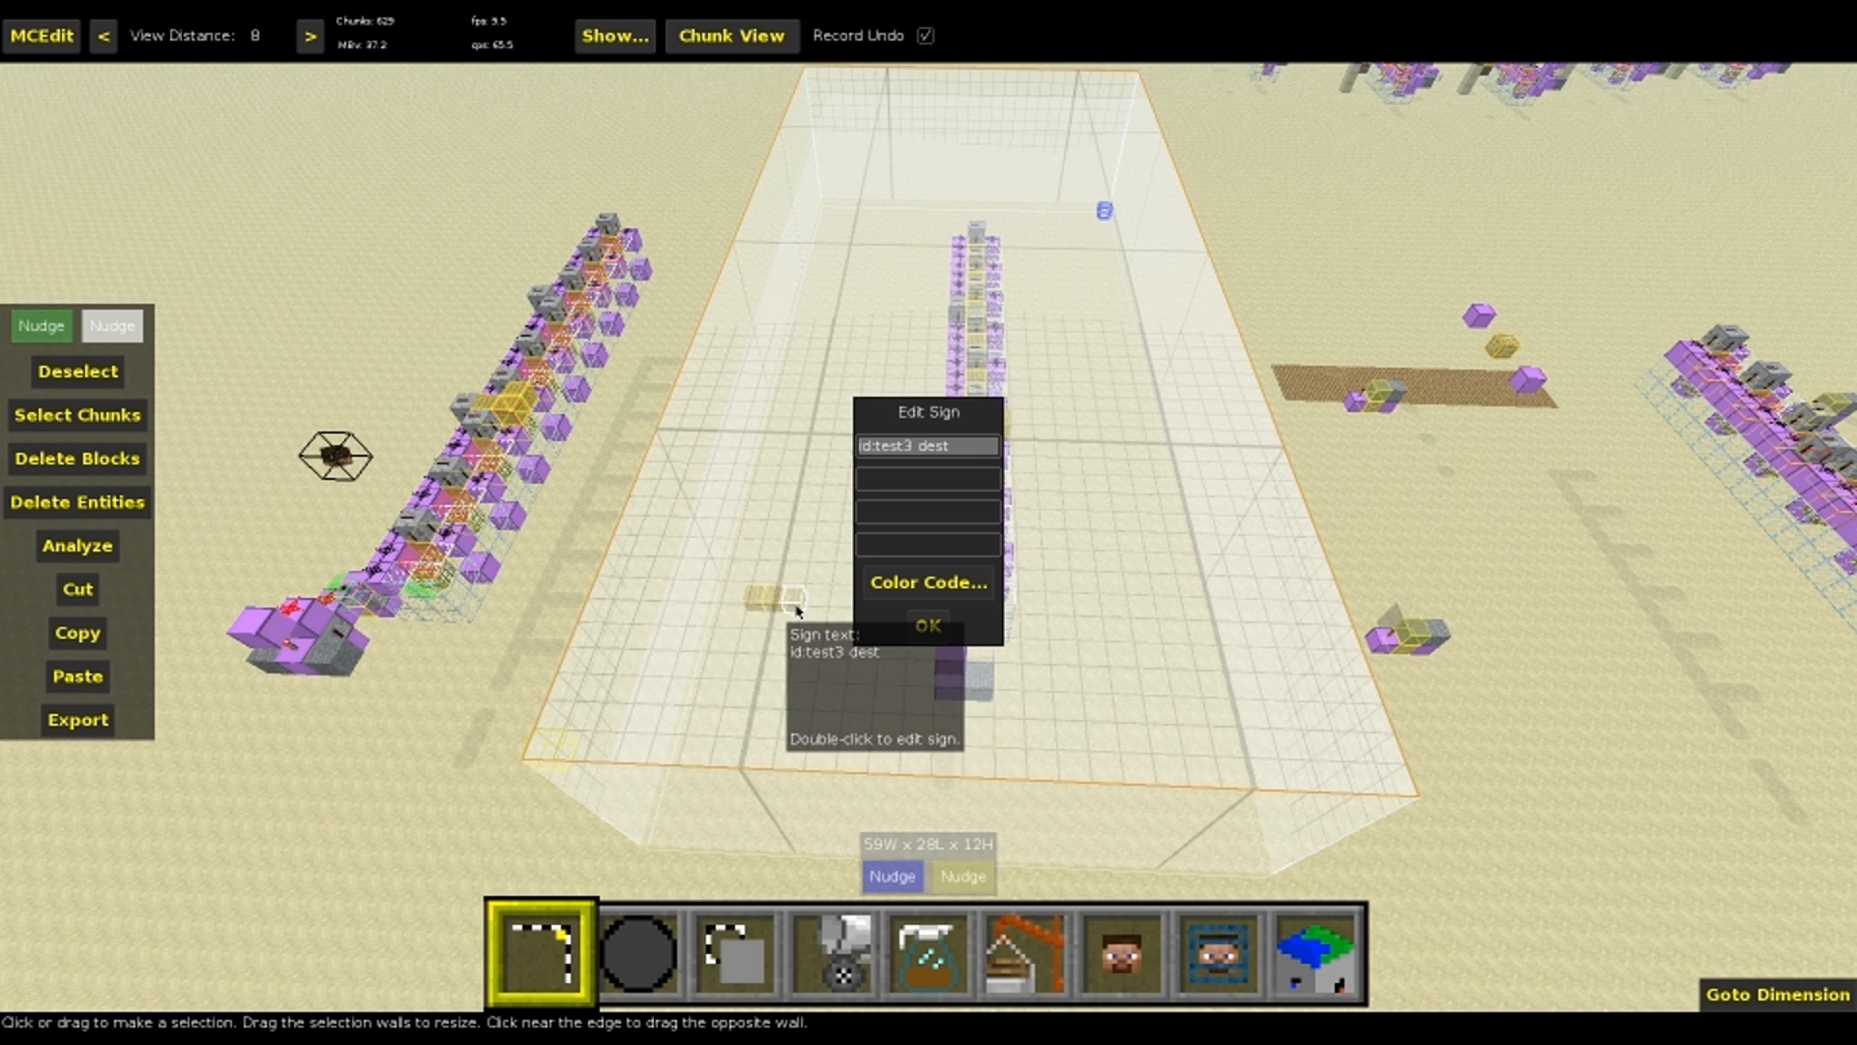
{"action": "left_click", "coordinate": [938, 553]}
{"action": "type", "text": "Chunk Load"}
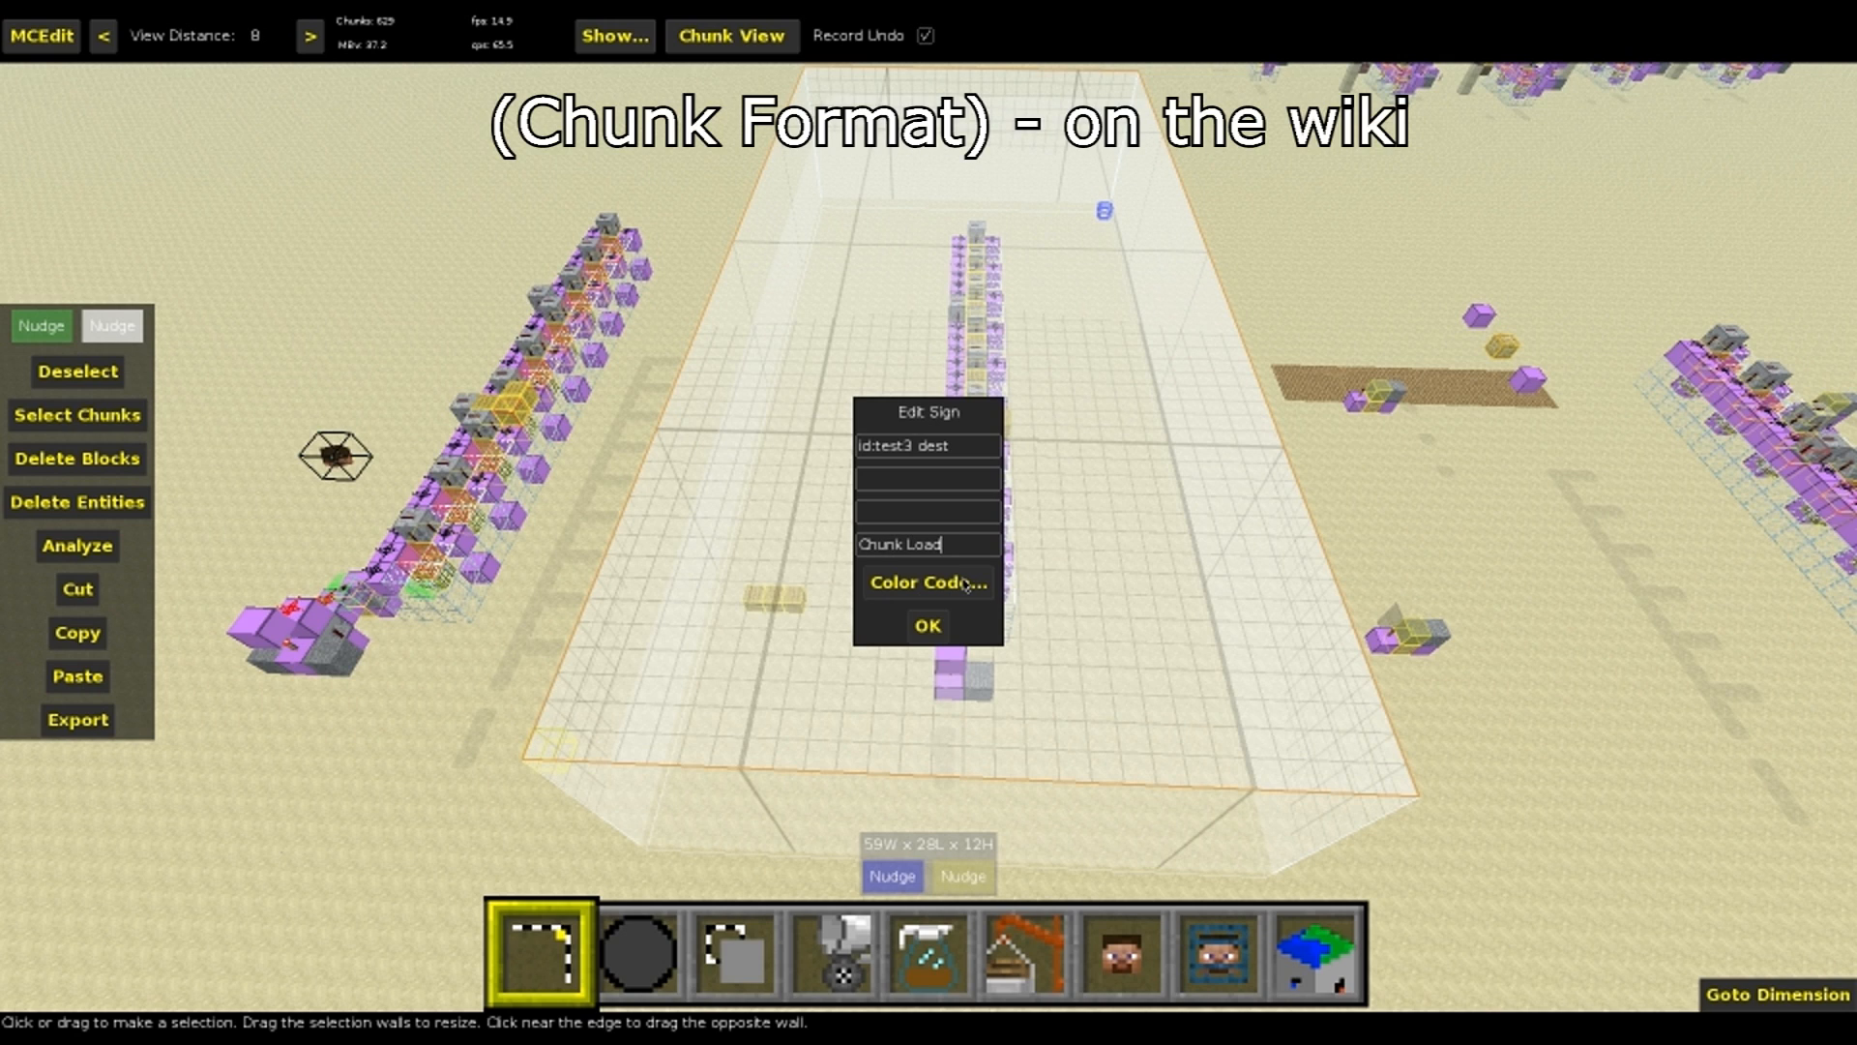
{"action": "key", "text": "Return"}
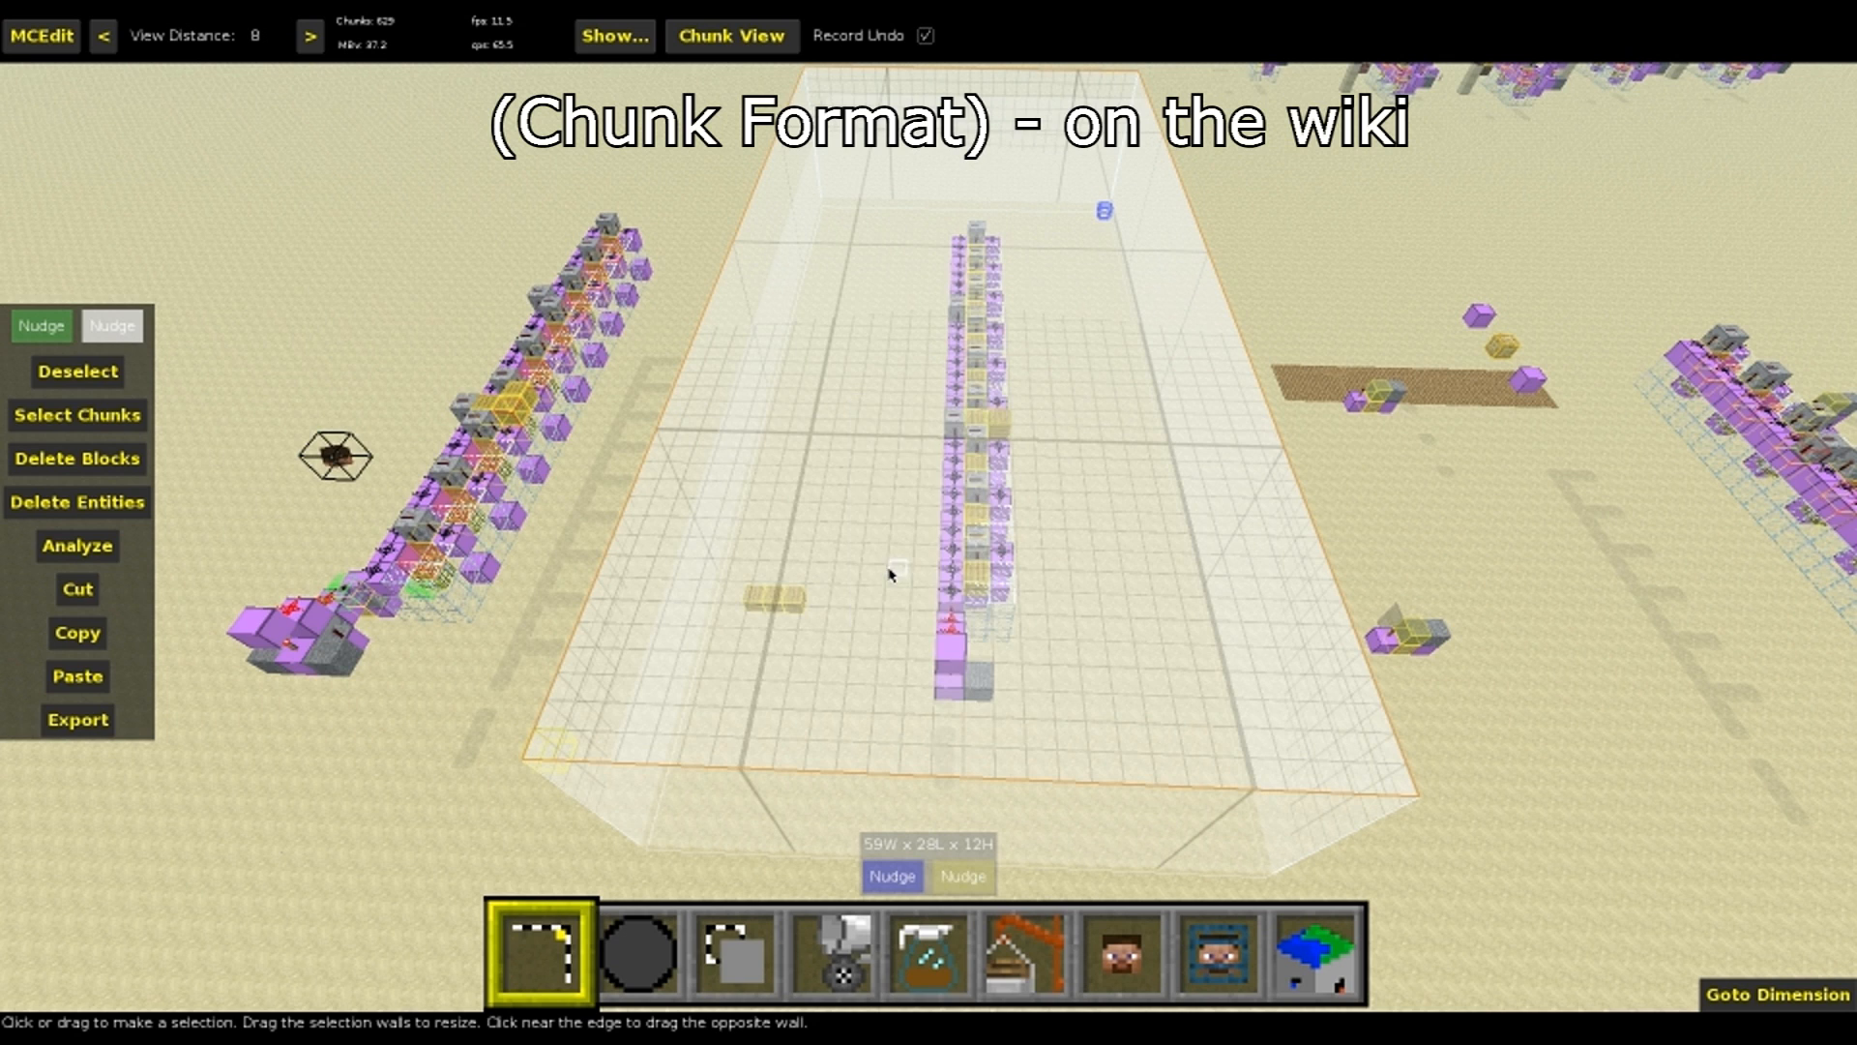
Review the spawner filter's parameter descriptions together with the machine's source signs and the separate destination signs
{"action": "key", "text": "5"}
{"action": "left_click", "coordinate": [631, 254]}
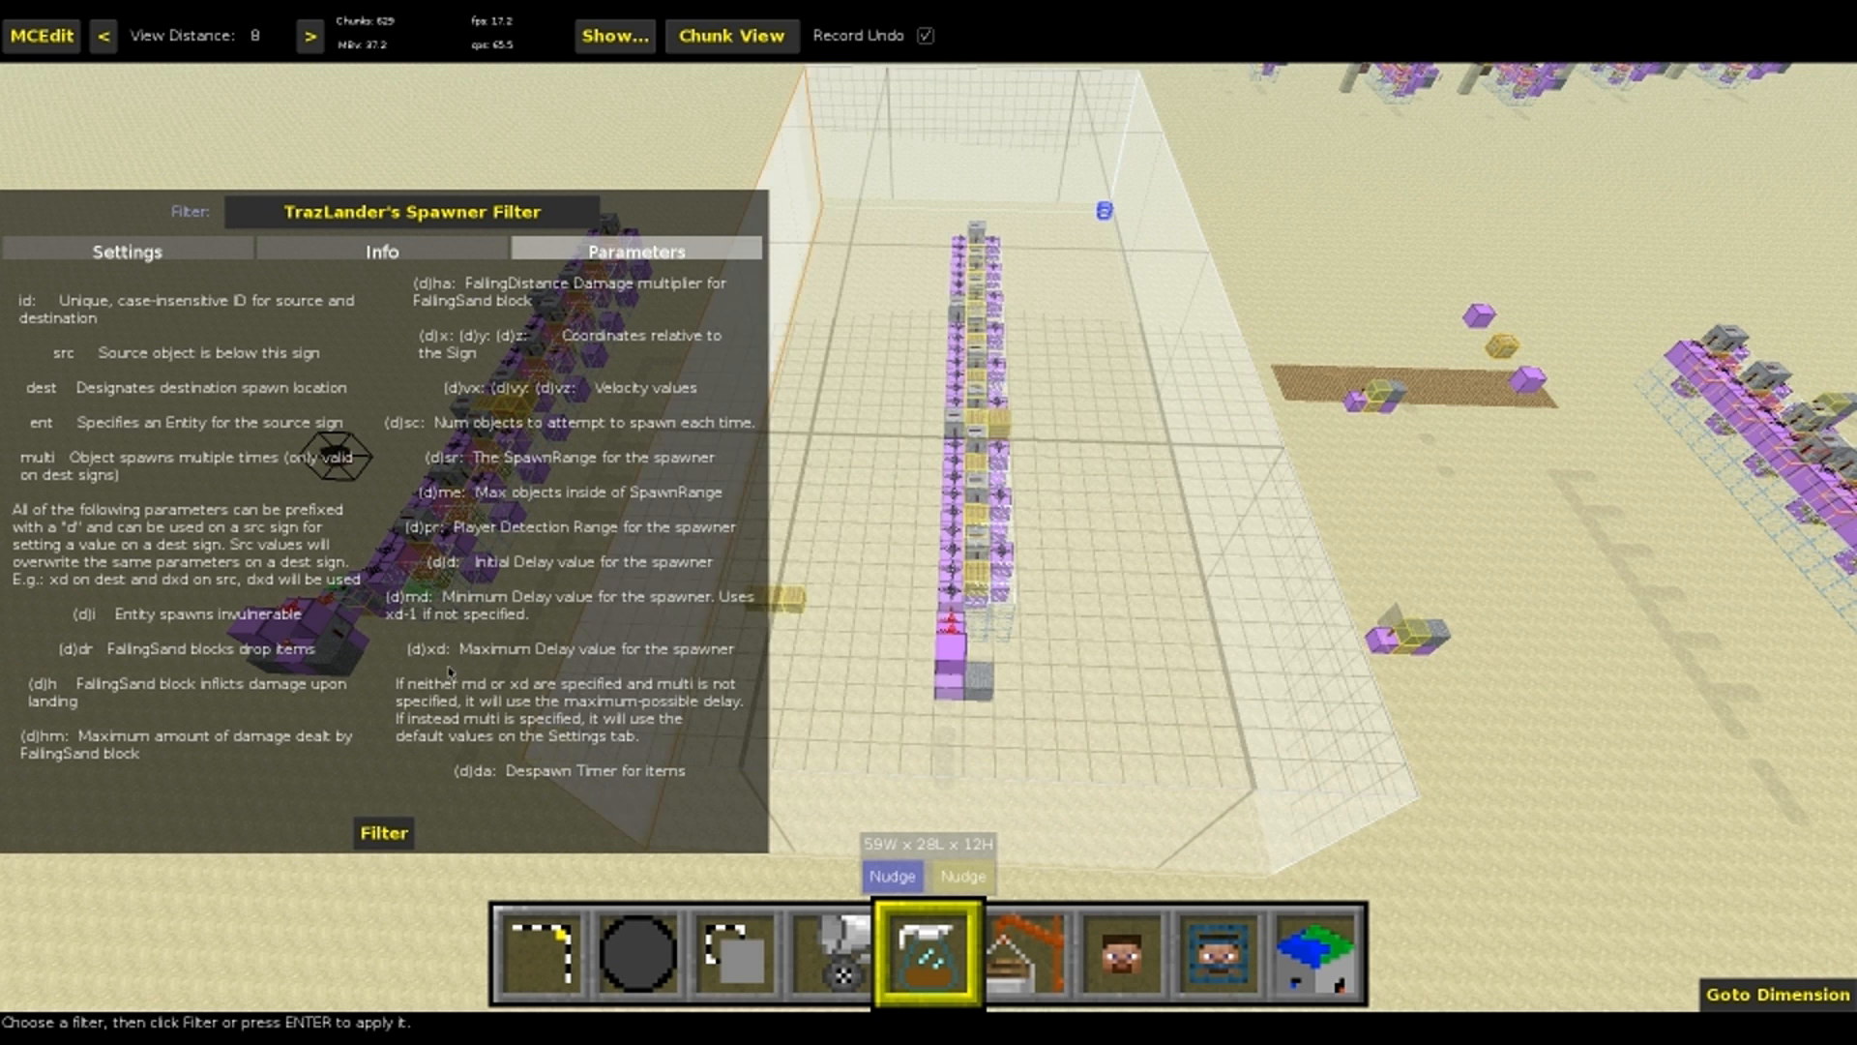
{"action": "key", "text": "1"}
{"action": "right_click_drag", "start_coordinate": [987, 581], "coordinate": [1053, 605]}
{"action": "key", "text": "w"}
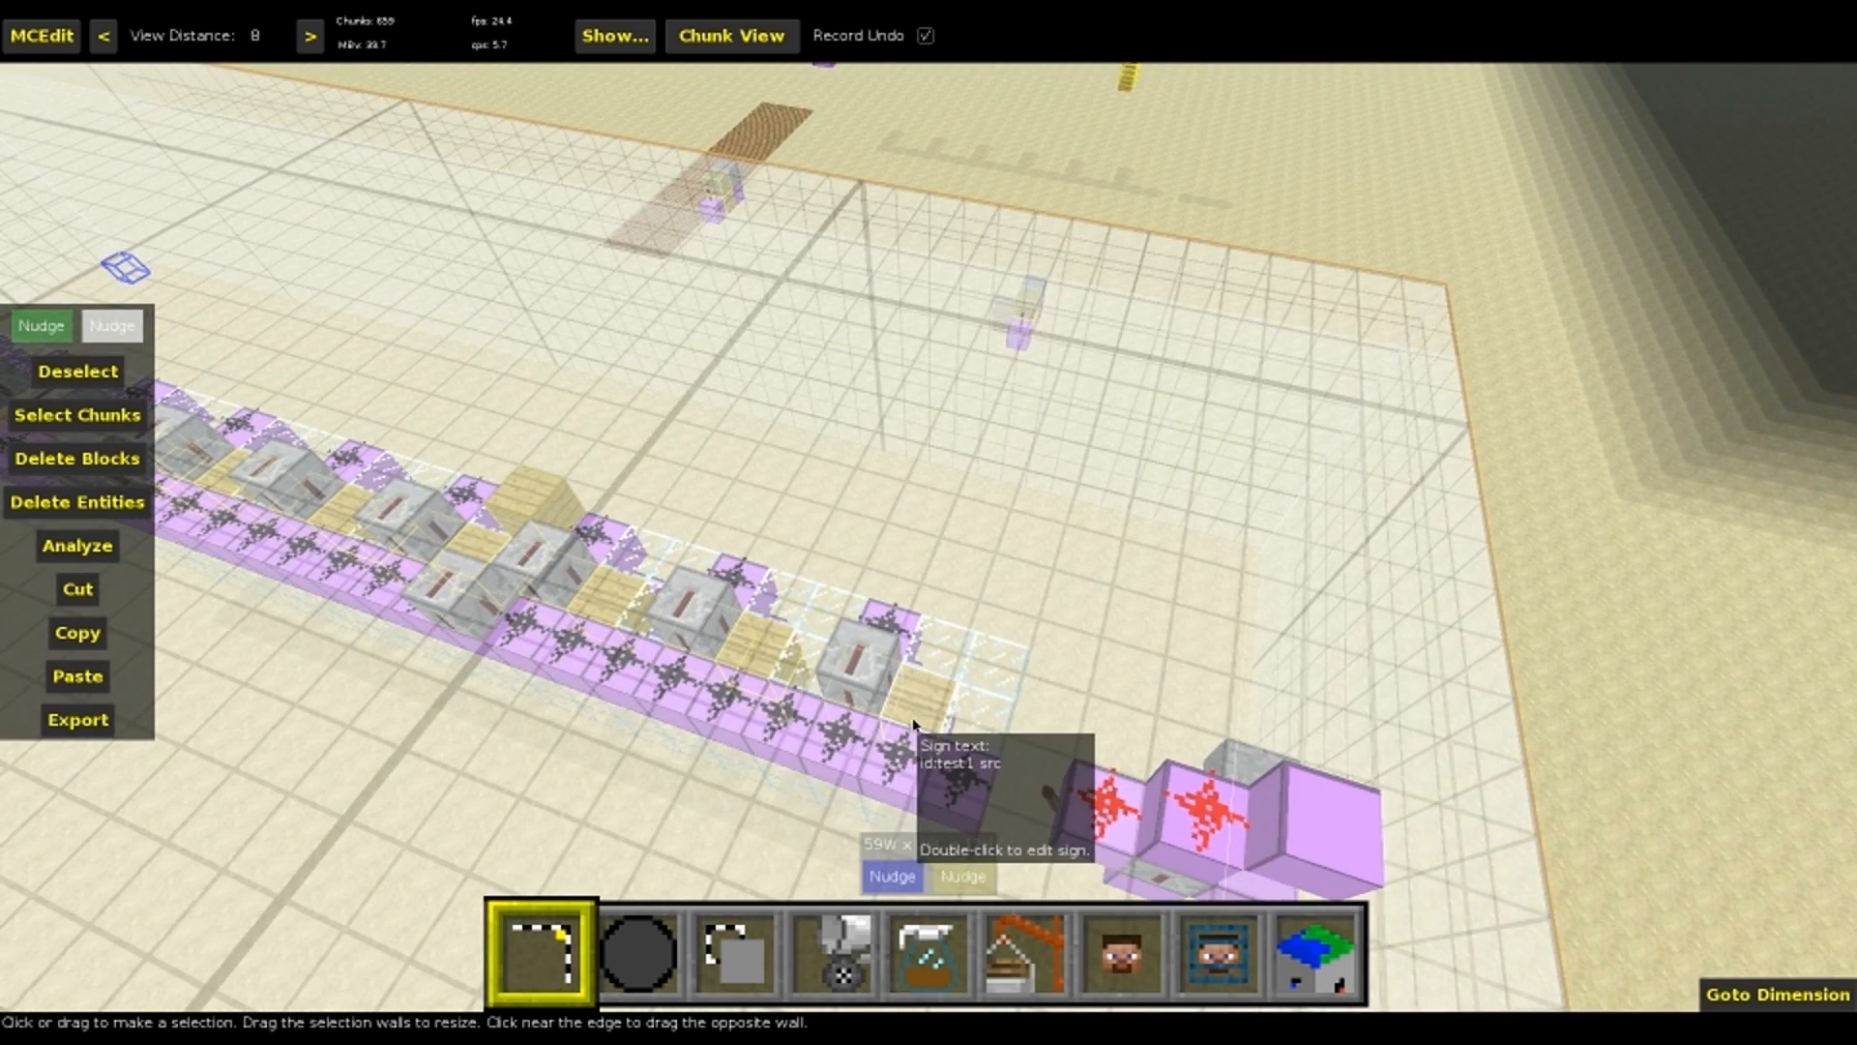
{"action": "right_click_drag", "start_coordinate": [904, 728], "coordinate": [908, 747]}
{"action": "key", "text": "s"}
{"action": "key", "text": "d"}
{"action": "right_click_drag", "start_coordinate": [891, 606], "coordinate": [864, 633]}
{"action": "key", "text": "s"}
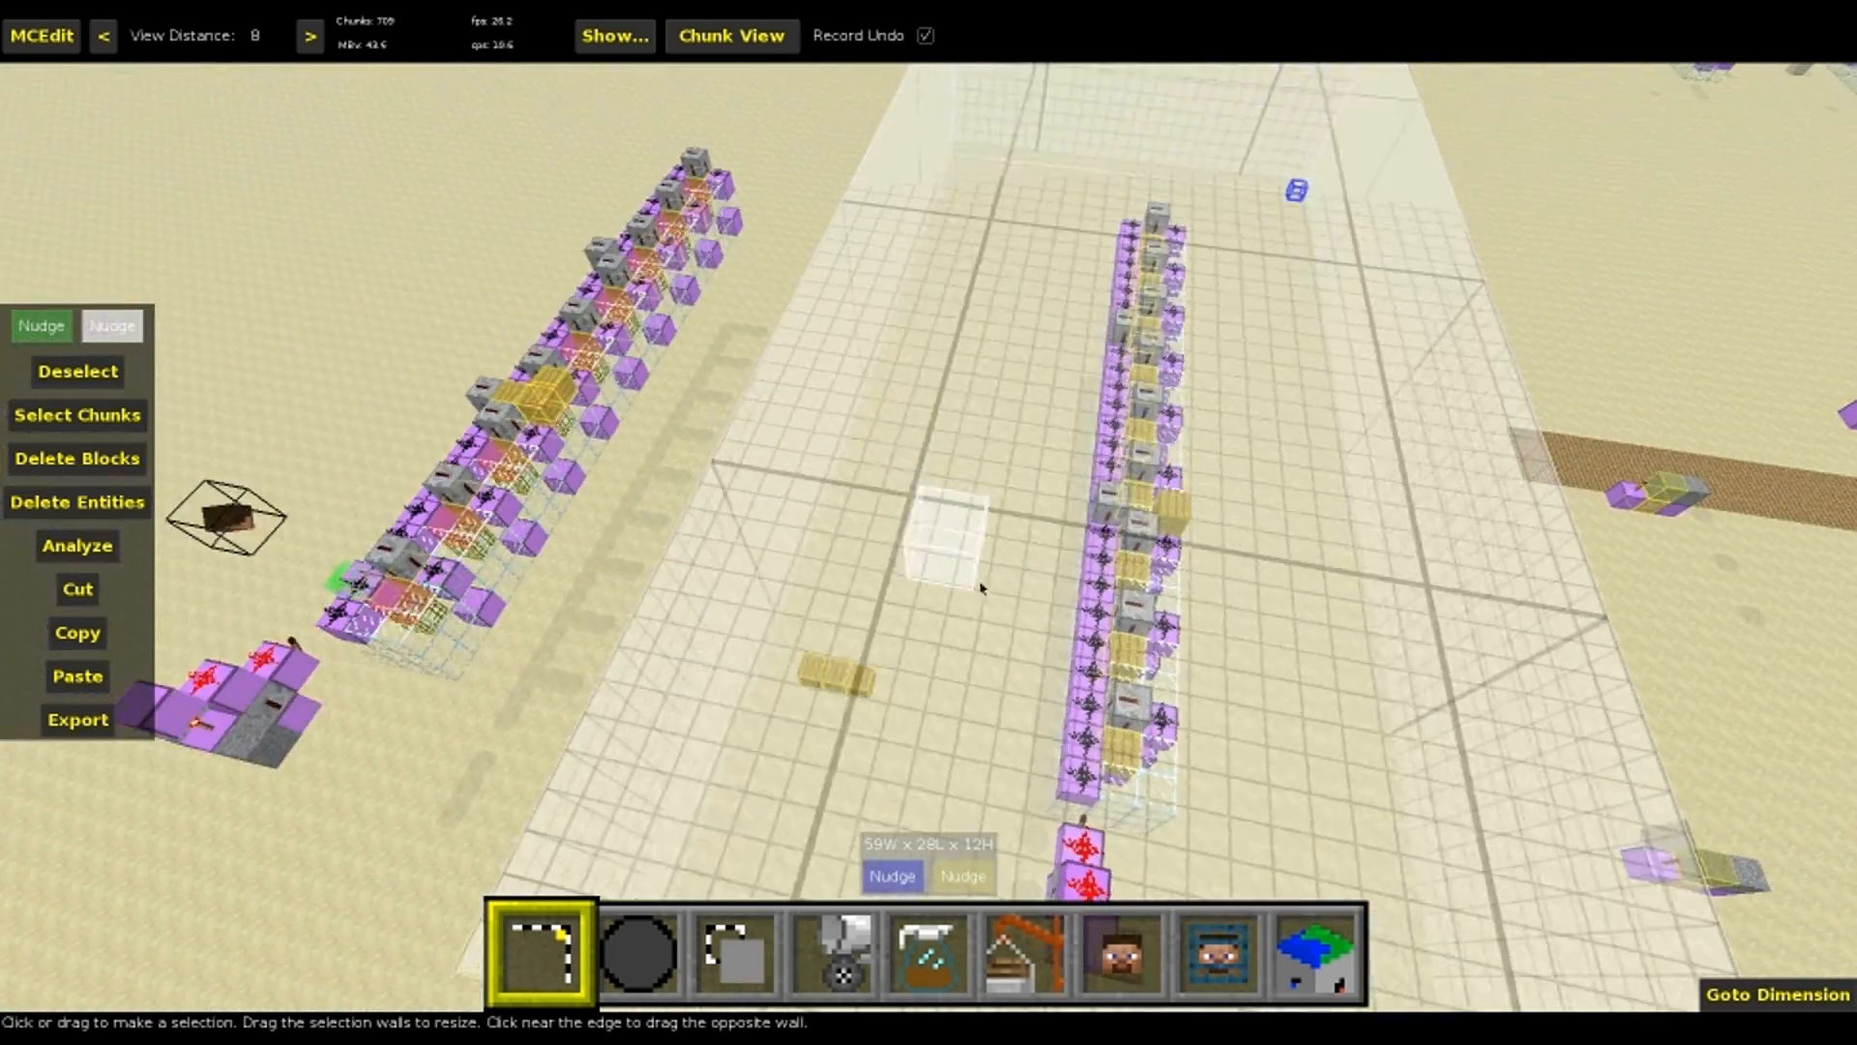
{"action": "key", "text": "5"}
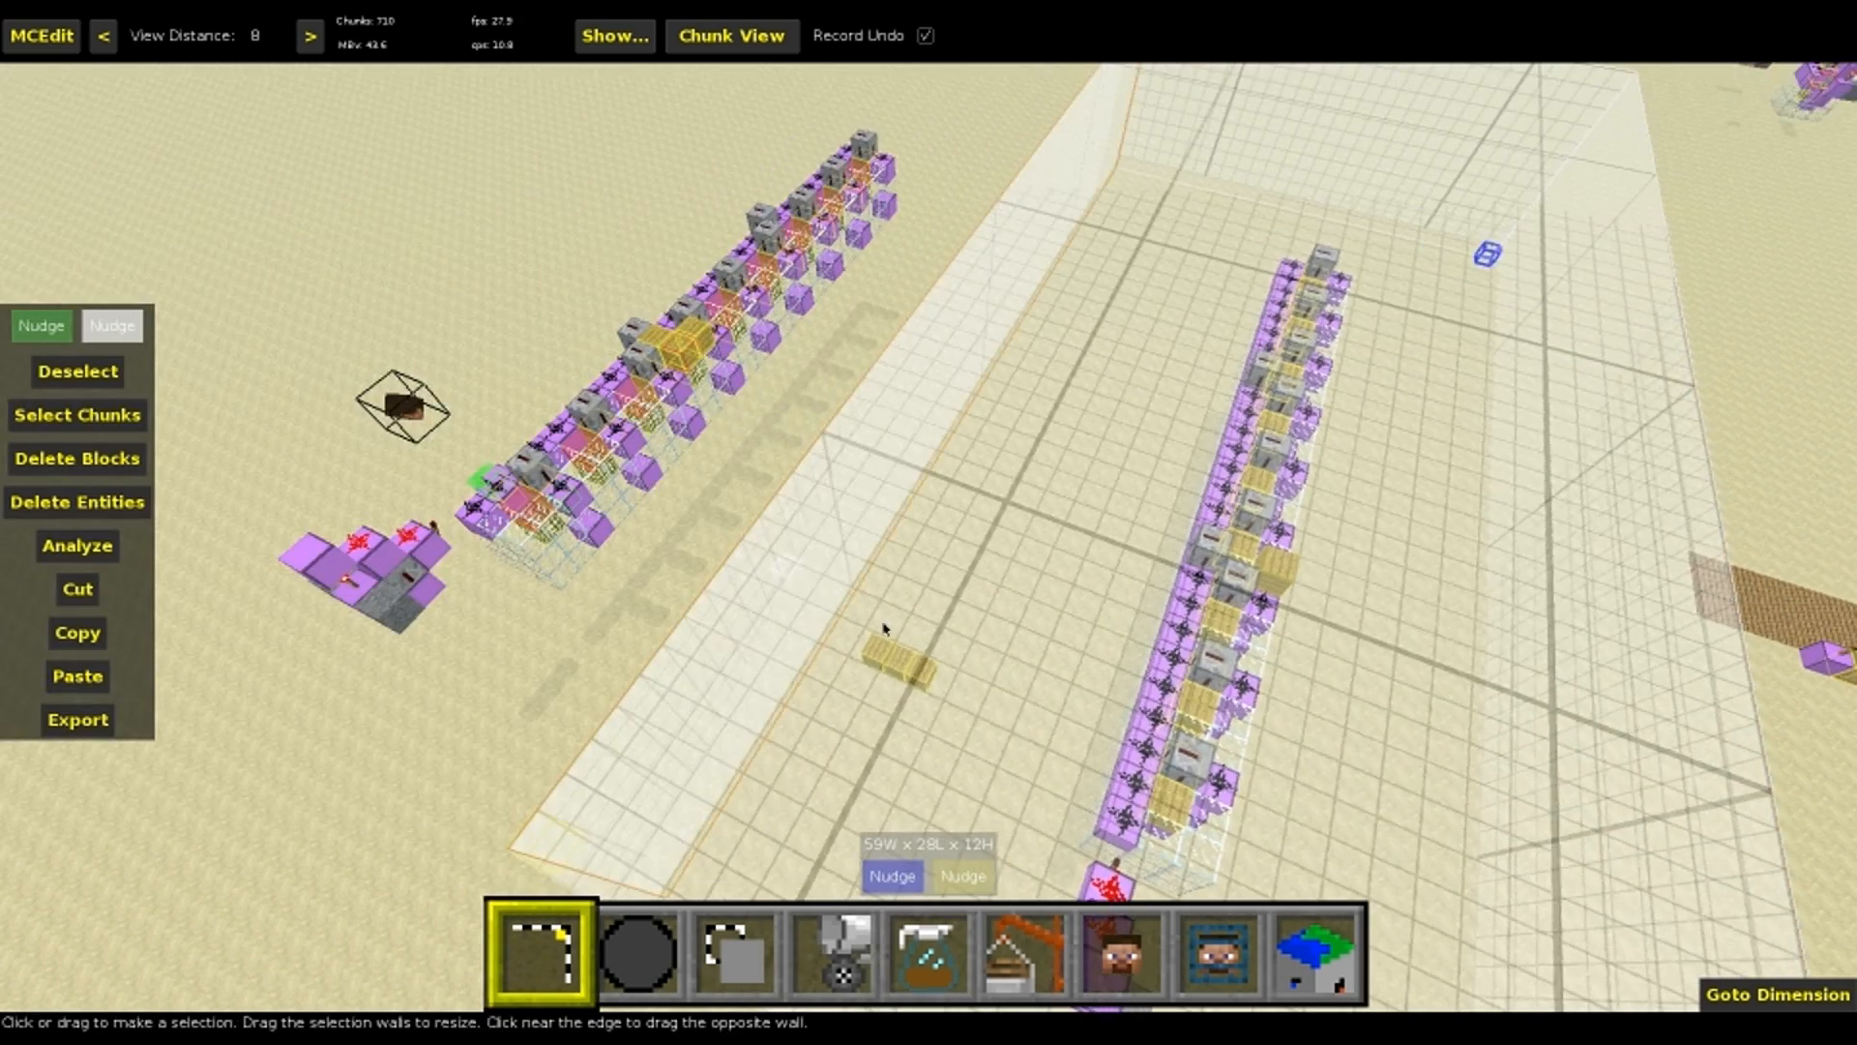
{"action": "key", "text": "z"}
Clear the selection and select the 7W x 1L x 1H run of source signs with dd:20 in the machine's middle
{"action": "key", "text": "ctrl+d"}
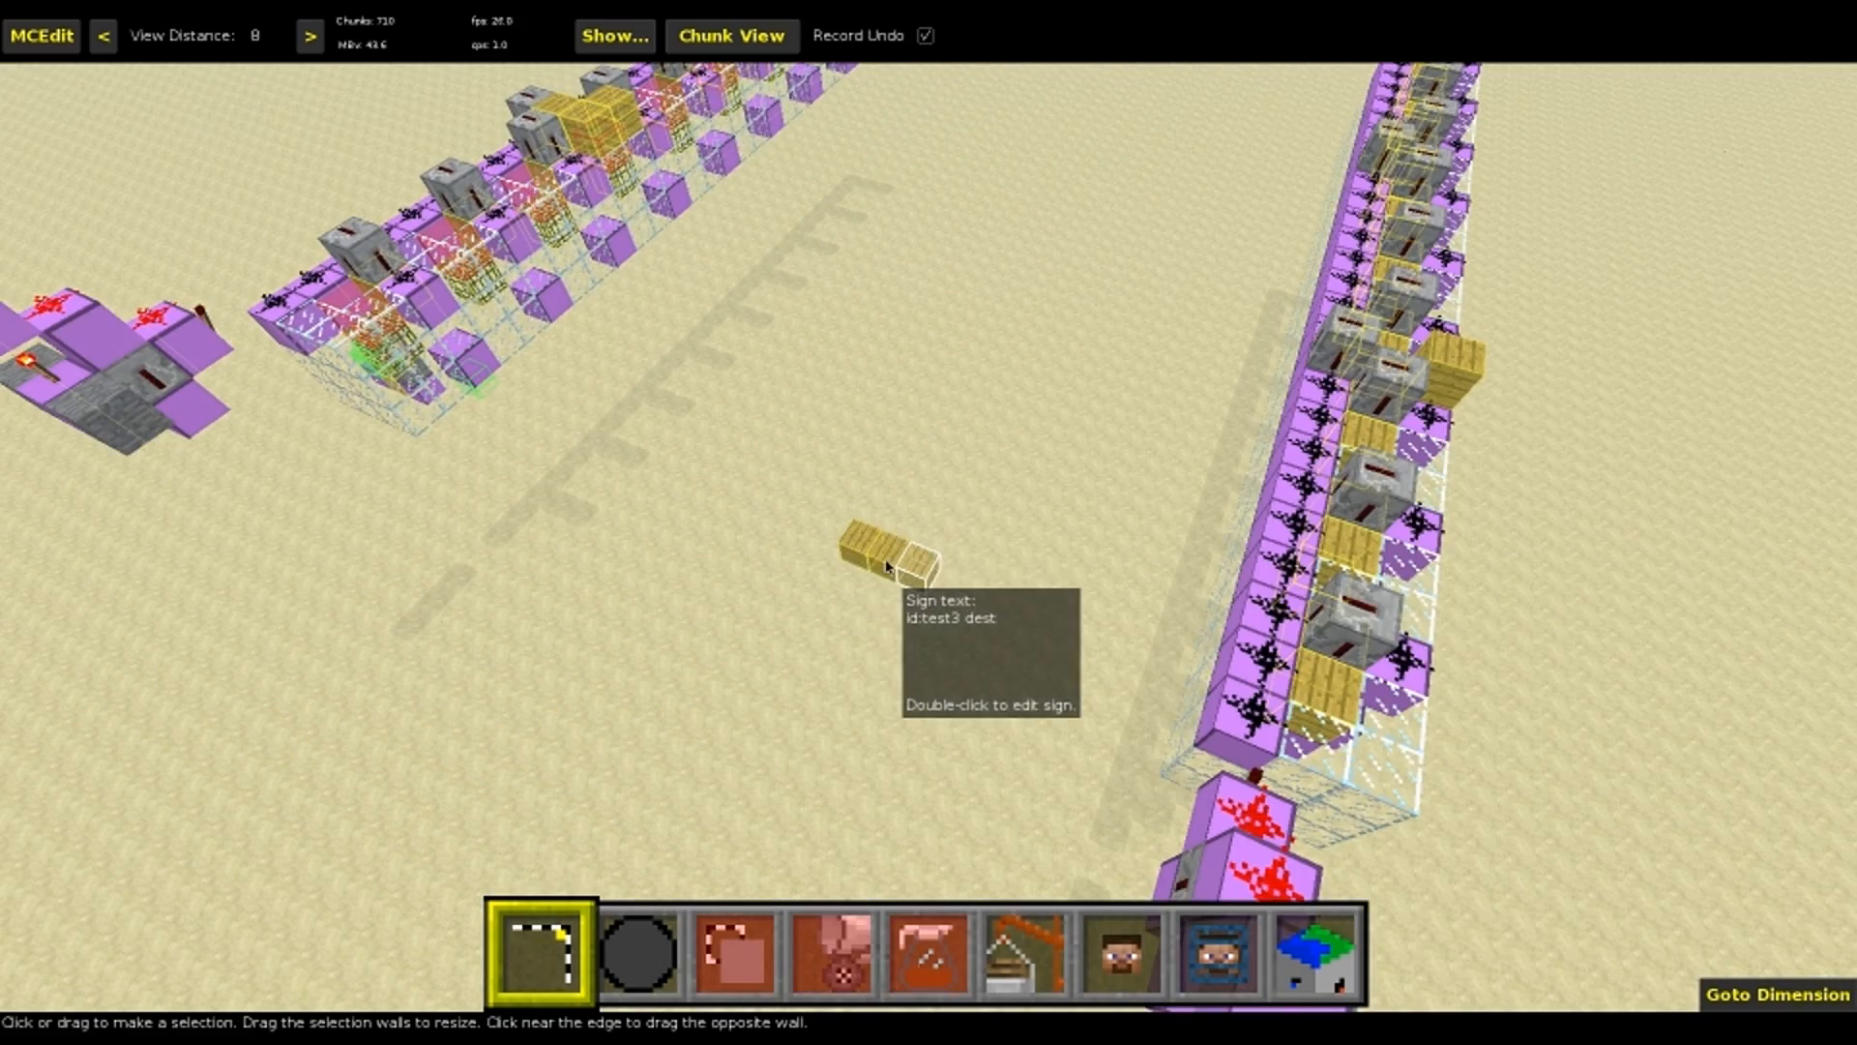
{"action": "right_click_drag", "start_coordinate": [1364, 560], "coordinate": [1064, 560]}
{"action": "key", "text": "d"}
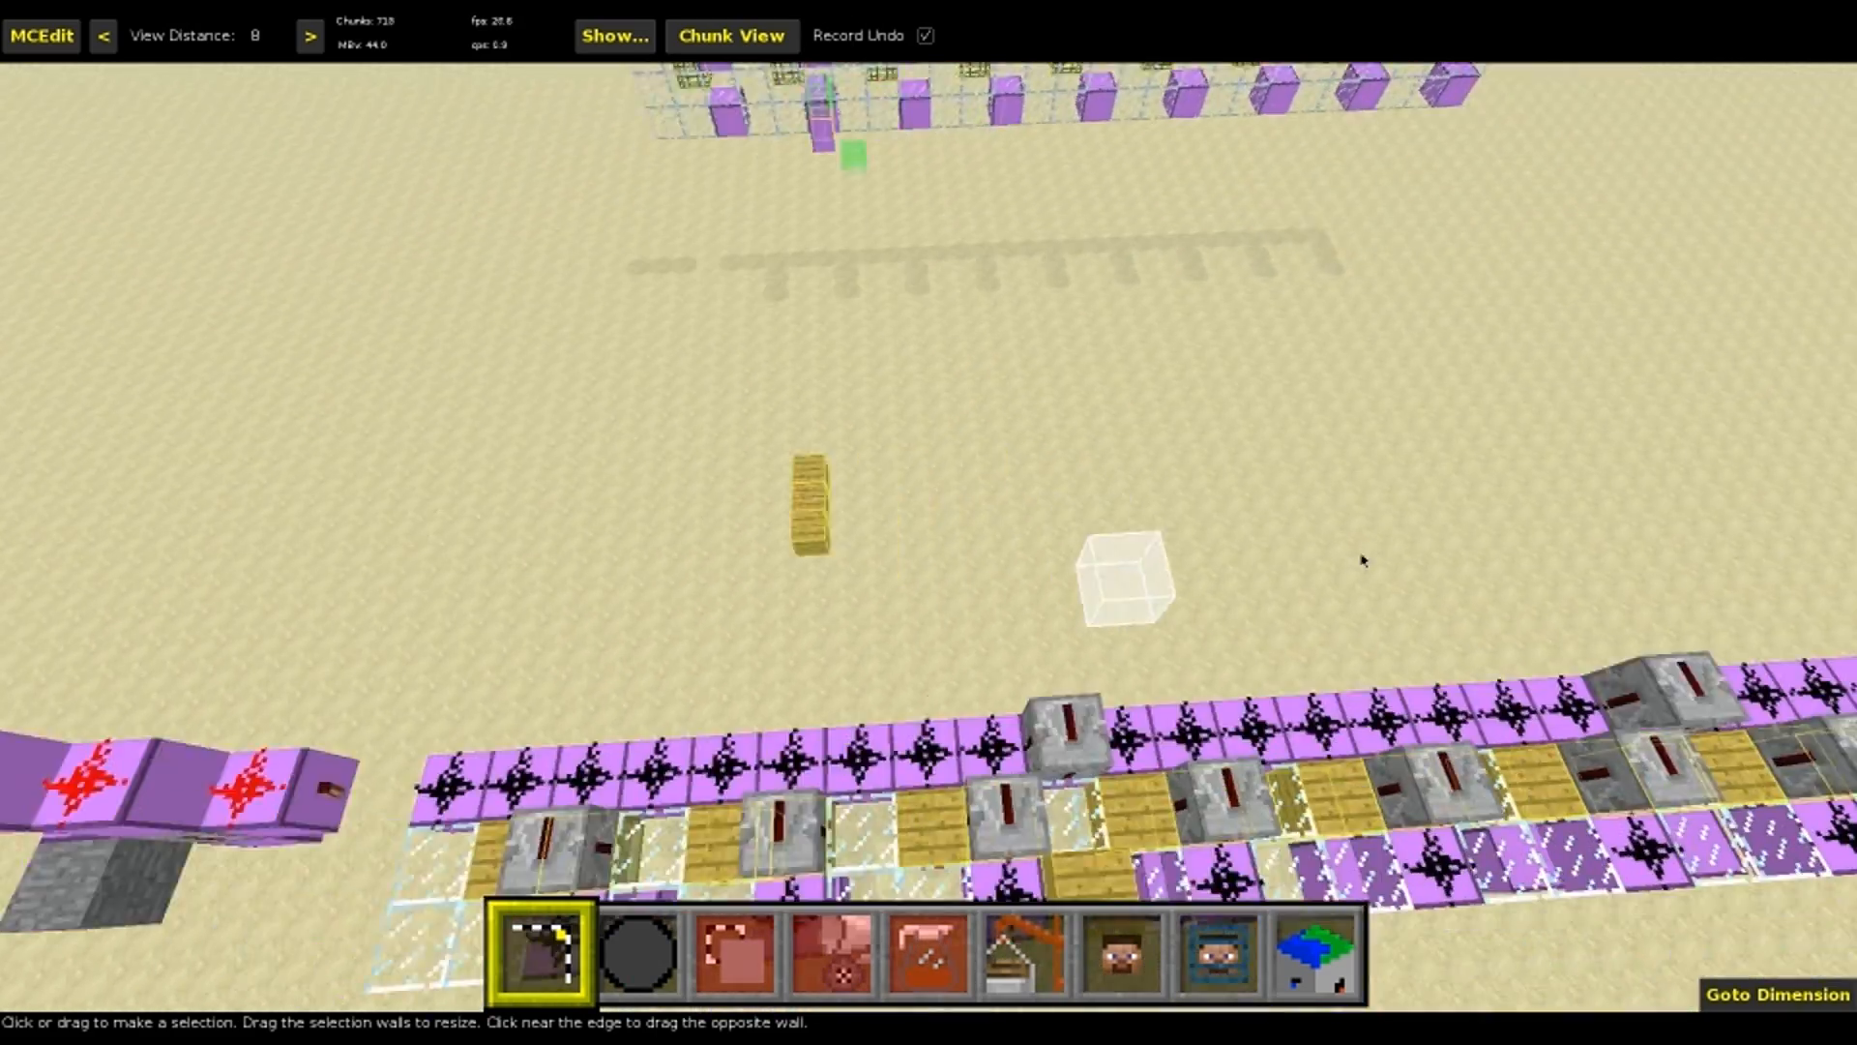
{"action": "key", "text": "s"}
{"action": "left_click", "coordinate": [1179, 679]}
{"action": "left_click", "coordinate": [914, 689]}
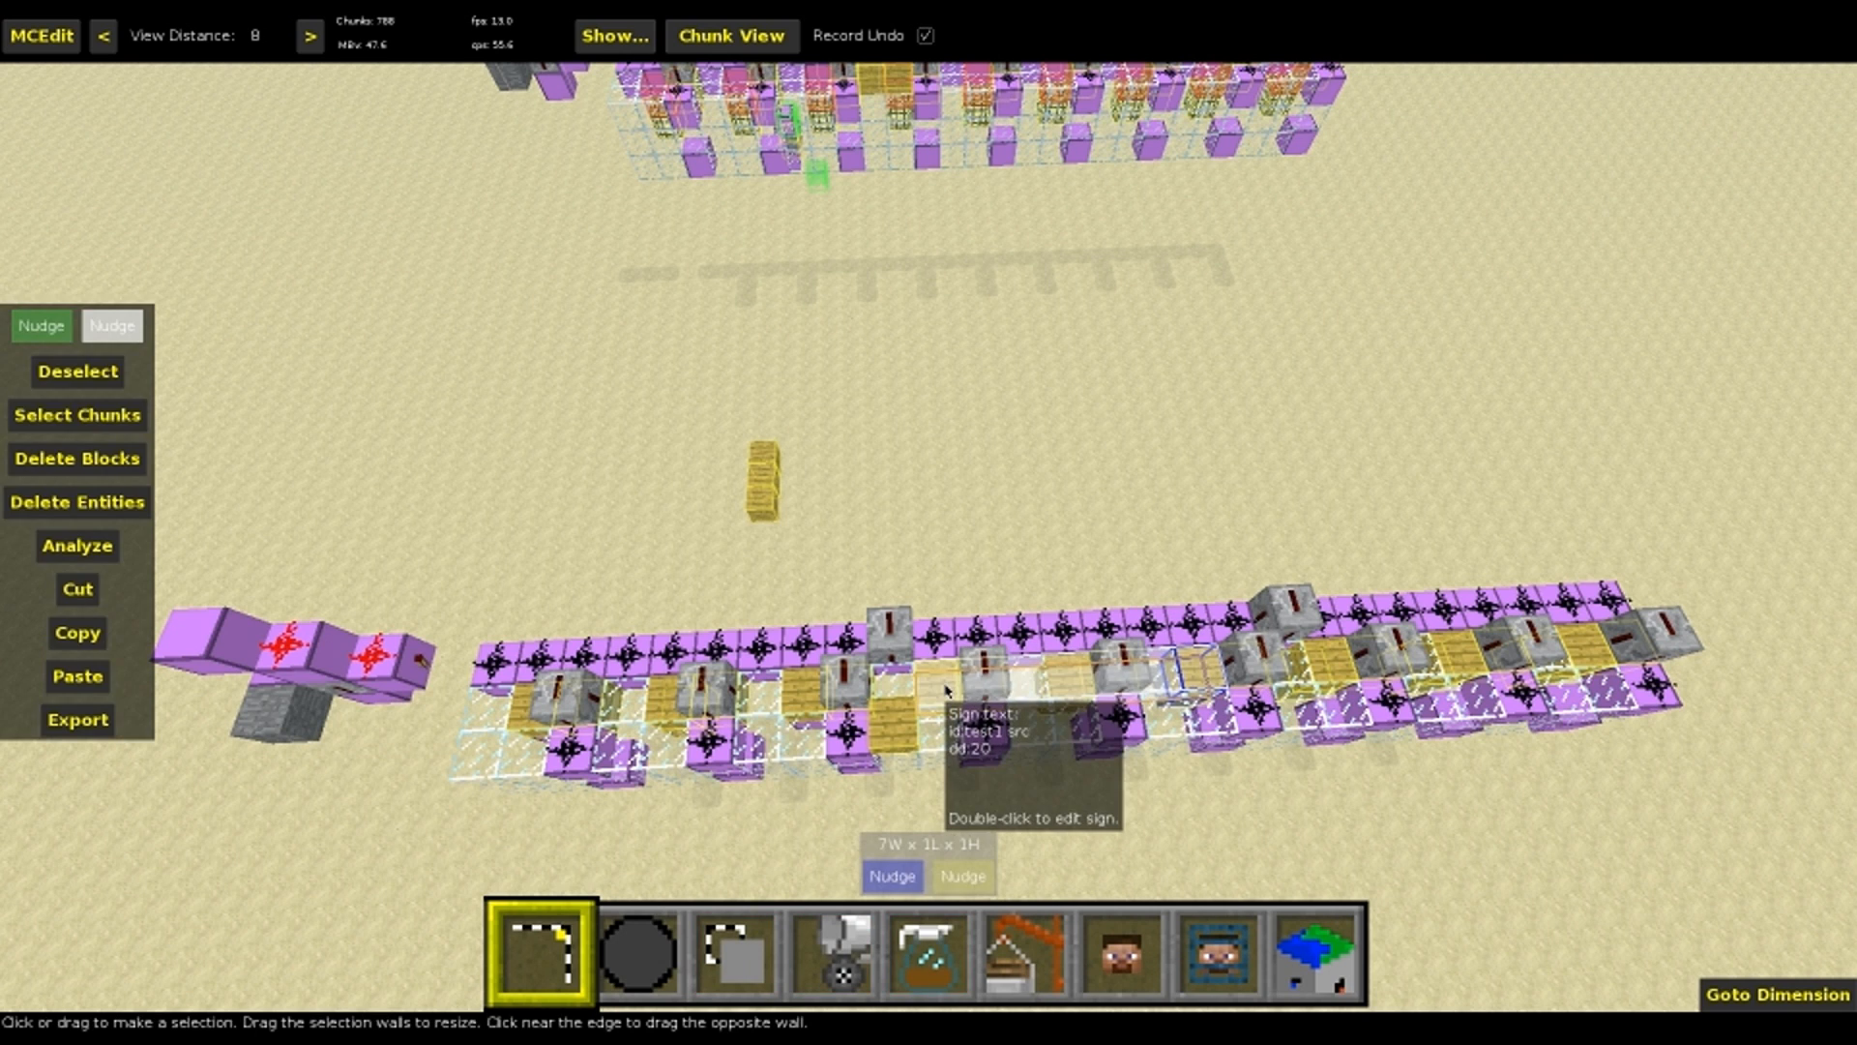
Remove dd:20 from the selected source signs with the filter's Replace Sign Text operation, using None as the replacement
{"action": "key", "text": "5"}
{"action": "left_click", "coordinate": [172, 652]}
{"action": "type", "text": "d"}
{"action": "key", "text": "Tab"}
{"action": "type", "text": "None"}
{"action": "left_click", "coordinate": [224, 737]}
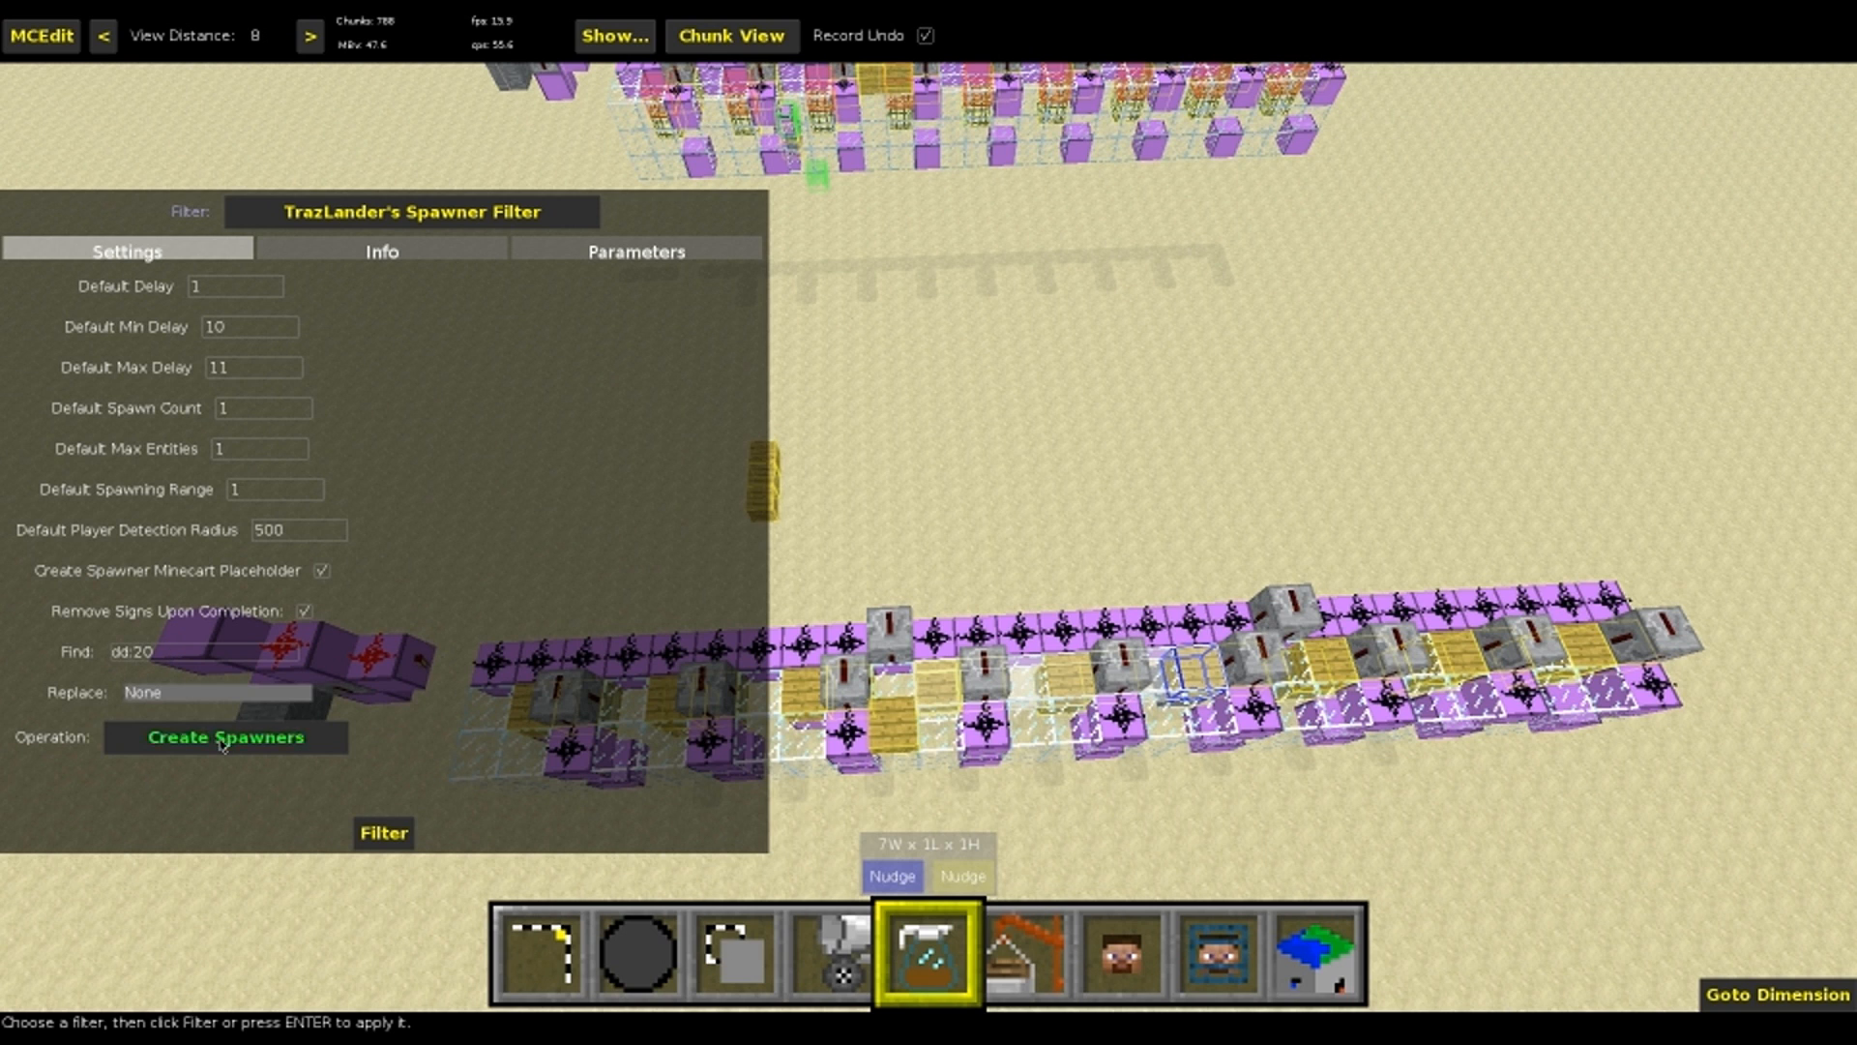
{"action": "left_click", "coordinate": [201, 761]}
{"action": "left_click", "coordinate": [384, 833]}
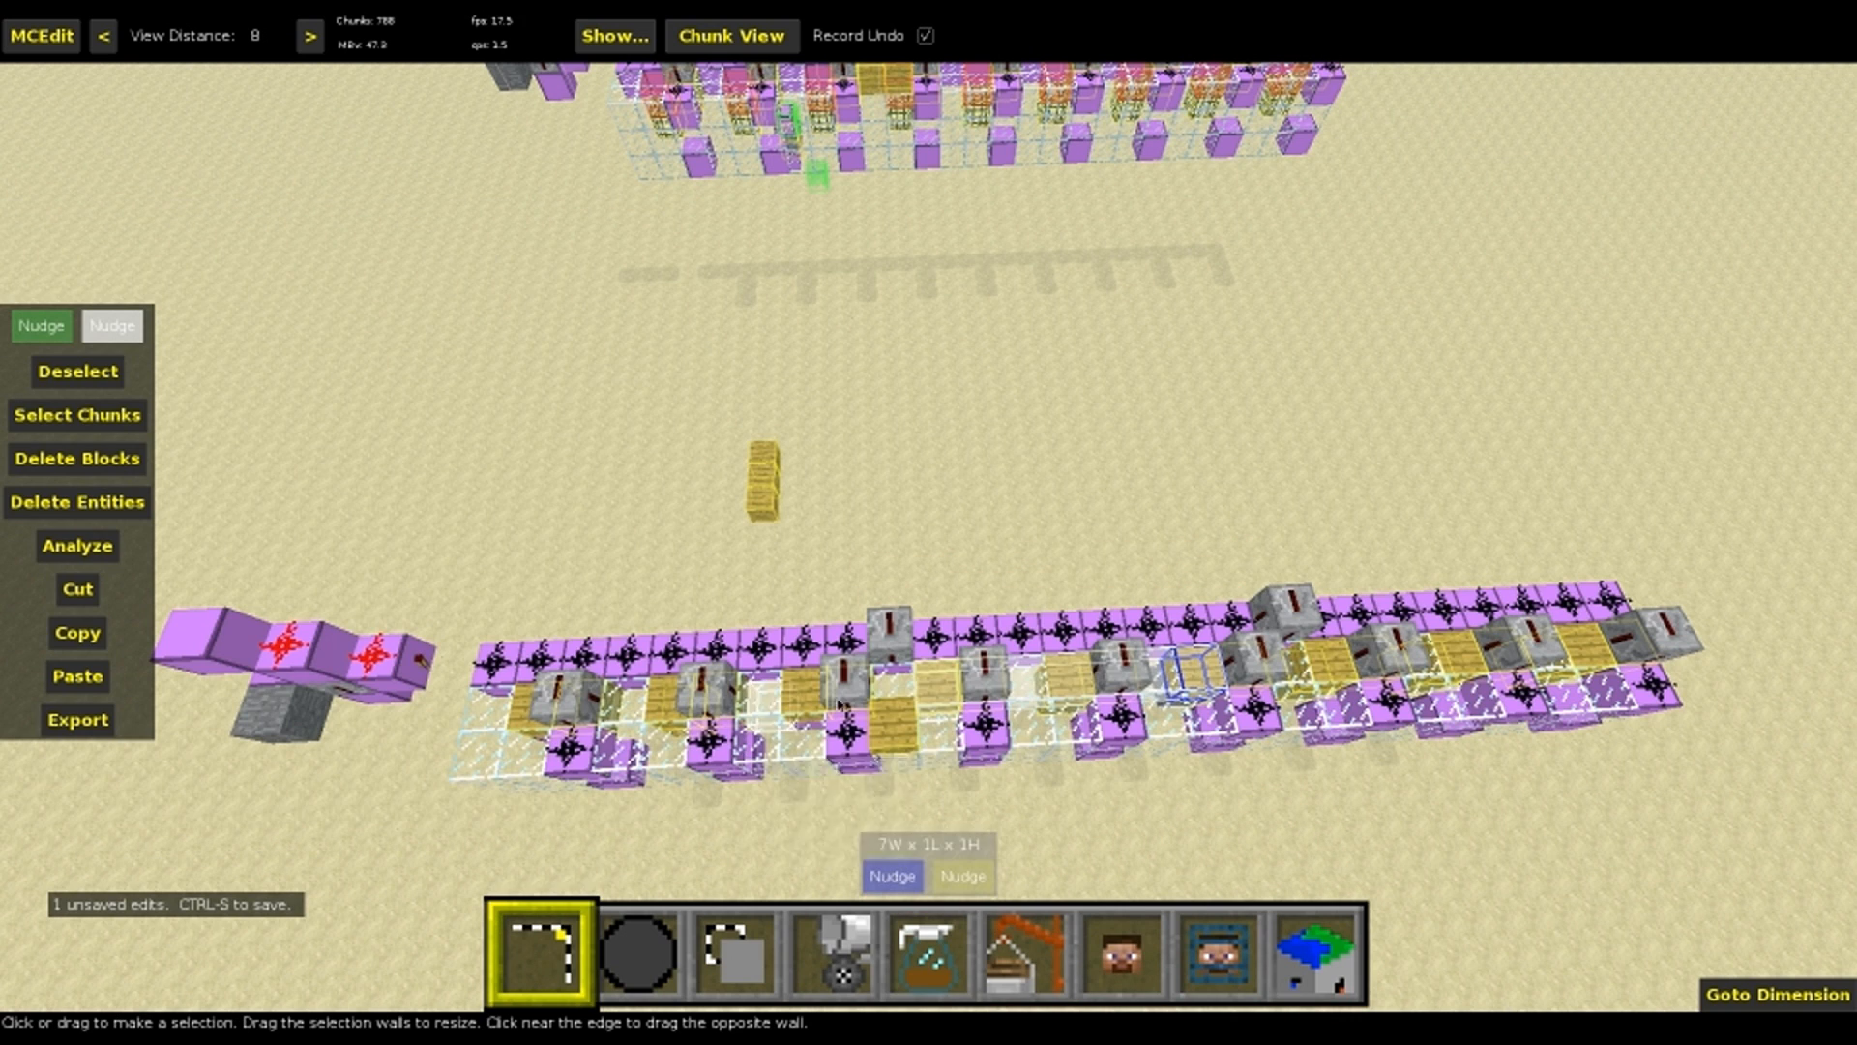
{"action": "mouse_move", "coordinate": [1193, 675]}
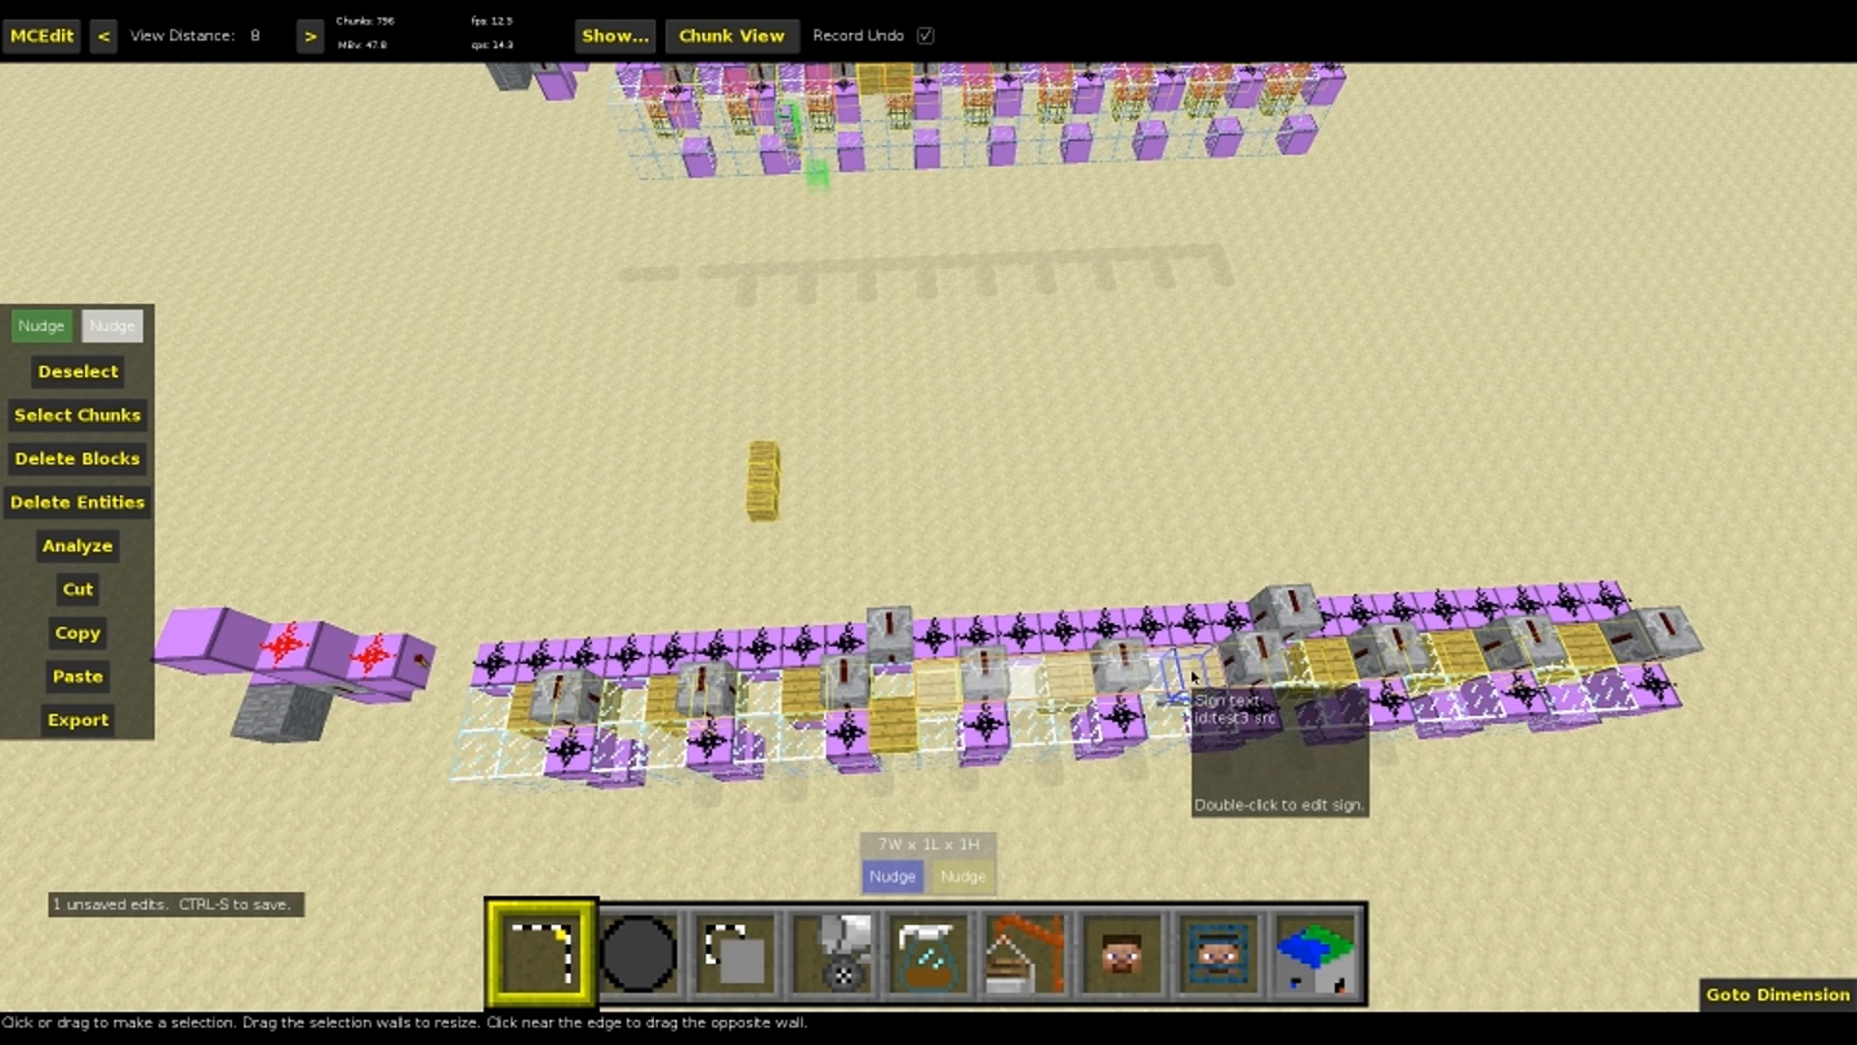
Add dy:-1 to the selected source signs by running Replace Sign Text with None as the find value
{"action": "key", "text": "5"}
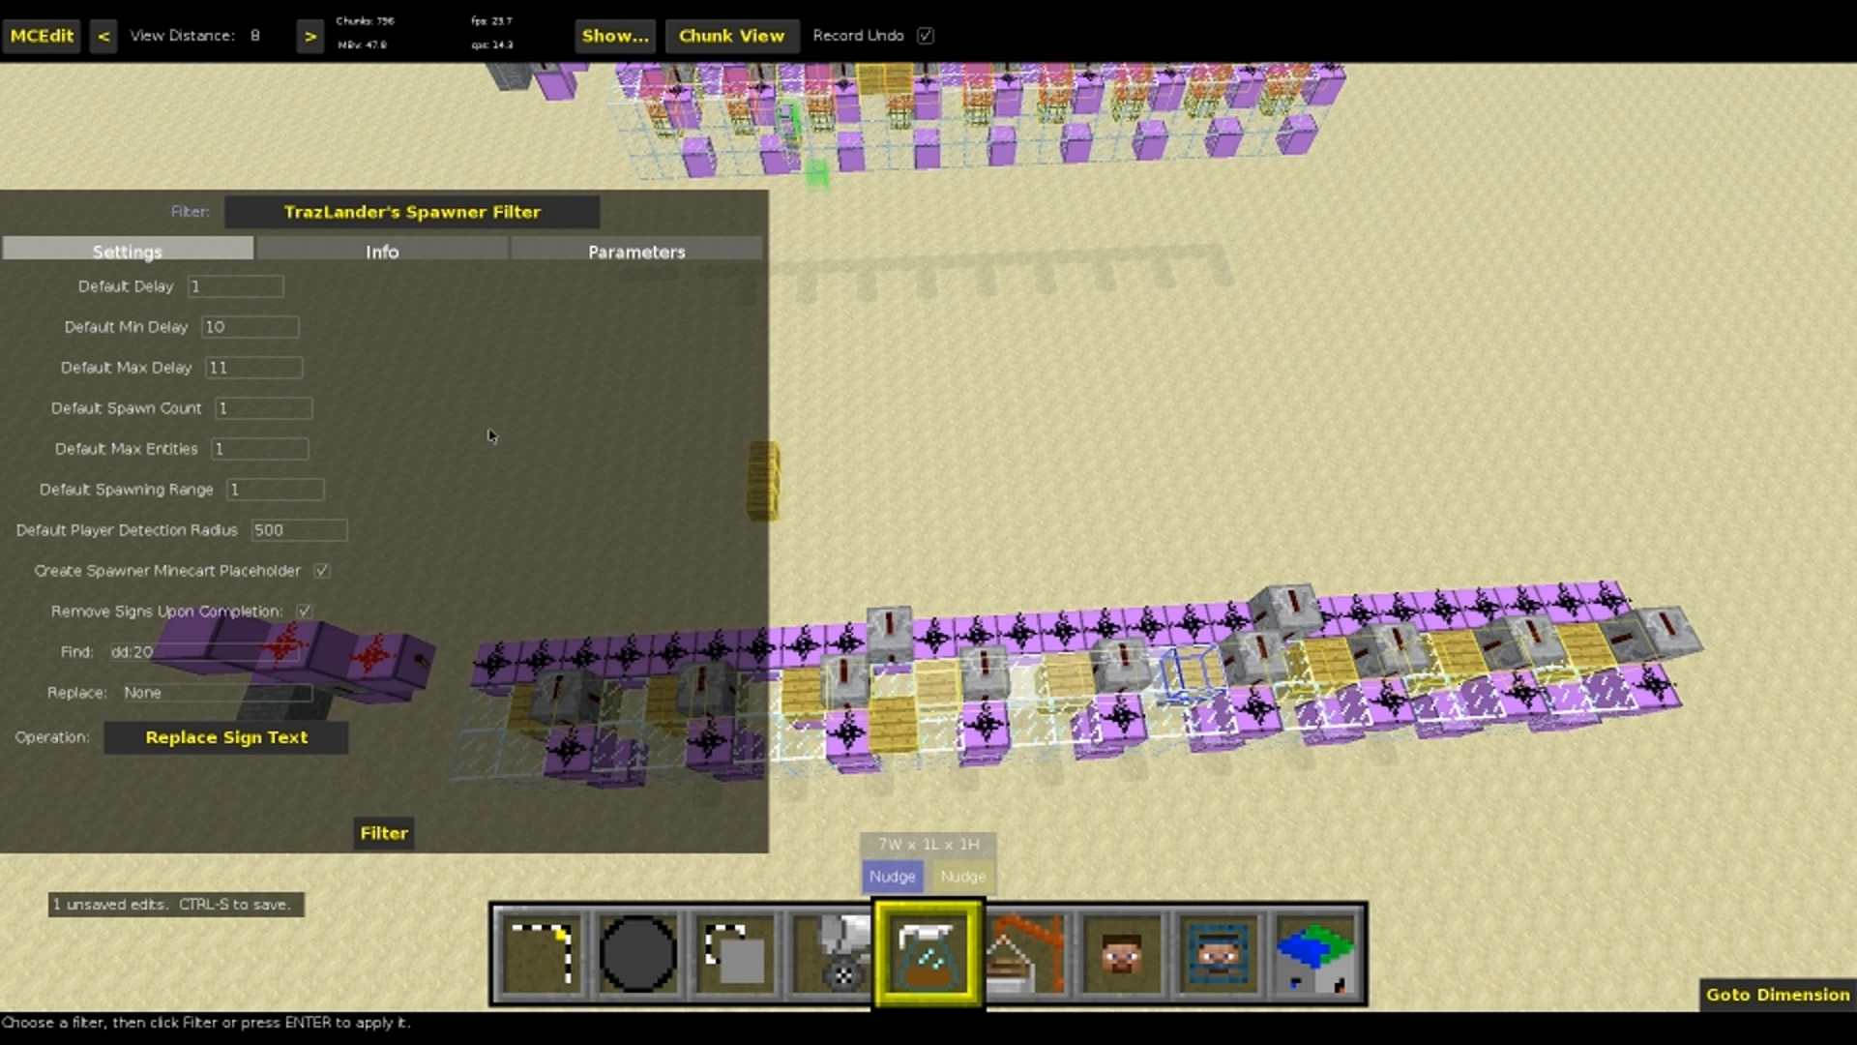
{"action": "left_click", "coordinate": [198, 659]}
{"action": "type", "text": "None"}
{"action": "key", "text": "Tab"}
{"action": "type", "text": "dd"}
{"action": "left_click", "coordinate": [384, 832]}
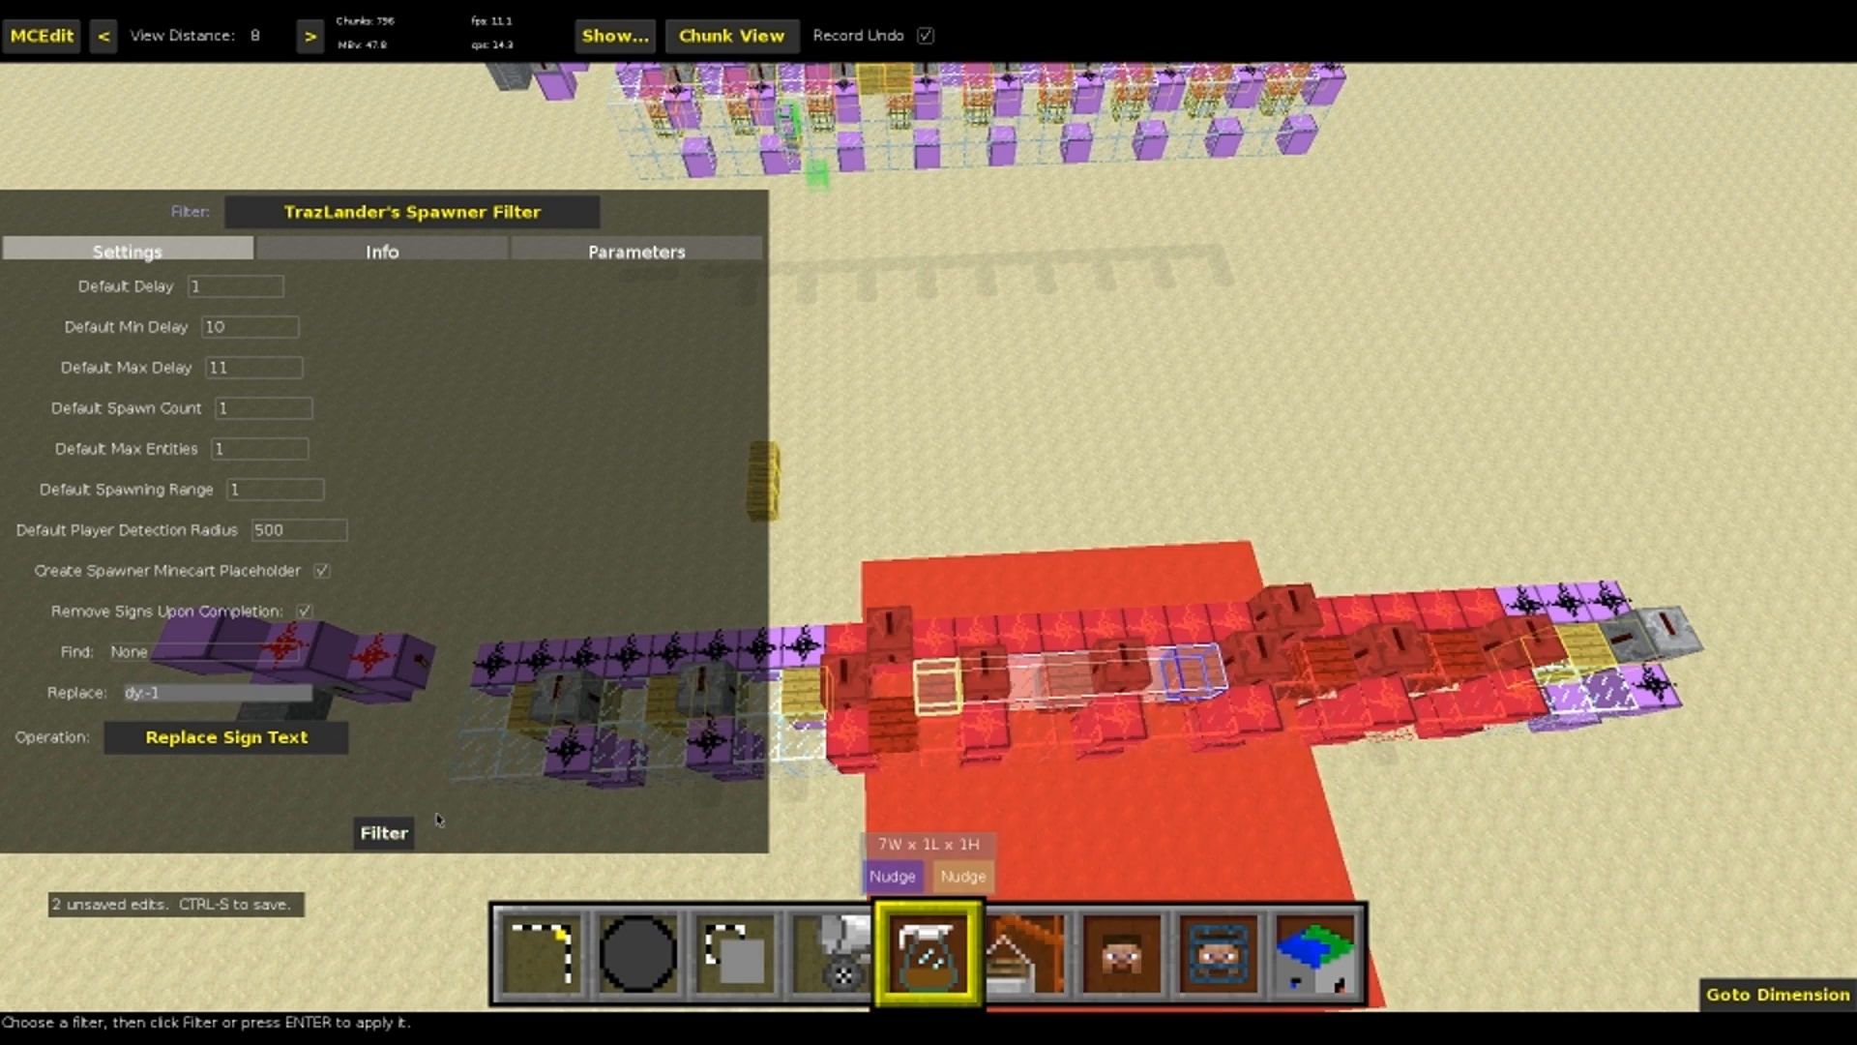
Select the 7W x 1L x 1H run of source signs at the machine's end, through the id:test3 src dd:40 ent sign
{"action": "right_click_drag", "start_coordinate": [1067, 693], "coordinate": [1316, 711]}
{"action": "key", "text": "w"}
{"action": "right_click_drag", "start_coordinate": [841, 611], "coordinate": [639, 600]}
{"action": "mouse_move", "coordinate": [834, 697]}
{"action": "right_mouse_down"}
{"action": "mouse_move", "coordinate": [774, 686]}
{"action": "mouse_move", "coordinate": [890, 619]}
{"action": "mouse_move", "coordinate": [834, 696]}
{"action": "right_mouse_up"}
{"action": "key", "text": "s"}
{"action": "left_click", "coordinate": [834, 694]}
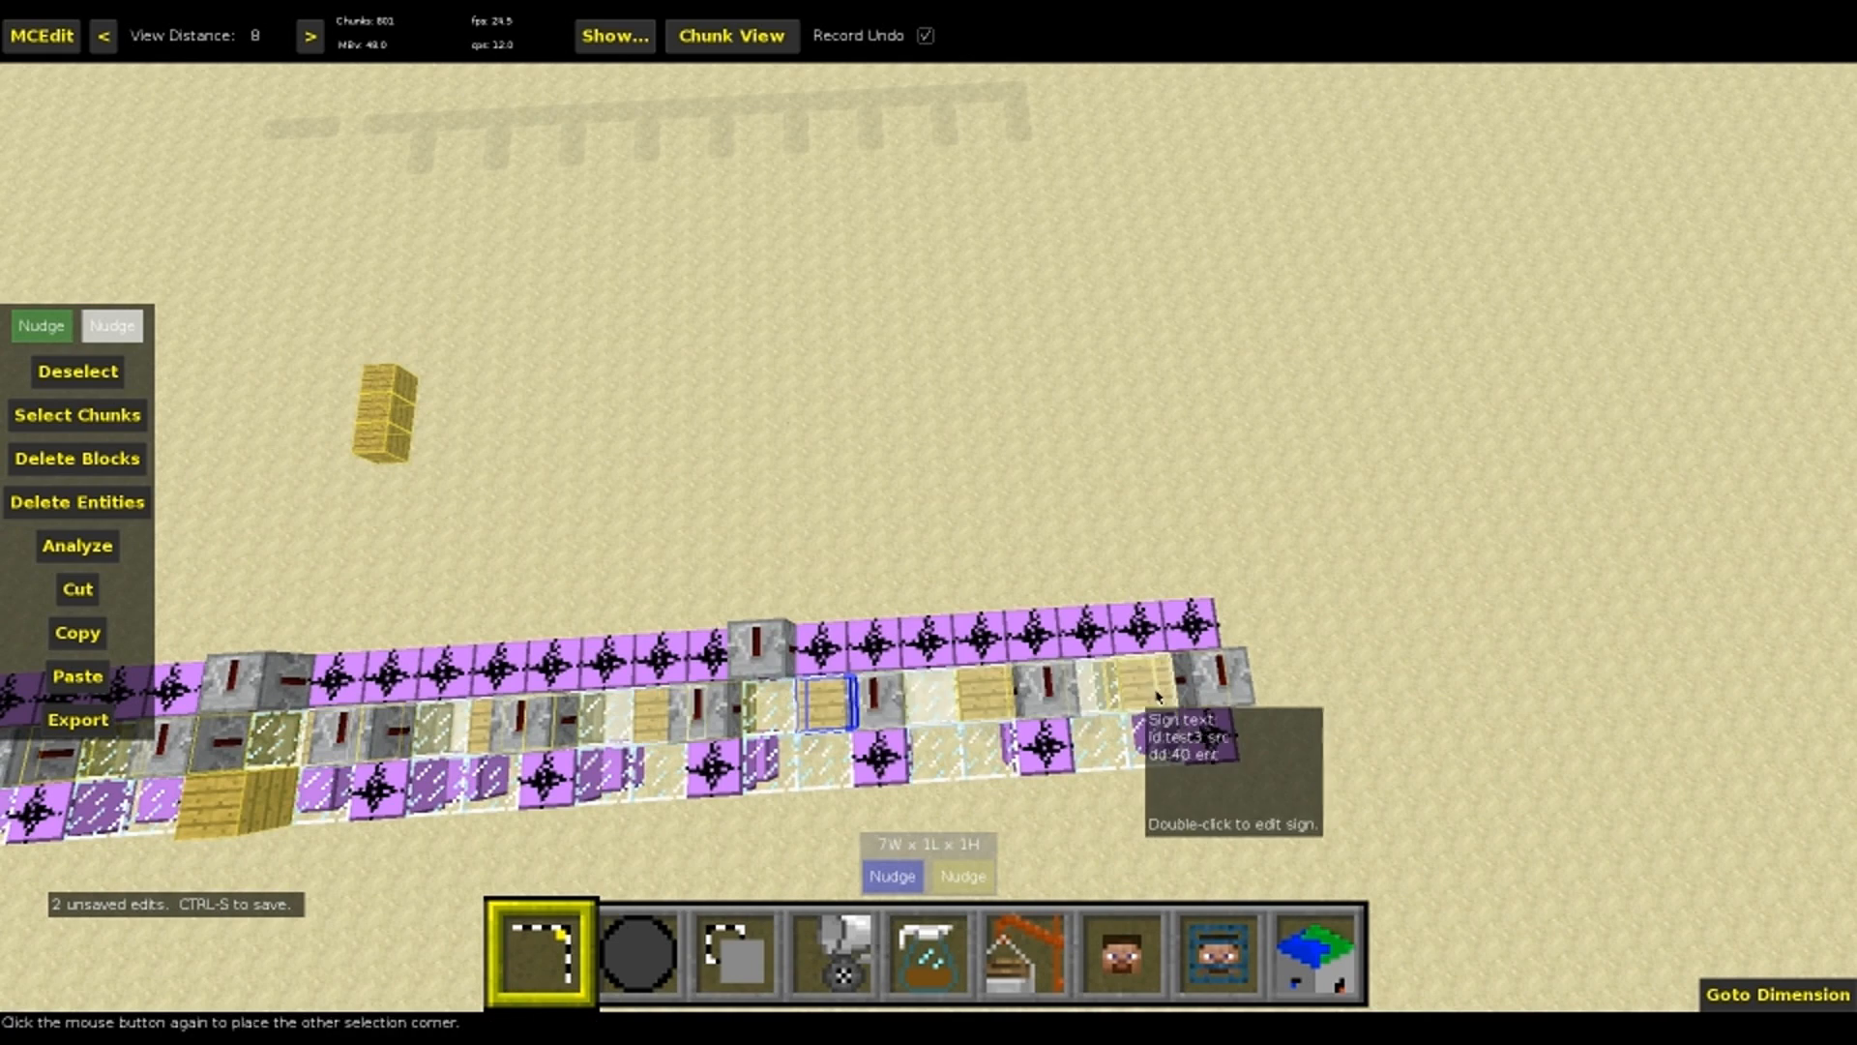
{"action": "left_click", "coordinate": [1146, 696]}
{"action": "key", "text": "5"}
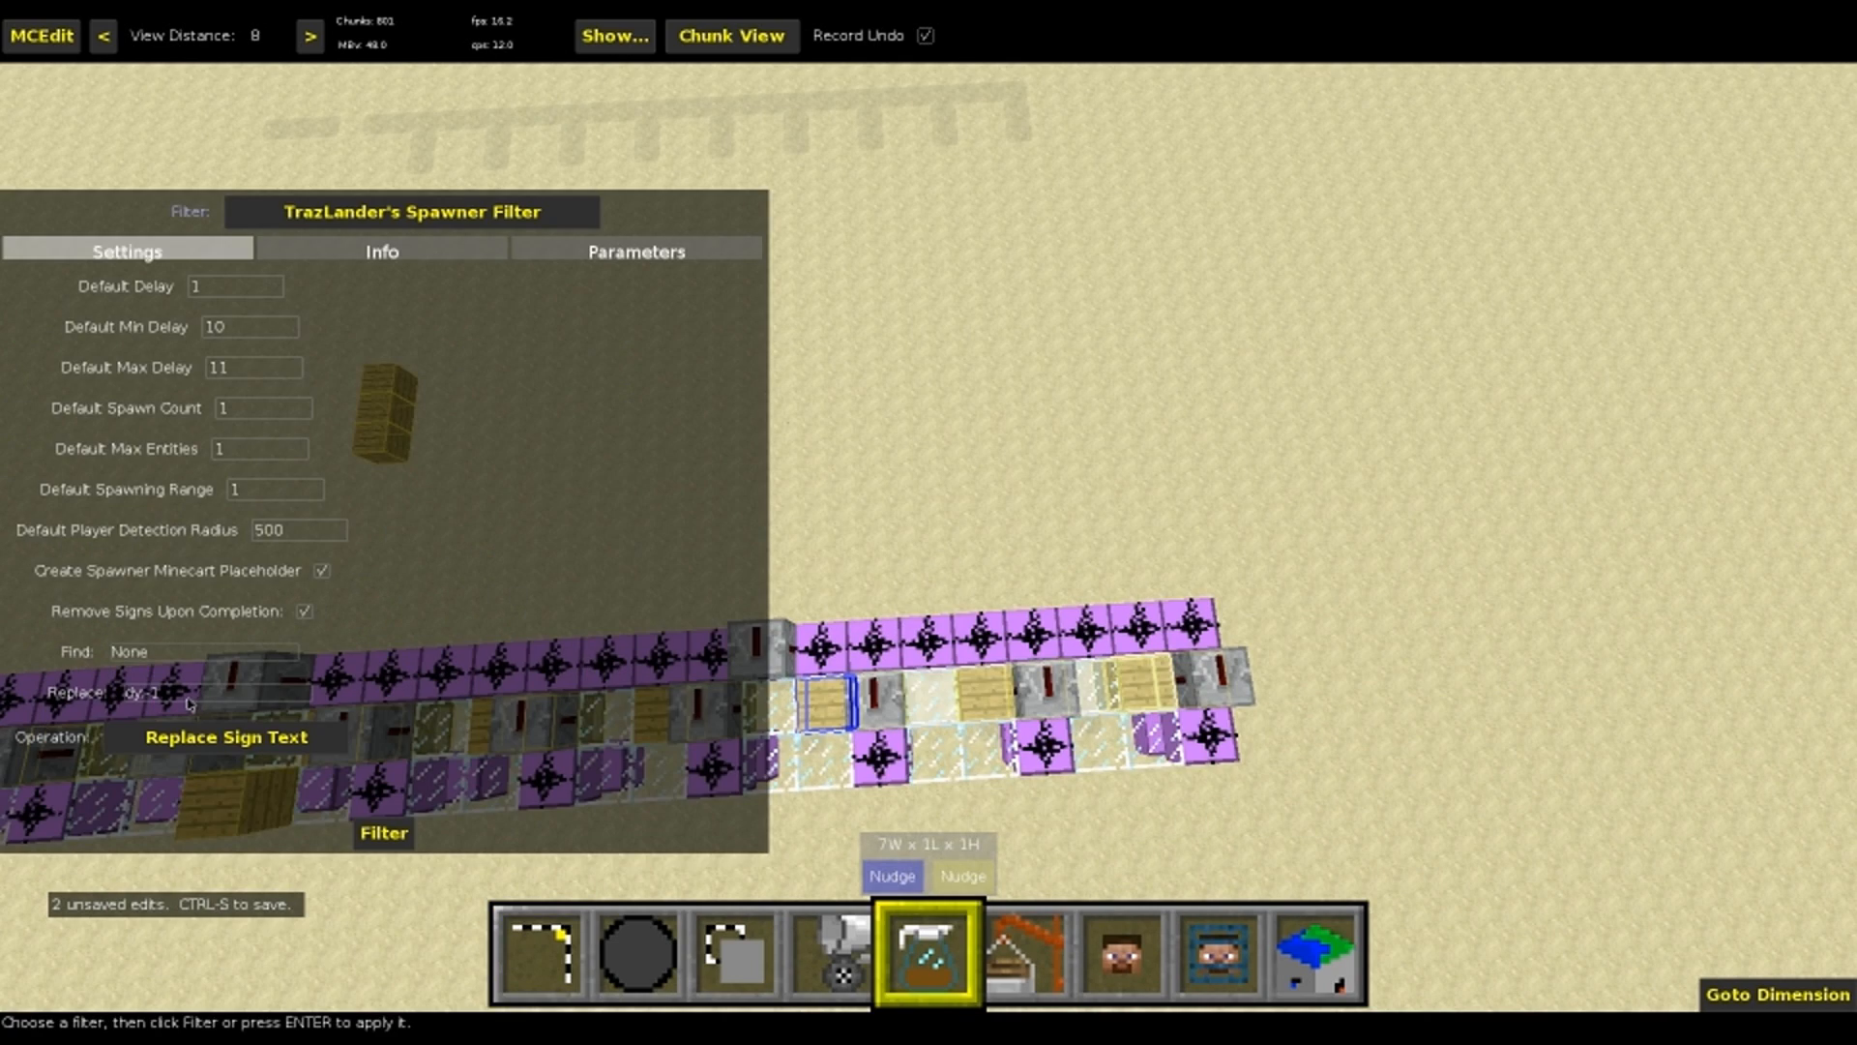
{"action": "key", "text": "1"}
Select a 1W x 1L x 6H column of dest signs in the floating block of id:#3 signs
{"action": "right_click_drag", "start_coordinate": [590, 716], "coordinate": [691, 764]}
{"action": "right_click_drag", "start_coordinate": [1068, 367], "coordinate": [977, 363]}
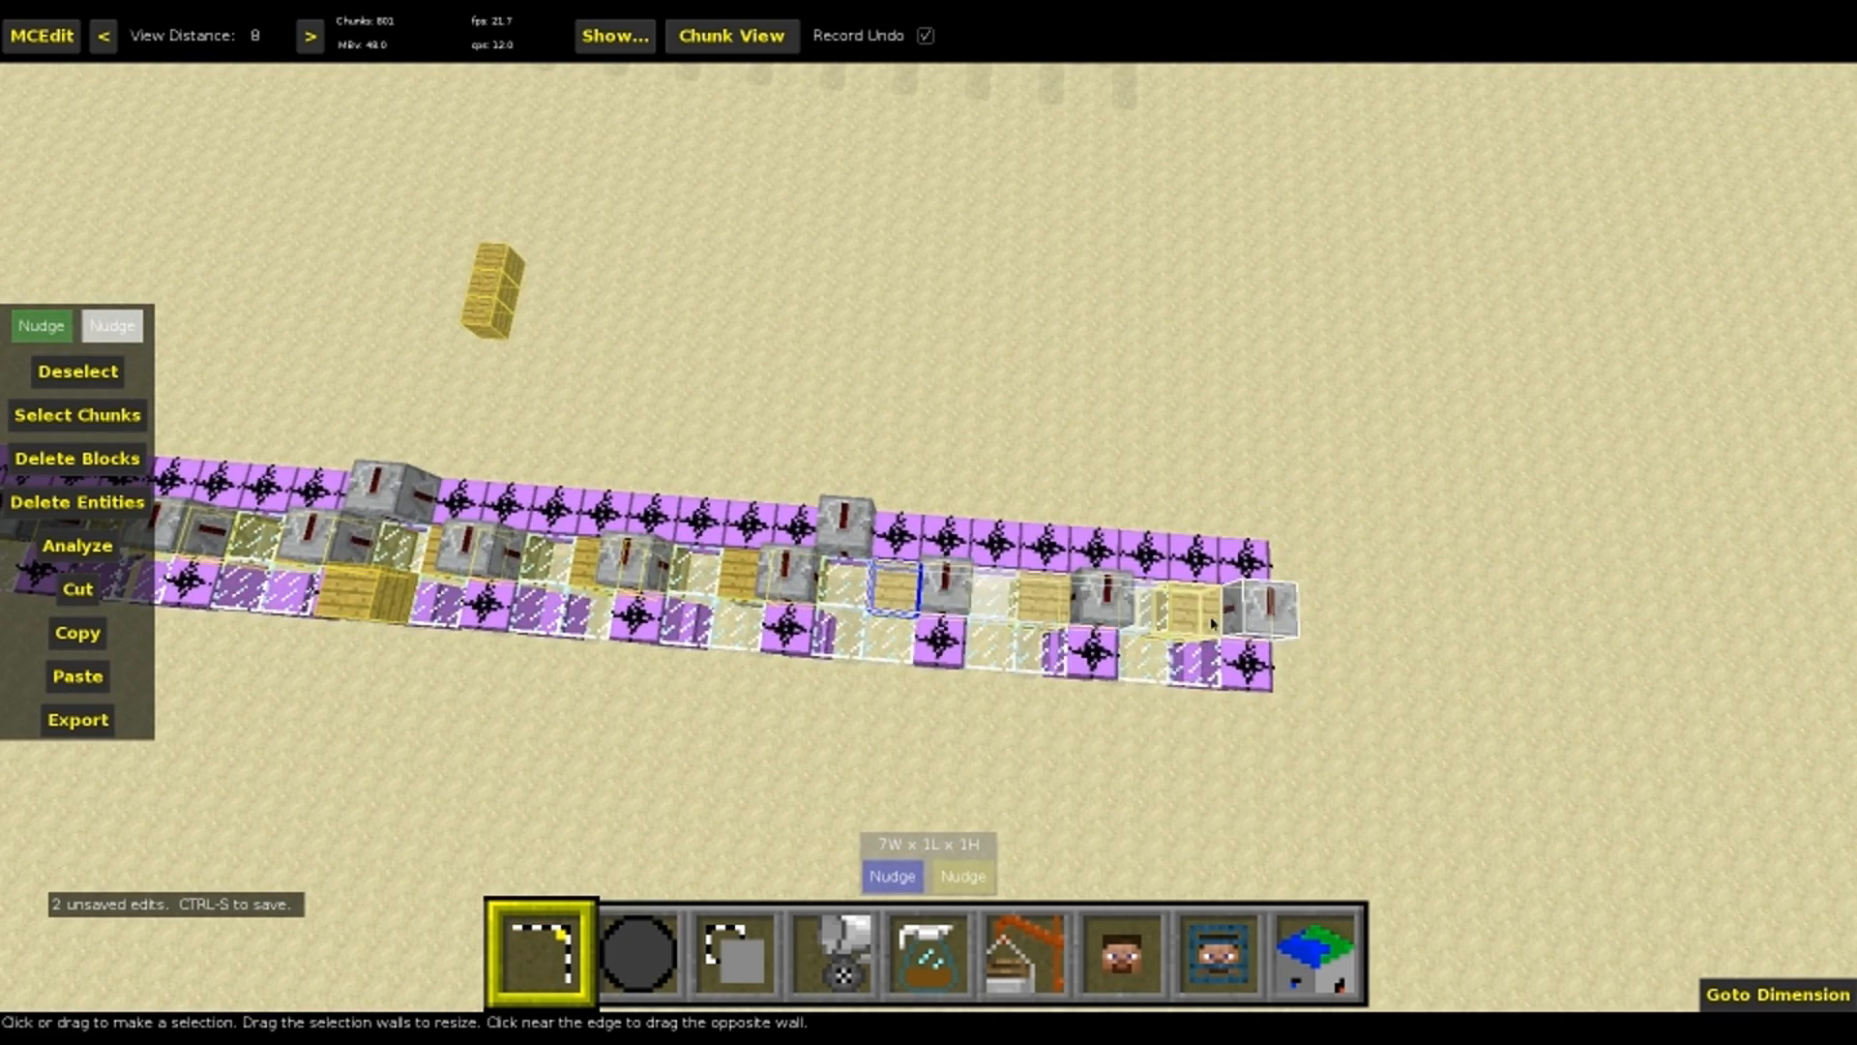
{"action": "mouse_move", "coordinate": [454, 581]}
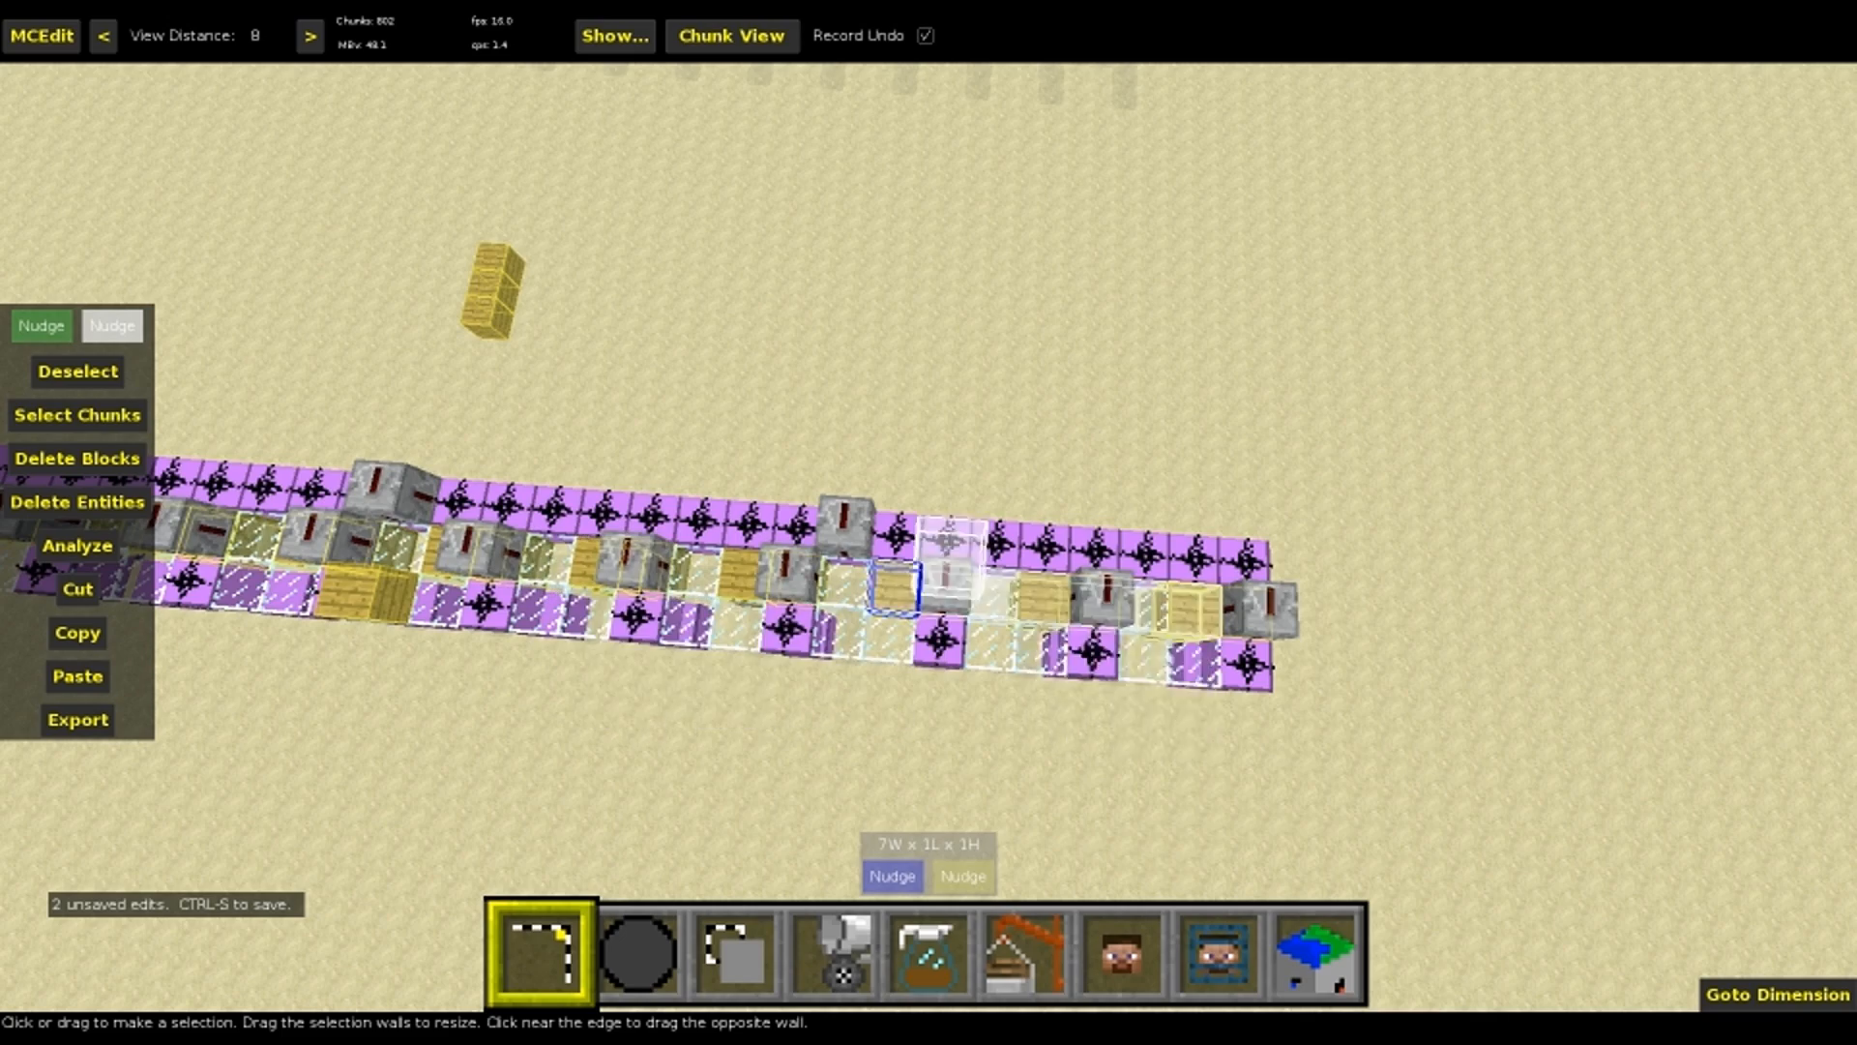
{"action": "right_click_drag", "start_coordinate": [945, 542], "coordinate": [624, 503]}
{"action": "key", "text": "w"}
{"action": "key", "text": "w"}
{"action": "key", "text": "w"}
{"action": "key", "text": "w"}
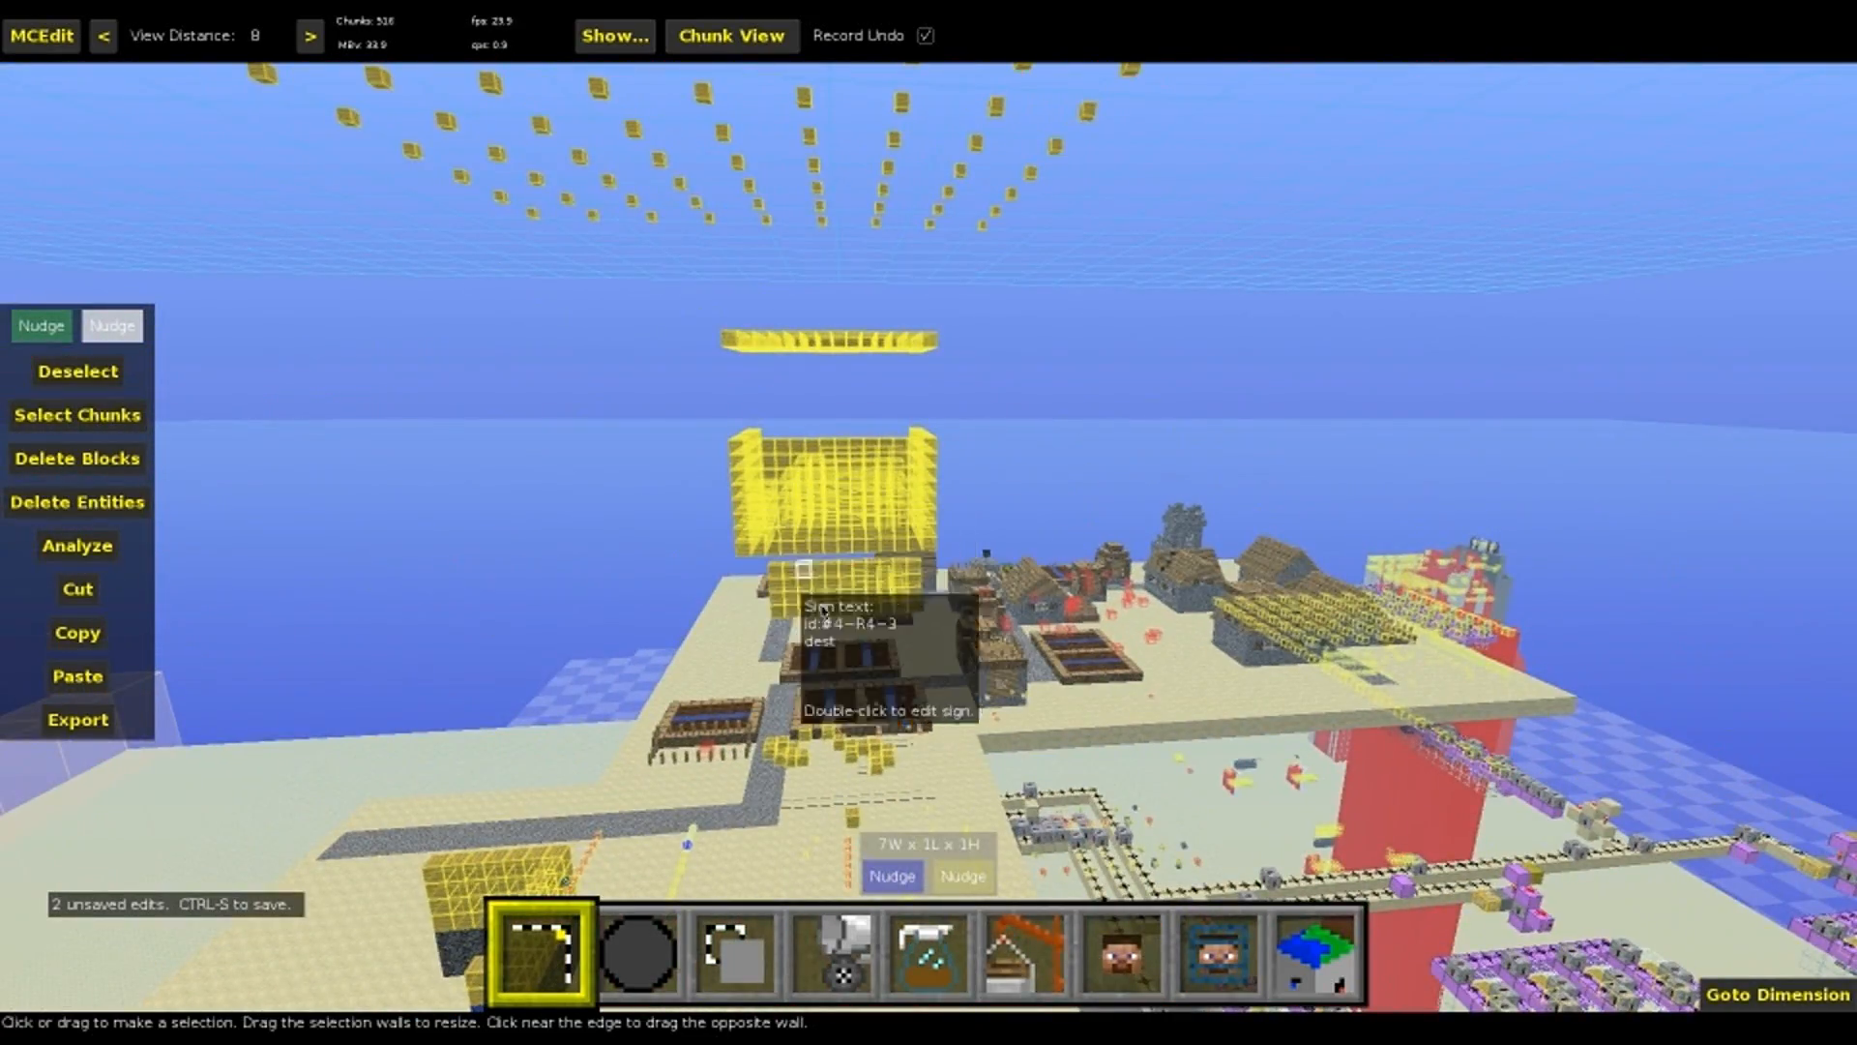
{"action": "key", "text": "w"}
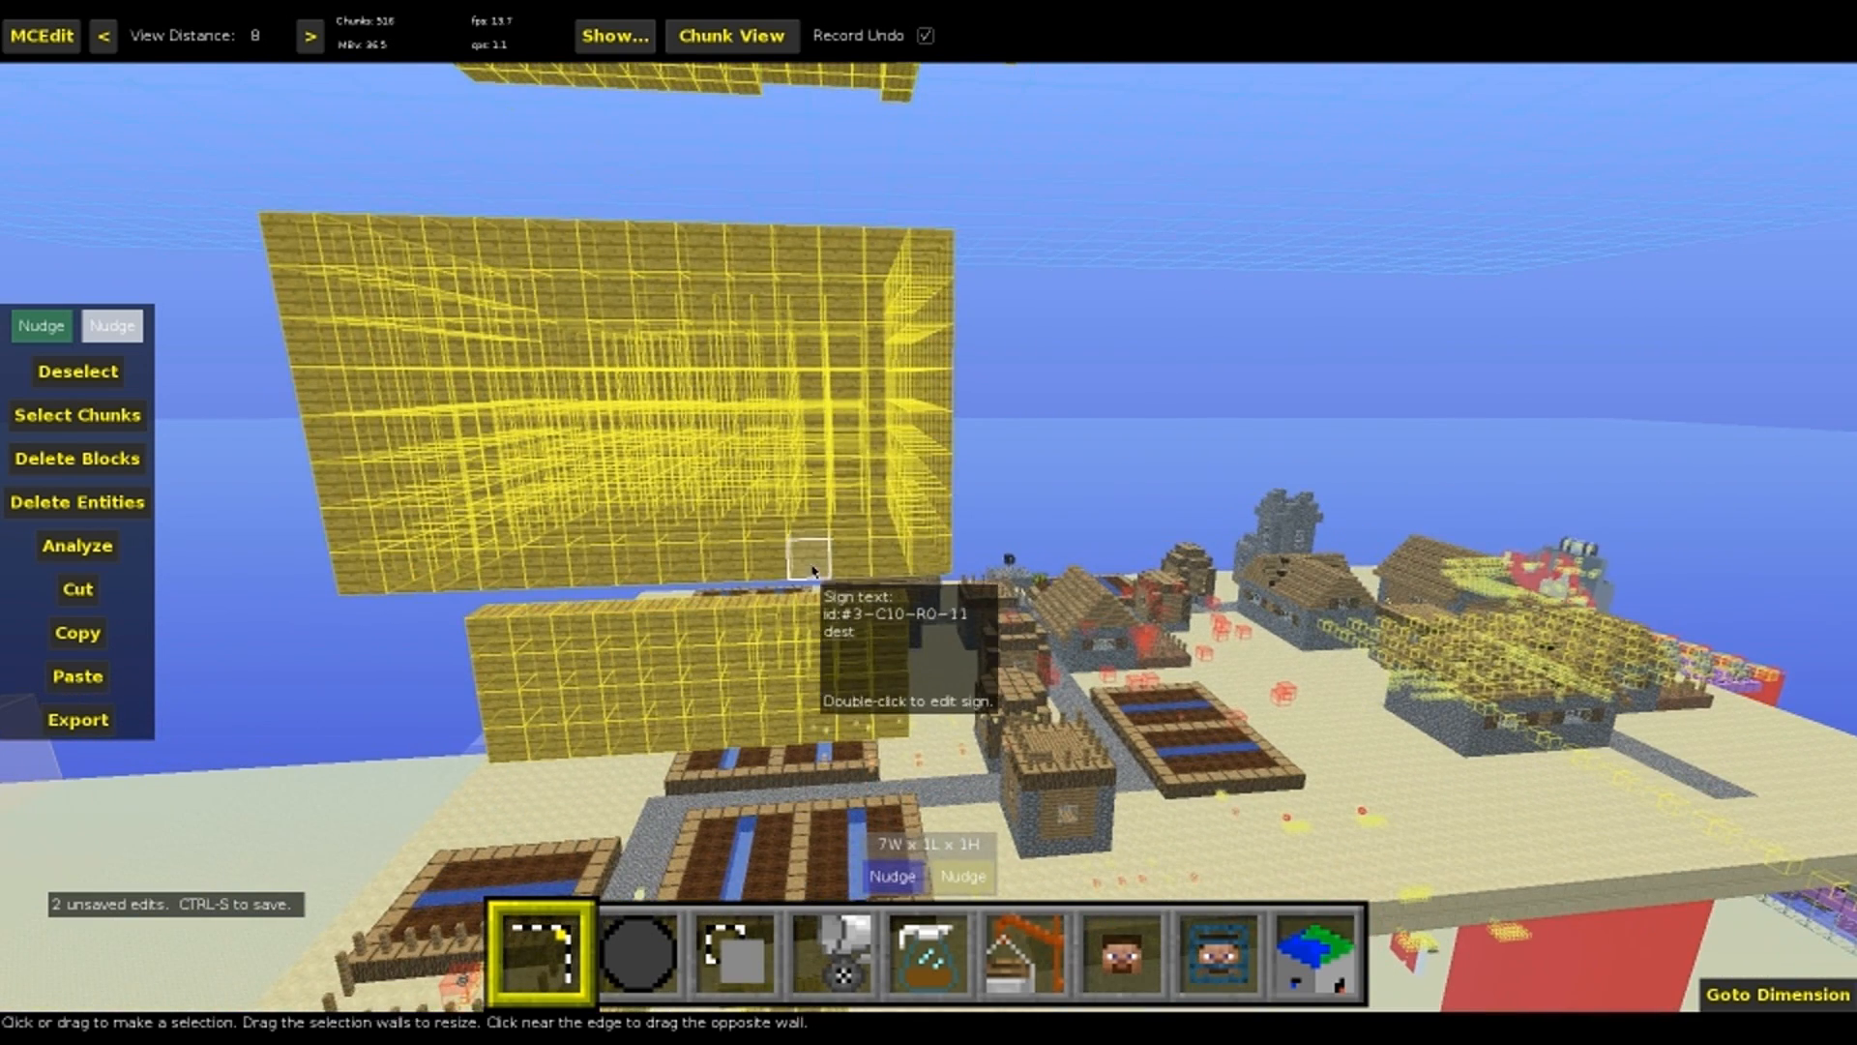
{"action": "left_click_drag", "start_coordinate": [813, 571], "coordinate": [798, 377]}
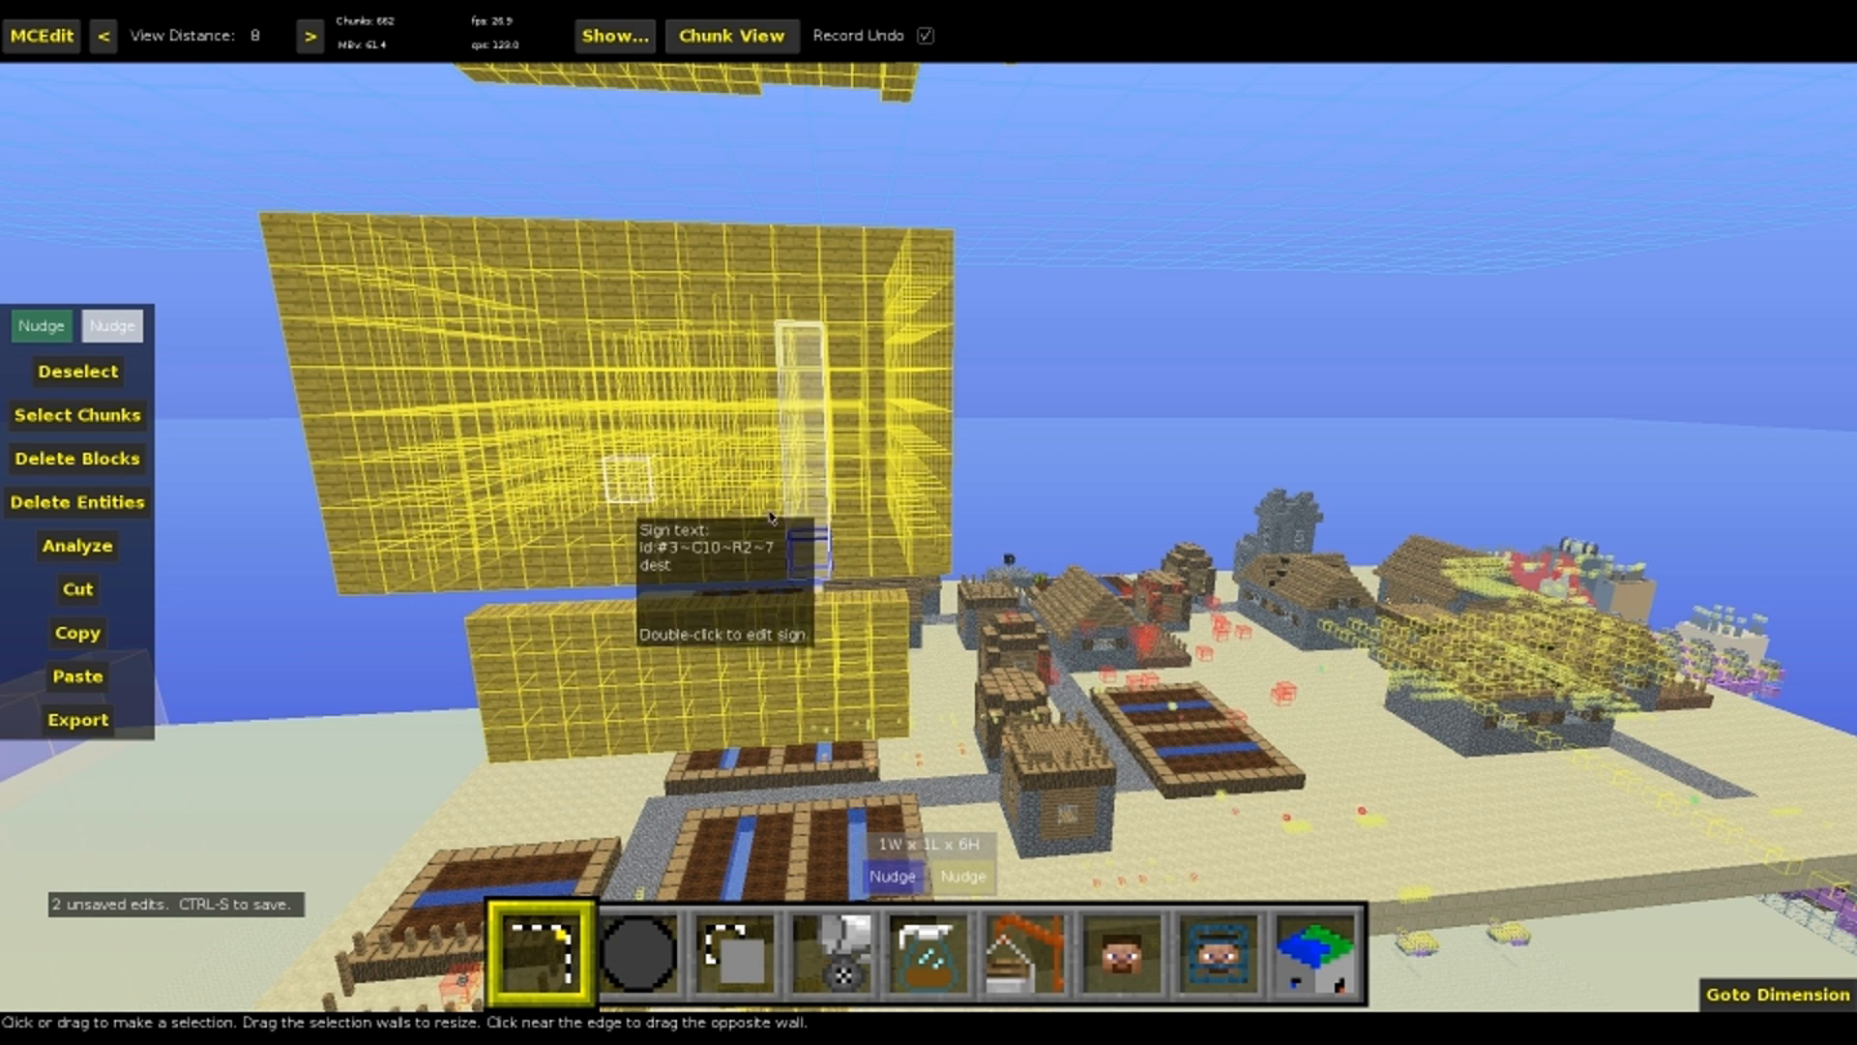
Select the single id:#4~R1~2 source sign with src dy:-14.6 and dd:82 in the machine rows
{"action": "right_click", "coordinate": [764, 360]}
{"action": "key", "text": "a"}
{"action": "right_click", "coordinate": [749, 362]}
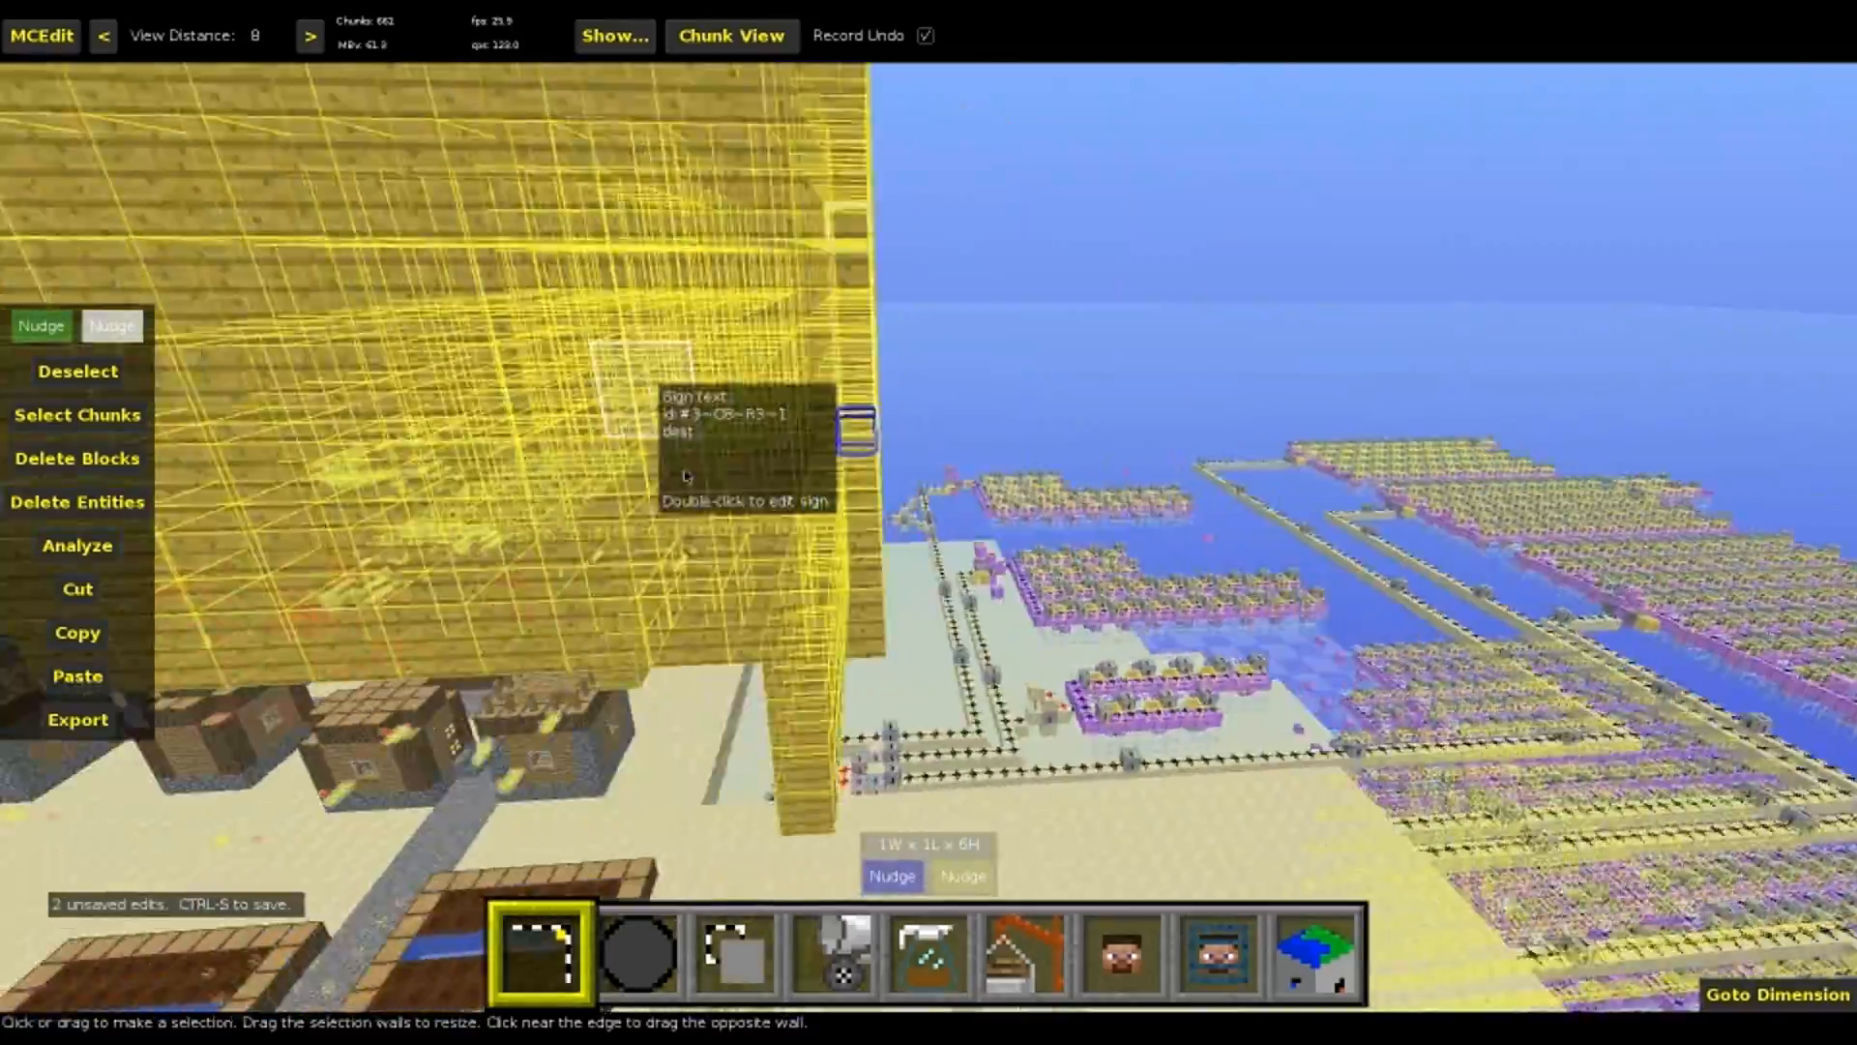
{"action": "key", "text": "s"}
{"action": "right_click", "coordinate": [1108, 433]}
{"action": "key", "text": "w"}
{"action": "key", "text": "w"}
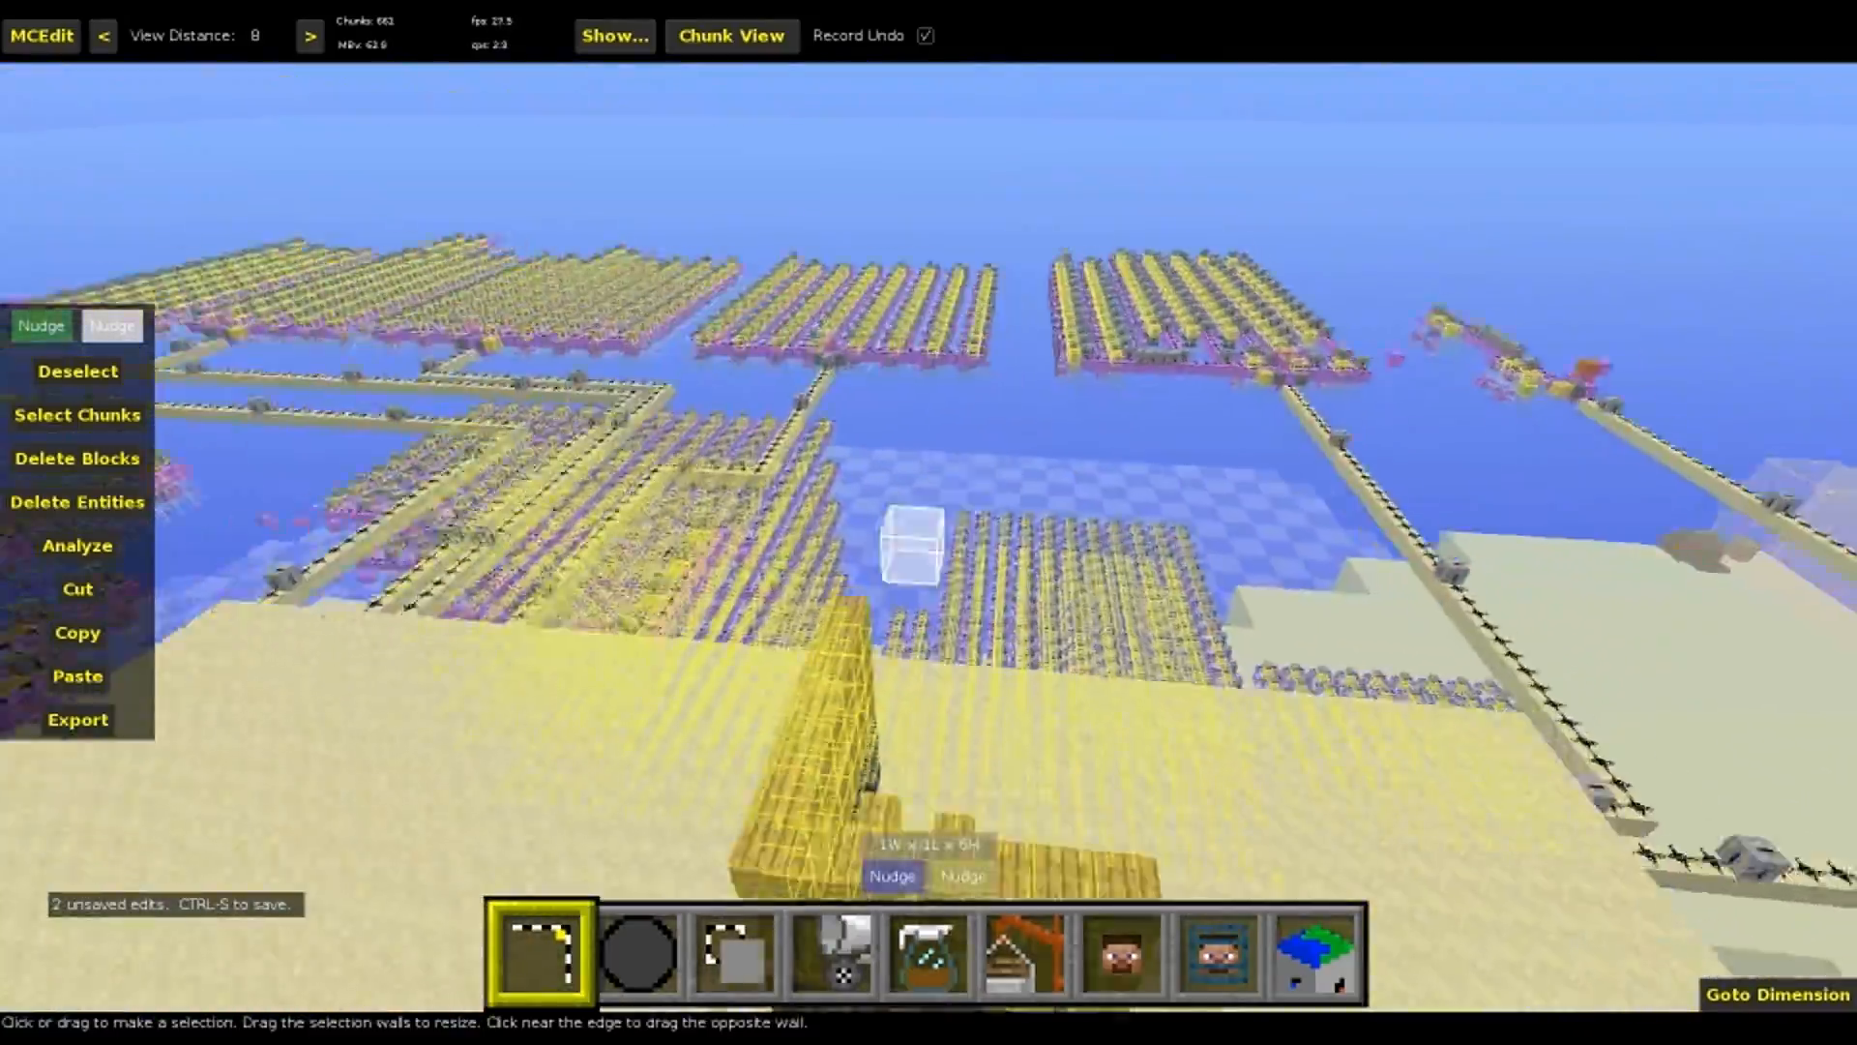
{"action": "key", "text": "w"}
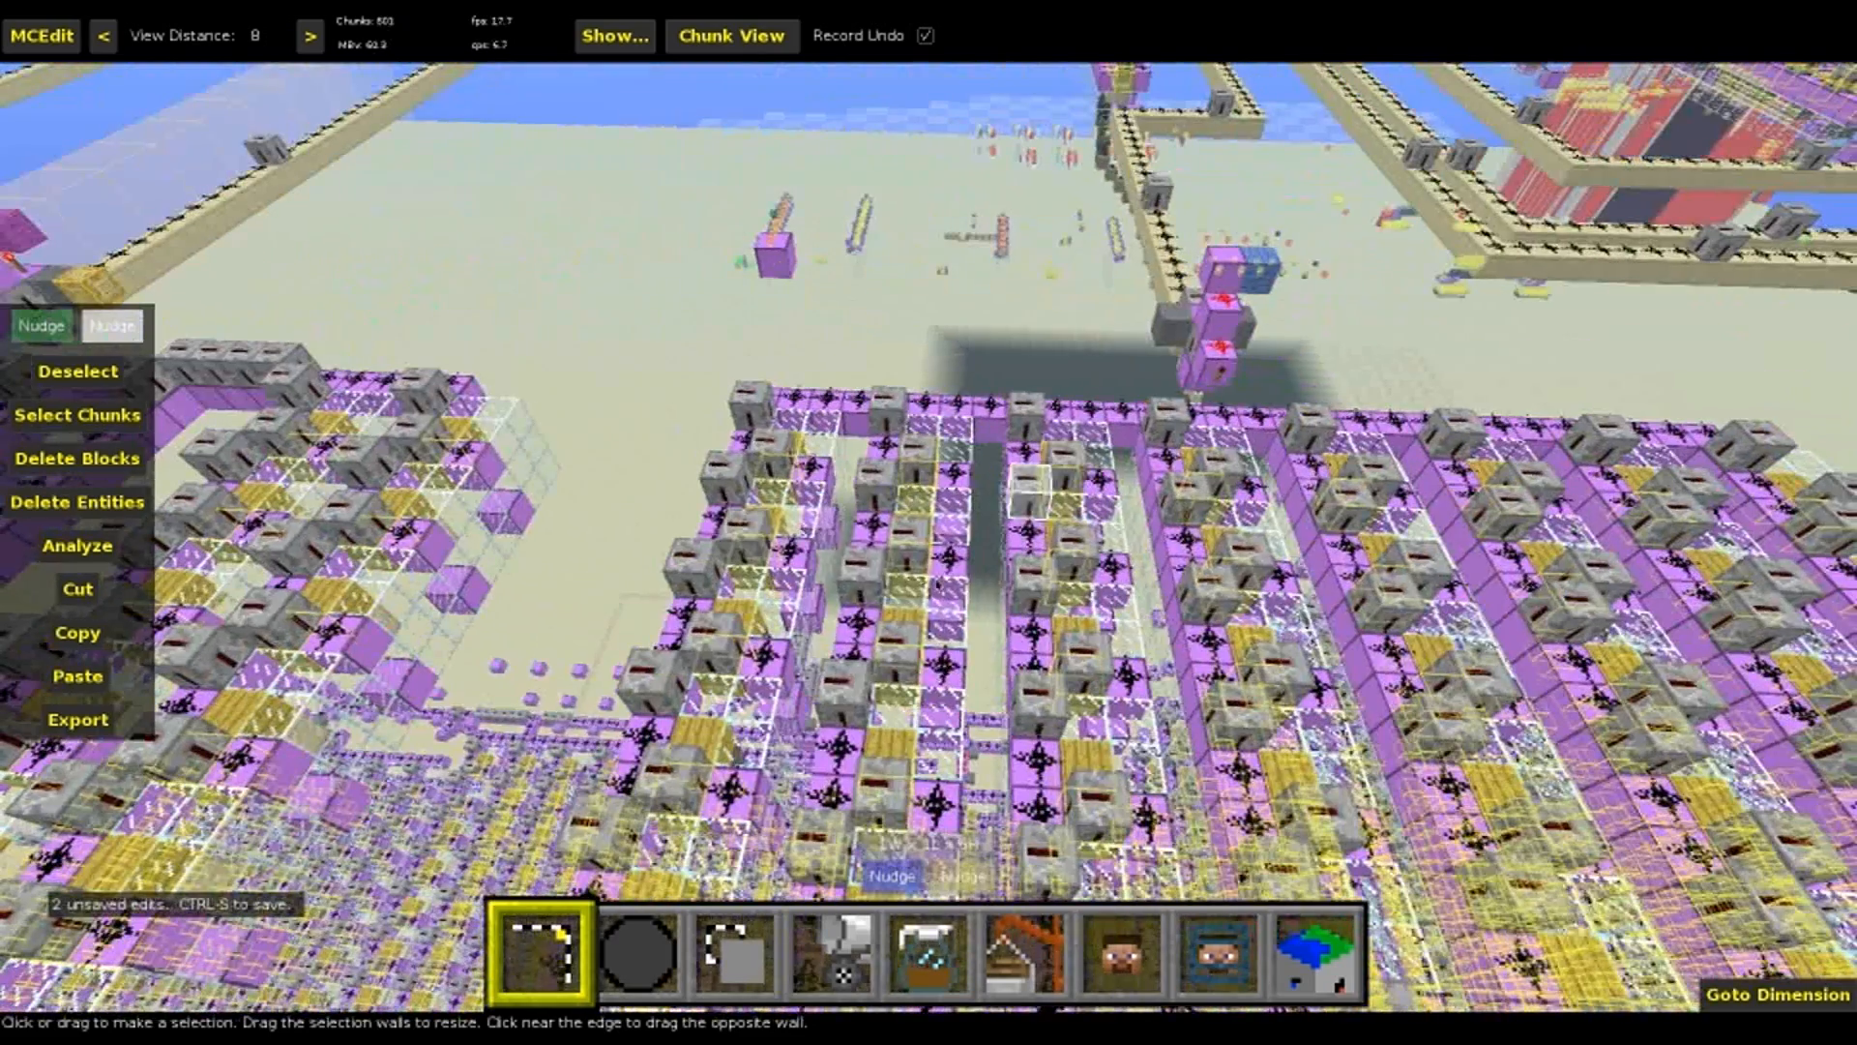
{"action": "left_click", "coordinate": [772, 518]}
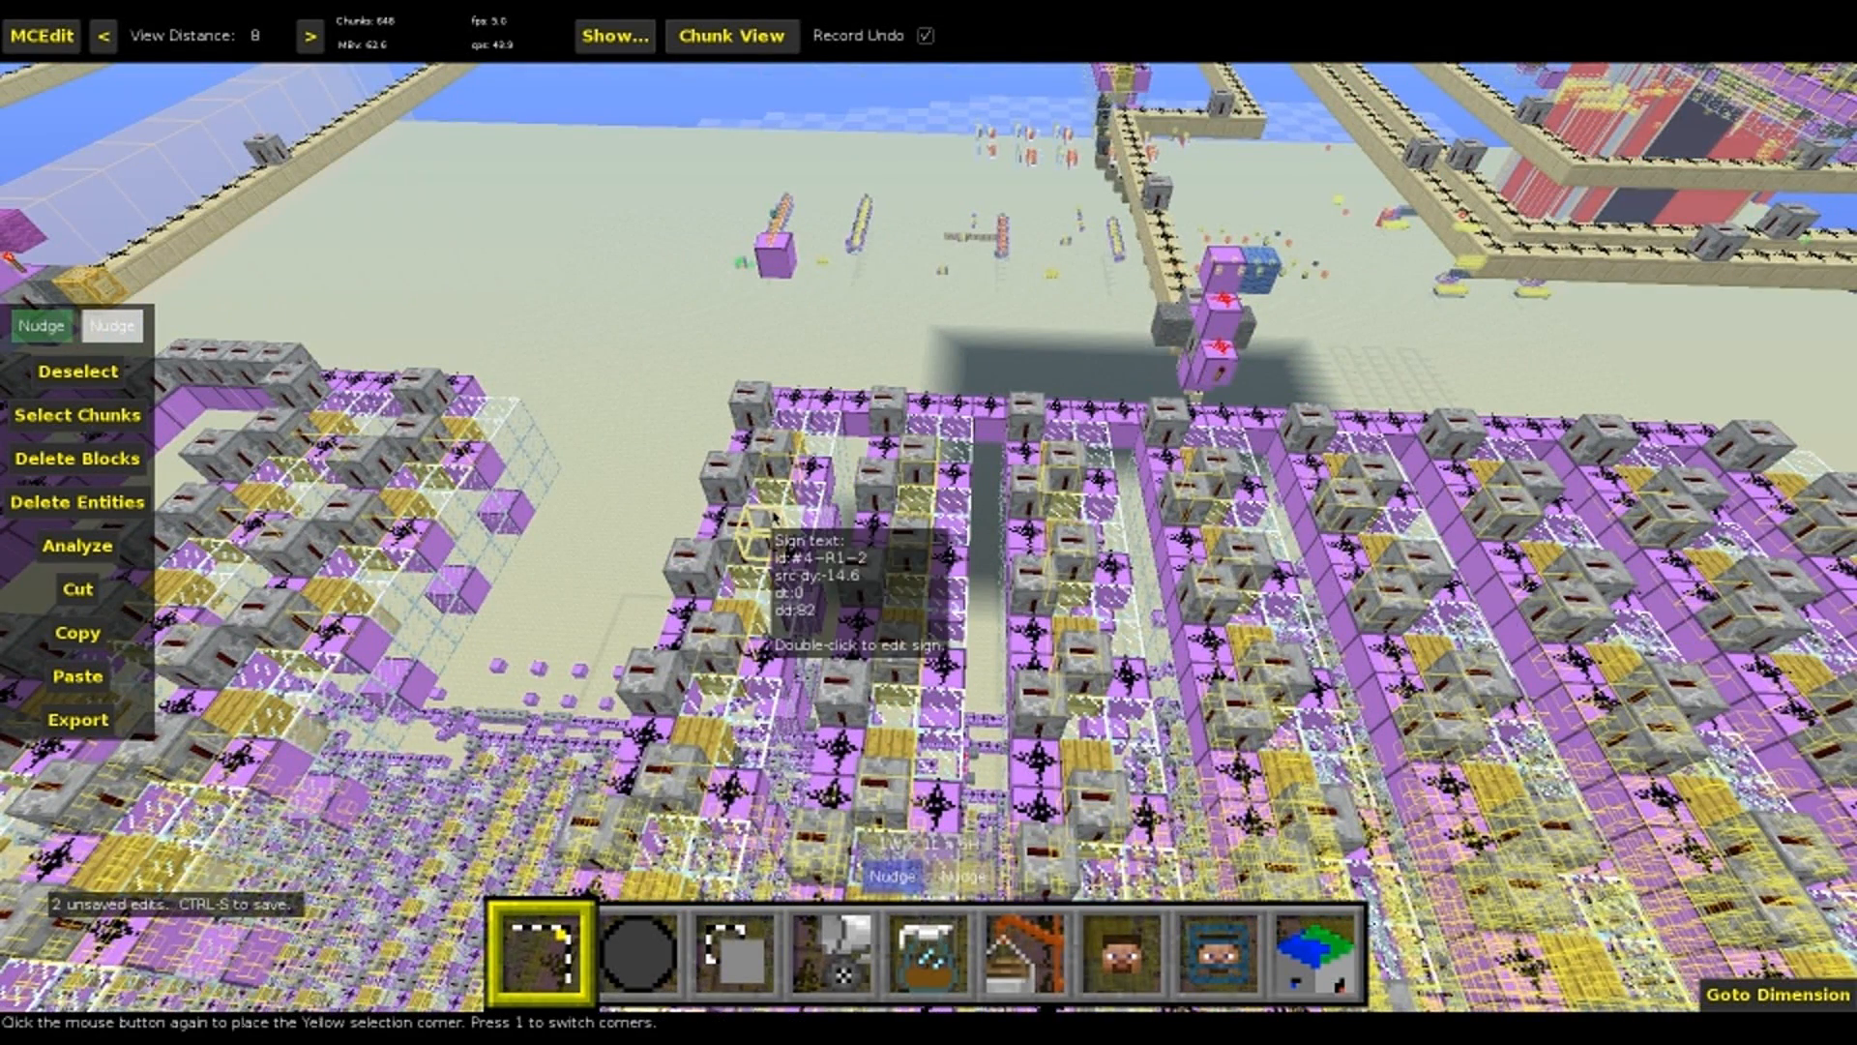
{"action": "left_click", "coordinate": [778, 519]}
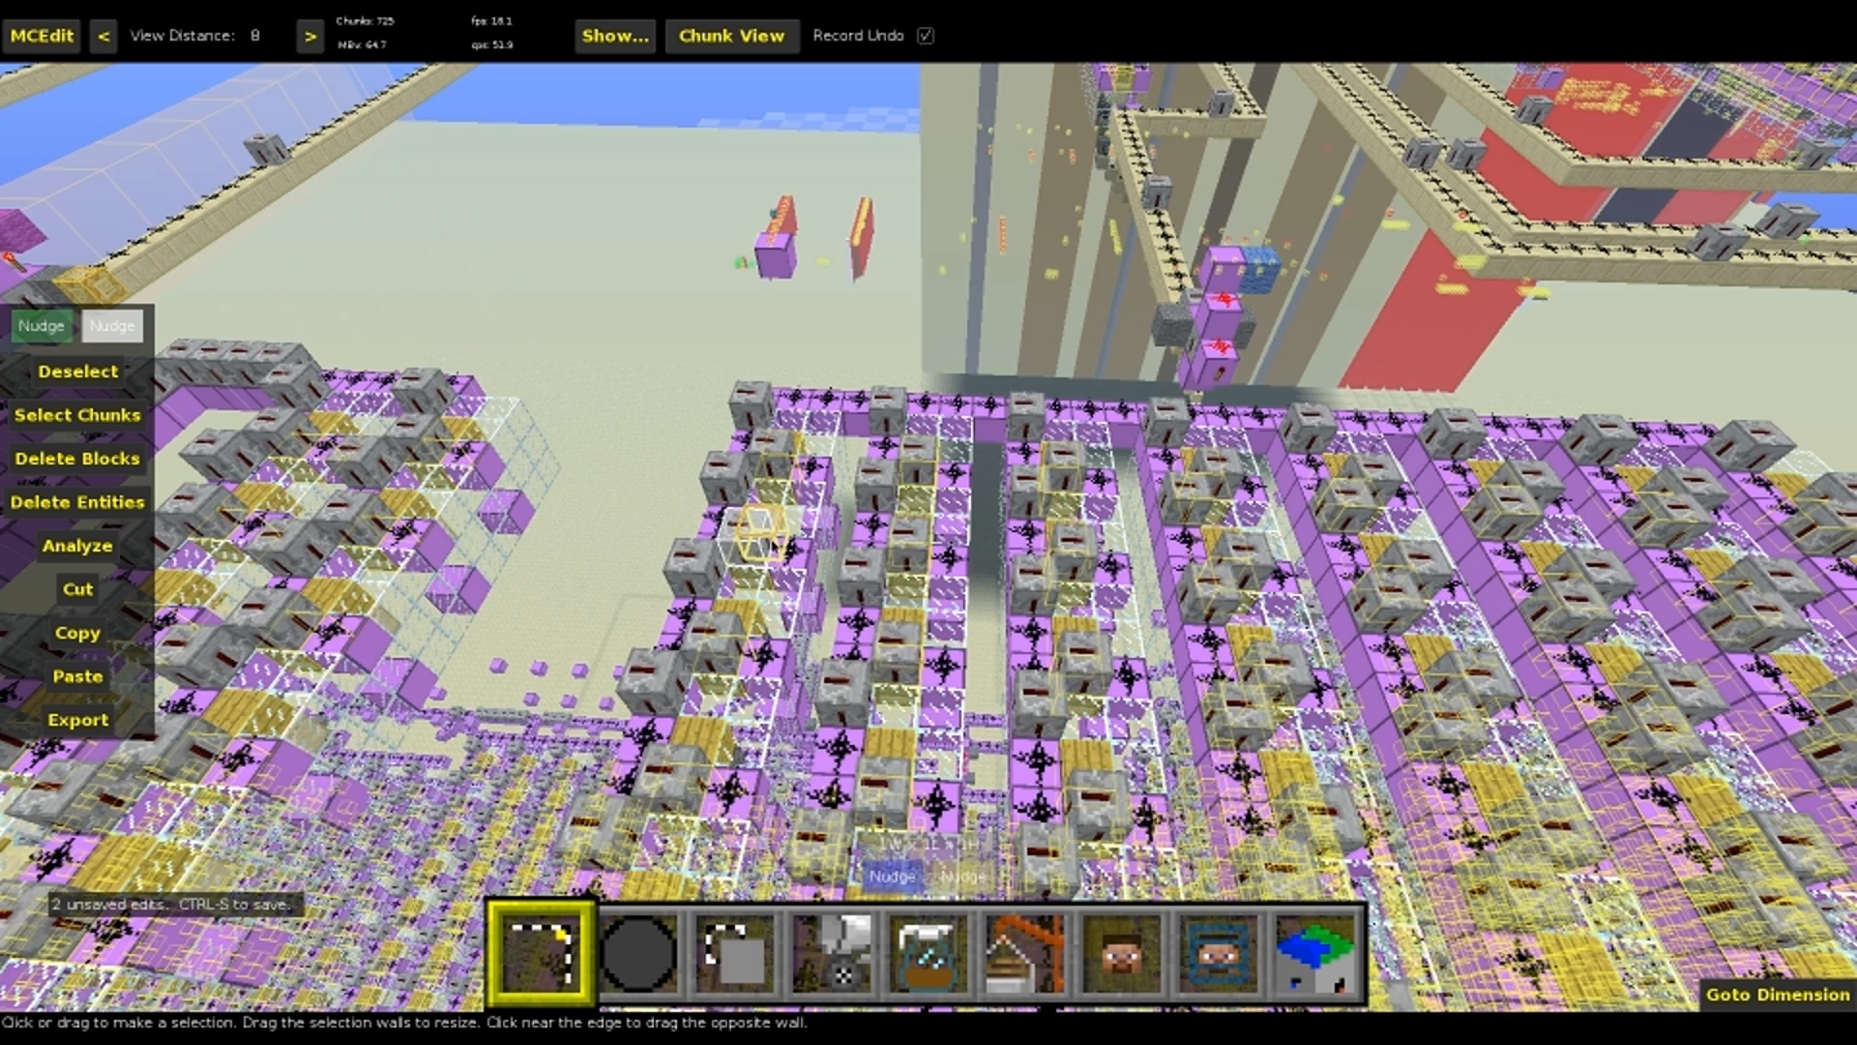
Select a 2W x 1L x 29H column from the id:#3~C10~R7~1 dest sign down to the ground
{"action": "right_click", "coordinate": [782, 515]}
{"action": "key", "text": "w"}
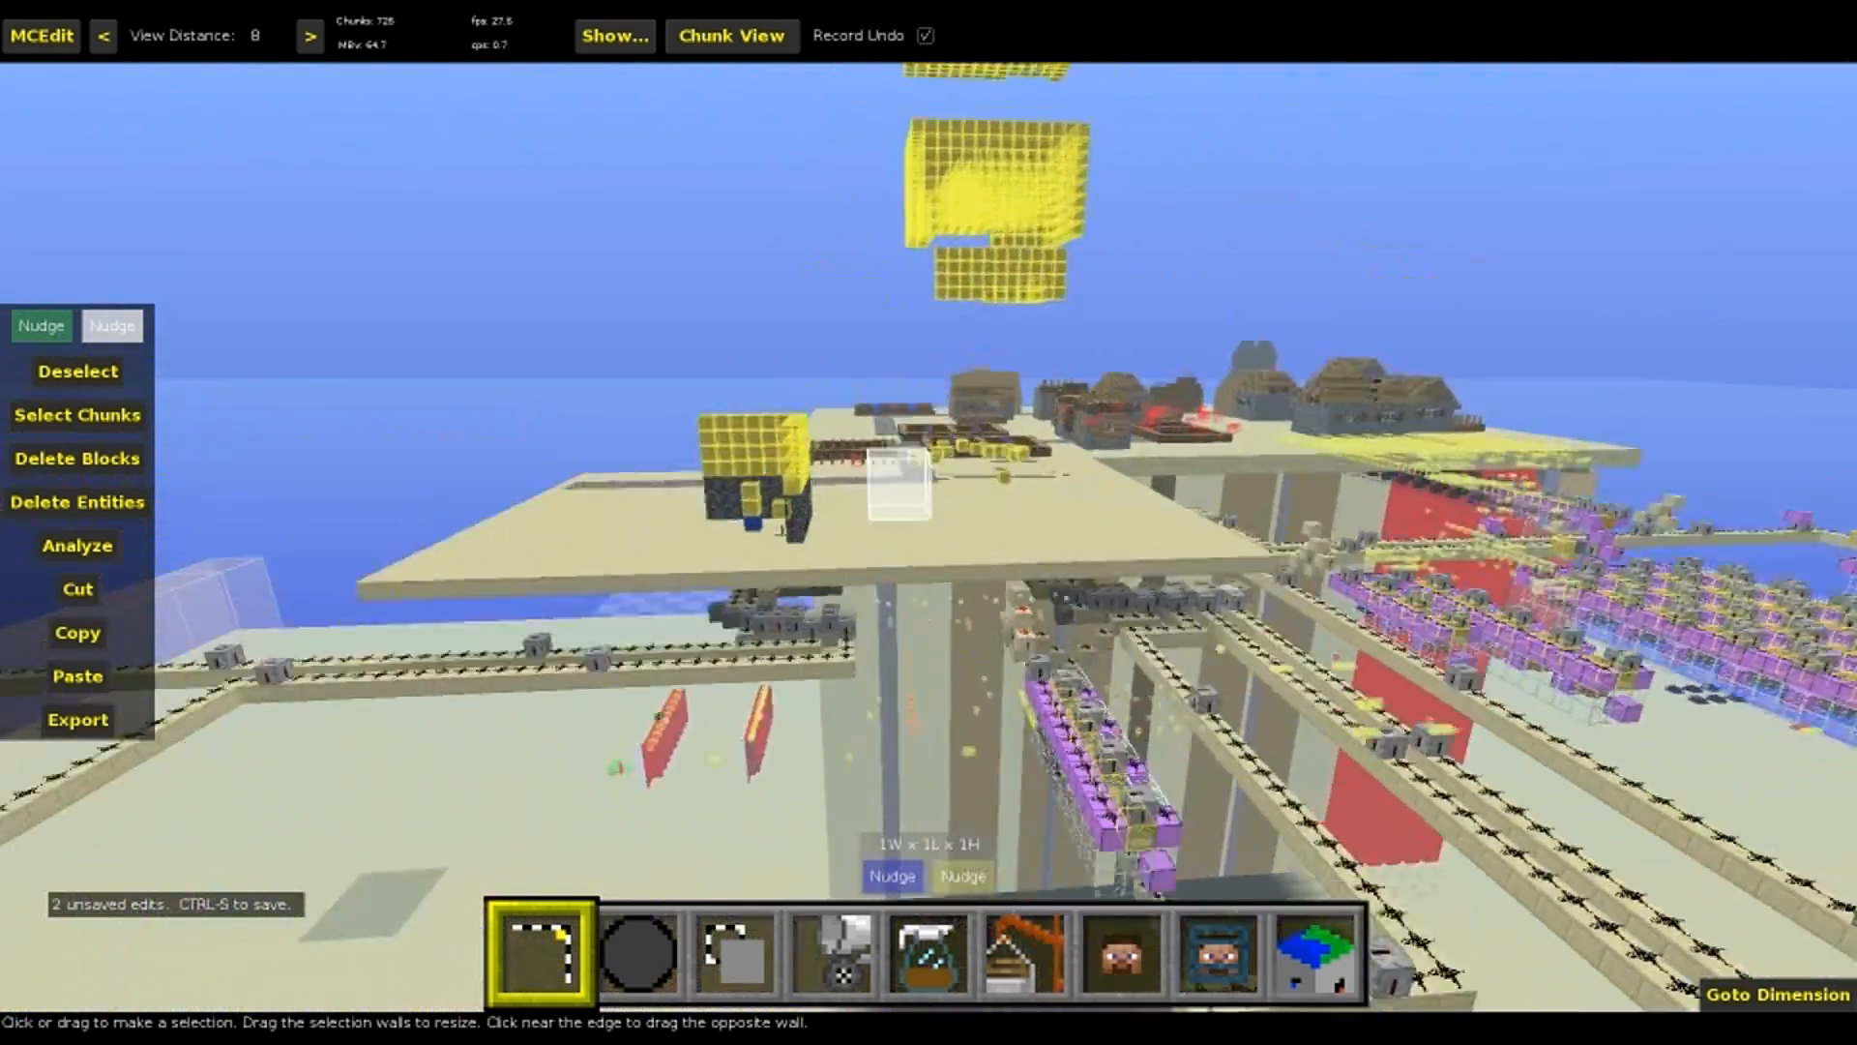
{"action": "right_click", "coordinate": [781, 515]}
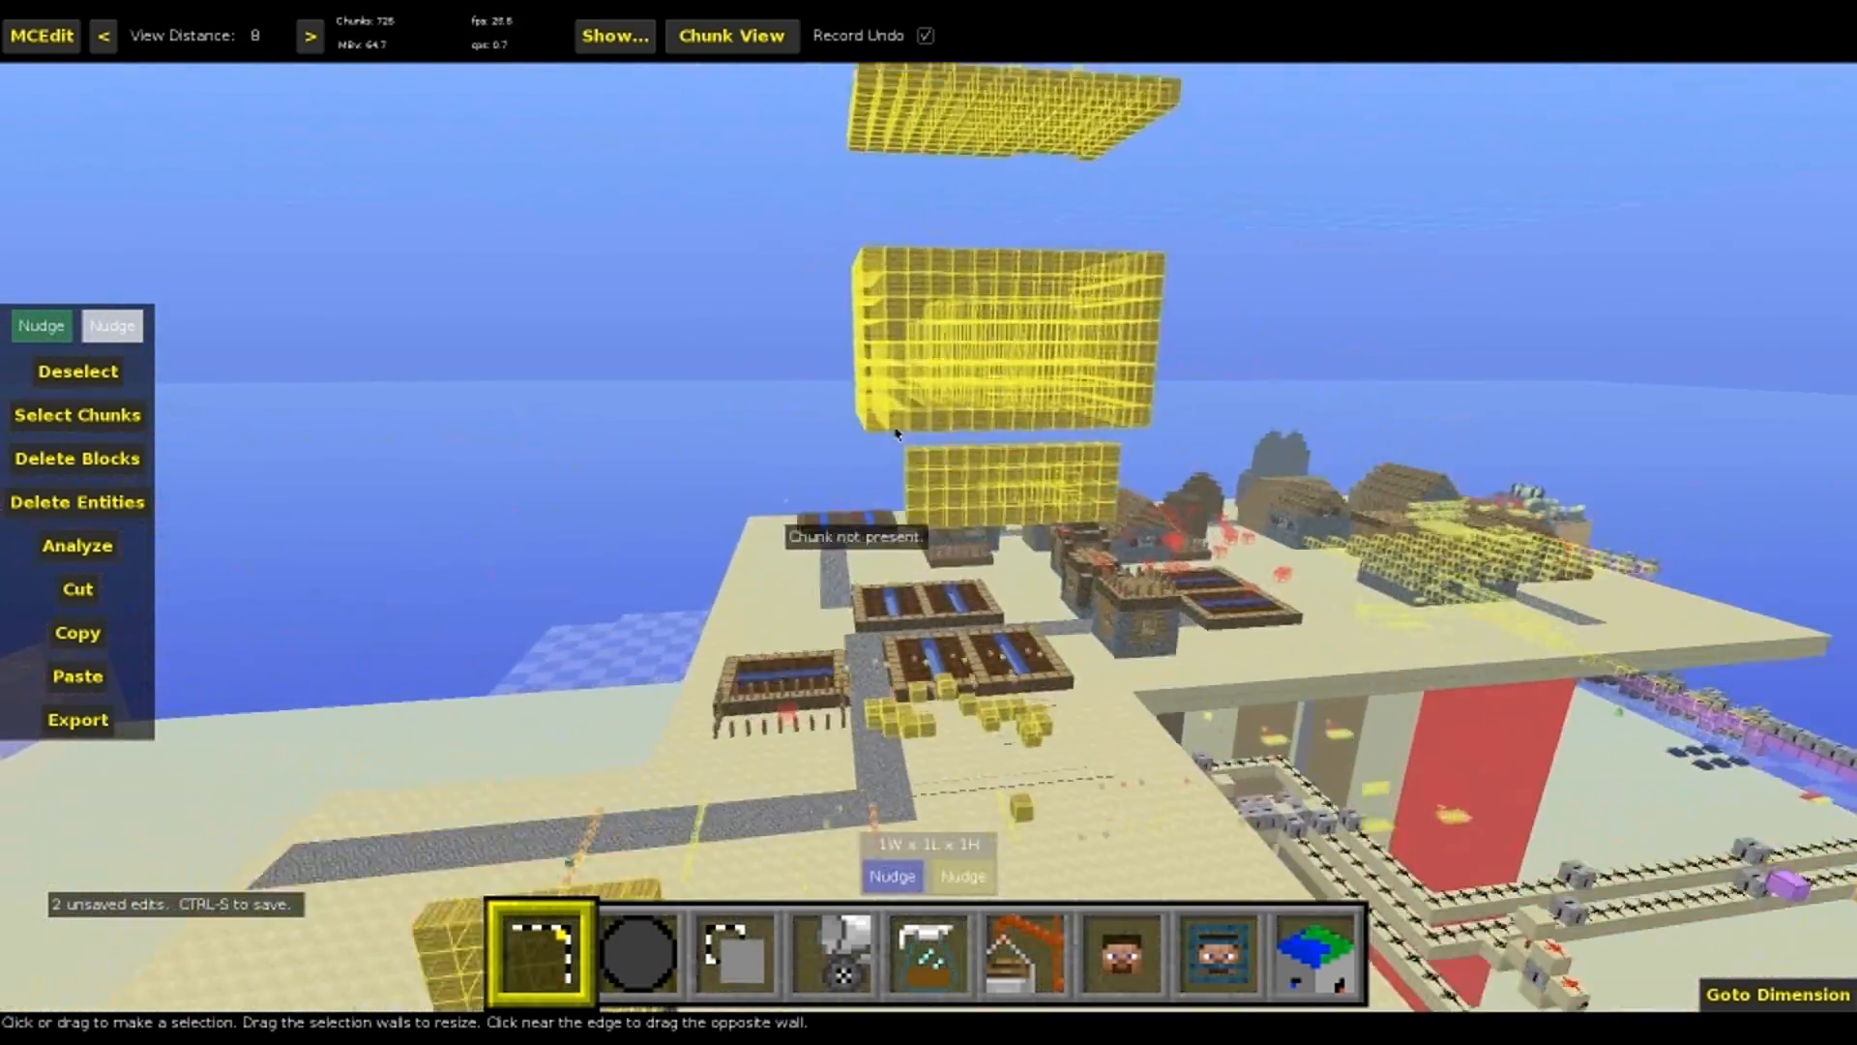
{"action": "key", "text": "w"}
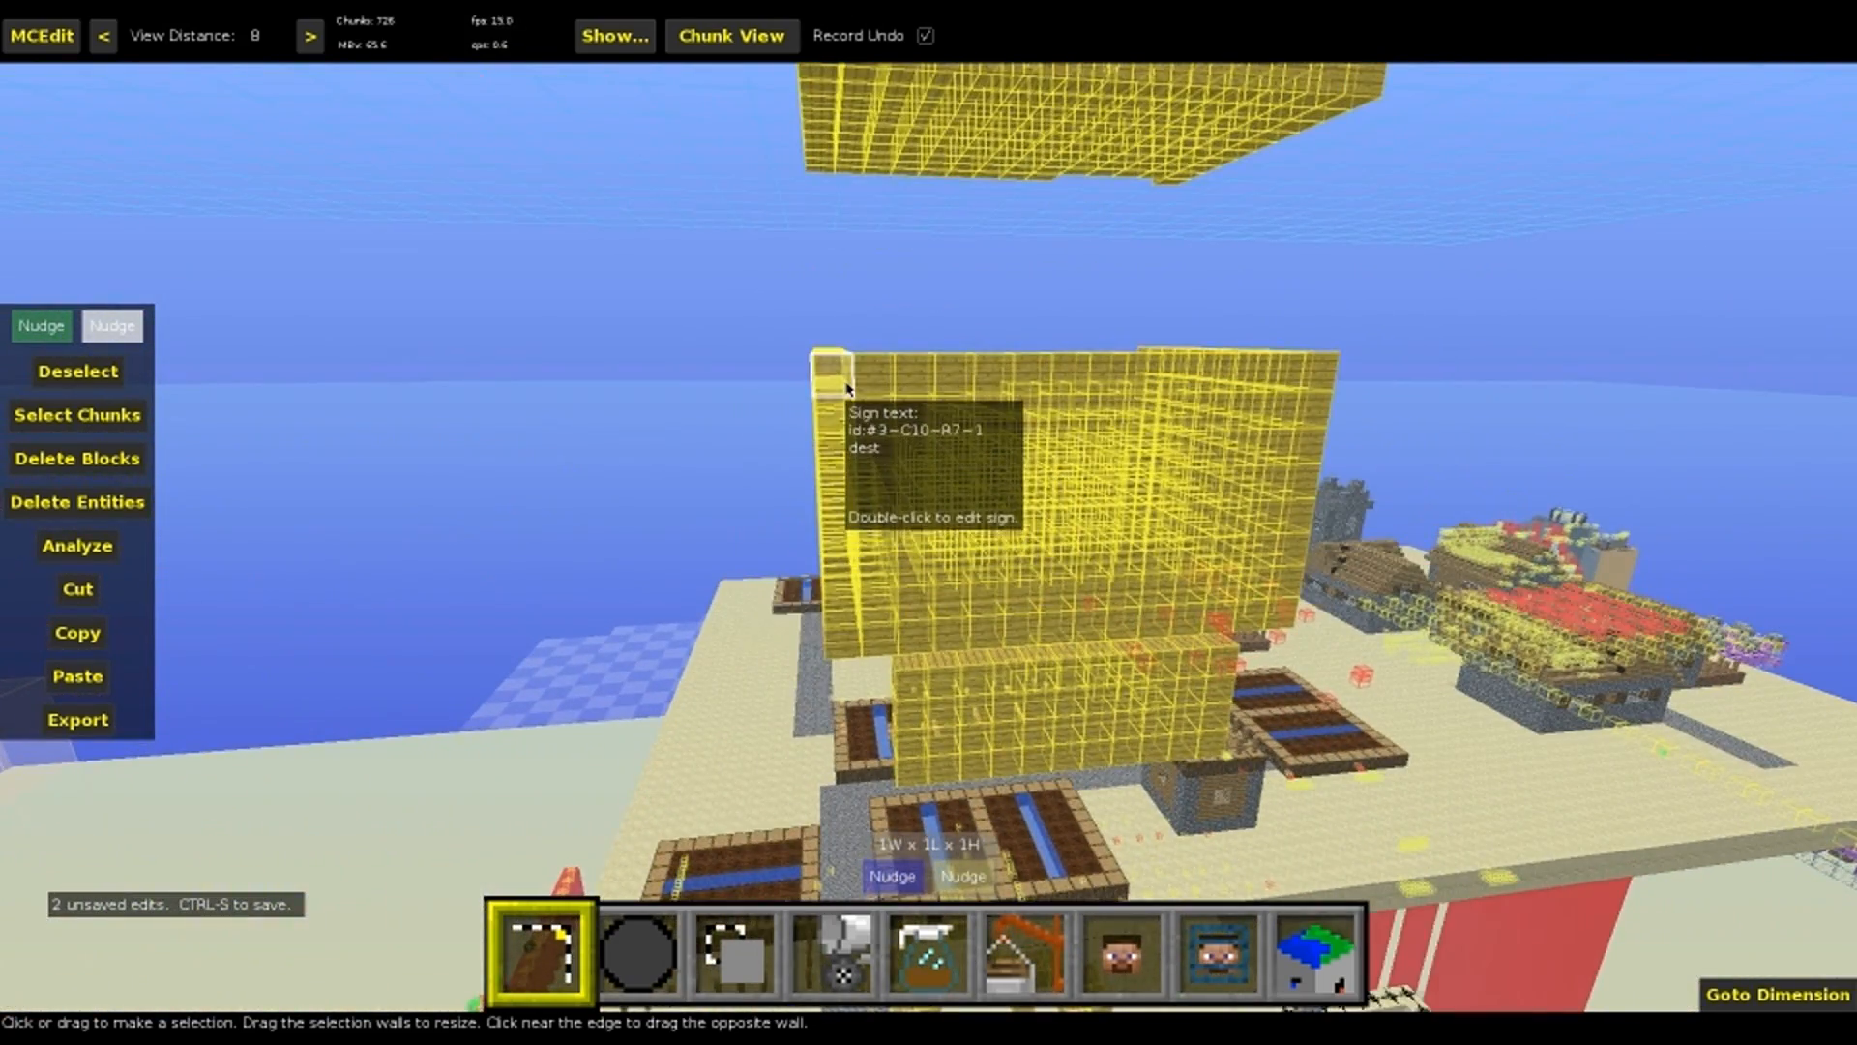
{"action": "left_click", "coordinate": [848, 389]}
{"action": "key", "text": "z"}
{"action": "key", "text": "z"}
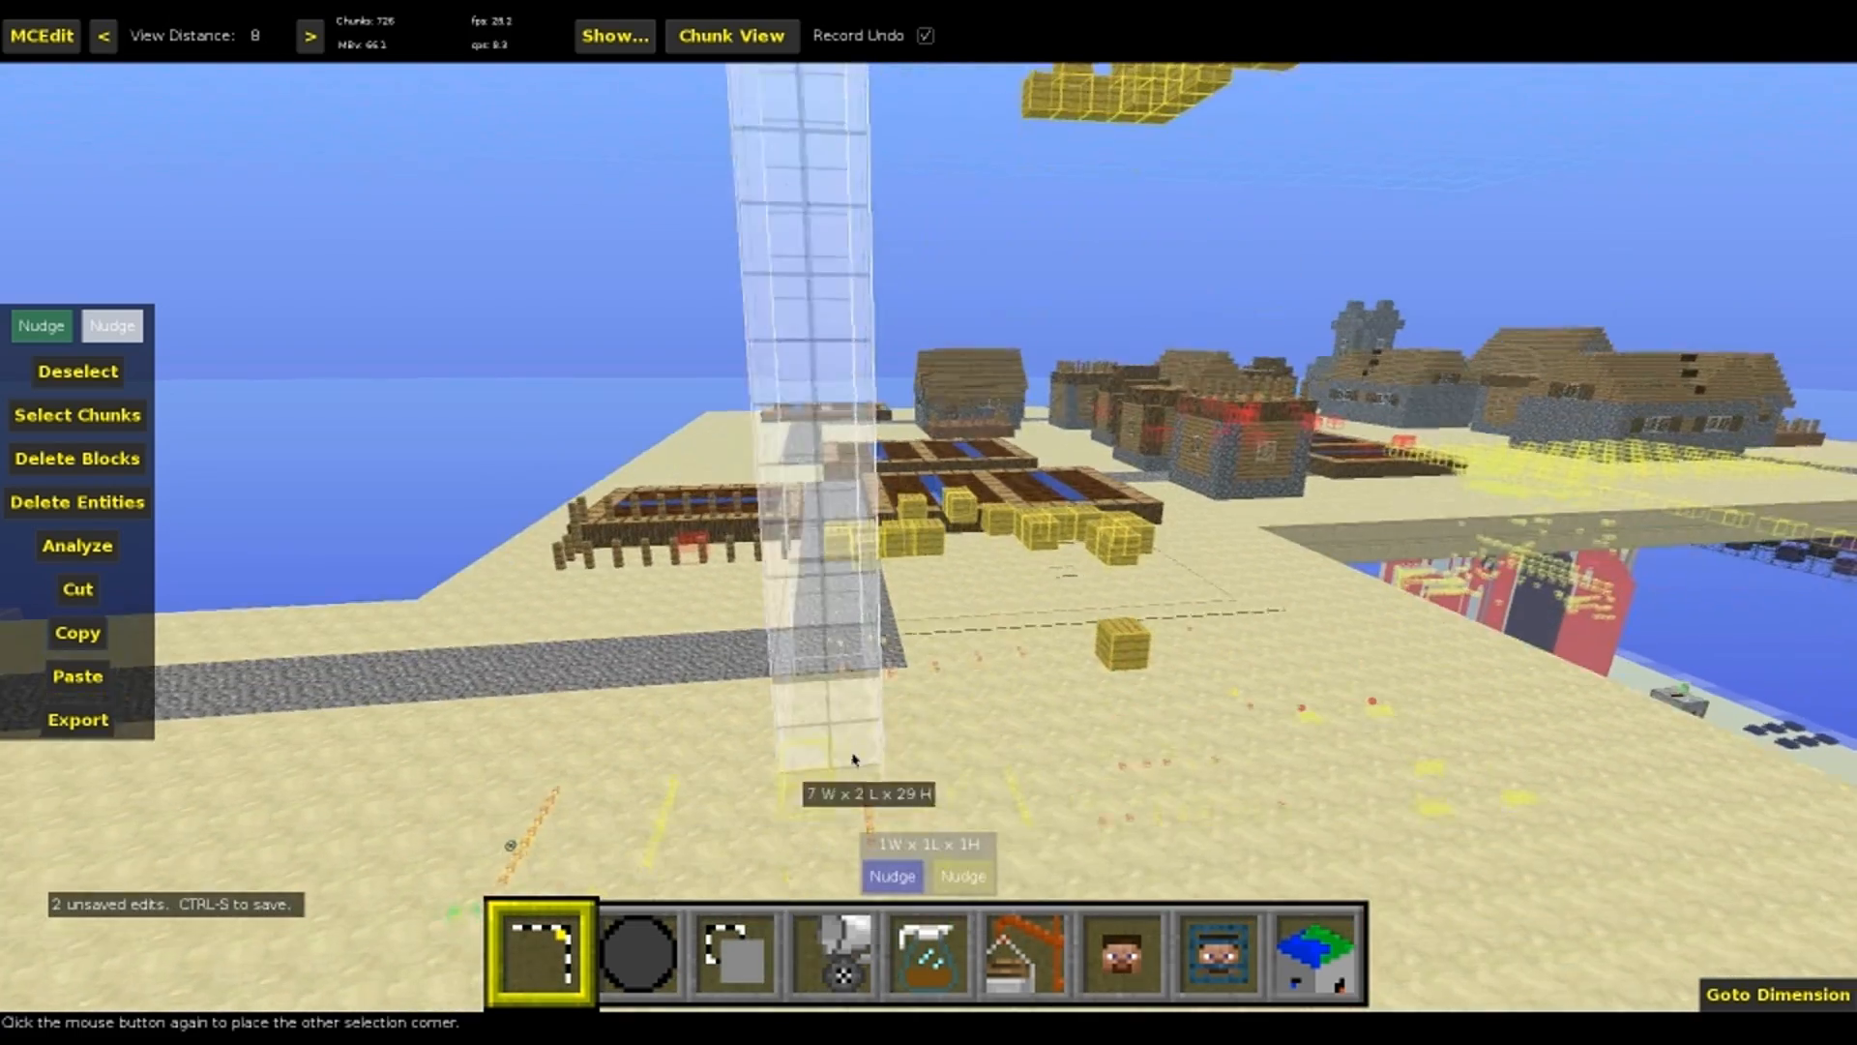
{"action": "left_click", "coordinate": [856, 642]}
Examine the selected column from the floating dest sign block down to its base on the sand
{"action": "key", "text": "q"}
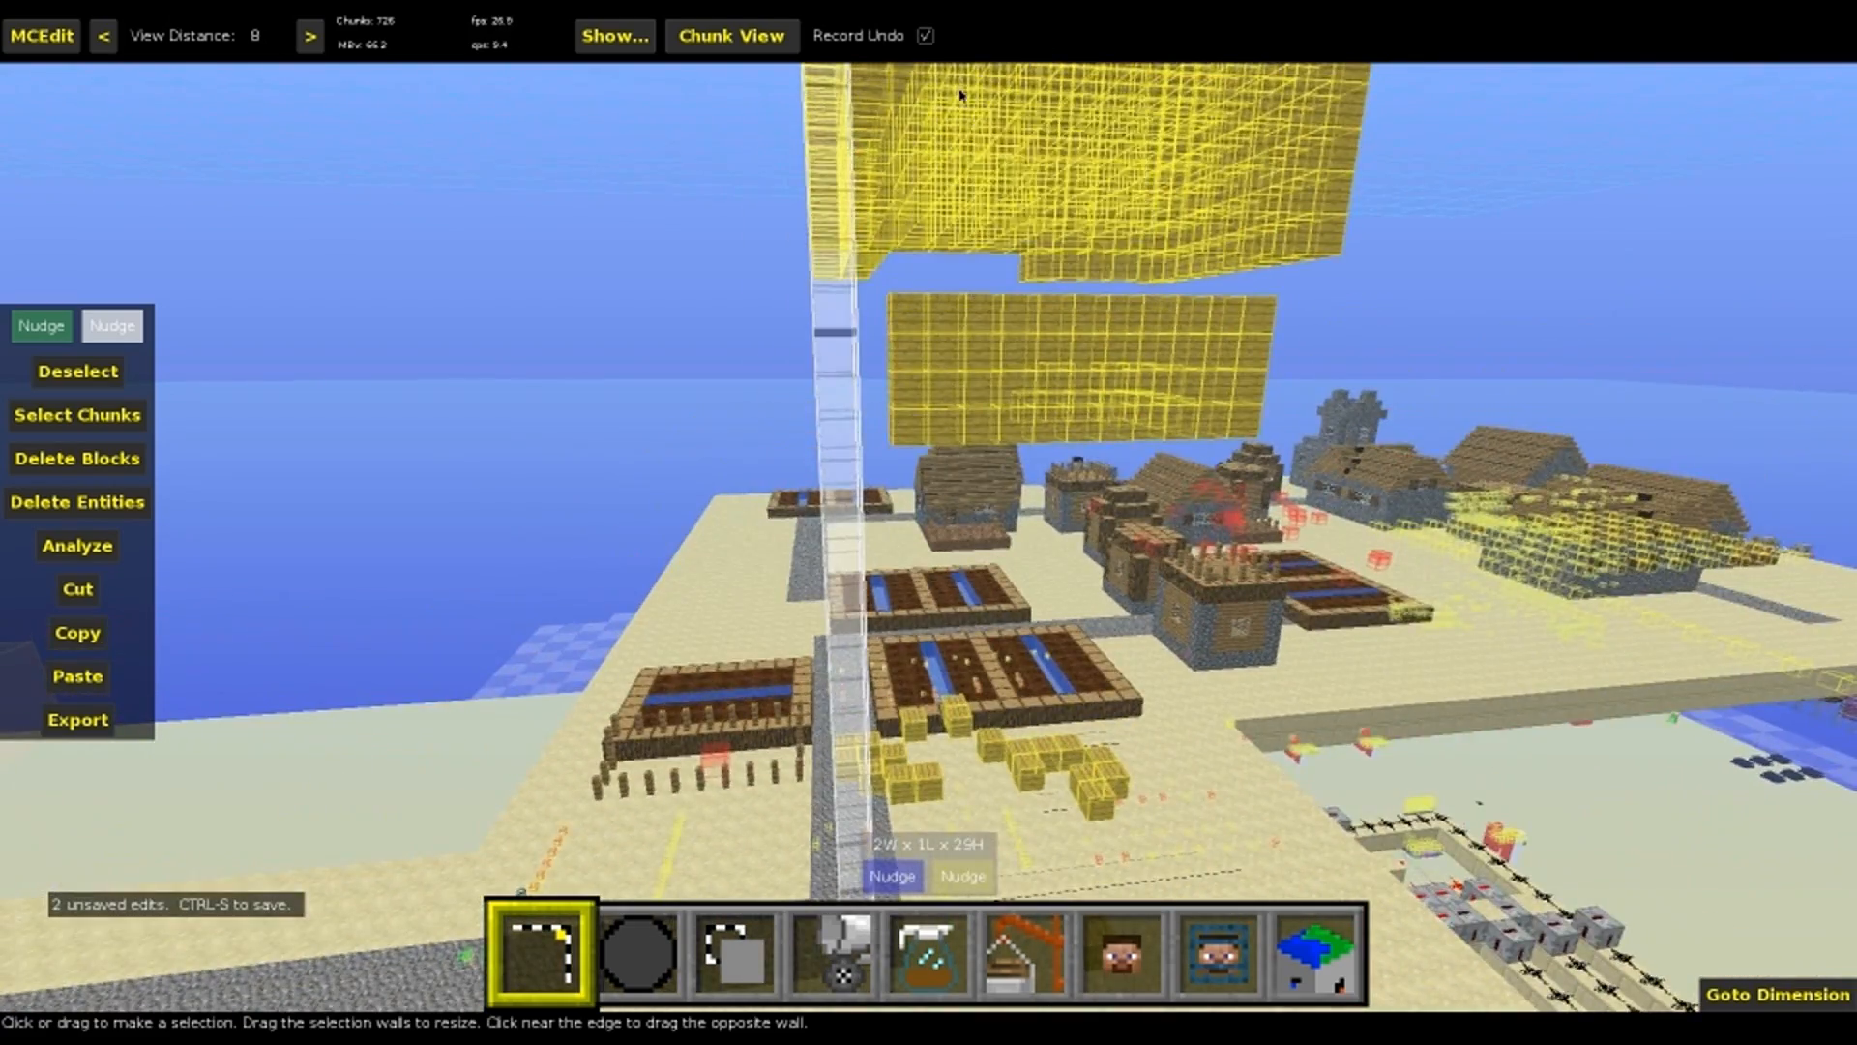
{"action": "key", "text": "q"}
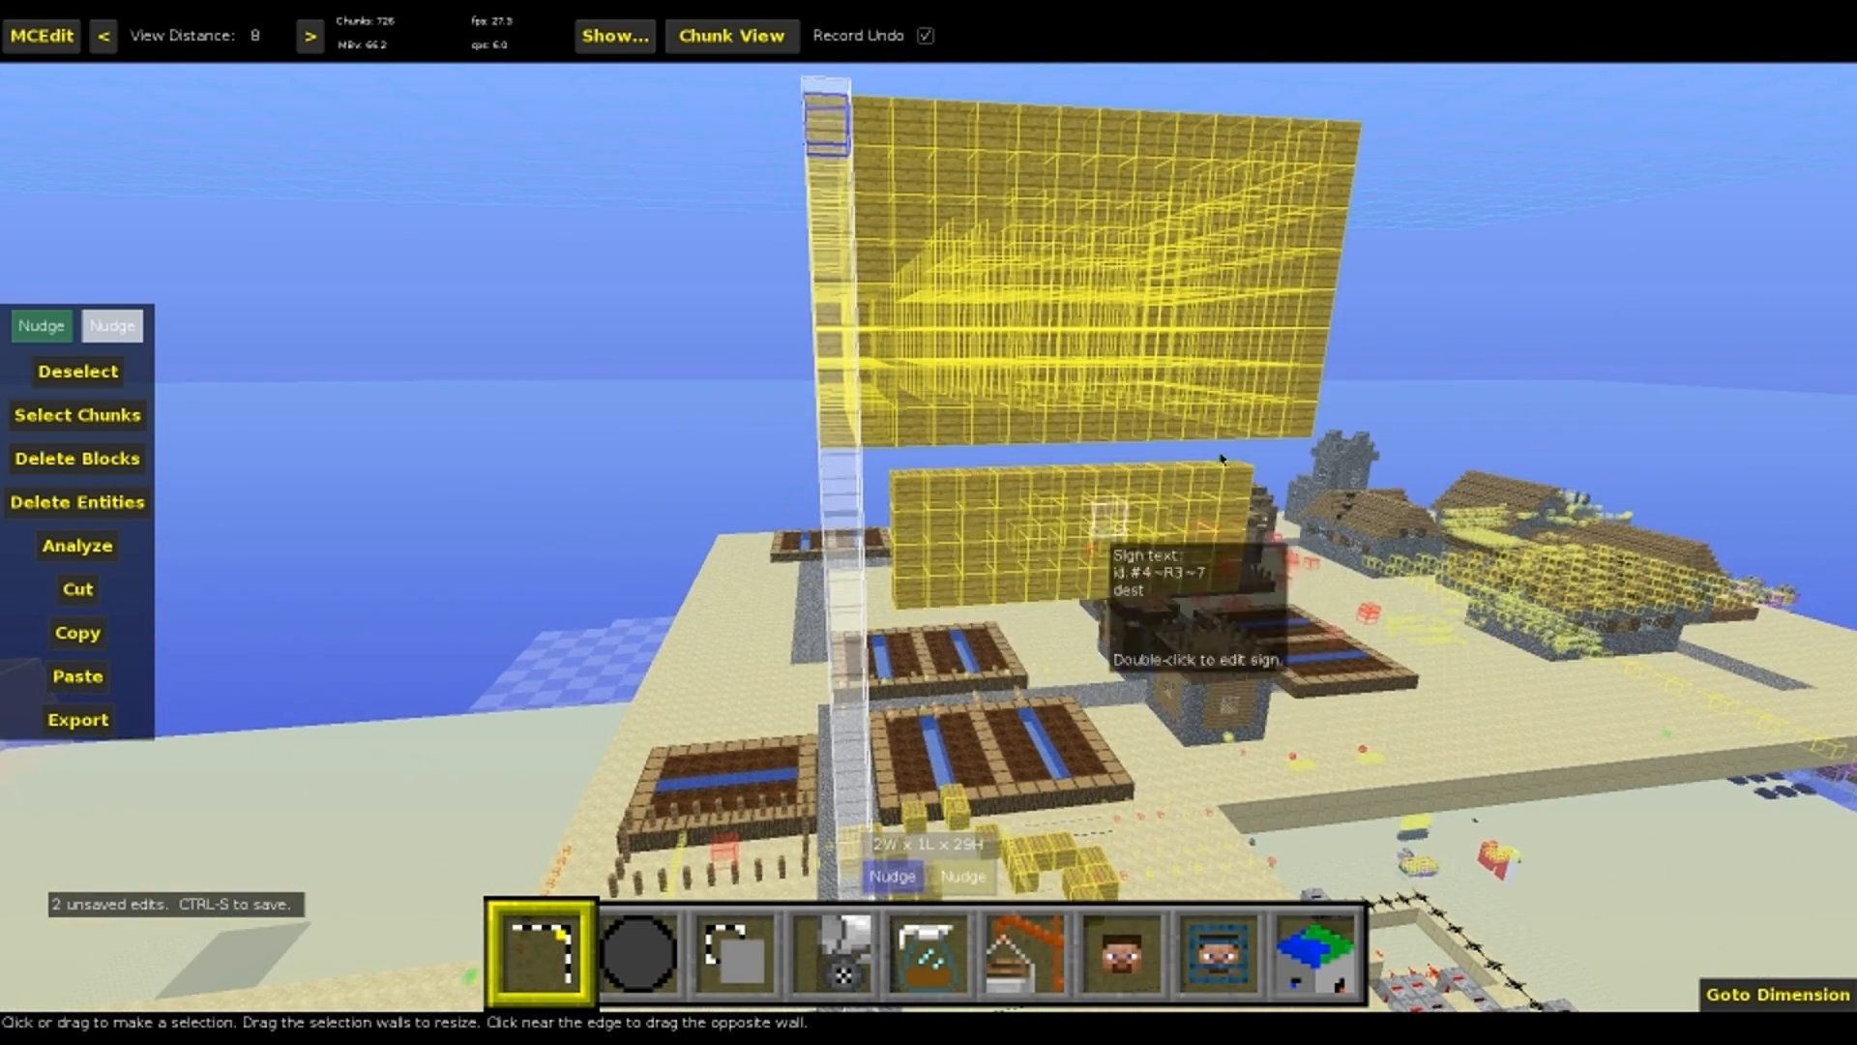
{"action": "key", "text": "q"}
{"action": "right_click", "coordinate": [1016, 199]}
{"action": "right_click", "coordinate": [1015, 200]}
{"action": "right_click", "coordinate": [1016, 199]}
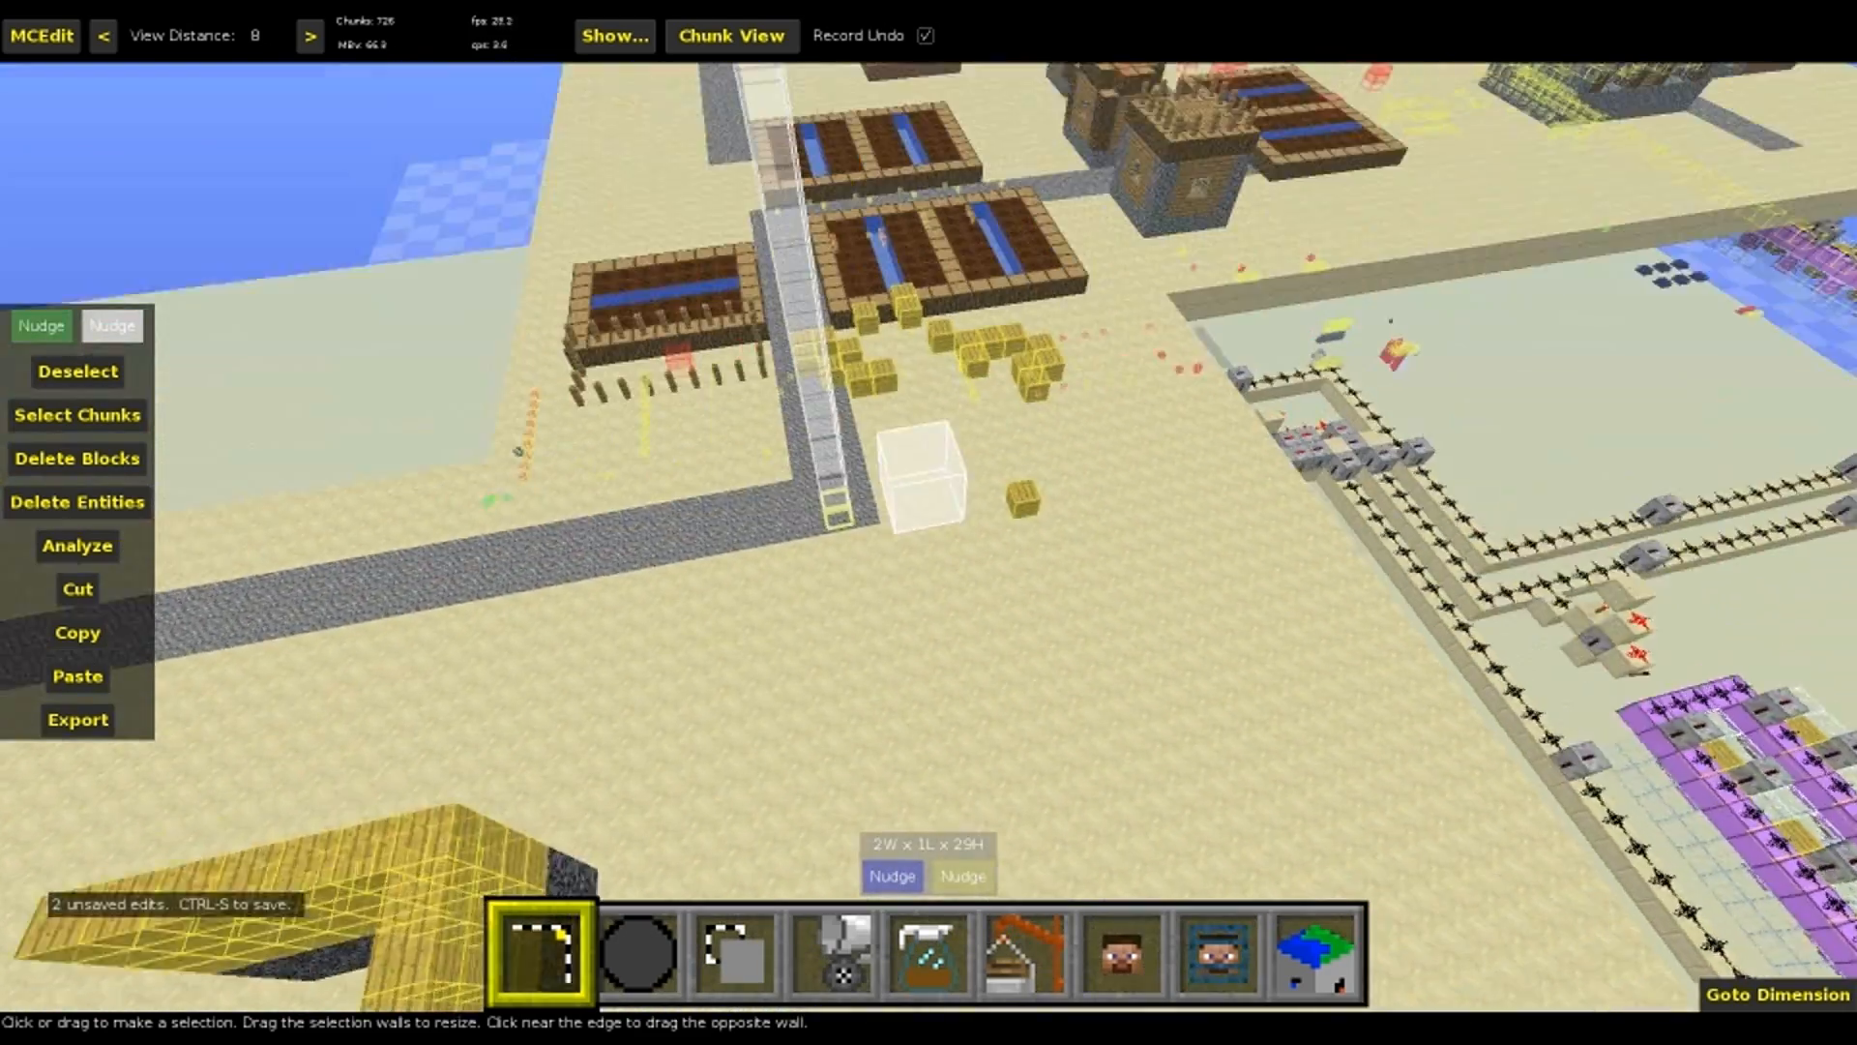
{"action": "right_click", "coordinate": [863, 487]}
{"action": "key", "text": "s"}
{"action": "right_click", "coordinate": [997, 552]}
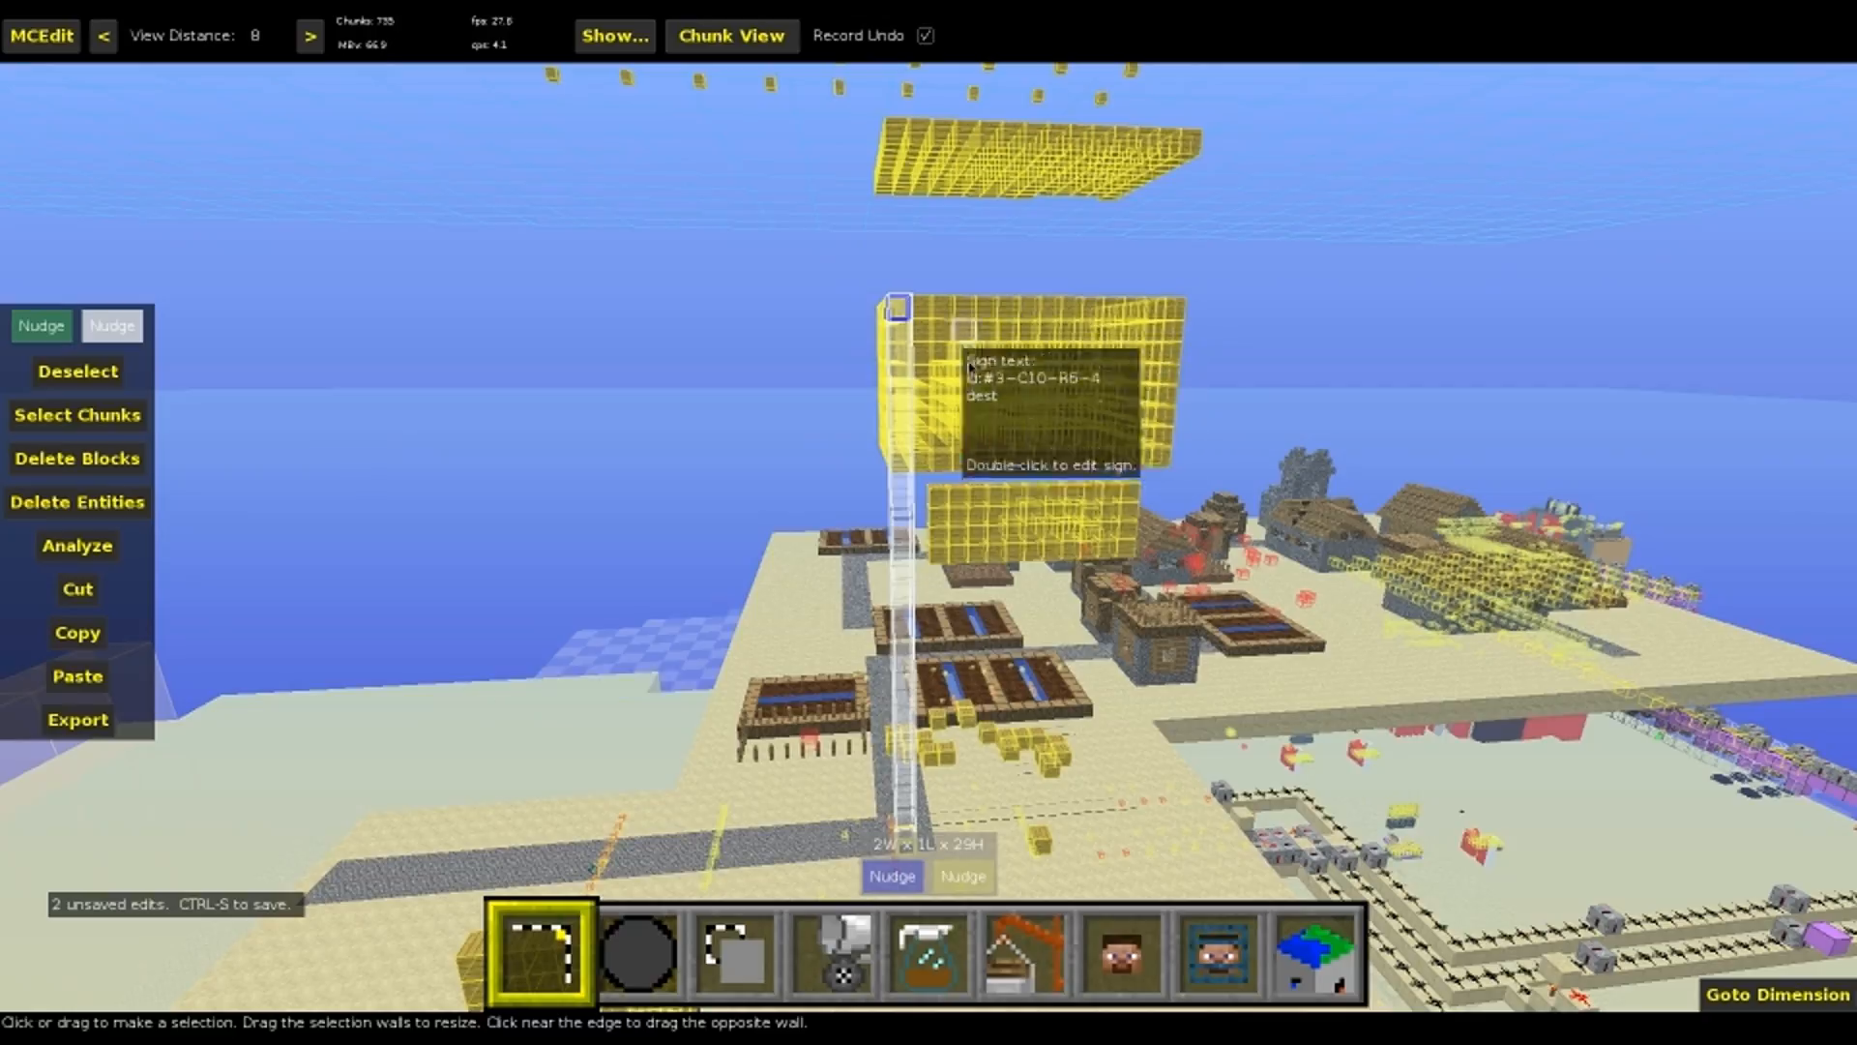
Examine the id:#4 source signs across the parallel machine rows, comparing their dy, dt and dd parameters
{"action": "right_click", "coordinate": [1077, 740]}
{"action": "key", "text": "e"}
{"action": "right_click", "coordinate": [1078, 740]}
{"action": "key", "text": "s"}
{"action": "key", "text": "d"}
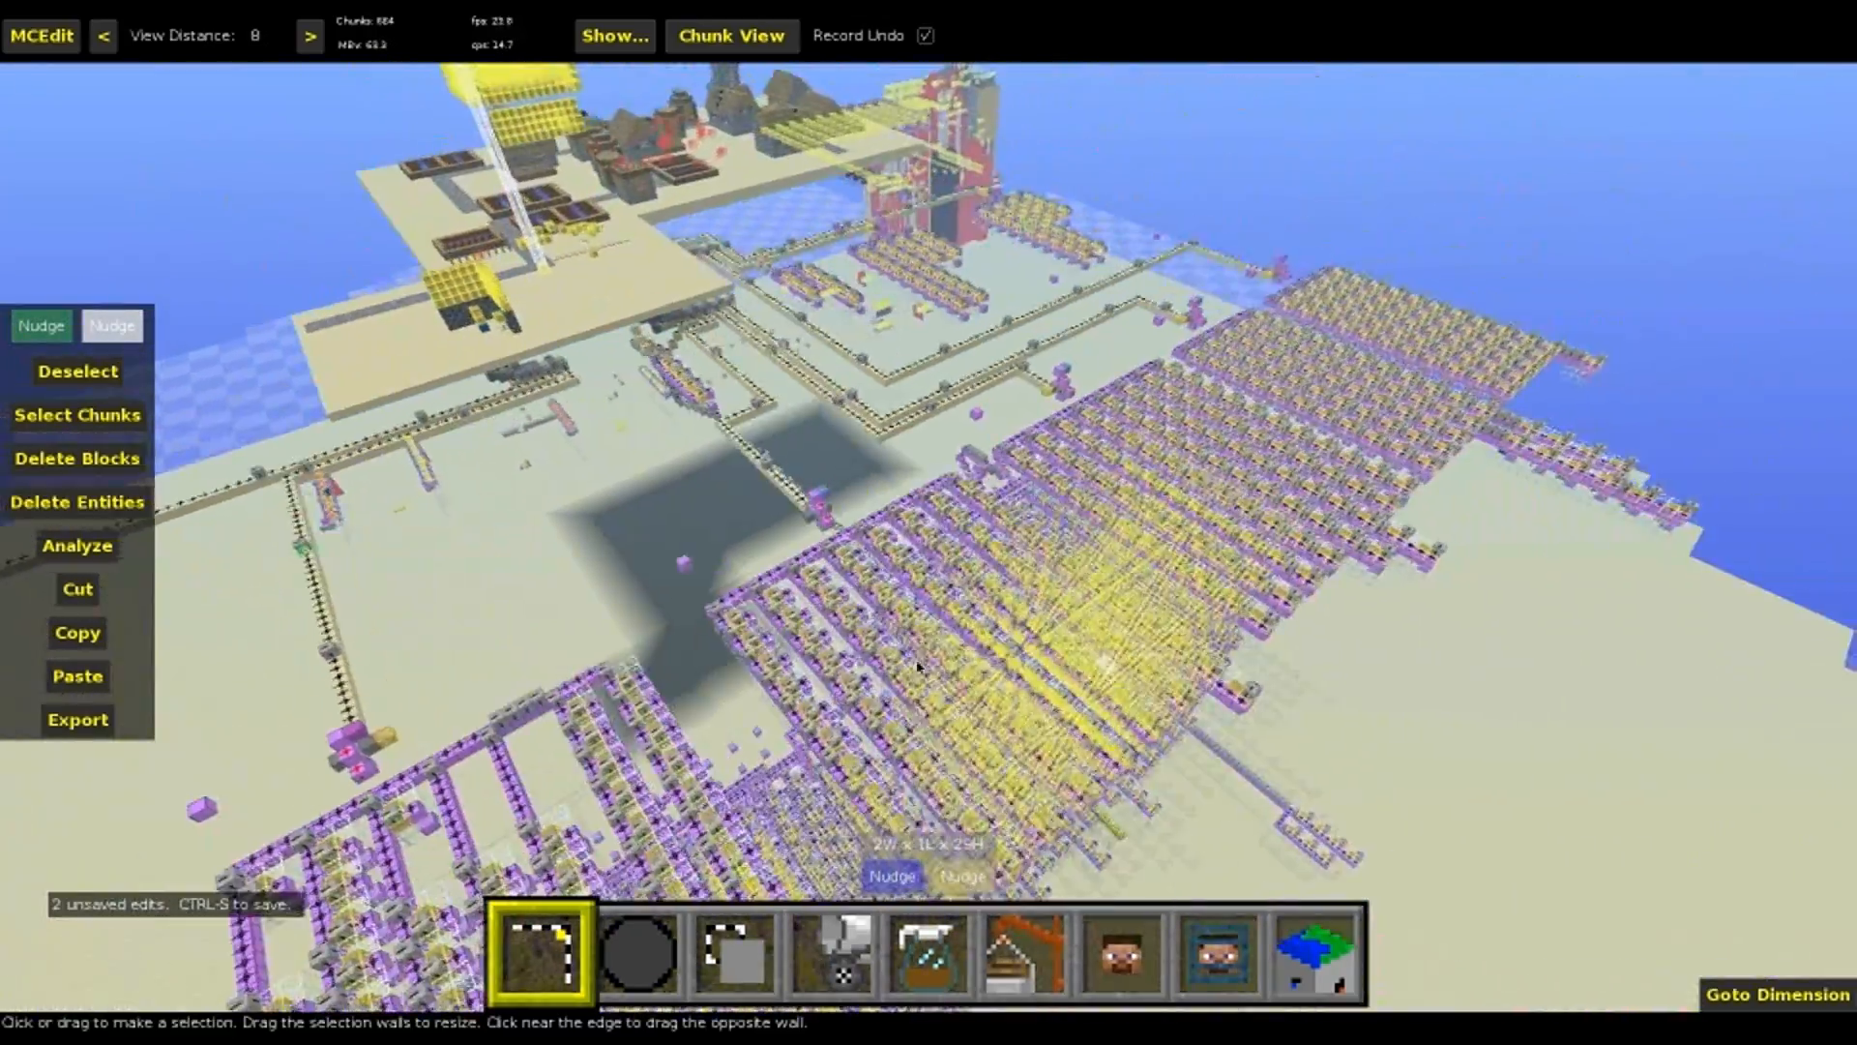
{"action": "key", "text": "w"}
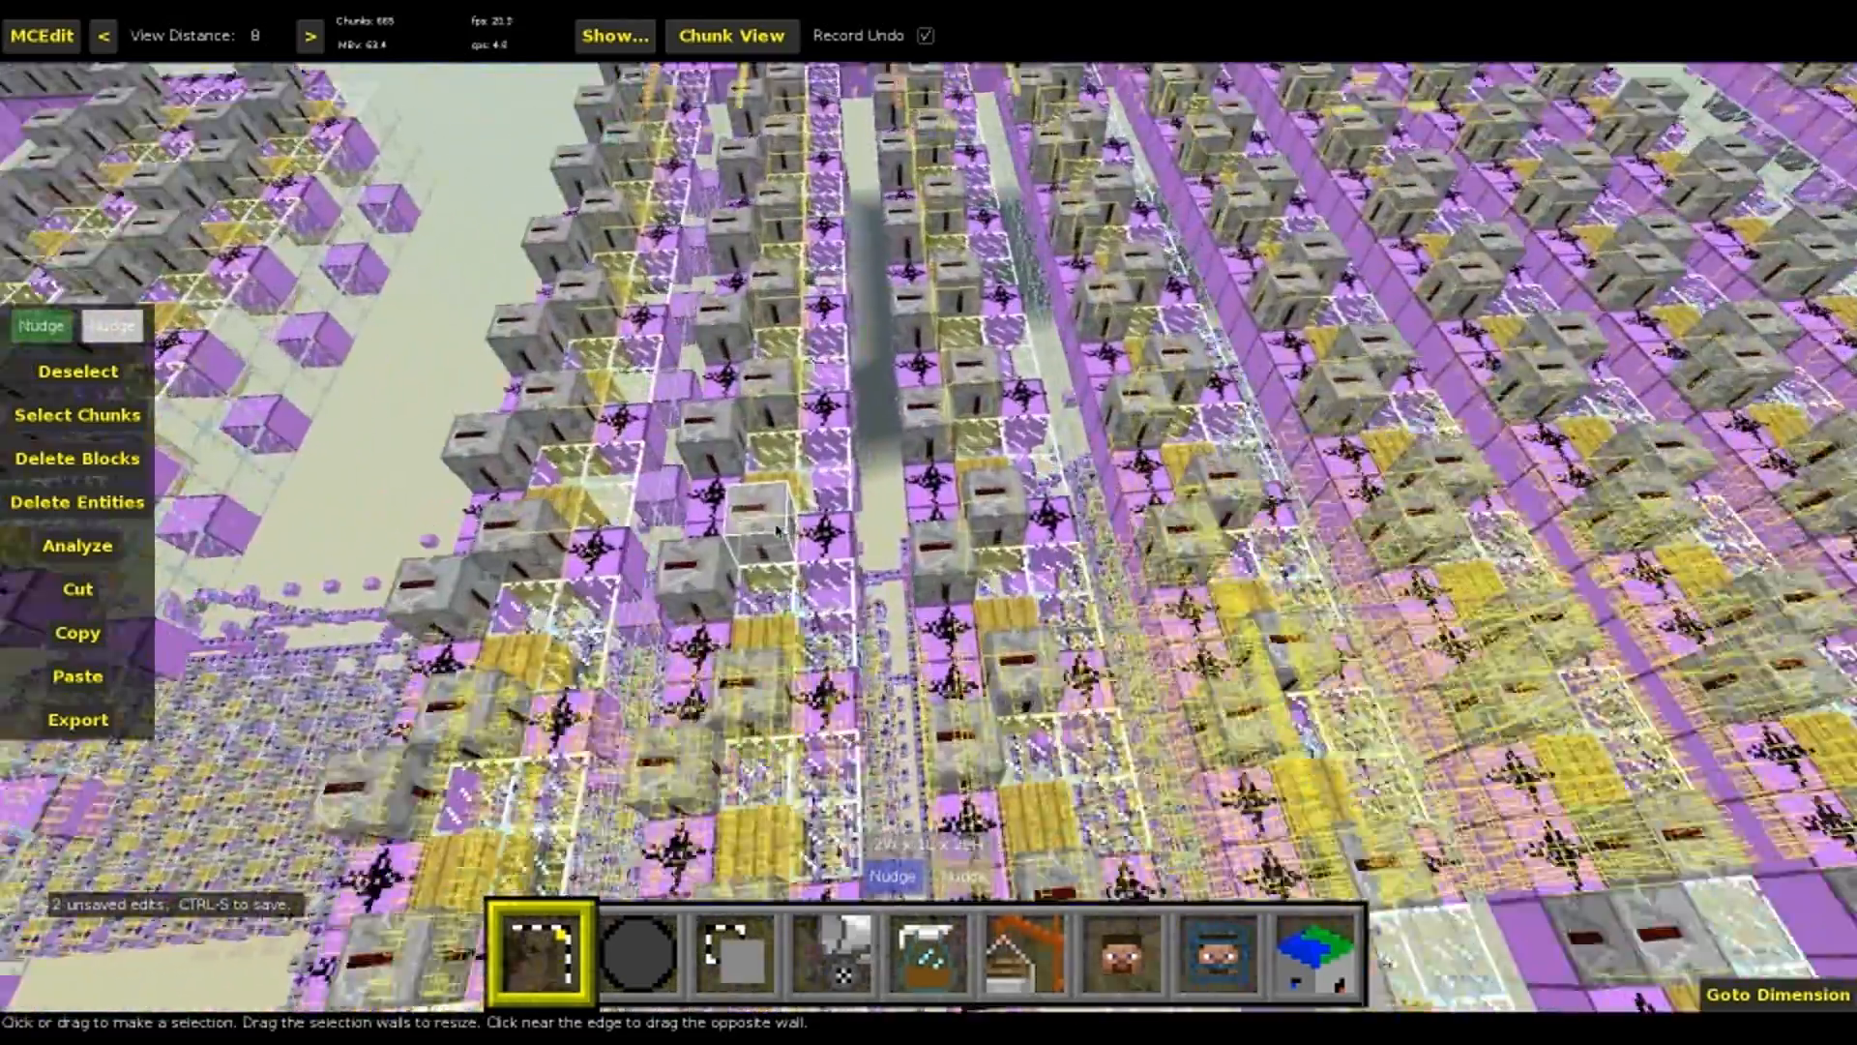
{"action": "key", "text": "w"}
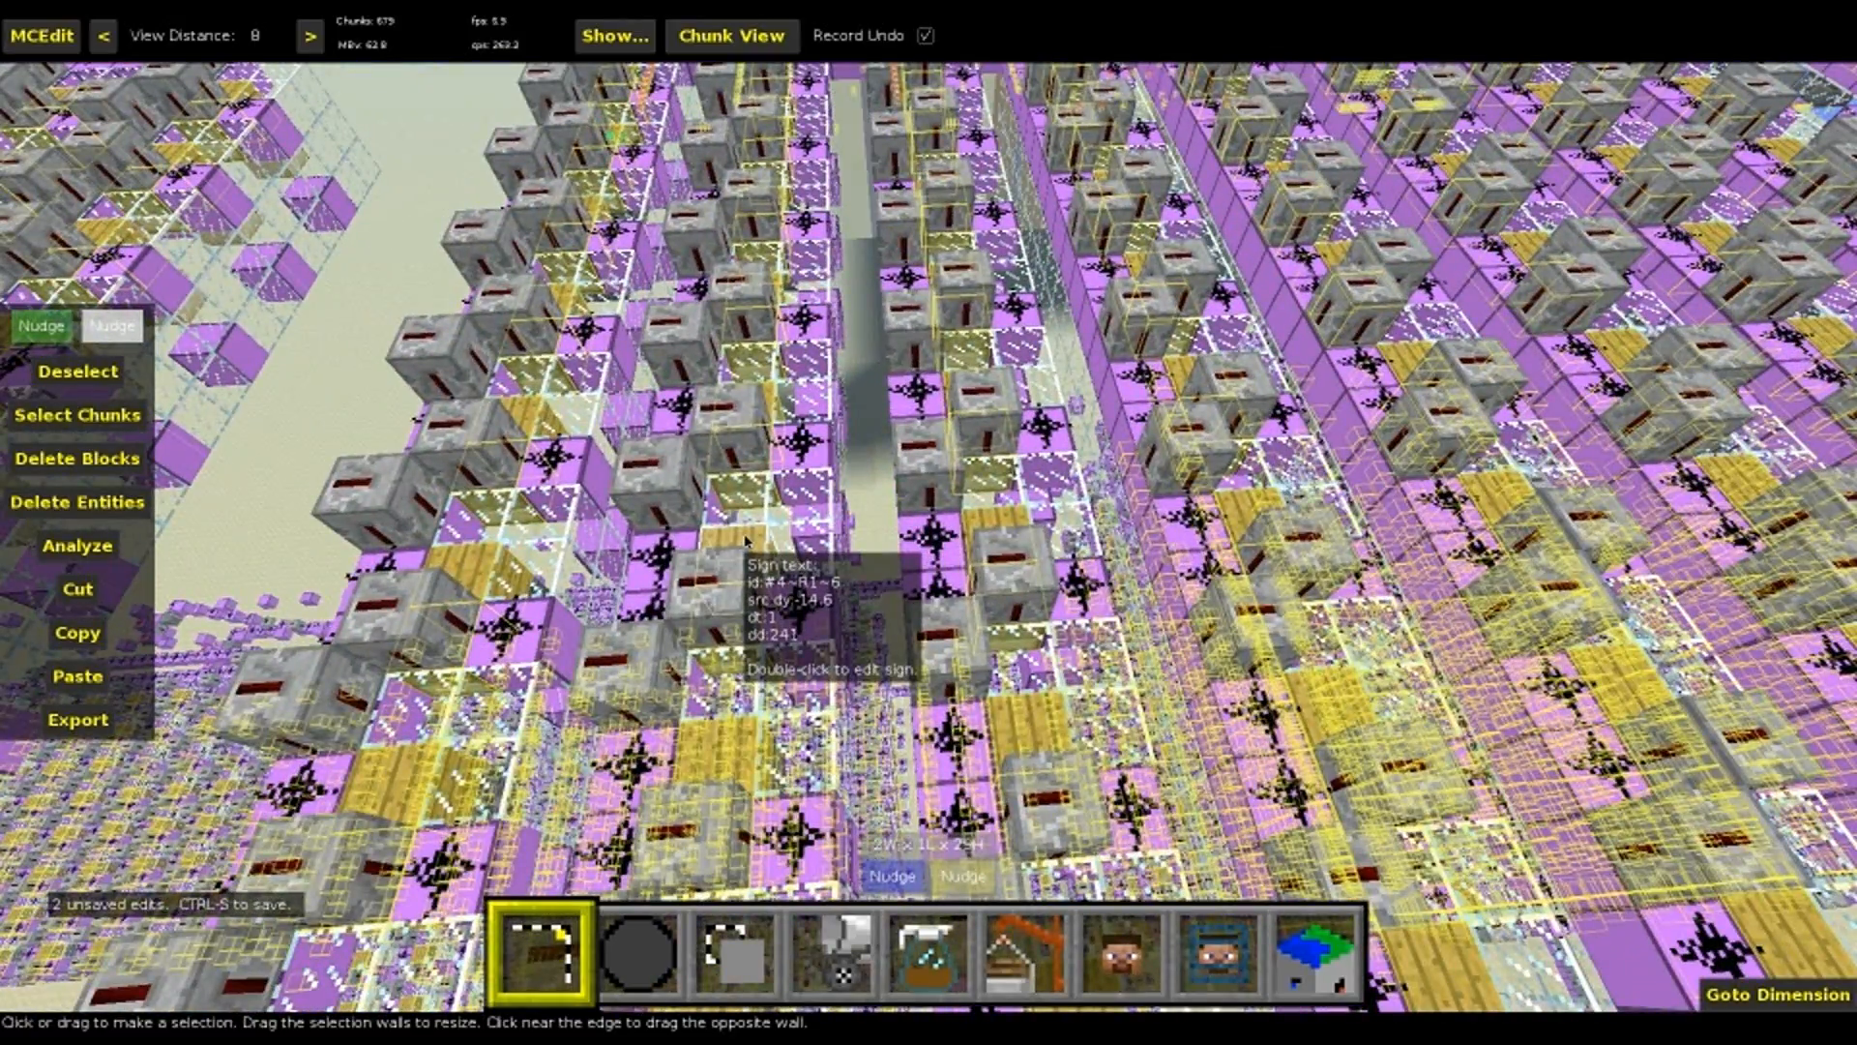
{"action": "right_click_drag", "start_coordinate": [761, 535], "coordinate": [890, 126]}
{"action": "right_click_drag", "start_coordinate": [896, 497], "coordinate": [590, 684]}
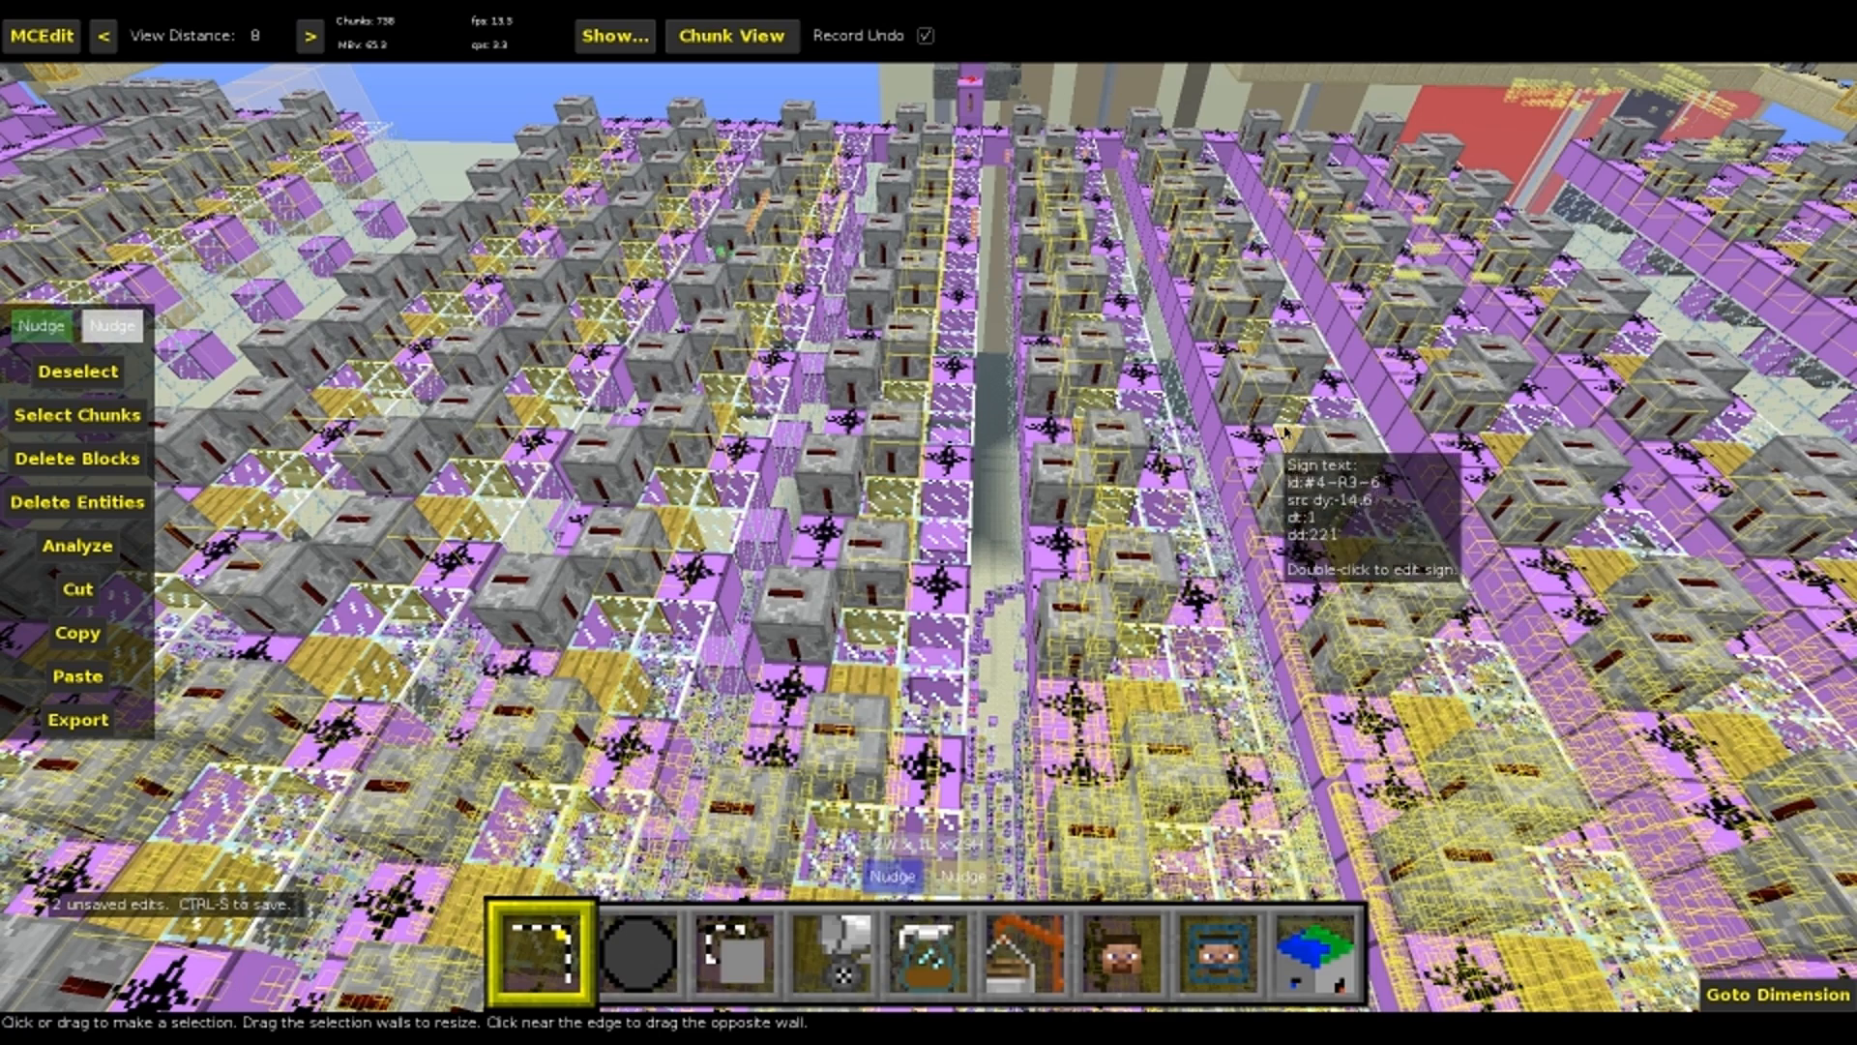
{"action": "right_click_drag", "start_coordinate": [1287, 416], "coordinate": [1294, 329]}
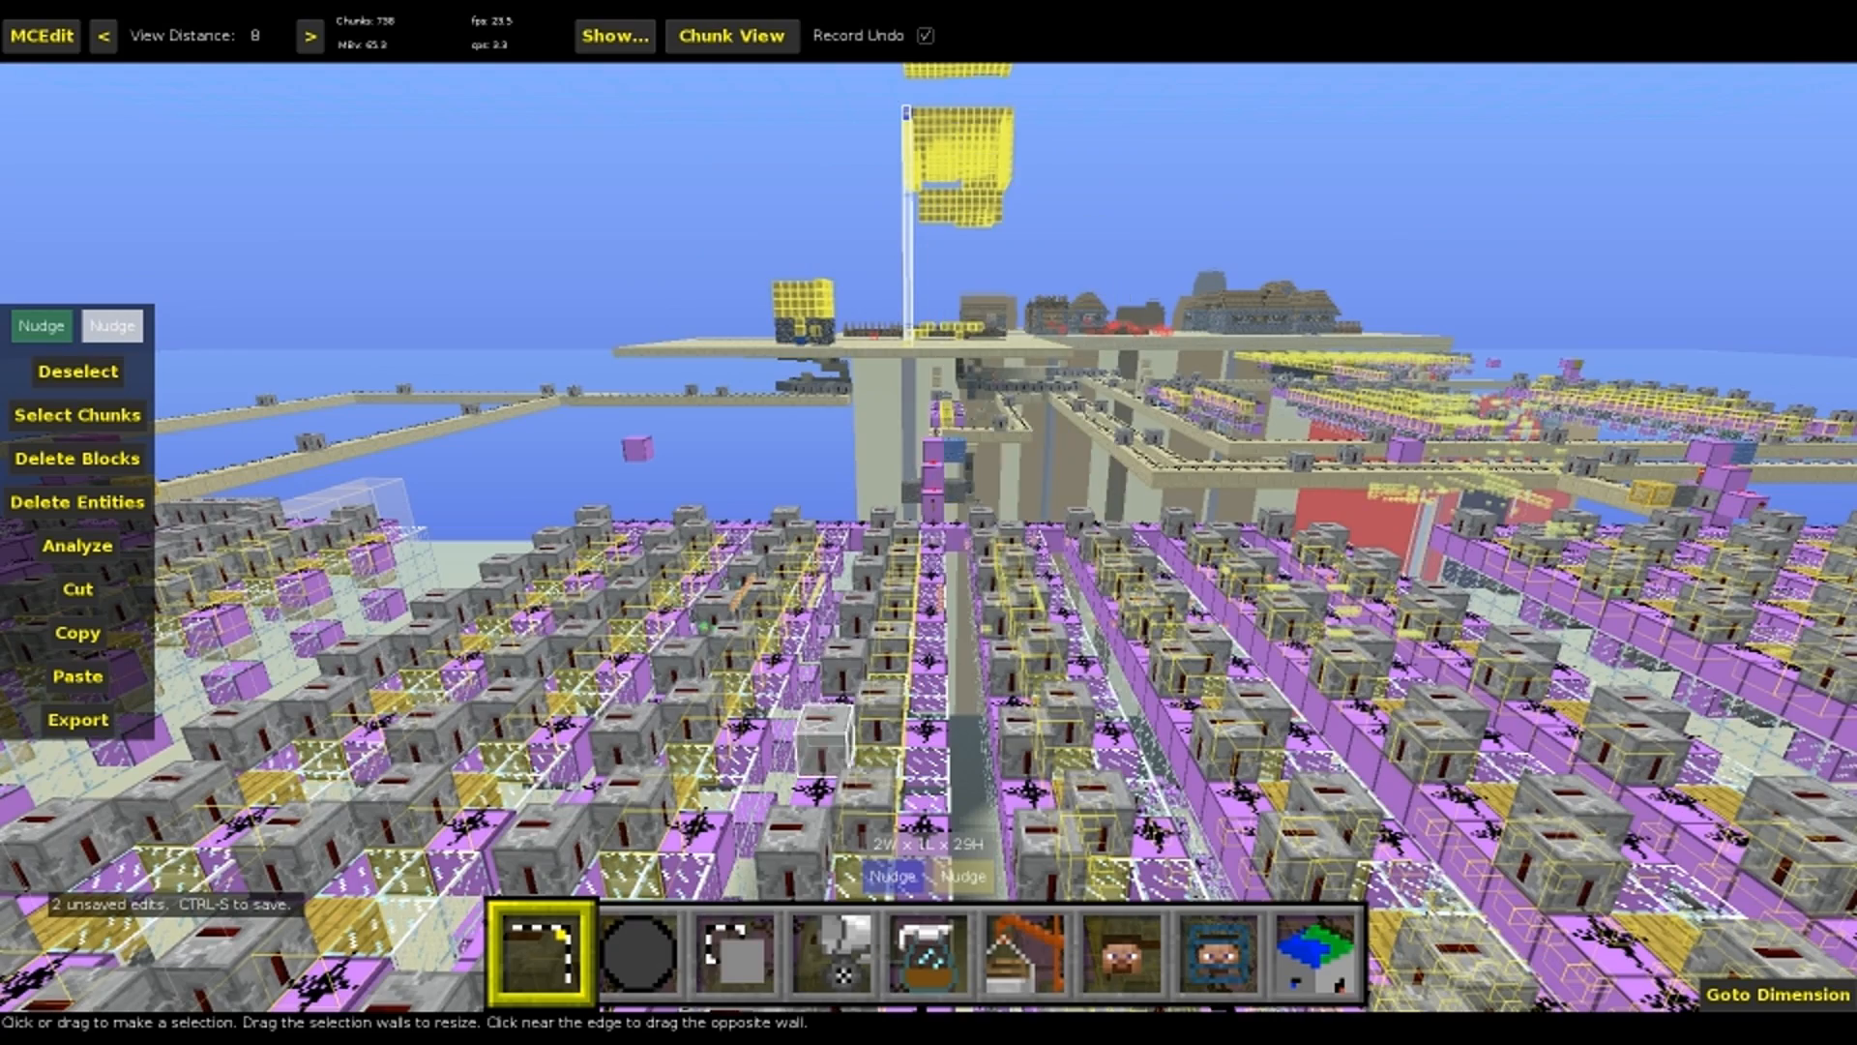
{"action": "right_click_drag", "start_coordinate": [822, 740], "coordinate": [600, 759]}
{"action": "key", "text": "a"}
{"action": "right_click_drag", "start_coordinate": [735, 692], "coordinate": [663, 840]}
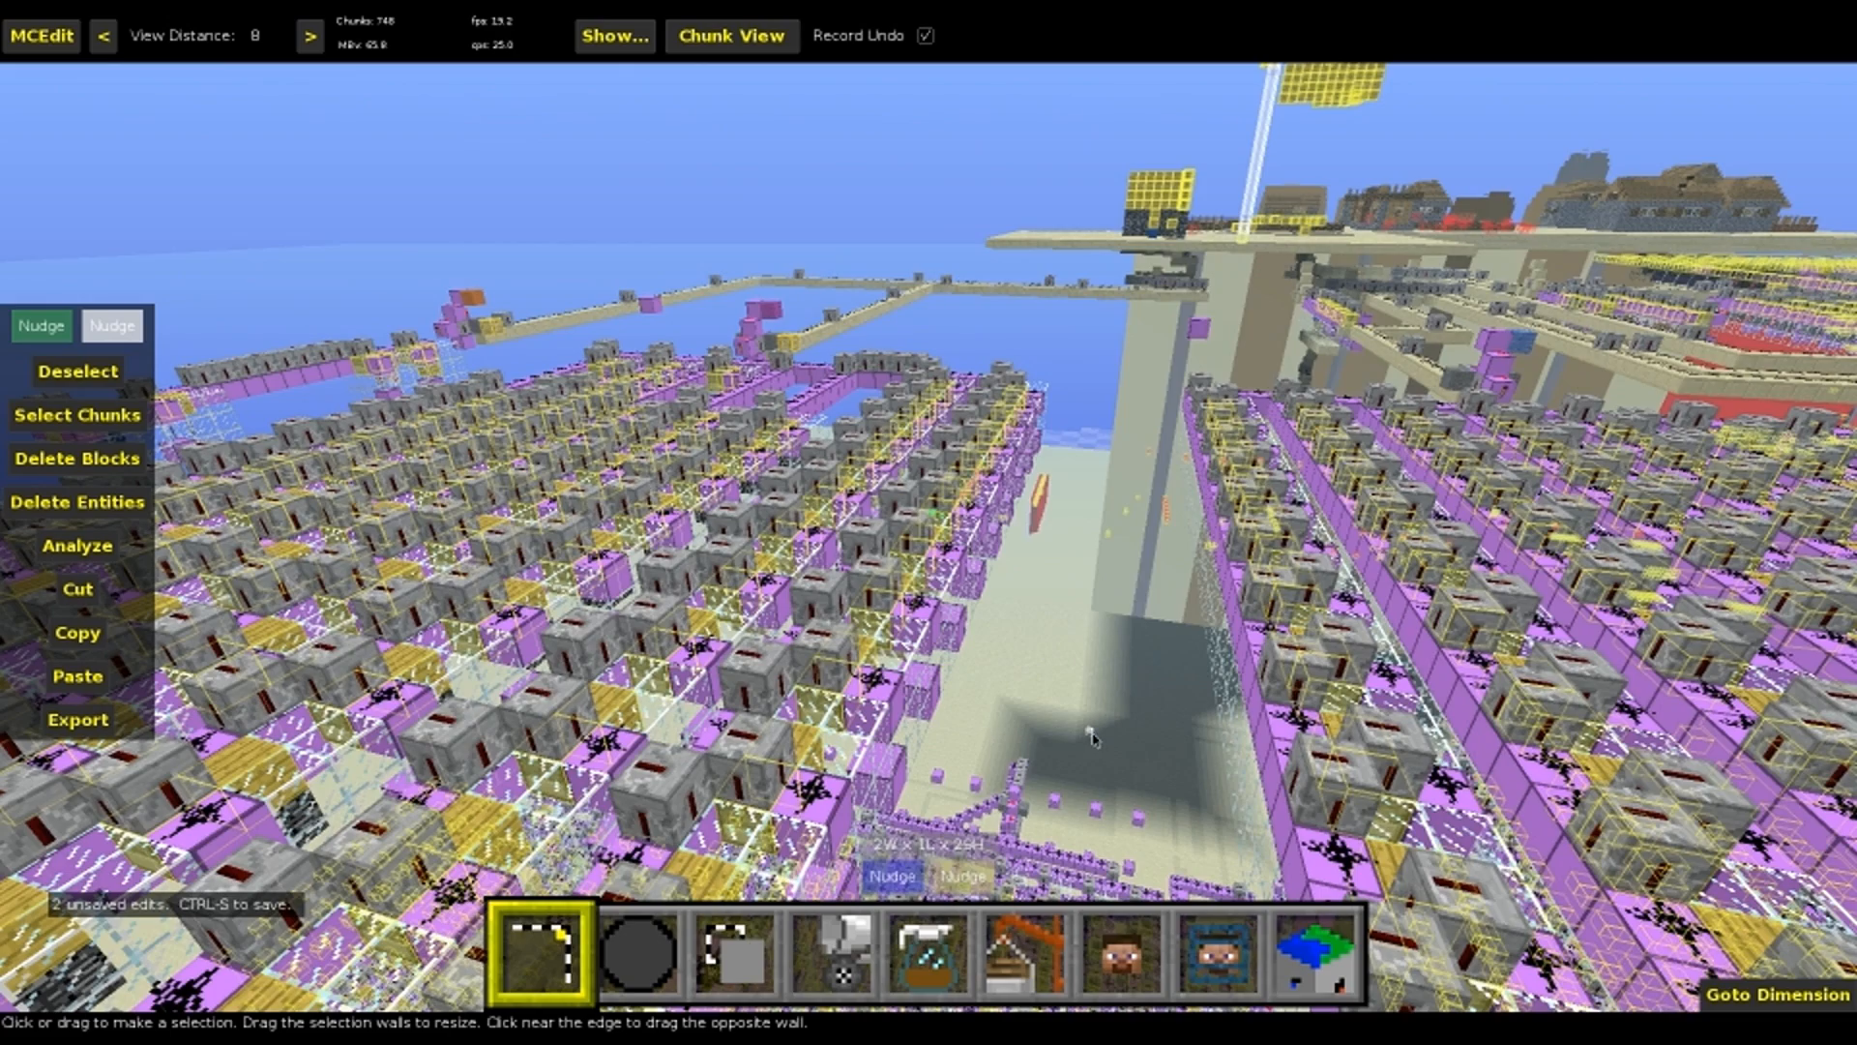
Examine the id:#1 source sign and the redstone lines and stacked machines around it
{"action": "key", "text": "w"}
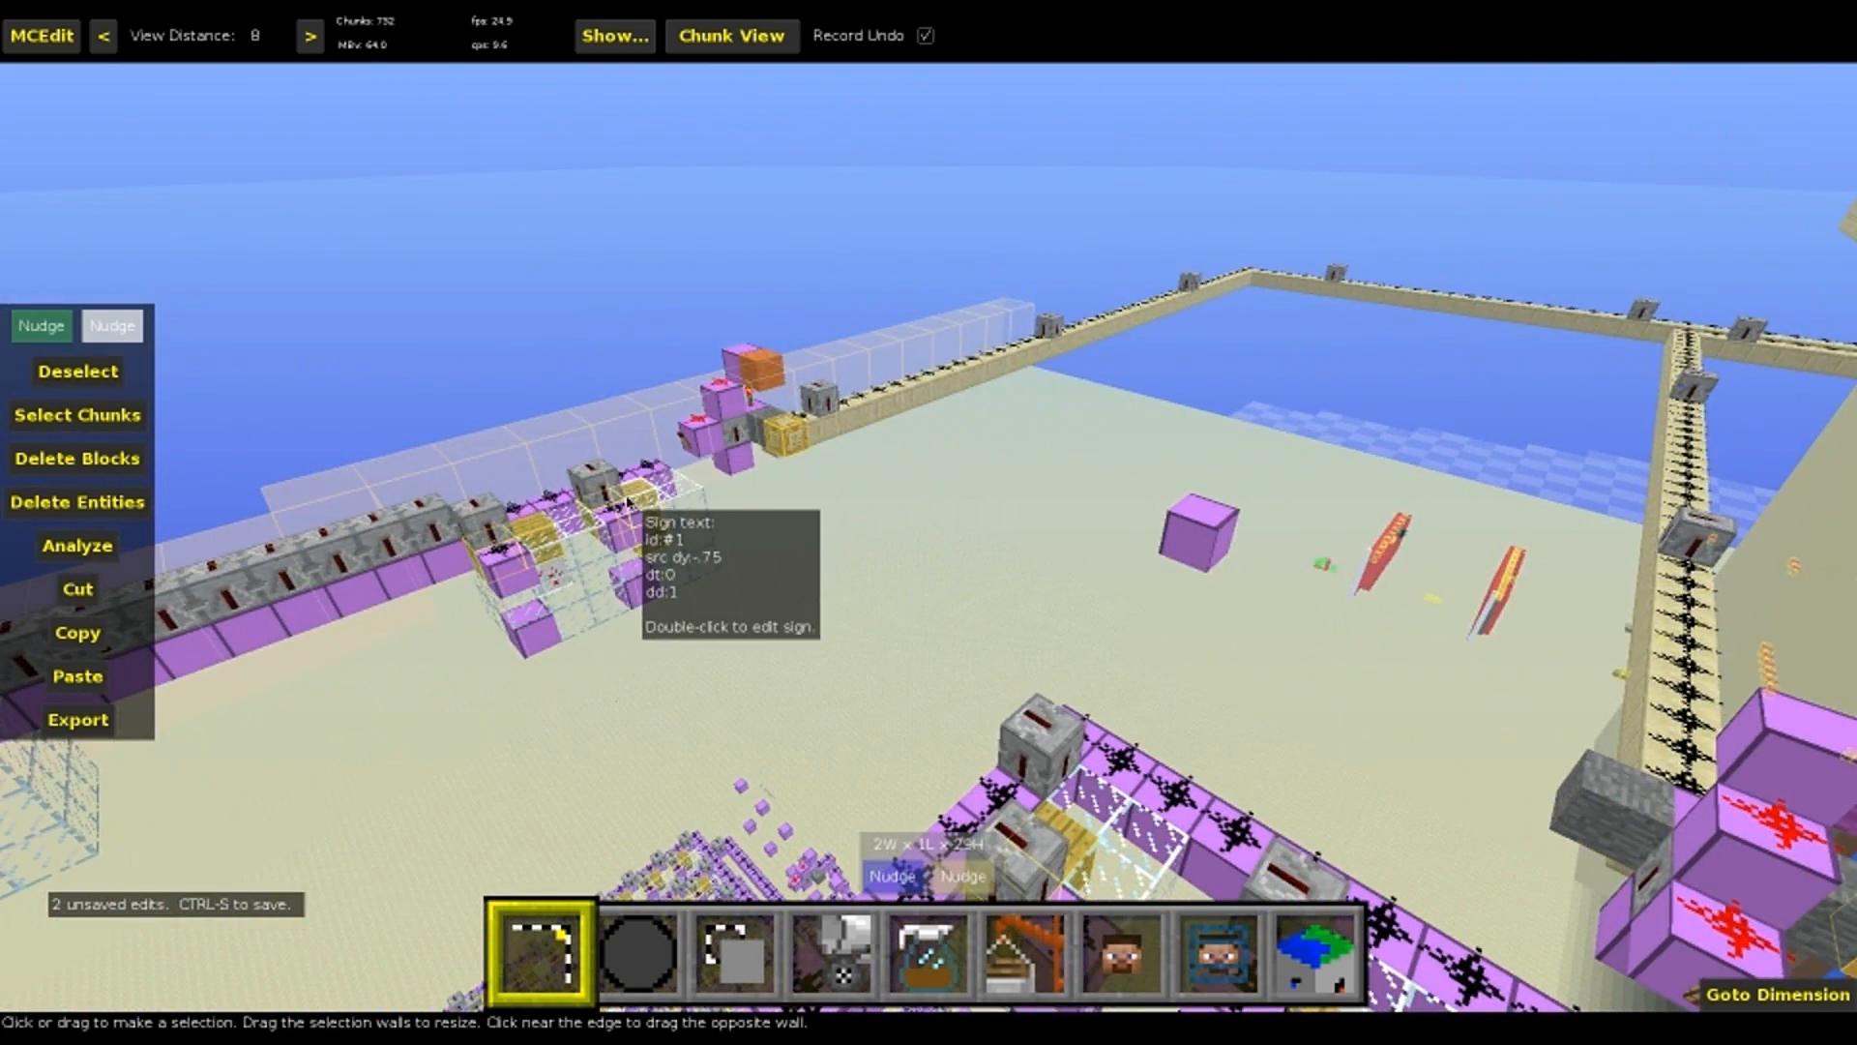
{"action": "right_click_drag", "start_coordinate": [540, 542], "coordinate": [945, 558]}
{"action": "key", "text": "w"}
{"action": "right_click", "coordinate": [945, 558]}
{"action": "key", "text": "s"}
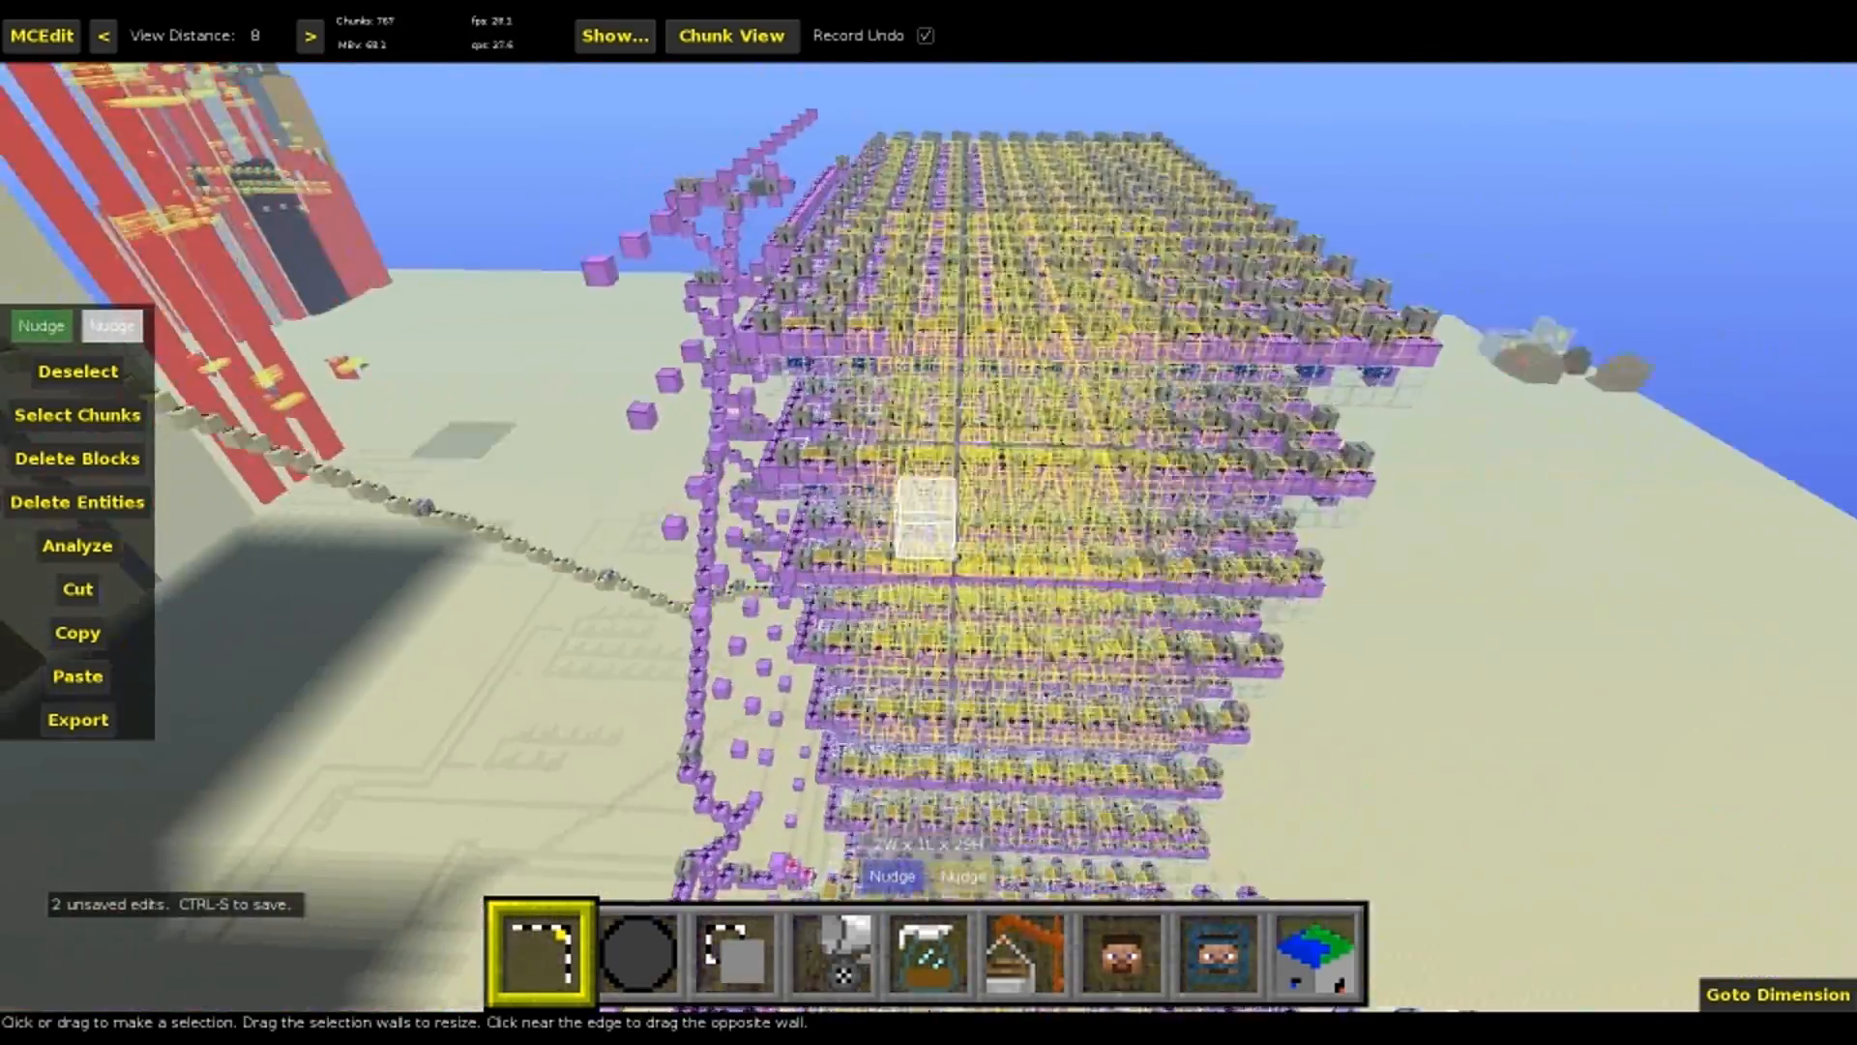
{"action": "key", "text": "w"}
{"action": "key", "text": "s"}
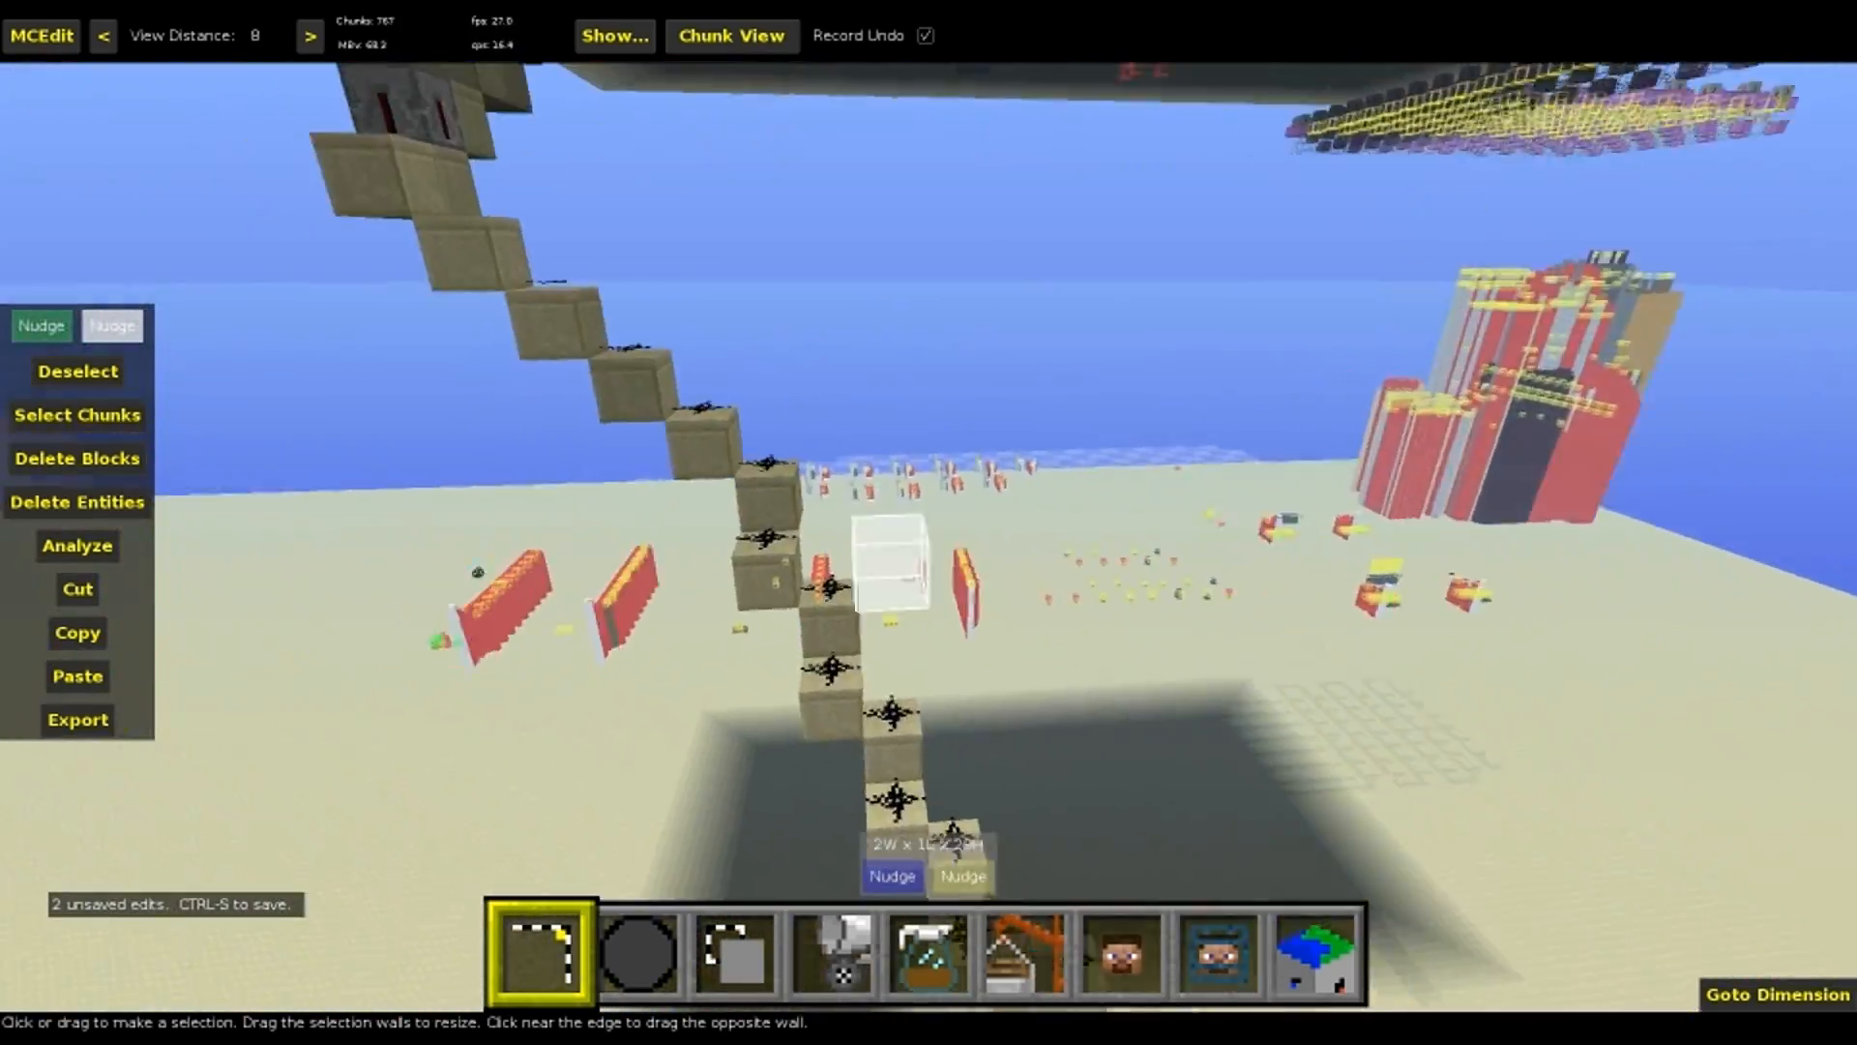
{"action": "key", "text": "q"}
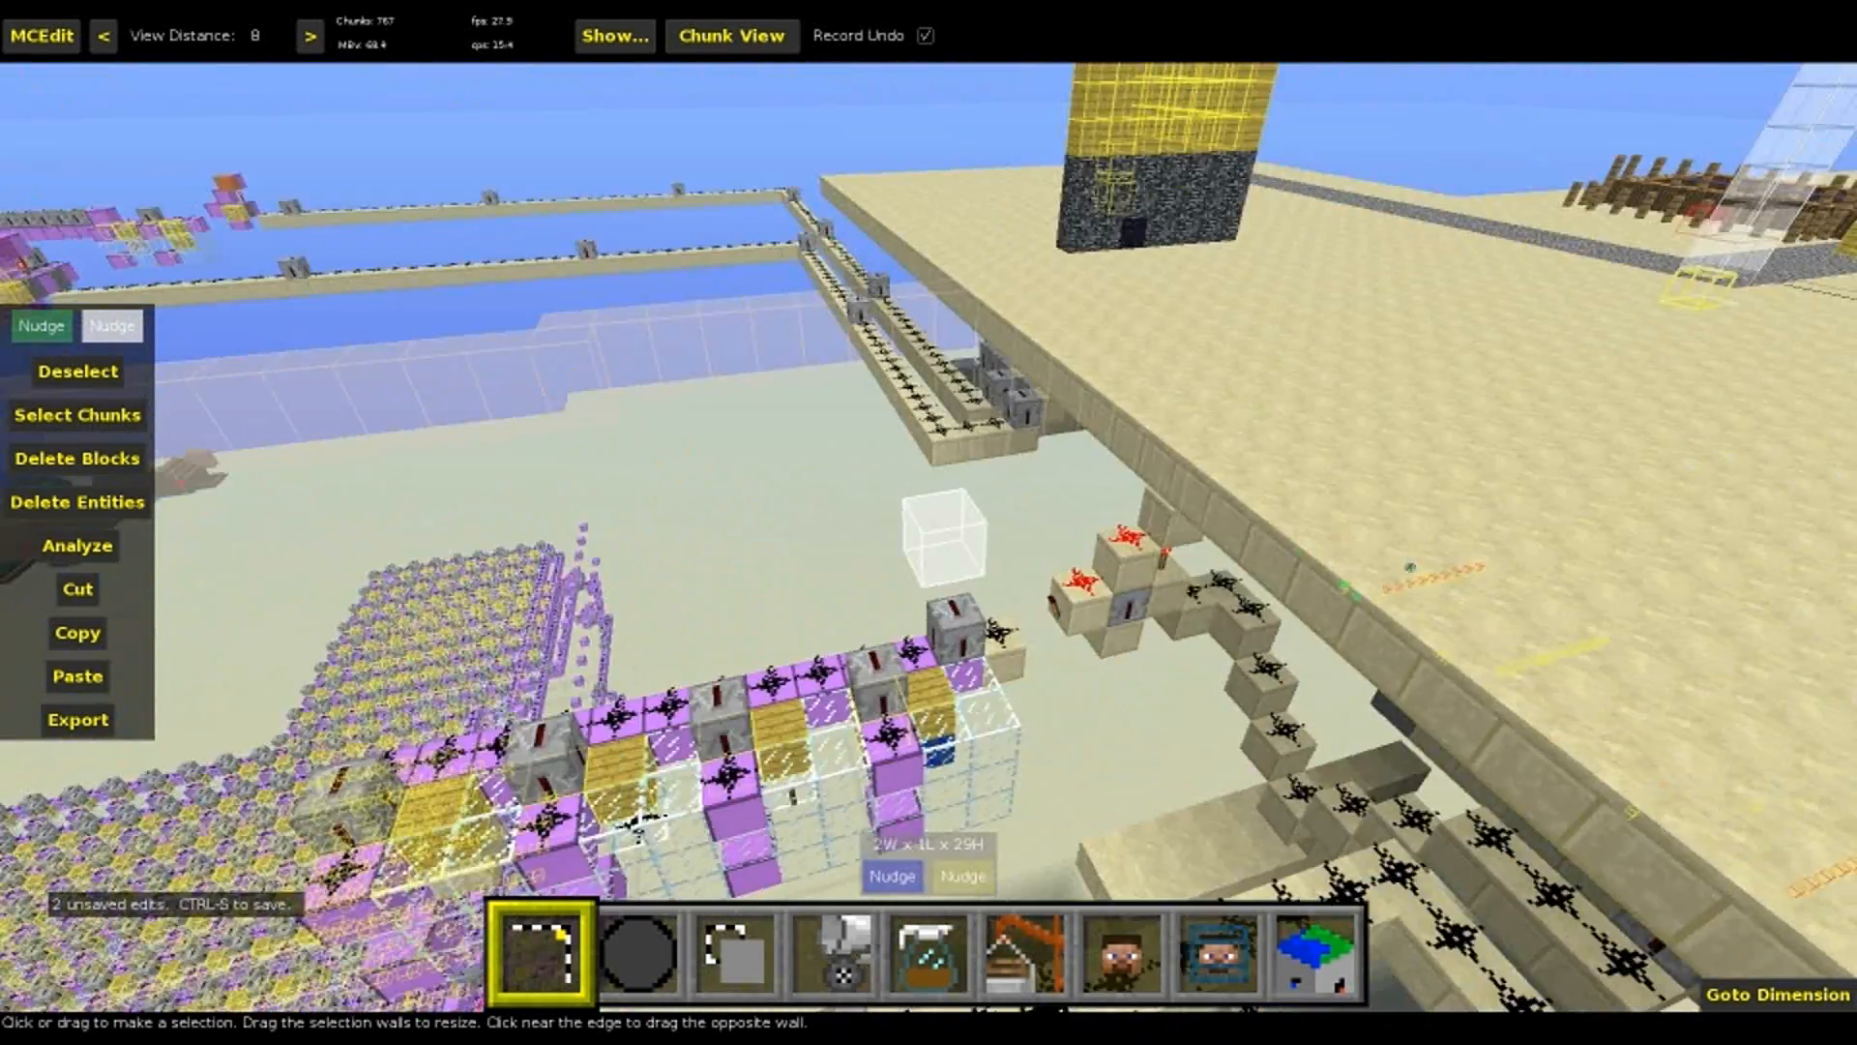
{"action": "key", "text": "w"}
{"action": "right_click", "coordinate": [1048, 544]}
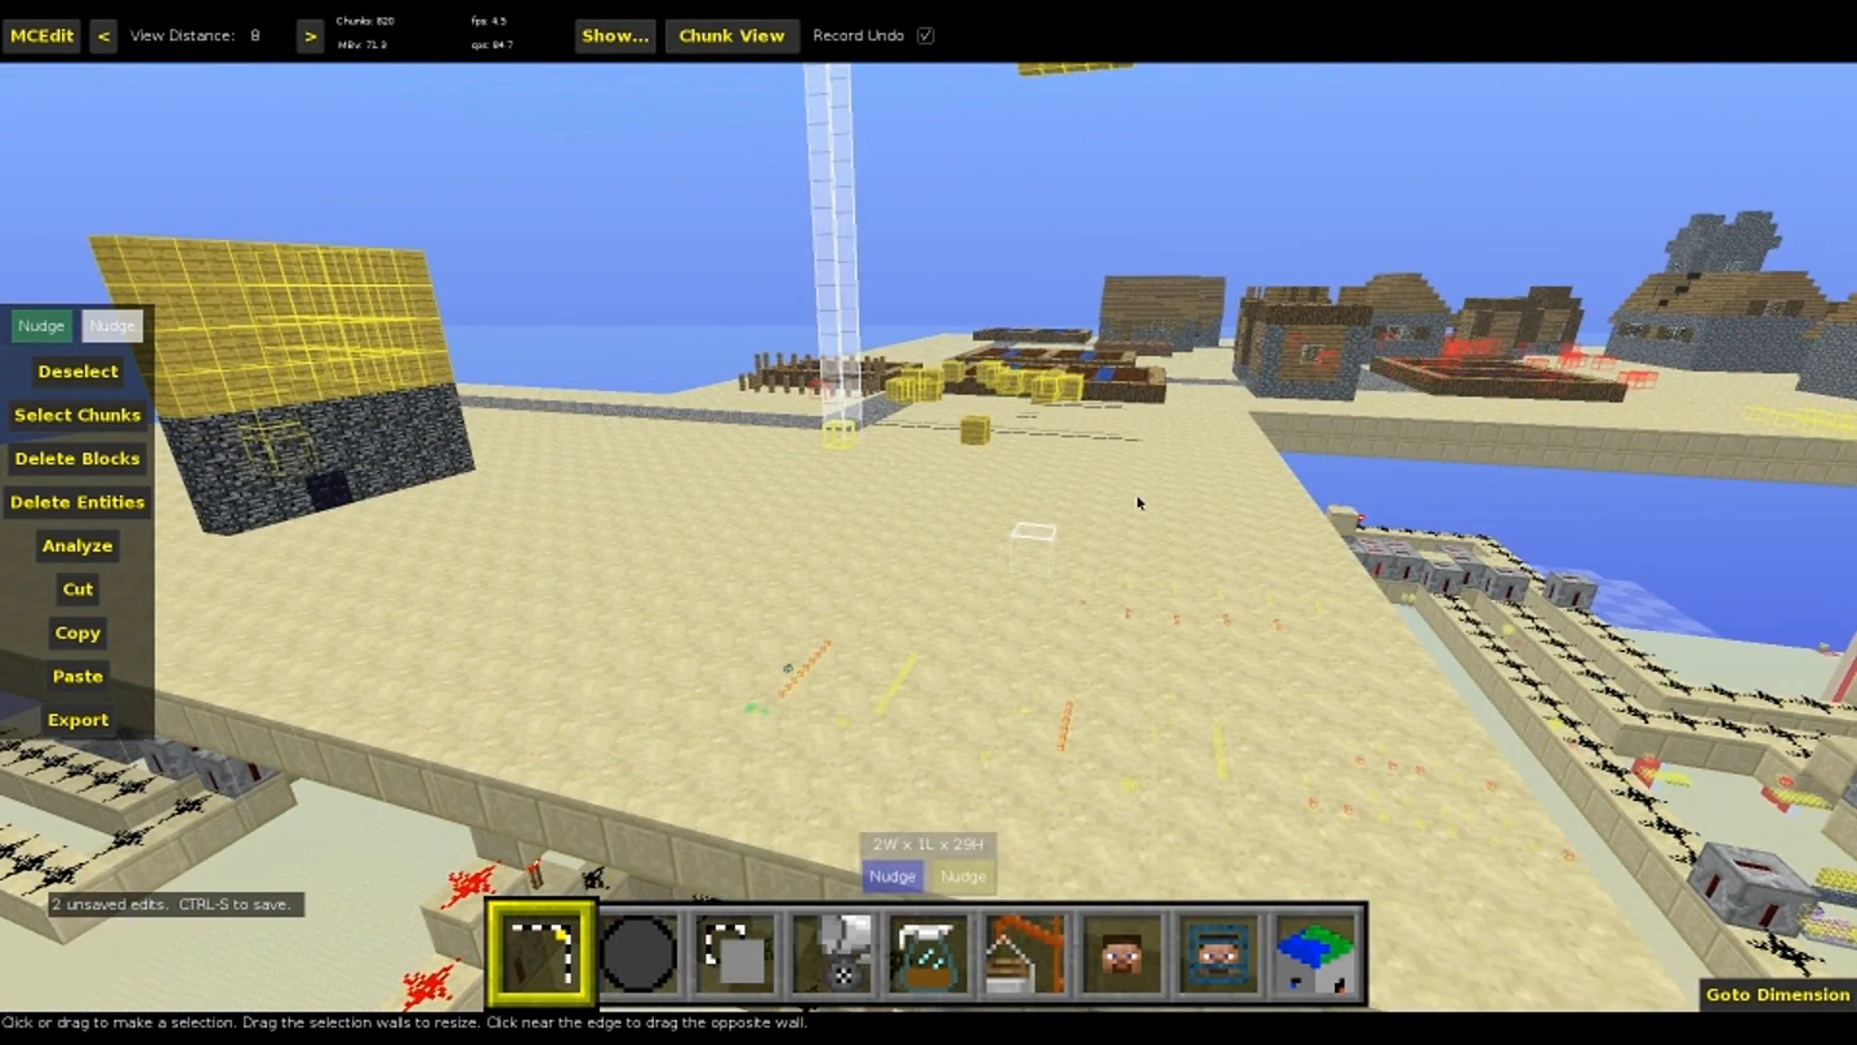
Select a 54W x 72L x 18H region around the small test machines on the sand
{"action": "key", "text": "q"}
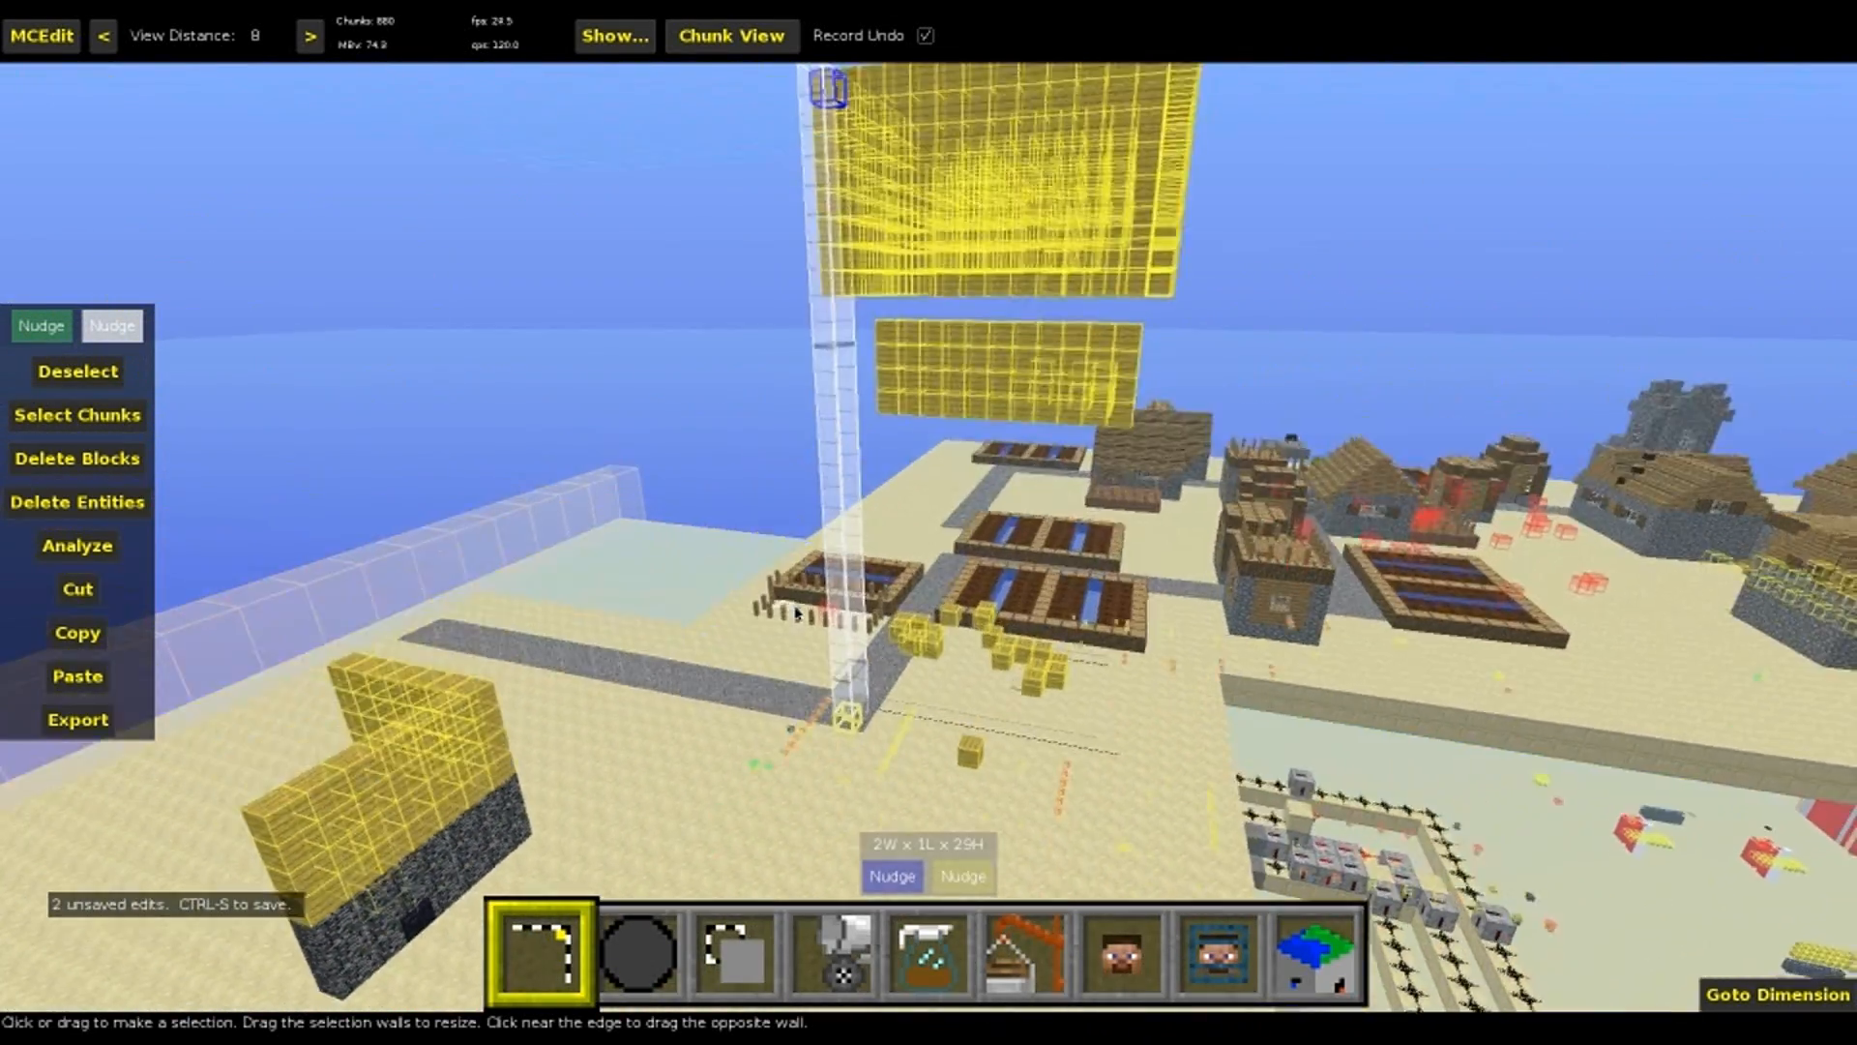
{"action": "right_click", "coordinate": [801, 611]}
{"action": "key", "text": "w"}
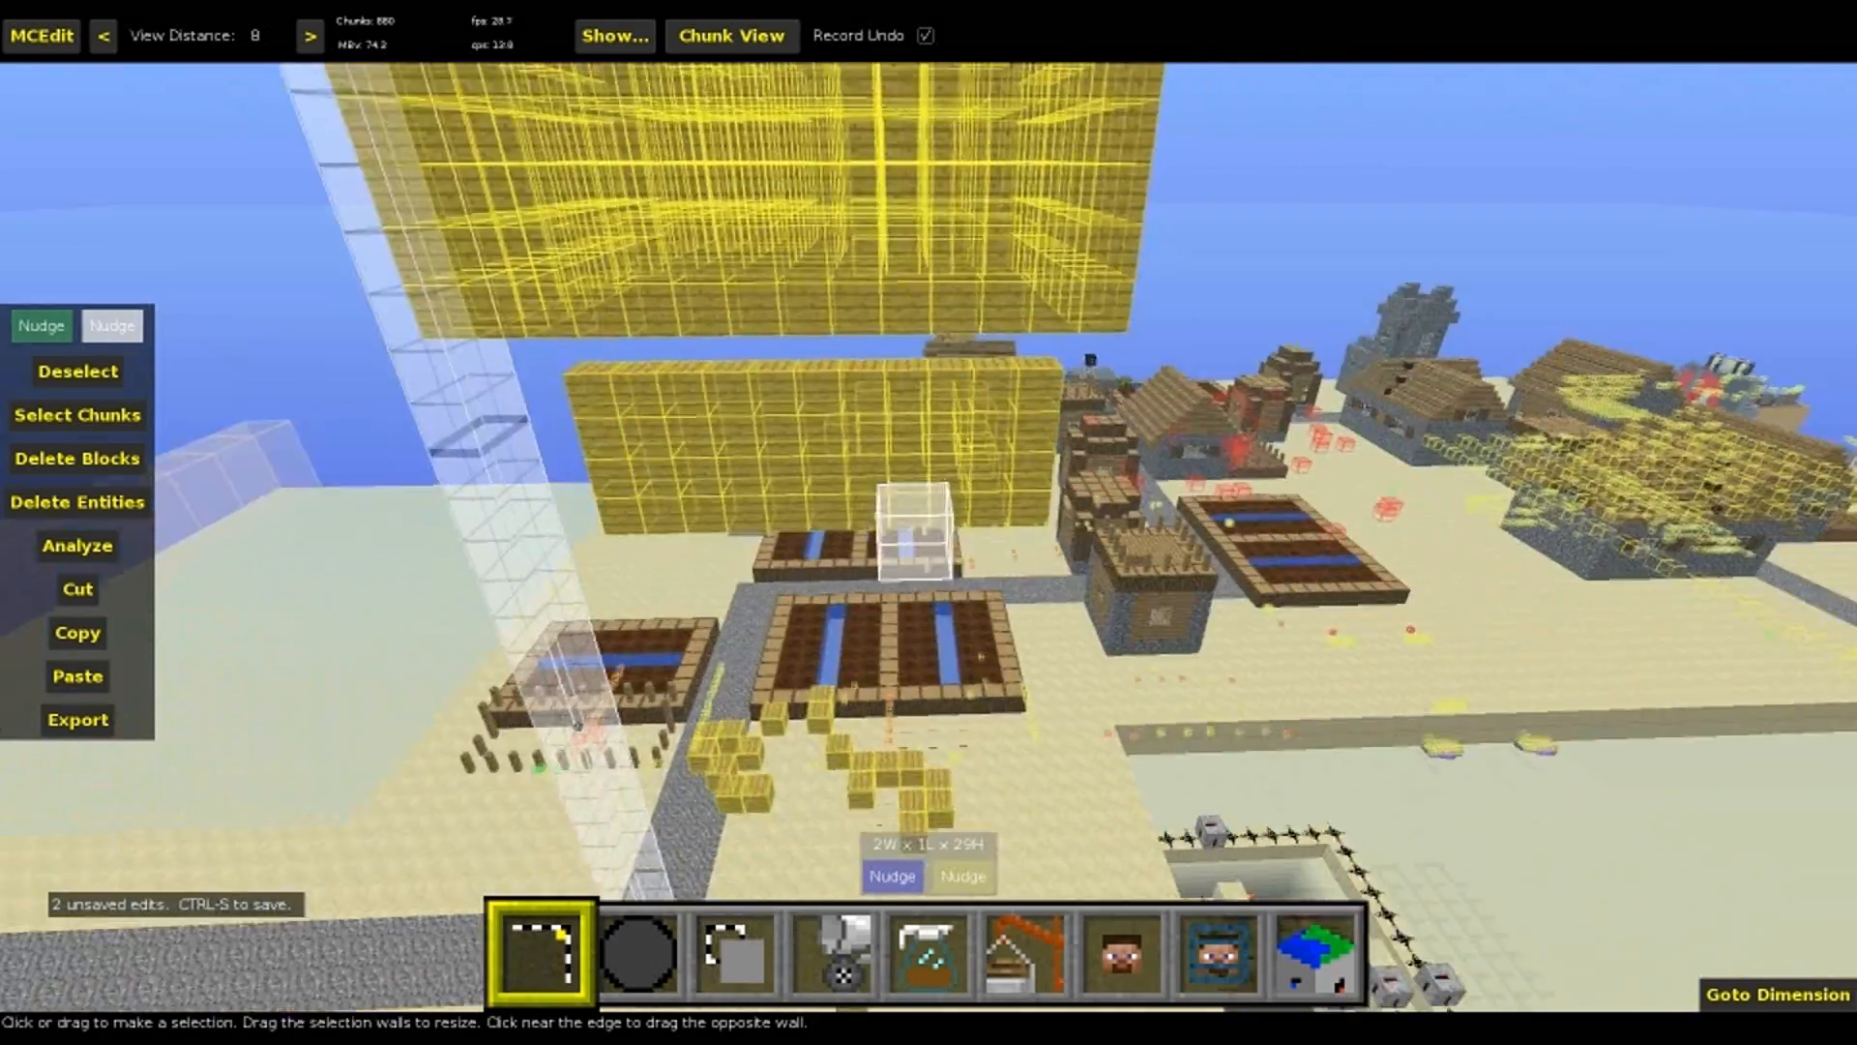
{"action": "key", "text": "w"}
{"action": "right_click", "coordinate": [914, 608]}
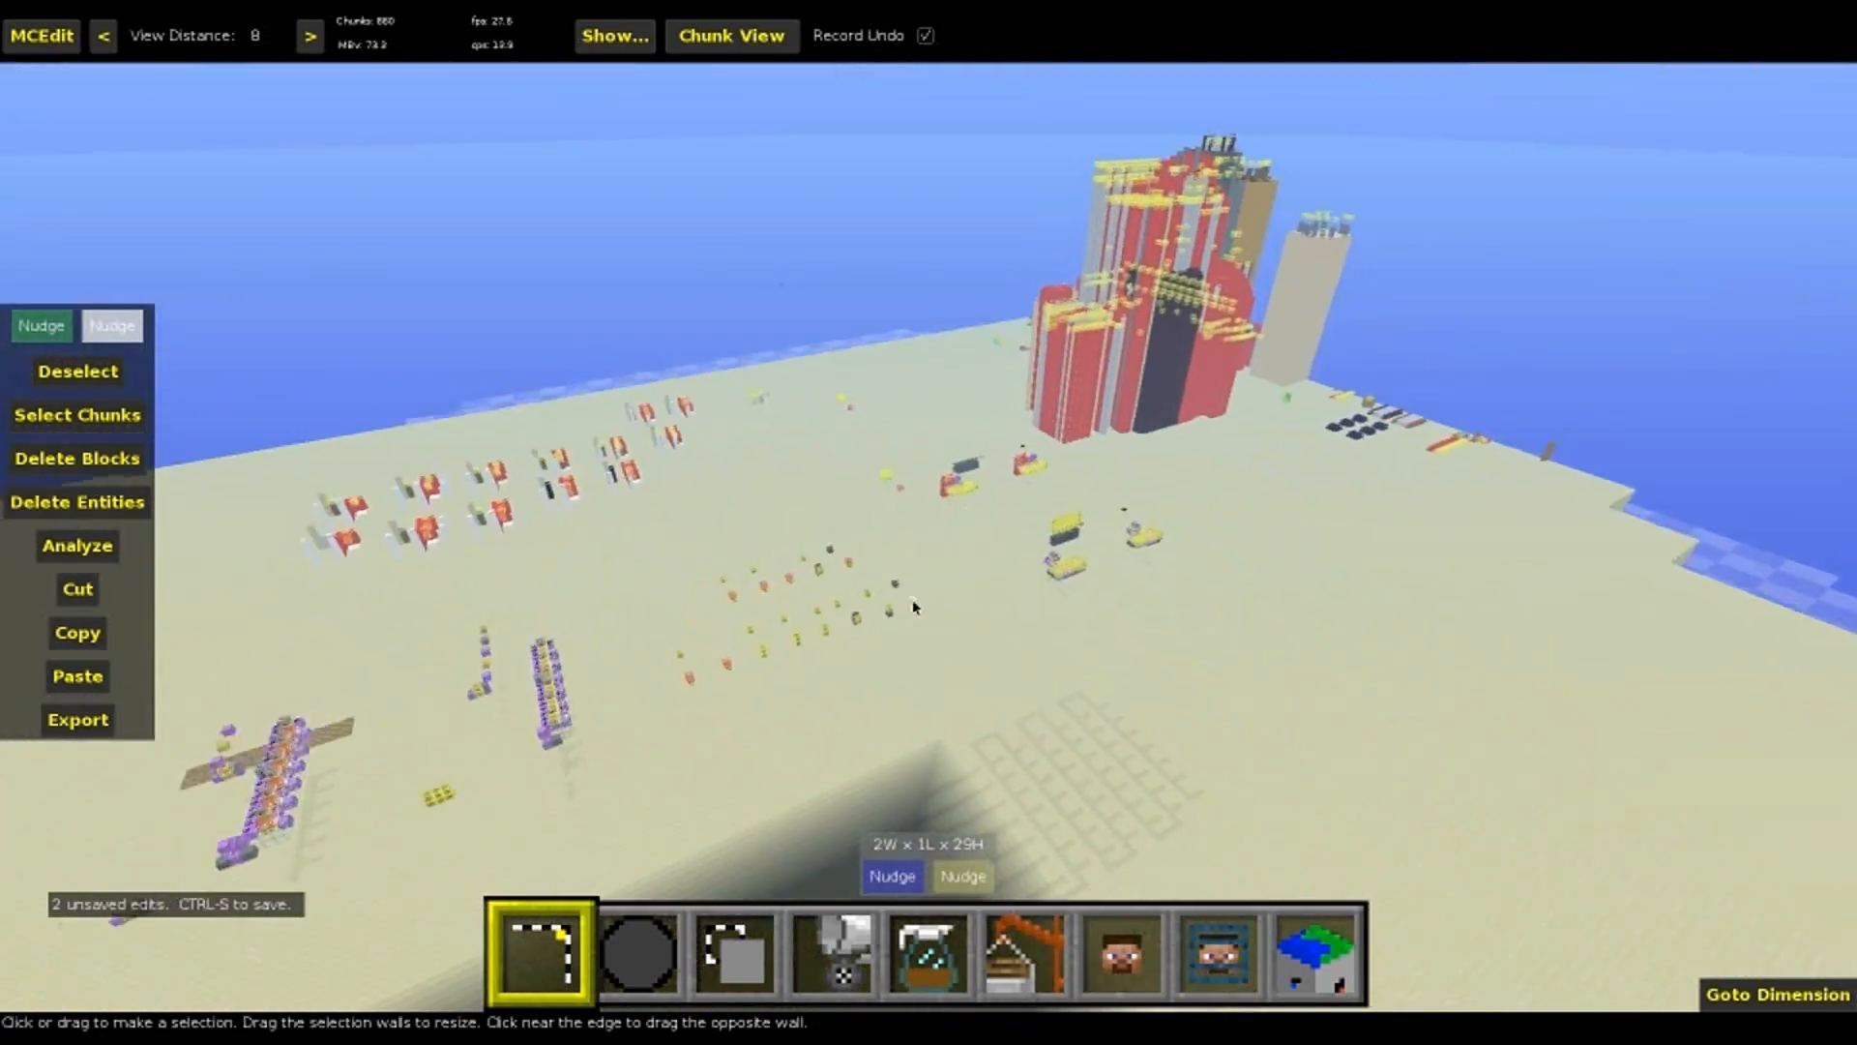
{"action": "key", "text": "w"}
{"action": "key", "text": "w"}
{"action": "right_click", "coordinate": [817, 712]}
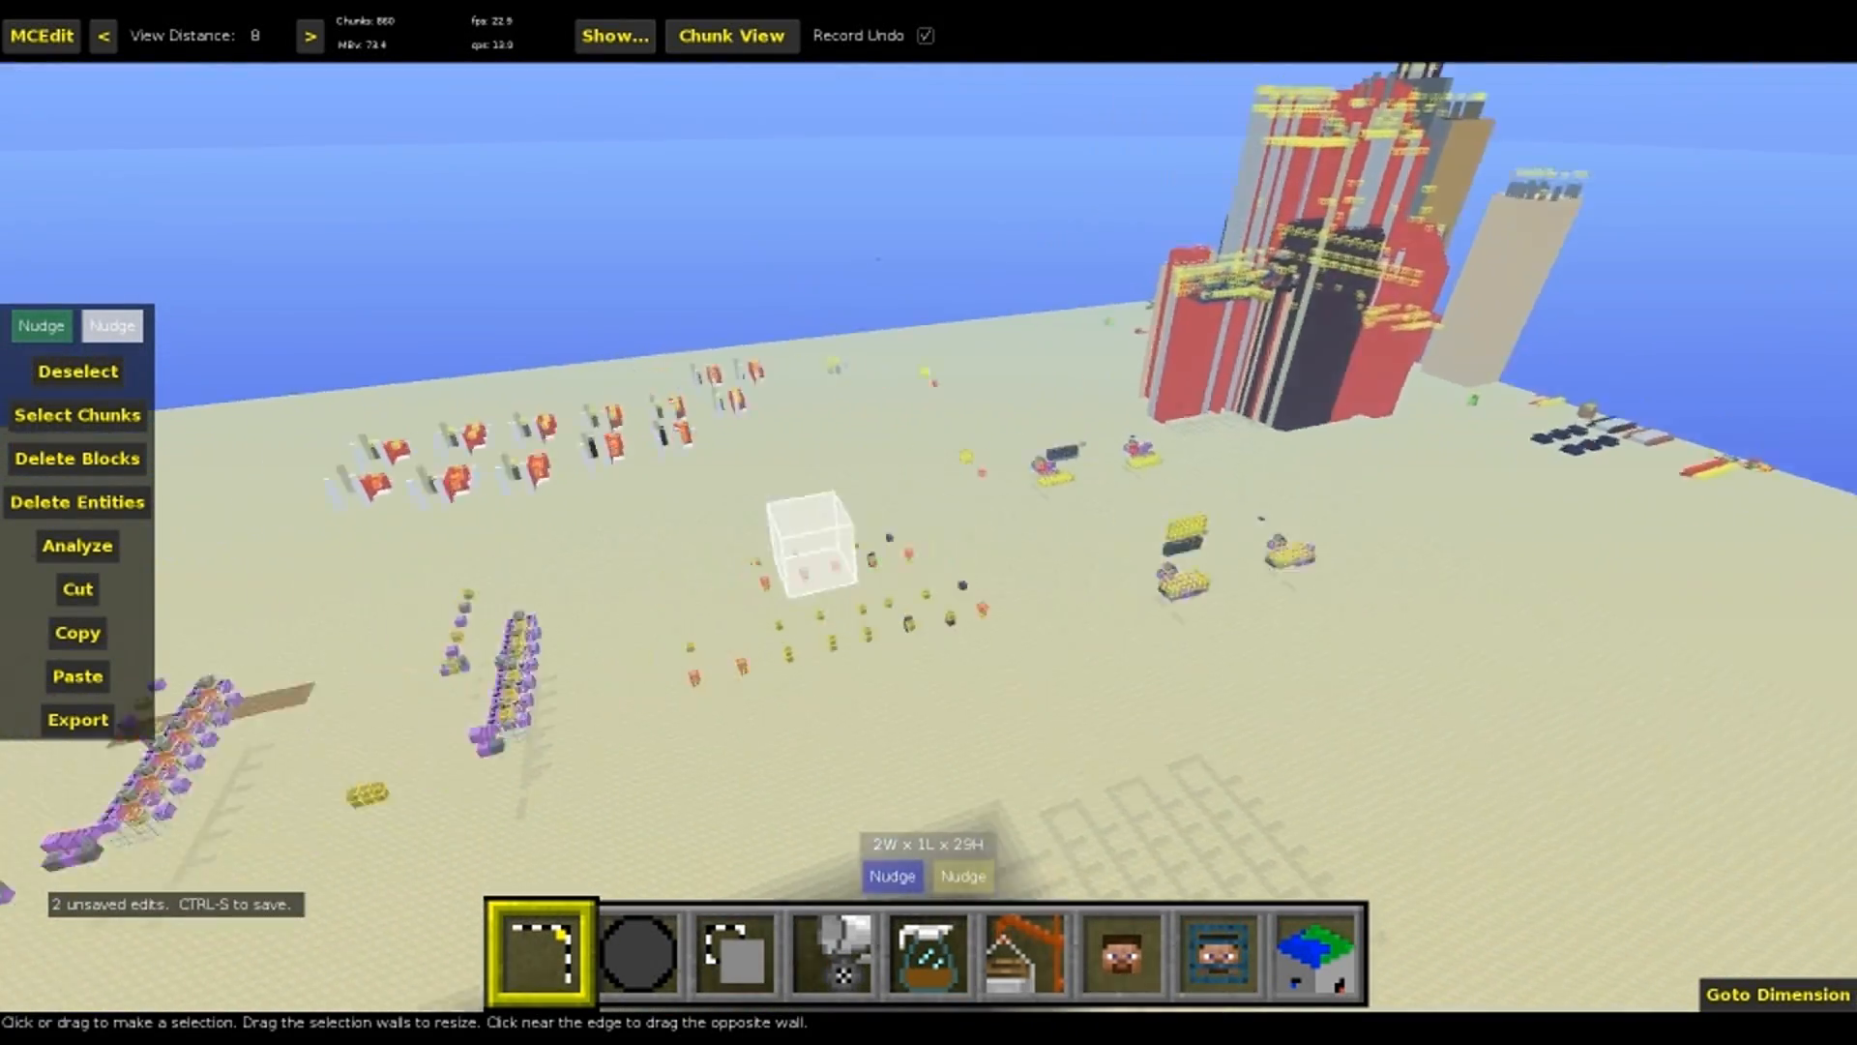
{"action": "right_click", "coordinate": [817, 712]}
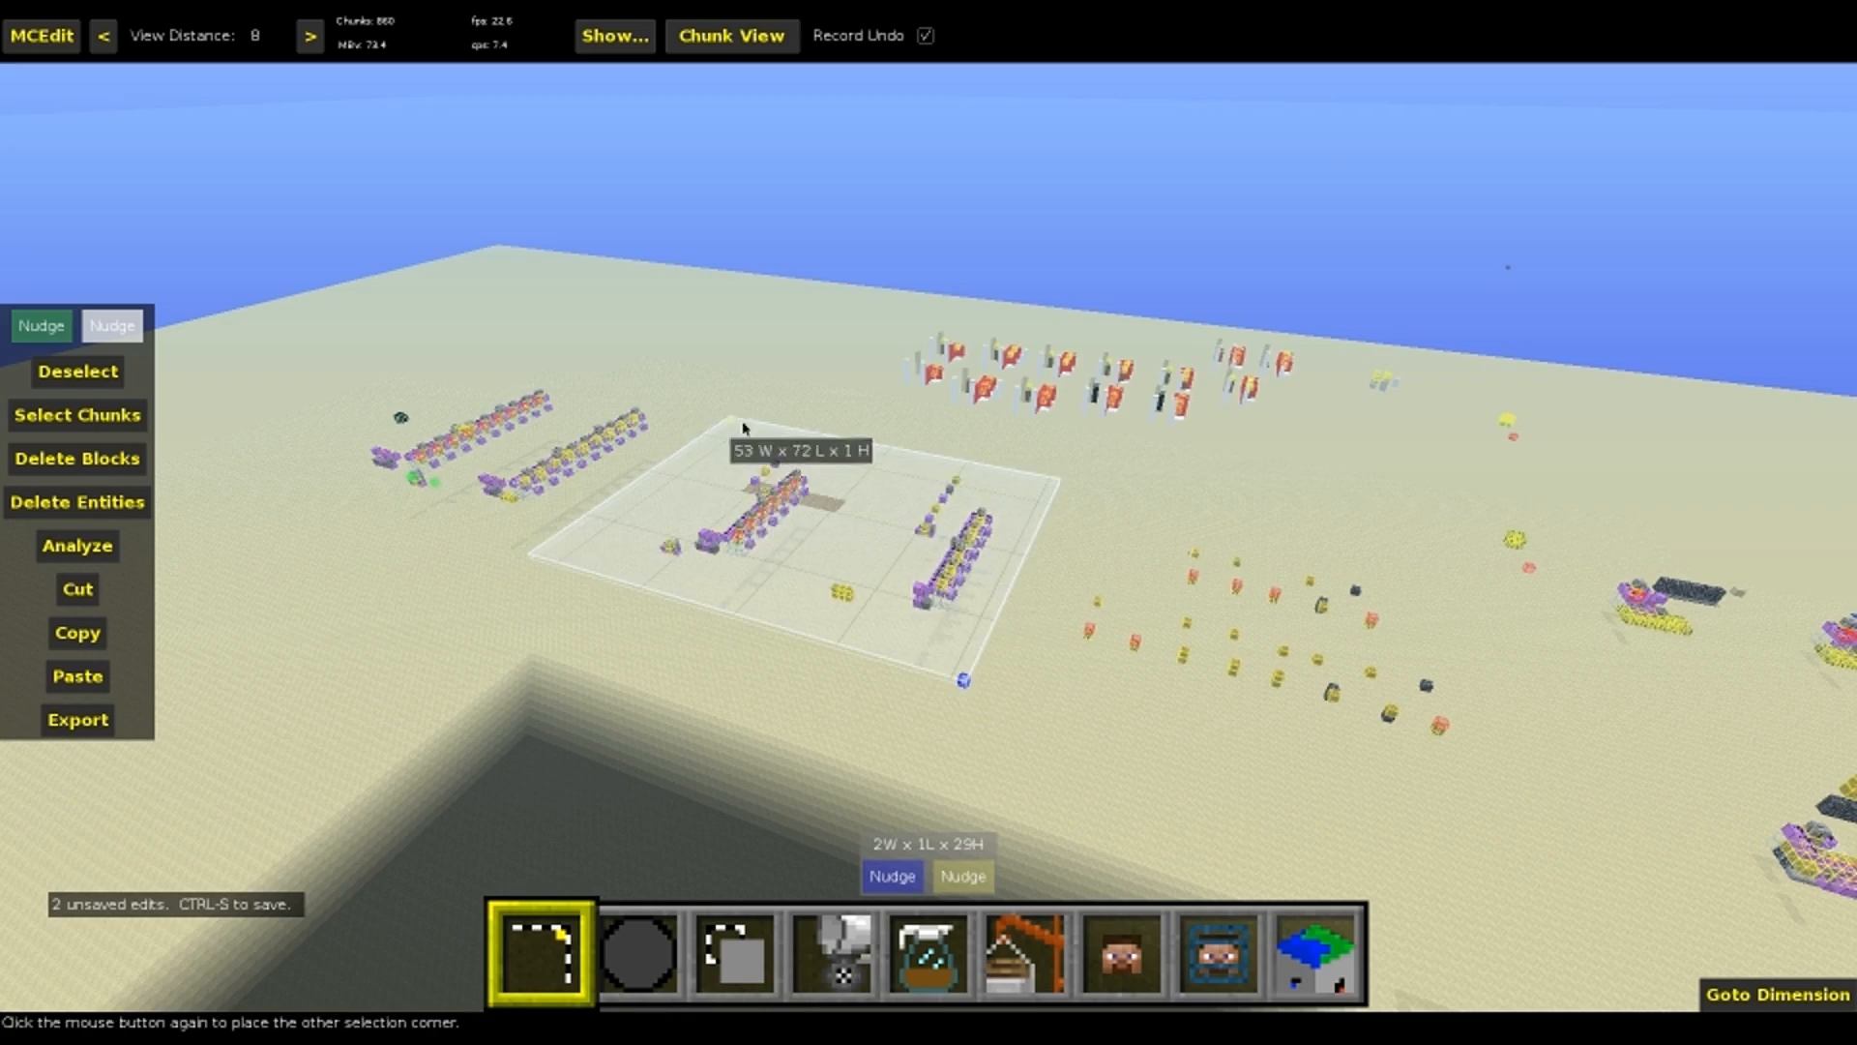
{"action": "left_click_drag", "start_coordinate": [833, 425], "coordinate": [833, 424]}
Select a 172W x 207L x 98H region over the village and check its extent
{"action": "right_click", "coordinate": [833, 425]}
{"action": "key", "text": "s"}
{"action": "key", "text": "space"}
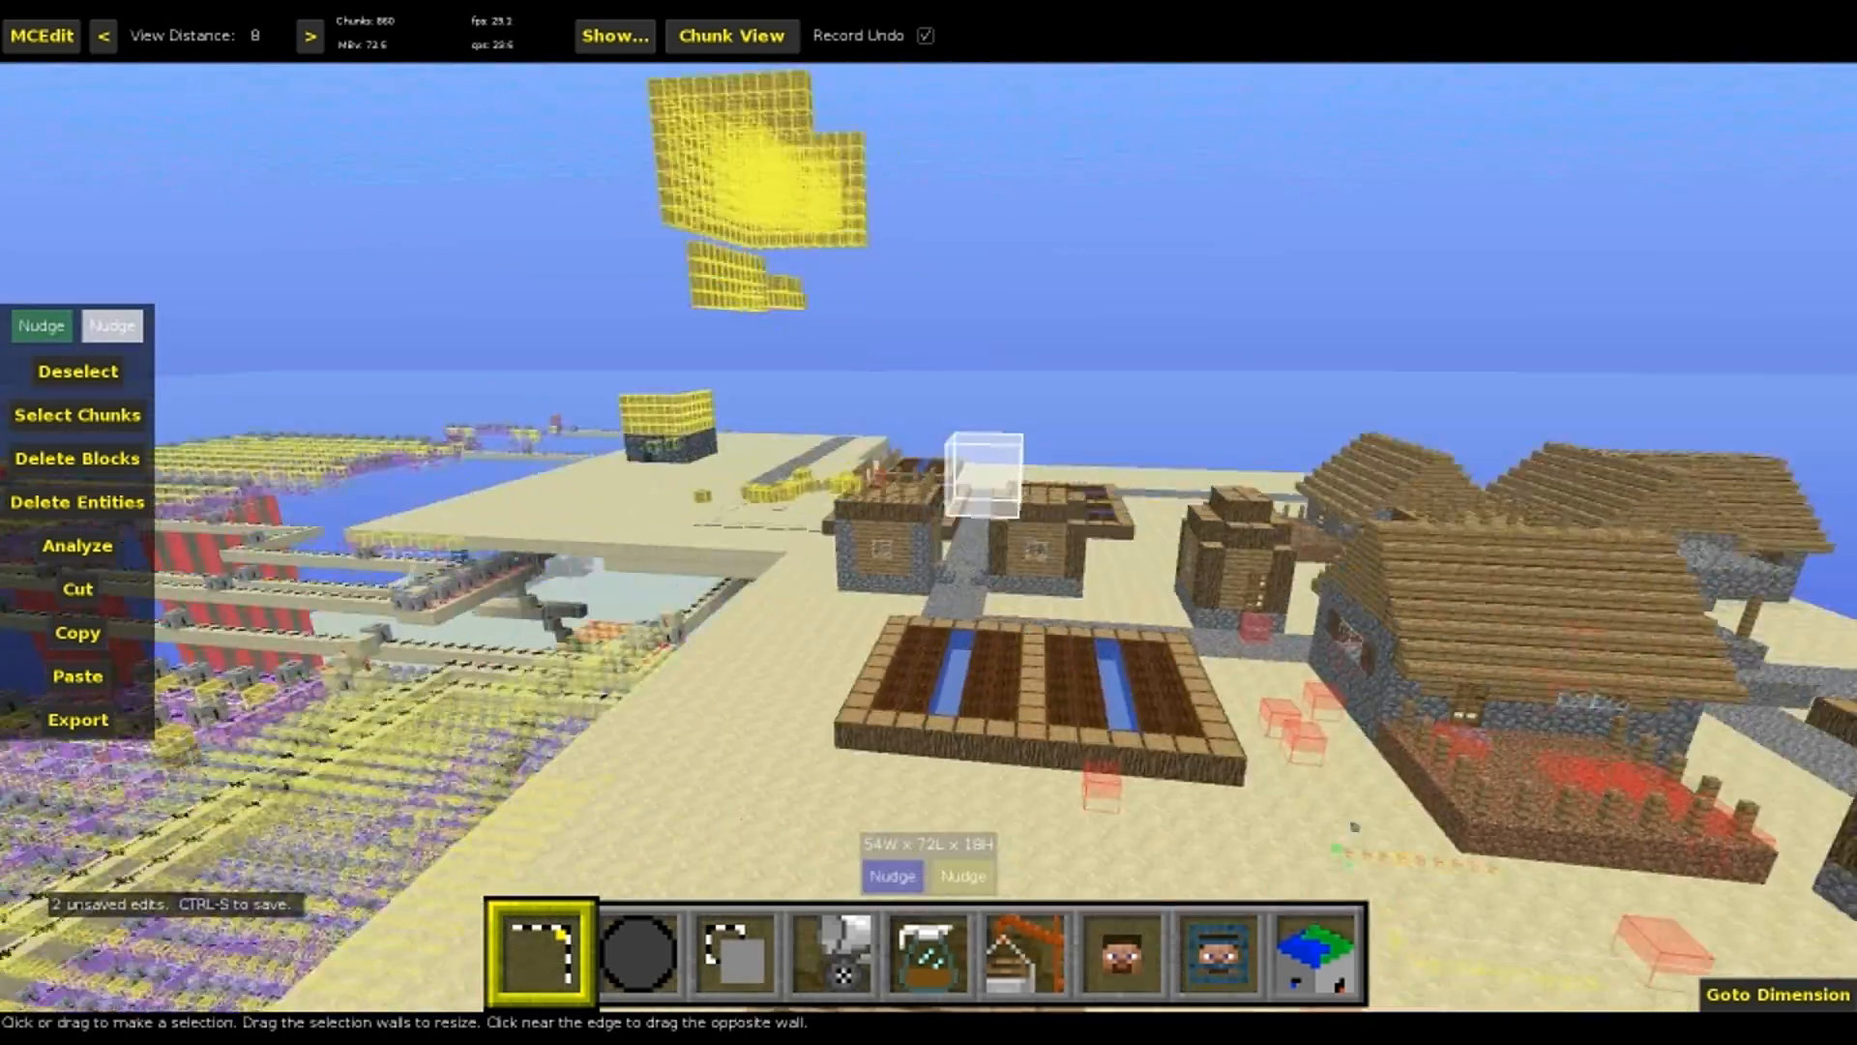
{"action": "right_click", "coordinate": [999, 787]}
{"action": "left_click", "coordinate": [1001, 787]}
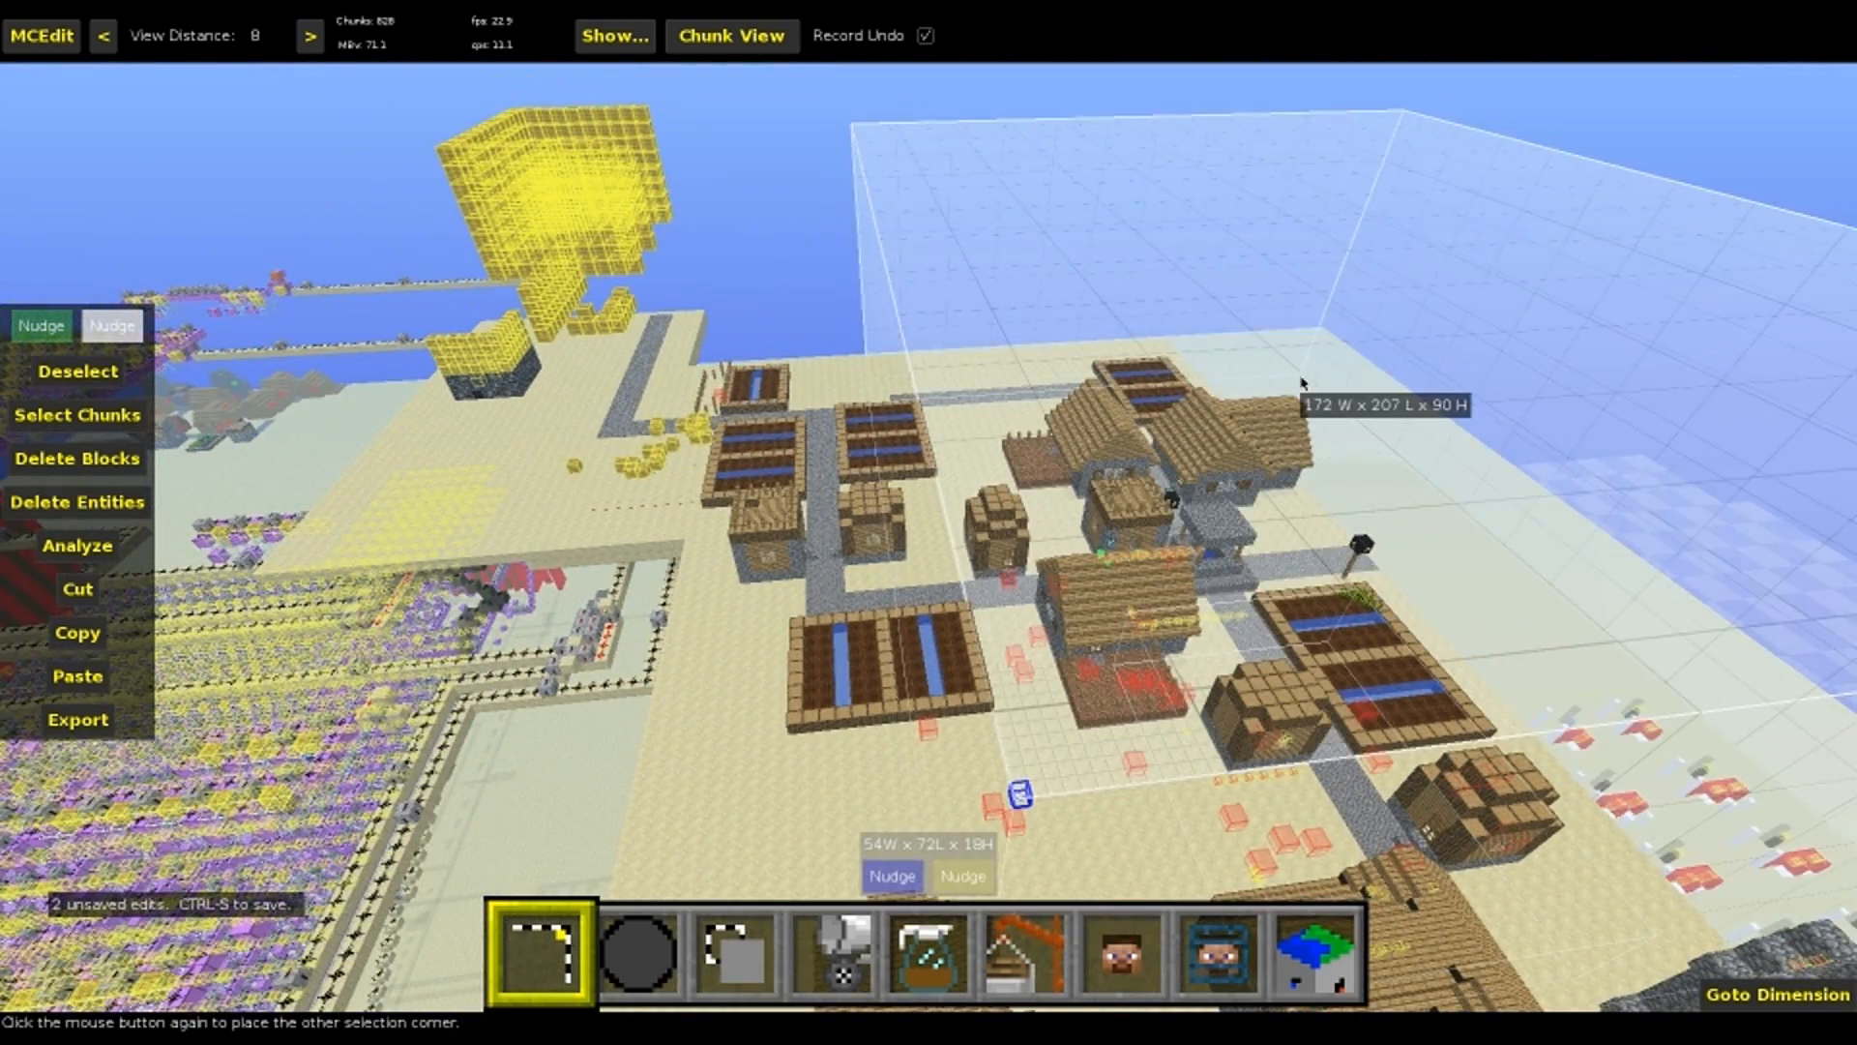
{"action": "left_click", "coordinate": [1294, 402]}
{"action": "left_click_drag", "start_coordinate": [1248, 582], "coordinate": [1264, 505]}
{"action": "right_click", "coordinate": [1265, 505]}
{"action": "key", "text": "a"}
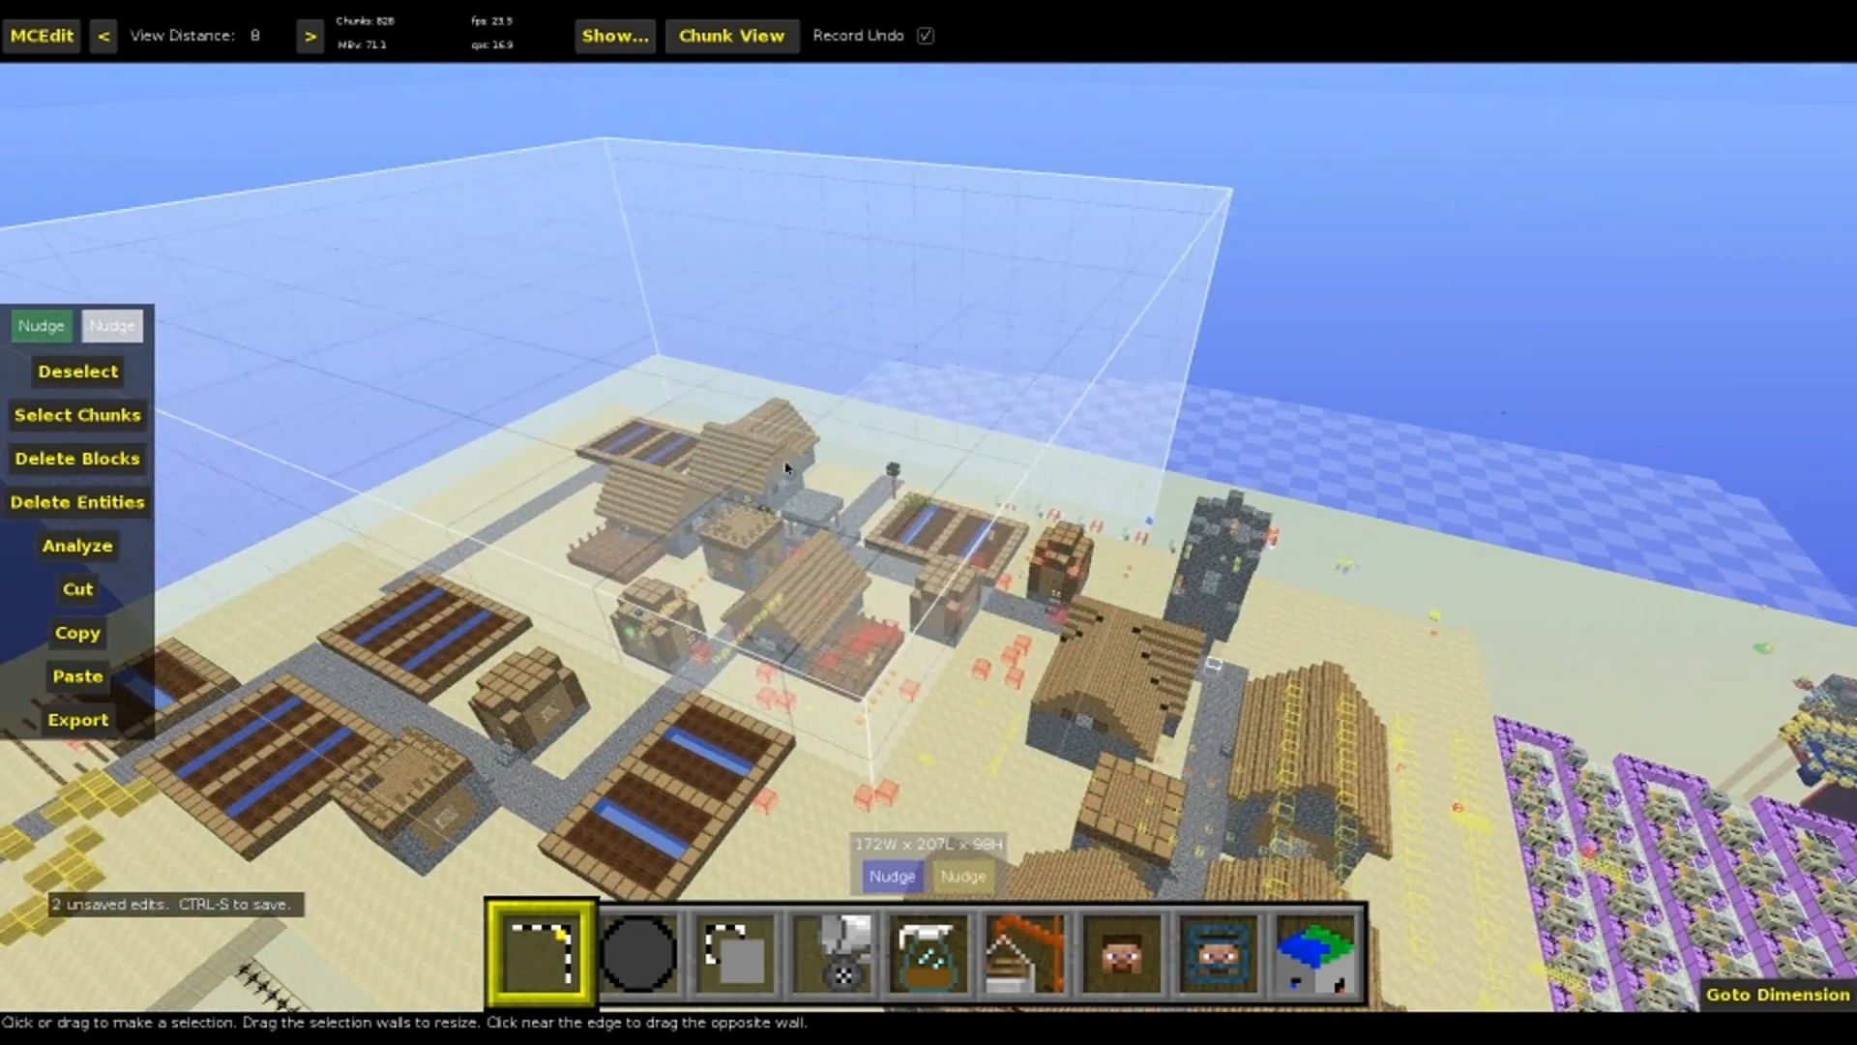
Examine the selected village region from several sides and compare it with the large block of machine rows beside the platform
{"action": "right_click", "coordinate": [998, 628]}
{"action": "right_click", "coordinate": [996, 627]}
{"action": "right_click", "coordinate": [997, 628]}
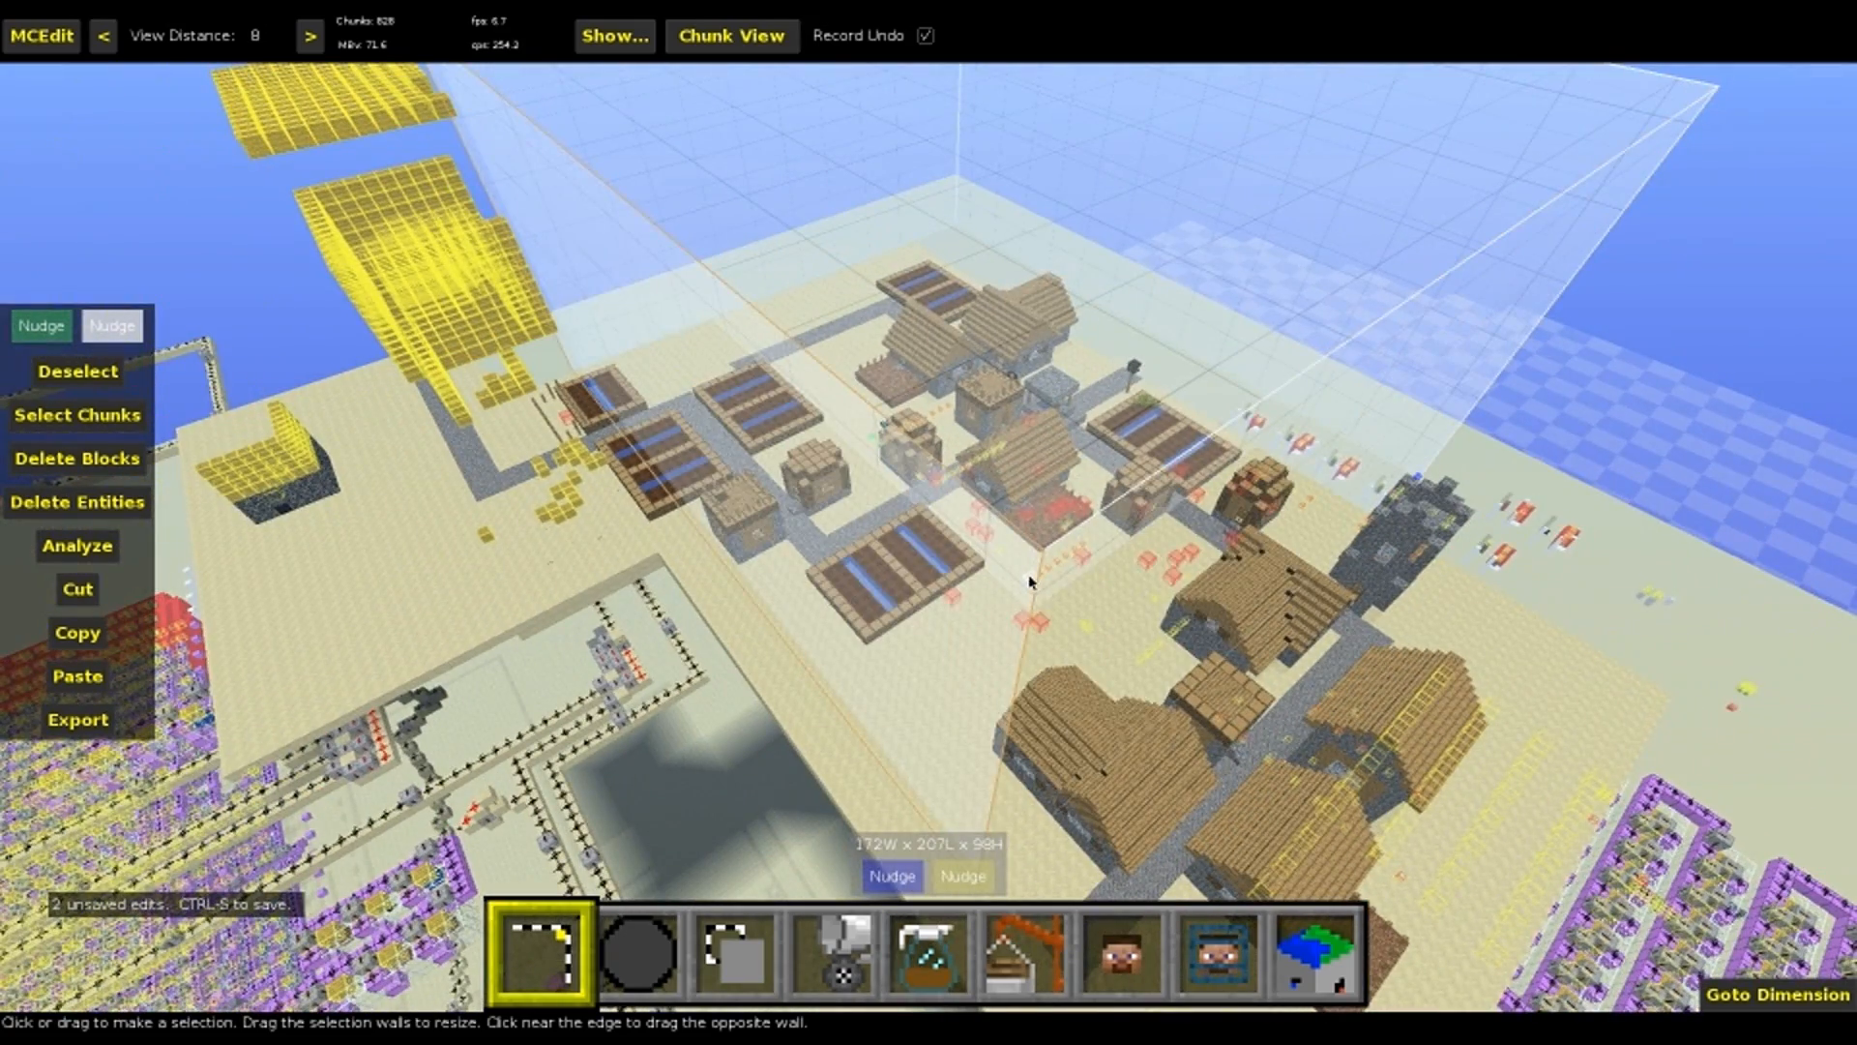
{"action": "right_click", "coordinate": [1045, 590]}
{"action": "key", "text": "a"}
{"action": "right_click", "coordinate": [960, 617]}
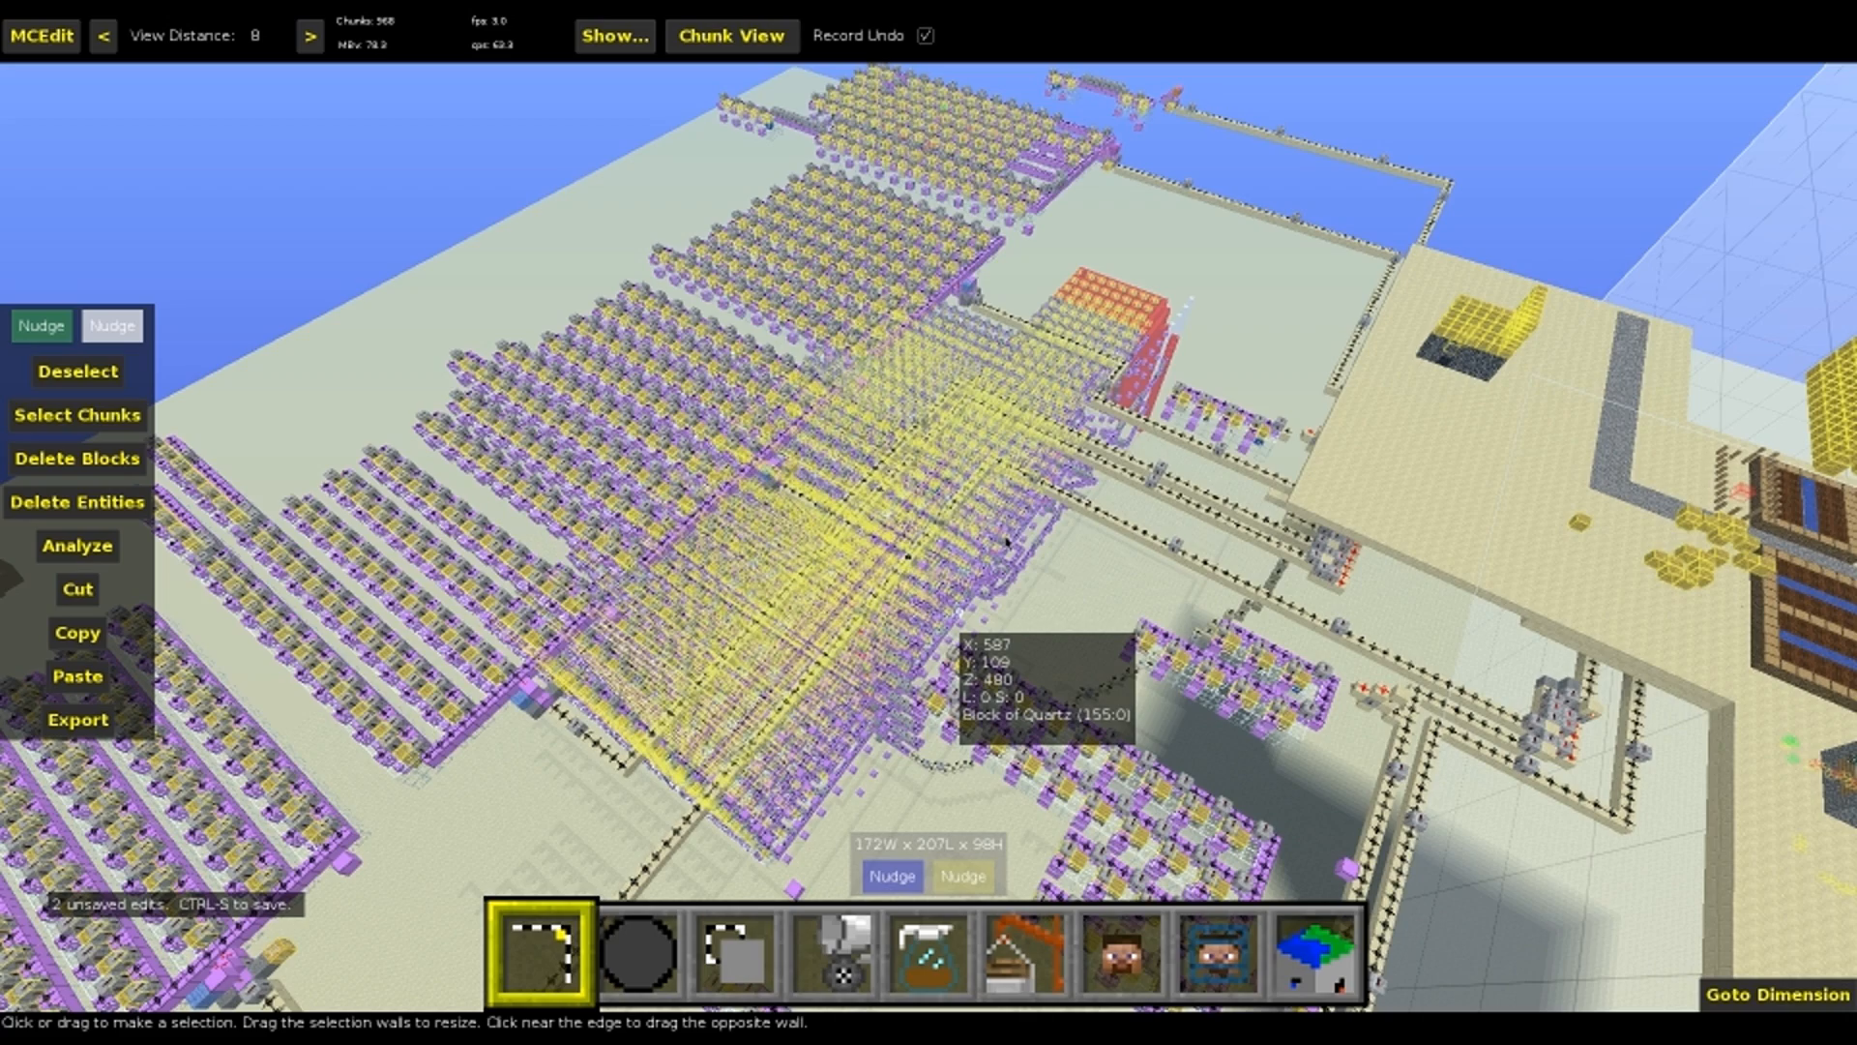
{"action": "right_click", "coordinate": [1109, 509]}
{"action": "key", "text": "a"}
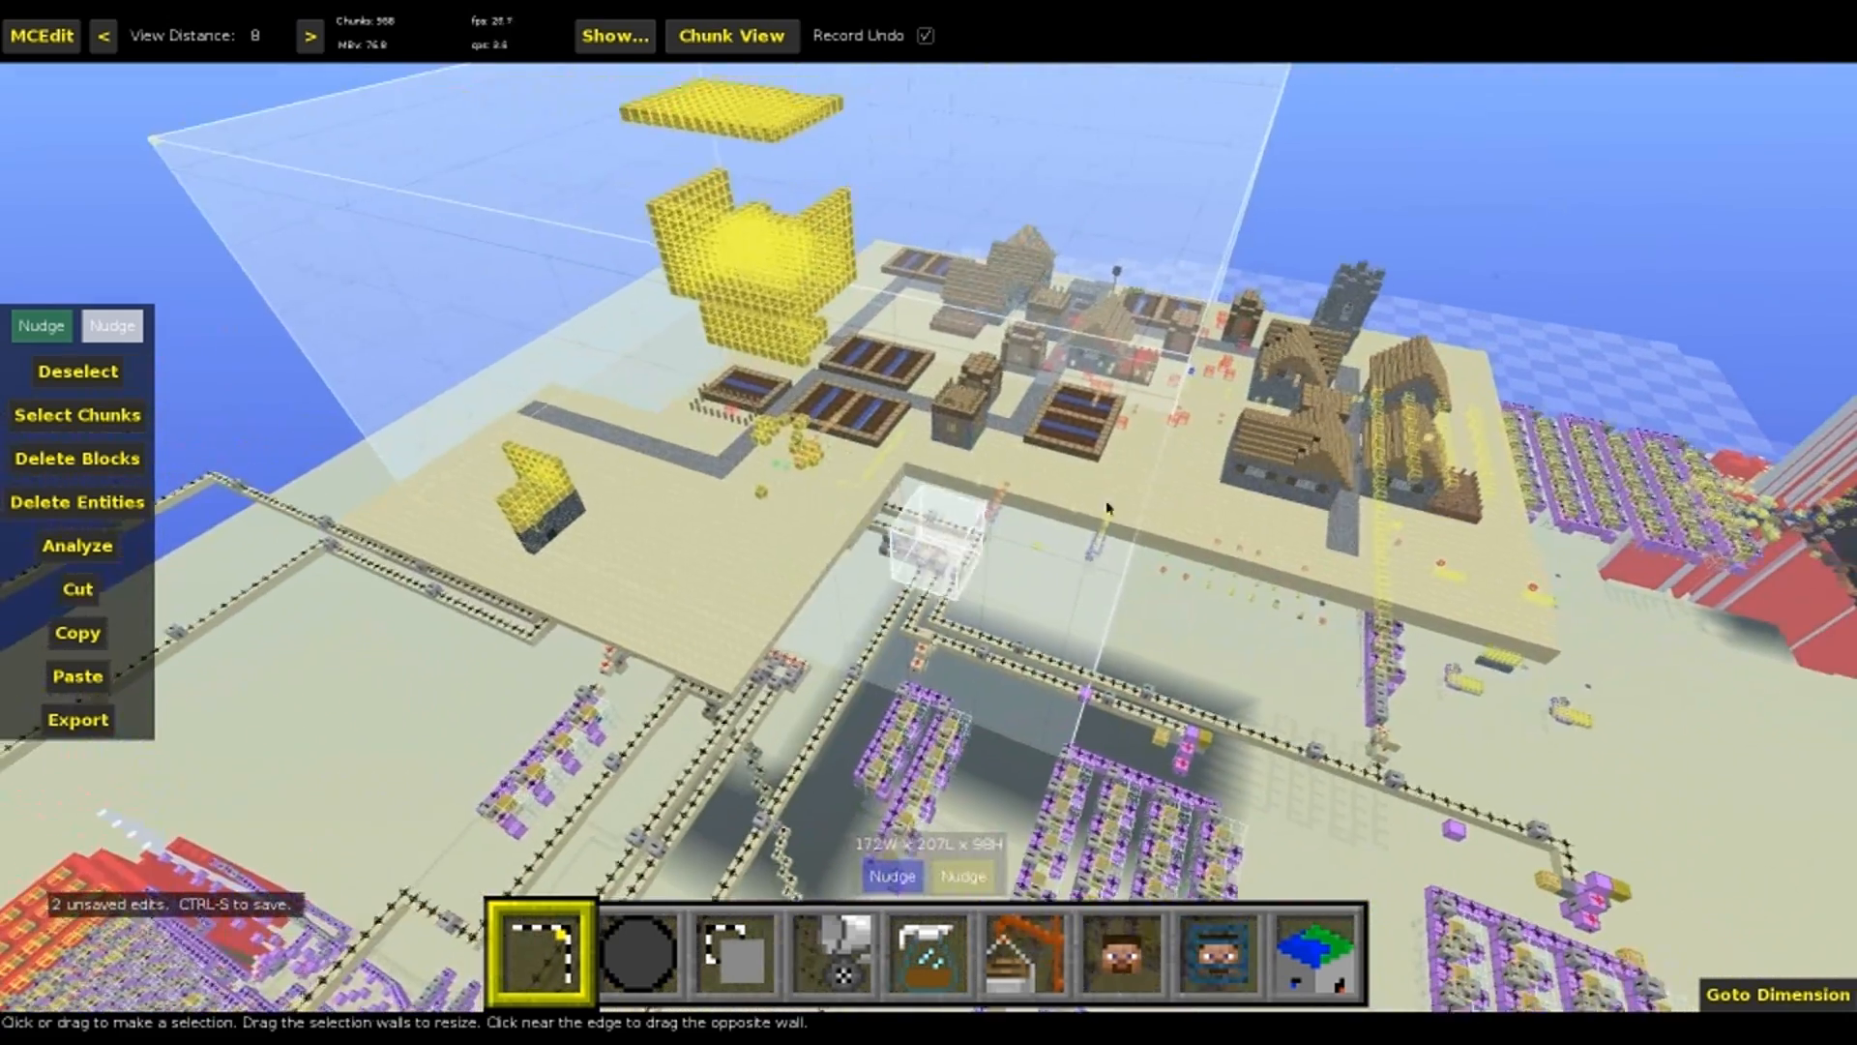
Clear the village selection and inspect the redstone lines and small machines between the large machine block and the village platform
{"action": "right_click", "coordinate": [1108, 509]}
{"action": "key", "text": "ctrl+d"}
{"action": "right_click", "coordinate": [1192, 436]}
{"action": "key", "text": "w"}
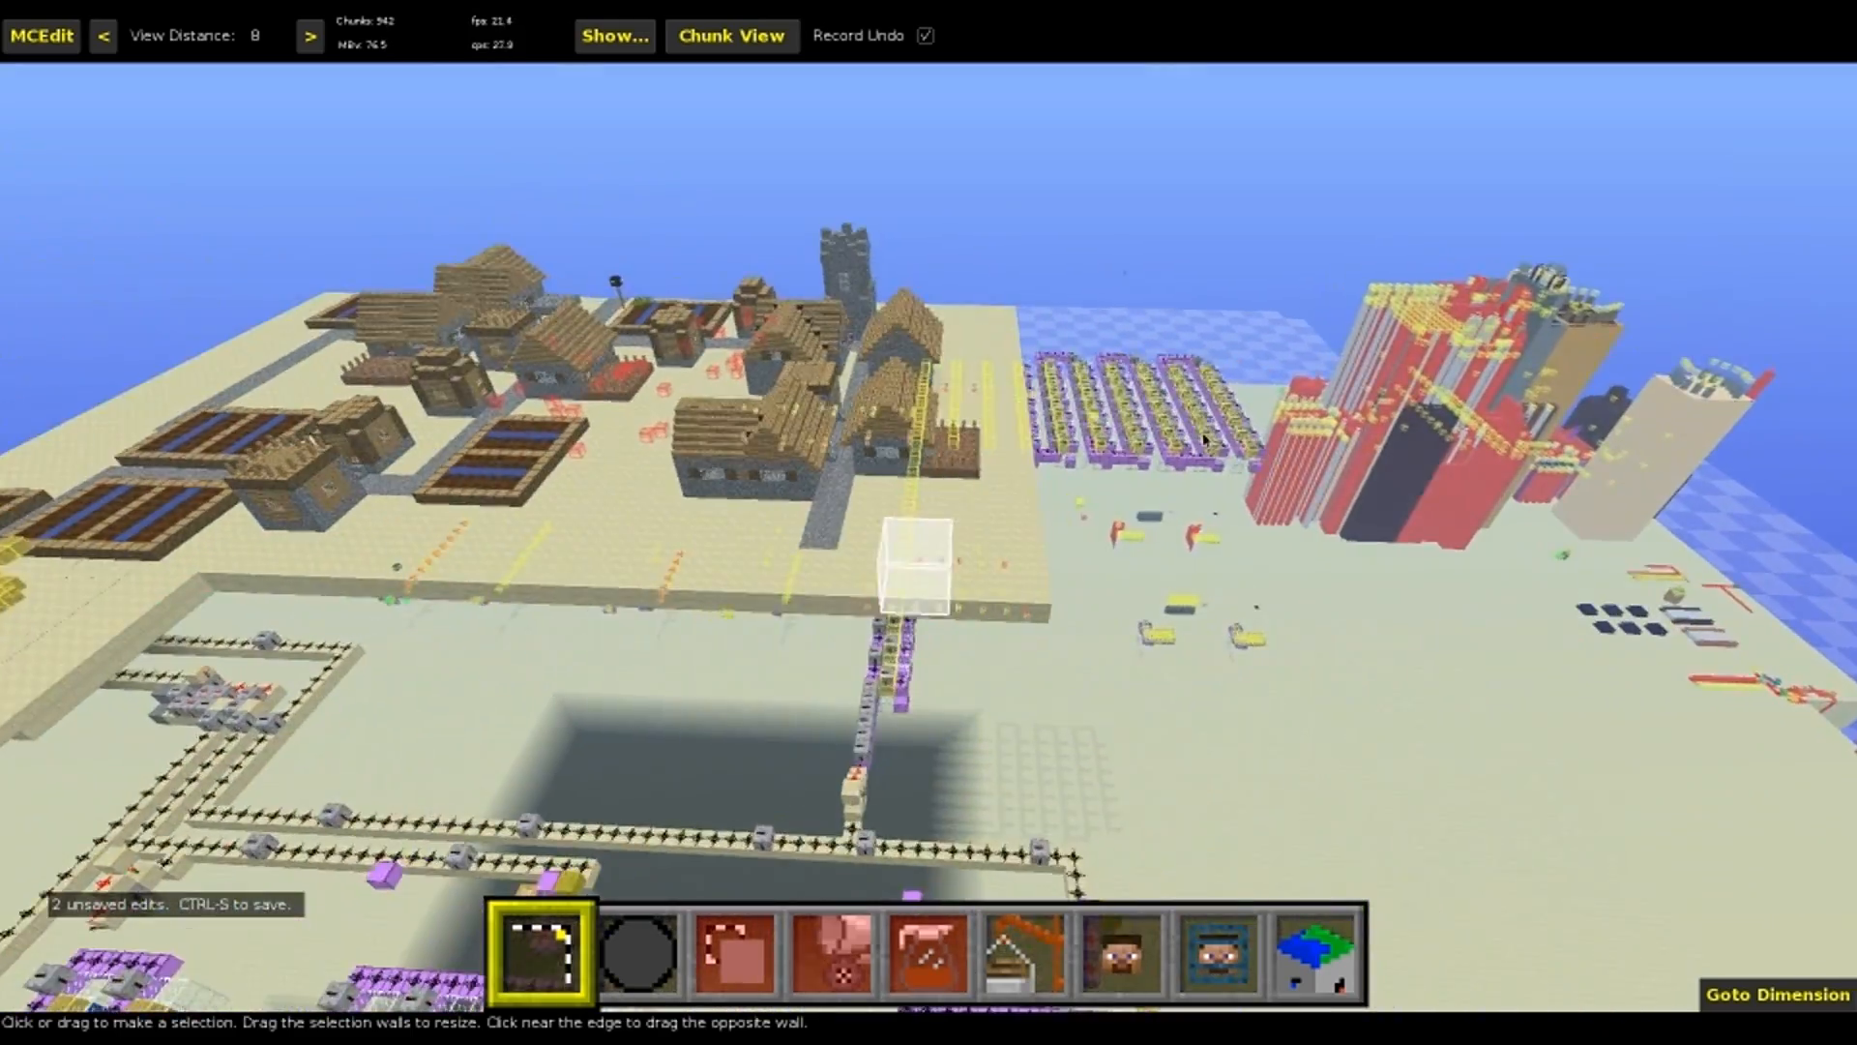
{"action": "key", "text": "w"}
{"action": "key", "text": "d"}
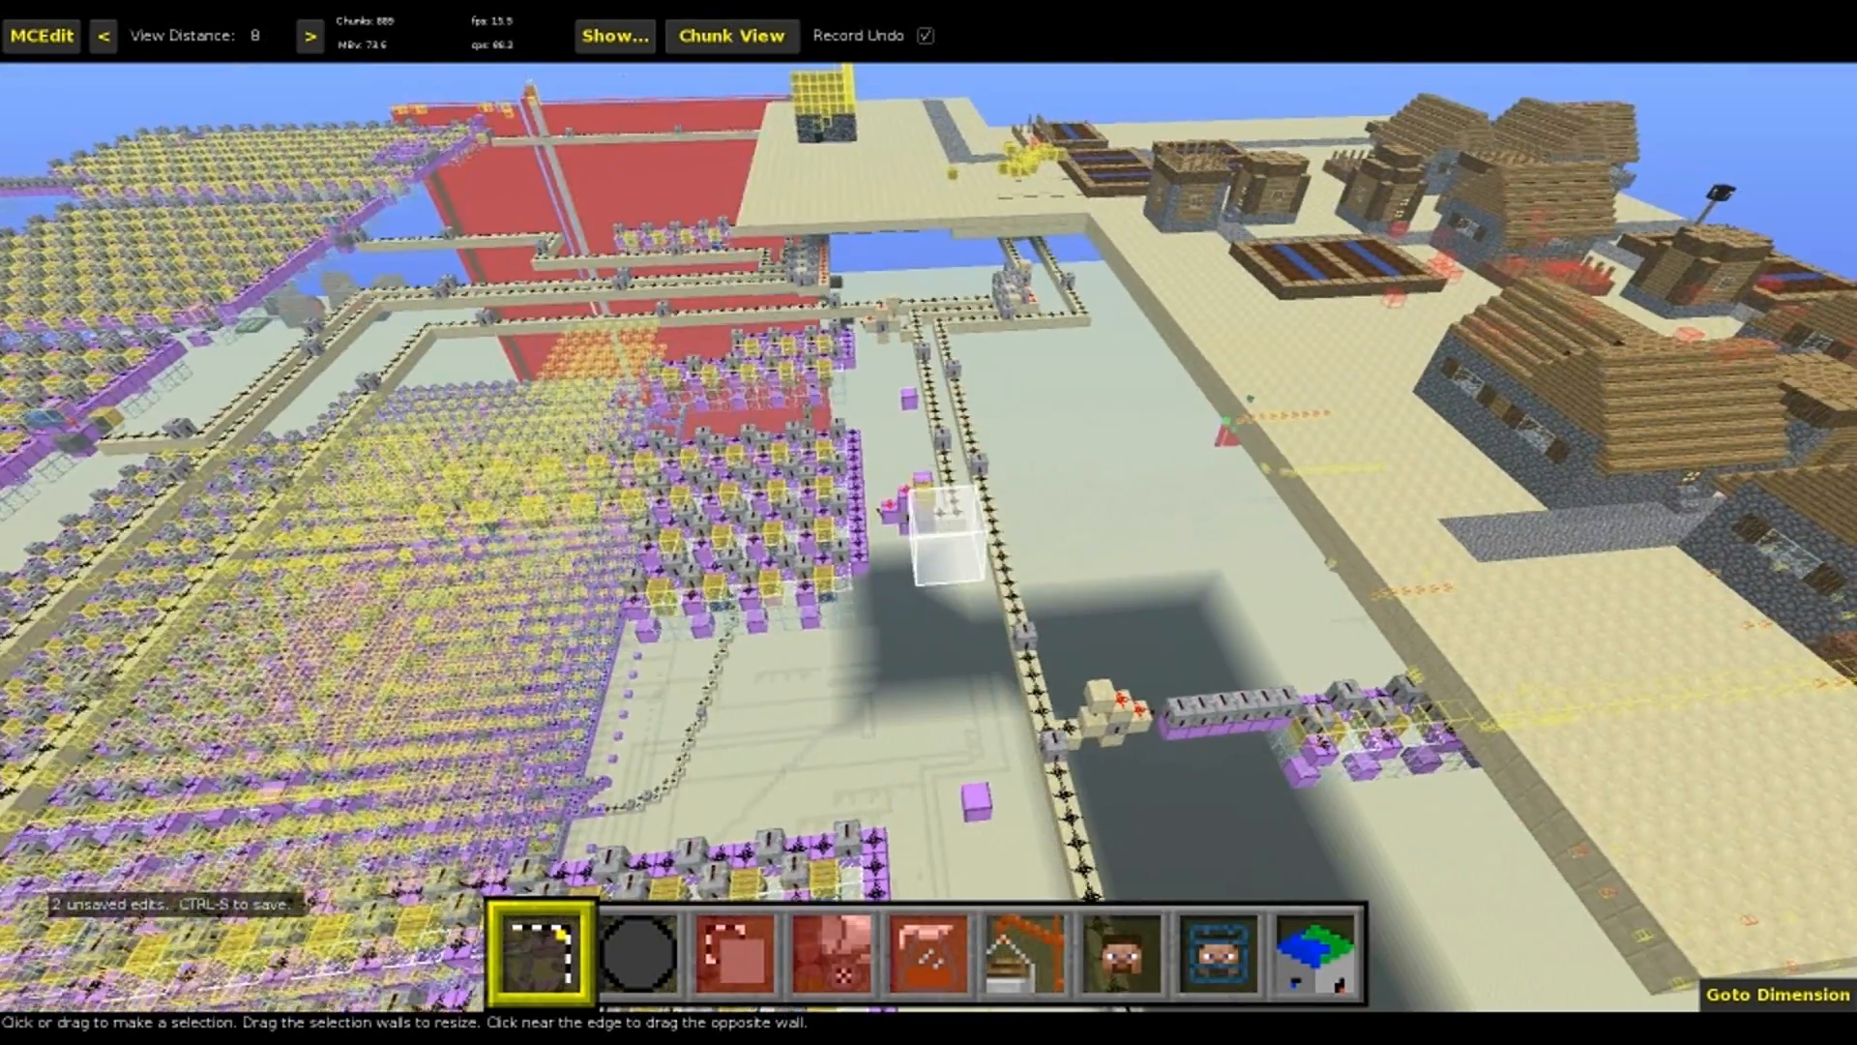
{"action": "right_click", "coordinate": [1093, 510]}
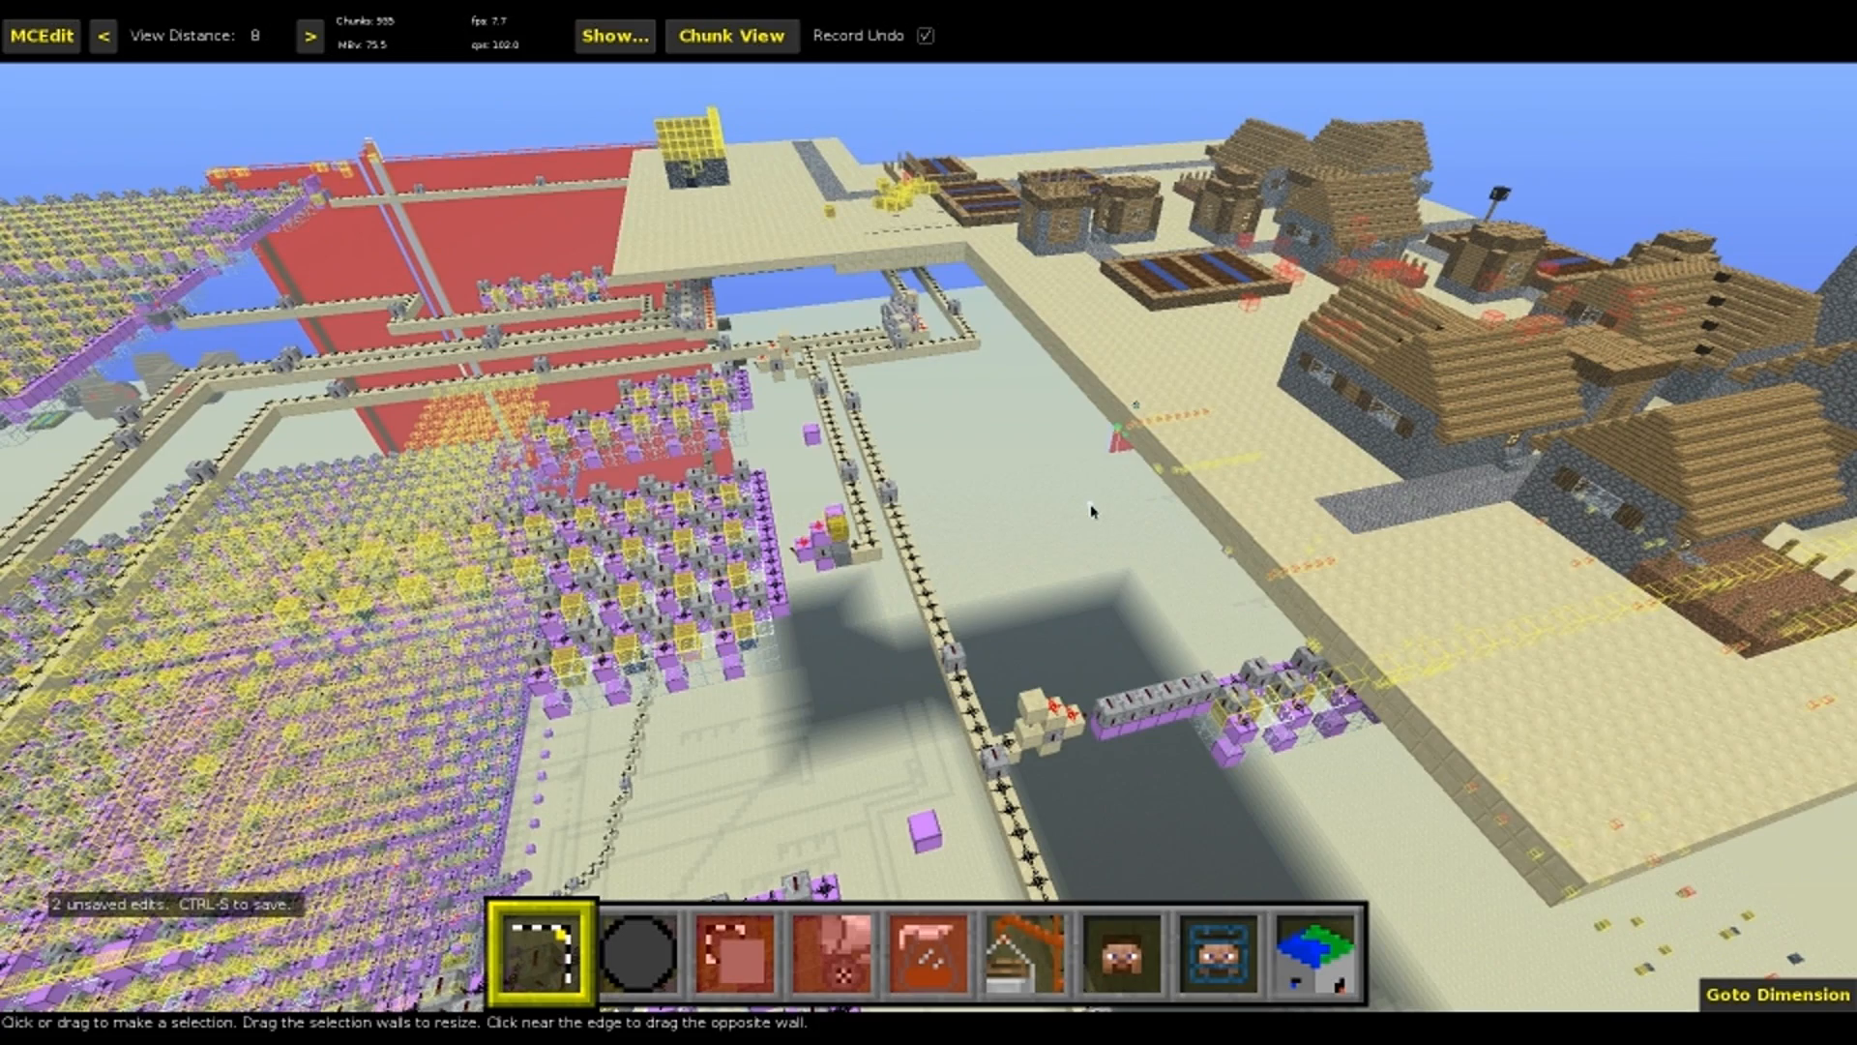
{"action": "key", "text": "w"}
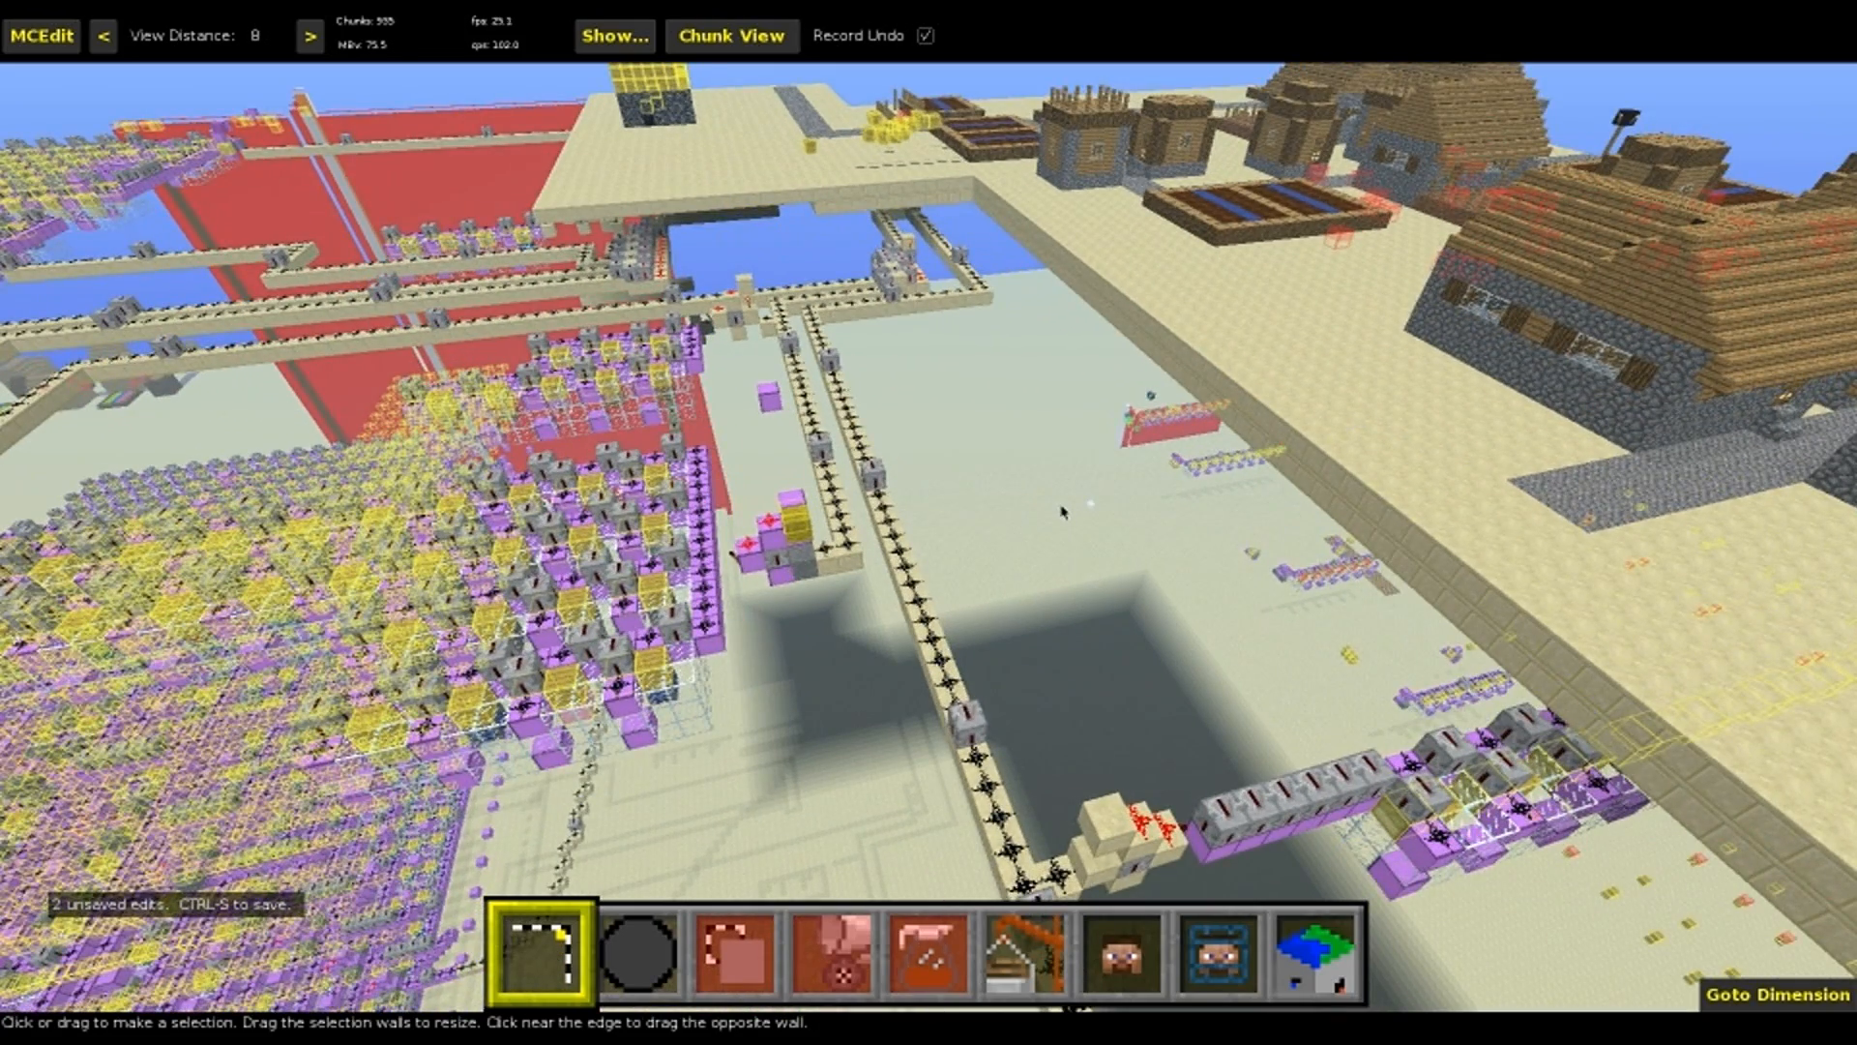